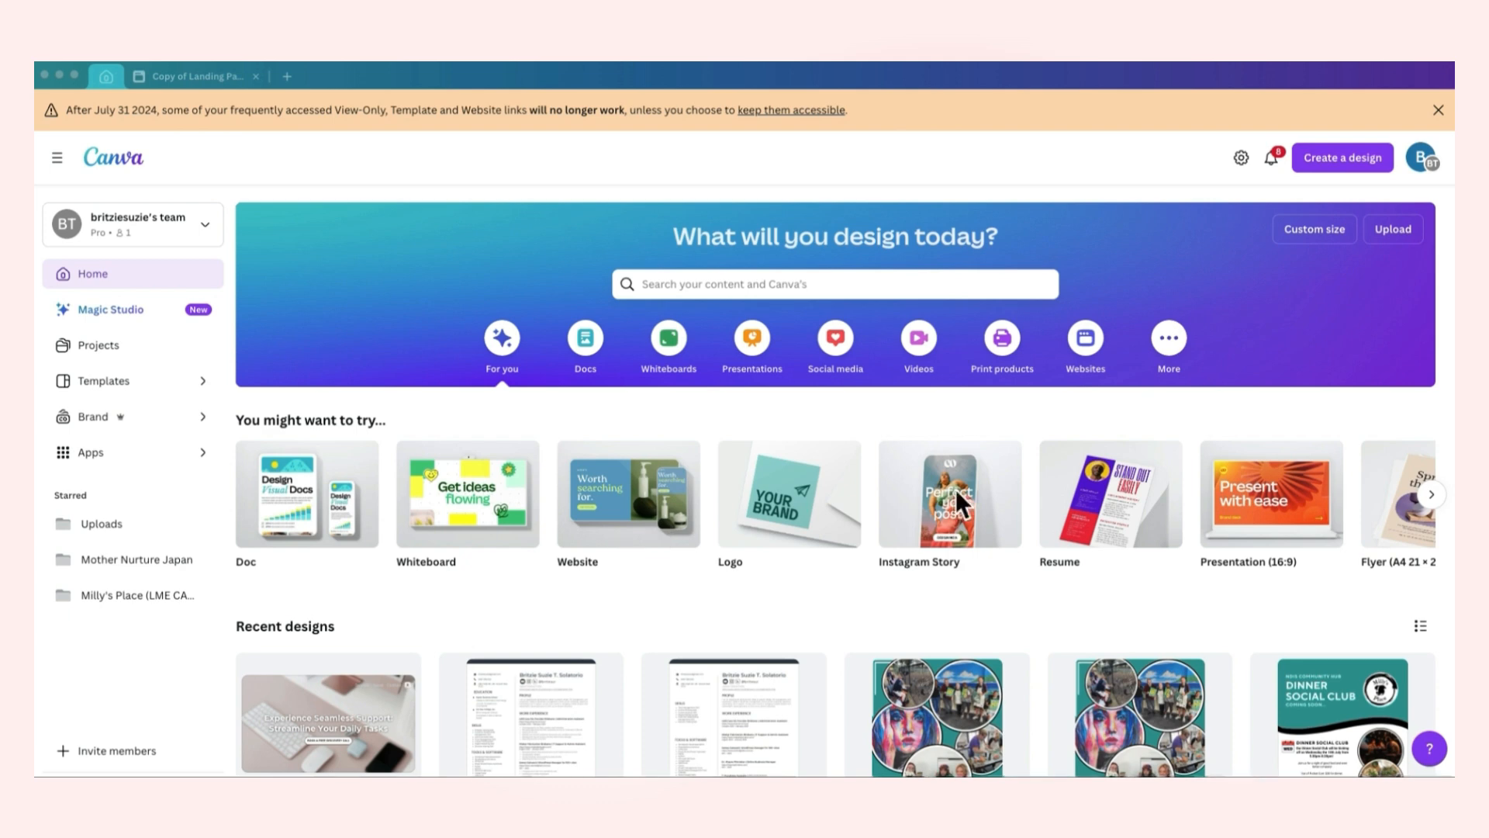
- Browse the suggested design types, search for "we", choose the Website type and look through its templates
{"action": "left_click", "coordinate": [1430, 495]}
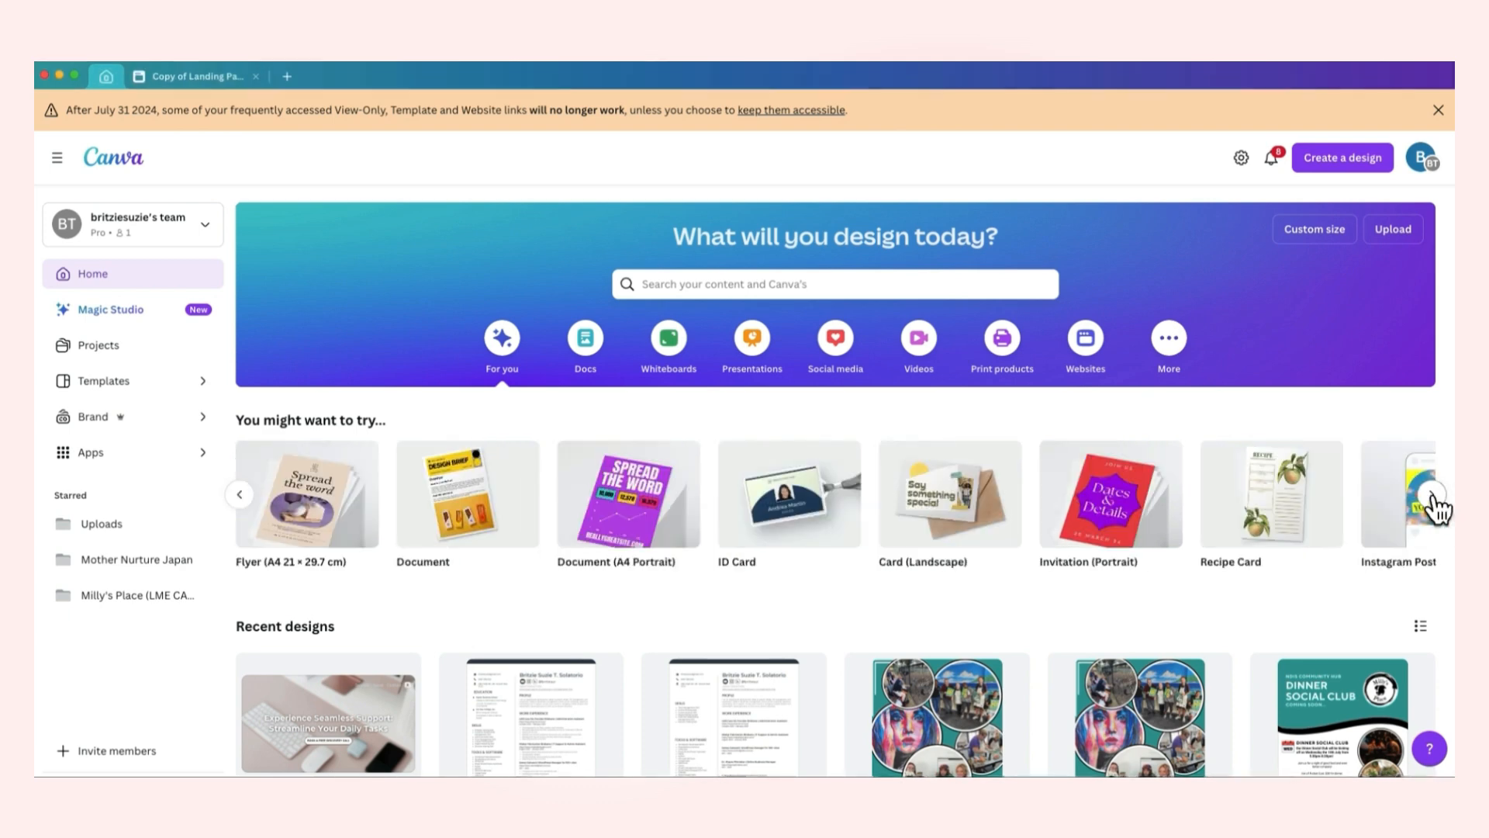
{"action": "left_click", "coordinate": [1431, 494]}
{"action": "left_click", "coordinate": [799, 284]}
{"action": "type", "text": "we"}
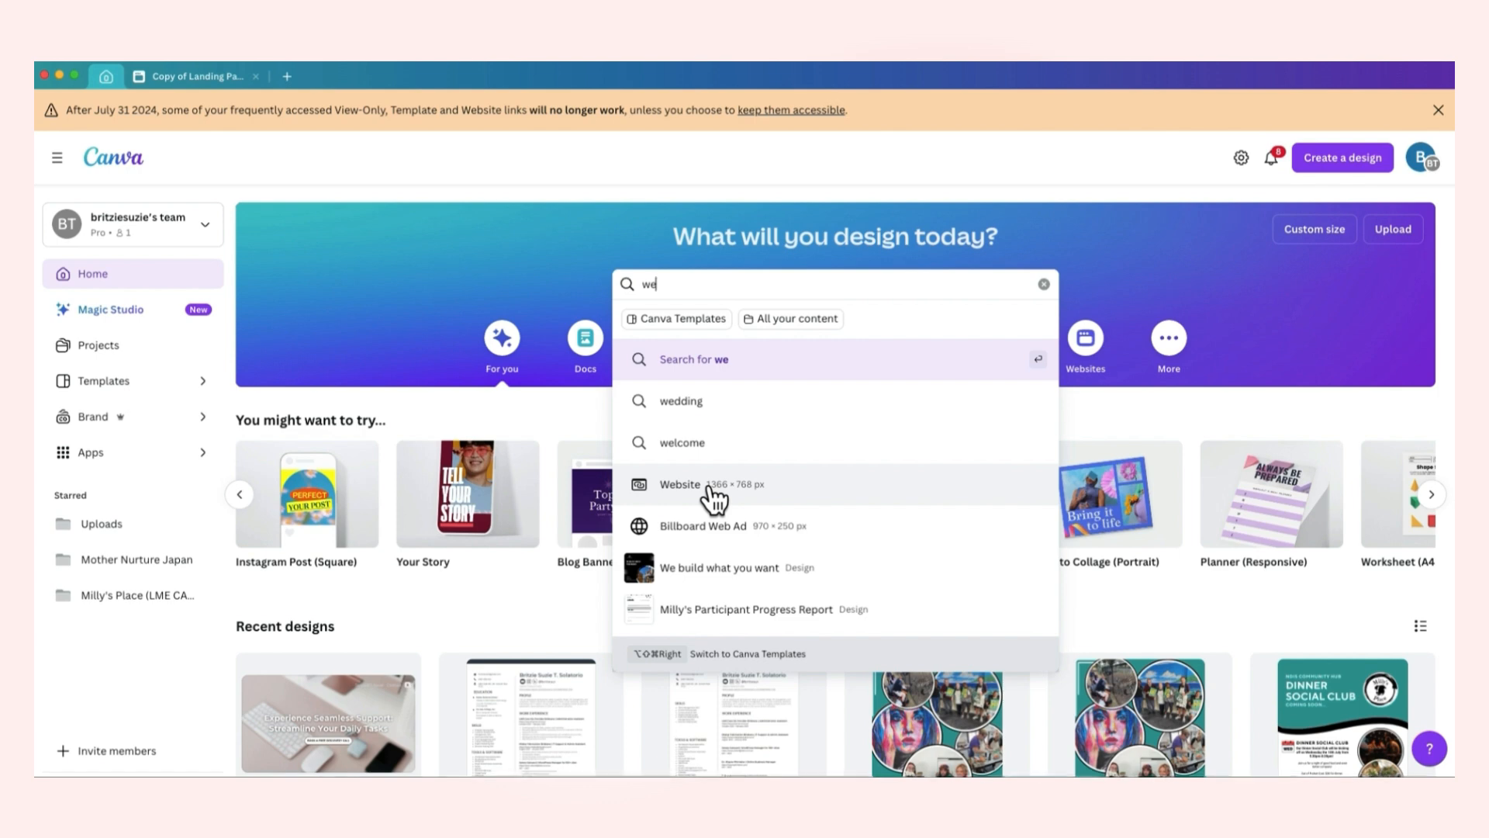
{"action": "left_click", "coordinate": [709, 487]}
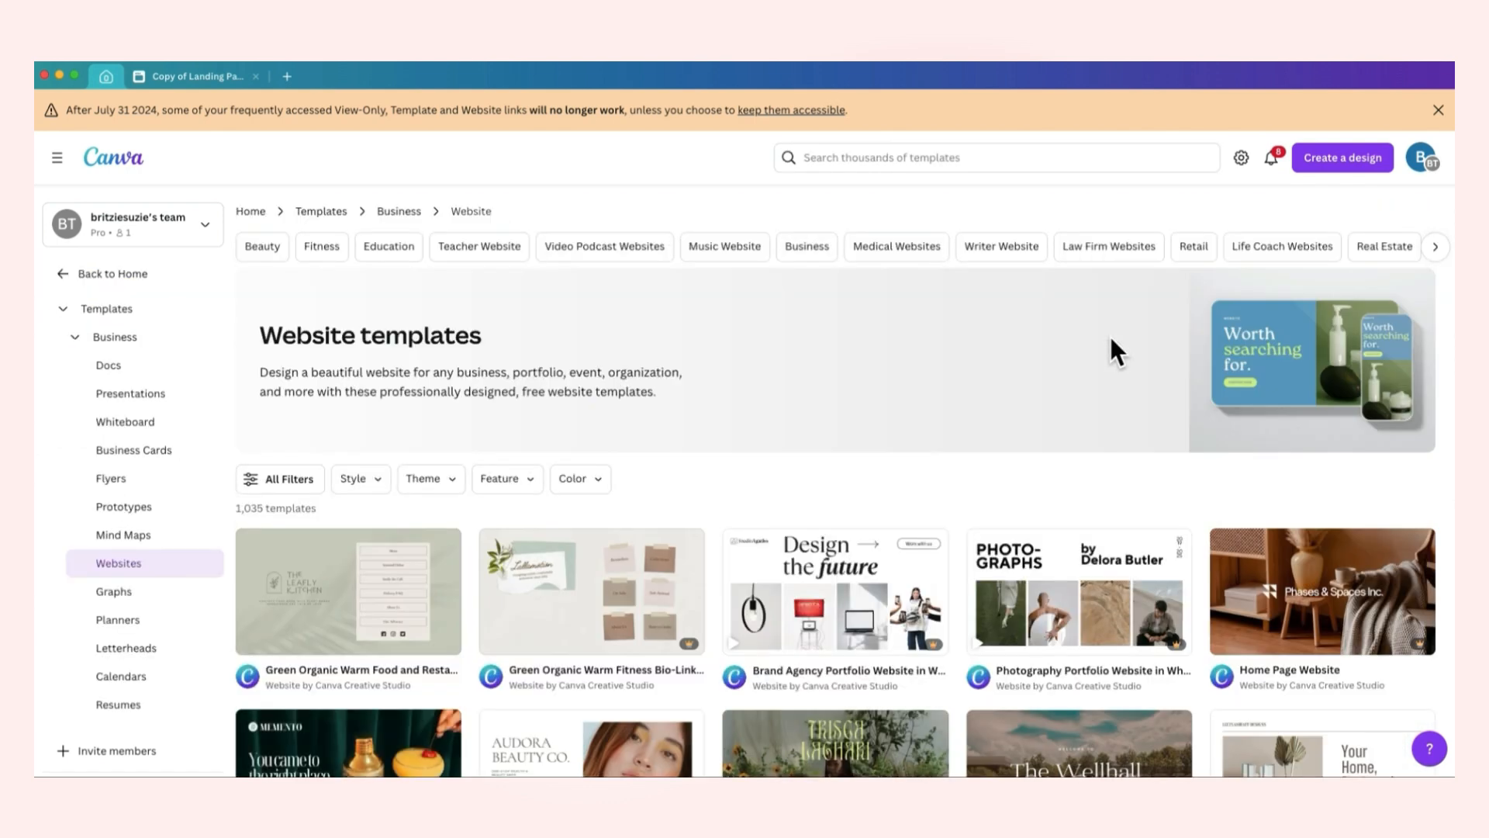
{"action": "scroll", "coordinate": [845, 353], "scroll_direction": "down", "scroll_amount": 5}
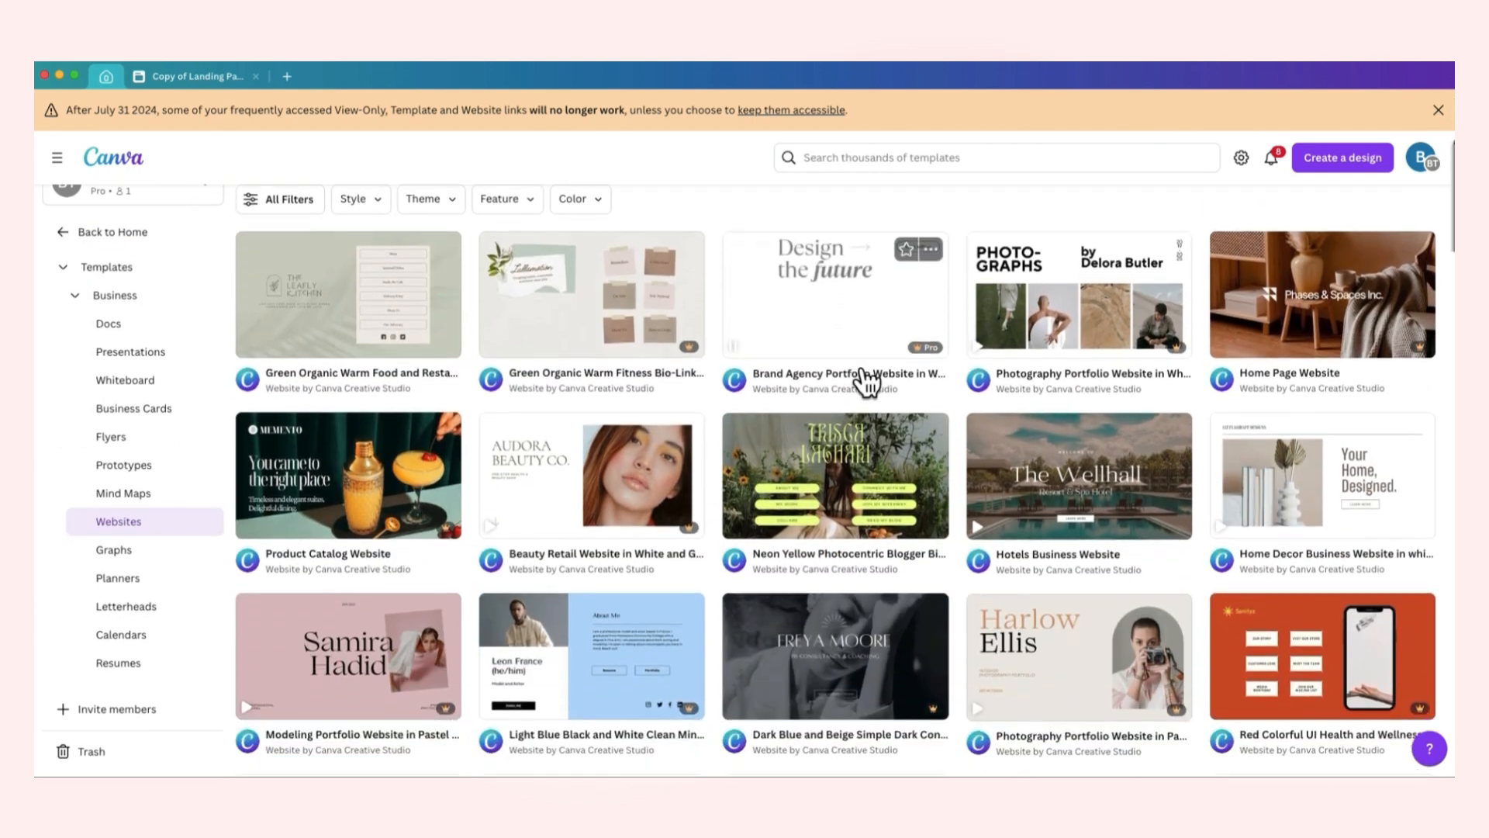
{"action": "scroll", "coordinate": [855, 360], "scroll_direction": "up", "scroll_amount": 5}
{"action": "scroll", "coordinate": [784, 388], "scroll_direction": "down", "scroll_amount": 4}
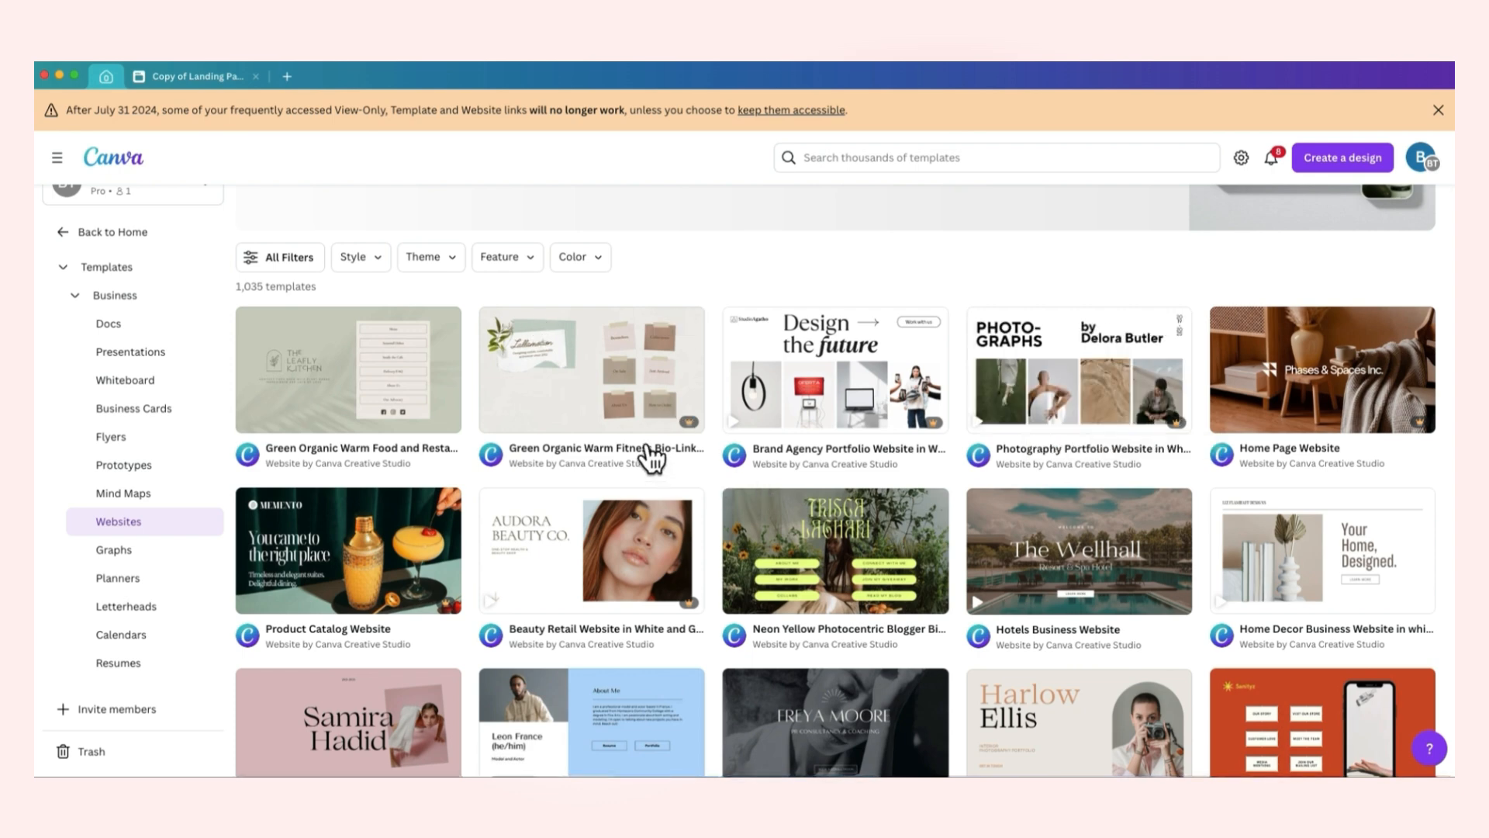
- Examine the full page layout and the page overview of the Copy of Landing Page General Virtual Assistant Template design
{"action": "left_click", "coordinate": [186, 76]}
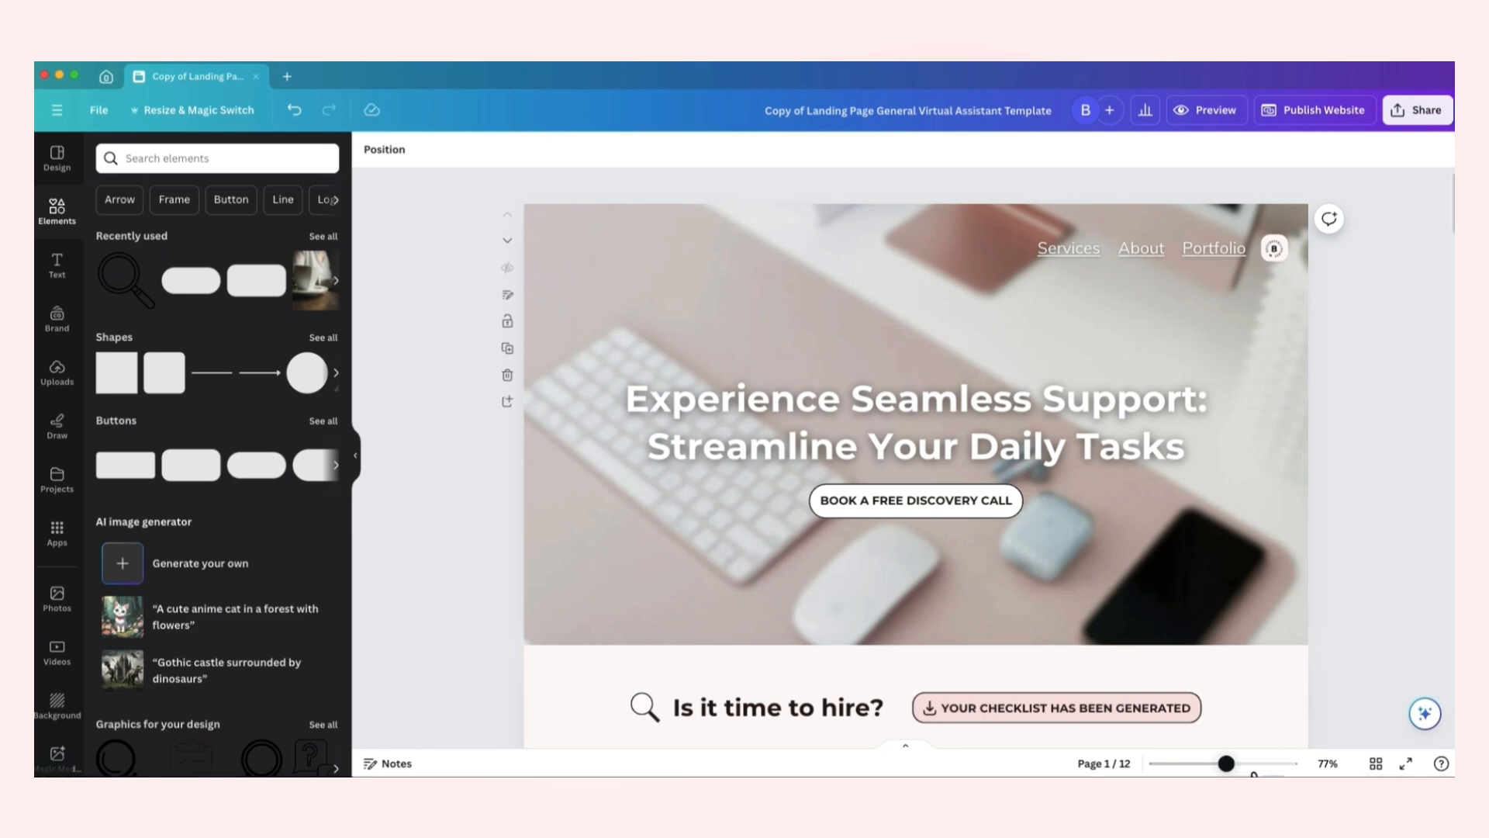
{"action": "left_click_drag", "start_coordinate": [1227, 764], "coordinate": [1156, 763]}
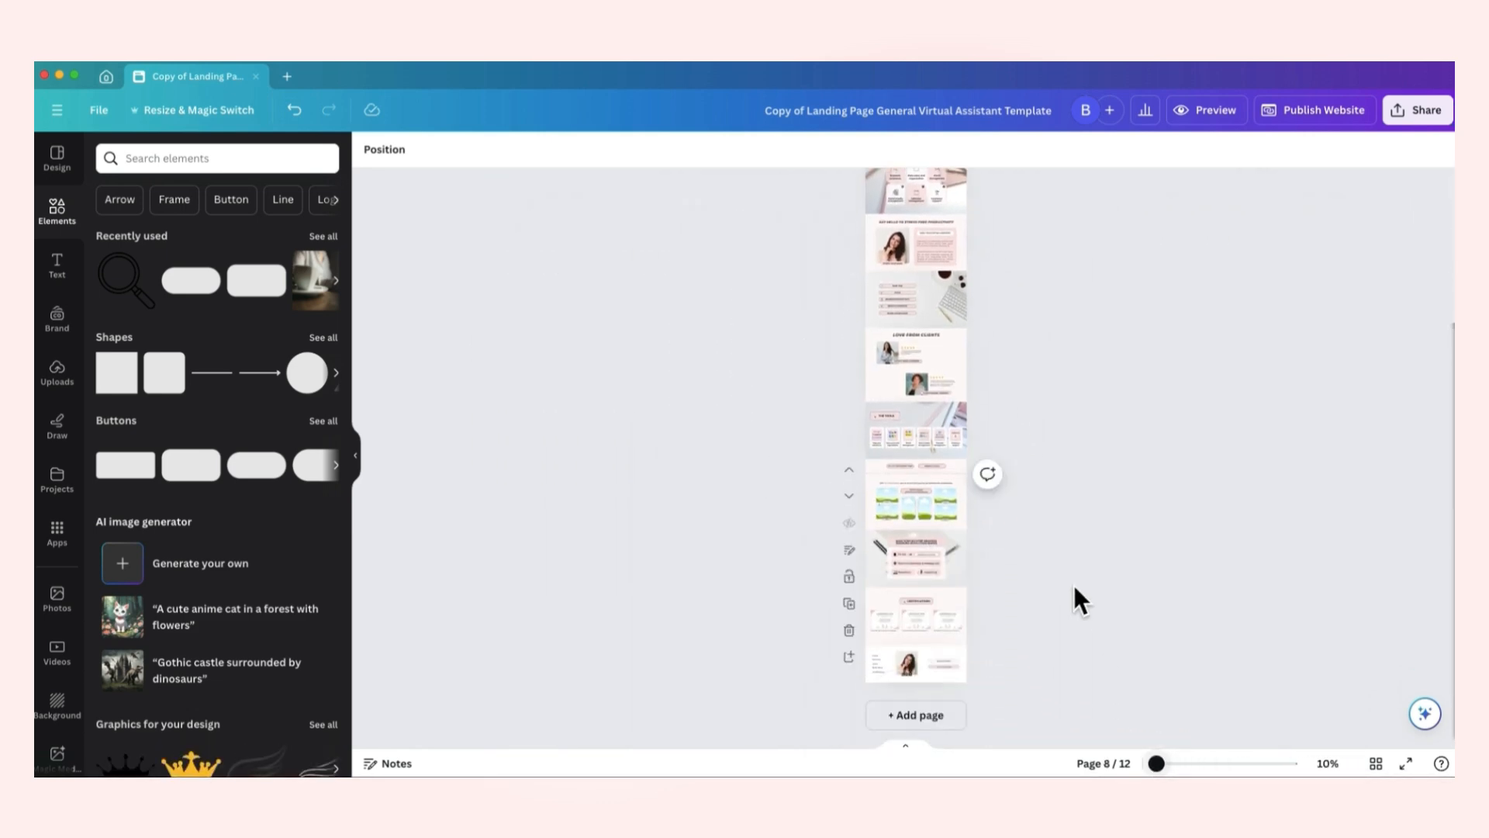
{"action": "left_click_drag", "start_coordinate": [1156, 764], "coordinate": [1228, 764]}
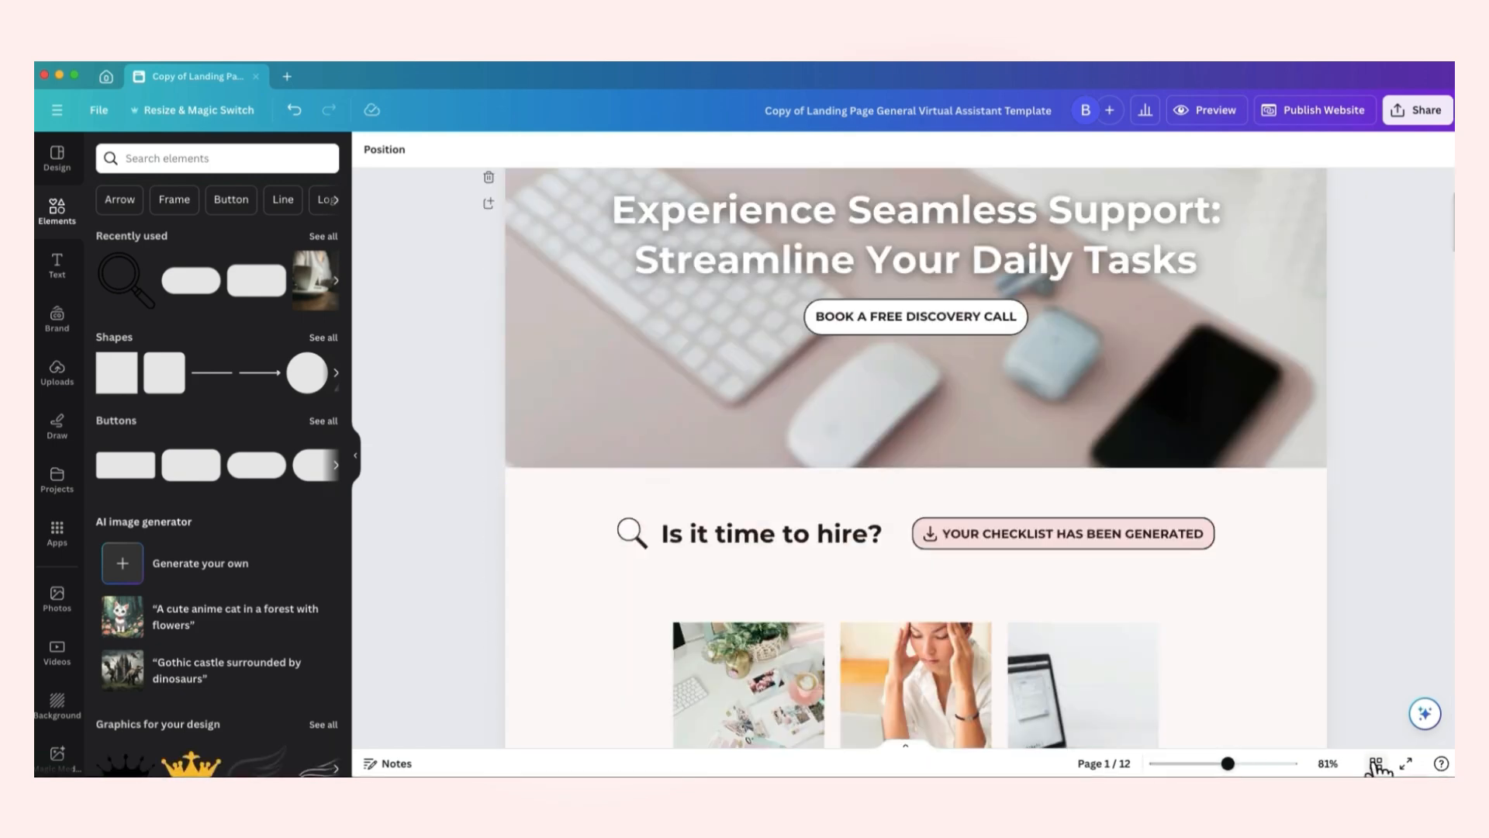
{"action": "left_click", "coordinate": [1375, 763]}
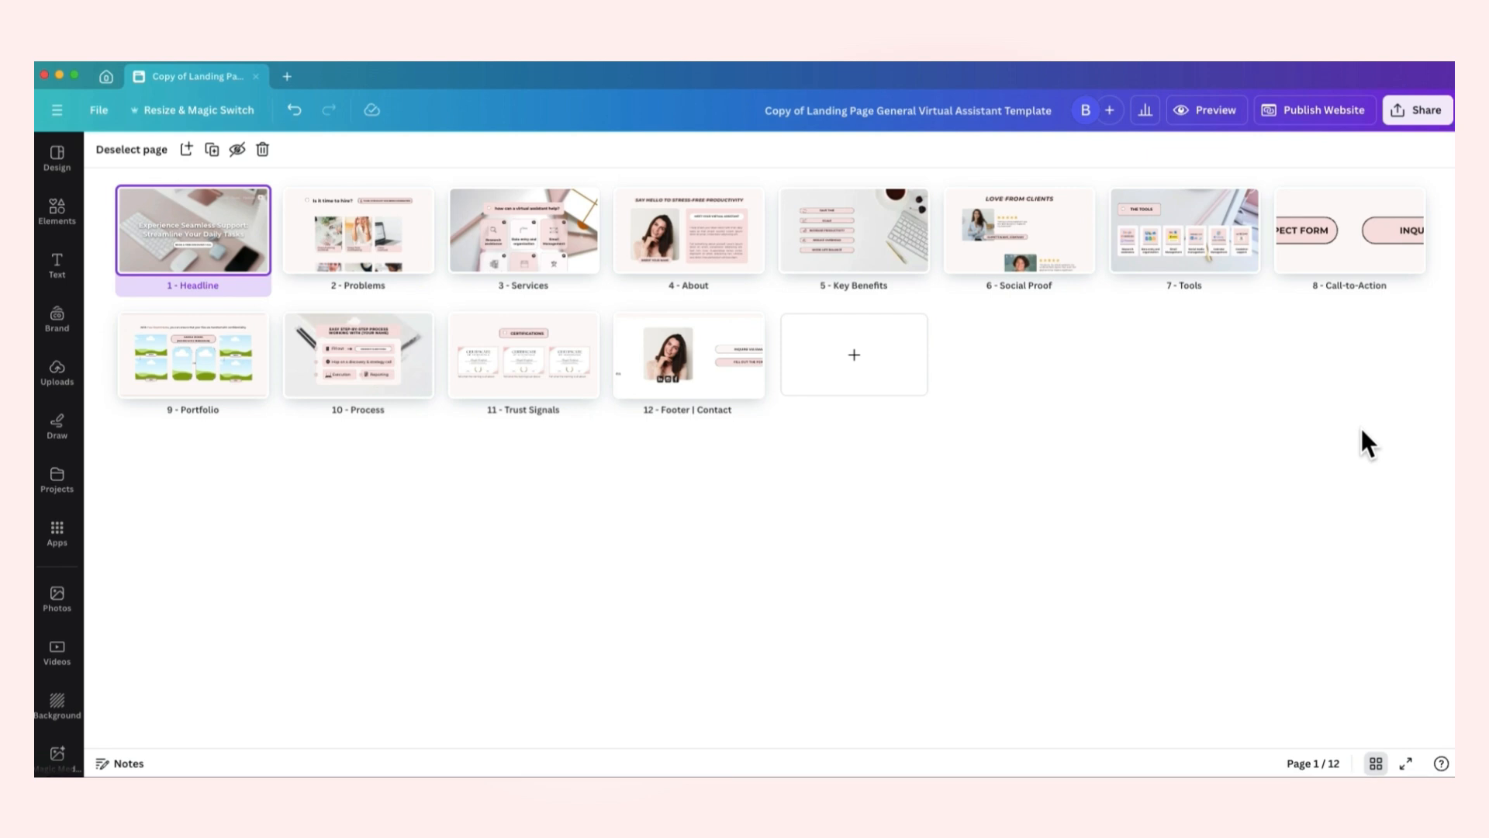
{"action": "left_click", "coordinate": [1376, 763]}
- Create a new blank Website design by searching the design types for "website"
{"action": "left_click", "coordinate": [287, 76]}
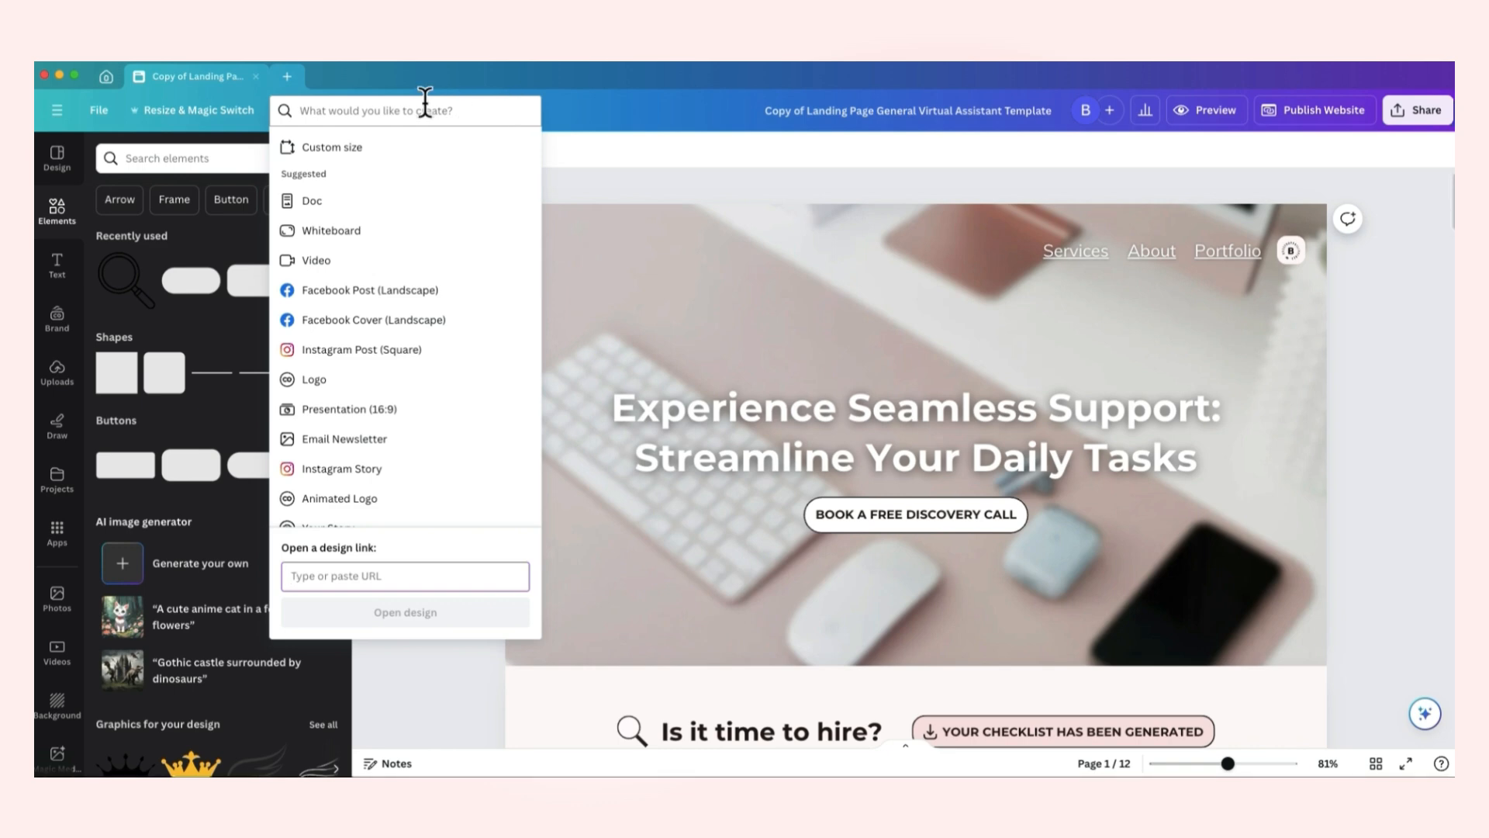
{"action": "left_click", "coordinate": [394, 111]}
{"action": "type", "text": "website"}
{"action": "left_click", "coordinate": [455, 152]}
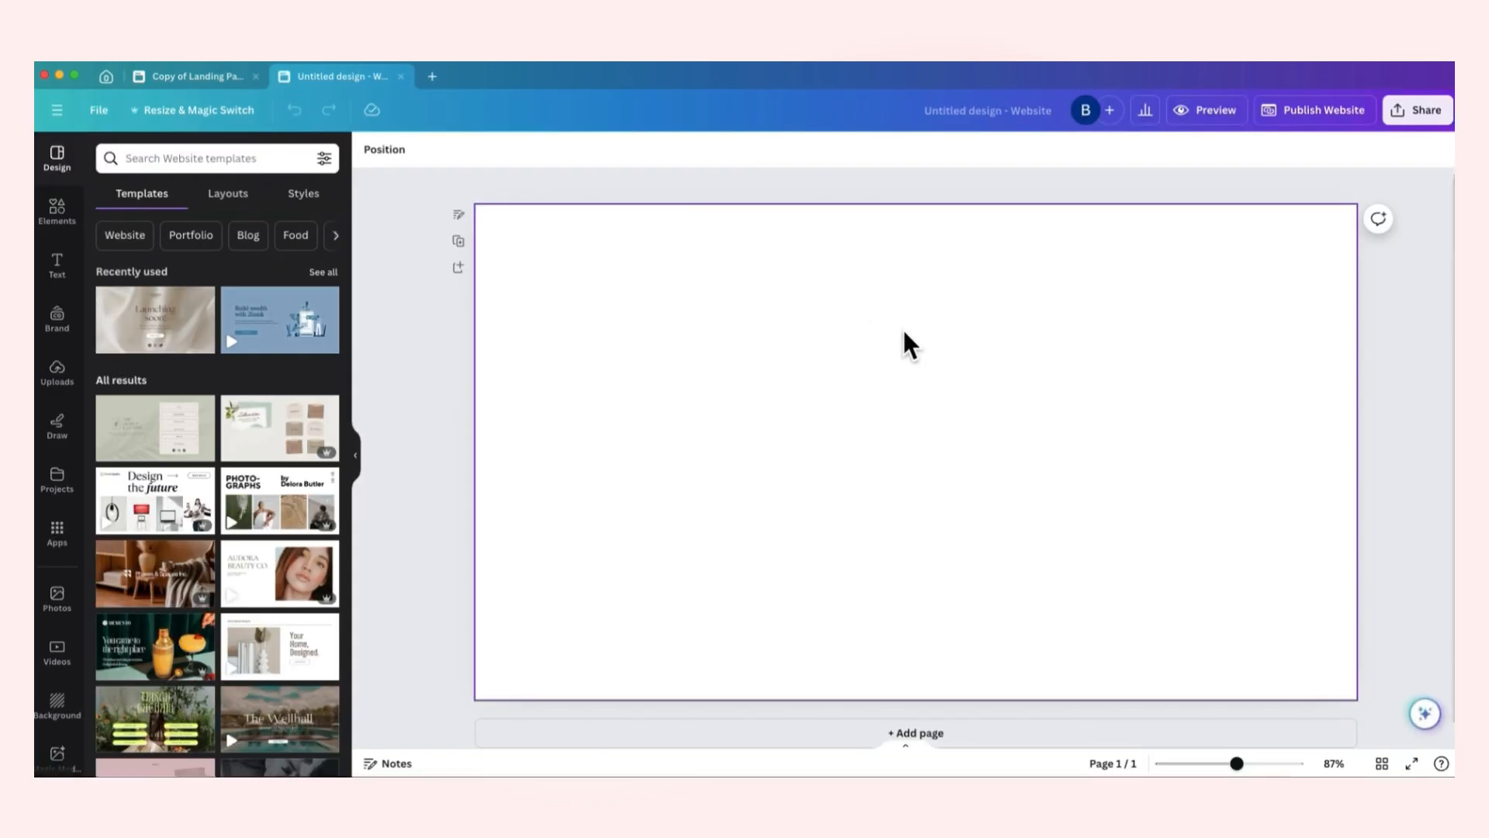
- Check the template's header, then fill the blank page with the recently used photo of hands typing on a laptop beside a coffee cup
{"action": "left_click", "coordinate": [214, 78]}
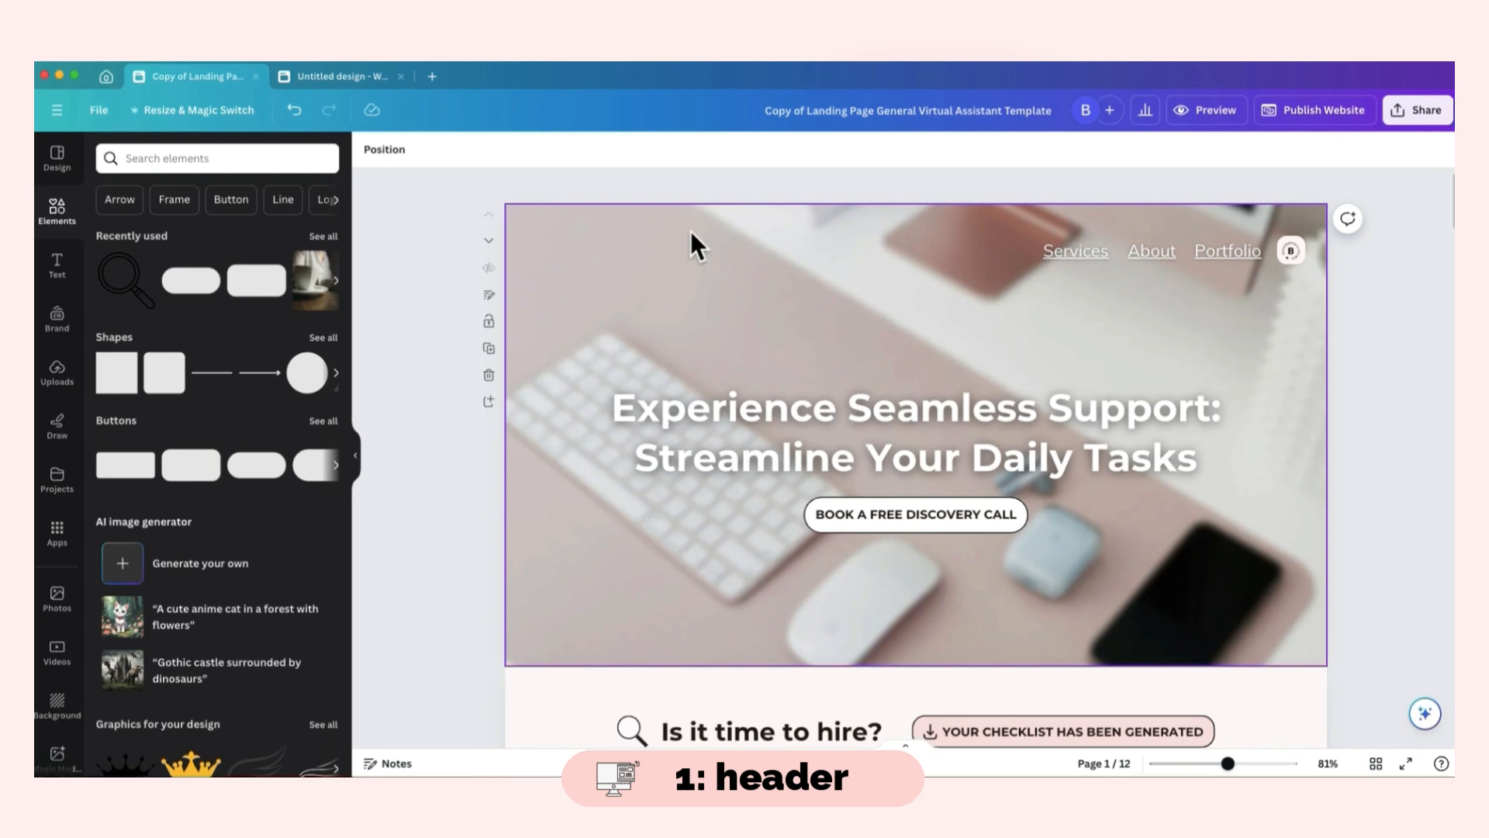
{"action": "left_click", "coordinate": [359, 81]}
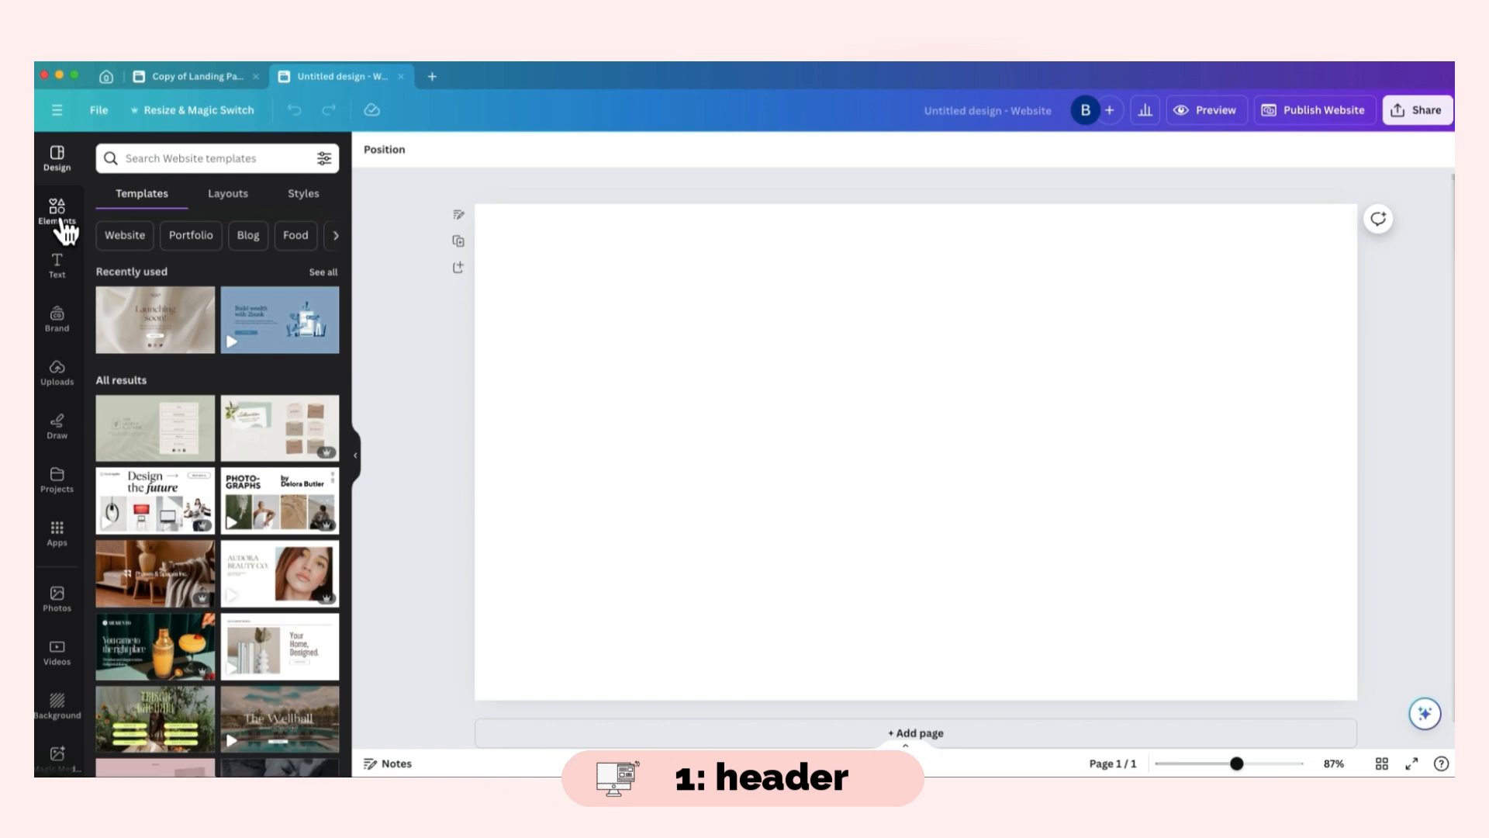
{"action": "left_click", "coordinate": [65, 609]}
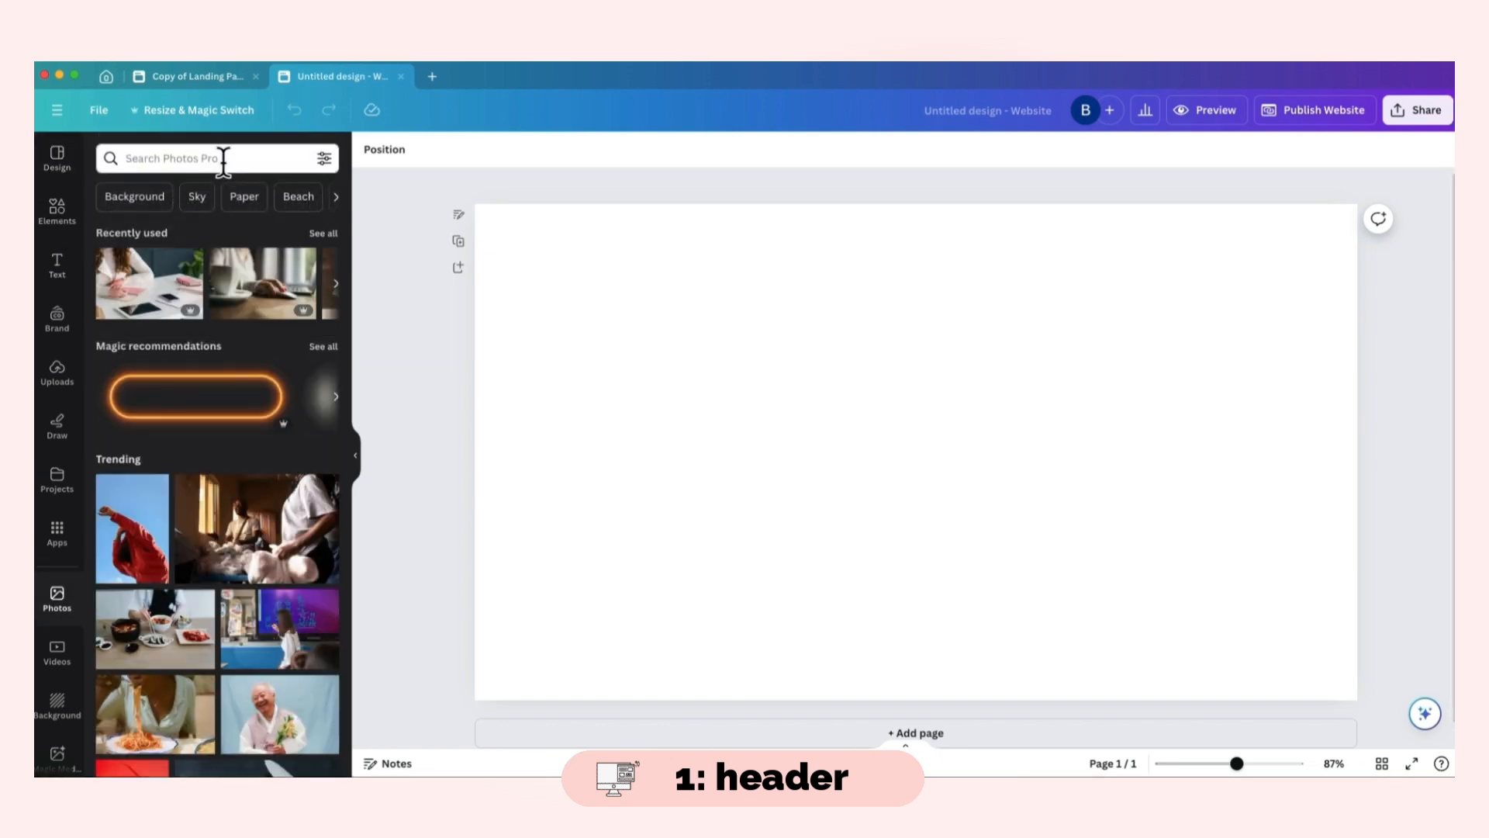
{"action": "left_click", "coordinate": [336, 284]}
{"action": "left_click_drag", "start_coordinate": [246, 276], "coordinate": [487, 307]}
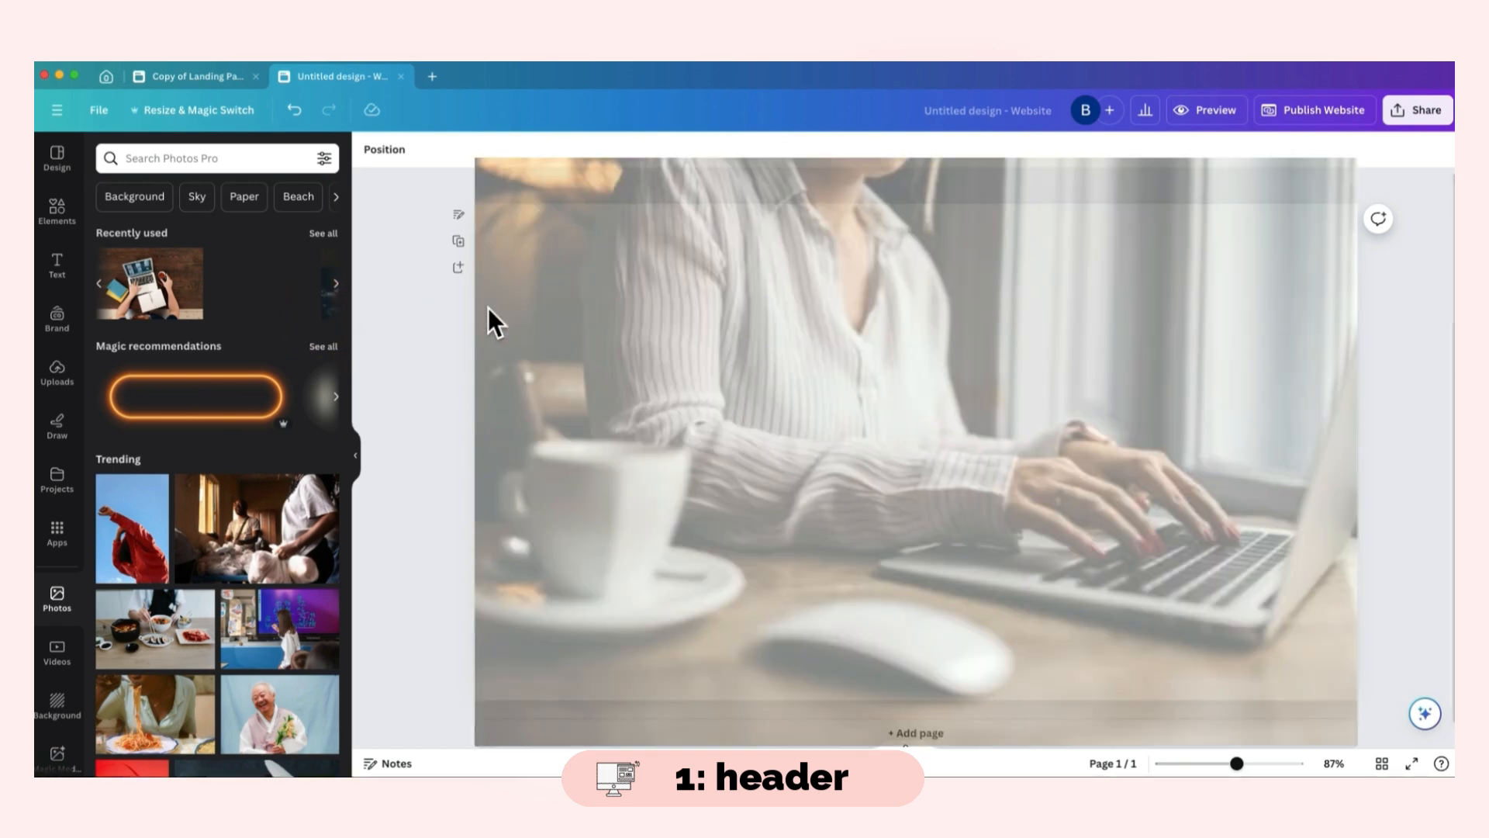
{"action": "left_click_drag", "start_coordinate": [487, 308], "coordinate": [487, 307]}
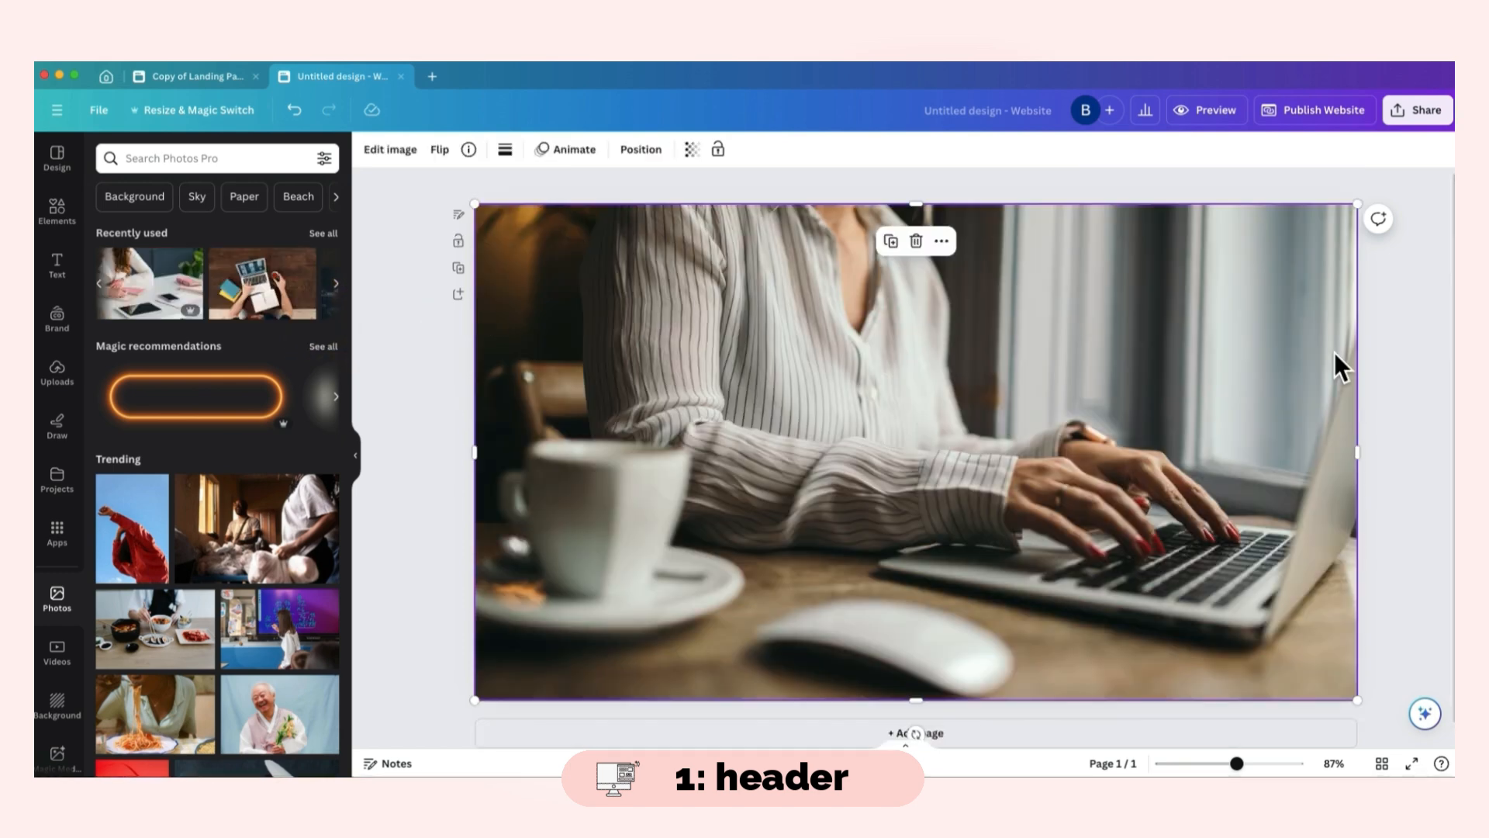
{"action": "scroll", "coordinate": [1399, 346], "scroll_direction": "down", "scroll_amount": 1}
{"action": "scroll", "coordinate": [1399, 346], "scroll_direction": "up", "scroll_amount": 1}
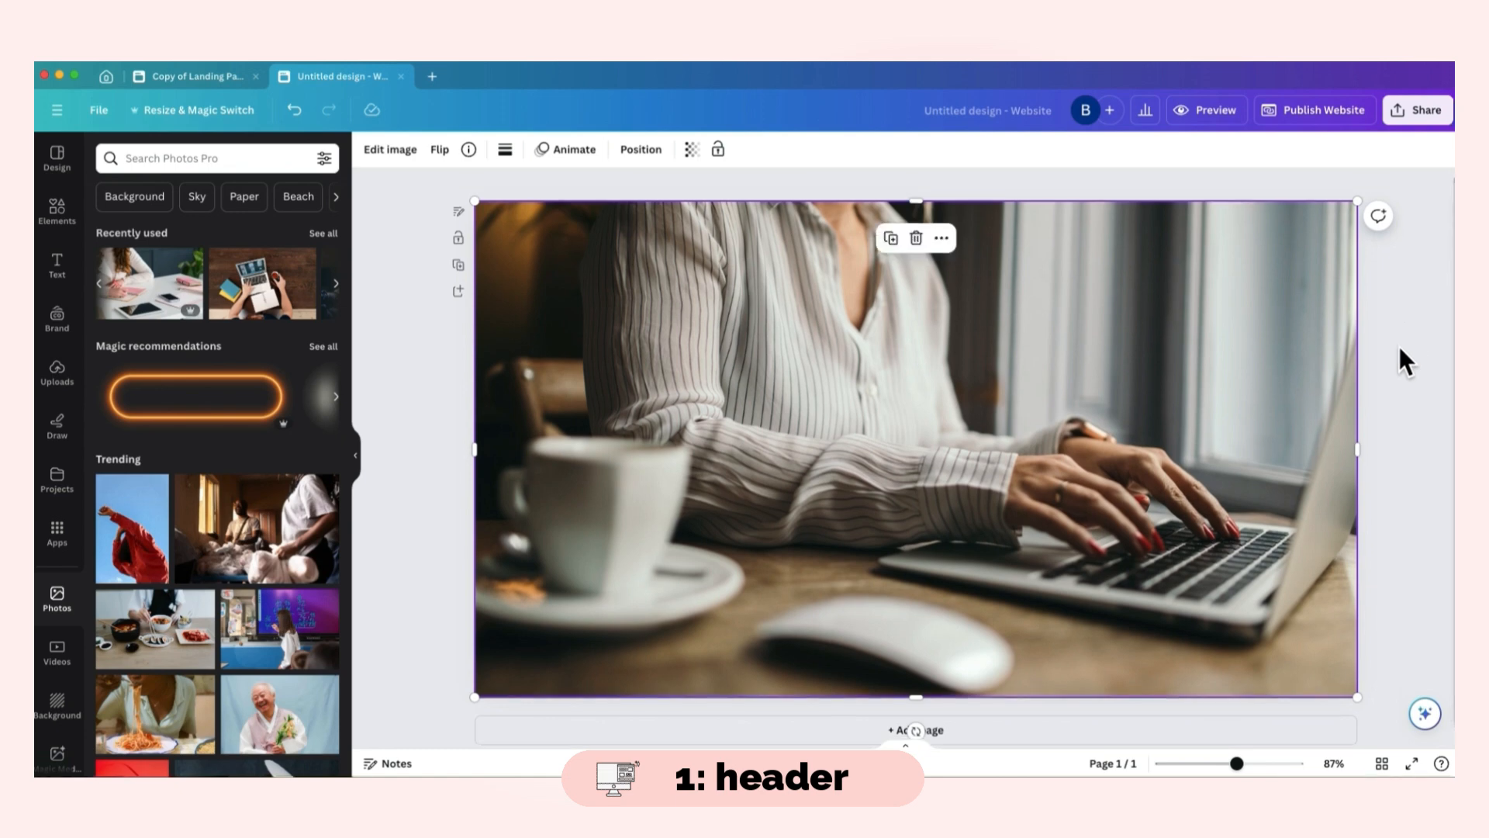
- Set the background photo's transparency to 51 and look over its image editing options
{"action": "left_click", "coordinate": [691, 152]}
{"action": "left_click", "coordinate": [601, 211]}
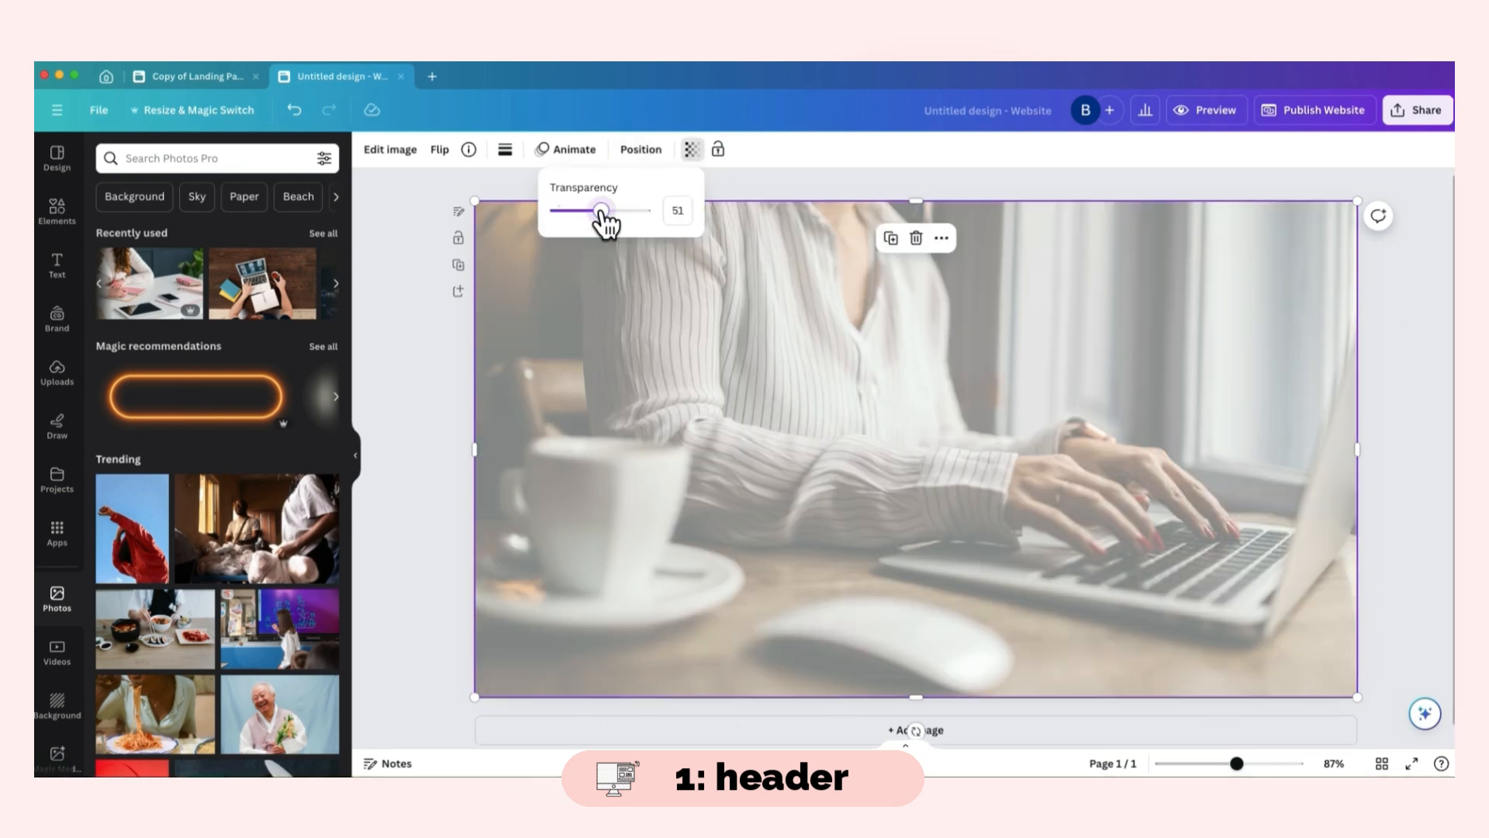
{"action": "left_click_drag", "start_coordinate": [602, 212], "coordinate": [600, 211]}
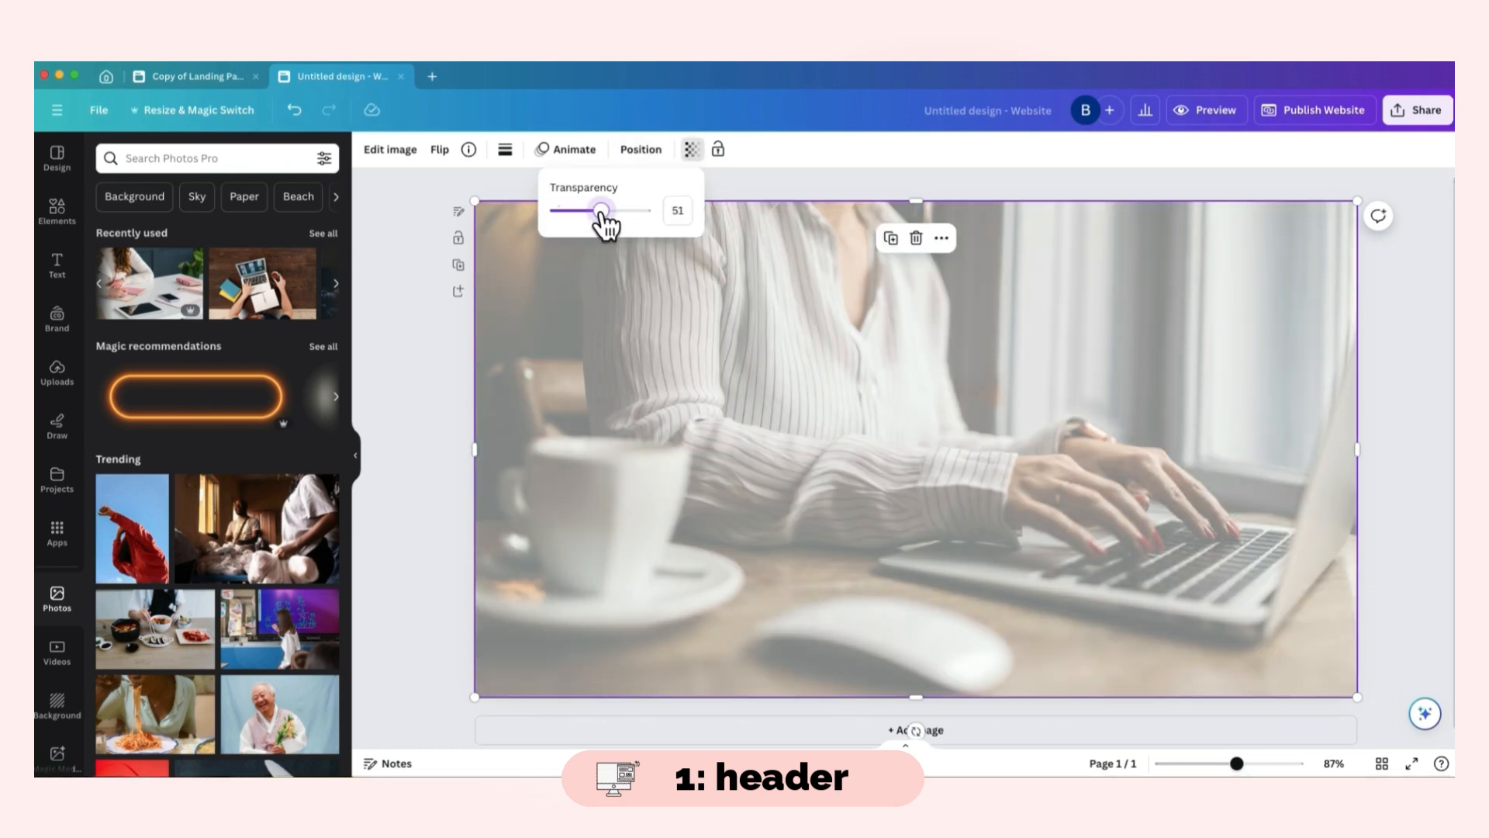
{"action": "left_click", "coordinate": [782, 250]}
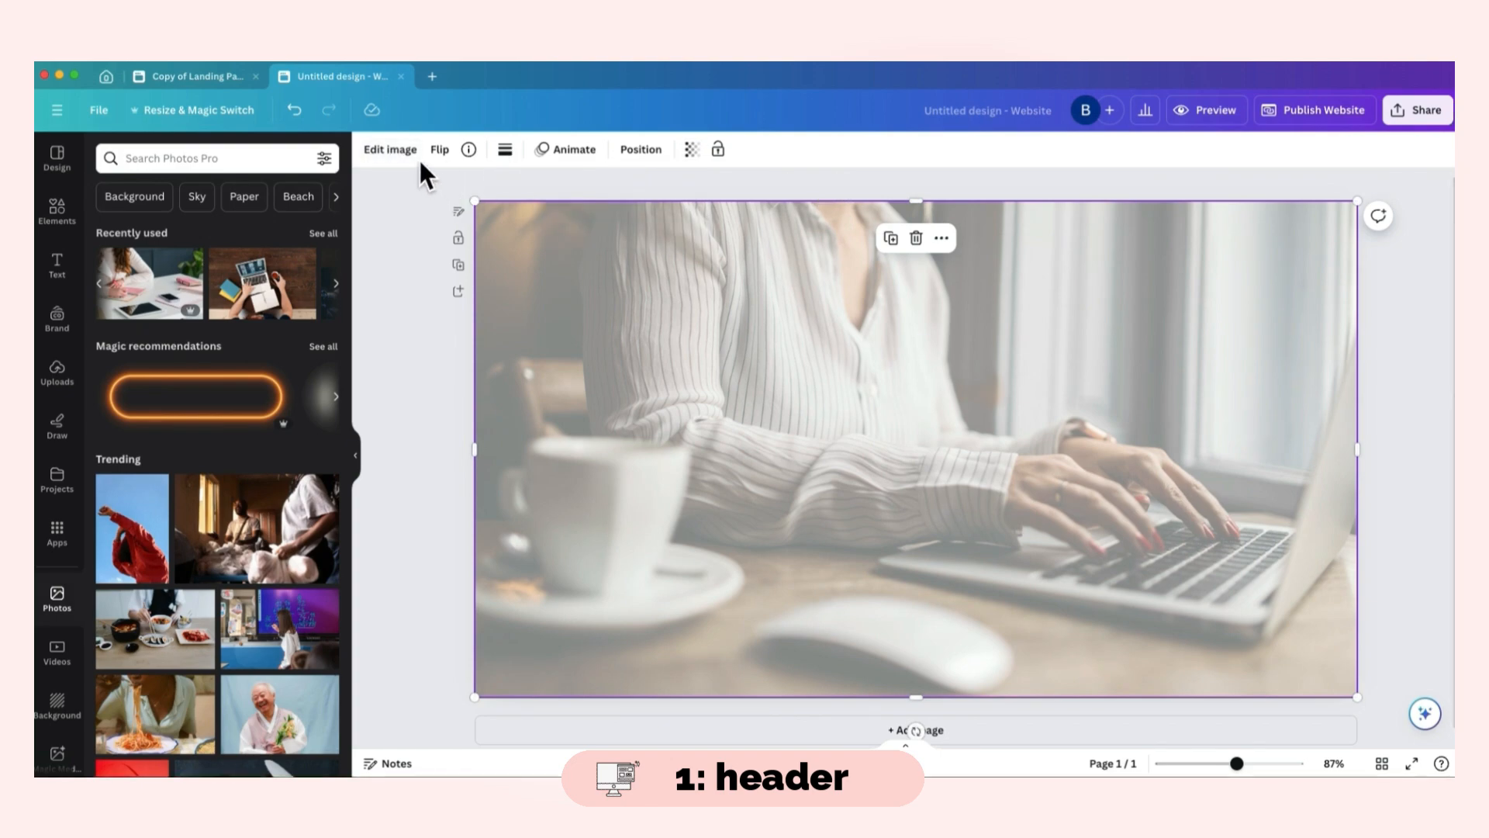
{"action": "left_click", "coordinate": [399, 151]}
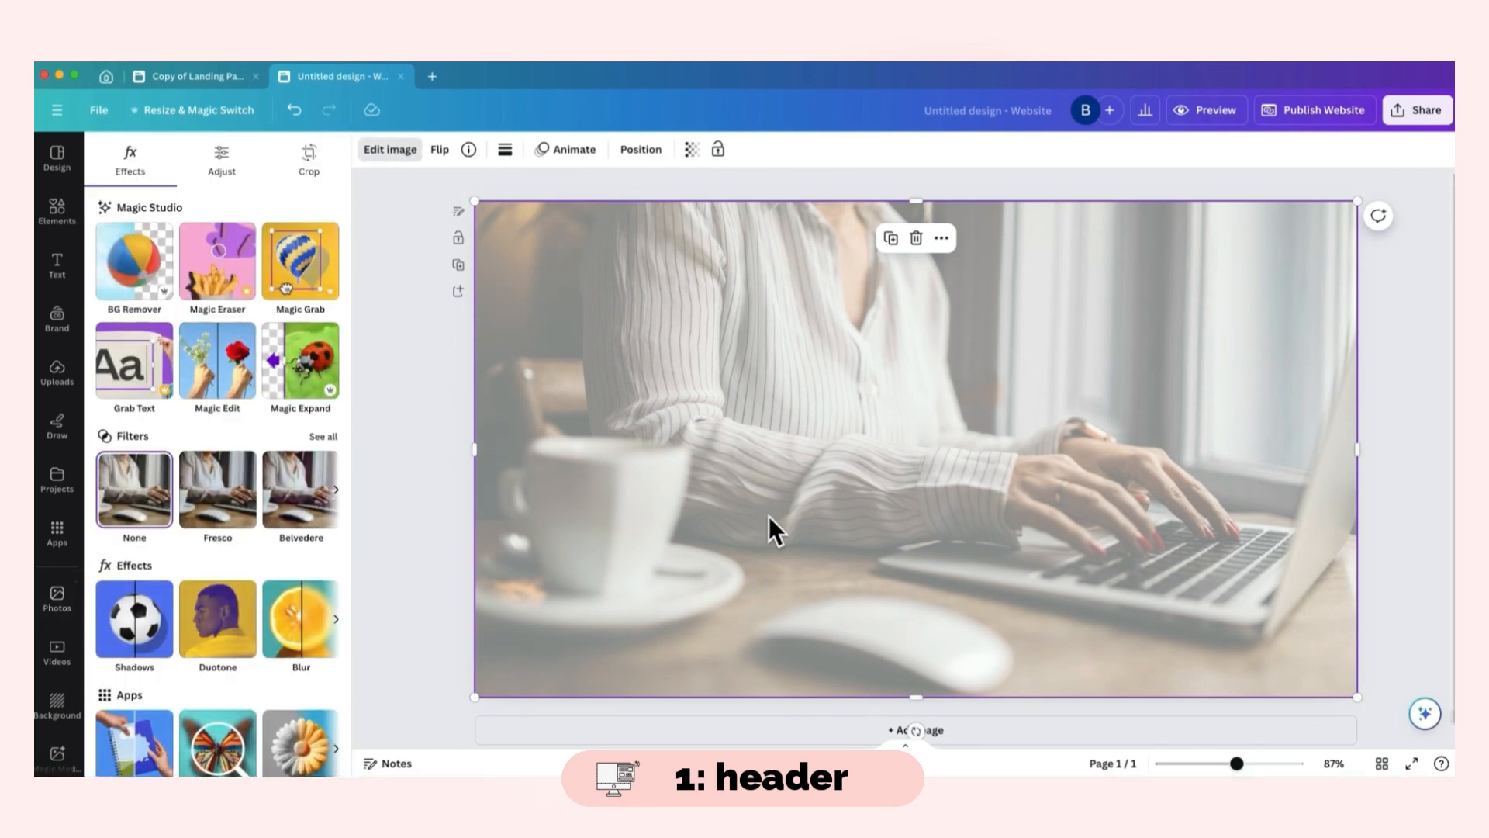
{"action": "left_click", "coordinate": [420, 463]}
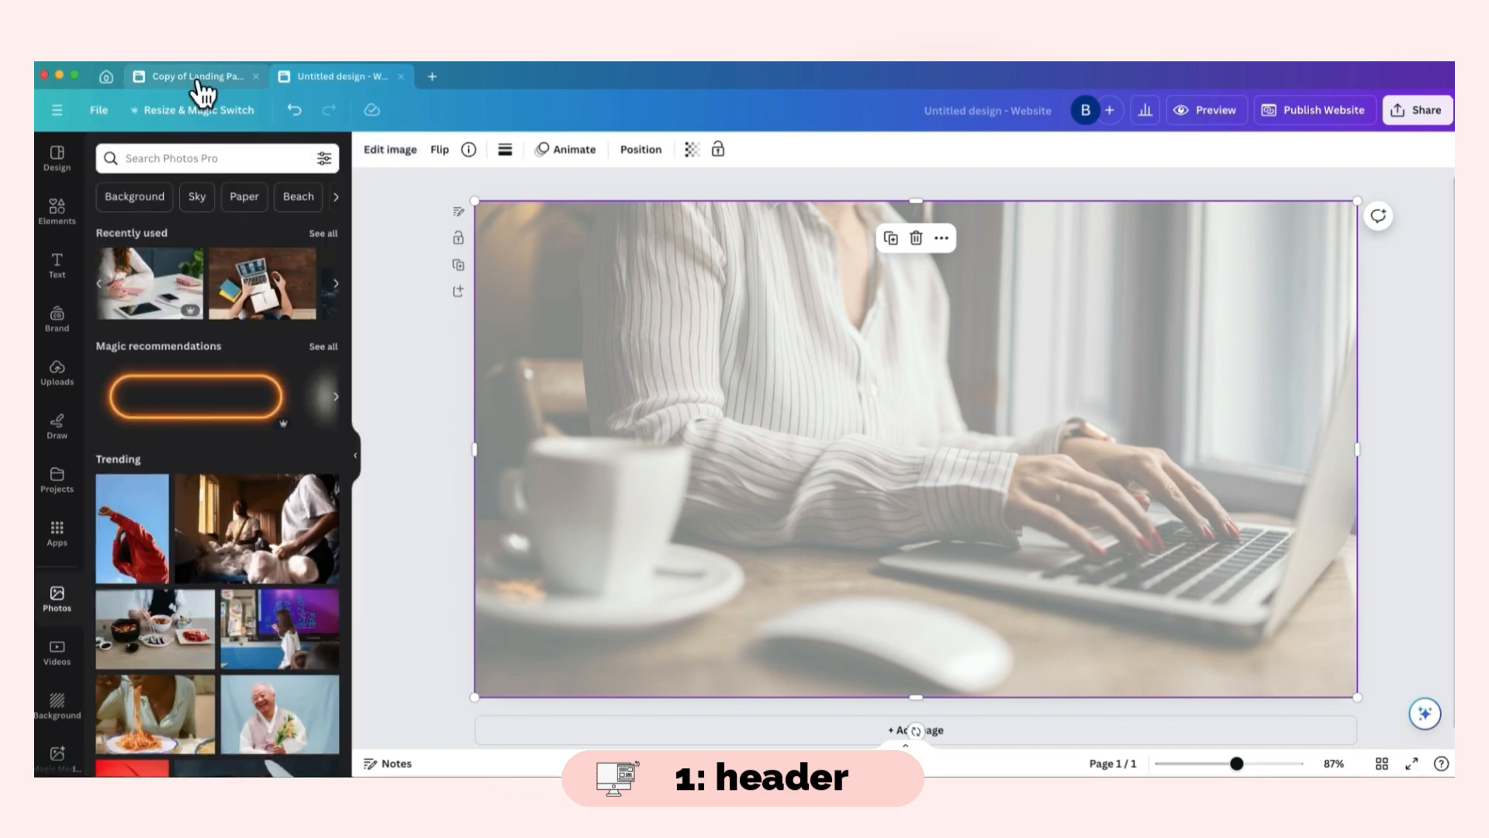
- Copy the headline "Experience Seamless Support: Streamline Your Daily Tasks" from the template into the new design and center it over the photo
{"action": "left_click", "coordinate": [62, 266]}
{"action": "left_click", "coordinate": [198, 78]}
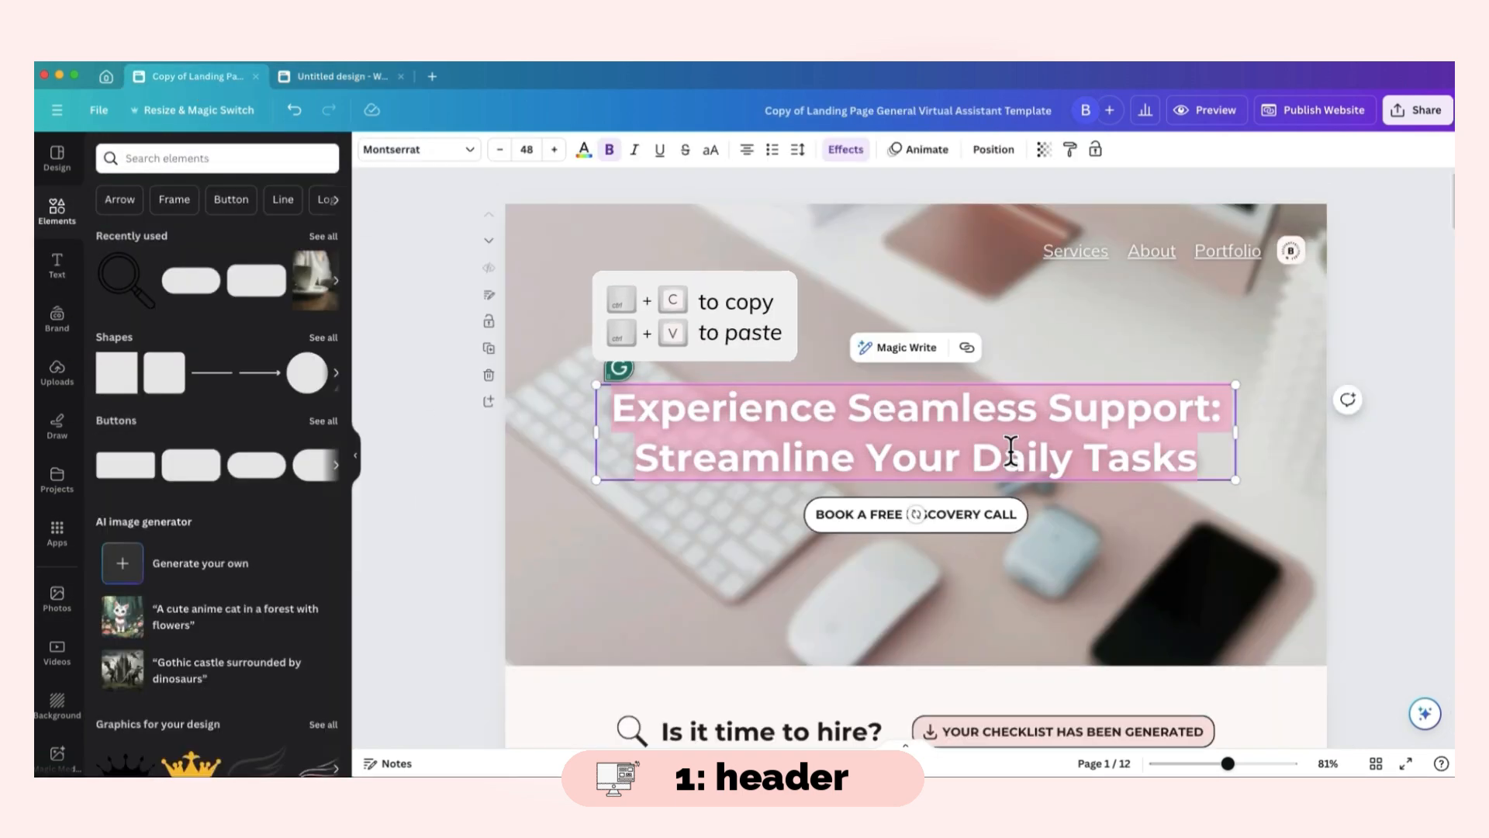
{"action": "left_click", "coordinate": [377, 78]}
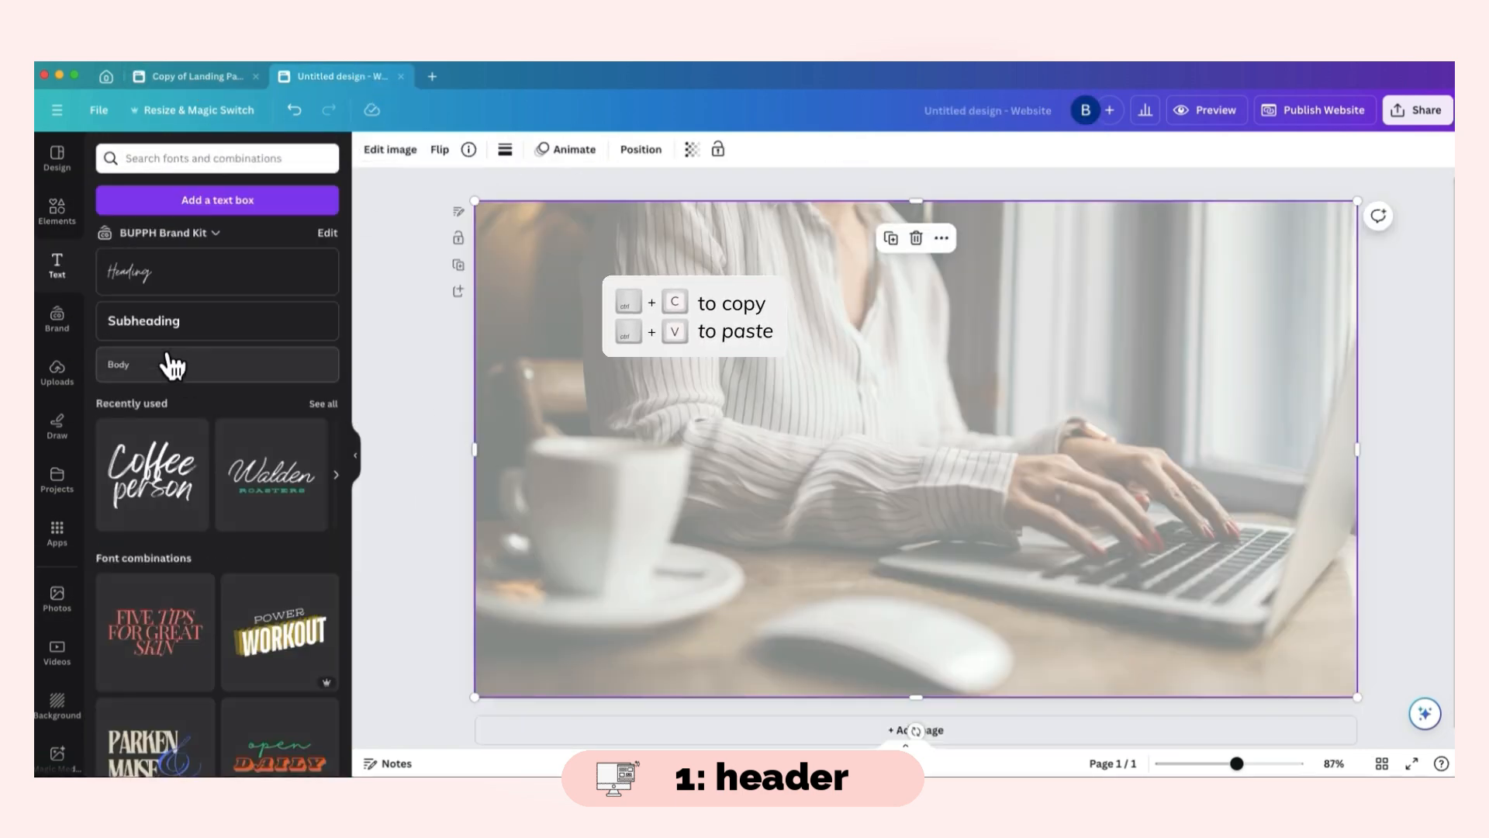
{"action": "type", "text": "Experience Seamless Support: Streamline Your Daily Tasks"}
{"action": "left_click_drag", "start_coordinate": [1133, 449], "coordinate": [1348, 696]}
{"action": "left_click", "coordinate": [1306, 608]}
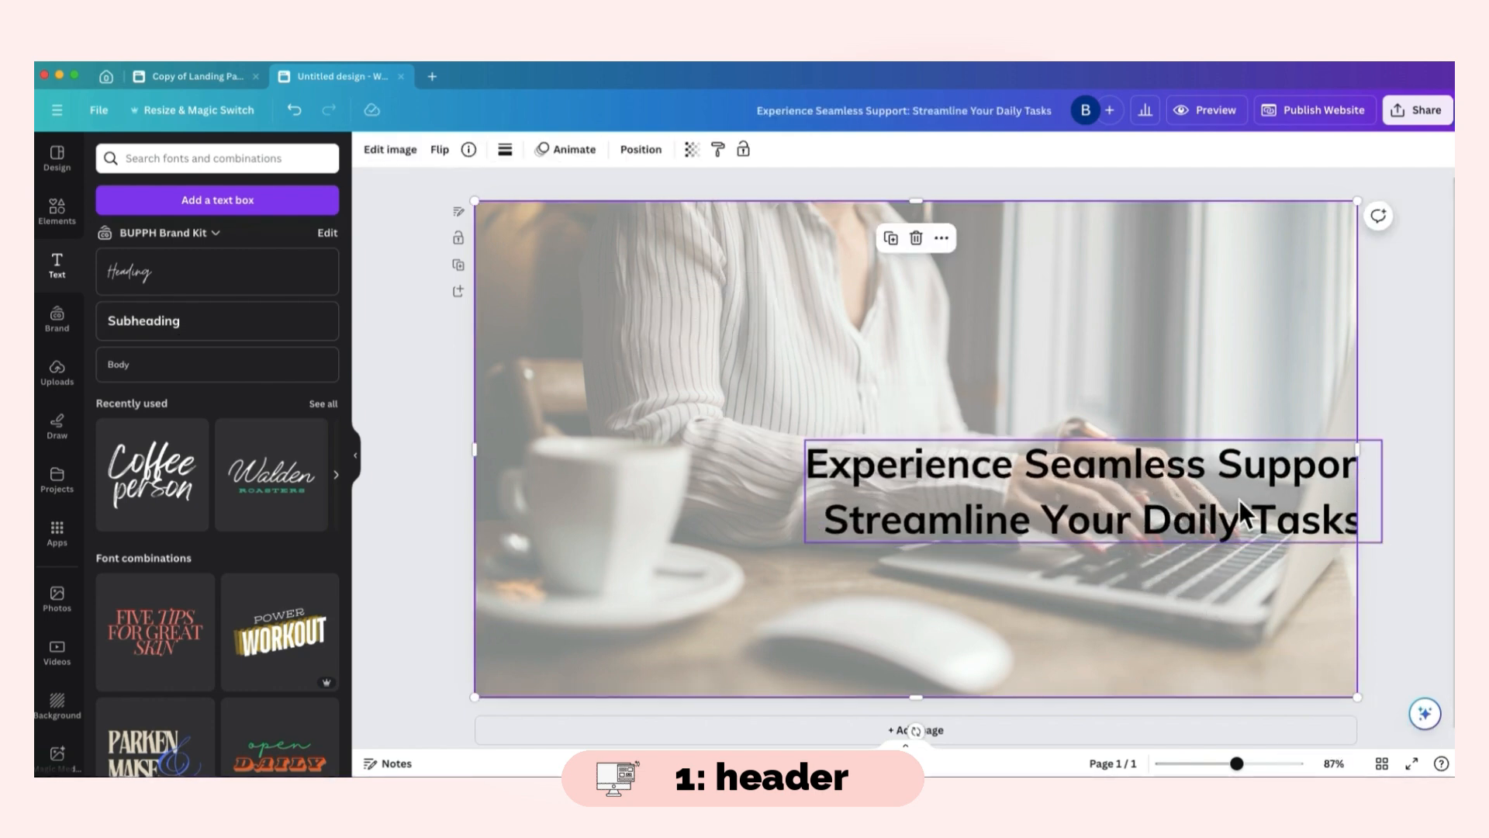
{"action": "left_click_drag", "start_coordinate": [1230, 521], "coordinate": [1050, 475]}
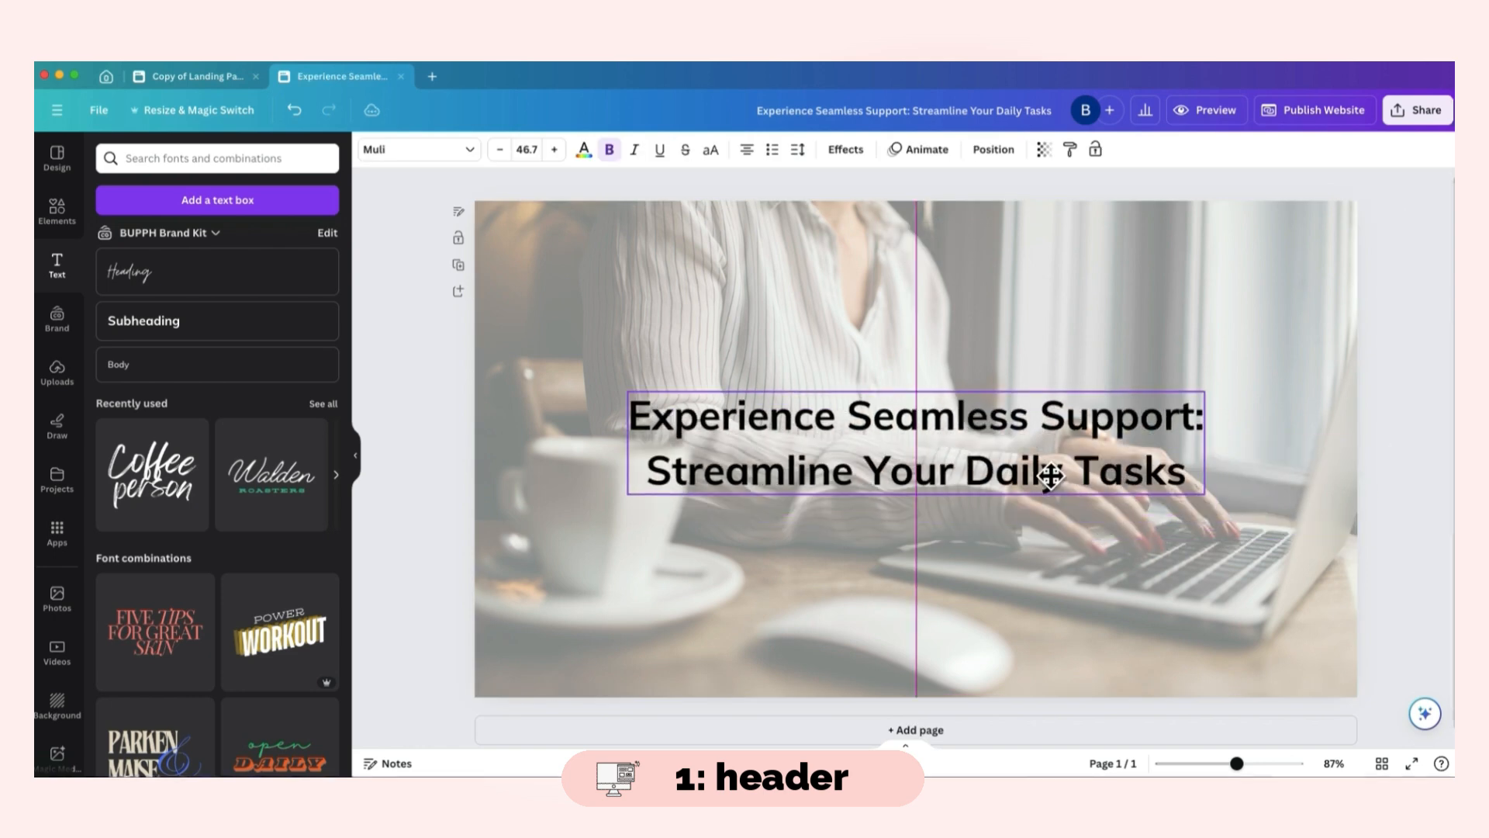
- Color the headline text white and apply the Lift effect at intensity 100
{"action": "triple_click", "coordinate": [974, 443]}
{"action": "left_click", "coordinate": [585, 151]}
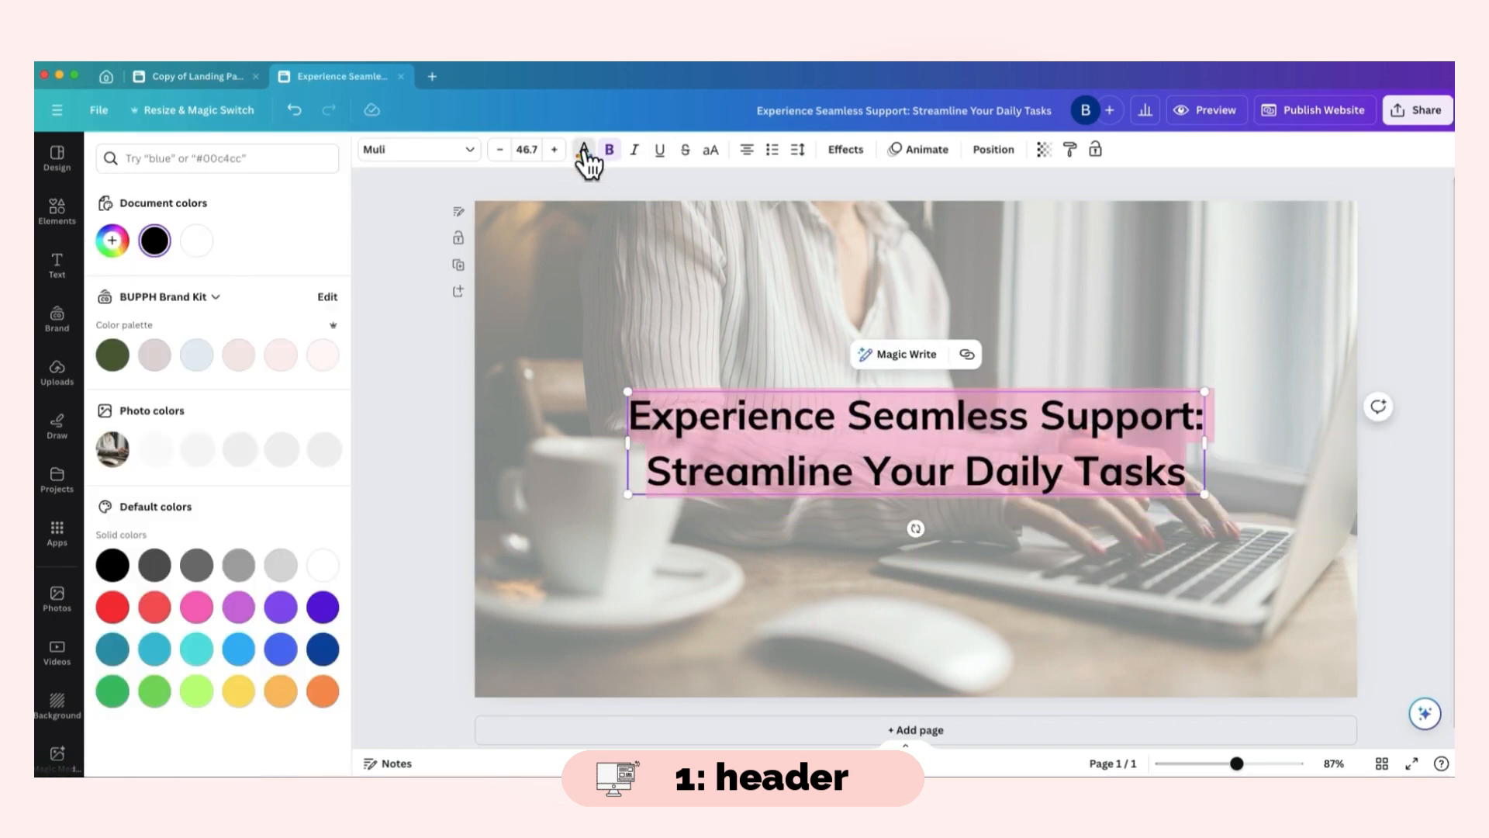
{"action": "left_click", "coordinate": [190, 250]}
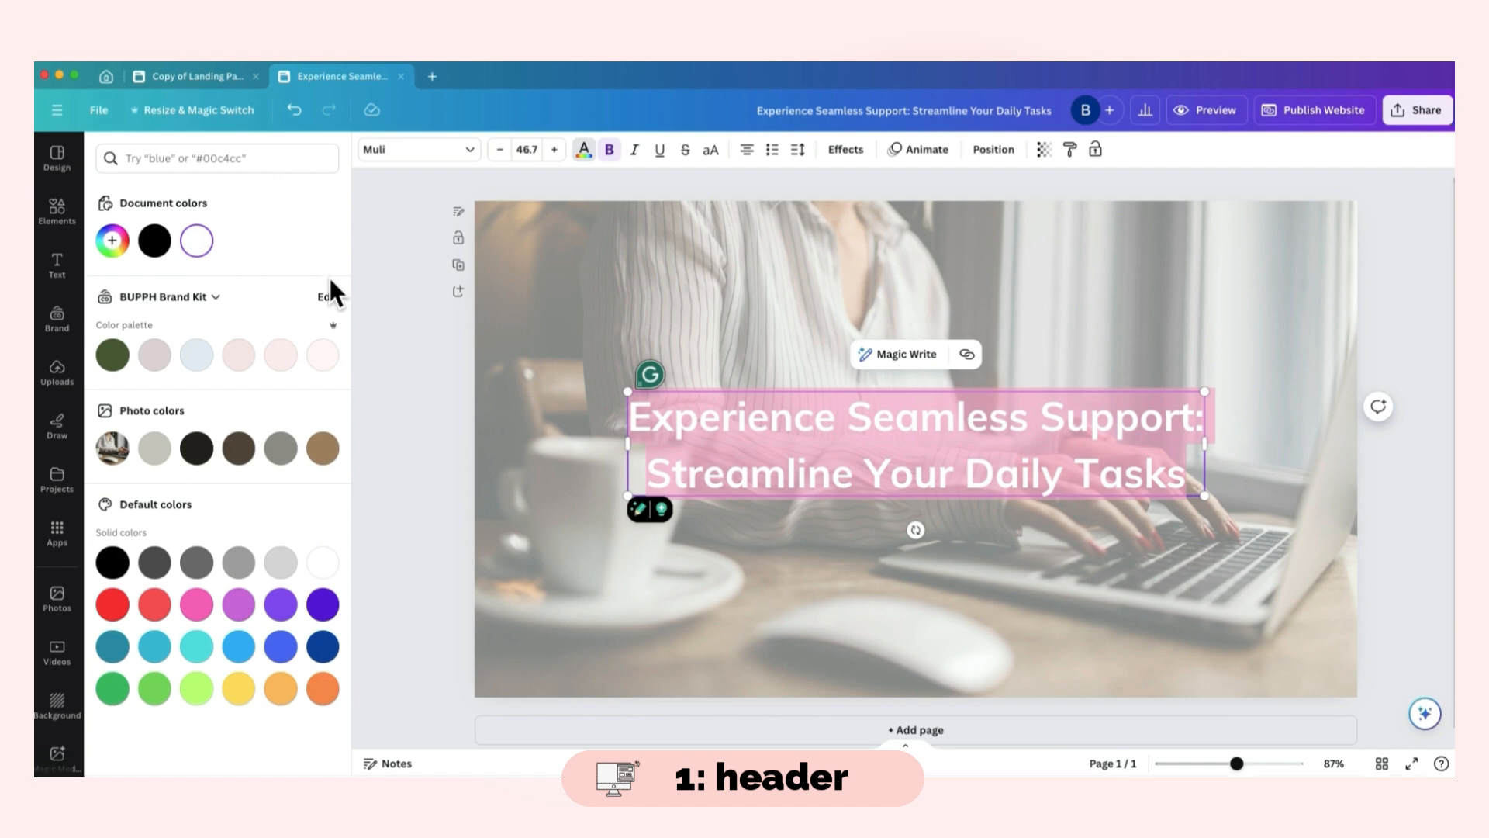
{"action": "left_click", "coordinate": [847, 150]}
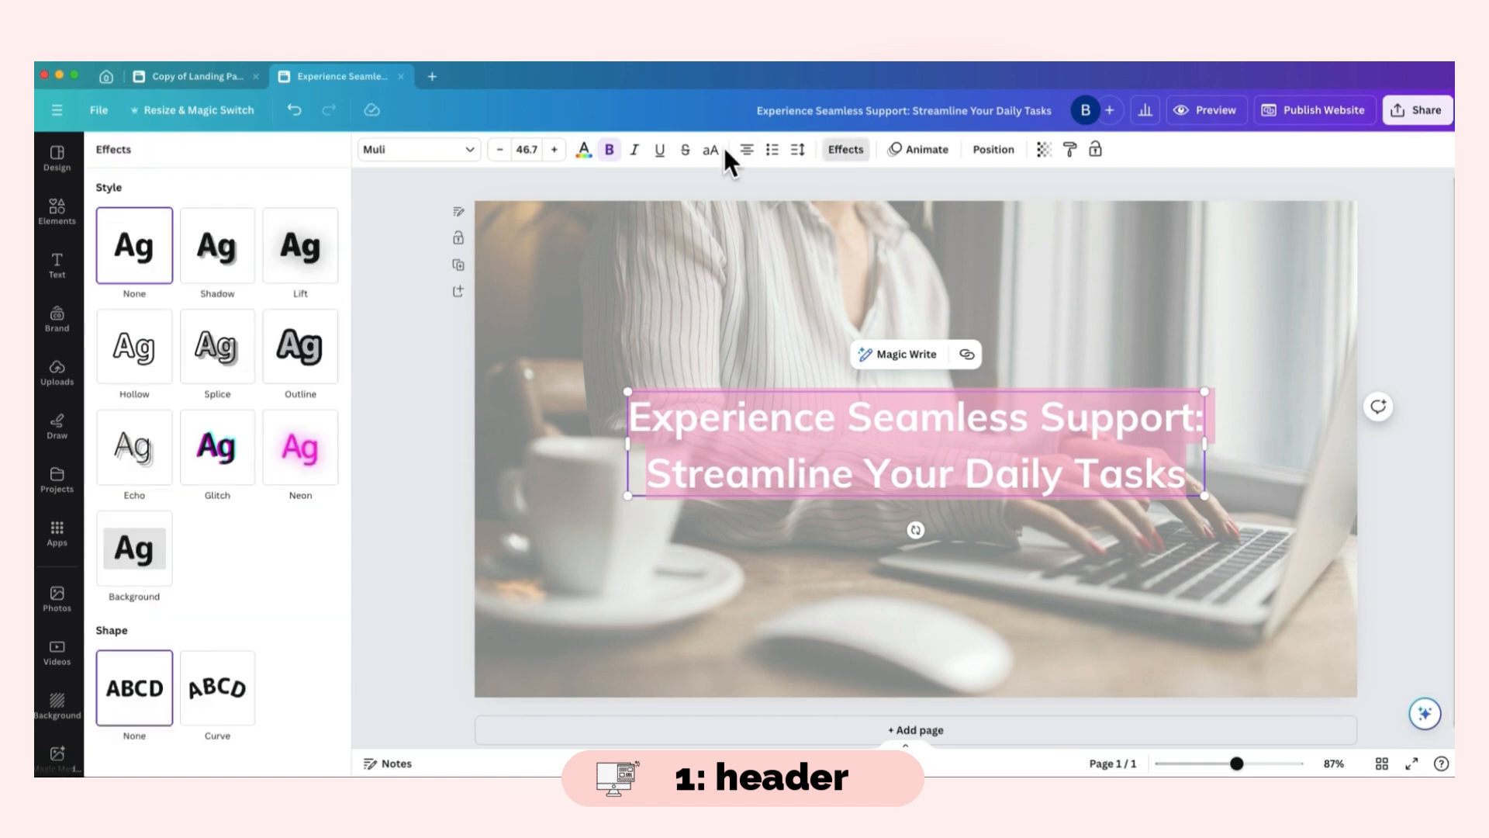
{"action": "left_click", "coordinate": [298, 247]}
{"action": "left_click_drag", "start_coordinate": [197, 346], "coordinate": [349, 368]}
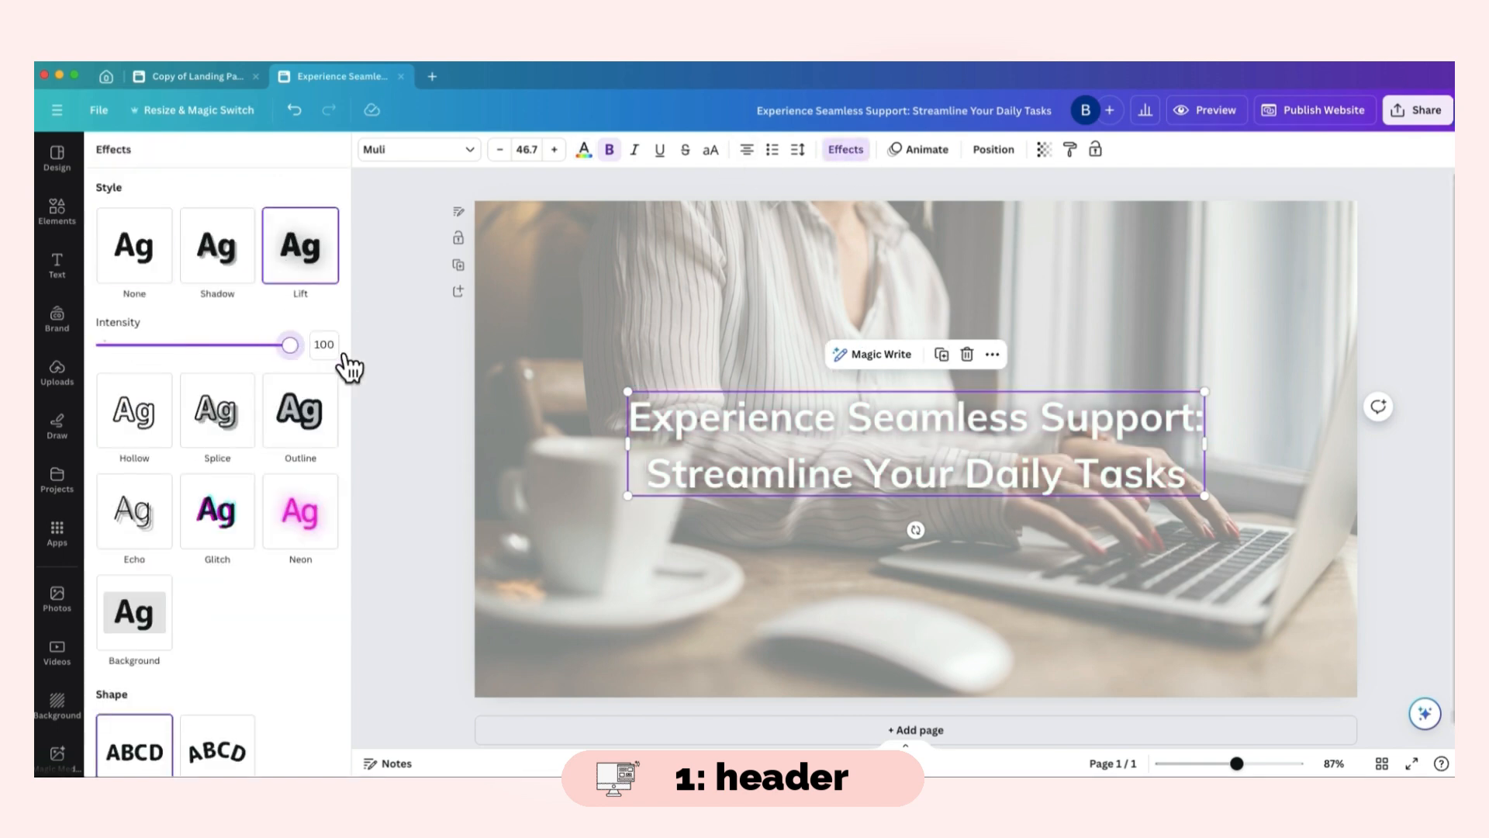
{"action": "left_click", "coordinate": [1389, 459]}
- Change the headline's font to Montserrat
{"action": "double_click", "coordinate": [1027, 461]}
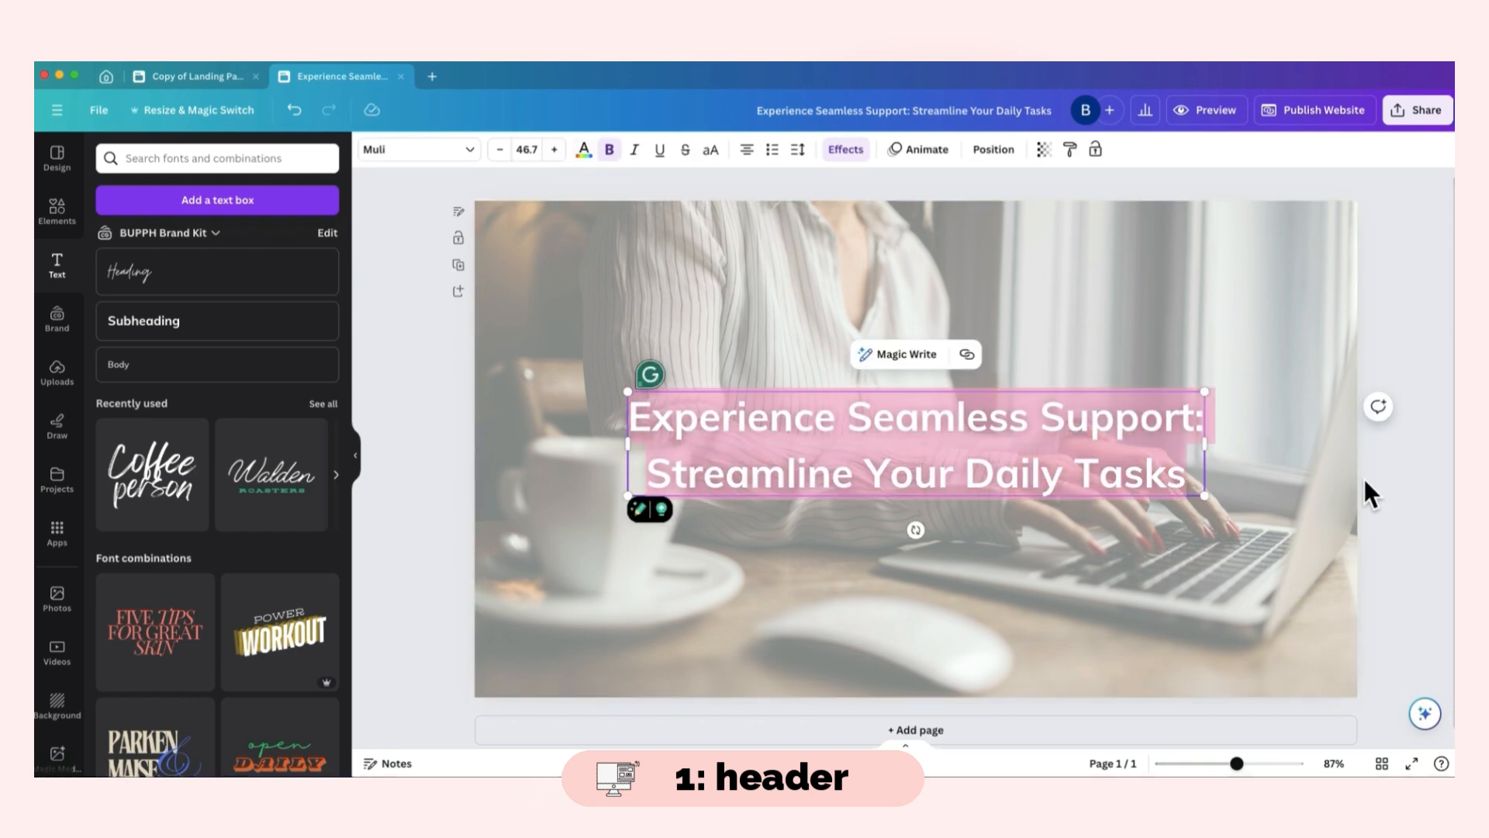
{"action": "left_click", "coordinate": [426, 153]}
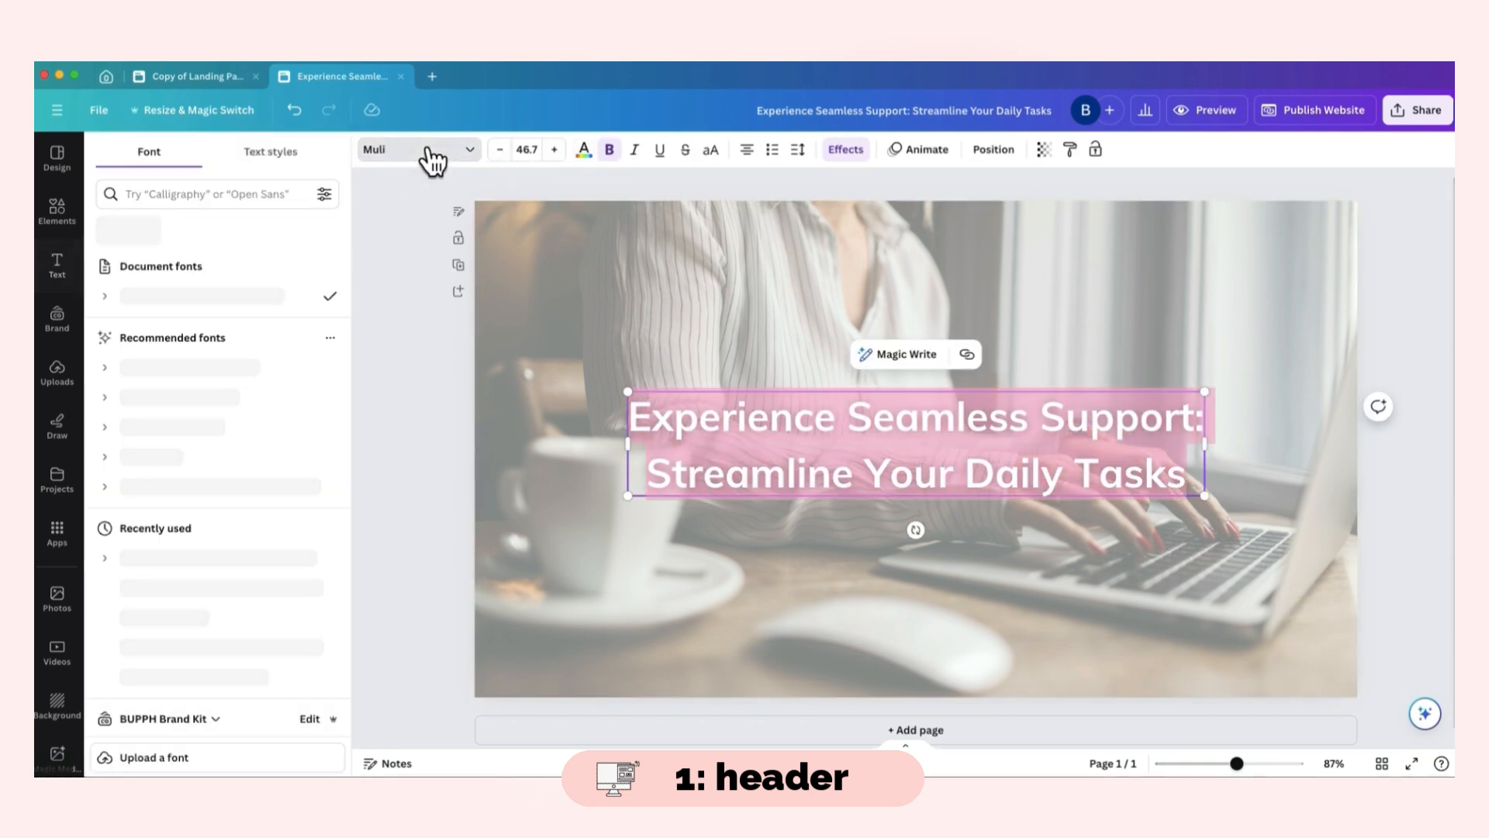
{"action": "left_click", "coordinate": [262, 190]}
{"action": "type", "text": "Mont"}
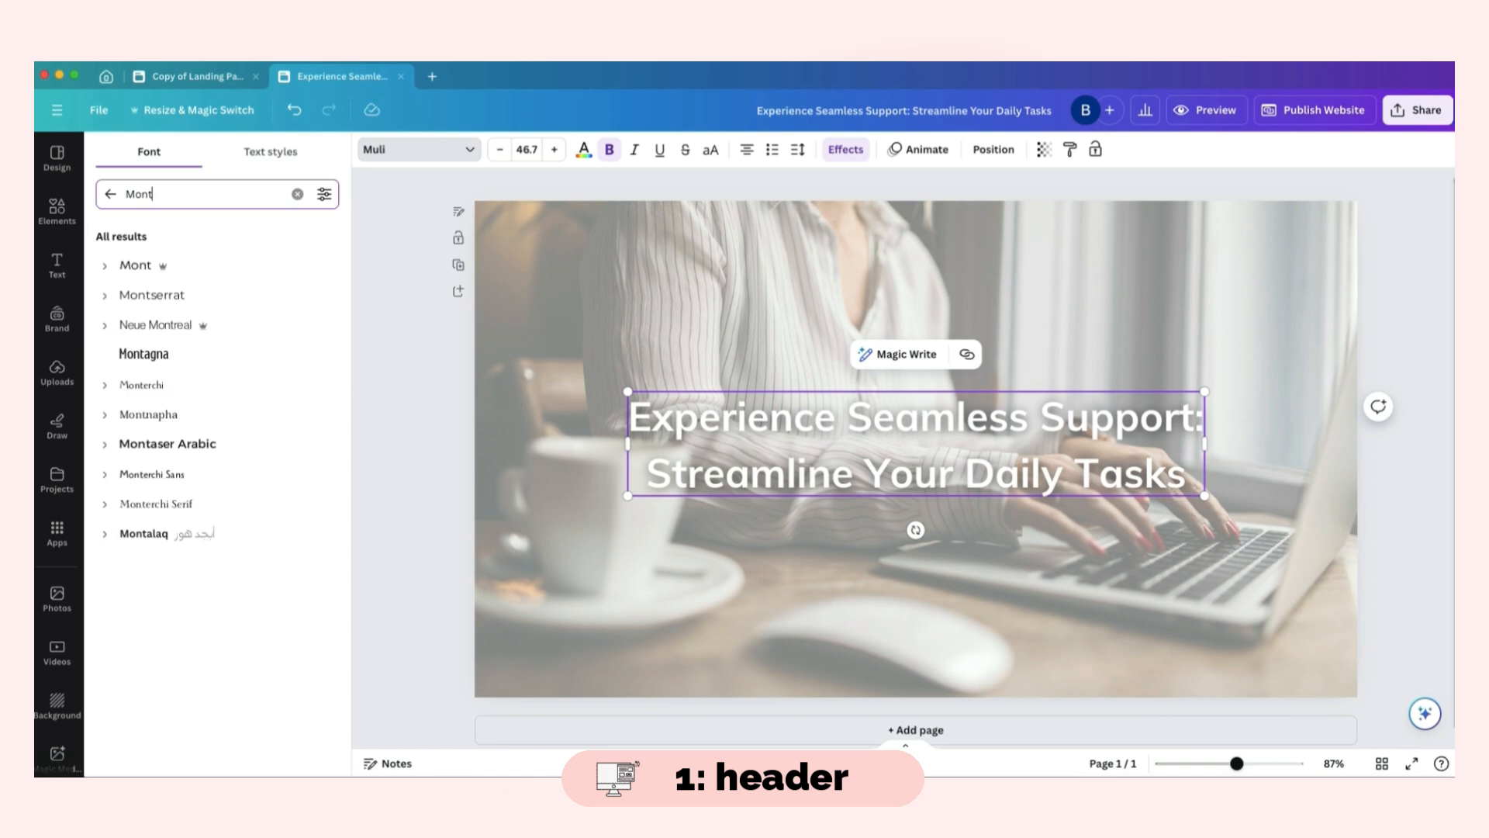
{"action": "left_click", "coordinate": [210, 296]}
{"action": "left_click", "coordinate": [1391, 445]}
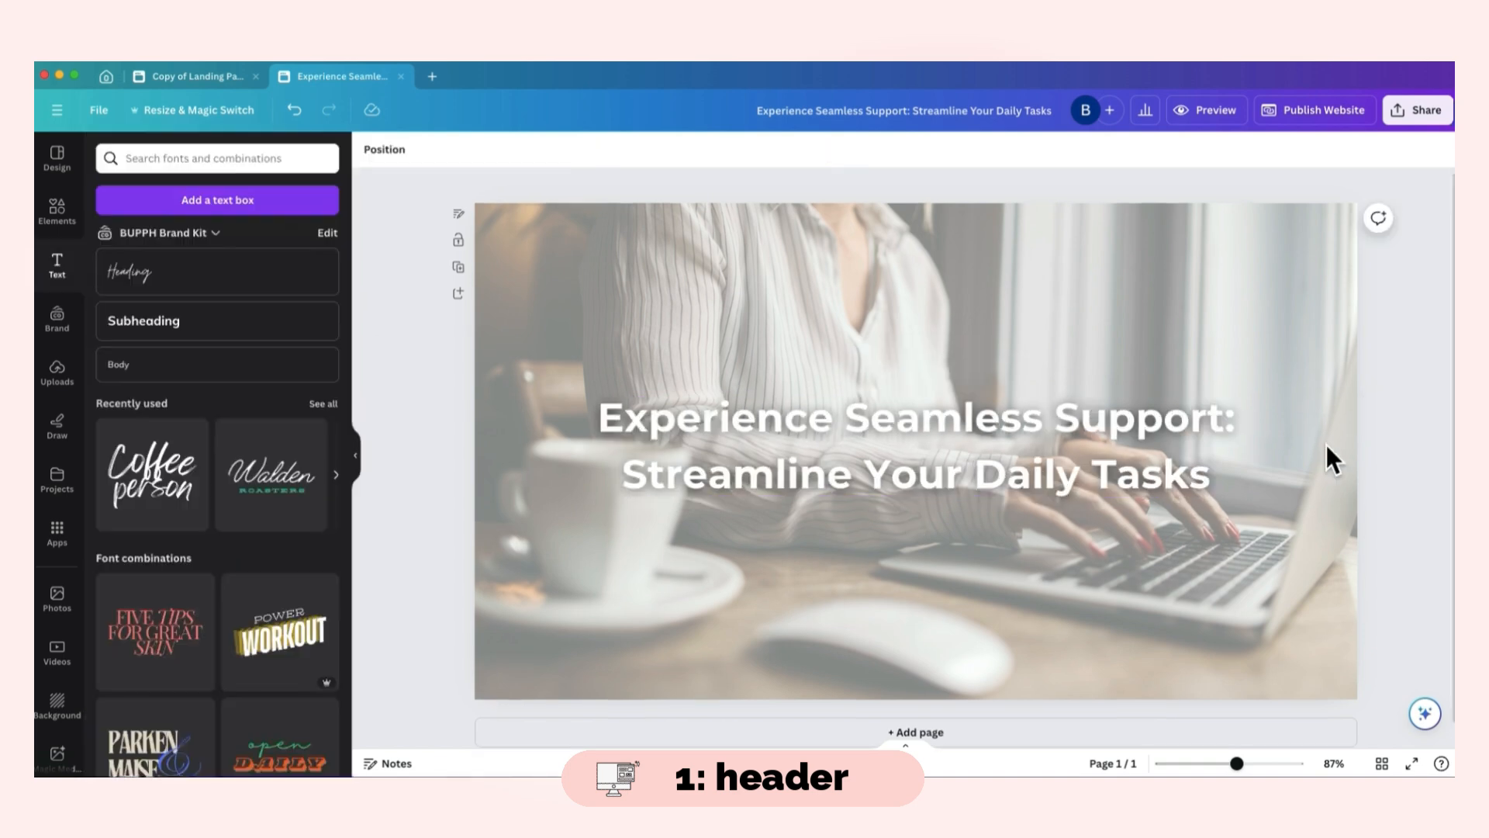
- Add a rounded rectangle shape, sized as a small button, and center it directly below the headline in the new design
{"action": "left_click", "coordinate": [196, 76]}
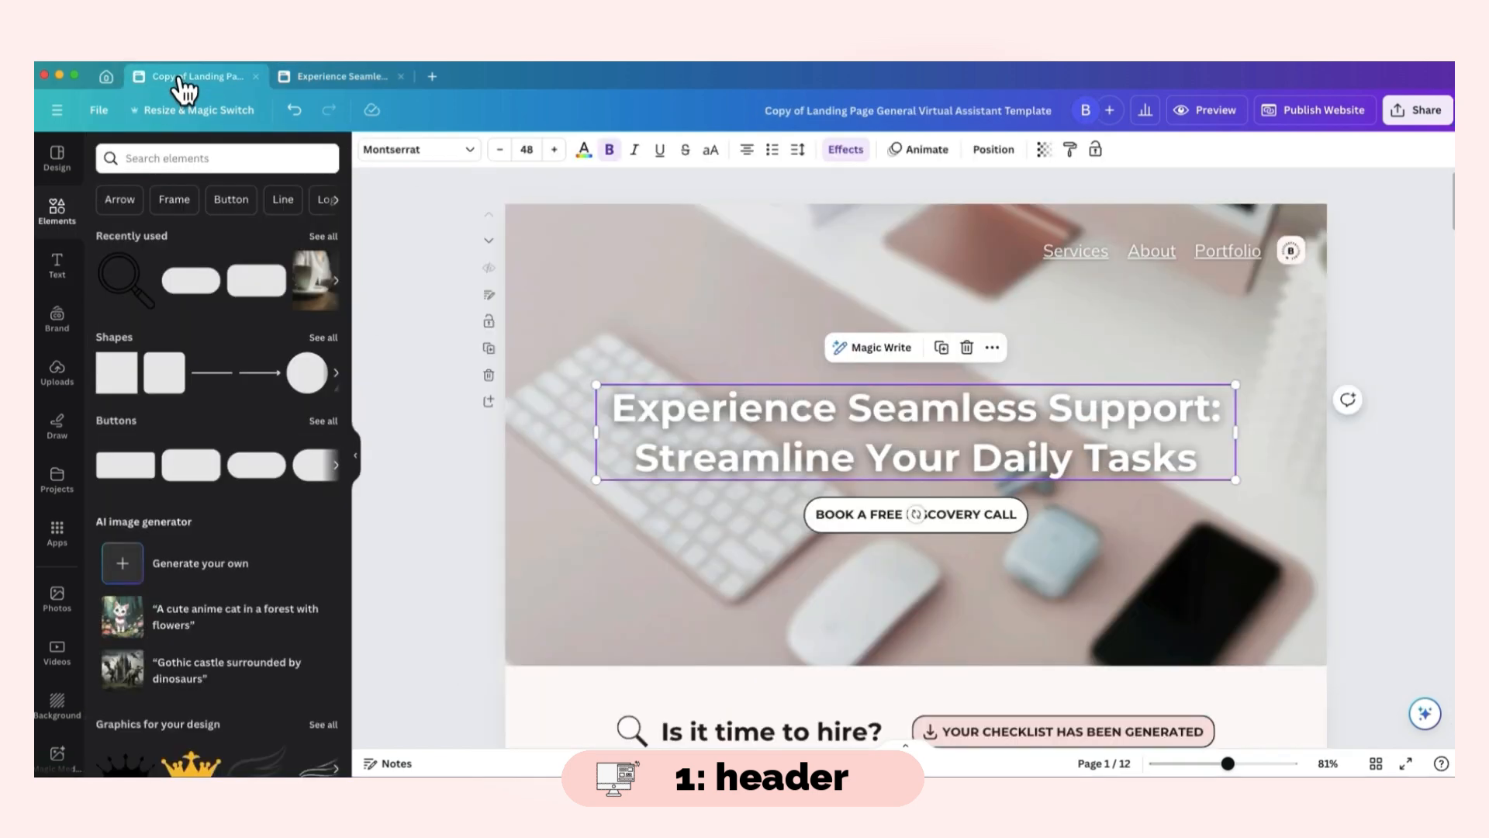
{"action": "left_click", "coordinate": [336, 81]}
{"action": "left_click", "coordinate": [58, 216]}
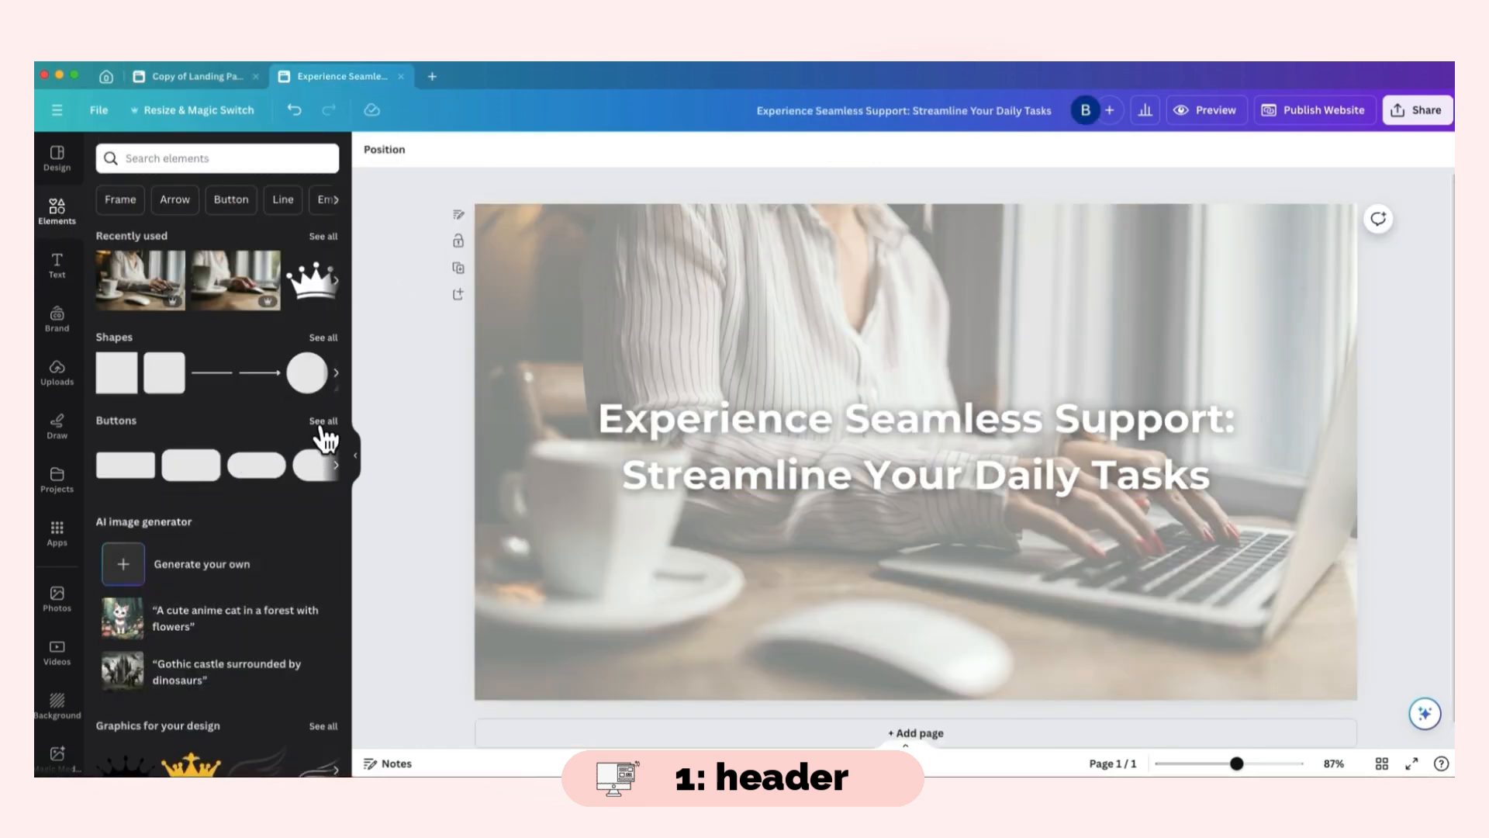
{"action": "scroll", "coordinate": [249, 435], "scroll_direction": "down", "scroll_amount": 3}
{"action": "scroll", "coordinate": [249, 434], "scroll_direction": "up", "scroll_amount": 3}
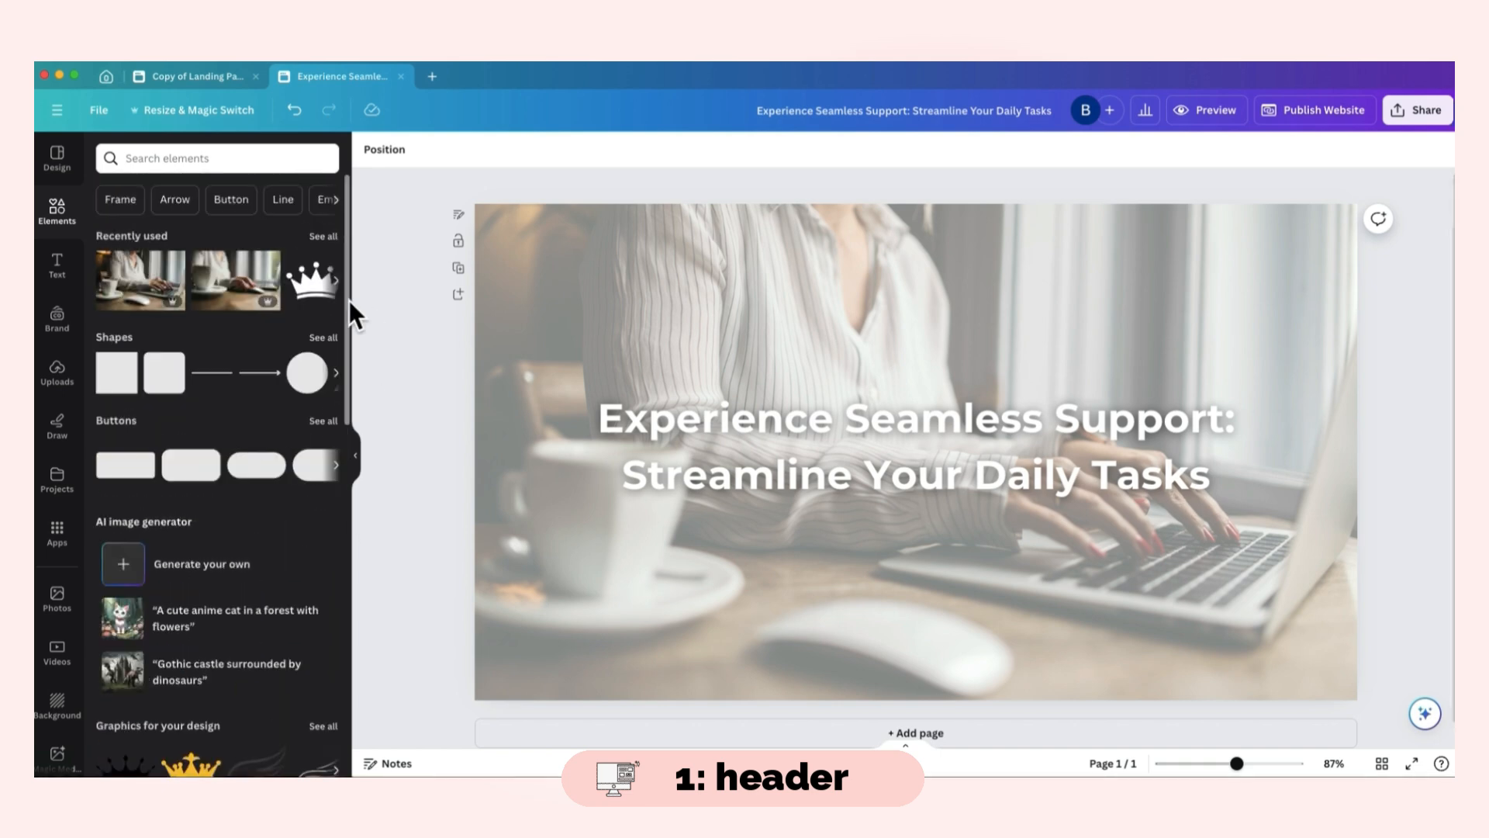
{"action": "left_click", "coordinate": [328, 339]}
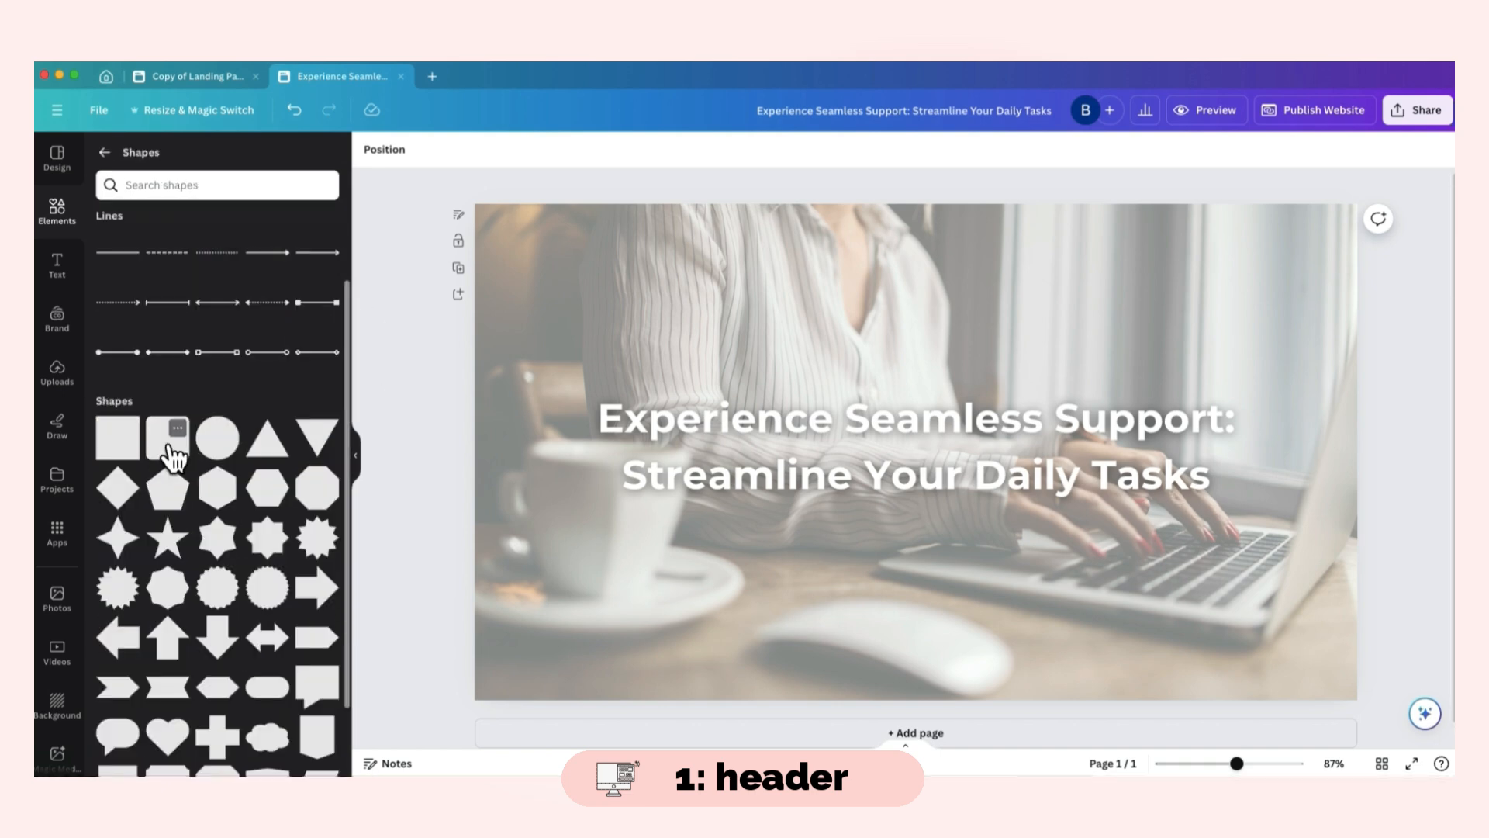
{"action": "left_click", "coordinate": [175, 456]}
{"action": "left_click_drag", "start_coordinate": [916, 378], "coordinate": [912, 488]}
{"action": "left_click_drag", "start_coordinate": [929, 560], "coordinate": [928, 575]}
- Fill the button shape with white and give it a solid border with a weight of 3
{"action": "left_click", "coordinate": [443, 149]}
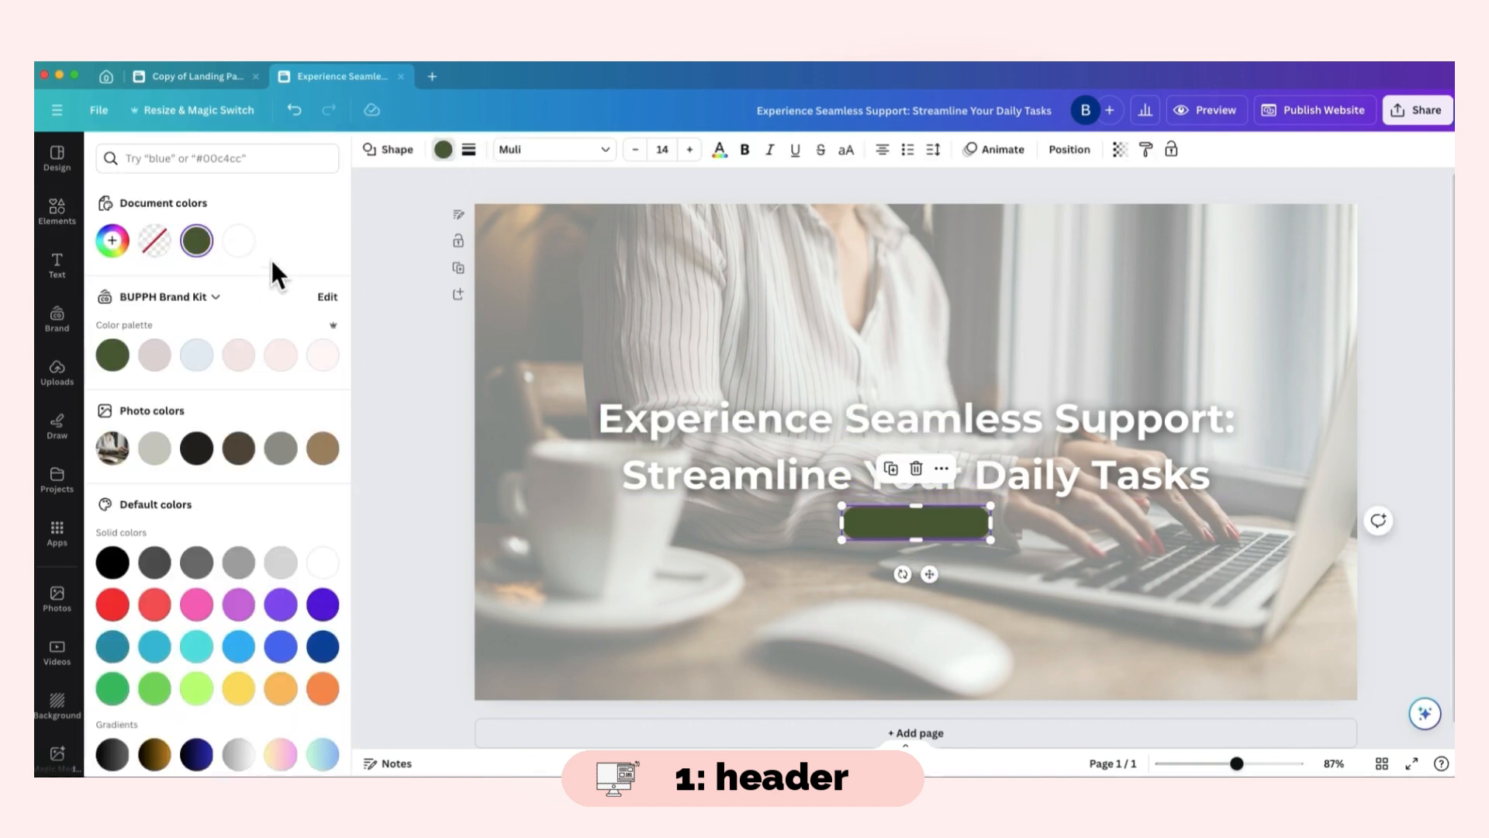
{"action": "left_click", "coordinate": [236, 240]}
{"action": "left_click", "coordinate": [776, 521]}
{"action": "left_click", "coordinate": [942, 521]}
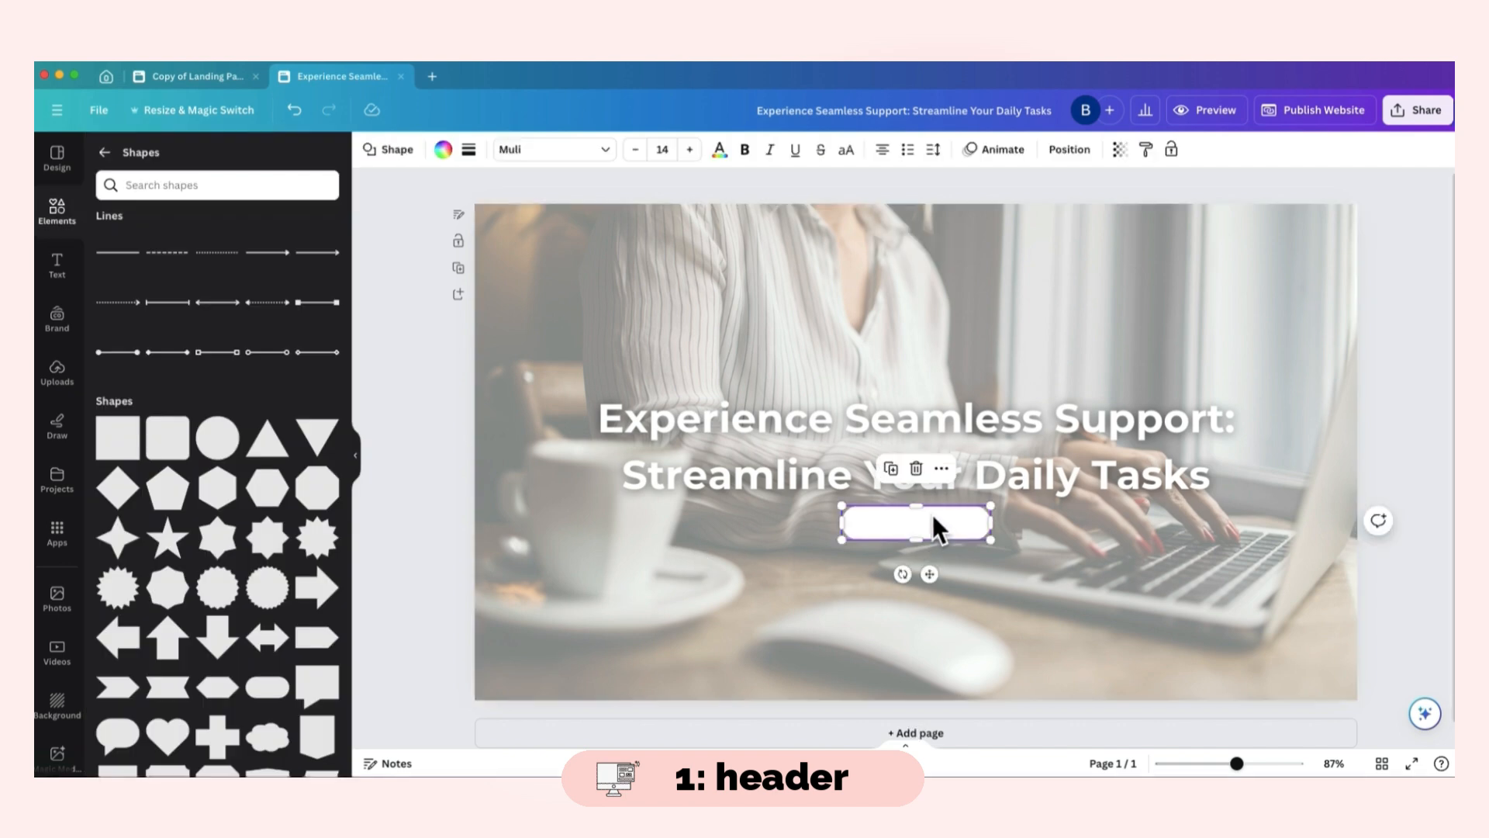
{"action": "left_click", "coordinate": [469, 150]}
{"action": "left_click_drag", "start_coordinate": [477, 247], "coordinate": [484, 248]}
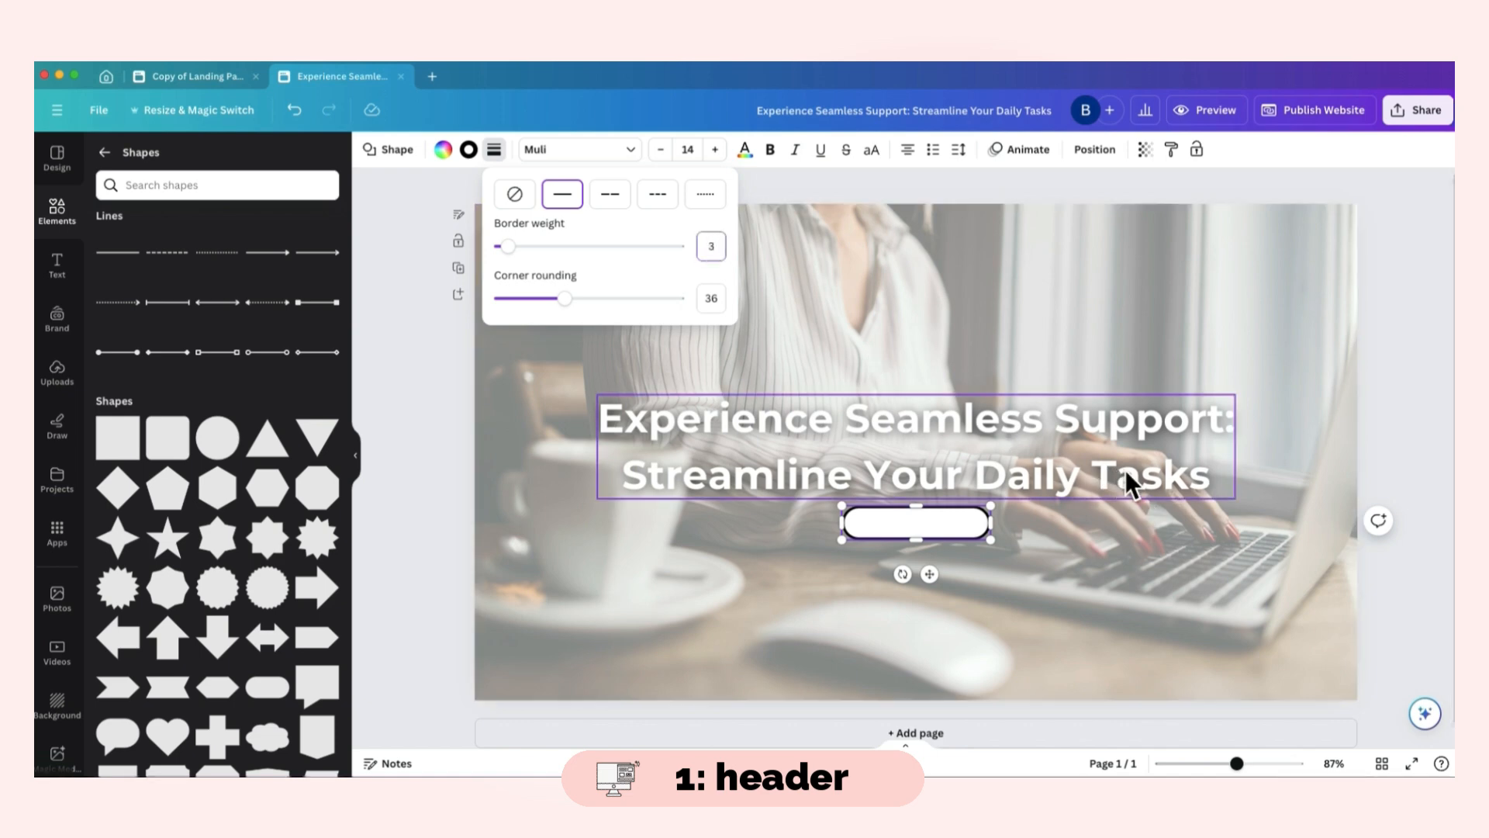
- Copy the label "BOOK A FREE DISCOVERY CALL" from the template's button into the new button shape
{"action": "left_click", "coordinate": [941, 542]}
{"action": "left_click", "coordinate": [974, 528]}
{"action": "left_click_drag", "start_coordinate": [989, 528], "coordinate": [929, 532]}
{"action": "left_click", "coordinate": [205, 69]}
{"action": "left_click", "coordinate": [975, 513]}
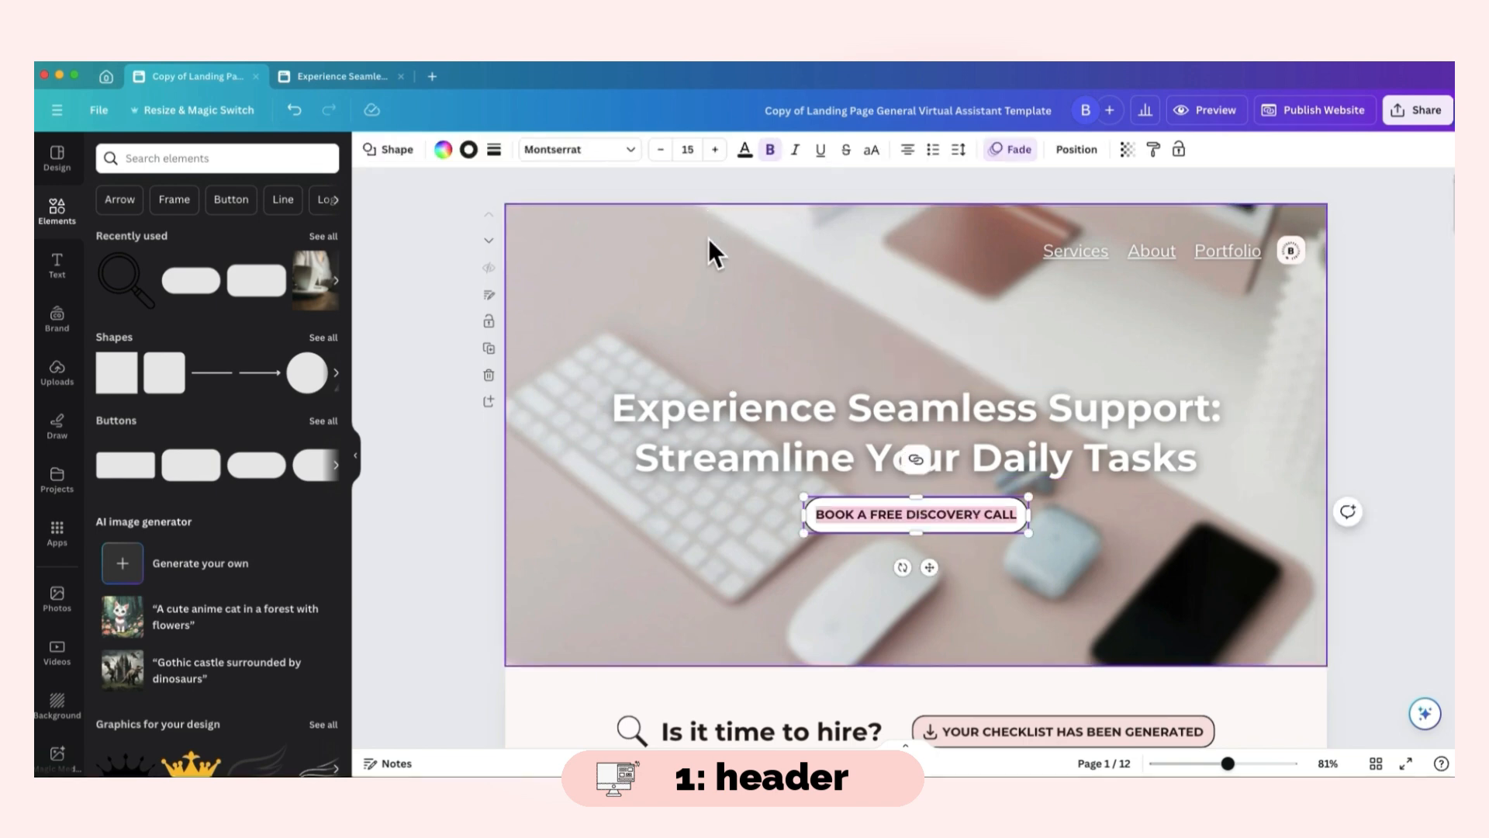
{"action": "left_click", "coordinate": [341, 76]}
{"action": "type", "text": "BOOK A FREE DISCOVERY CALL"}
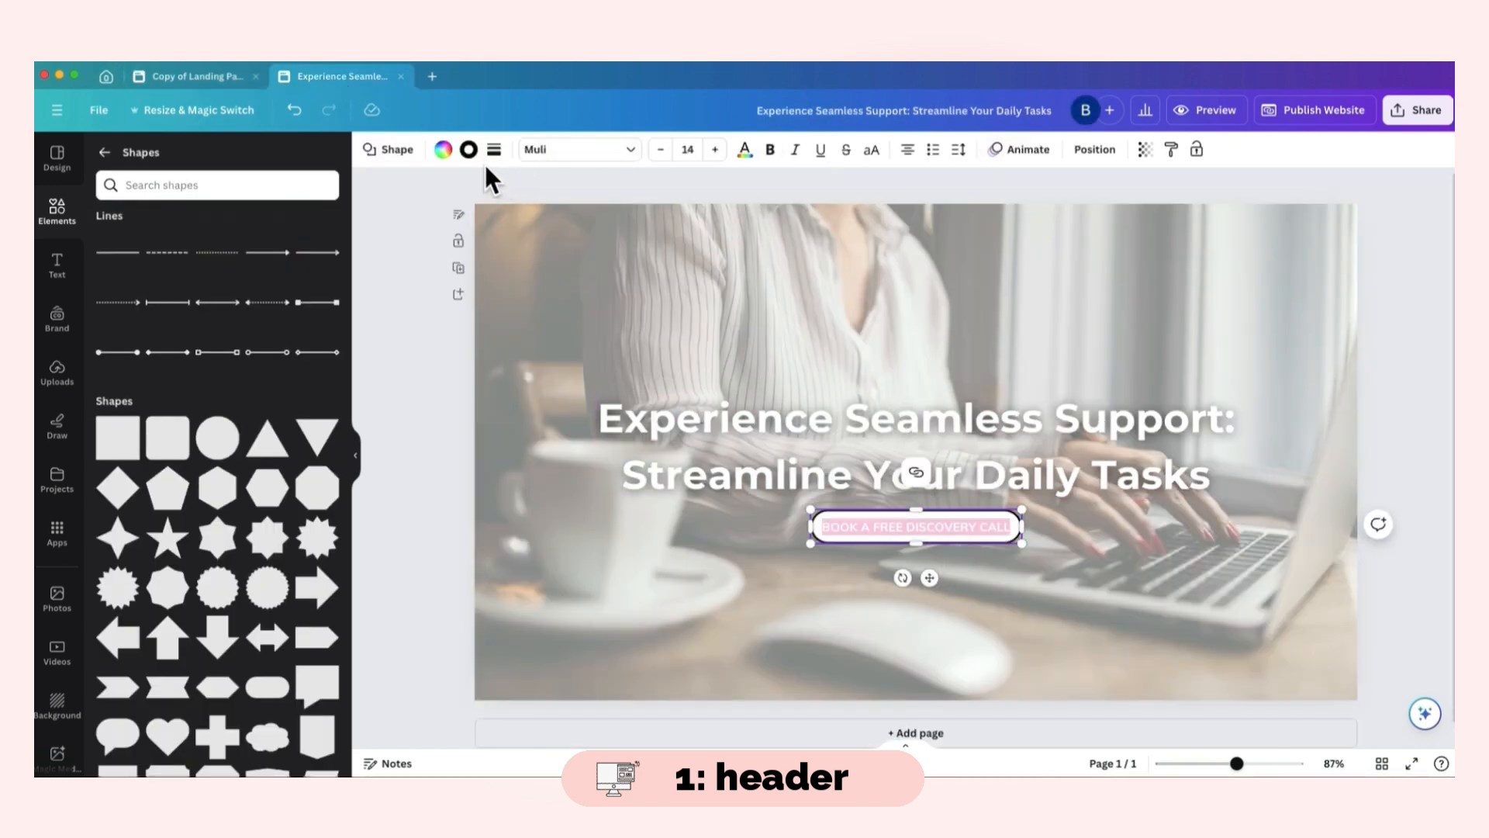
- Color the button's label text black and look over the button's border style settings
{"action": "left_click", "coordinate": [745, 151]}
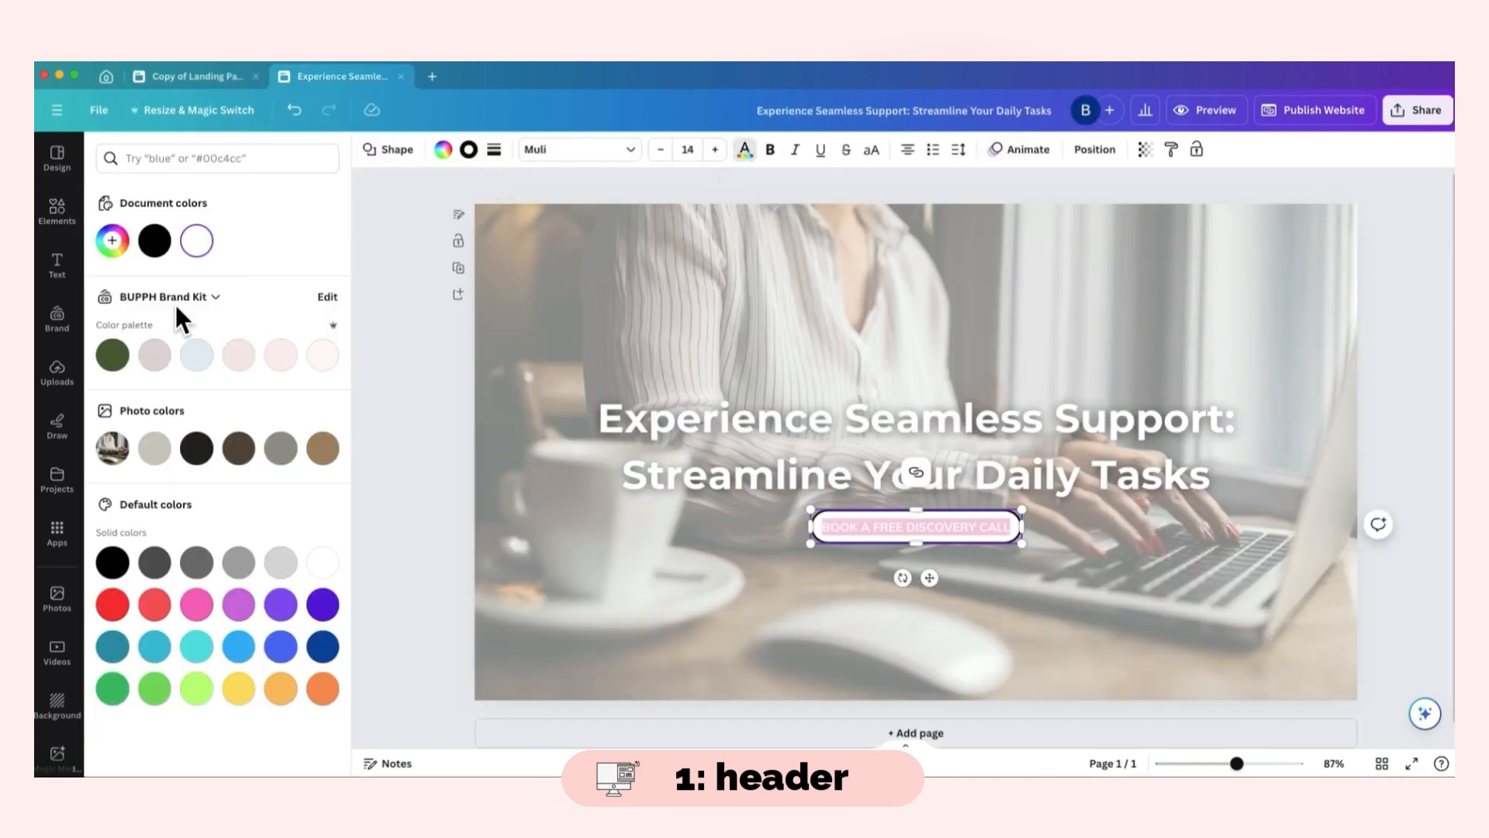
{"action": "left_click", "coordinate": [155, 242]}
{"action": "left_click", "coordinate": [494, 149]}
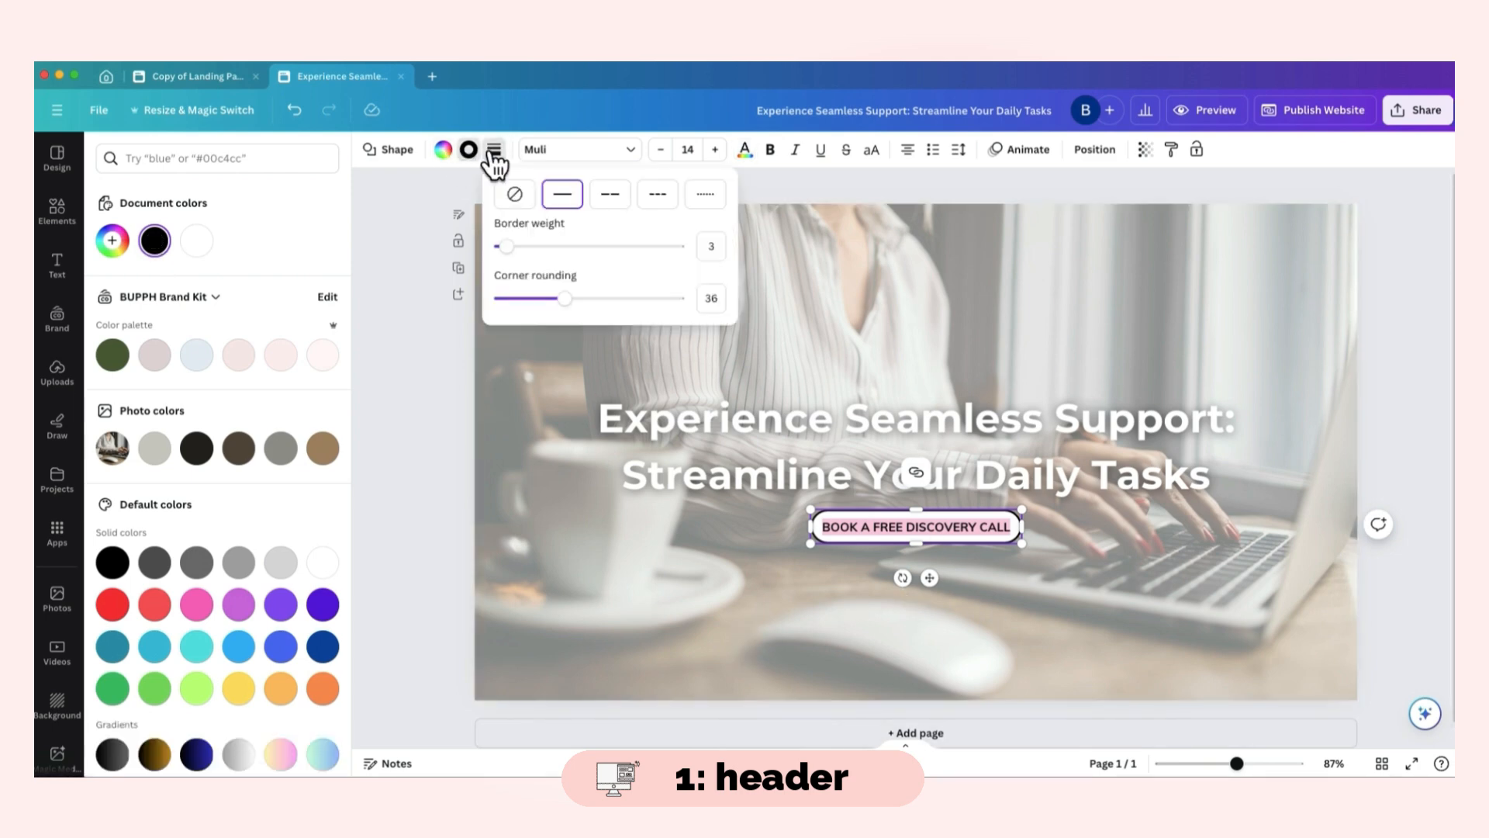
{"action": "left_click", "coordinate": [836, 274]}
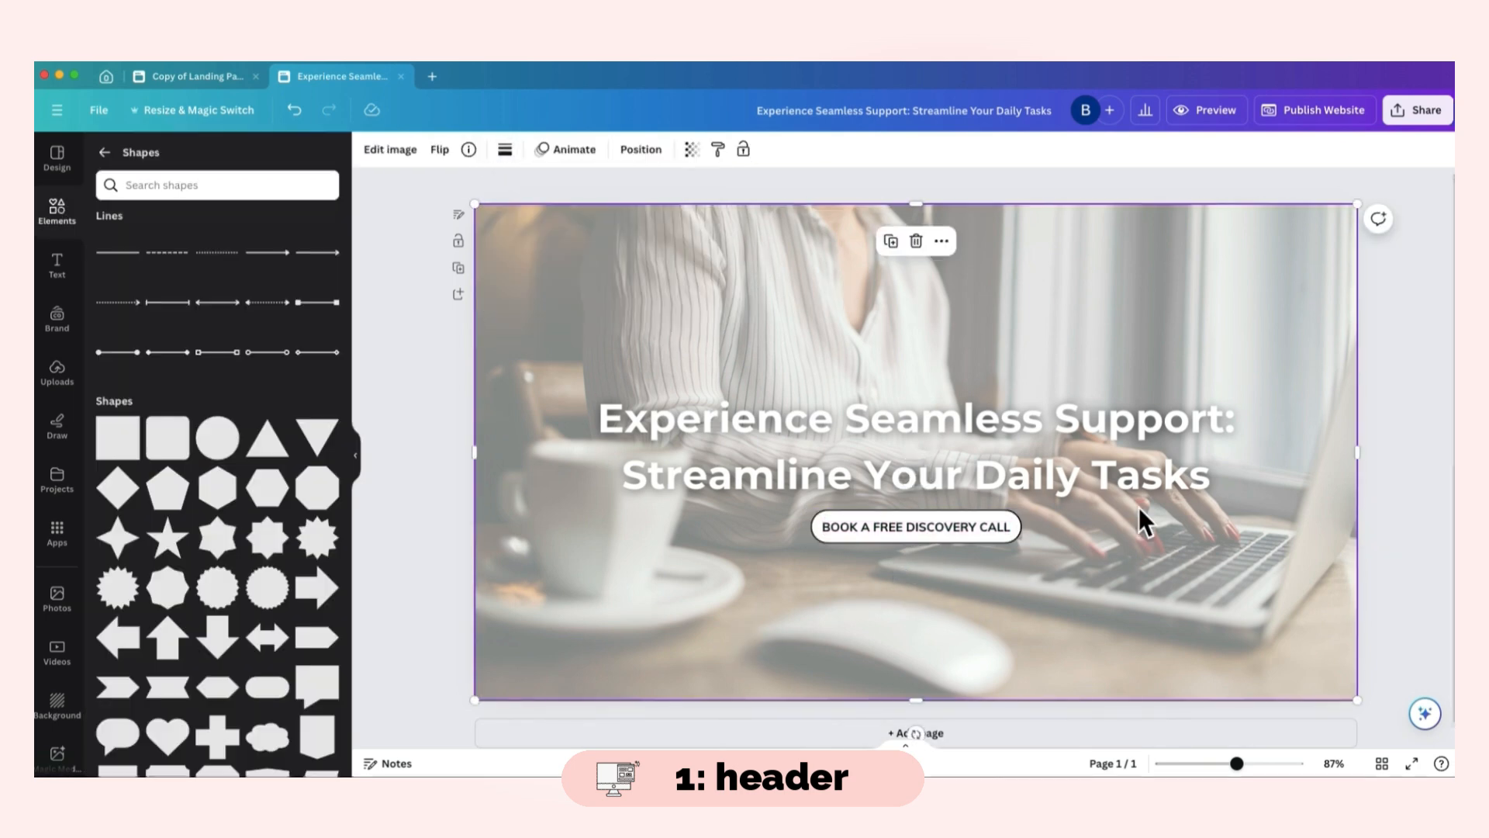
- Search the graphics for "logo", add the white crown, shrink it and place it in the header photo's upper right corner
{"action": "left_click", "coordinate": [197, 77]}
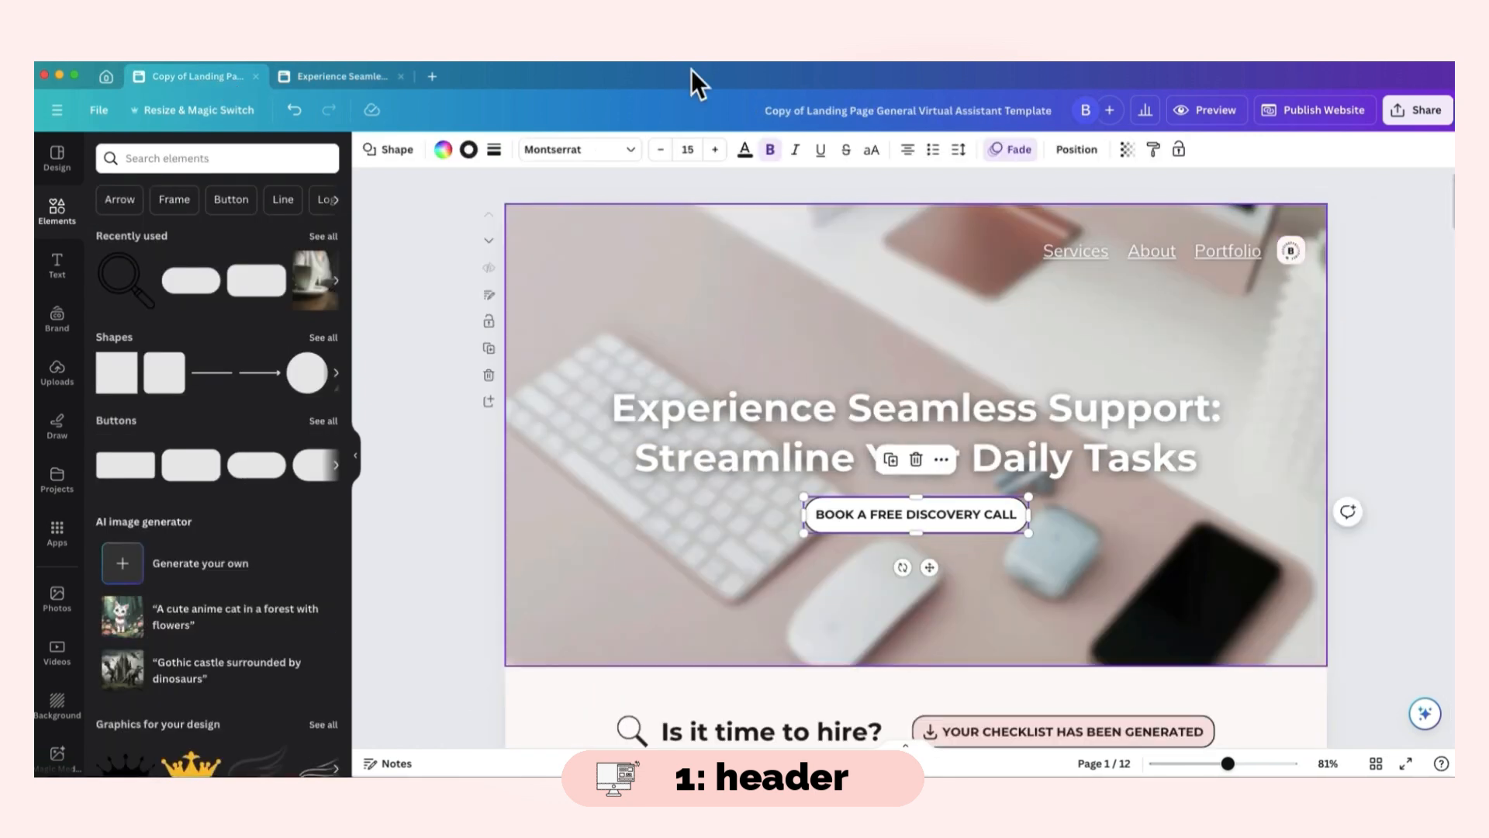
{"action": "left_click", "coordinate": [338, 77]}
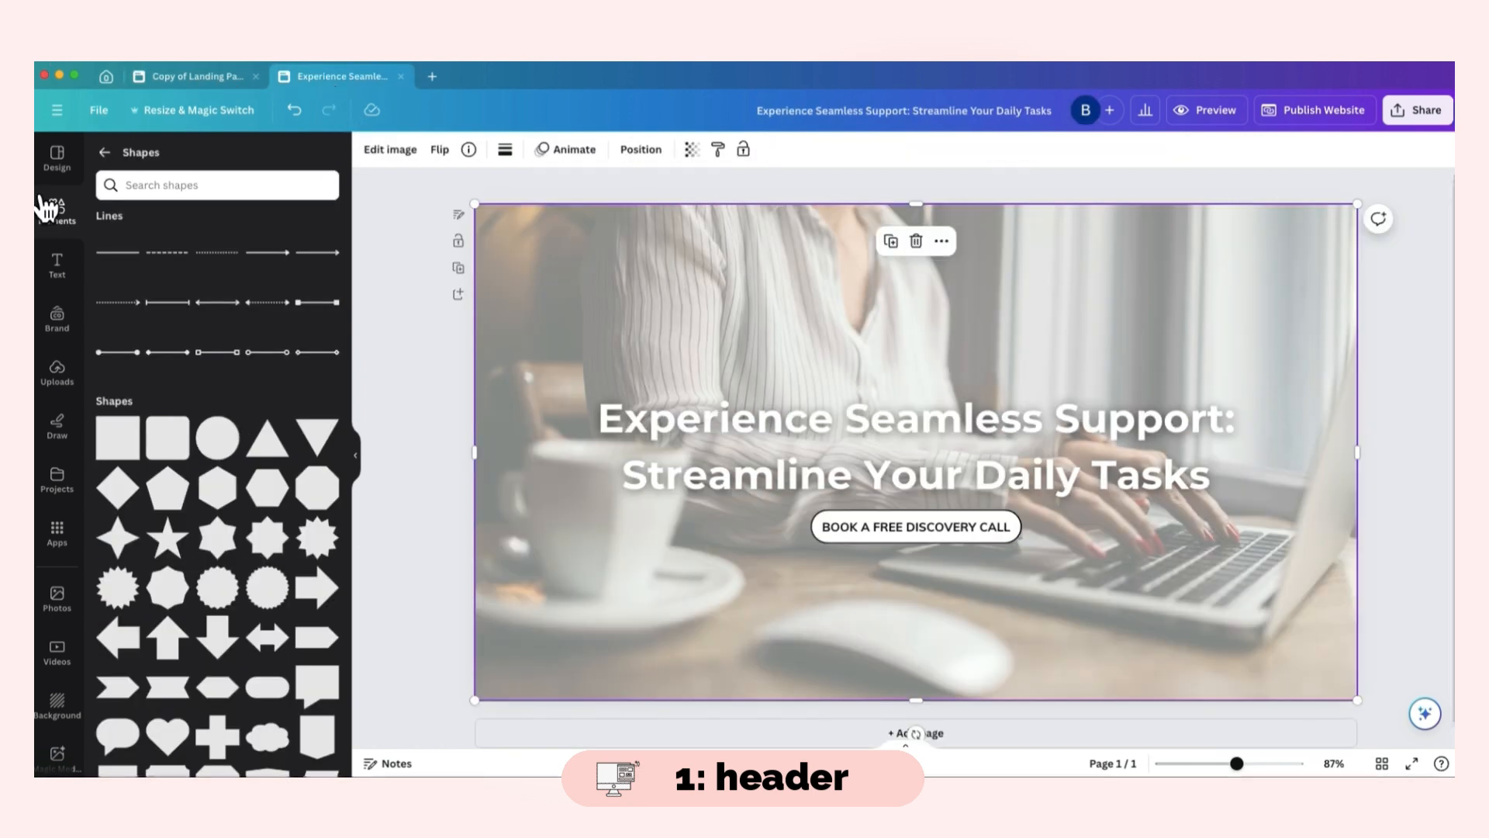
{"action": "left_click", "coordinate": [105, 153]}
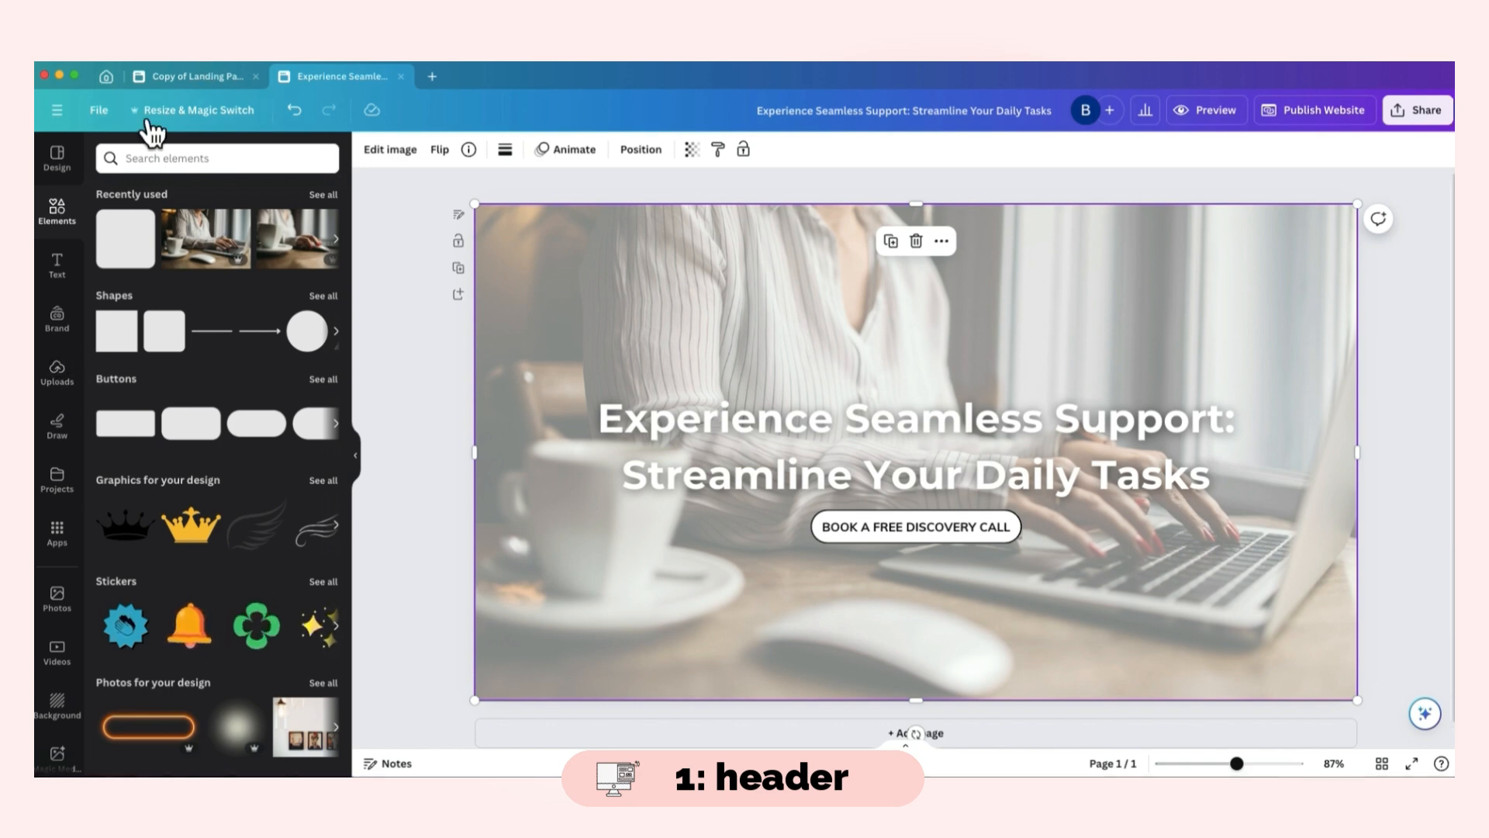
{"action": "left_click", "coordinate": [188, 159]}
{"action": "type", "text": "logo"}
{"action": "key", "text": "Return"}
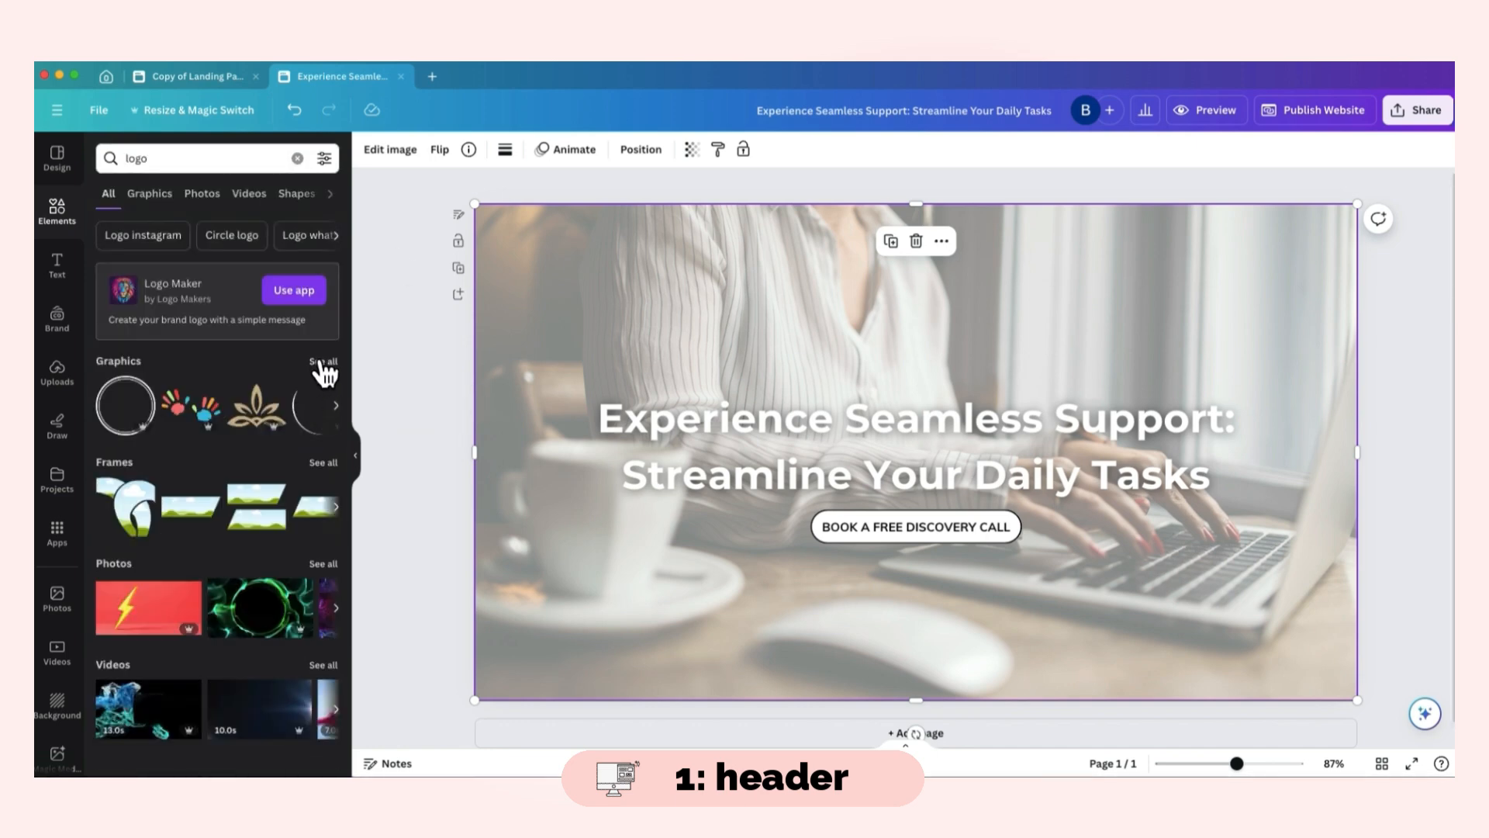
{"action": "left_click", "coordinate": [321, 365]}
{"action": "left_click", "coordinate": [134, 468]}
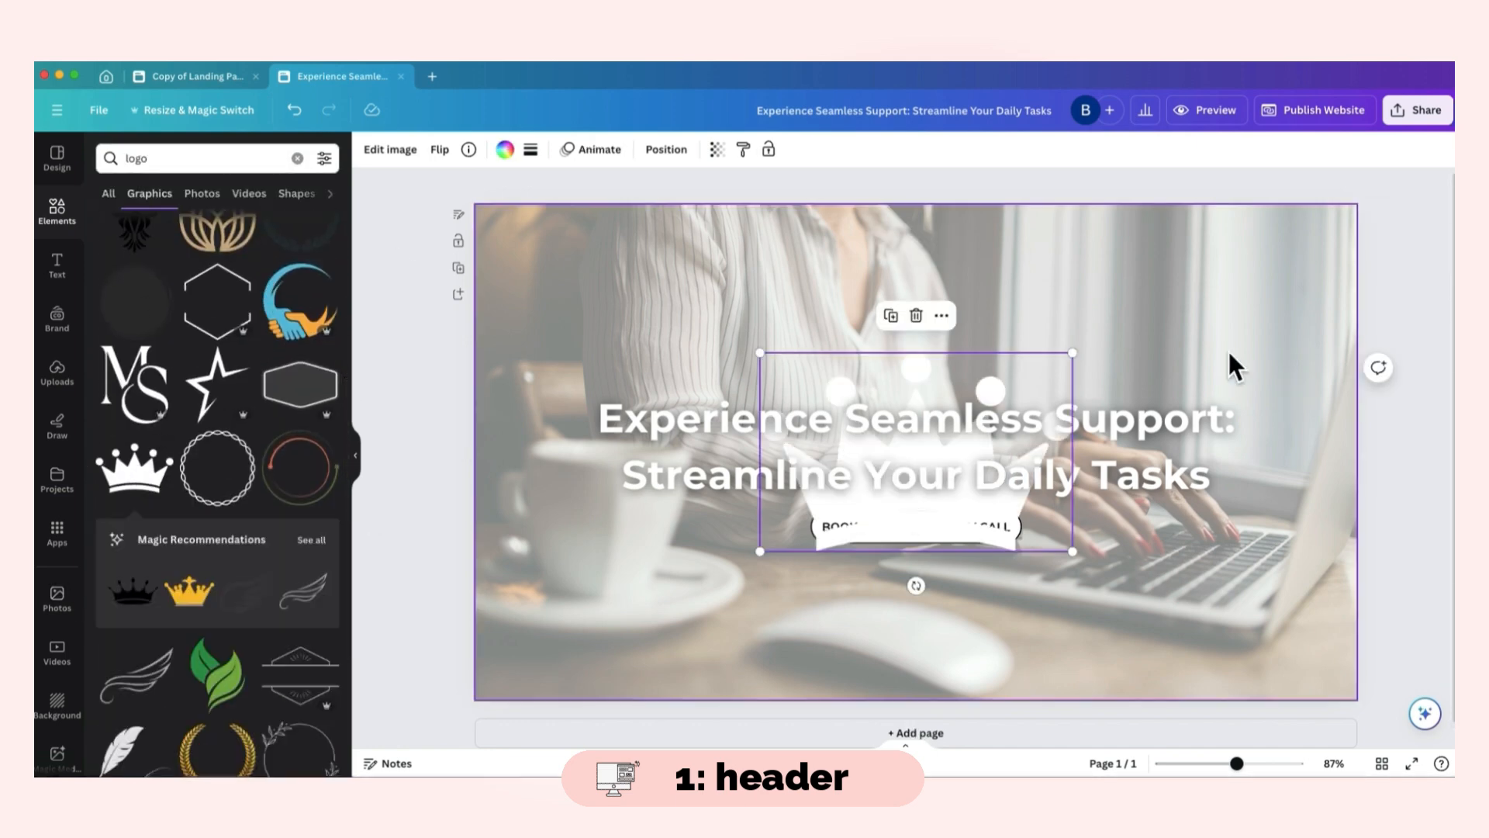
{"action": "left_click_drag", "start_coordinate": [1071, 353], "coordinate": [803, 523]}
{"action": "left_click_drag", "start_coordinate": [794, 593], "coordinate": [1296, 319]}
{"action": "left_click", "coordinate": [1296, 318]}
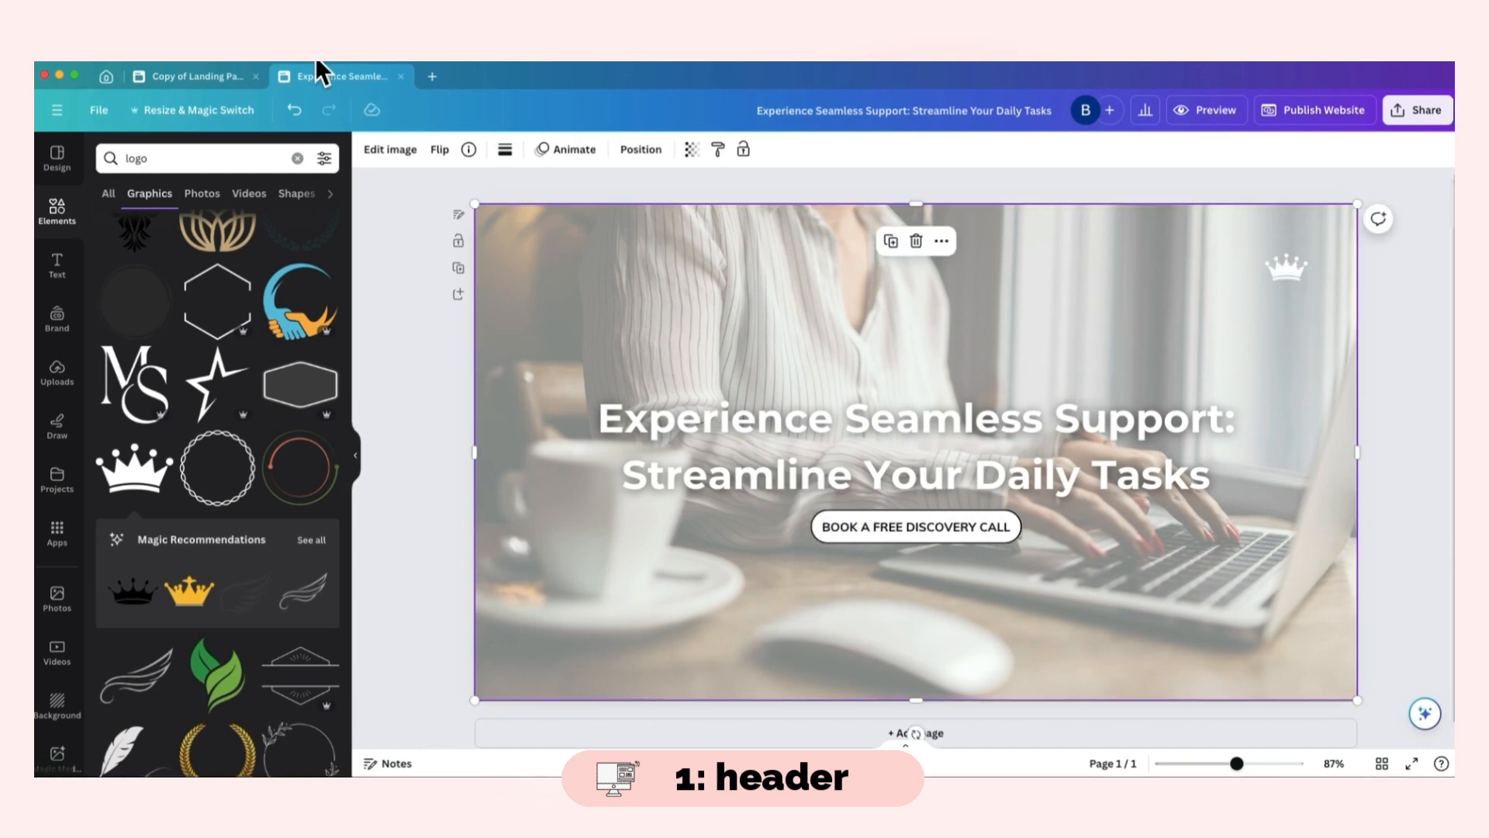
- Examine which template pages the Services, About and Portfolio header links point to
{"action": "left_click", "coordinate": [203, 76]}
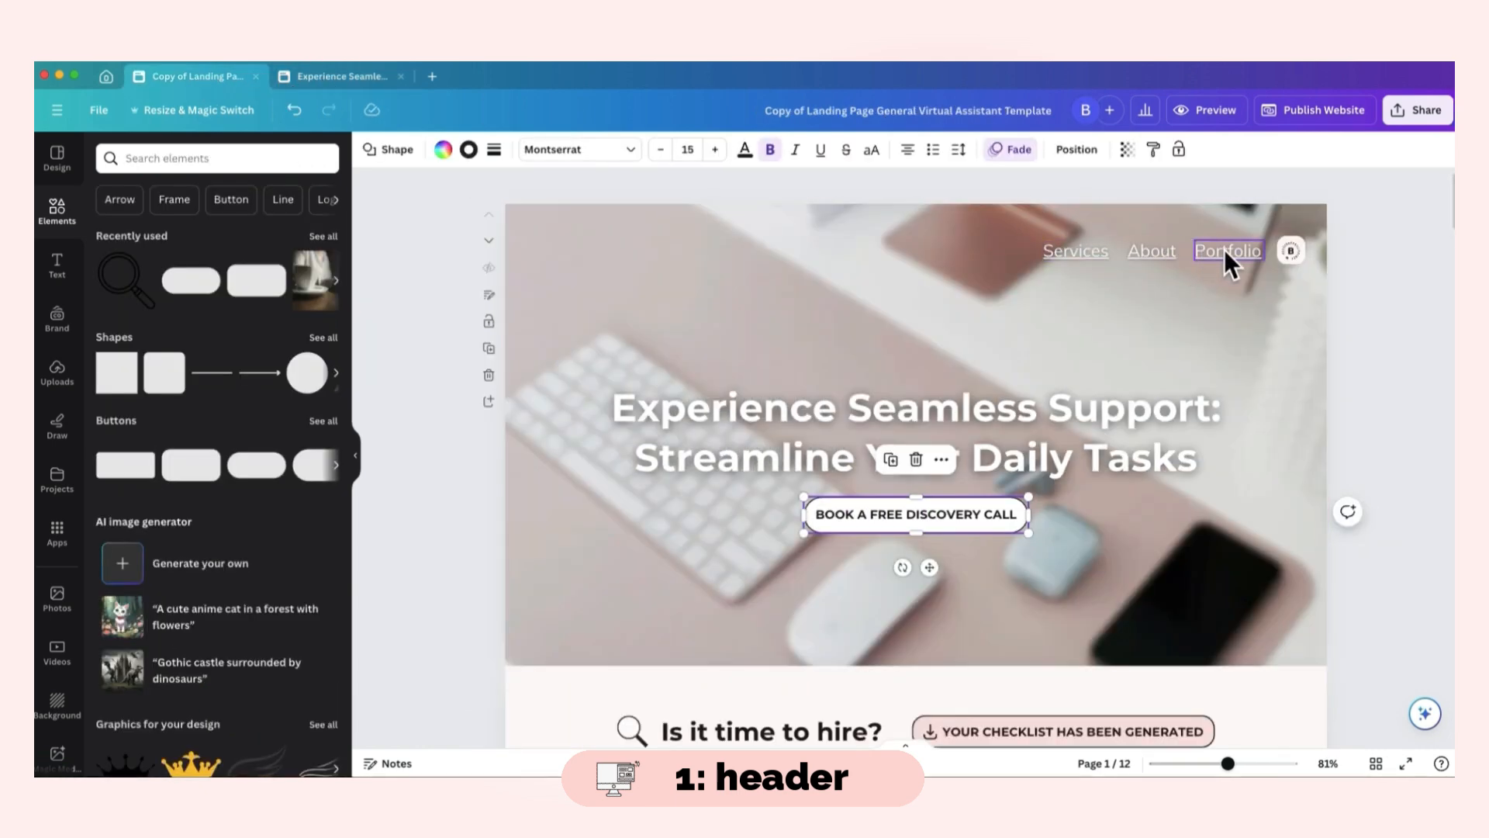
{"action": "left_click", "coordinate": [1074, 259]}
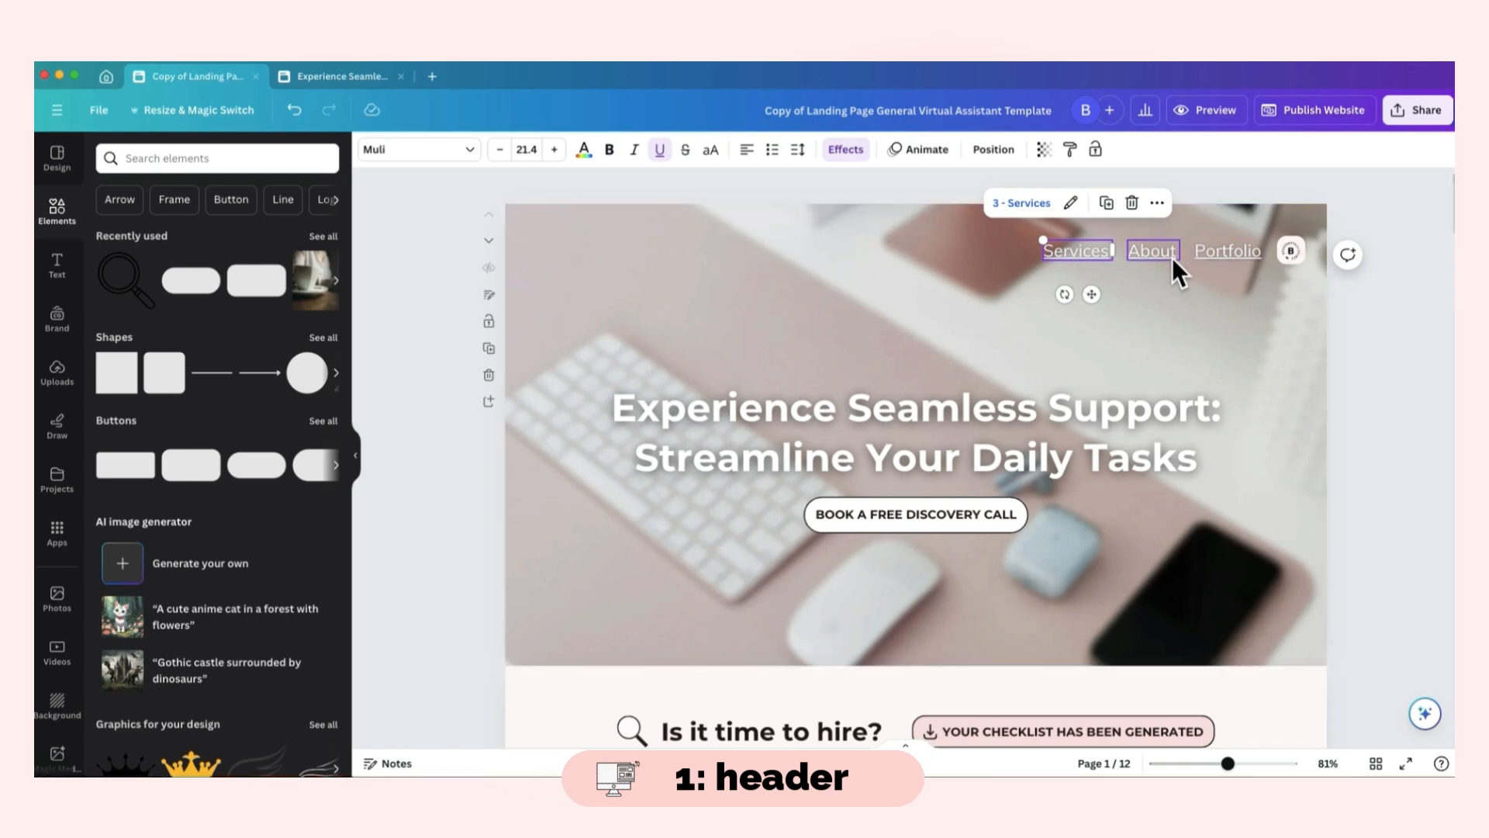
{"action": "left_click", "coordinate": [1204, 258]}
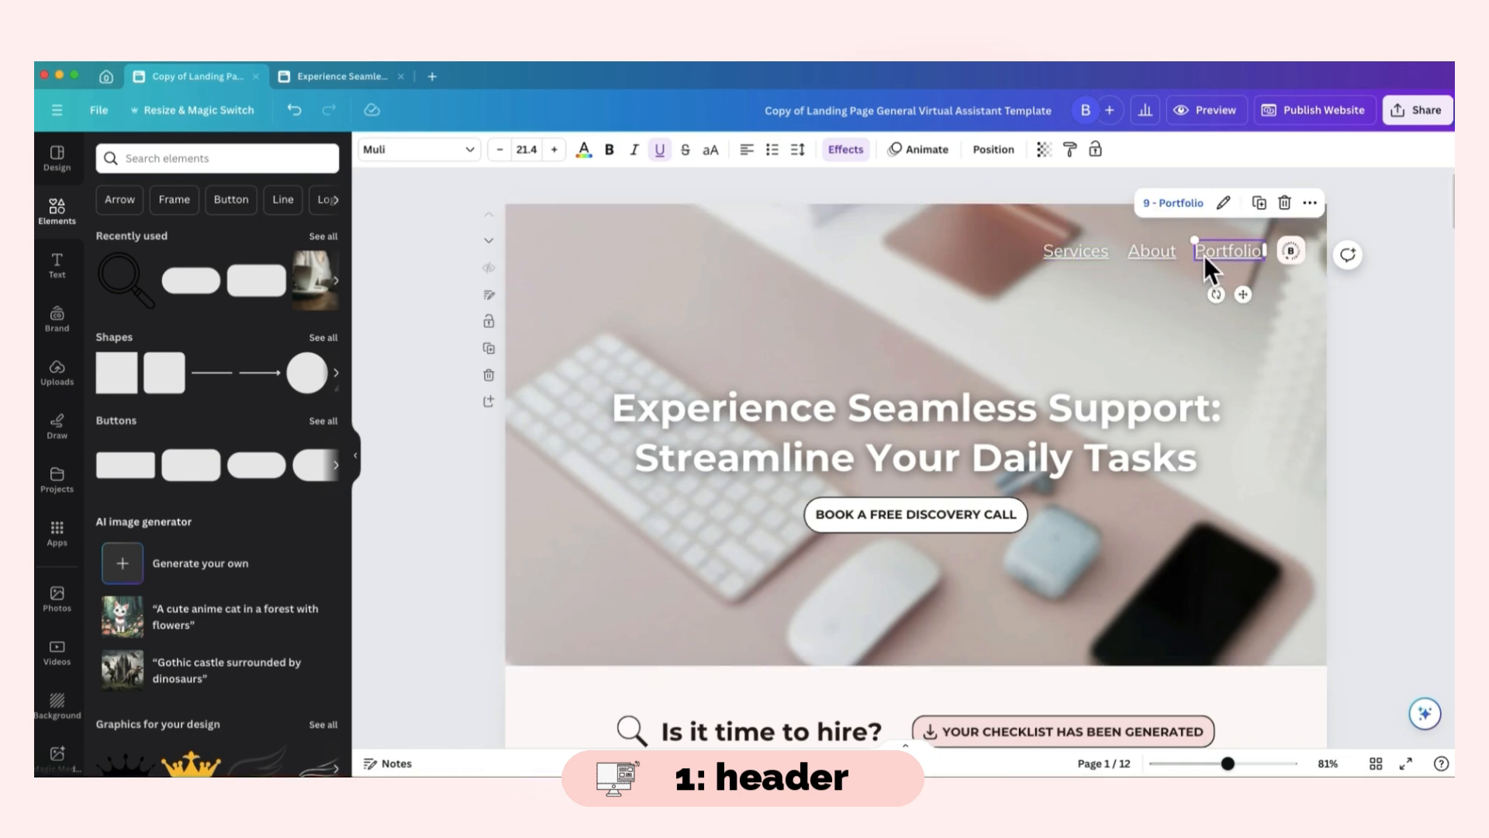
{"action": "left_click", "coordinate": [1082, 251]}
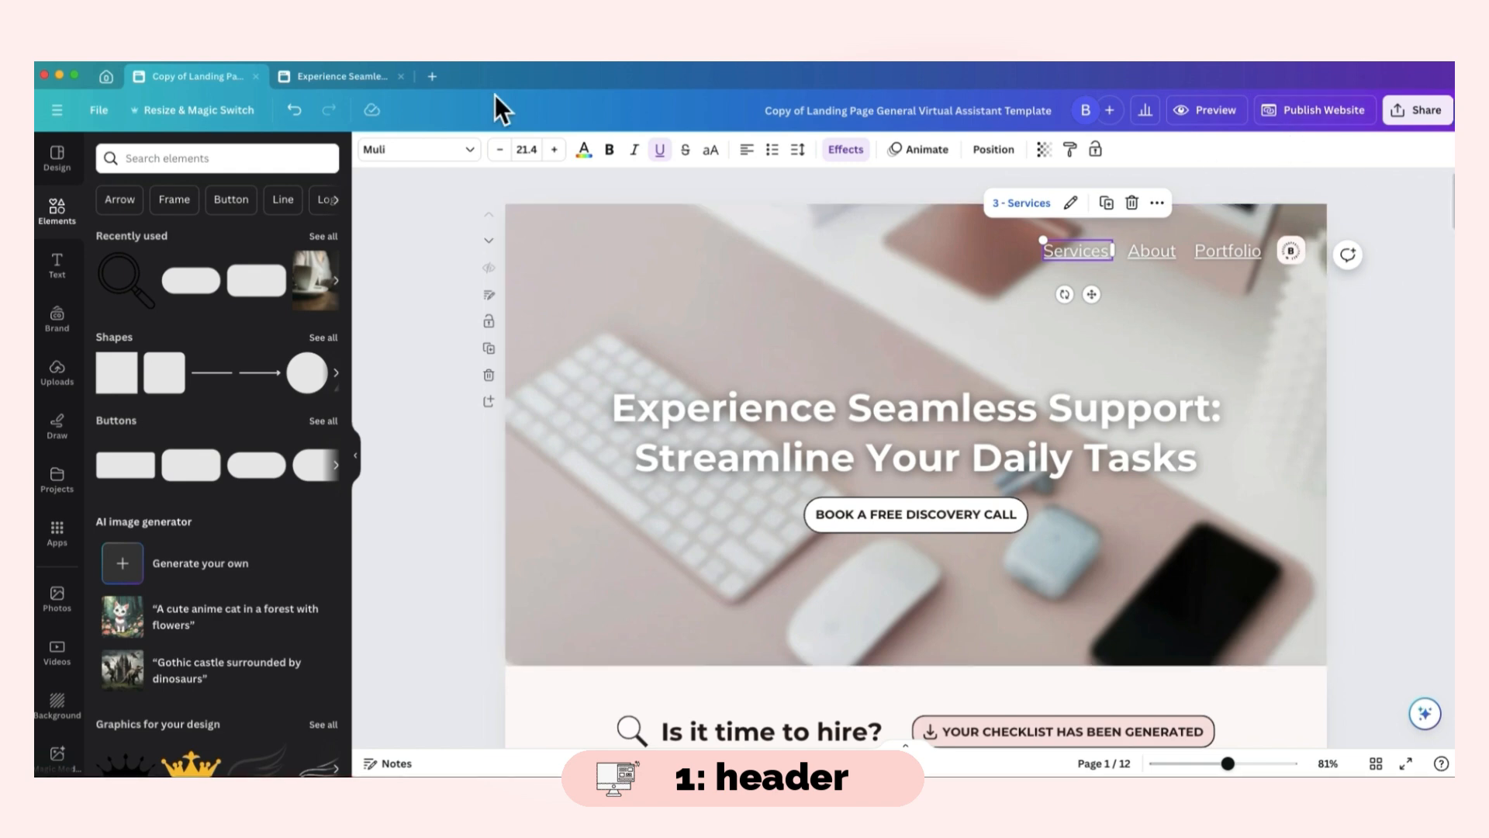
{"action": "left_click", "coordinate": [346, 77]}
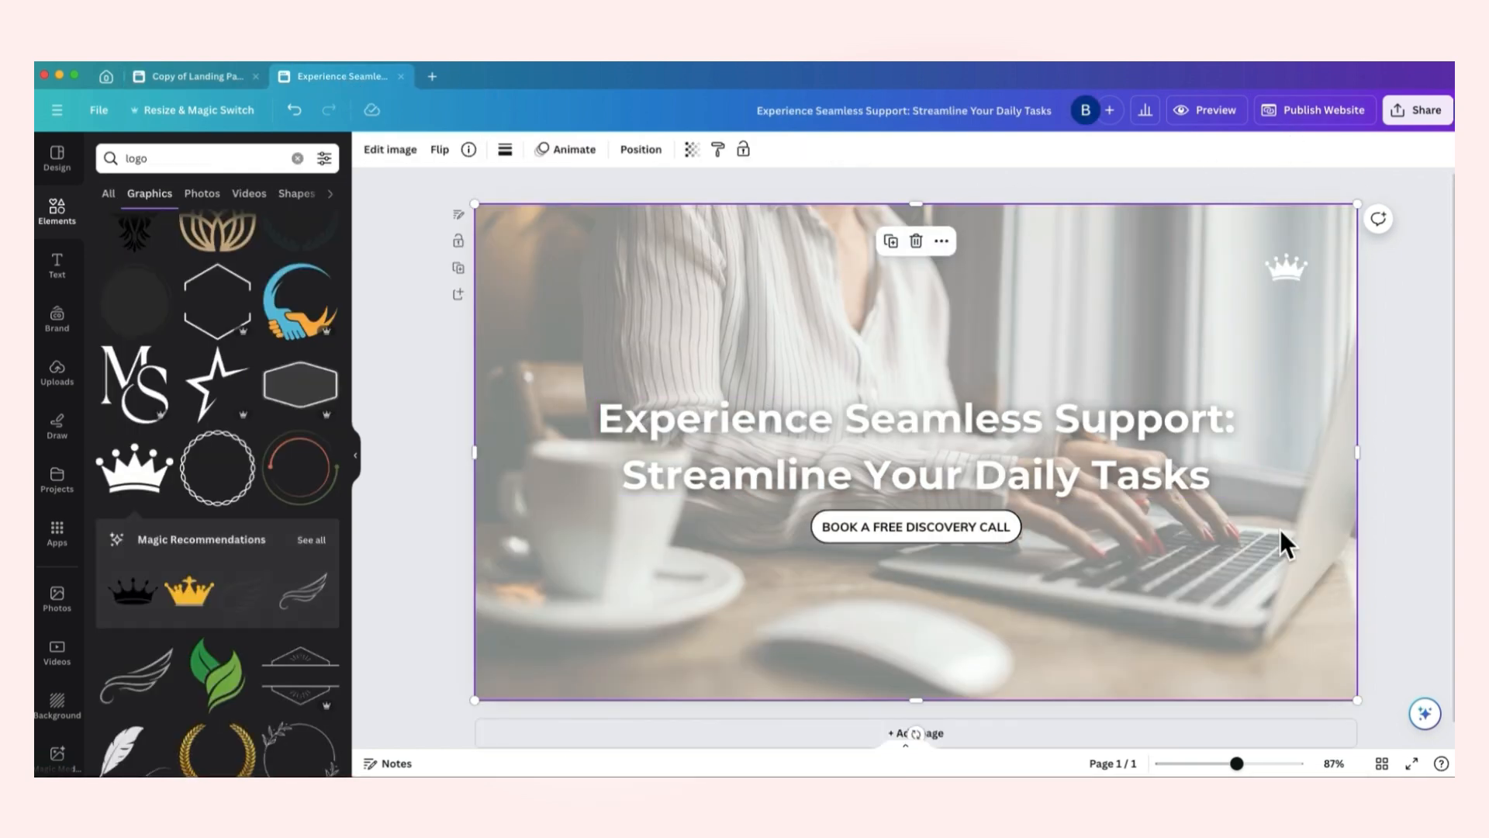
- Review the layout of the template's "Is it time to hire?" section with its captioned problem photos
{"action": "scroll", "coordinate": [1048, 594], "scroll_direction": "down", "scroll_amount": 1}
{"action": "left_click", "coordinate": [219, 79]}
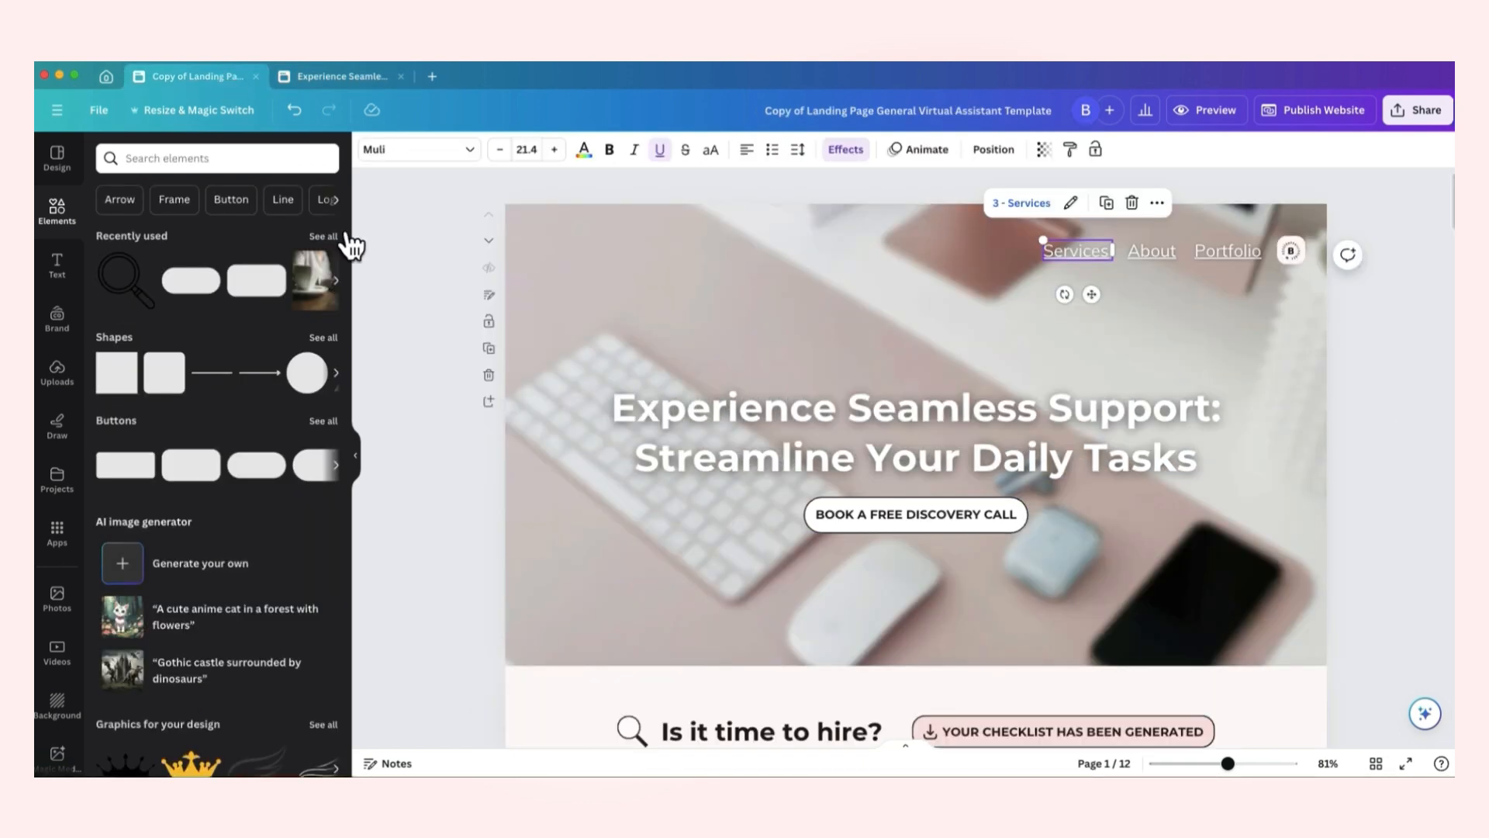
{"action": "scroll", "coordinate": [1106, 524], "scroll_direction": "down", "scroll_amount": 5}
{"action": "scroll", "coordinate": [1106, 524], "scroll_direction": "down", "scroll_amount": 3}
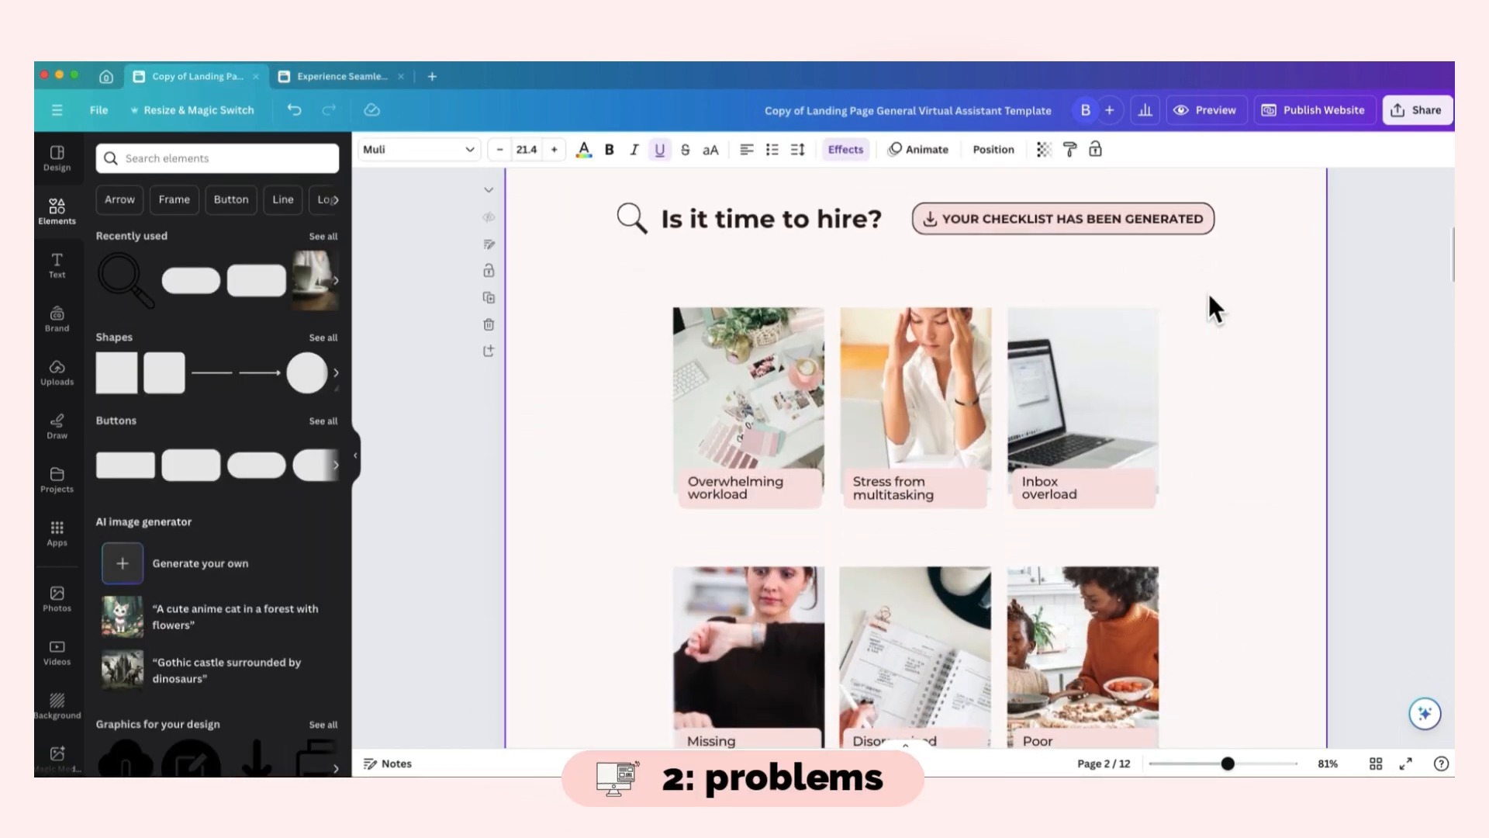
{"action": "scroll", "coordinate": [1245, 416], "scroll_direction": "down", "scroll_amount": 2}
{"action": "scroll", "coordinate": [1244, 416], "scroll_direction": "up", "scroll_amount": 3}
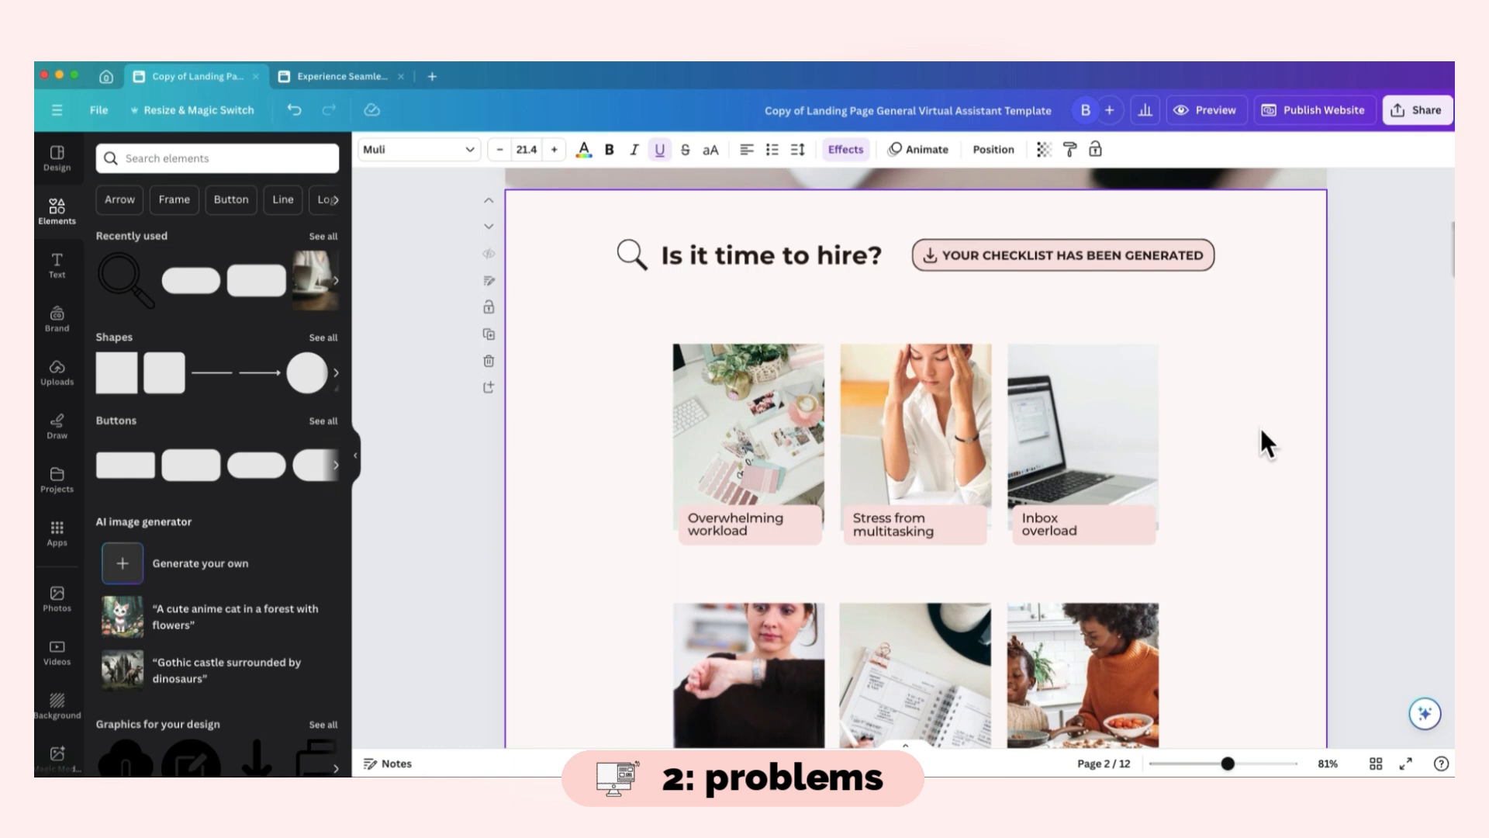
{"action": "scroll", "coordinate": [1261, 425], "scroll_direction": "down", "scroll_amount": 1}
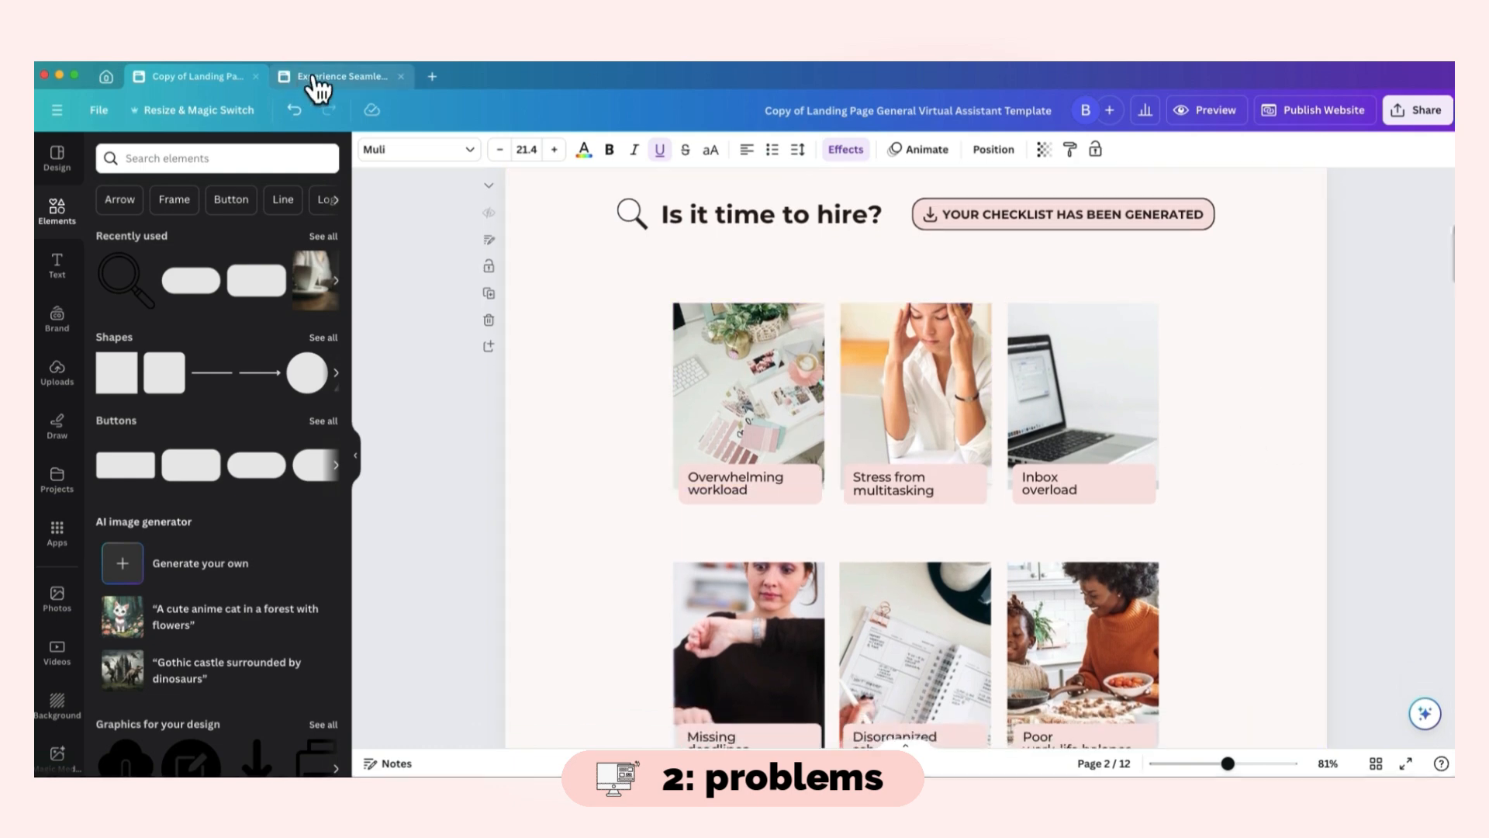
- Add a blank second page below the header in the new design
{"action": "left_click", "coordinate": [314, 77]}
{"action": "scroll", "coordinate": [1050, 725], "scroll_direction": "down", "scroll_amount": 5}
{"action": "scroll", "coordinate": [1001, 679], "scroll_direction": "down", "scroll_amount": 2}
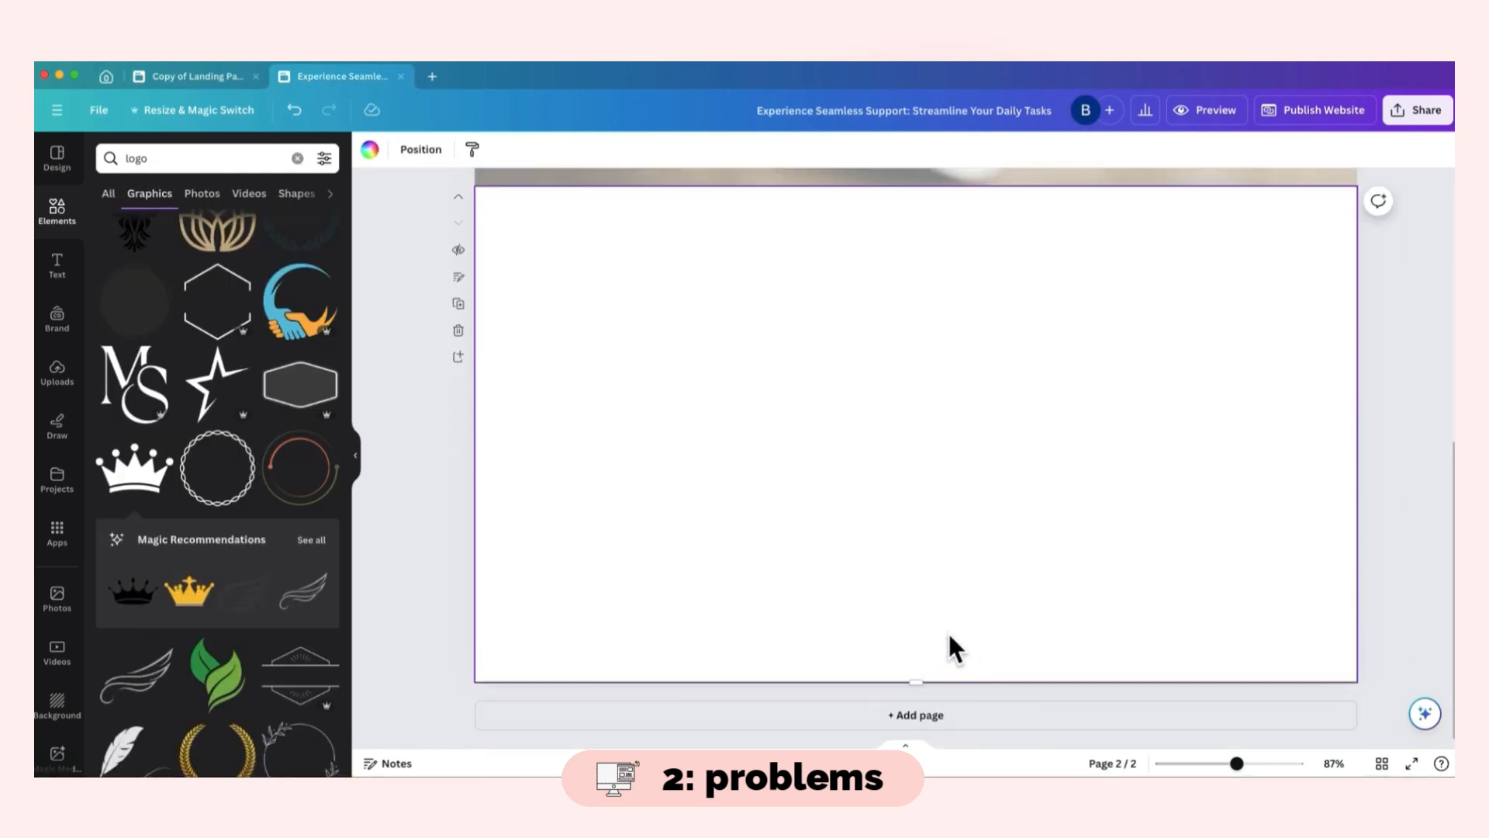
{"action": "scroll", "coordinate": [723, 351], "scroll_direction": "up", "scroll_amount": 6}
{"action": "scroll", "coordinate": [768, 456], "scroll_direction": "down", "scroll_amount": 3}
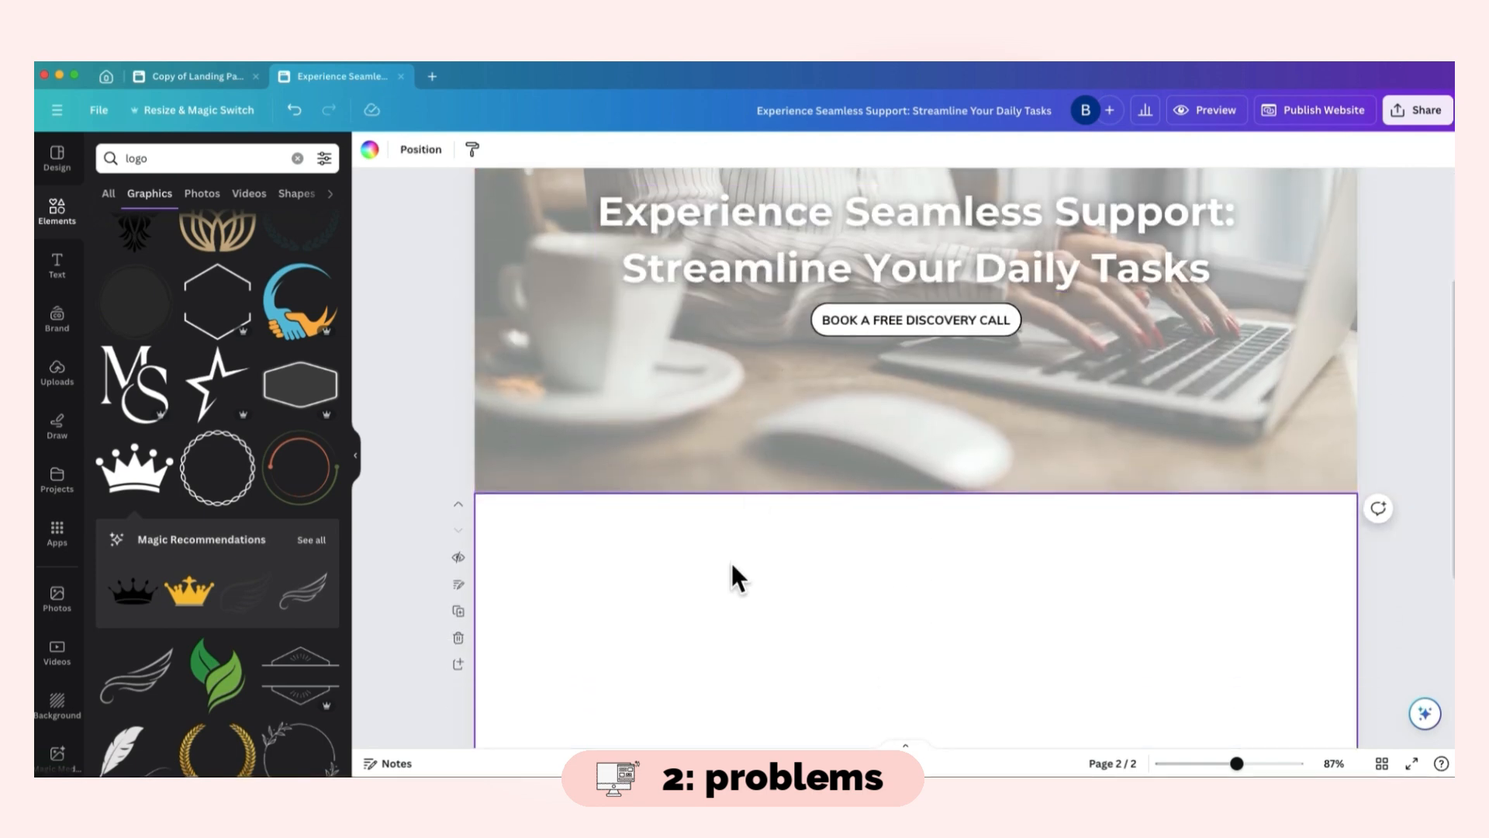
- Set the second page's background to the lightest pink of the BUPPH Brand Kit palette and check it against the header
{"action": "left_click", "coordinate": [371, 154]}
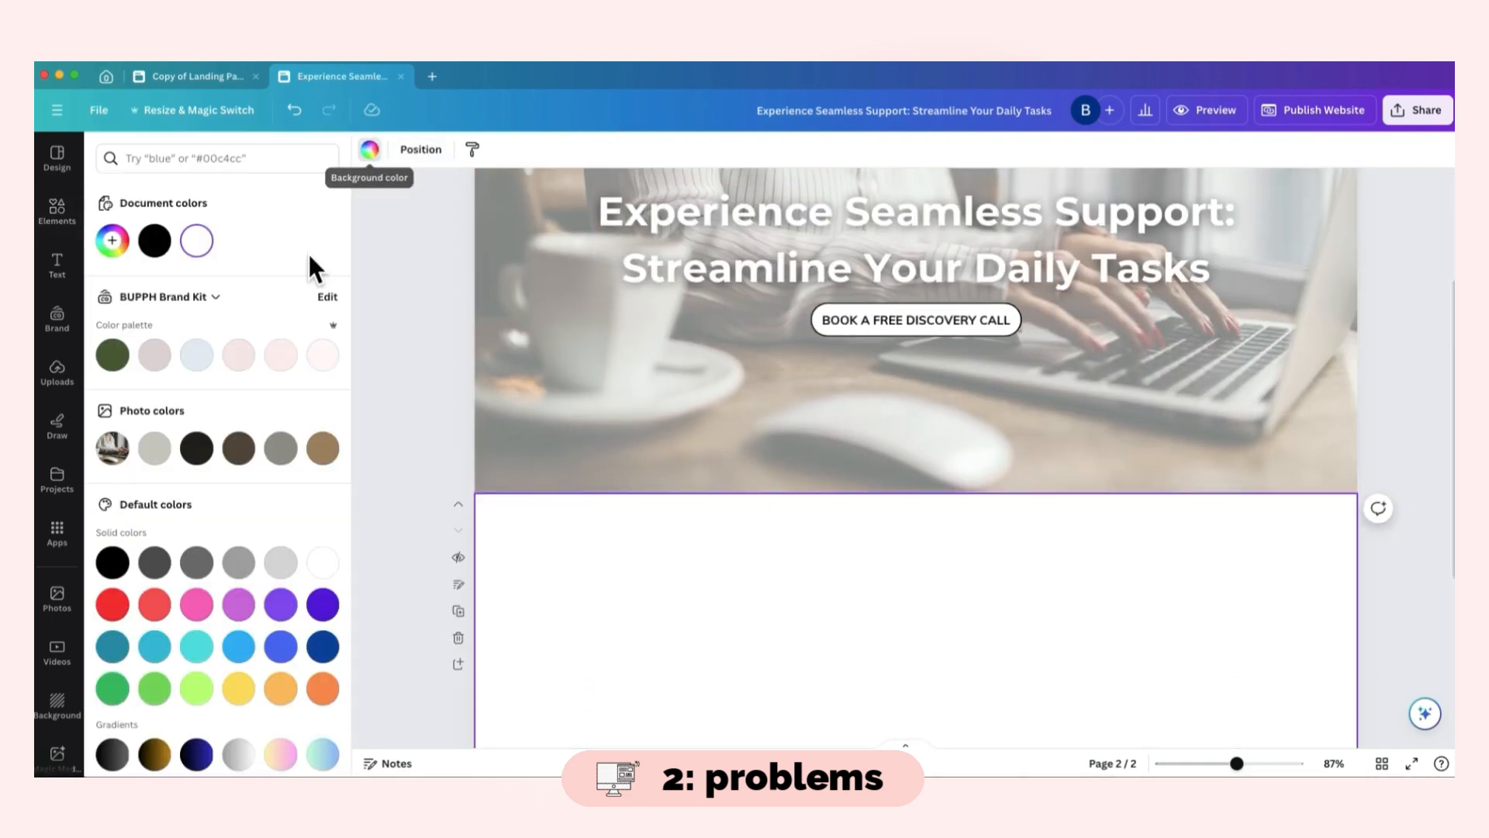
{"action": "left_click", "coordinate": [321, 356]}
{"action": "left_click", "coordinate": [366, 151]}
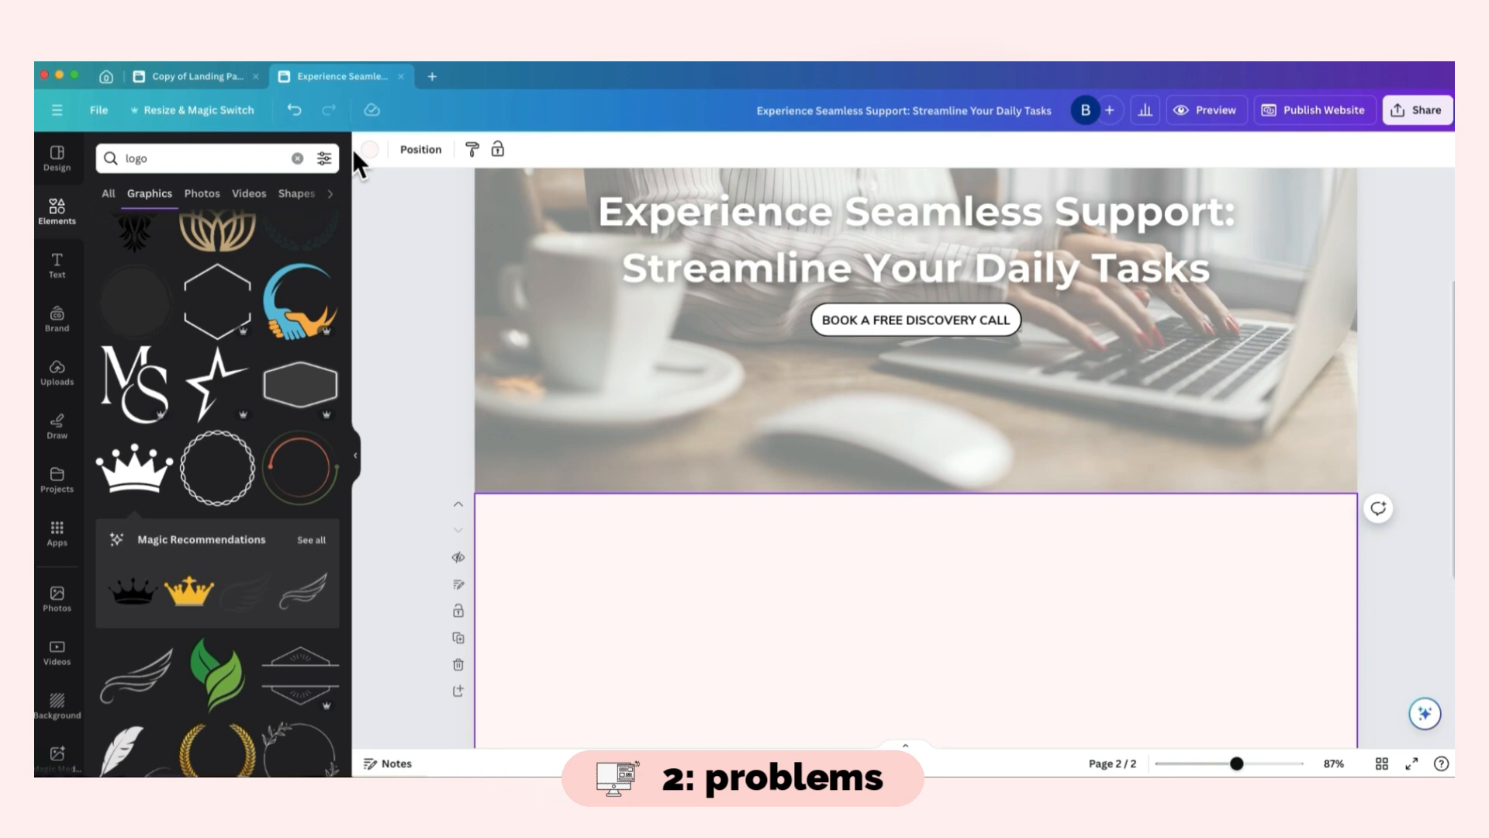
{"action": "scroll", "coordinate": [662, 302], "scroll_direction": "up", "scroll_amount": 3}
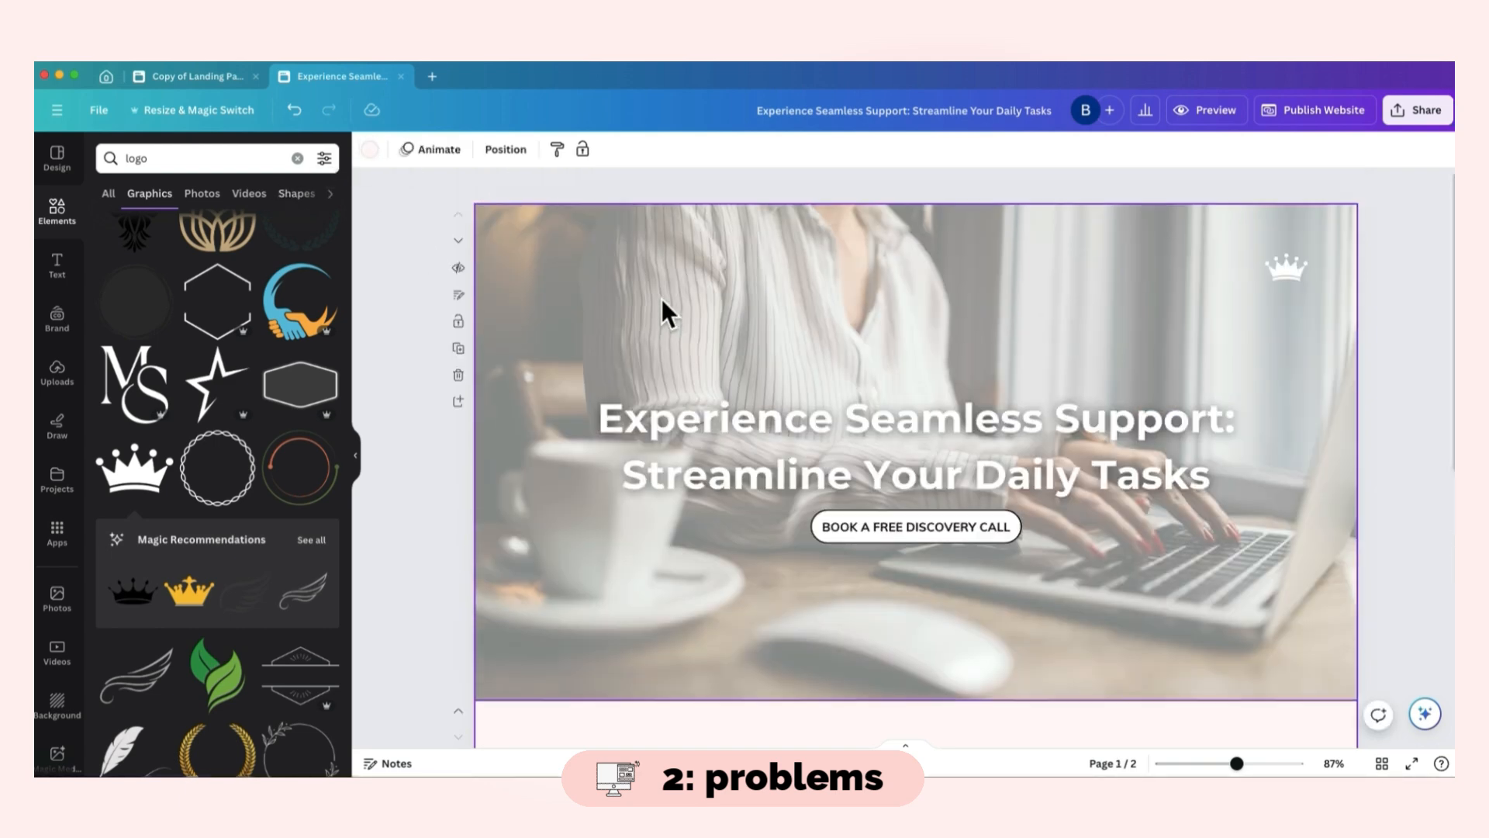
{"action": "scroll", "coordinate": [662, 303], "scroll_direction": "down", "scroll_amount": 5}
{"action": "scroll", "coordinate": [661, 300], "scroll_direction": "down", "scroll_amount": 1}
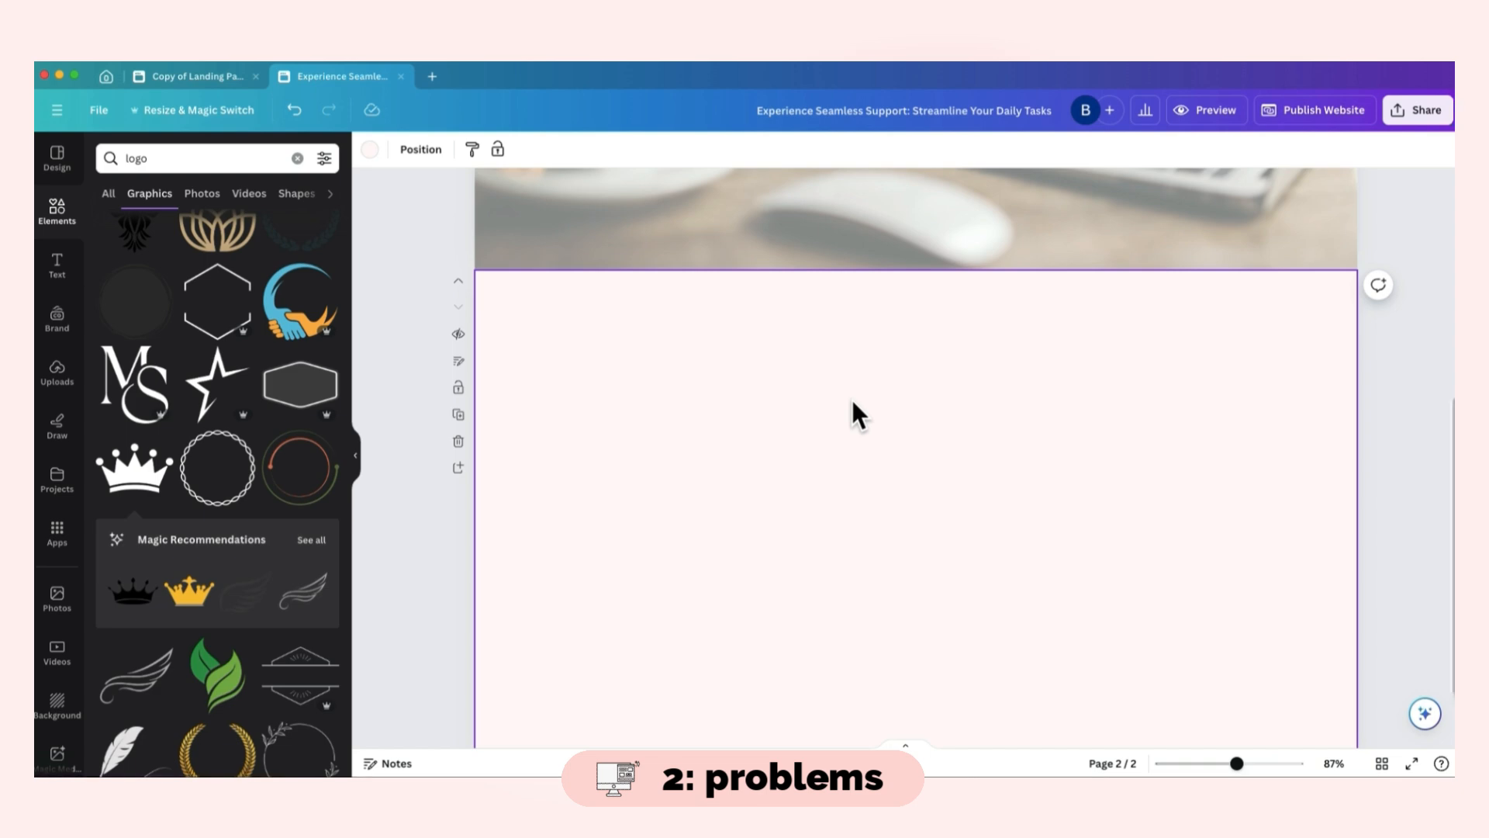
{"action": "scroll", "coordinate": [711, 359], "scroll_direction": "down", "scroll_amount": 2}
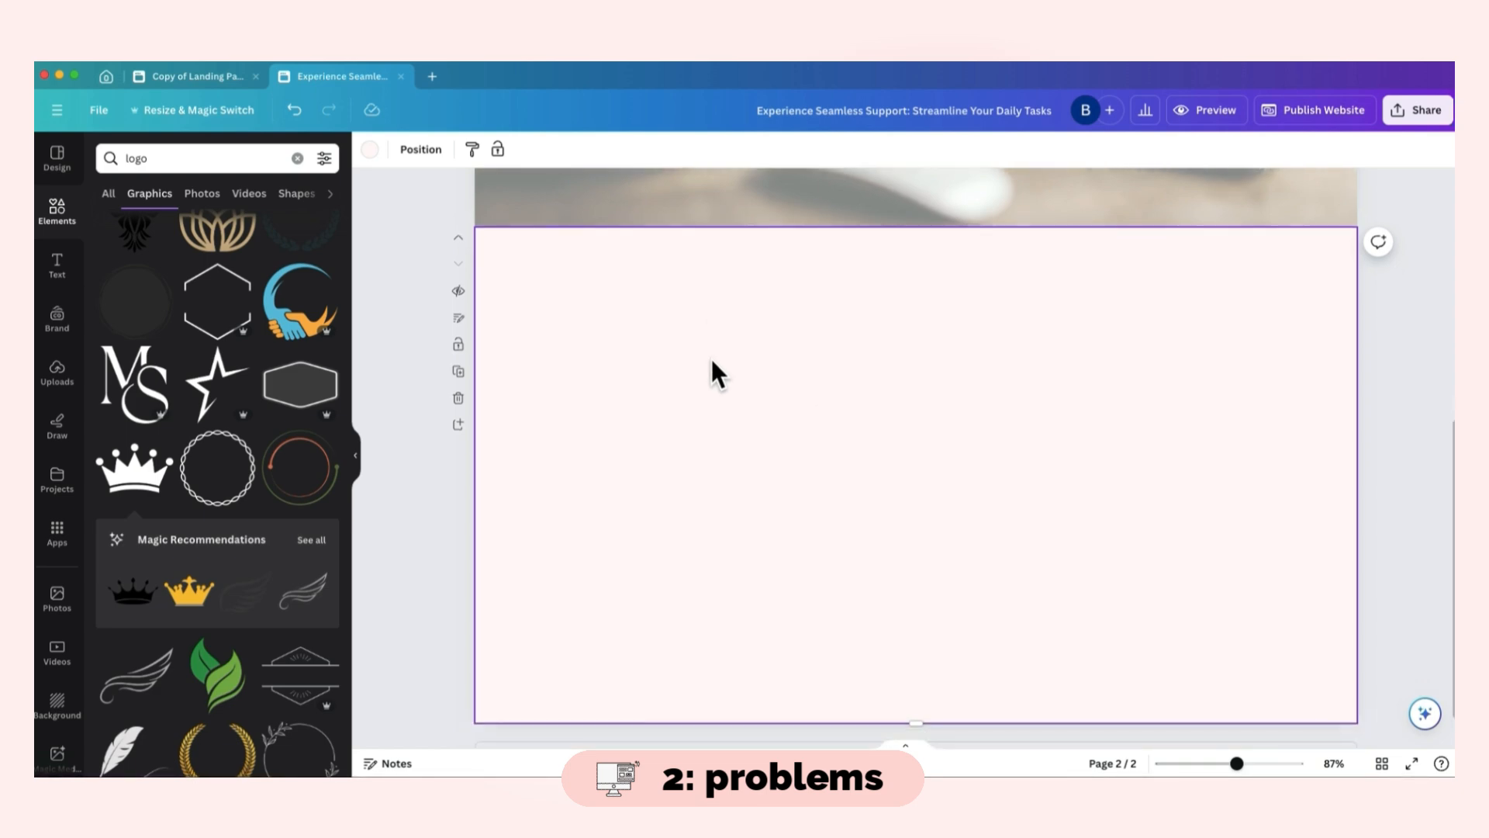
- Examine the template's checklist button beside the "Is it time to hire?" heading and its link option
{"action": "left_click", "coordinate": [242, 72]}
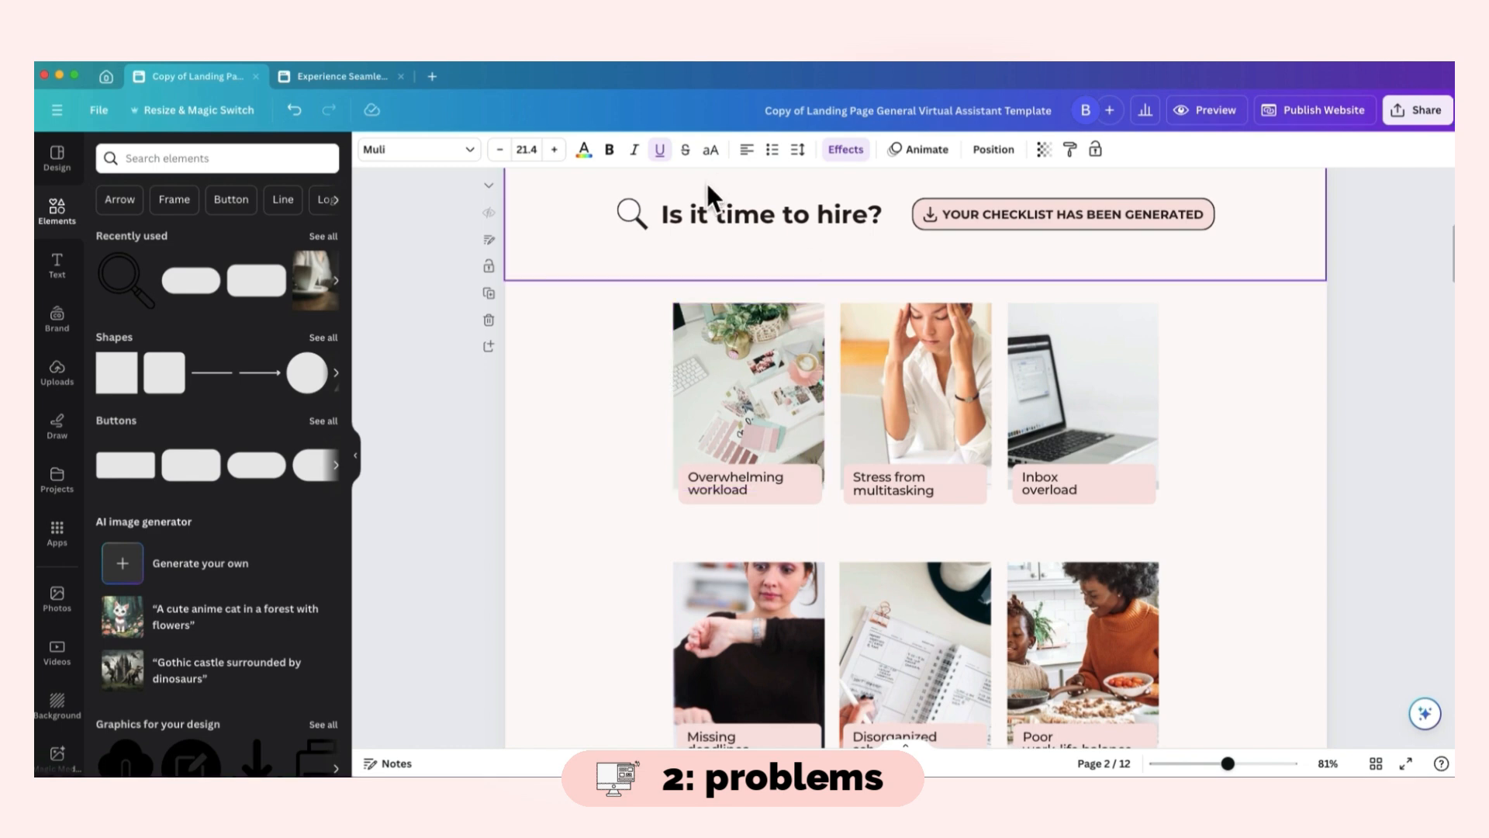
{"action": "scroll", "coordinate": [822, 295], "scroll_direction": "up", "scroll_amount": 2}
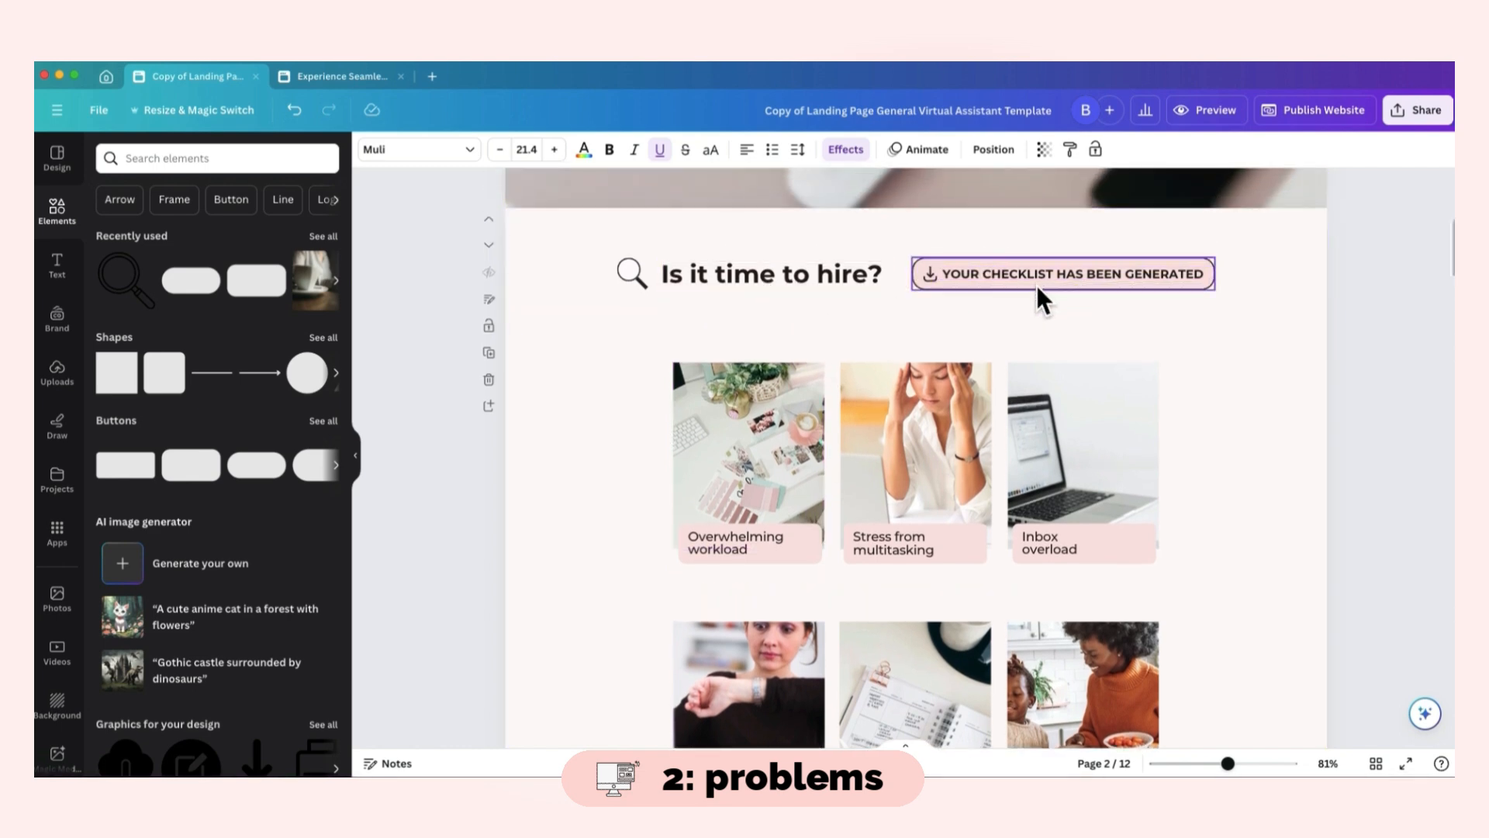
{"action": "left_click", "coordinate": [923, 274]}
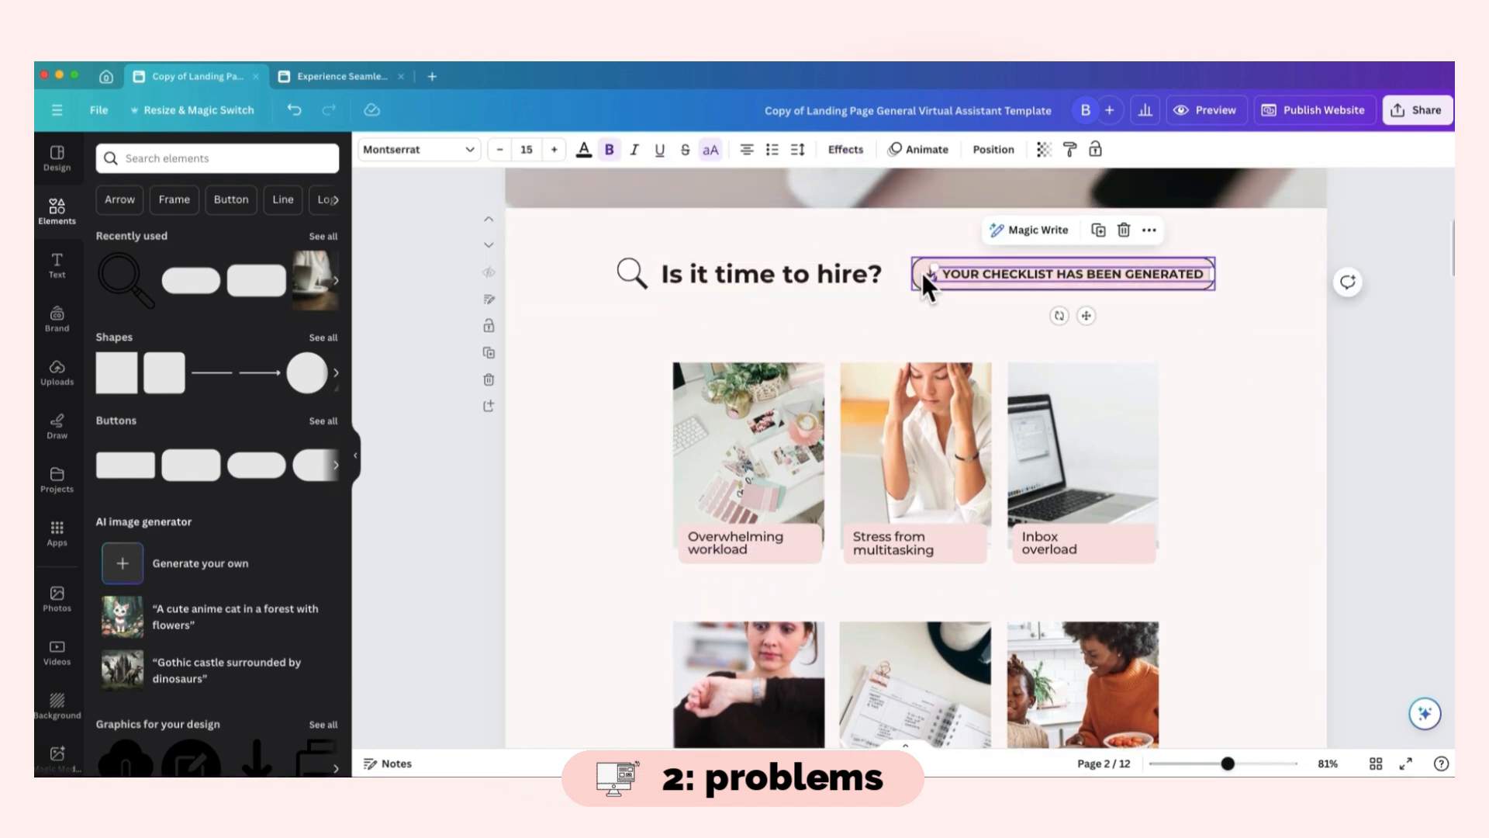
{"action": "left_click", "coordinate": [973, 311]}
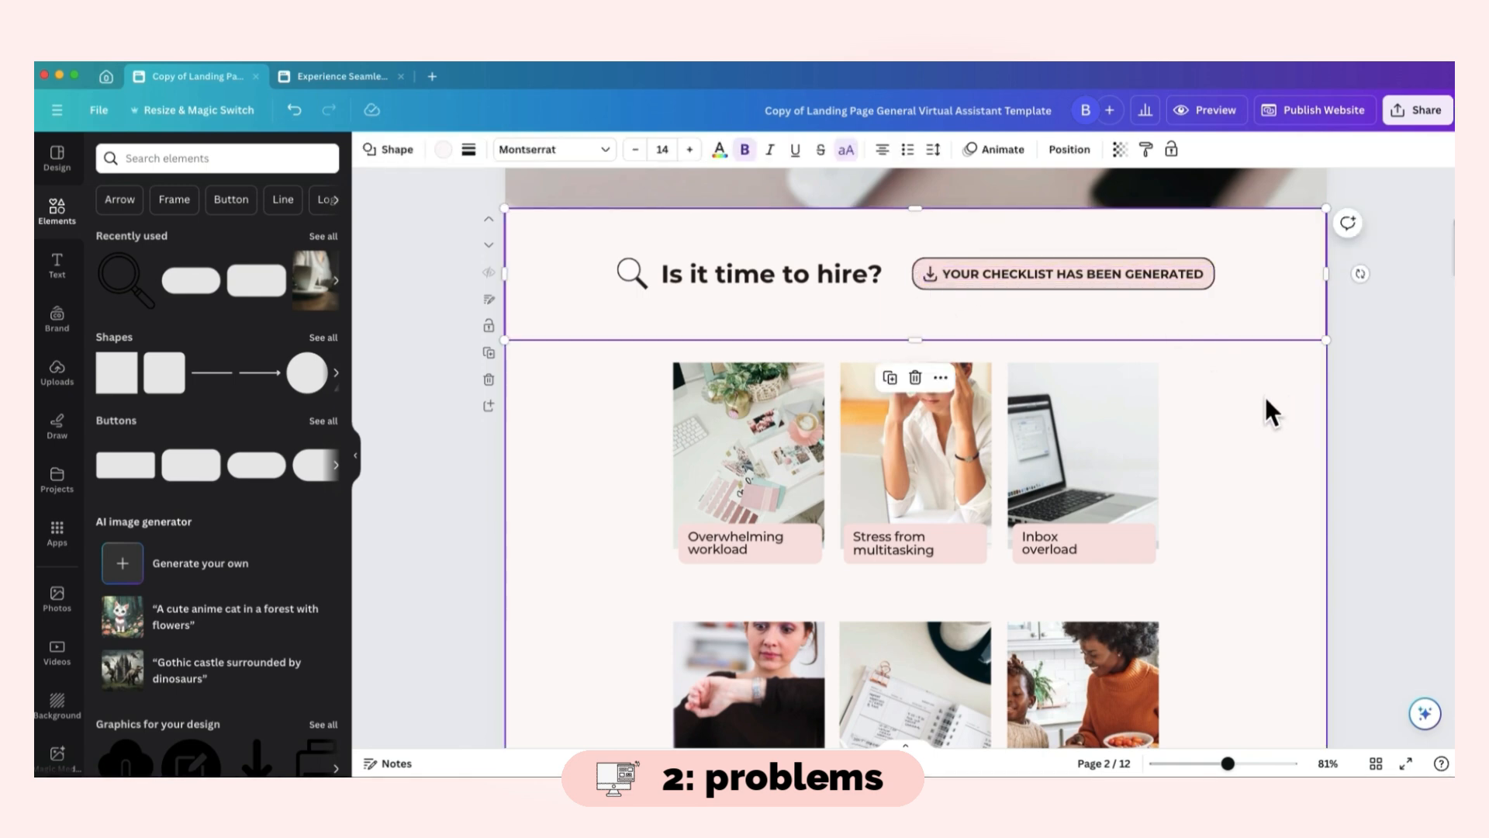
{"action": "scroll", "coordinate": [1264, 397], "scroll_direction": "down", "scroll_amount": 1}
{"action": "left_click", "coordinate": [1114, 212]}
{"action": "left_click", "coordinate": [1149, 264]}
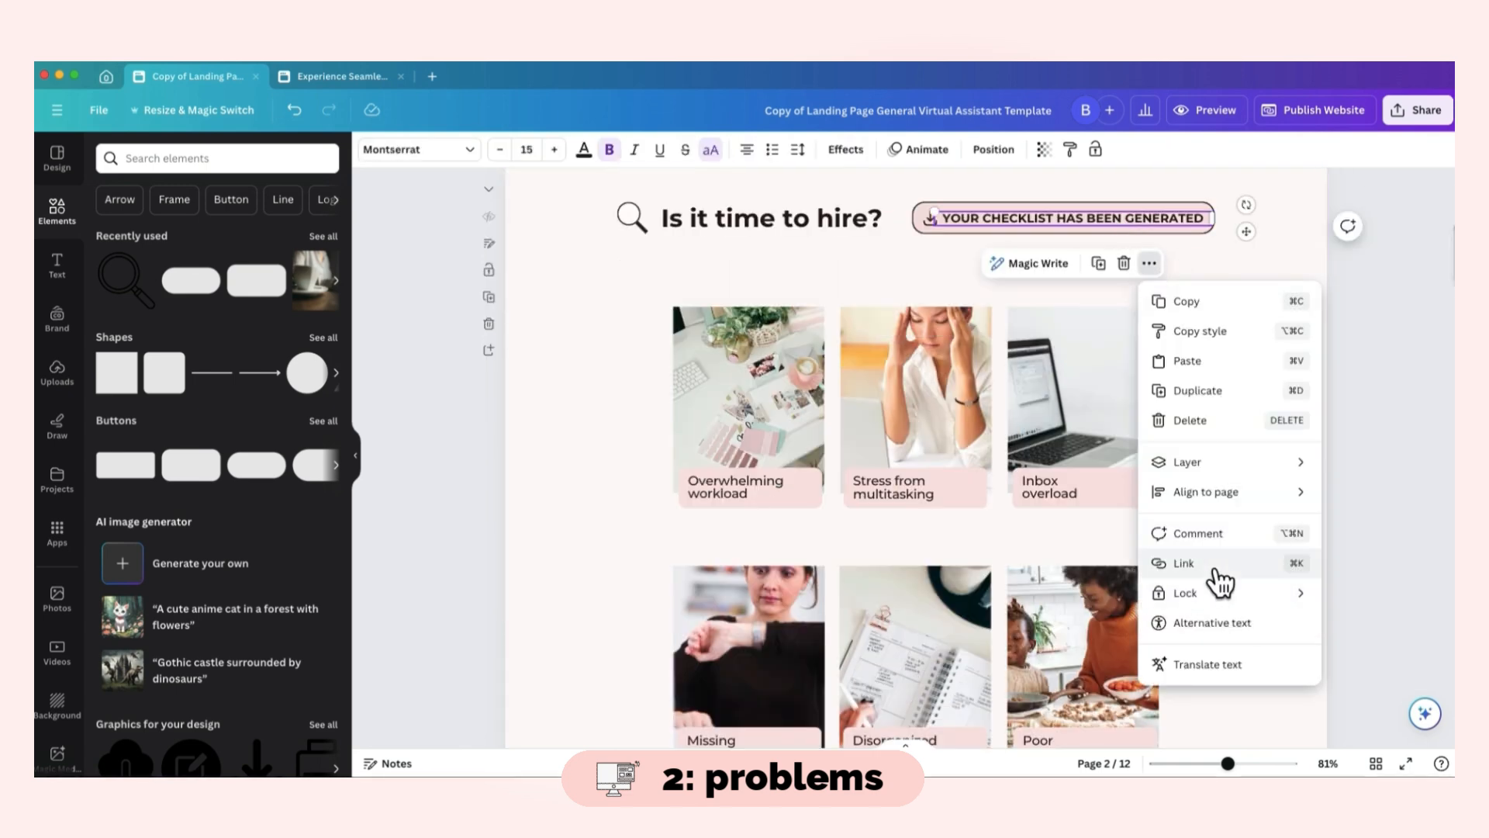
{"action": "left_click", "coordinate": [881, 415]}
- Review the template's two rows of captioned problem photos and the heading row above them
{"action": "scroll", "coordinate": [881, 416], "scroll_direction": "down", "scroll_amount": 2}
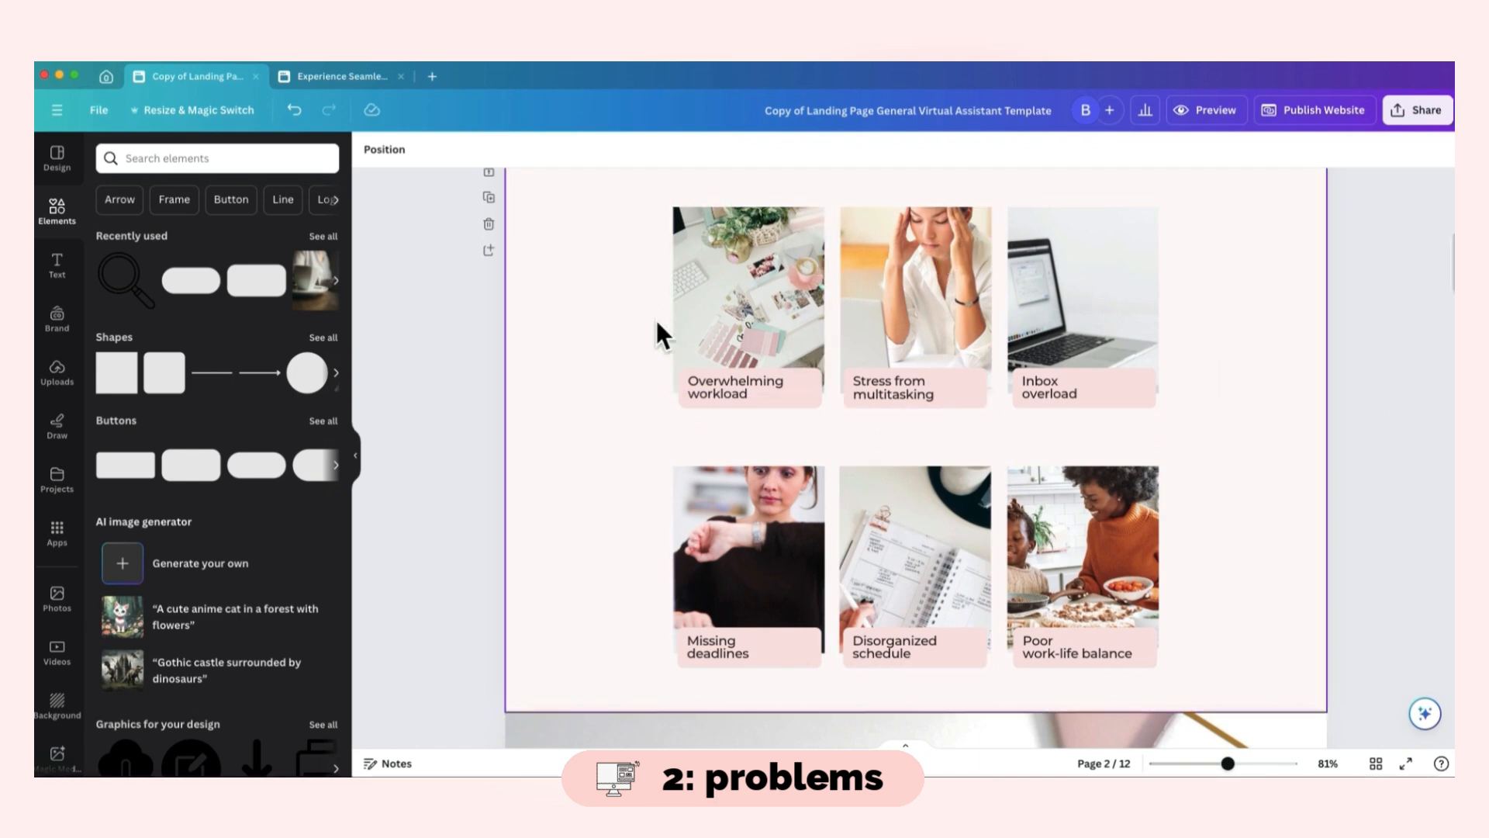
{"action": "scroll", "coordinate": [992, 349], "scroll_direction": "up", "scroll_amount": 1}
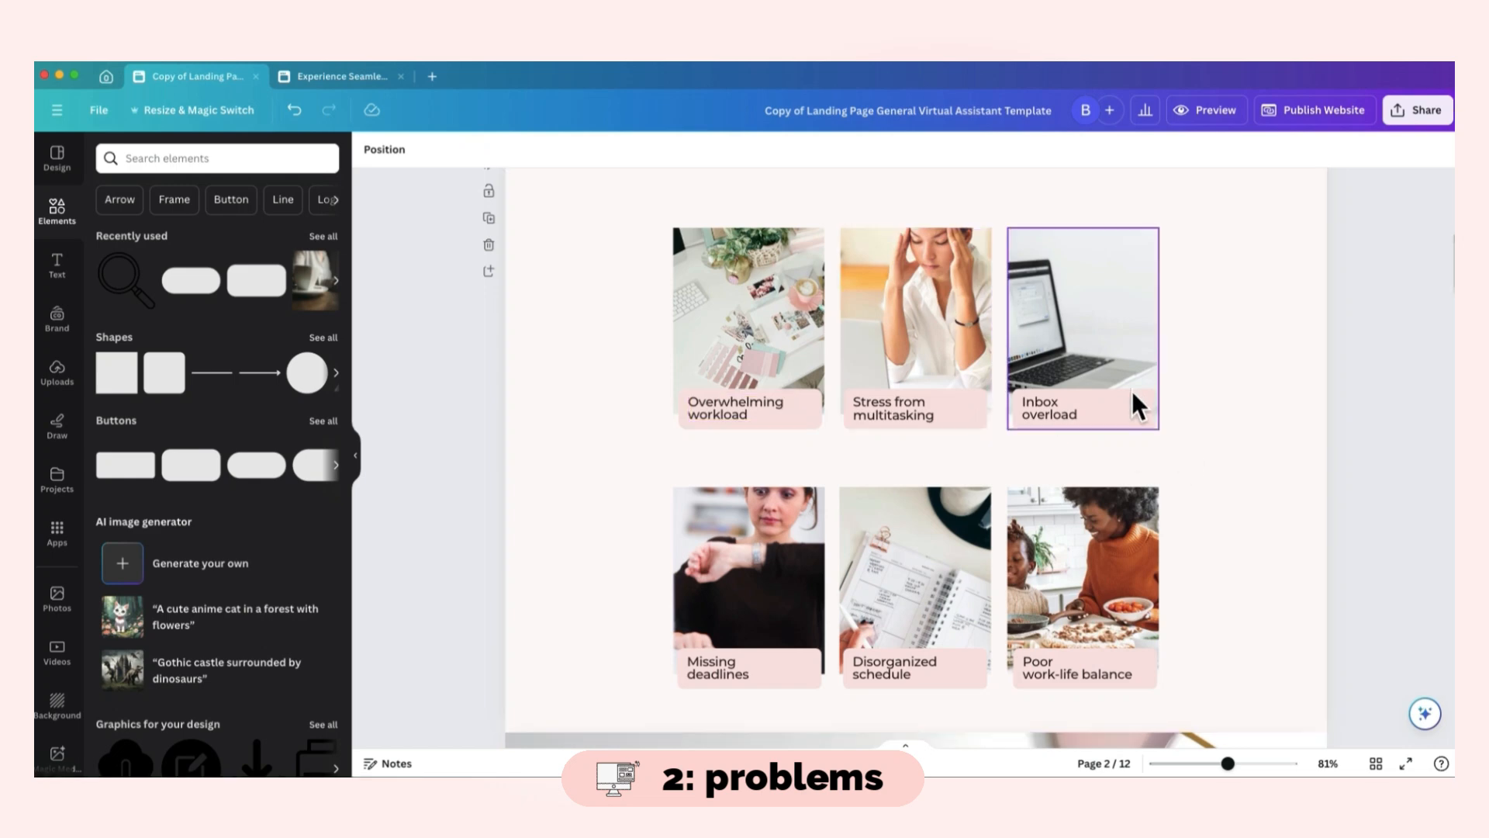
{"action": "scroll", "coordinate": [1272, 465], "scroll_direction": "down", "scroll_amount": 1}
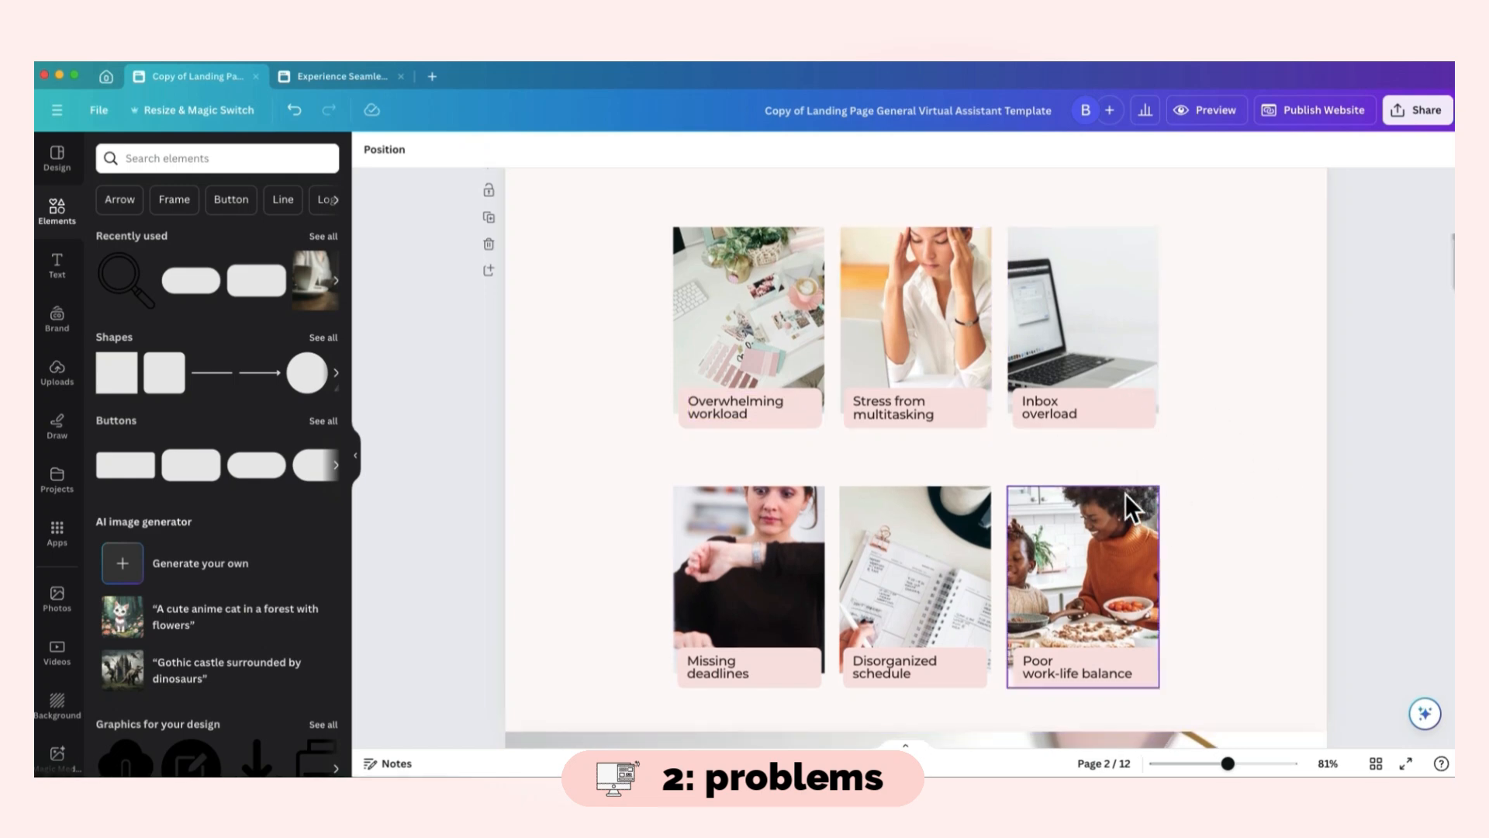
{"action": "scroll", "coordinate": [1225, 364], "scroll_direction": "up", "scroll_amount": 1}
{"action": "scroll", "coordinate": [758, 372], "scroll_direction": "up", "scroll_amount": 3}
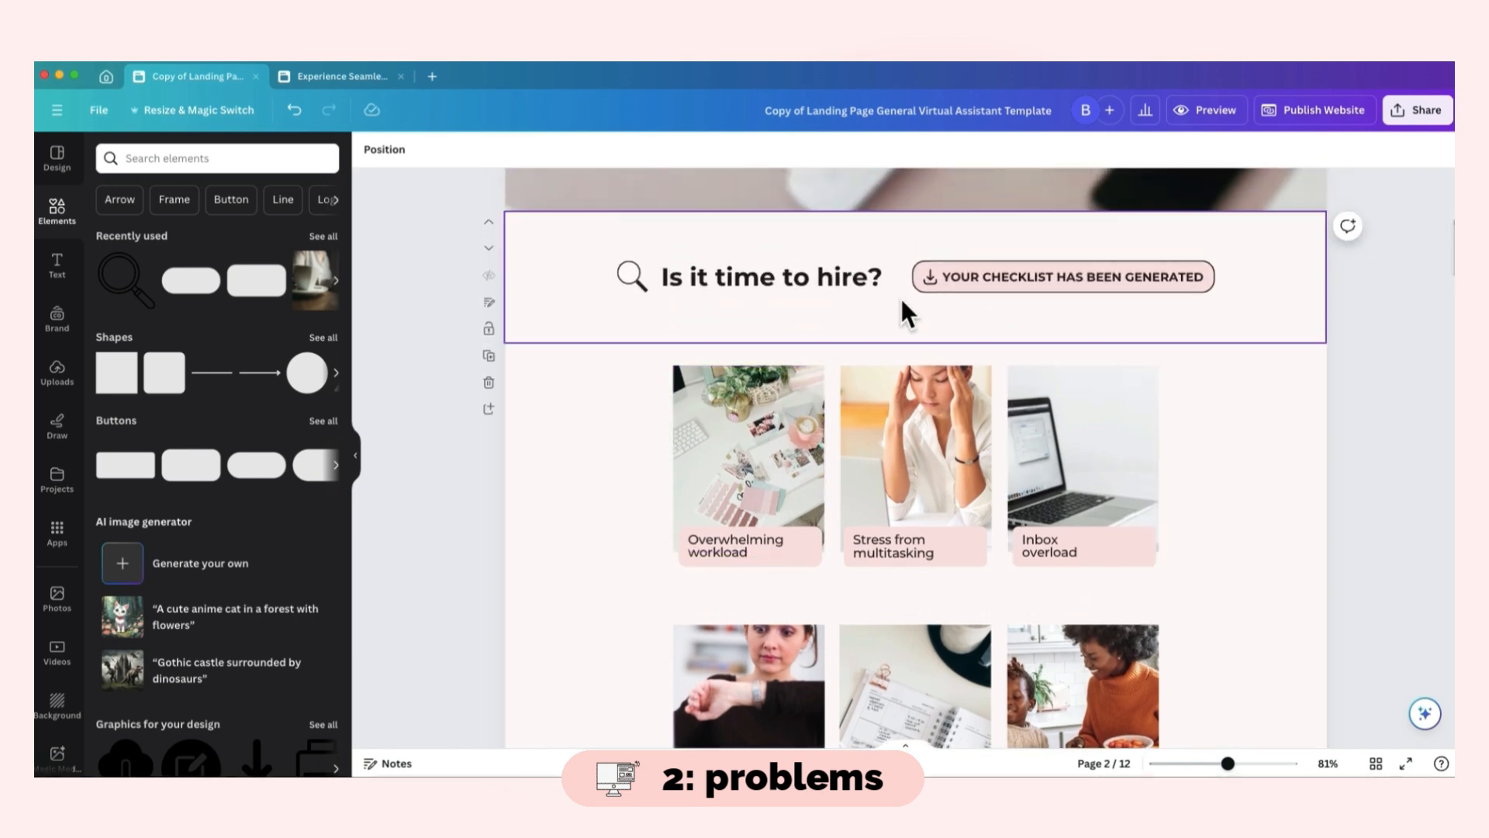
{"action": "left_click", "coordinate": [765, 292]}
- Search the new design's elements for "magnifying glass icon" and place a small black one near the second page's upper-left corner
{"action": "left_click", "coordinate": [373, 77]}
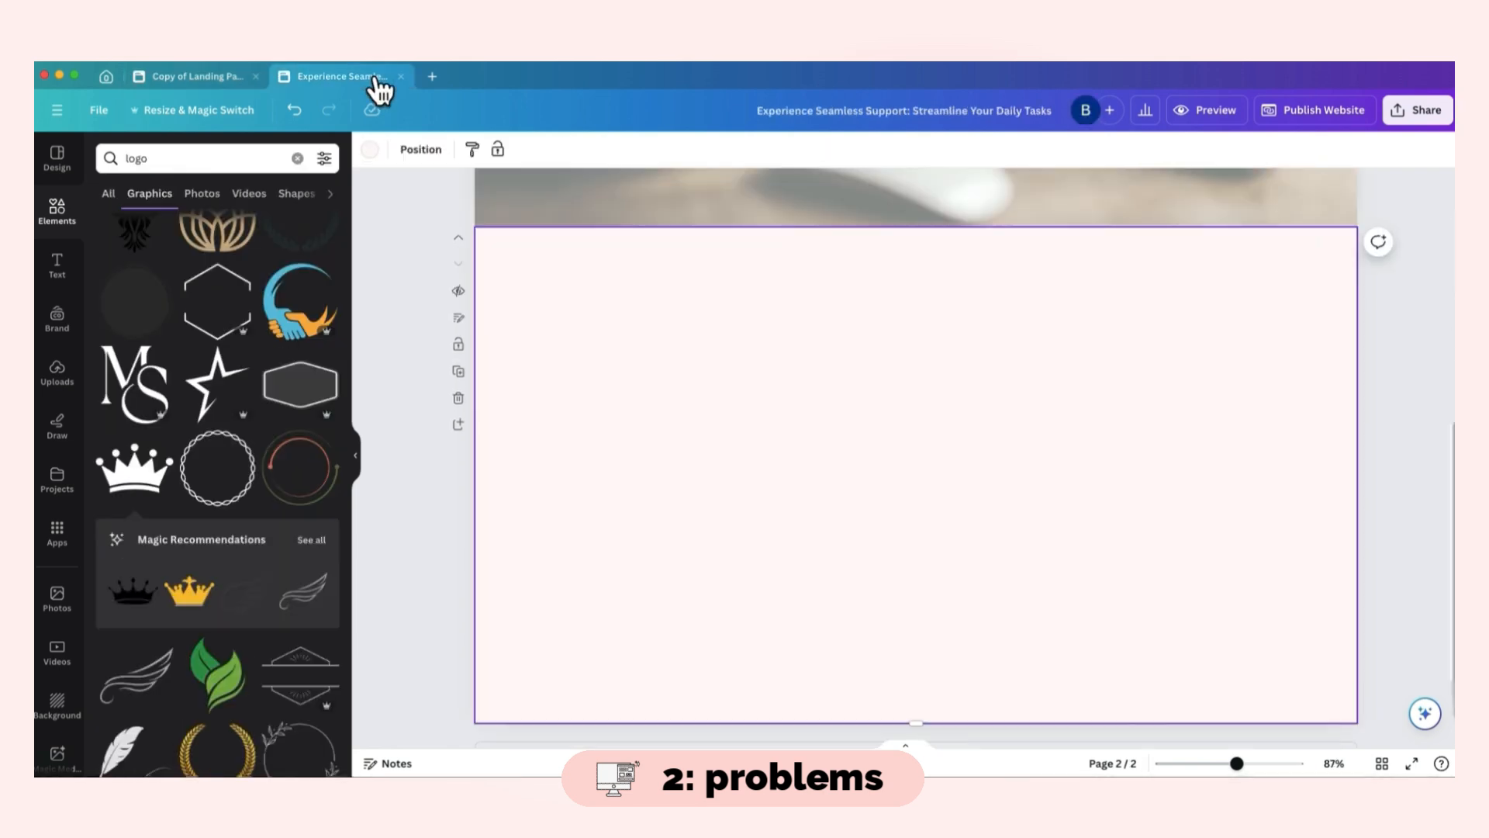
{"action": "left_click", "coordinate": [297, 159]}
{"action": "type", "text": "magnifying glass icon"}
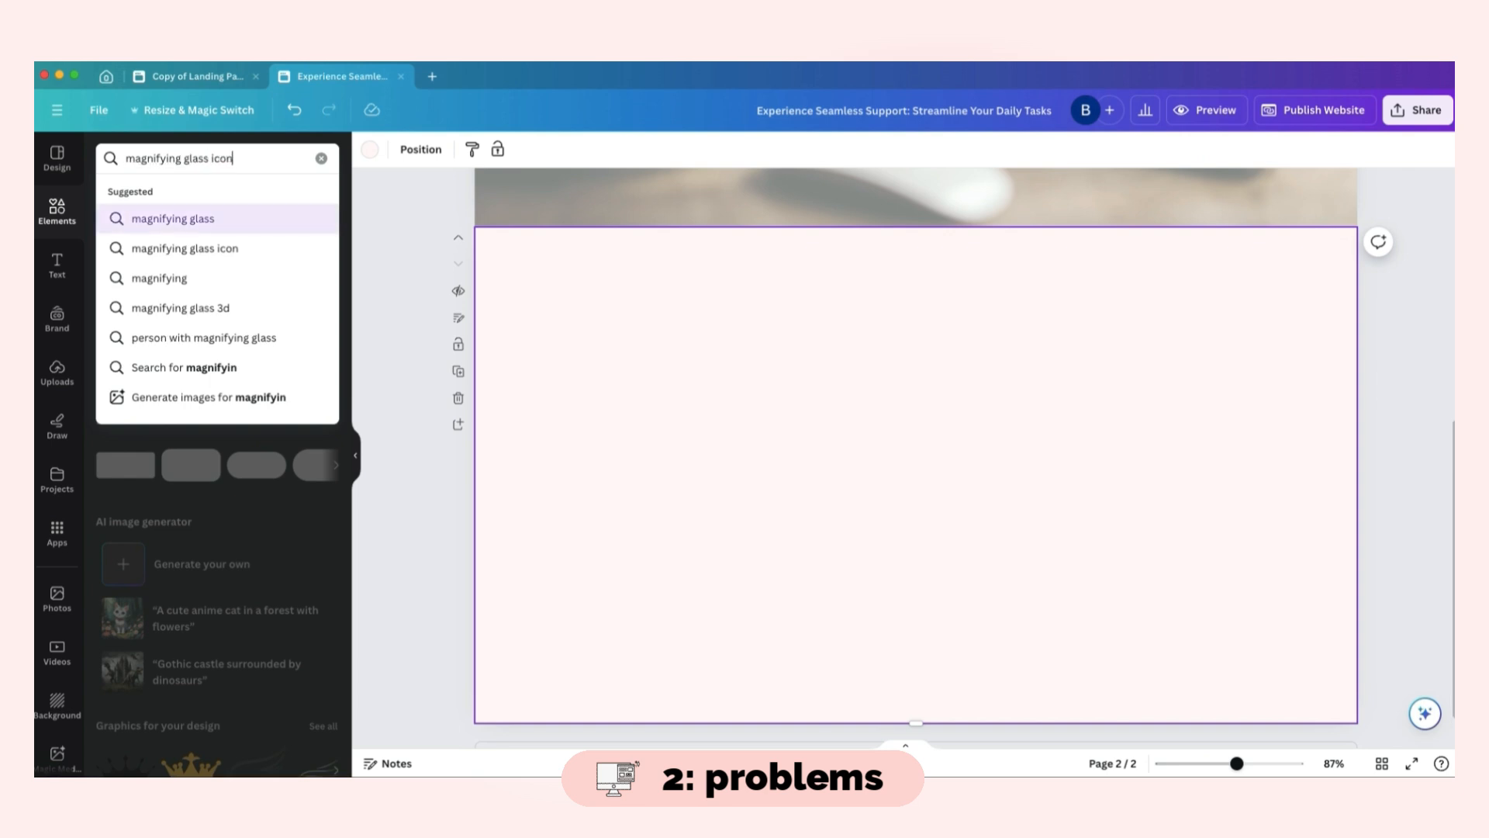
{"action": "key", "text": "Return"}
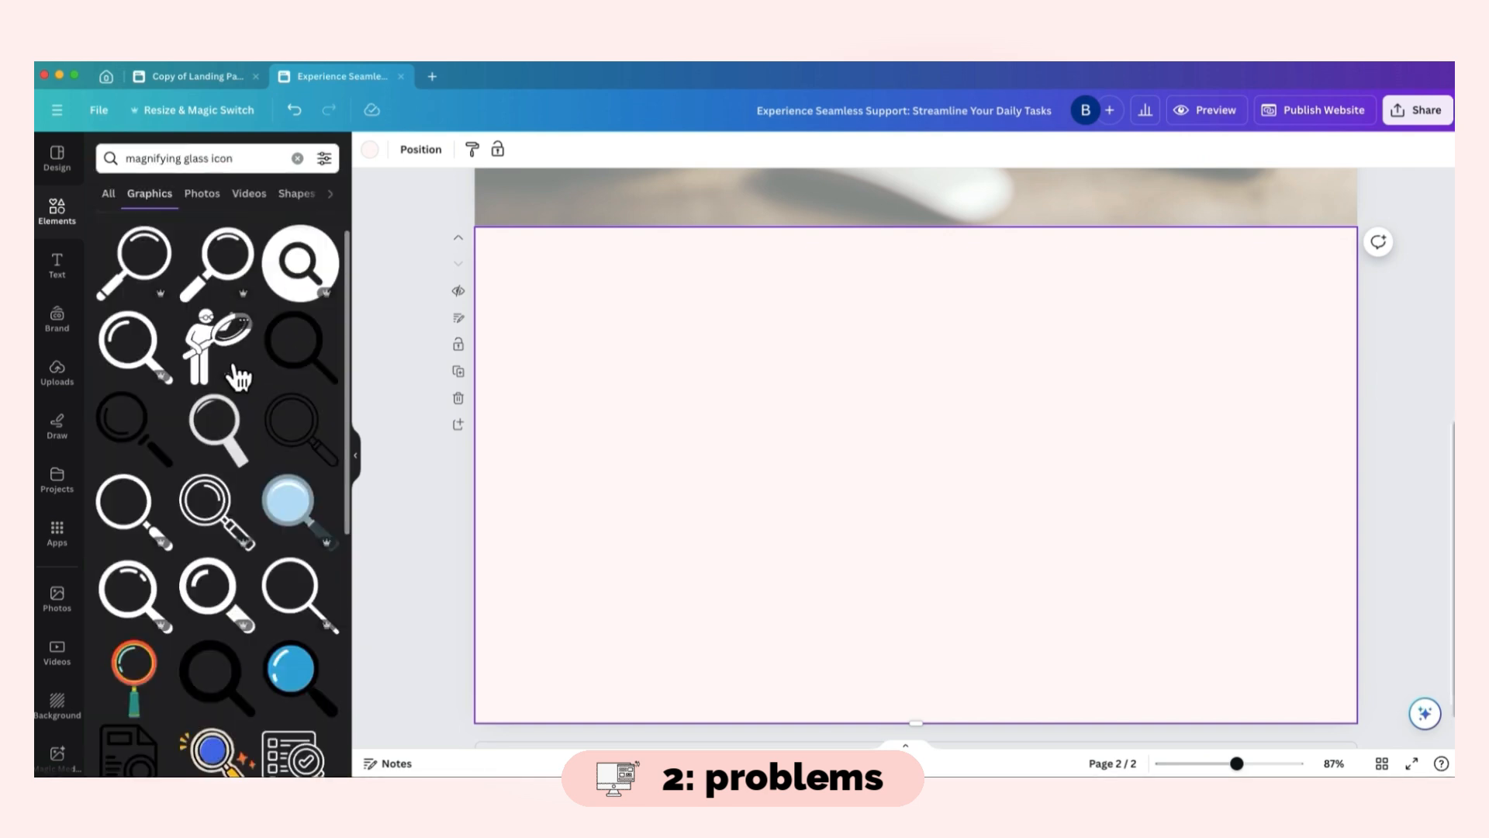
{"action": "scroll", "coordinate": [273, 335], "scroll_direction": "down", "scroll_amount": 1}
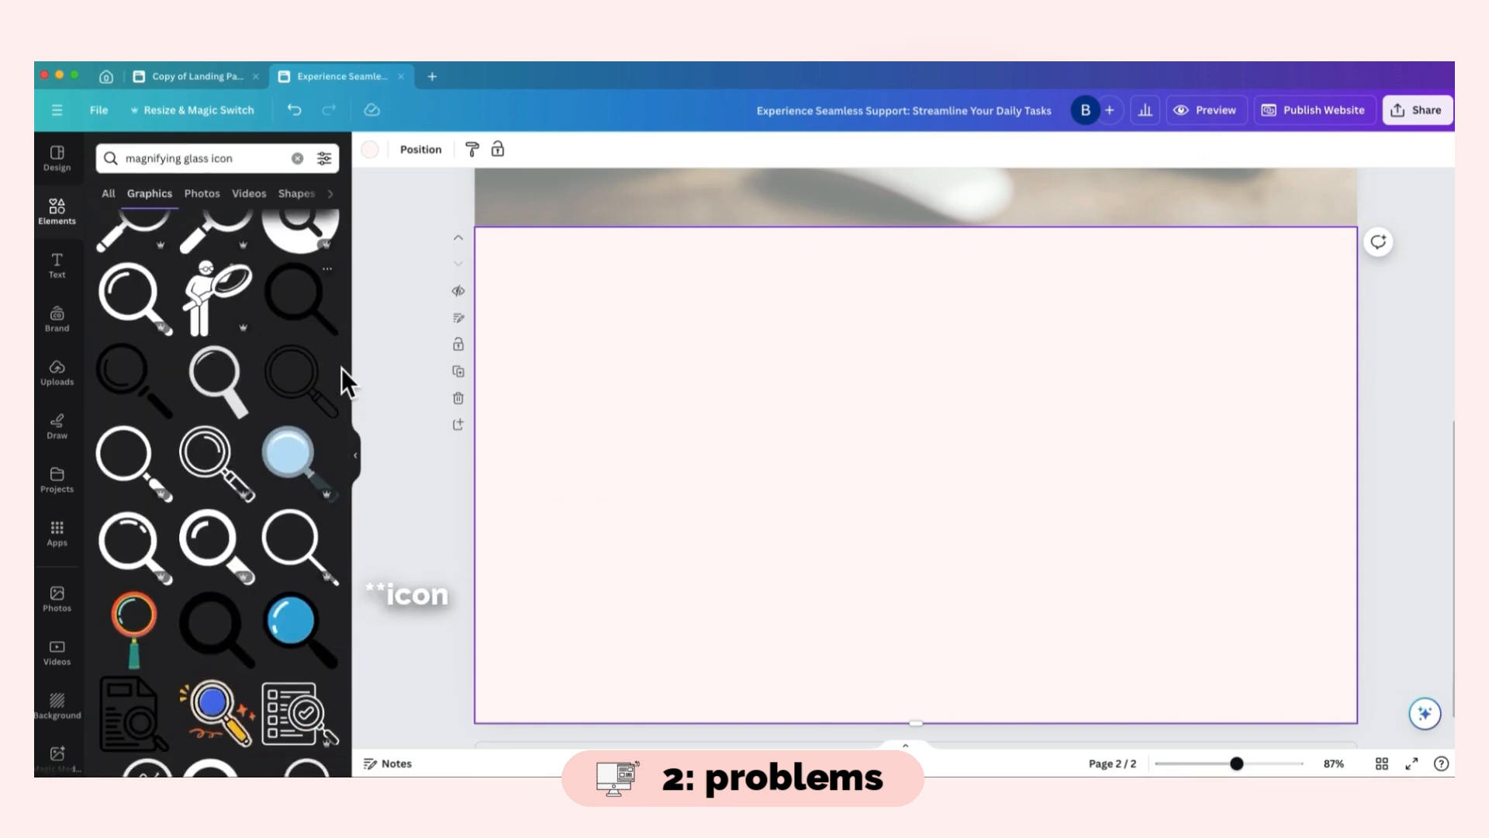
{"action": "scroll", "coordinate": [318, 368], "scroll_direction": "up", "scroll_amount": 1}
{"action": "left_click", "coordinate": [318, 368]}
{"action": "left_click_drag", "start_coordinate": [1014, 375], "coordinate": [615, 328]}
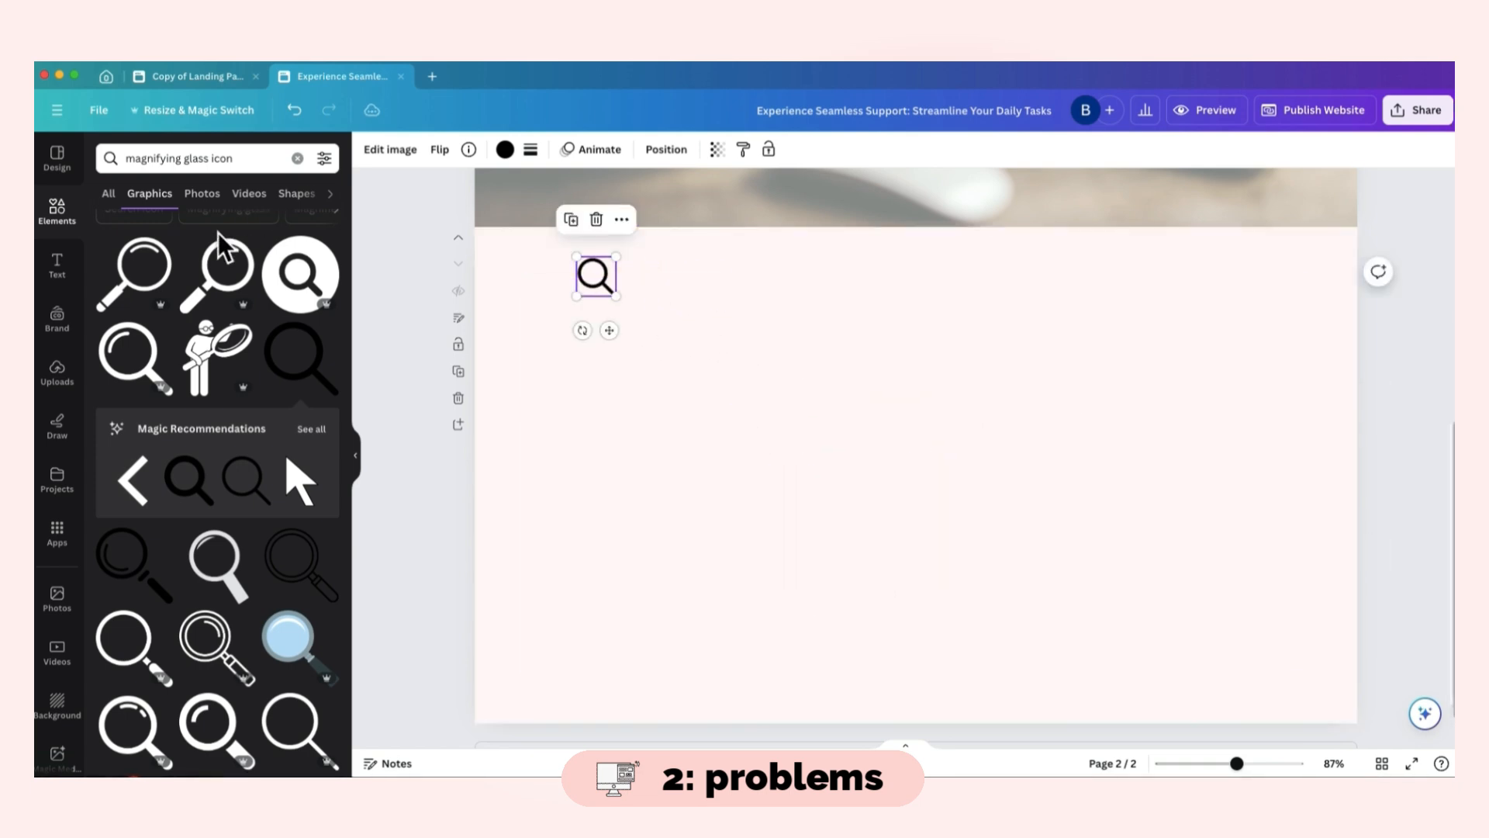
- Add a subheading with the template's text "Is it time to hire?" and widen it to fit on one line
{"action": "left_click", "coordinate": [51, 268]}
{"action": "left_click", "coordinate": [153, 323]}
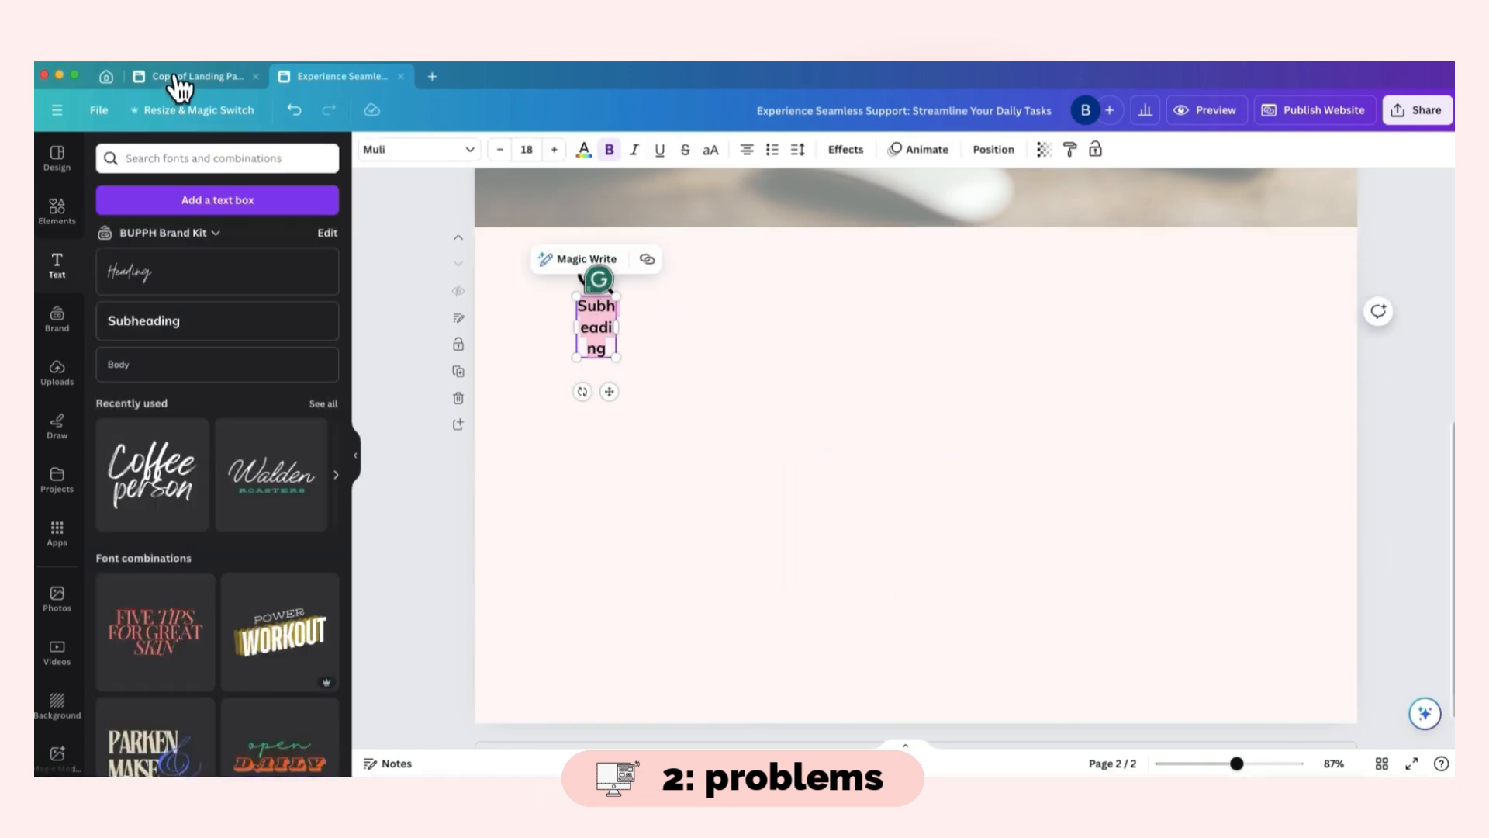
{"action": "left_click", "coordinate": [179, 81]}
{"action": "left_click", "coordinate": [828, 282]}
{"action": "key", "text": "ctrl+c"}
{"action": "left_click", "coordinate": [345, 76]}
{"action": "key", "text": "ctrl+v"}
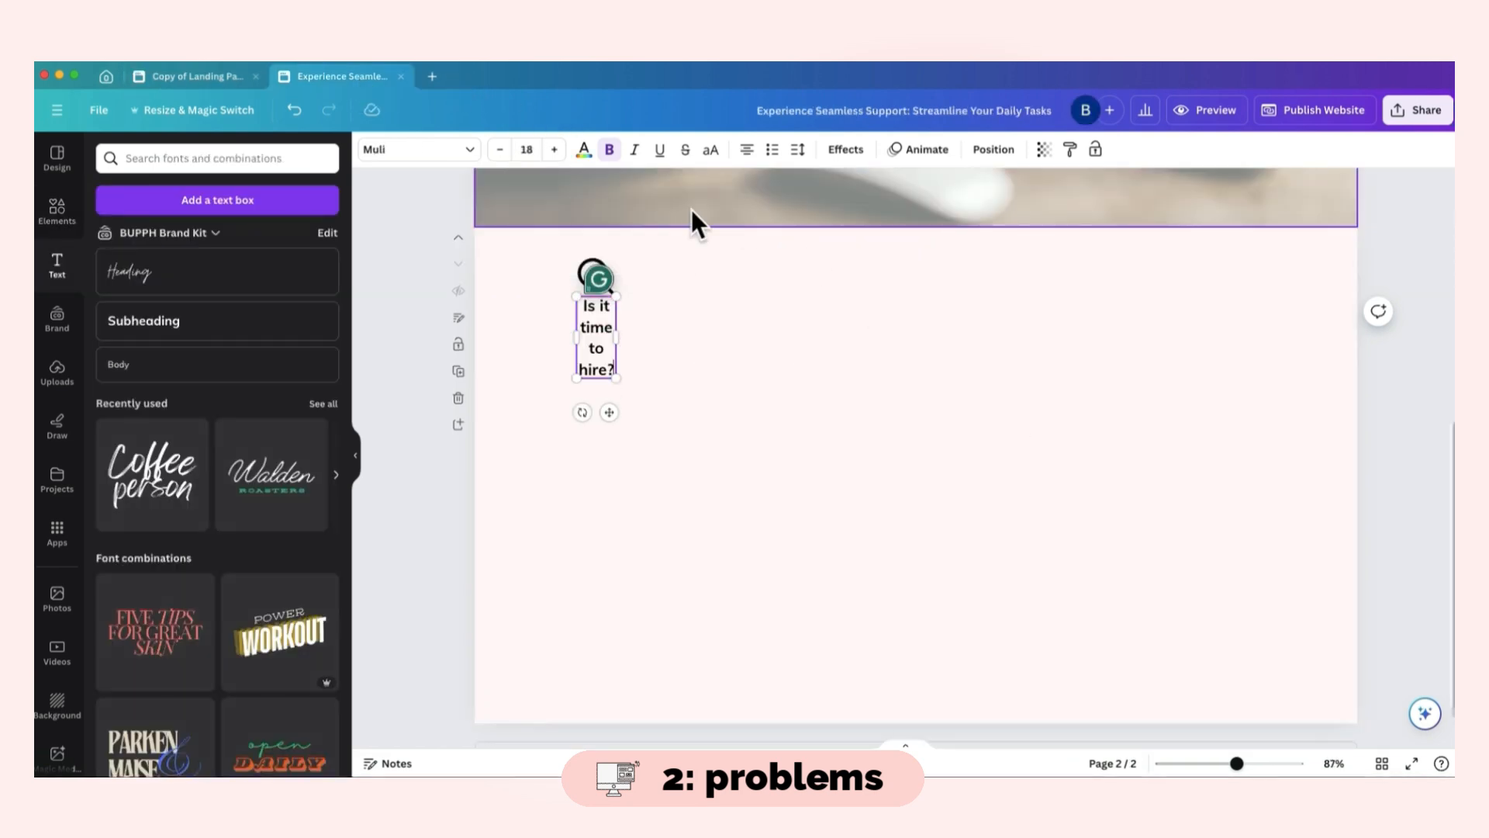
{"action": "left_click_drag", "start_coordinate": [621, 335], "coordinate": [802, 332]}
{"action": "key", "text": "Return"}
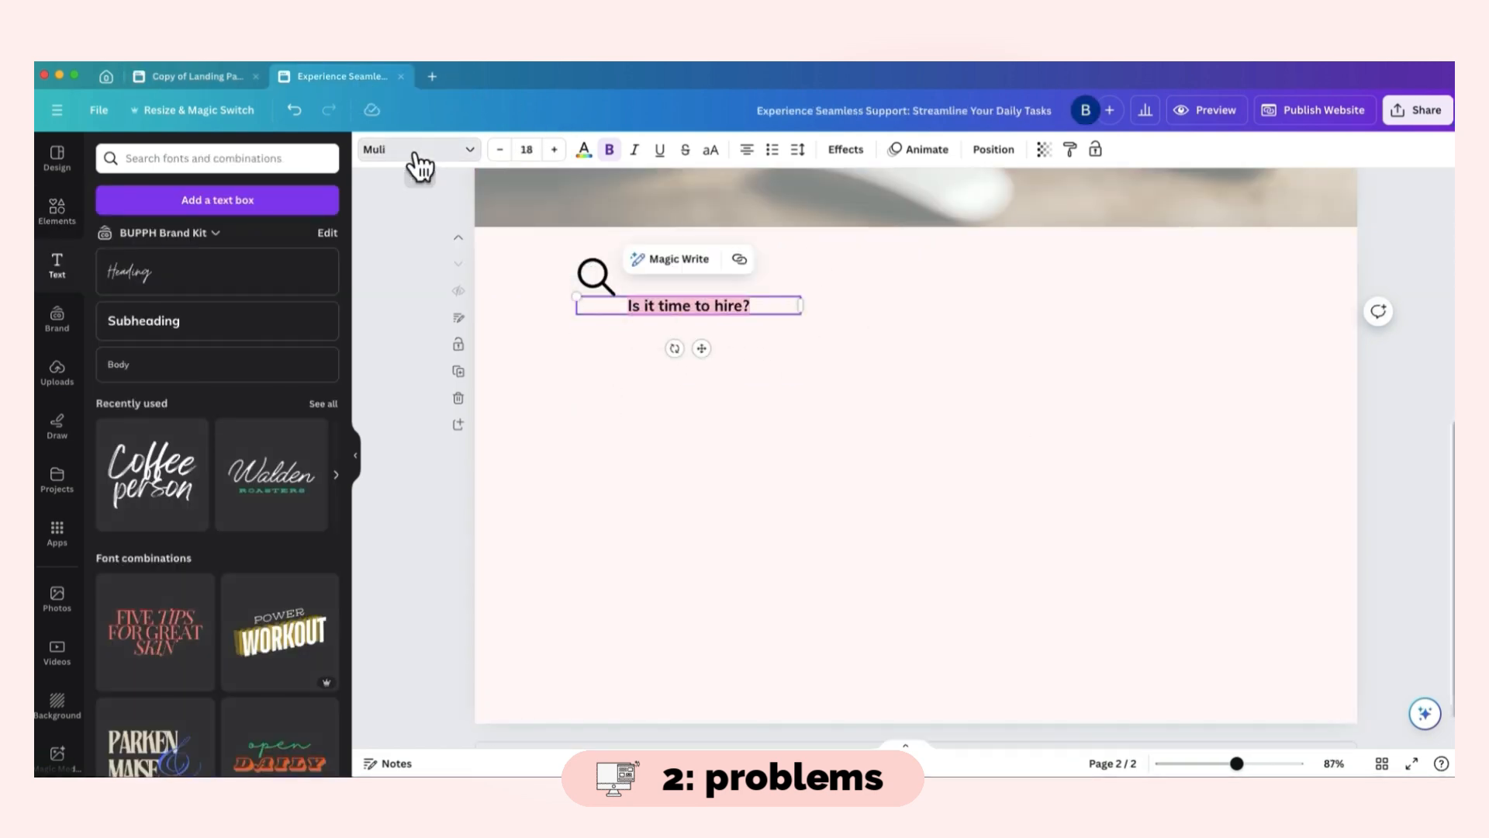
- Set the "Is it time to hire?" heading to Montserrat at size 28 and place it directly beside the magnifying glass
{"action": "left_click", "coordinate": [419, 149]}
{"action": "type", "text": "Mont"}
{"action": "left_click", "coordinate": [233, 295]}
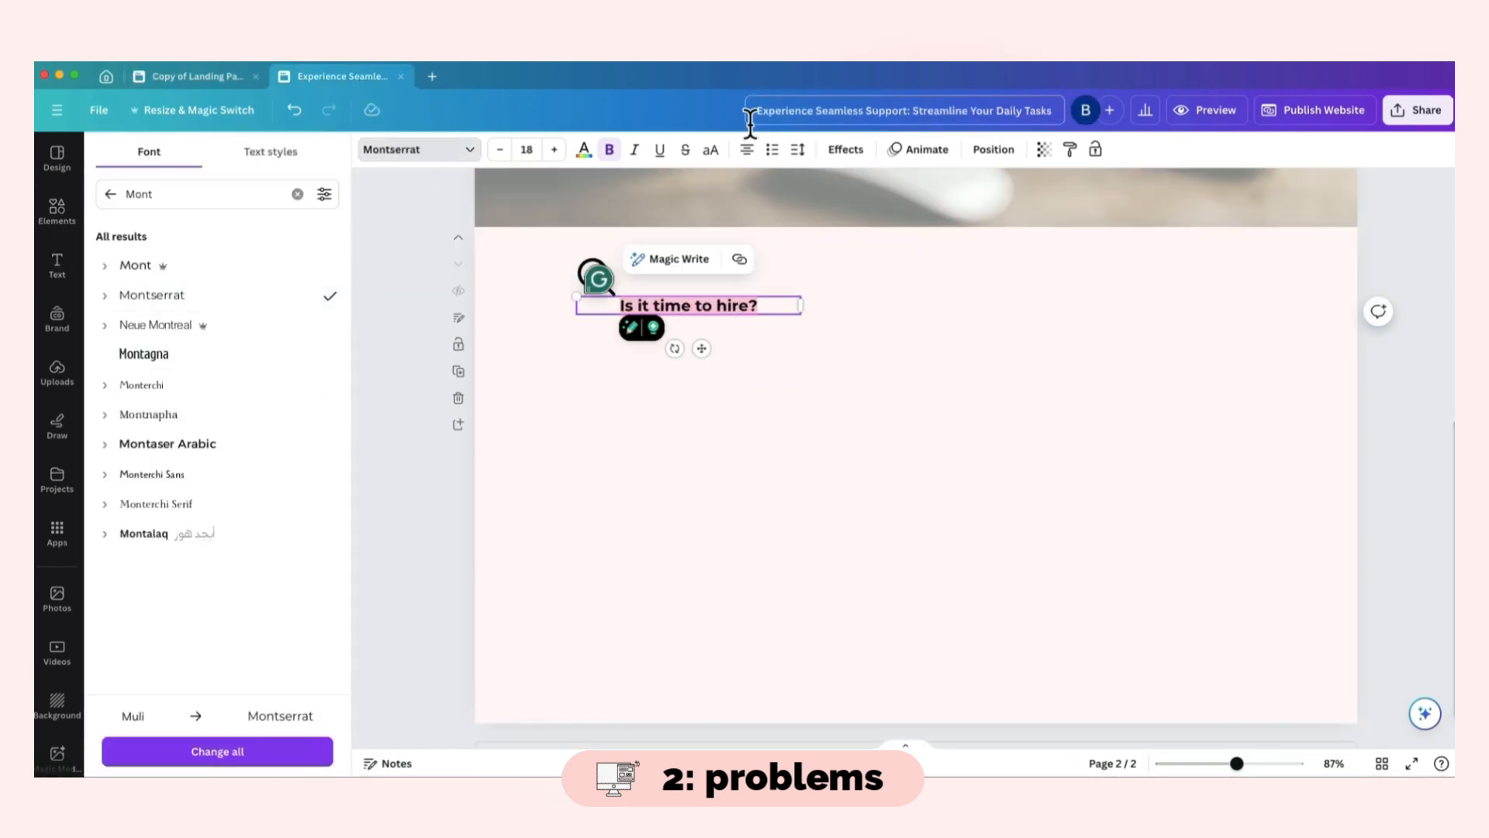
{"action": "left_click", "coordinate": [558, 151]}
{"action": "left_click", "coordinate": [558, 152]}
{"action": "left_click", "coordinate": [557, 151]}
{"action": "left_click", "coordinate": [558, 151]}
{"action": "left_click", "coordinate": [557, 151]}
{"action": "left_click", "coordinate": [558, 151]}
{"action": "left_click", "coordinate": [558, 152]}
{"action": "triple_click", "coordinate": [557, 152]}
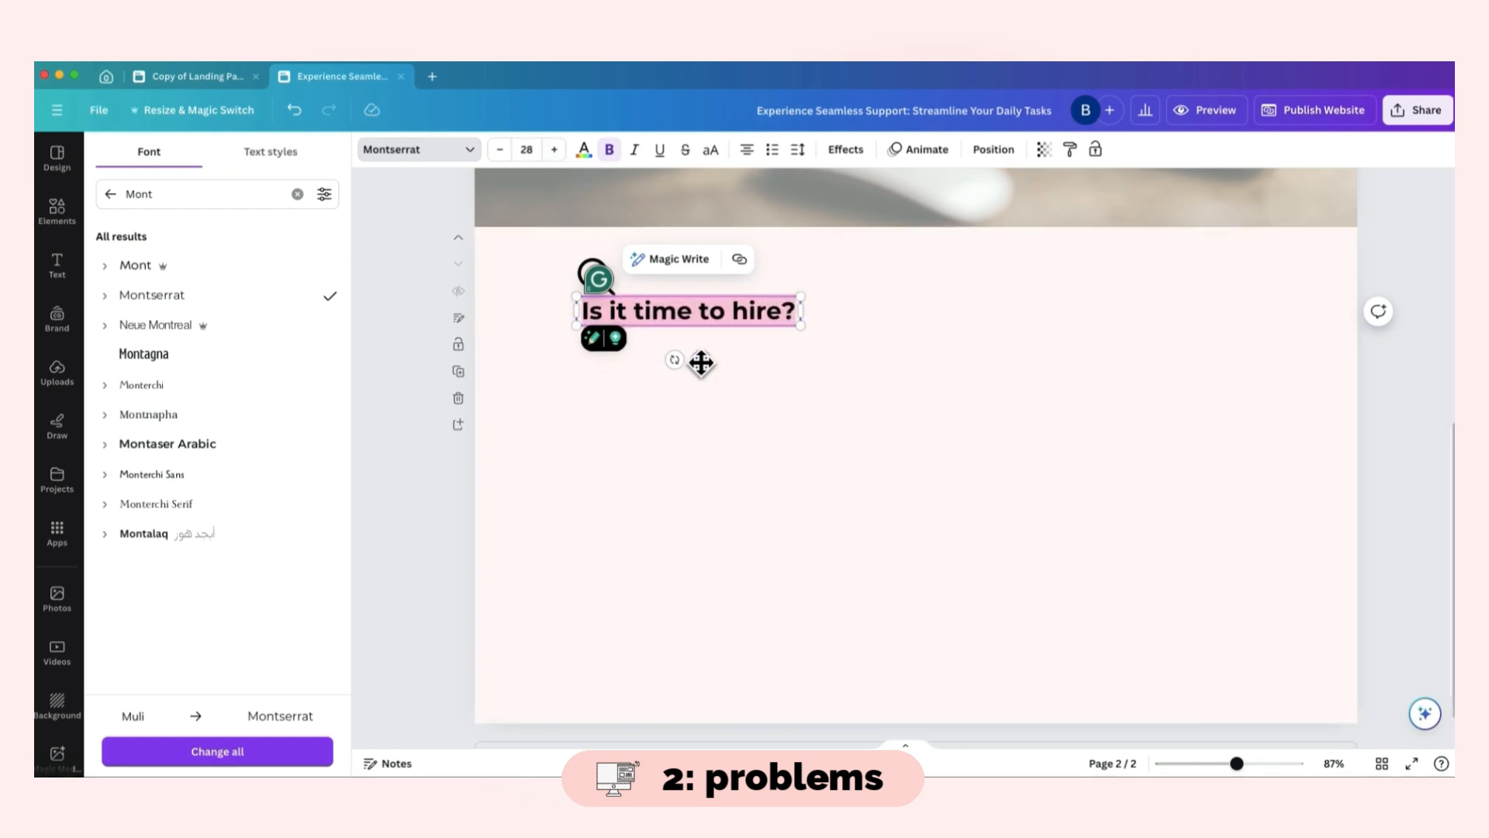
{"action": "left_click_drag", "start_coordinate": [701, 362], "coordinate": [757, 325]}
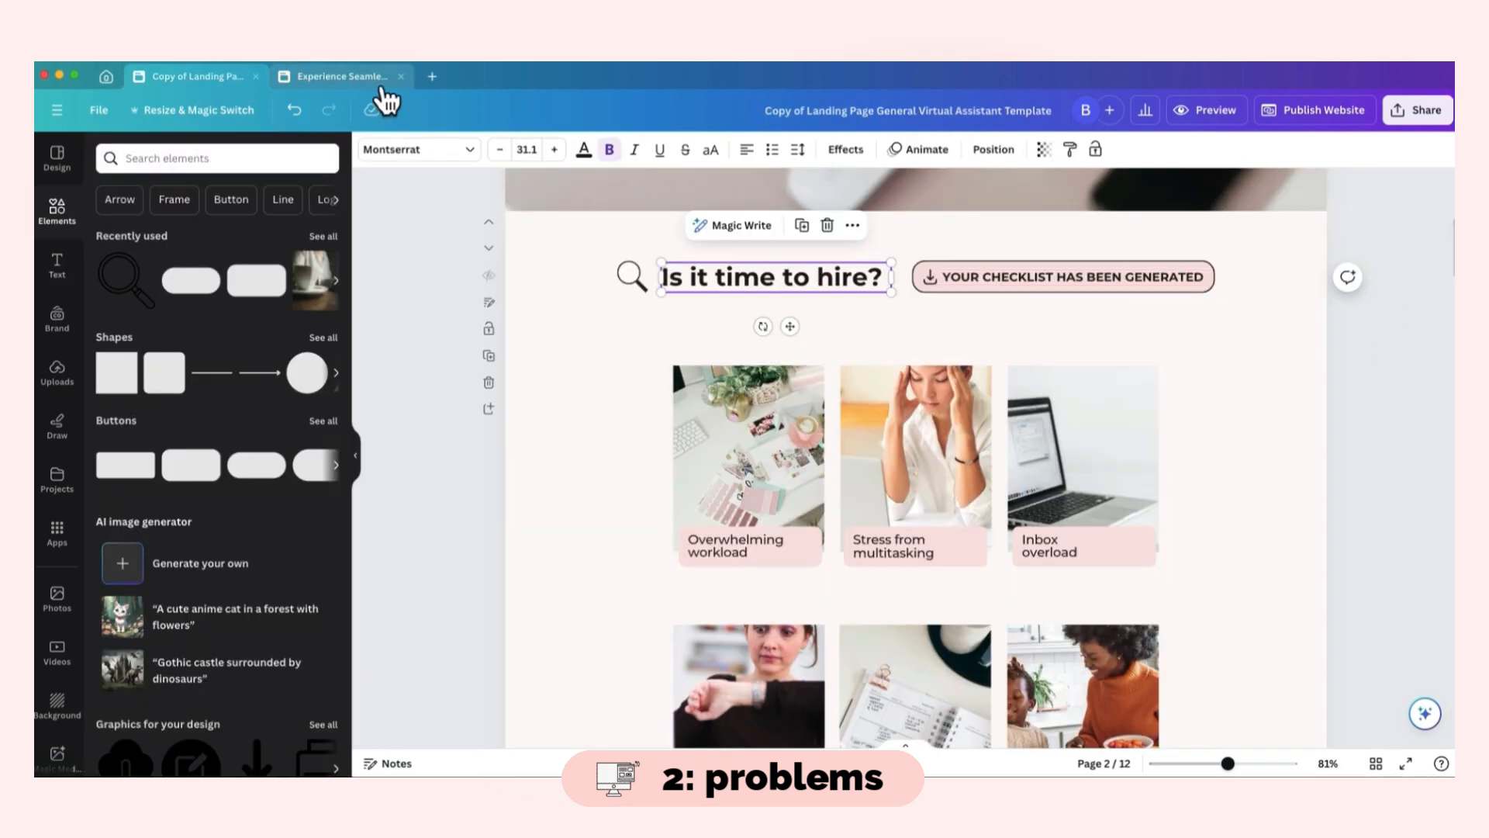
{"action": "left_click", "coordinate": [365, 78]}
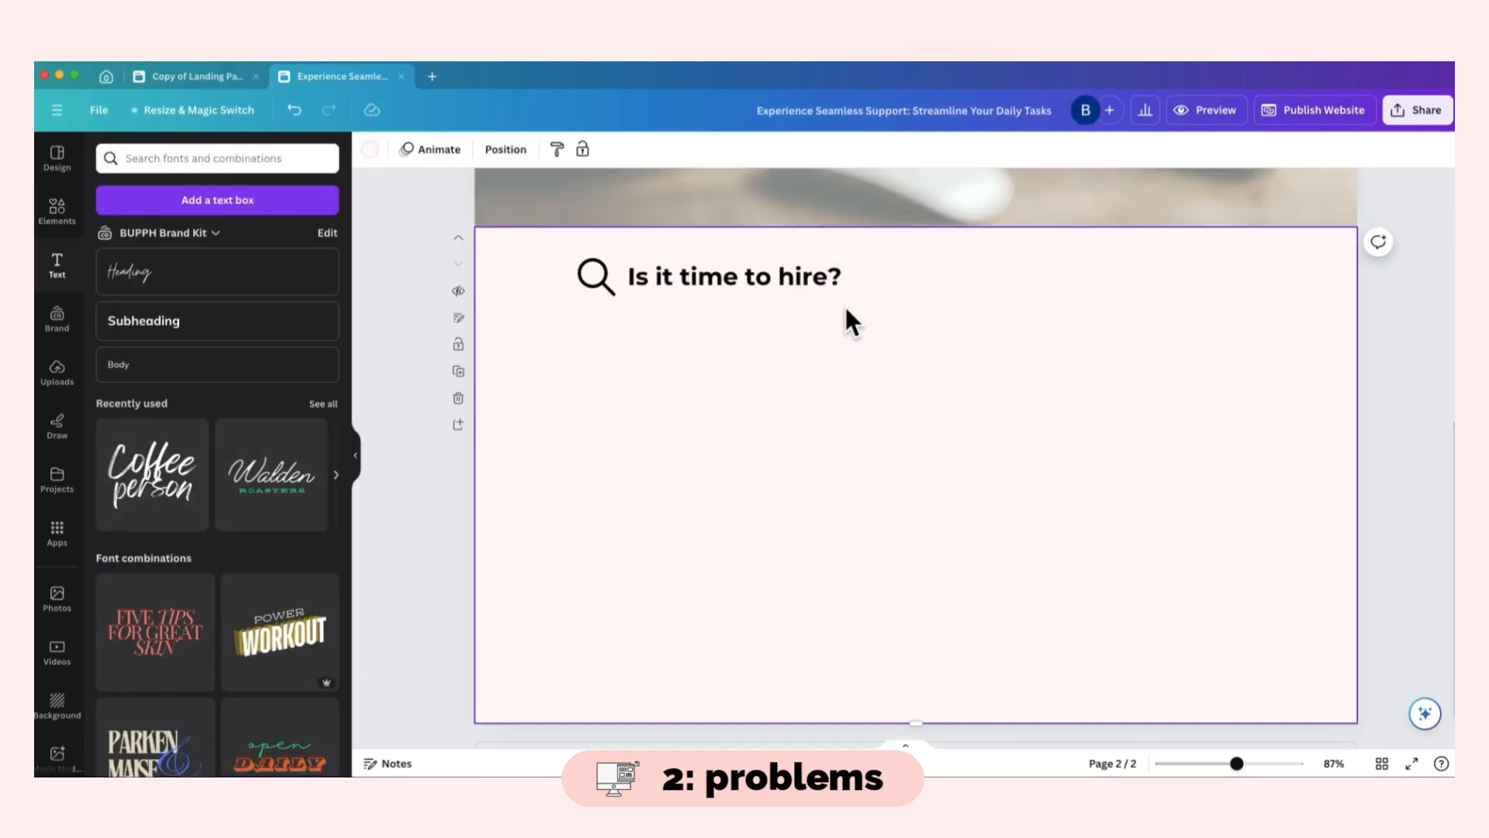
- Copy the header's "BOOK A FREE DISCOVERY CALL" button onto the second page, to the right of the heading
{"action": "scroll", "coordinate": [853, 314], "scroll_direction": "up", "scroll_amount": 3}
{"action": "left_click", "coordinate": [902, 263]}
{"action": "key", "text": "super+c"}
{"action": "left_click", "coordinate": [1049, 533]}
{"action": "key", "text": "super+v"}
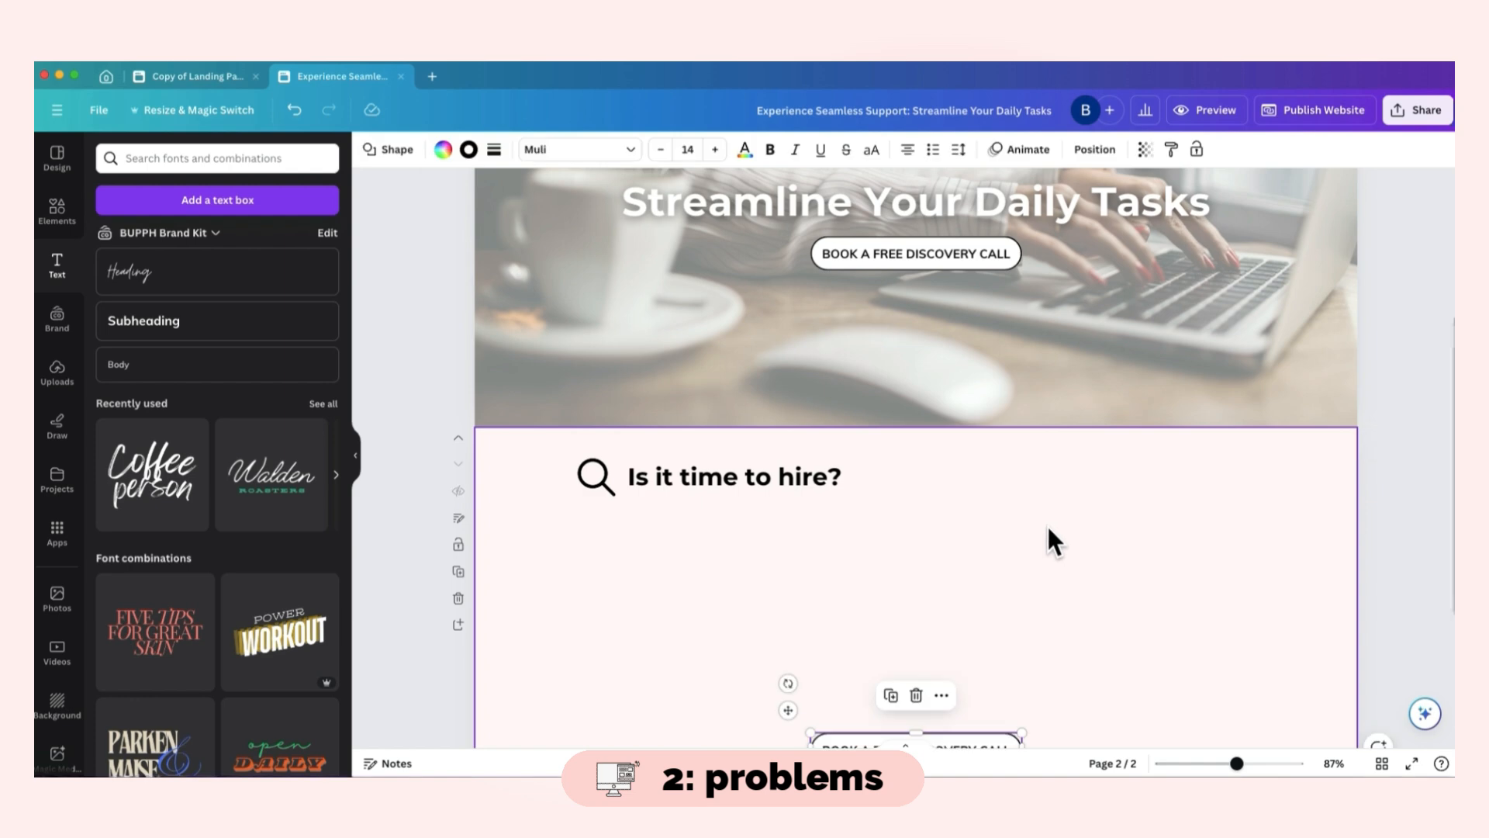
{"action": "scroll", "coordinate": [1045, 535], "scroll_direction": "down", "scroll_amount": 2}
{"action": "left_click_drag", "start_coordinate": [1012, 660], "coordinate": [1097, 381]}
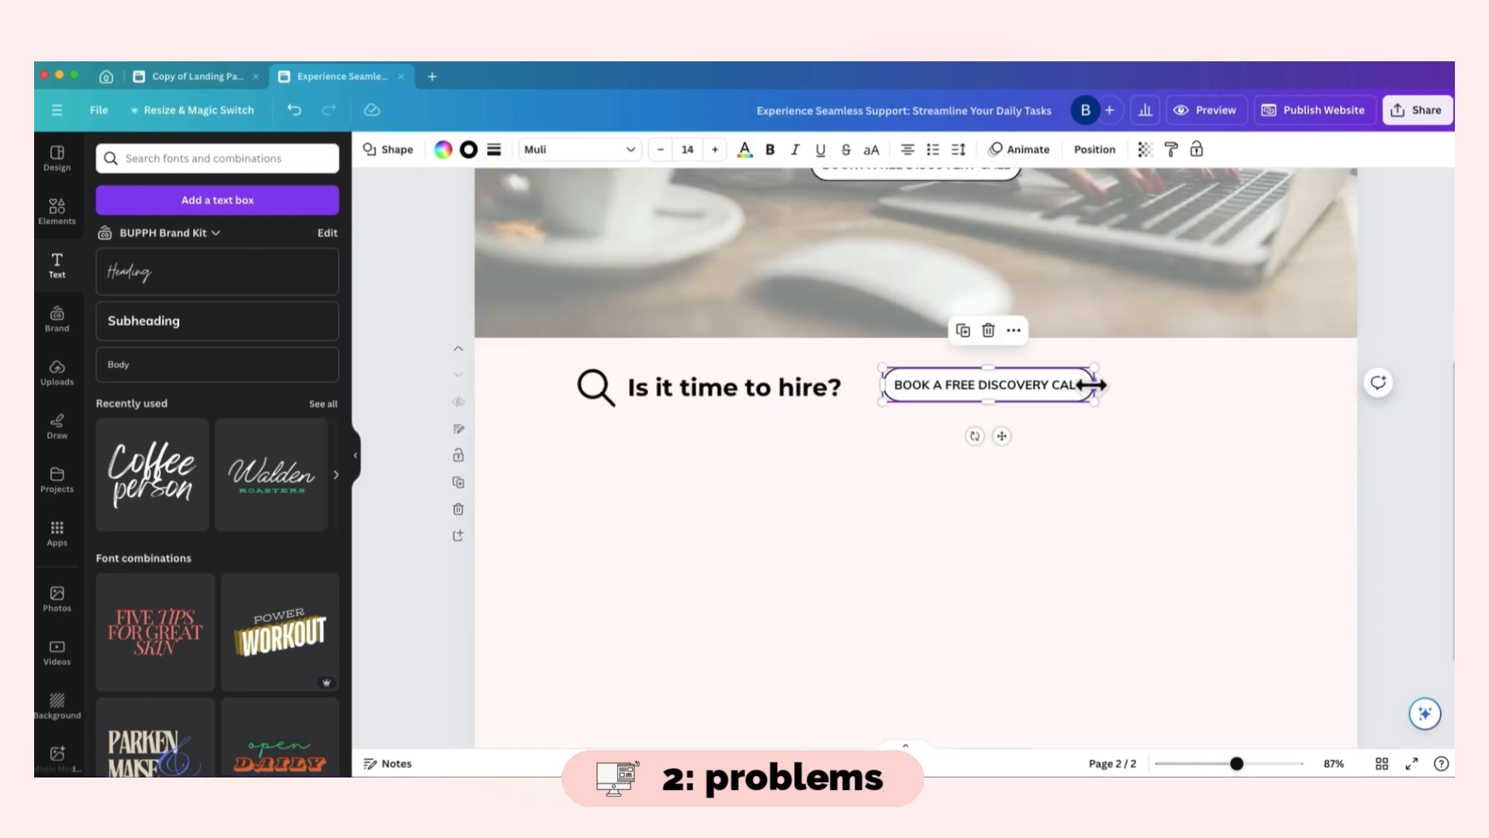
- Change the copied button's text to "YOUR CHECKLIST HAS BEEN GENERATED" in uppercase and fit the button's width to it
{"action": "left_click", "coordinate": [222, 78]}
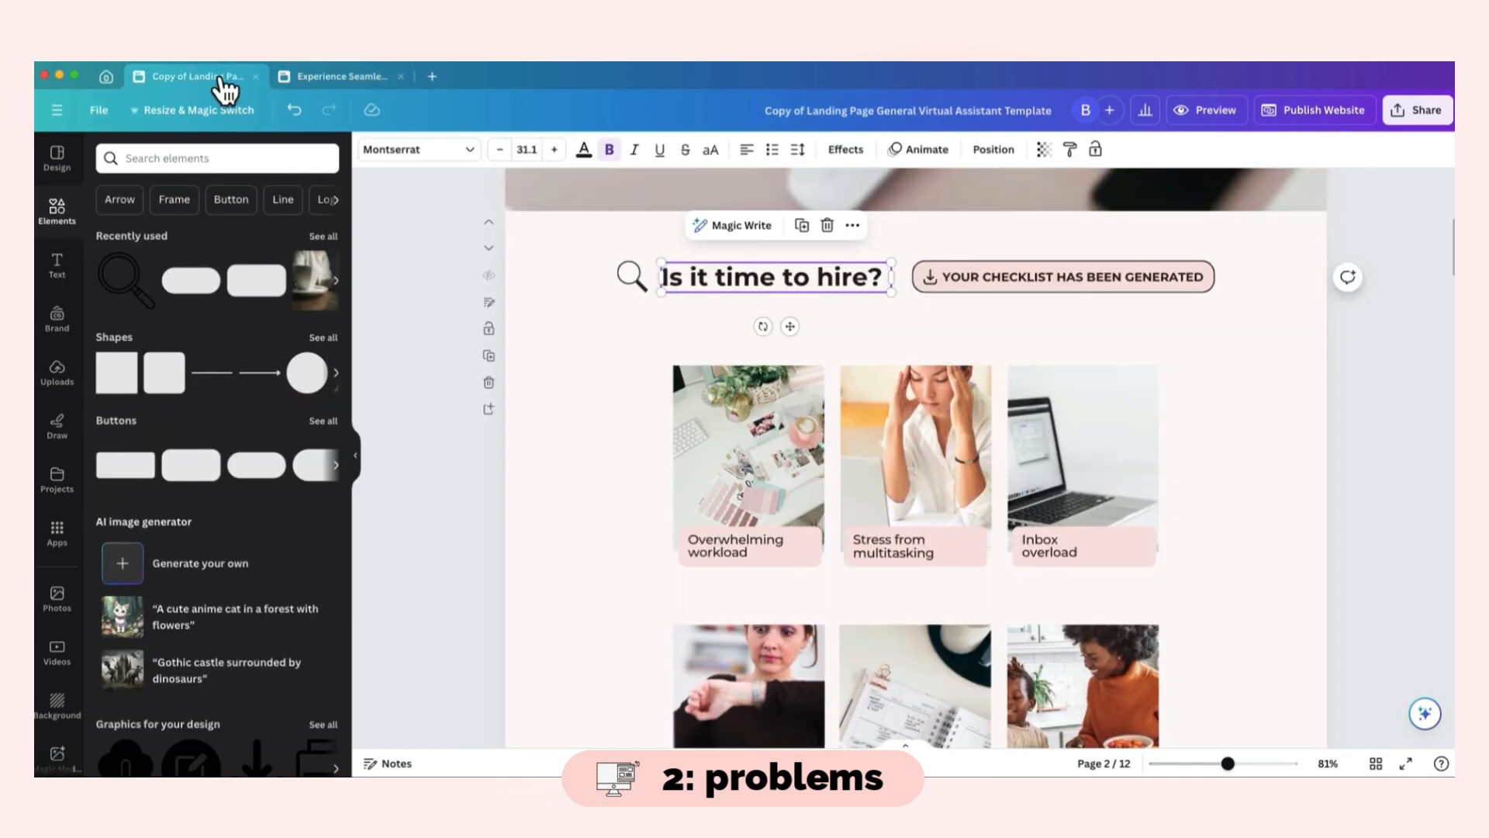
{"action": "left_click", "coordinate": [1039, 279]}
{"action": "left_click", "coordinate": [324, 77]}
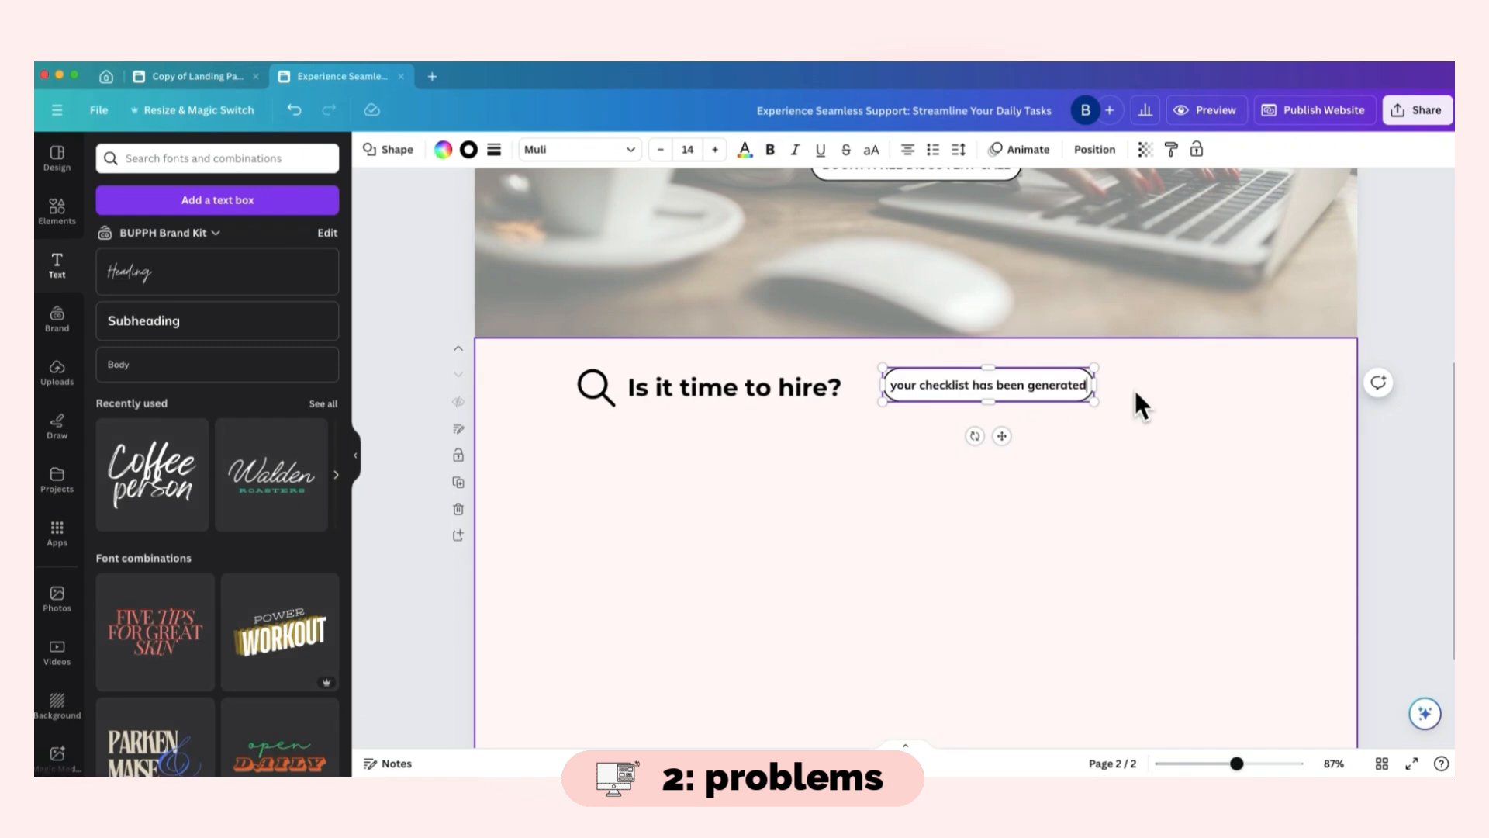
{"action": "left_click_drag", "start_coordinate": [1097, 382], "coordinate": [1253, 382]}
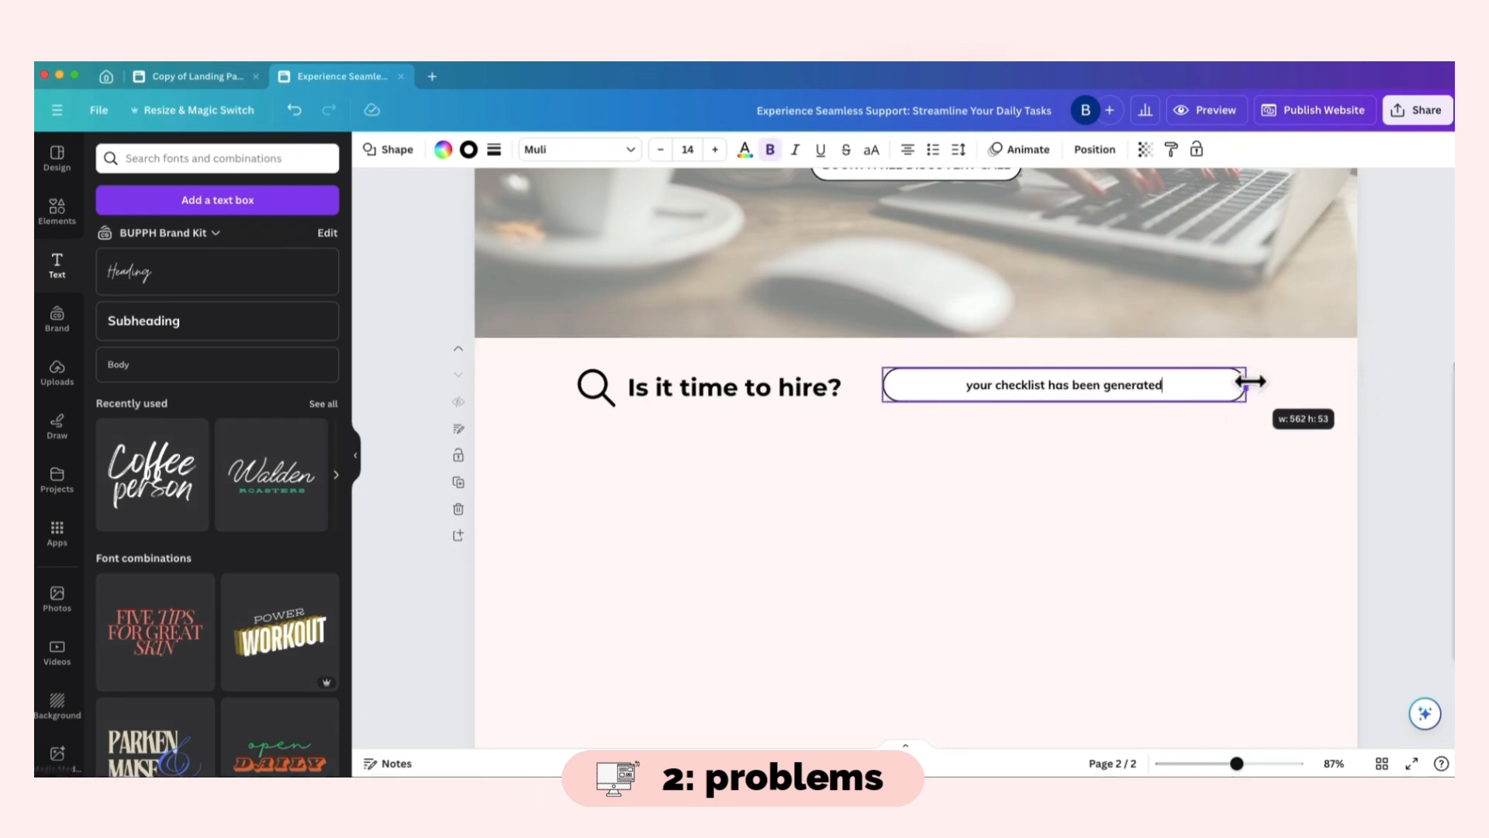
{"action": "left_click", "coordinate": [872, 151]}
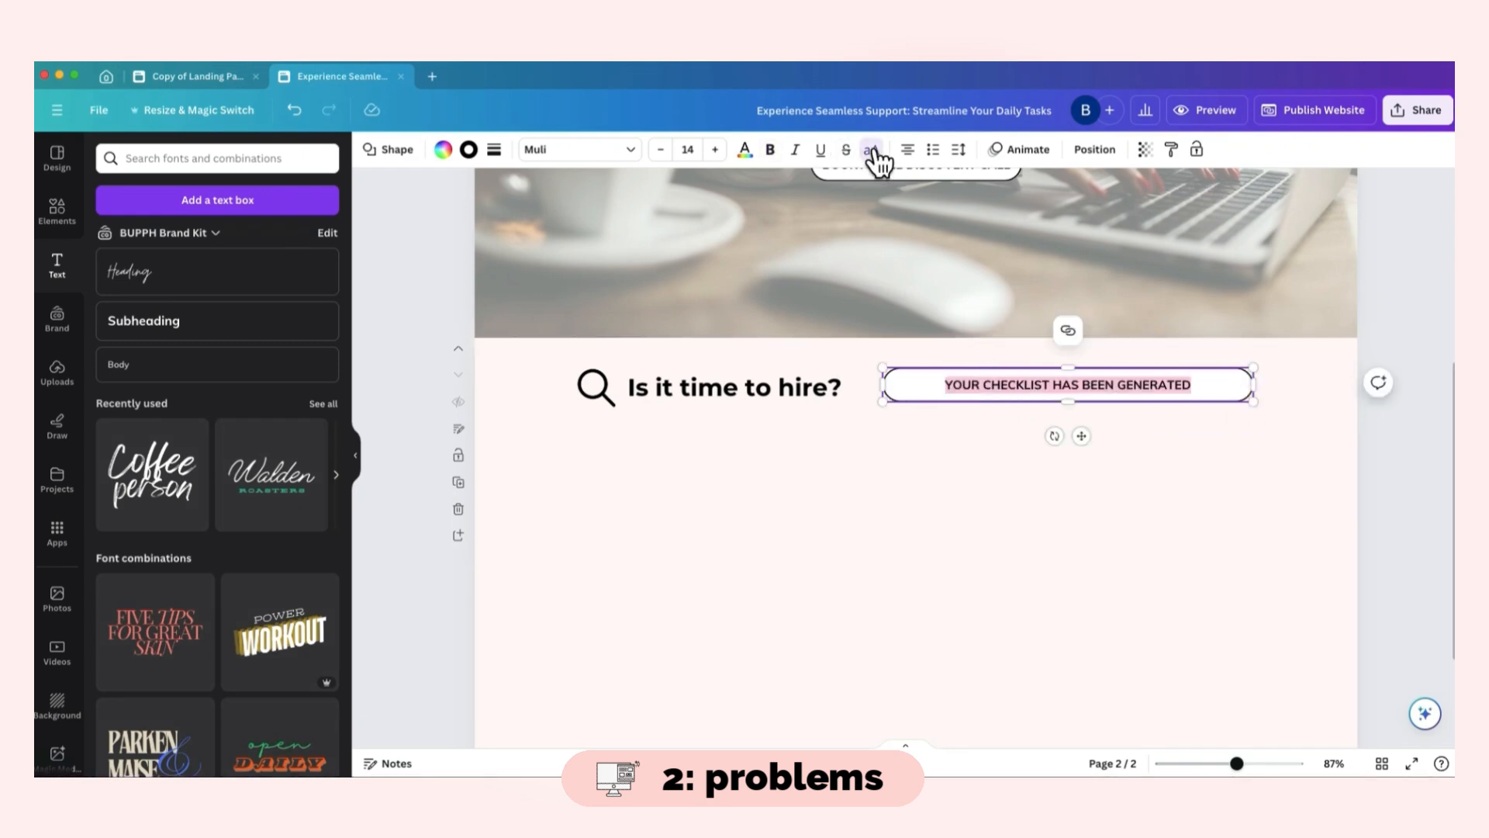
{"action": "left_click_drag", "start_coordinate": [1253, 384], "coordinate": [1170, 385]}
{"action": "left_click", "coordinate": [1223, 445]}
- Search the elements for "download icon" and add the tray-and-arrow graphic at a small size below the checklist button
{"action": "left_click", "coordinate": [57, 210]}
{"action": "left_click", "coordinate": [298, 158]}
{"action": "type", "text": "download icon"}
{"action": "key", "text": "Return"}
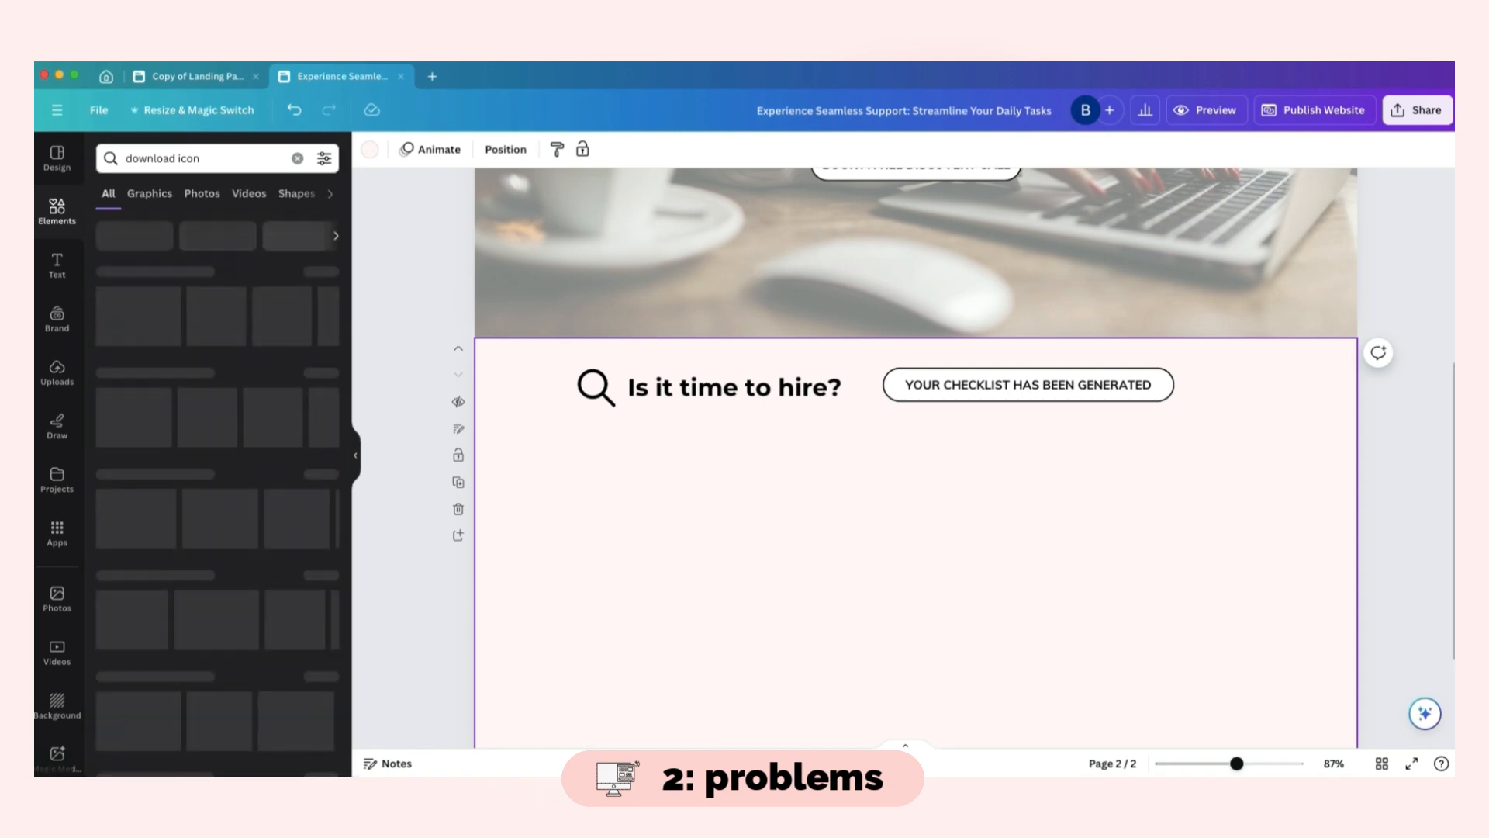
{"action": "left_click", "coordinate": [125, 316]}
{"action": "left_click_drag", "start_coordinate": [1022, 480], "coordinate": [904, 465]}
- Indent the checklist button's text with leading space and place the download icon inside the button before it
{"action": "left_click", "coordinate": [912, 382]}
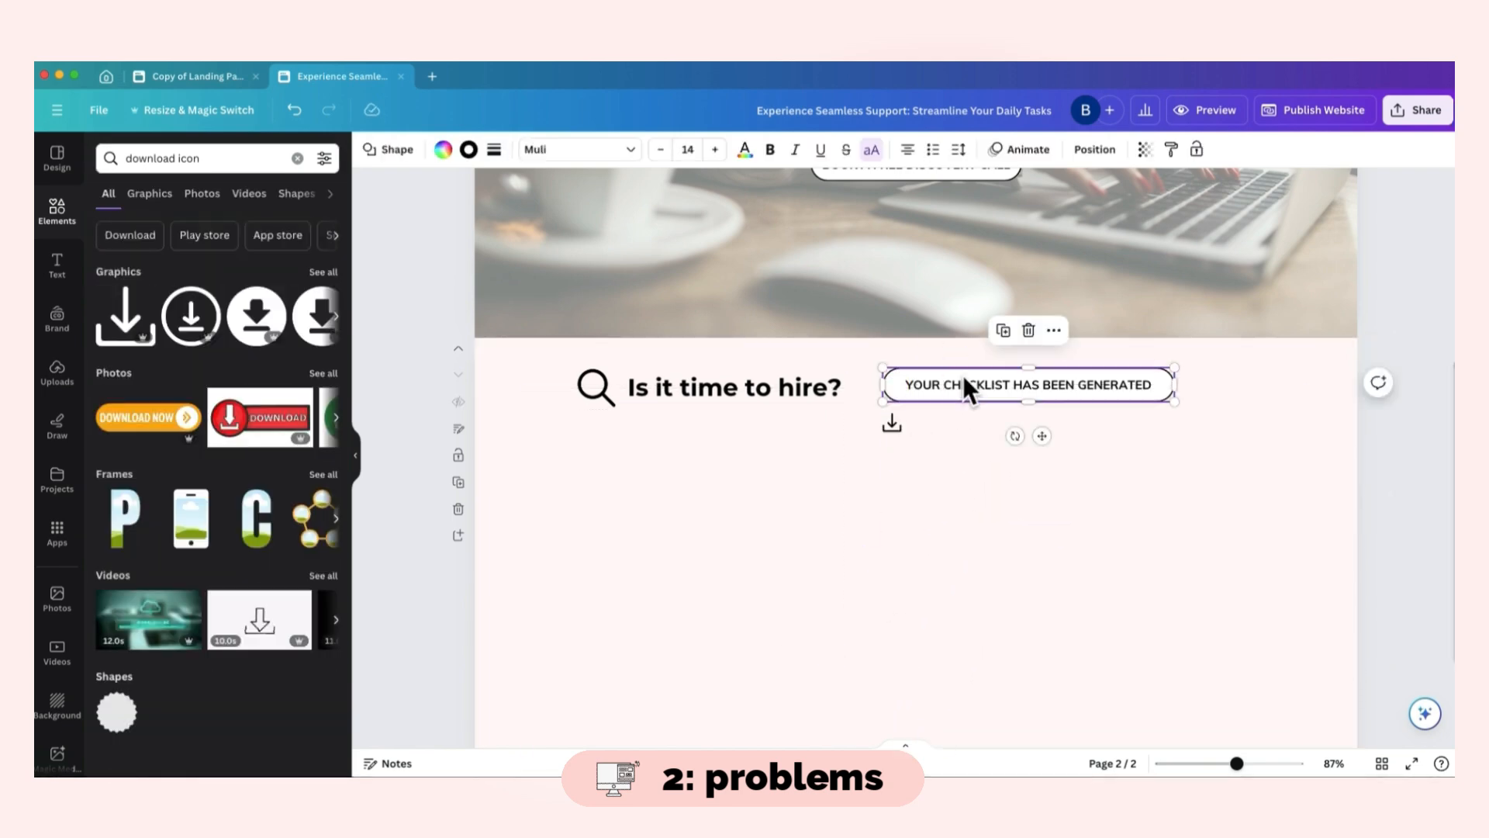
{"action": "left_click", "coordinate": [910, 383]}
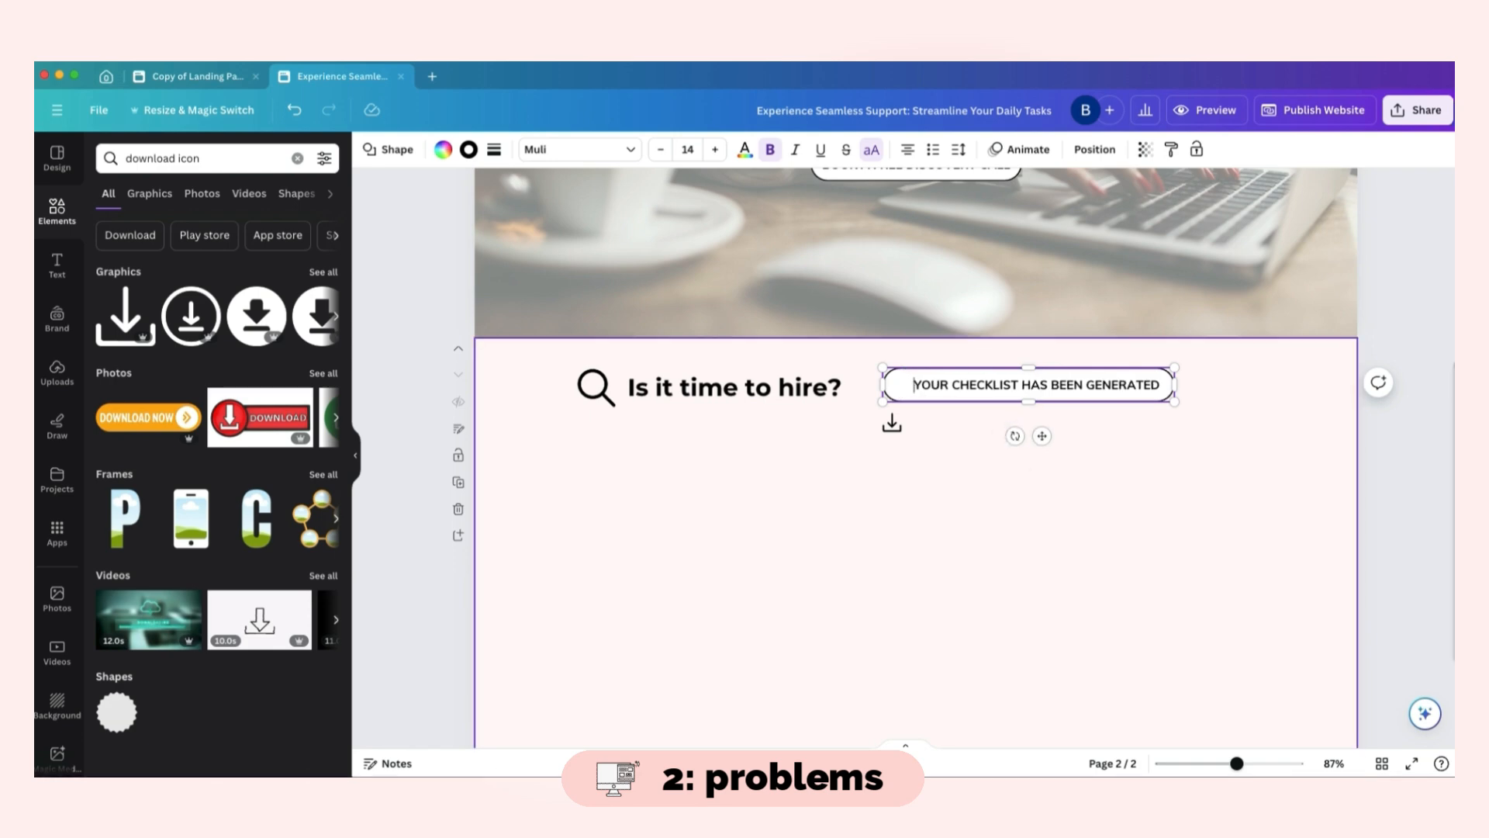
{"action": "left_click", "coordinate": [1028, 486]}
{"action": "left_click_drag", "start_coordinate": [893, 428], "coordinate": [906, 396]}
{"action": "left_click", "coordinate": [1103, 487]}
- Centre the heading row horizontally on the page and align the checklist button and its download icon with the heading
{"action": "left_click_drag", "start_coordinate": [1230, 492], "coordinate": [601, 376]}
{"action": "left_click_drag", "start_coordinate": [946, 394], "coordinate": [985, 395]}
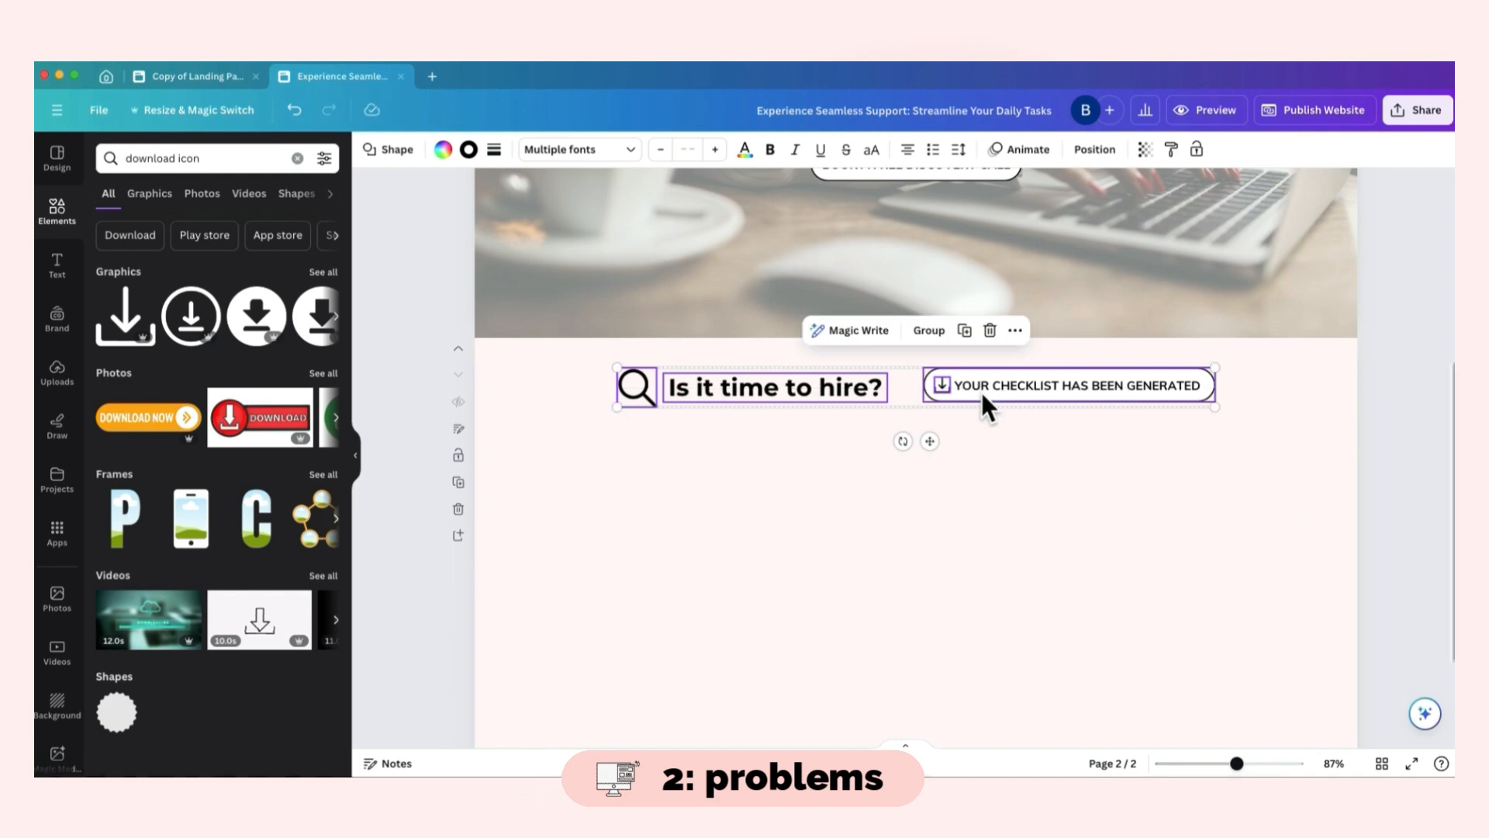
{"action": "left_click", "coordinate": [1171, 472]}
{"action": "left_click_drag", "start_coordinate": [1171, 472], "coordinate": [563, 387]}
{"action": "left_click_drag", "start_coordinate": [1068, 394], "coordinate": [1096, 403]}
{"action": "left_click", "coordinate": [1094, 393]}
{"action": "left_click_drag", "start_coordinate": [947, 386], "coordinate": [945, 391]}
{"action": "left_click", "coordinate": [1094, 454]}
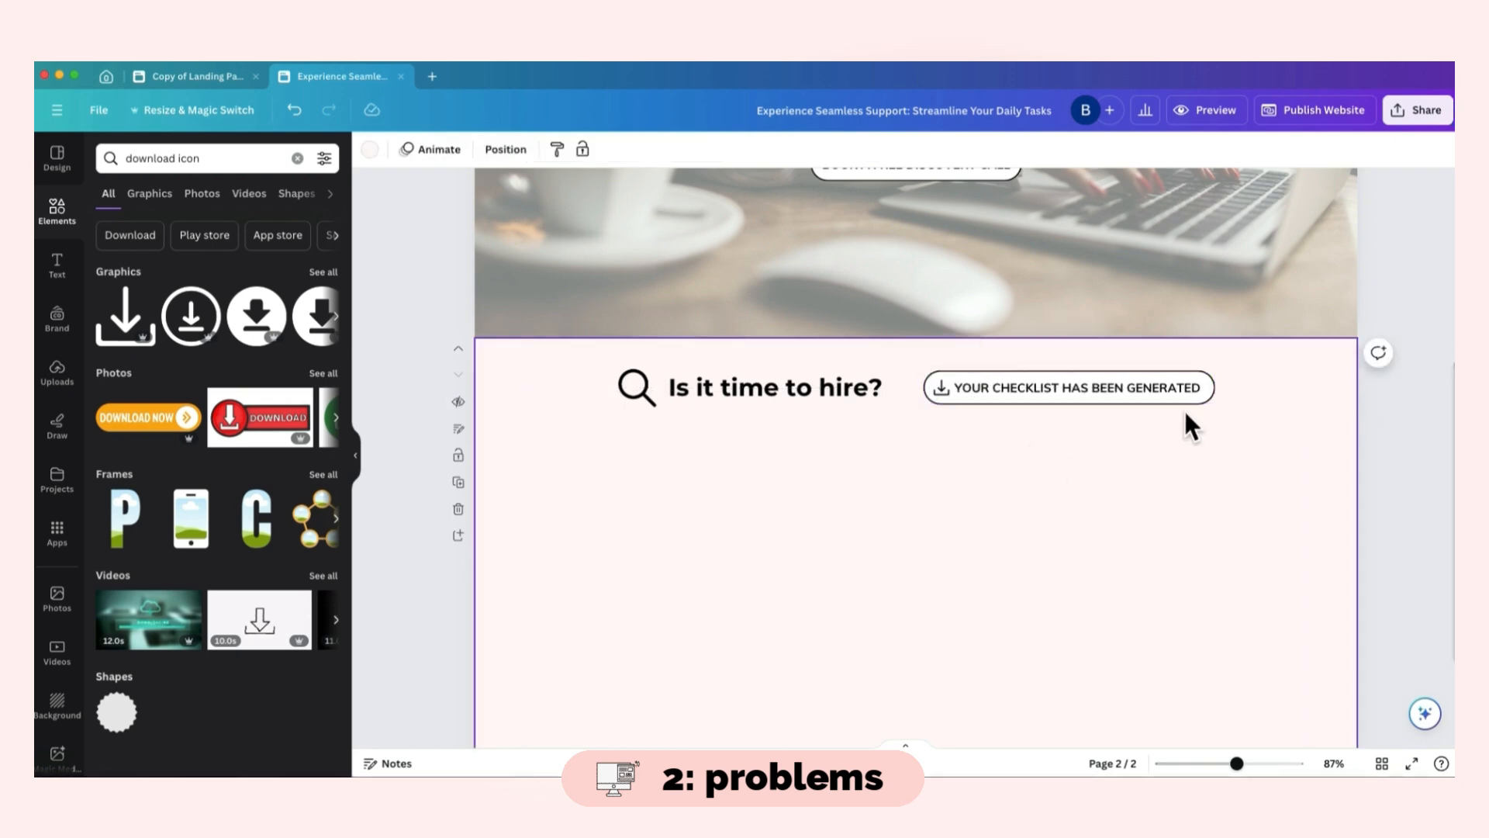
- Fill the checklist button with the greyish pink second colour of the BUPPH Brand Kit palette
{"action": "left_click", "coordinate": [1208, 381]}
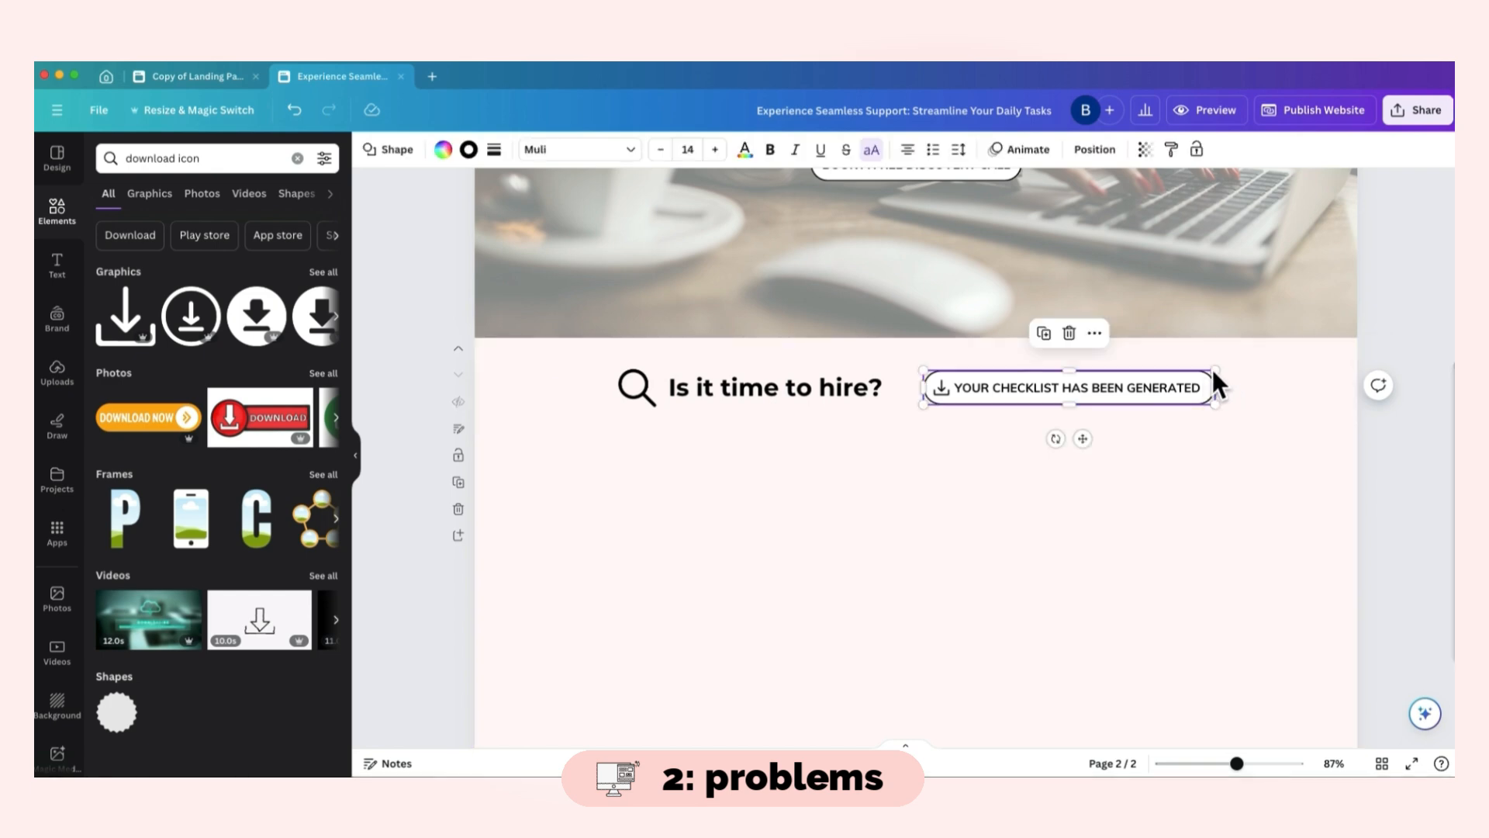
{"action": "left_click", "coordinate": [444, 150]}
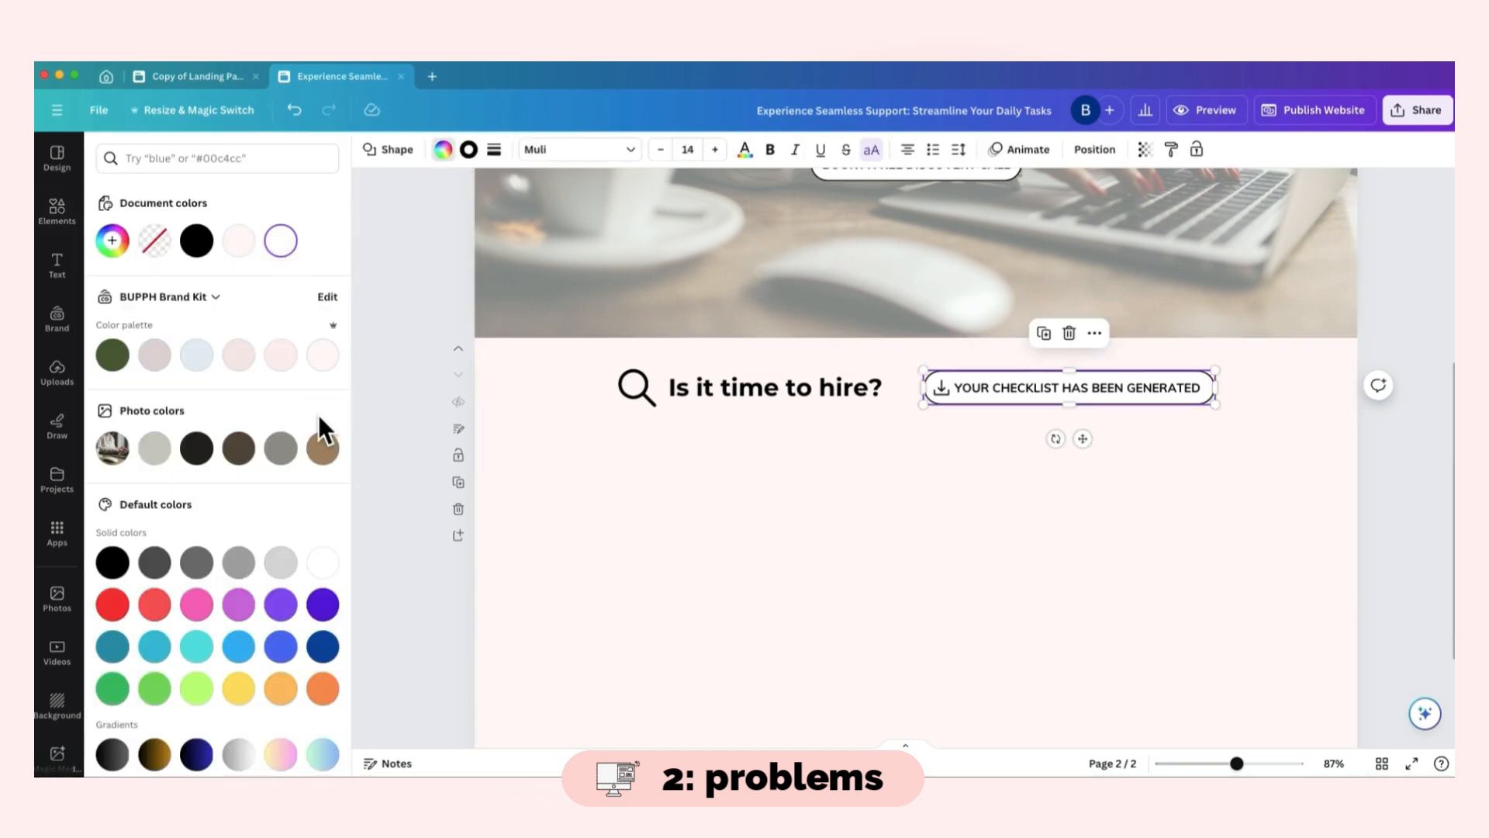
{"action": "left_click", "coordinate": [239, 355]}
{"action": "left_click", "coordinate": [155, 358]}
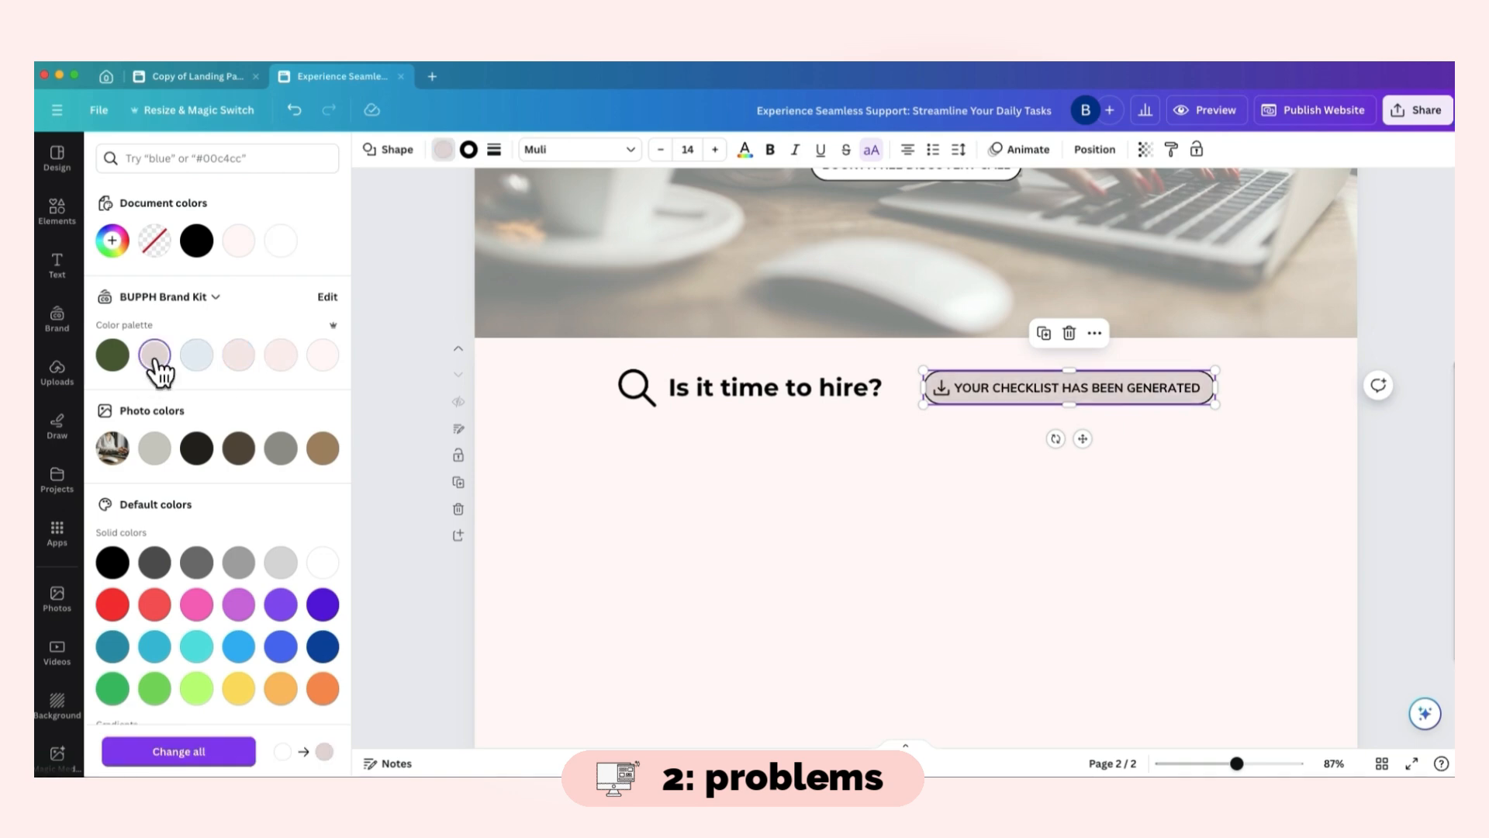
- In the template design, remove the photo from the "Overwhelming workload" card so only its empty frame remains
{"action": "left_click", "coordinate": [740, 281]}
{"action": "left_click", "coordinate": [229, 78]}
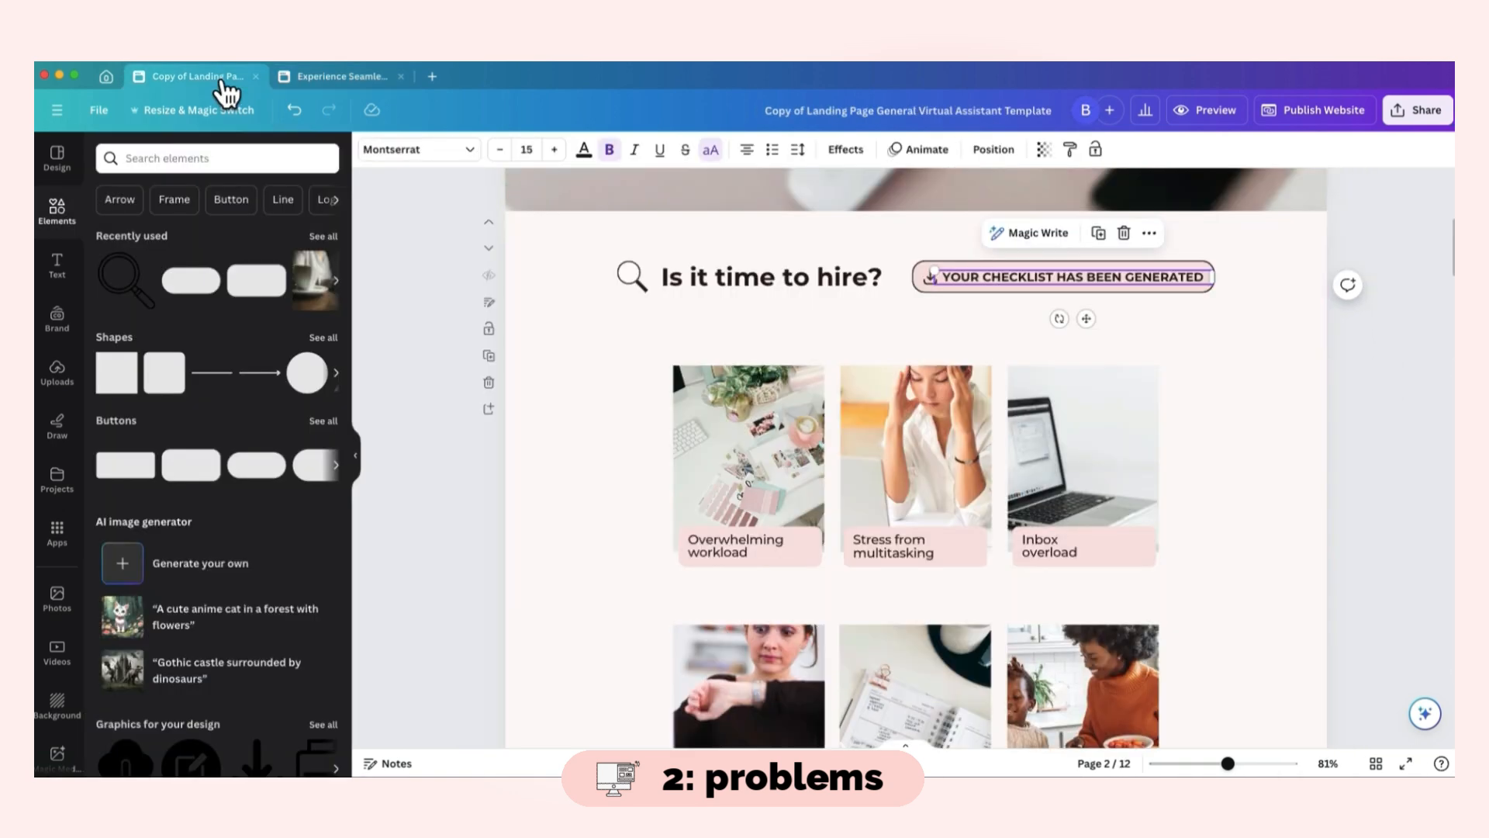
{"action": "scroll", "coordinate": [690, 465], "scroll_direction": "down", "scroll_amount": 1}
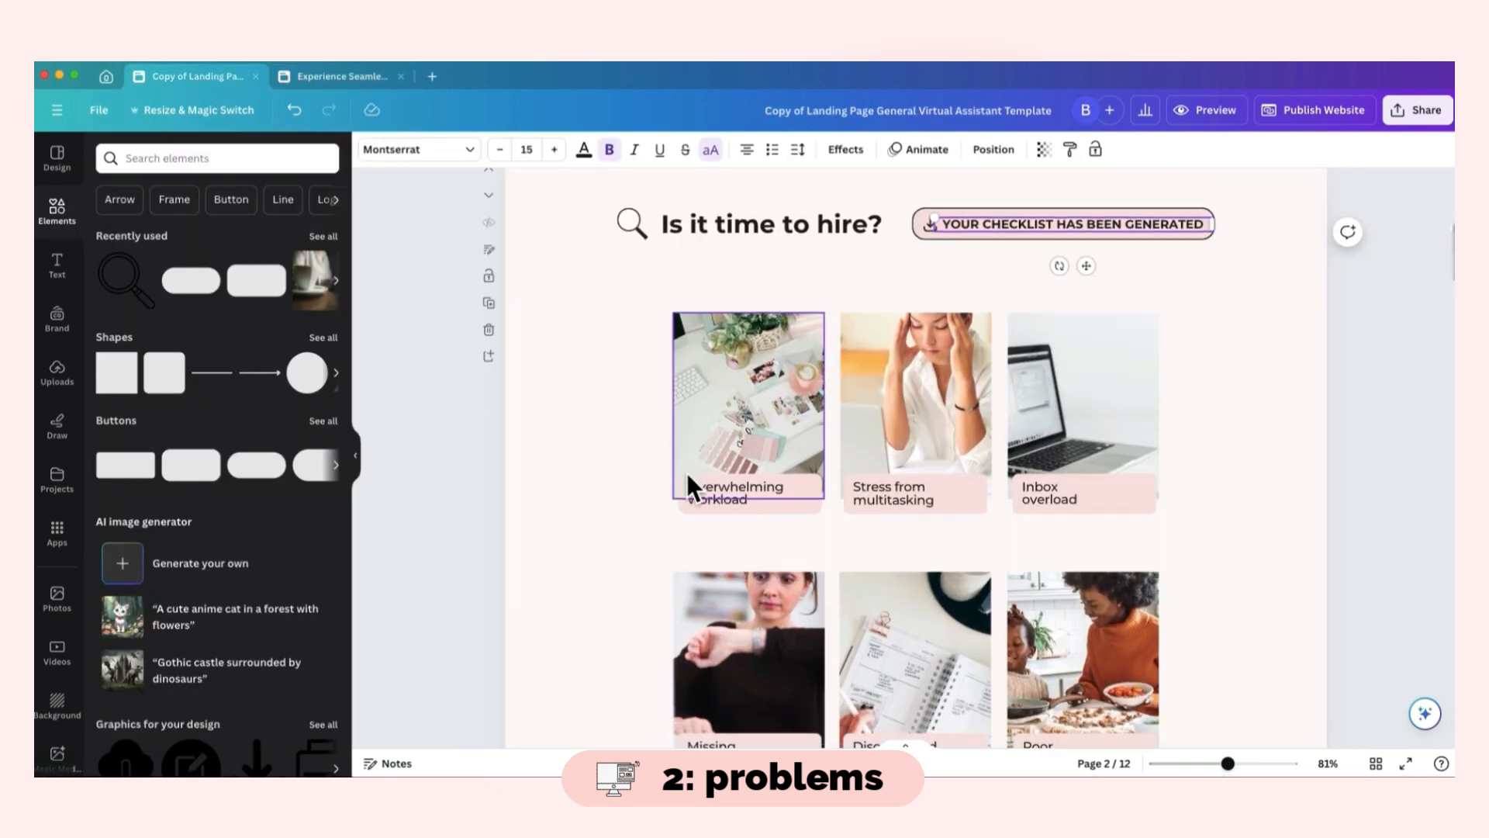
{"action": "left_click", "coordinate": [756, 409]}
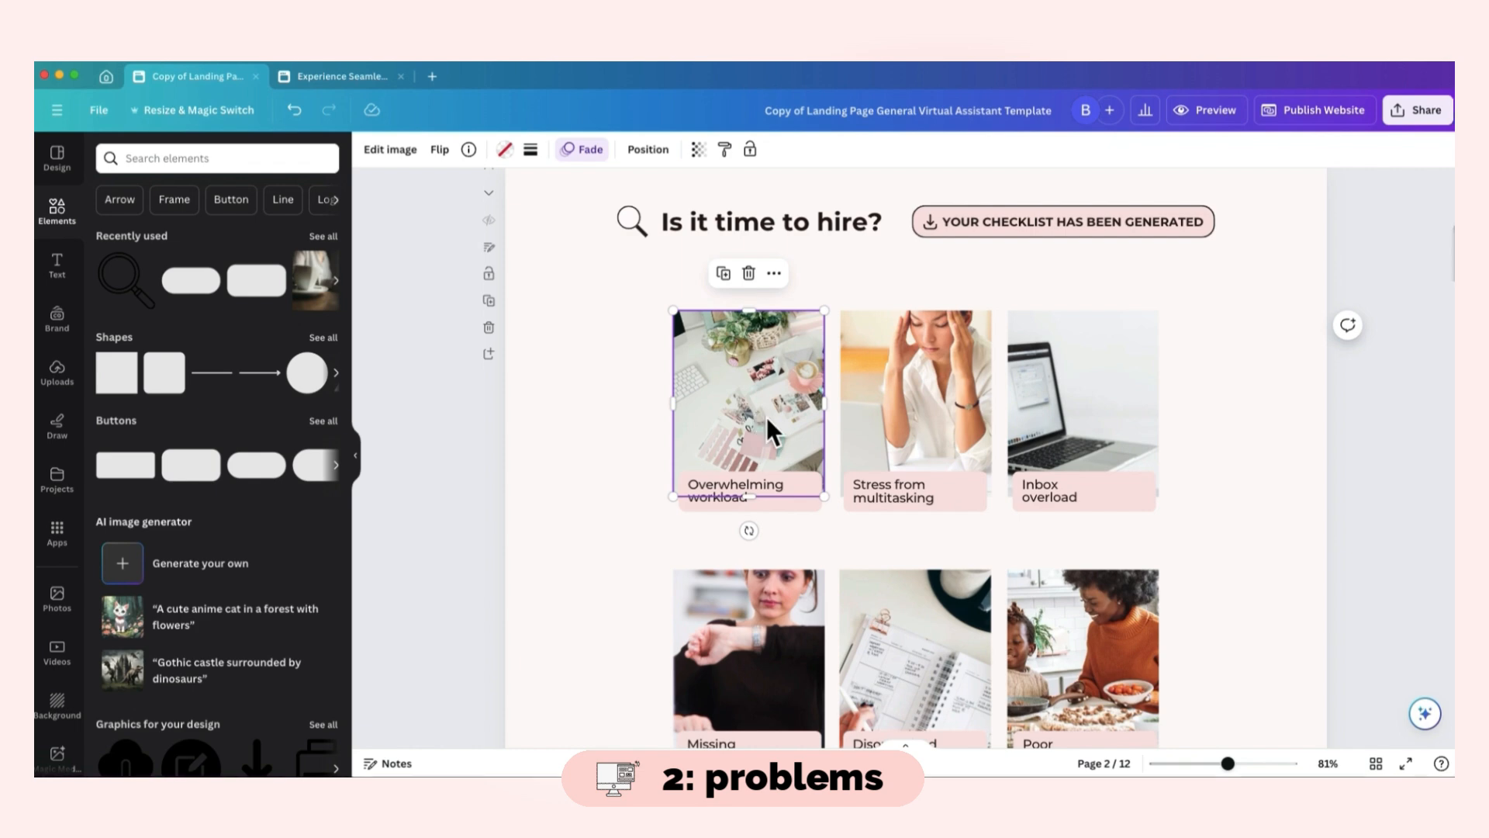
{"action": "key", "text": "Delete"}
{"action": "left_click", "coordinate": [1235, 442]}
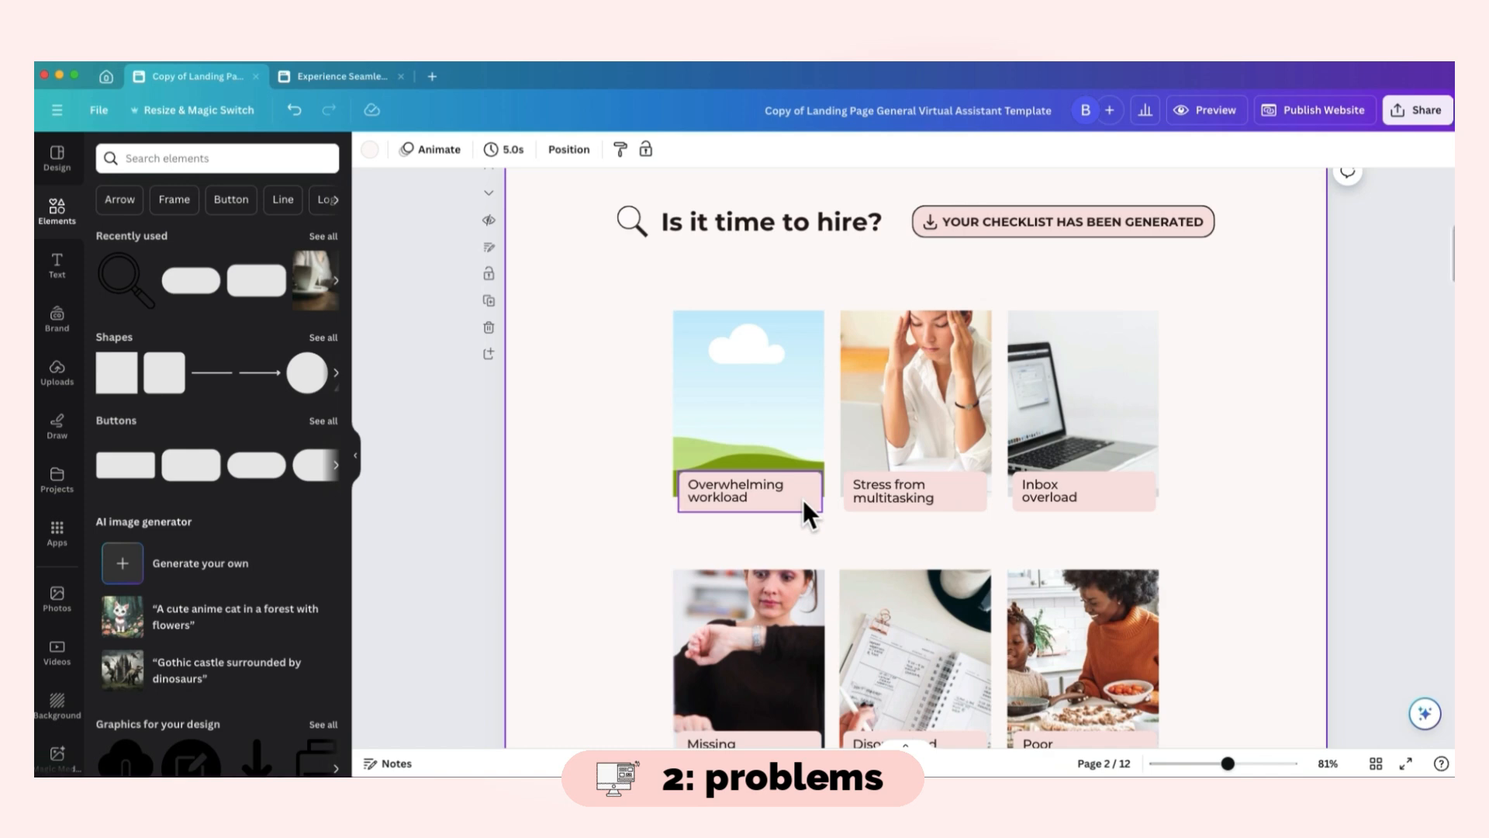
- In the website design, add a square photo frame, crop it to a portrait rectangle and align it with the magnifying glass below the heading
{"action": "left_click", "coordinate": [314, 76]}
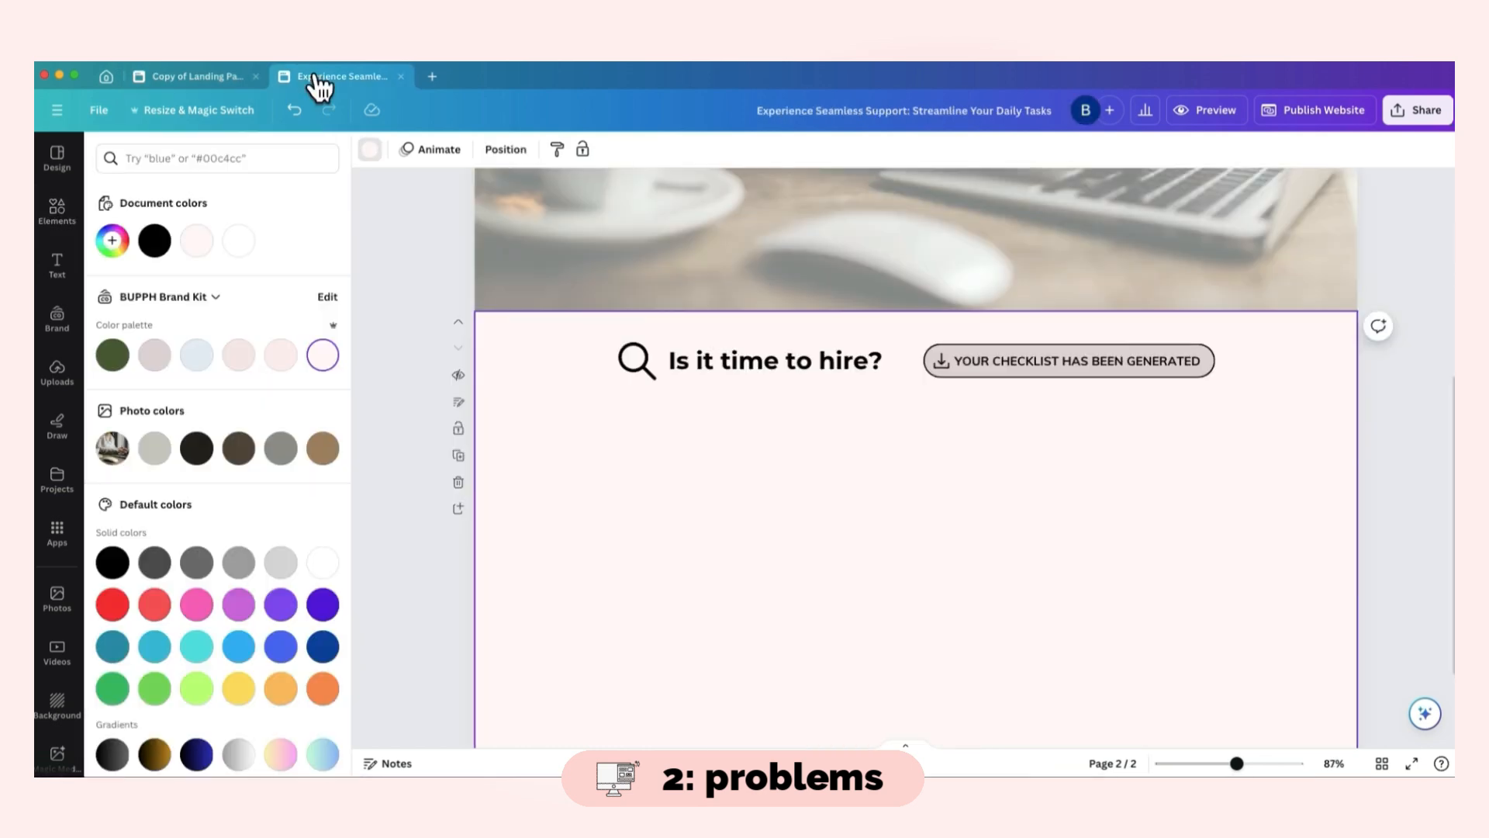
{"action": "left_click", "coordinate": [57, 206]}
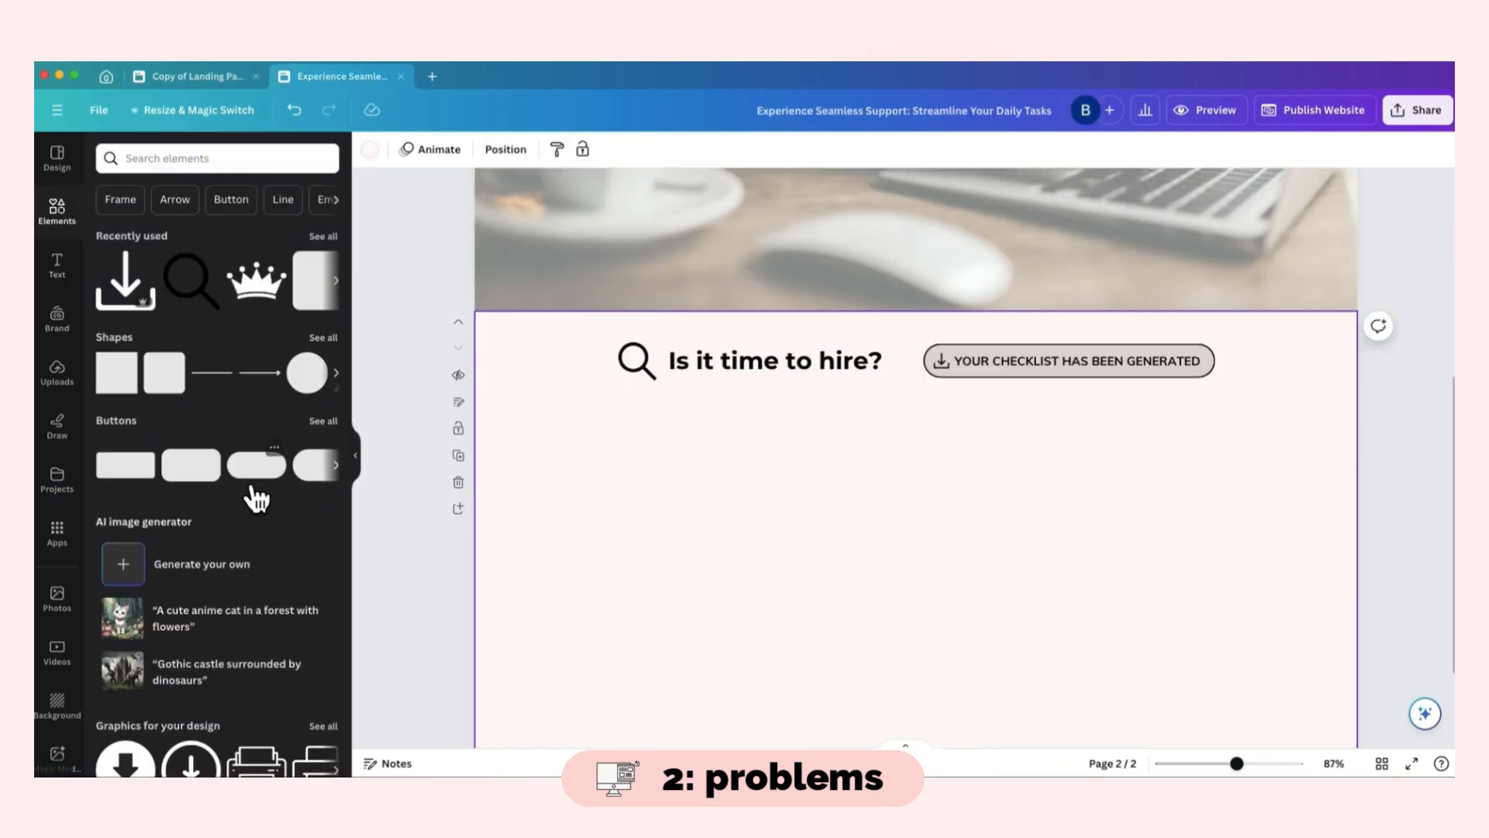
{"action": "scroll", "coordinate": [256, 481], "scroll_direction": "down", "scroll_amount": 8}
{"action": "scroll", "coordinate": [240, 466], "scroll_direction": "down", "scroll_amount": 5}
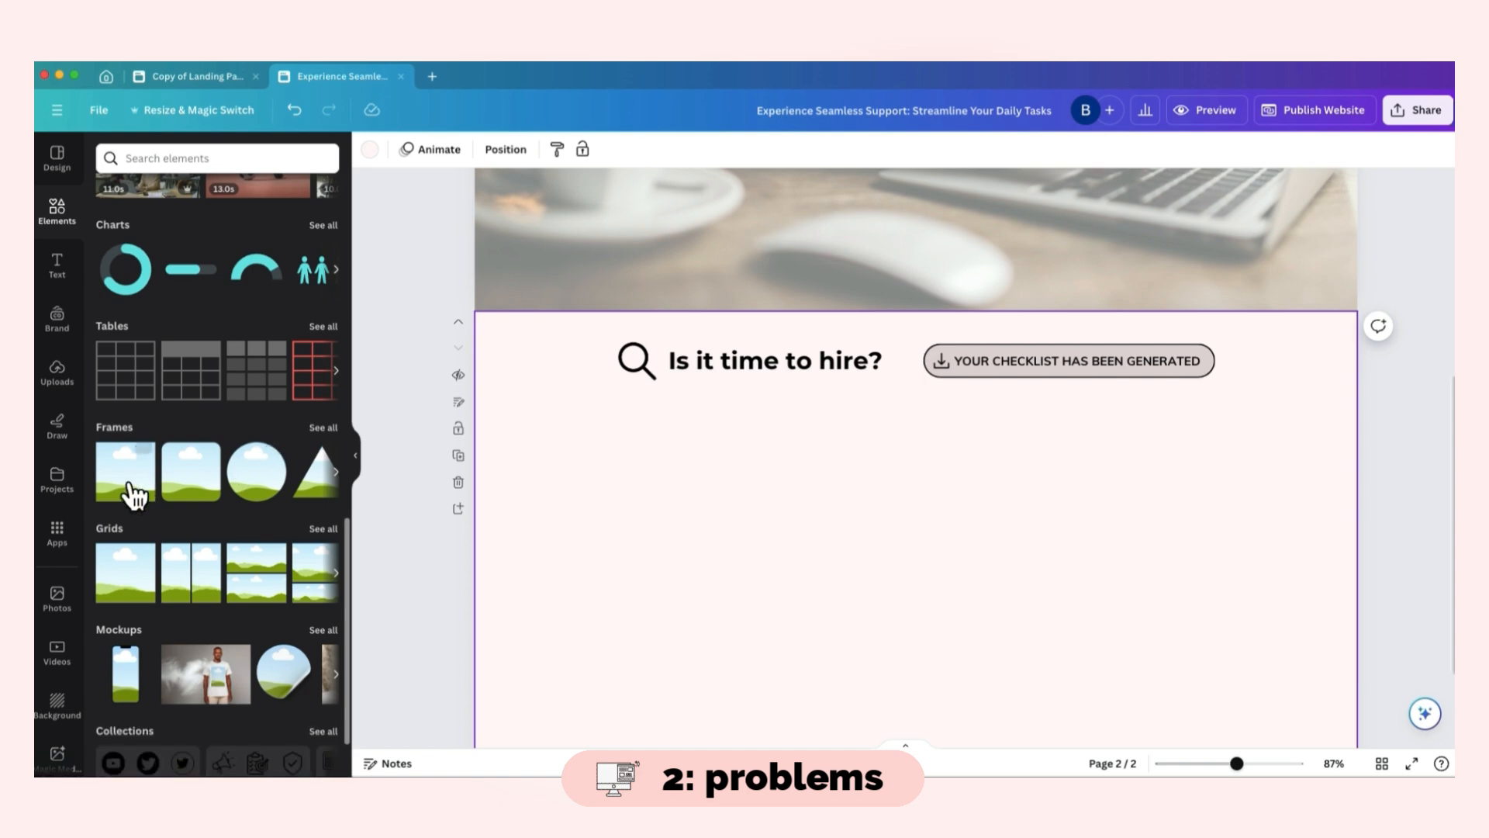
{"action": "left_click", "coordinate": [143, 485]}
{"action": "left_click_drag", "start_coordinate": [1037, 555], "coordinate": [974, 556]}
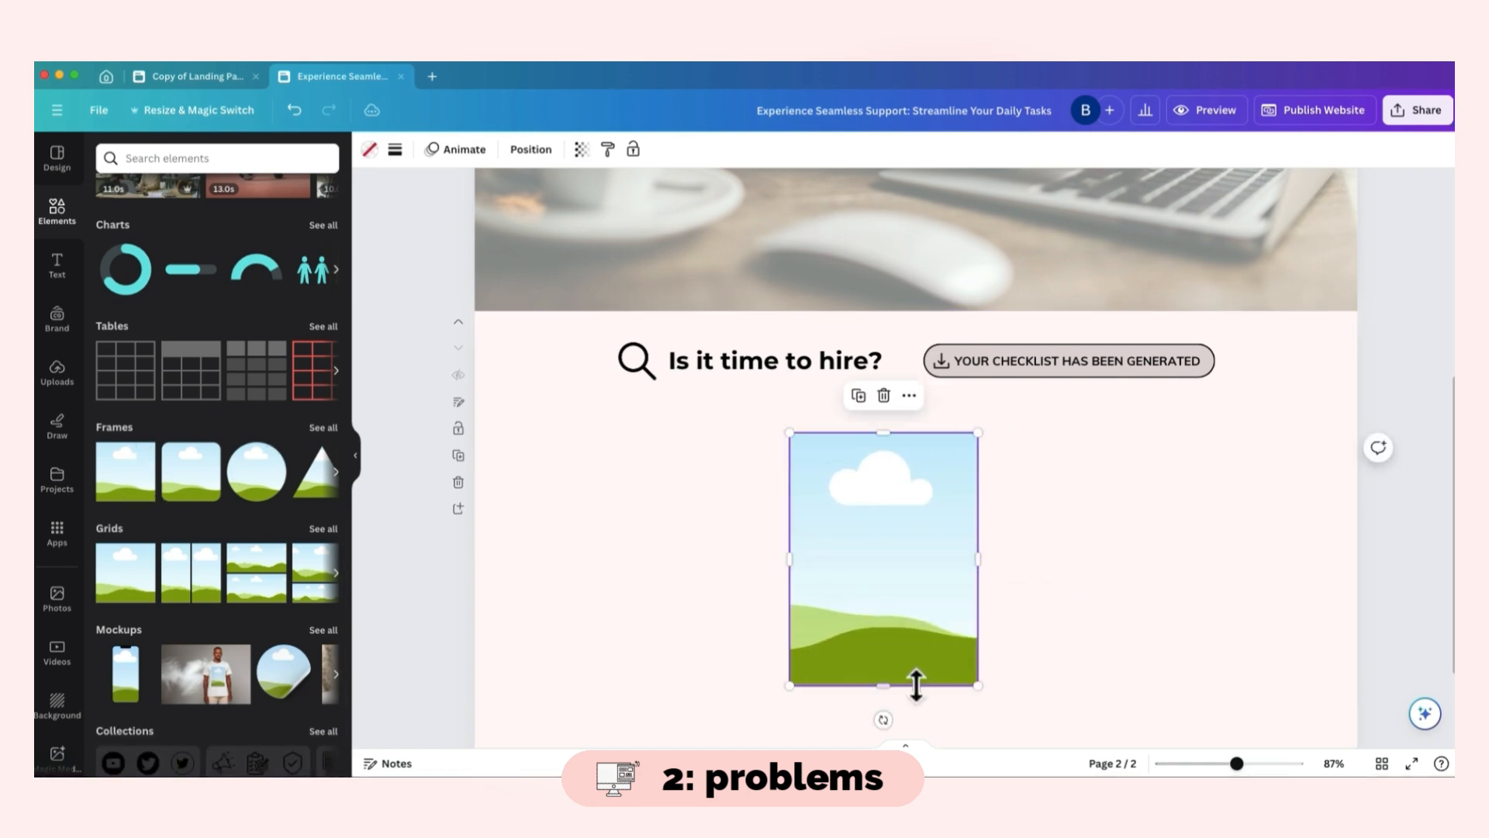
{"action": "left_click_drag", "start_coordinate": [904, 685], "coordinate": [900, 654]}
{"action": "left_click_drag", "start_coordinate": [914, 536], "coordinate": [741, 532]}
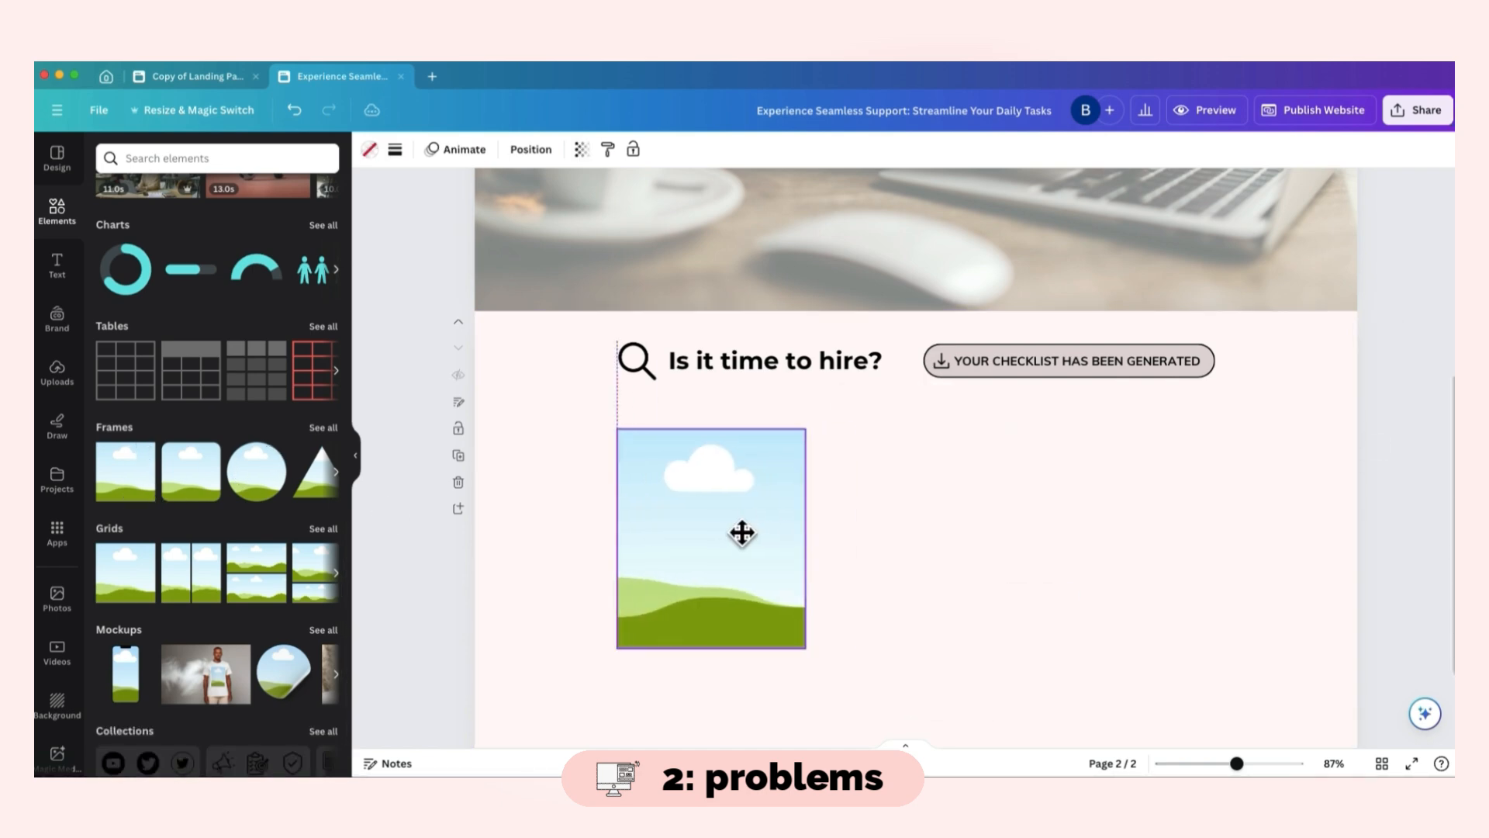
- Add a rounded square shape beside the frame, halve its height and set its corner rounding to 25
{"action": "scroll", "coordinate": [923, 537], "scroll_direction": "down", "scroll_amount": 3}
{"action": "scroll", "coordinate": [223, 329], "scroll_direction": "up", "scroll_amount": 10}
{"action": "left_click", "coordinate": [157, 377]}
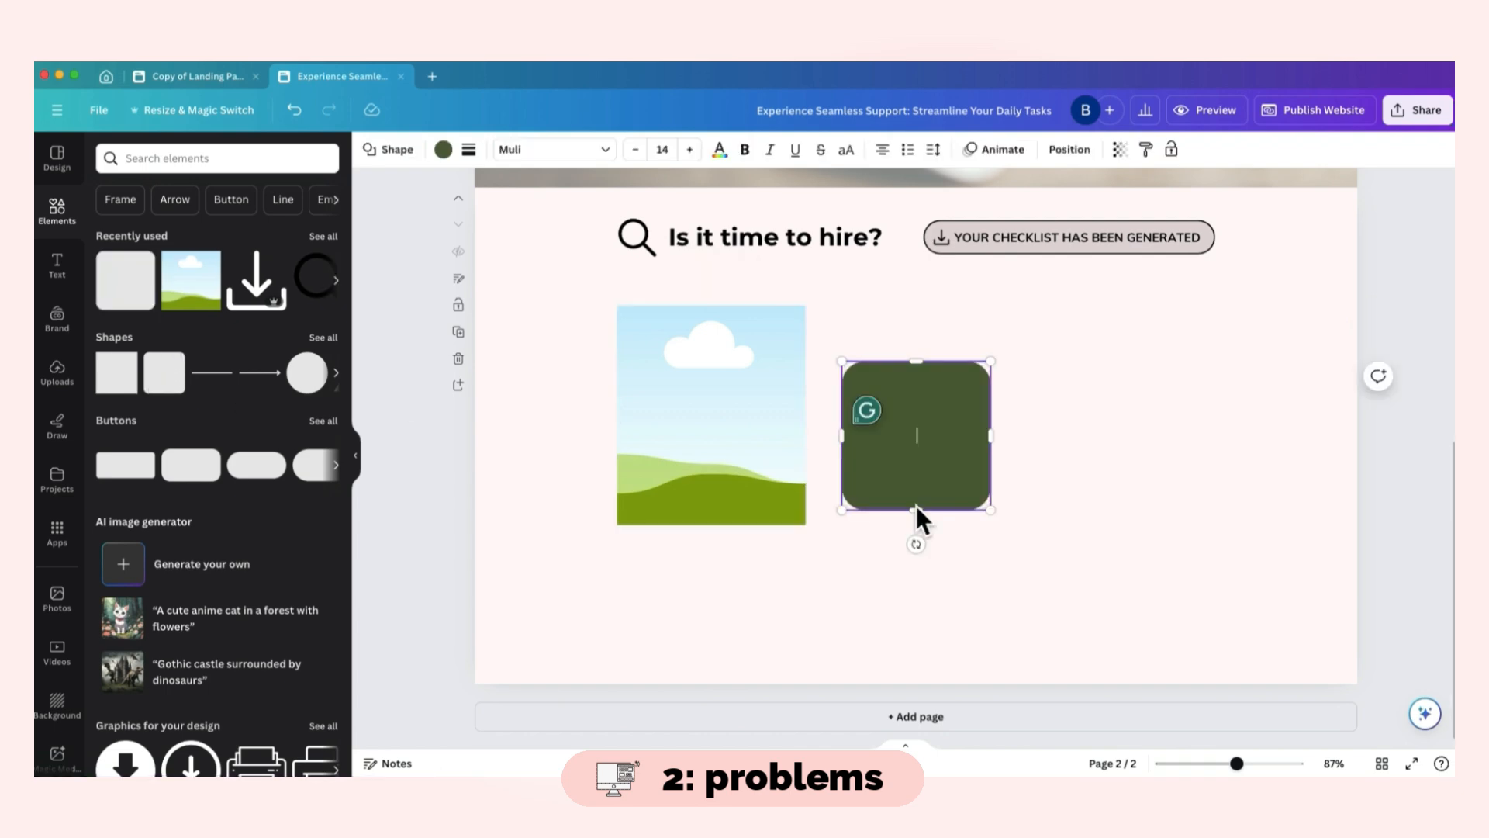
{"action": "left_click_drag", "start_coordinate": [916, 361], "coordinate": [916, 435]}
{"action": "left_click", "coordinate": [388, 150]}
{"action": "scroll", "coordinate": [232, 388], "scroll_direction": "down", "scroll_amount": 10}
{"action": "left_click", "coordinate": [468, 150]}
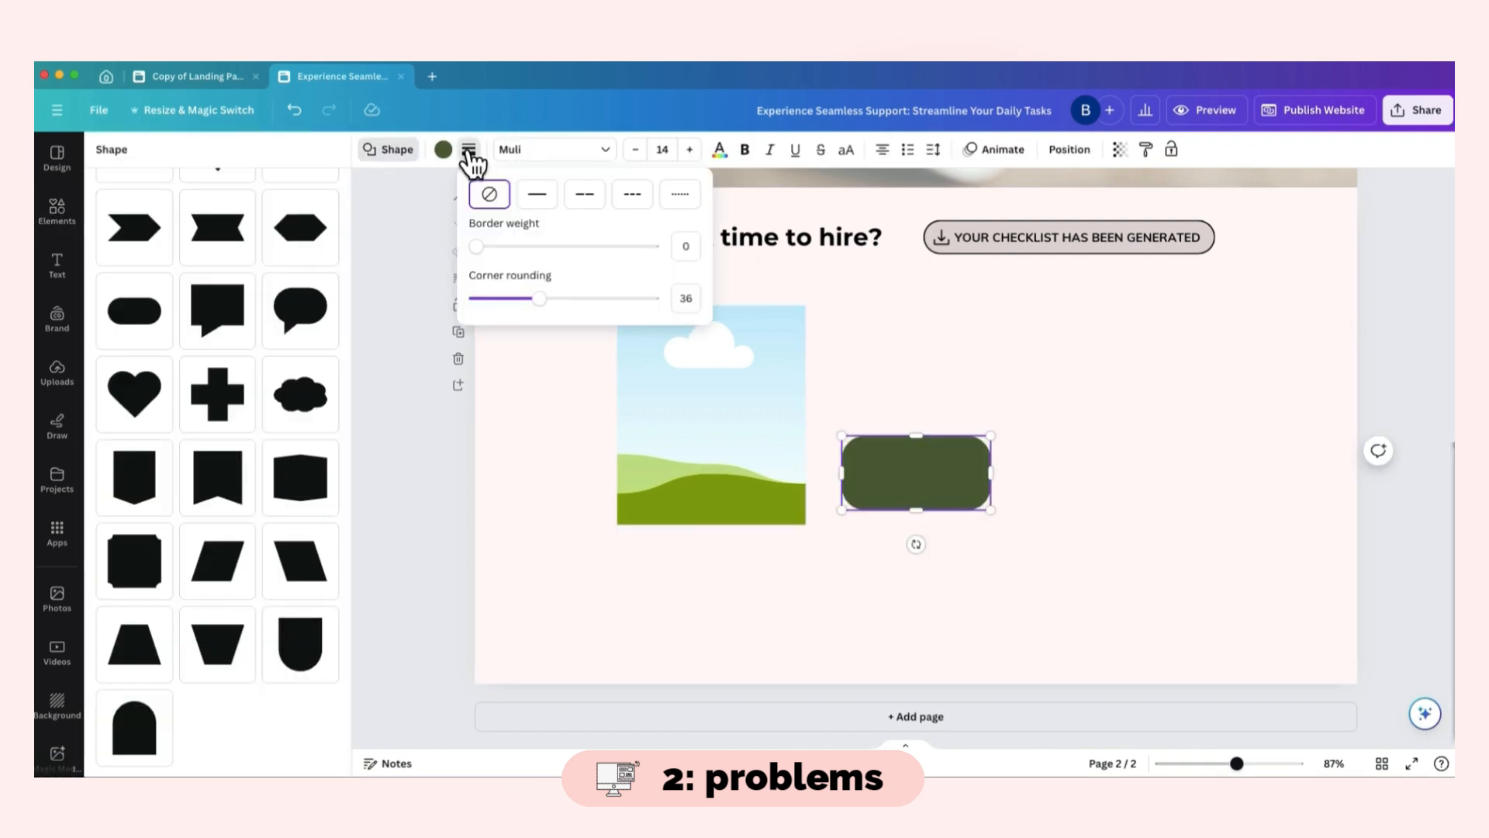
{"action": "left_click_drag", "start_coordinate": [541, 302], "coordinate": [519, 301]}
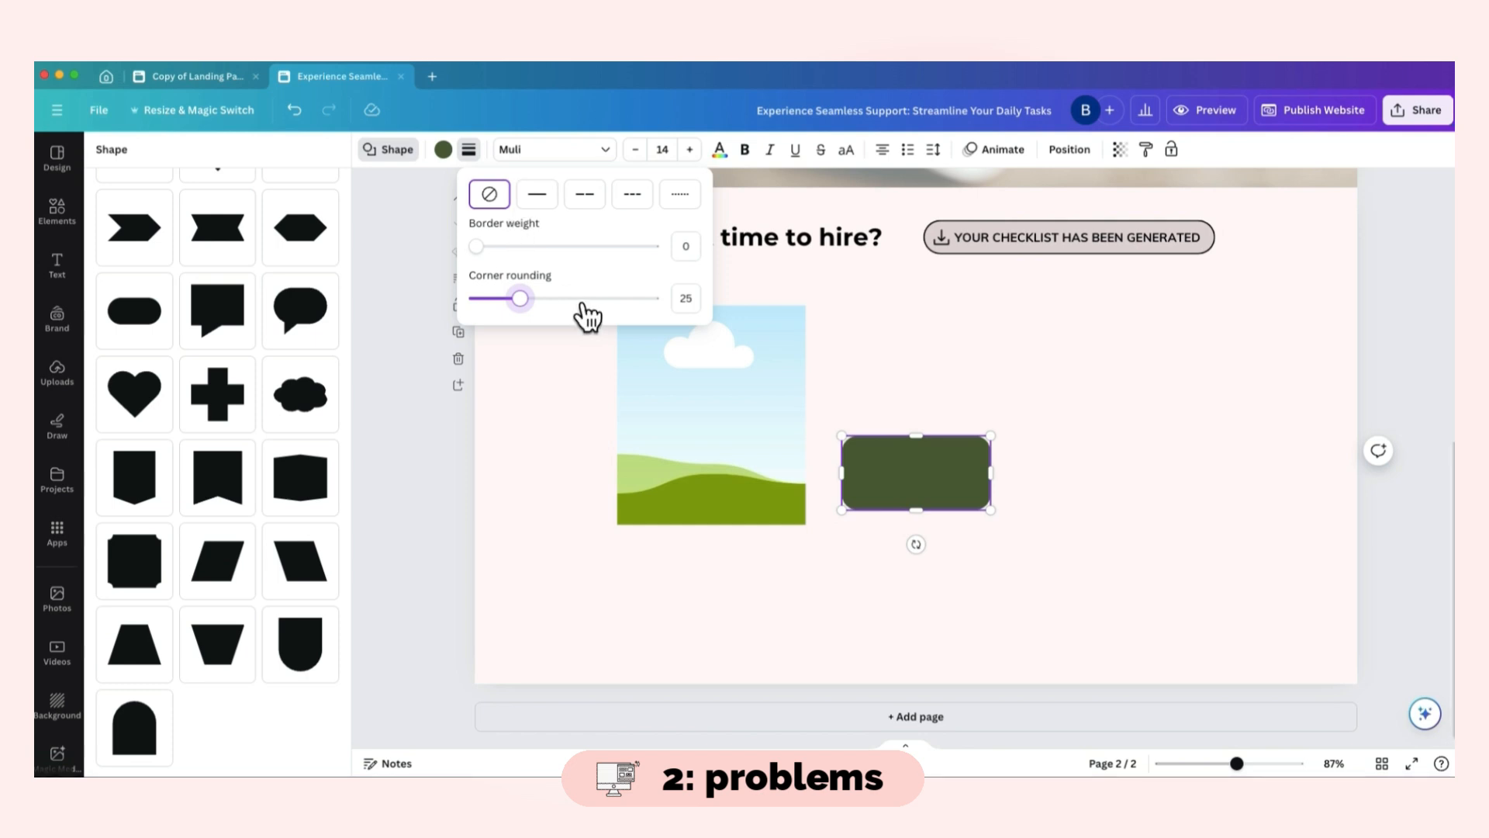
- Fill the rounded shape with the greyish pink document colour and place it over the photo frame's lower edge as a label
{"action": "left_click", "coordinate": [936, 450]}
{"action": "left_click", "coordinate": [442, 149]}
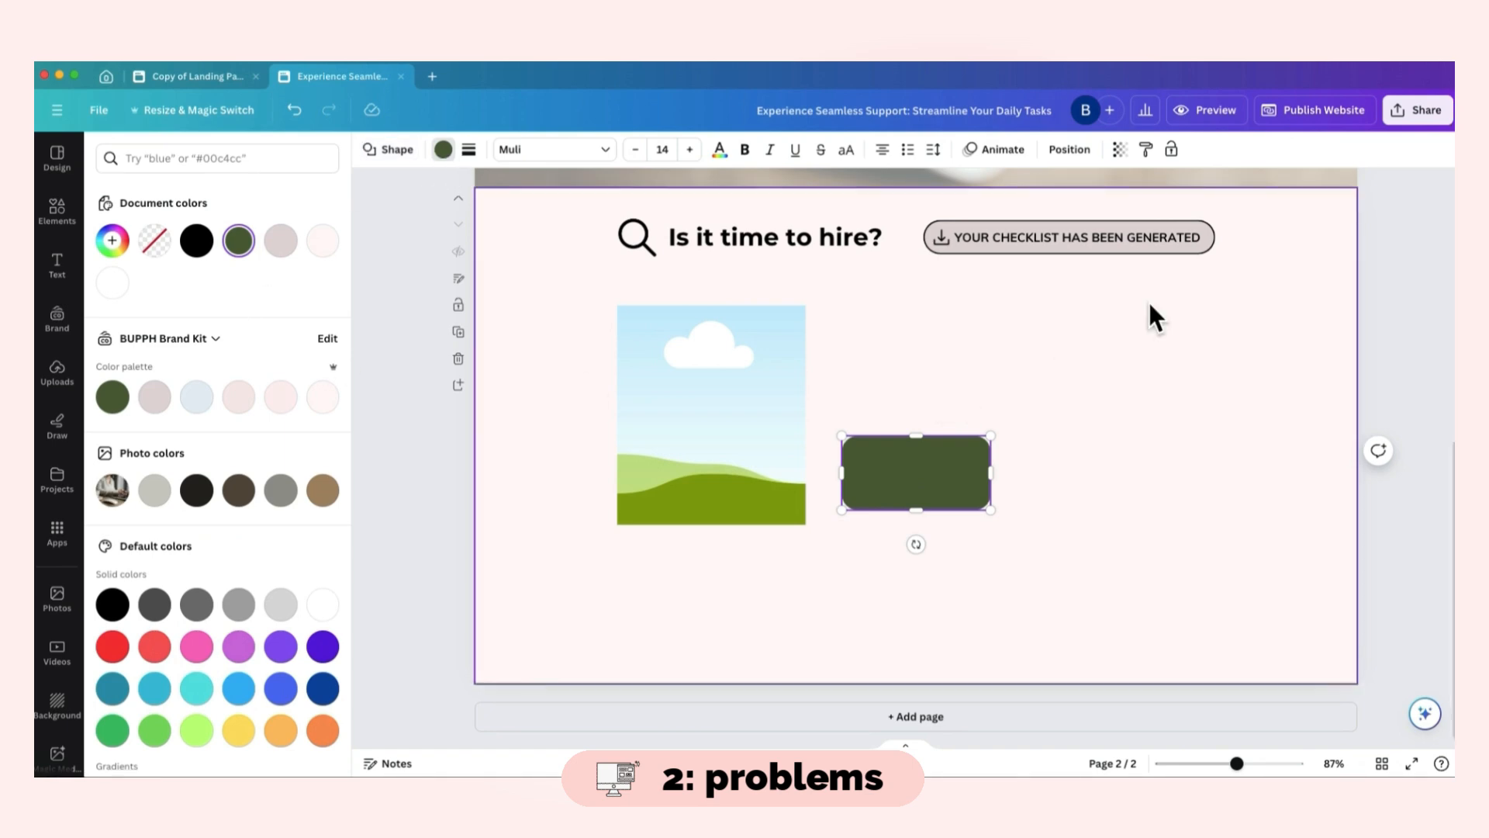
{"action": "left_click", "coordinate": [281, 242]}
{"action": "left_click_drag", "start_coordinate": [905, 482], "coordinate": [724, 525]}
- Copy the first card's text from the template into the label as "Overwhelming workload" and set its font size to 17
{"action": "left_click", "coordinate": [231, 77]}
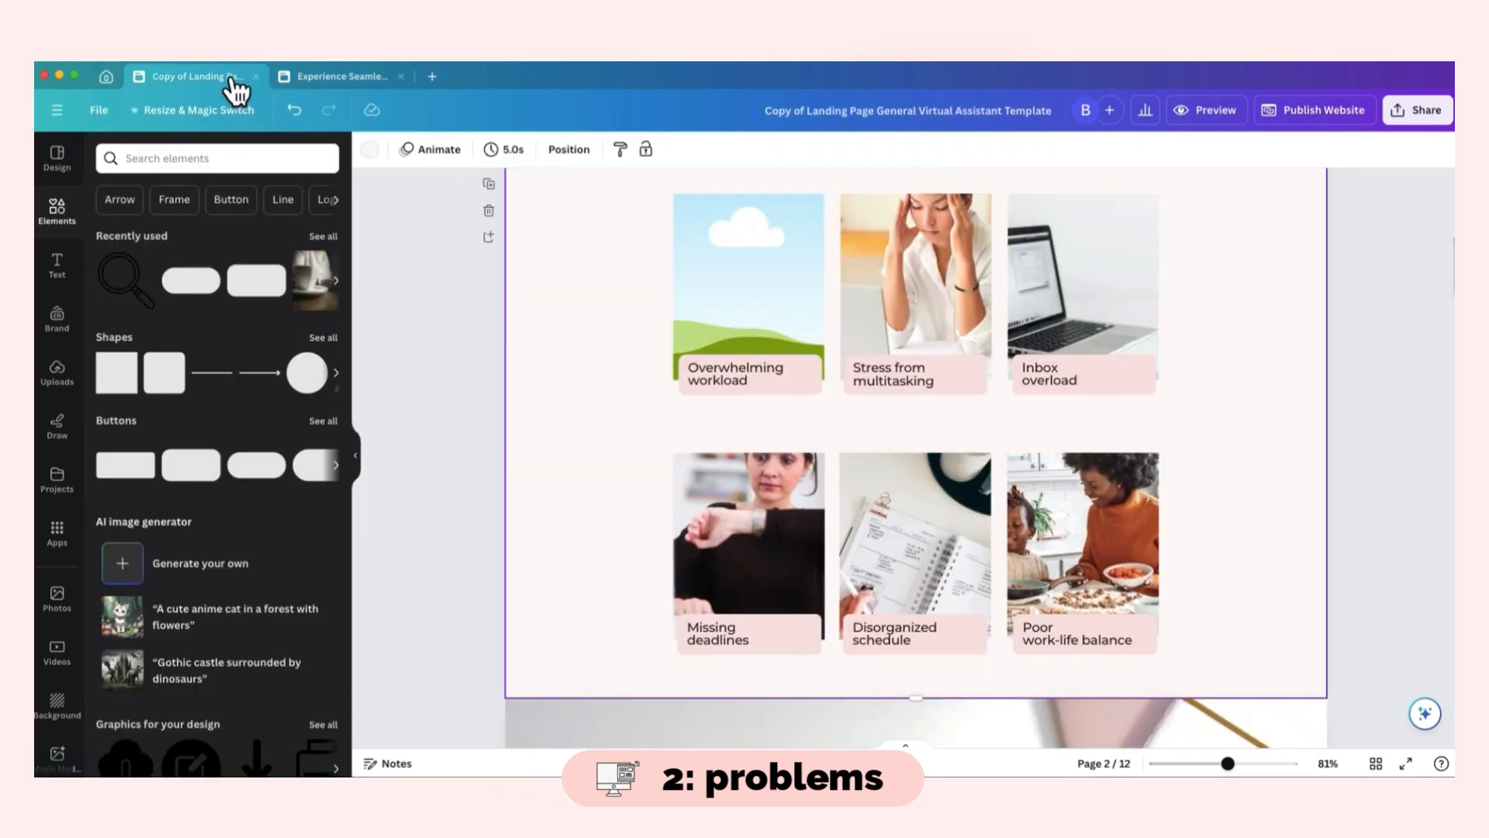
{"action": "left_click", "coordinate": [733, 374]}
{"action": "left_click", "coordinate": [332, 77]}
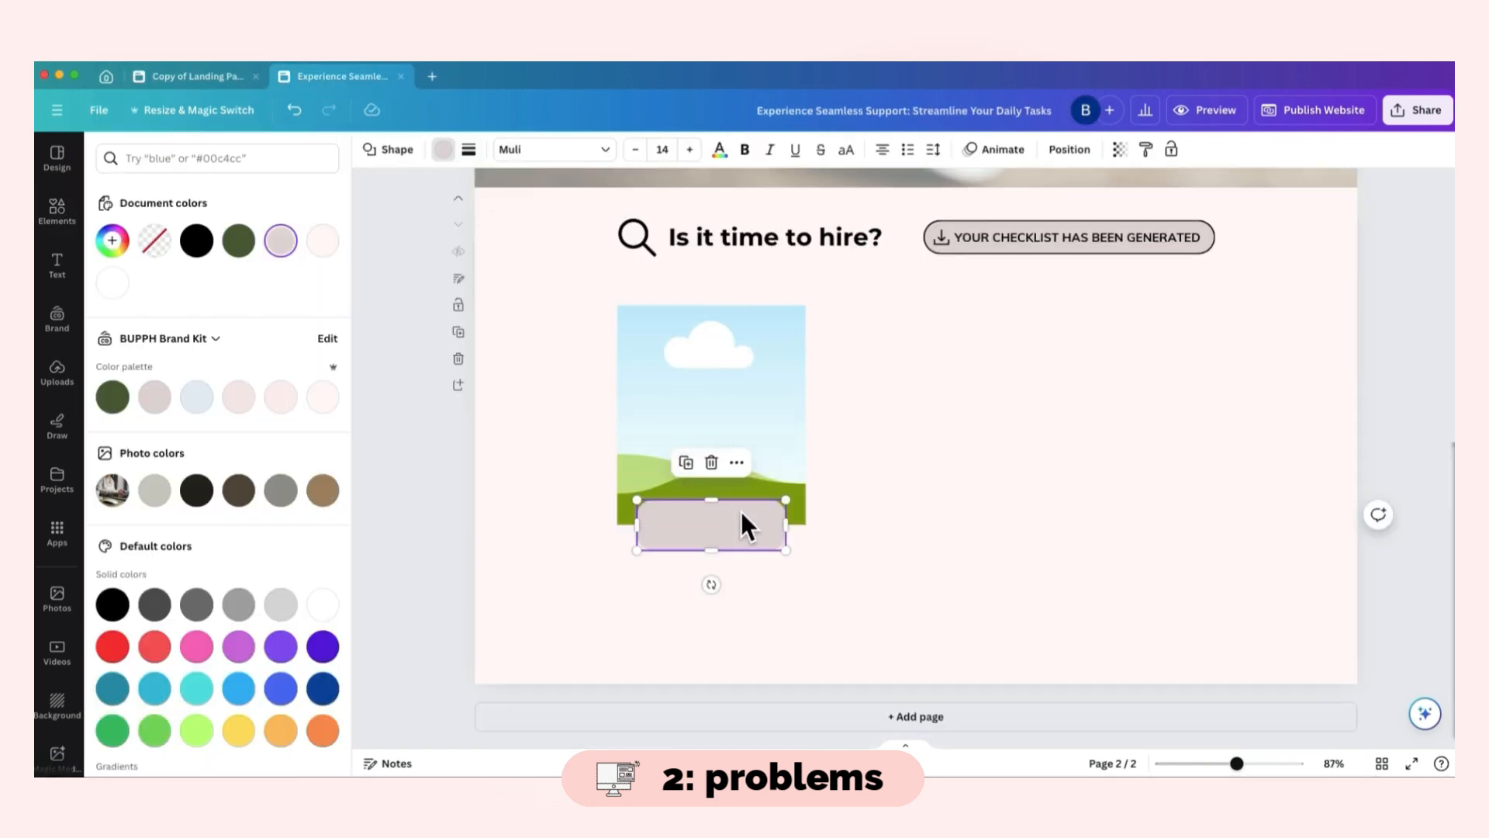
{"action": "type", "text": "Overwhelming workload"}
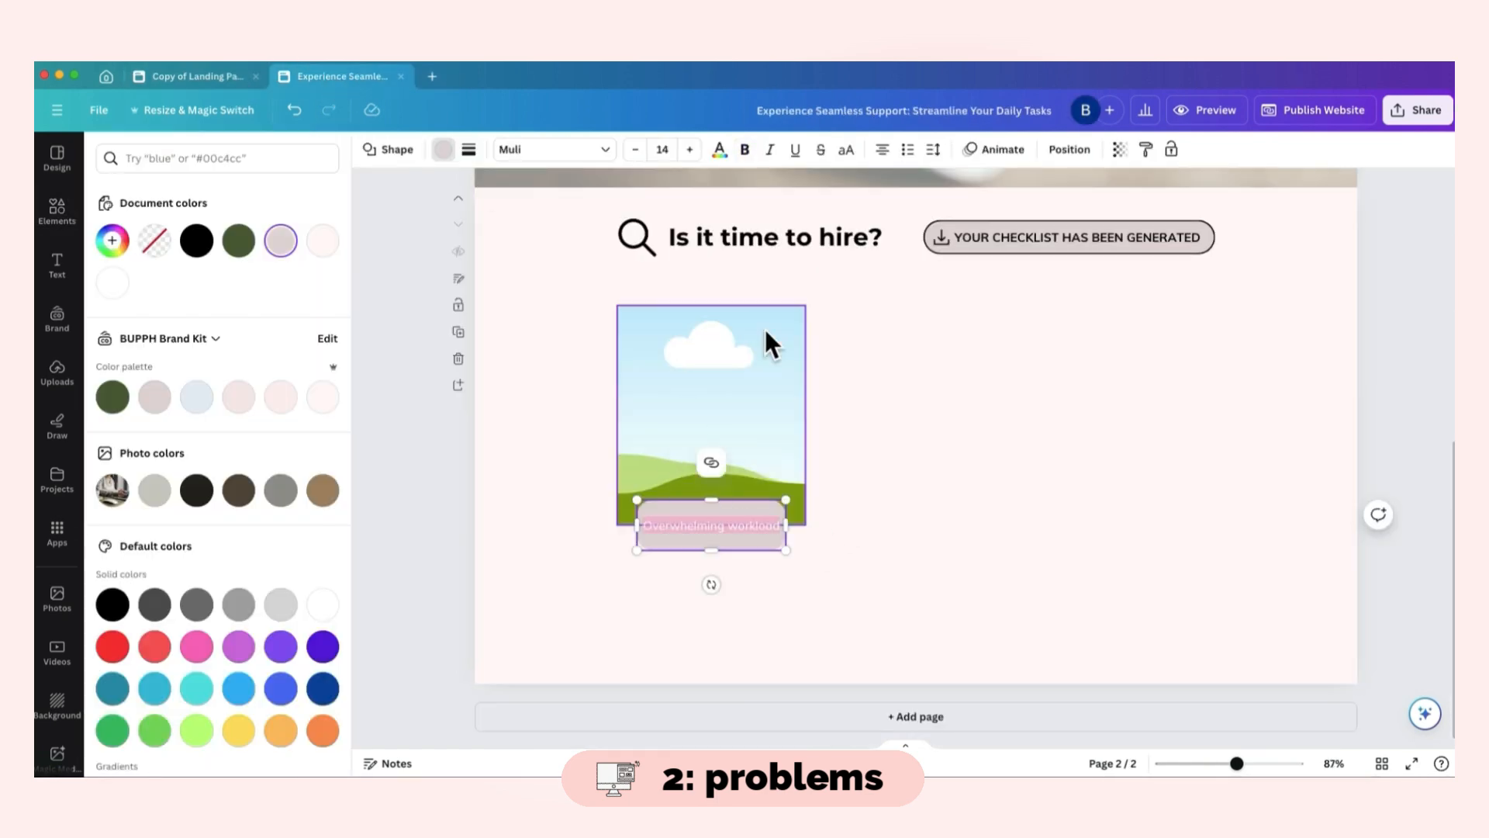
{"action": "left_click", "coordinate": [688, 150]}
{"action": "left_click", "coordinate": [688, 149]}
{"action": "left_click", "coordinate": [688, 150]}
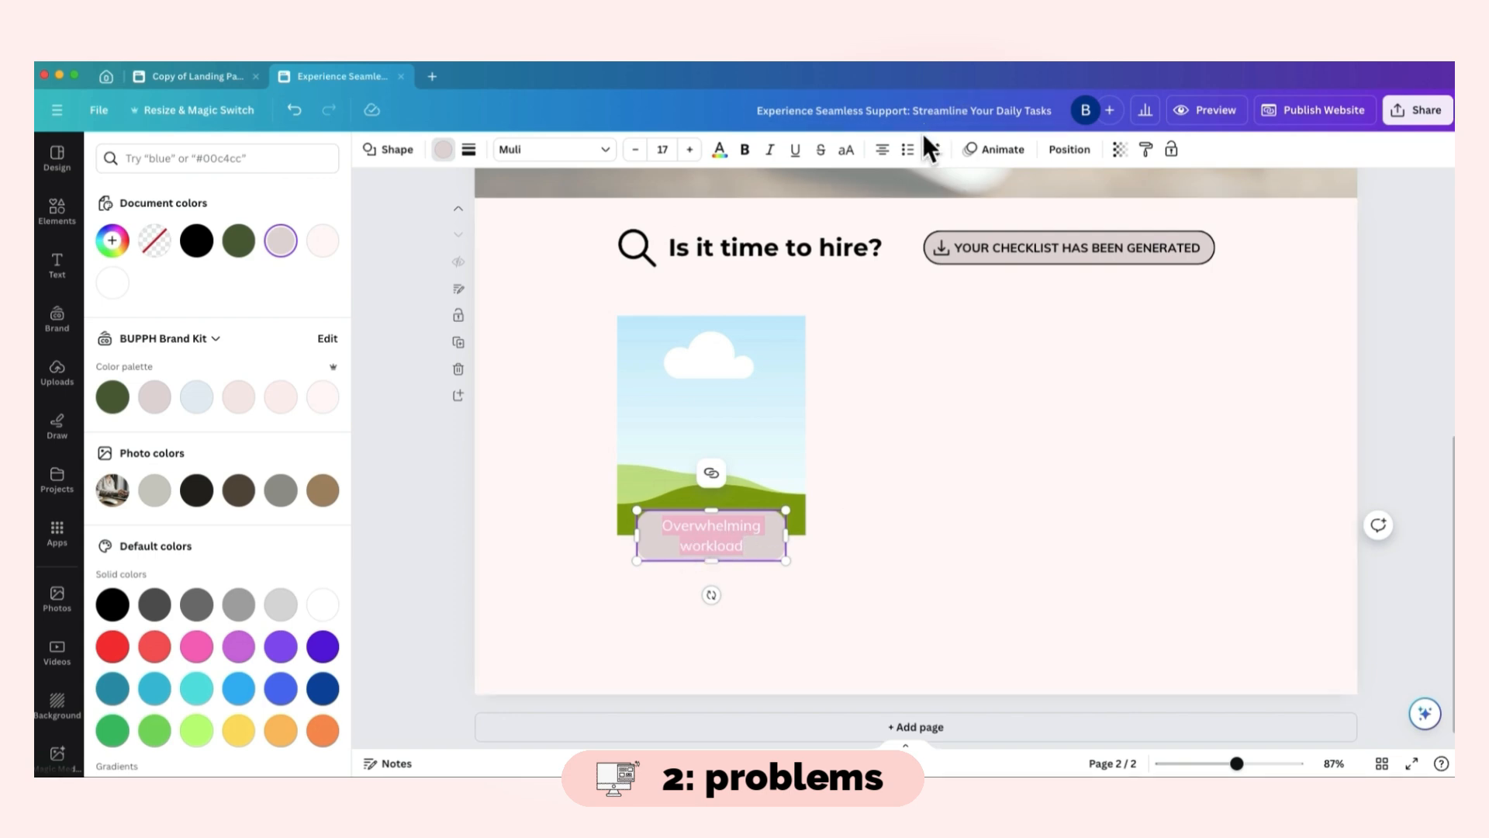
- Keep the "Overwhelming workload" label text centred, and make it bold and black
{"action": "left_click", "coordinate": [882, 155]}
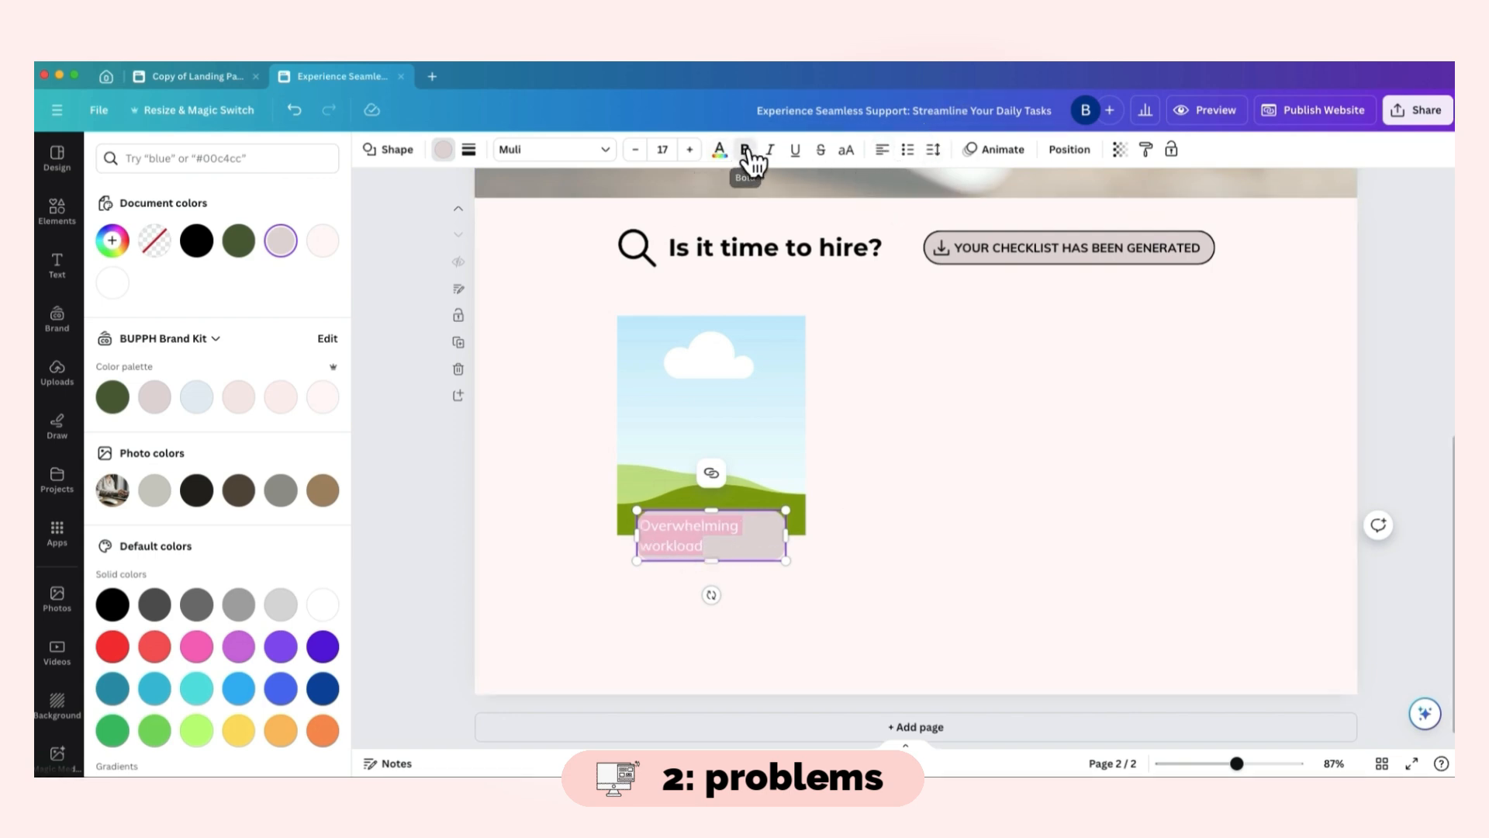
{"action": "left_click", "coordinate": [881, 149]}
{"action": "left_click", "coordinate": [882, 149]}
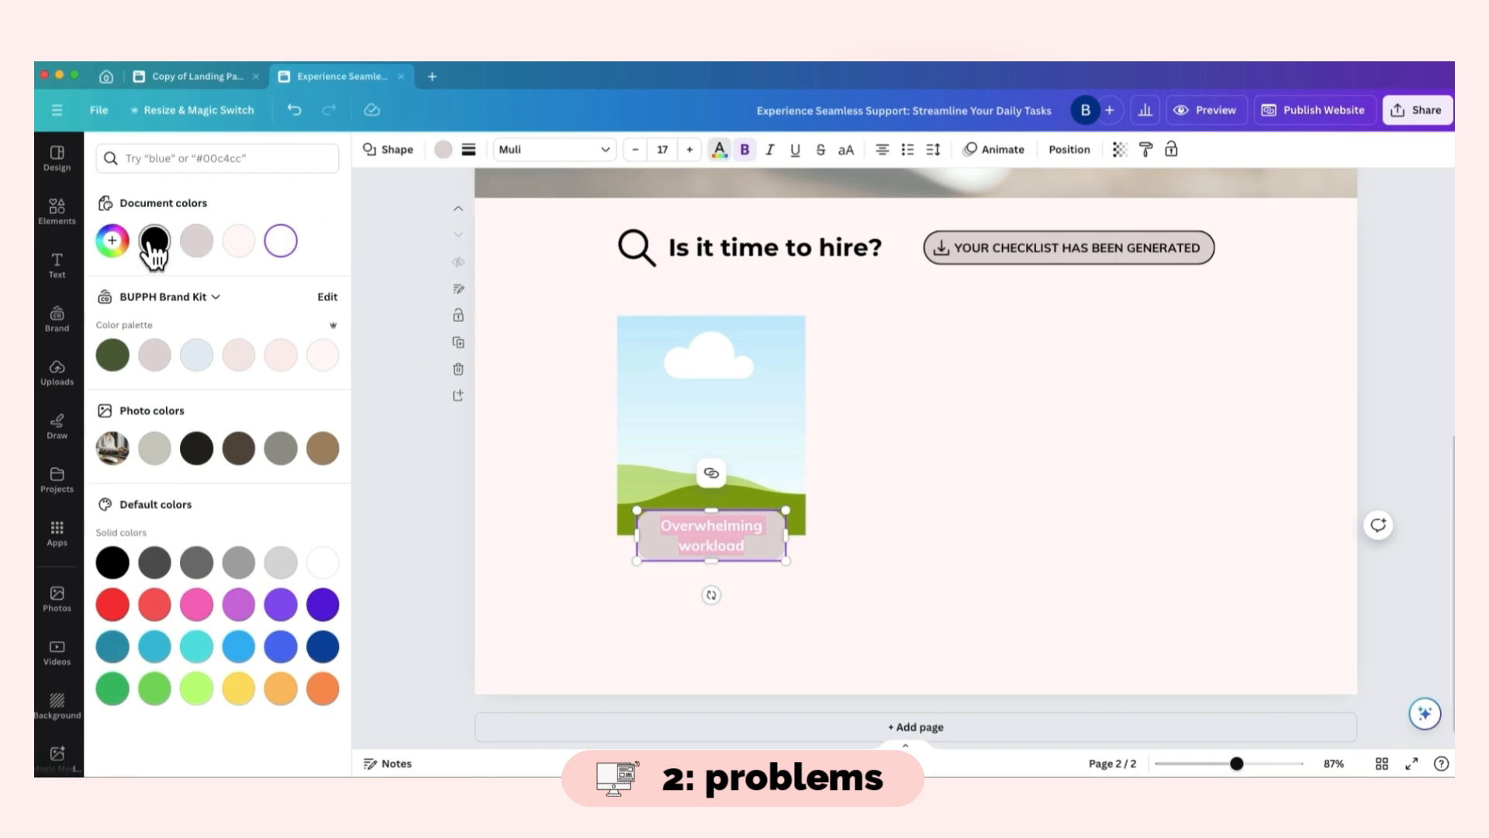
{"action": "left_click", "coordinate": [154, 242]}
- Reduce the label shape's corner rounding to about 16
{"action": "left_click", "coordinate": [388, 149]}
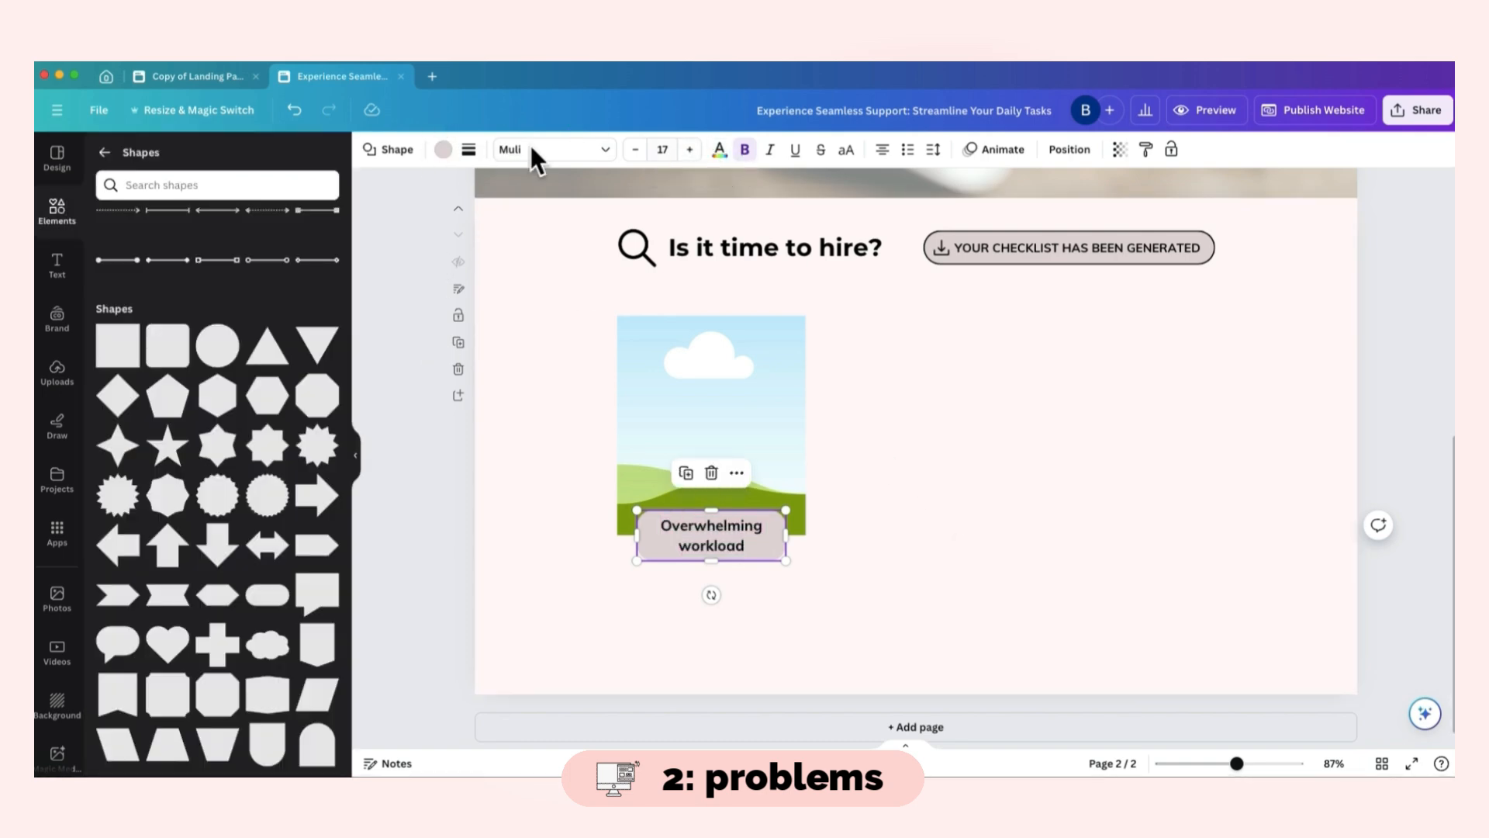
{"action": "left_click", "coordinate": [469, 150]}
{"action": "left_click_drag", "start_coordinate": [519, 299], "coordinate": [508, 301]}
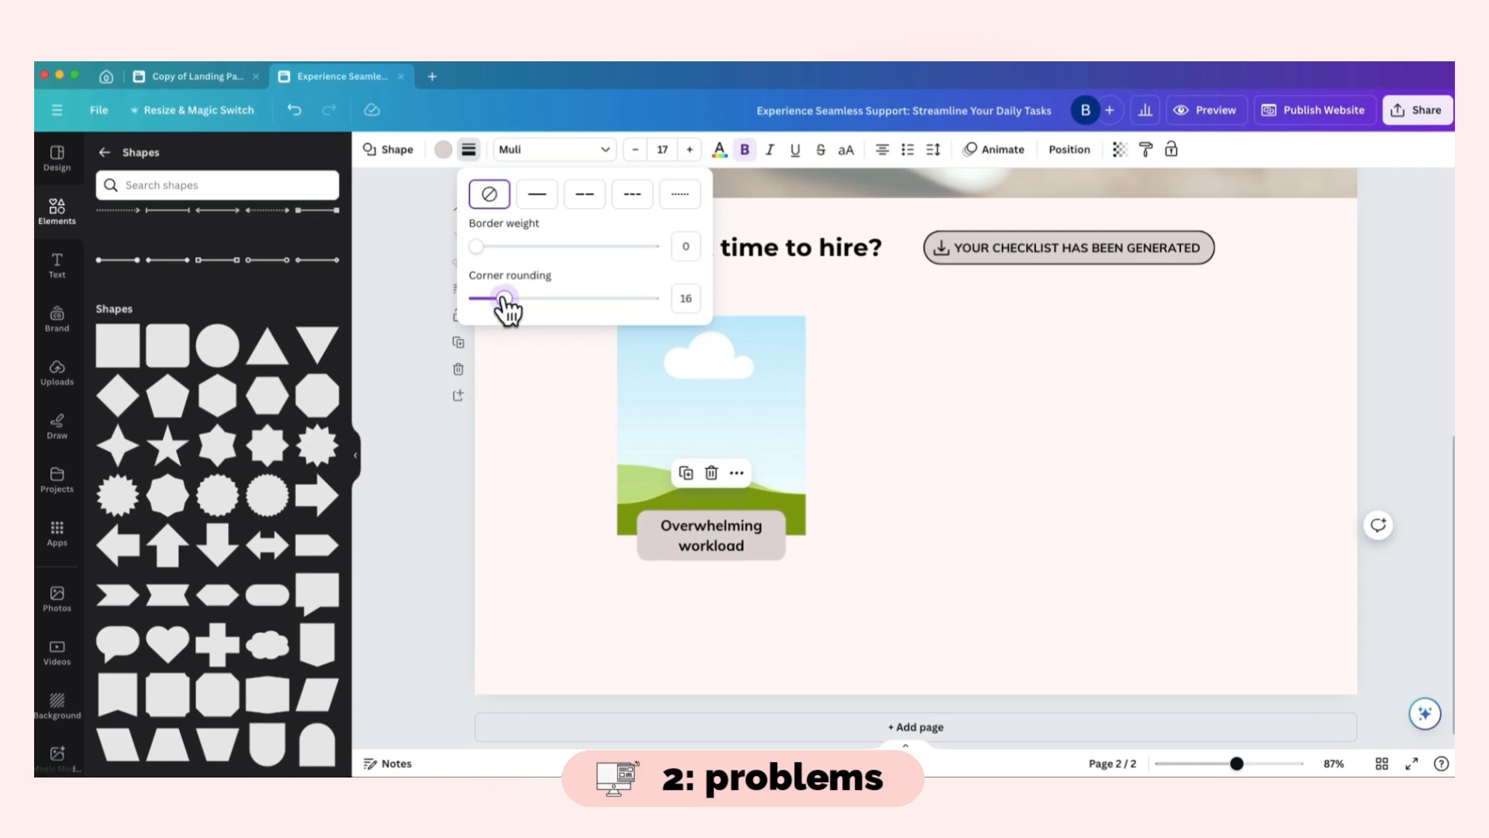
{"action": "left_click_drag", "start_coordinate": [503, 303], "coordinate": [502, 302]}
{"action": "left_click", "coordinate": [1041, 437]}
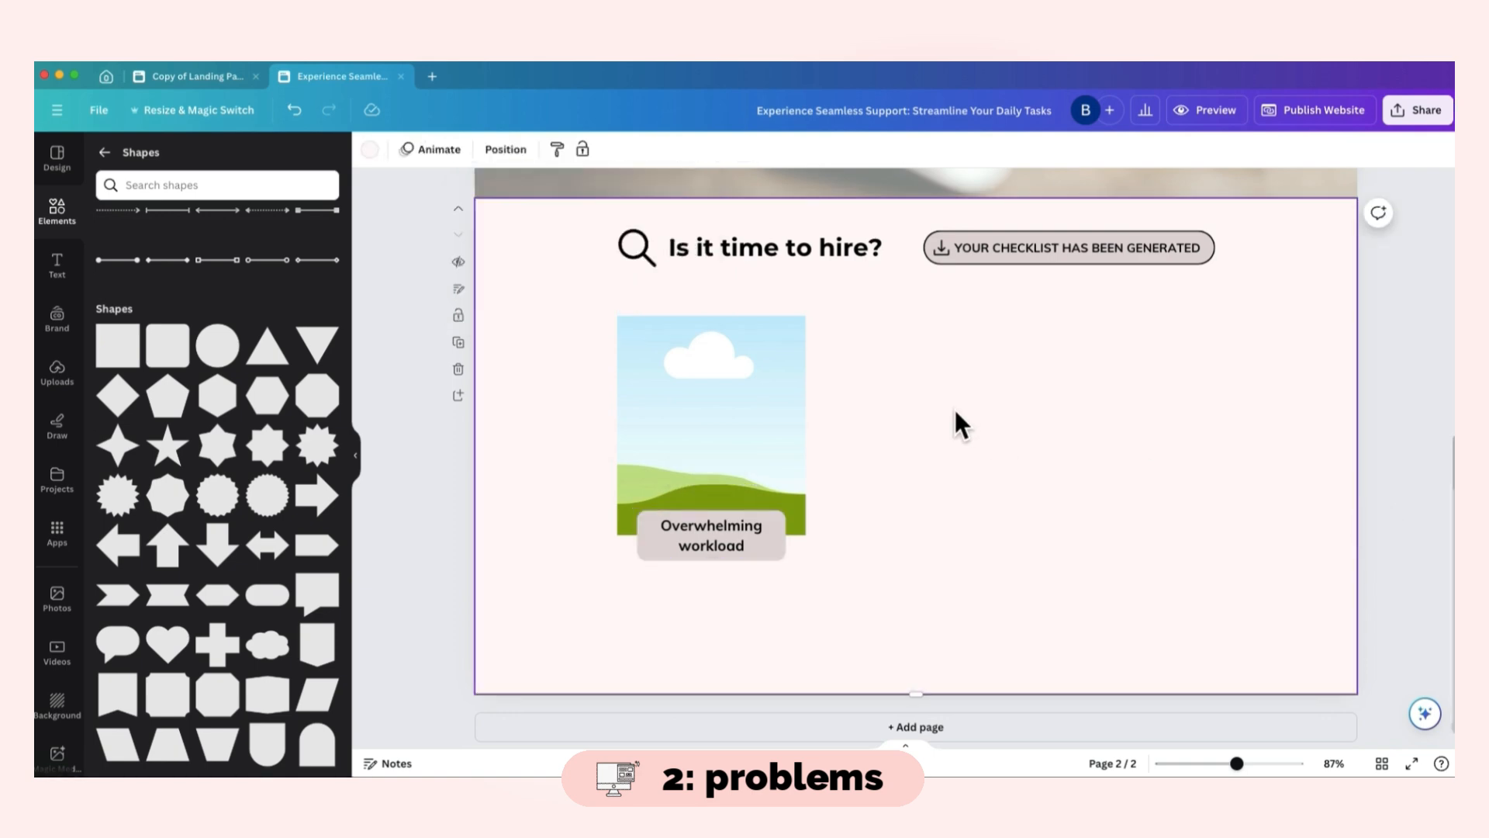
- Search the photos for "stress" and fill the frame with the woman covering her face behind a laptop
{"action": "left_click", "coordinate": [184, 183]}
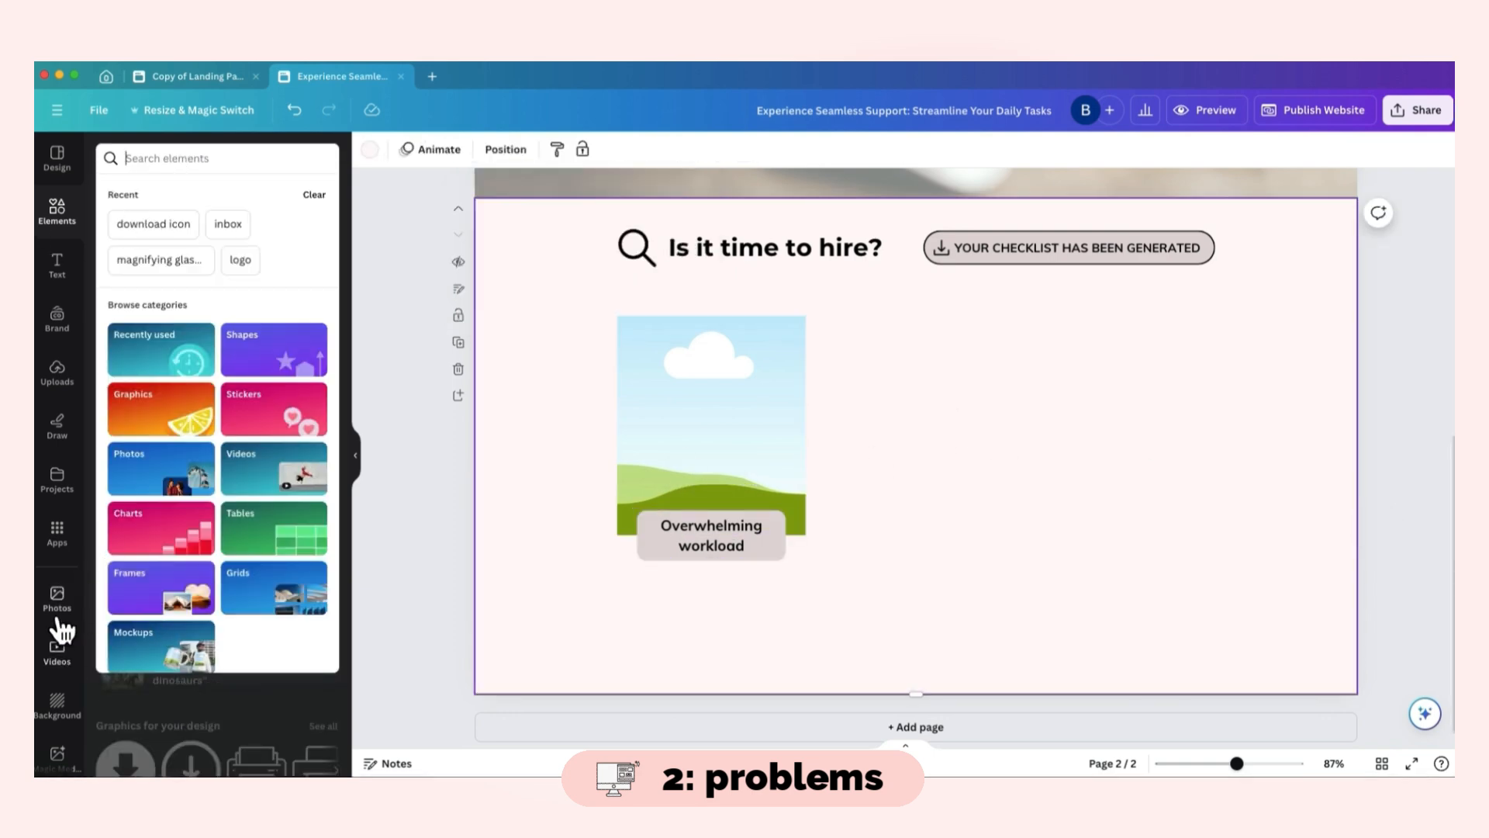
{"action": "left_click", "coordinate": [55, 600]}
{"action": "left_click", "coordinate": [177, 147]}
{"action": "type", "text": "stress"}
{"action": "key", "text": "Return"}
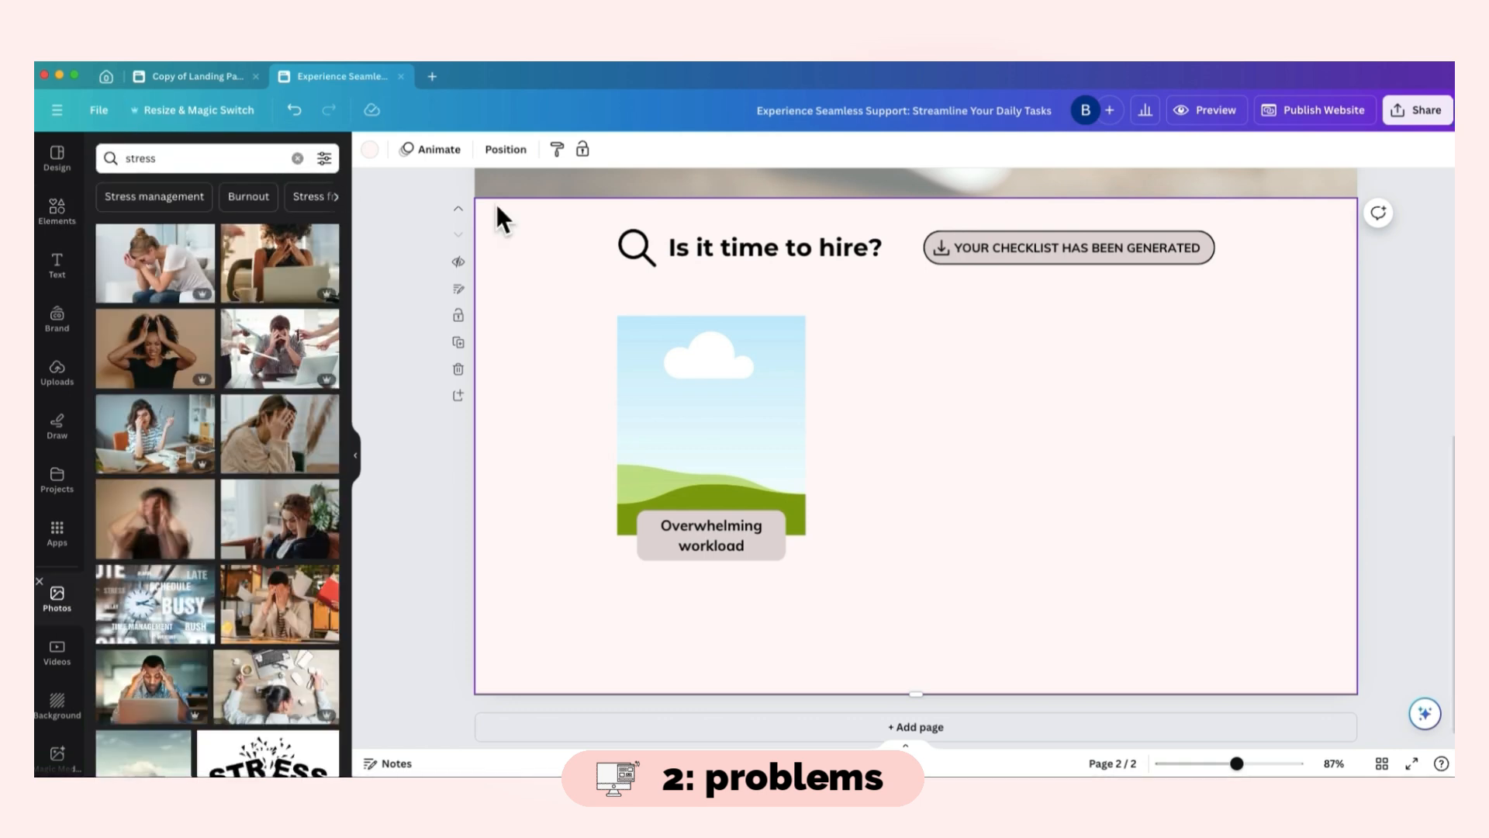
{"action": "left_click_drag", "start_coordinate": [276, 262], "coordinate": [643, 359]}
- Select the photo frame together with its label, shrink them slightly and group them as one card
{"action": "left_click_drag", "start_coordinate": [850, 584], "coordinate": [685, 430]}
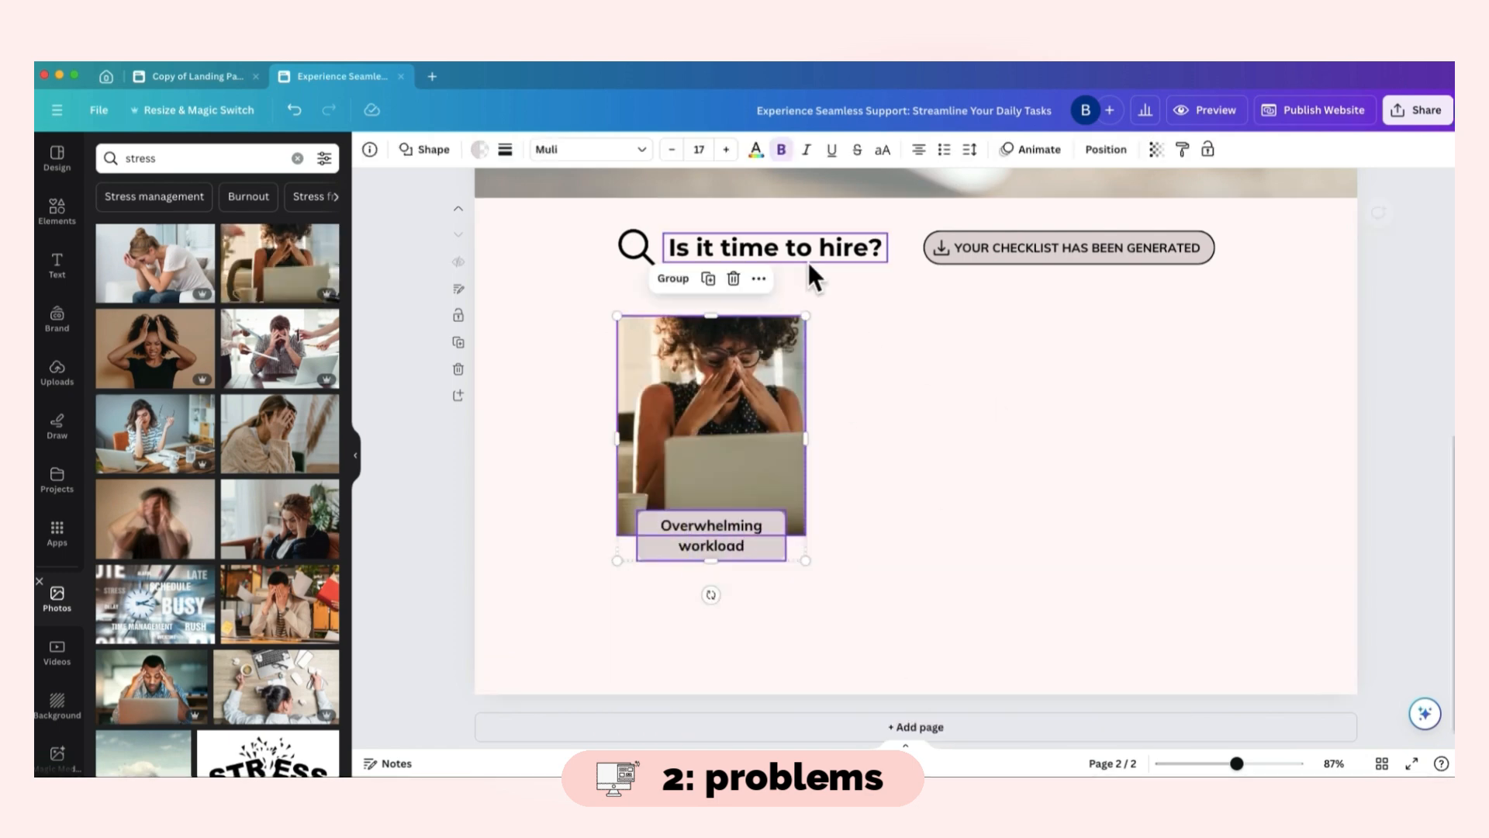
{"action": "left_click_drag", "start_coordinate": [805, 316], "coordinate": [798, 324]}
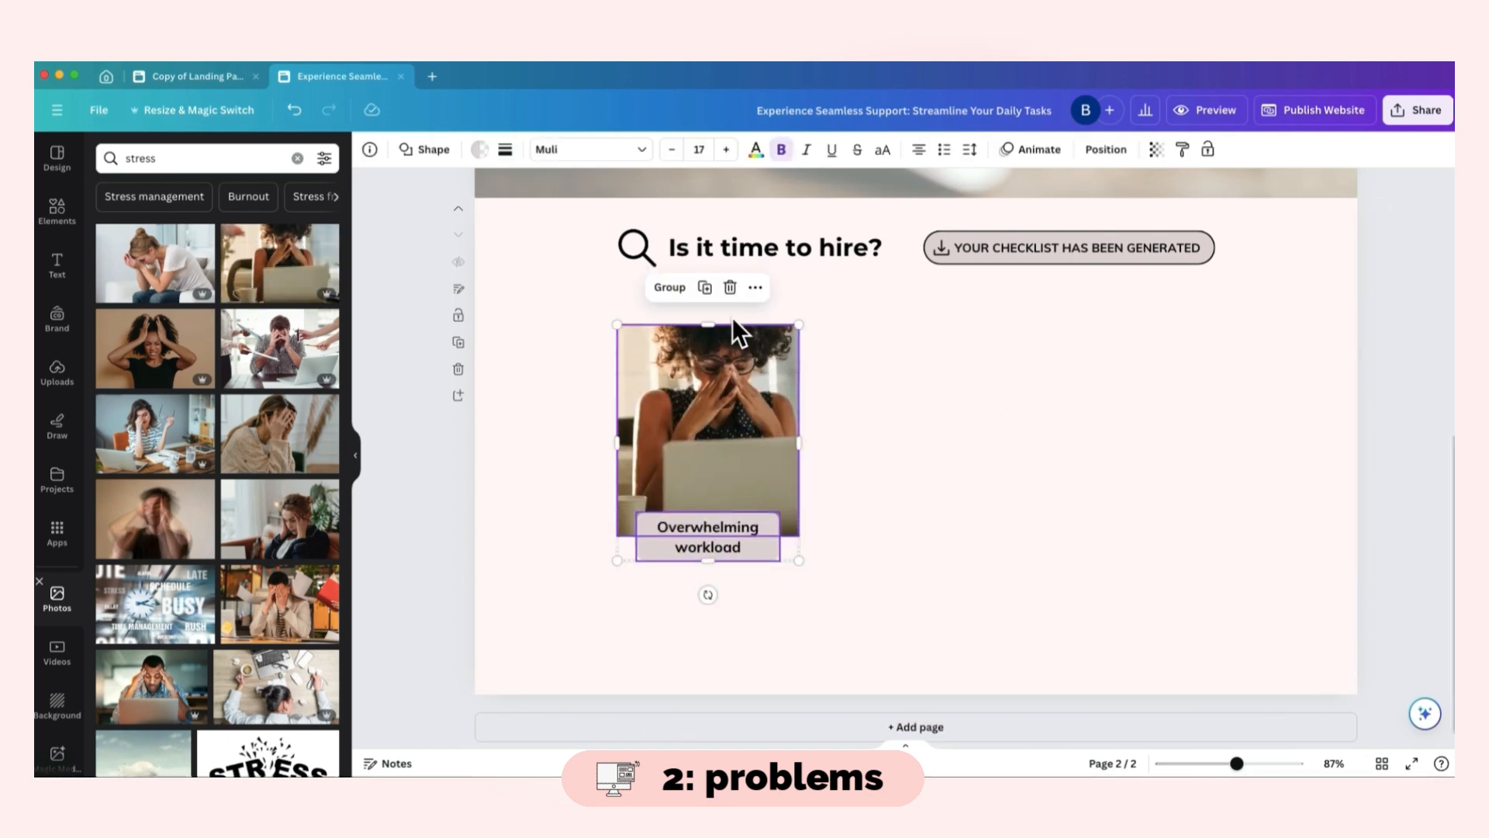
{"action": "left_click", "coordinate": [672, 293]}
- Duplicate the grouped card into an evenly spaced row of four and centre the row below the heading
{"action": "left_click_drag", "start_coordinate": [672, 439], "coordinate": [865, 444]}
{"action": "key", "text": "ctrl+v"}
{"action": "left_click_drag", "start_coordinate": [721, 473], "coordinate": [1105, 463]}
{"action": "key", "text": "ctrl+v"}
{"action": "left_click_drag", "start_coordinate": [618, 489], "coordinate": [1203, 481]}
{"action": "left_click_drag", "start_coordinate": [515, 324], "coordinate": [1272, 593]}
{"action": "mouse_move", "coordinate": [1186, 495]}
{"action": "left_mouse_down"}
{"action": "mouse_move", "coordinate": [1154, 486]}
{"action": "mouse_move", "coordinate": [1174, 500]}
{"action": "left_mouse_up"}
{"action": "left_click", "coordinate": [1139, 655]}
- Replace the last three cards' photos with the striped-shirt woman, the head on a cluttered desk, and the screaming woman on pink
{"action": "left_click_drag", "start_coordinate": [155, 433], "coordinate": [723, 413]}
{"action": "key", "text": "Delete"}
{"action": "left_click_drag", "start_coordinate": [140, 422], "coordinate": [752, 376]}
{"action": "scroll", "coordinate": [298, 597], "scroll_direction": "down", "scroll_amount": 1}
{"action": "left_click_drag", "start_coordinate": [275, 630], "coordinate": [1000, 438]}
{"action": "scroll", "coordinate": [203, 512], "scroll_direction": "down", "scroll_amount": 3}
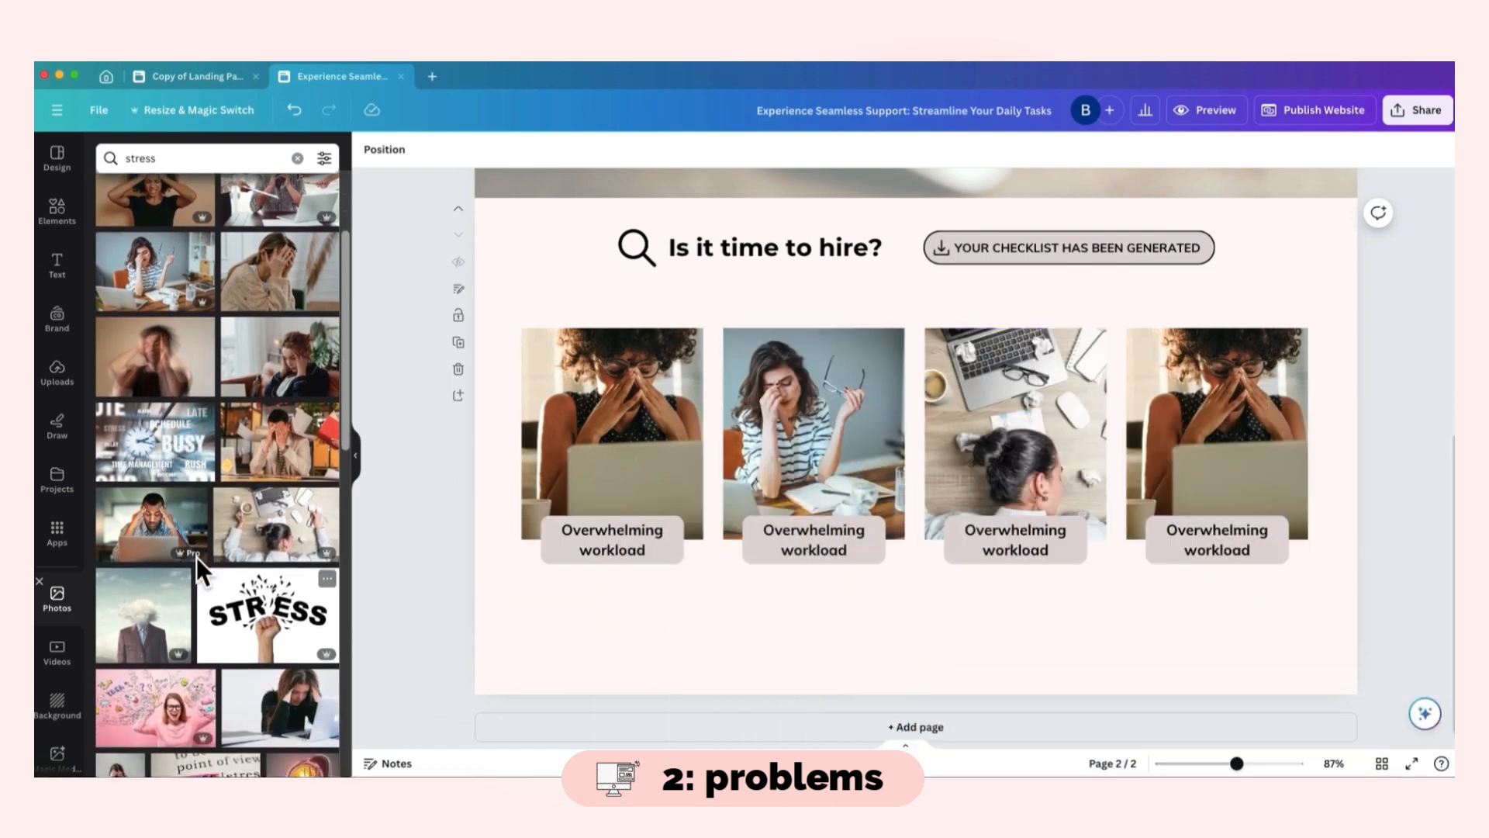
{"action": "scroll", "coordinate": [197, 557], "scroll_direction": "down", "scroll_amount": 5}
{"action": "left_click_drag", "start_coordinate": [190, 489], "coordinate": [1198, 372]}
- Replace the second card's label with "Stress from multitasking", copied from the matching card in the template
{"action": "left_click", "coordinate": [630, 546]}
{"action": "left_click", "coordinate": [853, 552]}
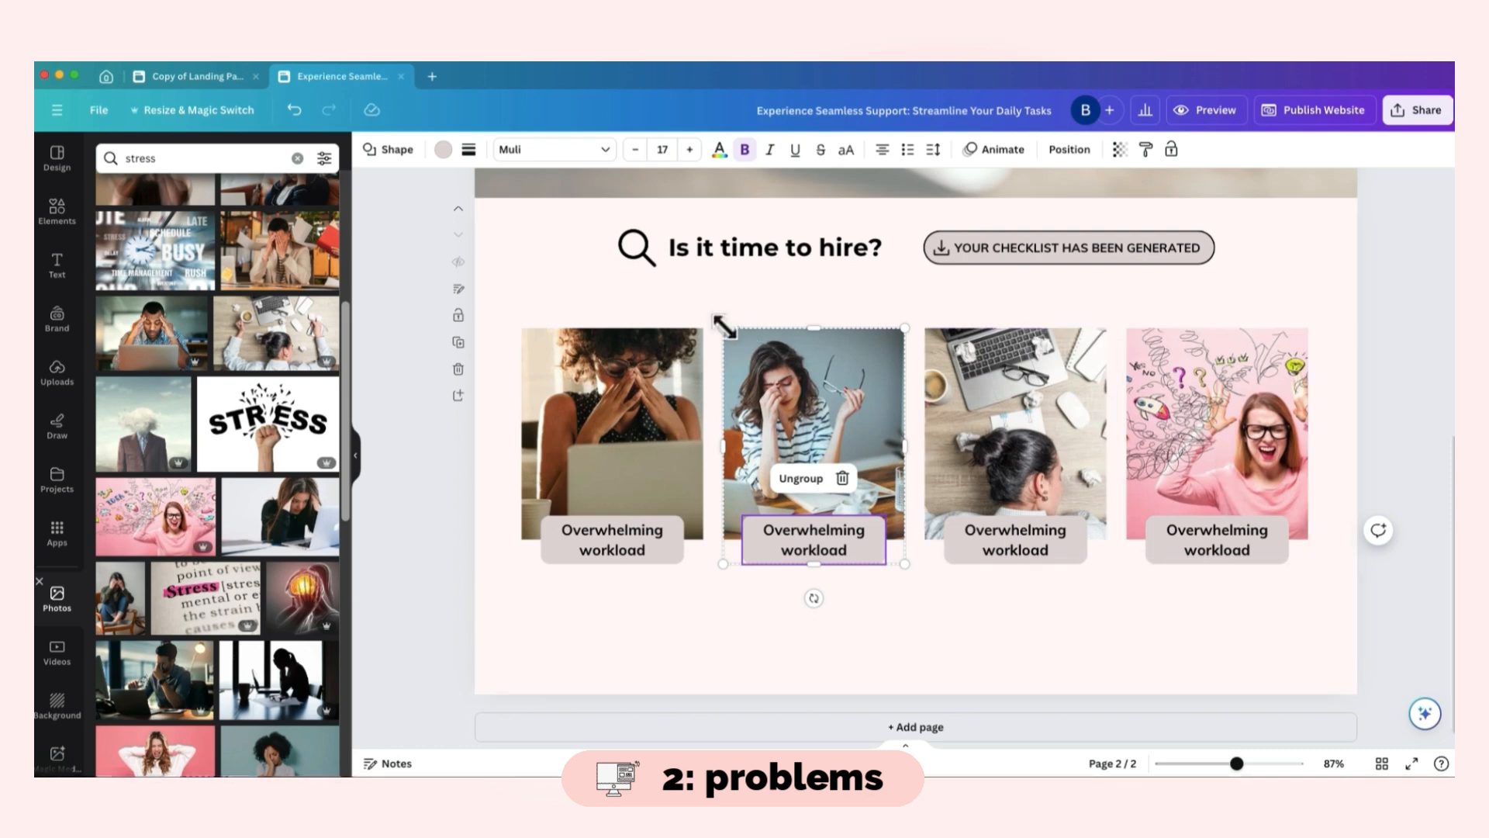
{"action": "left_click", "coordinate": [221, 82]}
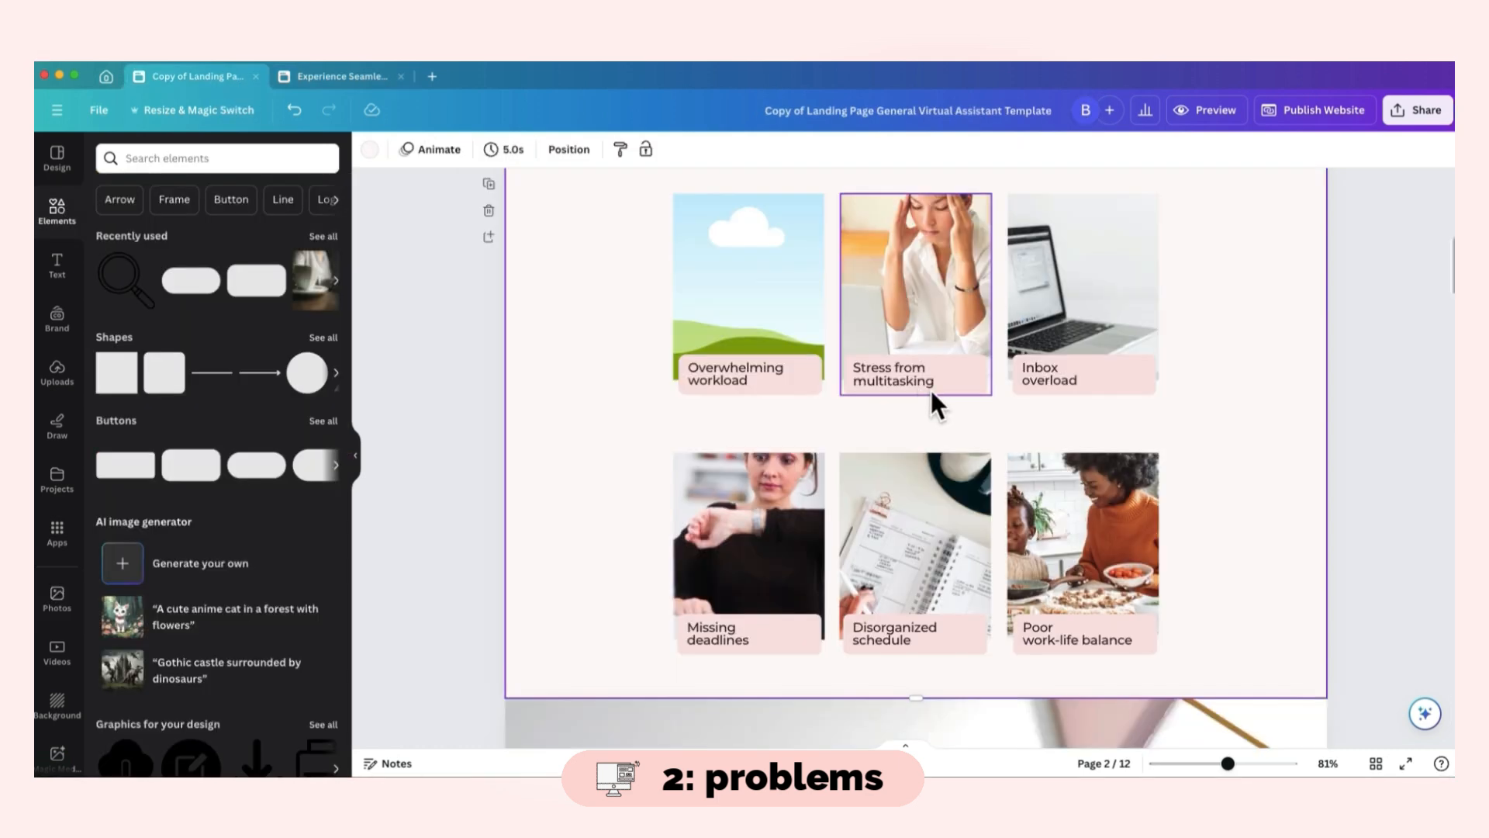
{"action": "double_click", "coordinate": [941, 374]}
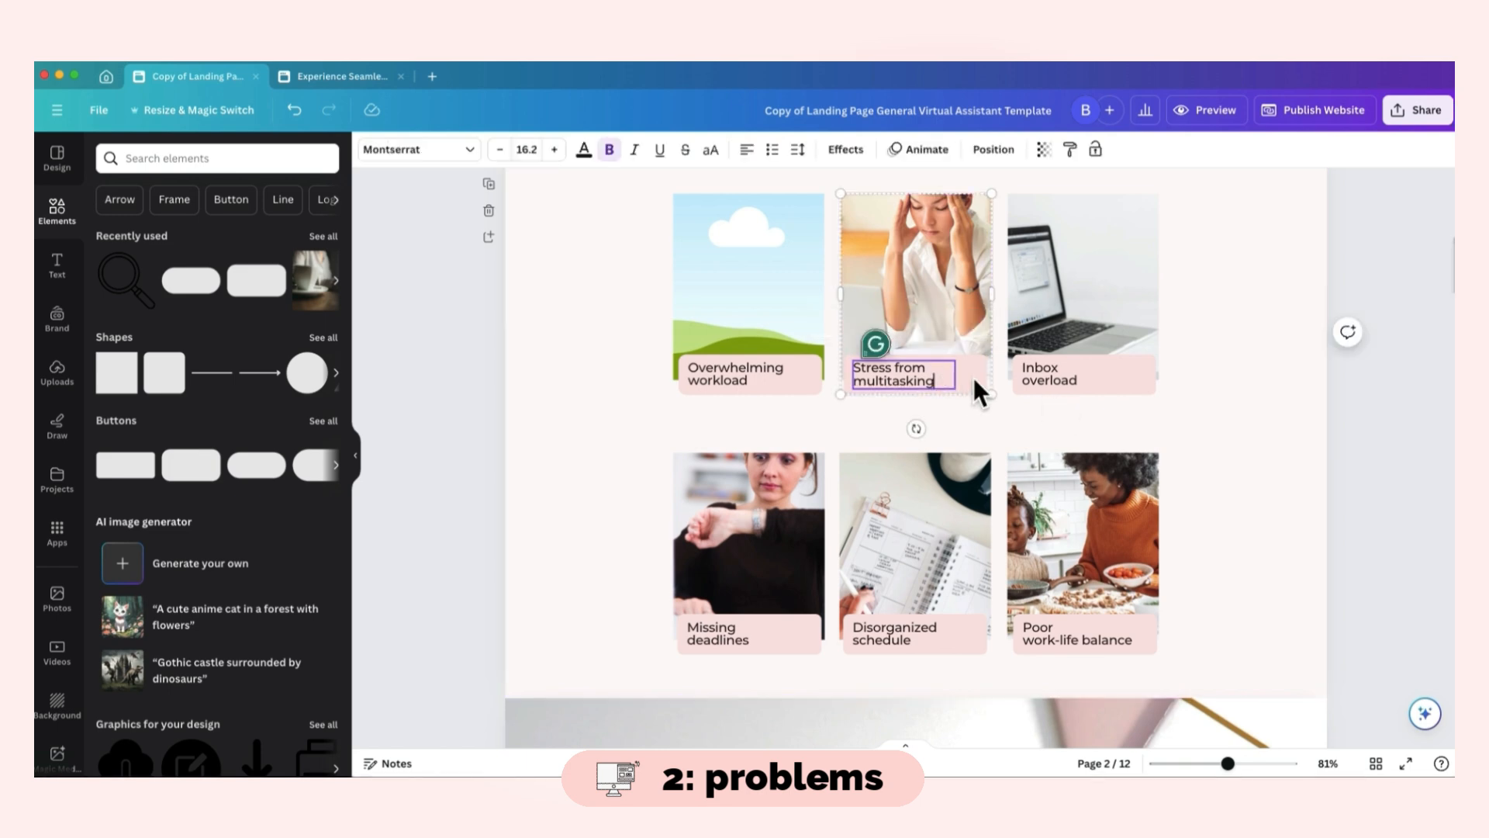
{"action": "key", "text": "ctrl+a"}
{"action": "key", "text": "ctrl+c"}
{"action": "left_click", "coordinate": [372, 77]}
{"action": "key", "text": "ctrl+v"}
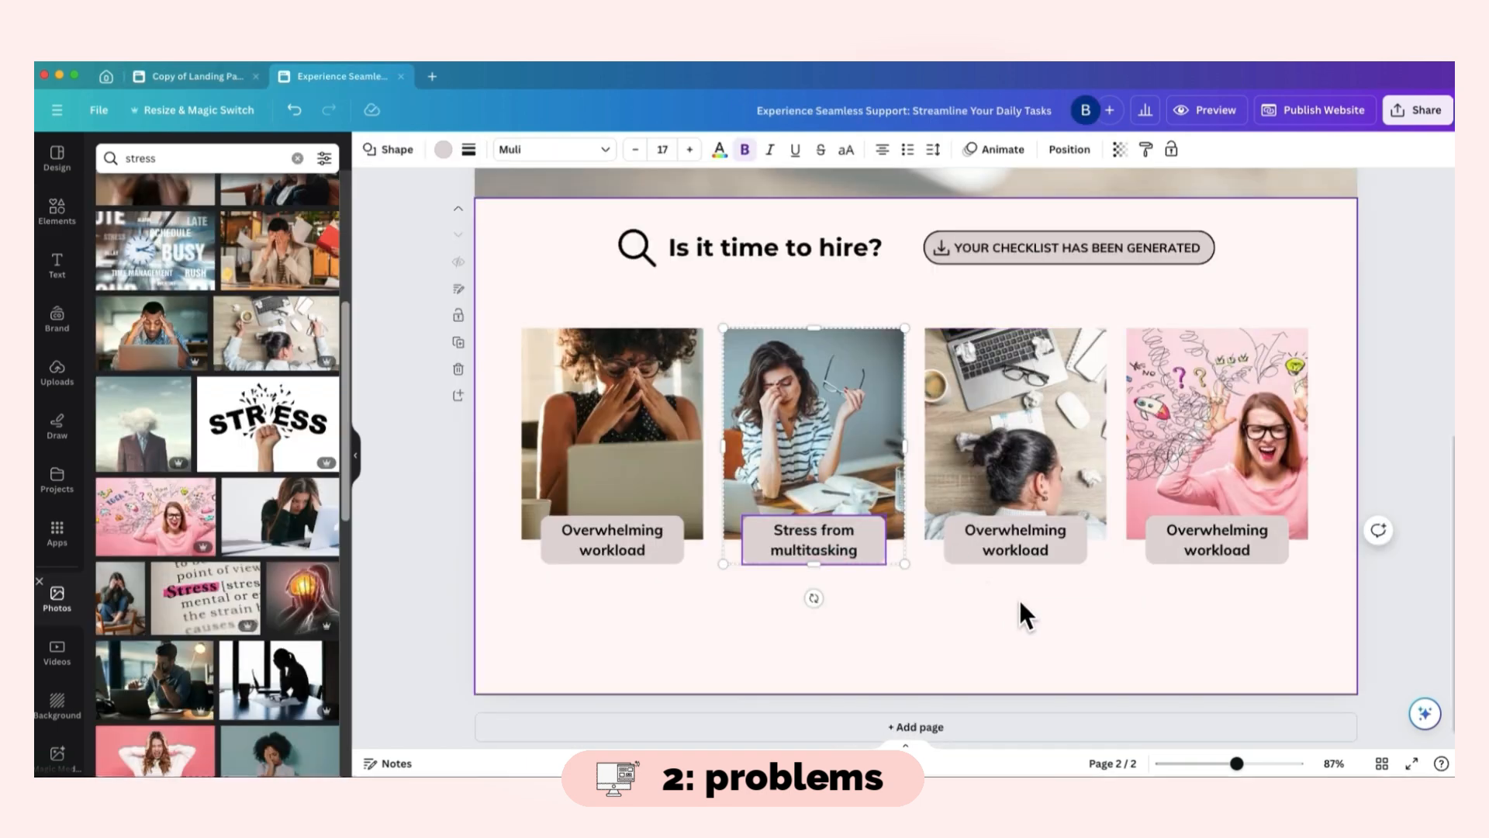
- Examine the template's "how can a virtual assistant help?" services section and return to the website design
{"action": "left_click", "coordinate": [1016, 548]}
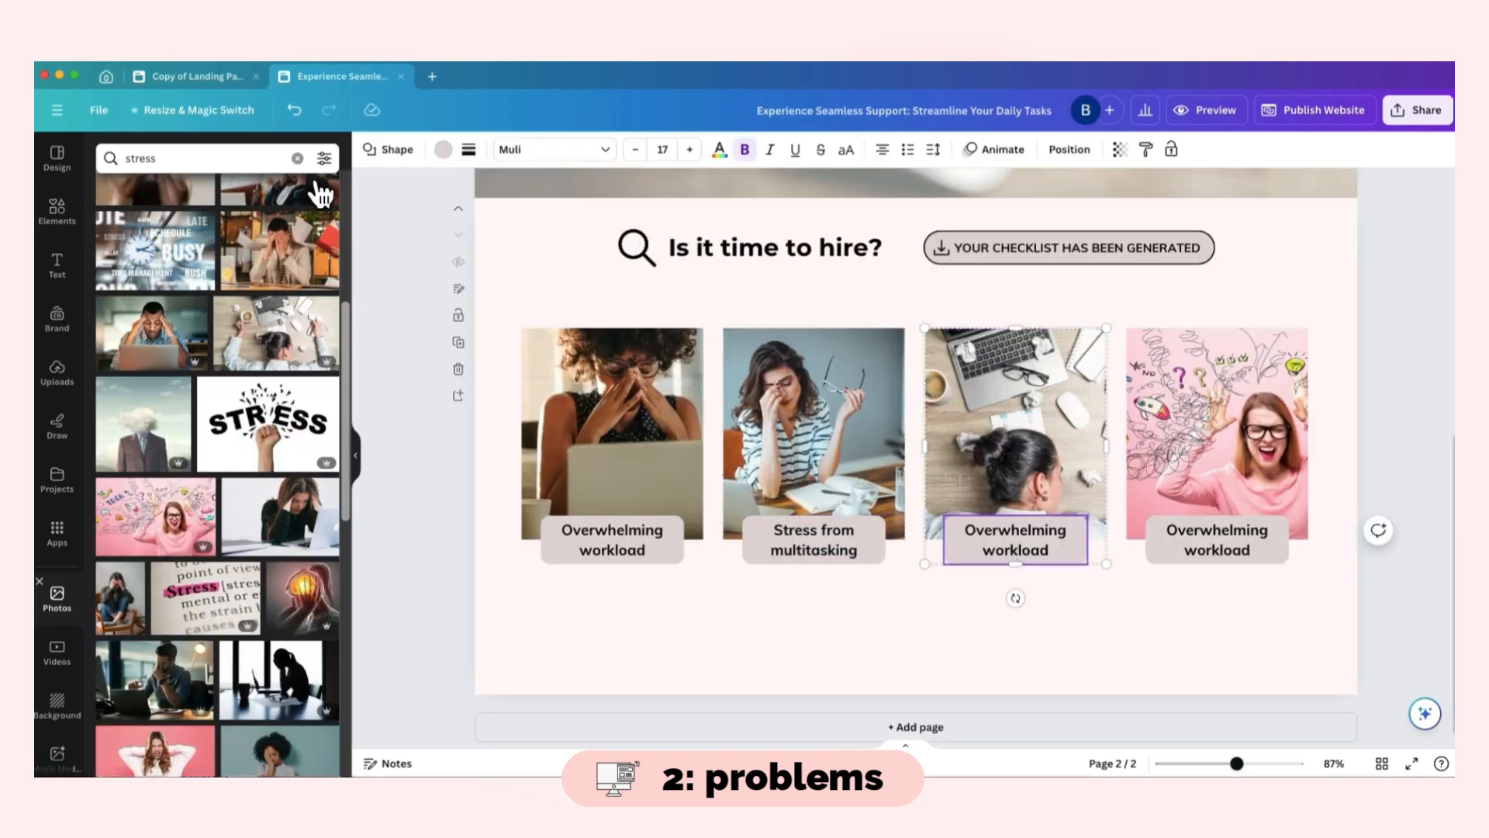
{"action": "left_click", "coordinate": [203, 76]}
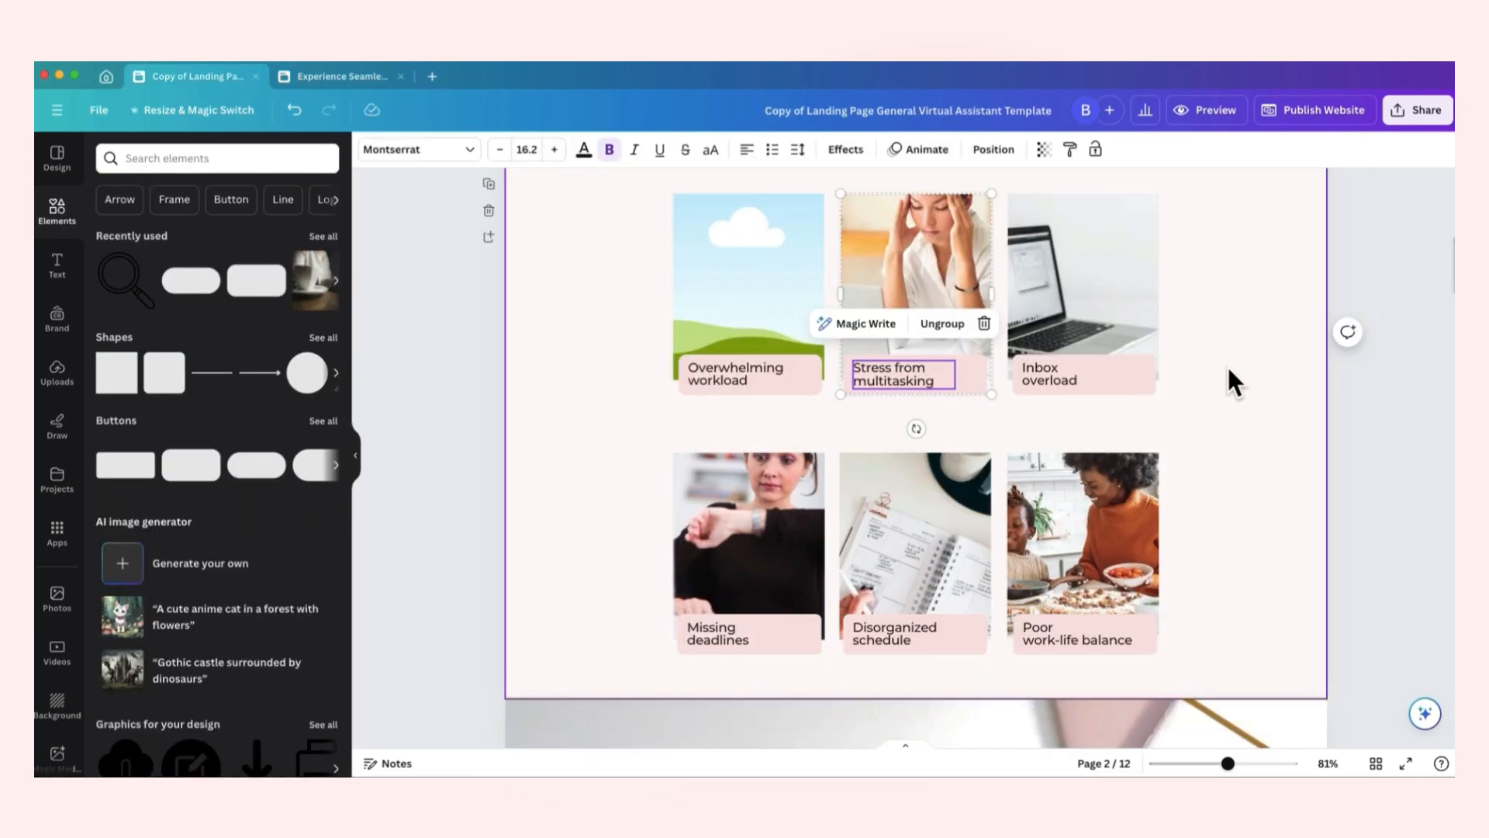
{"action": "scroll", "coordinate": [1222, 368], "scroll_direction": "down", "scroll_amount": 5}
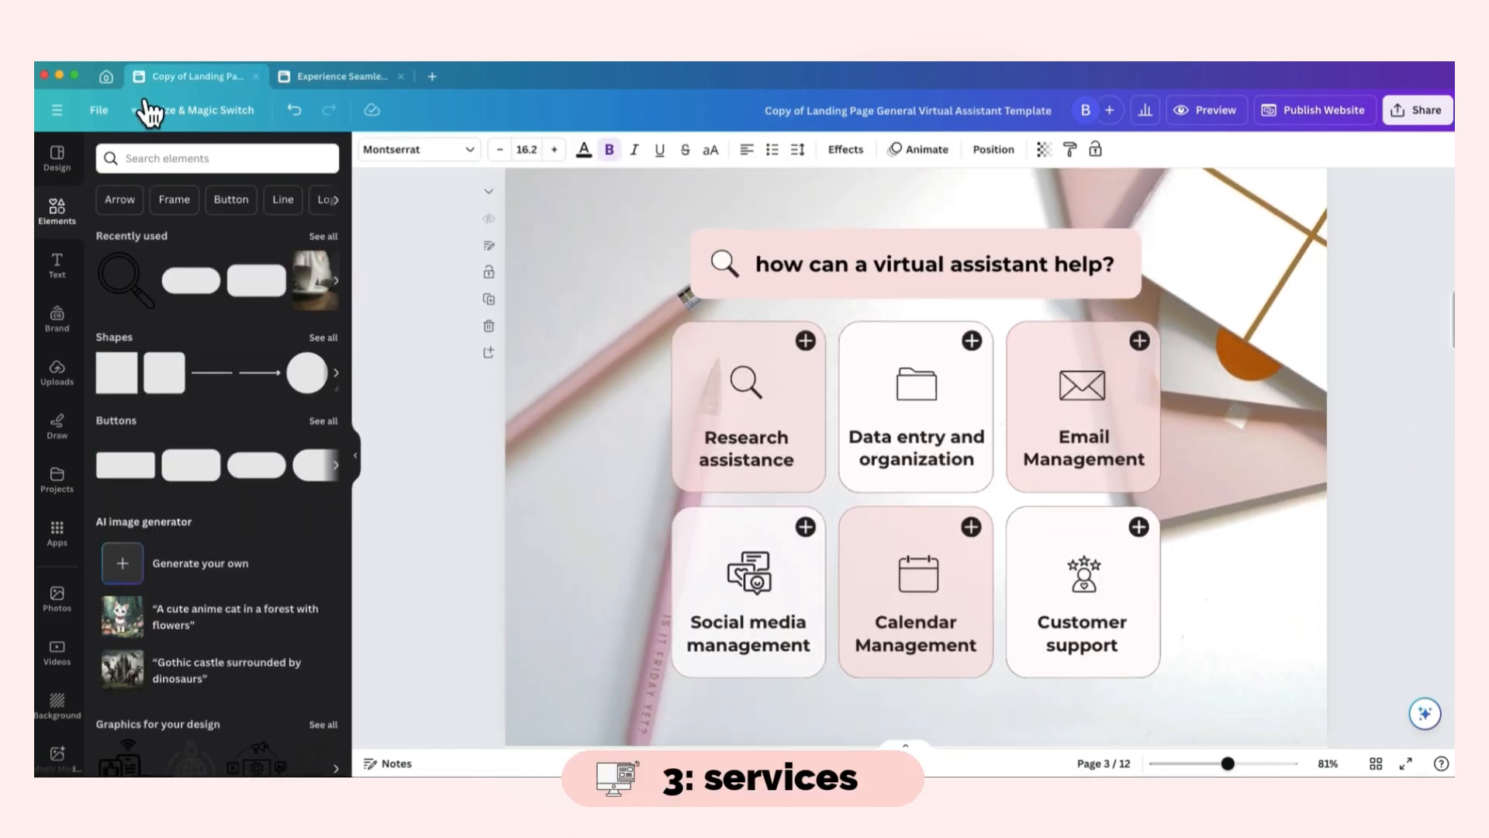
{"action": "left_click", "coordinate": [342, 77]}
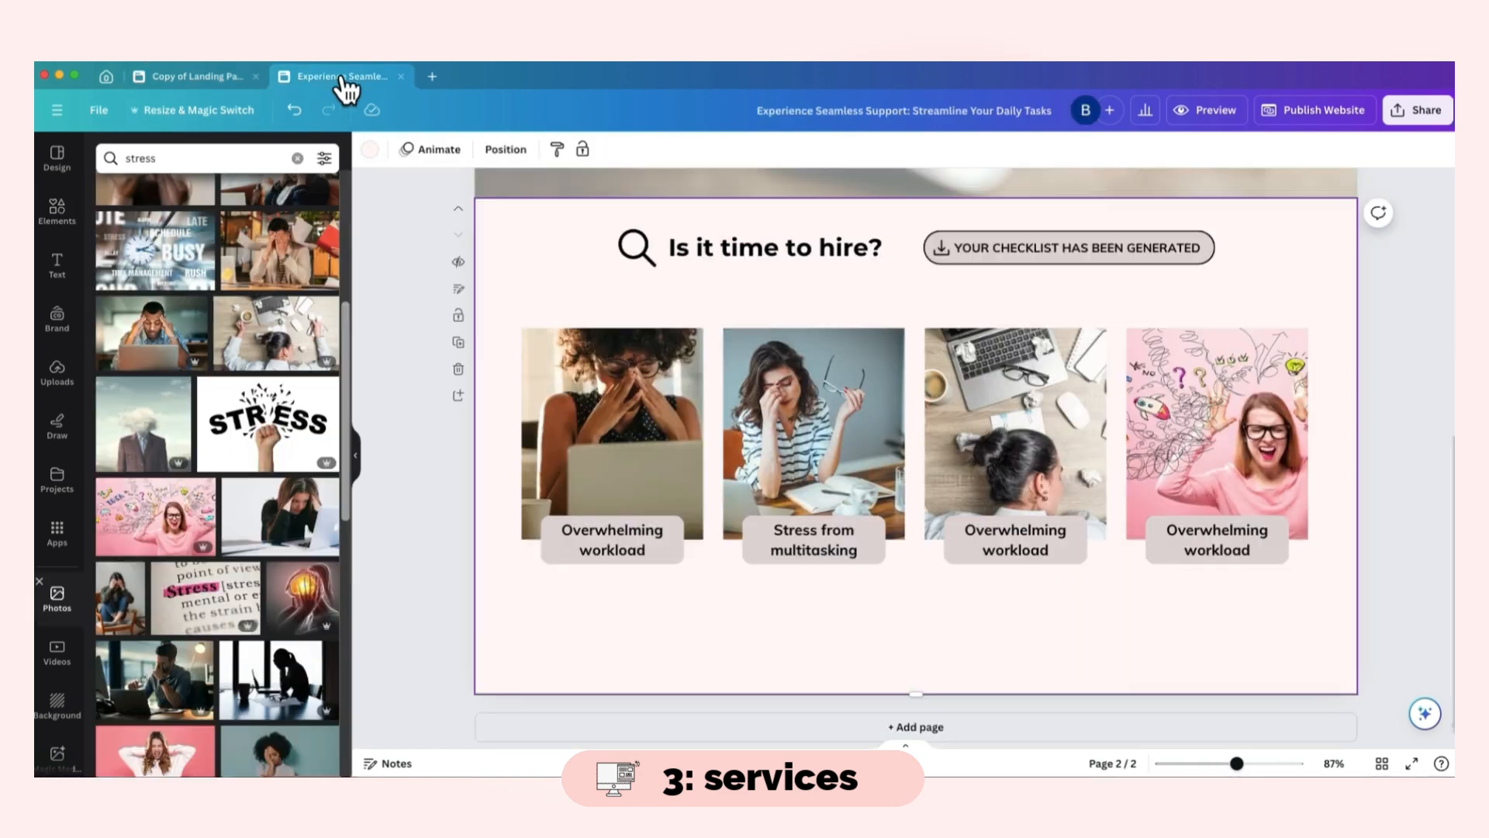
- Add a new page and fill its background with the white wooden desk and keyboard photo at 56 transparency
{"action": "left_click", "coordinate": [1016, 741]}
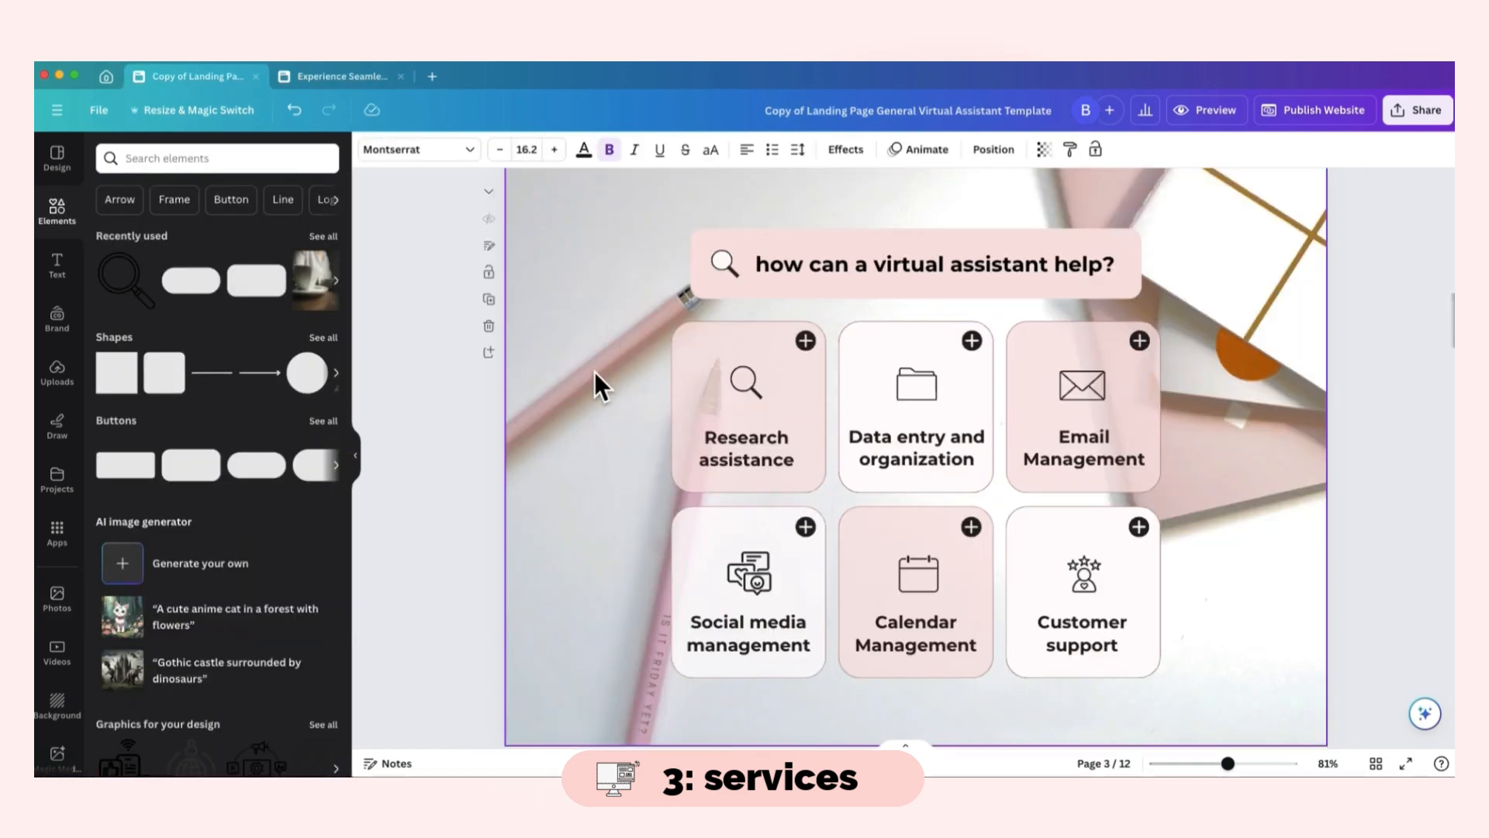
{"action": "left_click", "coordinate": [342, 78]}
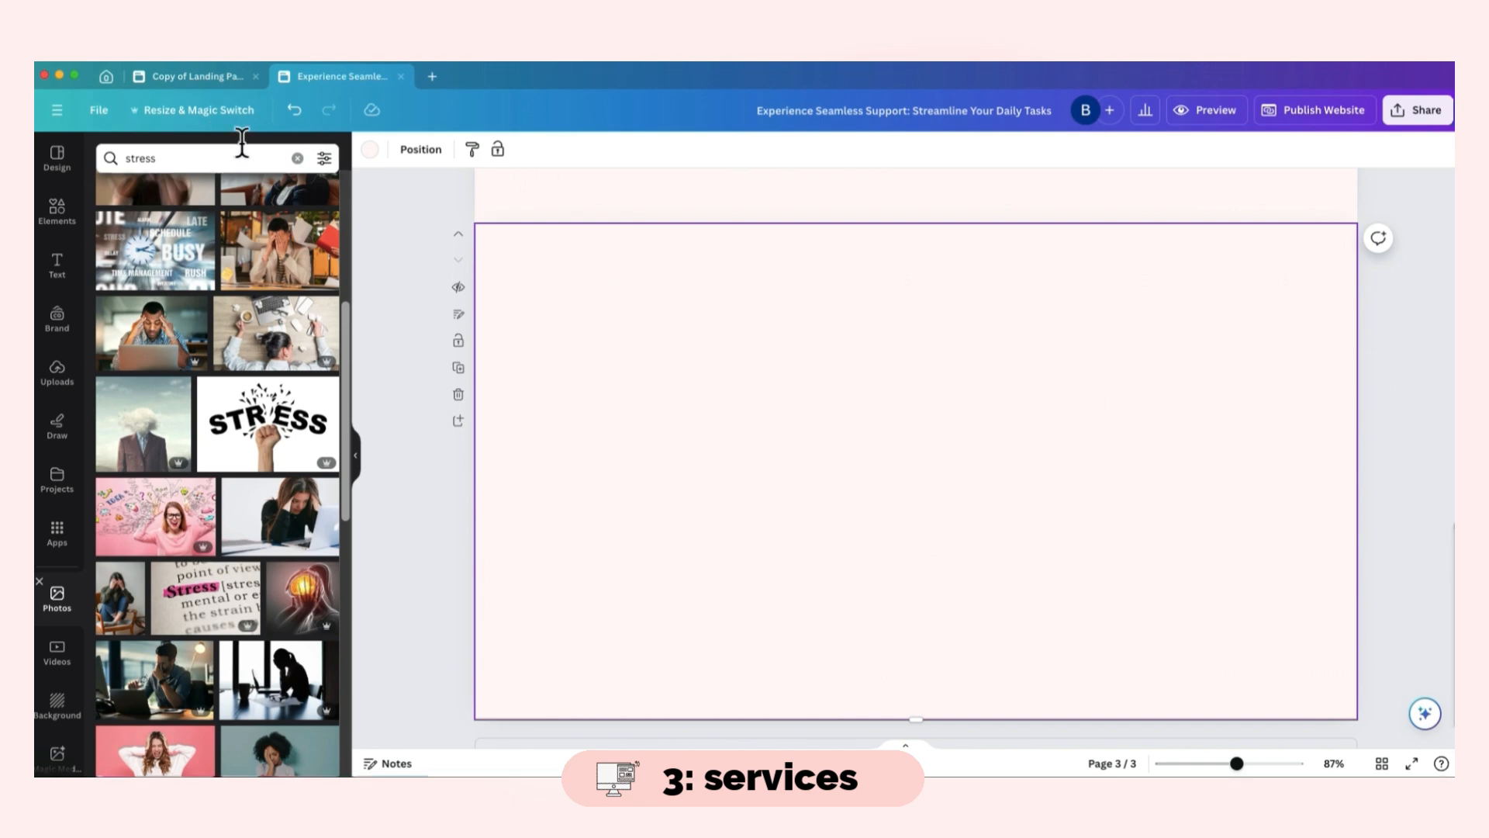
{"action": "left_click", "coordinate": [297, 159]}
{"action": "type", "text": "desk"}
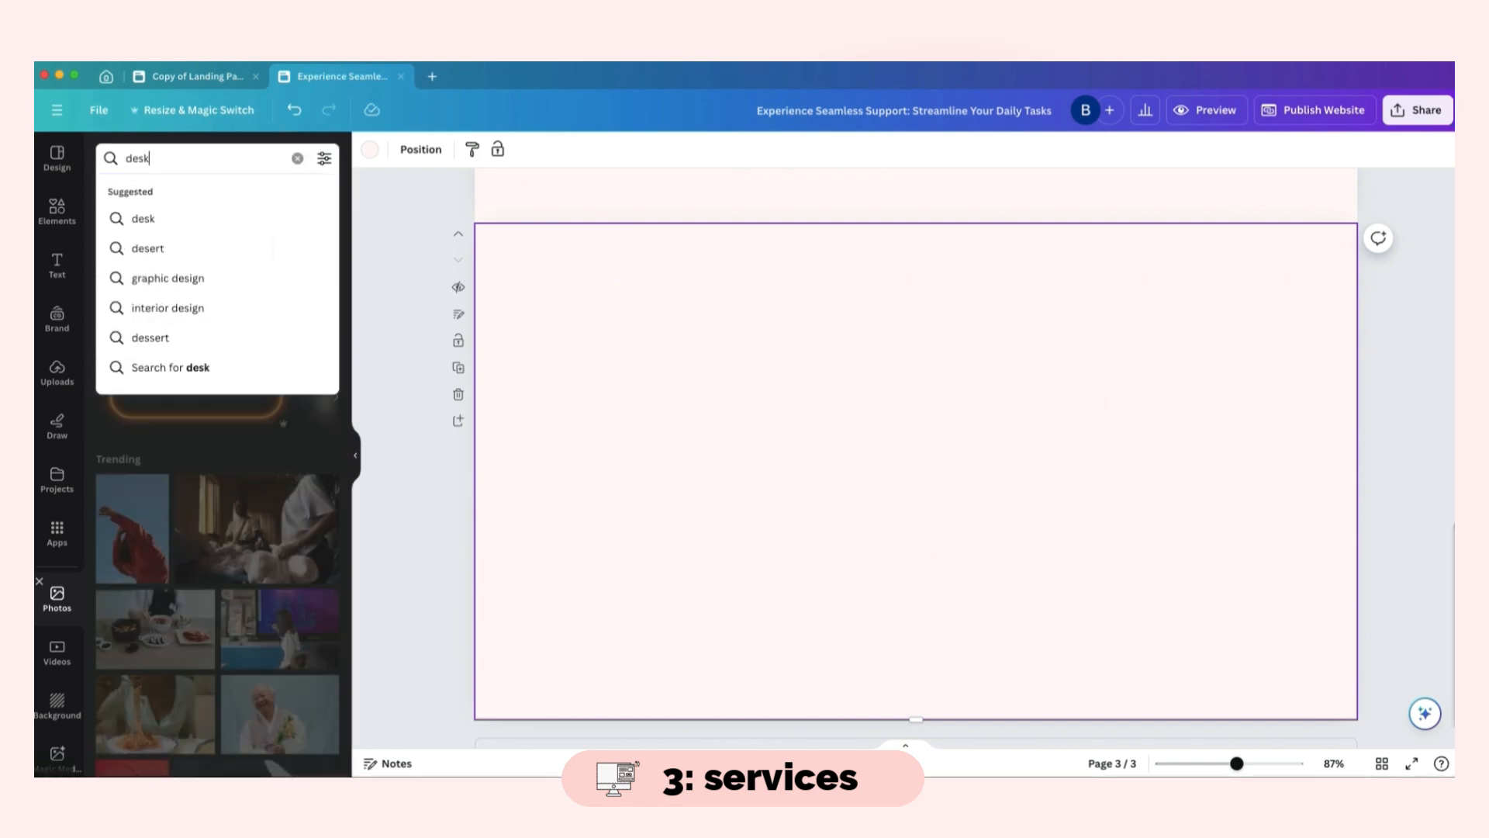
{"action": "key", "text": "Return"}
{"action": "left_click_drag", "start_coordinate": [165, 273], "coordinate": [524, 330]}
{"action": "left_click", "coordinate": [691, 151]}
{"action": "left_click_drag", "start_coordinate": [648, 210], "coordinate": [605, 211]}
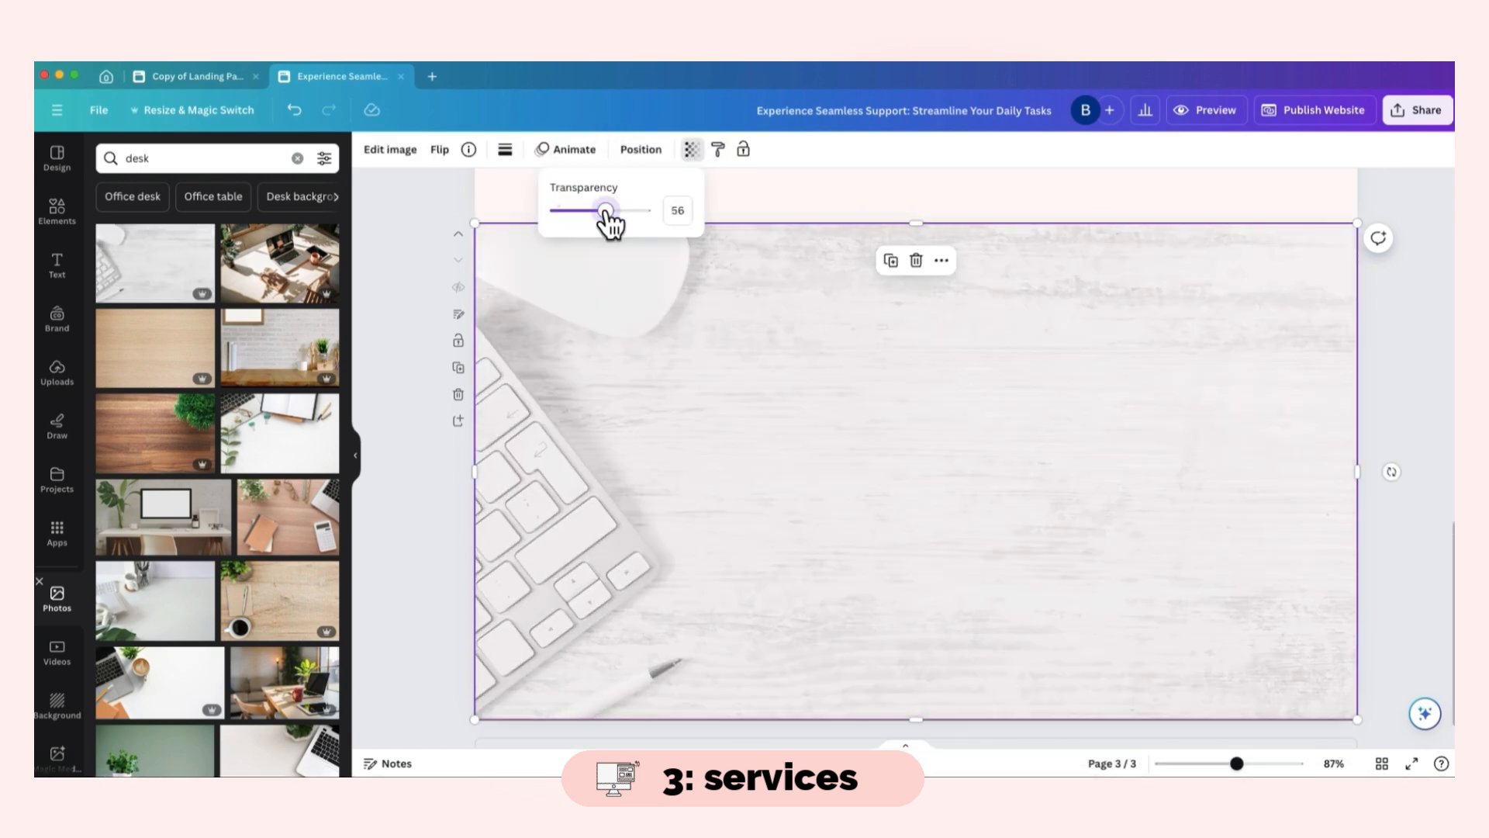
- Ungroup the first problem card on page 2 and copy its "Overwhelming workload" label shape
{"action": "left_click", "coordinate": [240, 78]}
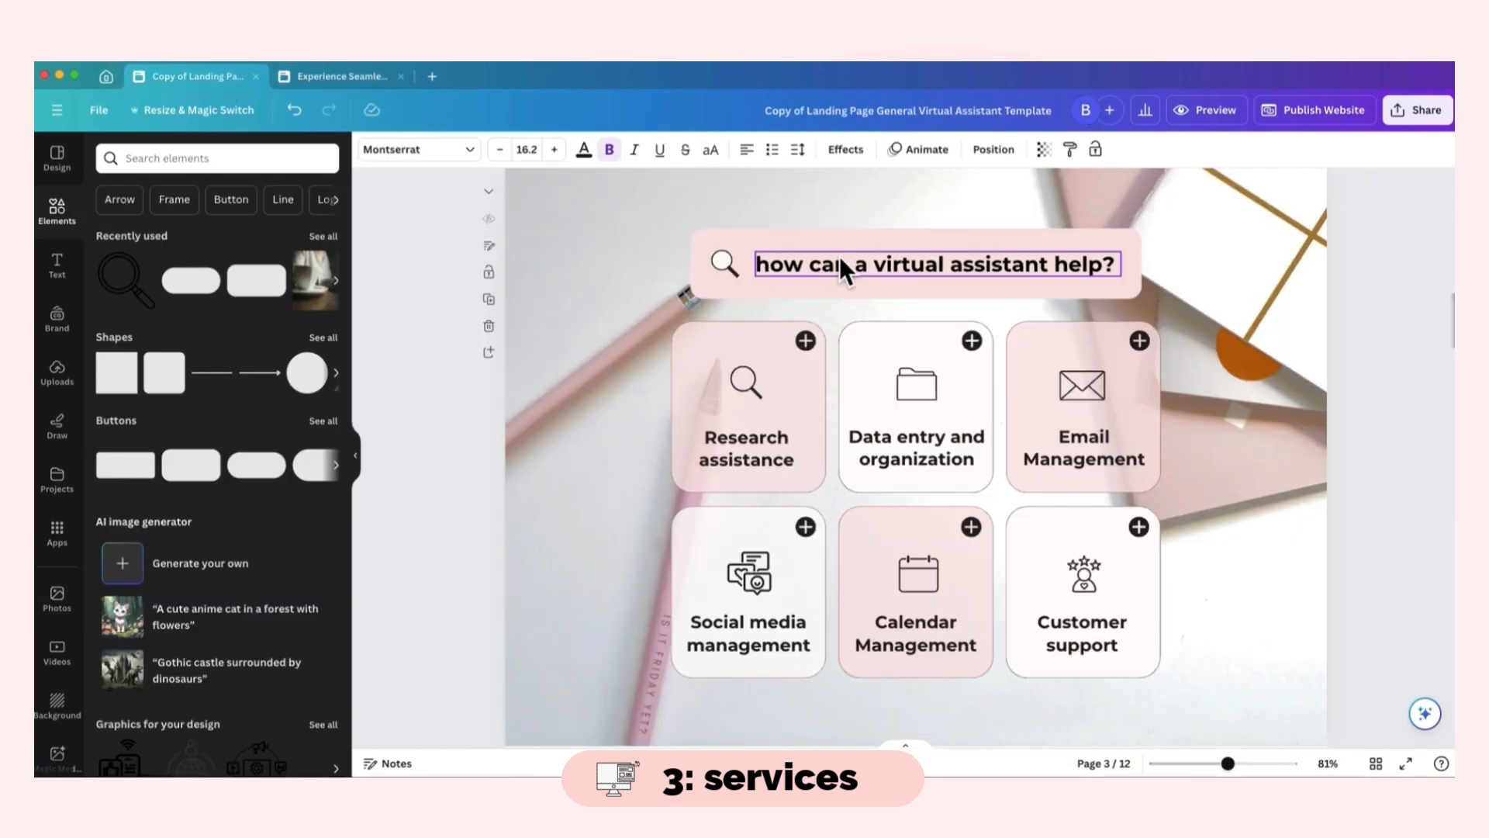
{"action": "left_click", "coordinate": [335, 77]}
{"action": "scroll", "coordinate": [999, 300], "scroll_direction": "up", "scroll_amount": 15}
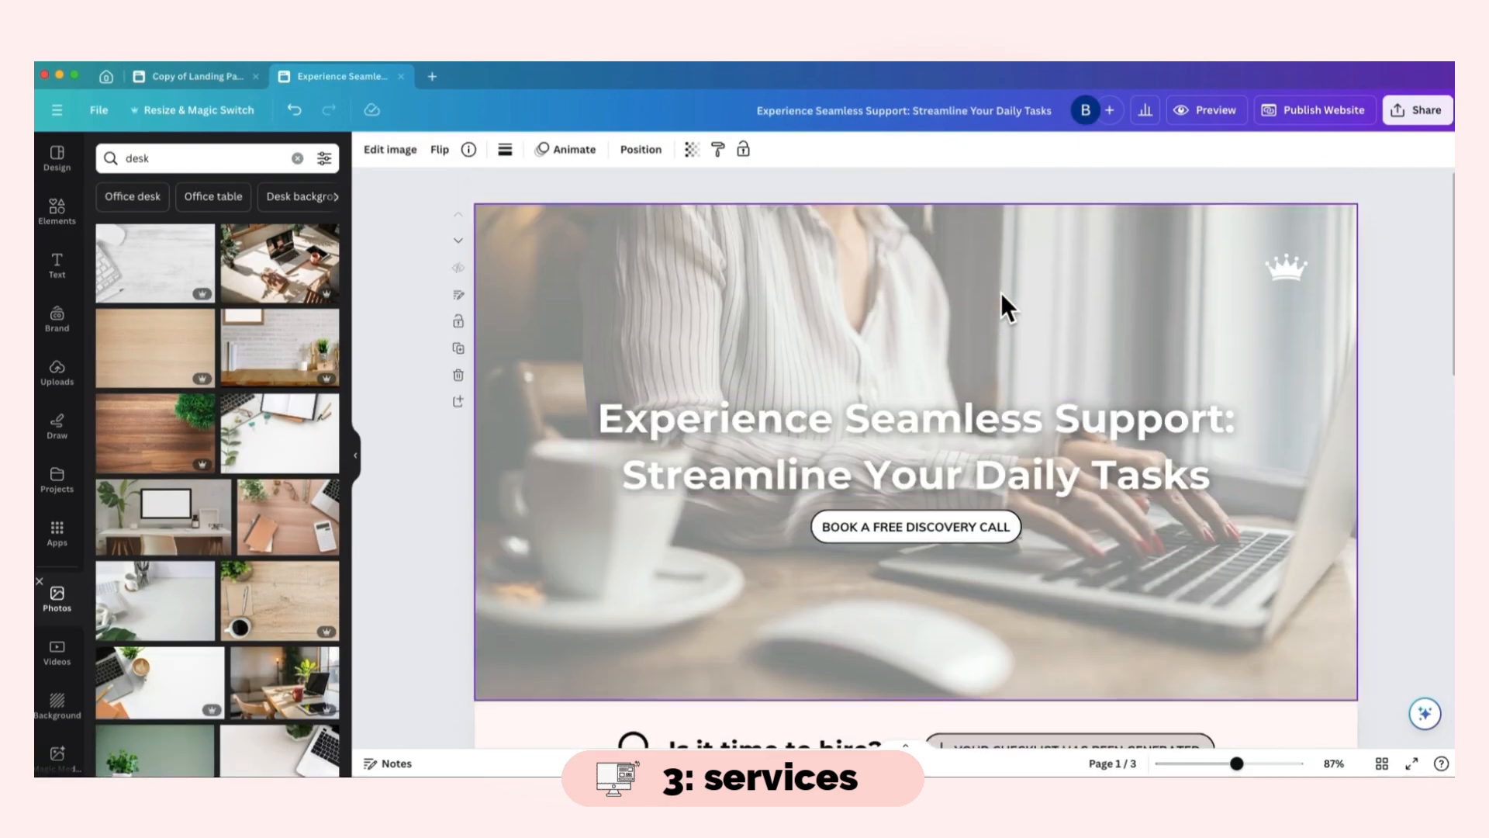
{"action": "scroll", "coordinate": [1000, 299], "scroll_direction": "down", "scroll_amount": 5}
{"action": "left_click", "coordinate": [660, 385]}
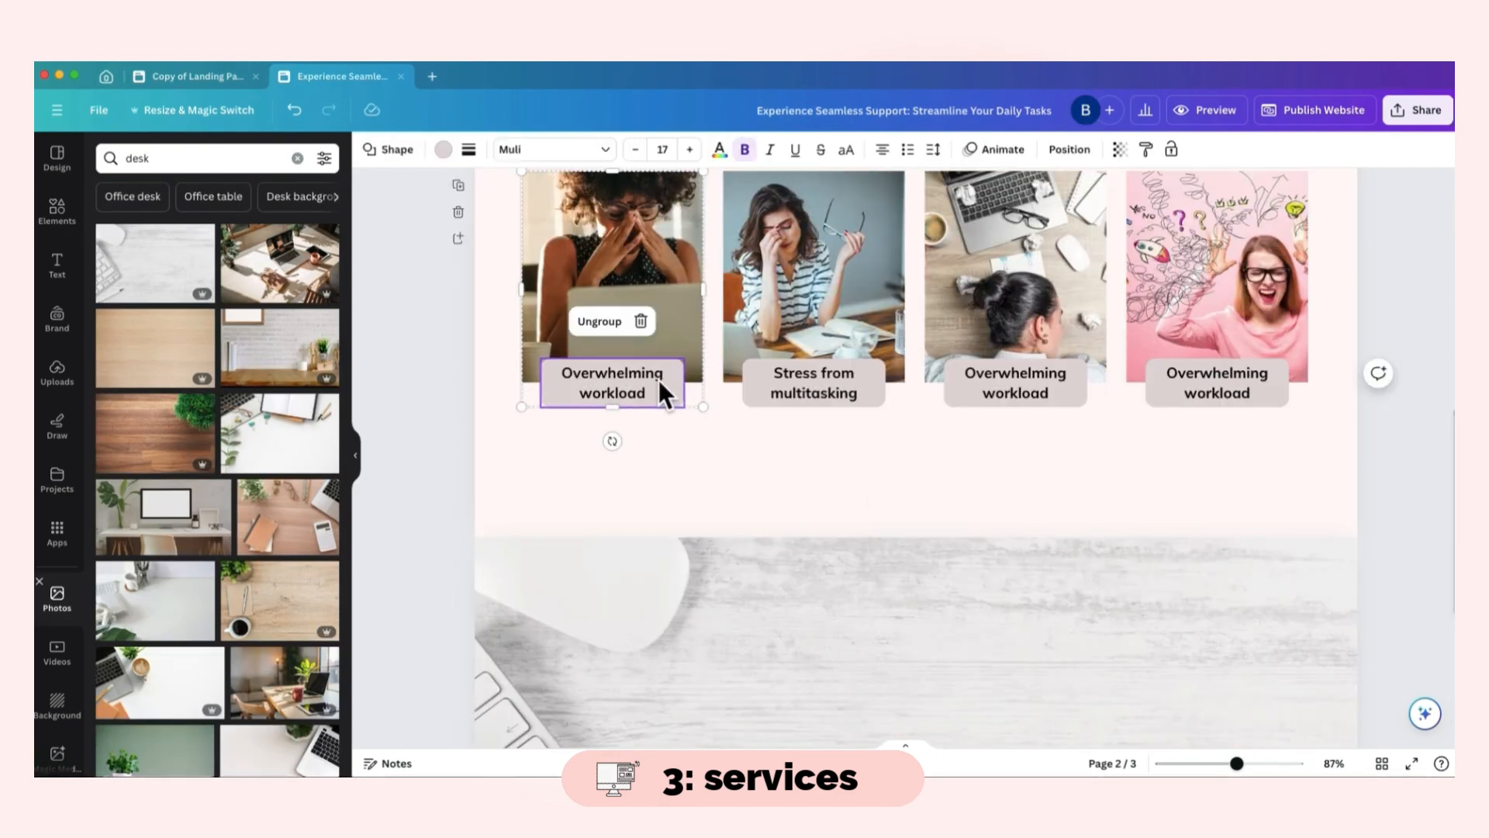
{"action": "left_click", "coordinate": [601, 321]}
{"action": "left_click", "coordinate": [771, 491]}
{"action": "left_click", "coordinate": [659, 387]}
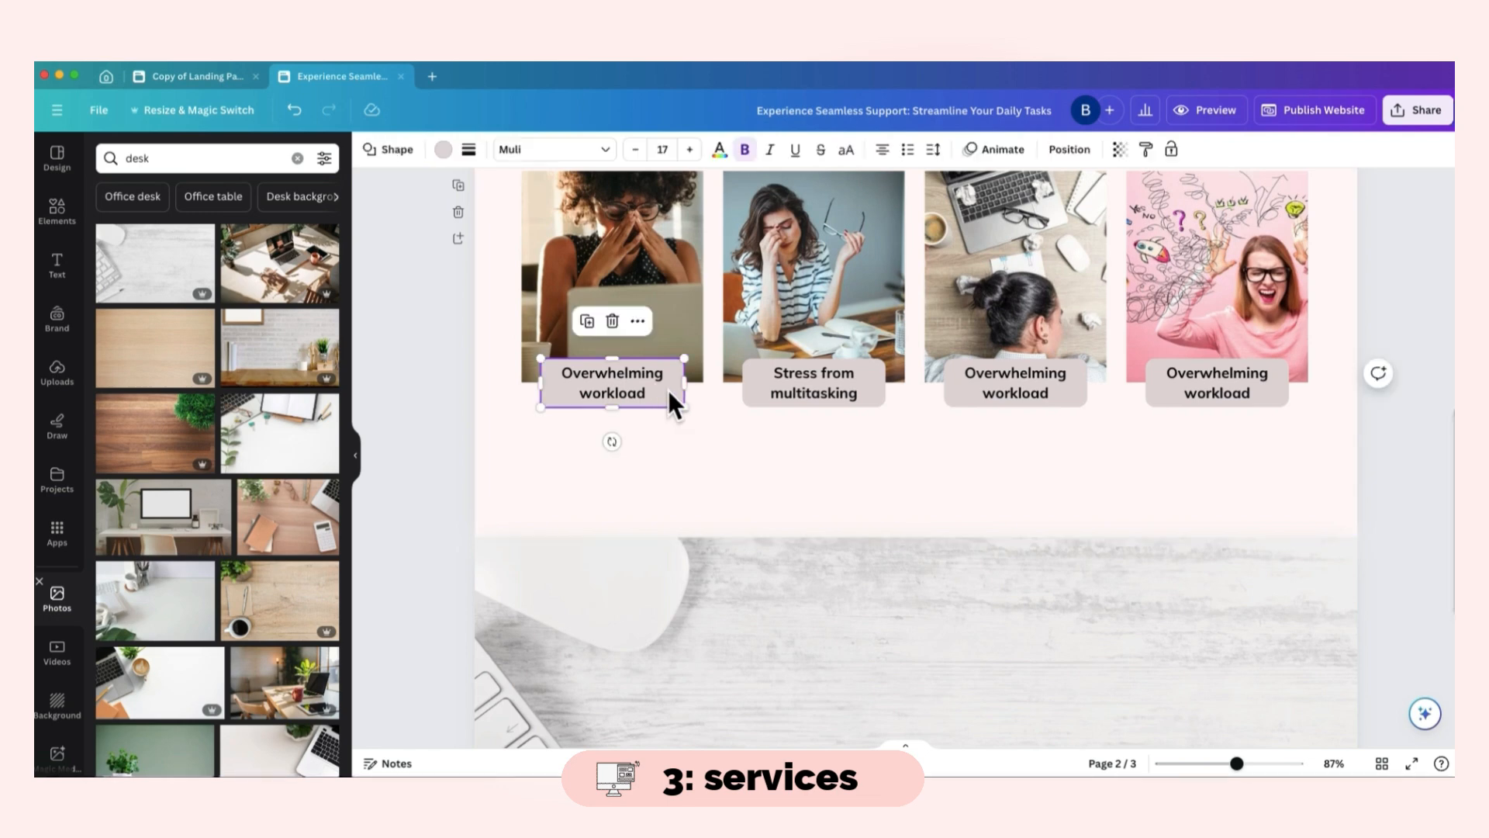
- Paste the label near the upper edge of page 3 and widen it into a heading bar
{"action": "key", "text": "super+v"}
{"action": "left_click_drag", "start_coordinate": [916, 460], "coordinate": [899, 622]}
{"action": "scroll", "coordinate": [964, 537], "scroll_direction": "down", "scroll_amount": 1}
{"action": "scroll", "coordinate": [965, 537], "scroll_direction": "down", "scroll_amount": 4}
{"action": "left_click_drag", "start_coordinate": [959, 451], "coordinate": [1136, 465]}
- Replace the heading bar's text with "how can a virtual assistant help?", copied from the template's services heading
{"action": "left_click", "coordinate": [240, 86]}
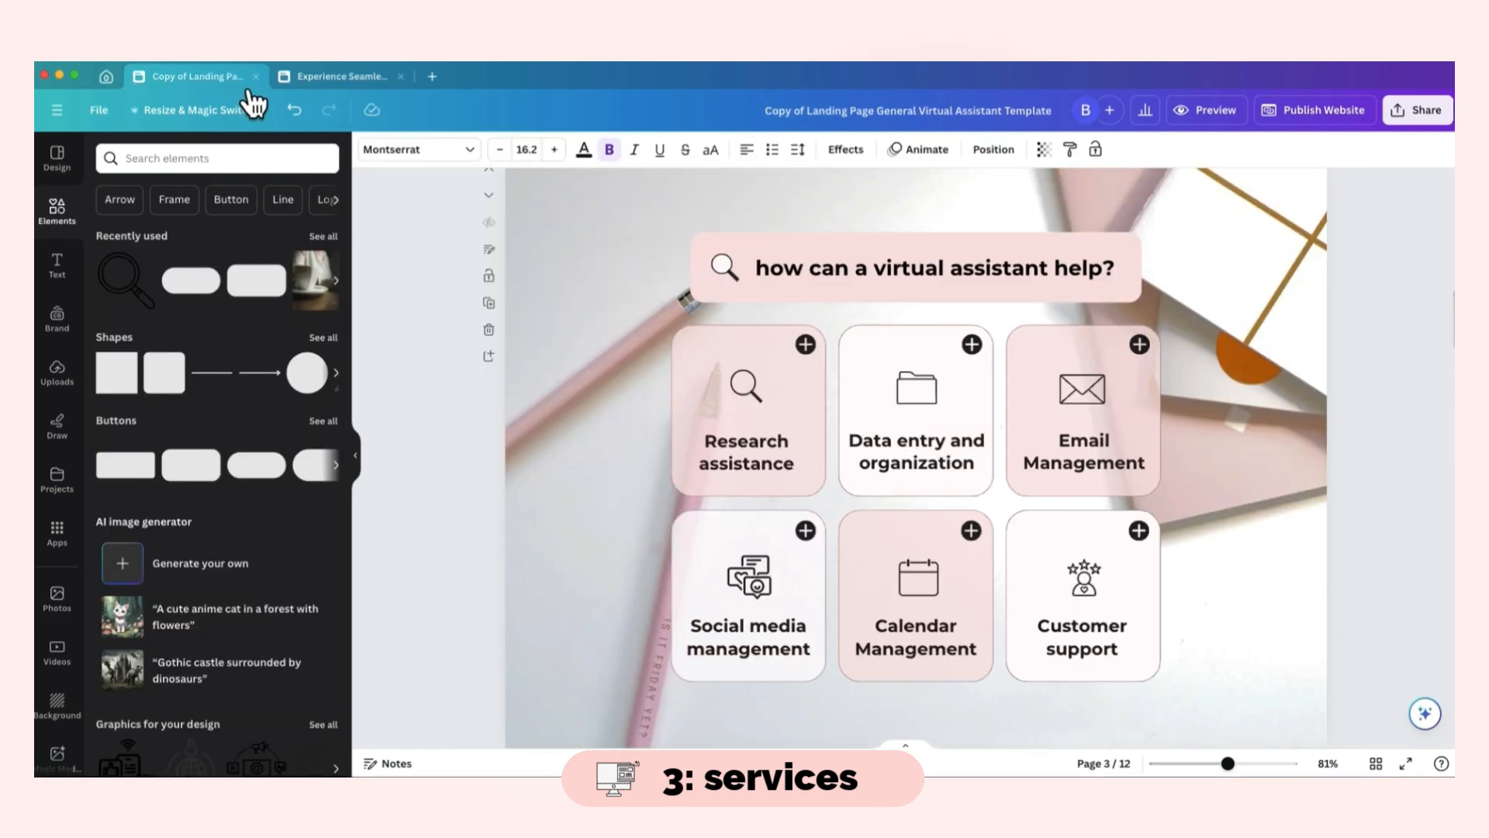
{"action": "left_click", "coordinate": [907, 259]}
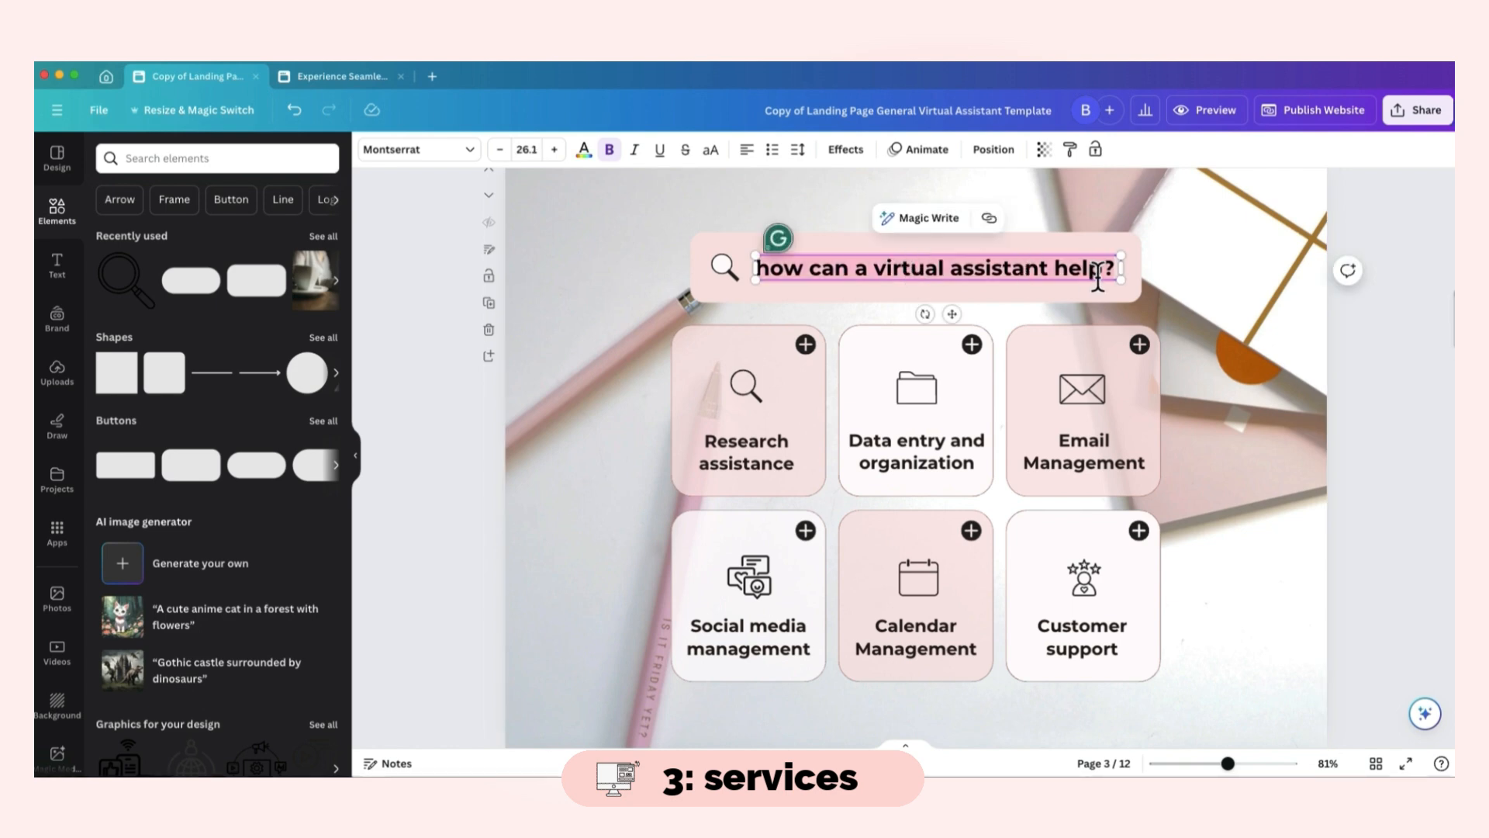
{"action": "left_click", "coordinate": [369, 76]}
{"action": "double_click", "coordinate": [1058, 462]}
{"action": "key", "text": "super+v"}
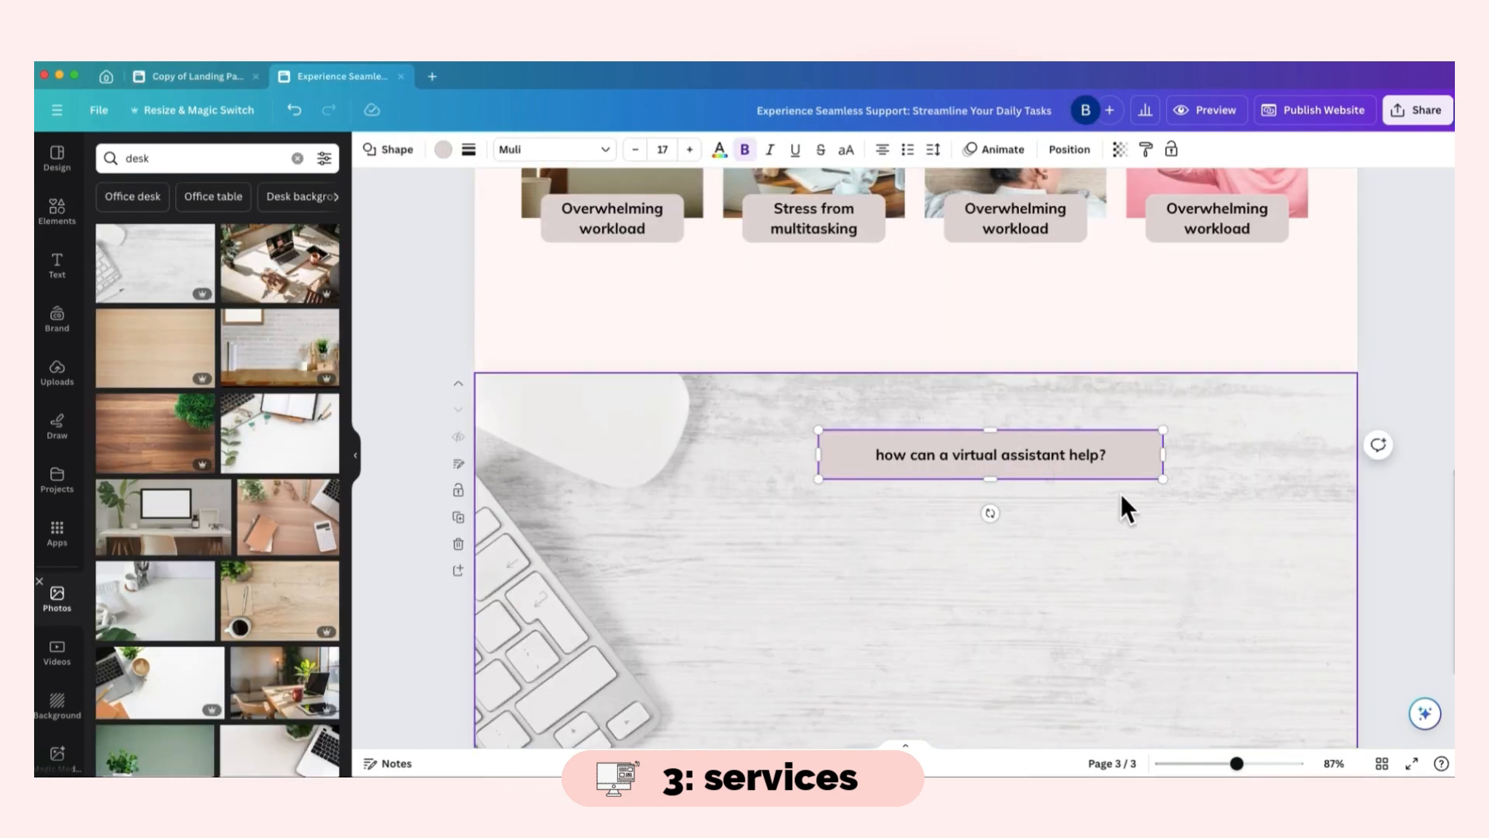
{"action": "left_click_drag", "start_coordinate": [905, 478], "coordinate": [894, 470]}
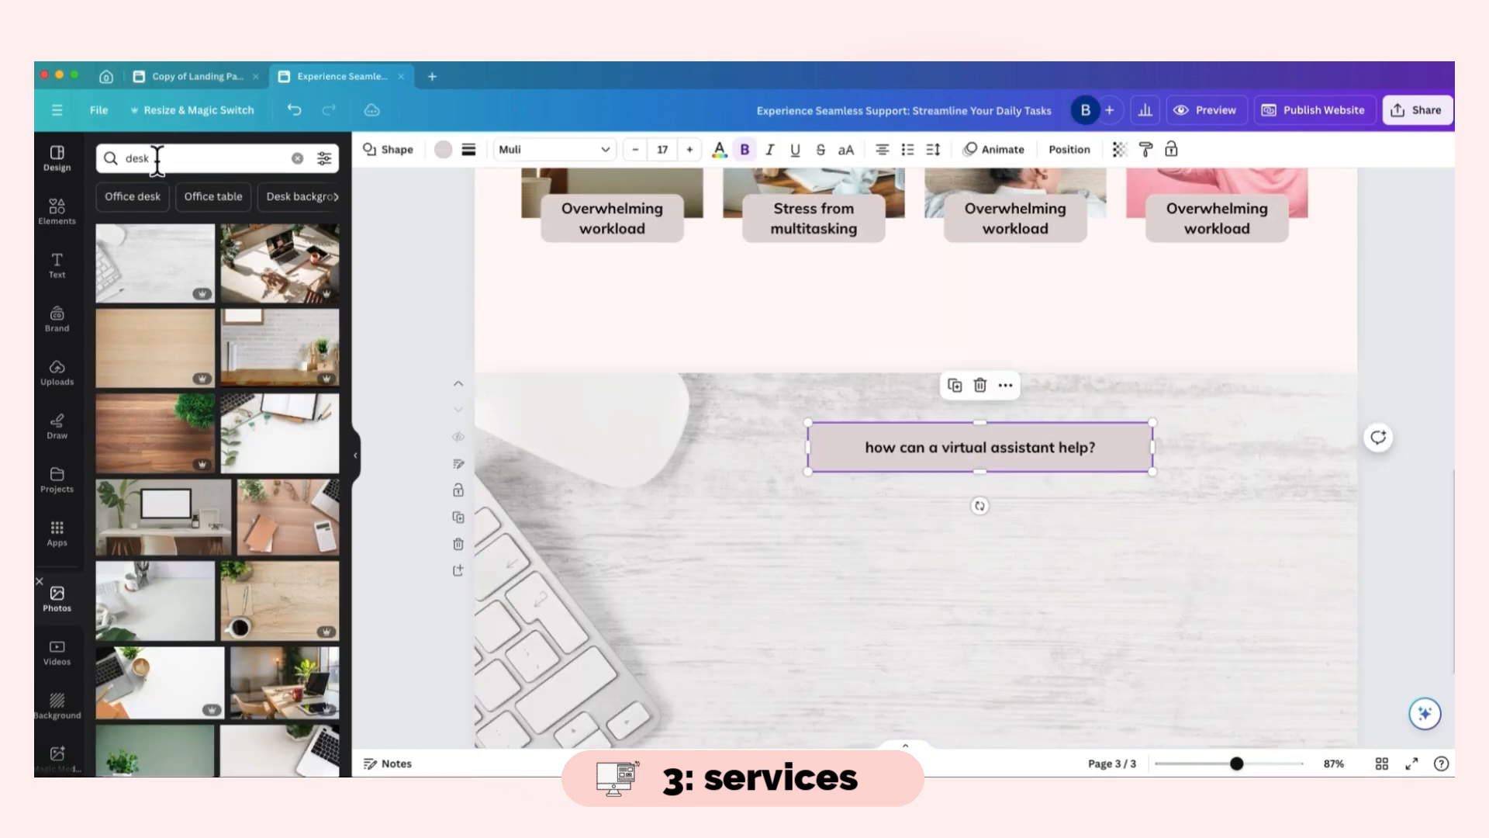
- Find a question mark icon and place the circled black version inside the heading bar, before the text
{"action": "left_click", "coordinate": [297, 159]}
{"action": "type", "text": "questio"}
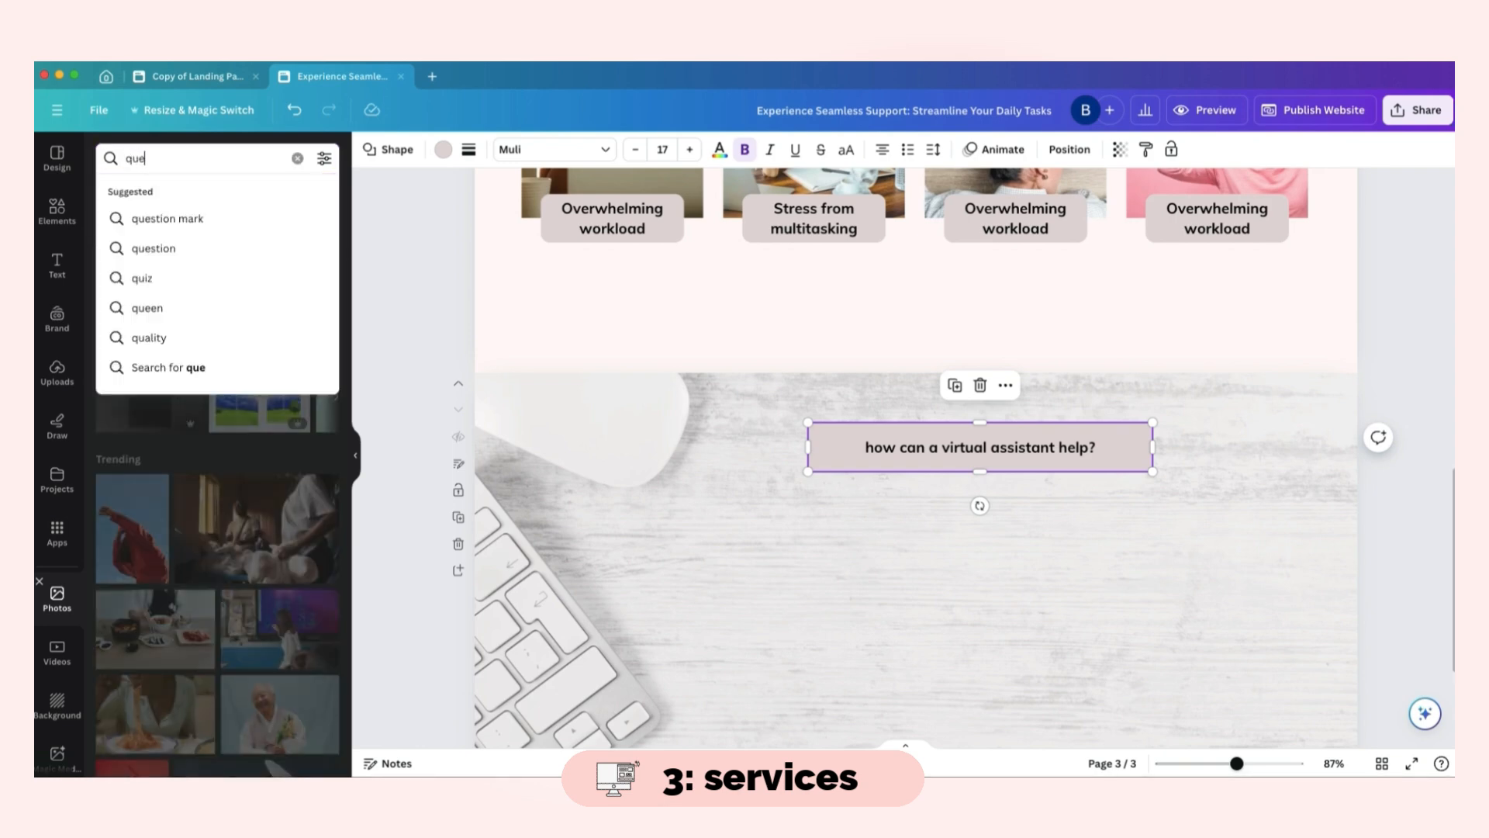
{"action": "left_click", "coordinate": [57, 210]}
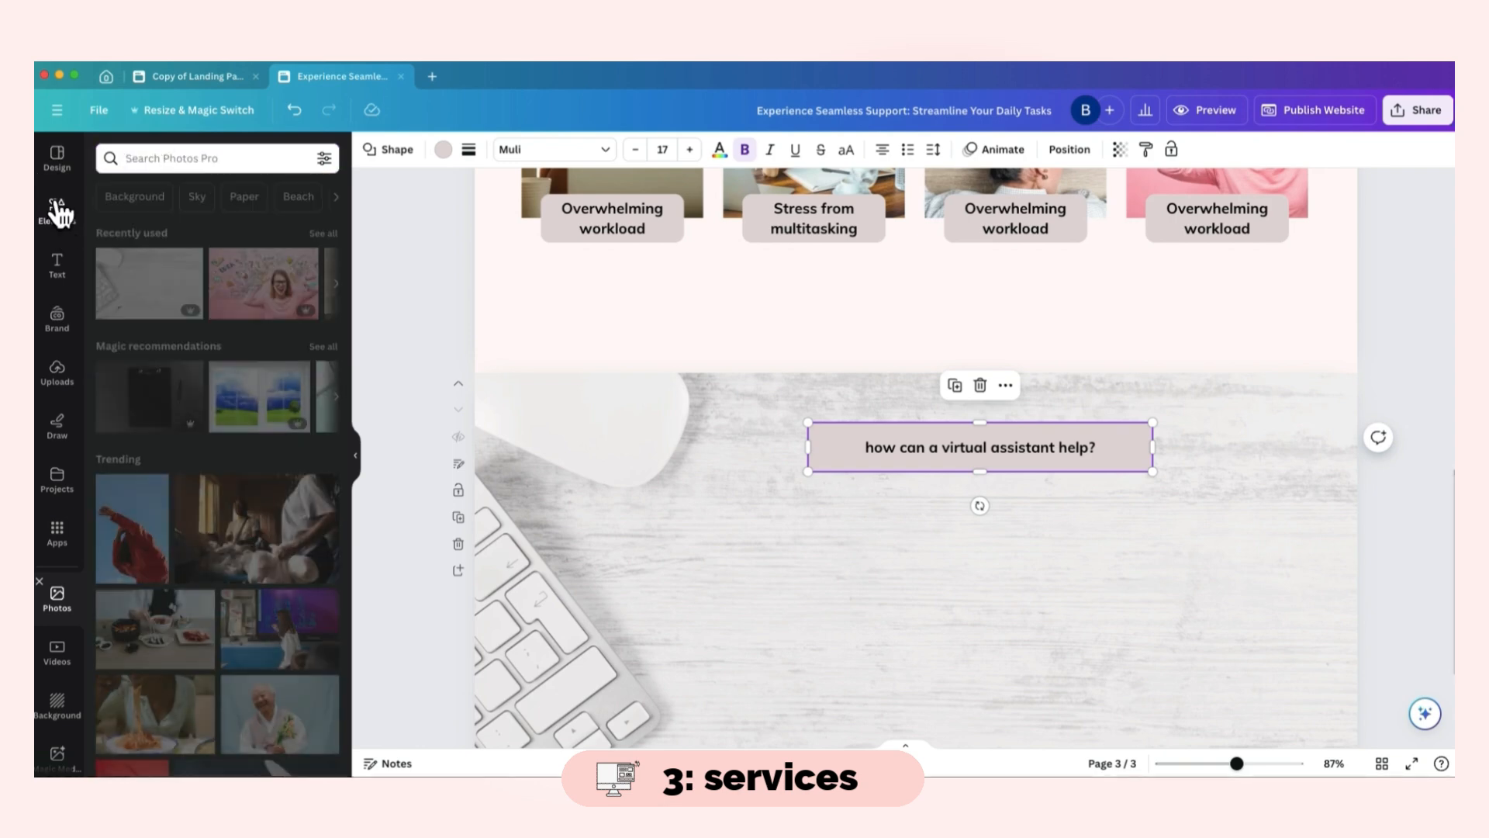
{"action": "type", "text": "question mark icon"}
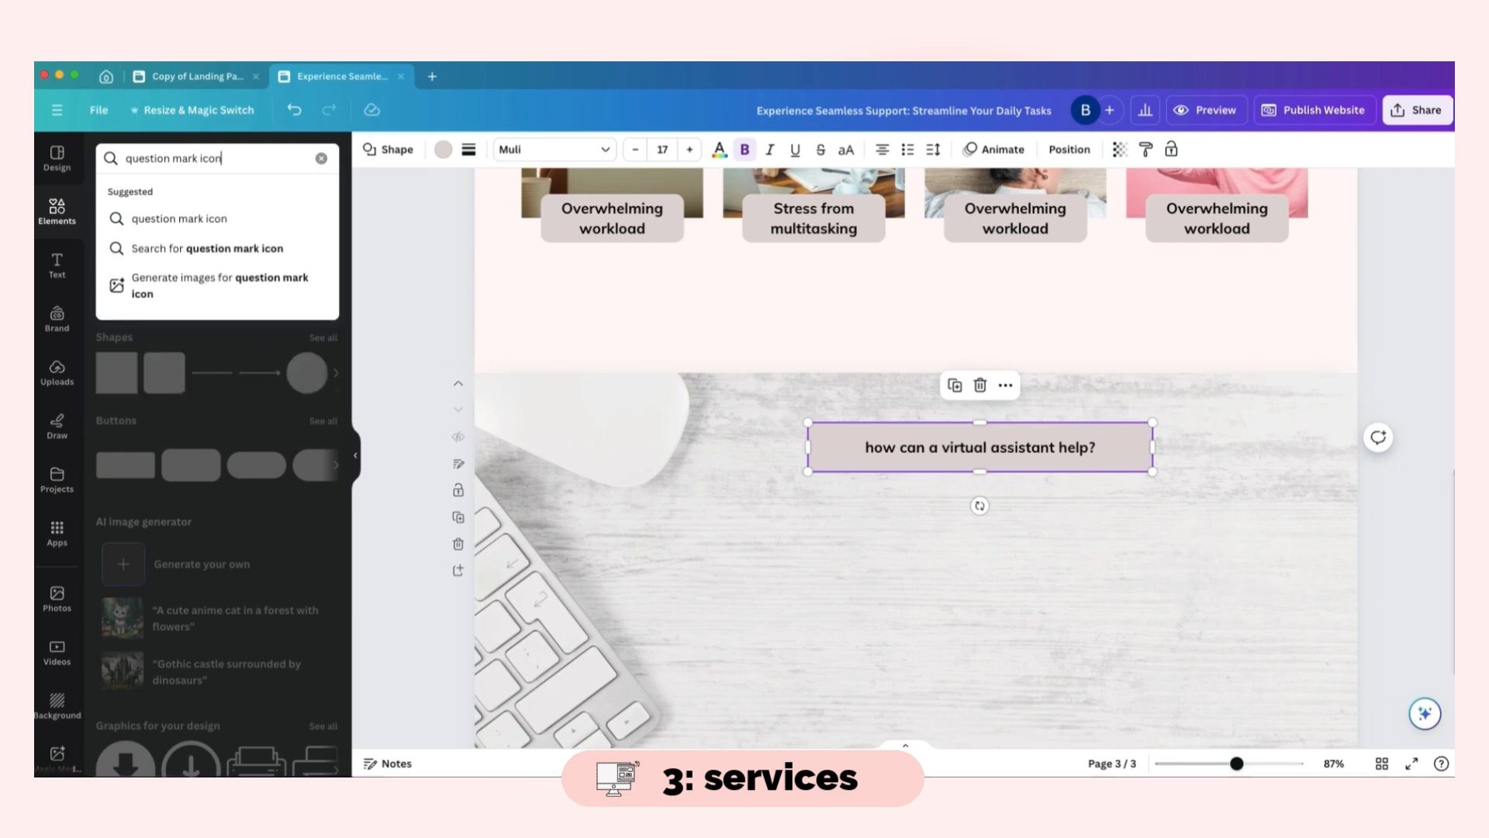
{"action": "key", "text": "Return"}
{"action": "left_click", "coordinate": [256, 316]}
{"action": "left_click_drag", "start_coordinate": [1011, 517], "coordinate": [884, 463]}
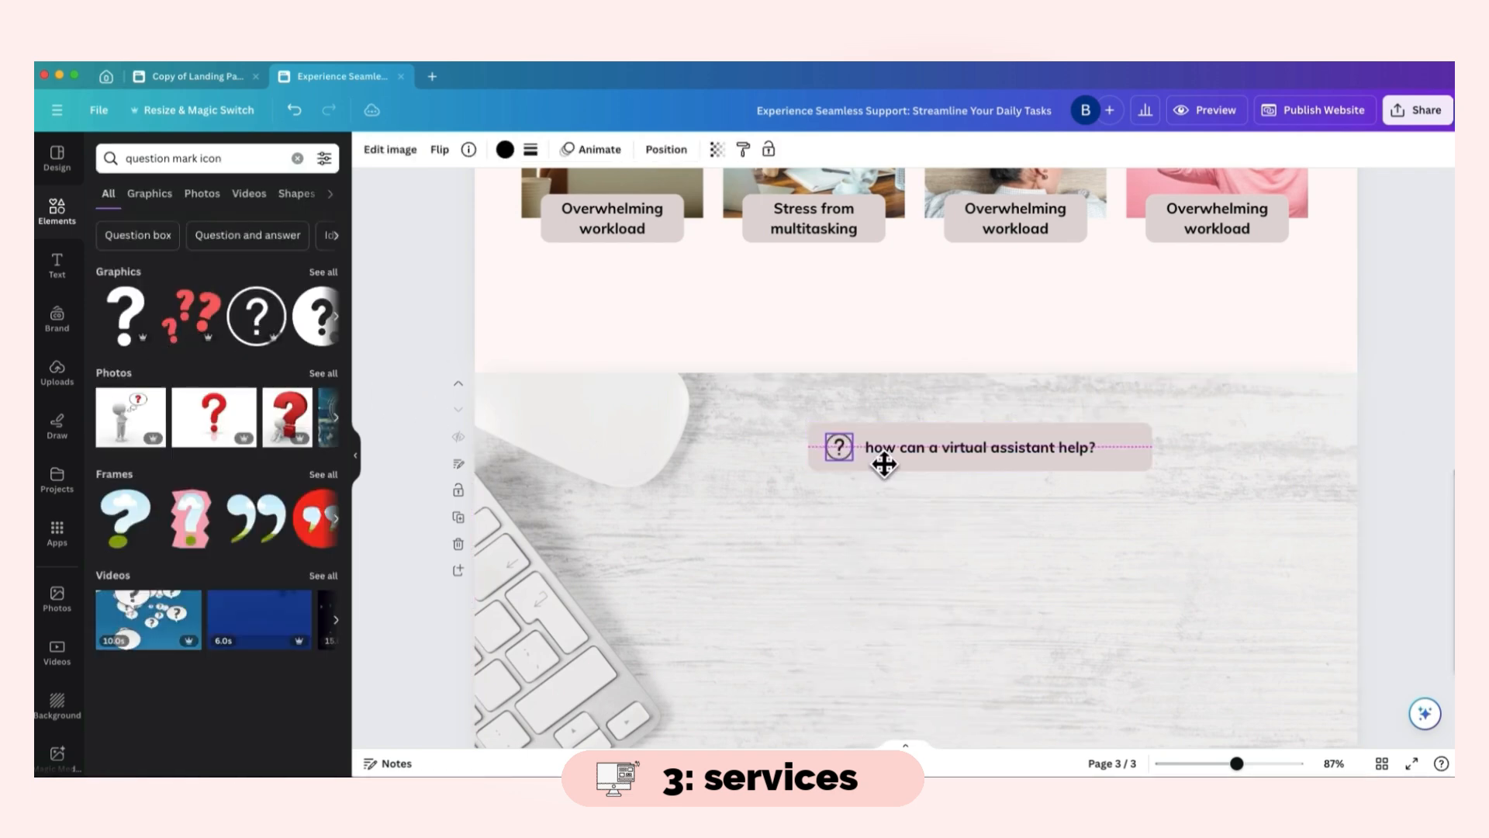
- Lock the desk background photo and centre the heading bar together with its icon horizontally on the page
{"action": "scroll", "coordinate": [985, 525], "scroll_direction": "down", "scroll_amount": 2}
{"action": "left_click", "coordinate": [985, 524]}
{"action": "left_click_drag", "start_coordinate": [1155, 380], "coordinate": [798, 314]}
{"action": "key", "text": "super+z"}
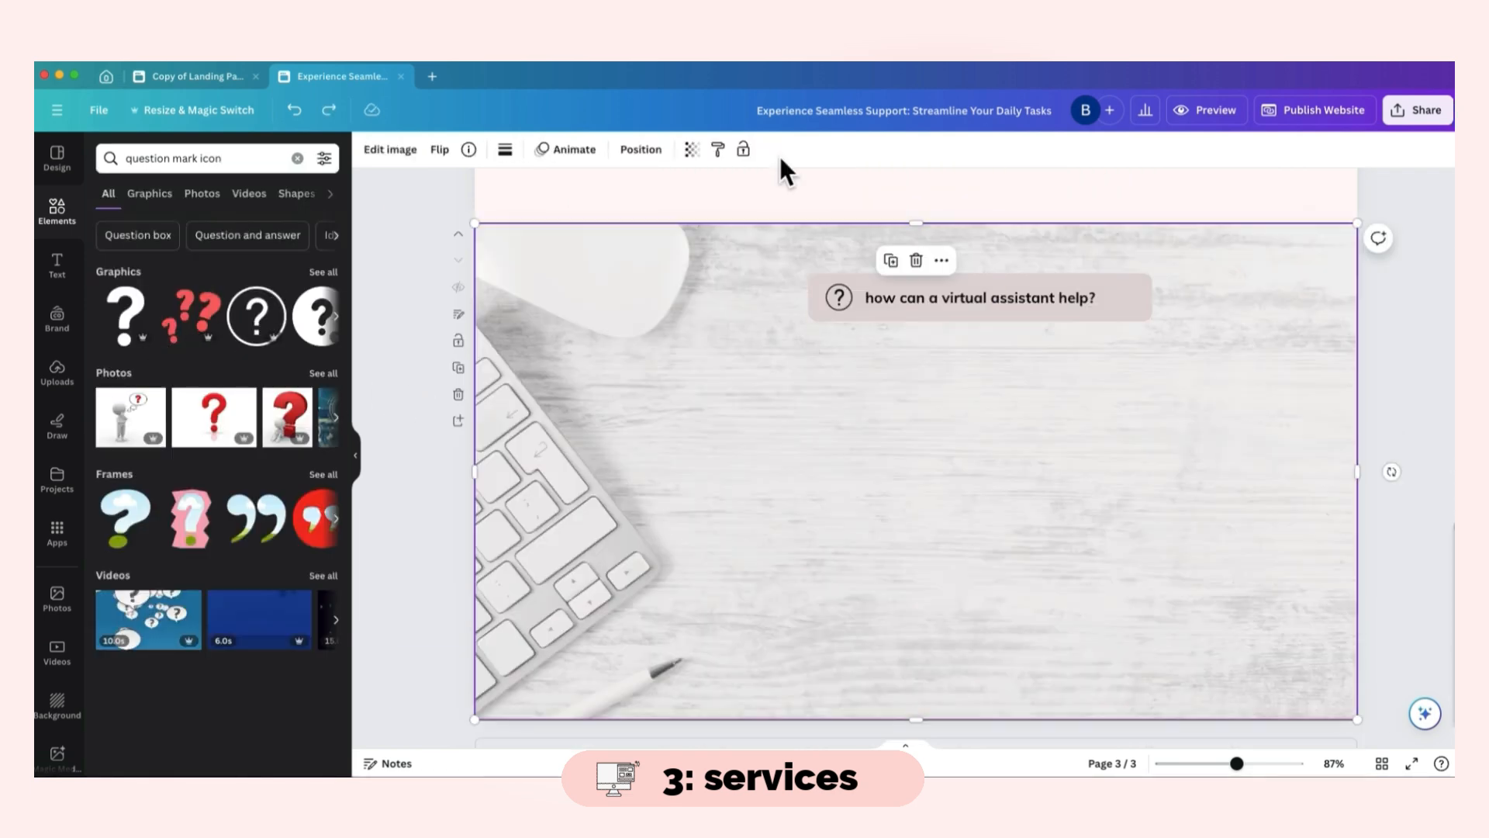
{"action": "left_click", "coordinate": [744, 150]}
{"action": "left_click_drag", "start_coordinate": [1187, 378], "coordinate": [923, 291]}
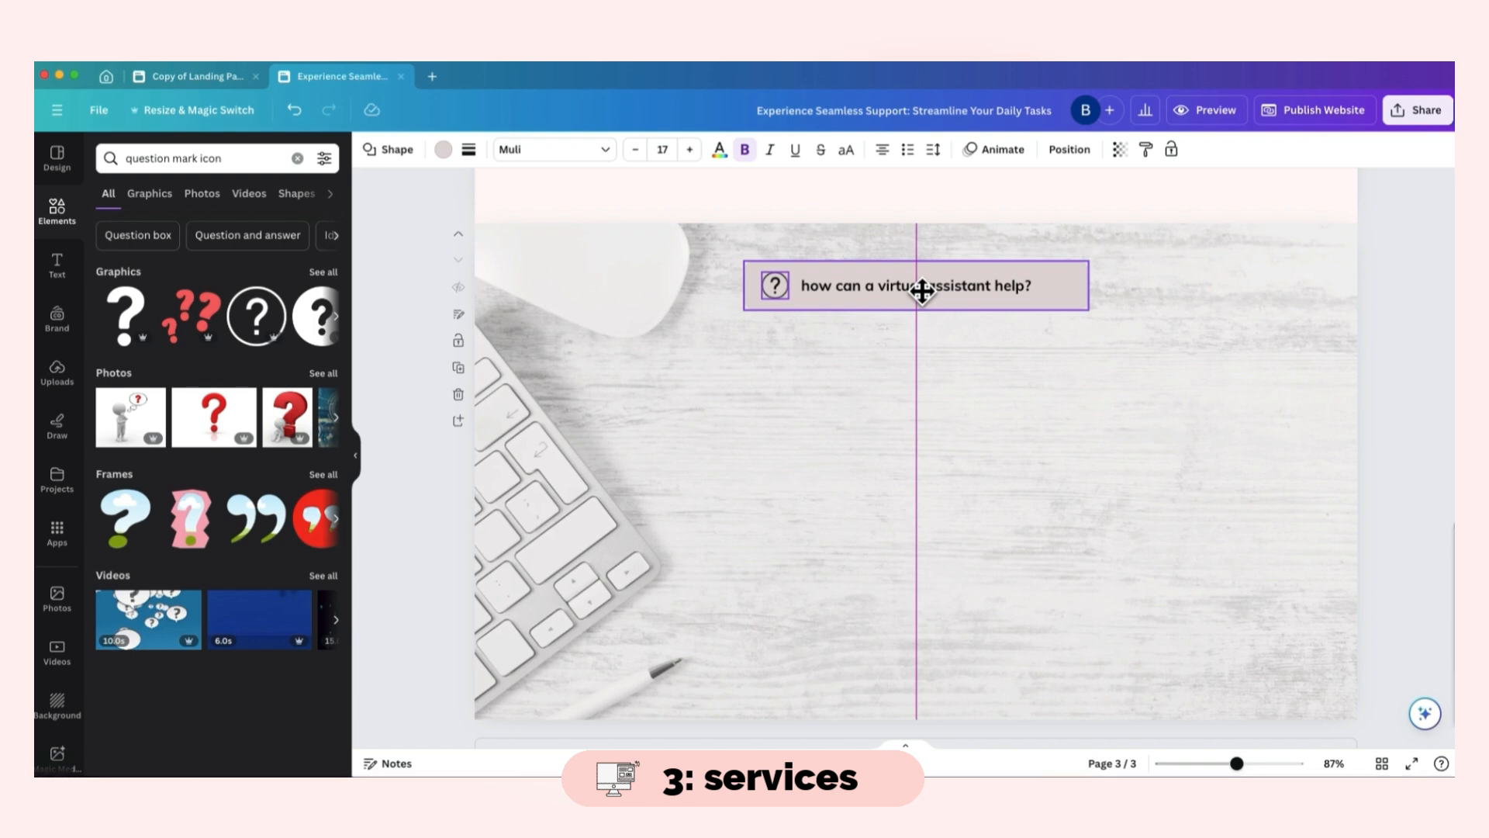
{"action": "left_click_drag", "start_coordinate": [923, 291], "coordinate": [923, 296]}
- Shorten the heading bar behind the question mark icon and cut the text out of the shape
{"action": "left_click_drag", "start_coordinate": [1088, 286], "coordinate": [1015, 286]}
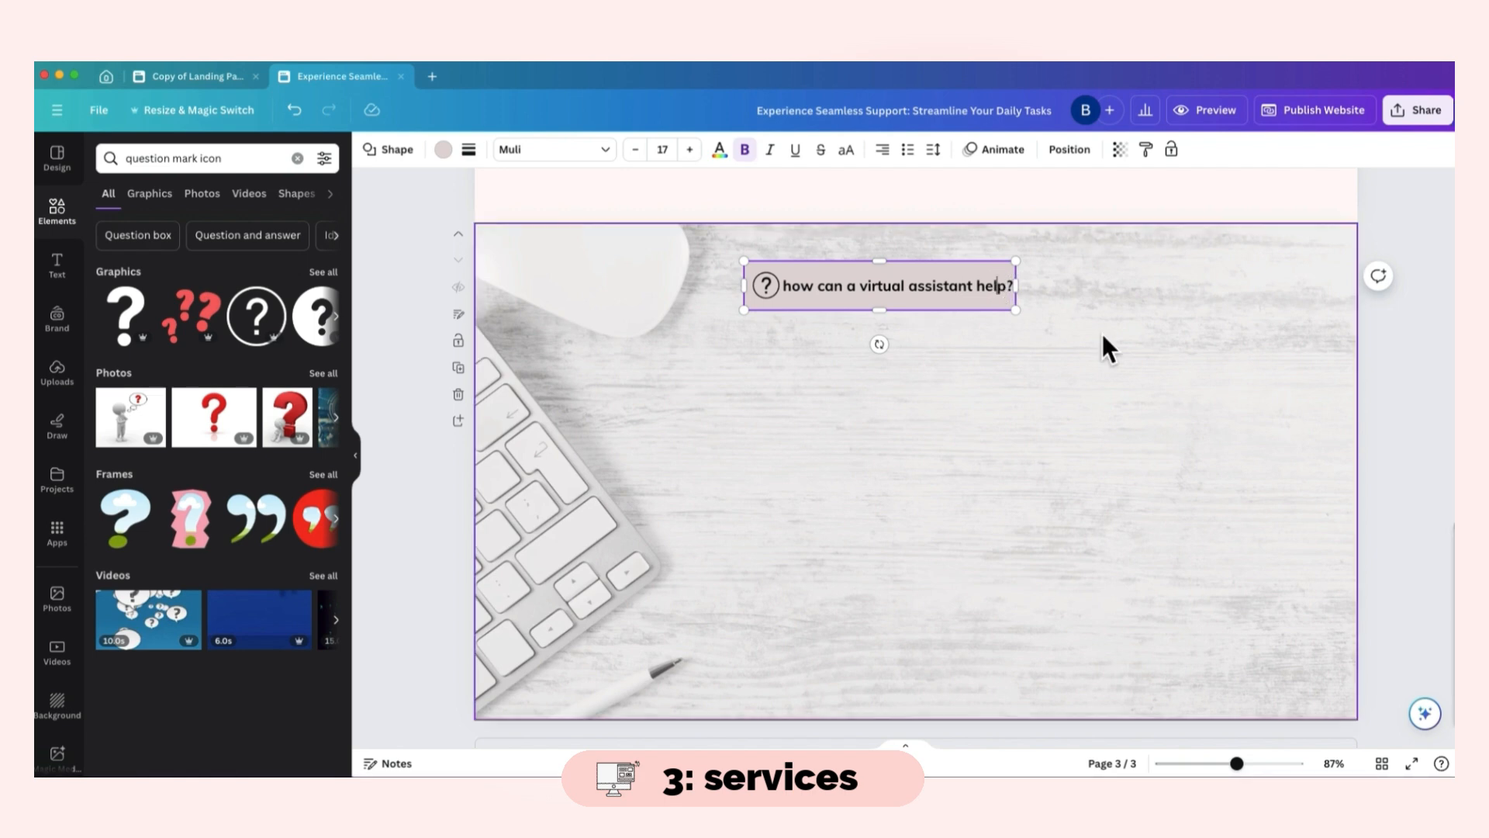
{"action": "left_click_drag", "start_coordinate": [1015, 286], "coordinate": [1000, 297]}
{"action": "left_click", "coordinate": [805, 286]}
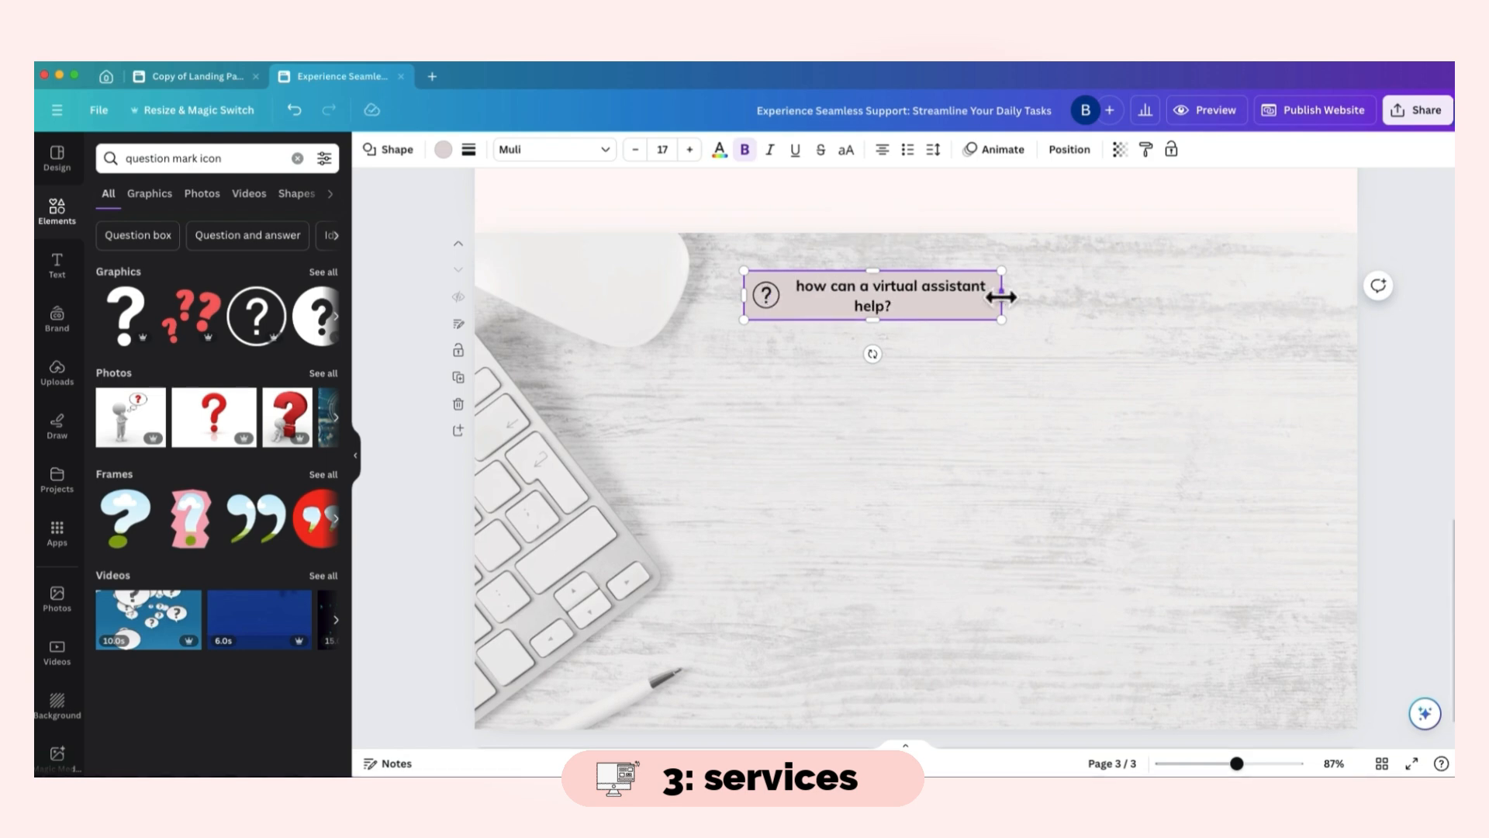
{"action": "left_click_drag", "start_coordinate": [1001, 297], "coordinate": [1067, 298]}
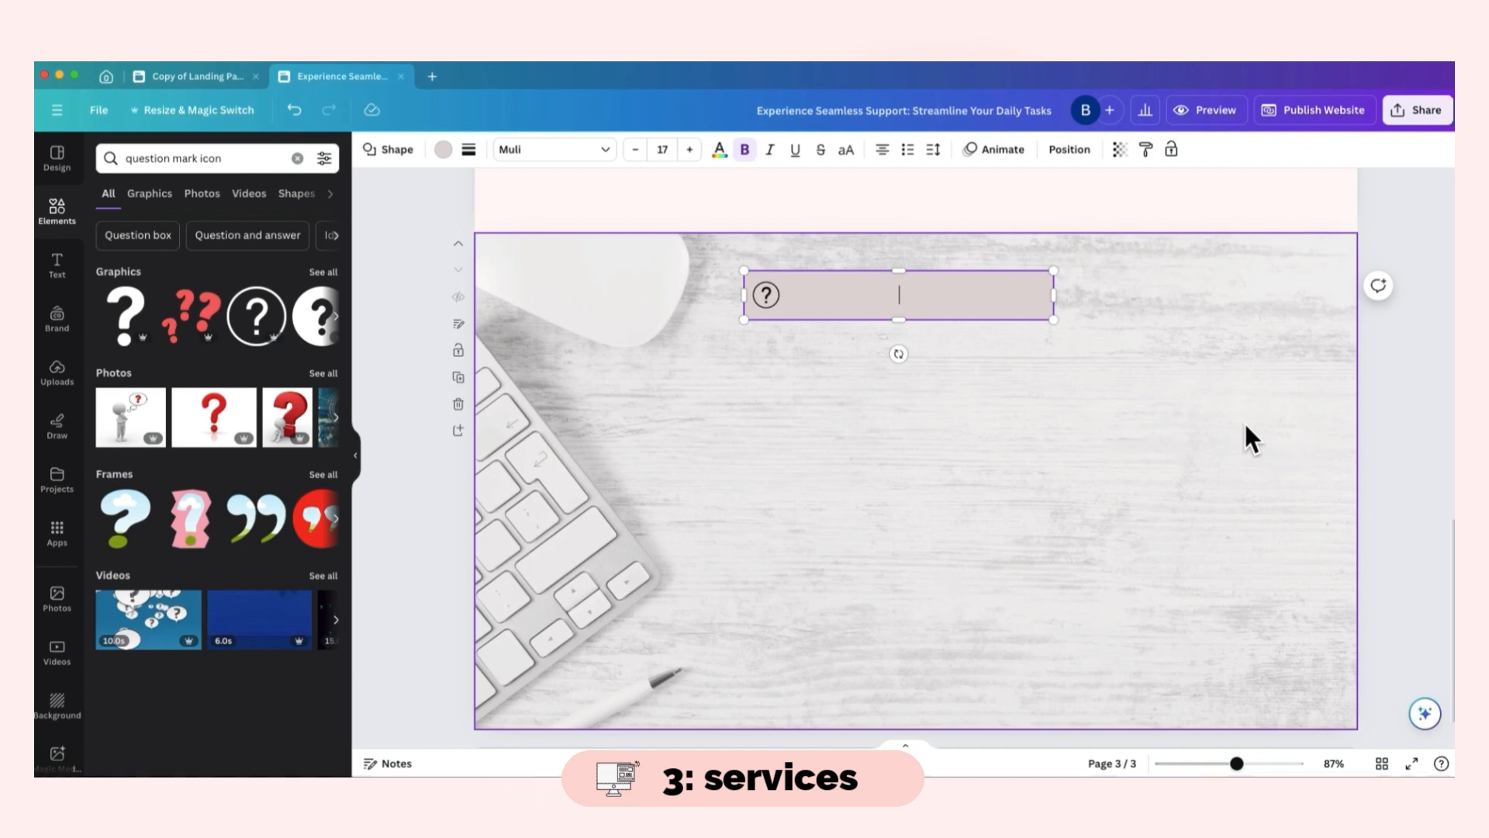
{"action": "left_click", "coordinate": [1246, 436]}
- Add a subheading text box reading "how can a virtual assistant help?" and place it in the bar beside the icon
{"action": "left_click", "coordinate": [57, 264]}
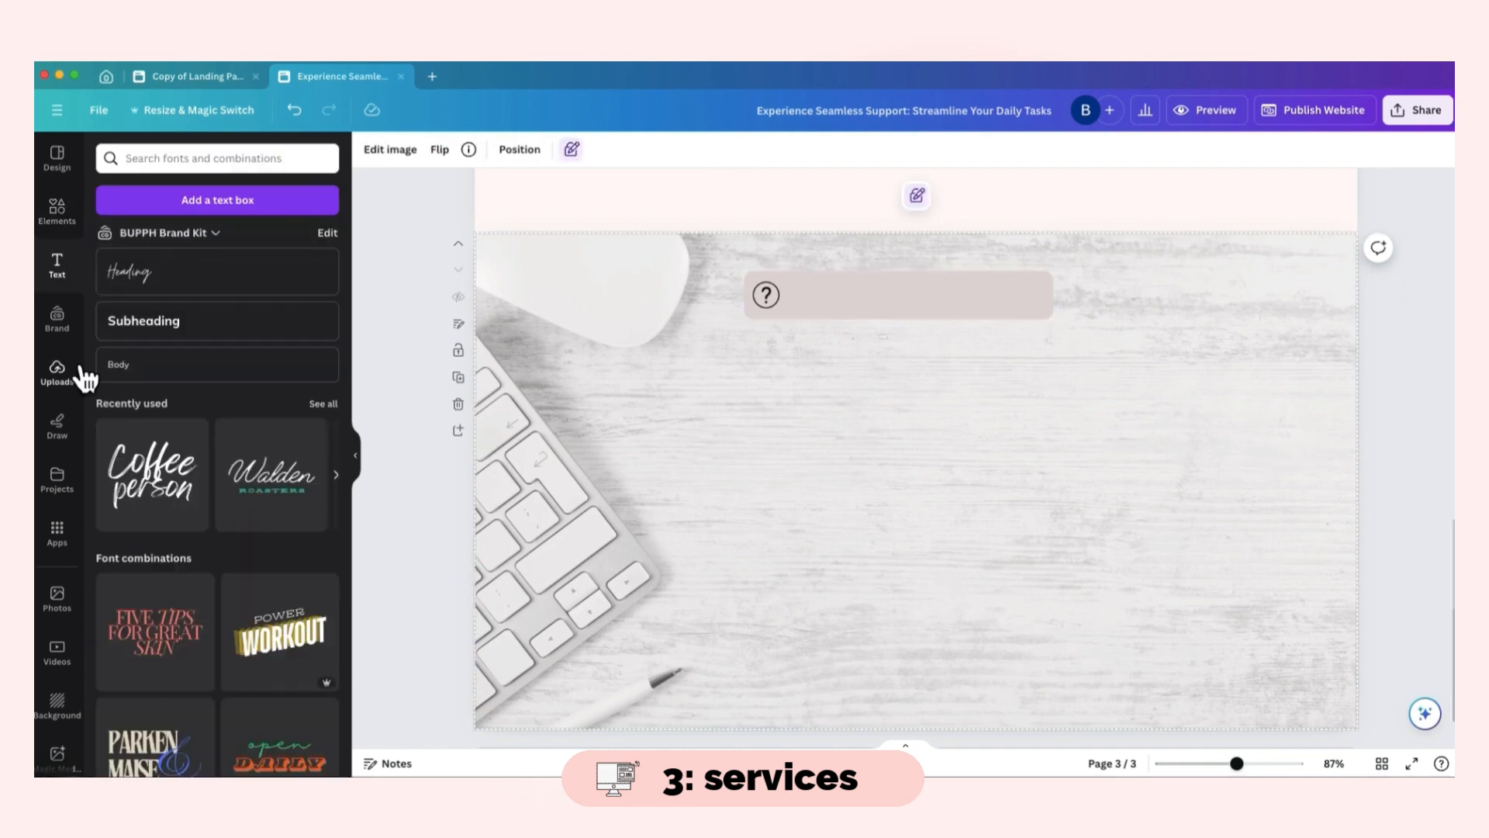
{"action": "left_click", "coordinate": [207, 326]}
{"action": "key", "text": "super+v"}
{"action": "left_click_drag", "start_coordinate": [929, 524], "coordinate": [927, 340]}
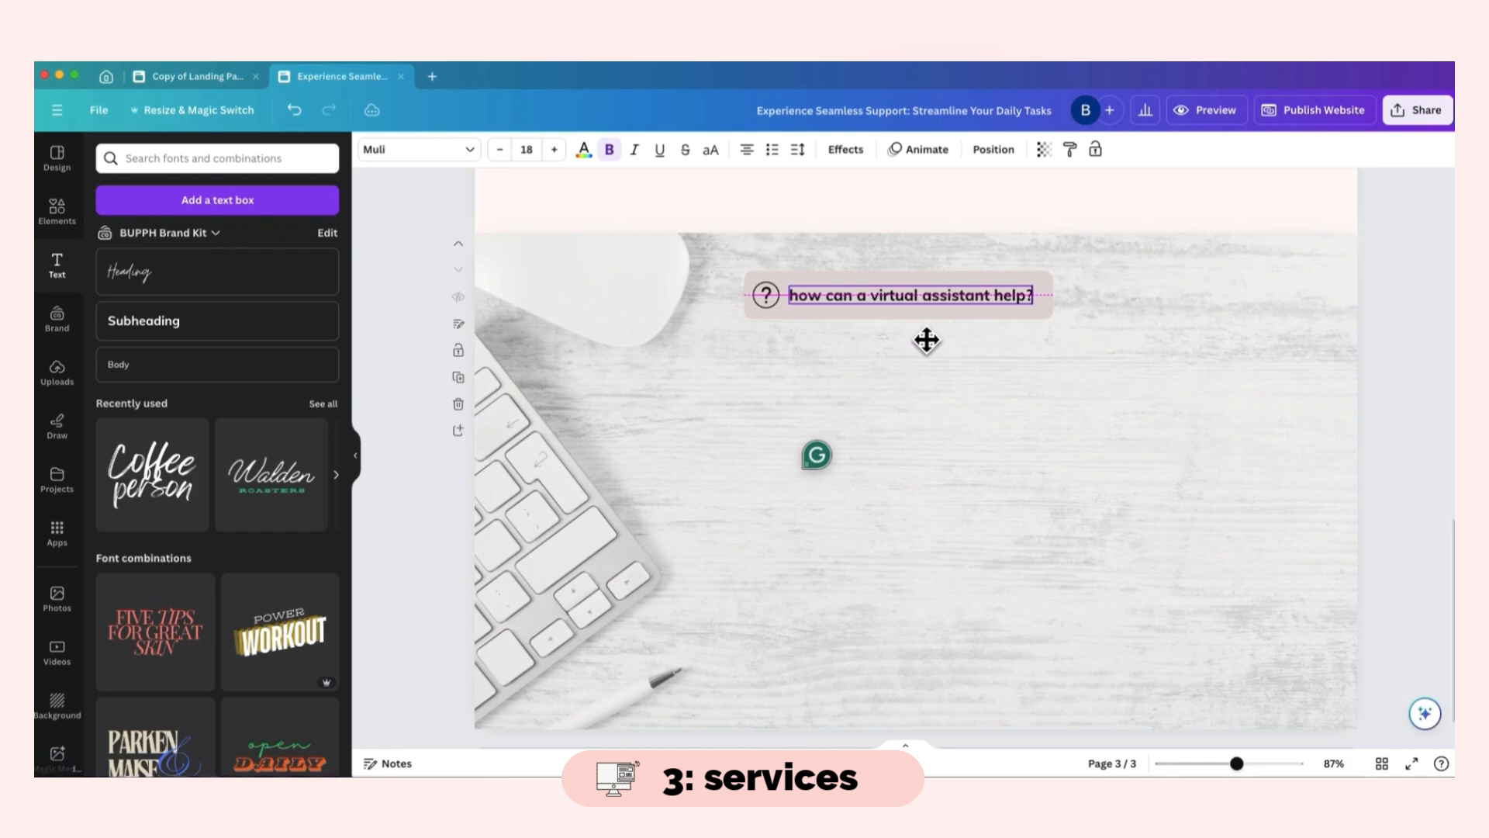
{"action": "left_click", "coordinate": [1165, 500]}
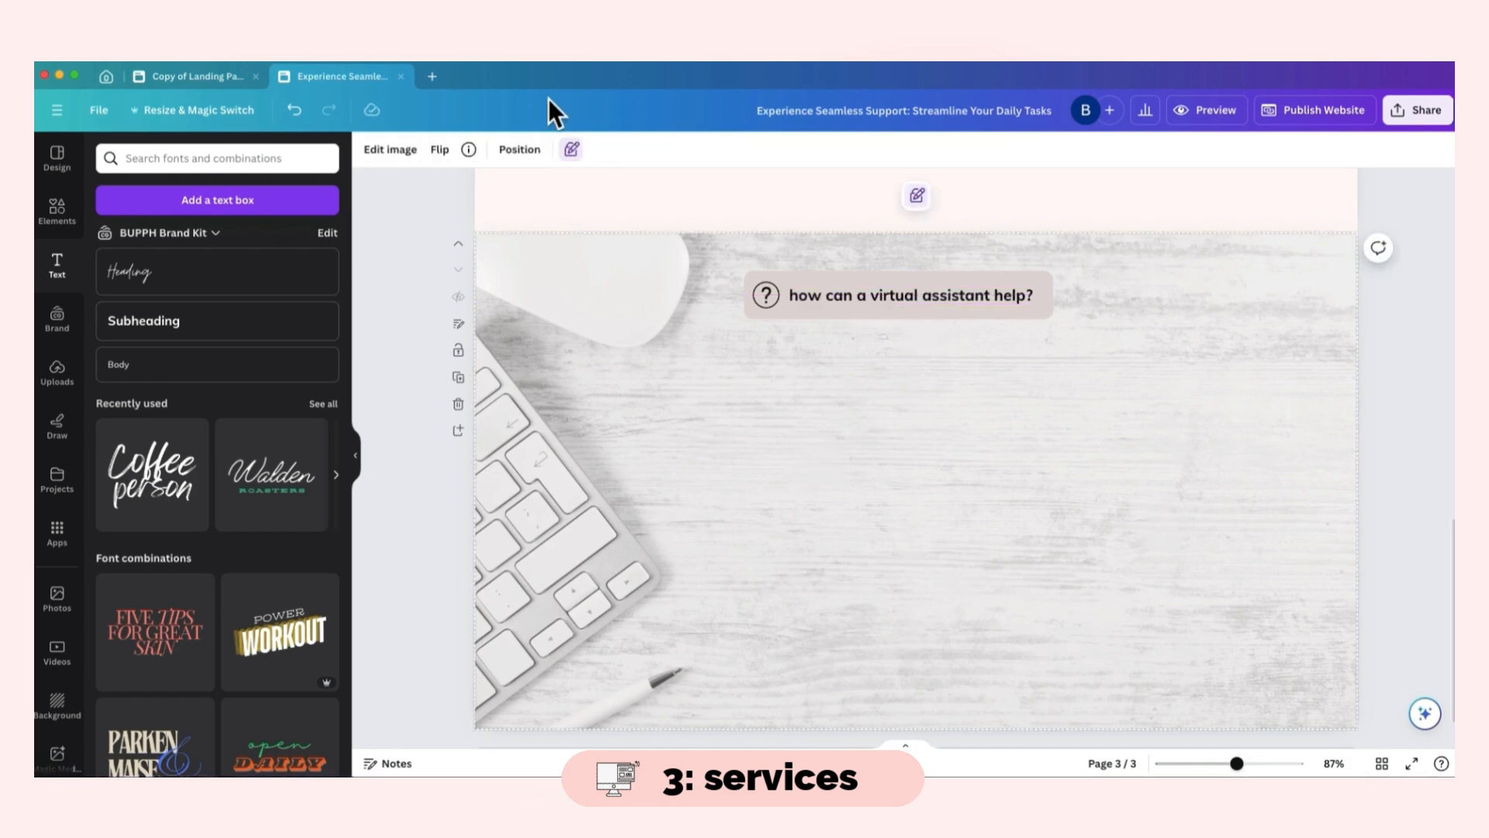
- Check the template's service cards and insert a rounded square below the heading as the first card
{"action": "left_click", "coordinate": [171, 75]}
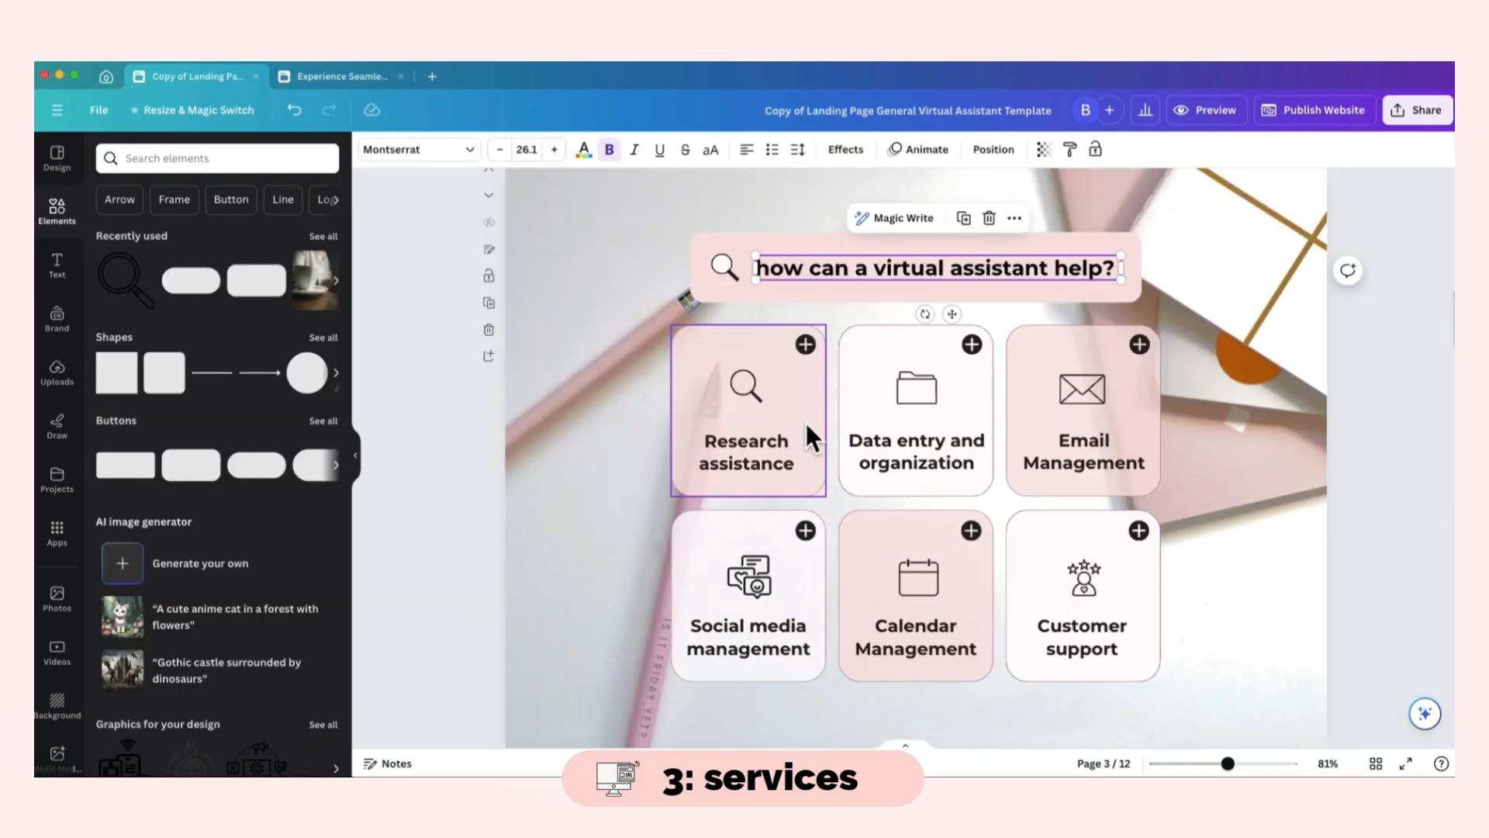
{"action": "left_click", "coordinate": [353, 76]}
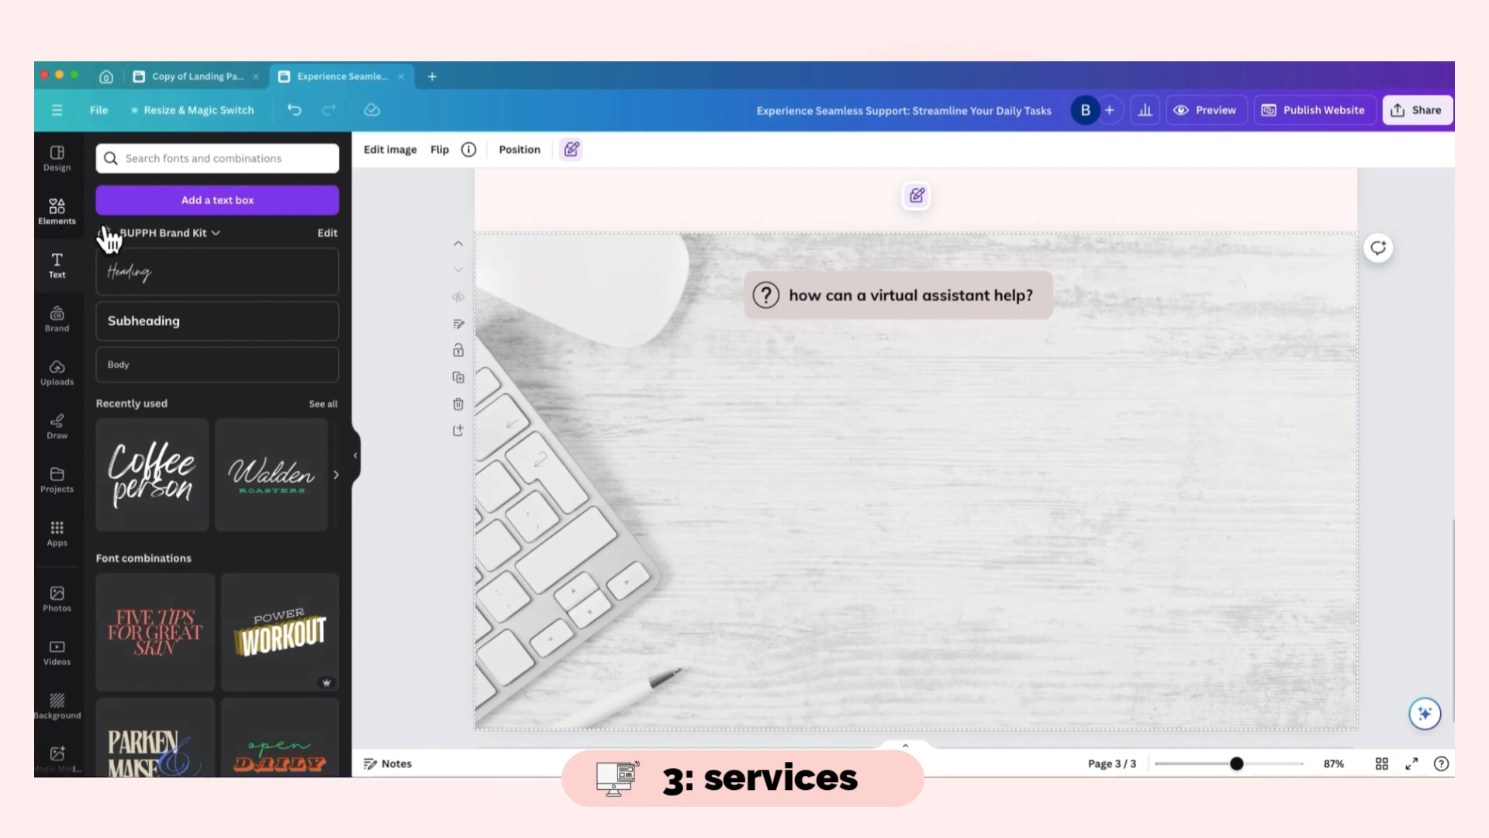
{"action": "left_click", "coordinate": [70, 221]}
{"action": "left_click", "coordinate": [276, 159]}
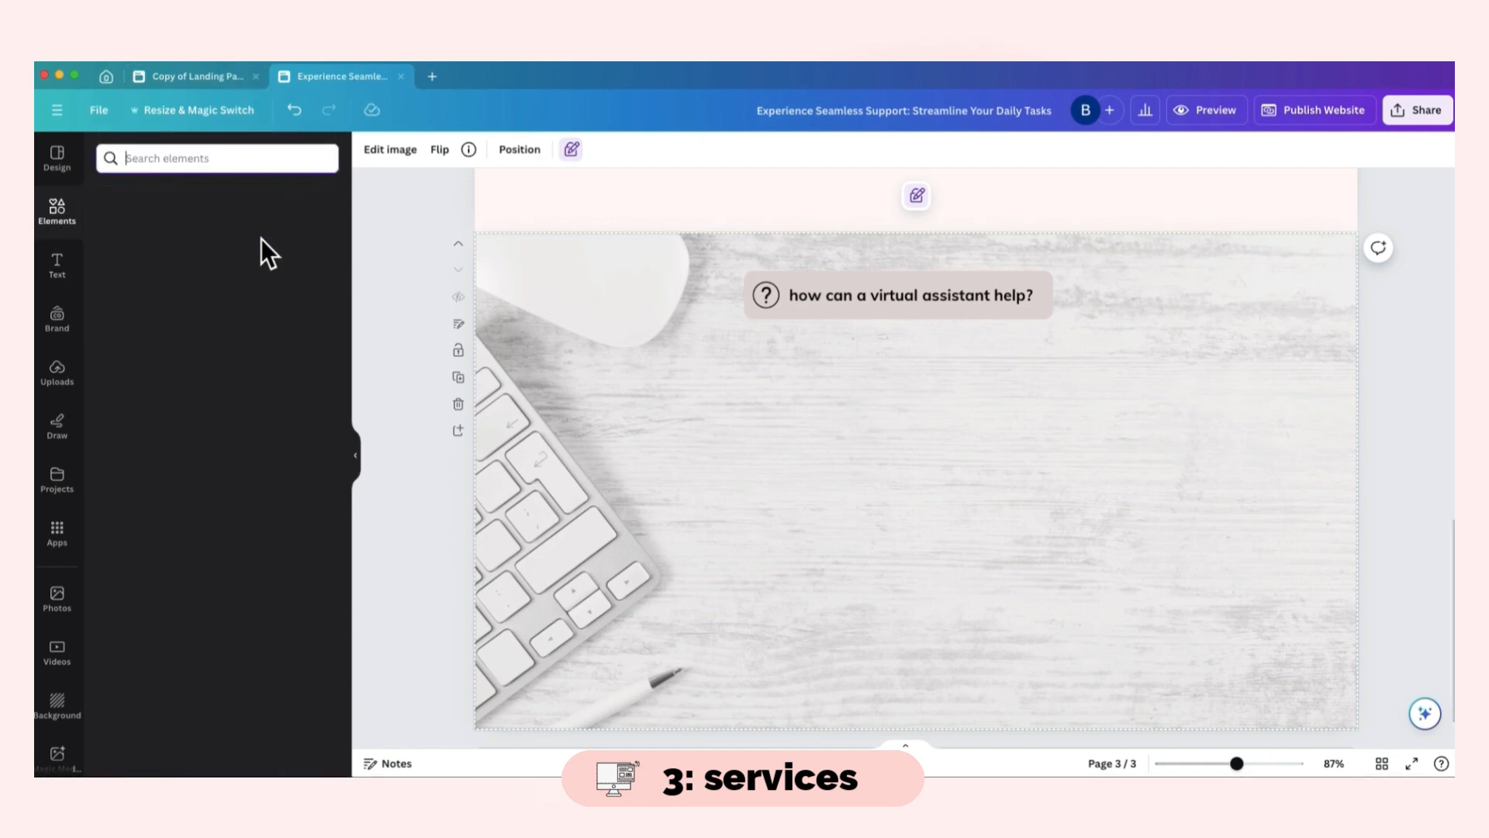
{"action": "left_click", "coordinate": [162, 380]}
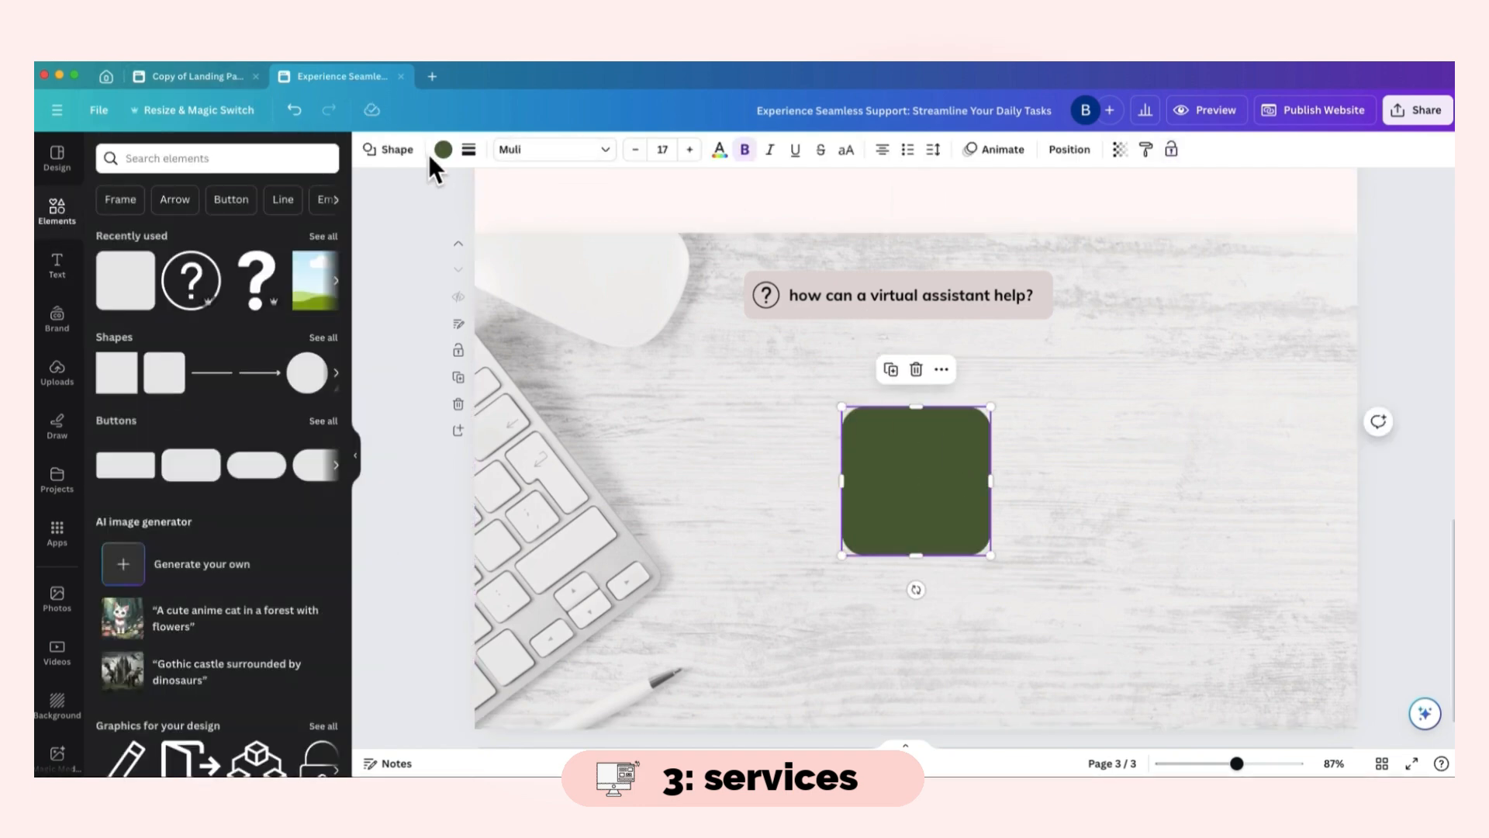
- Fill the rounded square with the heading bar's greyish pink, set its border colour to #C8BEBE, and place it below the heading's left end
{"action": "left_click", "coordinate": [443, 149]}
{"action": "left_click", "coordinate": [321, 245]}
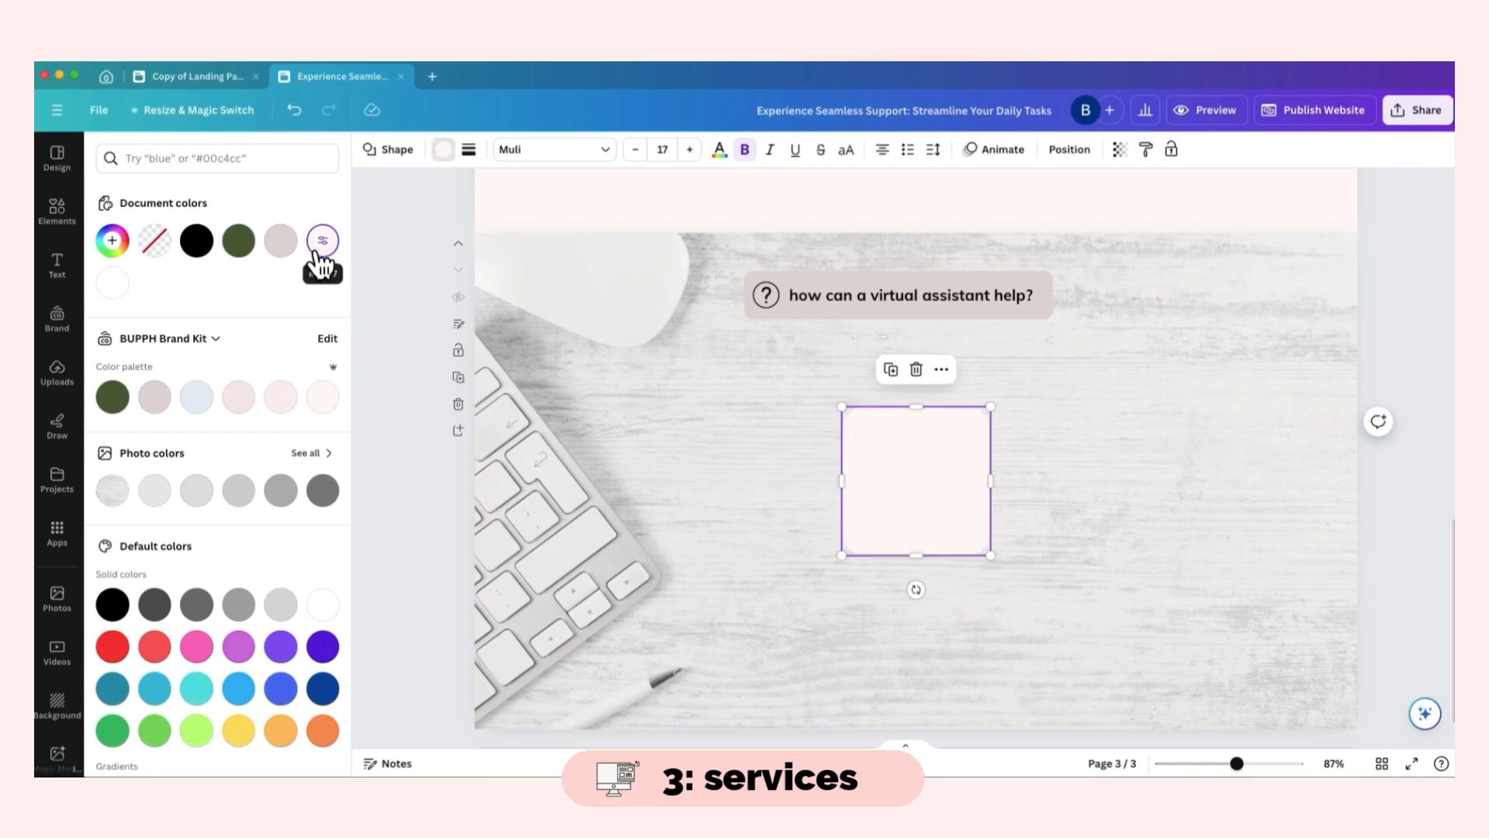
{"action": "left_click", "coordinate": [280, 242]}
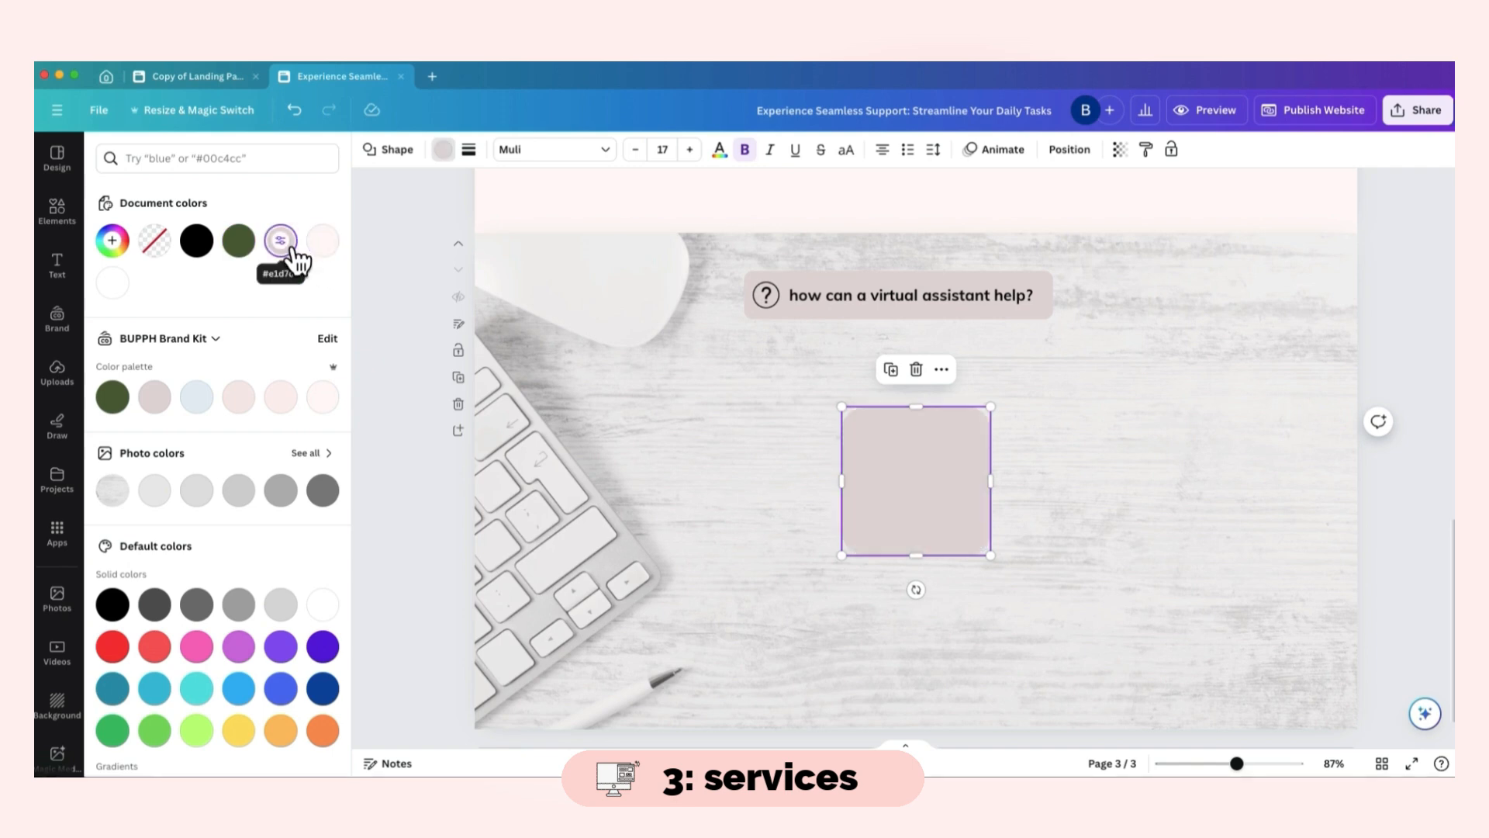
{"action": "left_click", "coordinate": [115, 254]}
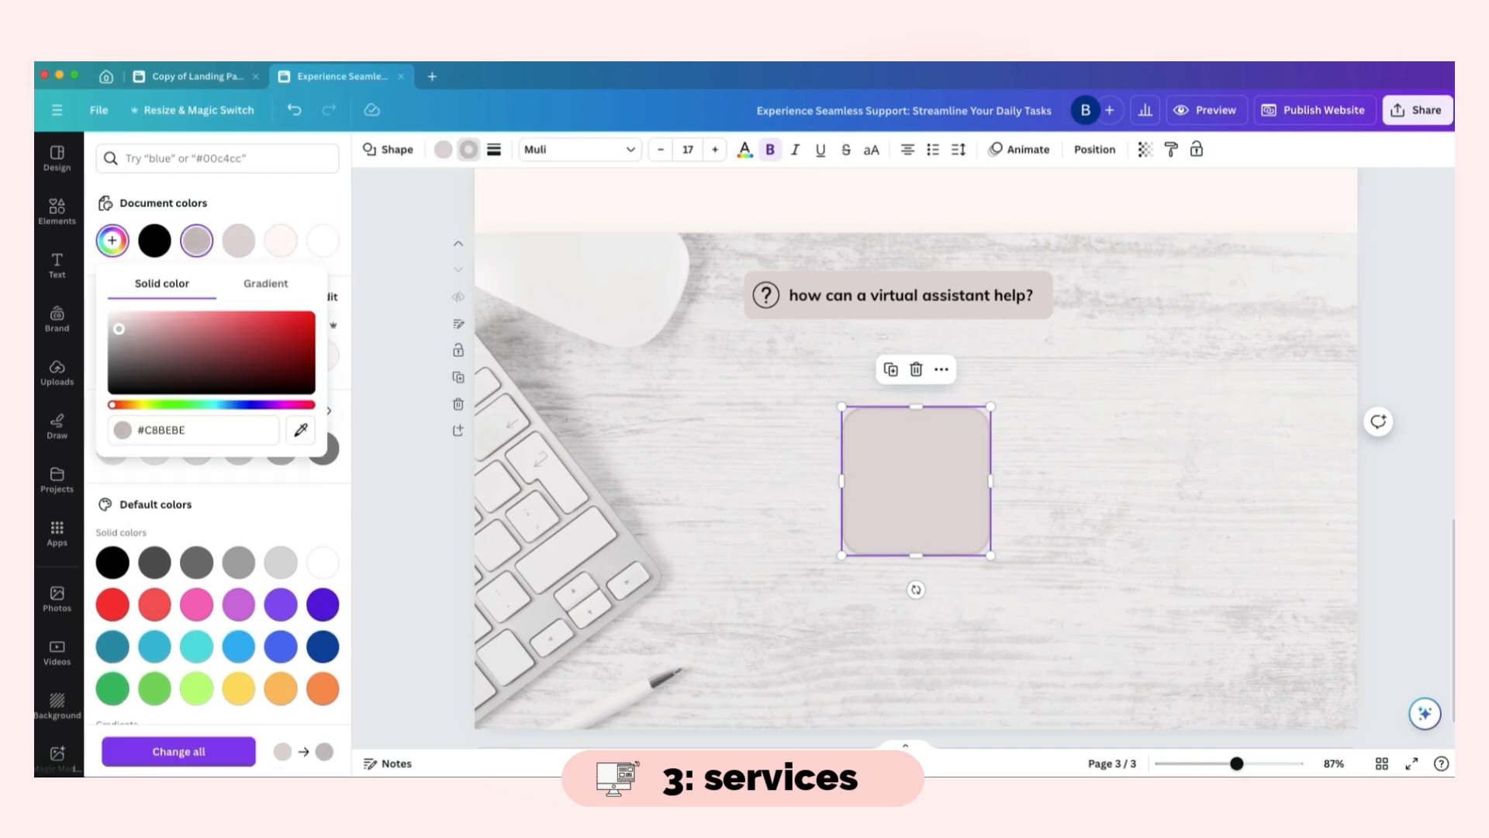
{"action": "left_click", "coordinate": [751, 403]}
{"action": "left_click_drag", "start_coordinate": [891, 481], "coordinate": [727, 421]}
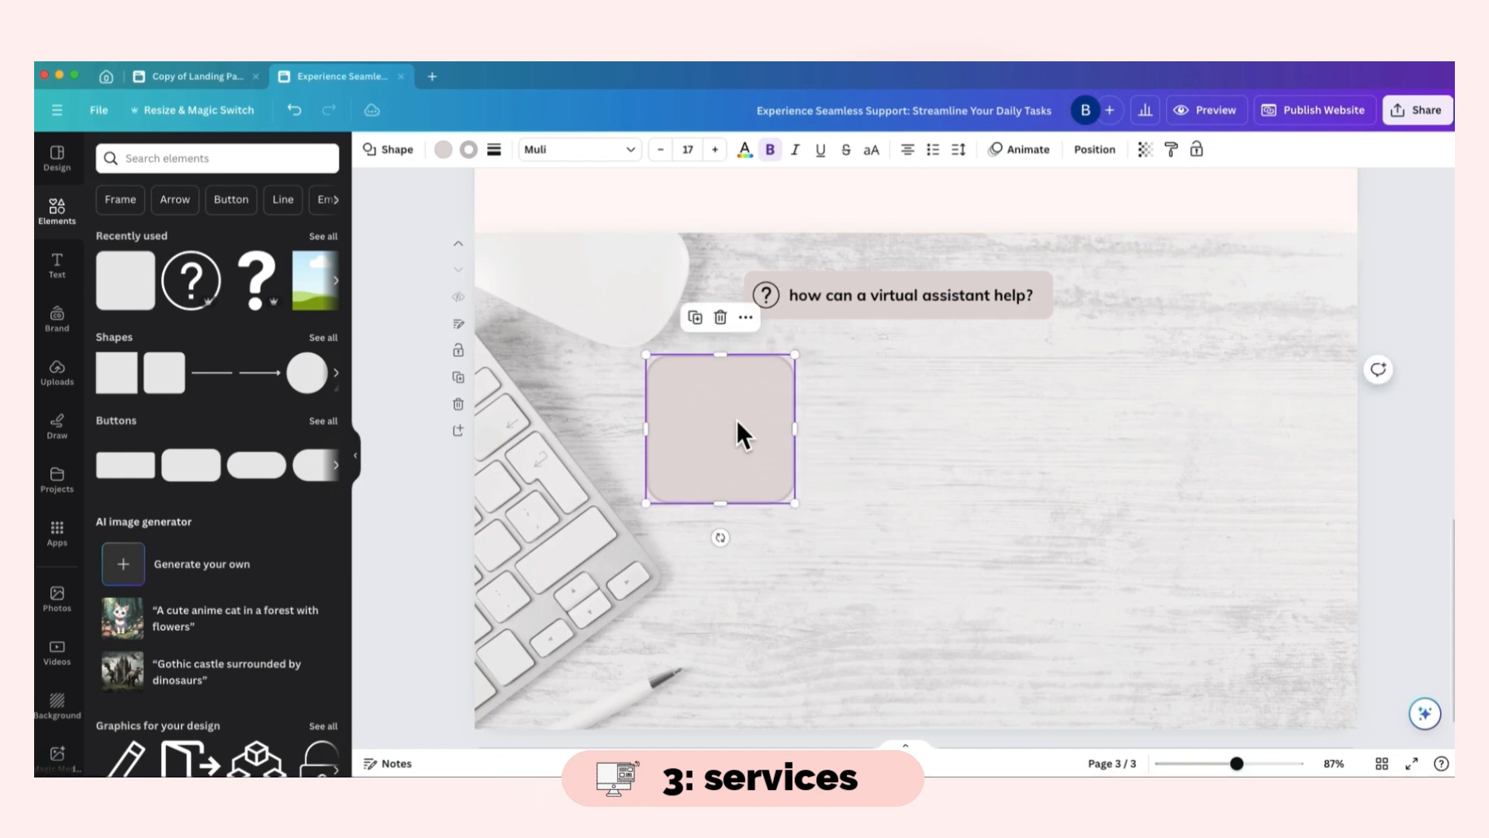
- Find an add icon, insert the black circled plus and shrink it onto the card's upper-right area
{"action": "left_click", "coordinate": [195, 159]}
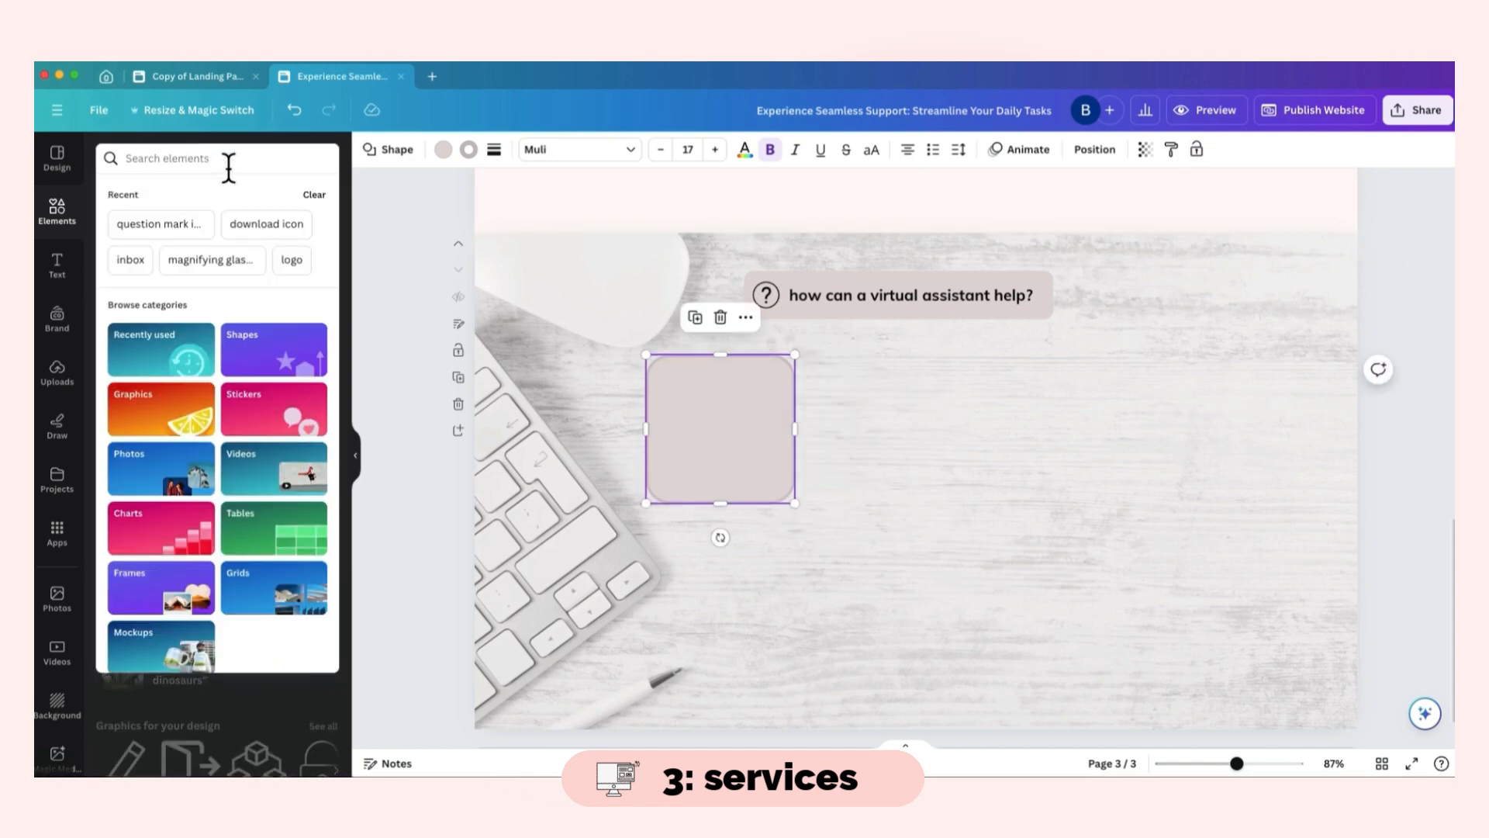
{"action": "type", "text": "add icon"}
{"action": "key", "text": "Return"}
{"action": "left_click", "coordinate": [125, 315]}
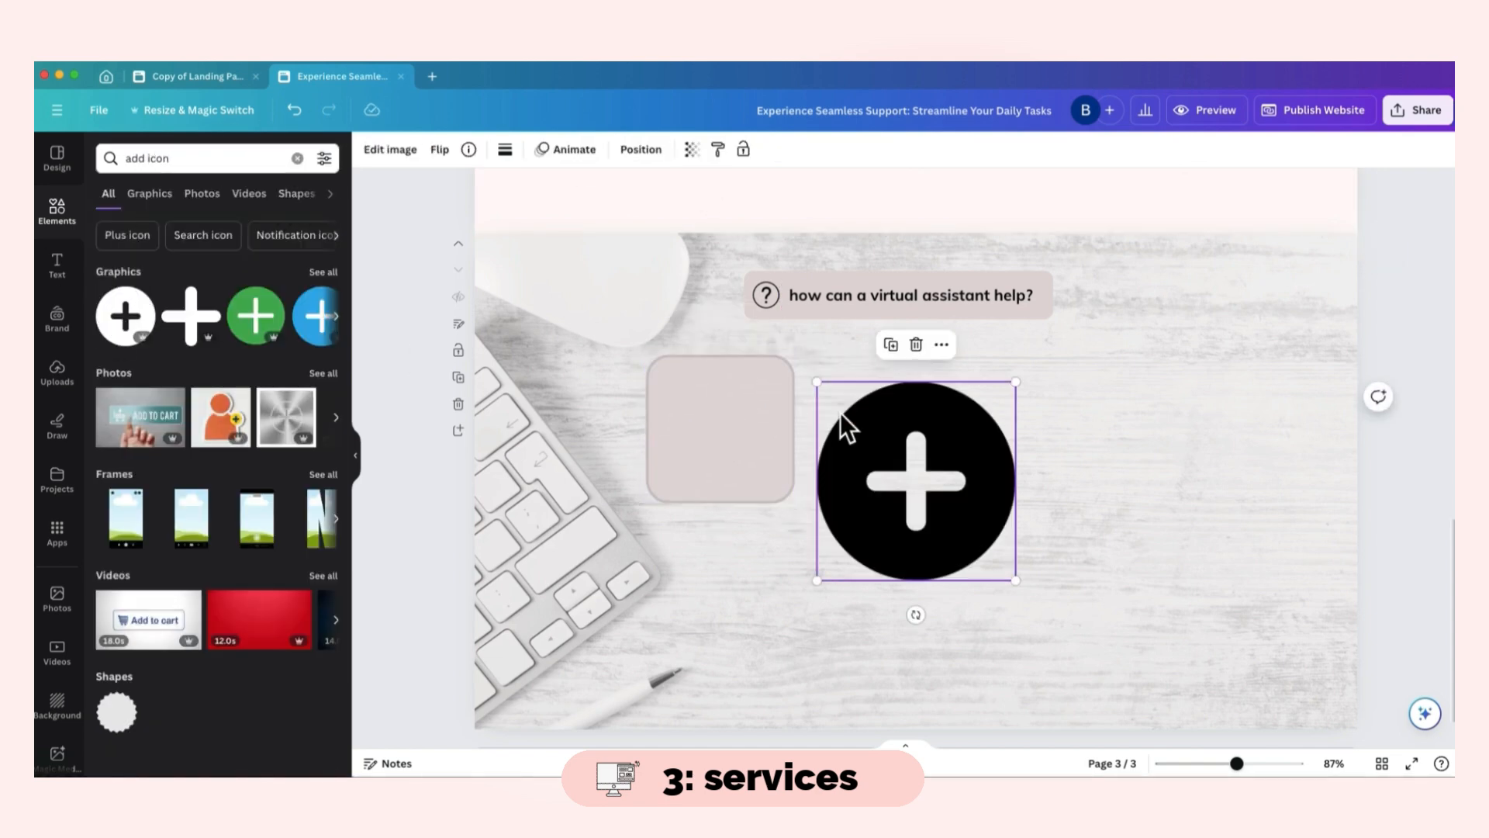
{"action": "left_click_drag", "start_coordinate": [1015, 382], "coordinate": [859, 555]}
{"action": "left_click_drag", "start_coordinate": [848, 618], "coordinate": [791, 426]}
- Enlarge the rounded card slightly and adjust the plus icon in its upper-right corner
{"action": "left_click", "coordinate": [791, 426]}
{"action": "left_click_drag", "start_coordinate": [791, 506], "coordinate": [801, 531]}
{"action": "left_click", "coordinate": [782, 383]}
{"action": "left_click", "coordinate": [881, 405]}
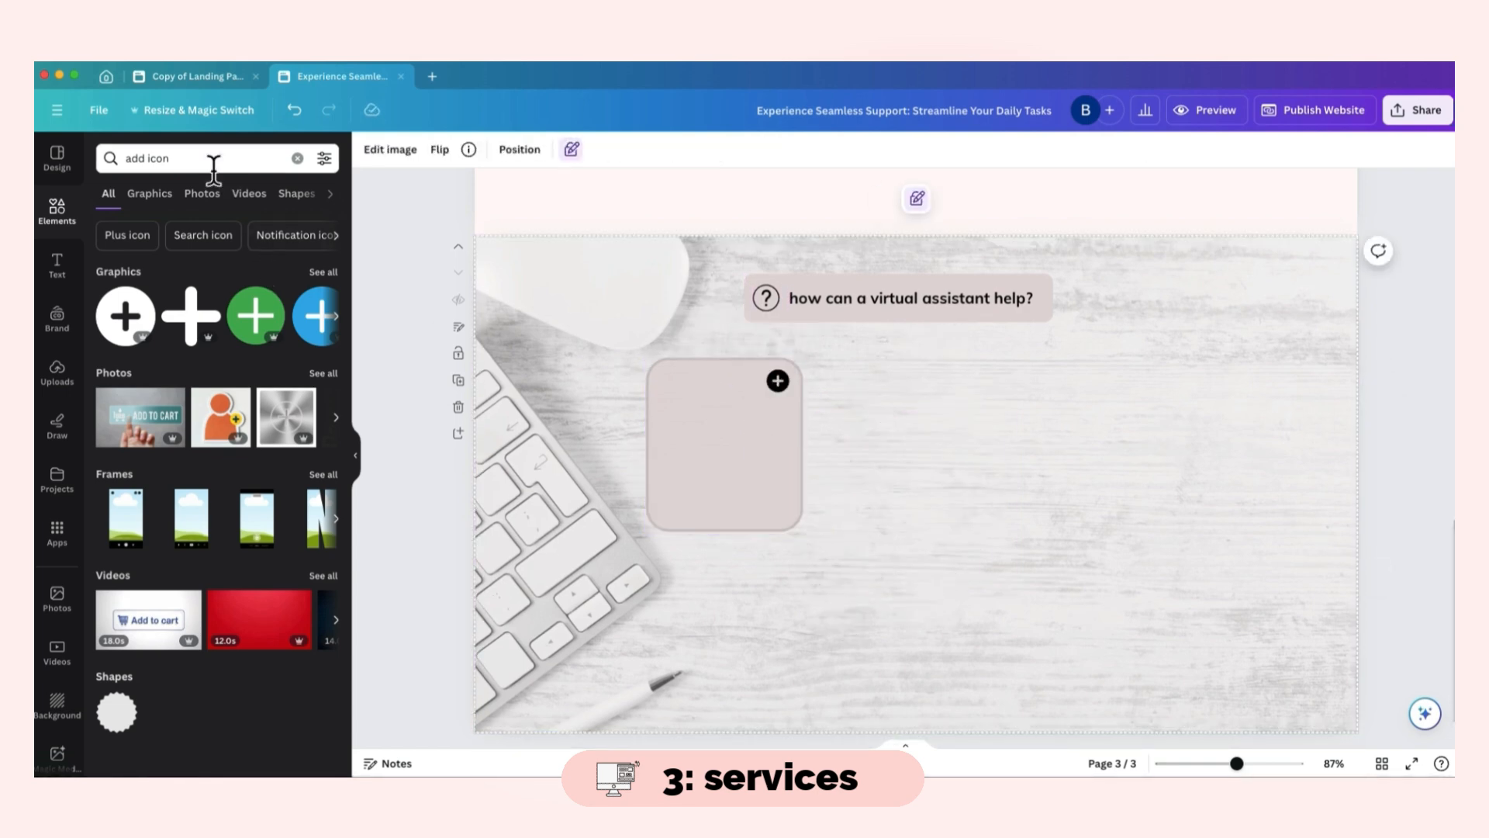
- Search for a magnifying glass icon, insert the black one and shrink it onto the middle of the card
{"action": "triple_click", "coordinate": [309, 158]}
{"action": "type", "text": "Magnifying"}
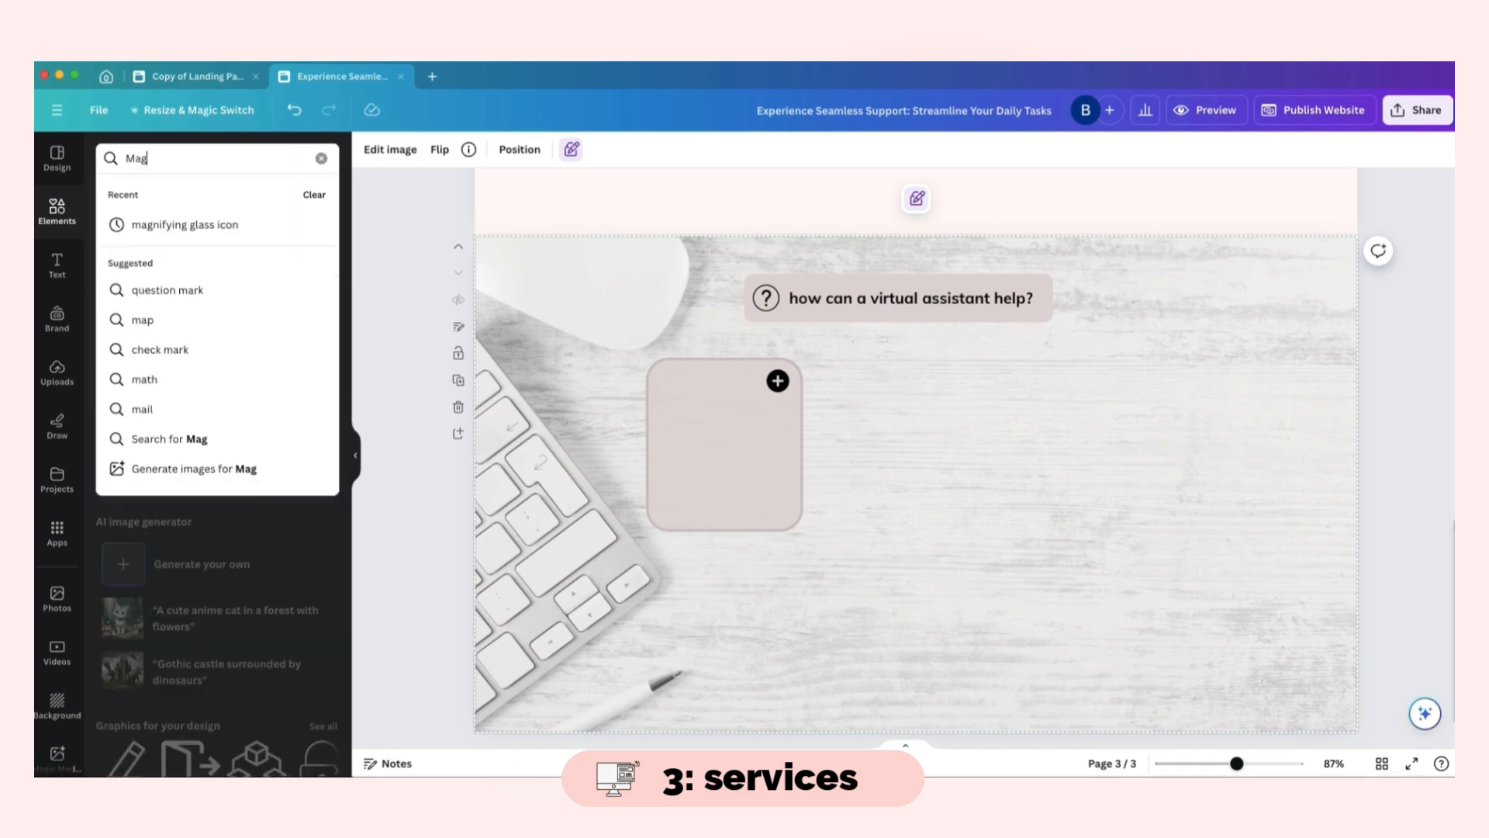
{"action": "left_click", "coordinate": [230, 225]}
{"action": "left_click", "coordinate": [300, 301]}
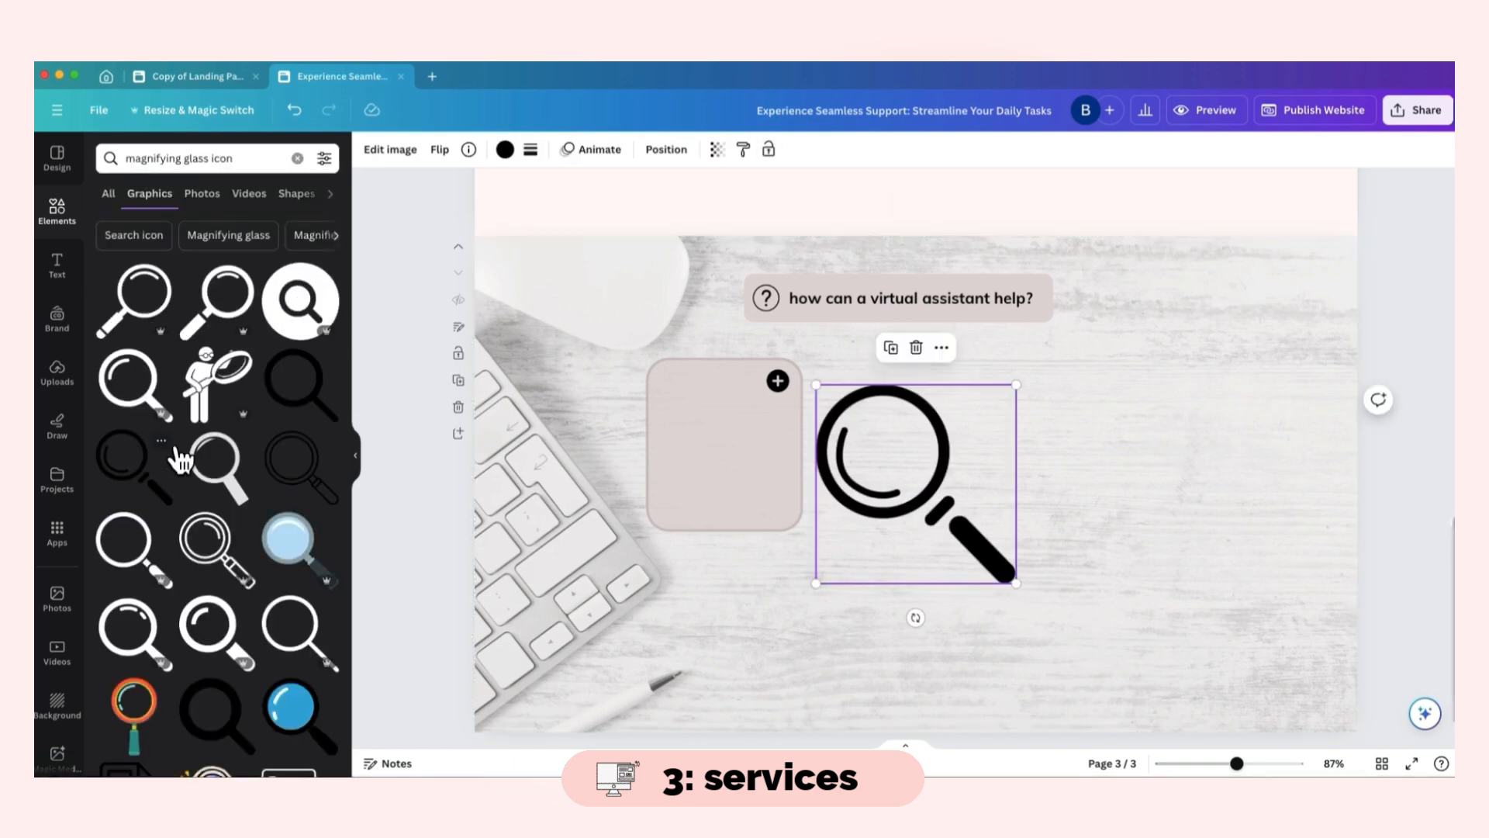
{"action": "left_click_drag", "start_coordinate": [1013, 382], "coordinate": [729, 423]}
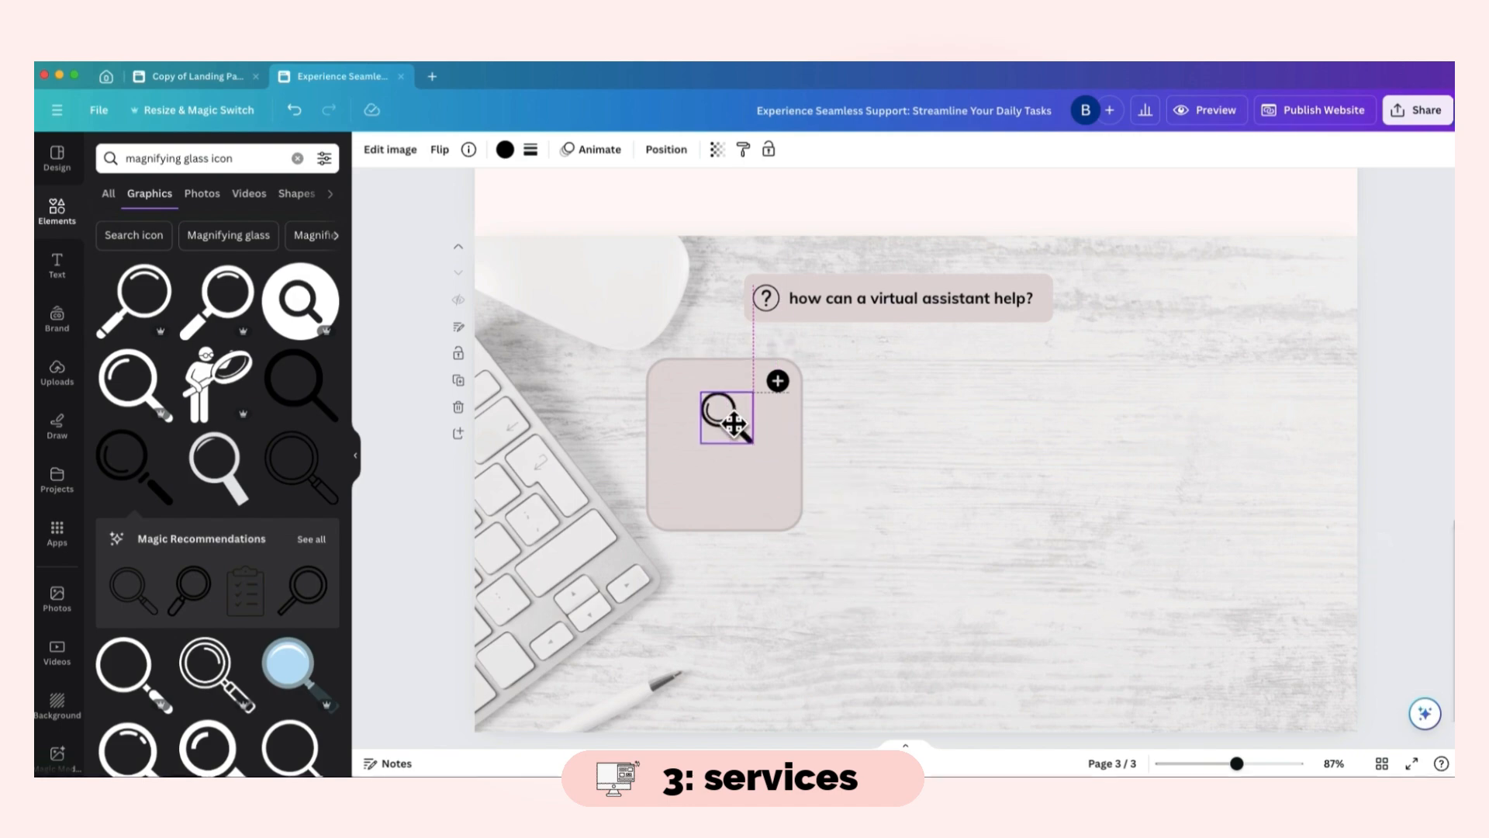
- Add a subheading reading "Research assistance", copied from the template's first card, and fit it on two lines in the card's lower part
{"action": "left_click", "coordinate": [60, 268]}
{"action": "left_click", "coordinate": [266, 321]}
{"action": "left_click", "coordinate": [188, 76]}
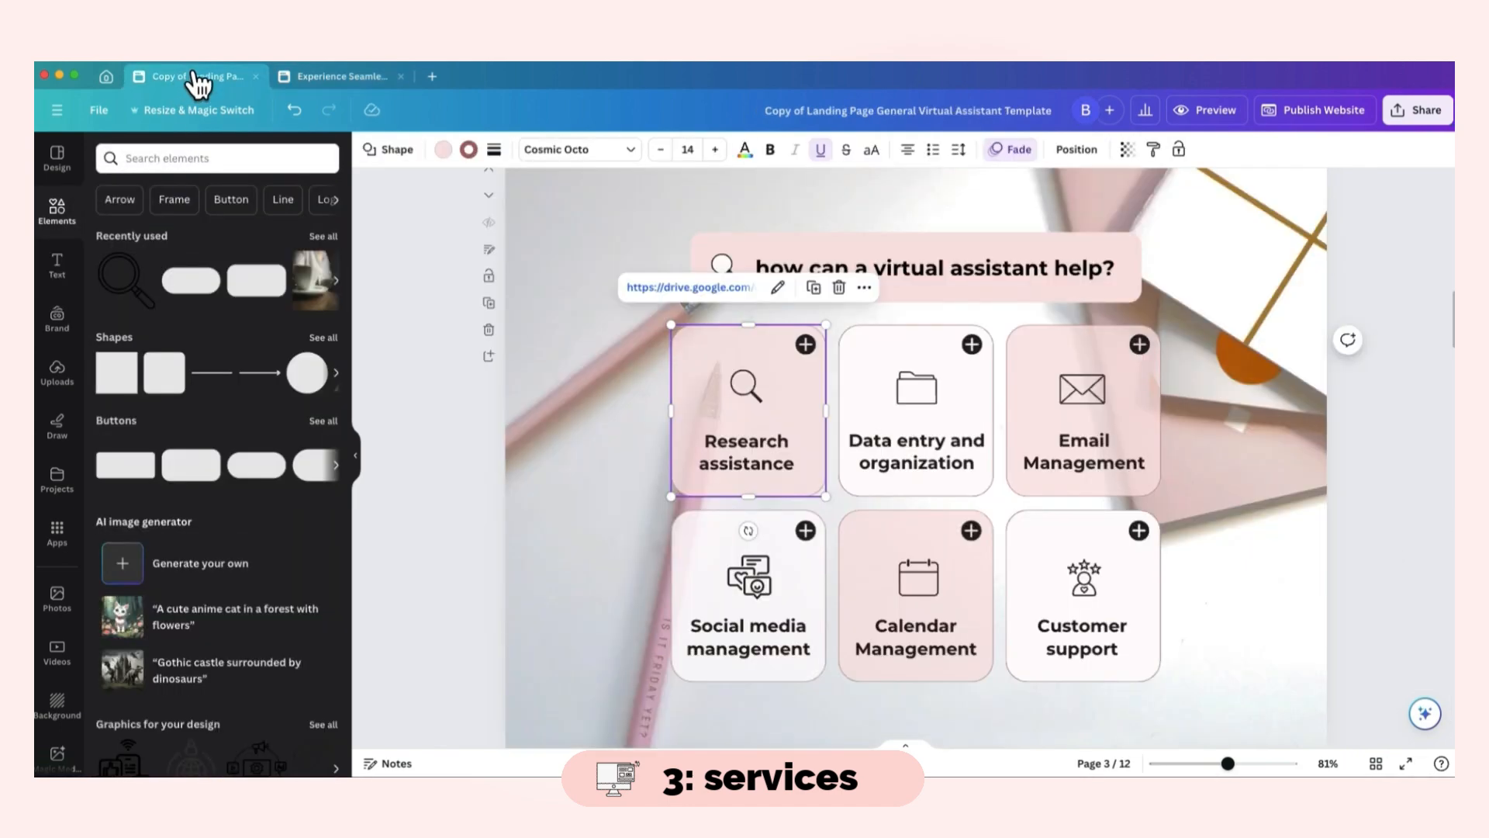
{"action": "double_click", "coordinate": [756, 463]}
{"action": "key", "text": "super+c"}
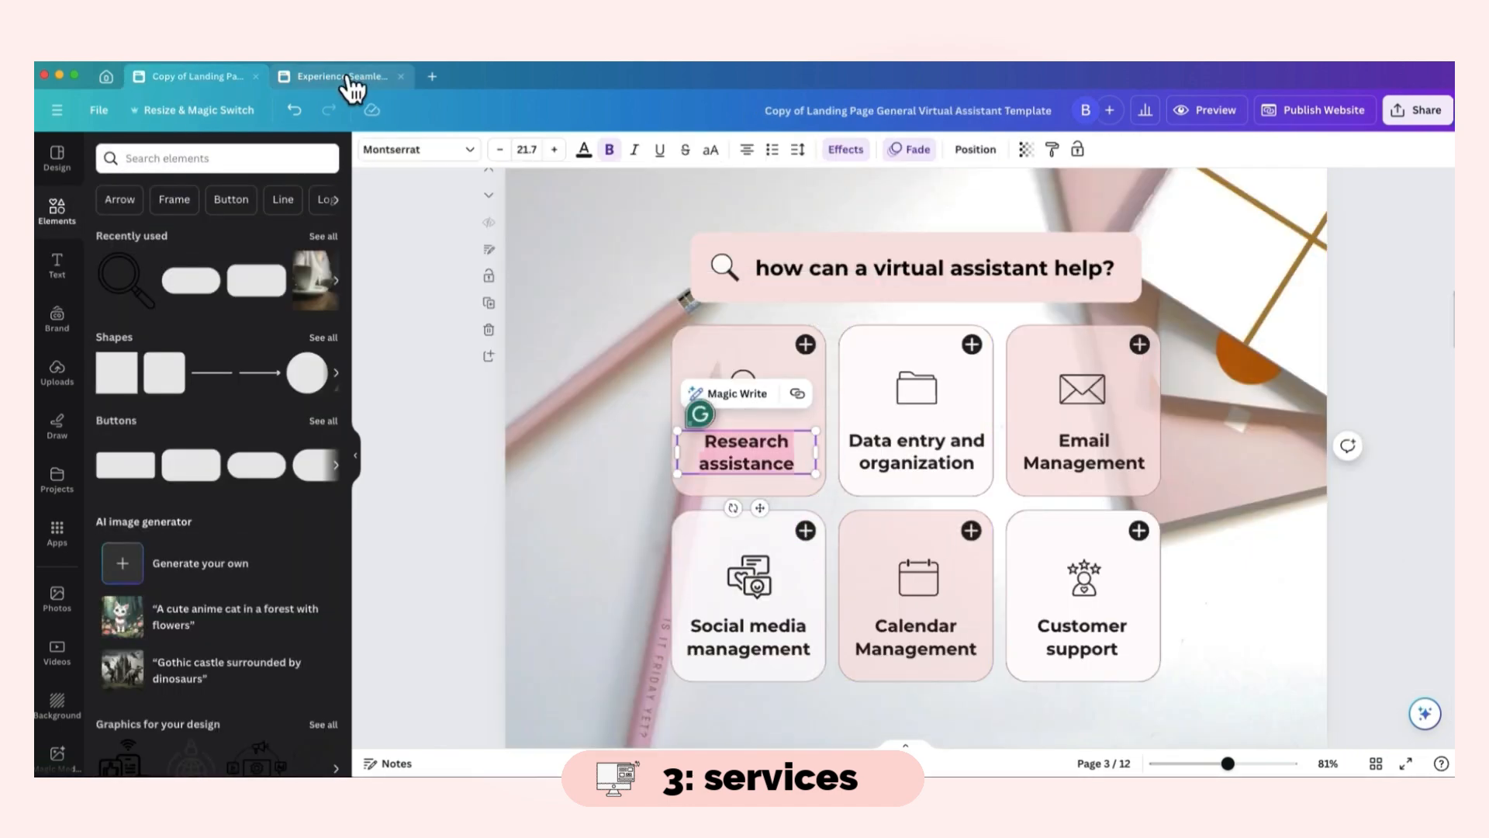
{"action": "left_click", "coordinate": [346, 77]}
{"action": "double_click", "coordinate": [710, 453]}
{"action": "key", "text": "super+v"}
{"action": "left_click_drag", "start_coordinate": [746, 477], "coordinate": [780, 477]}
{"action": "left_click_drag", "start_coordinate": [743, 470], "coordinate": [725, 499]}
- Centre the magnifying glass above the "Research assistance" label and group all of the card's elements
{"action": "left_click_drag", "start_coordinate": [712, 411], "coordinate": [710, 408]}
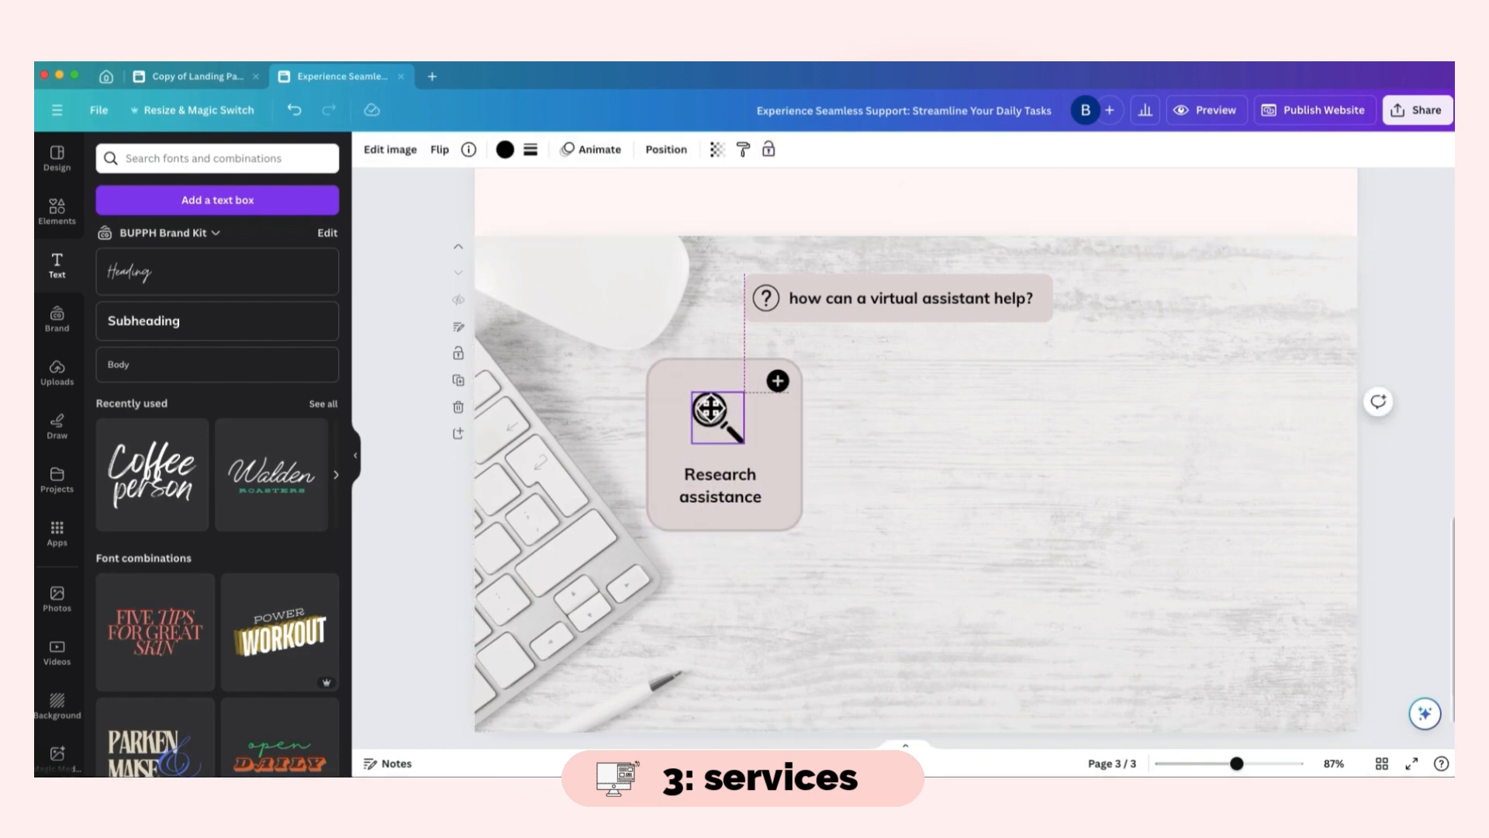
{"action": "left_click_drag", "start_coordinate": [715, 415], "coordinate": [715, 415]}
{"action": "left_click_drag", "start_coordinate": [592, 339], "coordinate": [799, 543]}
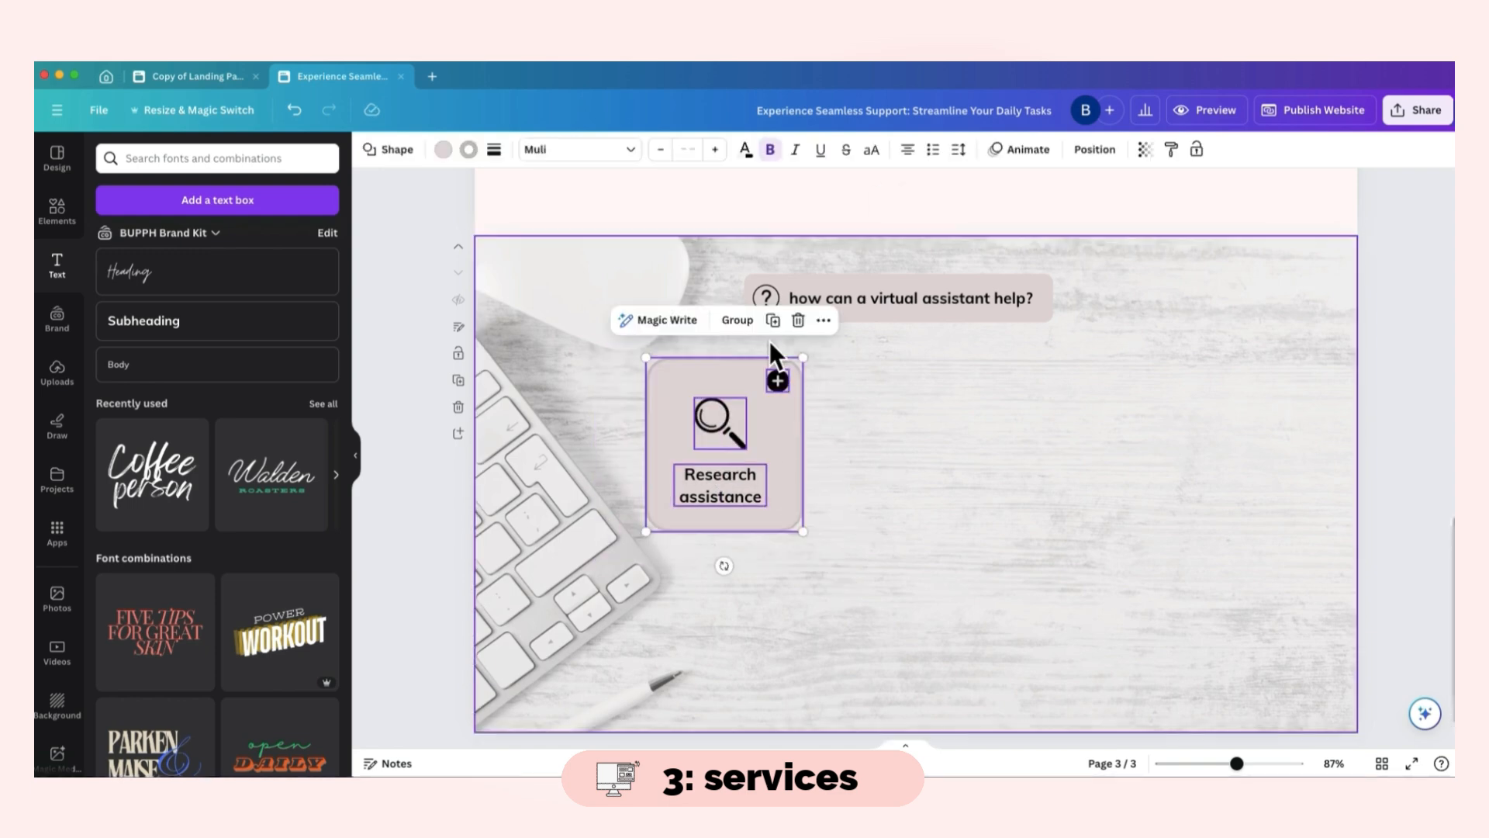
{"action": "left_click", "coordinate": [737, 320]}
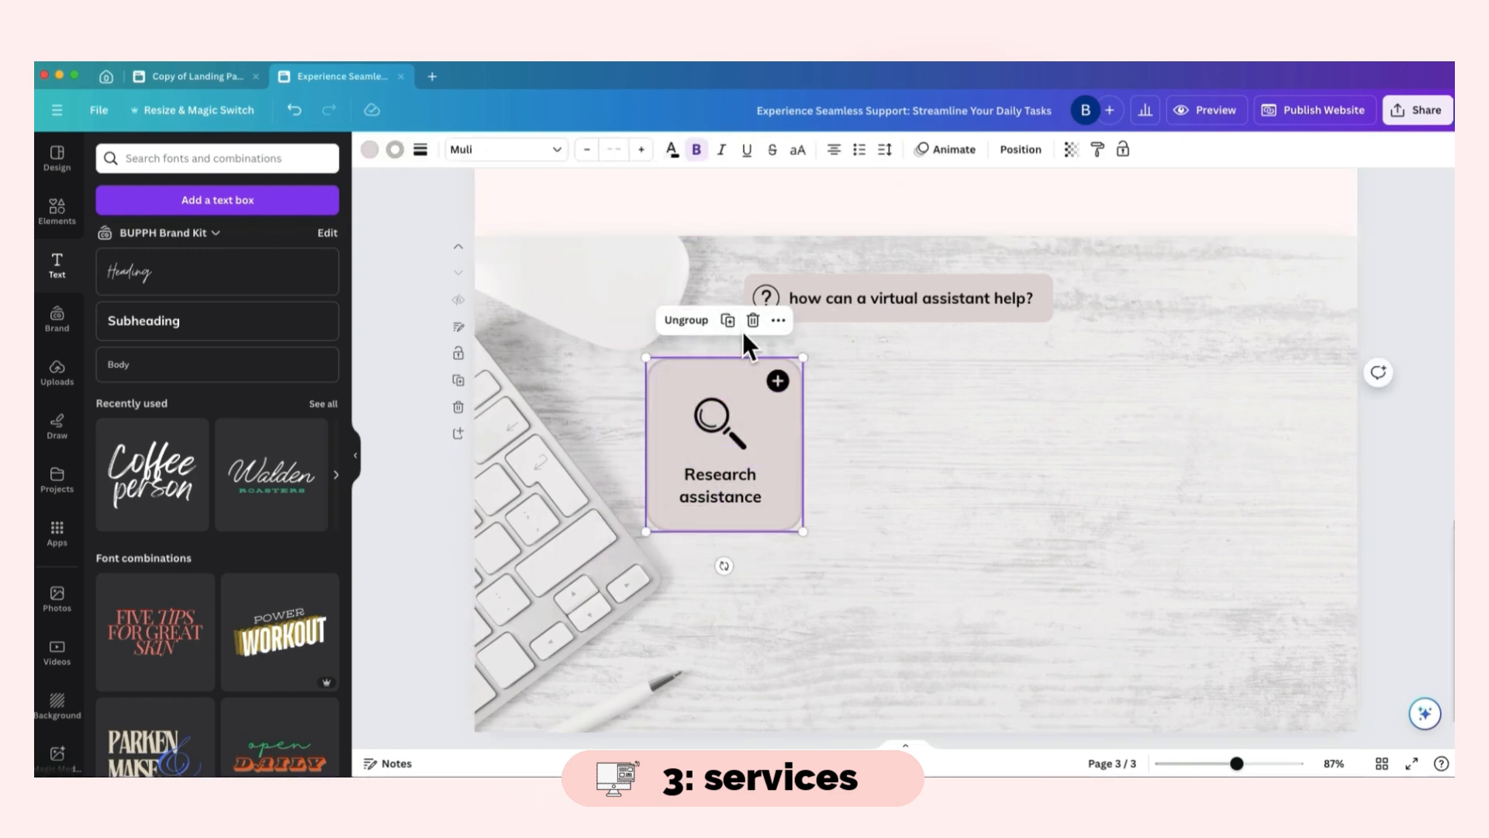
- Duplicate the grouped card three times and line the copies up beside it as a row of four
{"action": "left_click", "coordinate": [922, 452]}
{"action": "left_click", "coordinate": [788, 509]}
{"action": "key", "text": "ctrl+c"}
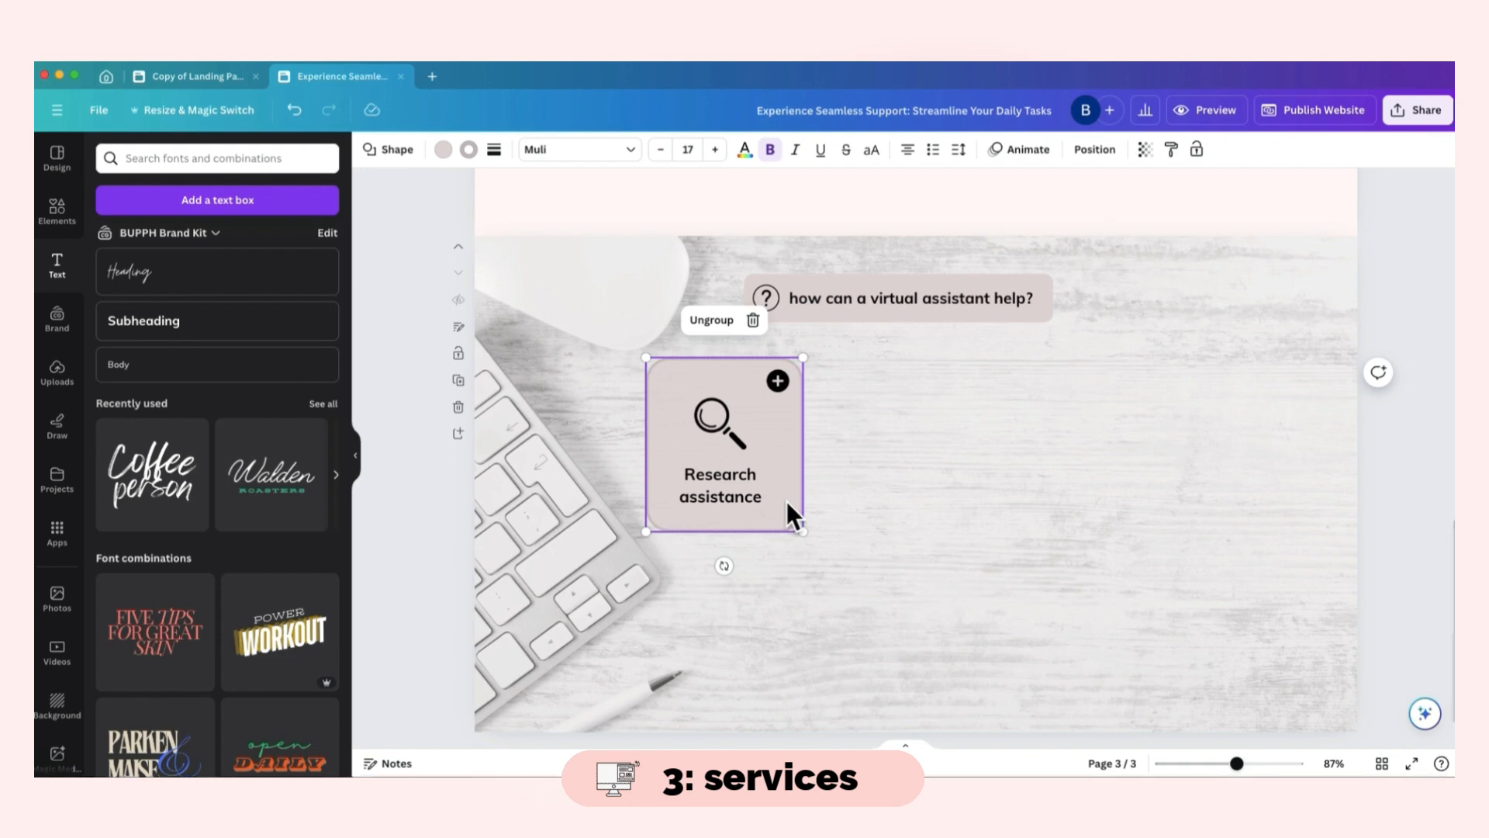
{"action": "left_click", "coordinate": [964, 495]}
{"action": "key", "text": "ctrl+v"}
{"action": "left_click_drag", "start_coordinate": [677, 505], "coordinate": [831, 489]}
{"action": "key", "text": "ctrl+v"}
{"action": "left_click_drag", "start_coordinate": [957, 488], "coordinate": [1086, 493]}
{"action": "key", "text": "ctrl+v"}
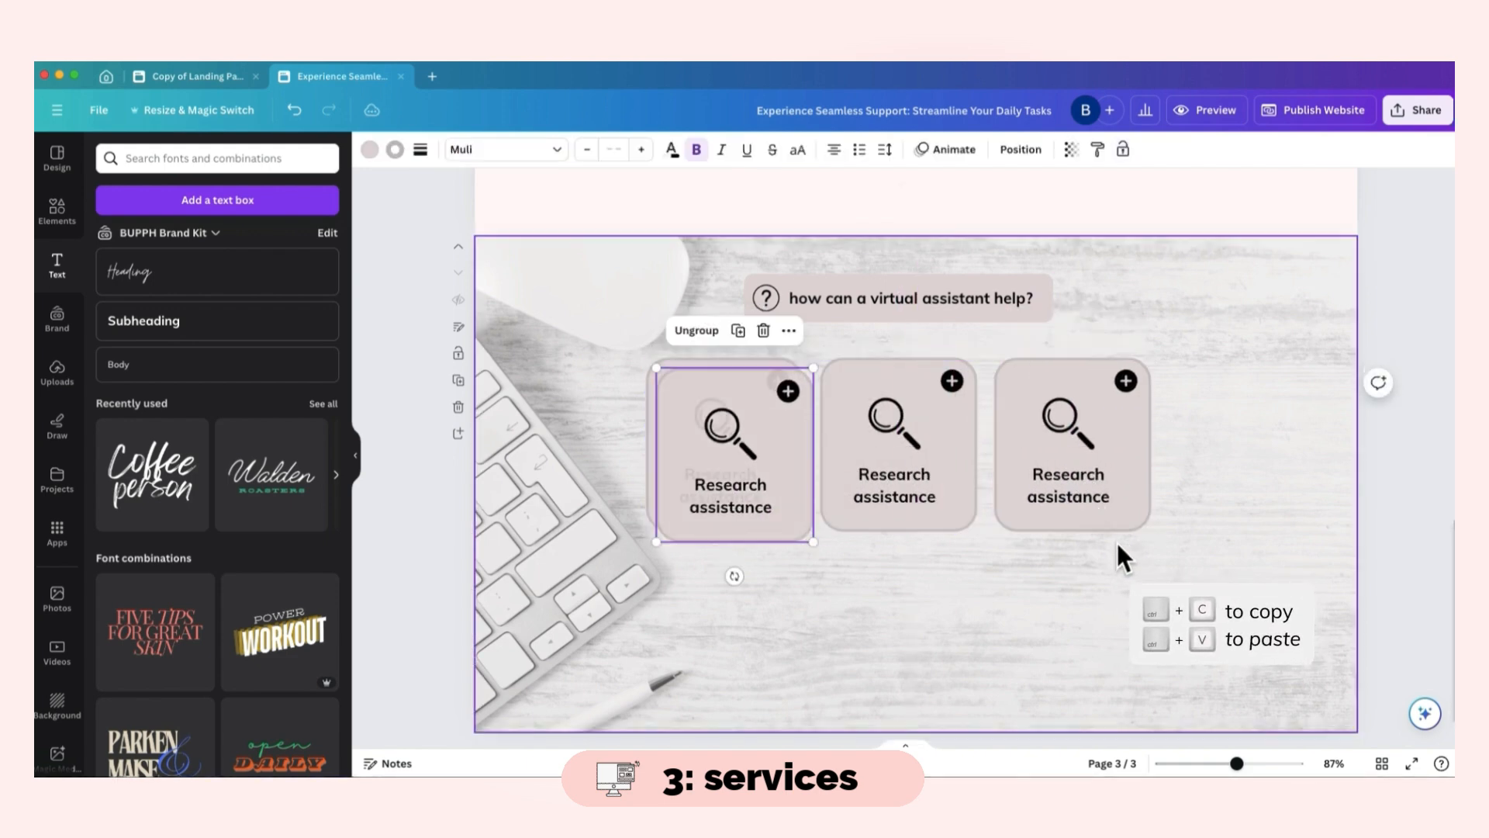
{"action": "left_click_drag", "start_coordinate": [784, 498], "coordinate": [1260, 492]}
- Centre the row of four cards under the heading and place a copy of the row directly below it
{"action": "left_click_drag", "start_coordinate": [1264, 597], "coordinate": [721, 422]}
{"action": "left_click_drag", "start_coordinate": [1284, 440], "coordinate": [1216, 432]}
{"action": "key", "text": "ctrl+v"}
{"action": "left_click_drag", "start_coordinate": [1079, 450], "coordinate": [1068, 630]}
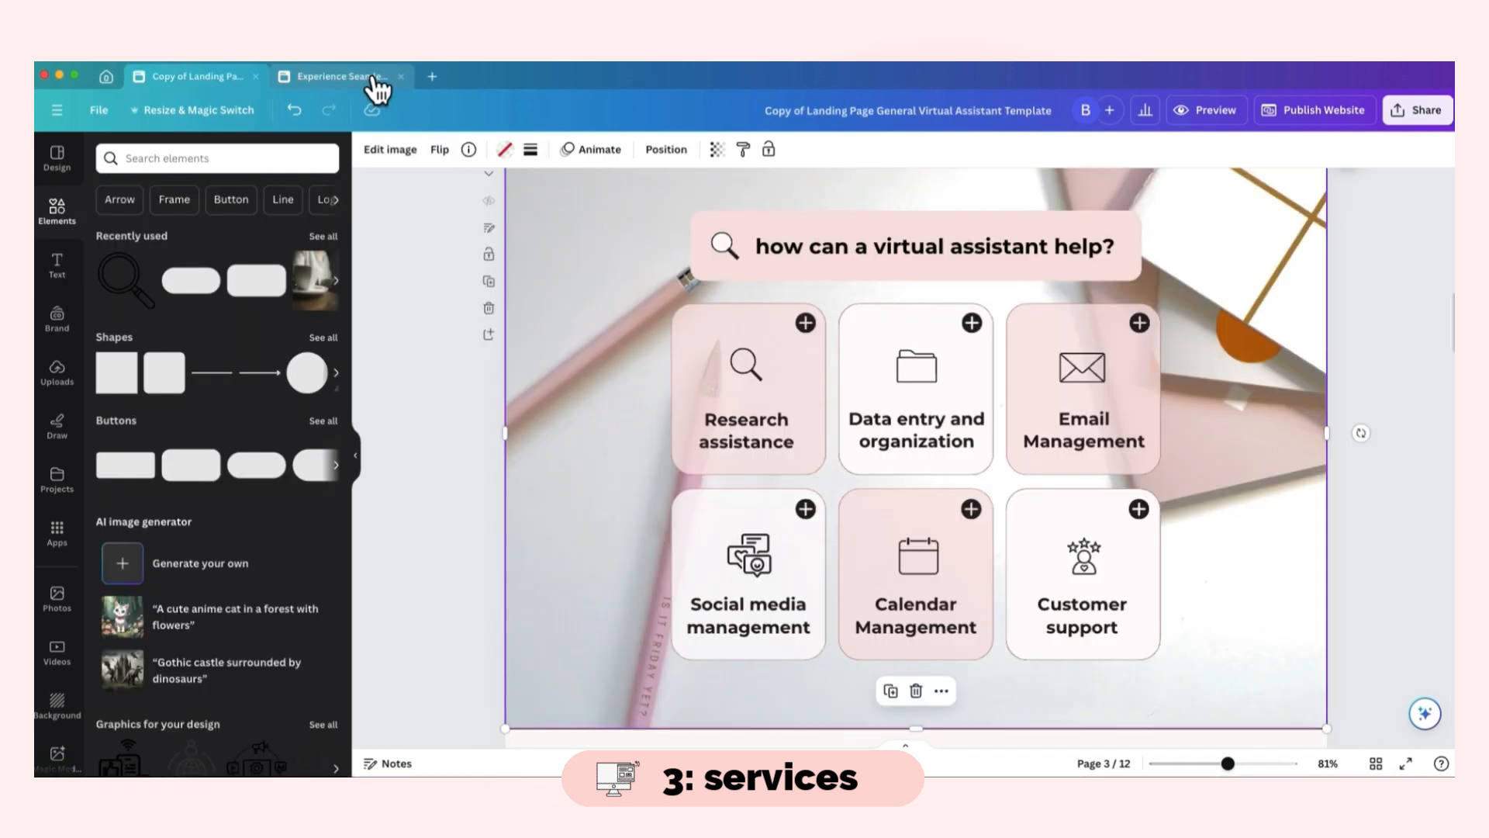
- Fill the second and fourth cards of the upper row with the pale pink document colour
{"action": "left_click", "coordinate": [374, 81]}
{"action": "left_click", "coordinate": [895, 356]}
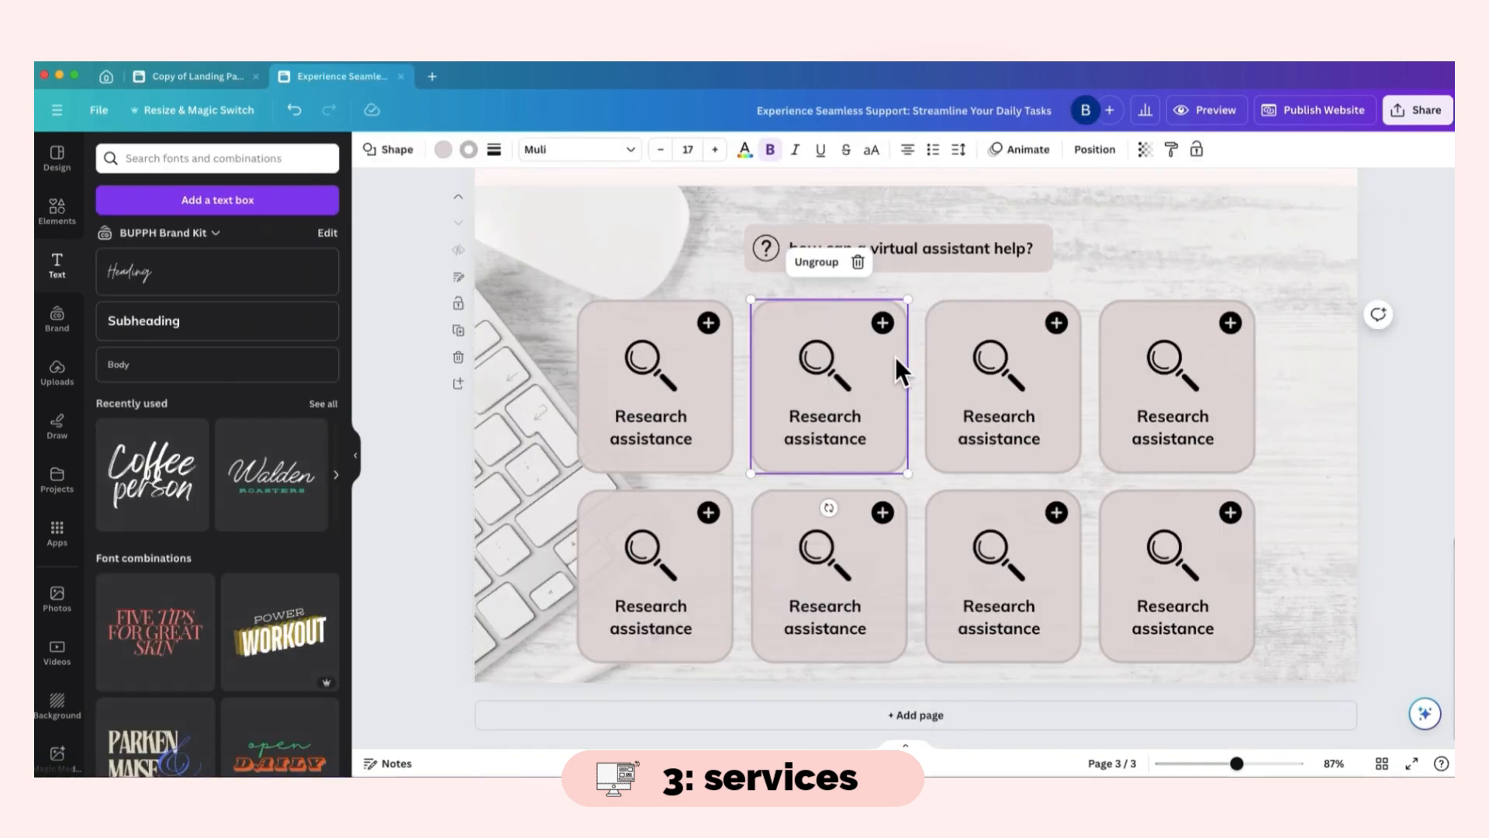
{"action": "left_click", "coordinate": [446, 153]}
{"action": "left_click", "coordinate": [323, 242]}
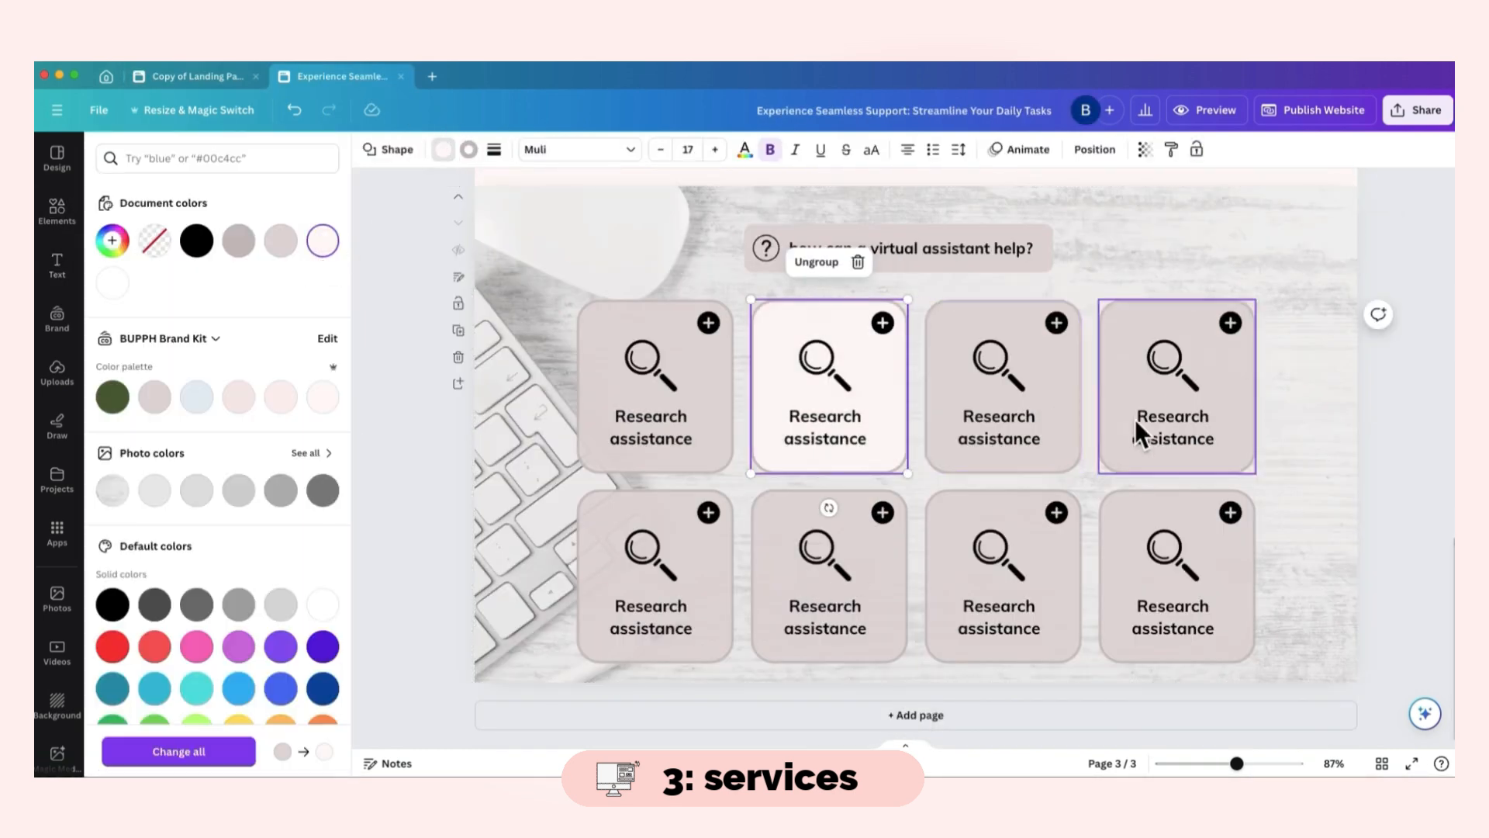
{"action": "left_click", "coordinate": [1130, 396]}
{"action": "left_click", "coordinate": [322, 240]}
- Fill the first and third cards of the lower row with the pale pink document colour
{"action": "left_click", "coordinate": [615, 562]}
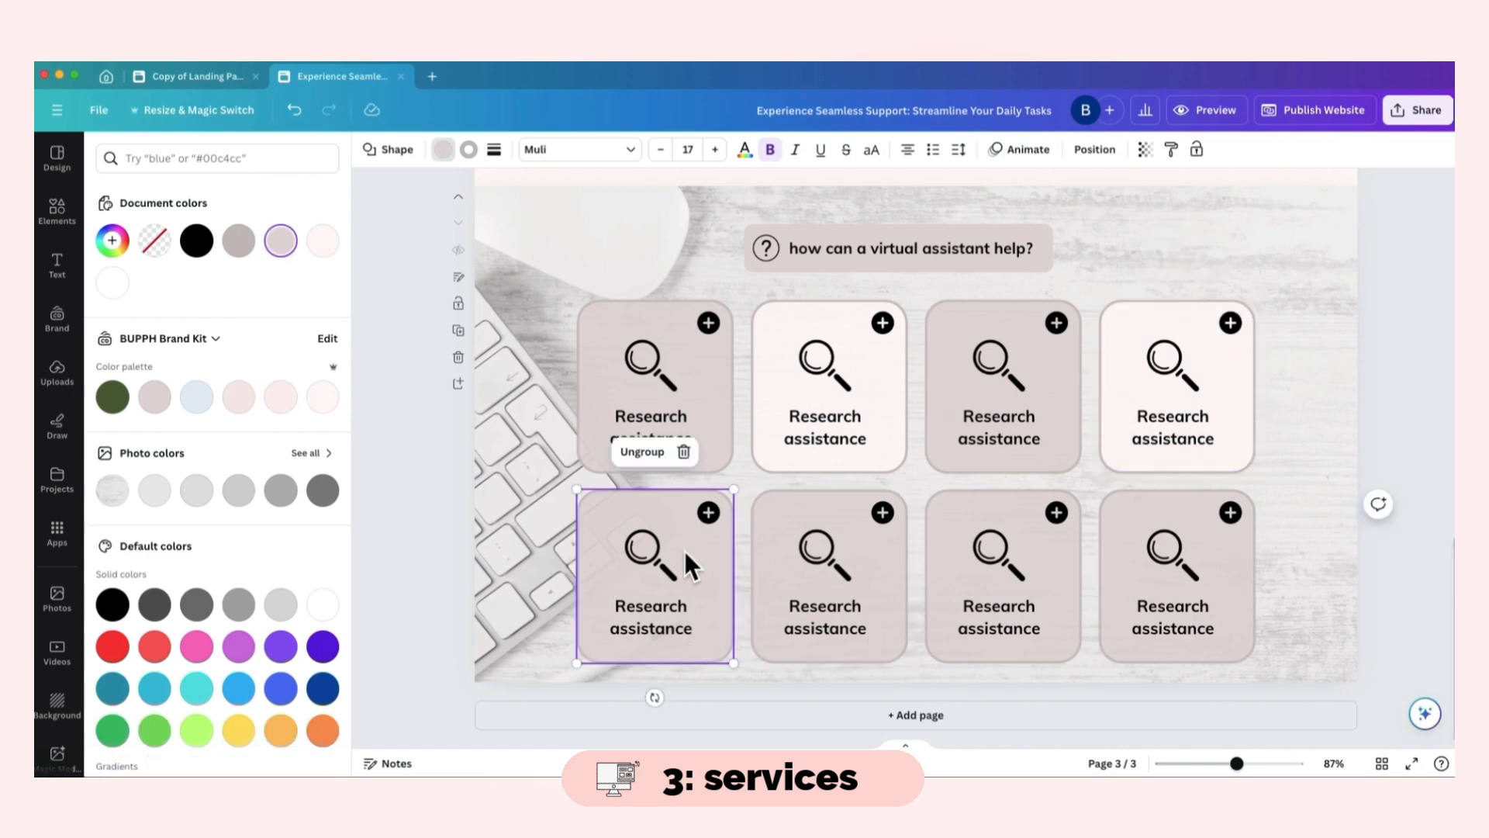
{"action": "left_click", "coordinate": [323, 241]}
{"action": "left_click", "coordinate": [1012, 586]}
{"action": "left_click", "coordinate": [323, 240]}
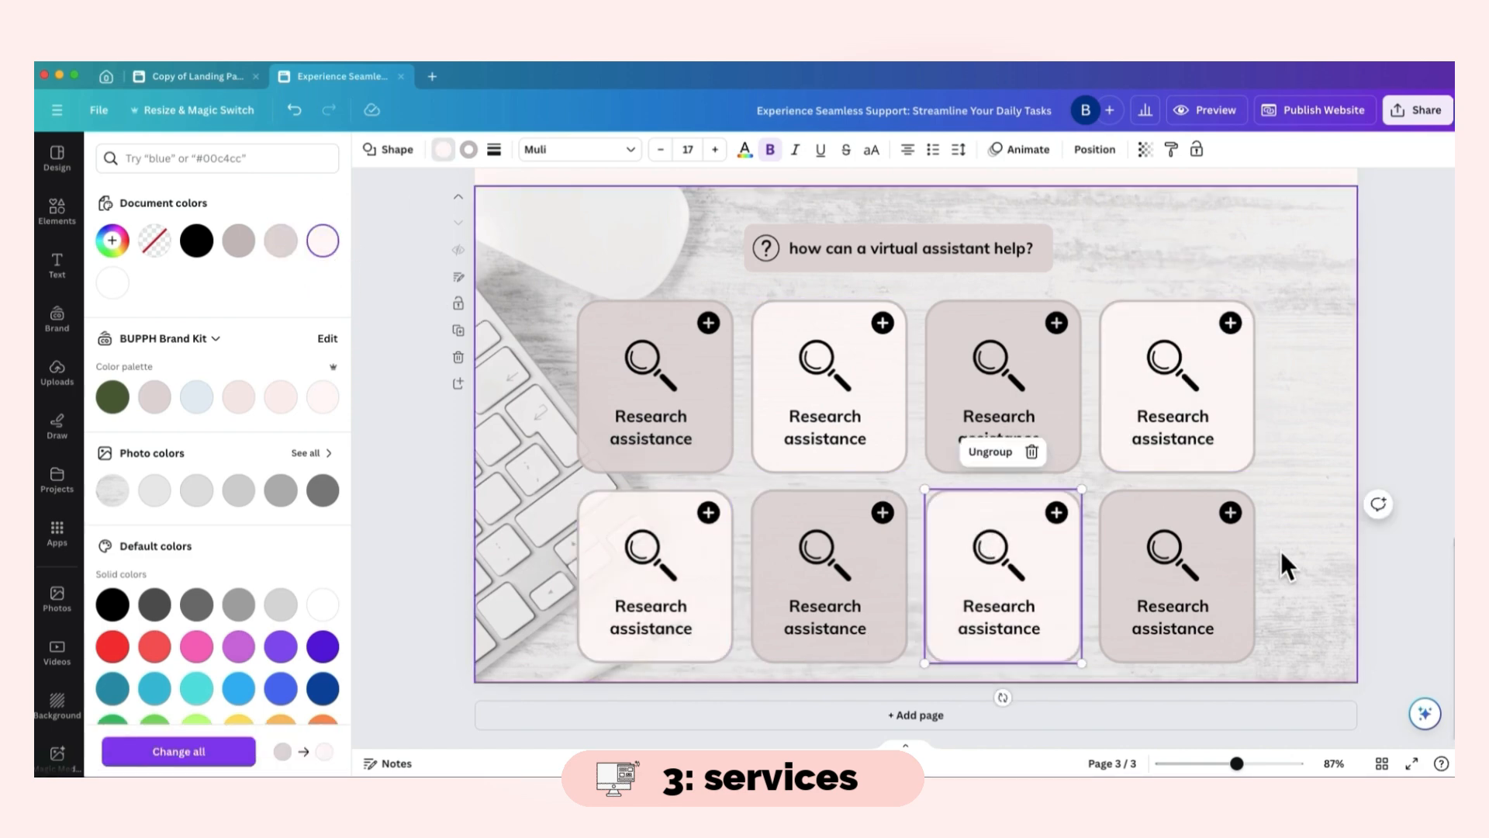
{"action": "left_click", "coordinate": [1287, 589]}
- Check the template's services section once more and add a new page below the finished card section
{"action": "left_click", "coordinate": [230, 84]}
{"action": "left_click", "coordinate": [342, 76]}
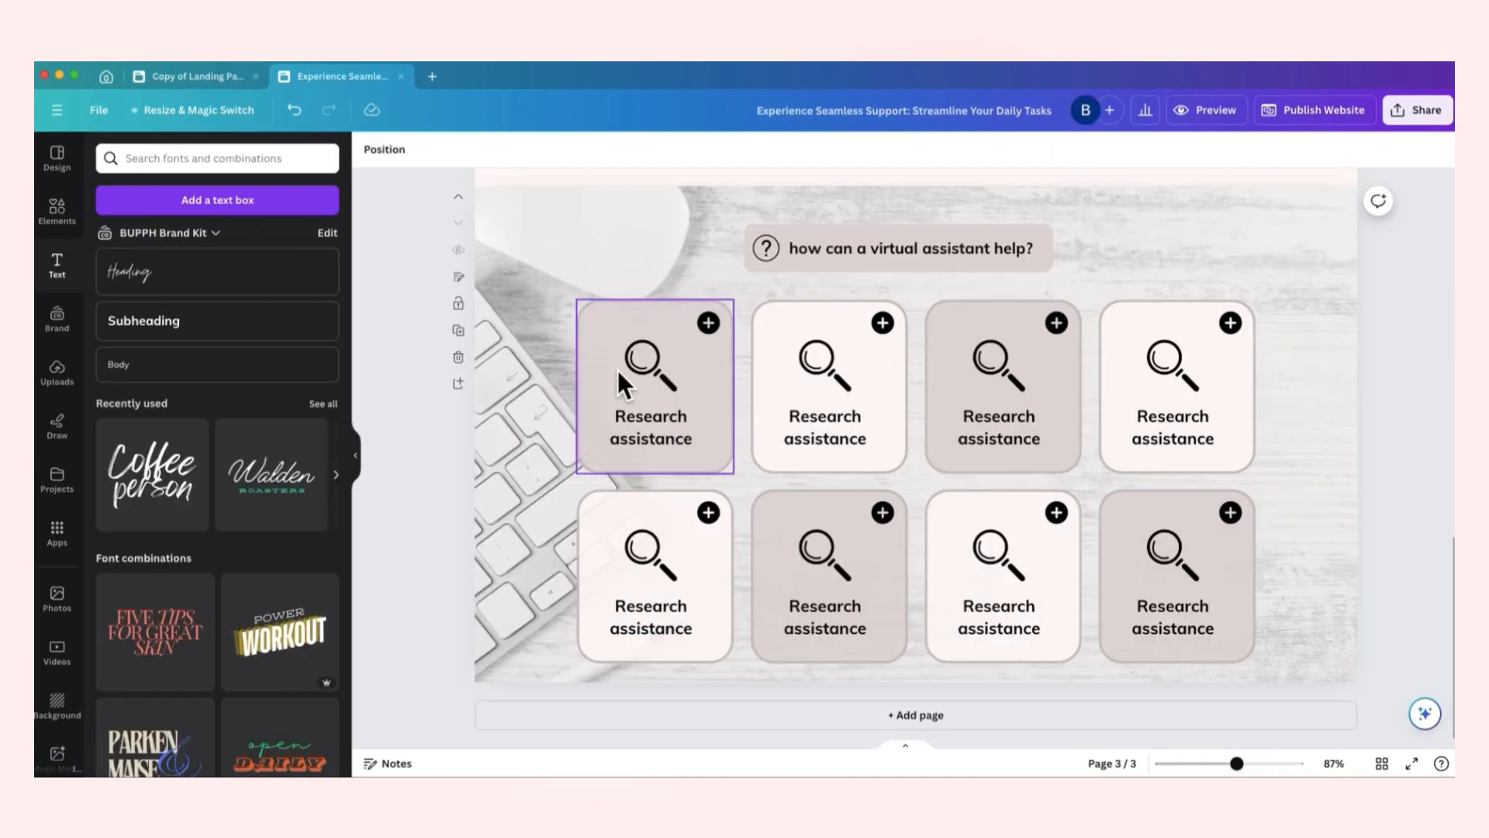
{"action": "left_click", "coordinate": [930, 720]}
- Examine how the template's about section is built, including the heading, its separate highlight bar and the text panel
{"action": "left_click", "coordinate": [208, 77]}
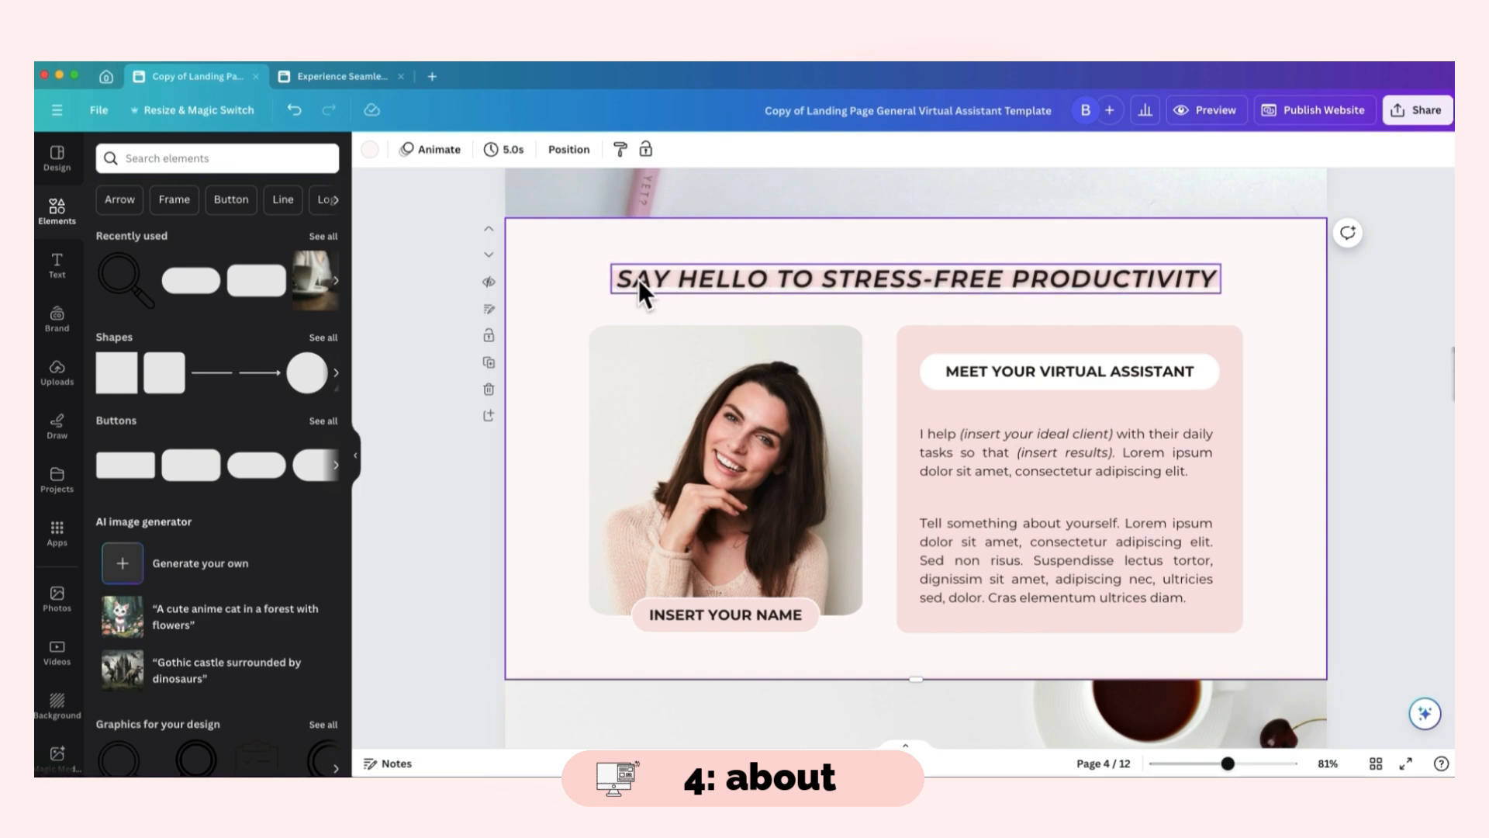
{"action": "left_click_drag", "start_coordinate": [639, 279], "coordinate": [643, 307]}
{"action": "left_click", "coordinate": [668, 277]}
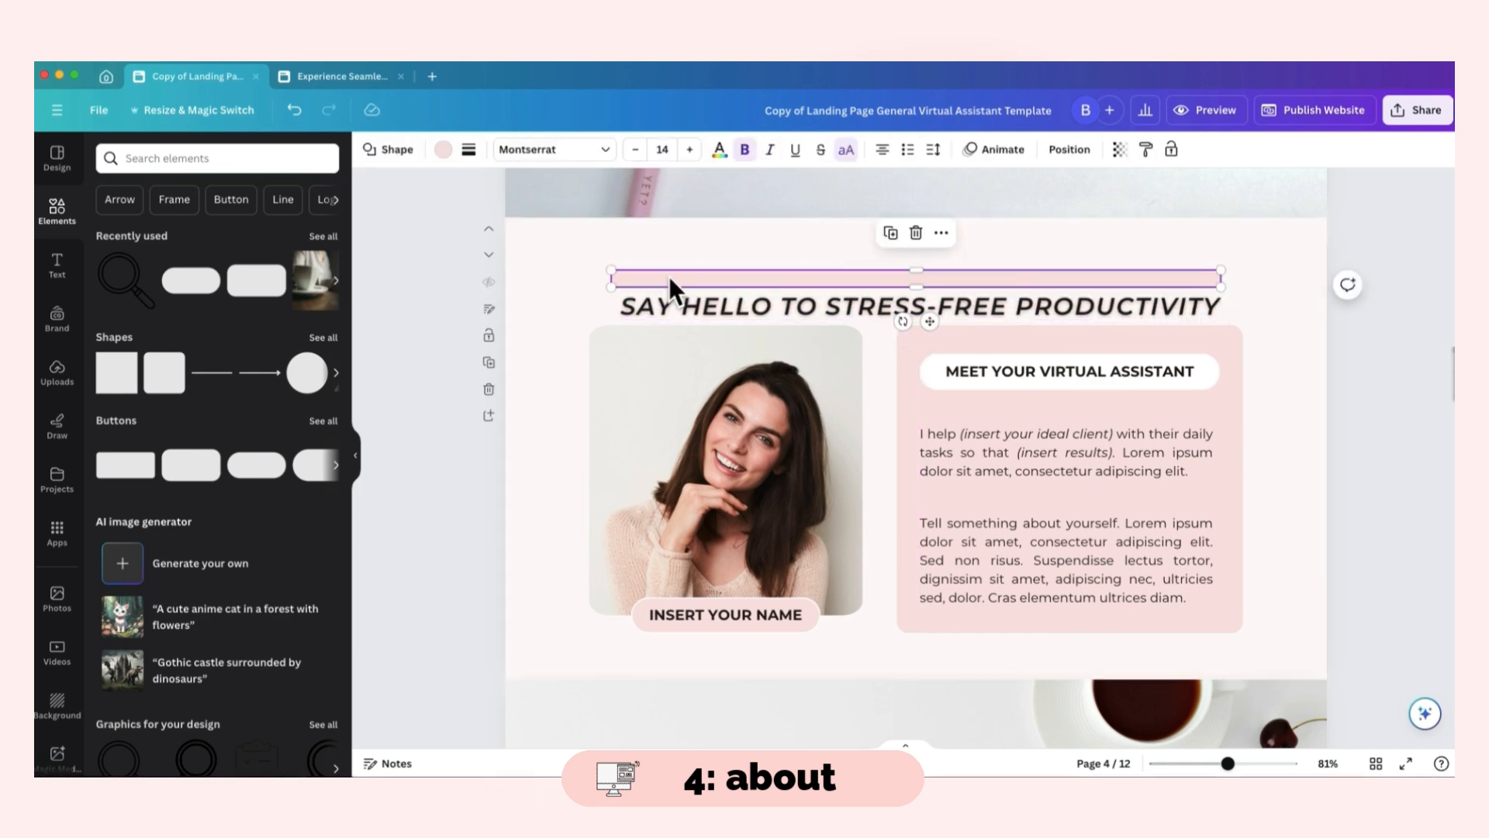
{"action": "left_click_drag", "start_coordinate": [743, 301], "coordinate": [739, 276]}
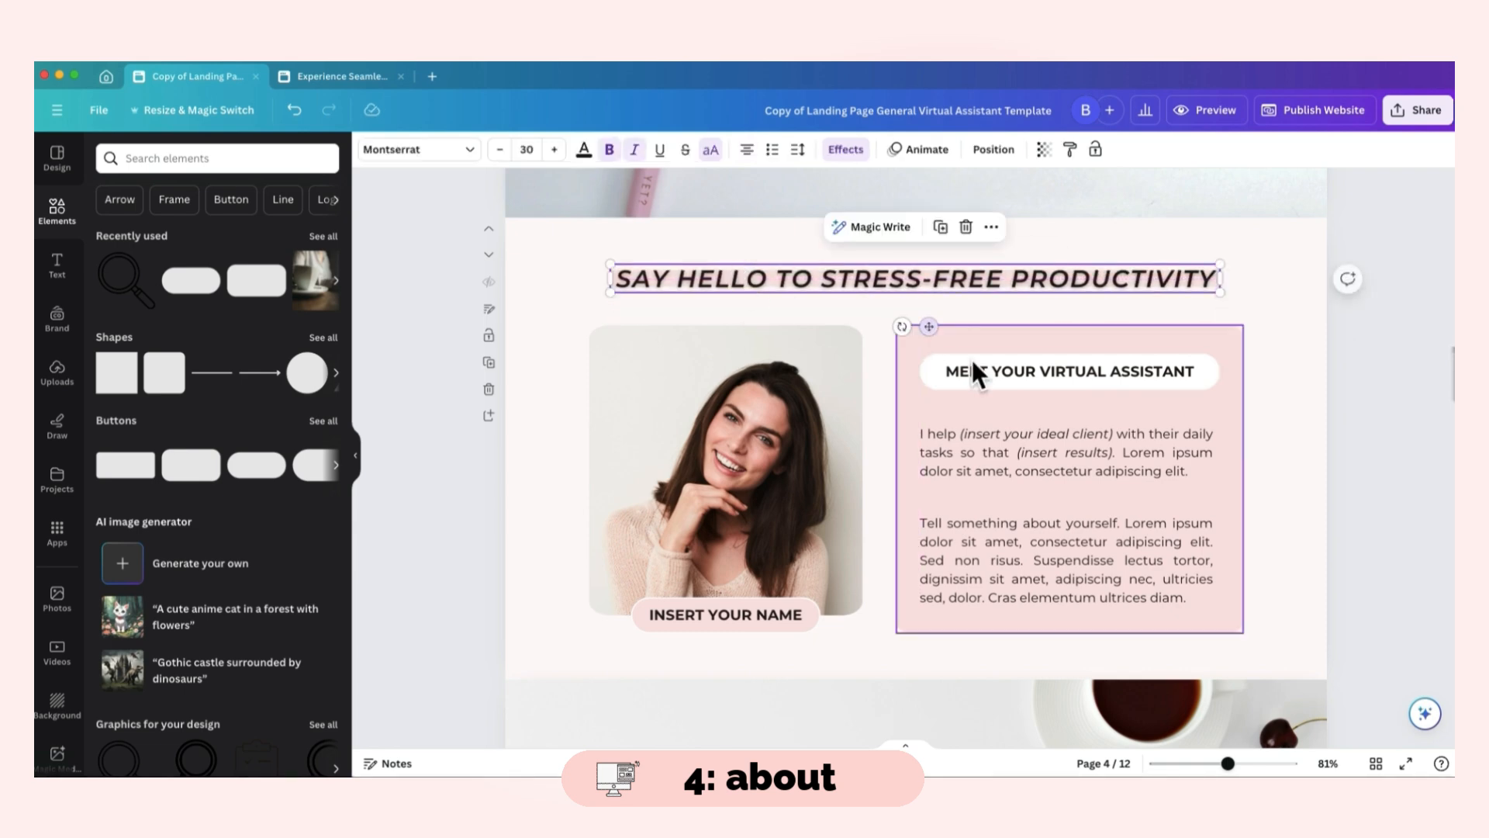
{"action": "left_click", "coordinate": [992, 343]}
{"action": "left_click", "coordinate": [1267, 366]}
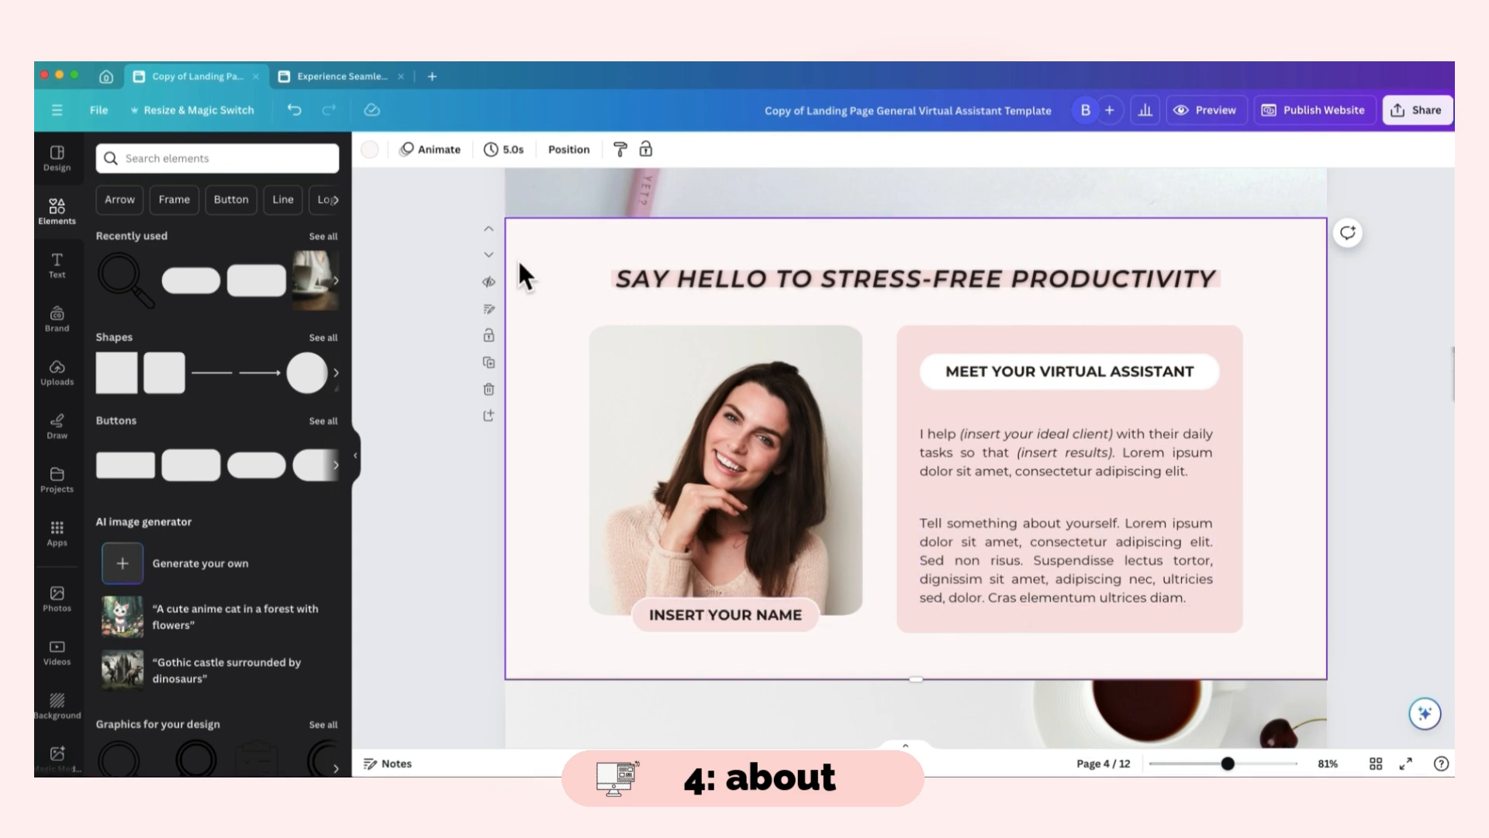
- Add a subheading on the new page and replace its text with the template's "Say Hello to Stress-Free Productivity" heading
{"action": "left_click", "coordinate": [341, 76]}
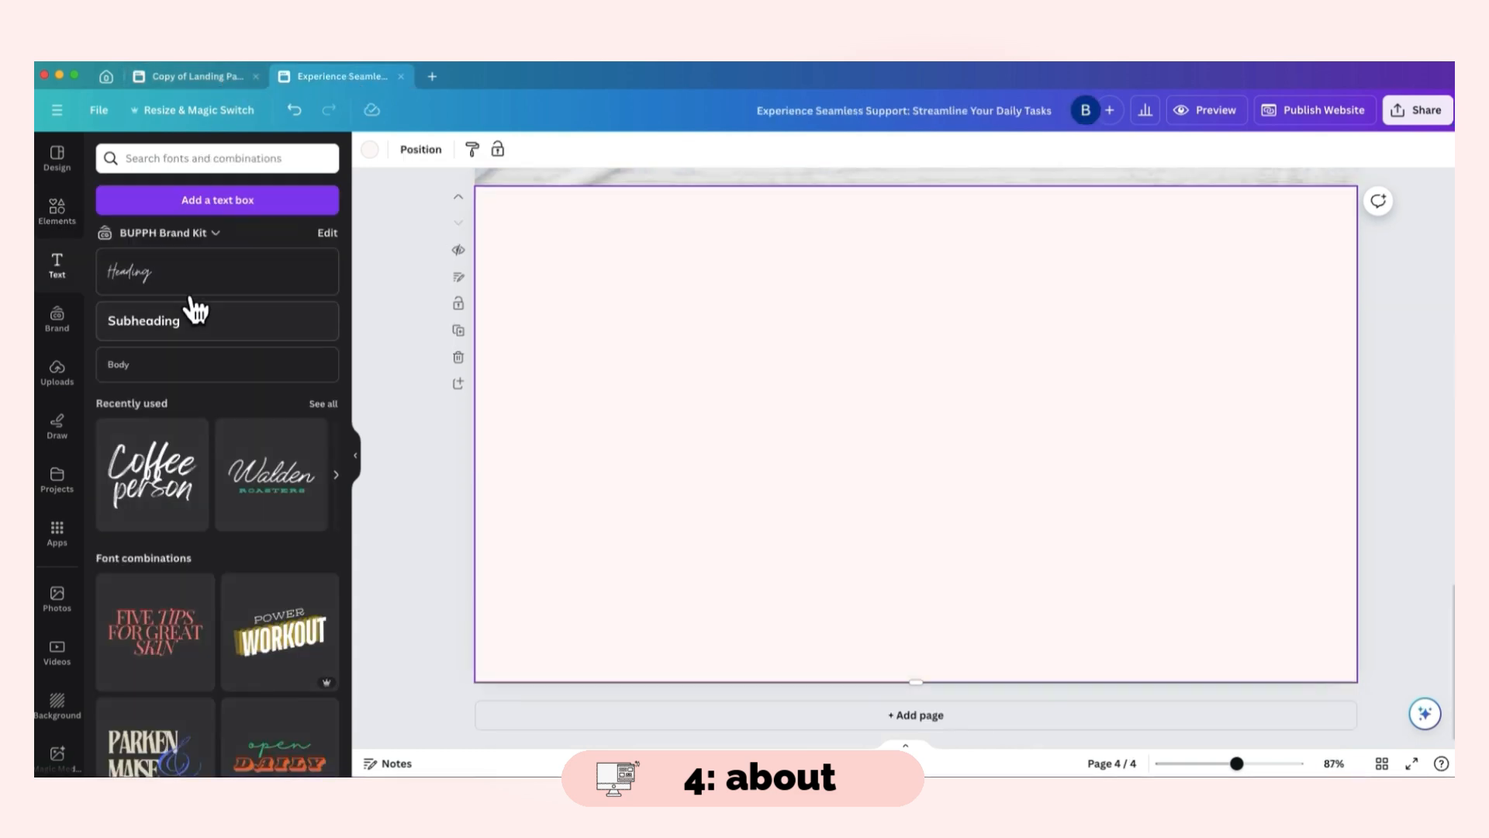
{"action": "left_click", "coordinate": [189, 320]}
{"action": "left_click", "coordinate": [225, 81]}
{"action": "double_click", "coordinate": [1076, 286]}
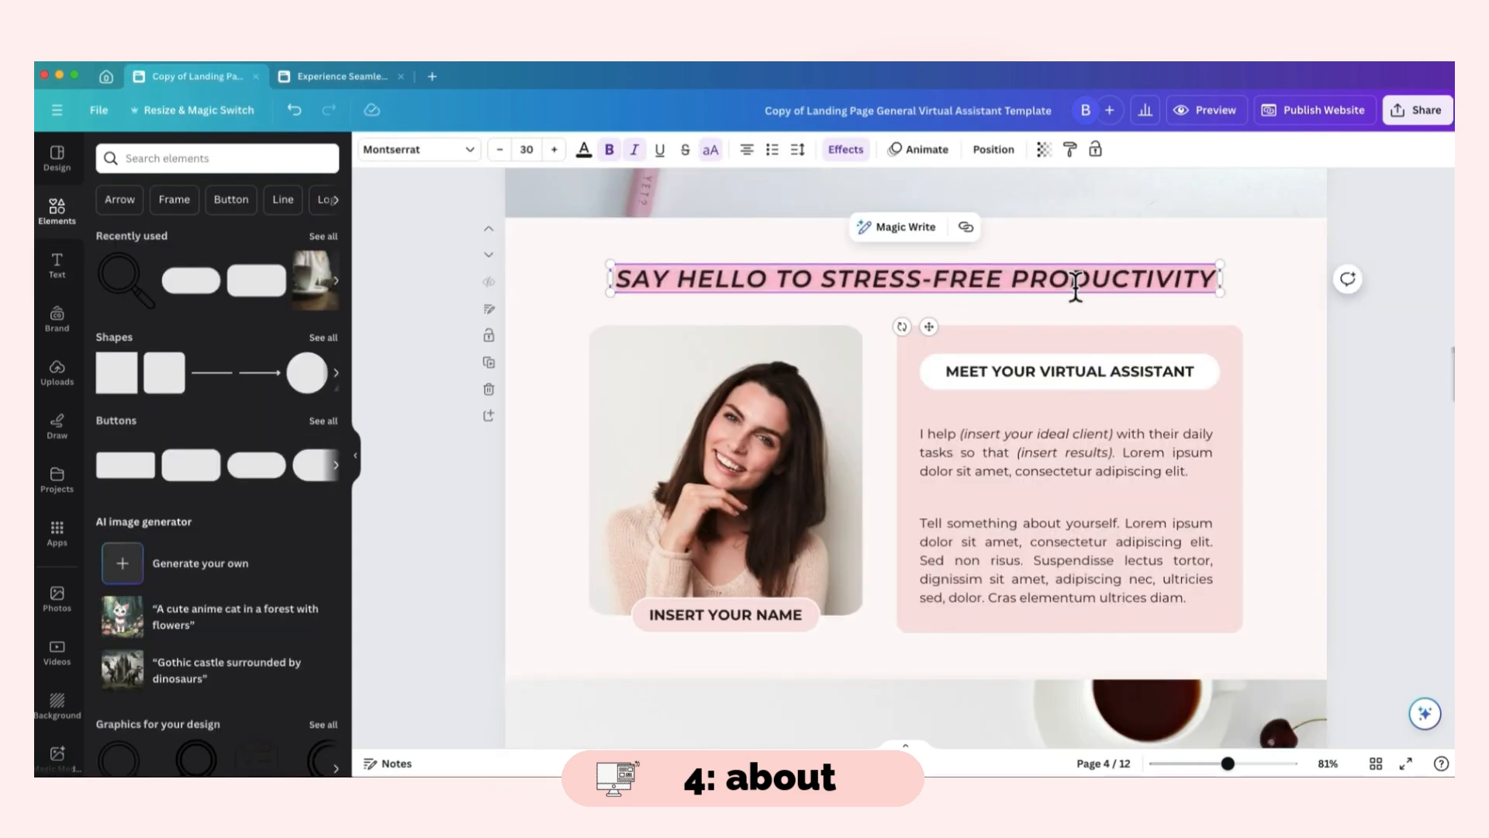
{"action": "left_click", "coordinate": [363, 84]}
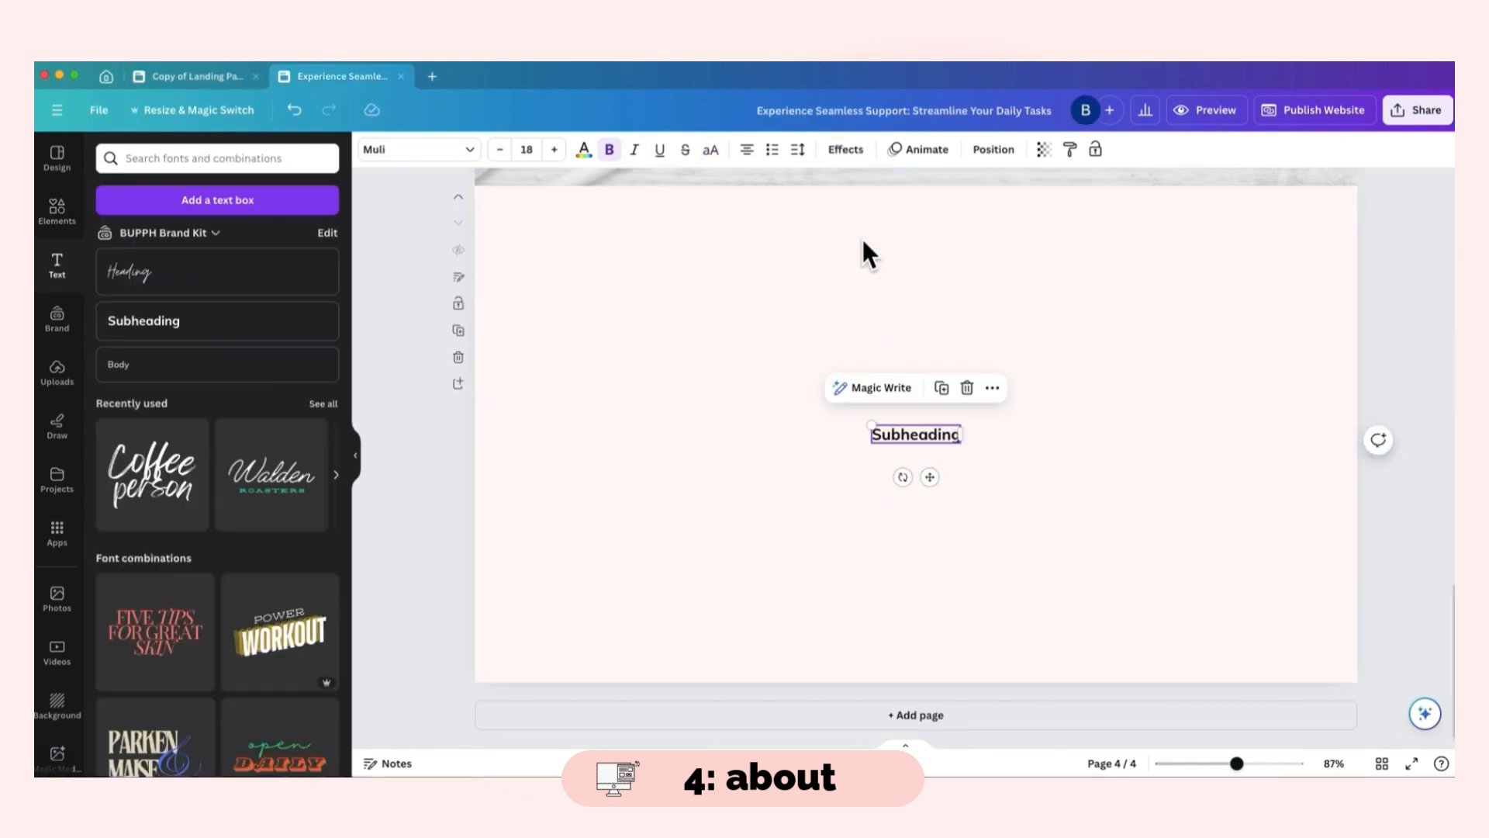
{"action": "double_click", "coordinate": [947, 439]}
{"action": "key", "text": "super+v"}
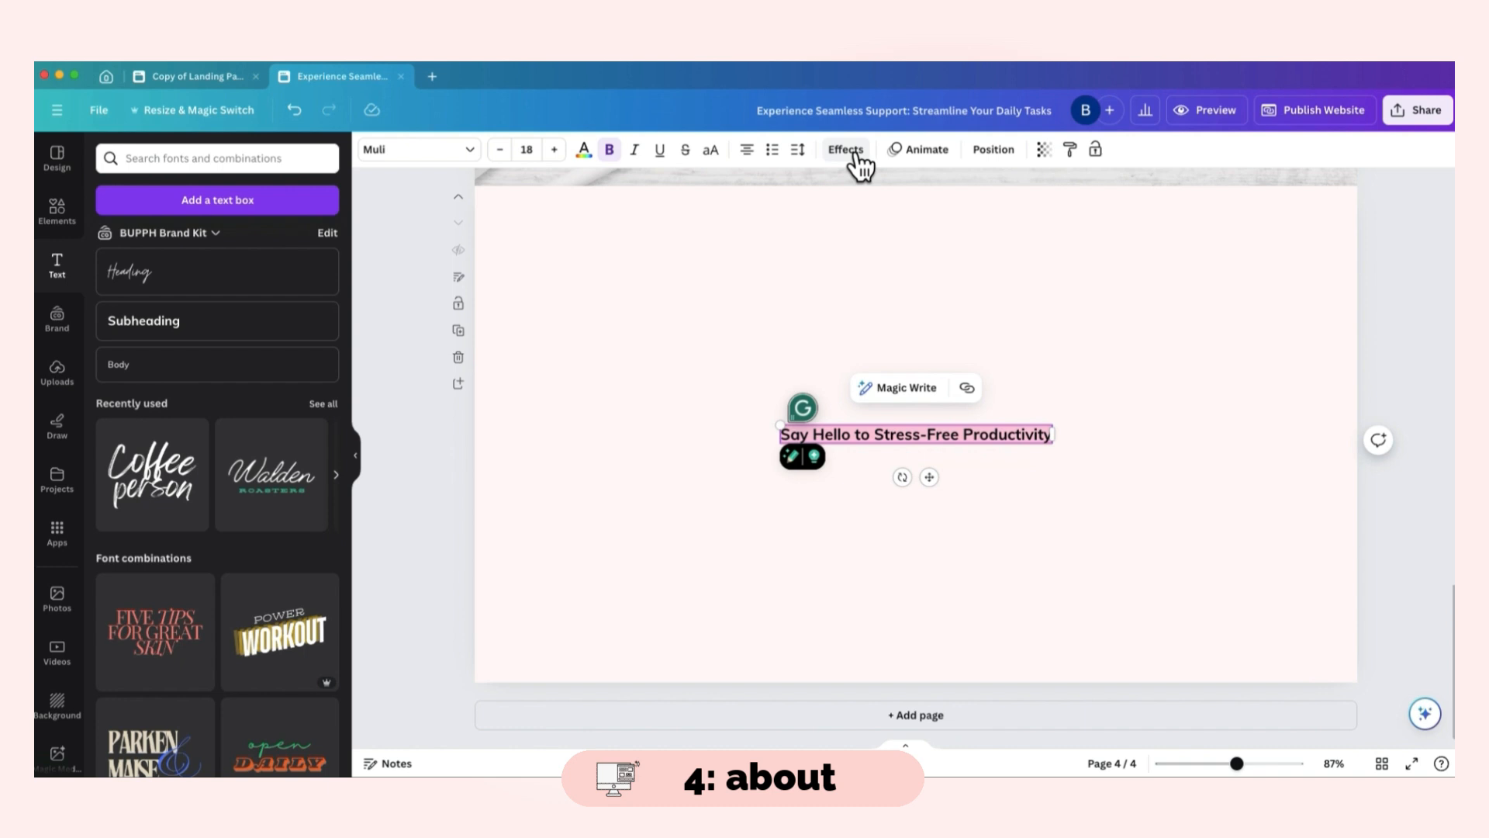
- Make the new heading uppercase and italic, and give it the Lift text effect
{"action": "scroll", "coordinate": [869, 187], "scroll_direction": "up", "scroll_amount": 2}
{"action": "left_click", "coordinate": [710, 150]}
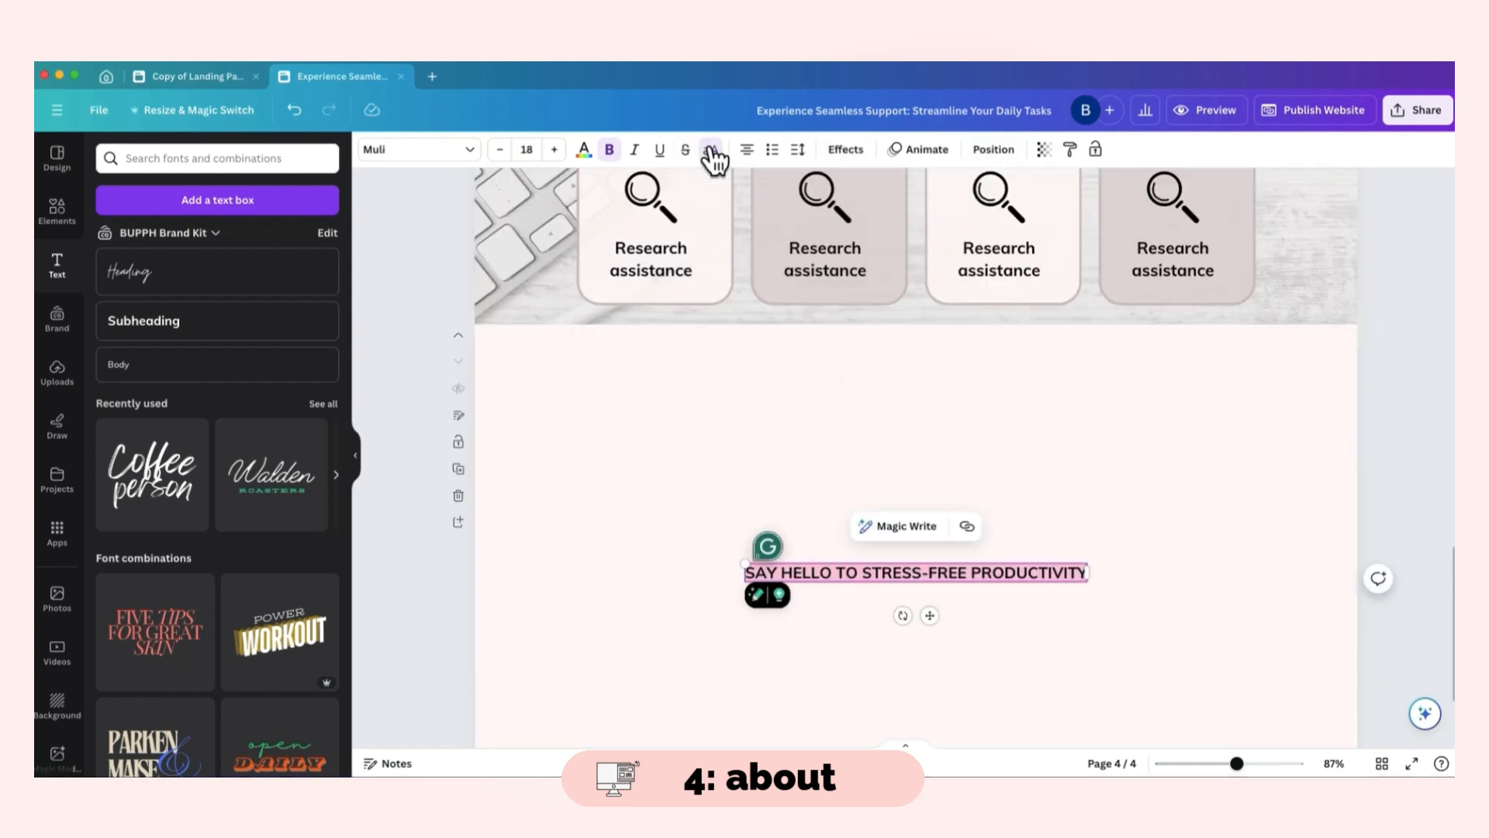
{"action": "left_click", "coordinate": [634, 150]}
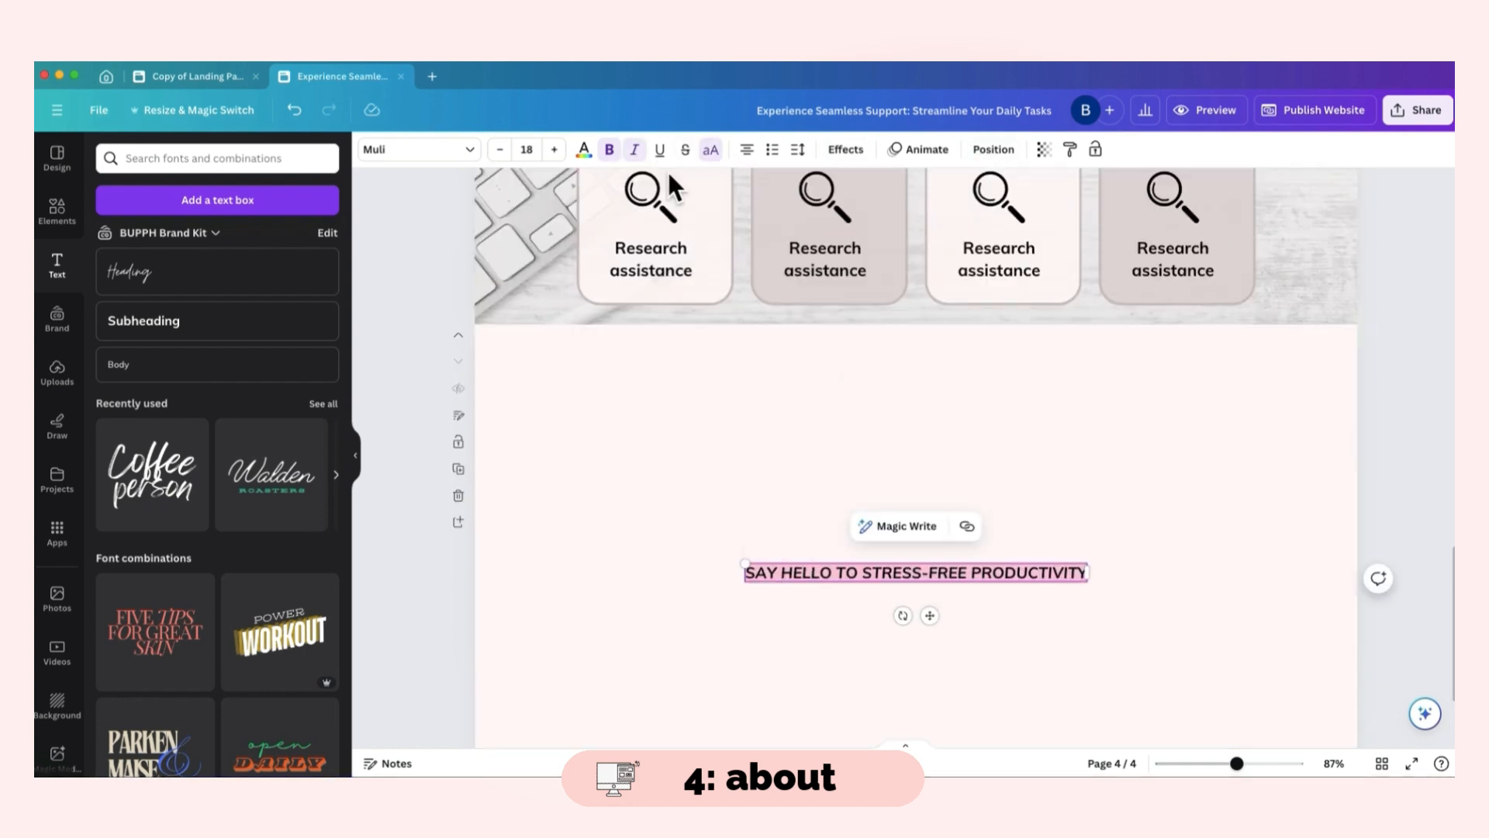
{"action": "left_click", "coordinate": [848, 155]}
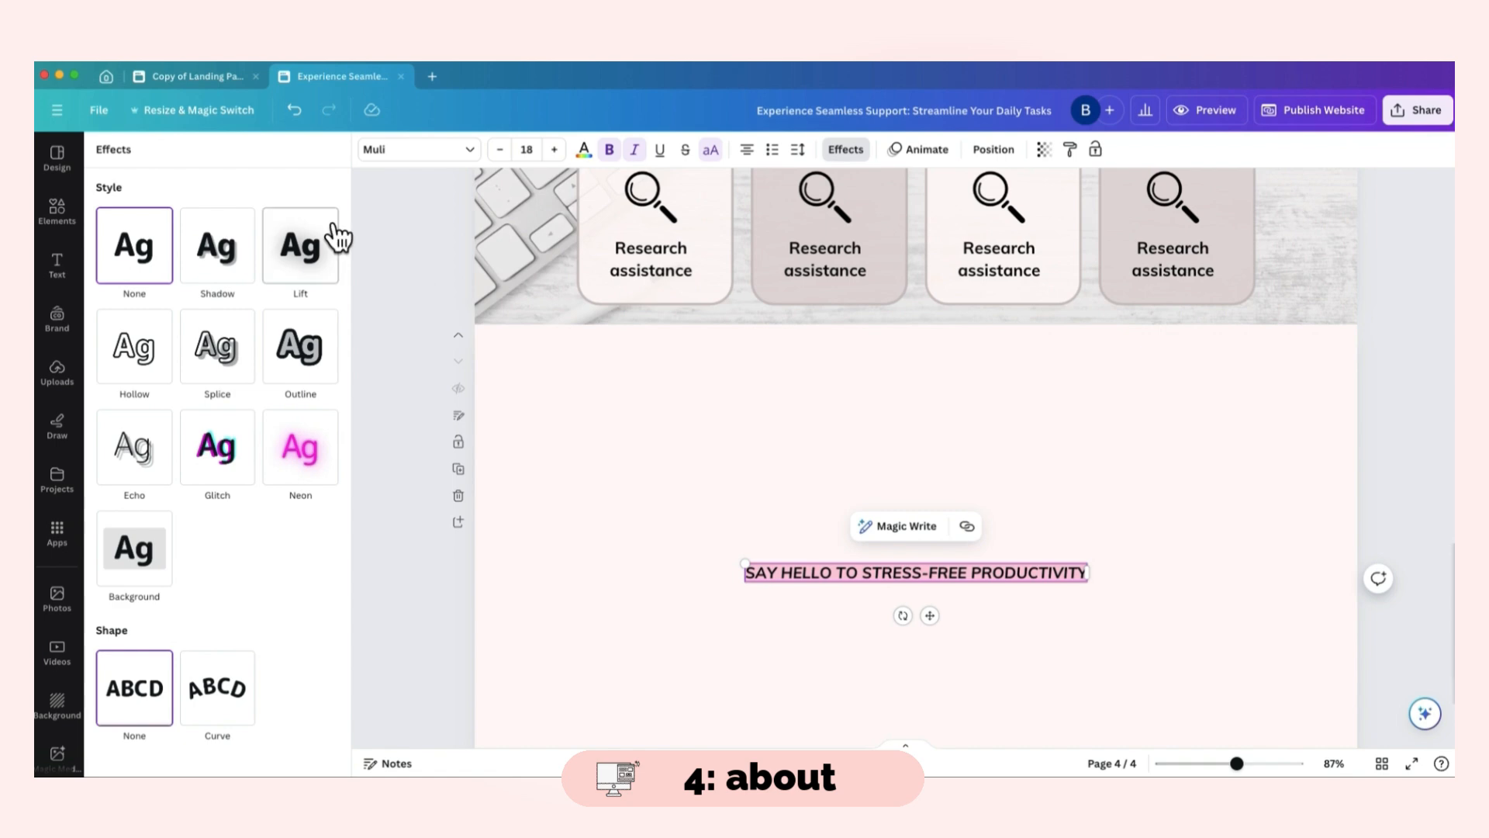
{"action": "left_click", "coordinate": [315, 247]}
- Move the heading to the upper middle of the page and set its font size to 24
{"action": "left_click_drag", "start_coordinate": [907, 572], "coordinate": [917, 401]}
{"action": "double_click", "coordinate": [900, 400]}
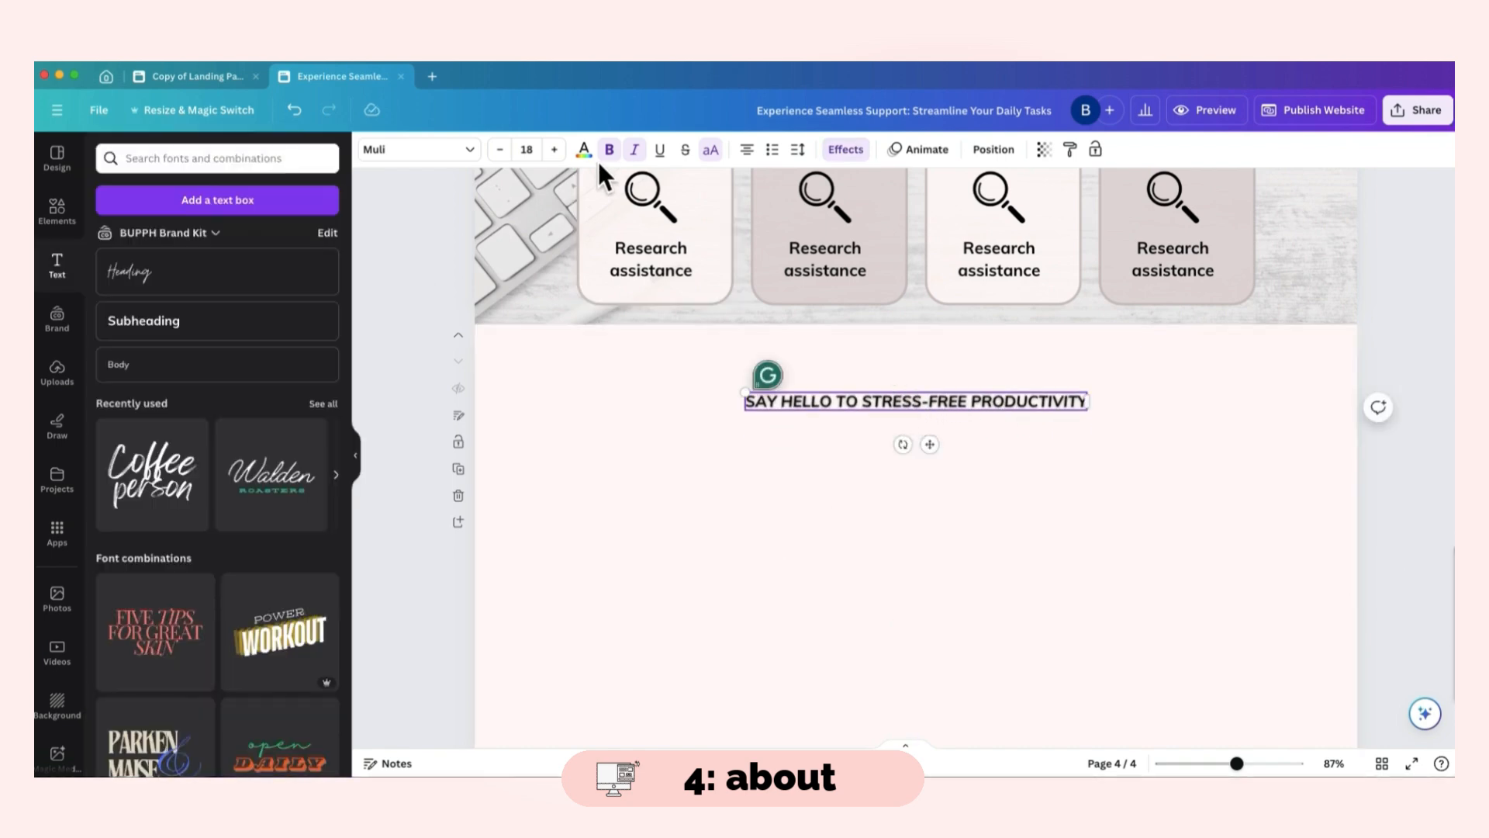
{"action": "left_click", "coordinate": [554, 150]}
{"action": "left_click", "coordinate": [554, 152]}
{"action": "left_click", "coordinate": [554, 151]}
{"action": "left_click", "coordinate": [554, 151]}
{"action": "left_click", "coordinate": [553, 151]}
{"action": "left_click", "coordinate": [553, 151]}
{"action": "left_click", "coordinate": [1038, 468]}
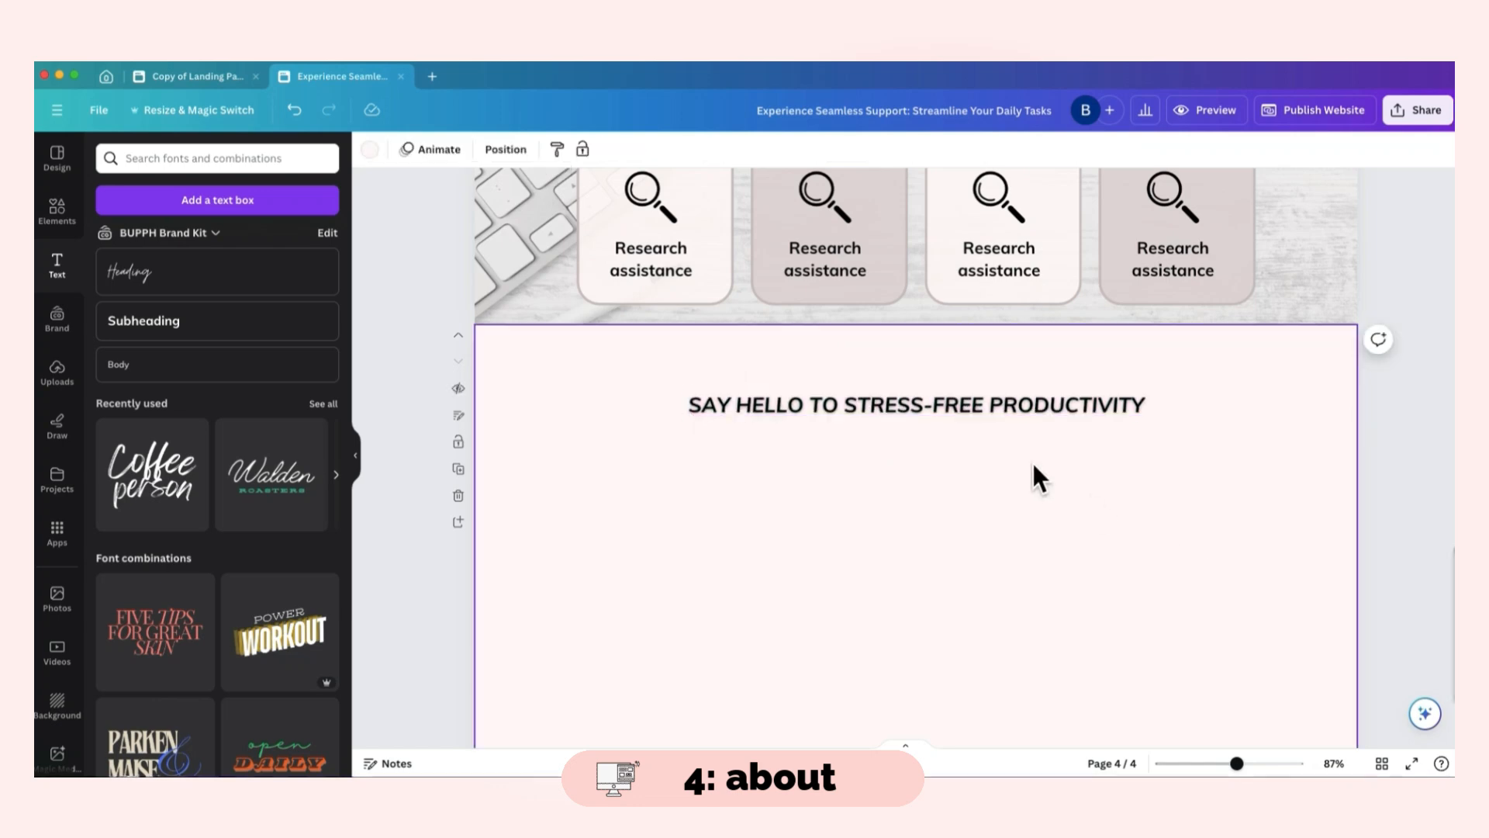
{"action": "left_click", "coordinate": [62, 213]}
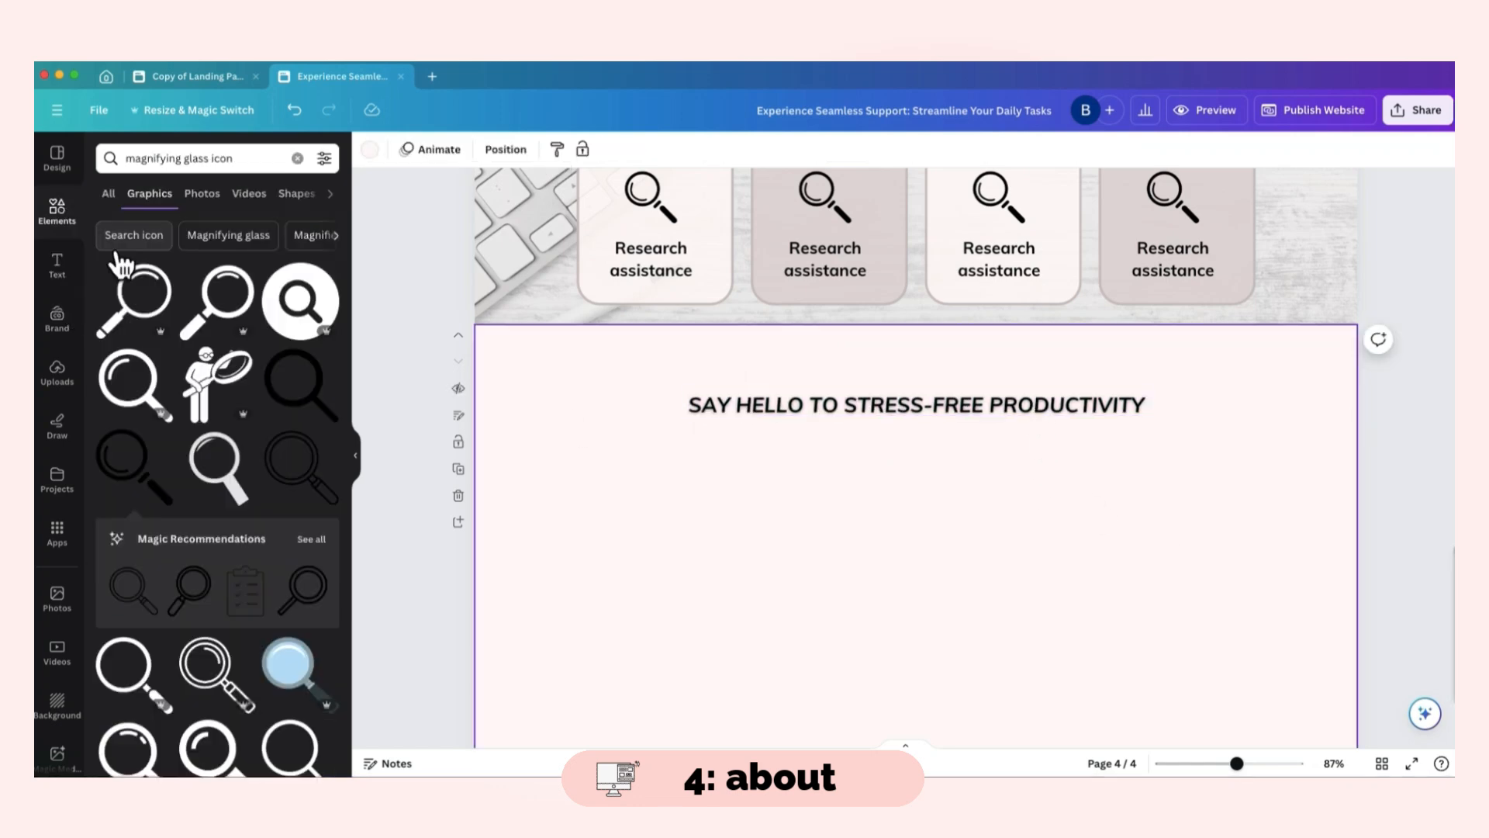
{"action": "left_click", "coordinate": [297, 159]}
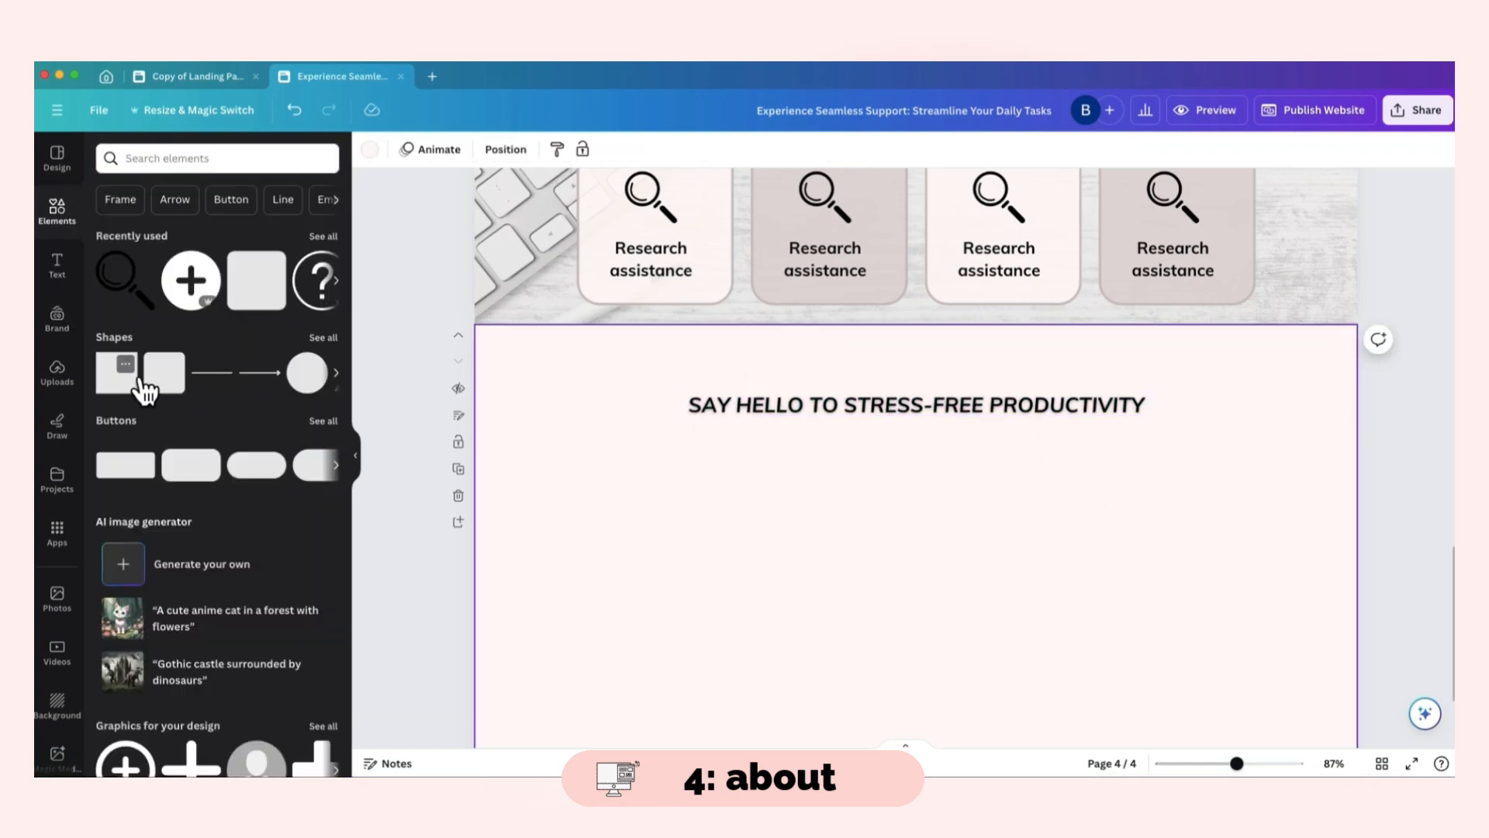
{"action": "left_click", "coordinate": [132, 379]}
{"action": "left_click_drag", "start_coordinate": [918, 499], "coordinate": [1133, 634]}
{"action": "left_click", "coordinate": [1092, 668]}
{"action": "left_click", "coordinate": [1008, 638]}
{"action": "left_click_drag", "start_coordinate": [1001, 680], "coordinate": [847, 456]}
{"action": "key", "text": "Delete"}
- Apply the Background text effect to the heading and colour it with the darker greyish pink document colour
{"action": "left_click", "coordinate": [1052, 406]}
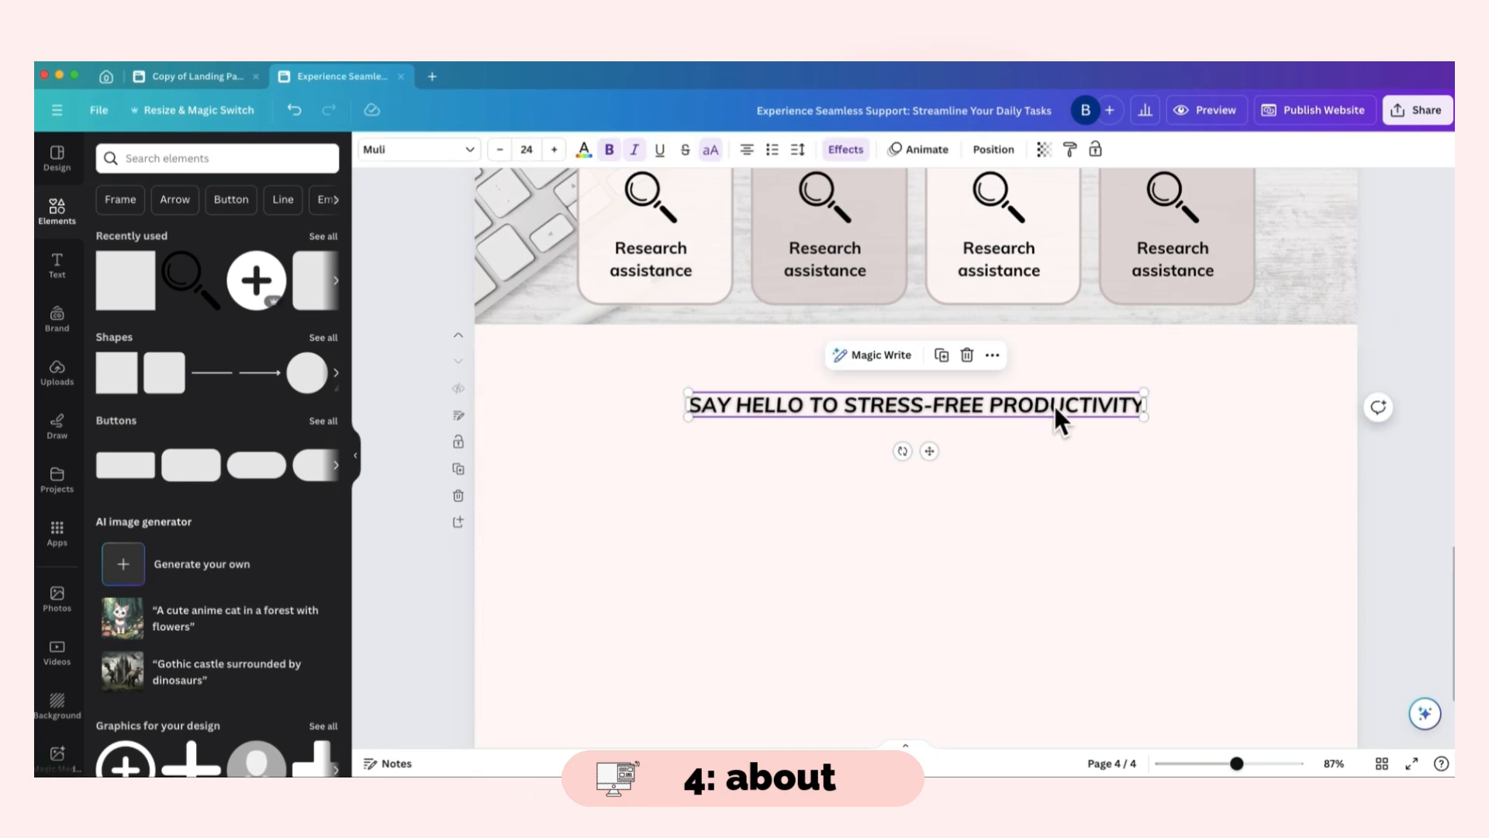
{"action": "left_click", "coordinate": [1054, 407]}
{"action": "left_click", "coordinate": [888, 151]}
{"action": "left_click", "coordinate": [849, 150]}
{"action": "left_click", "coordinate": [154, 630]}
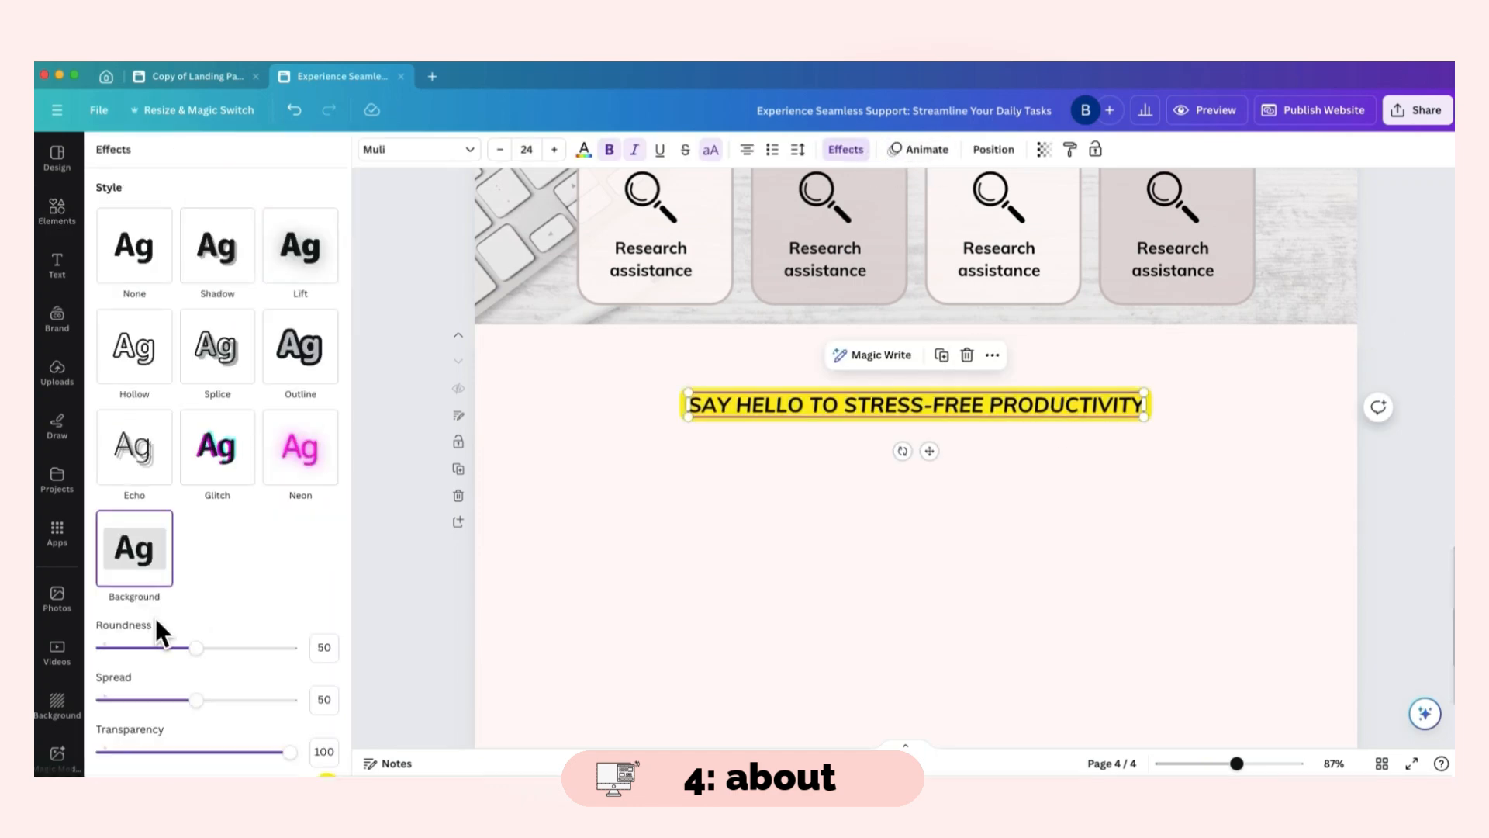
{"action": "scroll", "coordinate": [232, 411], "scroll_direction": "down", "scroll_amount": 3}
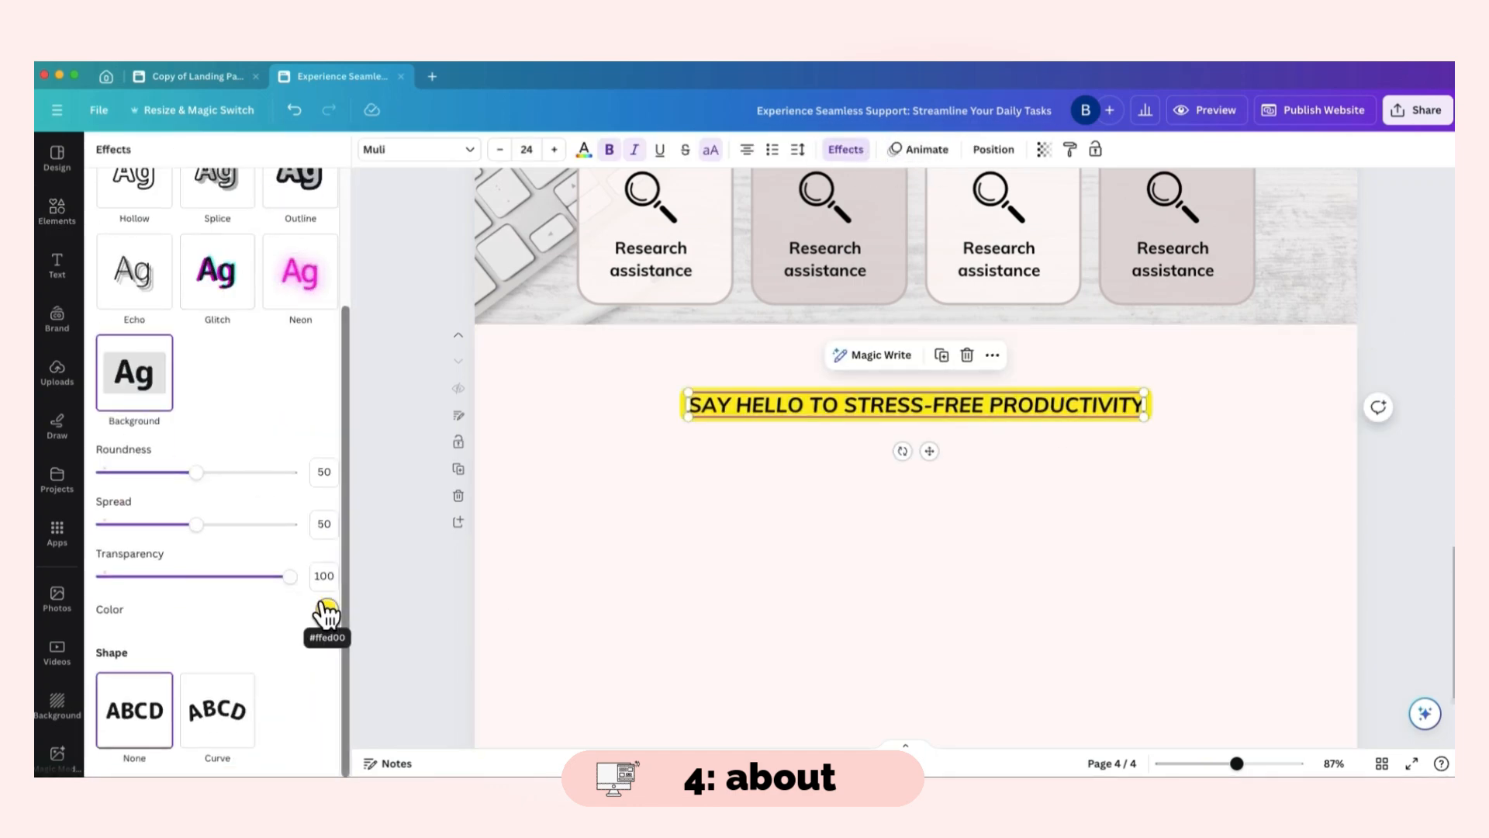
{"action": "left_click", "coordinate": [325, 613]}
{"action": "left_click", "coordinate": [204, 378]}
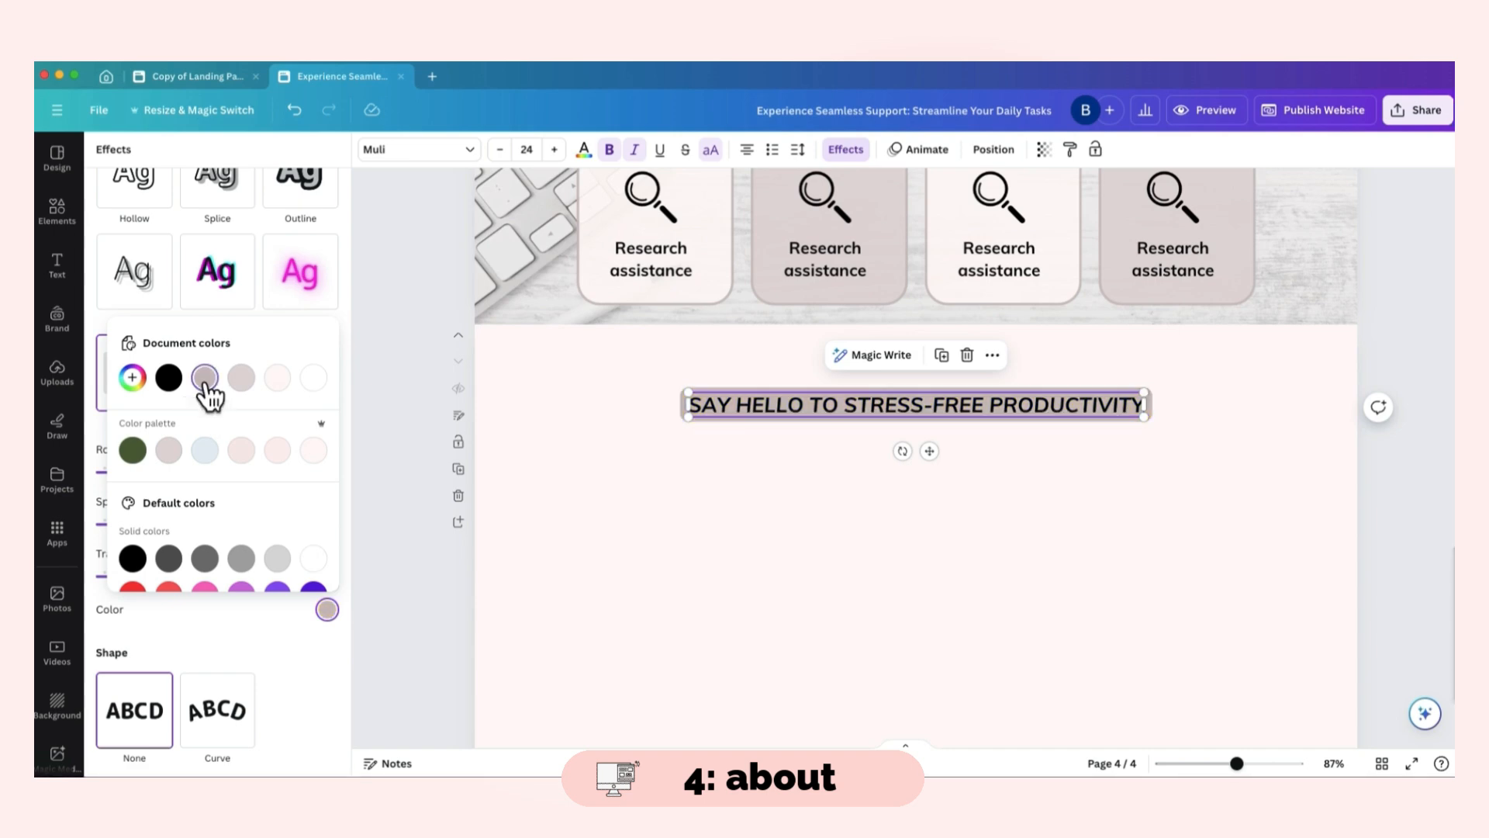
- Set both the roundness and the spread of the heading's background effect to 0
{"action": "left_click", "coordinate": [236, 680]}
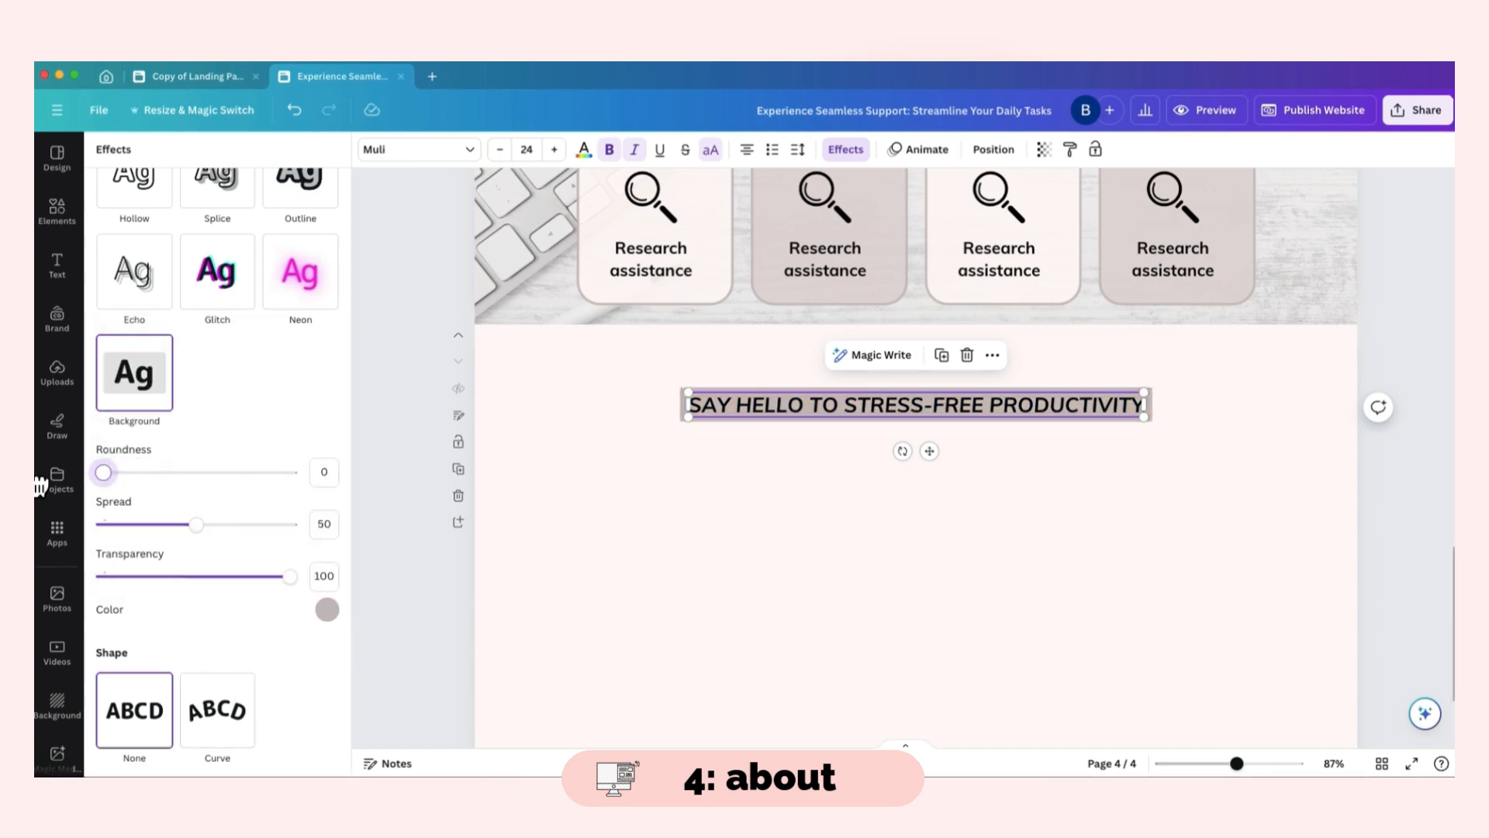
{"action": "left_click_drag", "start_coordinate": [203, 474], "coordinate": [39, 489]}
{"action": "left_click_drag", "start_coordinate": [196, 525], "coordinate": [113, 525]}
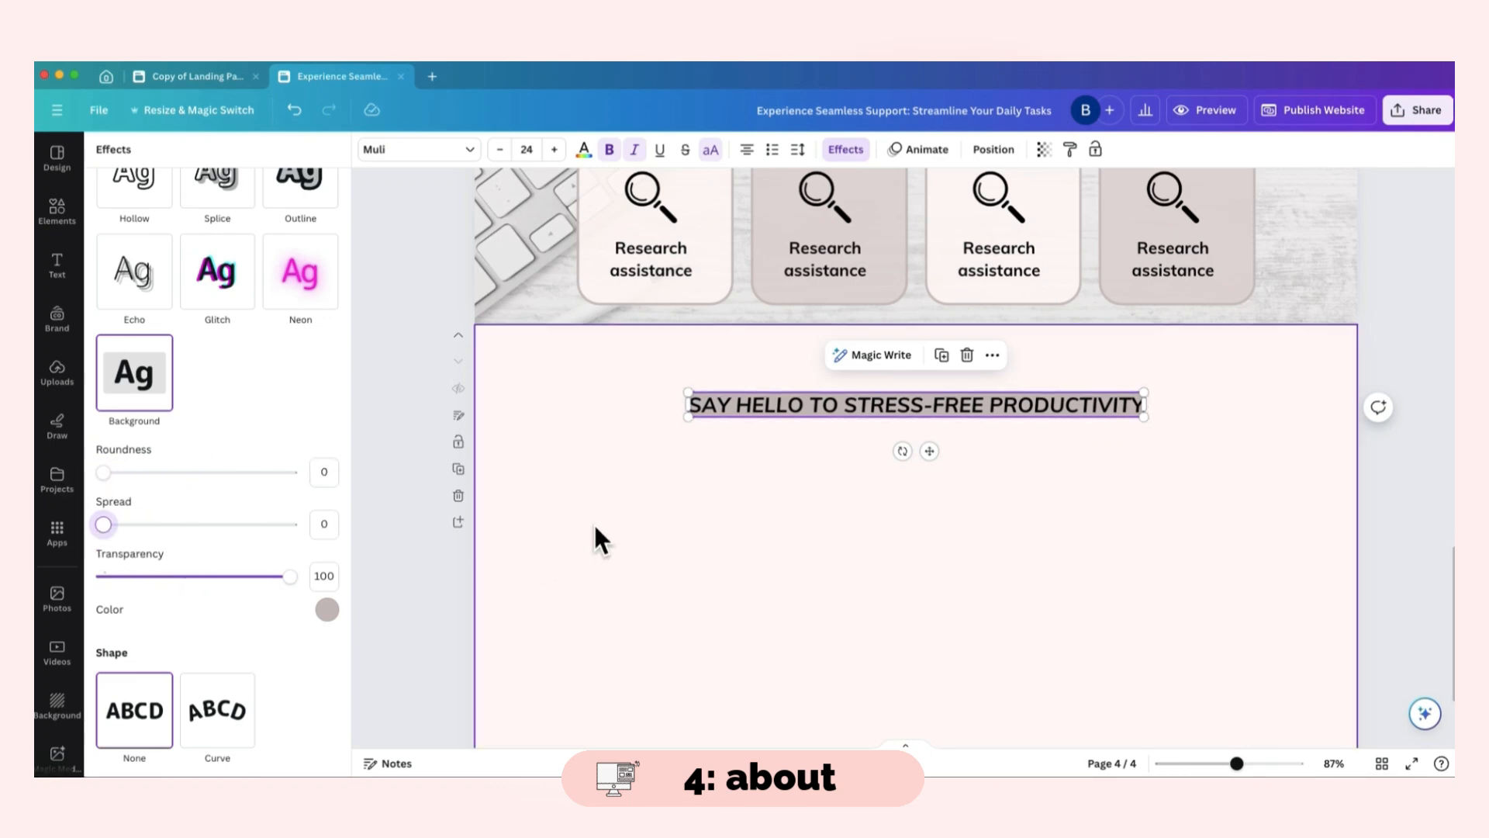
{"action": "left_click", "coordinate": [698, 497]}
{"action": "left_click", "coordinate": [882, 411]}
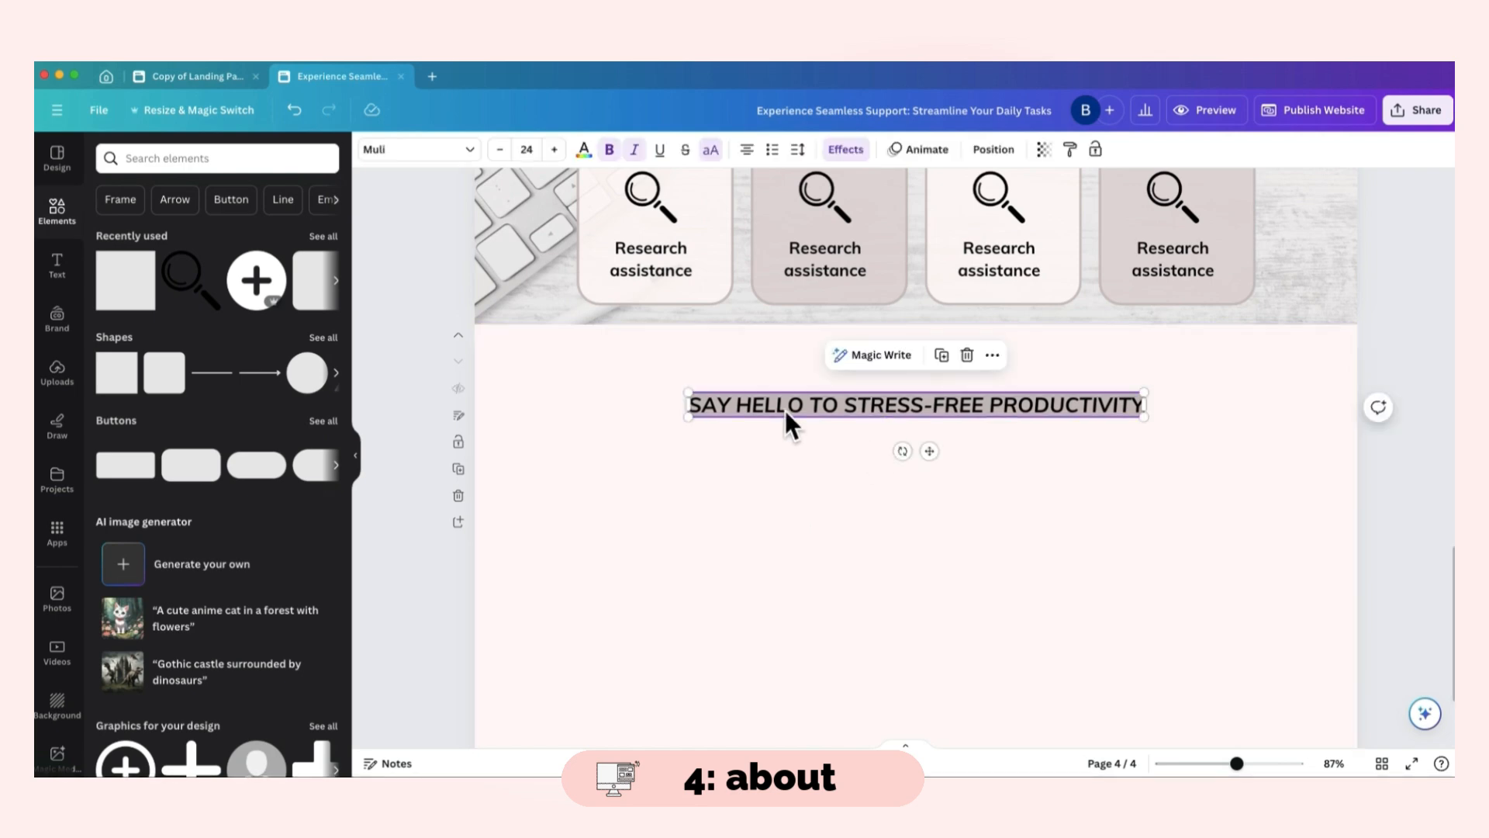
- Add a large rounded square below the heading's right end and colour it with the brand palette's pale greyish pink
{"action": "left_click", "coordinate": [194, 76]}
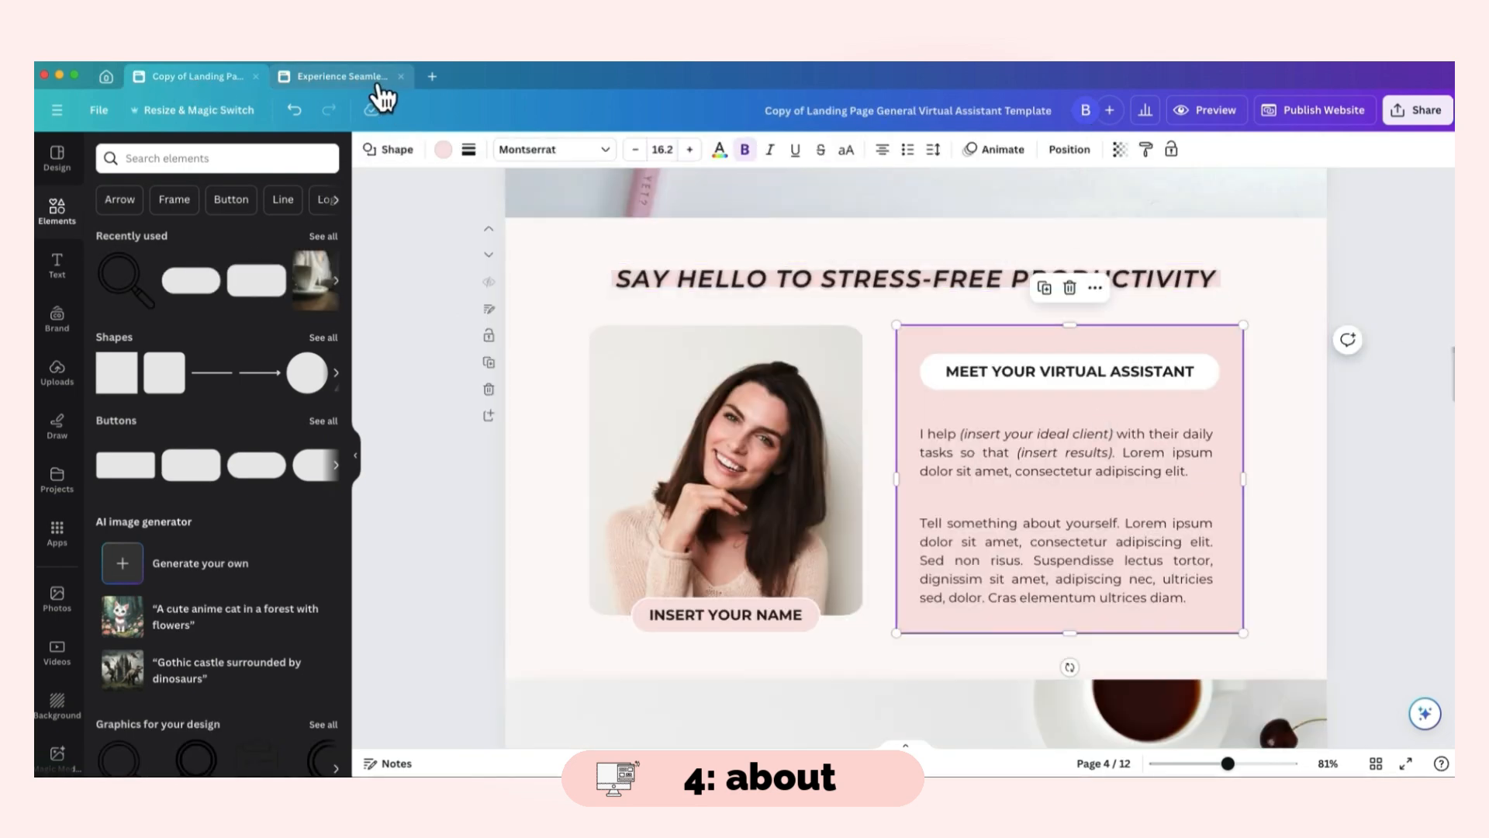
{"action": "left_click", "coordinate": [341, 76]}
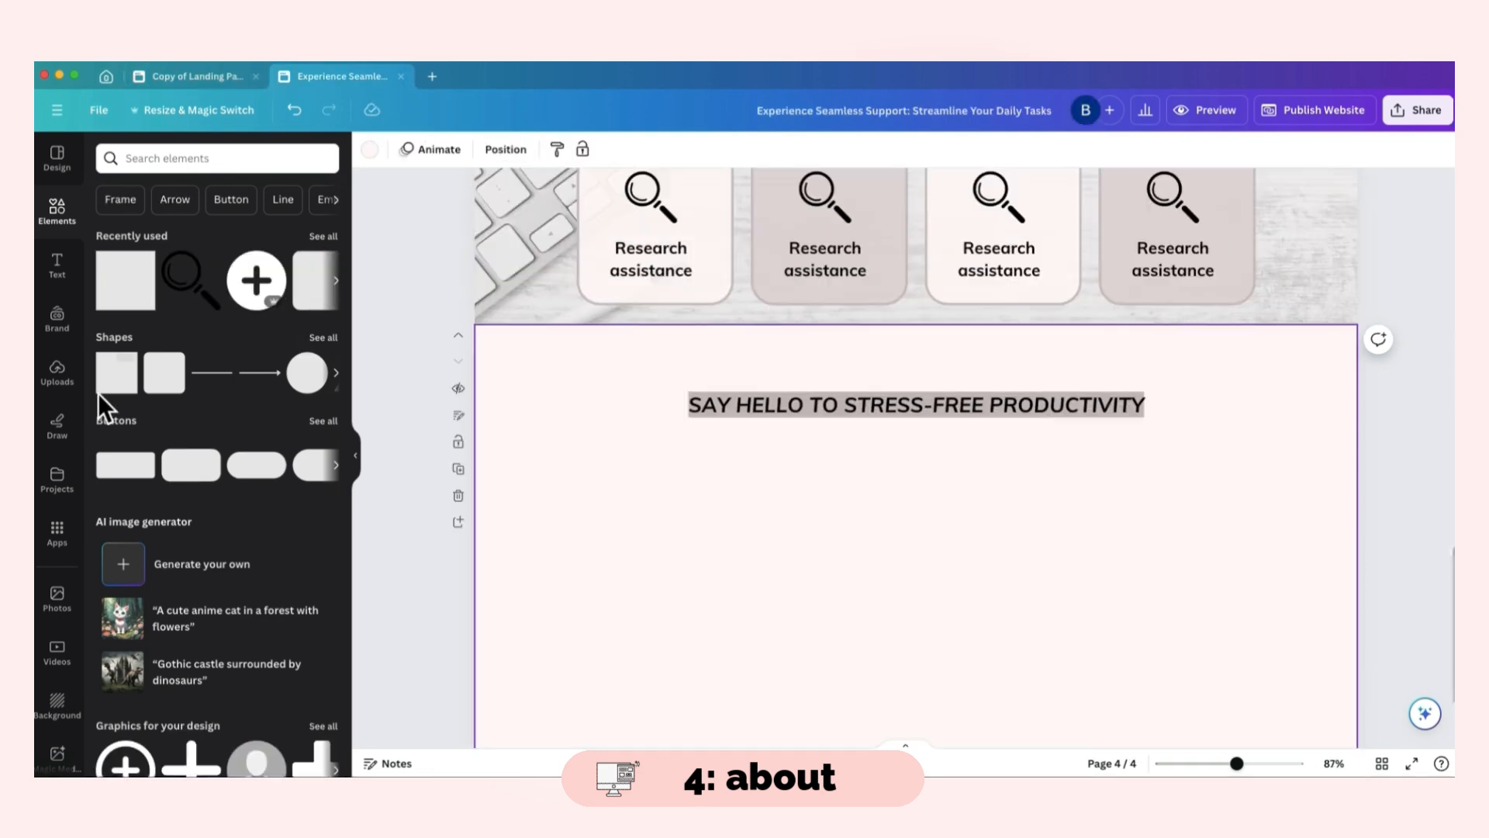
{"action": "left_click", "coordinate": [167, 388]}
{"action": "left_click_drag", "start_coordinate": [960, 489], "coordinate": [1267, 623]}
{"action": "left_click", "coordinate": [443, 149]}
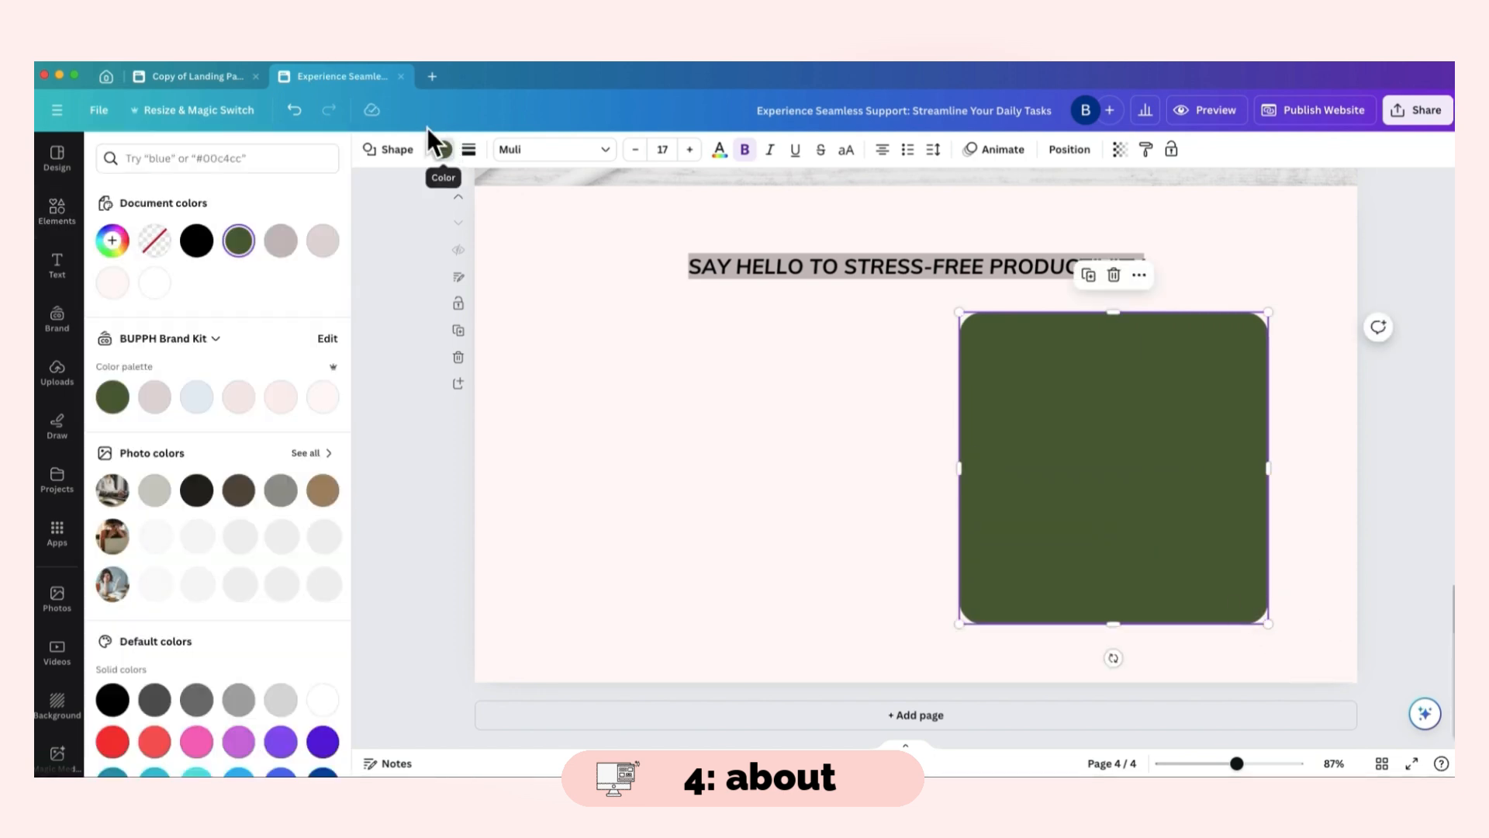
{"action": "left_click", "coordinate": [113, 284]}
{"action": "left_click", "coordinate": [238, 396]}
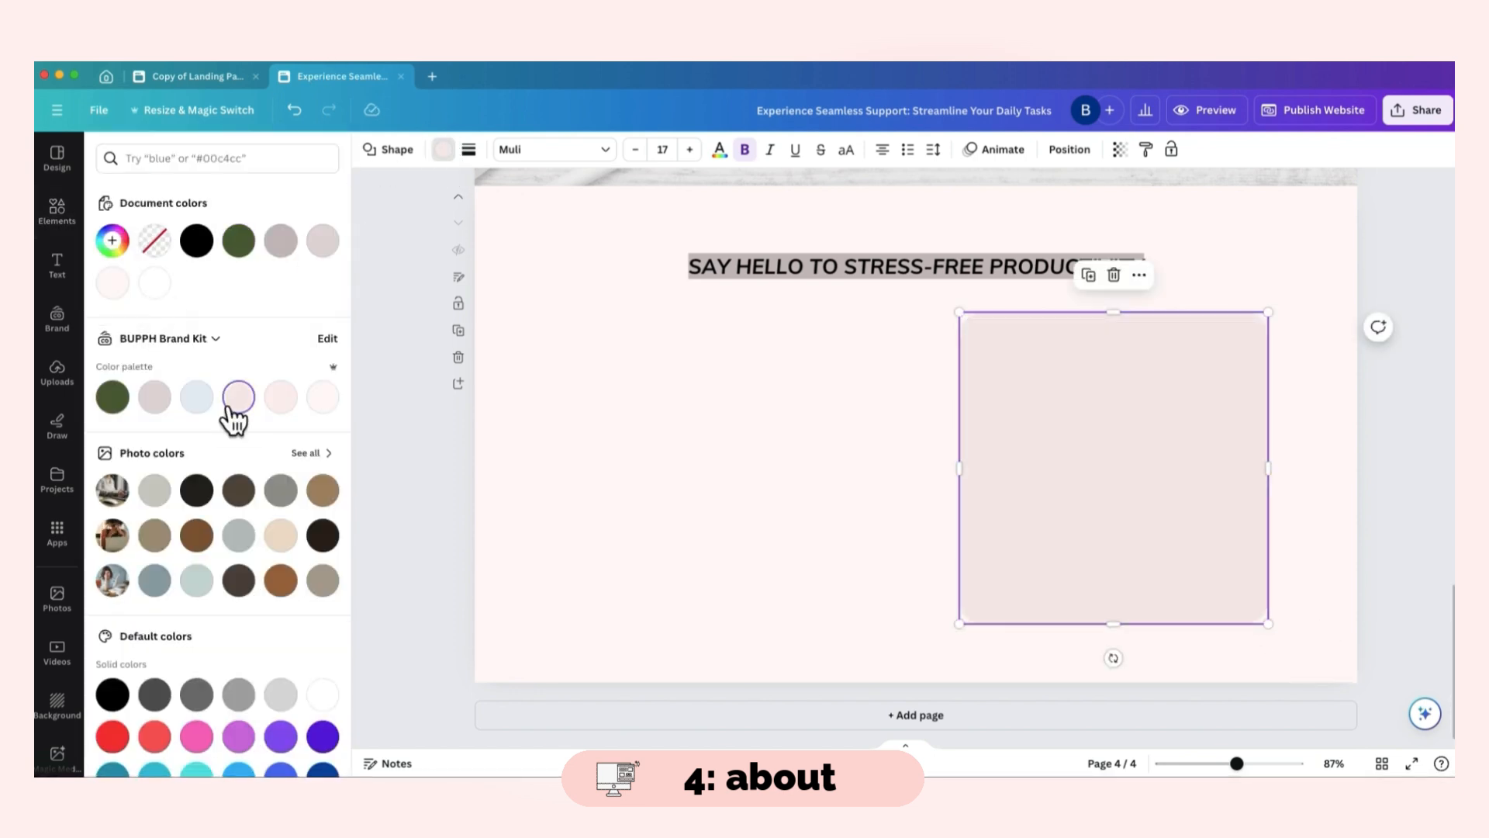
{"action": "left_click", "coordinate": [752, 415]}
- Add a rounded square frame about 483 by 483 beside the pink card, aligned with the card's upper and lower edges
{"action": "left_click", "coordinate": [198, 80]}
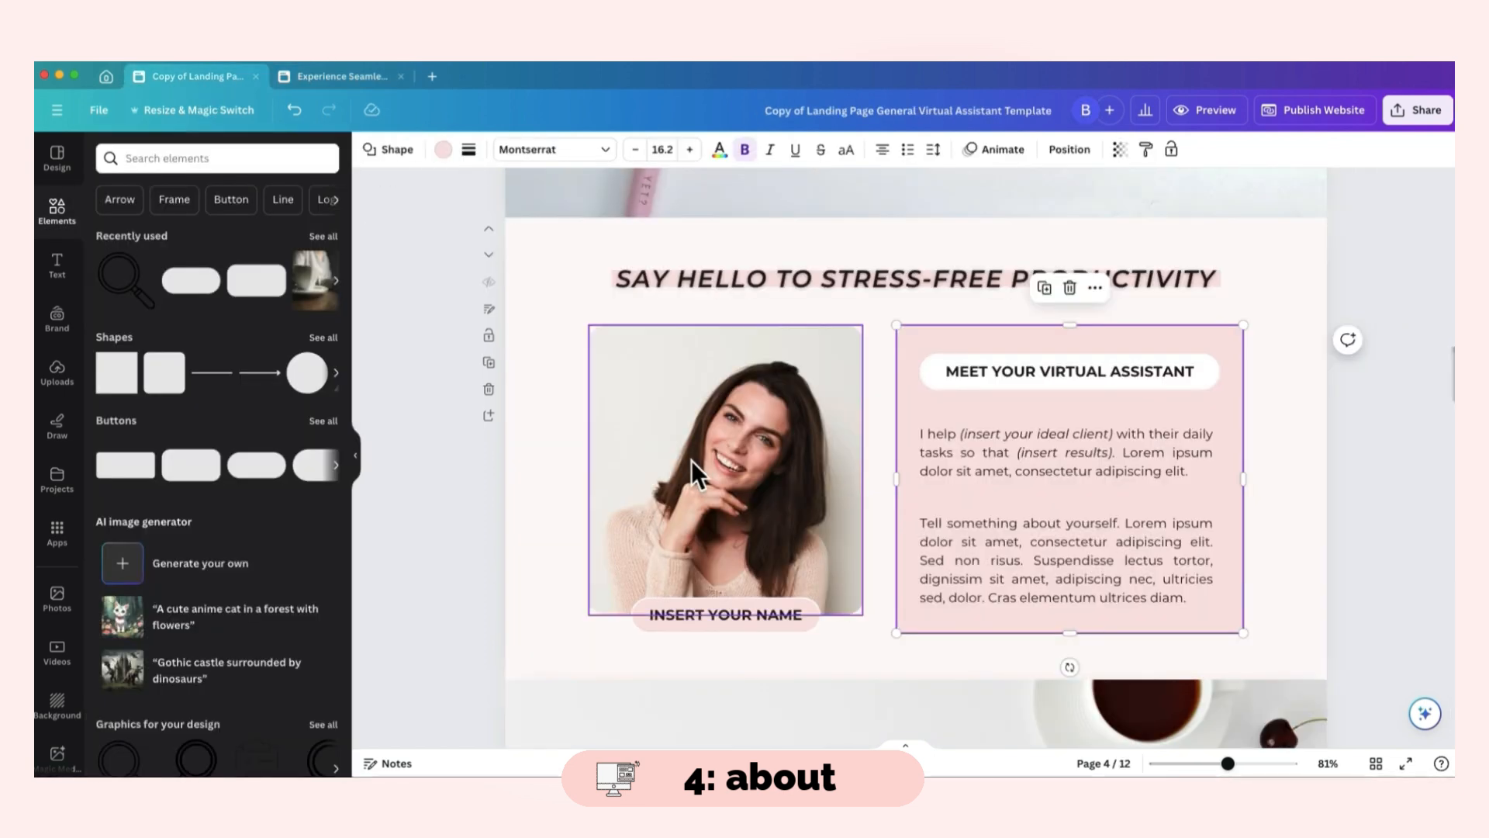
{"action": "left_click", "coordinate": [342, 78]}
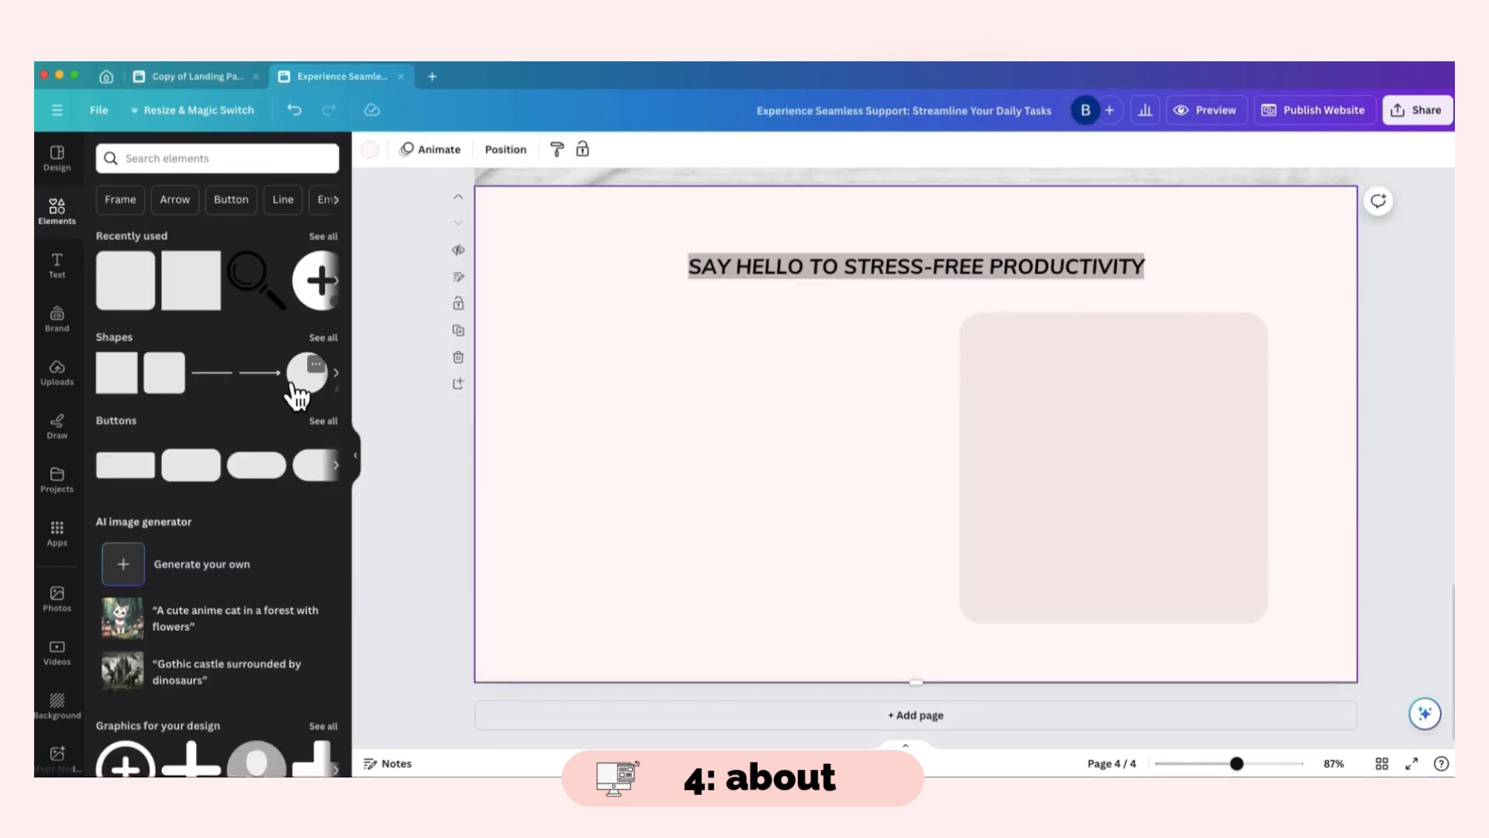
{"action": "scroll", "coordinate": [285, 379], "scroll_direction": "down", "scroll_amount": 4}
{"action": "scroll", "coordinate": [285, 379], "scroll_direction": "down", "scroll_amount": 8}
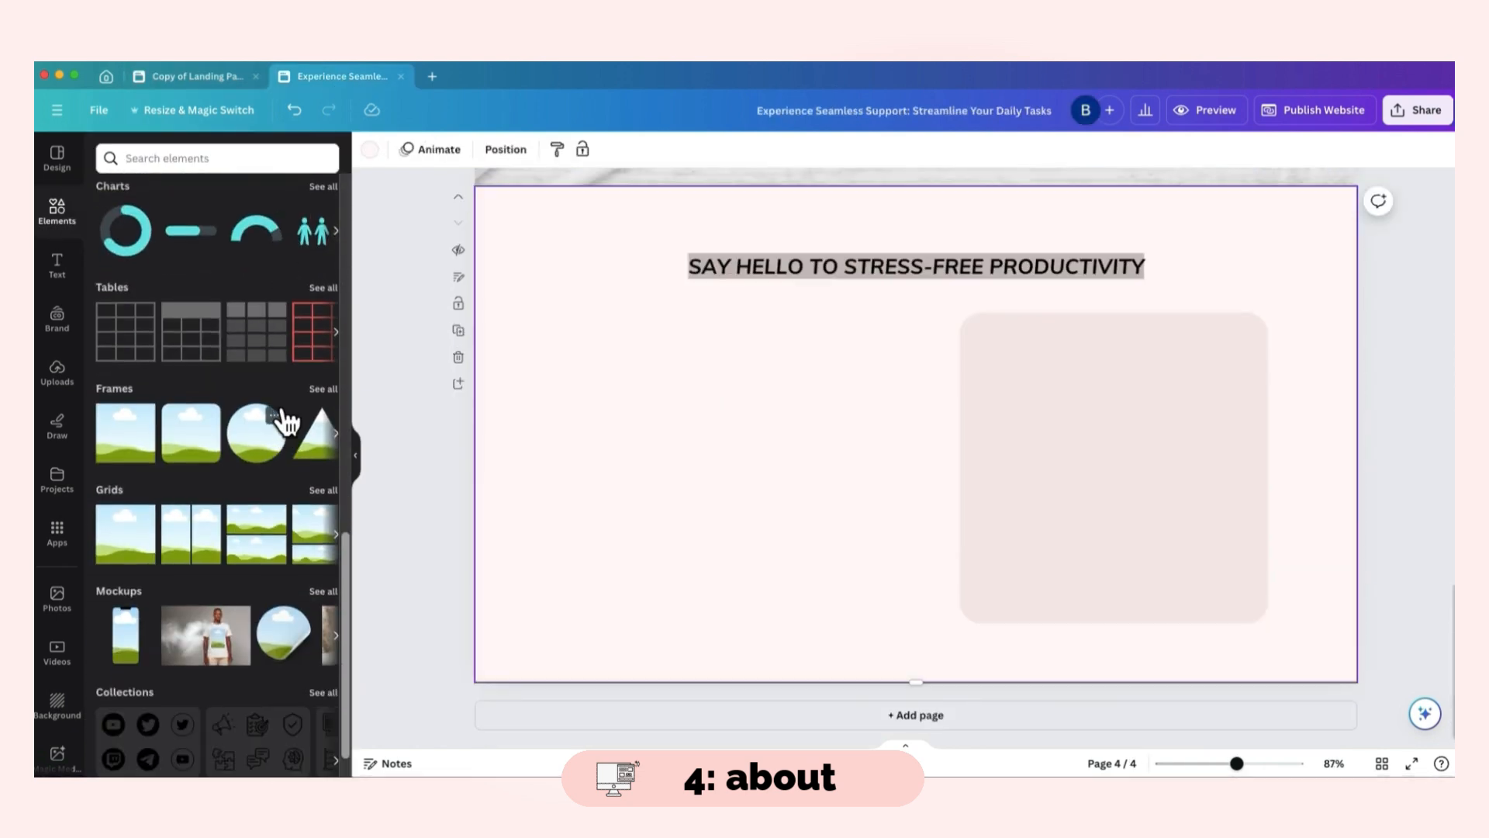
{"action": "left_click", "coordinate": [216, 445]}
{"action": "left_click_drag", "start_coordinate": [913, 635], "coordinate": [915, 638]}
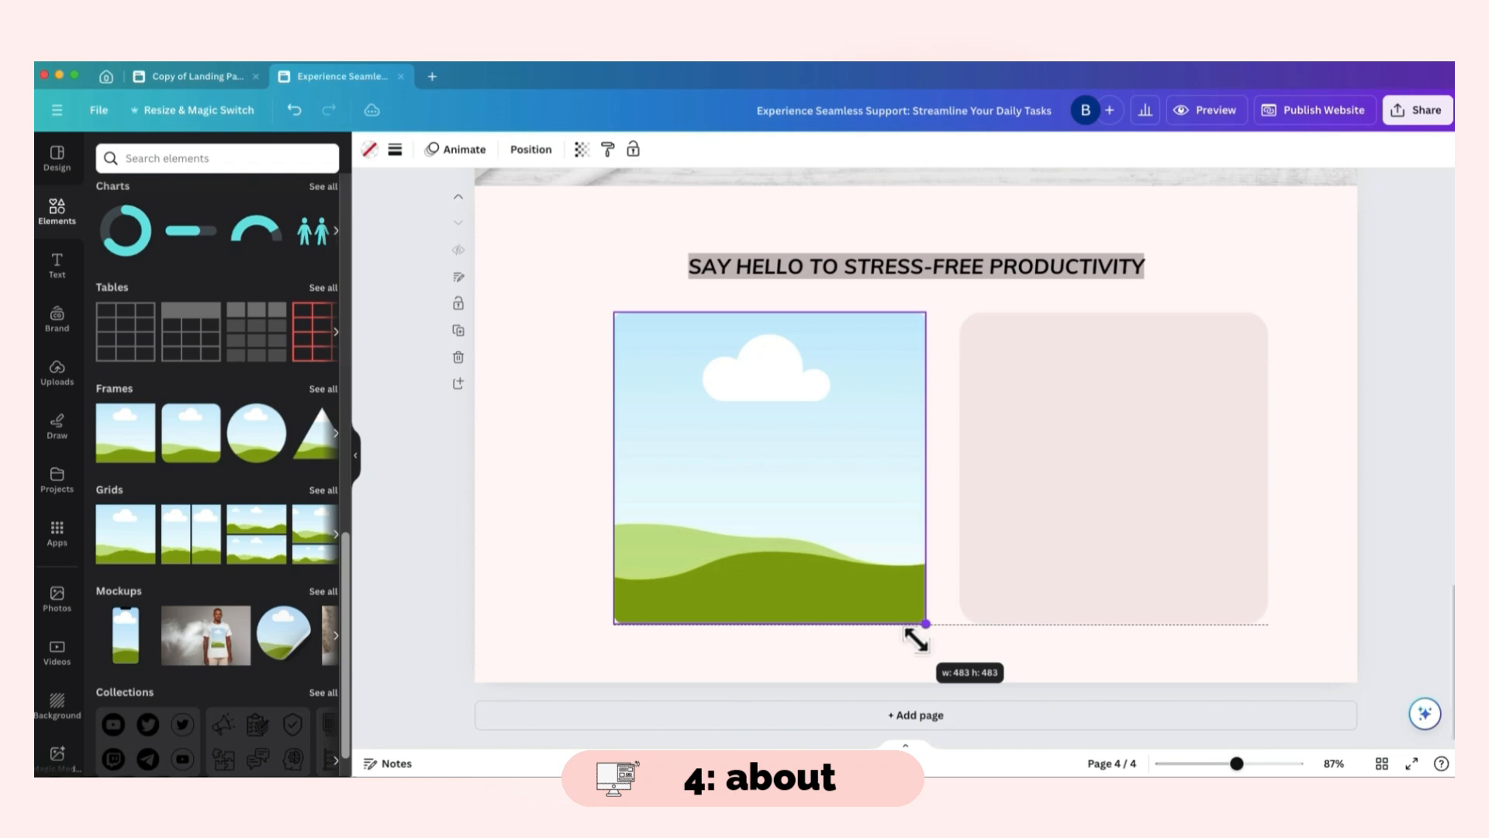
{"action": "left_click", "coordinate": [1130, 598]}
{"action": "left_click", "coordinate": [857, 548]}
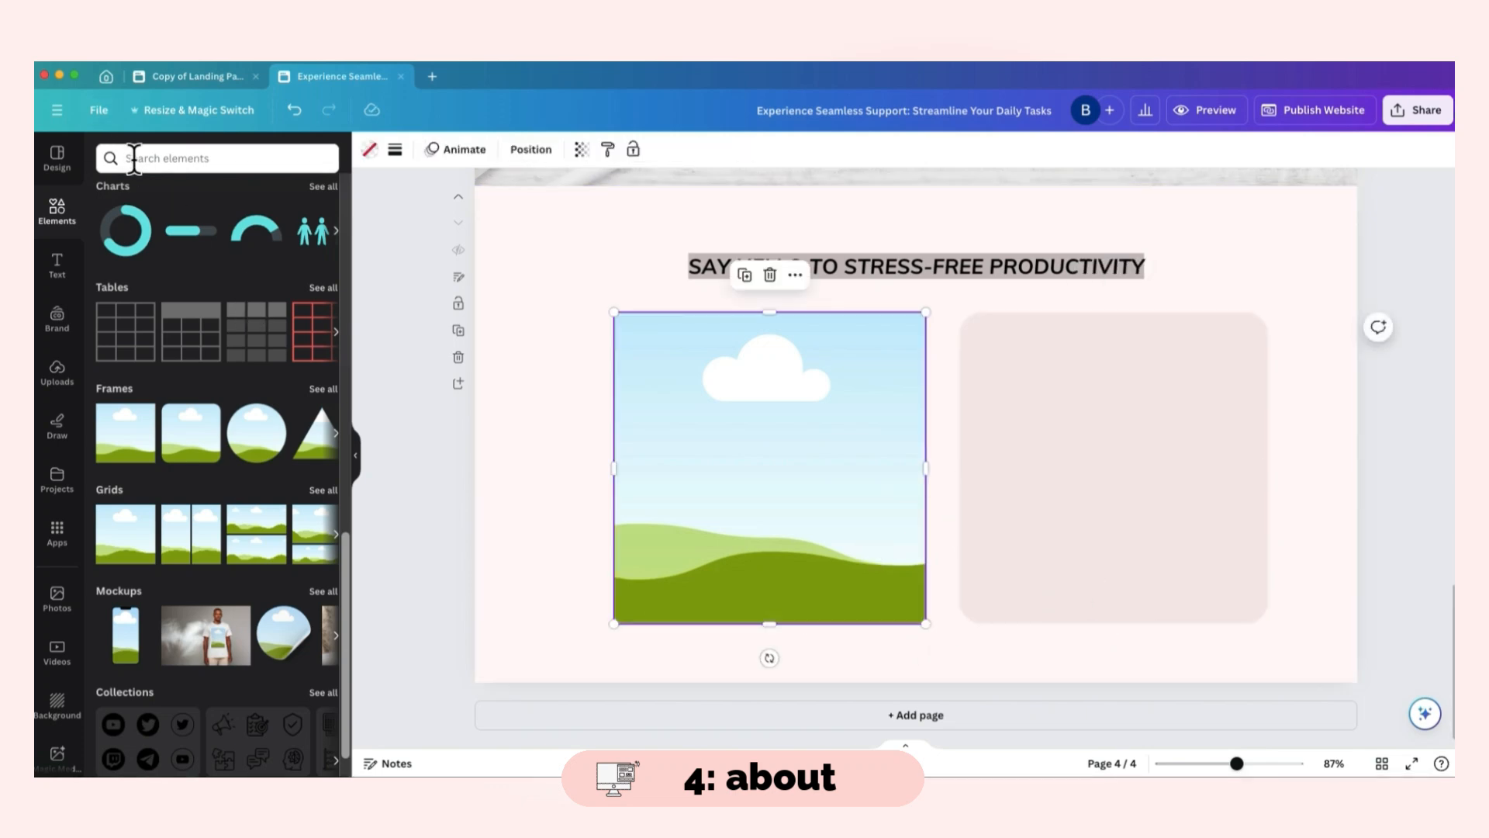
- Copy the "Overwhelming workload" shape from page 2 onto page 4, centred over the frame's lower edge
{"action": "scroll", "coordinate": [1063, 365], "scroll_direction": "up", "scroll_amount": 20}
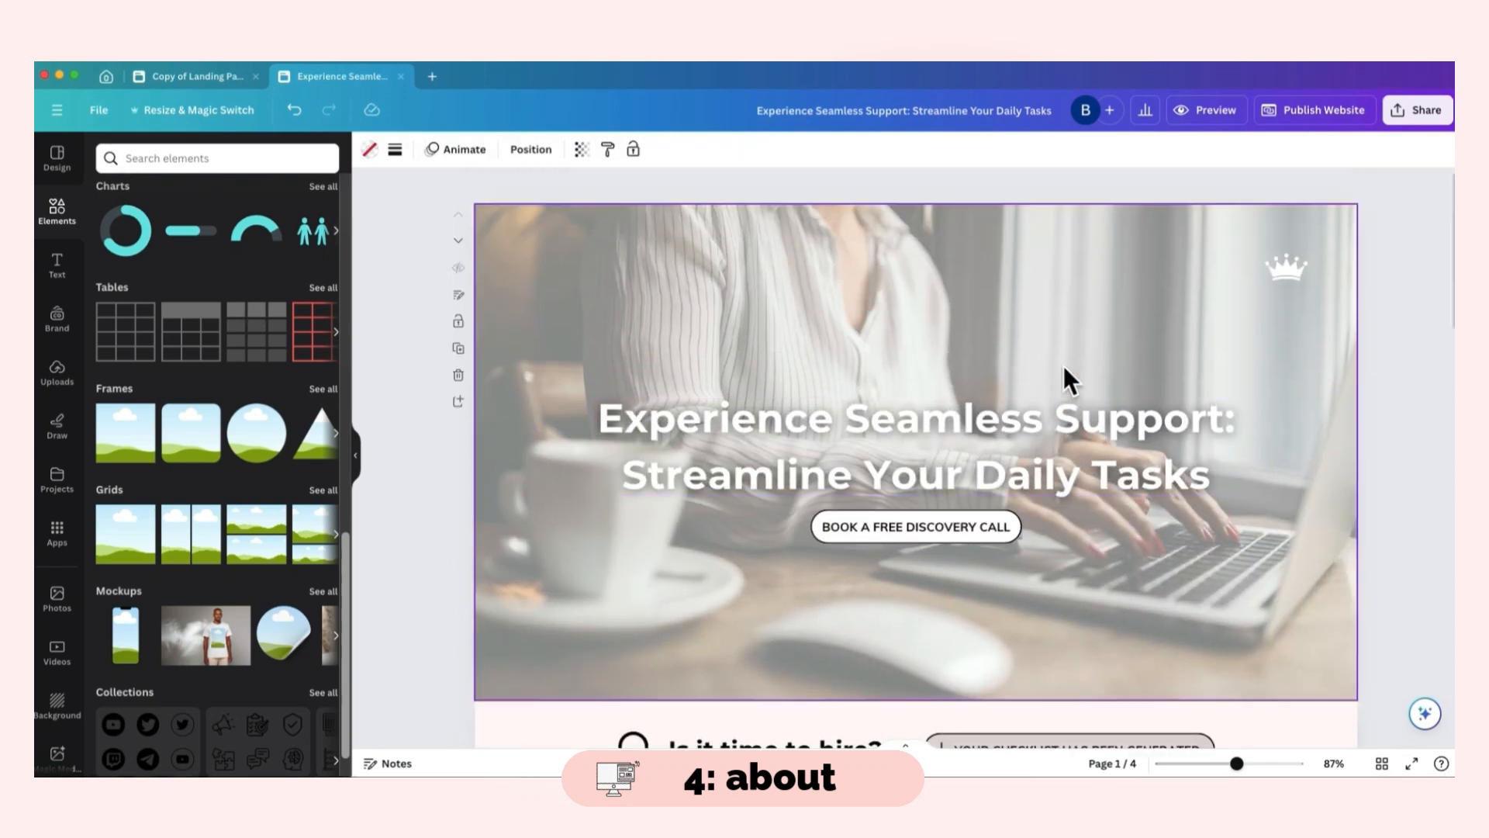
{"action": "scroll", "coordinate": [1063, 366], "scroll_direction": "down", "scroll_amount": 7}
{"action": "left_click", "coordinate": [657, 511]}
{"action": "scroll", "coordinate": [770, 438], "scroll_direction": "down", "scroll_amount": 12}
{"action": "scroll", "coordinate": [772, 437], "scroll_direction": "down", "scroll_amount": 1}
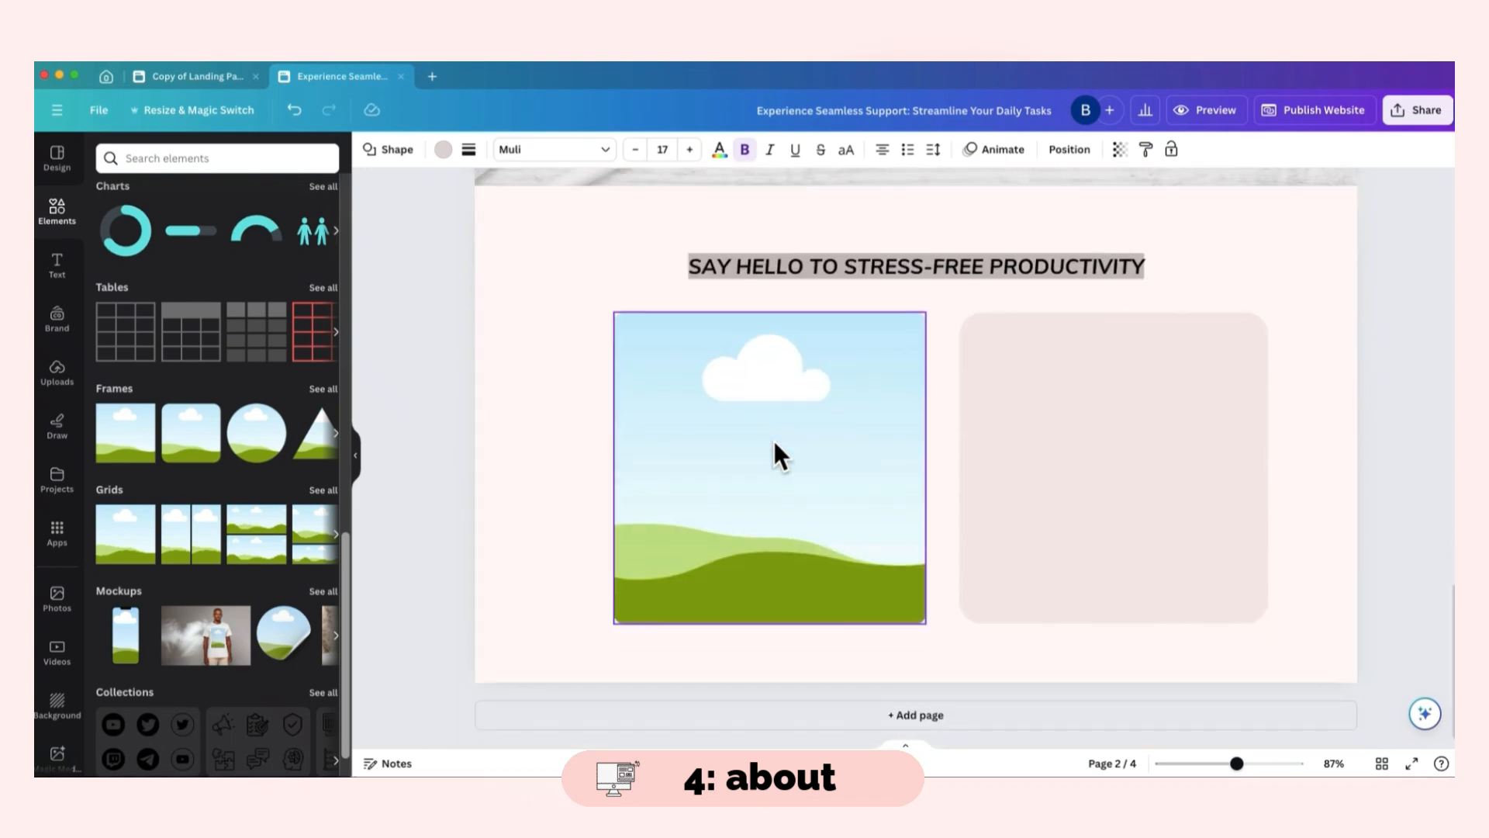
{"action": "key", "text": "super+v"}
{"action": "left_click_drag", "start_coordinate": [669, 539], "coordinate": [822, 635]}
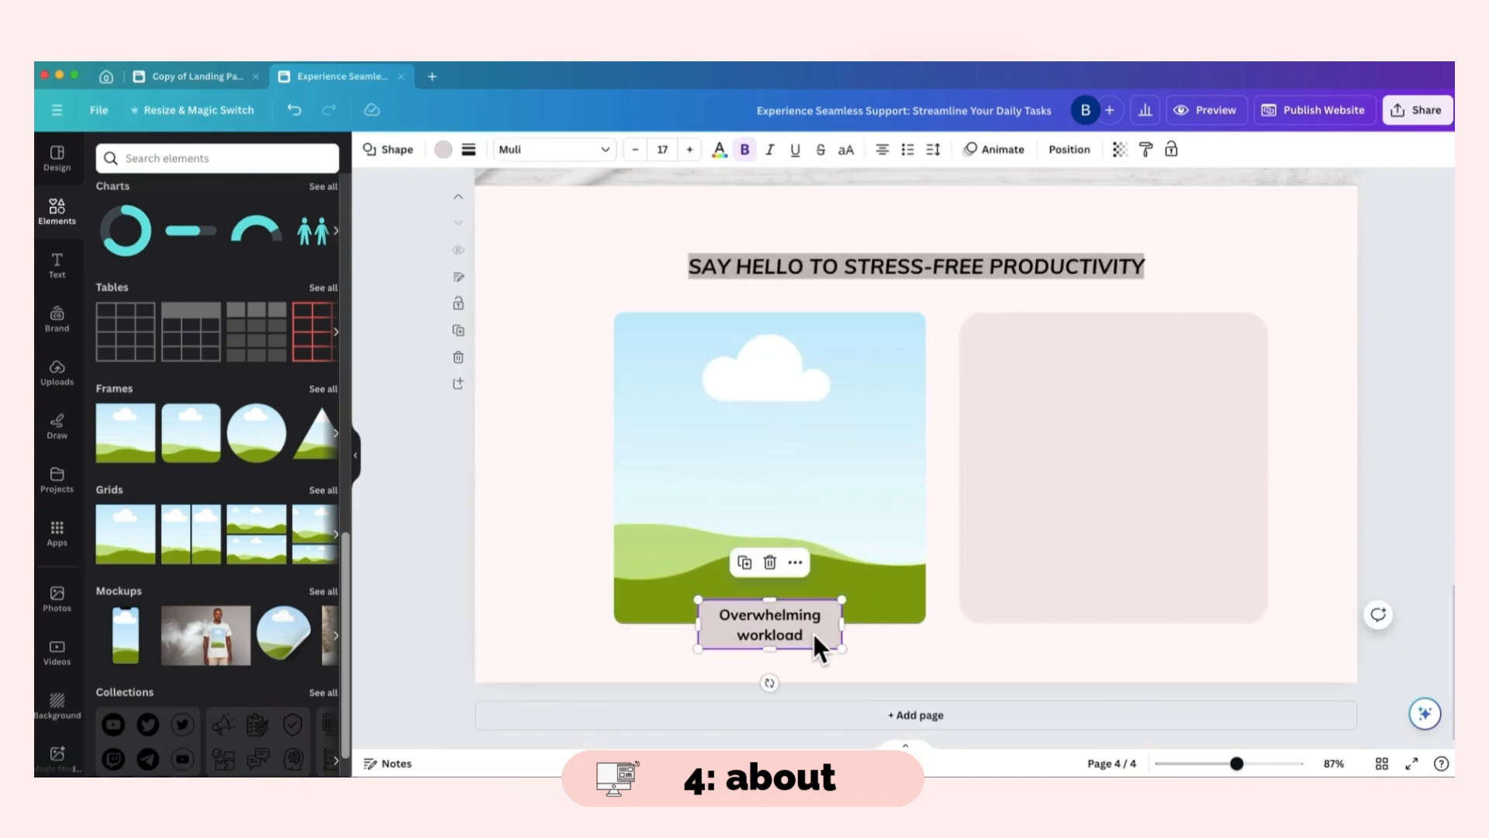
- Set the pasted shape's corner rounding to 47, replace its text with the assistant's name, and reduce its height
{"action": "left_click", "coordinate": [468, 150]}
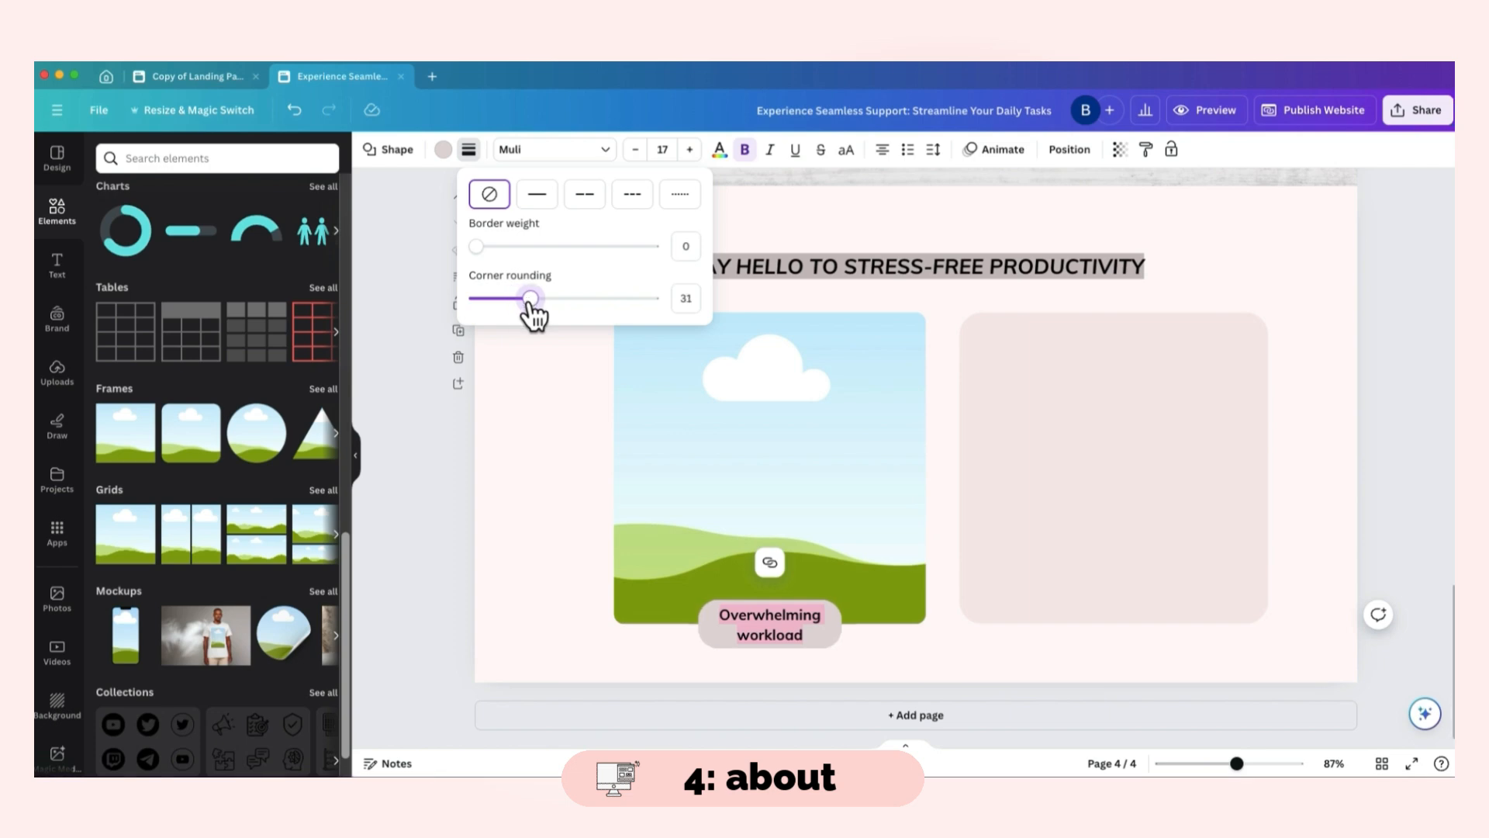
{"action": "left_click_drag", "start_coordinate": [559, 317], "coordinate": [563, 317]}
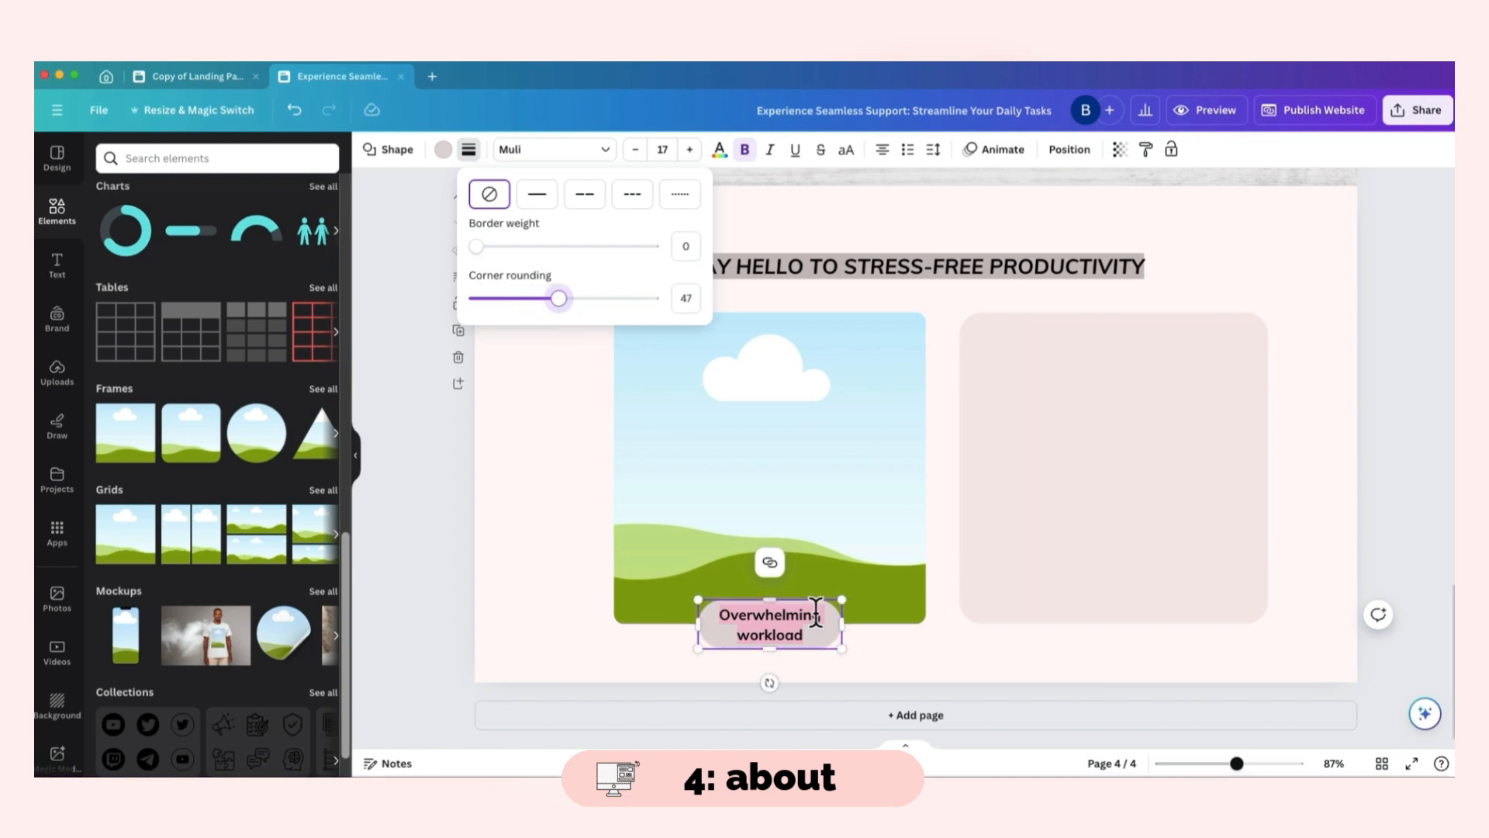
{"action": "left_click", "coordinate": [790, 655]}
{"action": "left_click", "coordinate": [222, 76]}
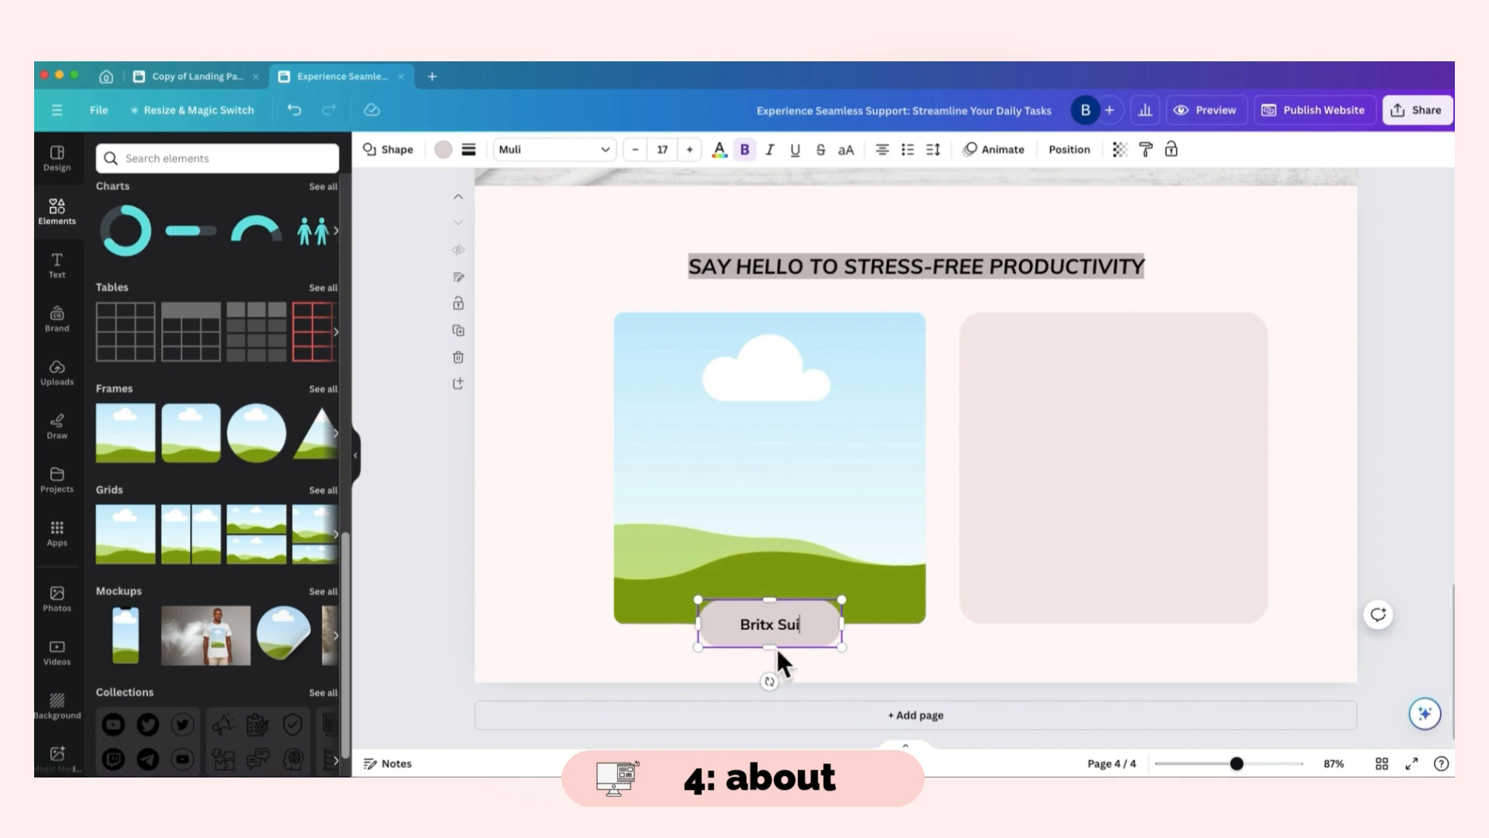
{"action": "type", "text": "Sui"}
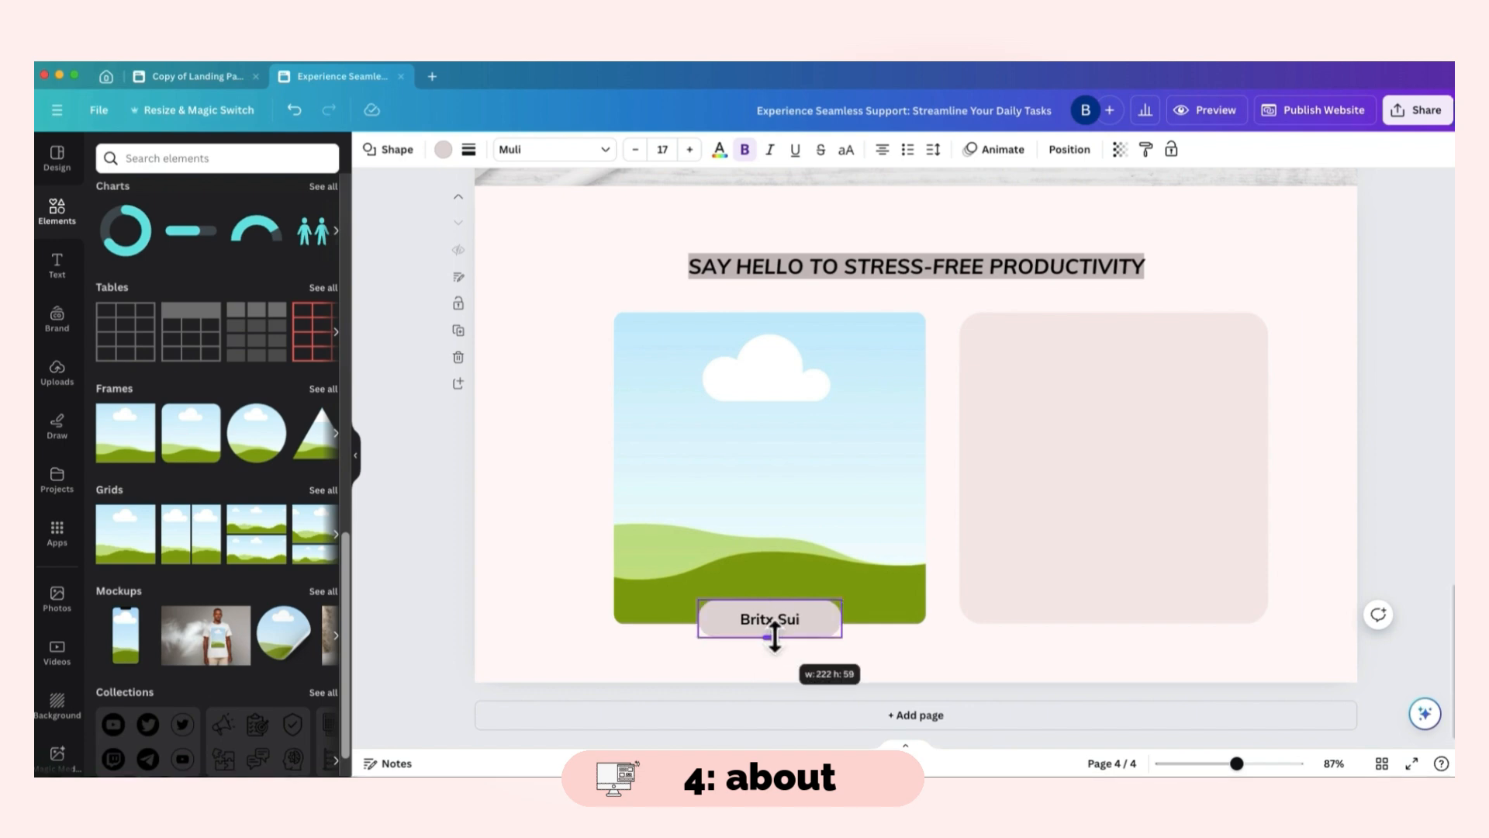
{"action": "left_click", "coordinate": [837, 652]}
- Search the photos for "profile photo" and place the portrait of the woman in the polka-dot blouse in the frame
{"action": "left_click", "coordinate": [824, 465]}
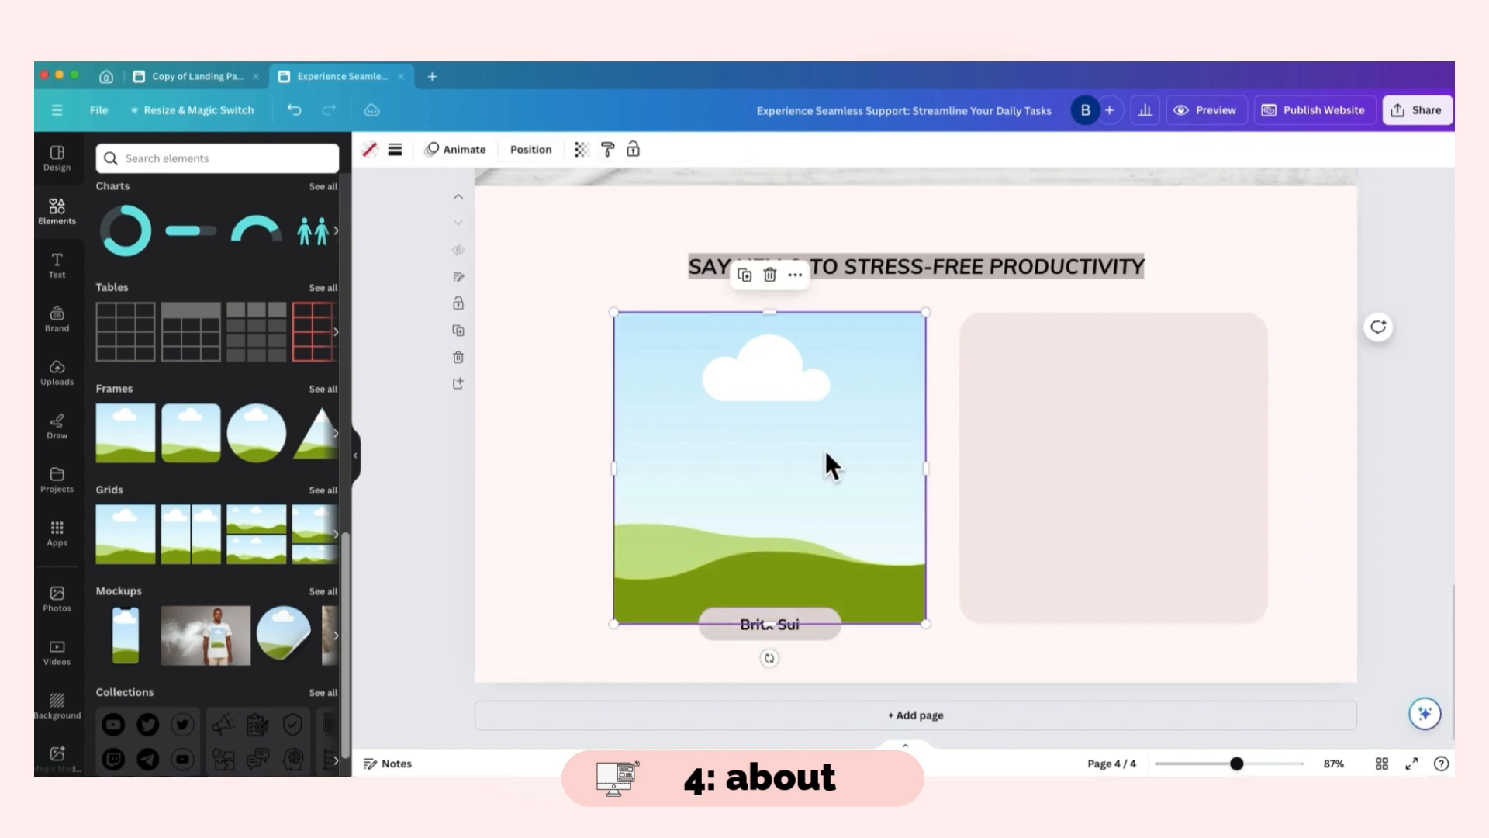
{"action": "left_click", "coordinate": [58, 213]}
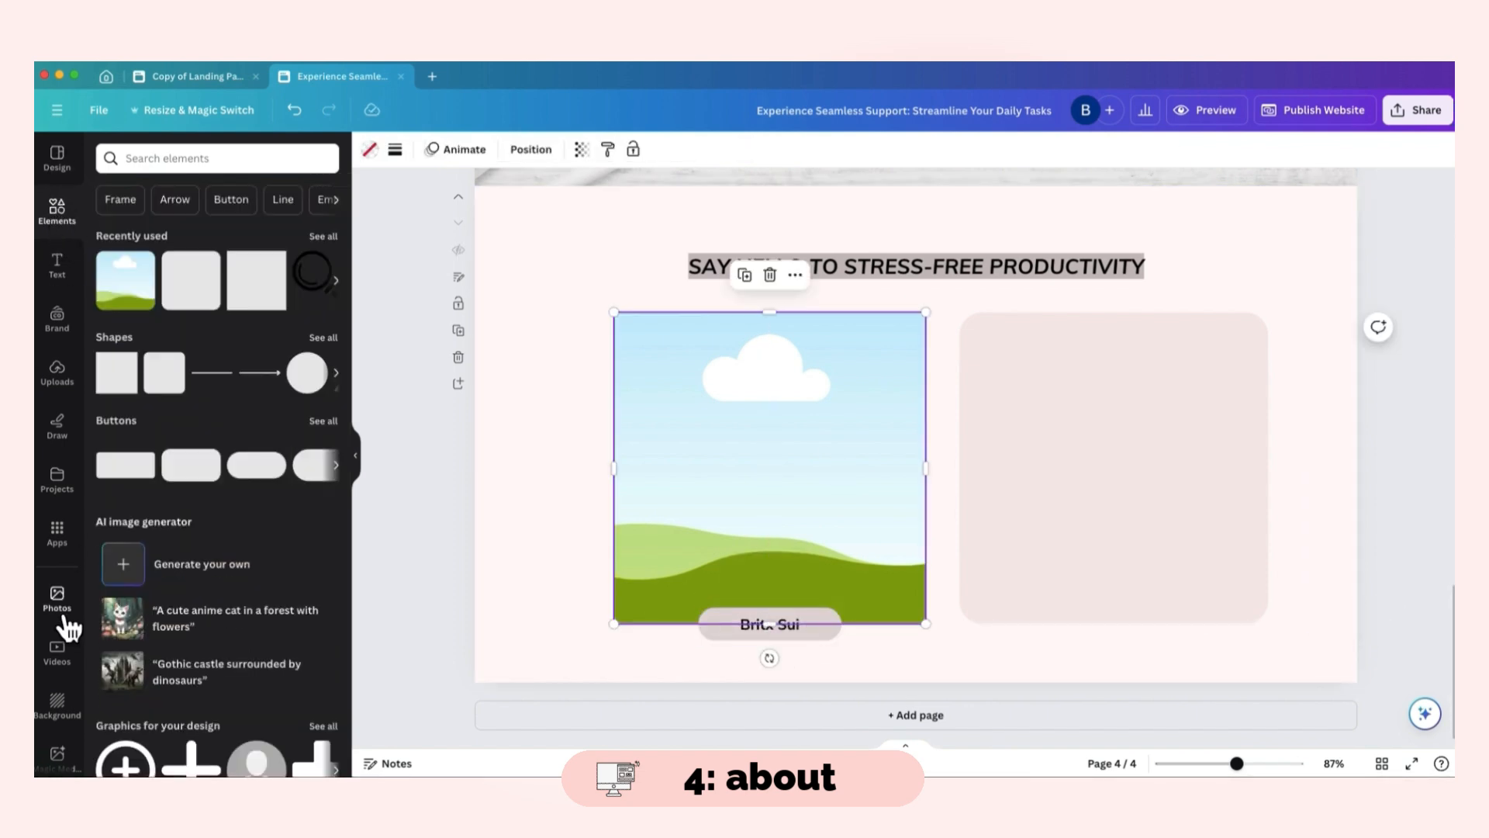
{"action": "left_click", "coordinate": [58, 604]}
{"action": "left_click", "coordinate": [203, 155]}
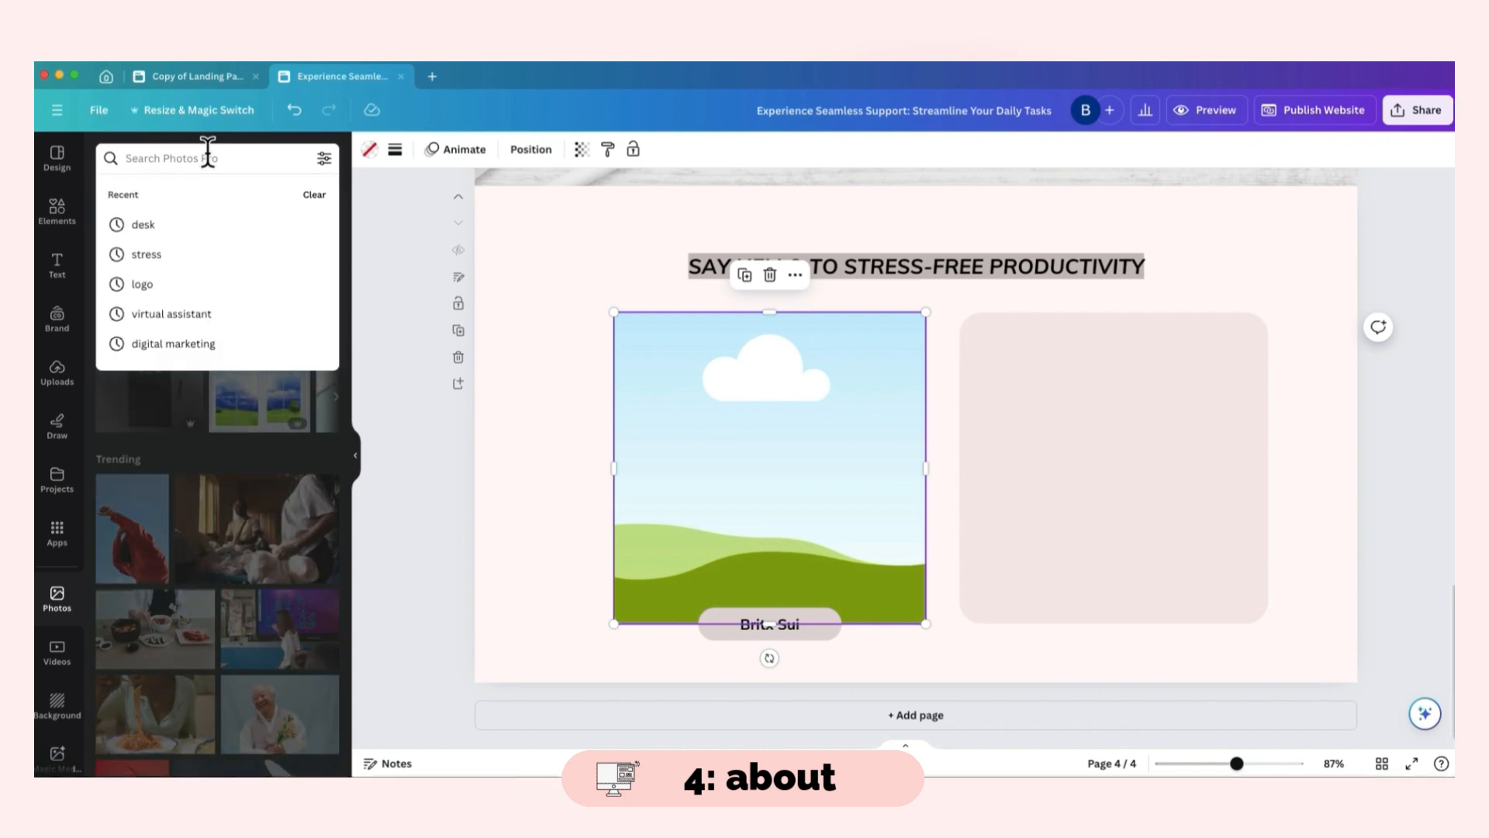
{"action": "type", "text": "profile photo"}
{"action": "key", "text": "Return"}
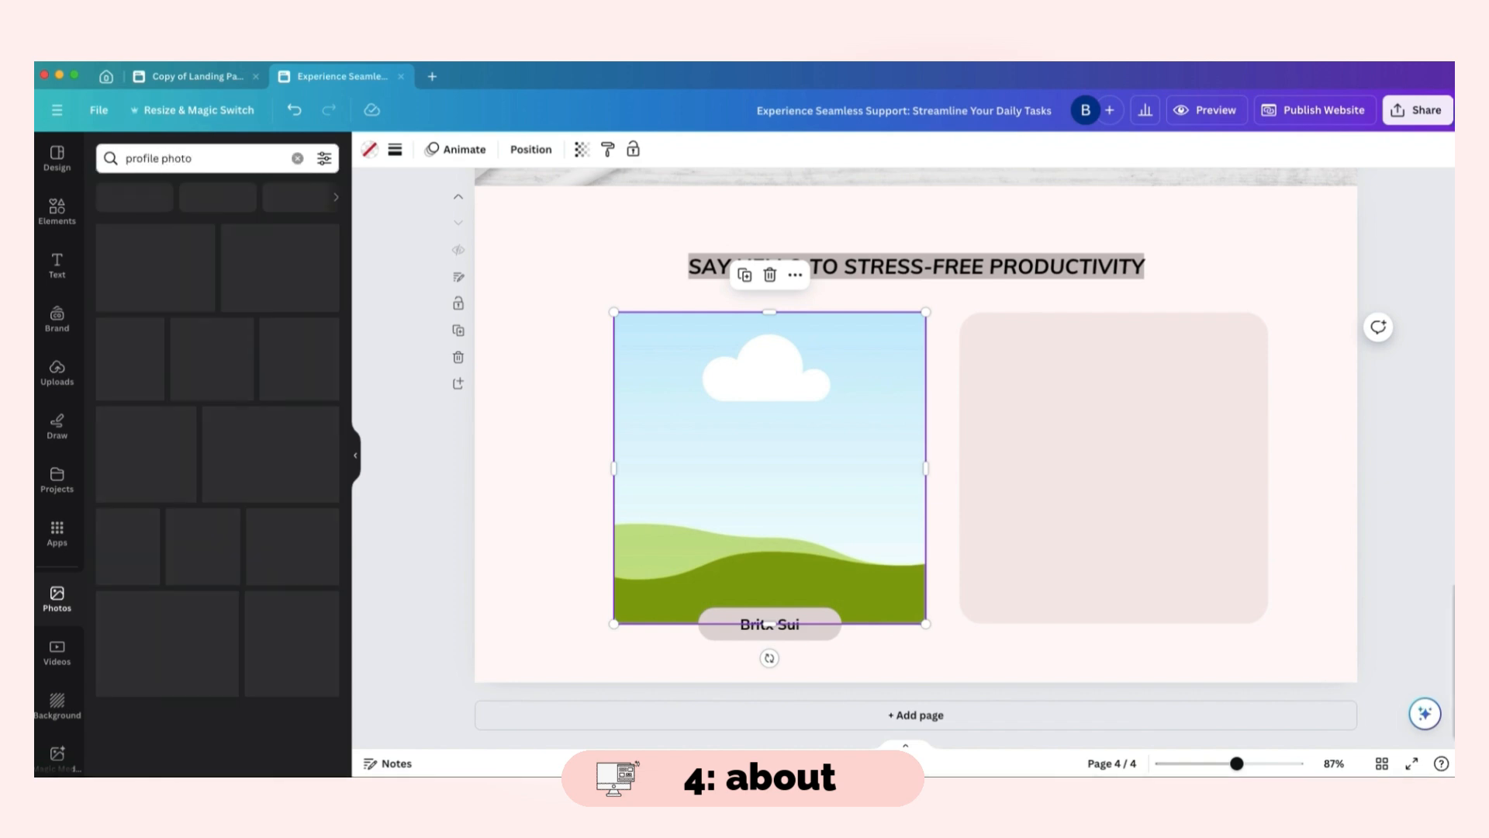
{"action": "left_click_drag", "start_coordinate": [268, 271], "coordinate": [774, 429]}
- Enlarge the portrait inside its frame's crop so the woman fills more of the frame, and apply the crop
{"action": "double_click", "coordinate": [774, 430]}
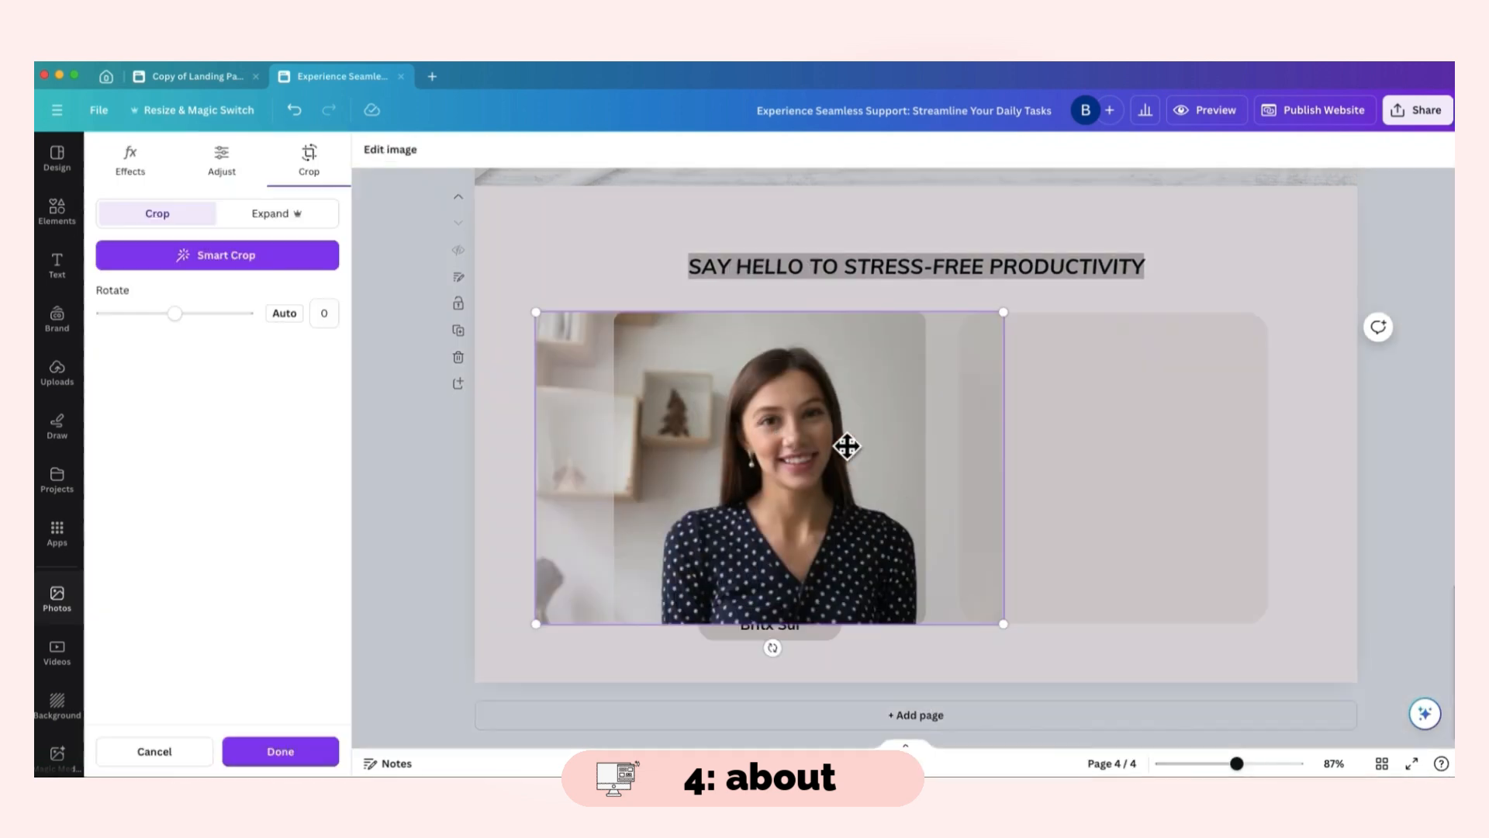
{"action": "left_click_drag", "start_coordinate": [541, 316], "coordinate": [489, 280]}
{"action": "left_click_drag", "start_coordinate": [983, 627], "coordinate": [1010, 645]}
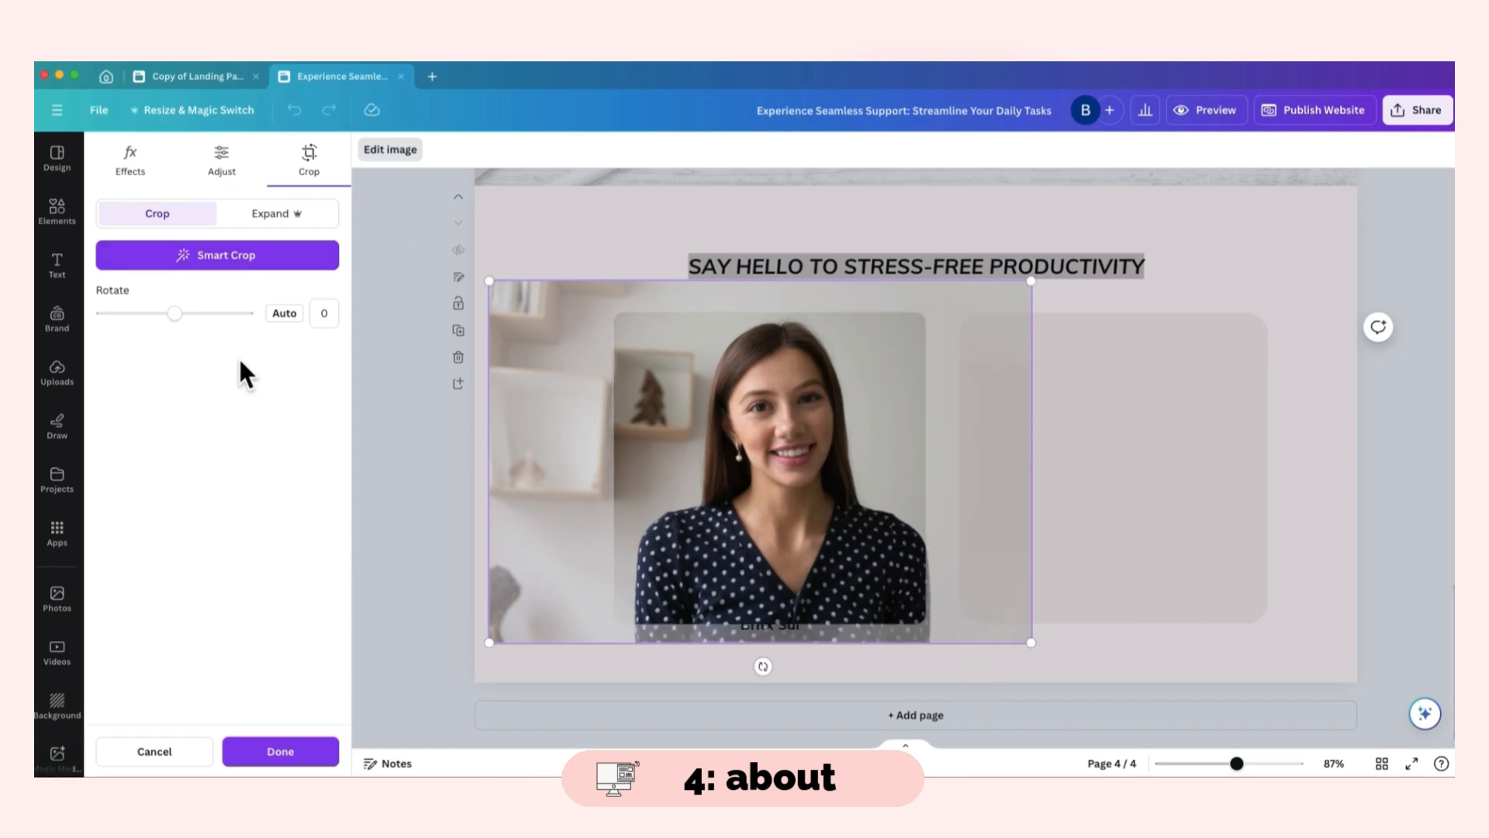
{"action": "left_click", "coordinate": [293, 751]}
- Shrink the framed portrait, centre it above the name label, and move the label up over the portrait's lower edge
{"action": "left_click_drag", "start_coordinate": [924, 309], "coordinate": [870, 364]}
{"action": "left_click_drag", "start_coordinate": [841, 465], "coordinate": [862, 445]}
{"action": "left_click_drag", "start_coordinate": [865, 444], "coordinate": [871, 432]}
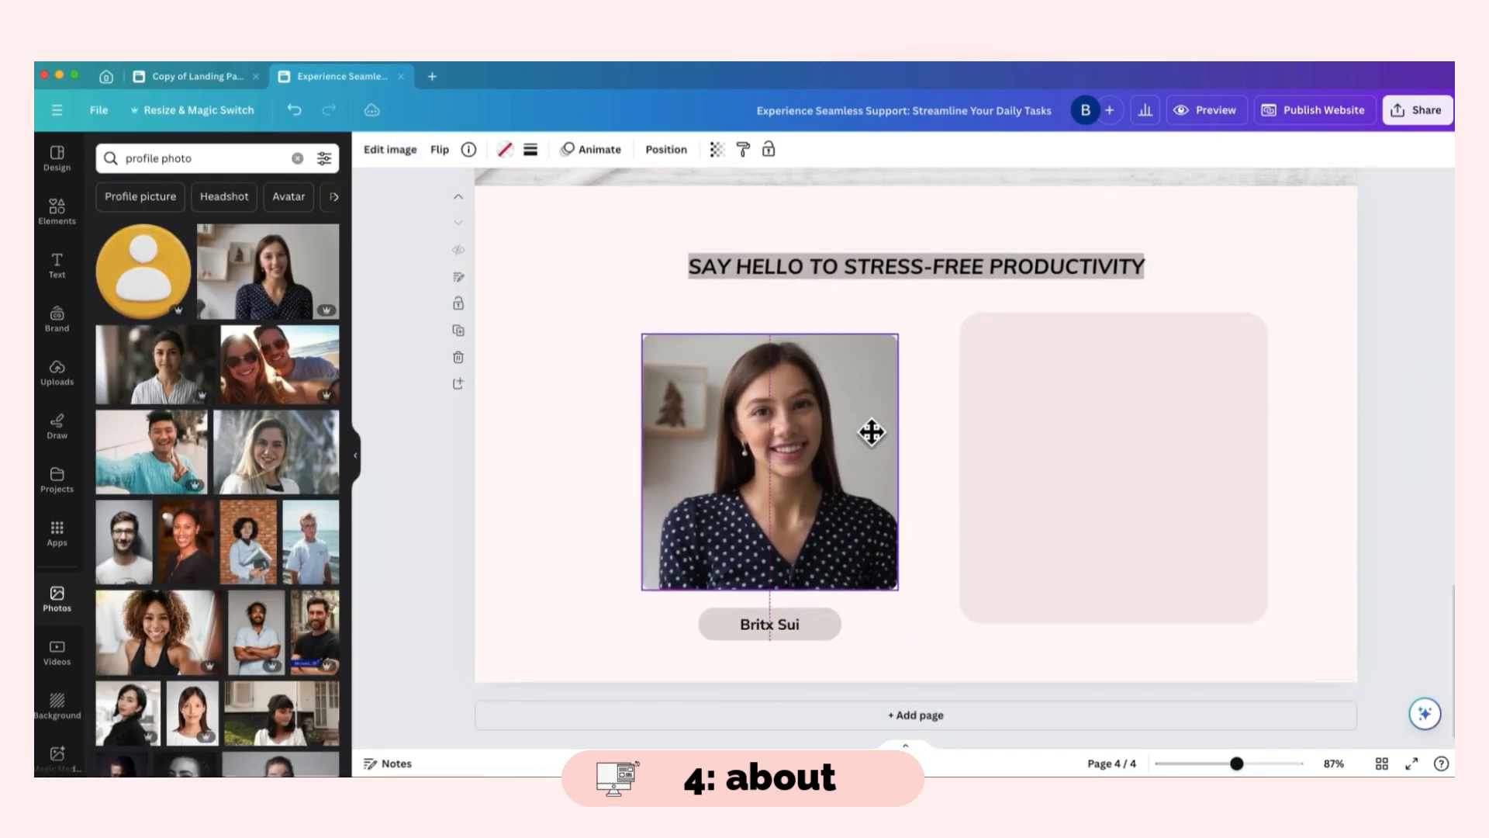
{"action": "left_click_drag", "start_coordinate": [825, 623], "coordinate": [821, 584]}
- Shrink the pink card to the portrait's height and line it up with the portrait's upper and lower edges
{"action": "left_click", "coordinate": [961, 317]}
{"action": "left_click_drag", "start_coordinate": [959, 310], "coordinate": [1004, 351]}
{"action": "left_click_drag", "start_coordinate": [1136, 477], "coordinate": [1105, 449]}
{"action": "left_click_drag", "start_coordinate": [1109, 328], "coordinate": [1115, 334]}
{"action": "left_click_drag", "start_coordinate": [1105, 595], "coordinate": [1105, 589]}
{"action": "left_click", "coordinate": [1240, 477]}
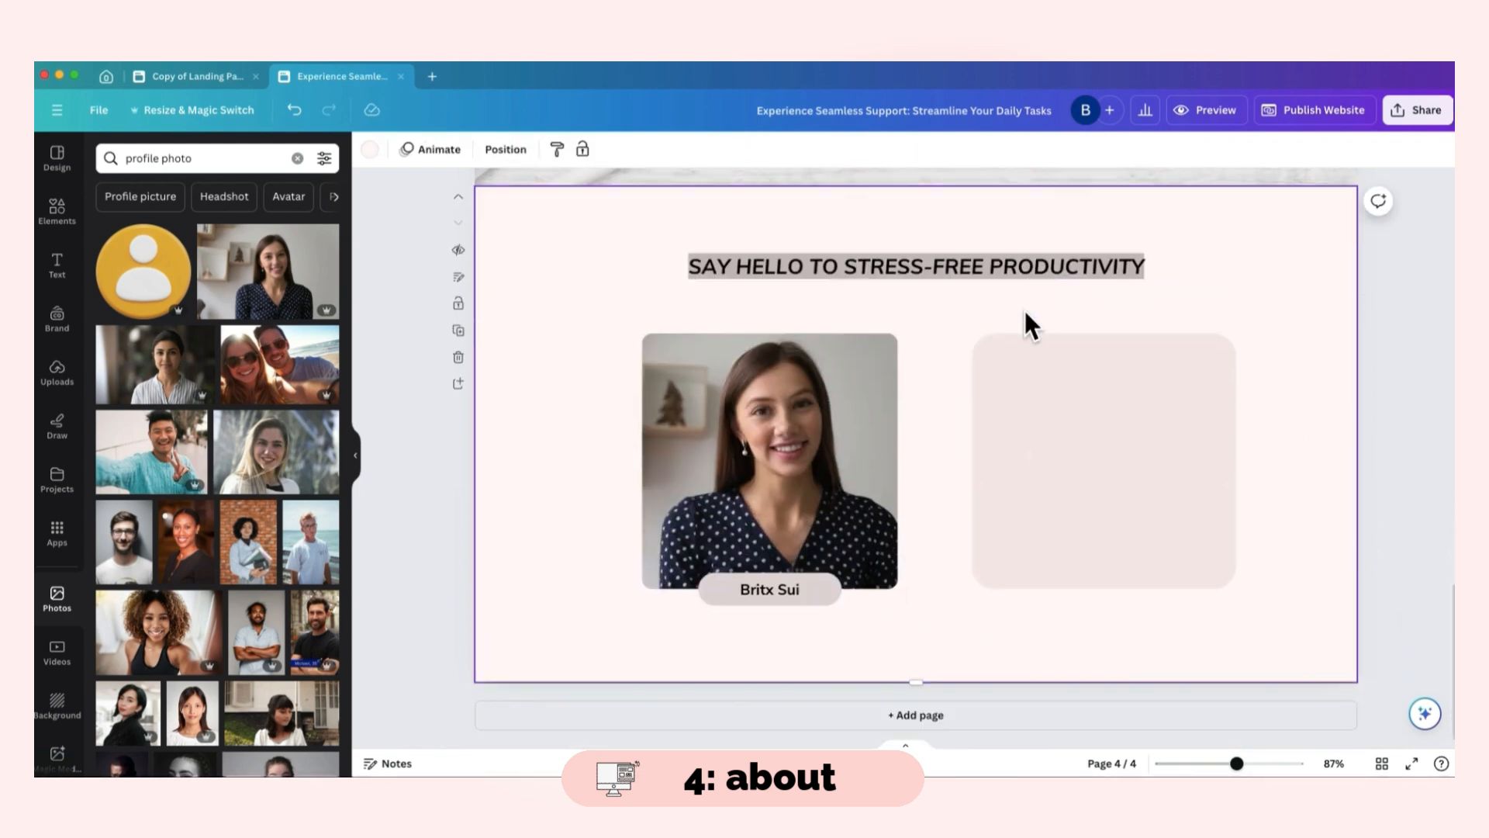
- Duplicate the name label onto the pink card's upper part and replace its text with the template's "Meet Your Virtual Assistant"
{"action": "left_click", "coordinate": [811, 597]}
{"action": "key", "text": "super+d"}
{"action": "left_click_drag", "start_coordinate": [787, 641], "coordinate": [1114, 415]}
{"action": "left_click", "coordinate": [195, 76]}
{"action": "left_click", "coordinate": [1097, 373]}
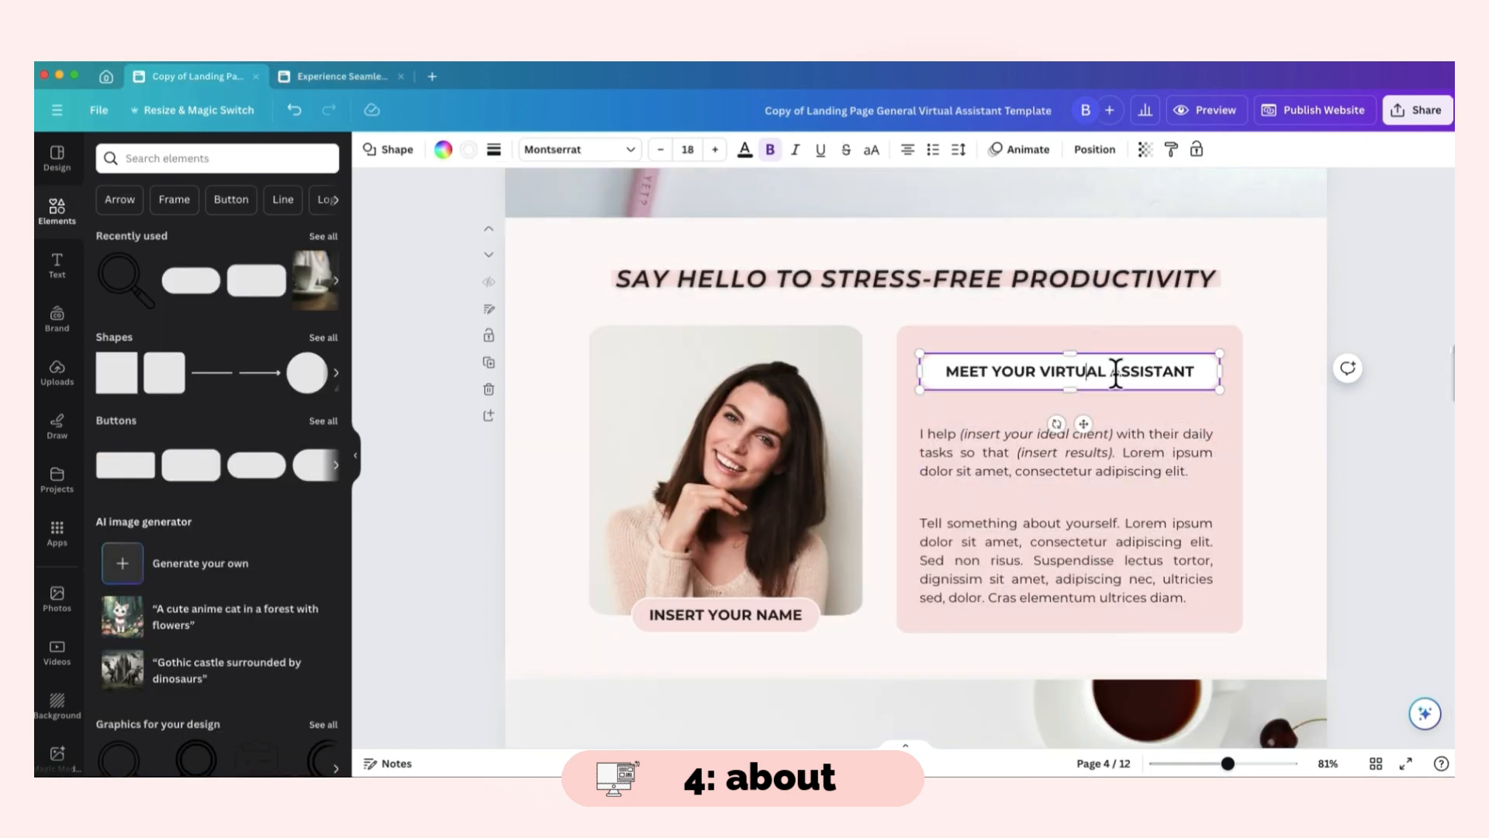
{"action": "key", "text": "super+a"}
{"action": "key", "text": "super+c"}
{"action": "left_click", "coordinate": [334, 77]}
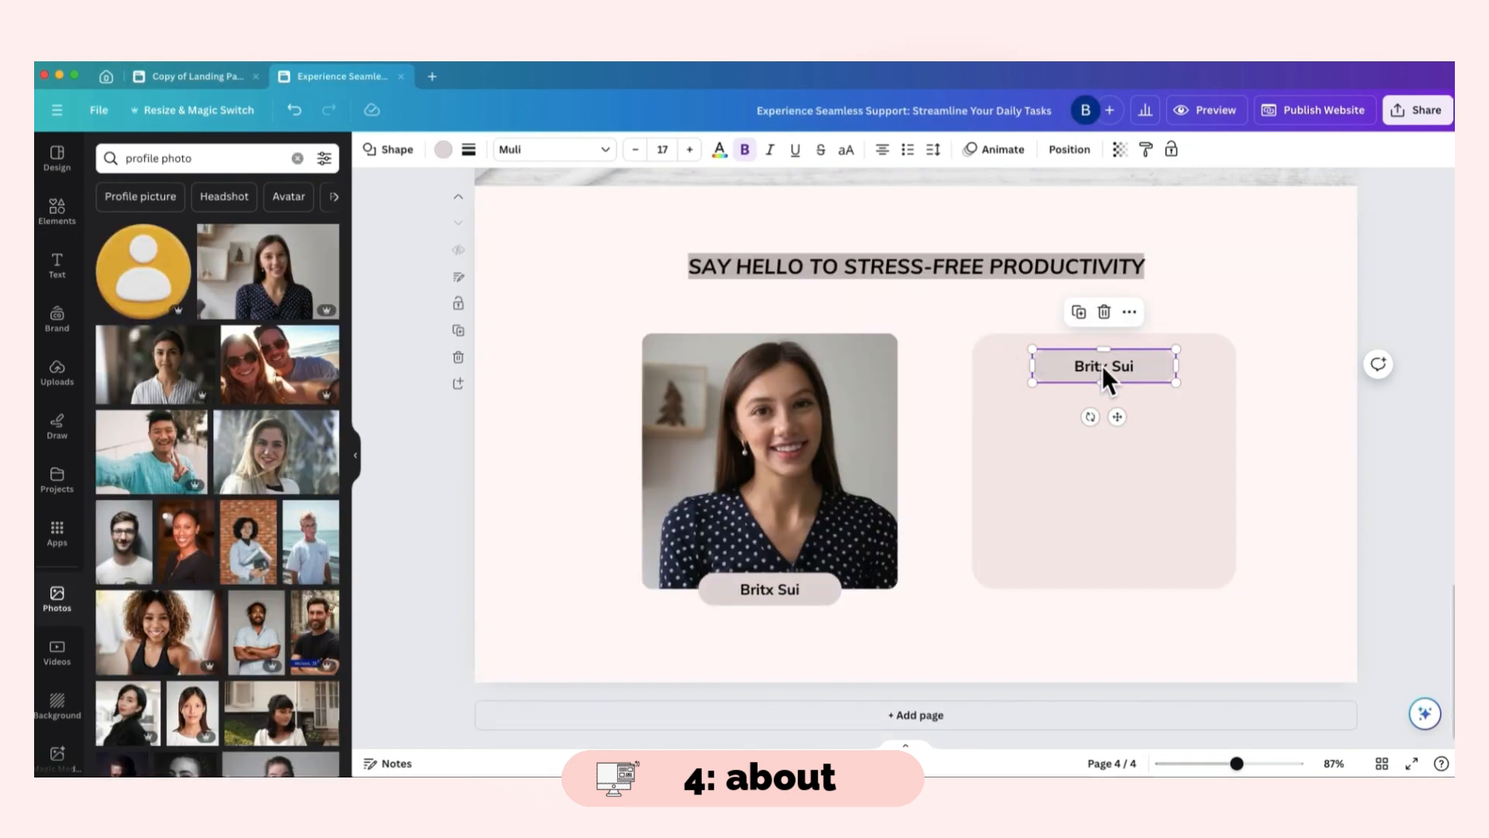
{"action": "key", "text": "super+v"}
- Make the card's label uppercase, widen the label and the card to fit one line, and centre the label near the card's upper edge
{"action": "left_click_drag", "start_coordinate": [1177, 395], "coordinate": [1202, 395]}
{"action": "left_click_drag", "start_coordinate": [1235, 389], "coordinate": [1250, 388]}
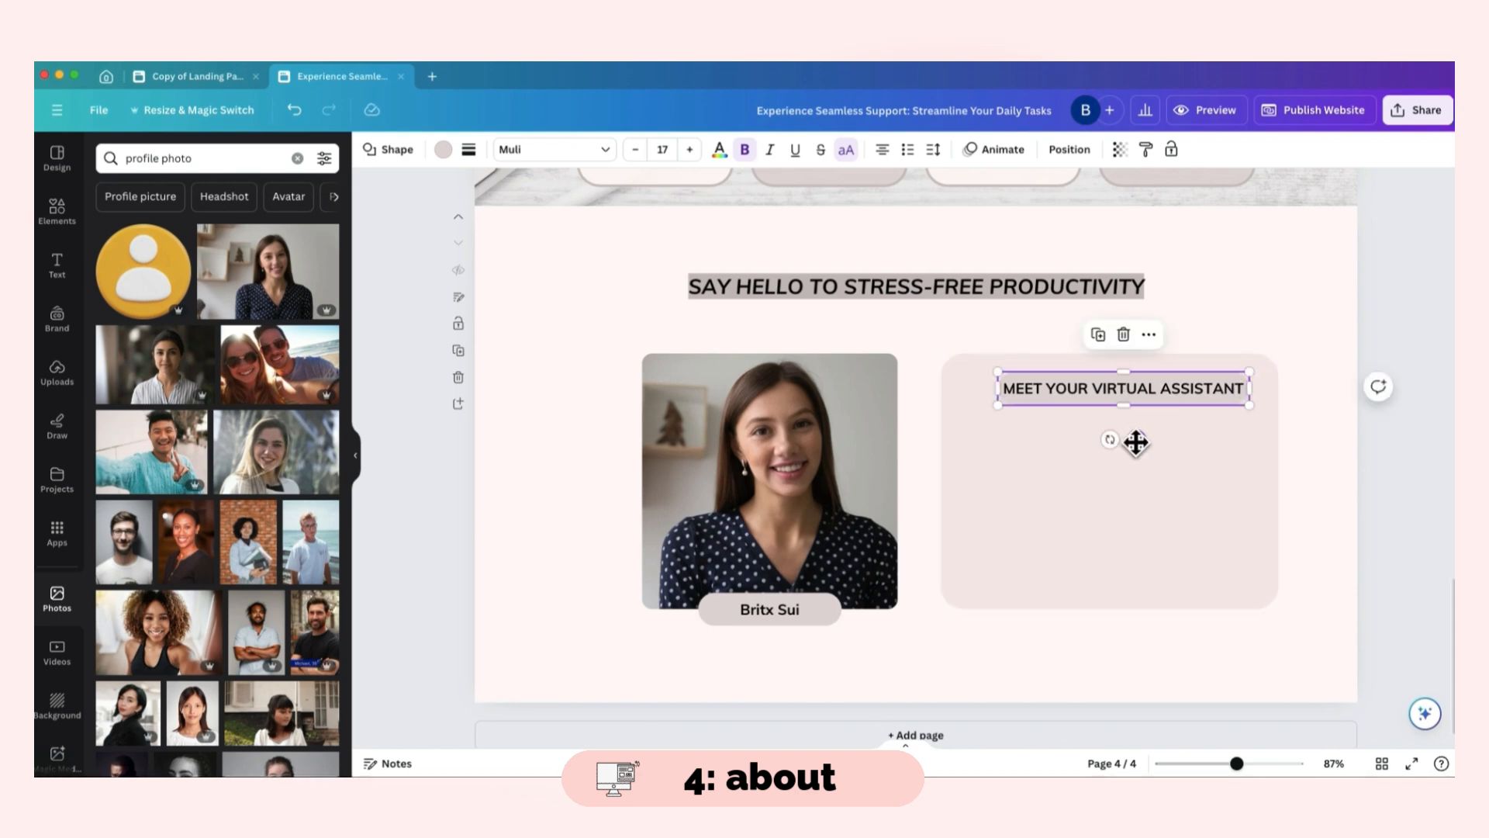
{"action": "left_click_drag", "start_coordinate": [1136, 442], "coordinate": [1122, 435]}
{"action": "left_click", "coordinate": [1181, 564]}
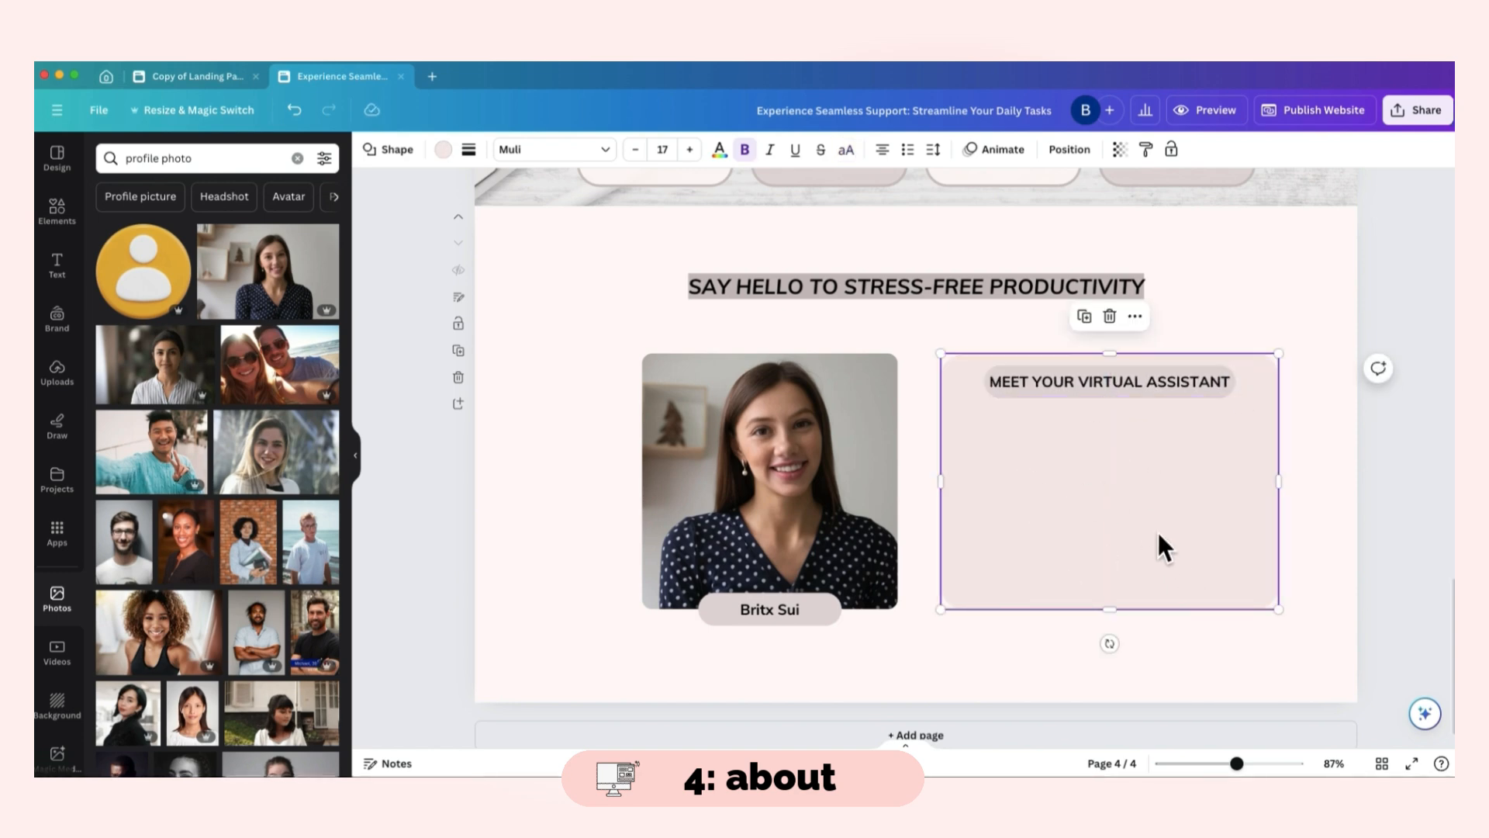
- Add a body text box and replace its text with the template's paragraph starting "I help (insert your ideal client)"
{"action": "left_click", "coordinate": [196, 82]}
{"action": "left_click", "coordinate": [1036, 463]}
{"action": "left_click", "coordinate": [1162, 468]}
{"action": "key", "text": "super+a"}
{"action": "key", "text": "super+c"}
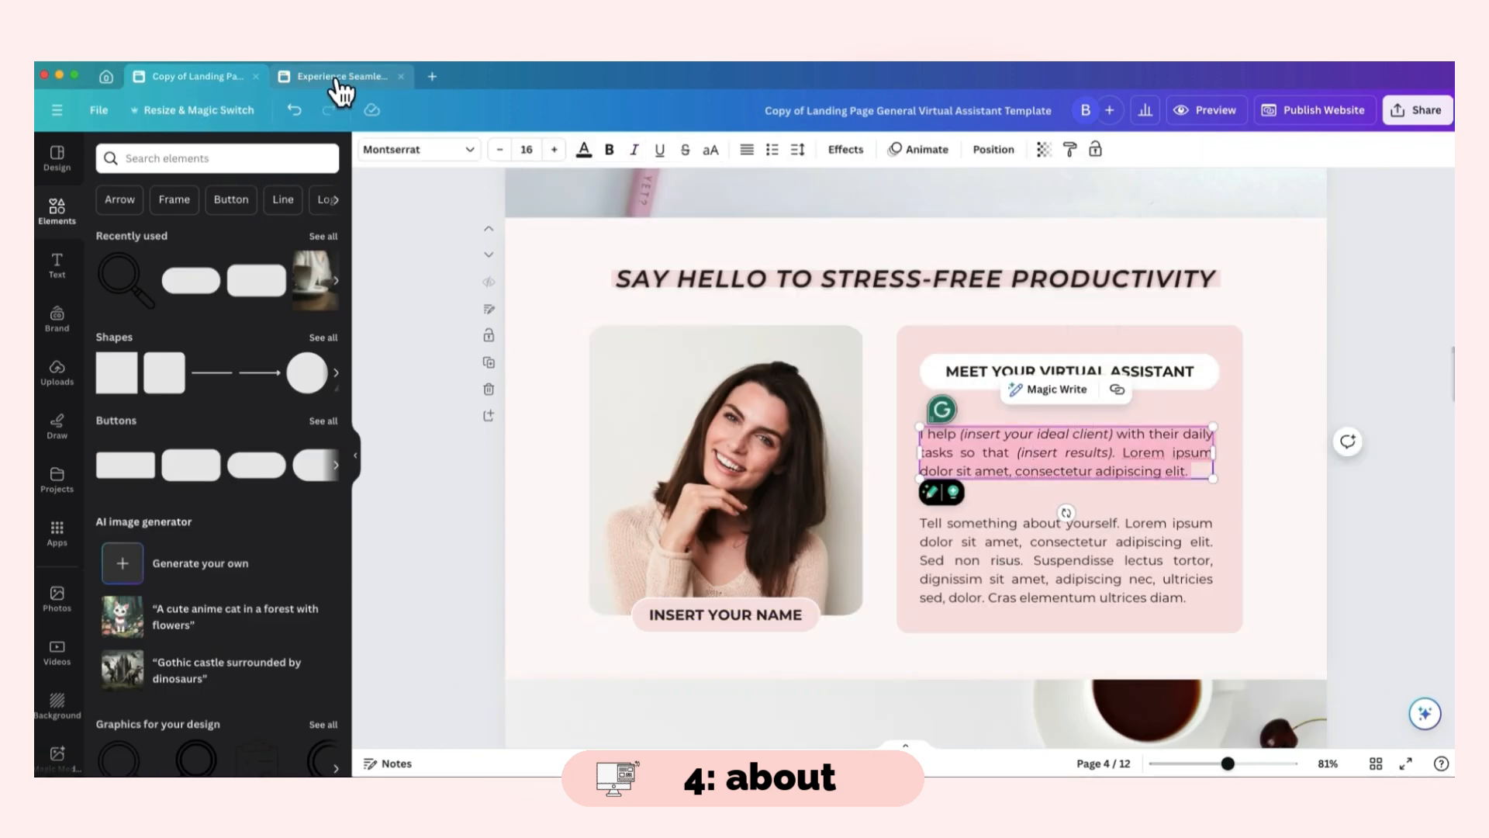
{"action": "left_click", "coordinate": [335, 78]}
{"action": "left_click", "coordinate": [56, 265]}
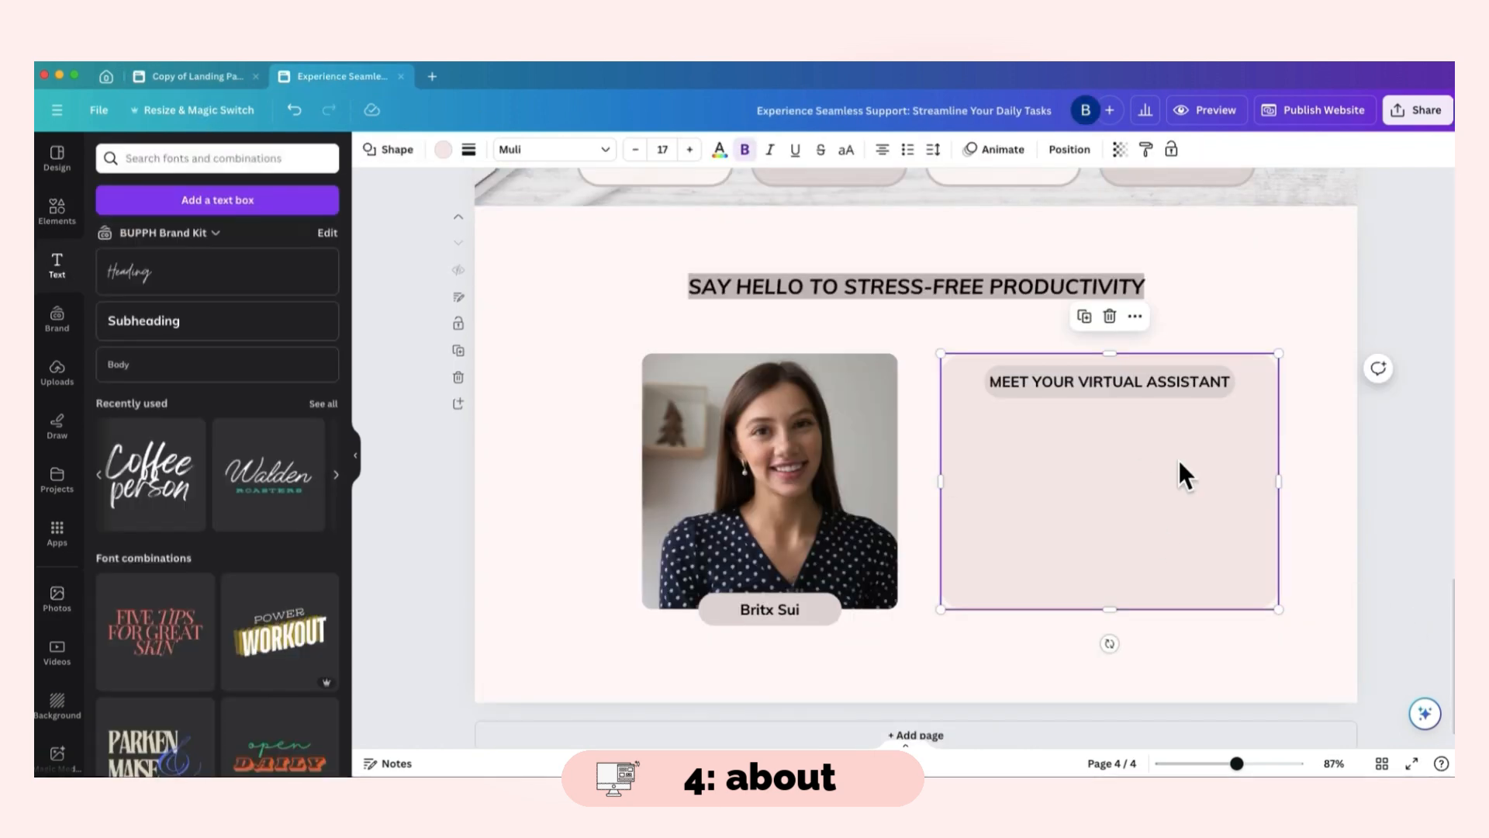
{"action": "left_click", "coordinate": [179, 370]}
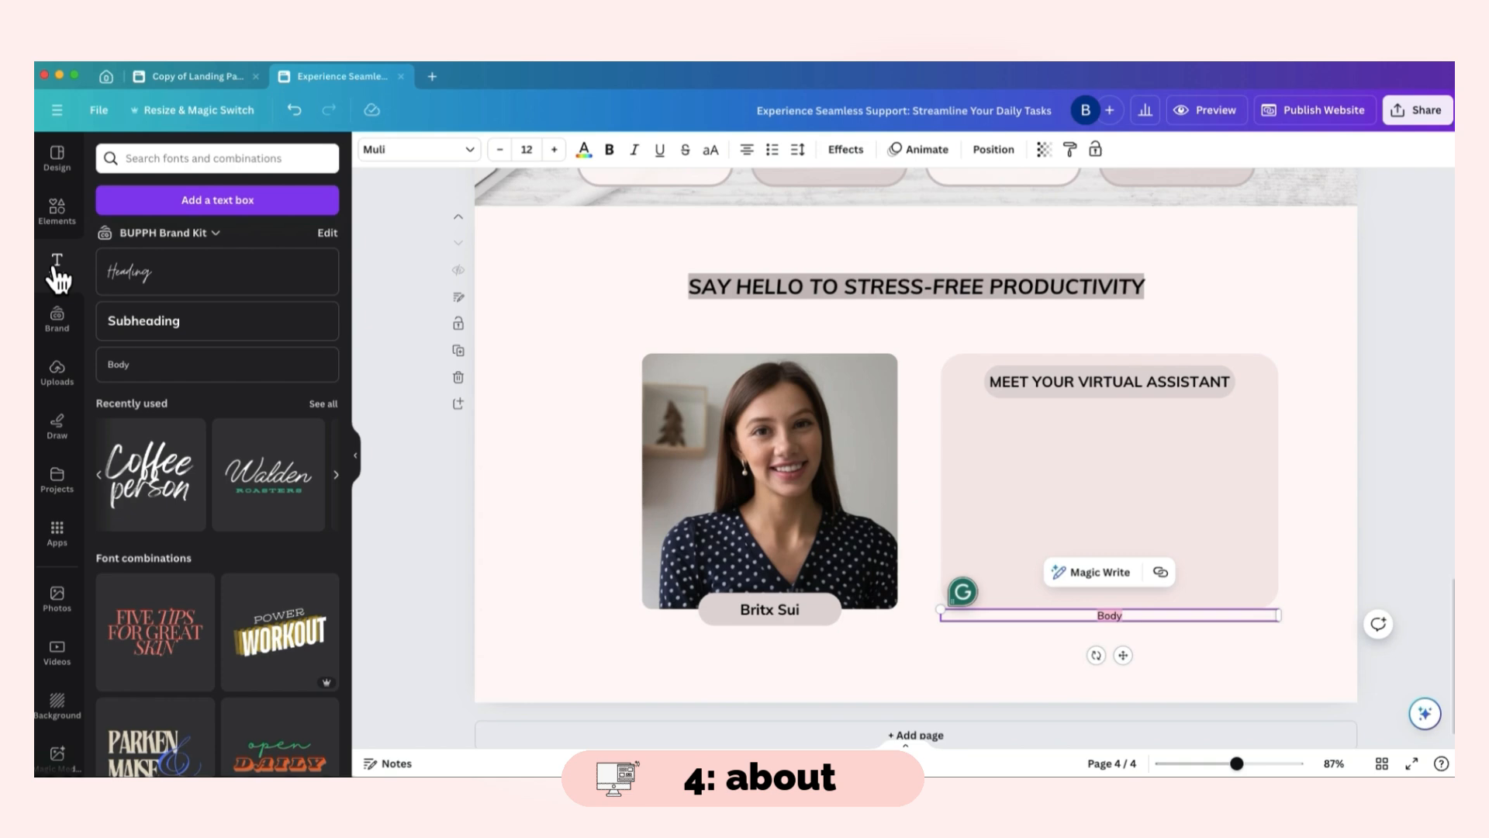
{"action": "double_click", "coordinate": [1176, 615]}
{"action": "key", "text": "super+v"}
- Move the paragraph into the card below the "Meet Your Virtual Assistant" label and select all of its text
{"action": "left_click_drag", "start_coordinate": [1123, 669], "coordinate": [1123, 506]}
{"action": "key", "text": "super+a"}
{"action": "key", "text": "super+c"}
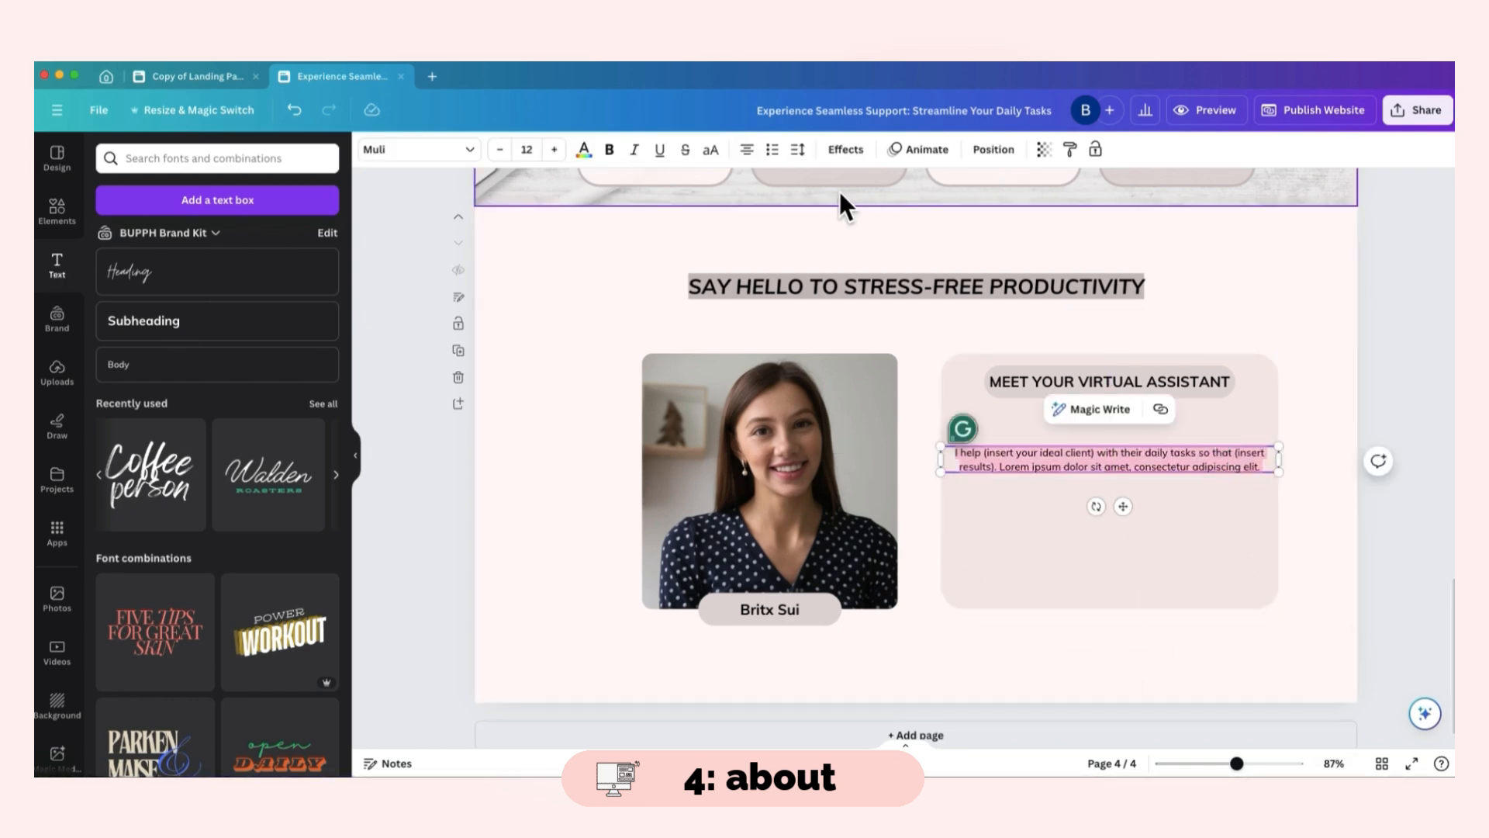
- Set the introduction paragraph's font size to 15 in the virtual assistant card
{"action": "left_click", "coordinate": [554, 149]}
{"action": "left_click", "coordinate": [554, 149]}
{"action": "left_click", "coordinate": [554, 149]}
{"action": "left_click", "coordinate": [554, 149]}
{"action": "left_click", "coordinate": [554, 149]}
{"action": "left_click", "coordinate": [554, 149]}
{"action": "left_click", "coordinate": [554, 149]}
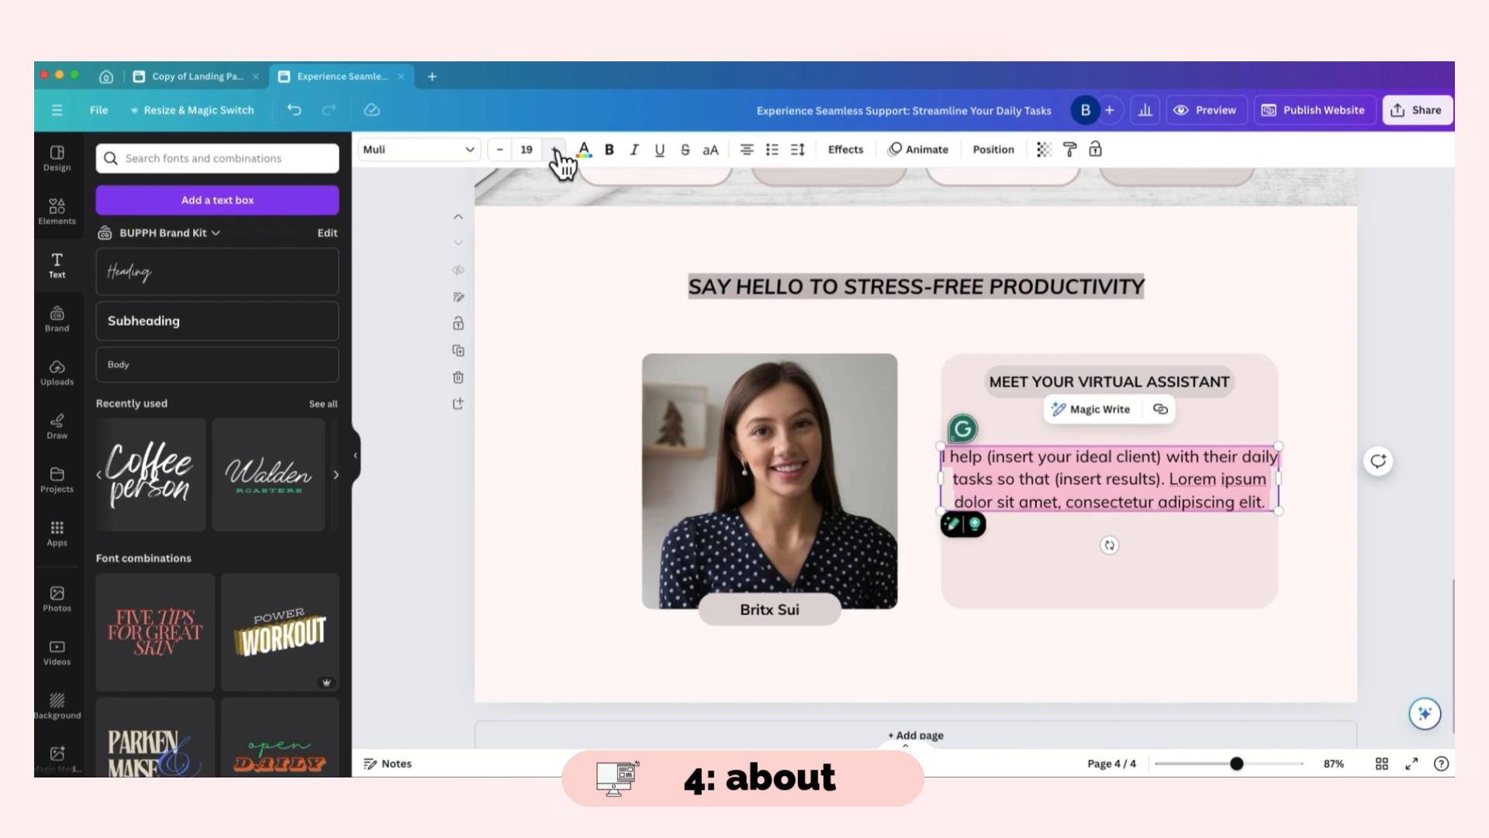
{"action": "left_click", "coordinate": [499, 149]}
{"action": "left_click", "coordinate": [500, 149]}
{"action": "left_click", "coordinate": [500, 149]}
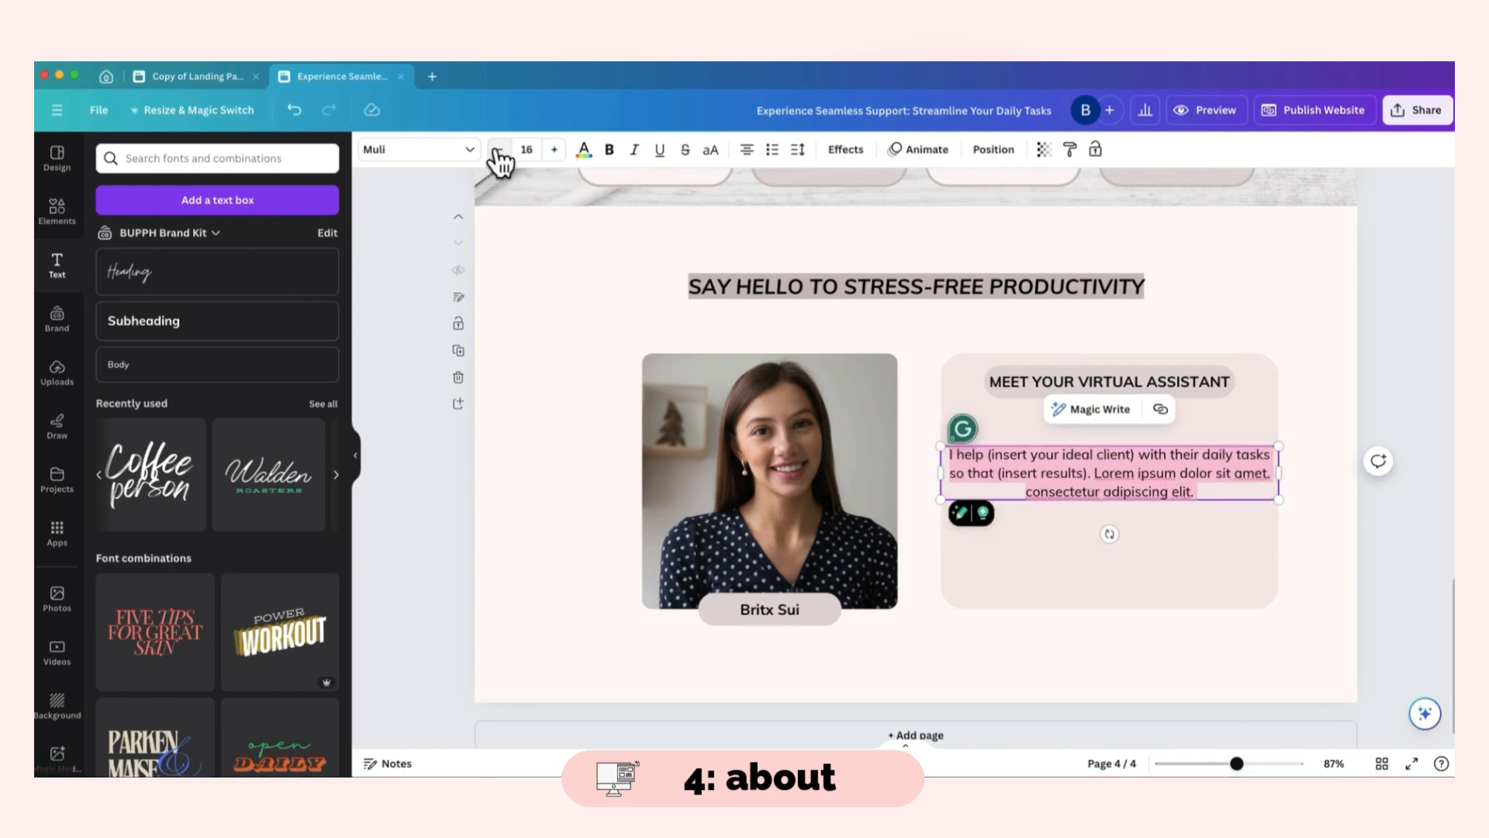
{"action": "left_click", "coordinate": [499, 149]}
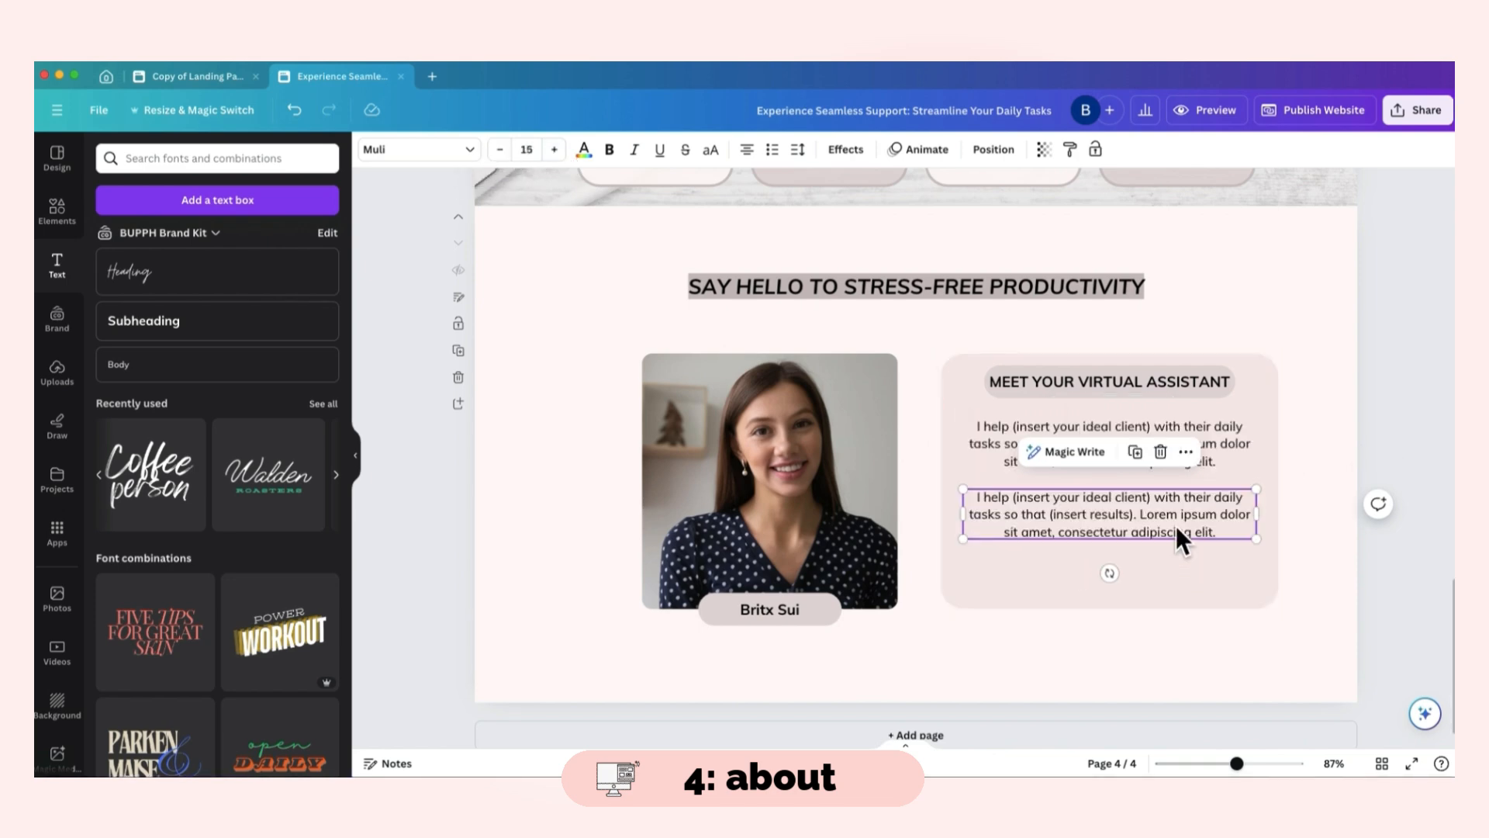
- Duplicate the introduction paragraph below the original and repeat its text once more inside the copy to fill the card
{"action": "left_click", "coordinate": [1241, 532]}
{"action": "key", "text": "Return"}
{"action": "key", "text": "super+v"}
{"action": "left_click", "coordinate": [1302, 580]}
{"action": "left_click", "coordinate": [1182, 547]}
{"action": "double_click", "coordinate": [1101, 435]}
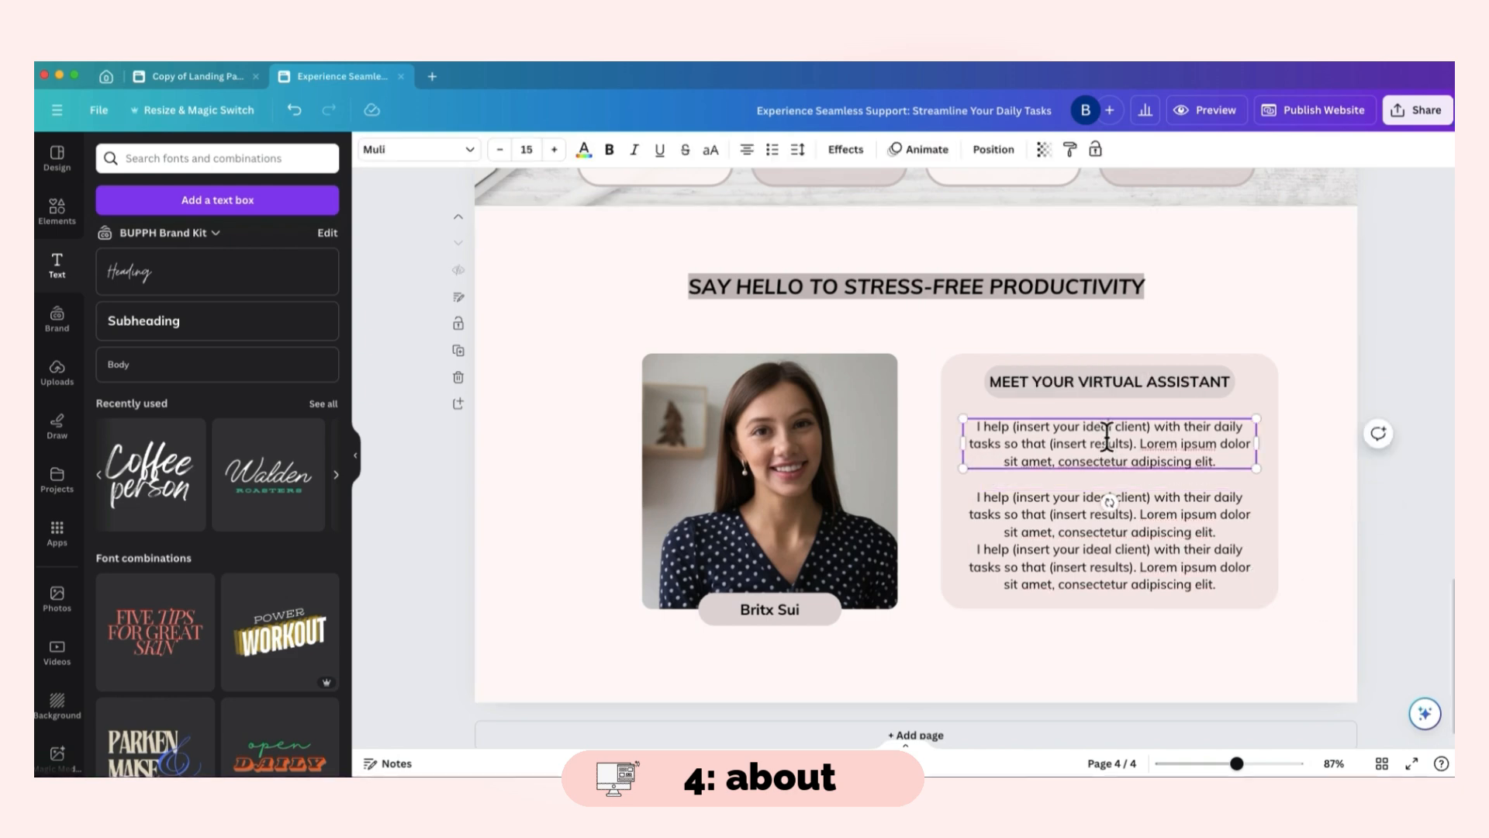
{"action": "left_click", "coordinate": [1148, 543]}
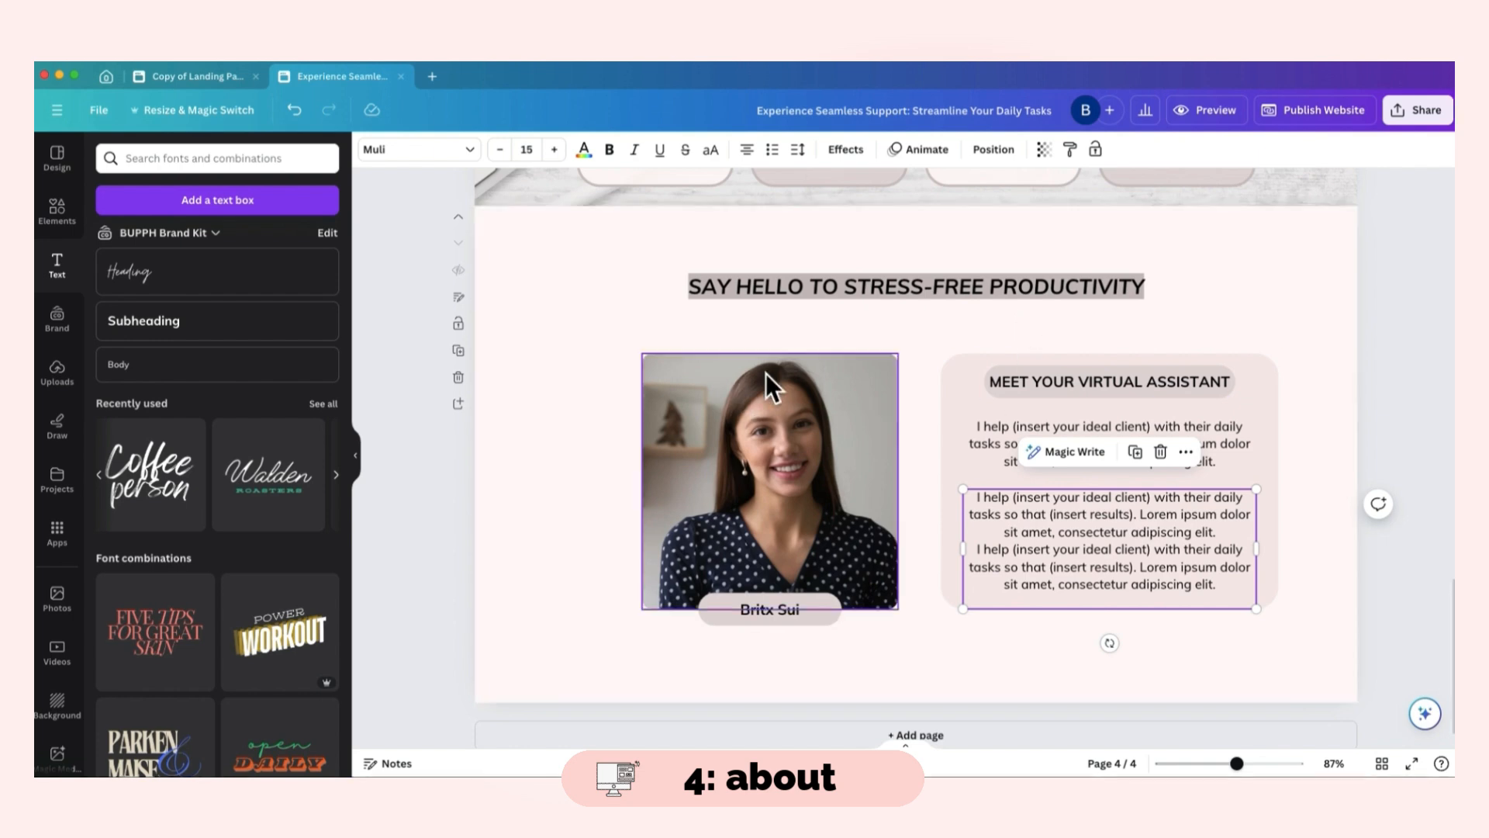
- Check the template's key benefits section and add a new blank page below the about section of the website
{"action": "scroll", "coordinate": [937, 375], "scroll_direction": "down", "scroll_amount": 1}
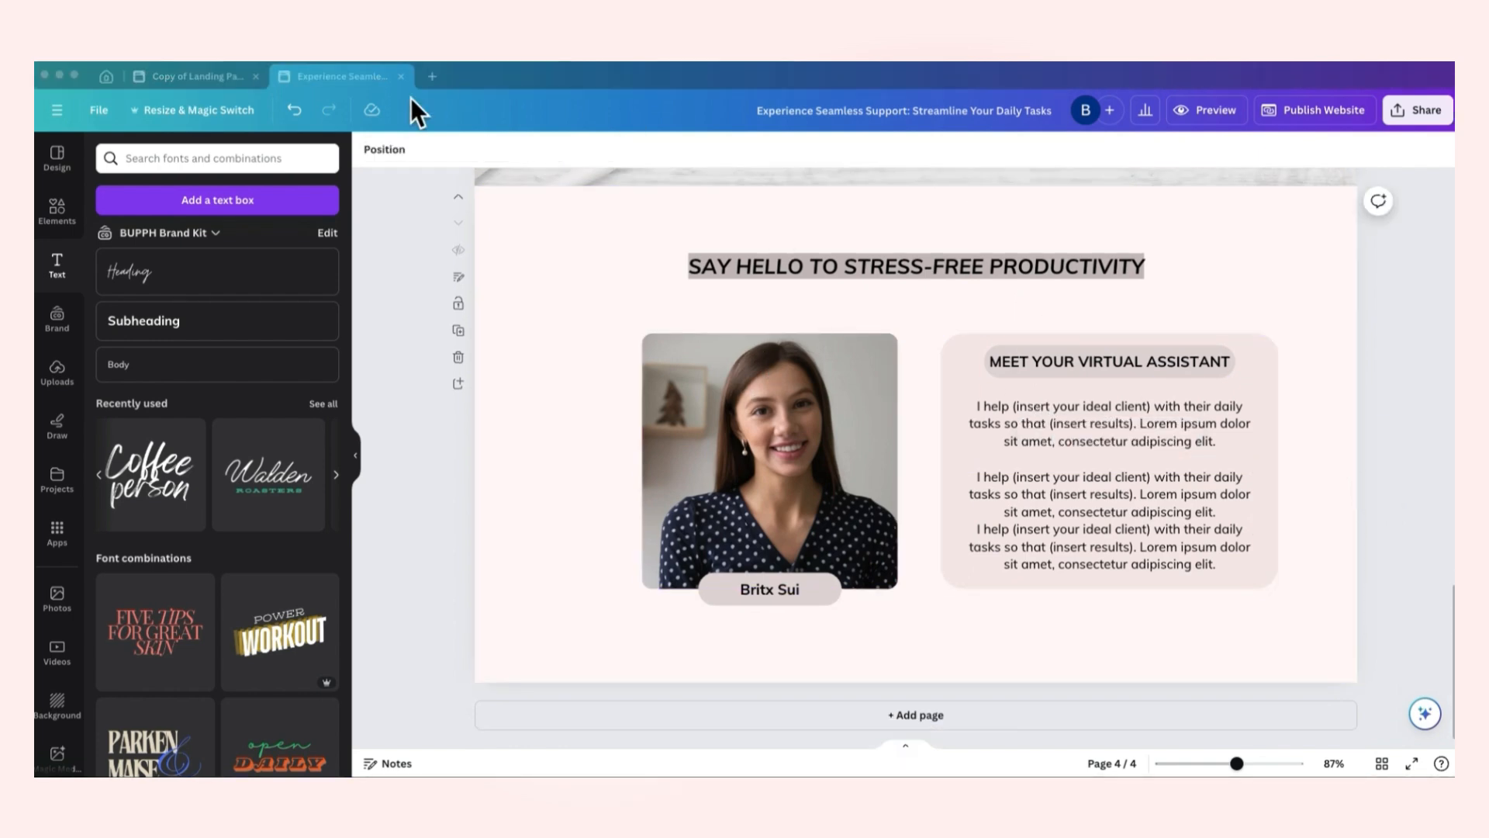
{"action": "left_click", "coordinate": [200, 84]}
{"action": "left_click", "coordinate": [200, 83]}
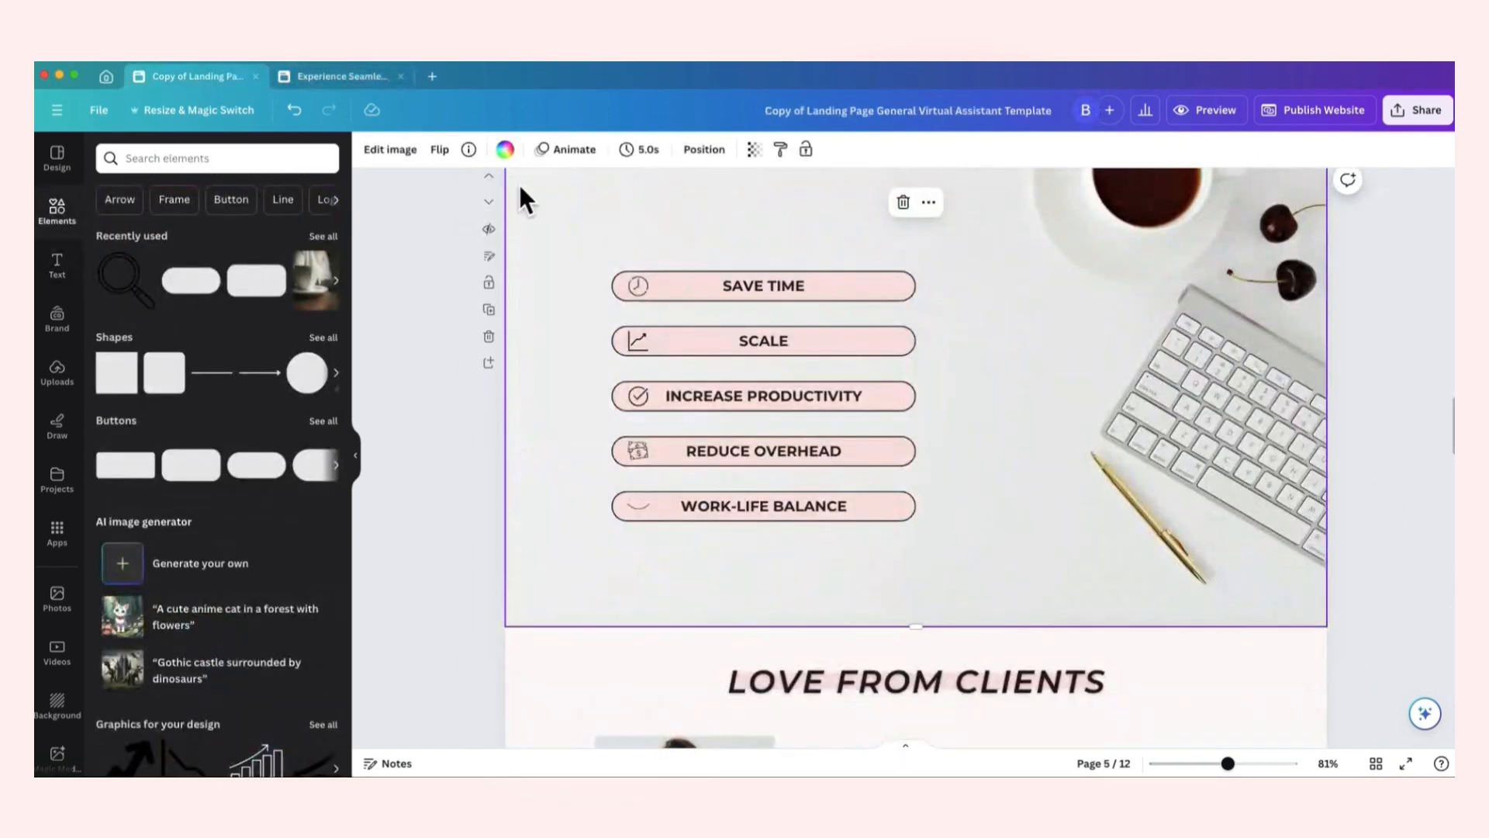
{"action": "scroll", "coordinate": [978, 349], "scroll_direction": "up", "scroll_amount": 2}
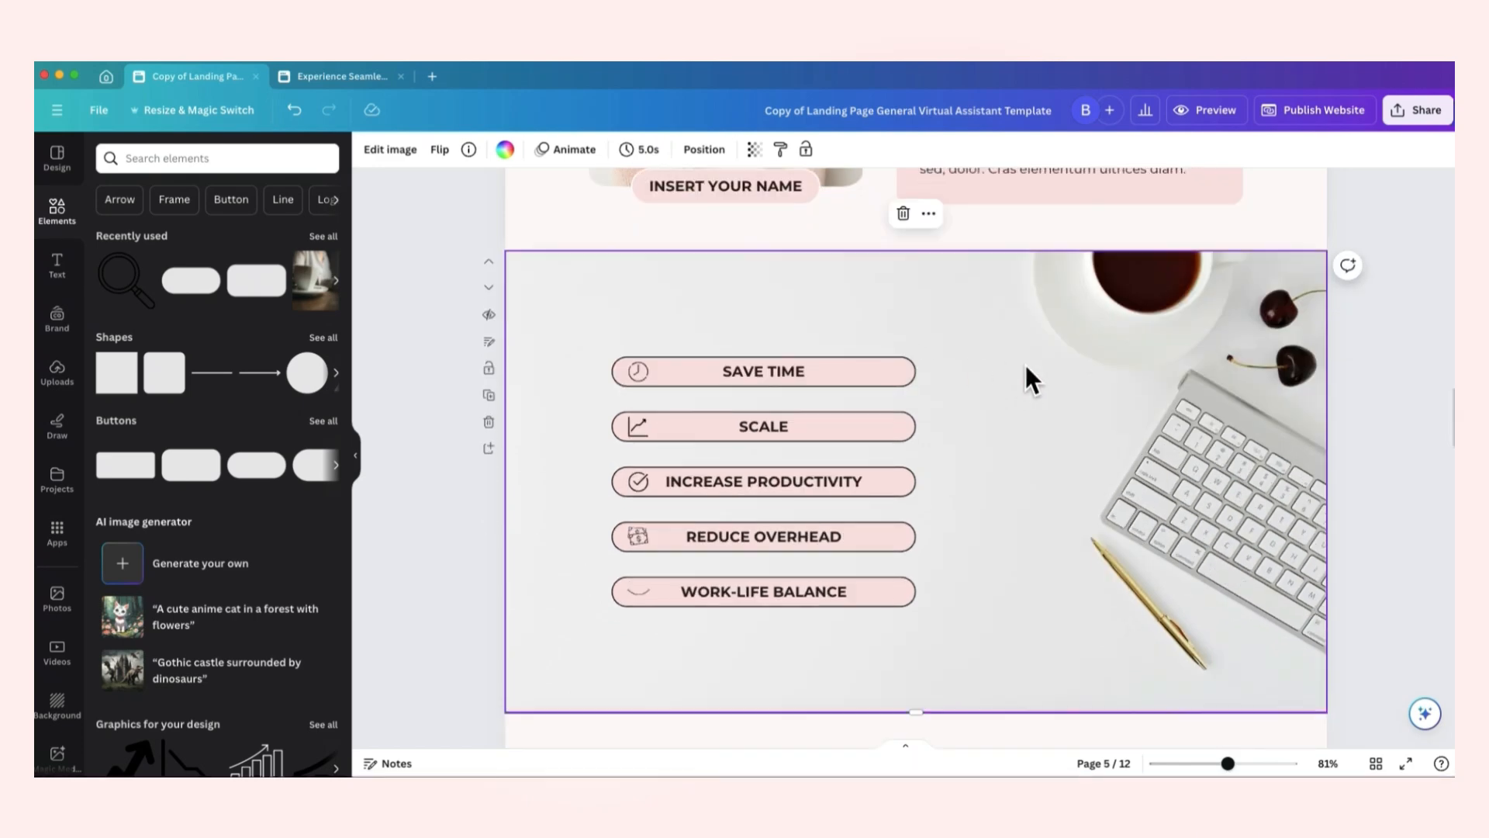
{"action": "left_click", "coordinate": [358, 77]}
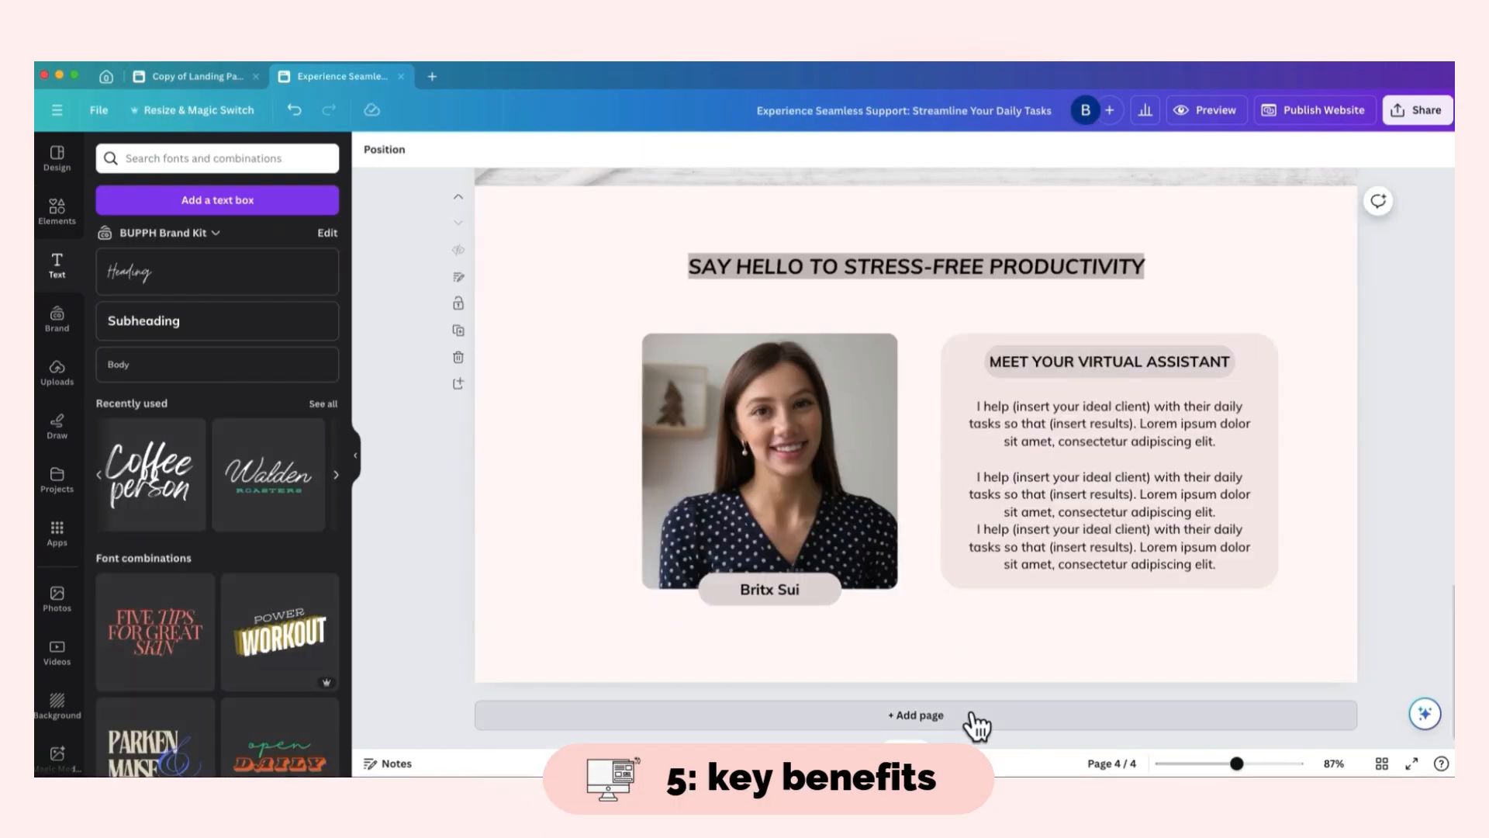
{"action": "left_click", "coordinate": [976, 722]}
{"action": "left_click", "coordinate": [194, 77]}
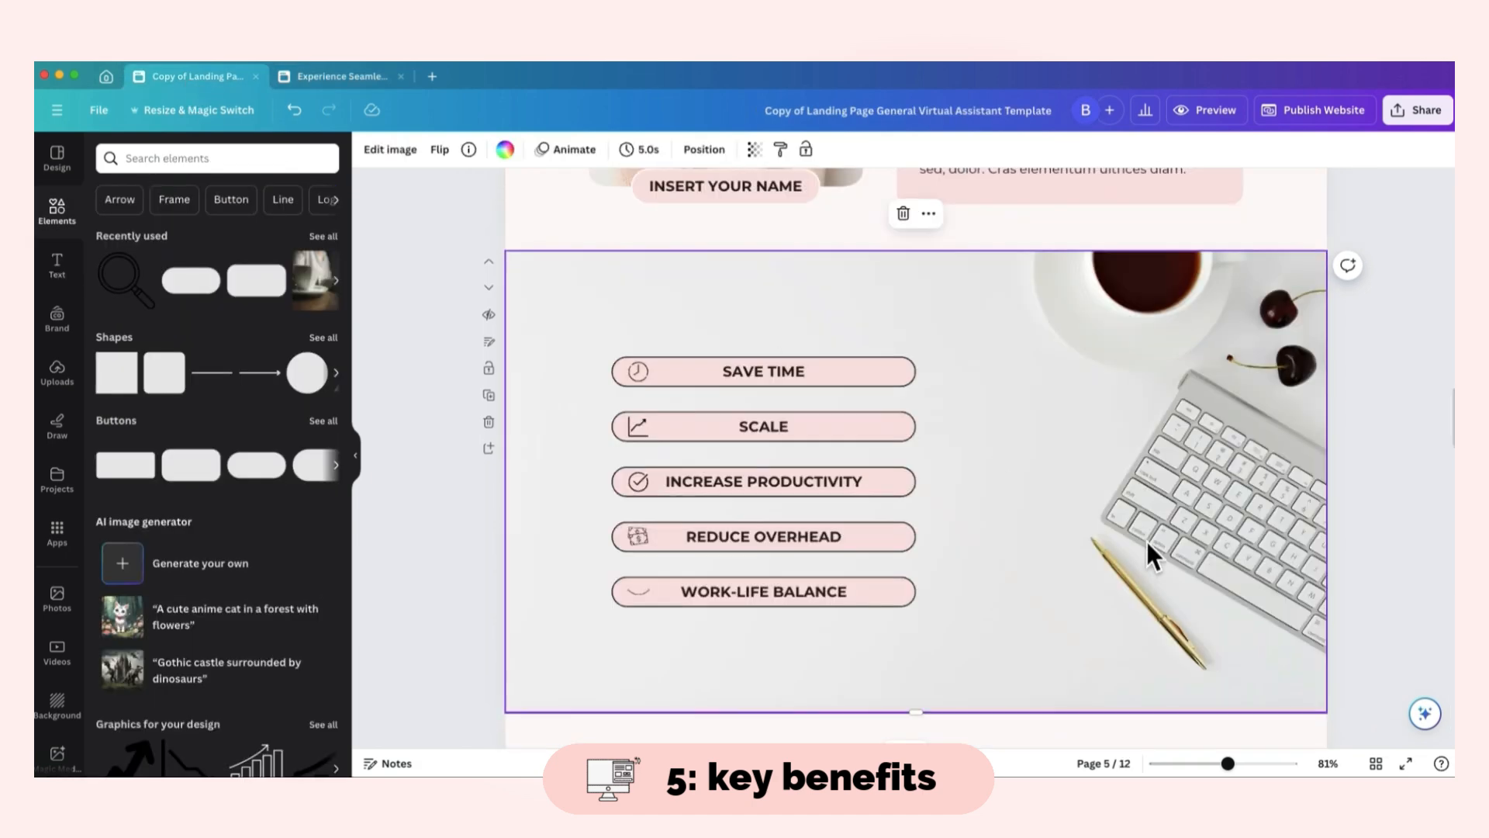
- Search the photos for "desk" and fill the new page with the laptop, glasses, notebook and plant photo as its background
{"action": "left_click", "coordinate": [392, 79]}
{"action": "left_click", "coordinate": [56, 597]}
{"action": "left_click", "coordinate": [223, 158]}
{"action": "type", "text": "desk"}
{"action": "key", "text": "Return"}
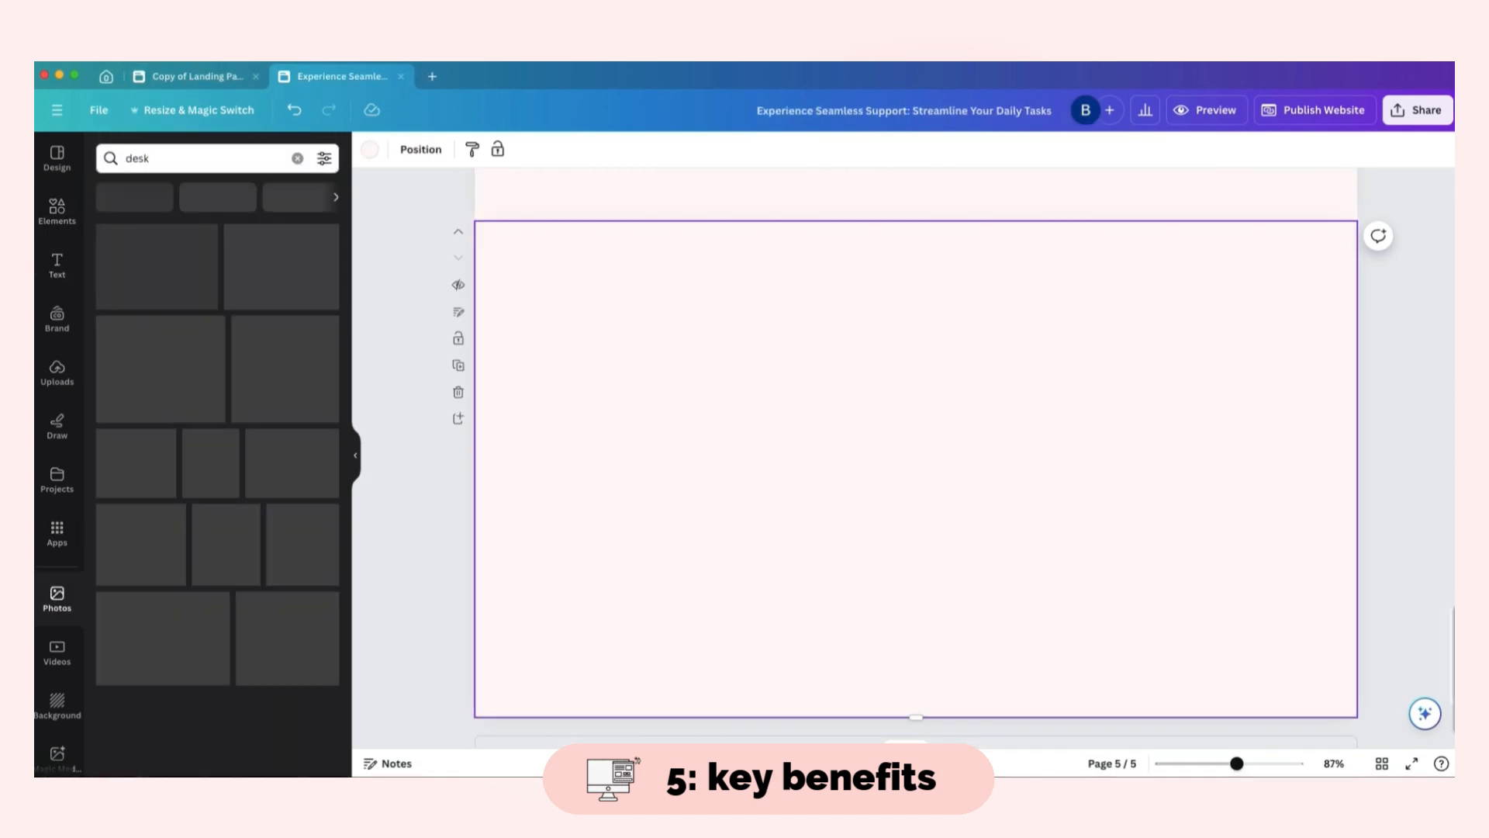
{"action": "left_click", "coordinate": [296, 441]}
{"action": "left_click_drag", "start_coordinate": [279, 439], "coordinate": [515, 389]}
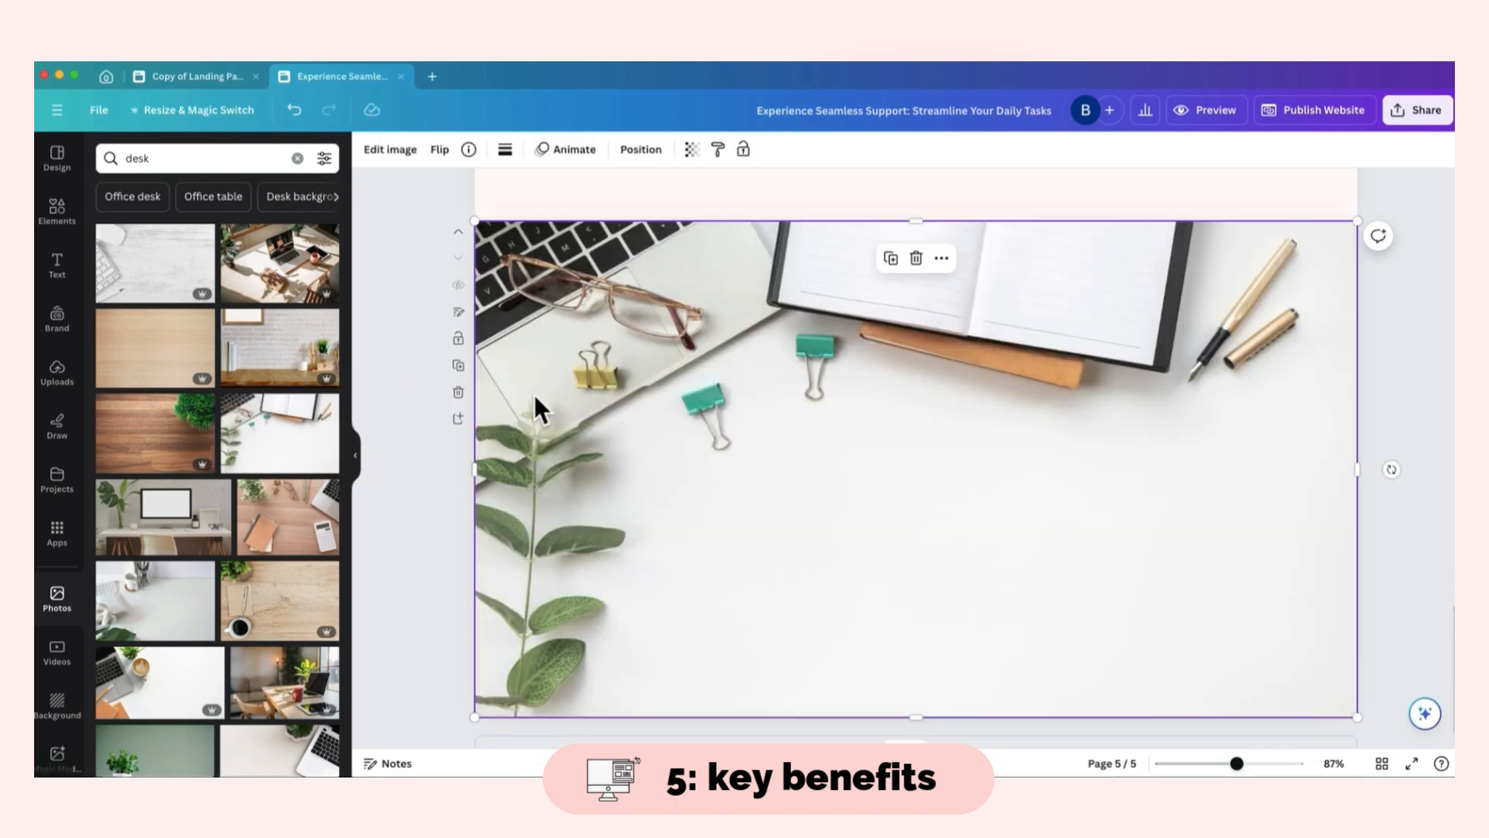
- Copy the "Your checklist has been generated" button from the first page onto the new page and centre it over the photo
{"action": "scroll", "coordinate": [602, 549], "scroll_direction": "up", "scroll_amount": 10}
{"action": "scroll", "coordinate": [729, 296], "scroll_direction": "up", "scroll_amount": 10}
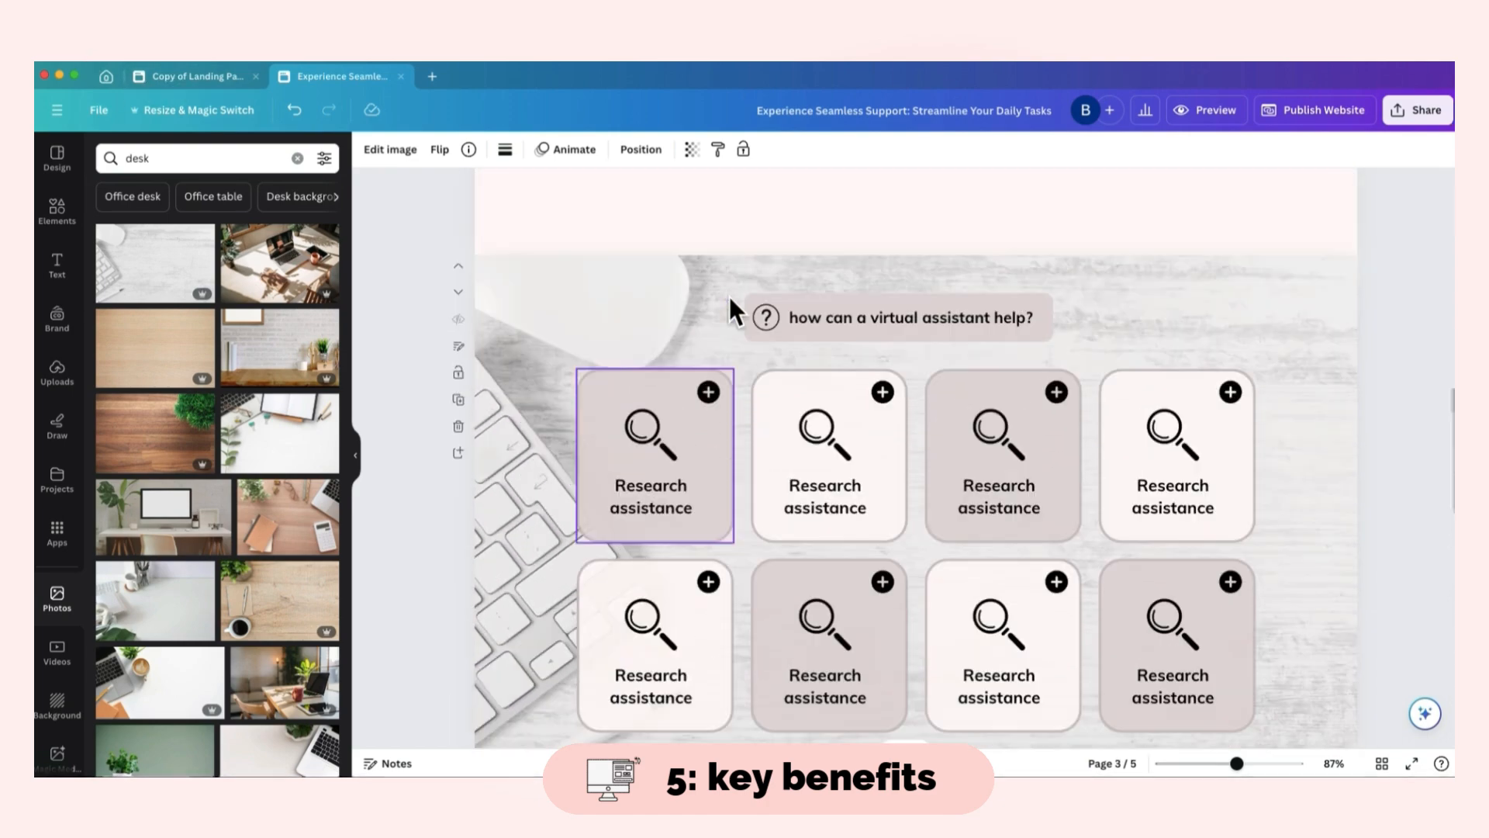
{"action": "scroll", "coordinate": [1202, 434], "scroll_direction": "down", "scroll_amount": 4}
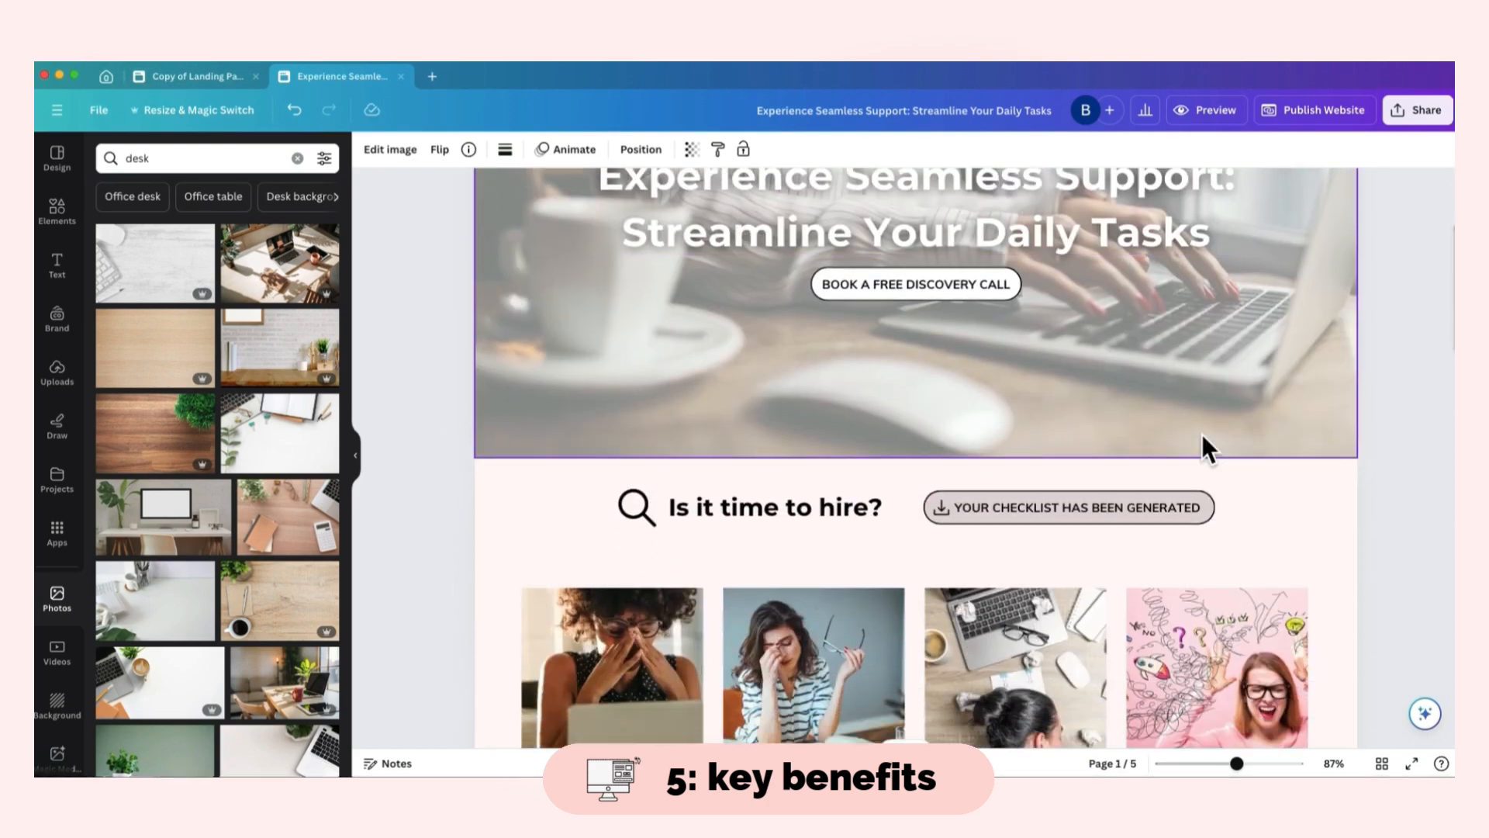
{"action": "left_click", "coordinate": [1202, 470]}
{"action": "scroll", "coordinate": [840, 449], "scroll_direction": "down", "scroll_amount": 15}
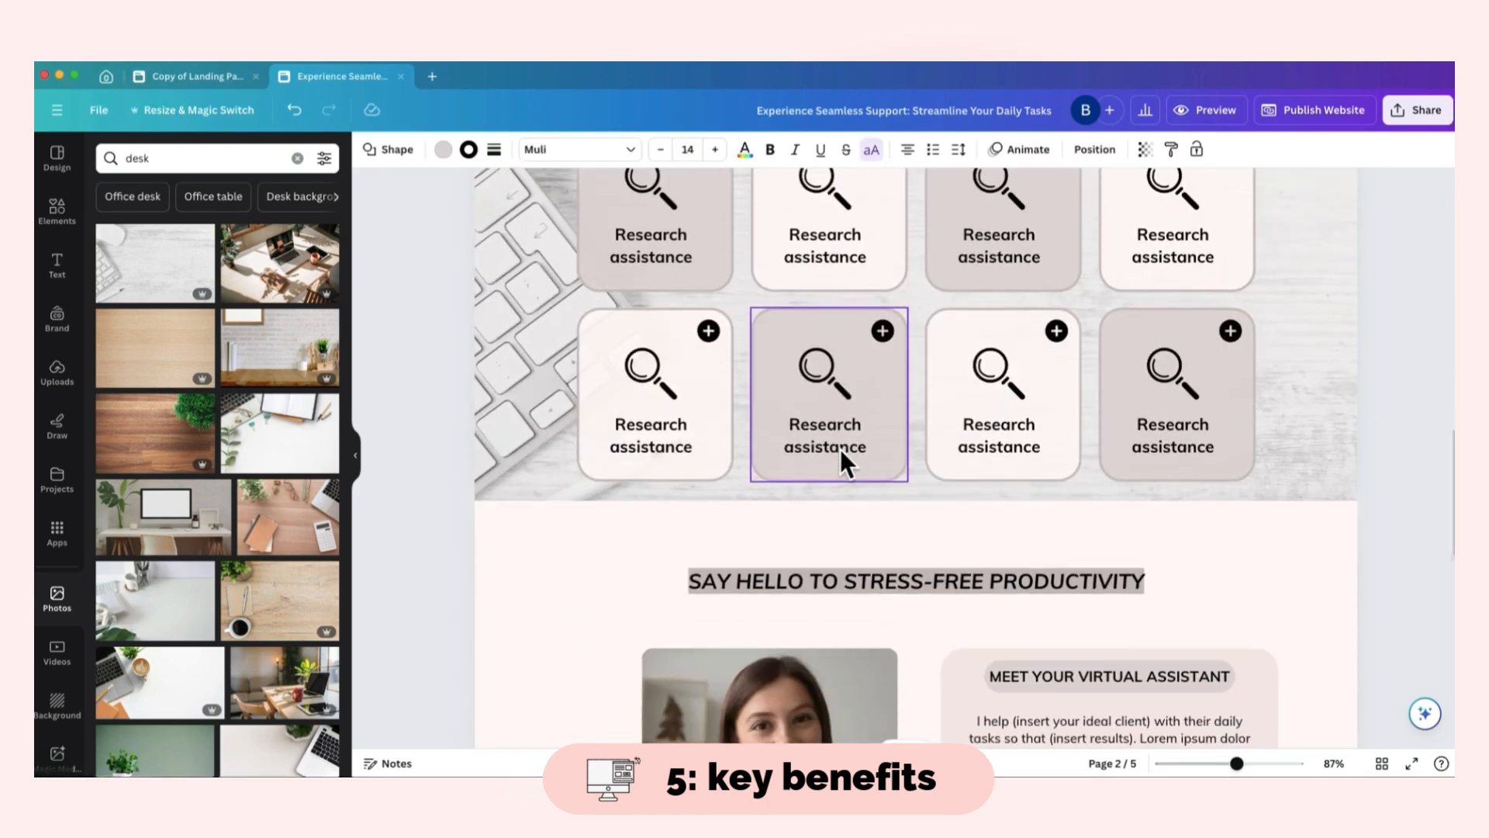
{"action": "left_click", "coordinate": [908, 495]}
{"action": "key", "text": "ctrl+v"}
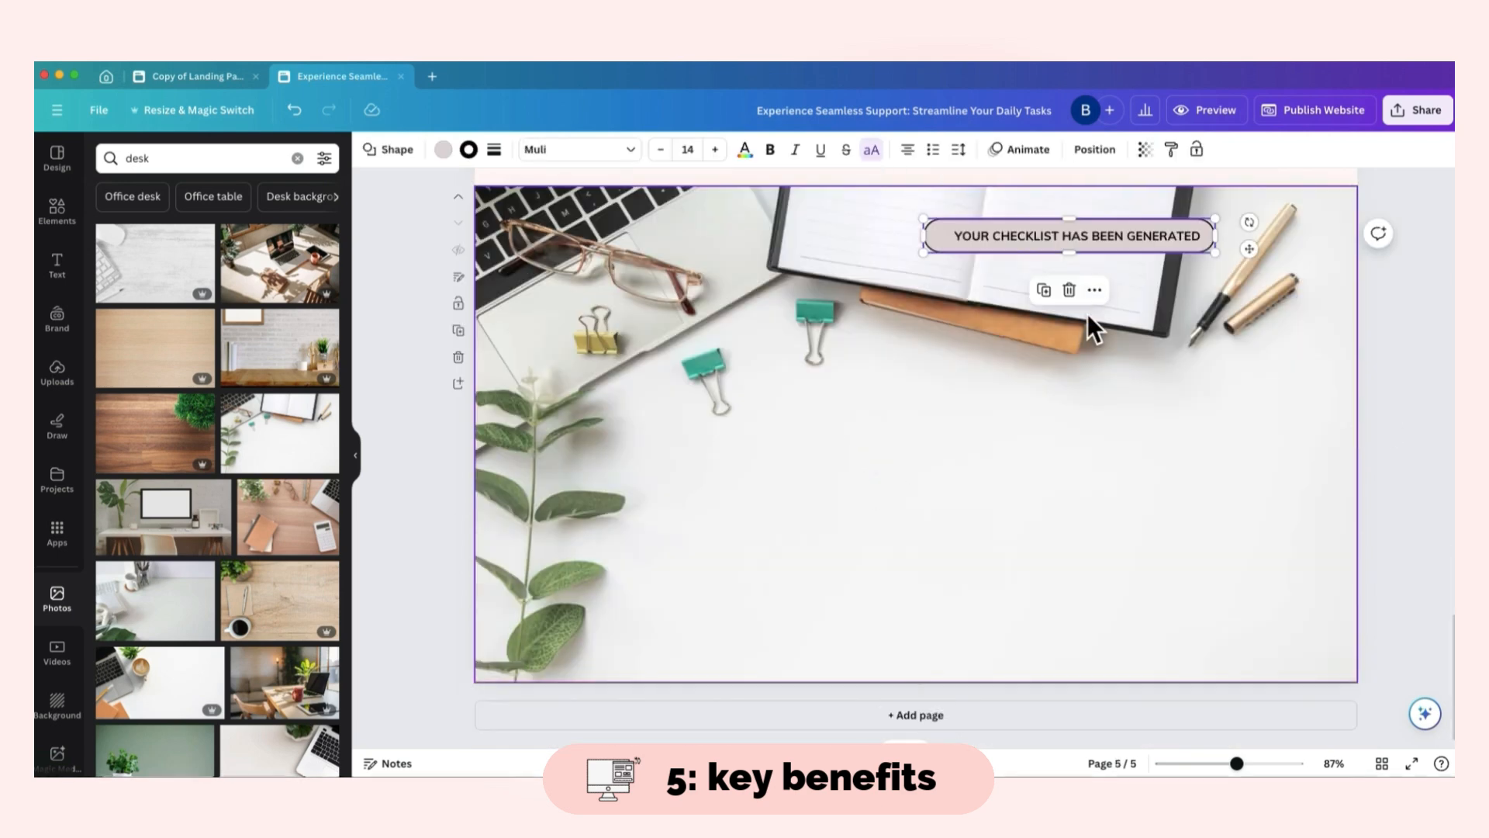
{"action": "left_click_drag", "start_coordinate": [1245, 252], "coordinate": [1099, 416]}
- Replace the pasted button's text with the template's first benefit, "SAVE TIME"
{"action": "left_click", "coordinate": [197, 76]}
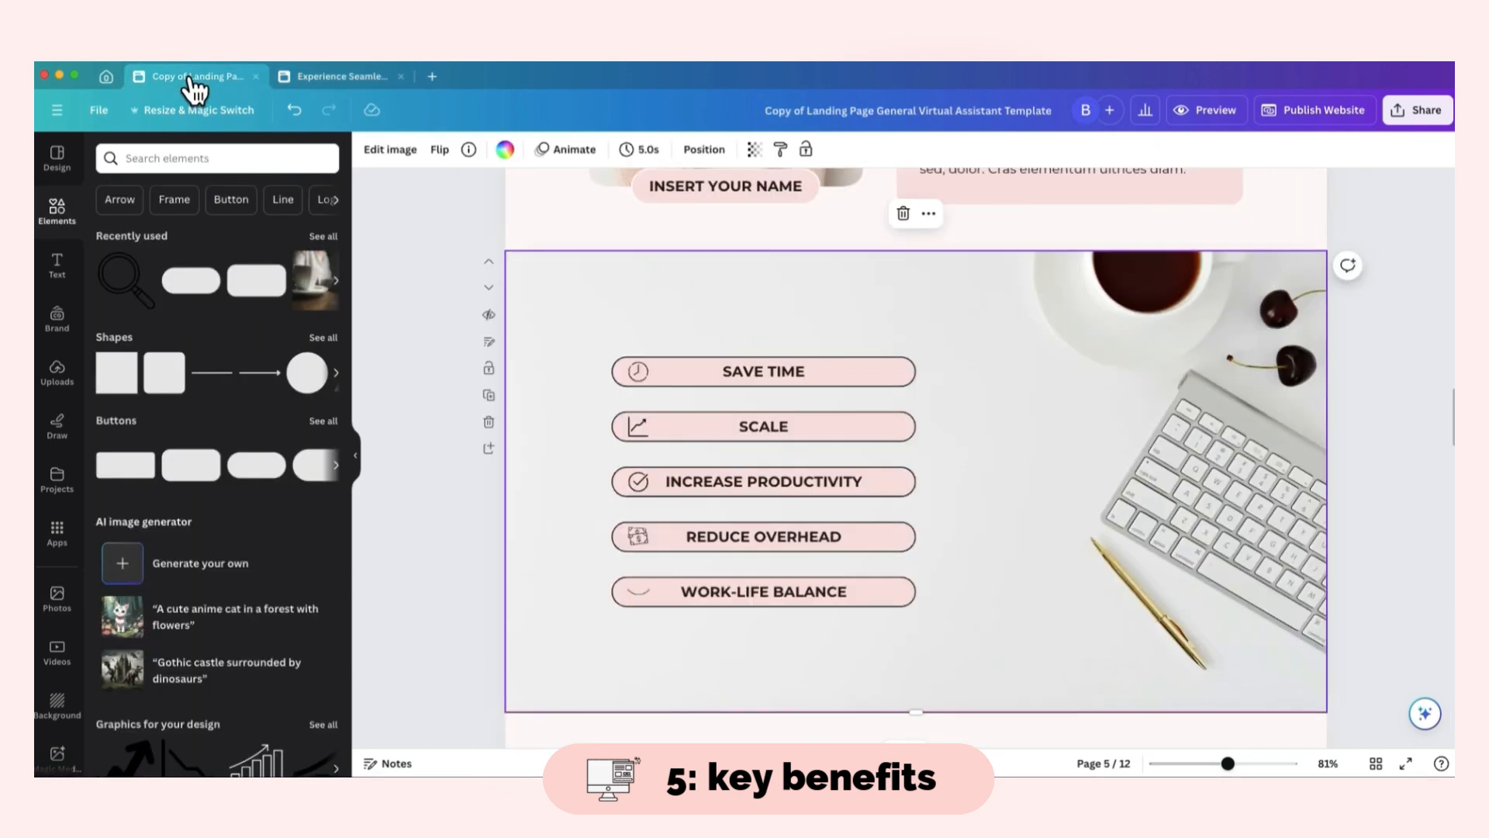
{"action": "left_click", "coordinate": [794, 374]}
{"action": "left_click", "coordinate": [342, 76]}
{"action": "double_click", "coordinate": [985, 403]}
{"action": "type", "text": "SAVE TIME"}
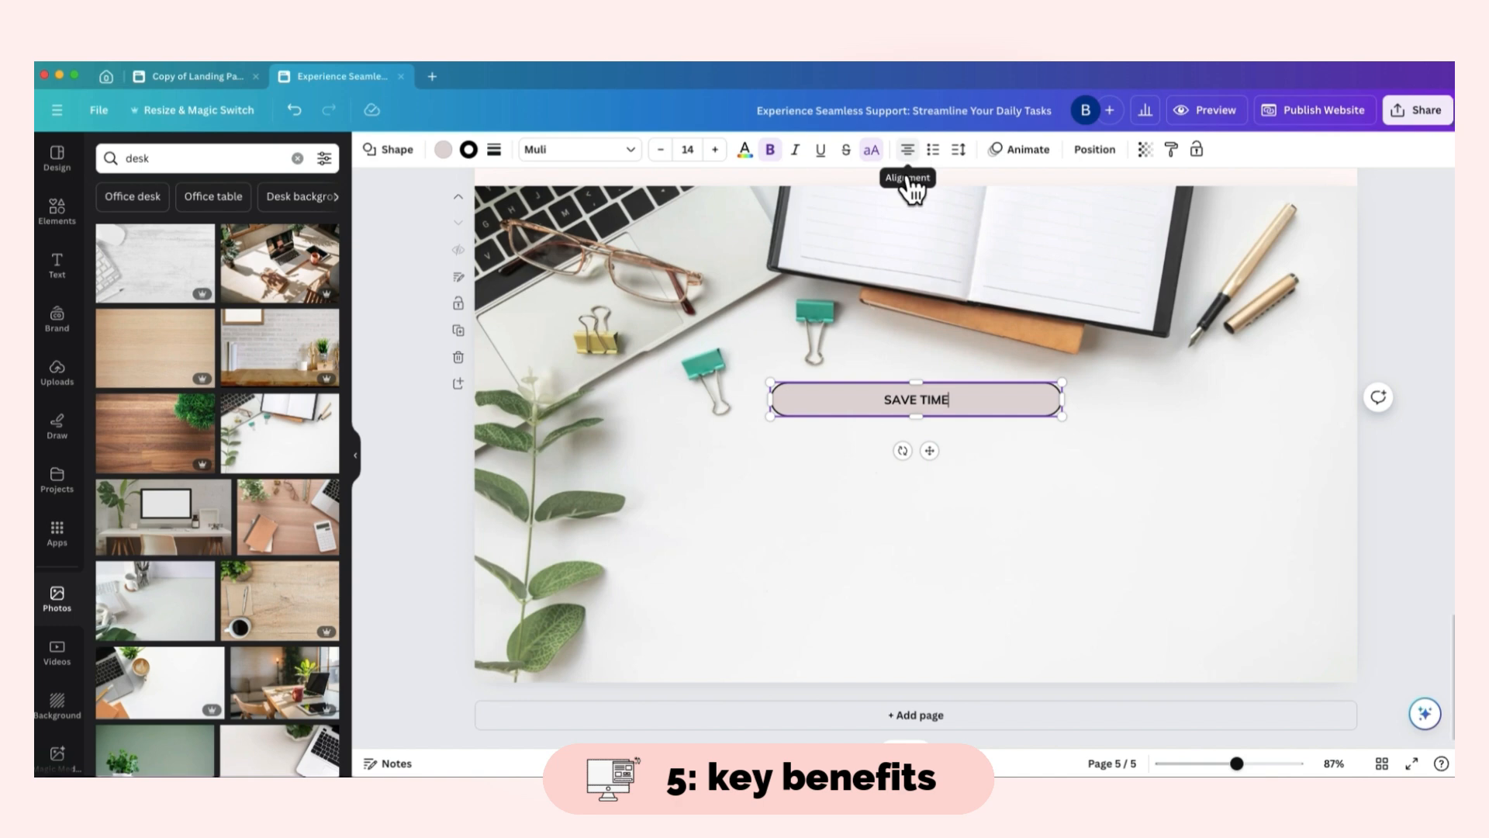
{"action": "left_click", "coordinate": [1040, 481]}
- Search the elements for "time" and place a small clock icon inside the left end of the "SAVE TIME" button
{"action": "left_click", "coordinate": [297, 159]}
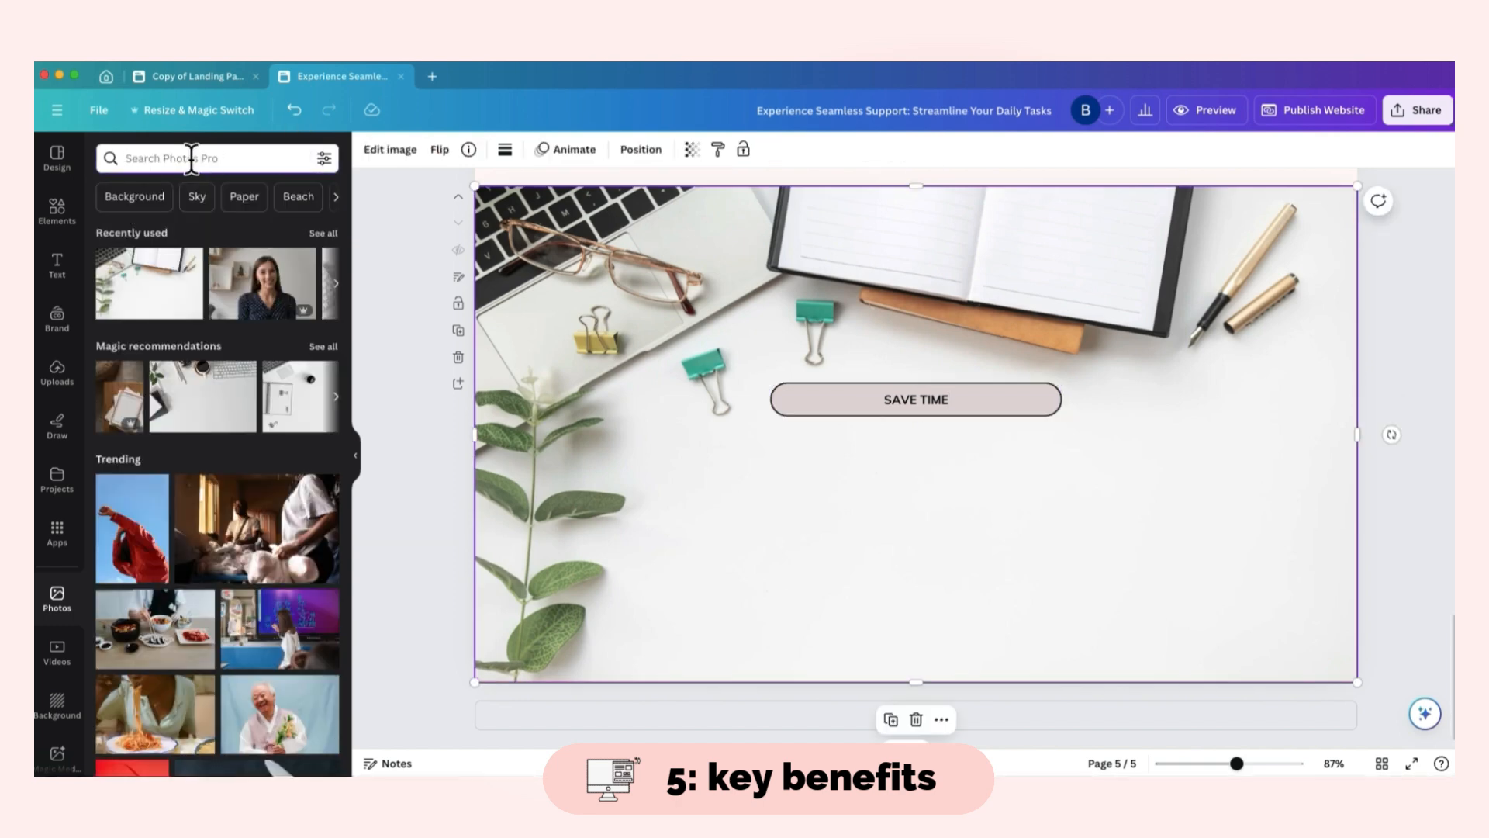
{"action": "left_click", "coordinate": [198, 157]}
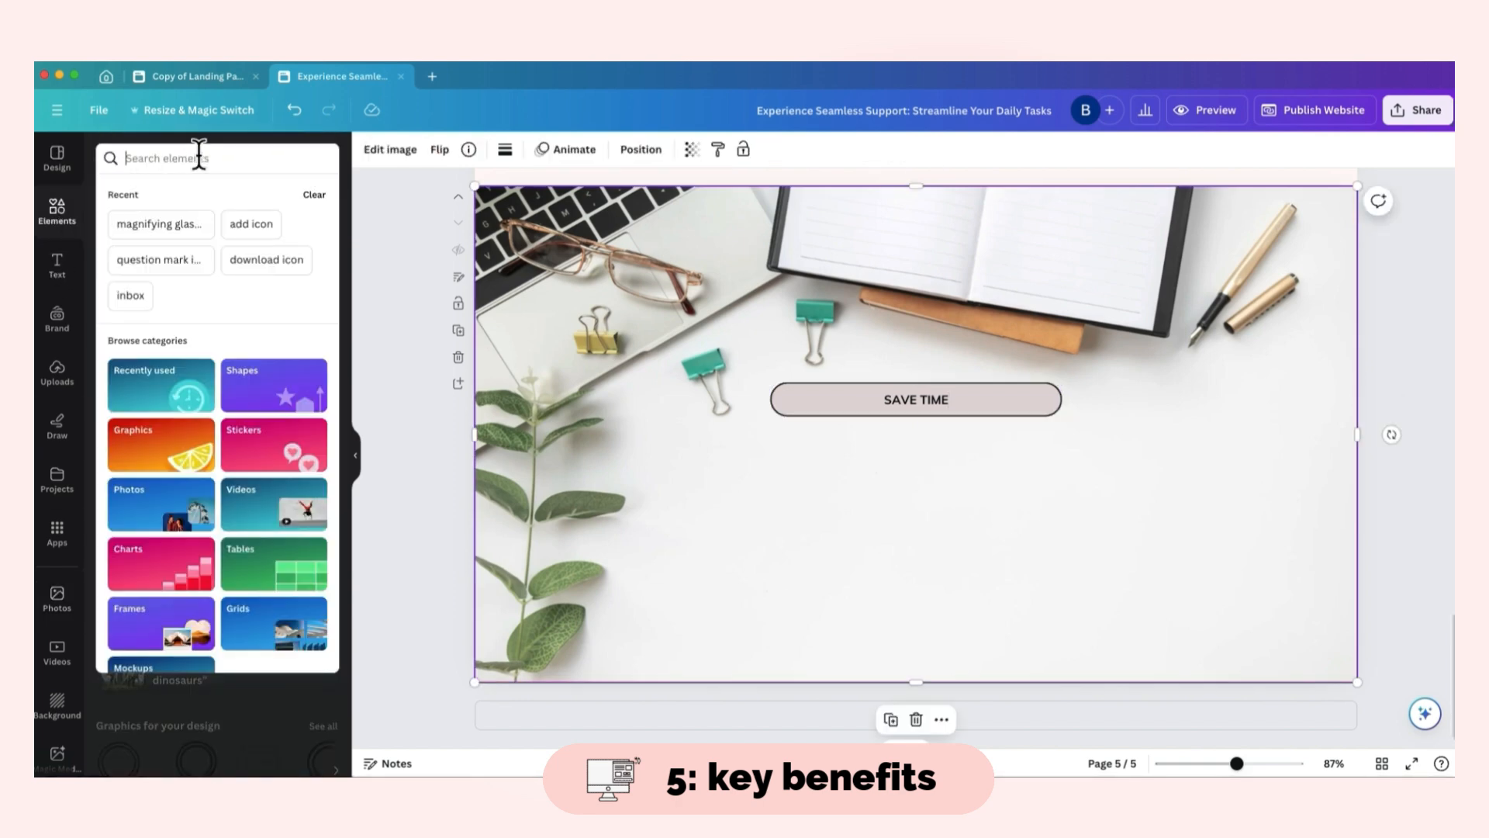
{"action": "type", "text": "time"}
{"action": "key", "text": "Return"}
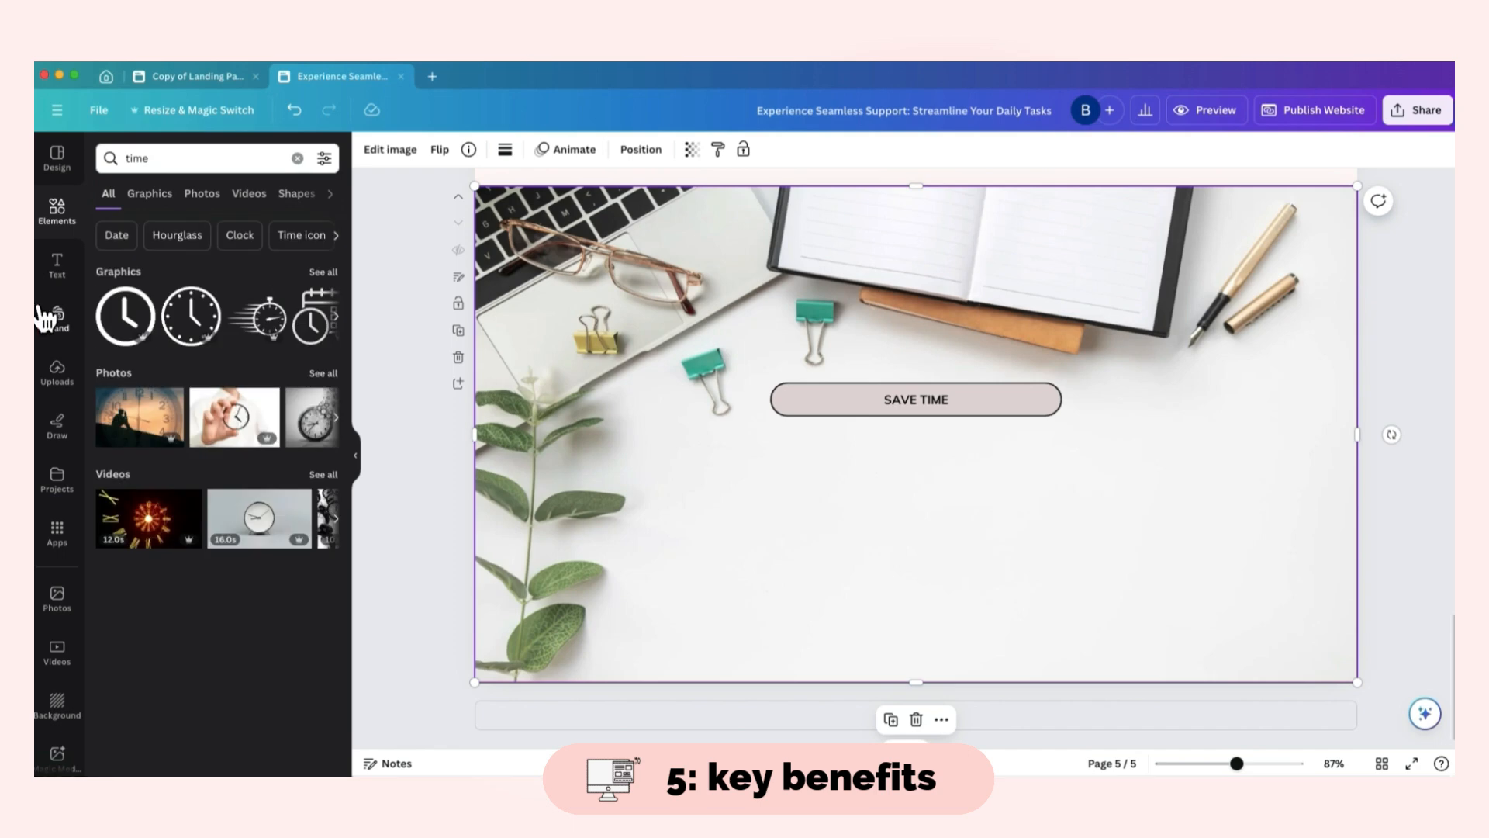
{"action": "left_click", "coordinate": [126, 318]}
{"action": "left_click_drag", "start_coordinate": [1008, 340], "coordinate": [820, 446]}
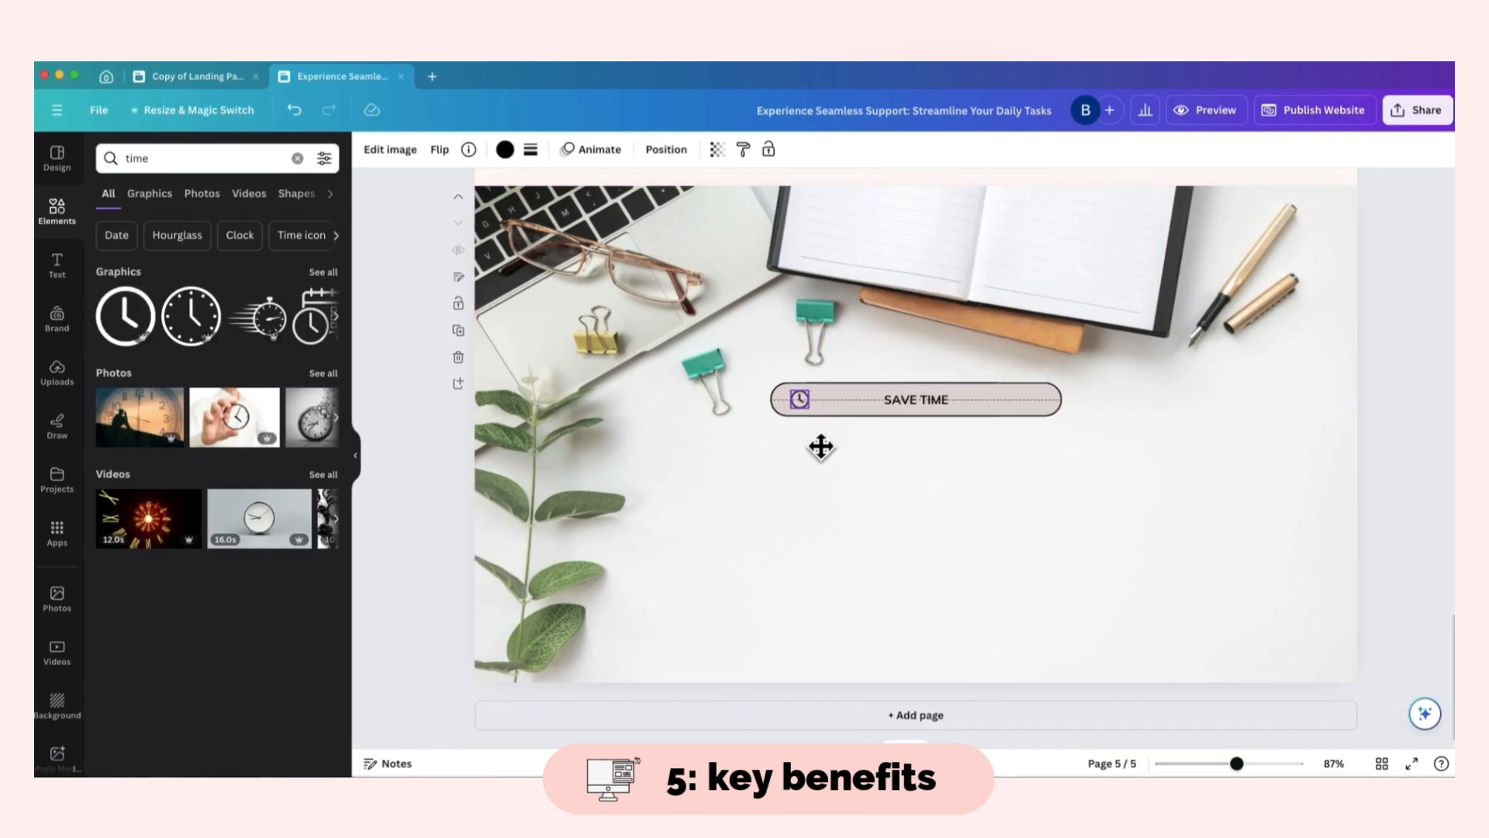
- Undo the accidental move of the background photo and lock the photo in place
{"action": "left_click_drag", "start_coordinate": [748, 373], "coordinate": [1066, 436]}
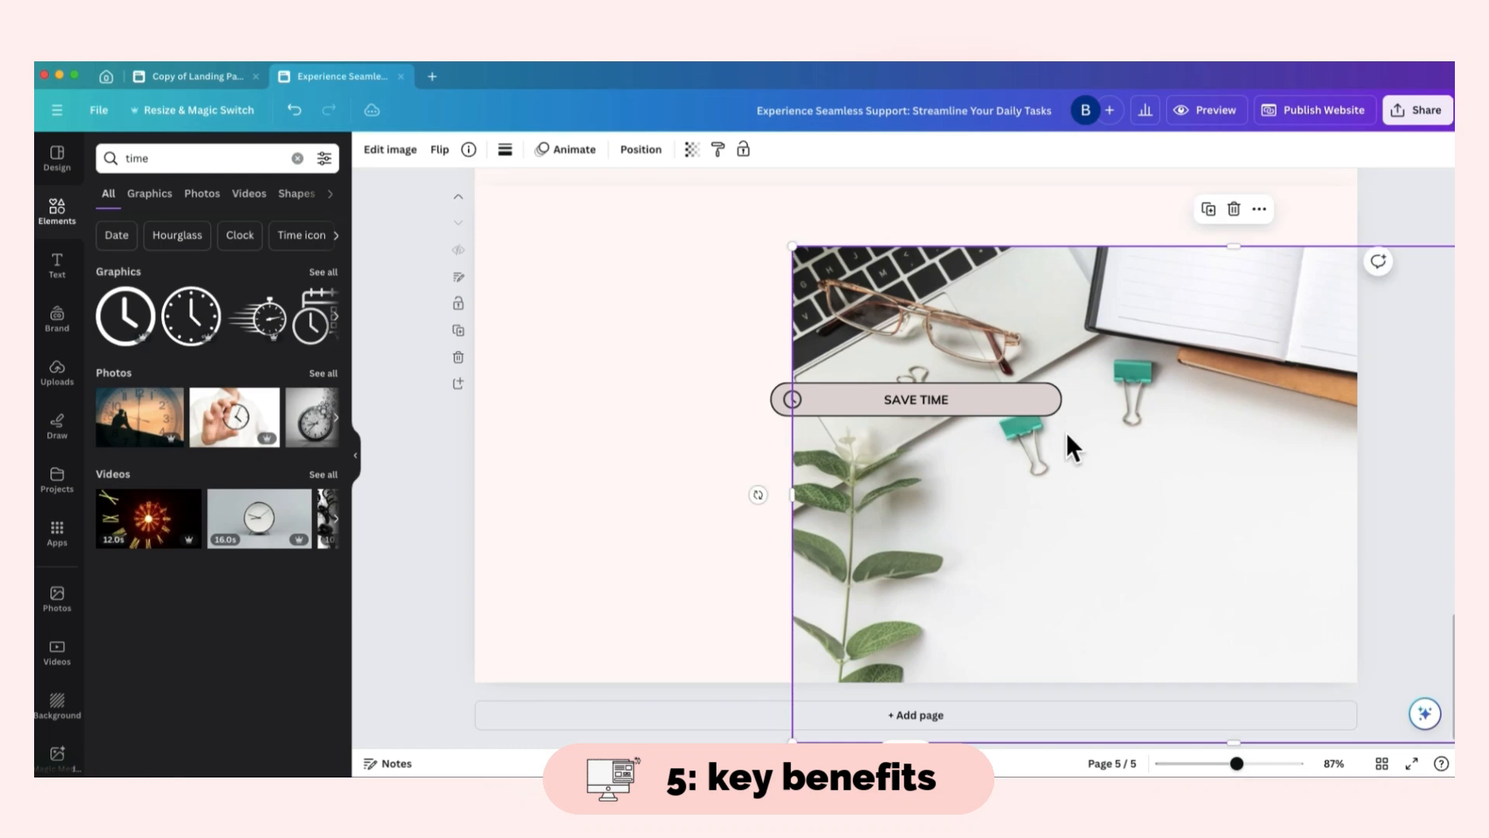
{"action": "key", "text": "super+z"}
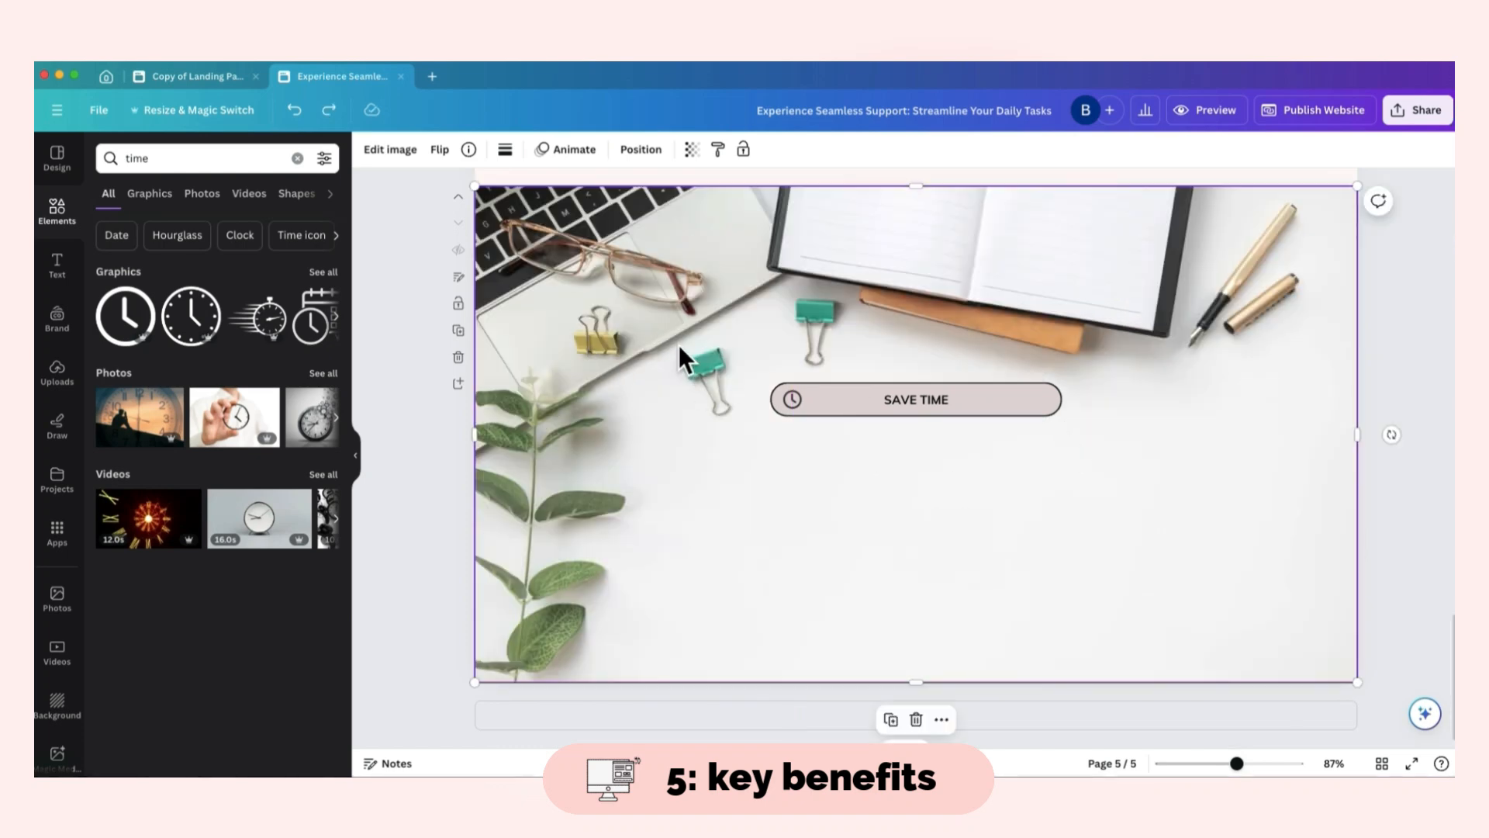
{"action": "left_click", "coordinate": [743, 149]}
- Duplicate the "SAVE TIME" button with its clock icon three times, stacking the copies below it with equal gaps of 16
{"action": "left_click_drag", "start_coordinate": [1116, 486], "coordinate": [750, 371]}
{"action": "key", "text": "super+c"}
{"action": "left_click", "coordinate": [1065, 515]}
{"action": "key", "text": "super+v"}
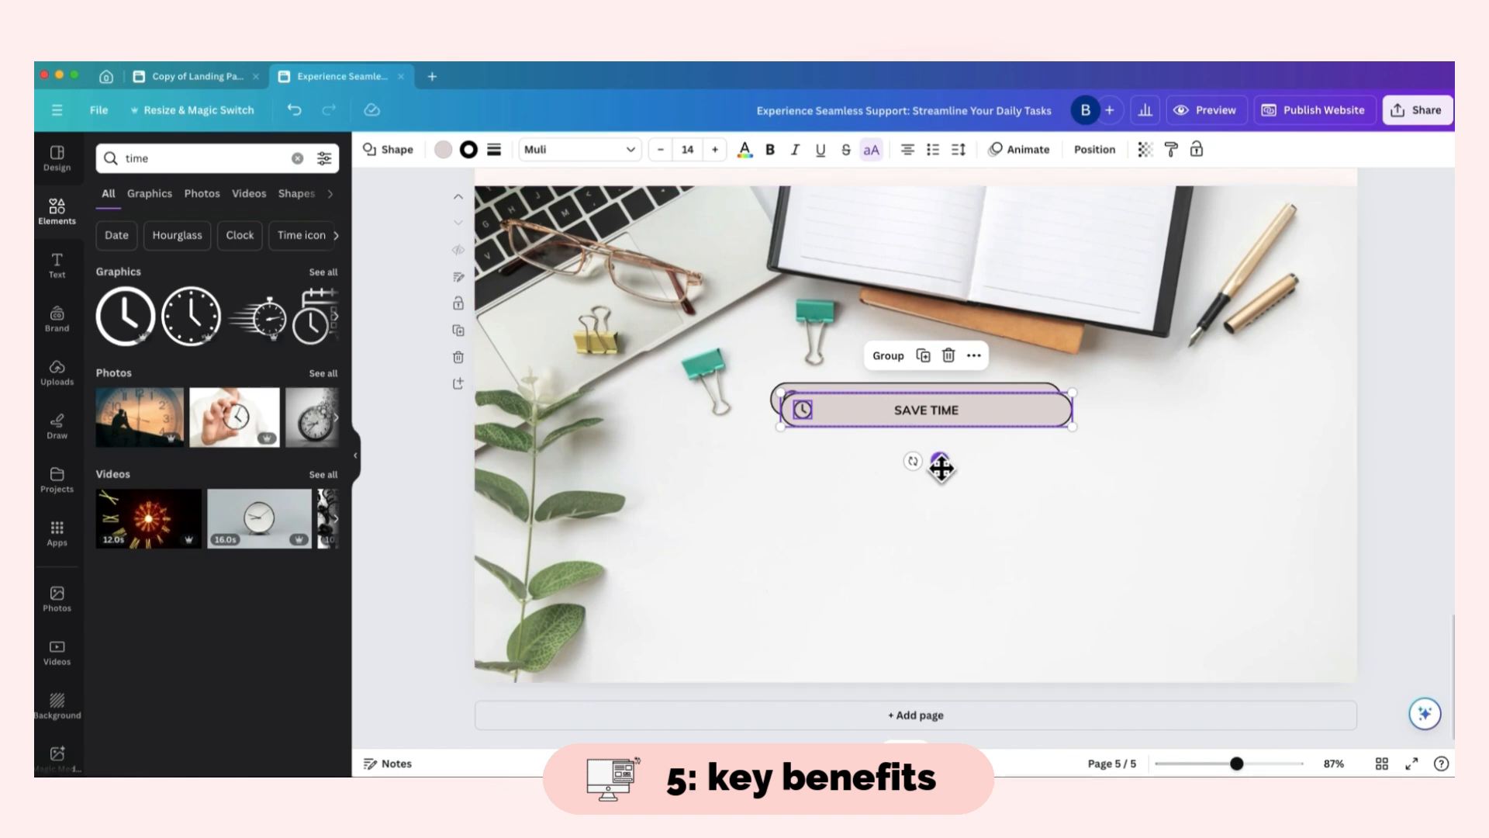
{"action": "left_click_drag", "start_coordinate": [940, 460], "coordinate": [930, 542]}
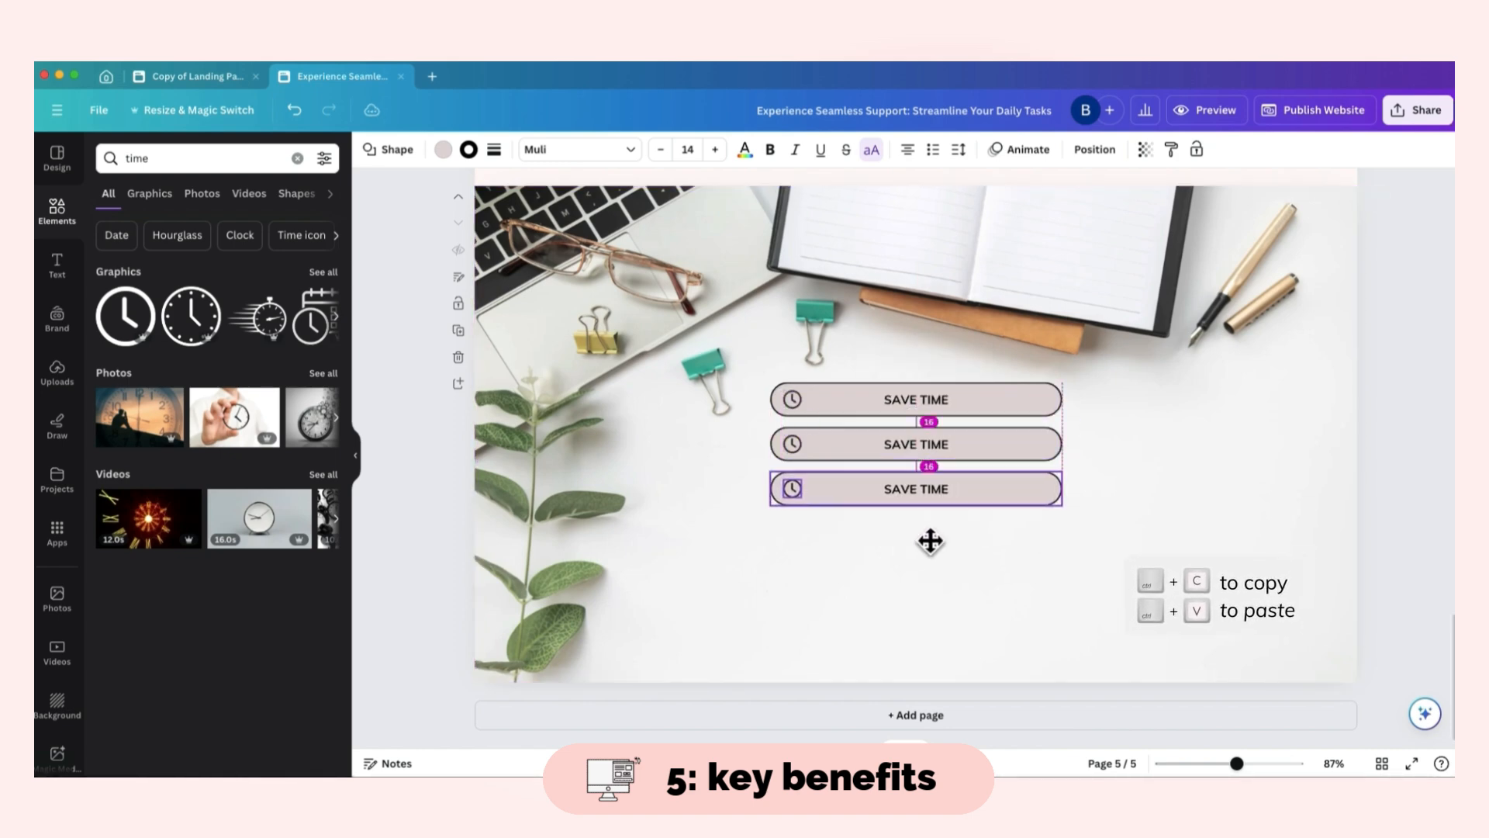
{"action": "left_click", "coordinate": [1034, 610]}
{"action": "key", "text": "super+v"}
{"action": "left_click_drag", "start_coordinate": [939, 461], "coordinate": [938, 589]}
{"action": "left_click", "coordinate": [938, 589]}
{"action": "left_click", "coordinate": [939, 457]}
- Replace the second button's text with the template's second benefit, "SCALE"
{"action": "left_click", "coordinate": [215, 74]}
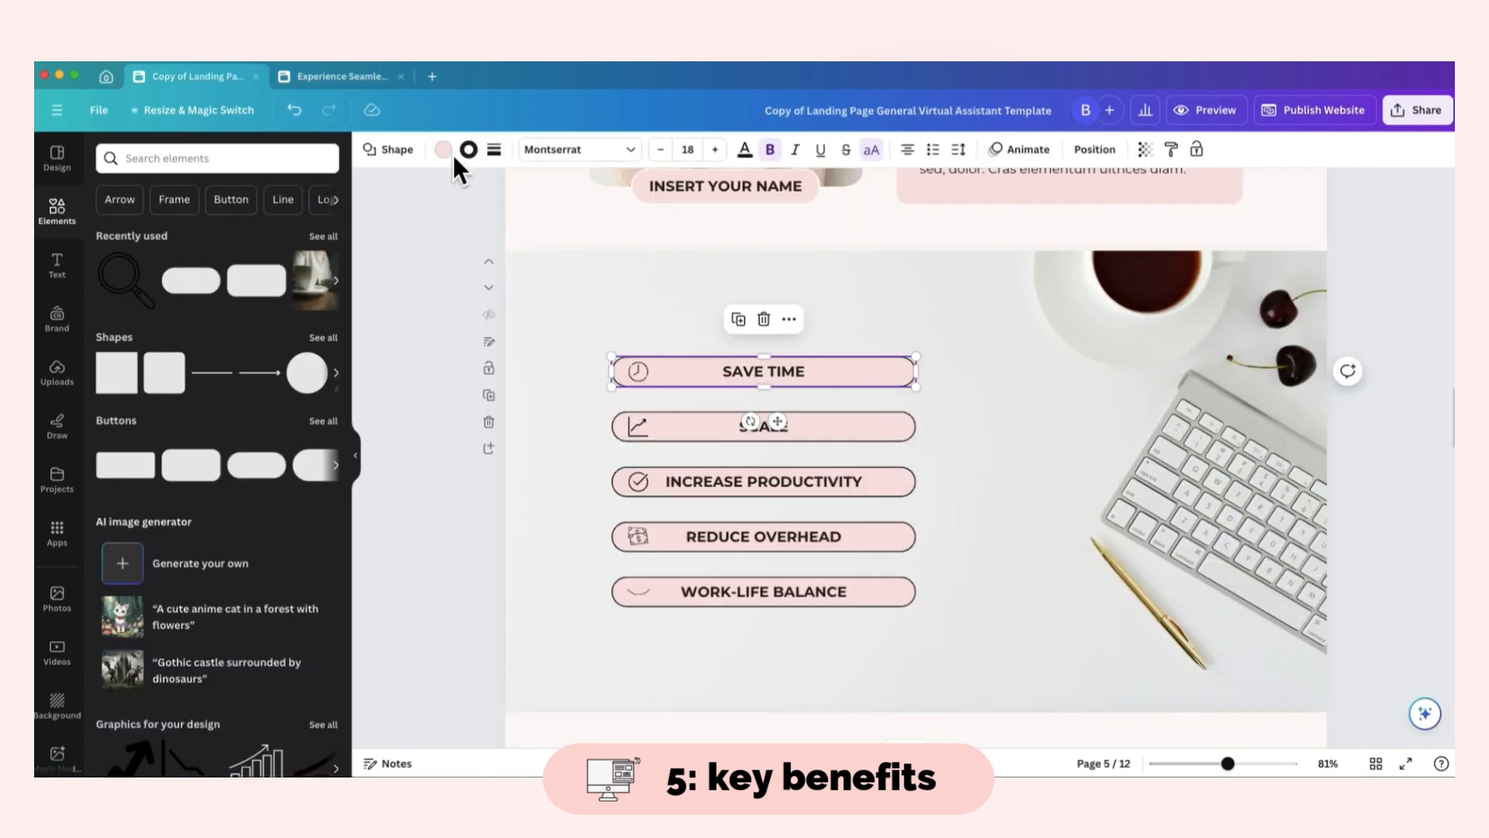
{"action": "left_click", "coordinate": [798, 428]}
{"action": "left_click", "coordinate": [342, 76]}
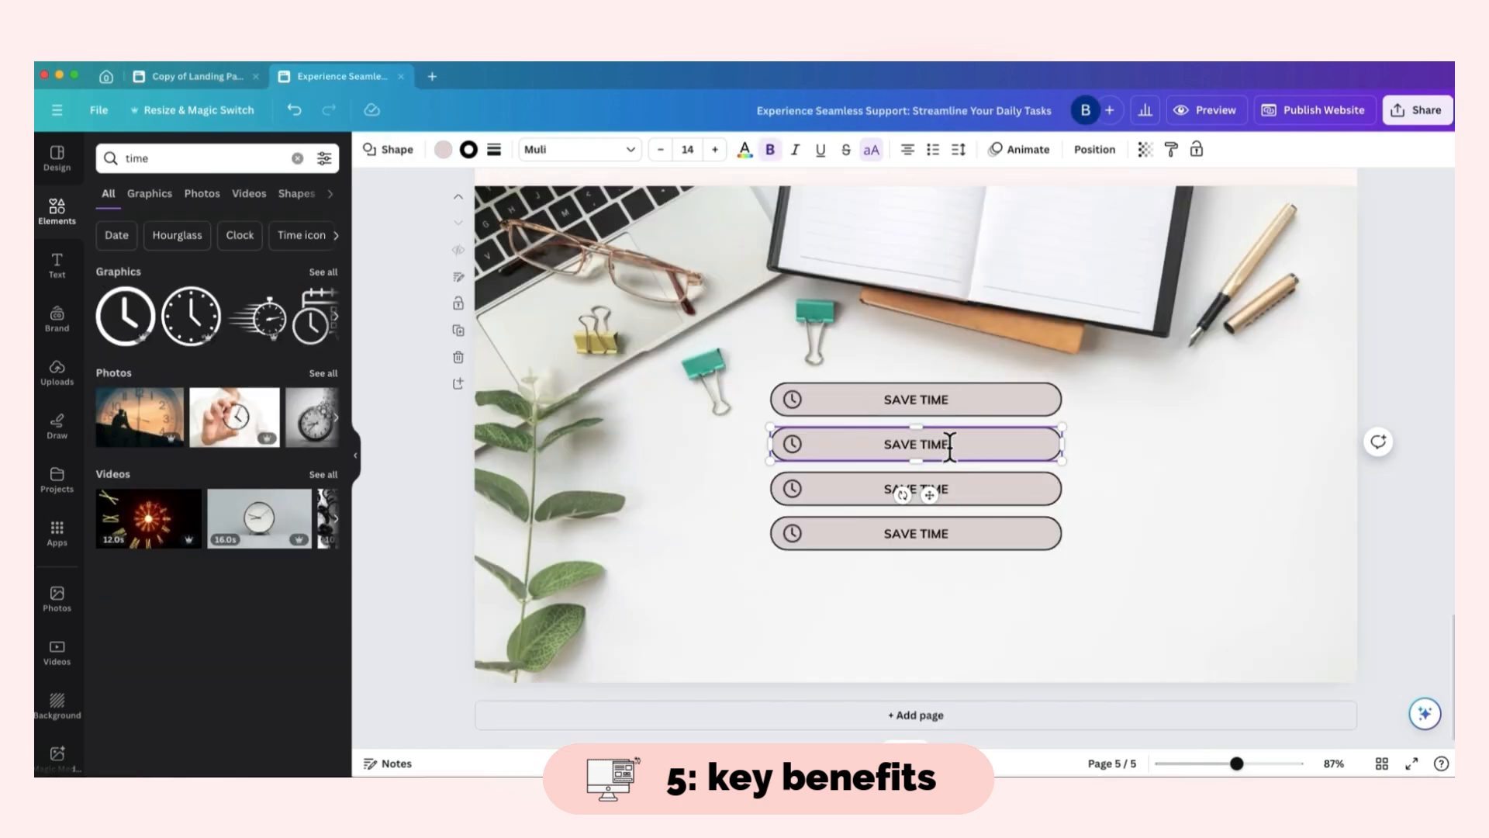
{"action": "left_click", "coordinate": [819, 467]}
- Replace the "SCALE" button's clock icon with a small rising bar chart graphic found by searching the elements for "growth"
{"action": "left_click", "coordinate": [792, 445]}
{"action": "key", "text": "Delete"}
{"action": "left_click", "coordinate": [297, 158]}
{"action": "type", "text": "growth"}
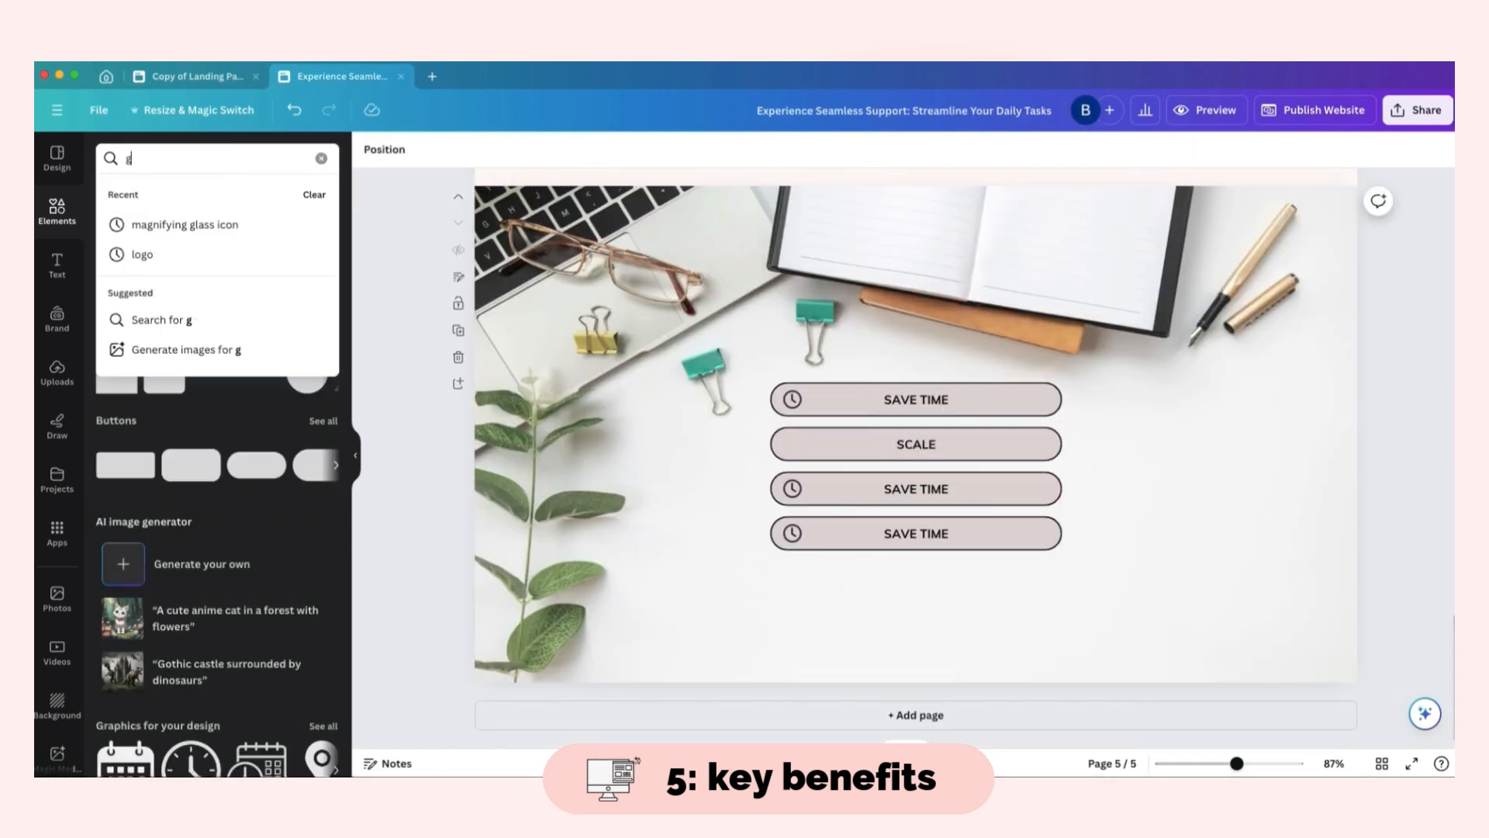
{"action": "key", "text": "Return"}
{"action": "left_click", "coordinate": [190, 317]}
{"action": "left_click_drag", "start_coordinate": [1011, 333], "coordinate": [845, 512]}
{"action": "left_click_drag", "start_coordinate": [844, 564], "coordinate": [807, 485]}
{"action": "left_click", "coordinate": [825, 511]}
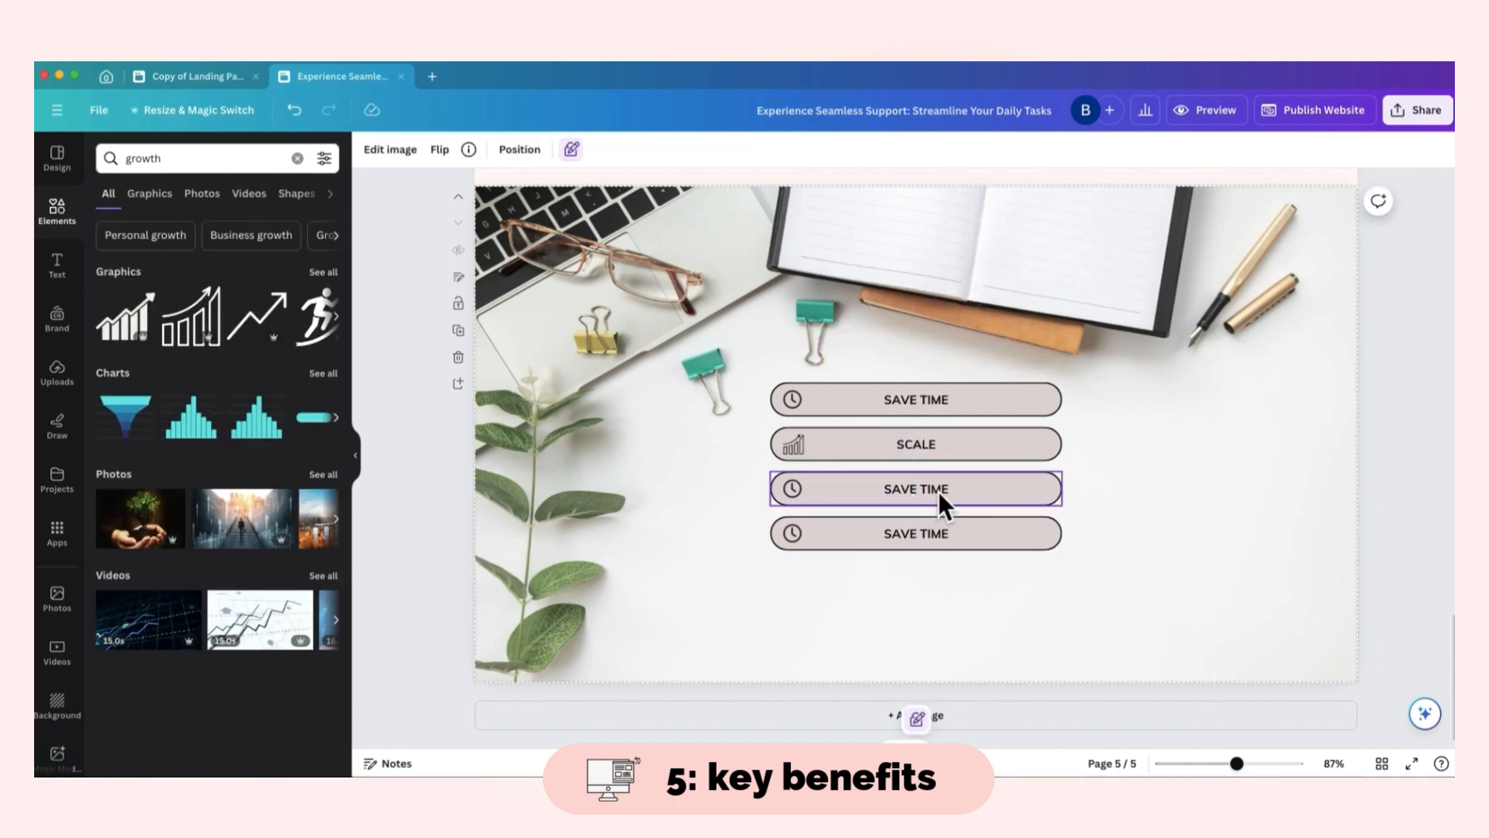
{"action": "left_click", "coordinate": [938, 491]}
{"action": "left_click", "coordinate": [792, 488]}
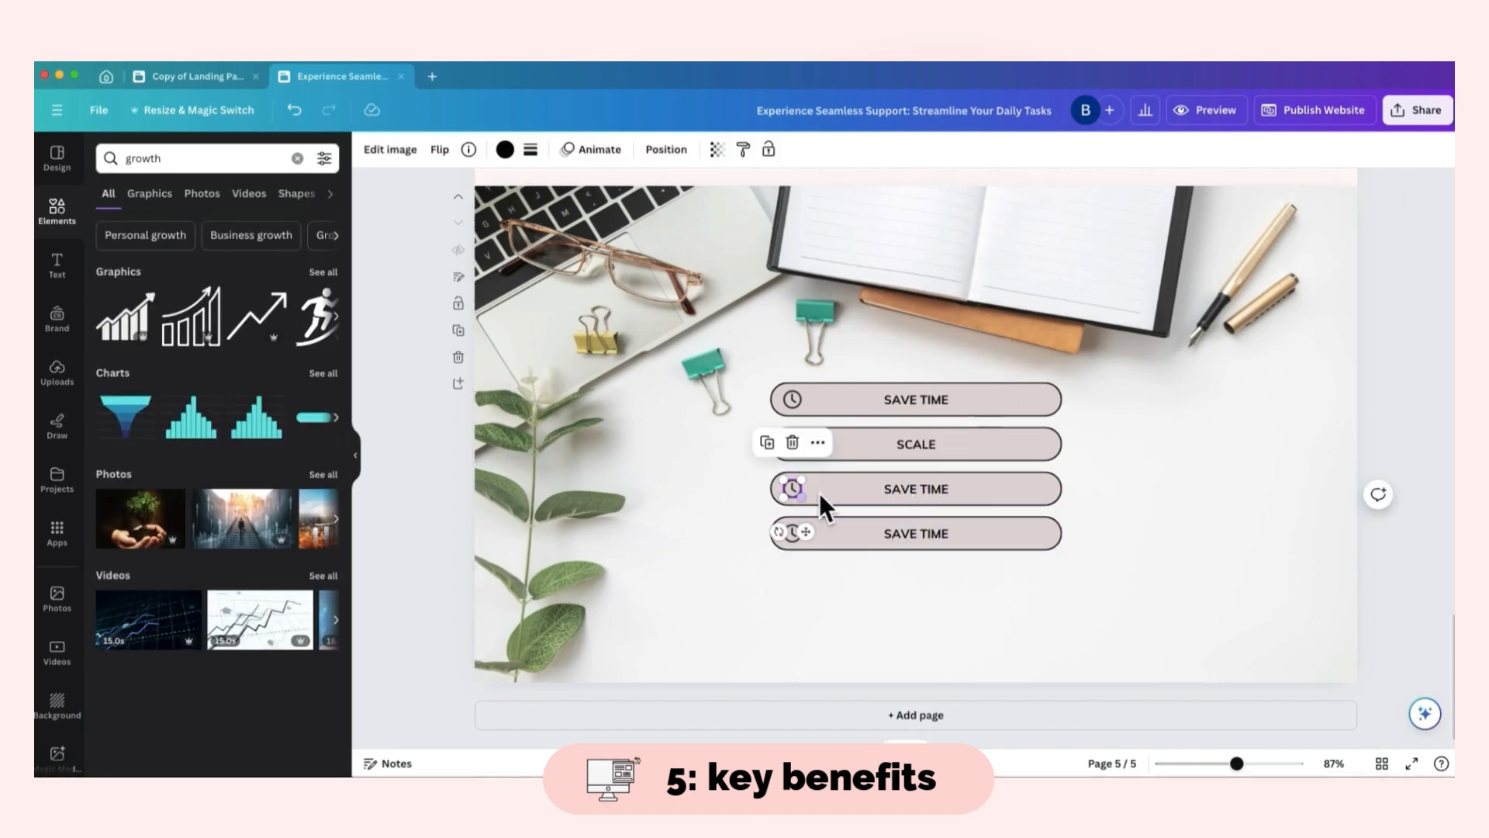
{"action": "left_click", "coordinate": [1224, 516]}
- Examine the layout of the template's "Love From Clients" testimonial section, and return to the website design
{"action": "left_click", "coordinate": [229, 78]}
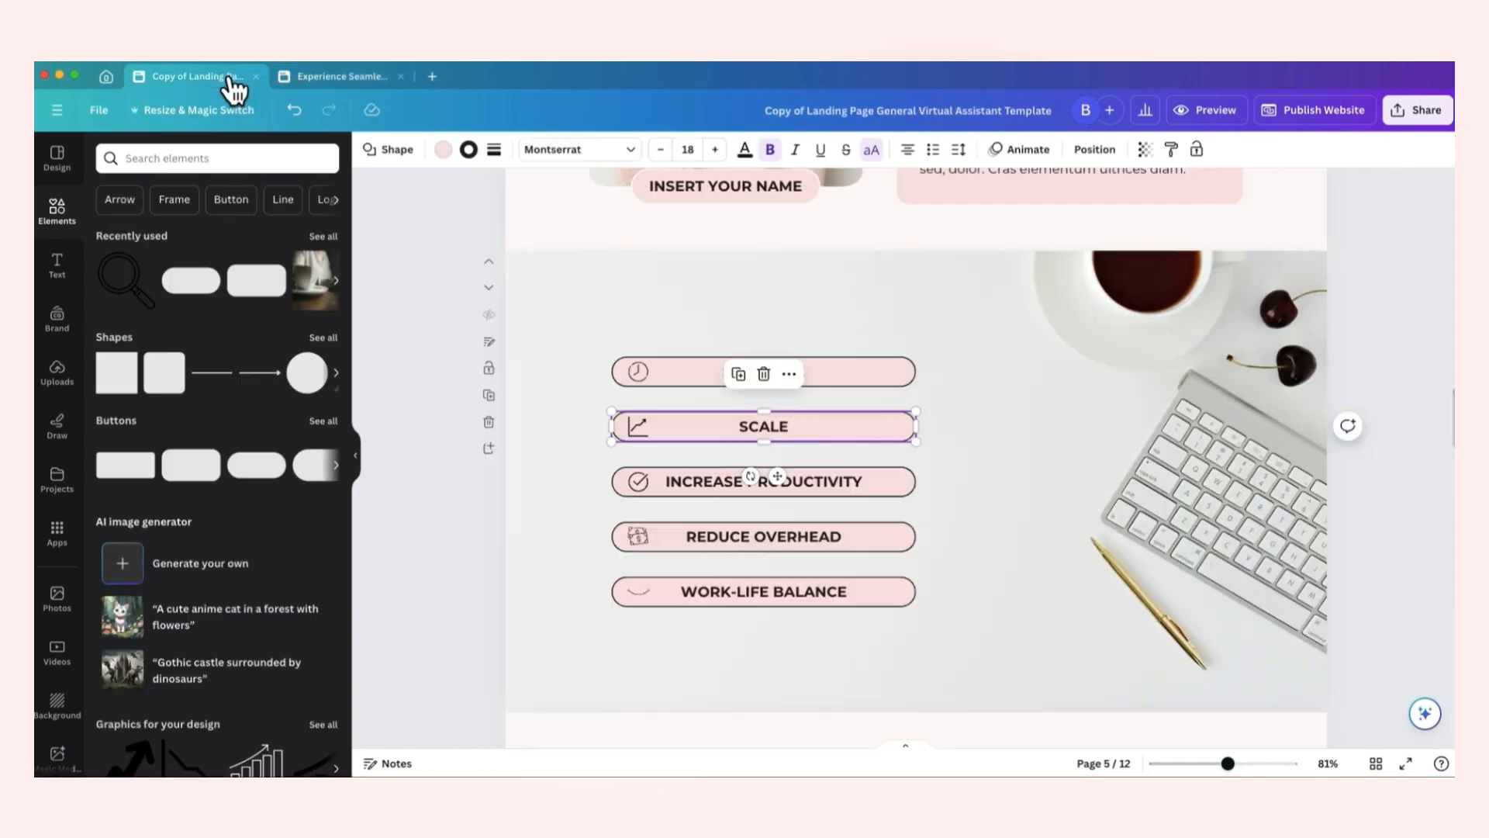
{"action": "scroll", "coordinate": [915, 411], "scroll_direction": "down", "scroll_amount": 10}
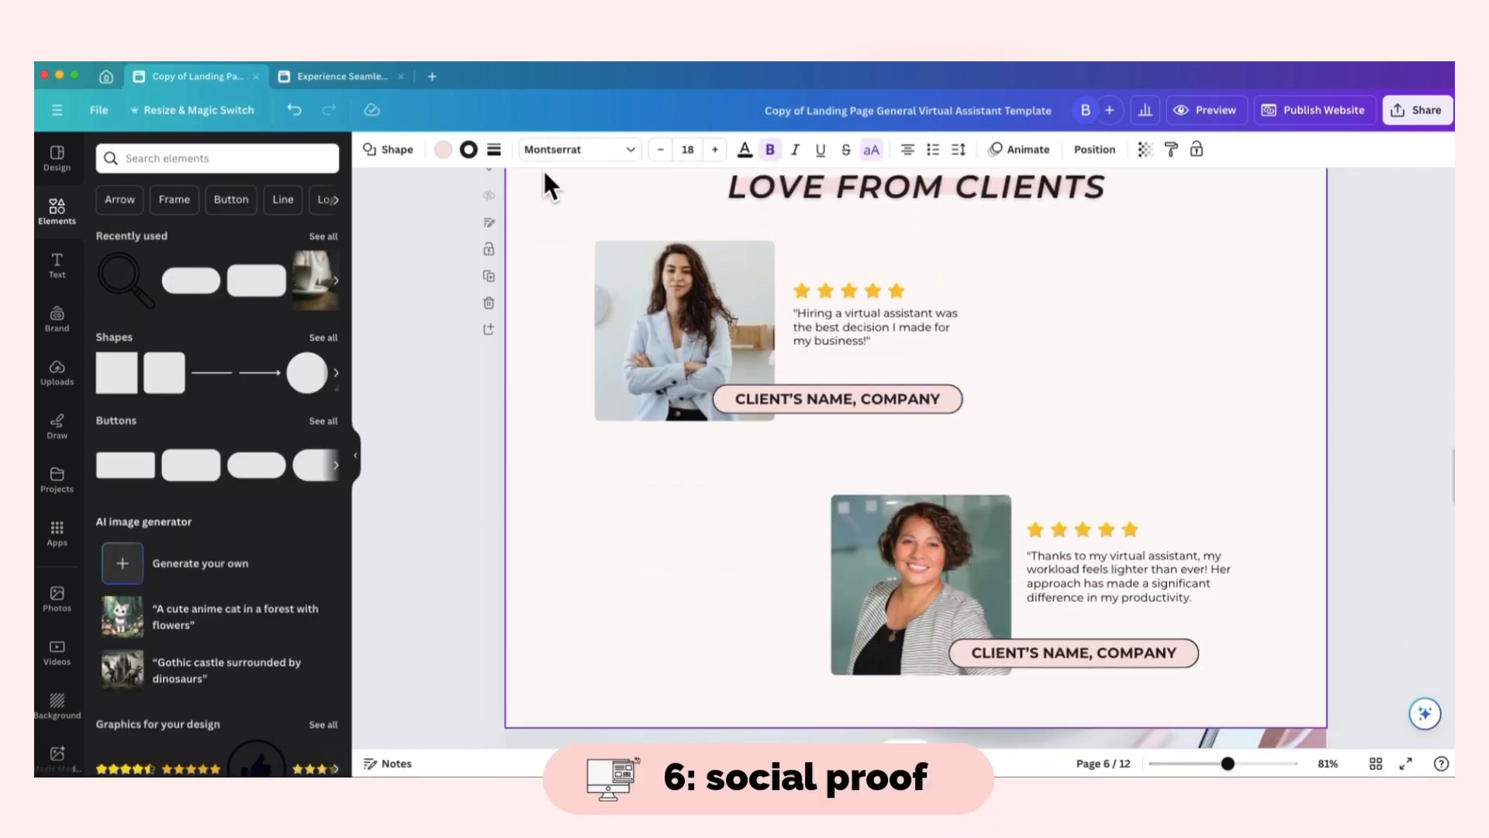
{"action": "scroll", "coordinate": [551, 186], "scroll_direction": "up", "scroll_amount": 1}
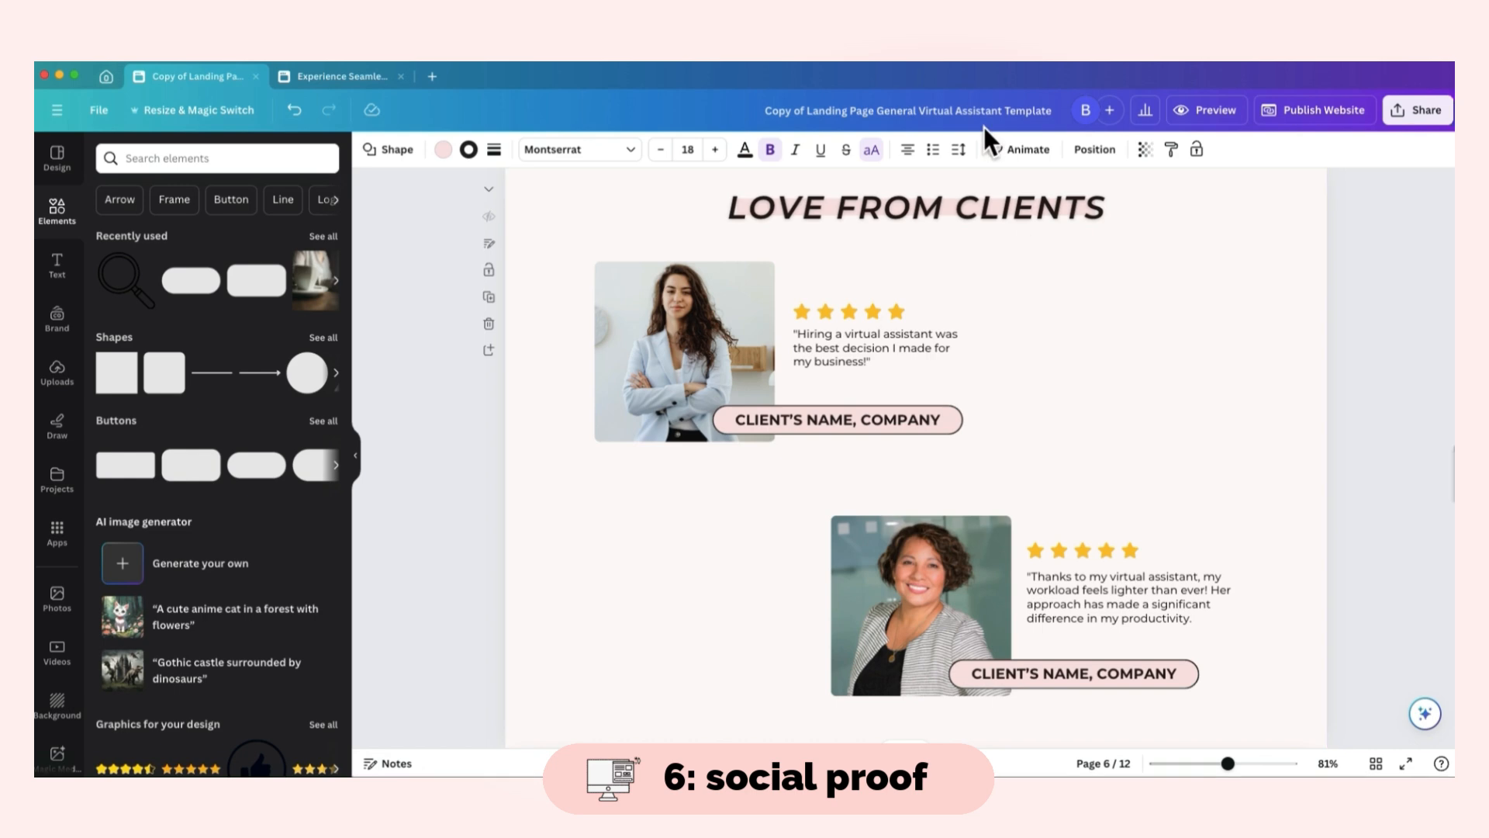
{"action": "left_click", "coordinate": [359, 82]}
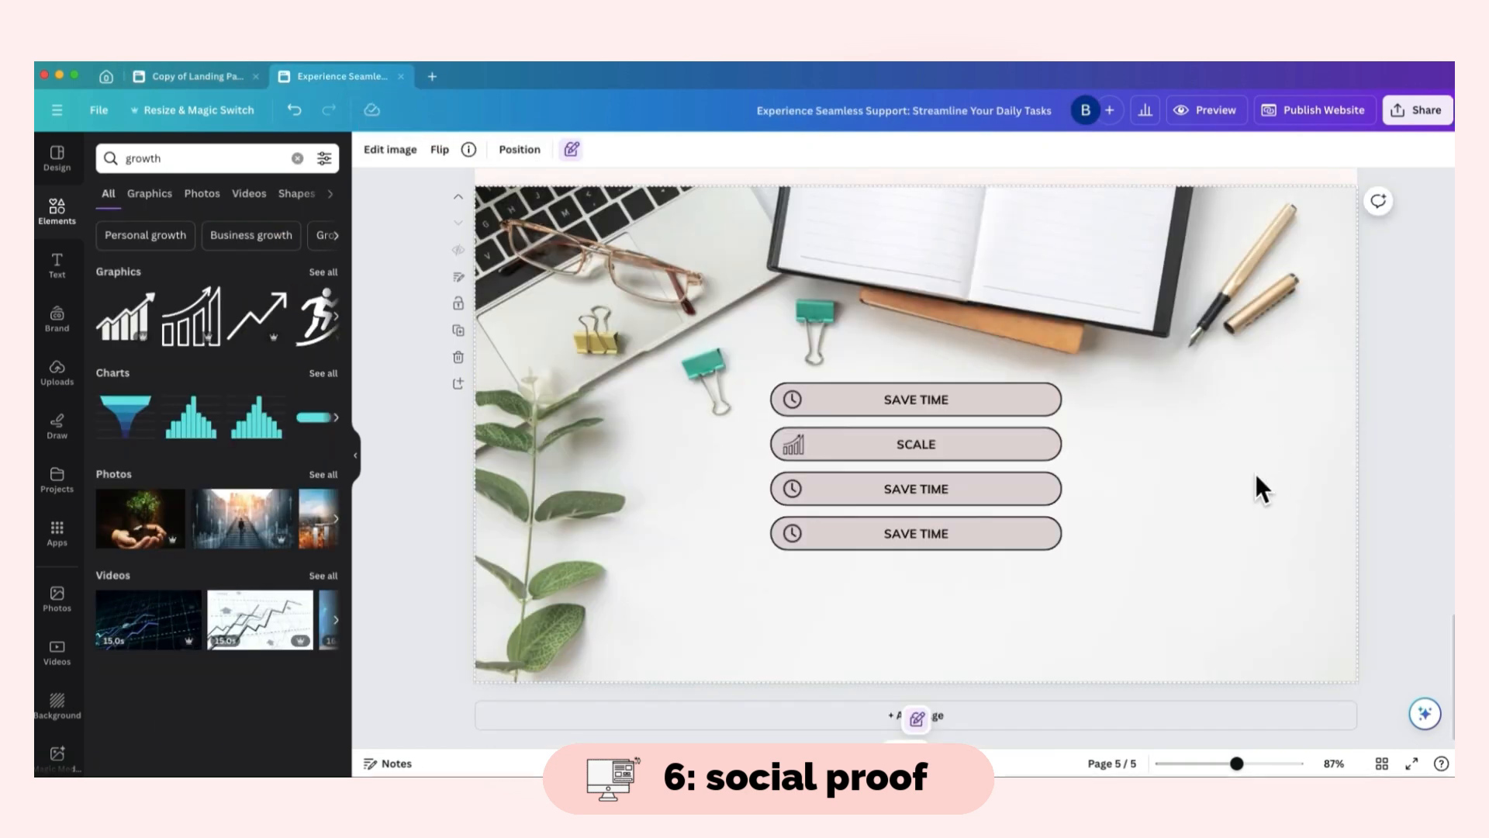
- Add a blank page below the benefits section, checking the template's "Love From Clients" section for reference
{"action": "left_click", "coordinate": [1186, 715]}
{"action": "left_click", "coordinate": [181, 81]}
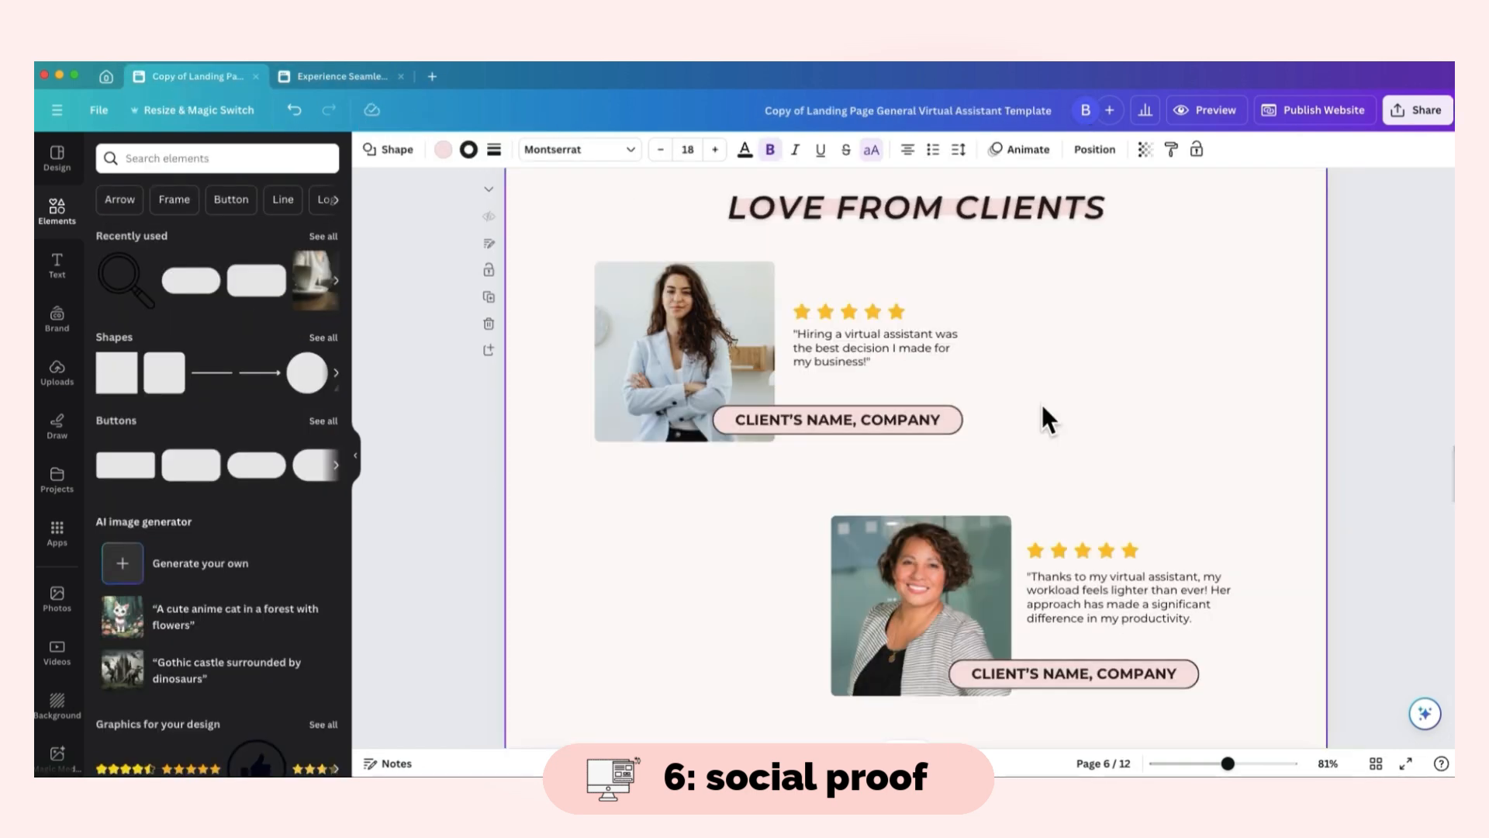
{"action": "scroll", "coordinate": [1044, 411], "scroll_direction": "up", "scroll_amount": 1}
{"action": "left_click", "coordinate": [369, 76]}
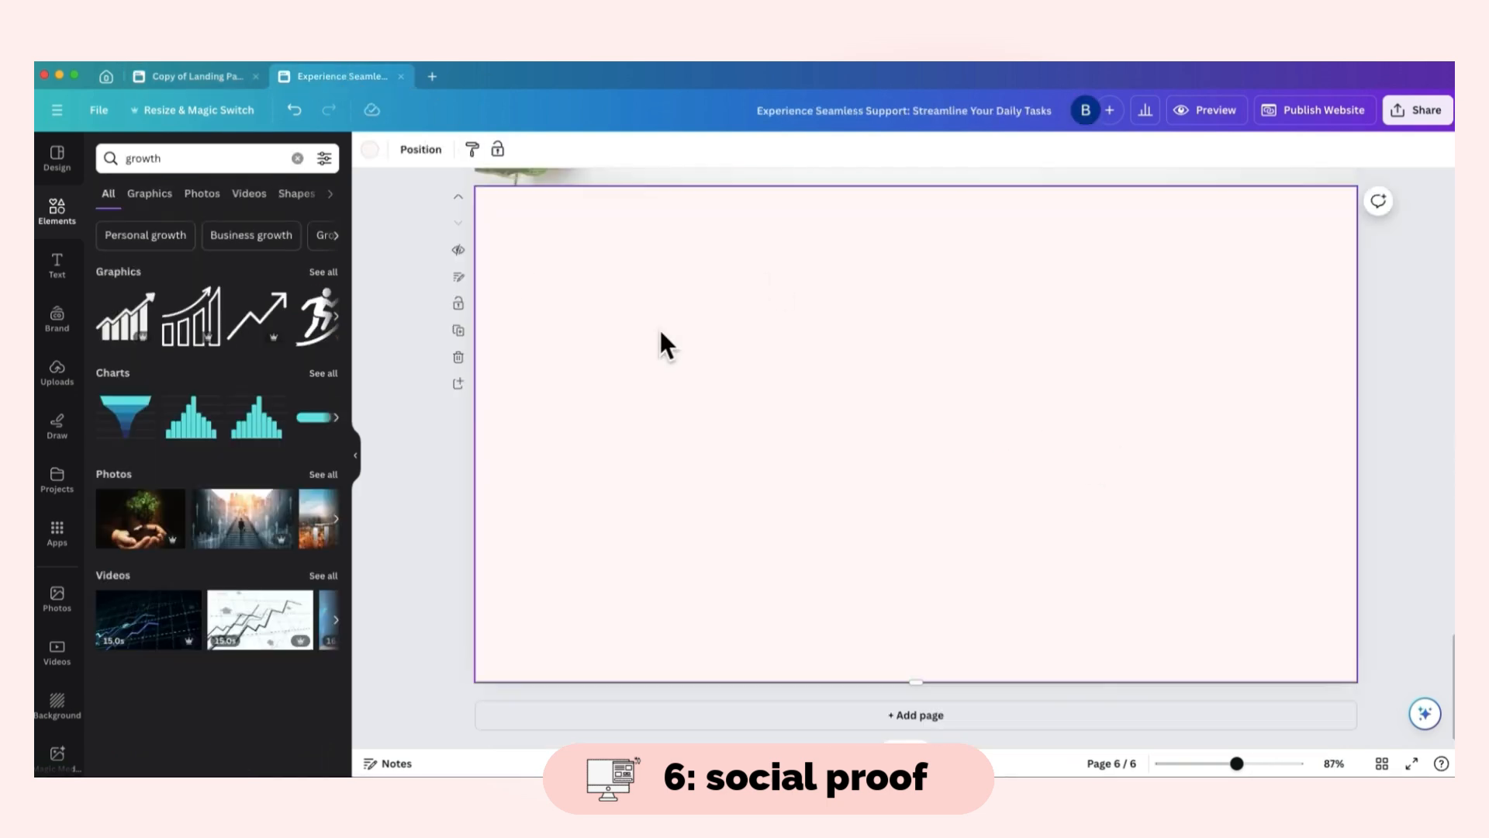
- Copy the "SAY HELLO TO STRESS-FREE PRODUCTIVITY" heading onto the new blank page
{"action": "scroll", "coordinate": [763, 346], "scroll_direction": "up", "scroll_amount": 15}
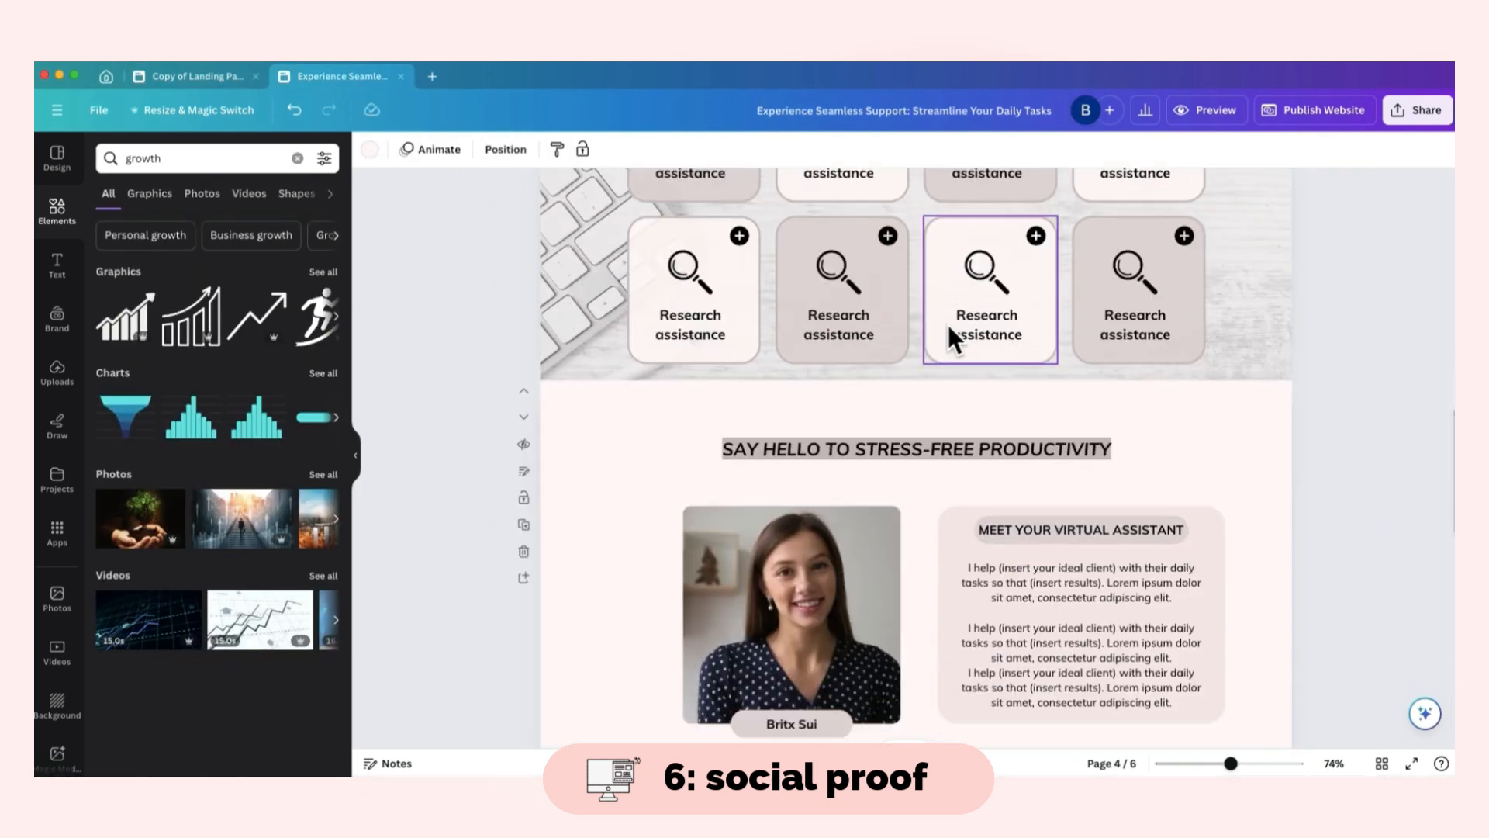
{"action": "left_click", "coordinate": [1082, 442]}
{"action": "key", "text": "super+c"}
{"action": "scroll", "coordinate": [1044, 352], "scroll_direction": "down", "scroll_amount": 15}
{"action": "key", "text": "super+v"}
- Replace the copied heading's text with the template's testimonial heading, "LOVE FROM CLIENTS"
{"action": "left_click", "coordinate": [194, 78]}
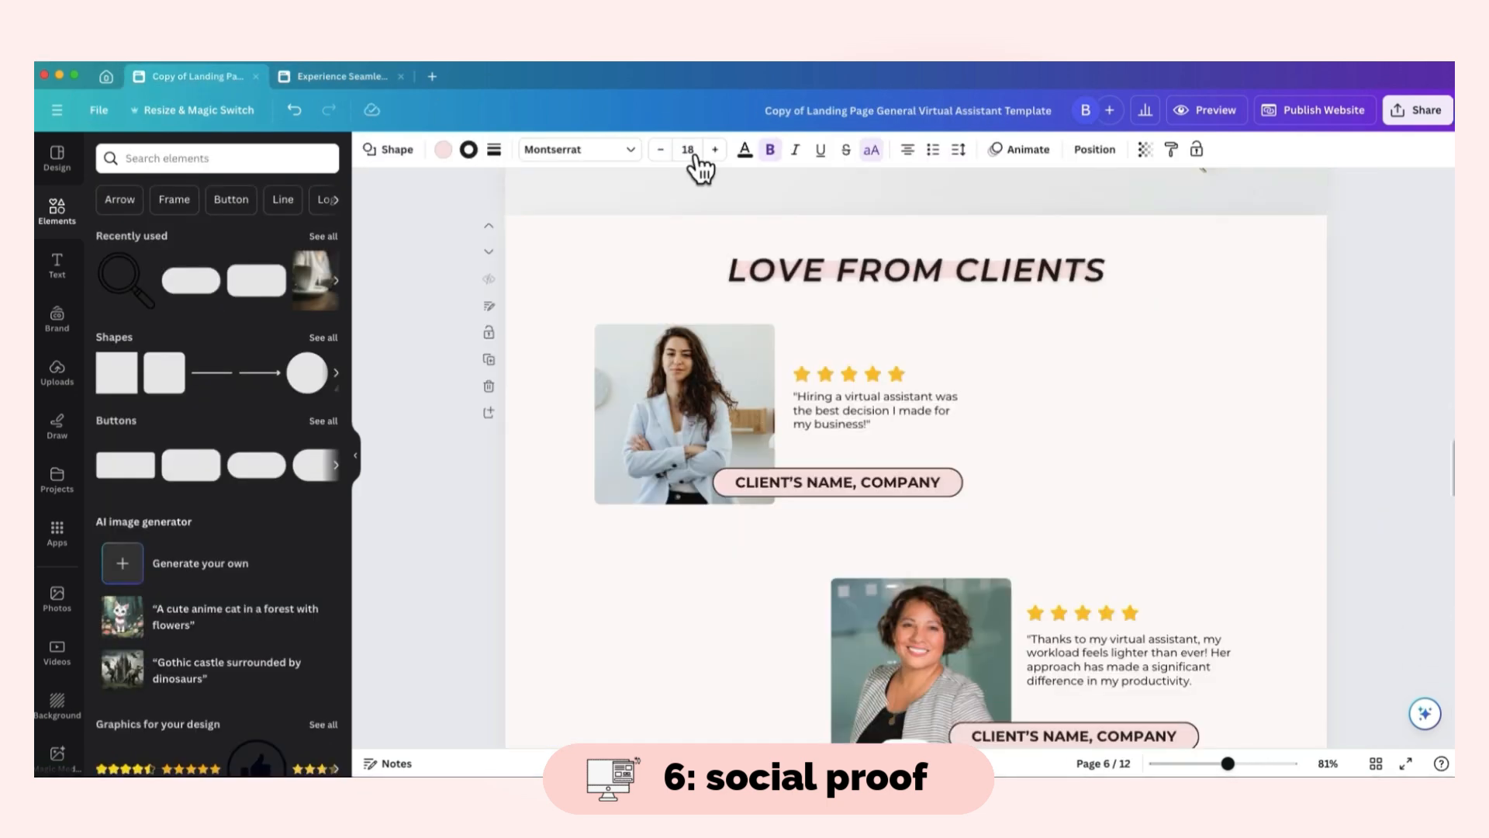
{"action": "left_click", "coordinate": [964, 277]}
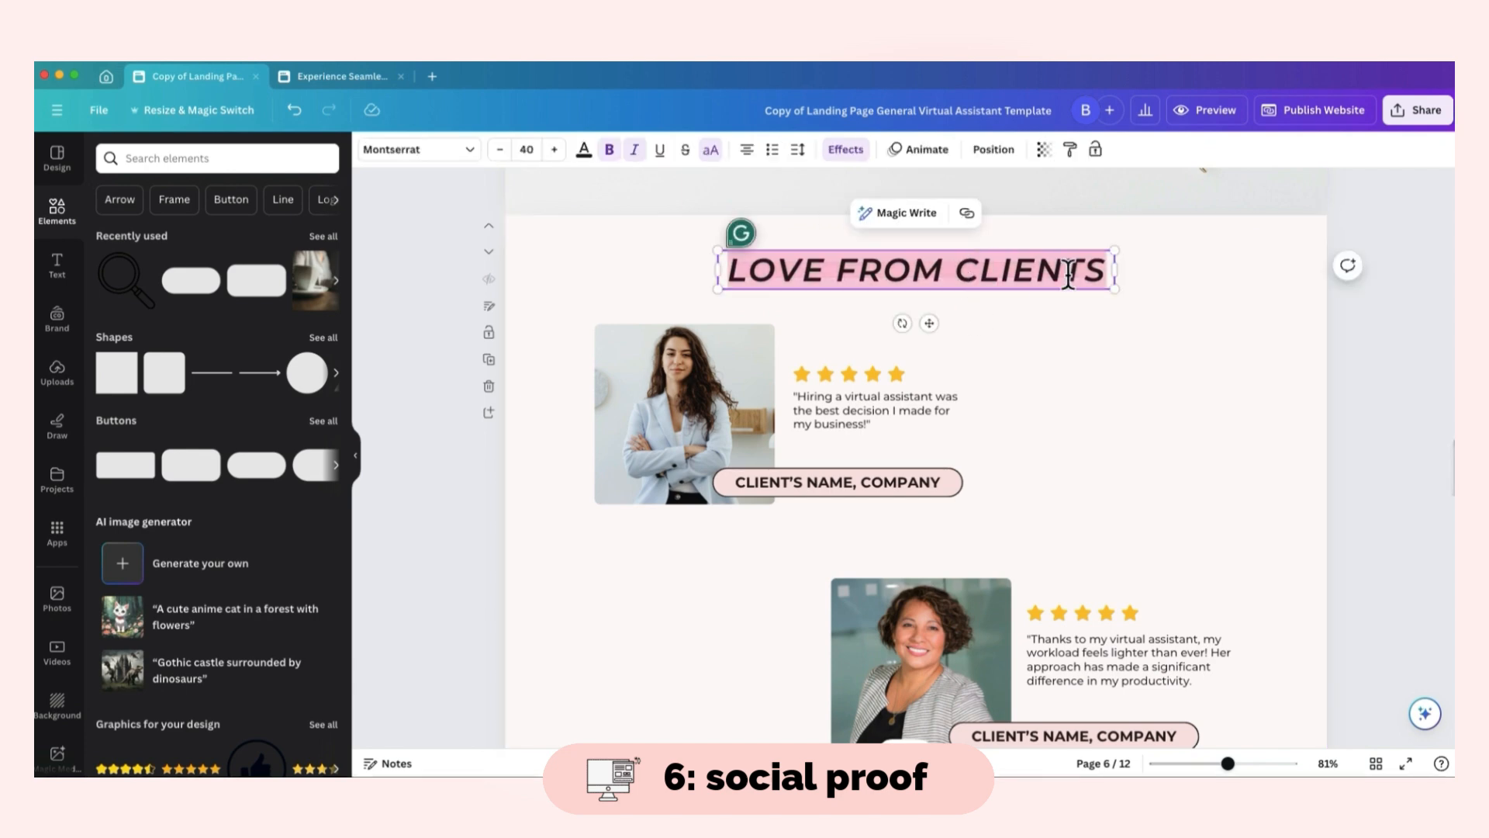
{"action": "left_click", "coordinate": [395, 87]}
{"action": "key", "text": "super+v"}
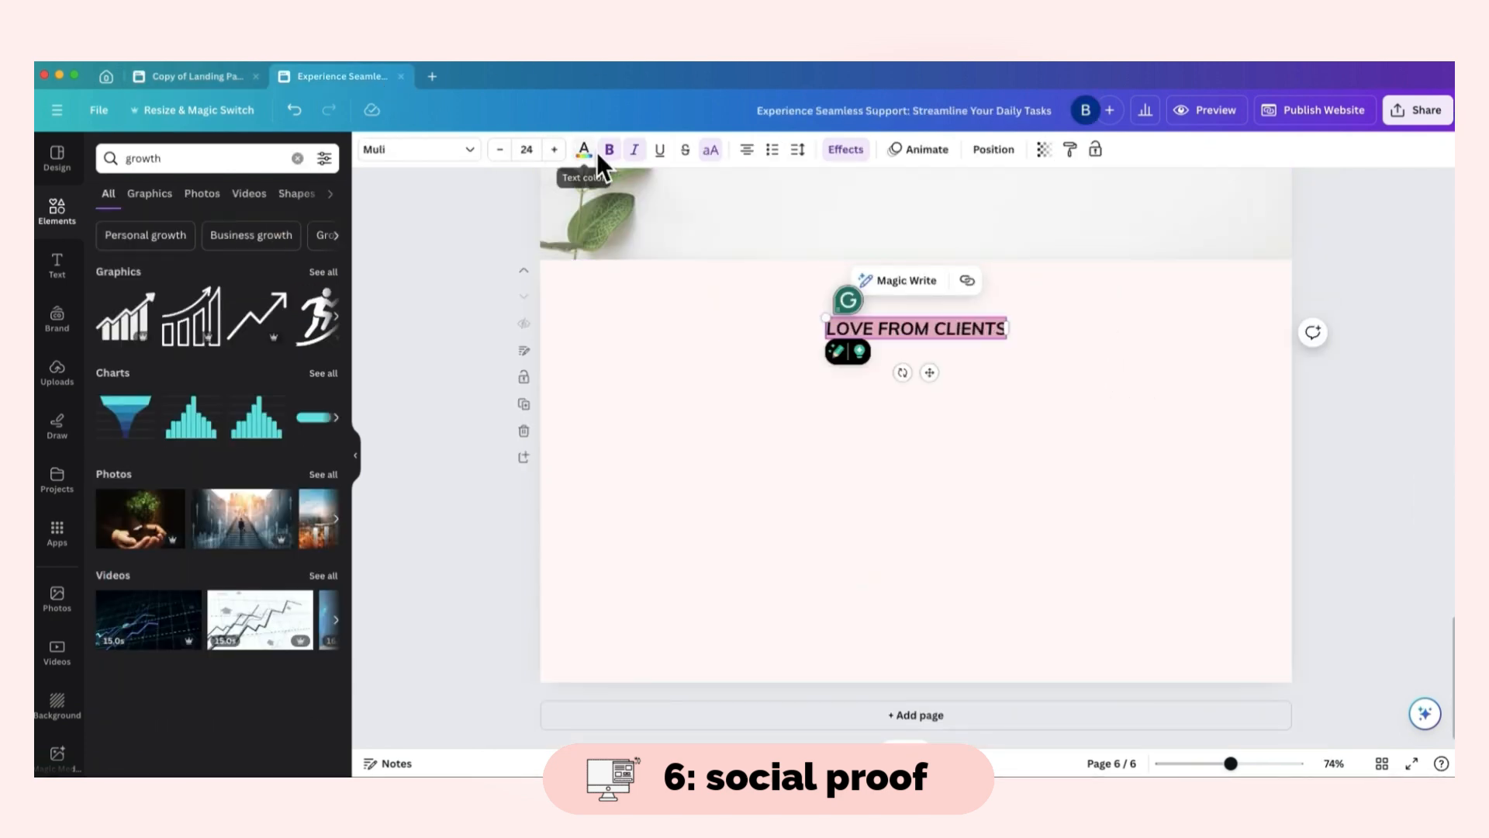
- Enlarge the "LOVE FROM CLIENTS" heading's font and move the heading slightly higher on the page
{"action": "left_click", "coordinate": [554, 149]}
{"action": "left_click", "coordinate": [553, 149]}
{"action": "left_click", "coordinate": [554, 150]}
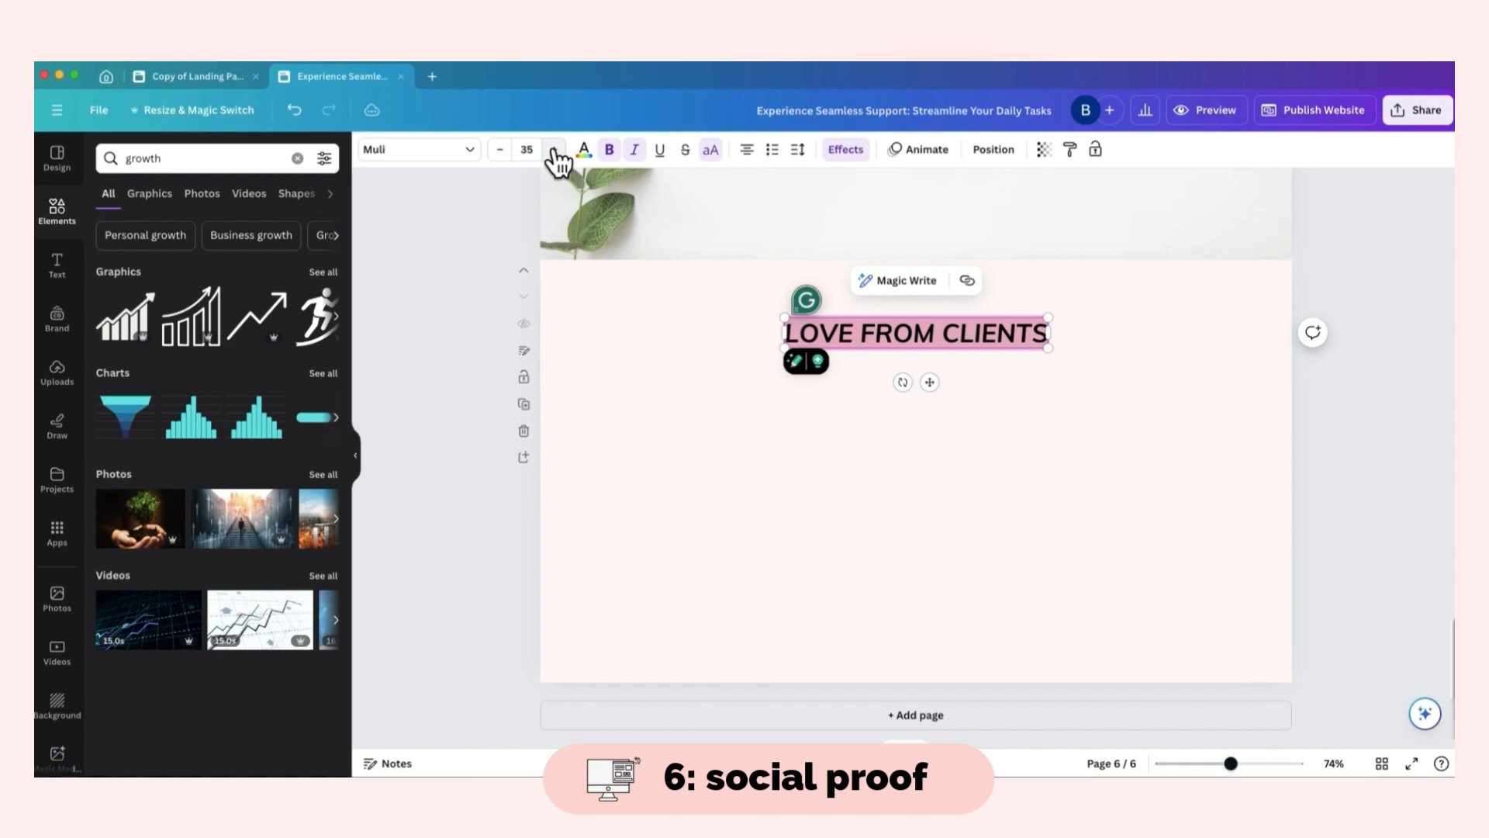
{"action": "left_click", "coordinate": [554, 150]}
{"action": "left_click", "coordinate": [940, 388]}
{"action": "left_click_drag", "start_coordinate": [941, 347], "coordinate": [943, 332]}
- Following the template's testimonial layout, add a rounded square photo frame below the heading in the left half of the page and shrink it
{"action": "left_click", "coordinate": [188, 84]}
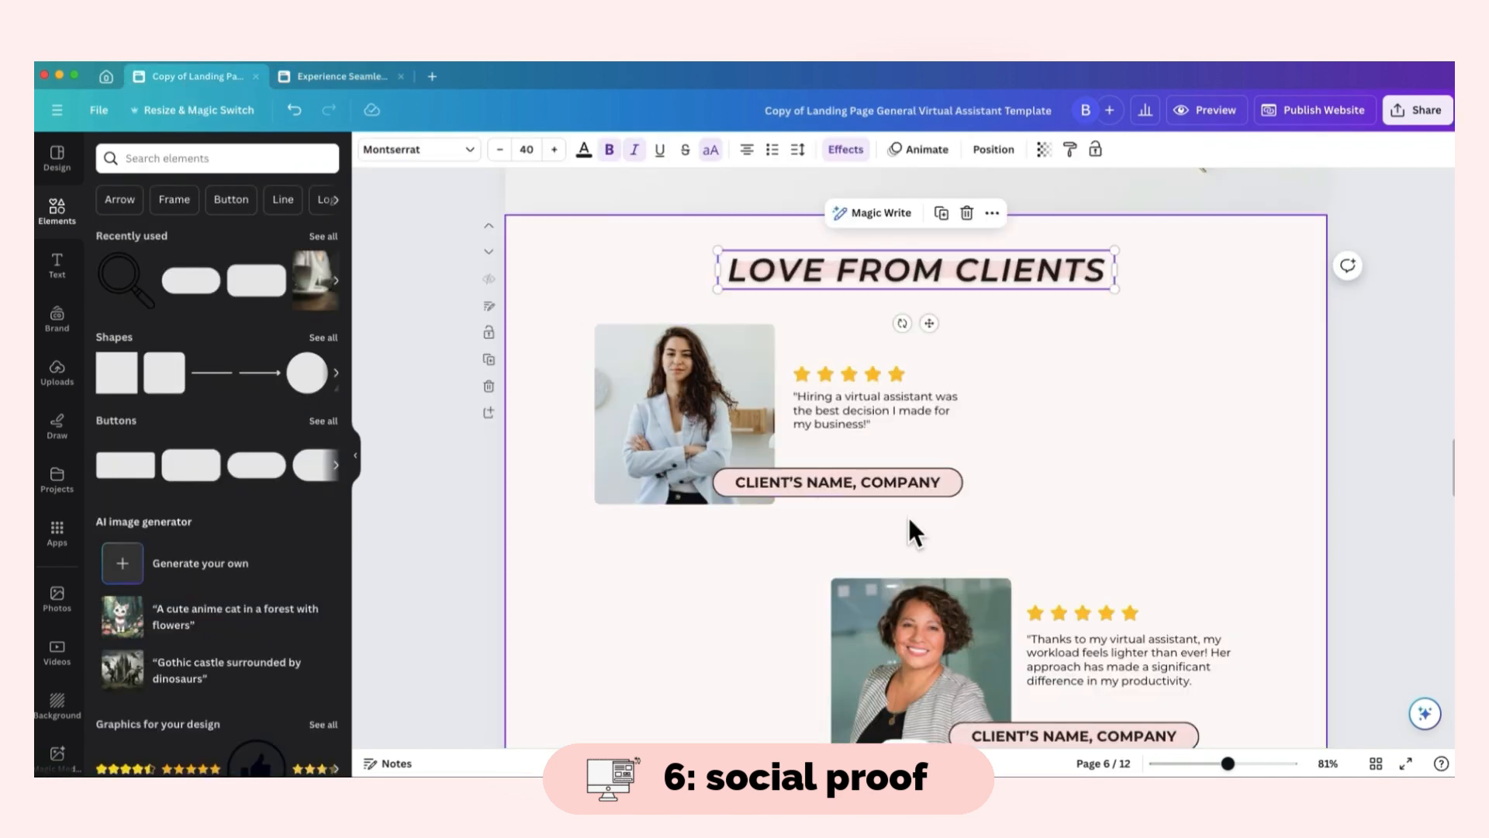
{"action": "scroll", "coordinate": [772, 418], "scroll_direction": "down", "scroll_amount": 2}
{"action": "left_click", "coordinate": [780, 539]}
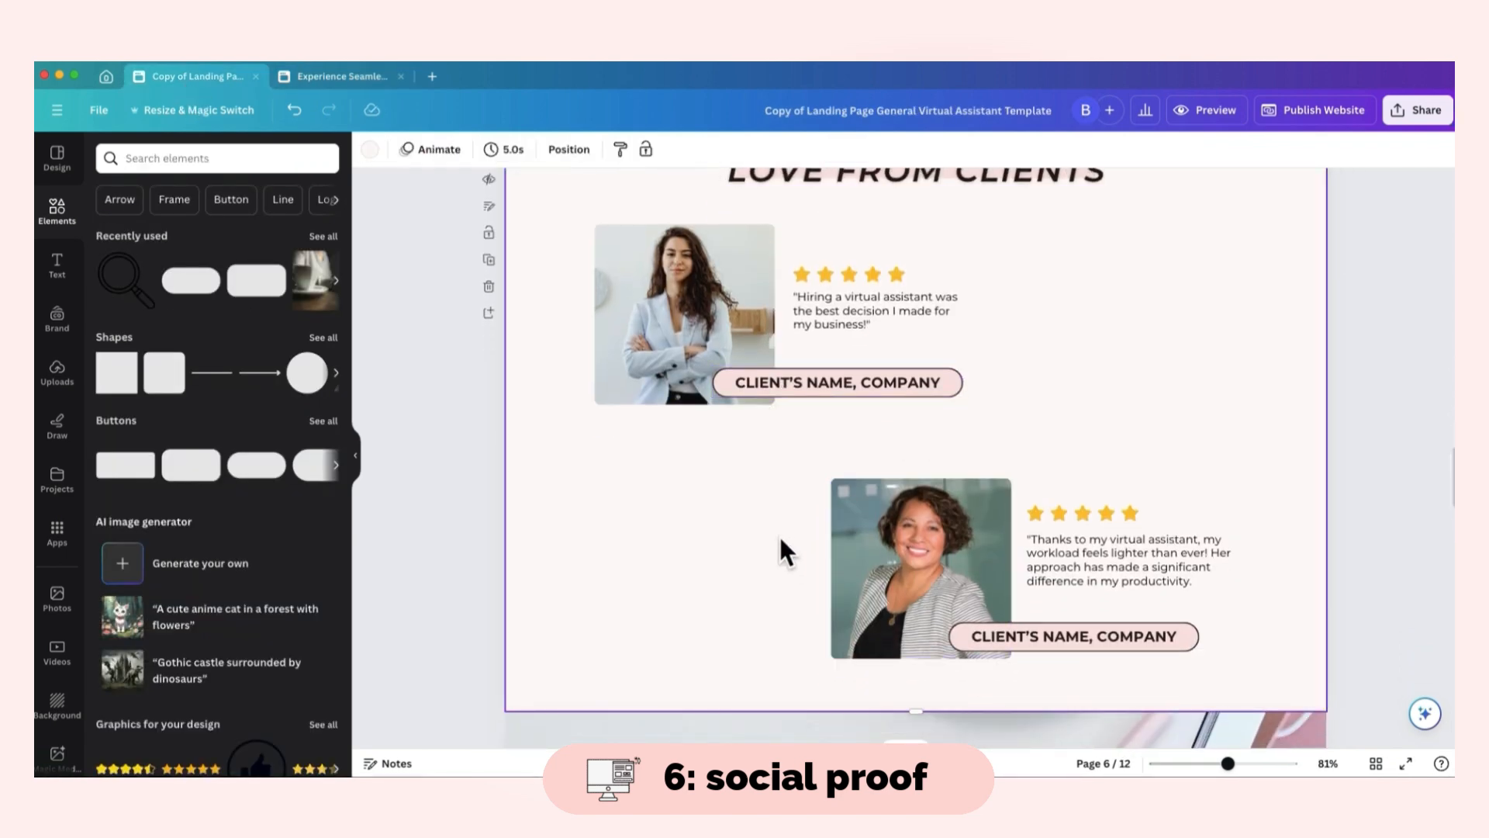
{"action": "left_click", "coordinate": [1245, 763]}
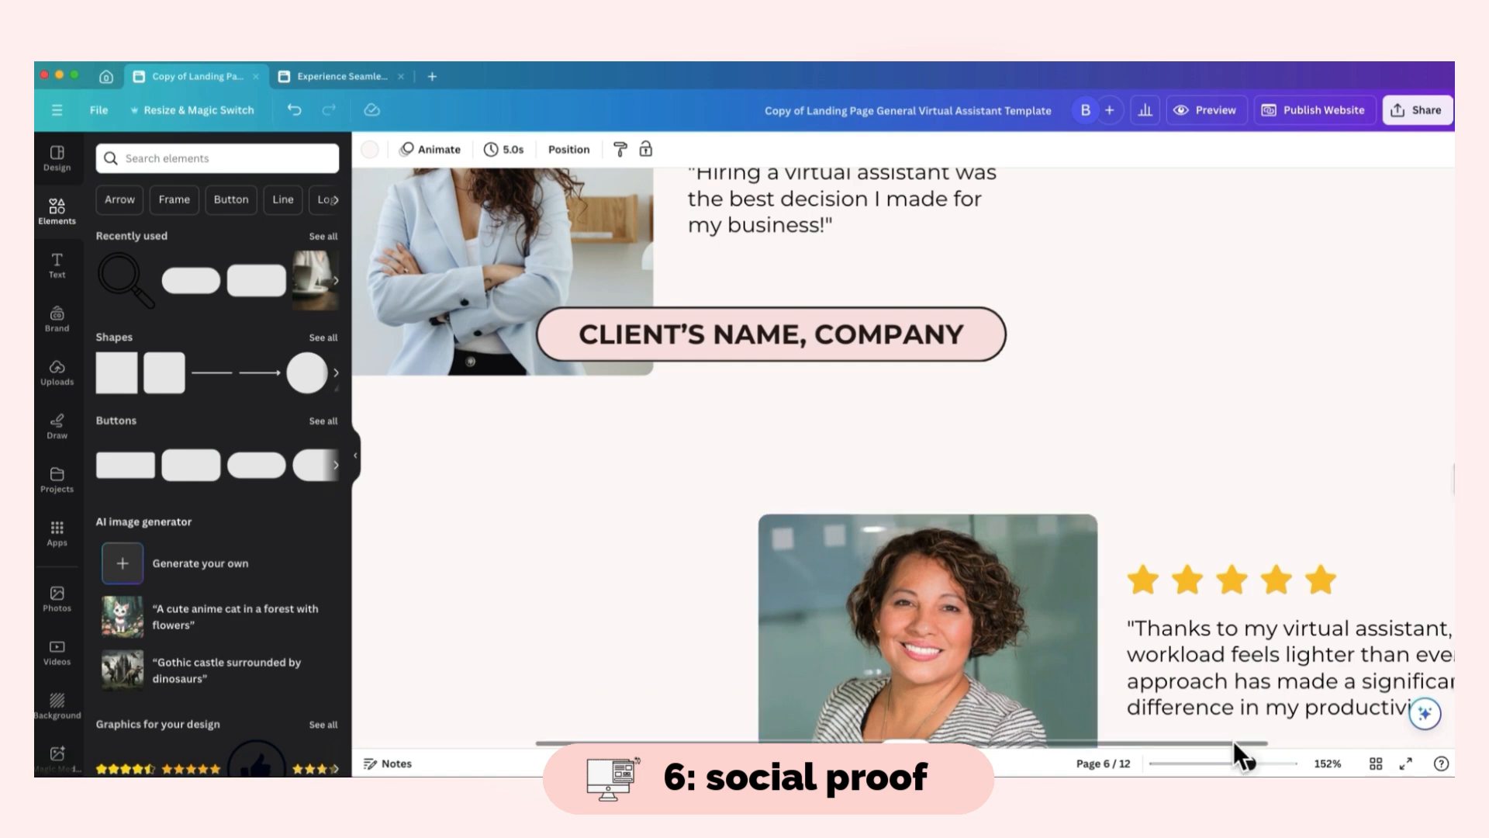
{"action": "left_click_drag", "start_coordinate": [1243, 763], "coordinate": [1227, 765]}
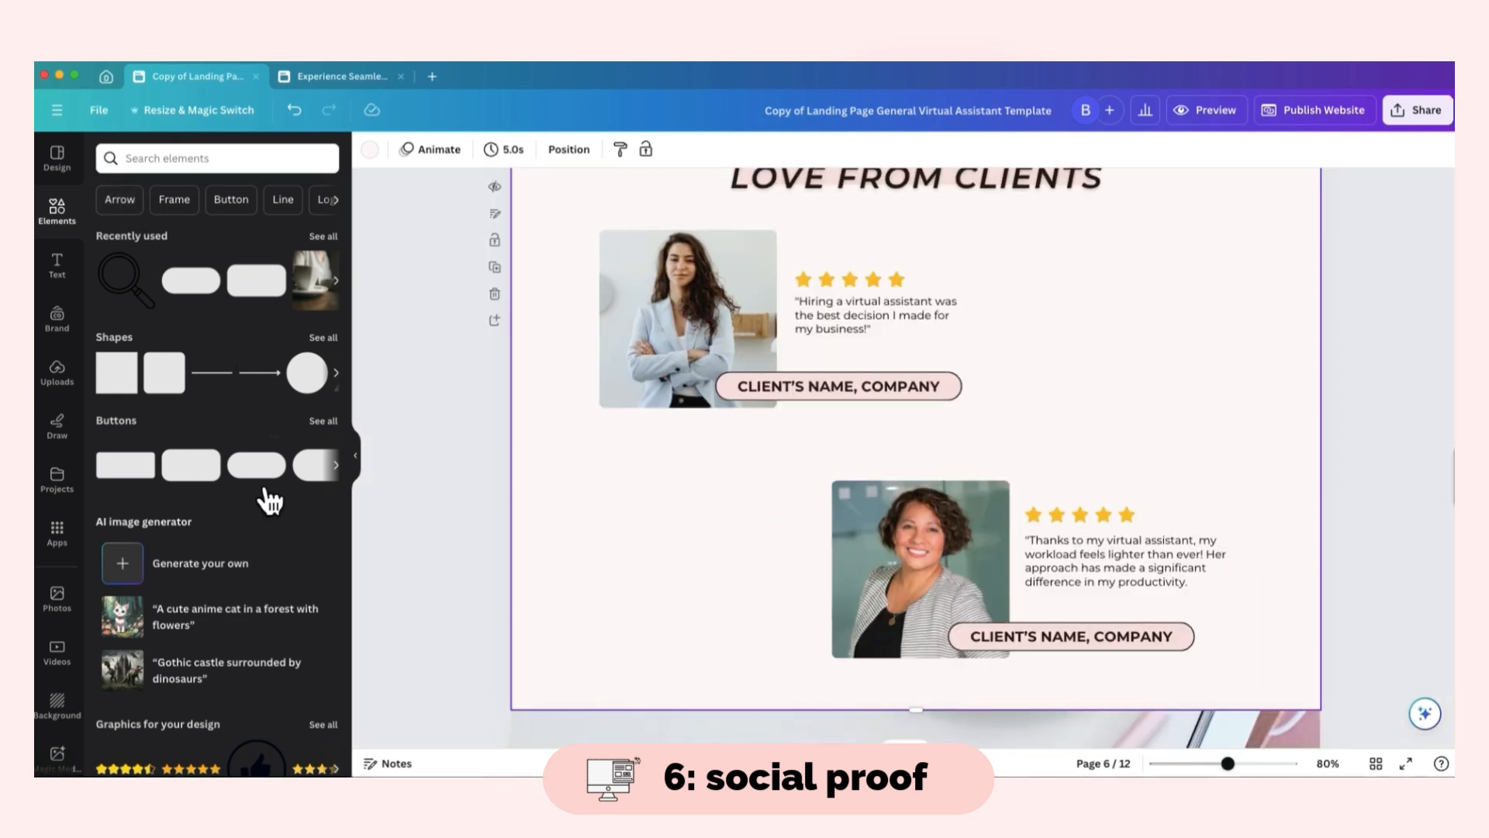
{"action": "left_click", "coordinate": [332, 75]}
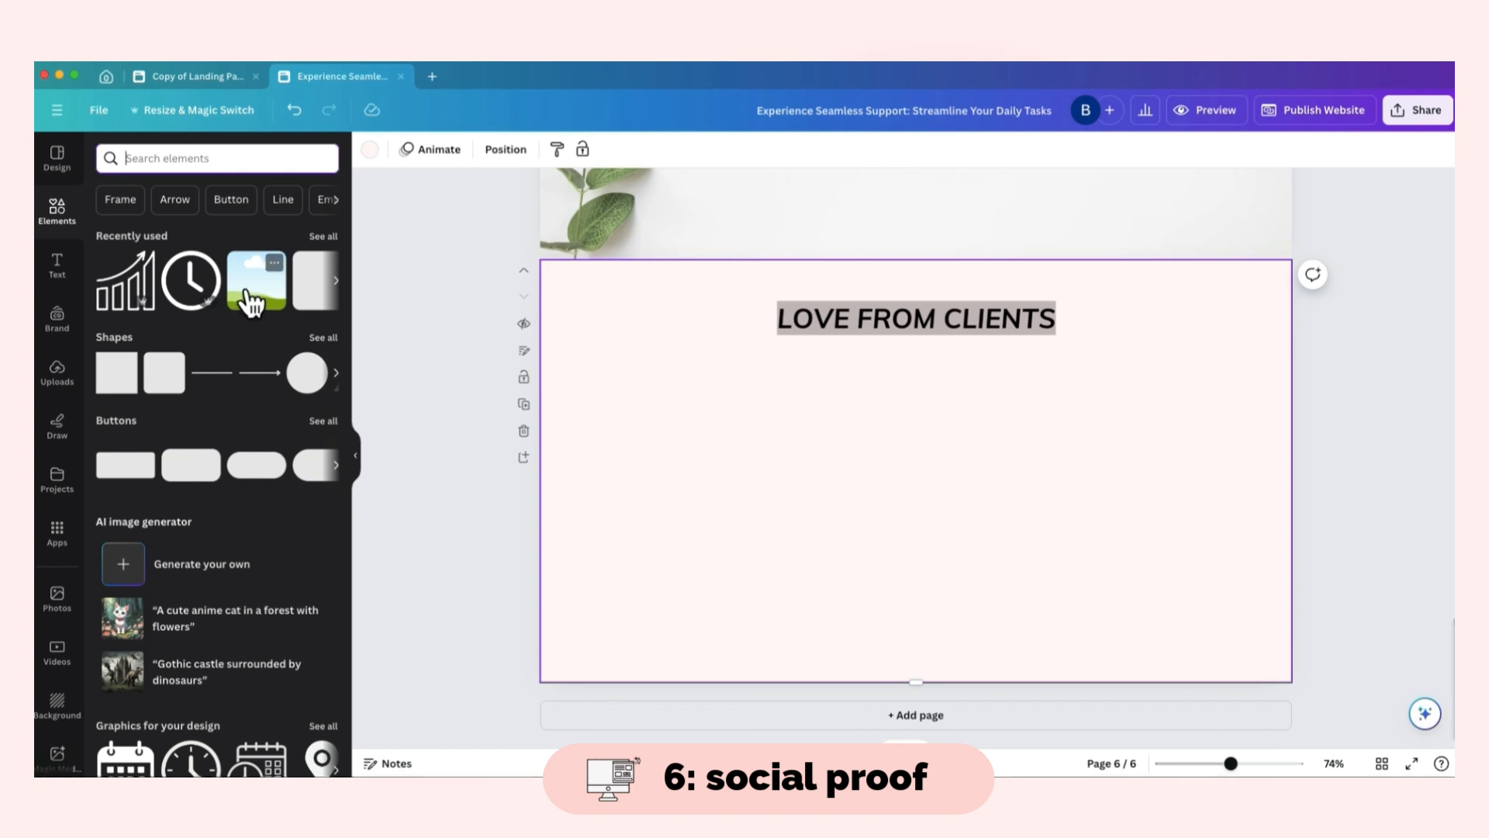
{"action": "left_click", "coordinate": [249, 302]}
{"action": "left_click_drag", "start_coordinate": [936, 465], "coordinate": [764, 465]}
{"action": "left_click_drag", "start_coordinate": [848, 575], "coordinate": [801, 530]}
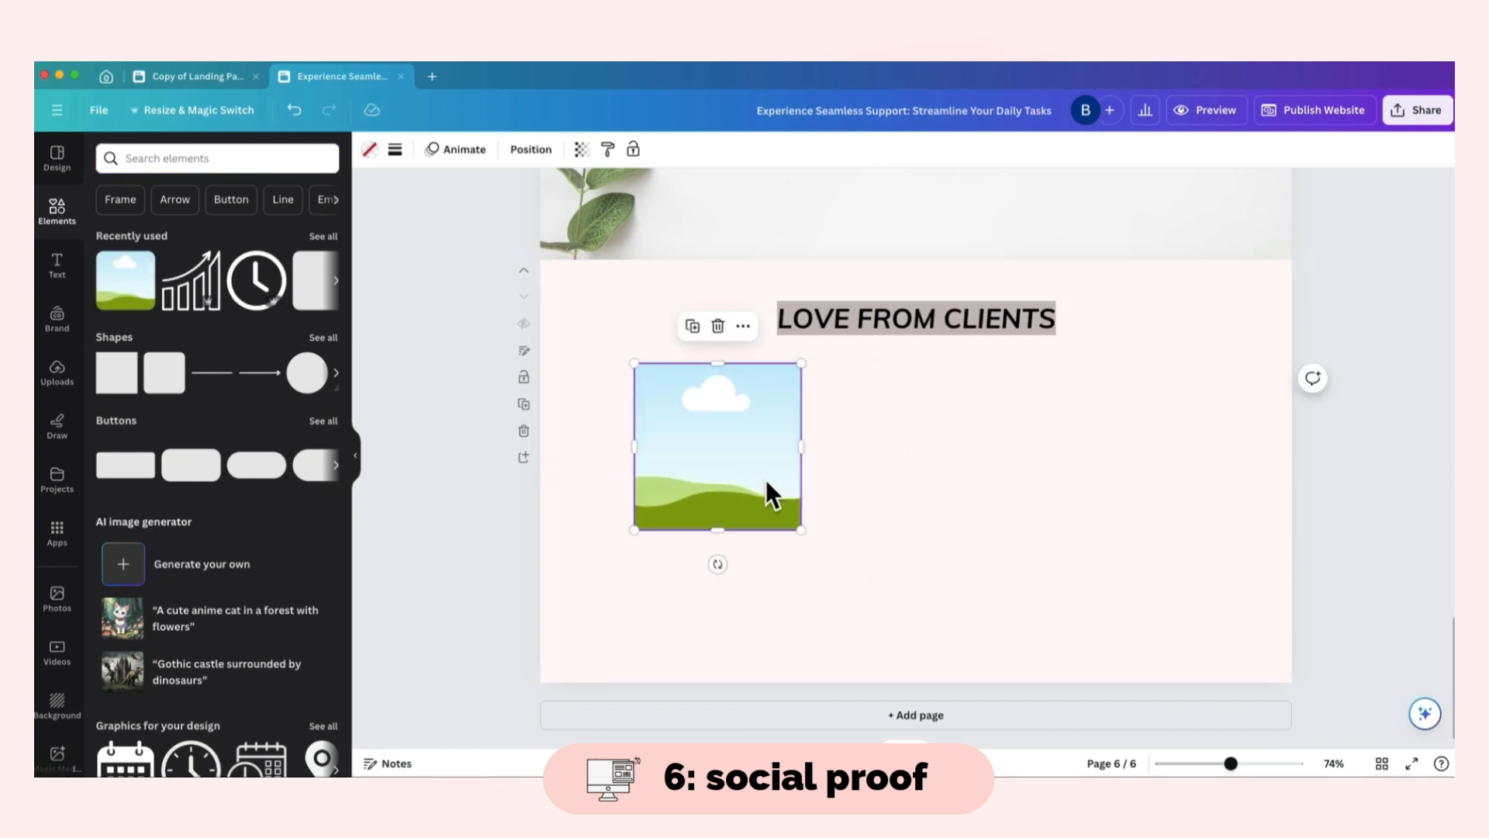
- Extend the testimonial page downward to make the section slightly taller
{"action": "left_click", "coordinate": [1017, 481]}
{"action": "left_click_drag", "start_coordinate": [916, 684], "coordinate": [915, 733]}
{"action": "scroll", "coordinate": [1038, 487], "scroll_direction": "down", "scroll_amount": 1}
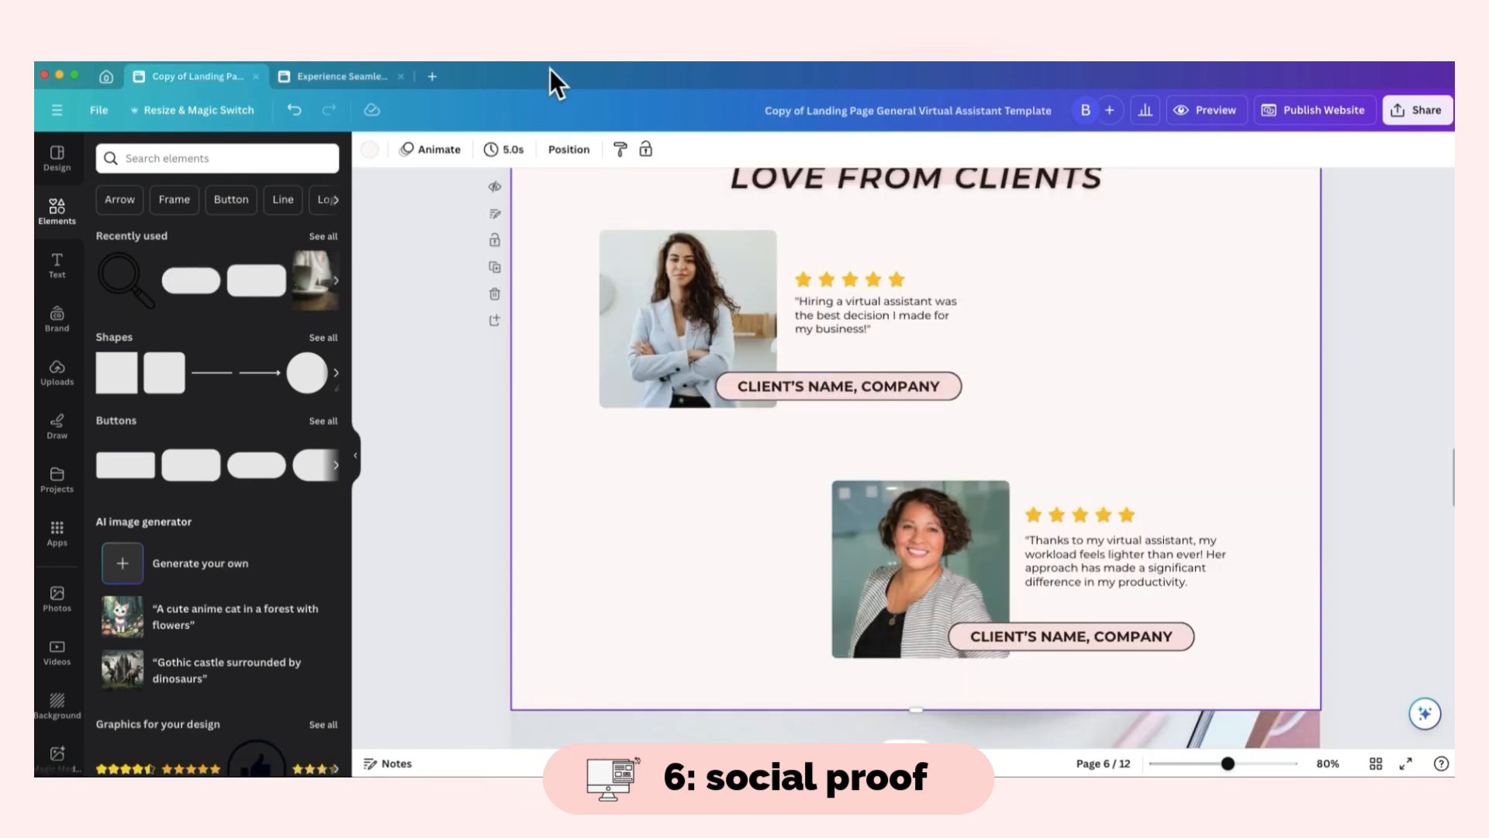
- Search the elements for "five stars" and place a small yellow five-star rating beside the photo frame's upper right
{"action": "left_click", "coordinate": [346, 78]}
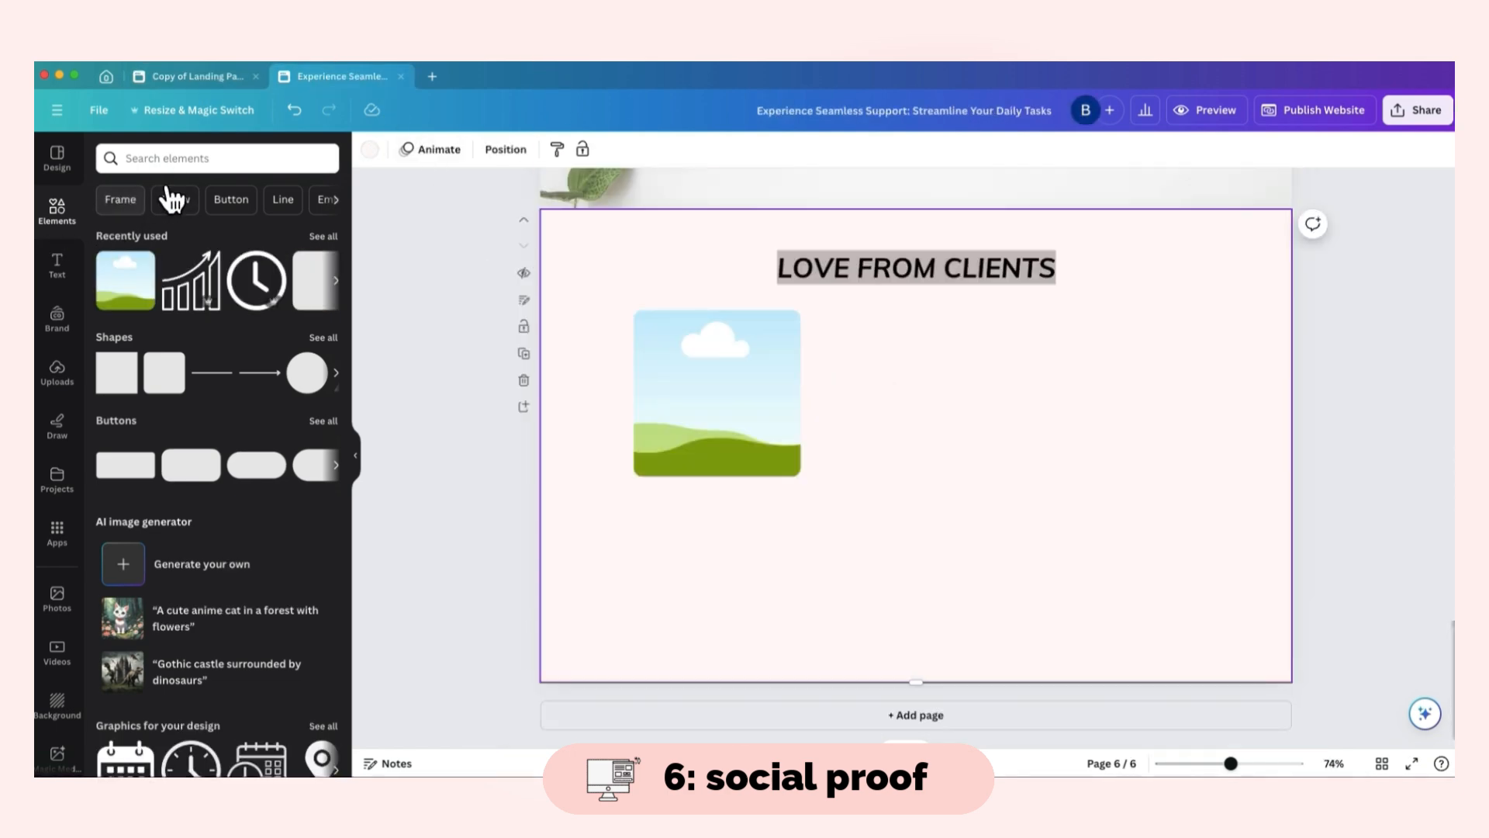
{"action": "left_click", "coordinate": [193, 157]}
{"action": "type", "text": "five stars"}
{"action": "key", "text": "Return"}
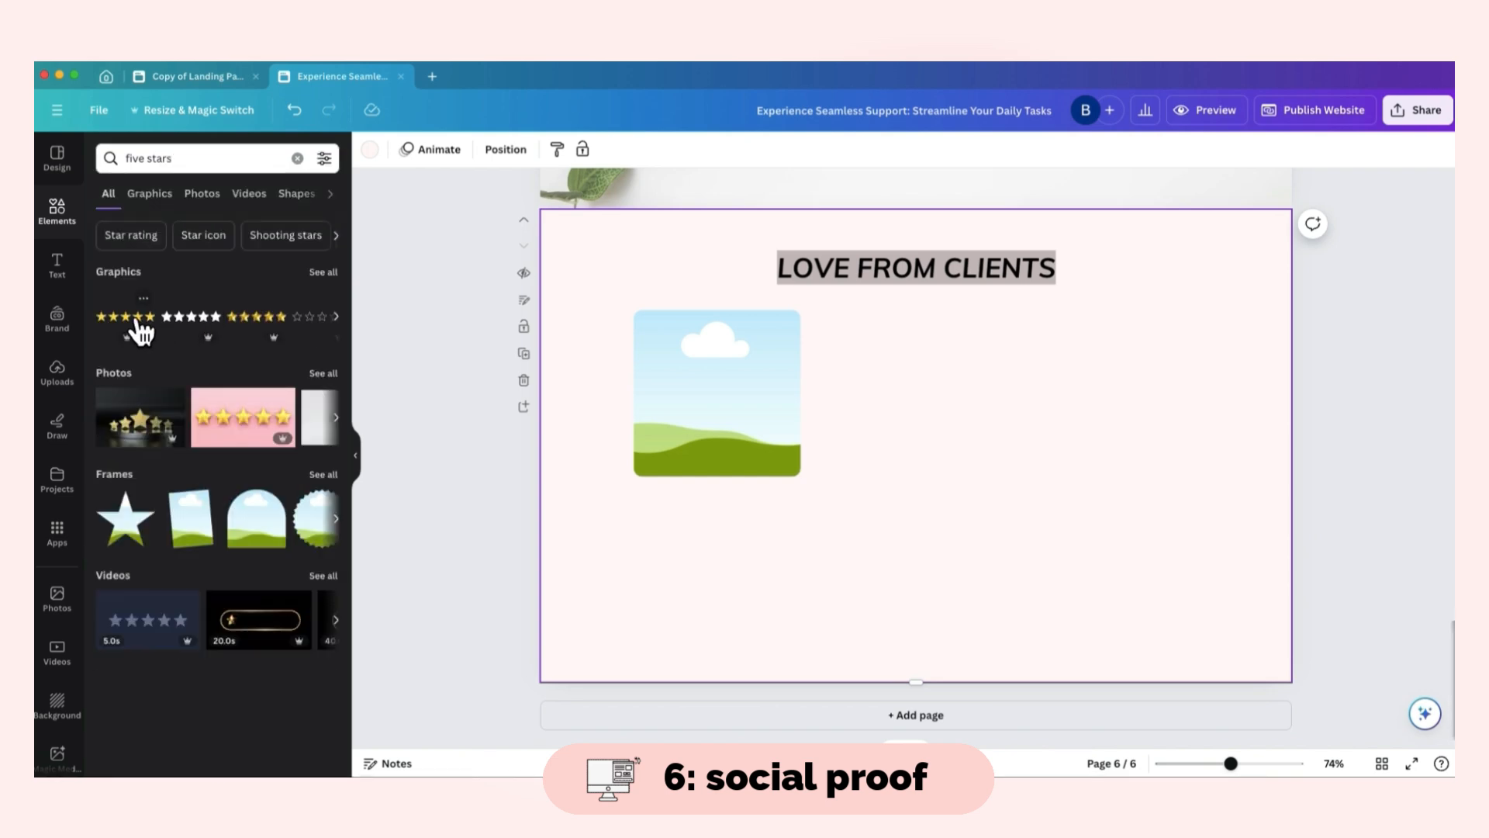
{"action": "left_click", "coordinate": [125, 317]}
{"action": "left_click_drag", "start_coordinate": [1066, 420], "coordinate": [877, 386]}
- Add body text below the stars with the template's first testimonial quote, and widen it to fit three lines
{"action": "left_click", "coordinate": [57, 264]}
{"action": "left_click", "coordinate": [197, 76]}
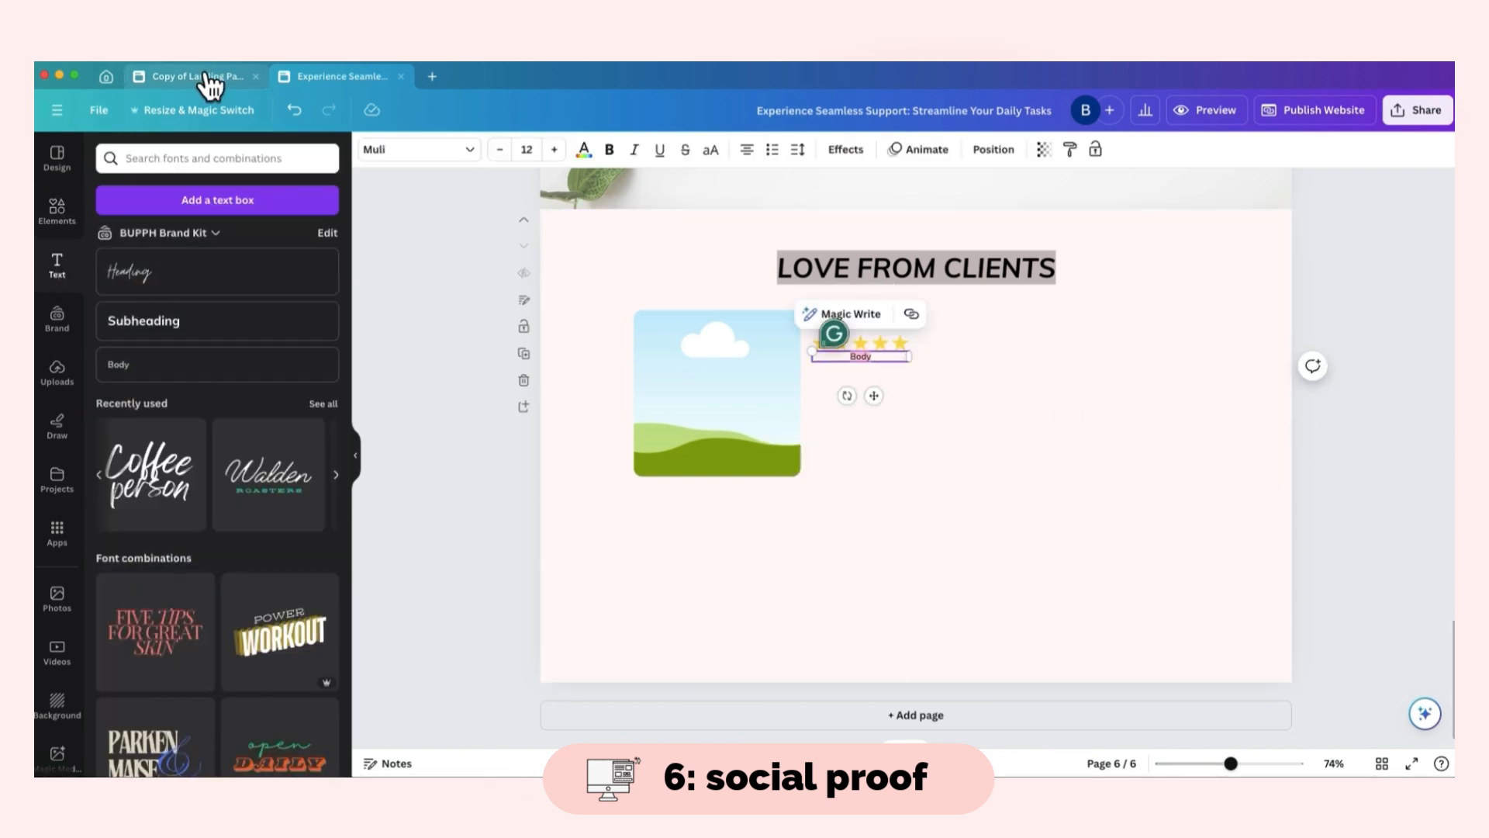
{"action": "left_click", "coordinate": [268, 64]}
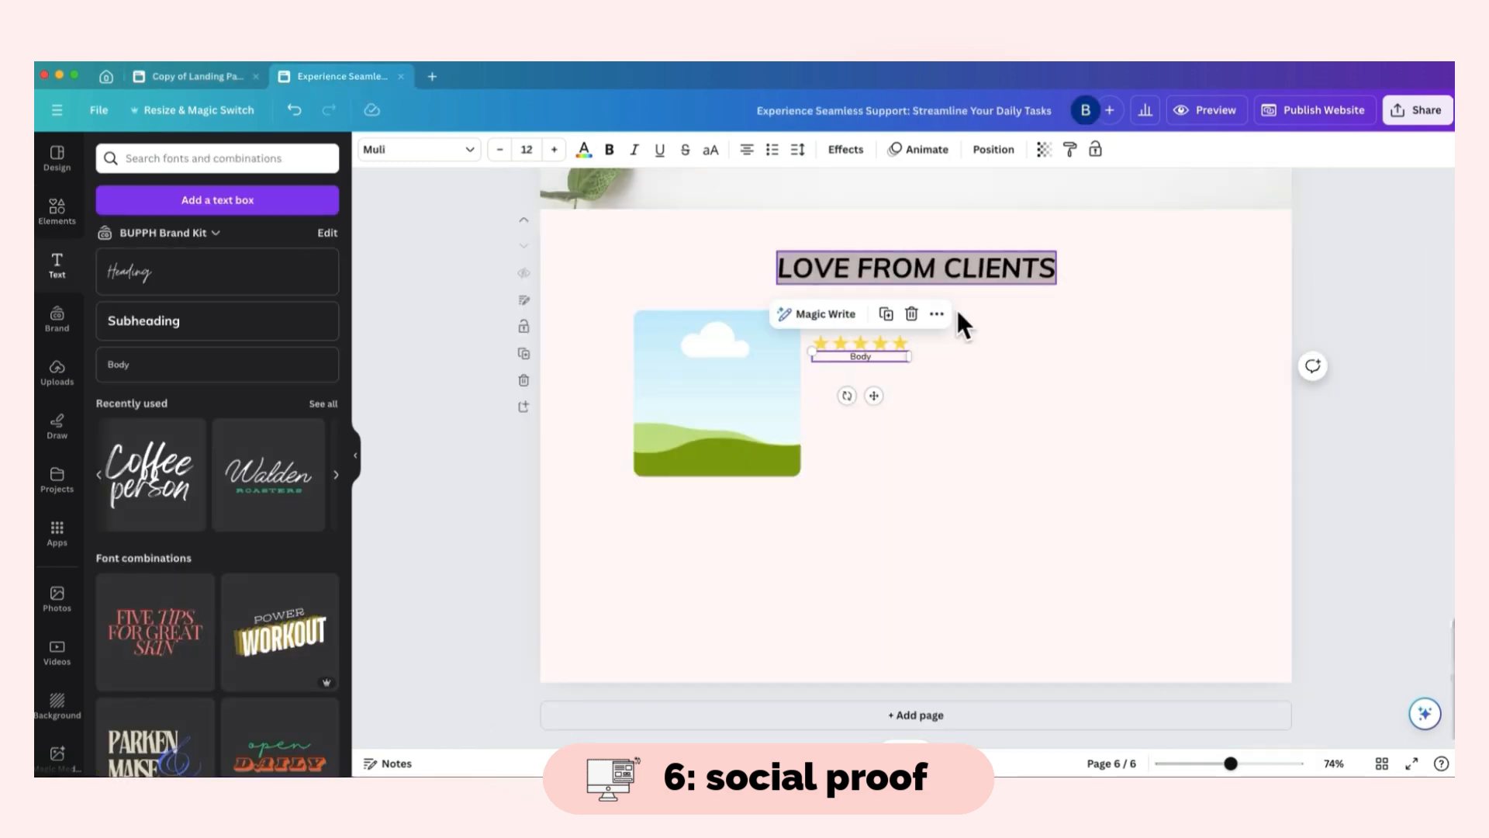
{"action": "key", "text": "ctrl+v"}
{"action": "left_click_drag", "start_coordinate": [908, 399], "coordinate": [941, 411]}
- Copy the "SAVE TIME" button shape onto the testimonial page, narrow it, and place it overlapping the photo frame's lower right edge
{"action": "scroll", "coordinate": [941, 393], "scroll_direction": "up", "scroll_amount": 5}
{"action": "left_click", "coordinate": [1020, 333]}
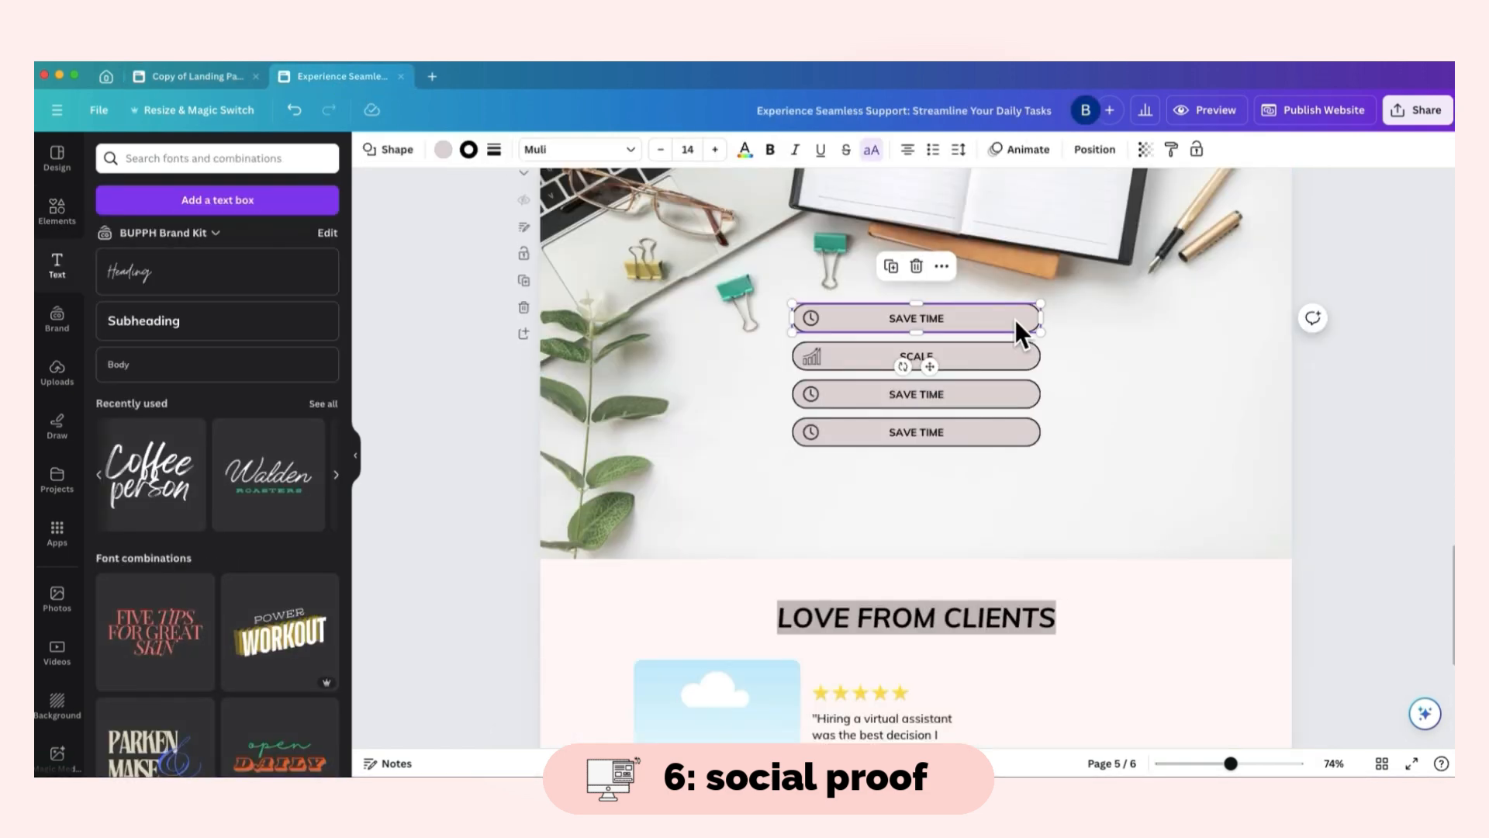
{"action": "left_click", "coordinate": [242, 70]}
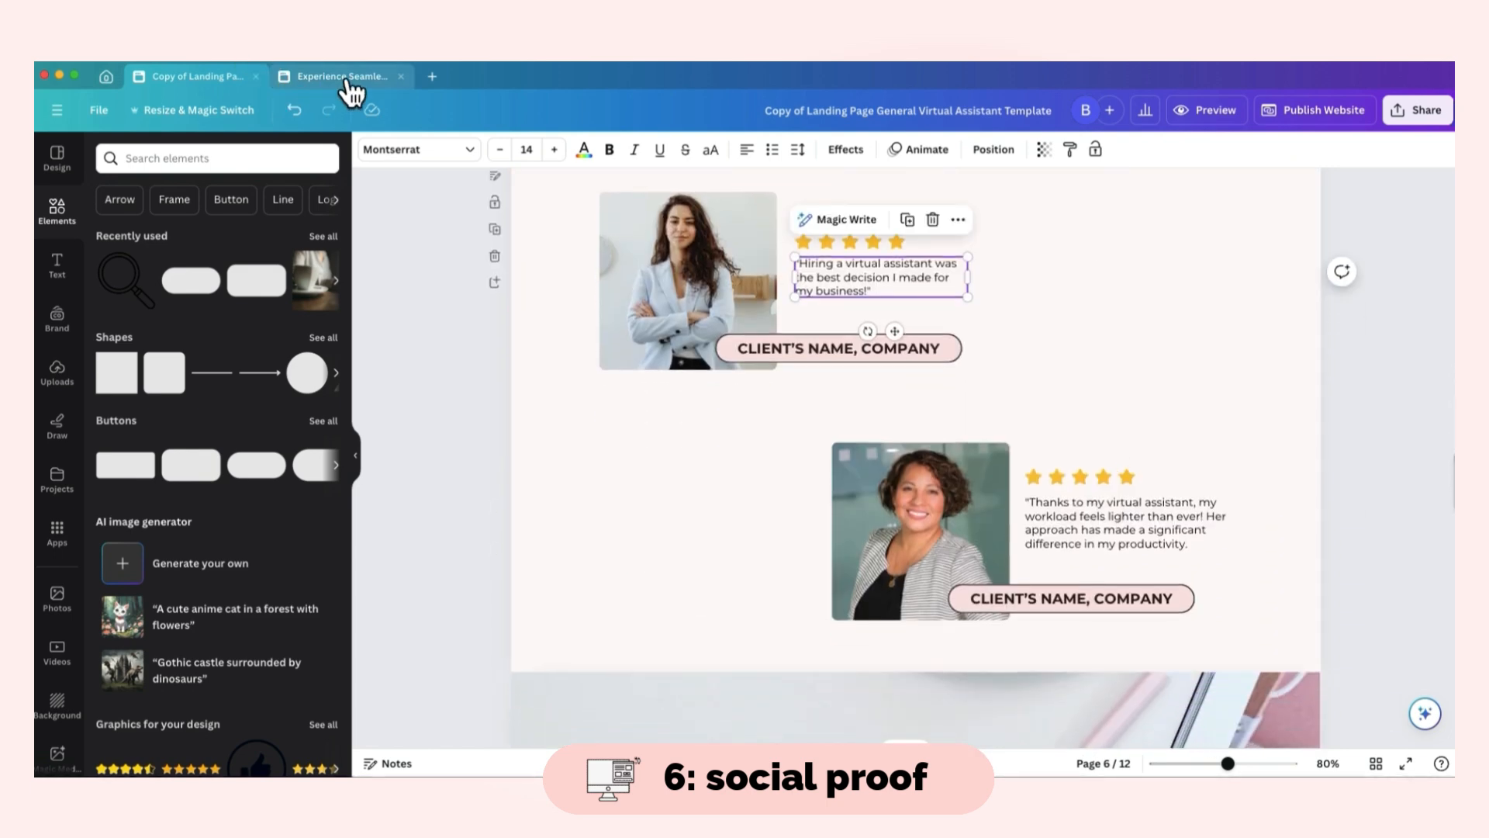
{"action": "left_click", "coordinate": [341, 77]}
{"action": "scroll", "coordinate": [941, 532], "scroll_direction": "down", "scroll_amount": 4}
{"action": "key", "text": "ctrl+v"}
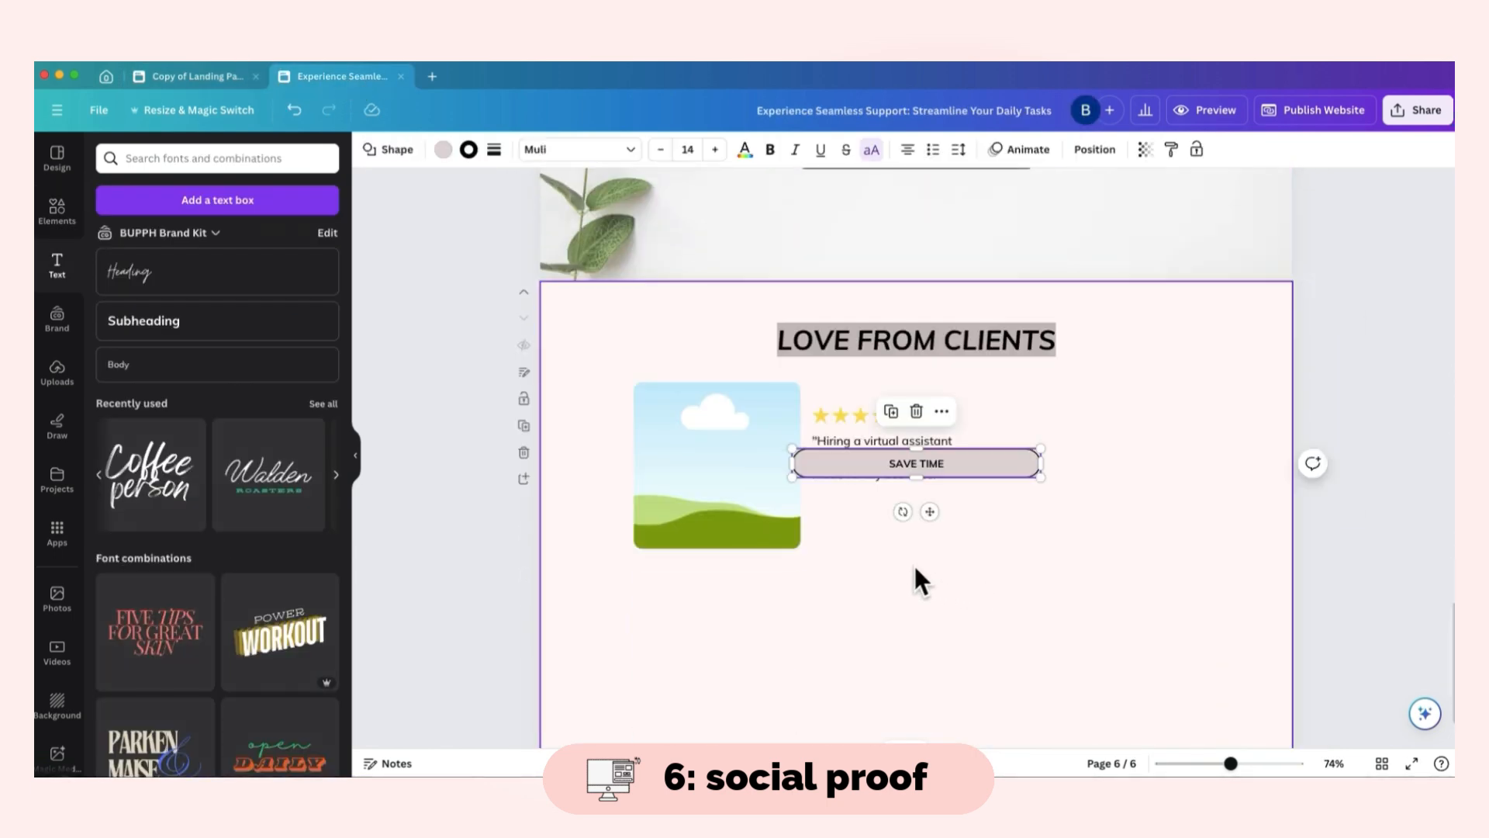
{"action": "left_click_drag", "start_coordinate": [974, 469], "coordinate": [933, 519]}
- Replace the copied button's text with the client's first name followed by "ABC COMPANY", in bold
{"action": "key", "text": "super+a"}
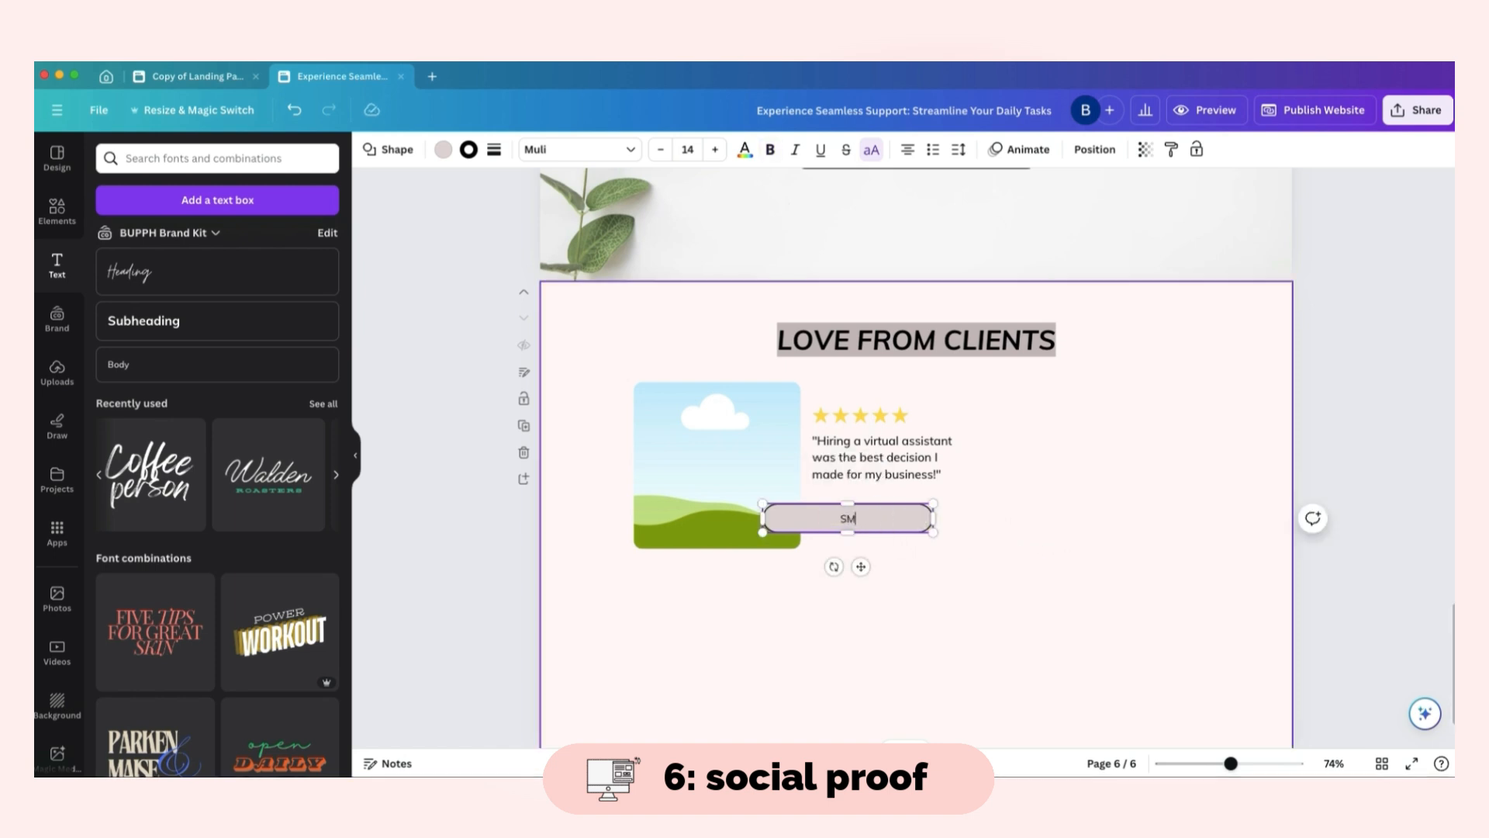
{"action": "type", "text": "SAMANTHA,"}
{"action": "left_click", "coordinate": [233, 70]}
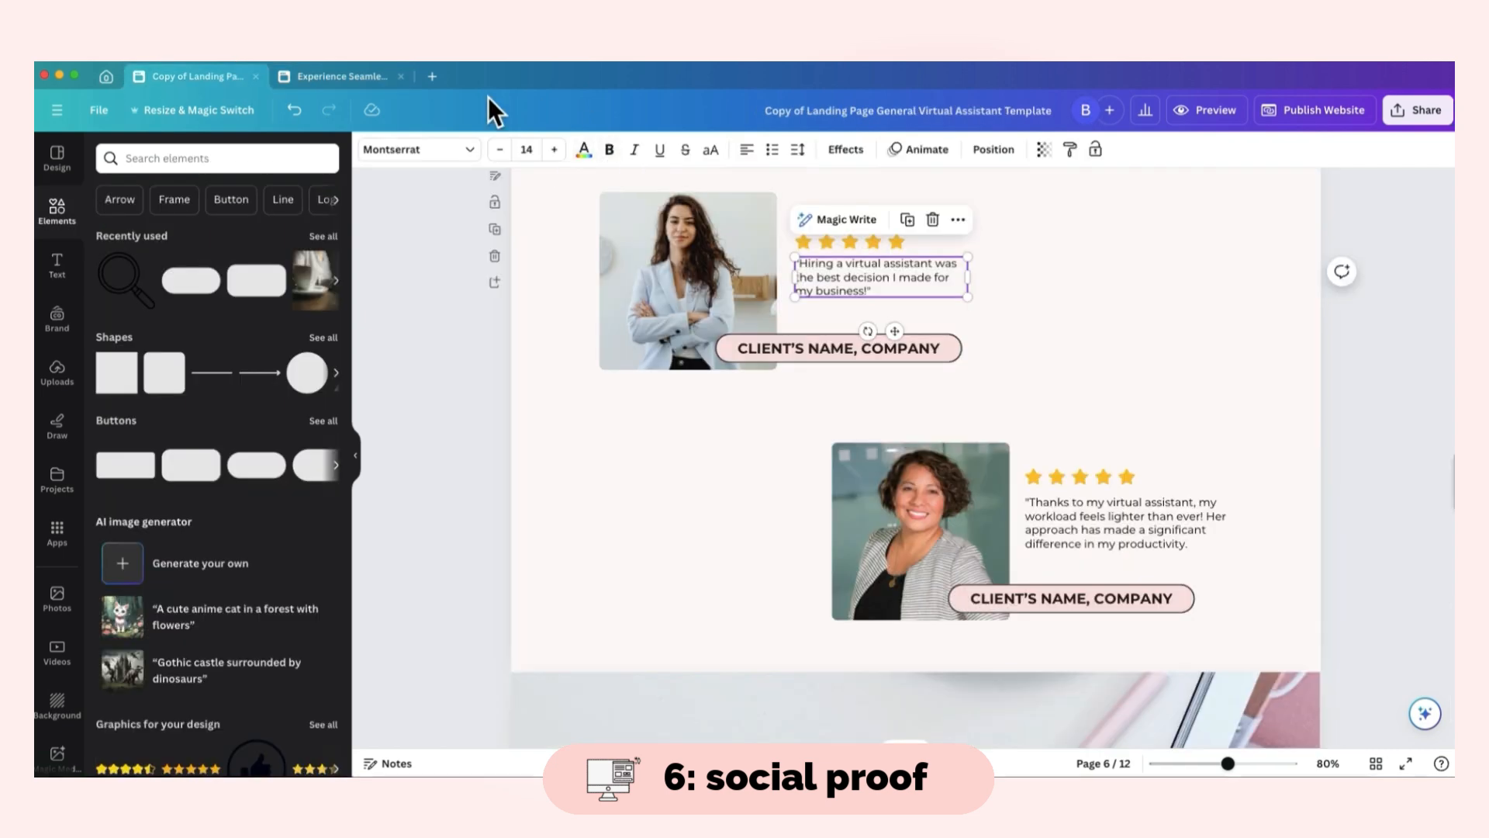
{"action": "left_click", "coordinate": [358, 78]}
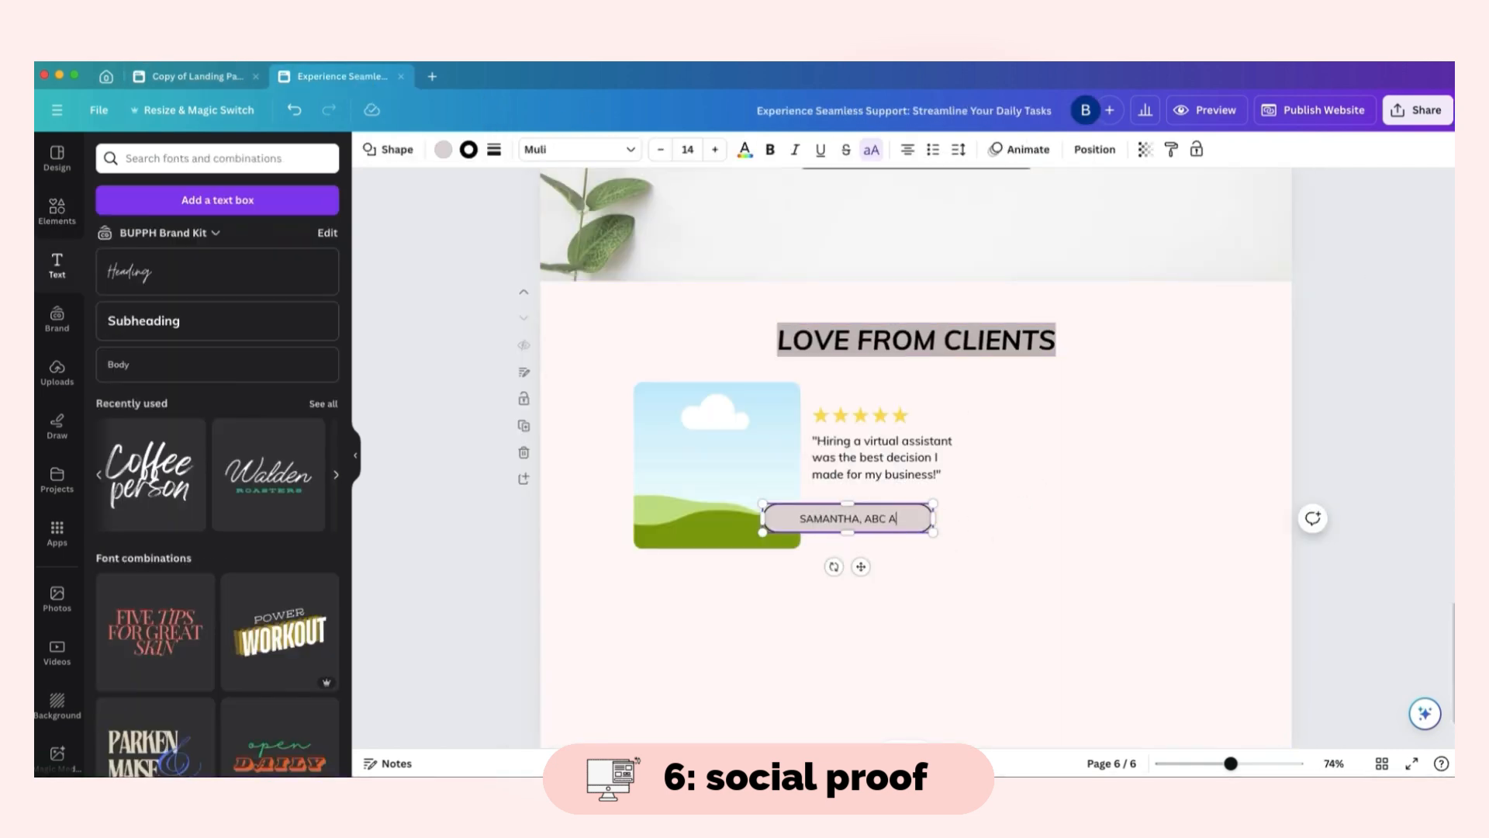
{"action": "type", "text": "ABC COMPANY"}
{"action": "left_click", "coordinate": [920, 458]}
- Nudge the client name label up slightly, and group it with the photo frame, stars and quote
{"action": "scroll", "coordinate": [920, 458], "scroll_direction": "down", "scroll_amount": 1}
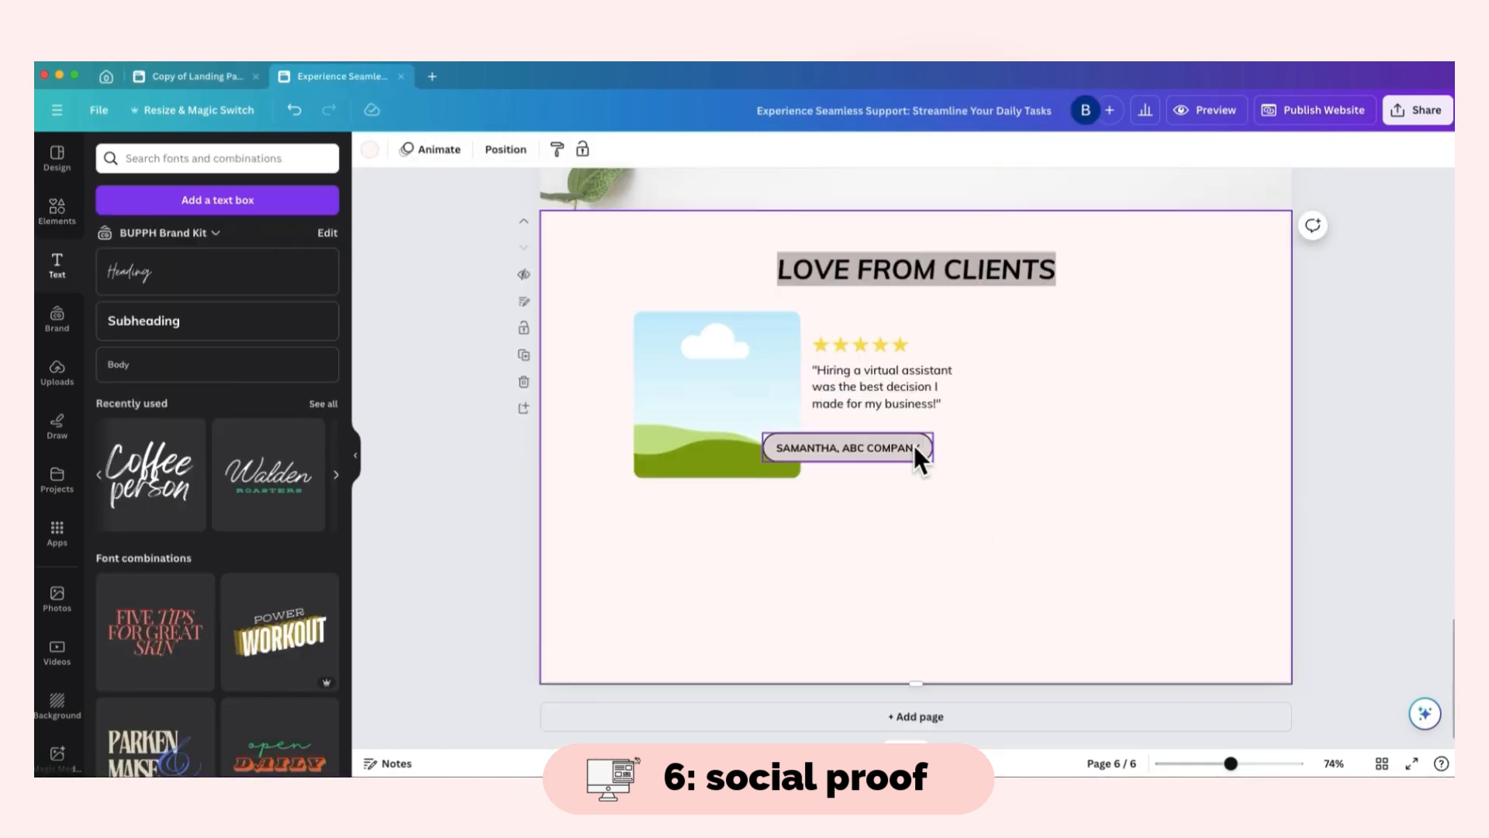
{"action": "left_click_drag", "start_coordinate": [945, 474], "coordinate": [946, 475]}
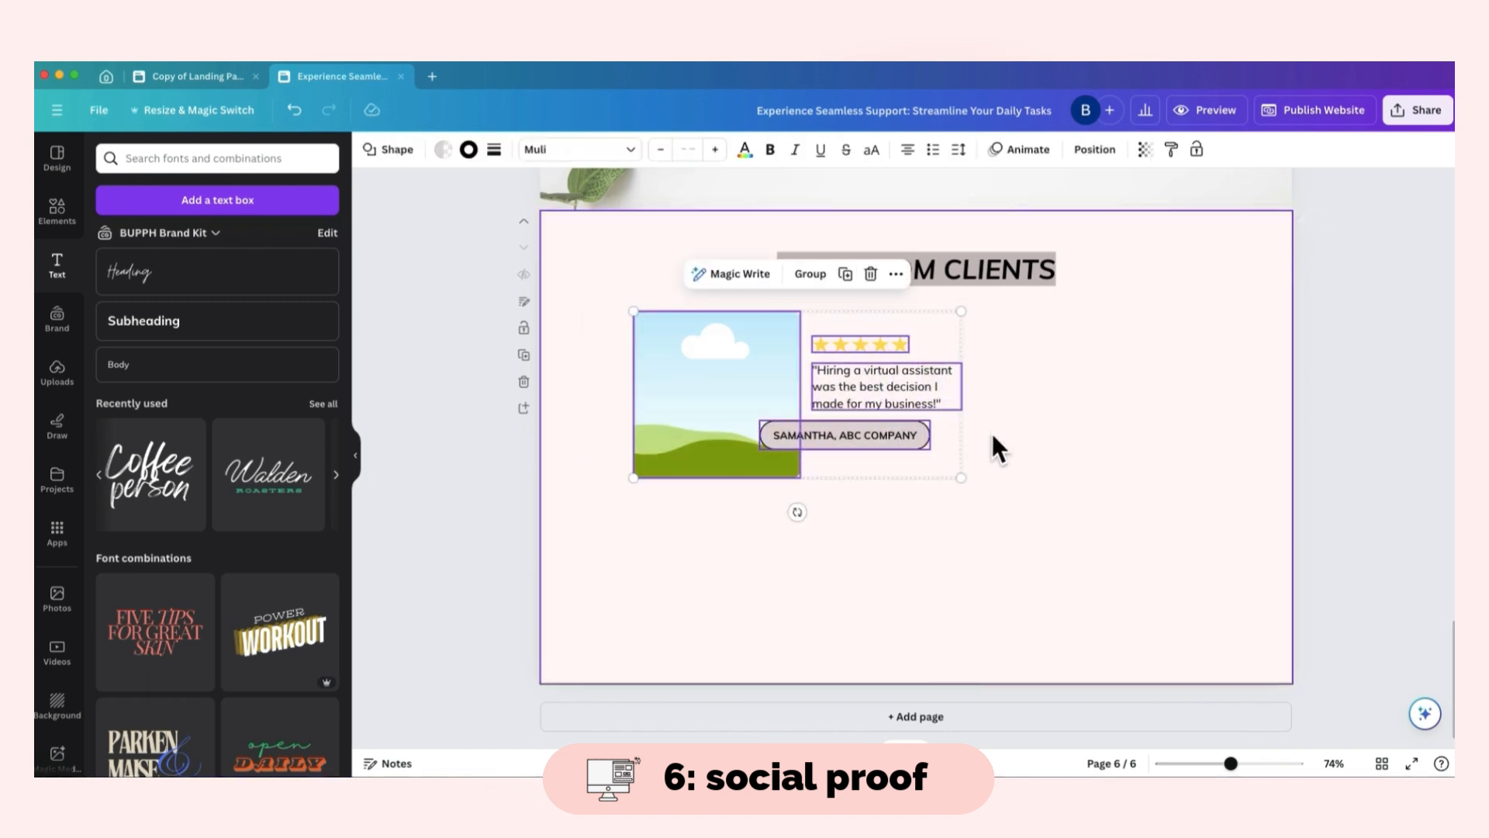
{"action": "left_click", "coordinate": [806, 273]}
{"action": "left_click", "coordinate": [799, 273]}
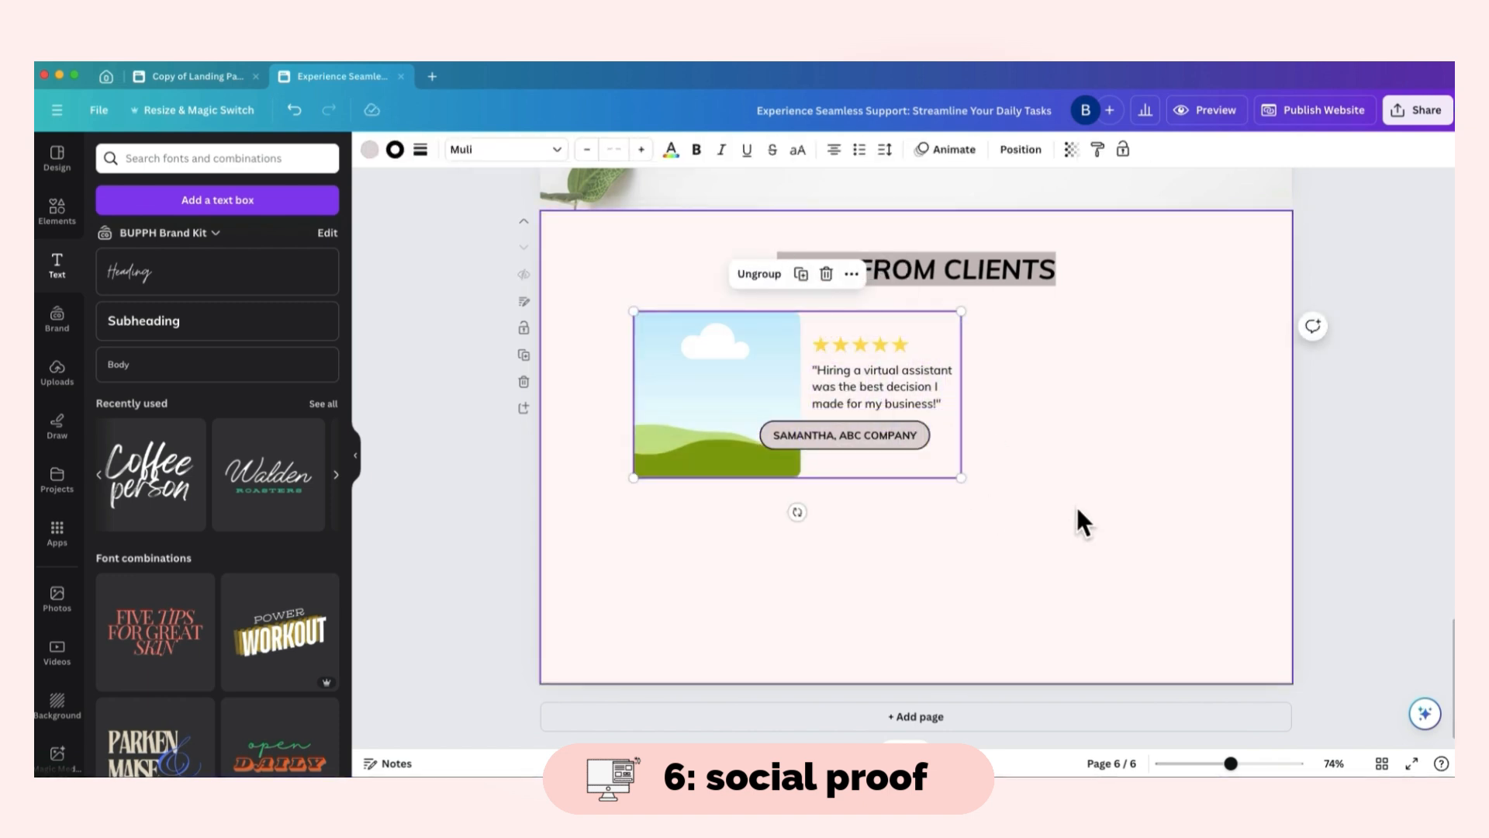
- Place a copy of the testimonial group diagonally below the first one and lengthen the LOVE FROM CLIENTS page
{"action": "left_click_drag", "start_coordinate": [857, 475], "coordinate": [1084, 626]}
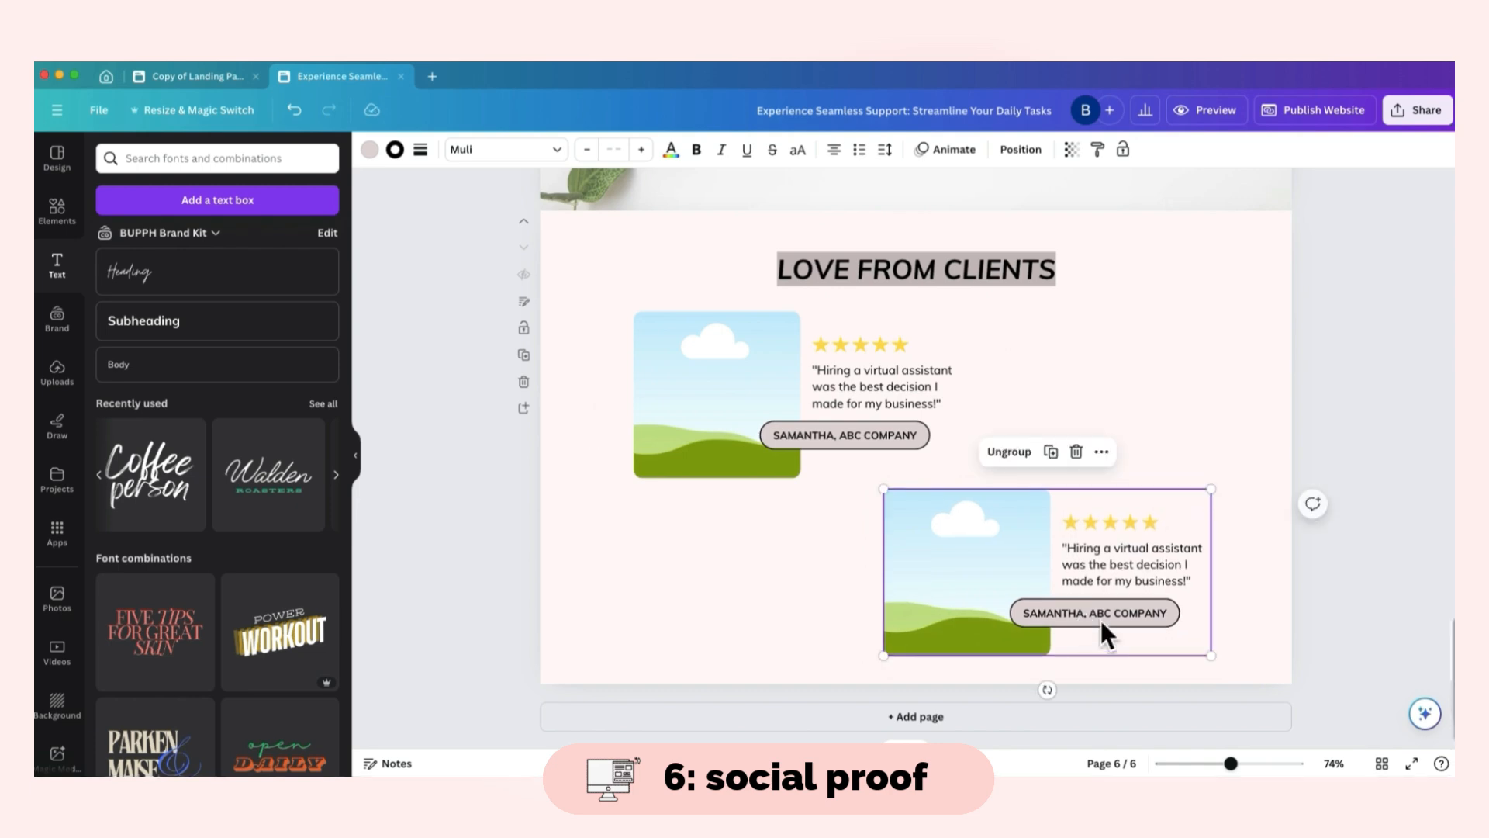
{"action": "left_click", "coordinate": [1217, 444]}
{"action": "left_click_drag", "start_coordinate": [917, 682], "coordinate": [919, 756]}
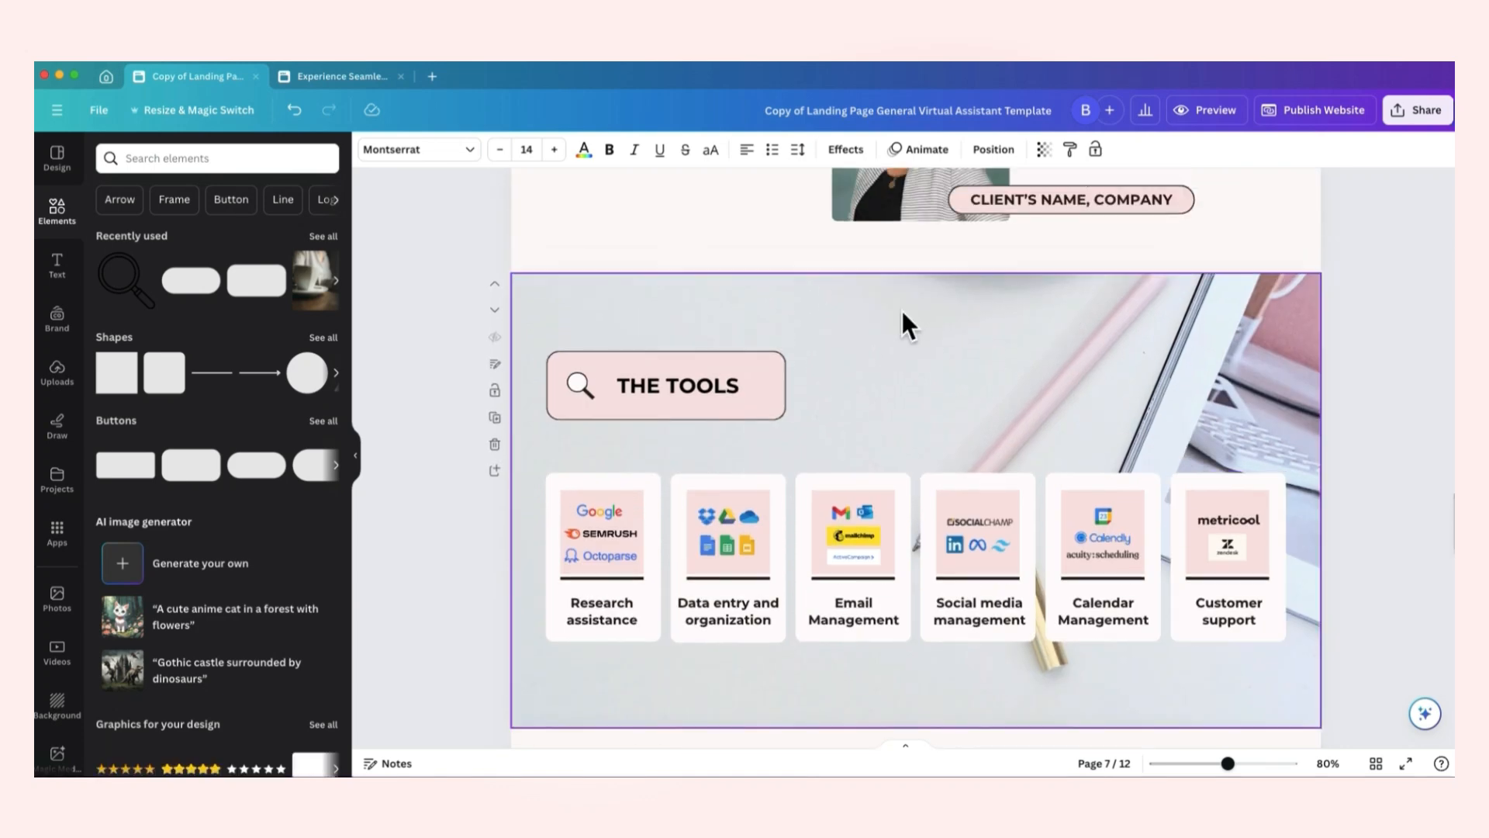
- Review the template's THE TOOLS section and add a blank page after the testimonials in the Experience Seamless Support design
{"action": "left_click", "coordinate": [627, 545]}
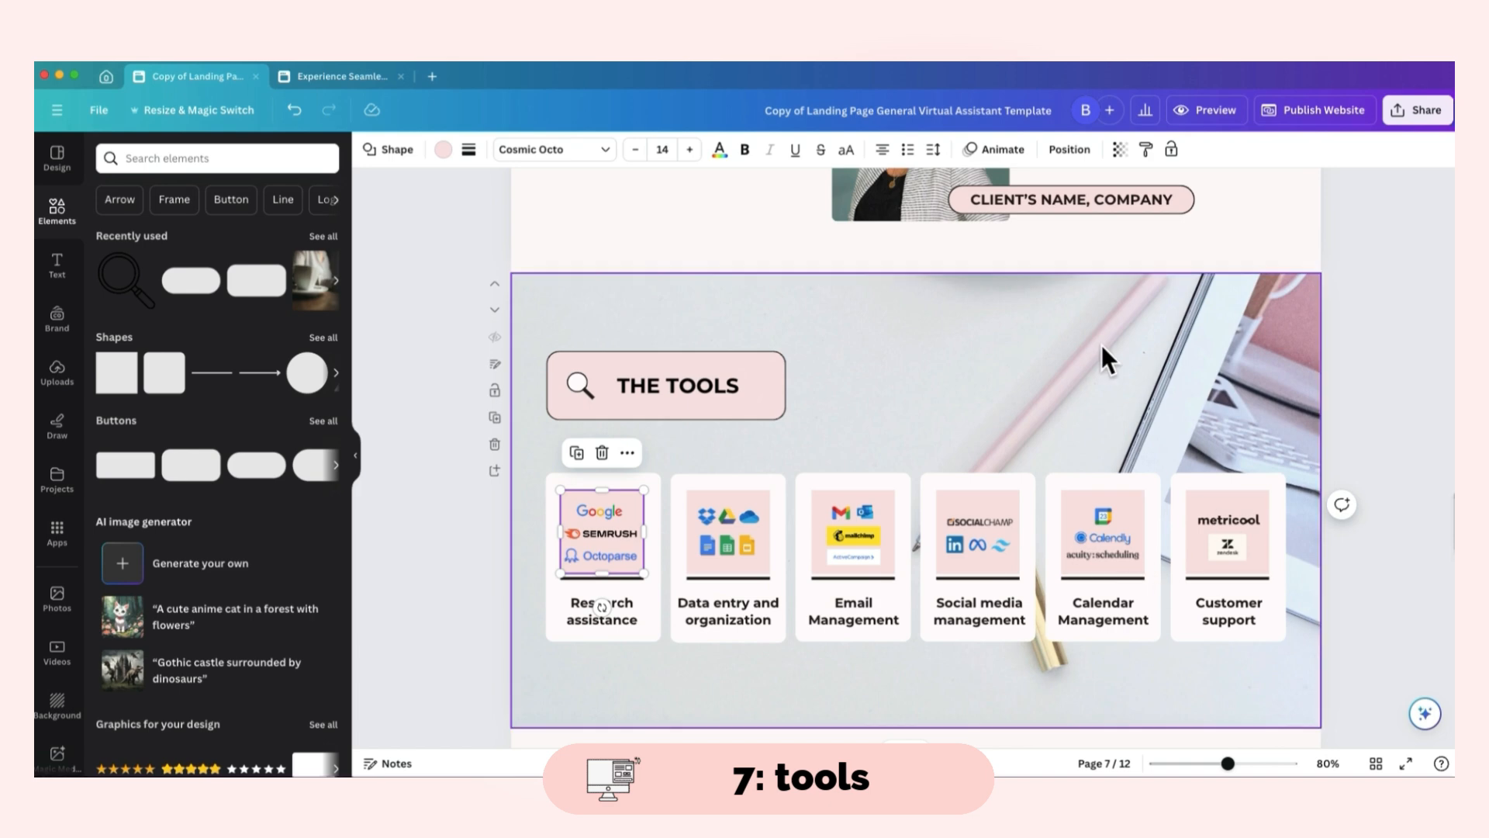
{"action": "left_click", "coordinate": [704, 668]}
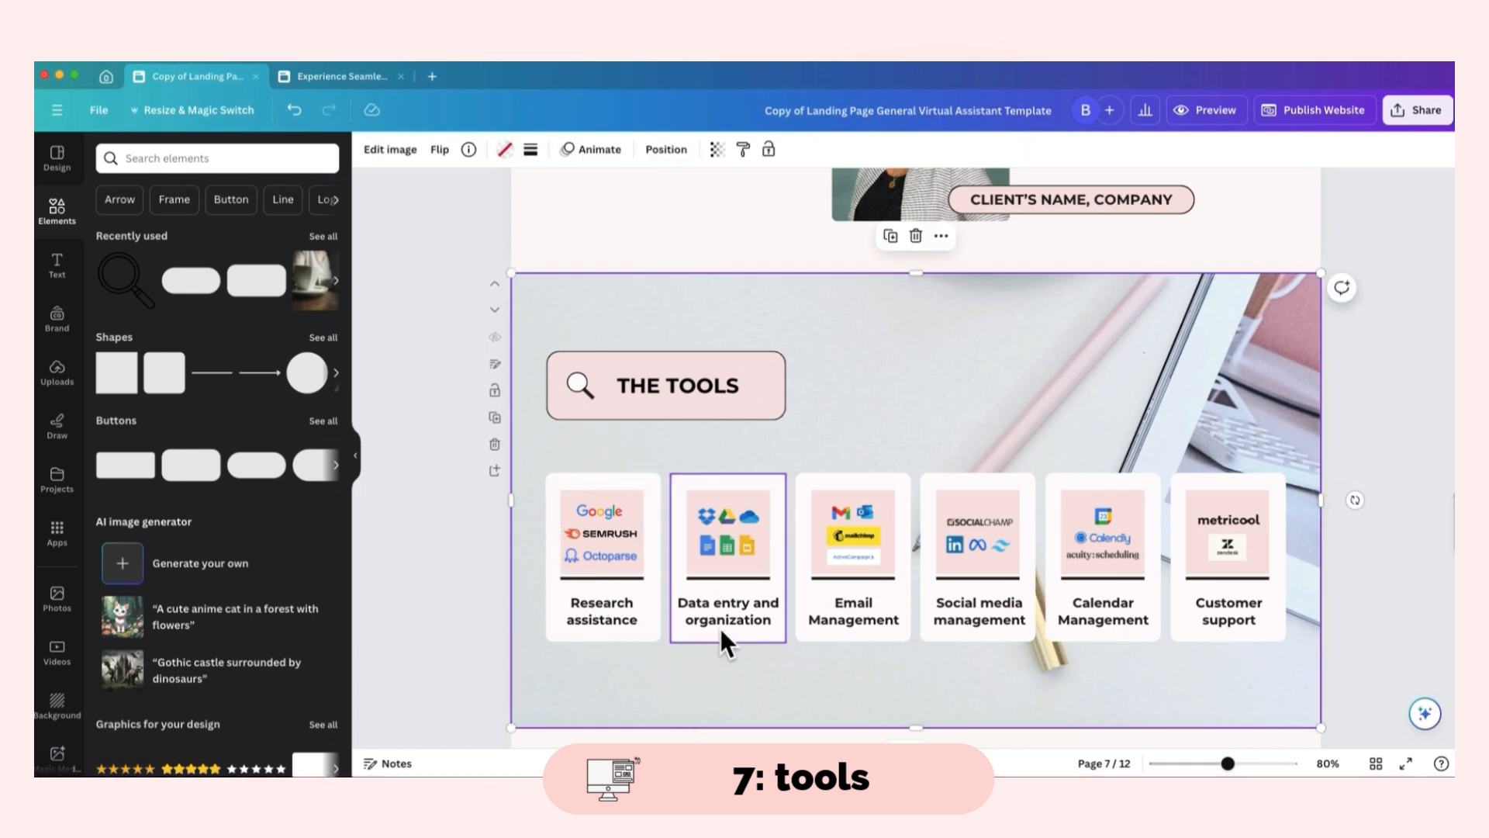
{"action": "scroll", "coordinate": [1083, 645], "scroll_direction": "down", "scroll_amount": 1}
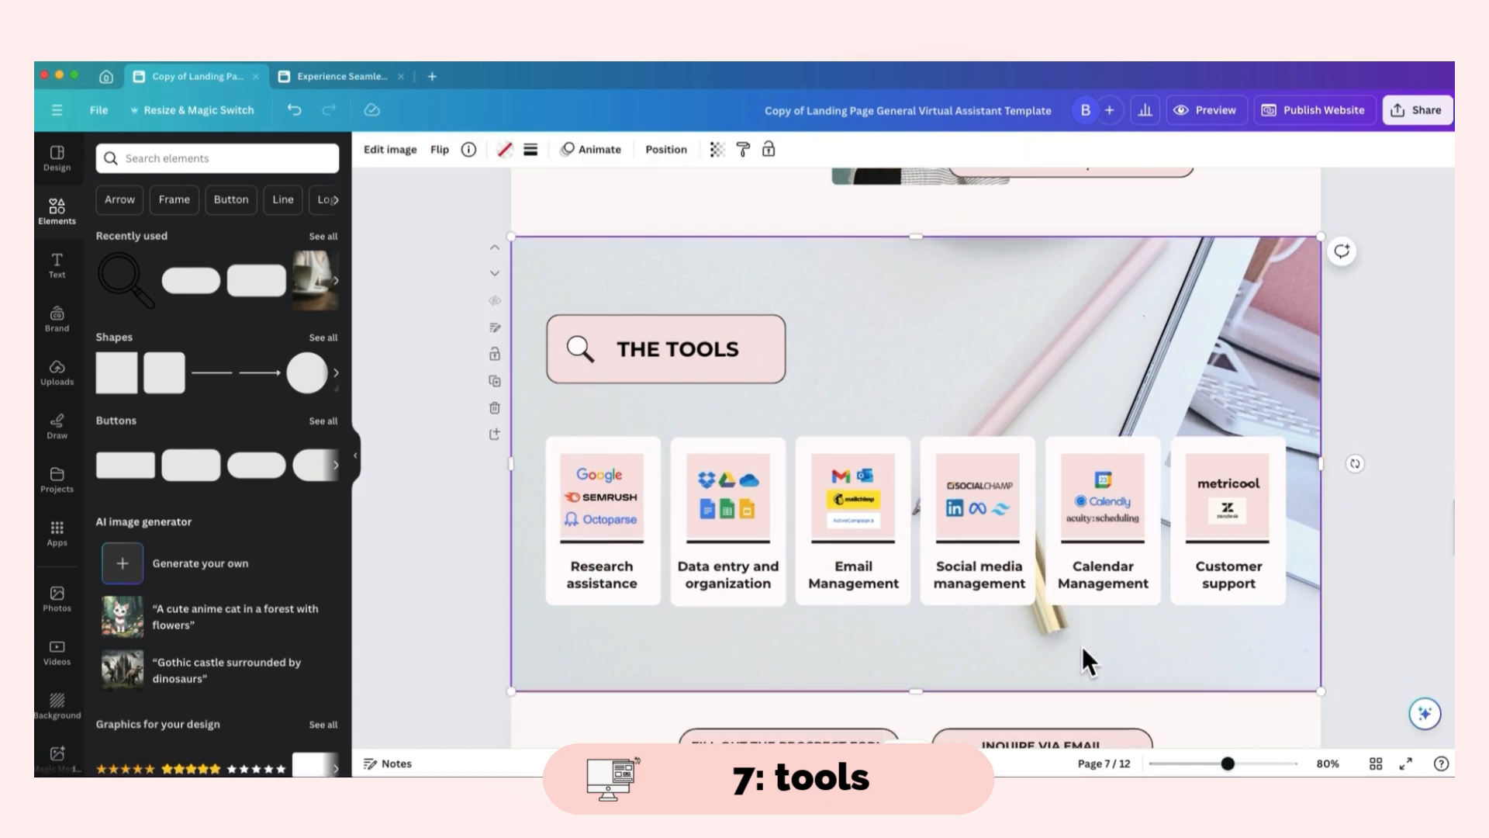
{"action": "left_click", "coordinate": [374, 76]}
{"action": "scroll", "coordinate": [1061, 417], "scroll_direction": "up", "scroll_amount": 5}
{"action": "scroll", "coordinate": [1069, 433], "scroll_direction": "down", "scroll_amount": 10}
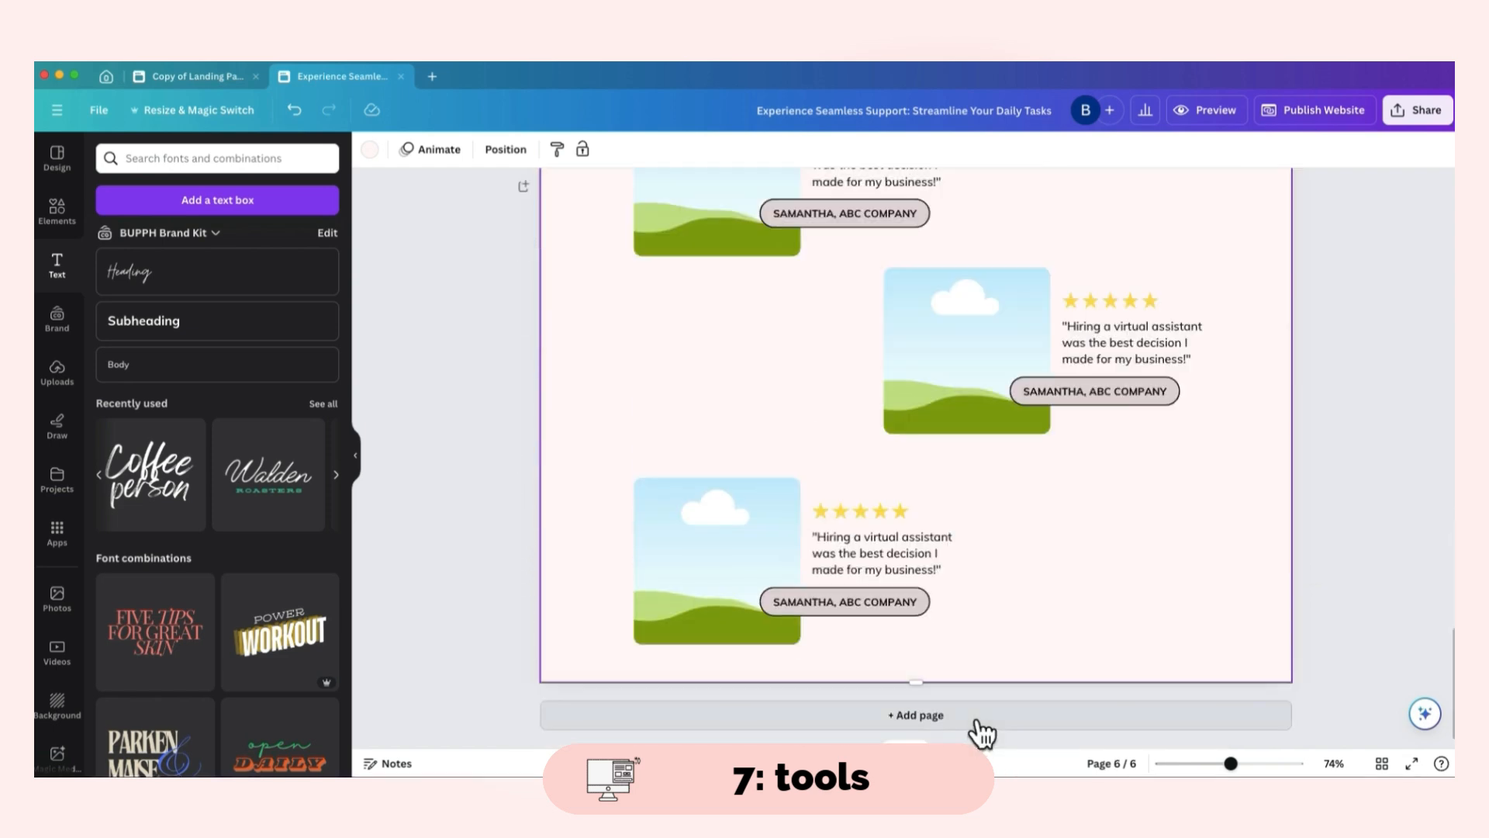
{"action": "left_click", "coordinate": [915, 714]}
{"action": "scroll", "coordinate": [1119, 397], "scroll_direction": "up", "scroll_amount": 1}
{"action": "scroll", "coordinate": [1119, 398], "scroll_direction": "down", "scroll_amount": 3}
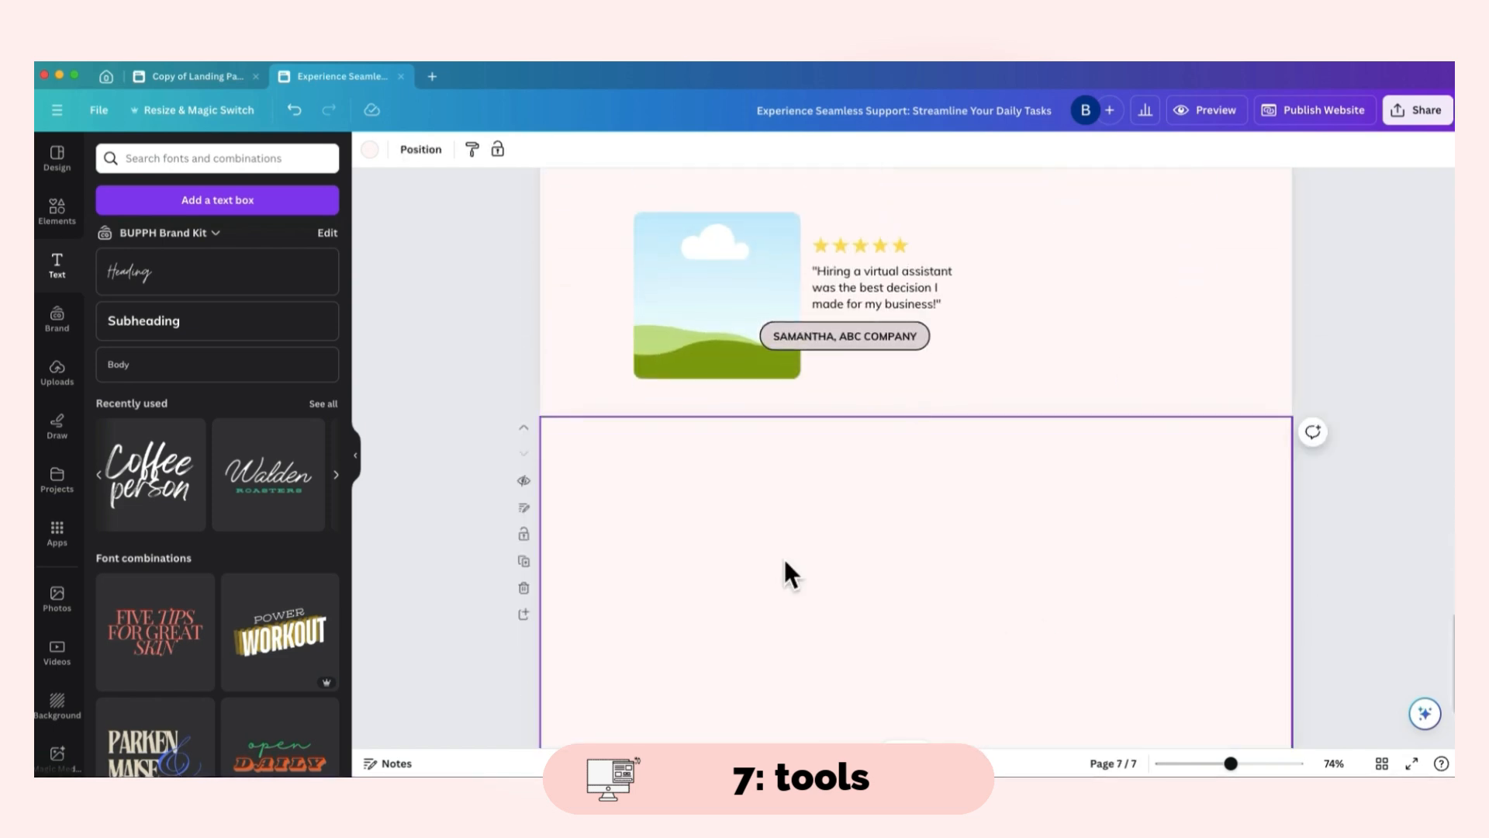
- Search photos for "desk" and fill the new page with the photo of a laptop and potted plant on a white desk
{"action": "left_click", "coordinate": [57, 207]}
{"action": "left_click", "coordinate": [297, 158]}
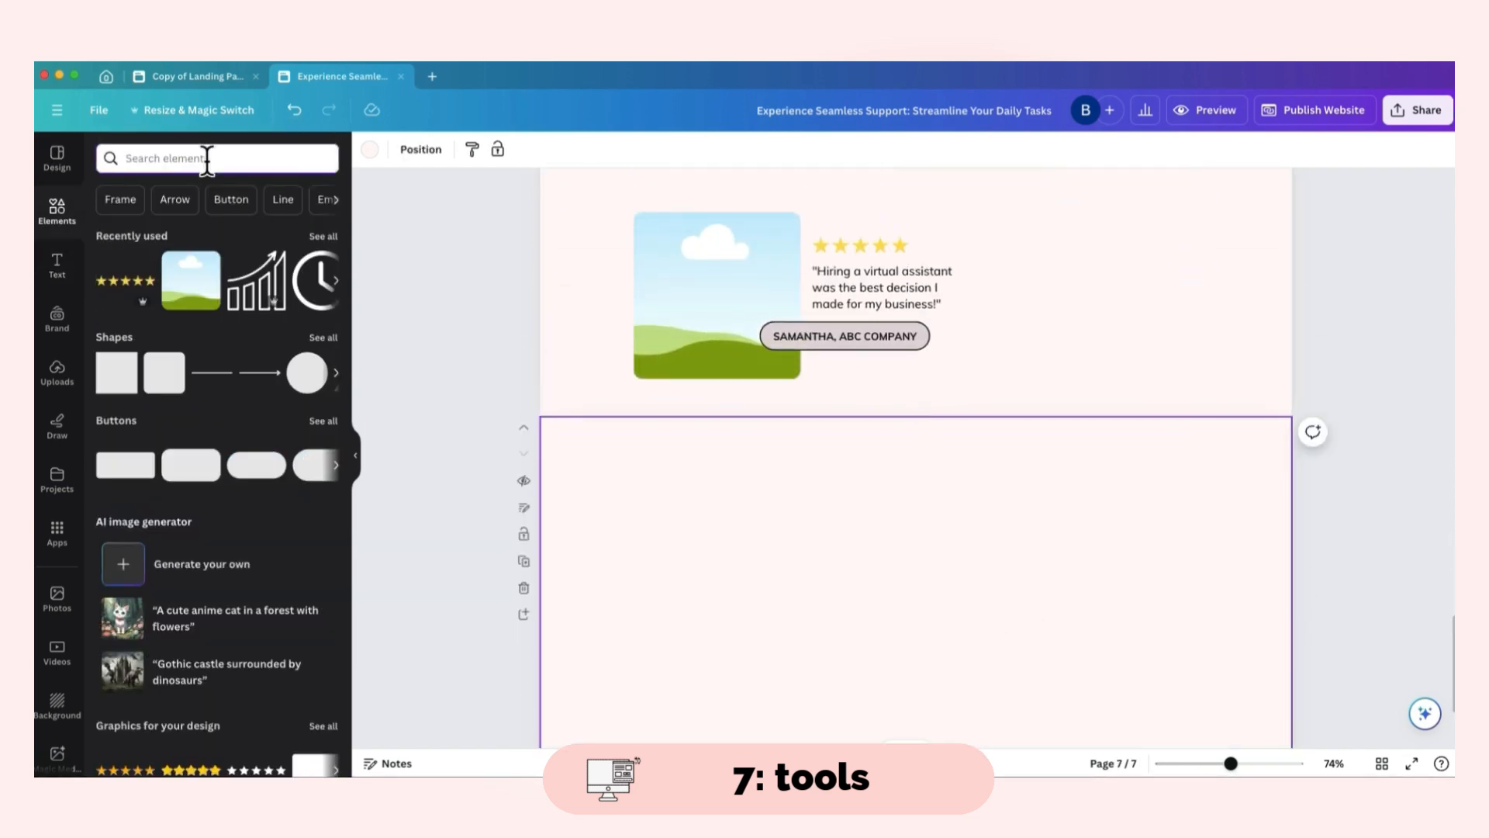
{"action": "type", "text": "de"}
{"action": "left_click", "coordinate": [307, 370]}
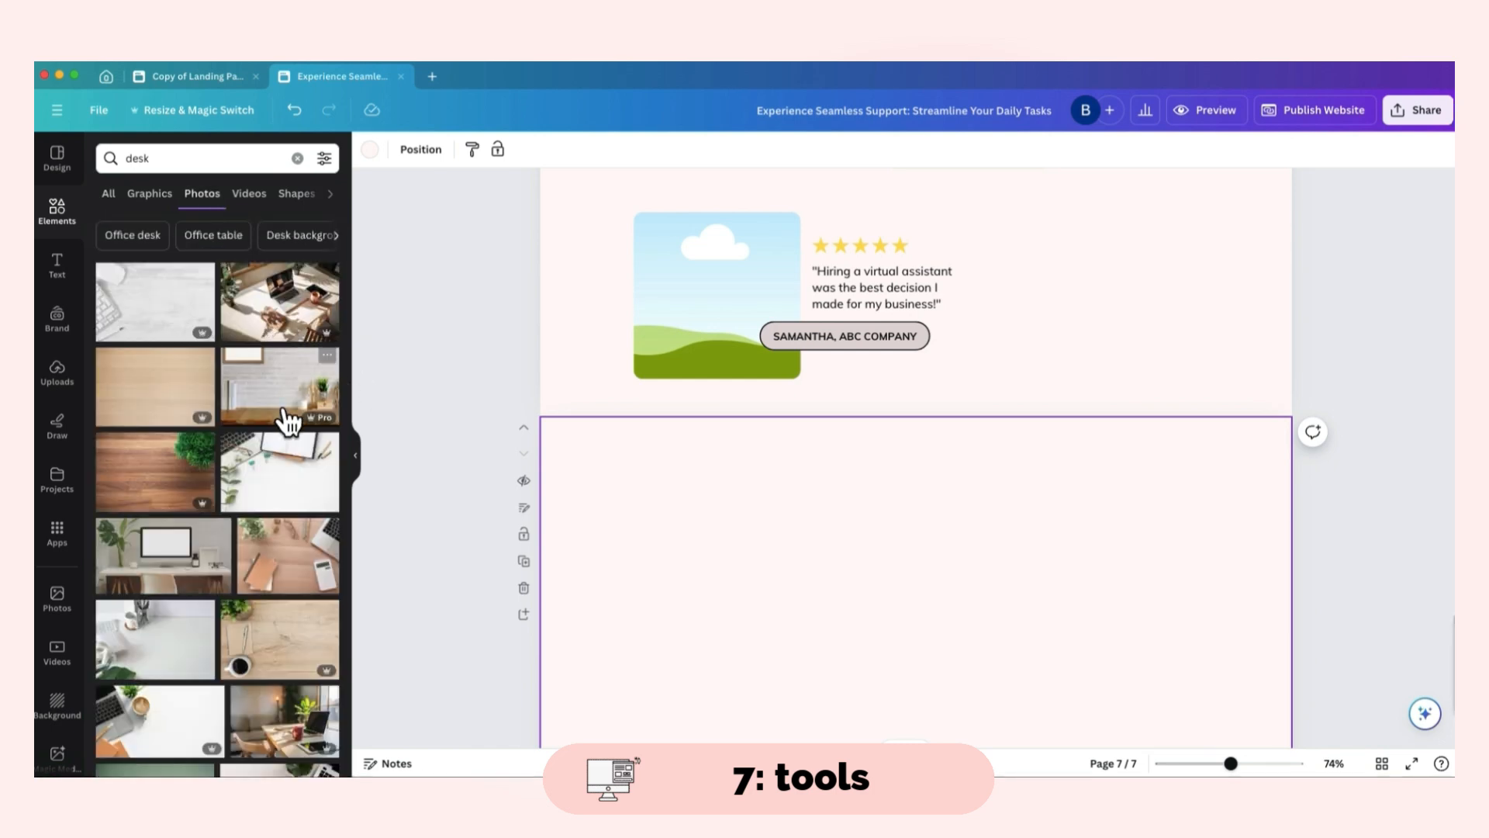
{"action": "scroll", "coordinate": [206, 349], "scroll_direction": "down", "scroll_amount": 5}
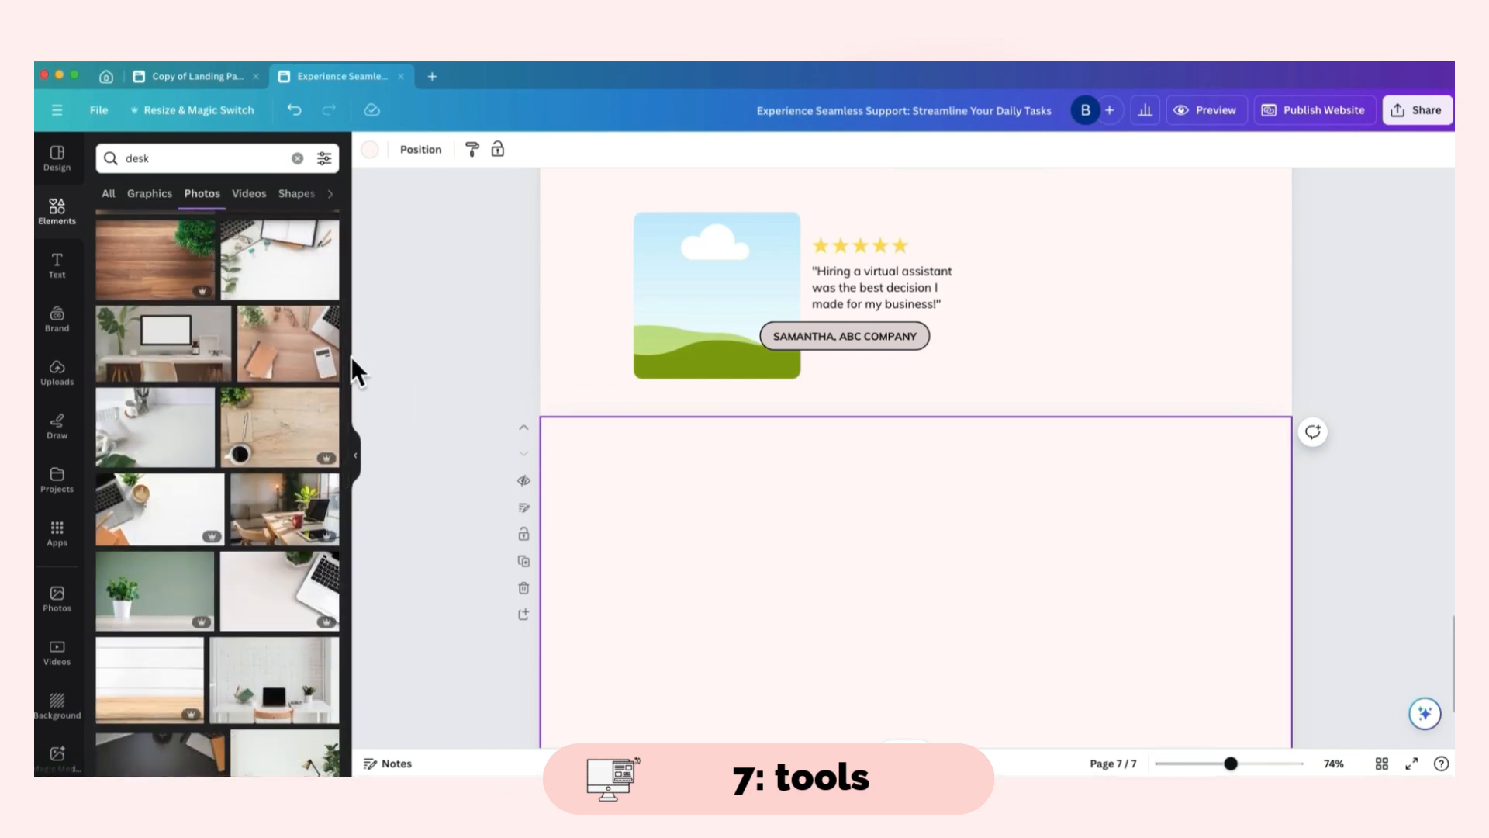
{"action": "scroll", "coordinate": [310, 426], "scroll_direction": "down", "scroll_amount": 2}
{"action": "left_click_drag", "start_coordinate": [266, 505], "coordinate": [583, 467]}
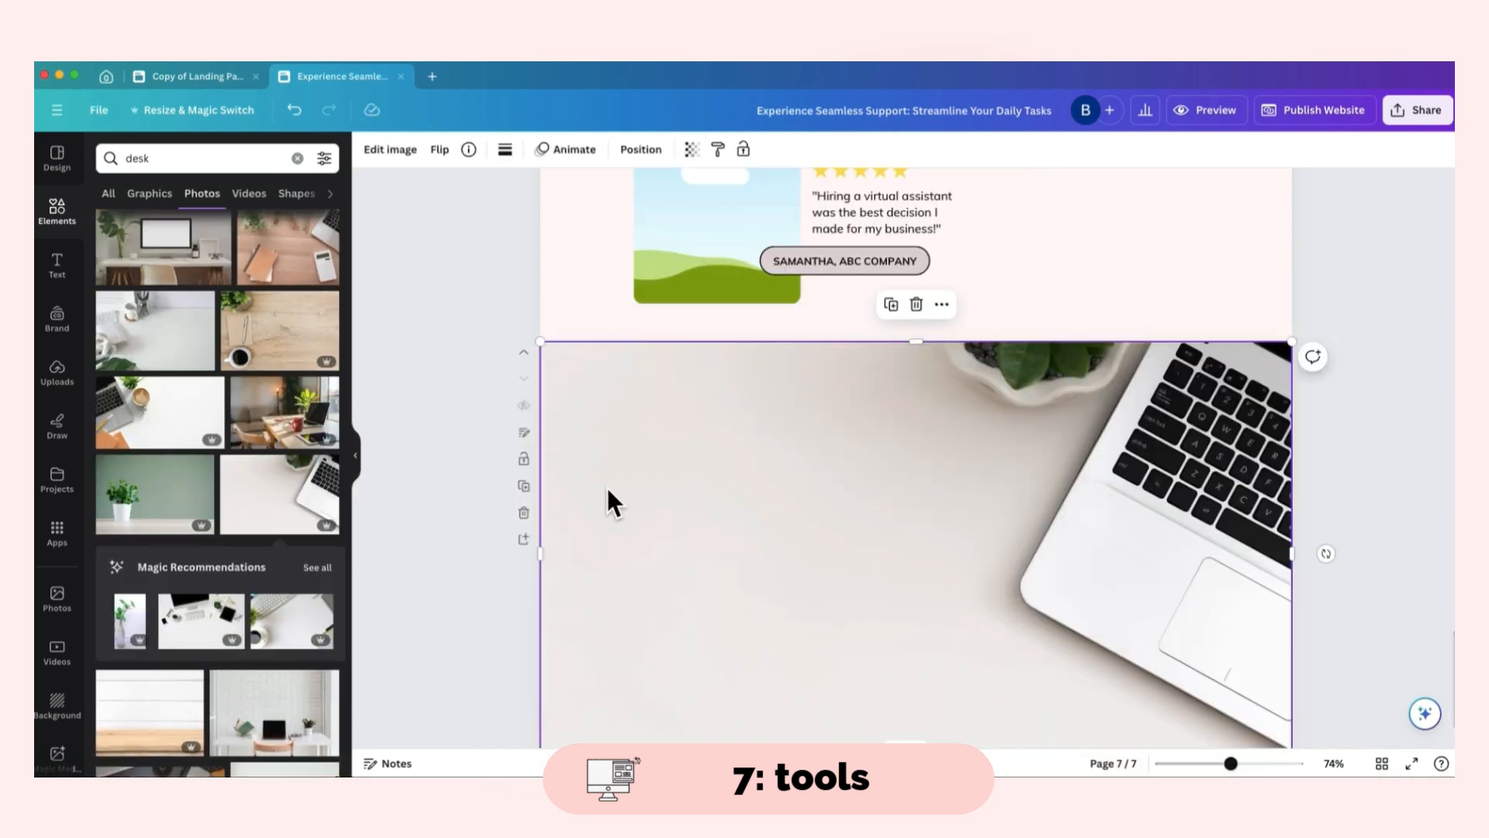
- Fade the desk background photo by lowering its transparency value
{"action": "scroll", "coordinate": [880, 507], "scroll_direction": "down", "scroll_amount": 2}
{"action": "left_click", "coordinate": [693, 152]}
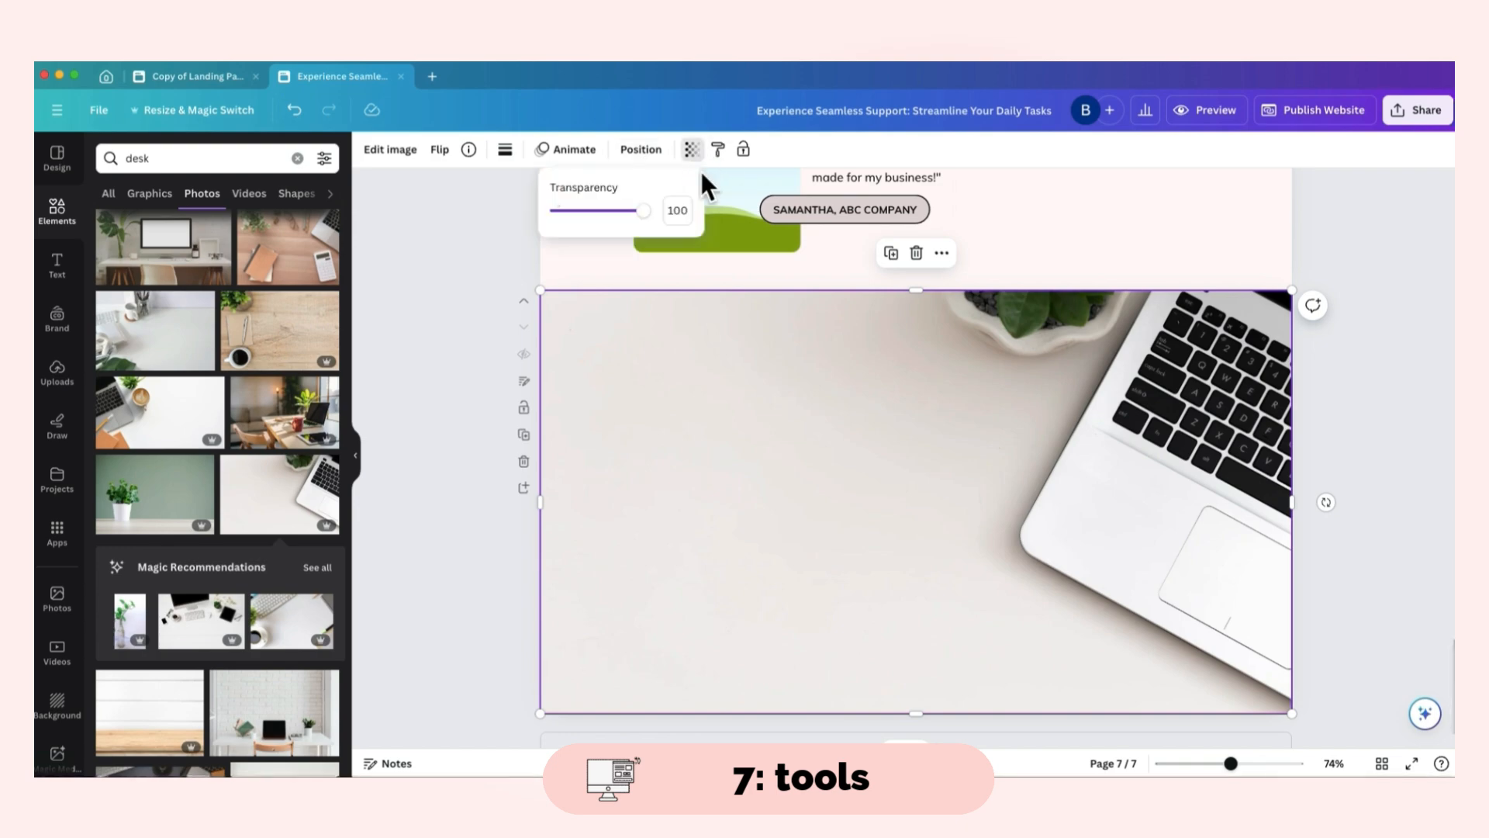
{"action": "left_click_drag", "start_coordinate": [642, 211], "coordinate": [591, 210]}
- Copy the "how can a virtual assistant help?" heading label onto the desk photo page and change its text to THE TOOLS
{"action": "scroll", "coordinate": [994, 440], "scroll_direction": "up", "scroll_amount": 15}
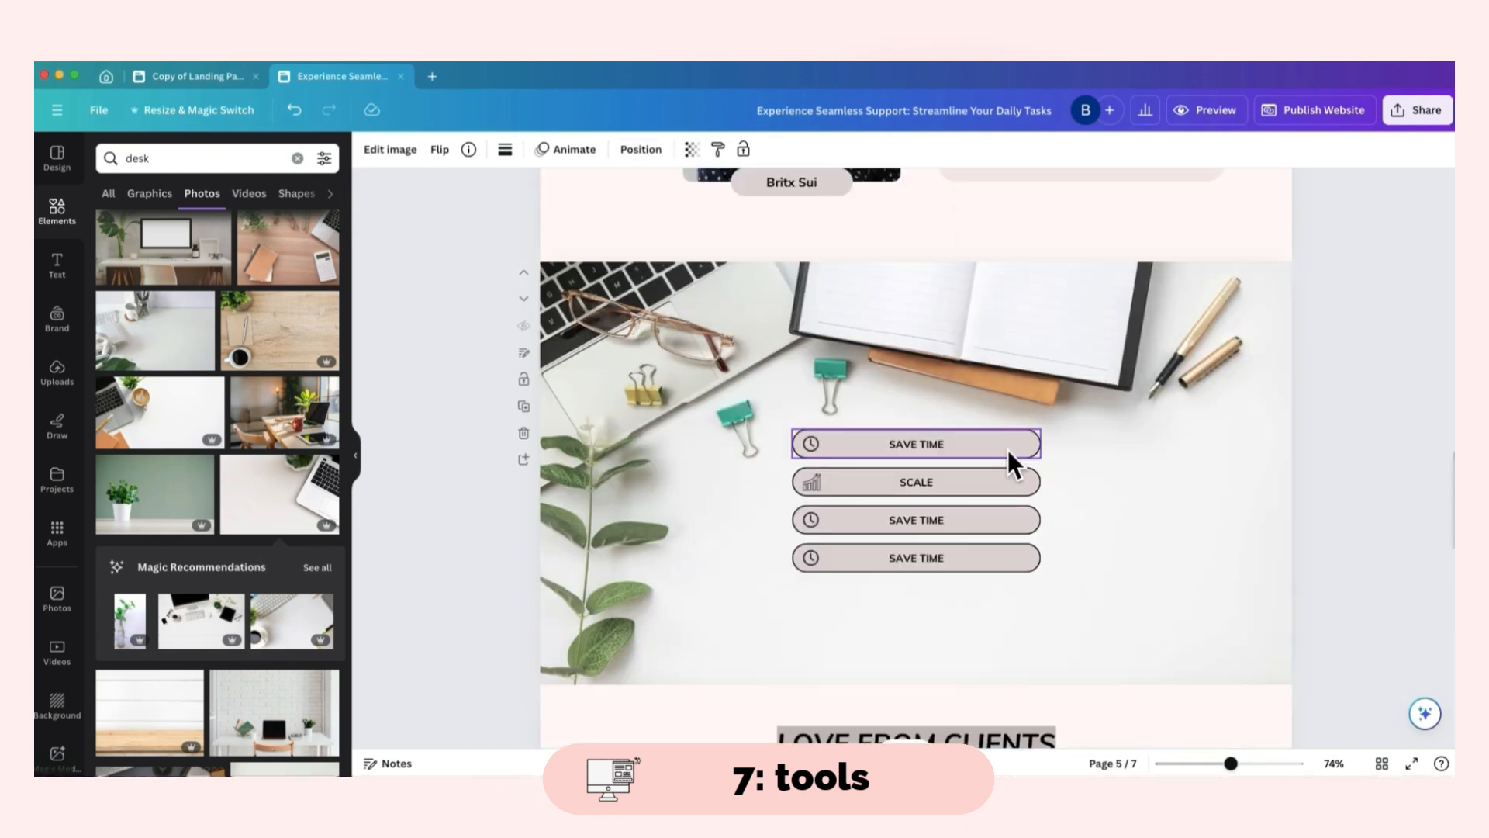
{"action": "scroll", "coordinate": [1021, 360], "scroll_direction": "up", "scroll_amount": 5}
{"action": "left_click_drag", "start_coordinate": [748, 622], "coordinate": [1057, 654]}
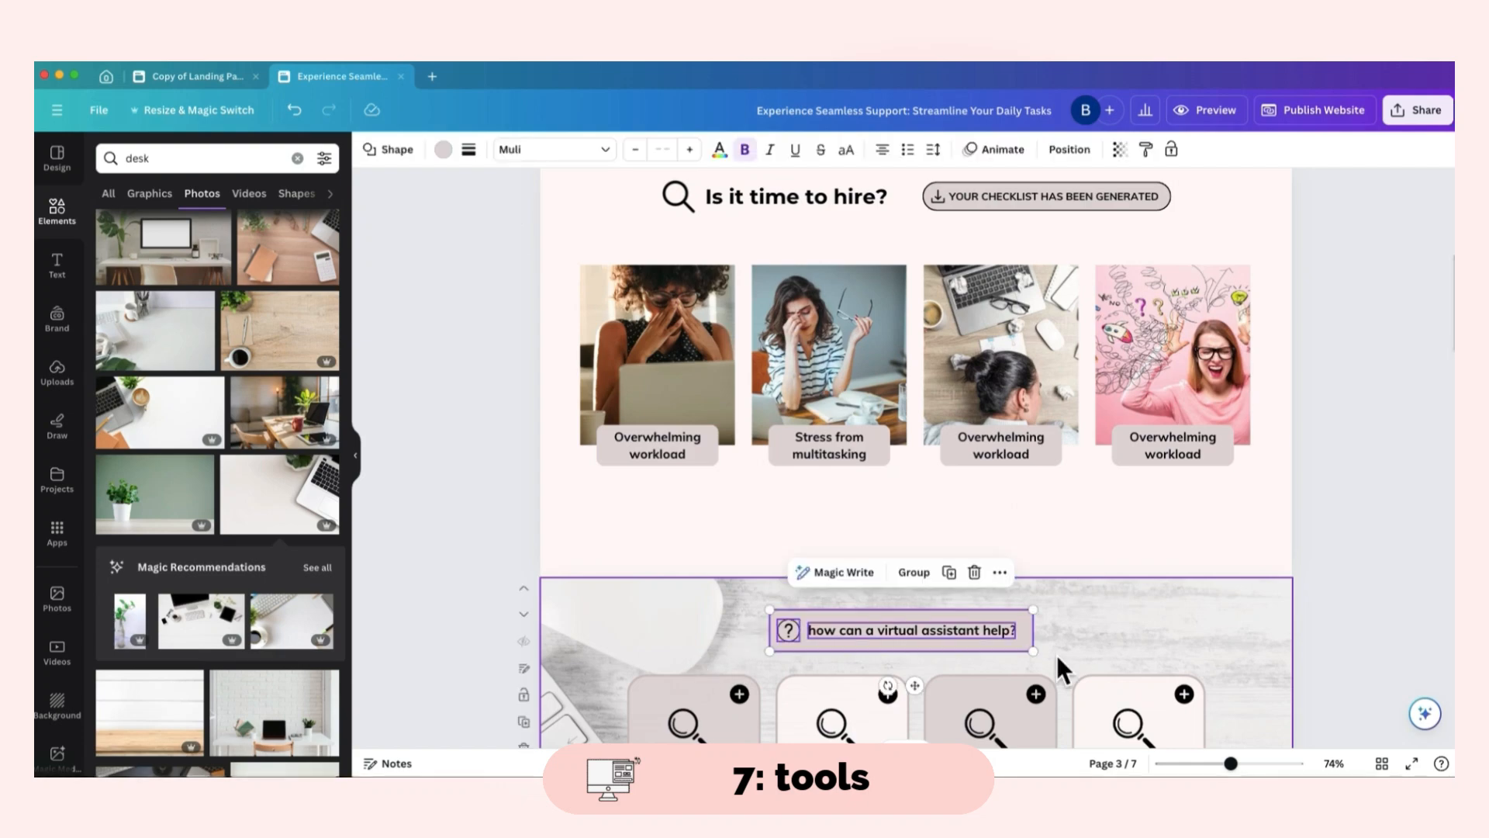
{"action": "scroll", "coordinate": [896, 547], "scroll_direction": "down", "scroll_amount": 12}
{"action": "scroll", "coordinate": [897, 547], "scroll_direction": "down", "scroll_amount": 15}
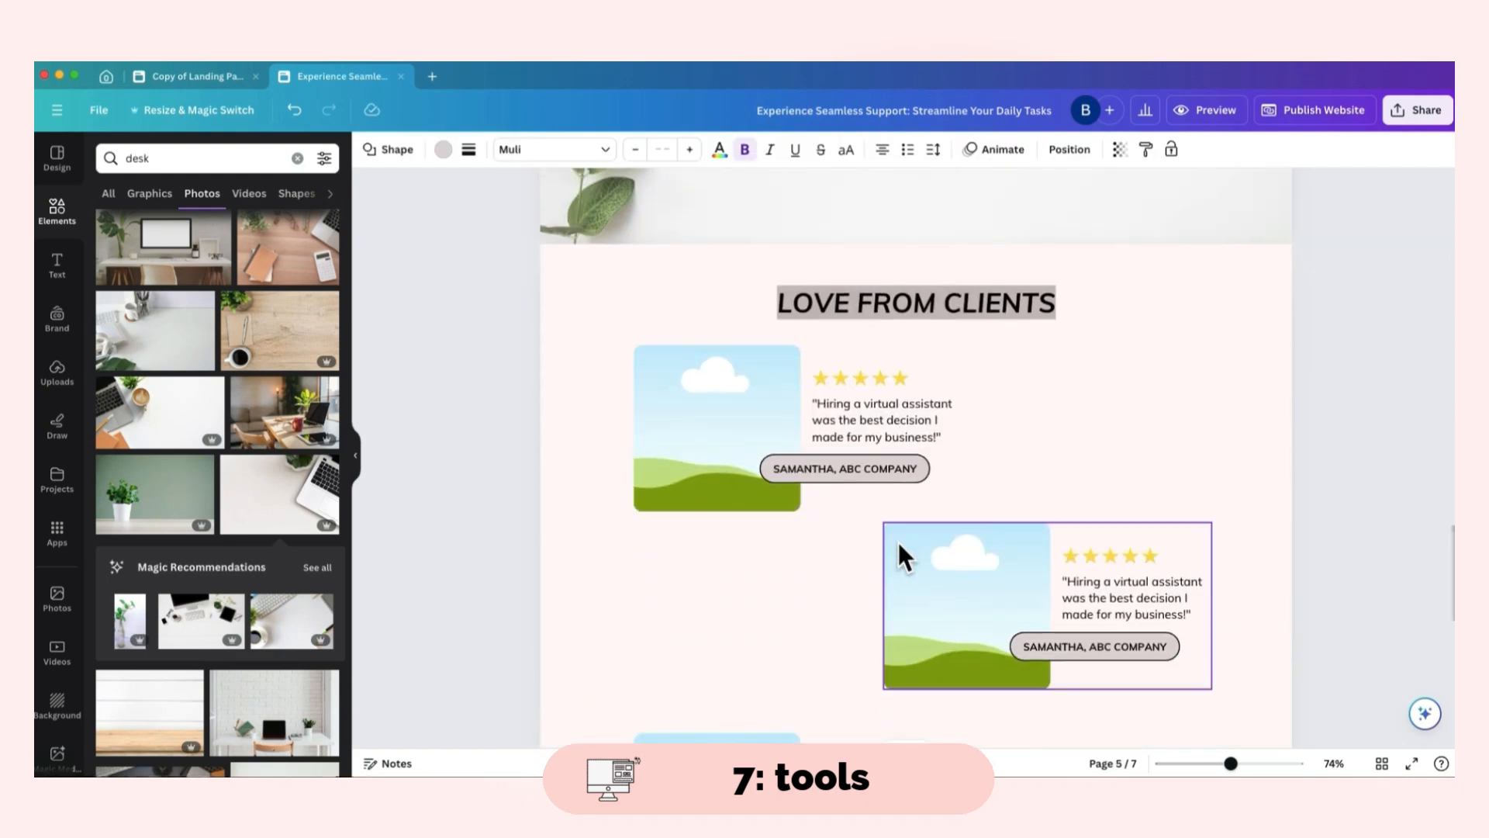
{"action": "left_click", "coordinate": [888, 458]}
{"action": "type", "text": "how can a virtual assistant help?"}
{"action": "type", "text": "the tools"}
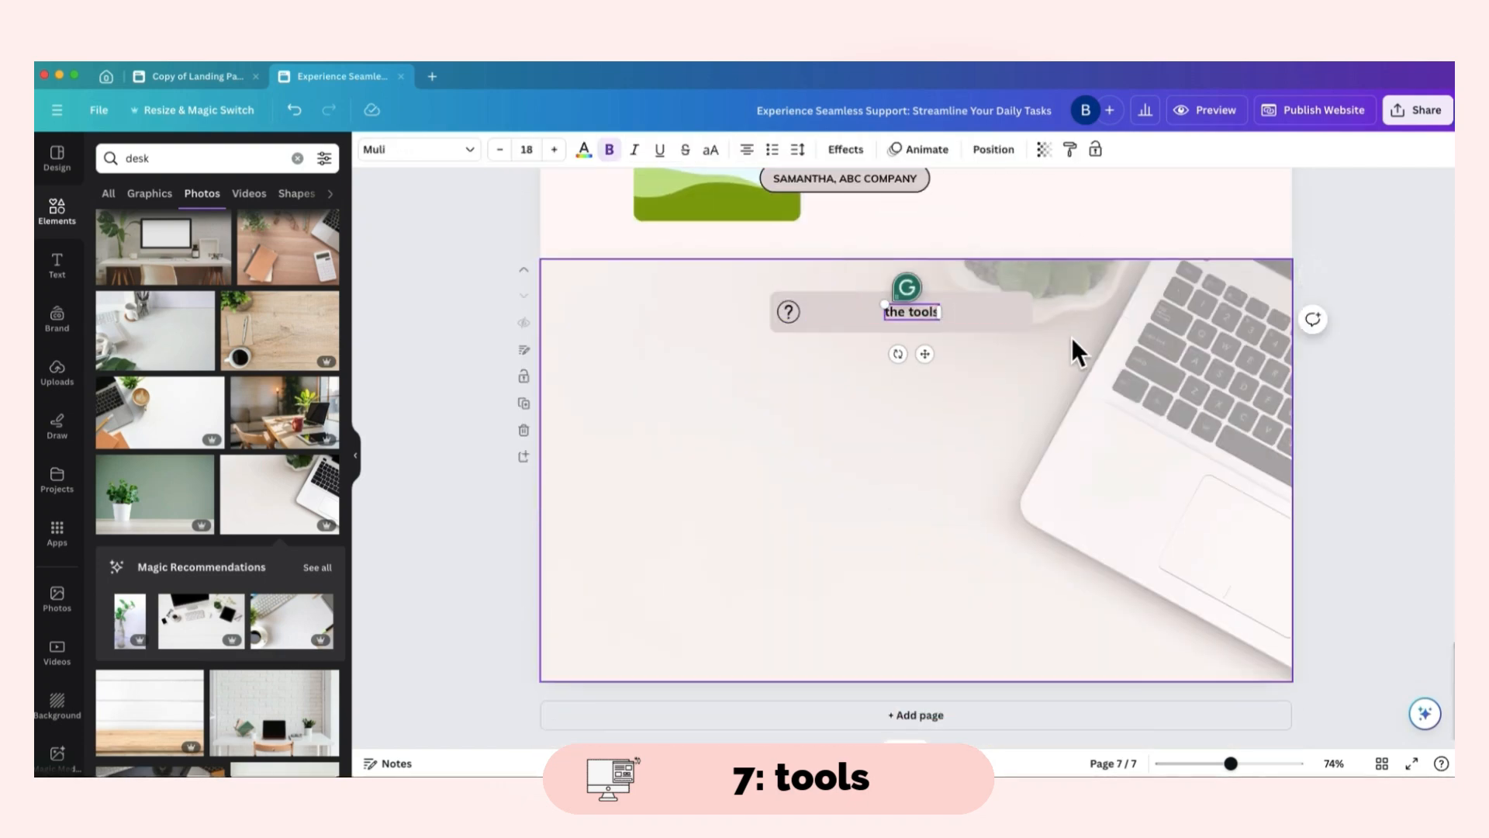
{"action": "left_click", "coordinate": [941, 332]}
- Search graphics for "tools", place the black gear icon on the heading label, and narrow the label to fit THE TOOLS
{"action": "left_click", "coordinate": [57, 263]}
{"action": "left_click", "coordinate": [57, 206]}
{"action": "left_click", "coordinate": [266, 158]}
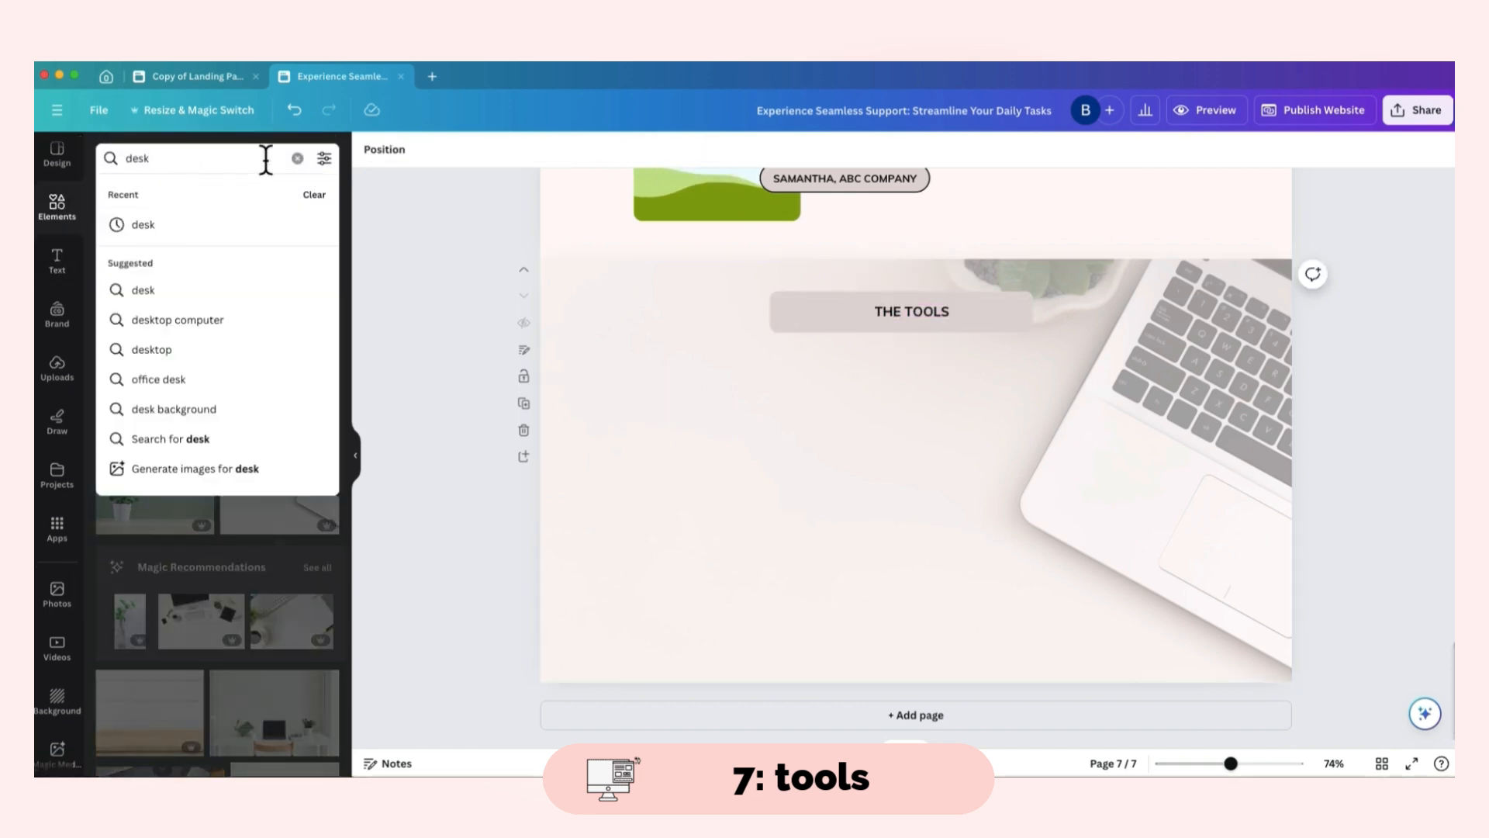
{"action": "left_click", "coordinate": [298, 158]}
{"action": "type", "text": "tools"}
{"action": "key", "text": "Return"}
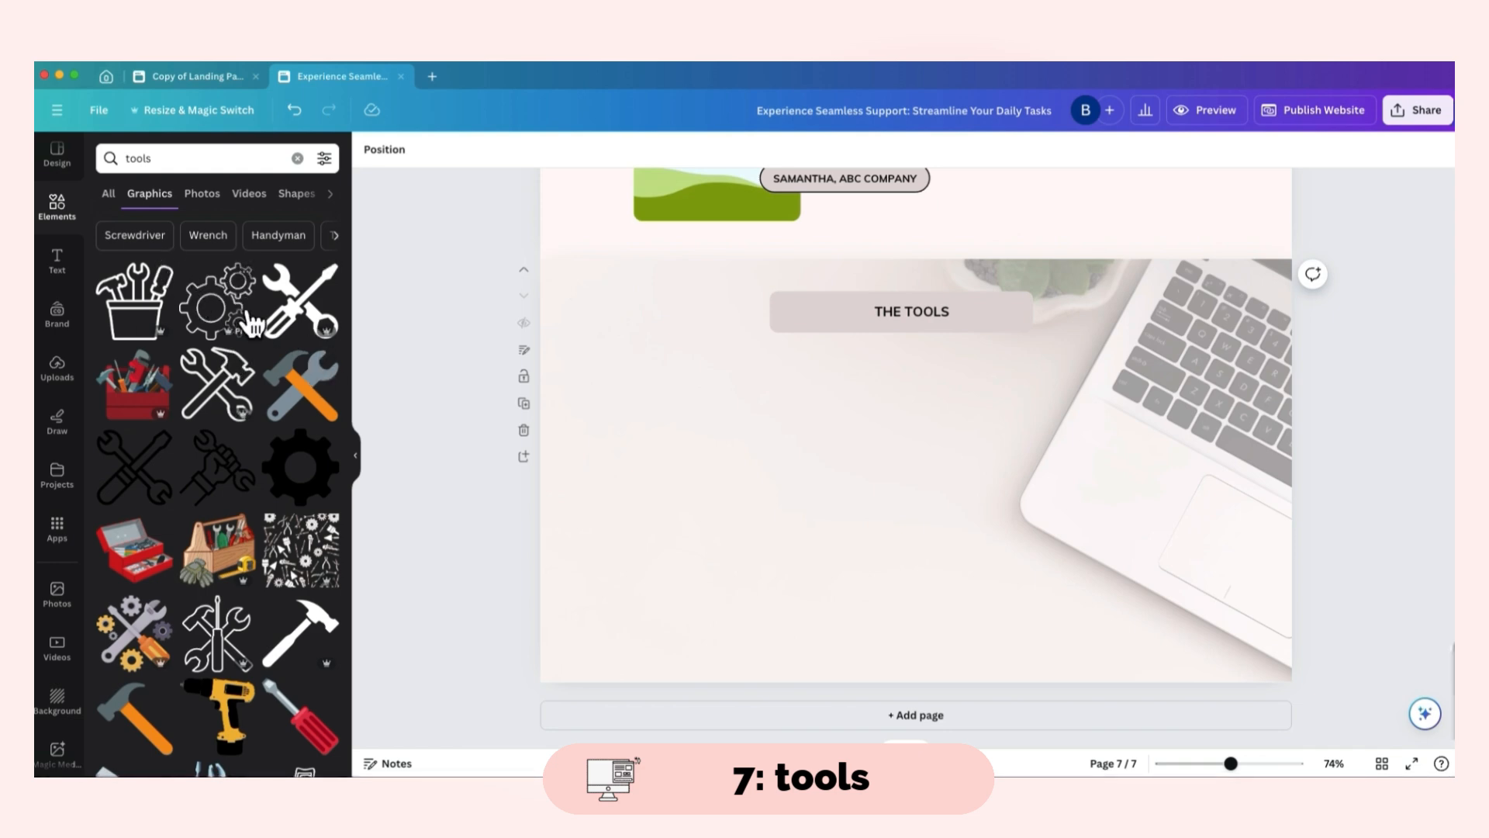
{"action": "left_click", "coordinate": [300, 465]}
{"action": "left_click_drag", "start_coordinate": [997, 389], "coordinate": [810, 365]}
{"action": "left_click", "coordinate": [881, 310]}
{"action": "left_click_drag", "start_coordinate": [1025, 316], "coordinate": [924, 313]}
- Lock the desk background photo and move the enlarged THE TOOLS heading to the page's upper-left area
{"action": "left_click", "coordinate": [717, 326]}
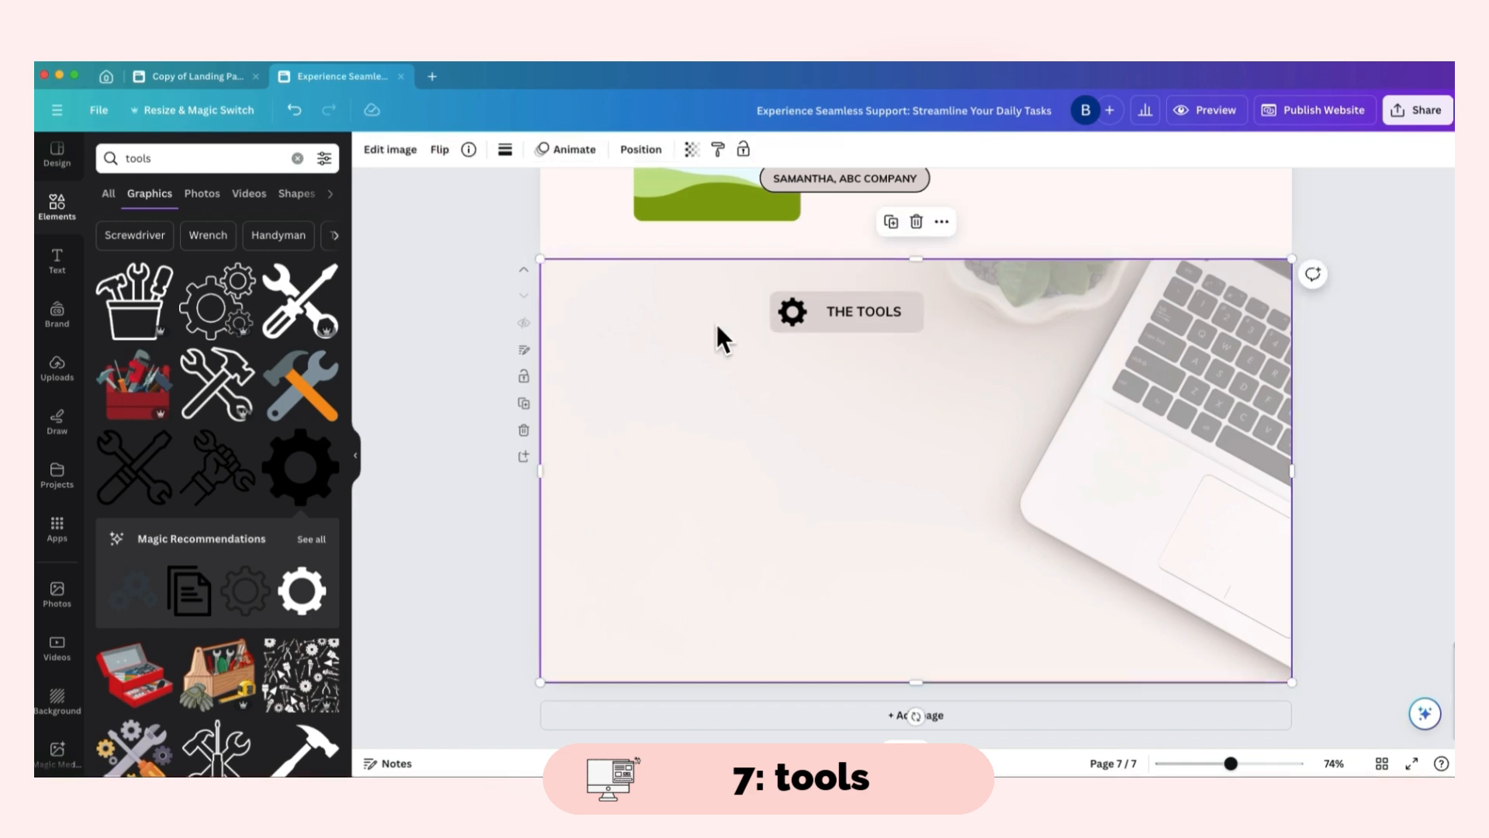
{"action": "left_click", "coordinate": [743, 150]}
{"action": "left_click_drag", "start_coordinate": [742, 276], "coordinate": [980, 371]}
{"action": "left_click_drag", "start_coordinate": [910, 324], "coordinate": [733, 356]}
- Add a white rounded square card below the THE TOOLS heading, using the template's tool cards as reference
{"action": "left_click", "coordinate": [225, 81]}
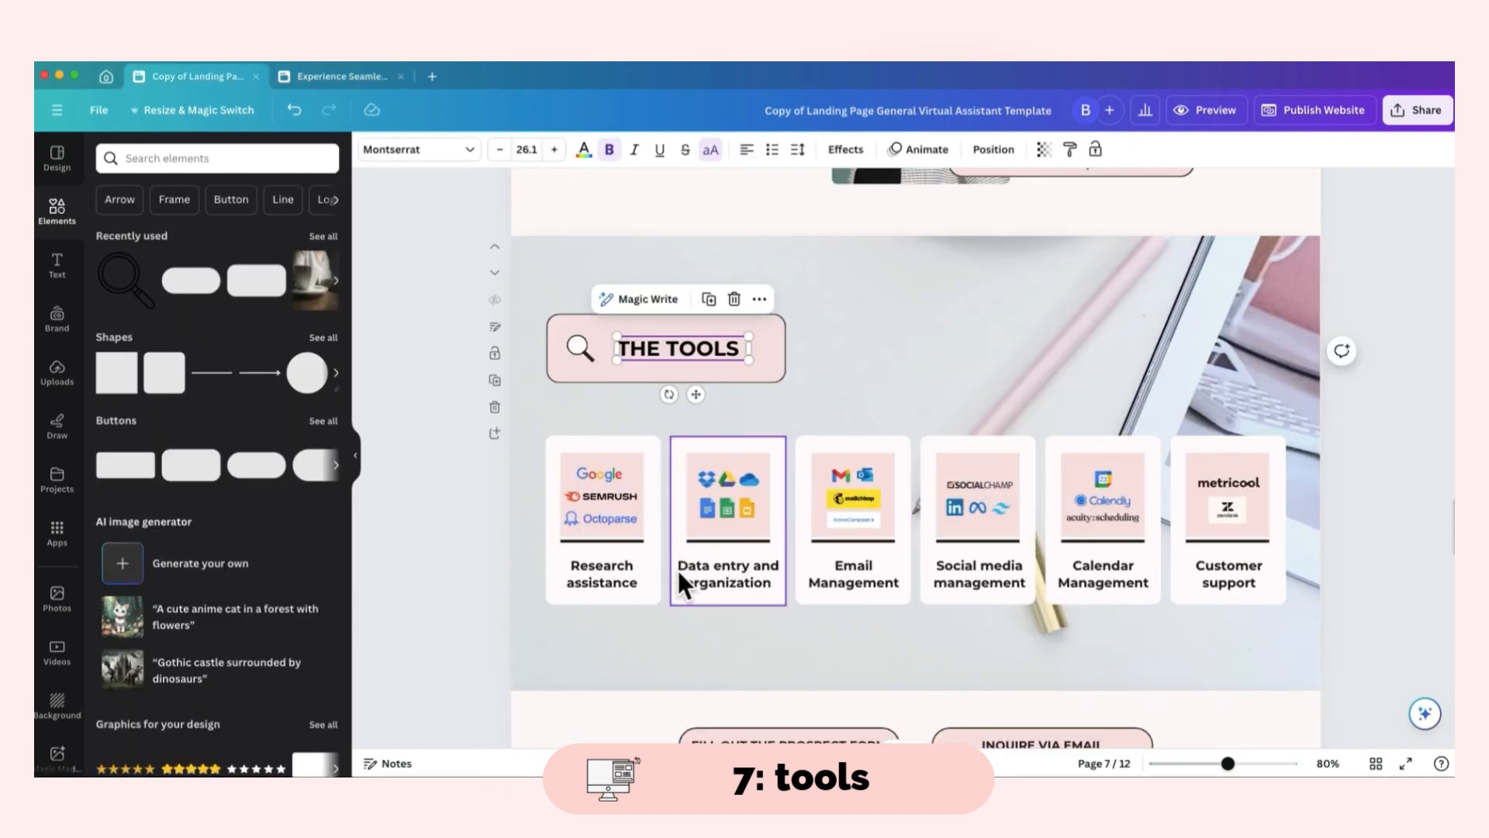
{"action": "scroll", "coordinate": [900, 482], "scroll_direction": "down", "scroll_amount": 4}
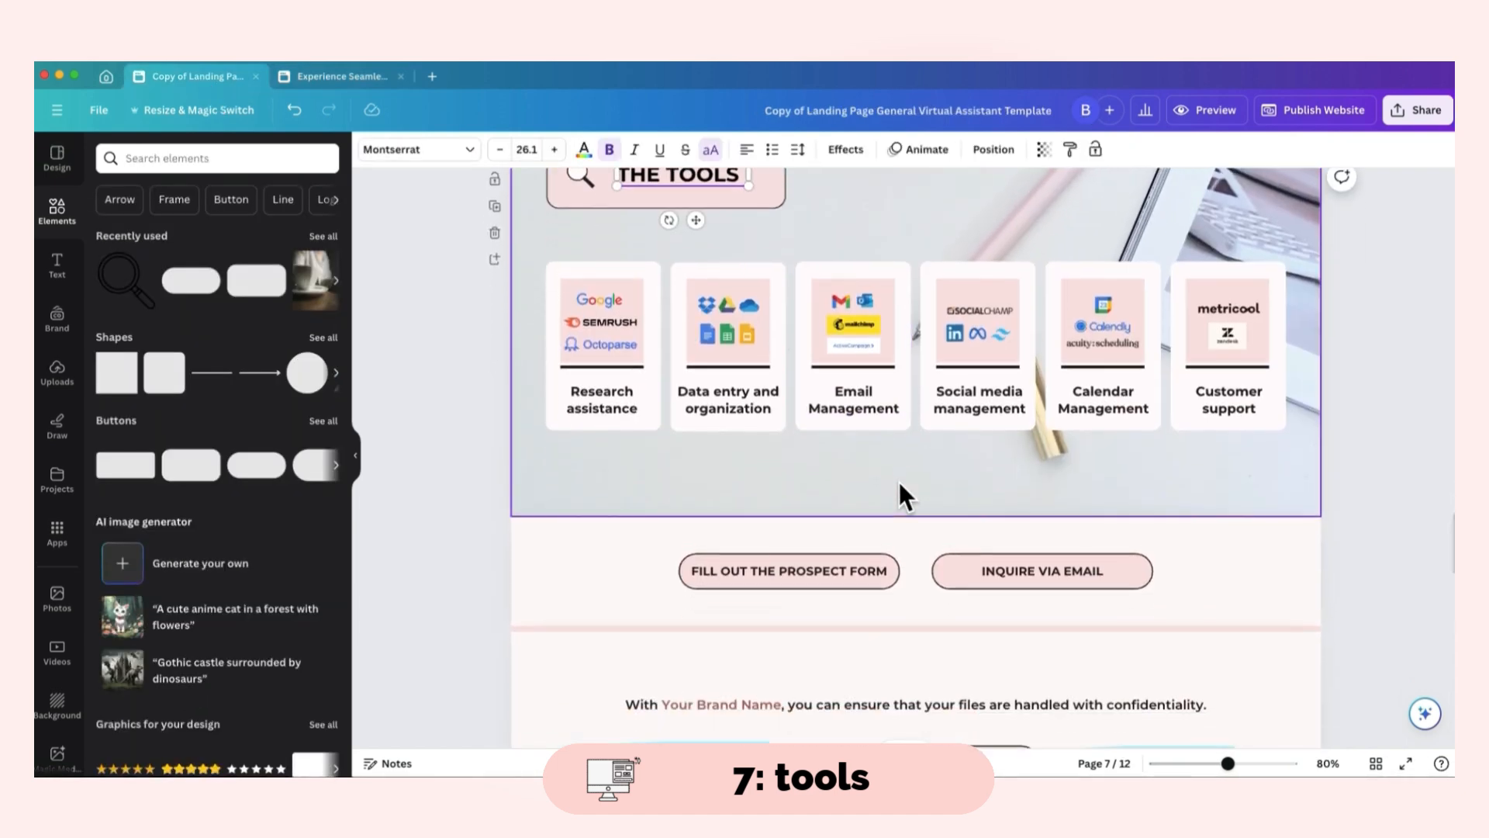
{"action": "left_click", "coordinate": [318, 76]}
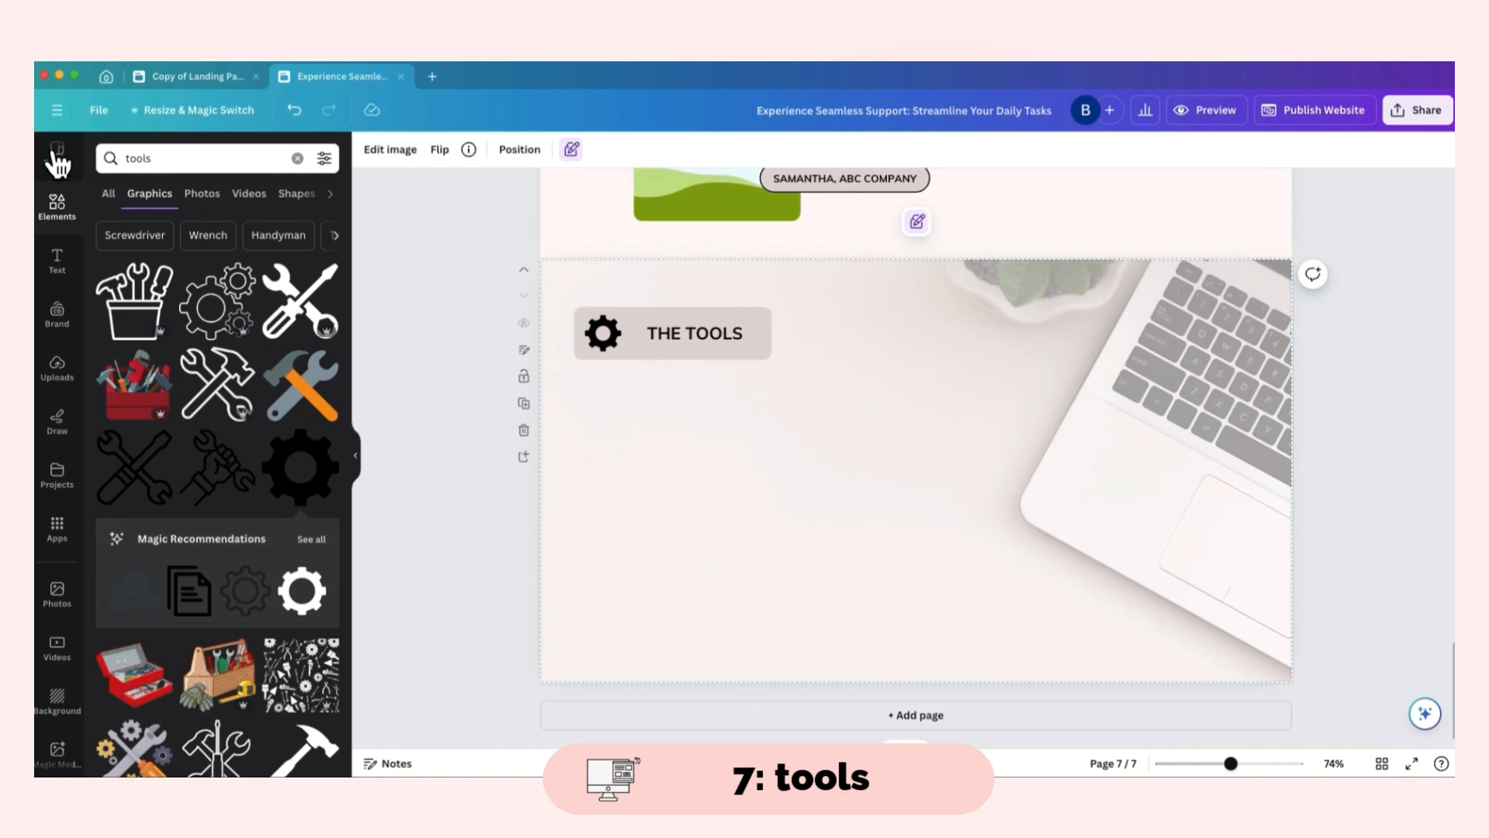
{"action": "left_click", "coordinate": [109, 195]}
{"action": "left_click", "coordinate": [161, 197]}
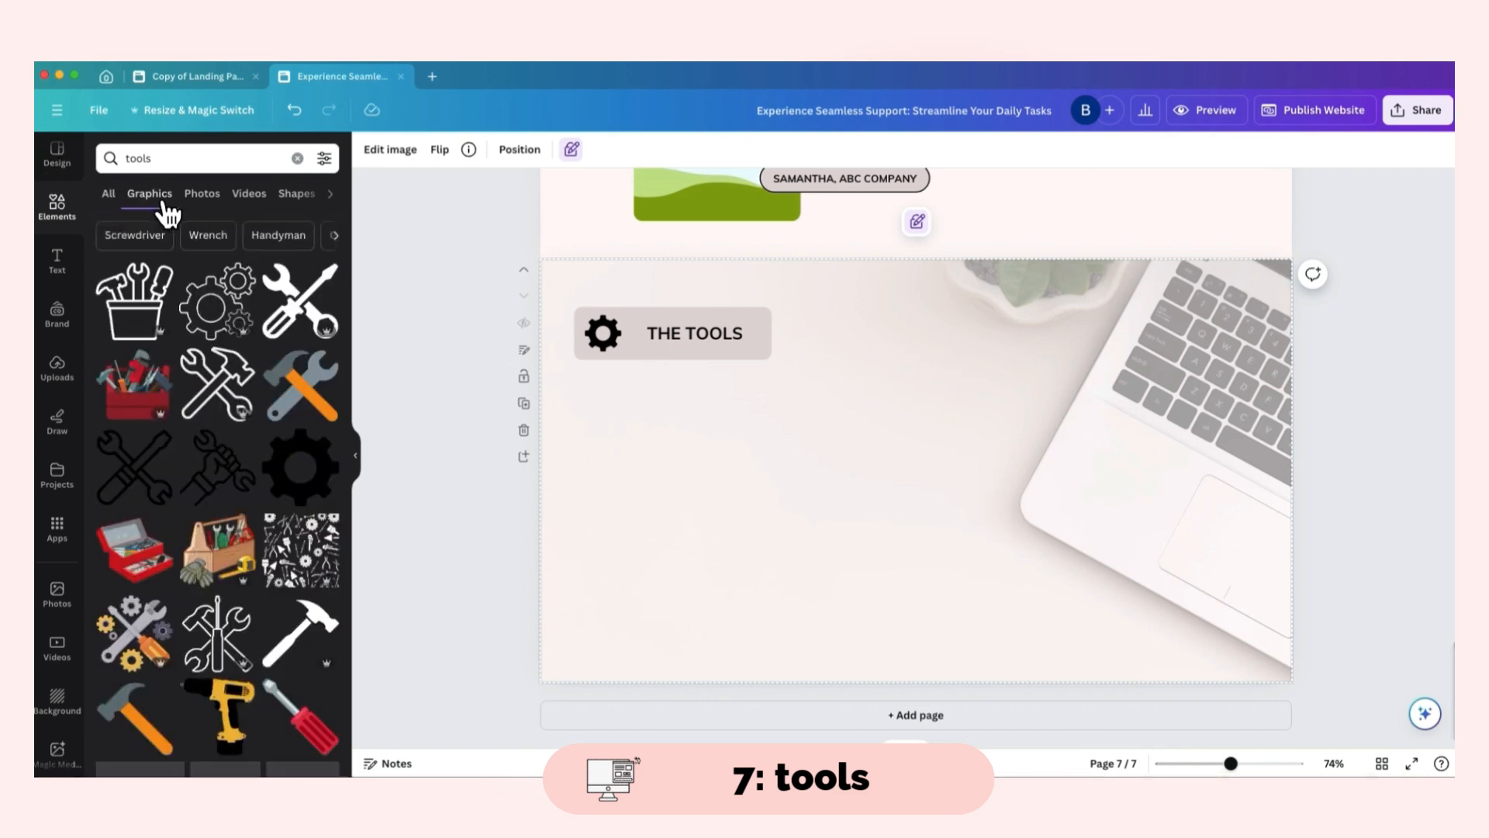
{"action": "left_click", "coordinate": [297, 158]}
{"action": "left_click", "coordinate": [163, 372]}
{"action": "left_click_drag", "start_coordinate": [915, 477], "coordinate": [639, 486]}
{"action": "left_click", "coordinate": [444, 152]}
{"action": "left_click", "coordinate": [182, 77]}
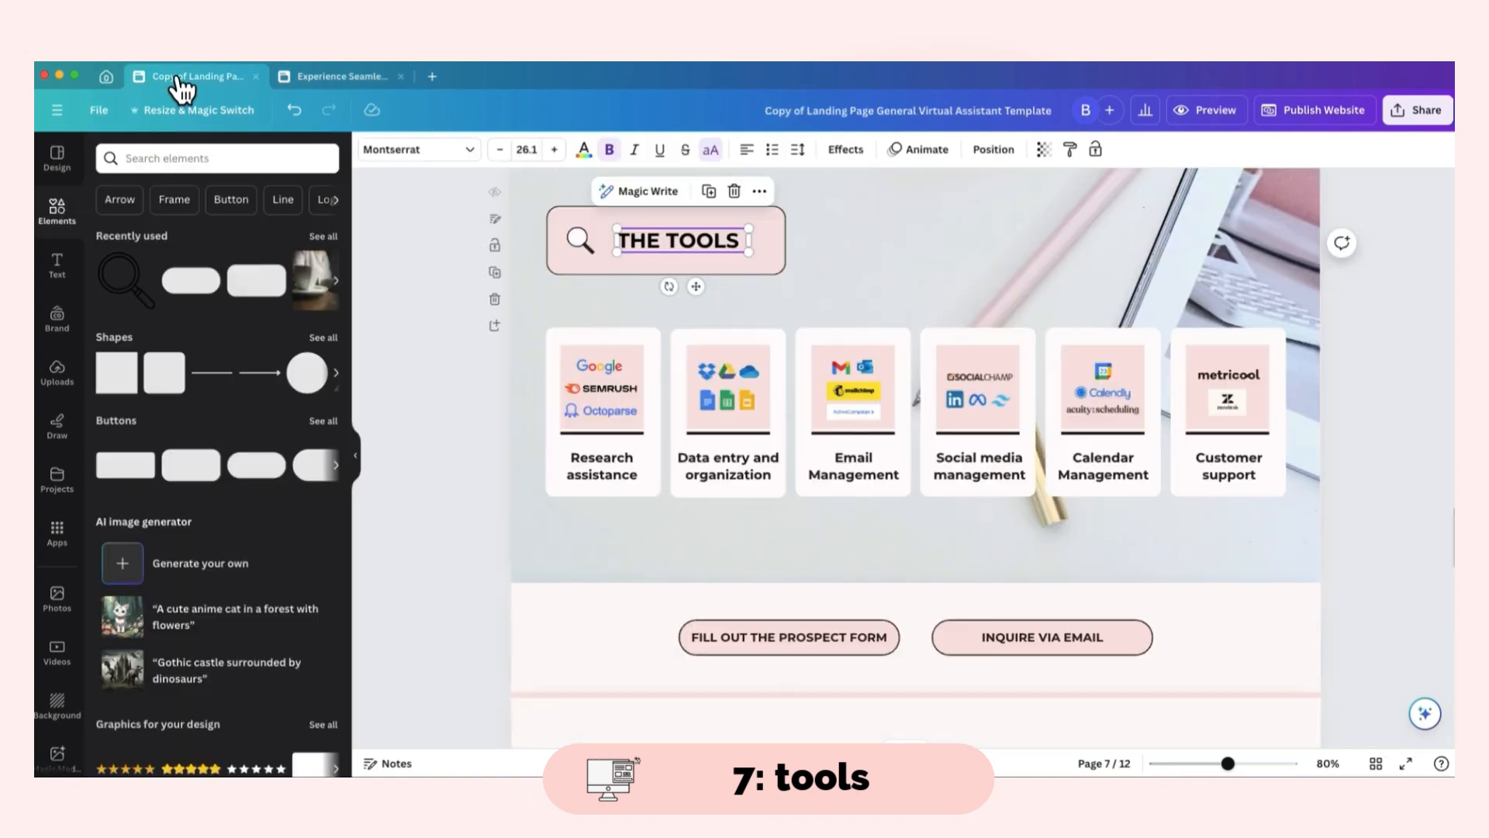
{"action": "left_click", "coordinate": [365, 78]}
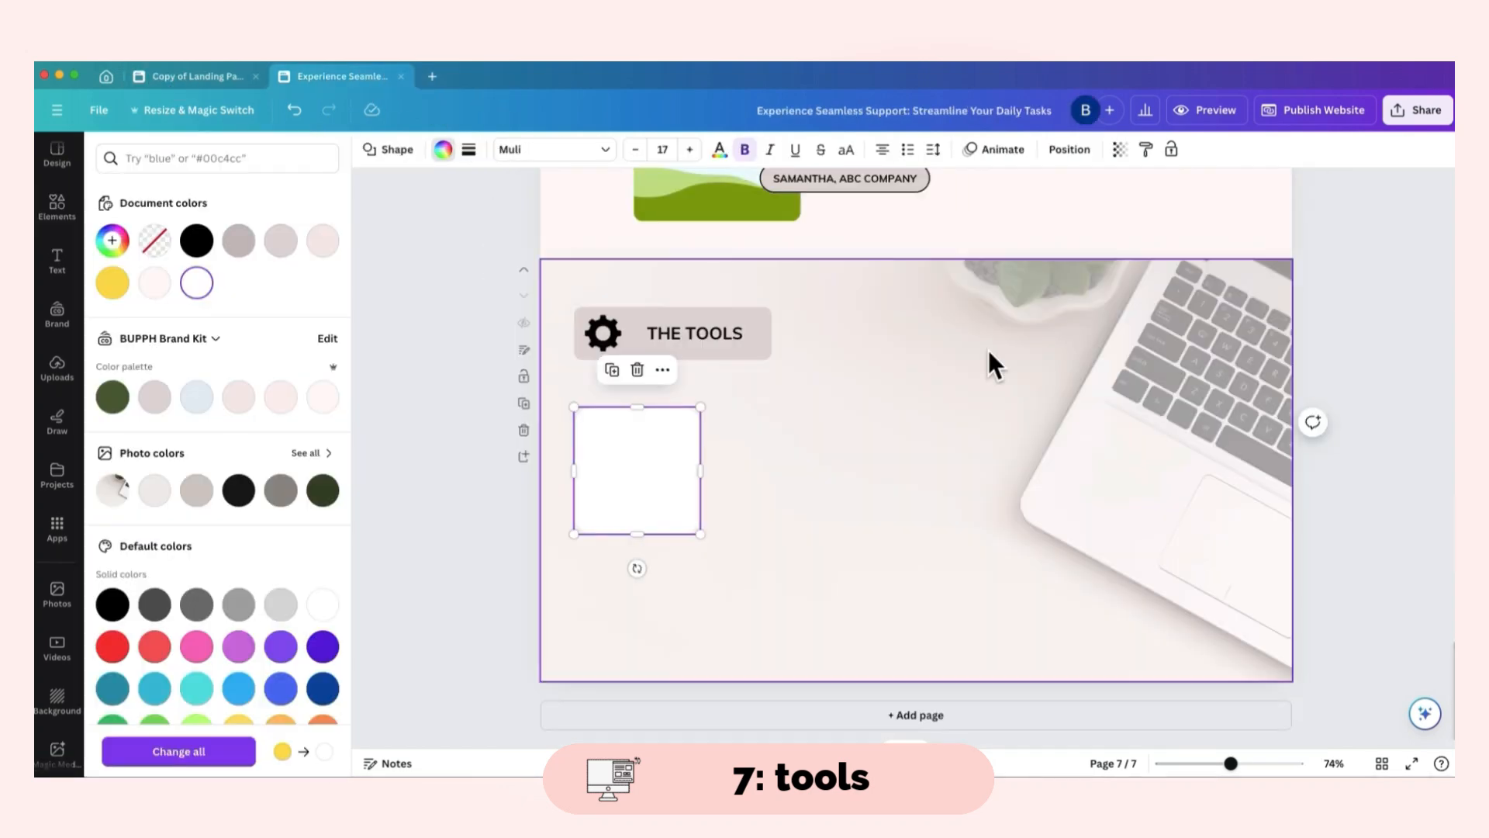
- Label the lower part of the white card with bold two-line text reading "Researching Assistance"
{"action": "type", "text": "Researching "}
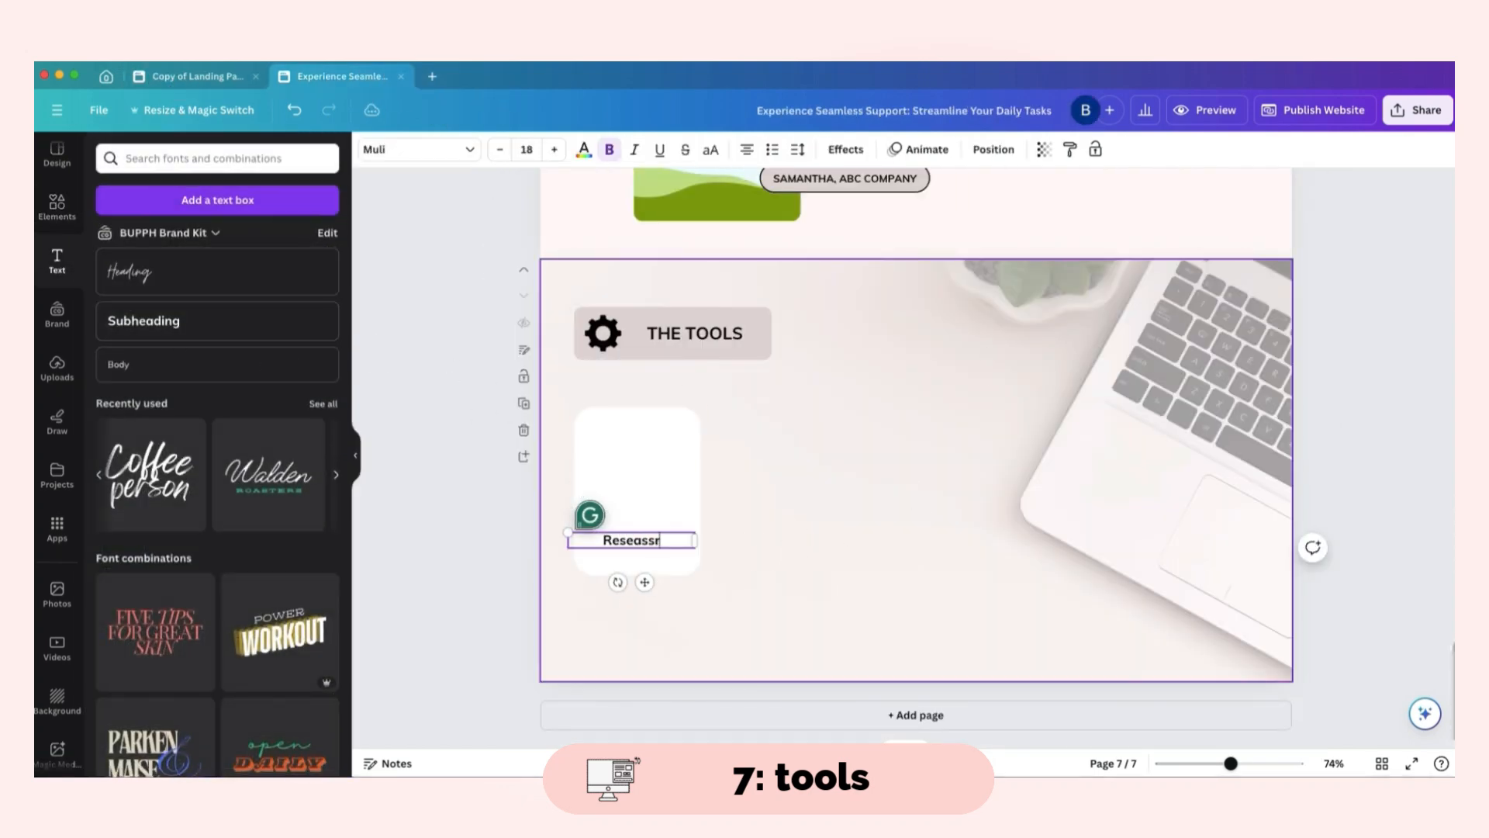
{"action": "type", "text": "Assistance"}
{"action": "left_click", "coordinate": [764, 496]}
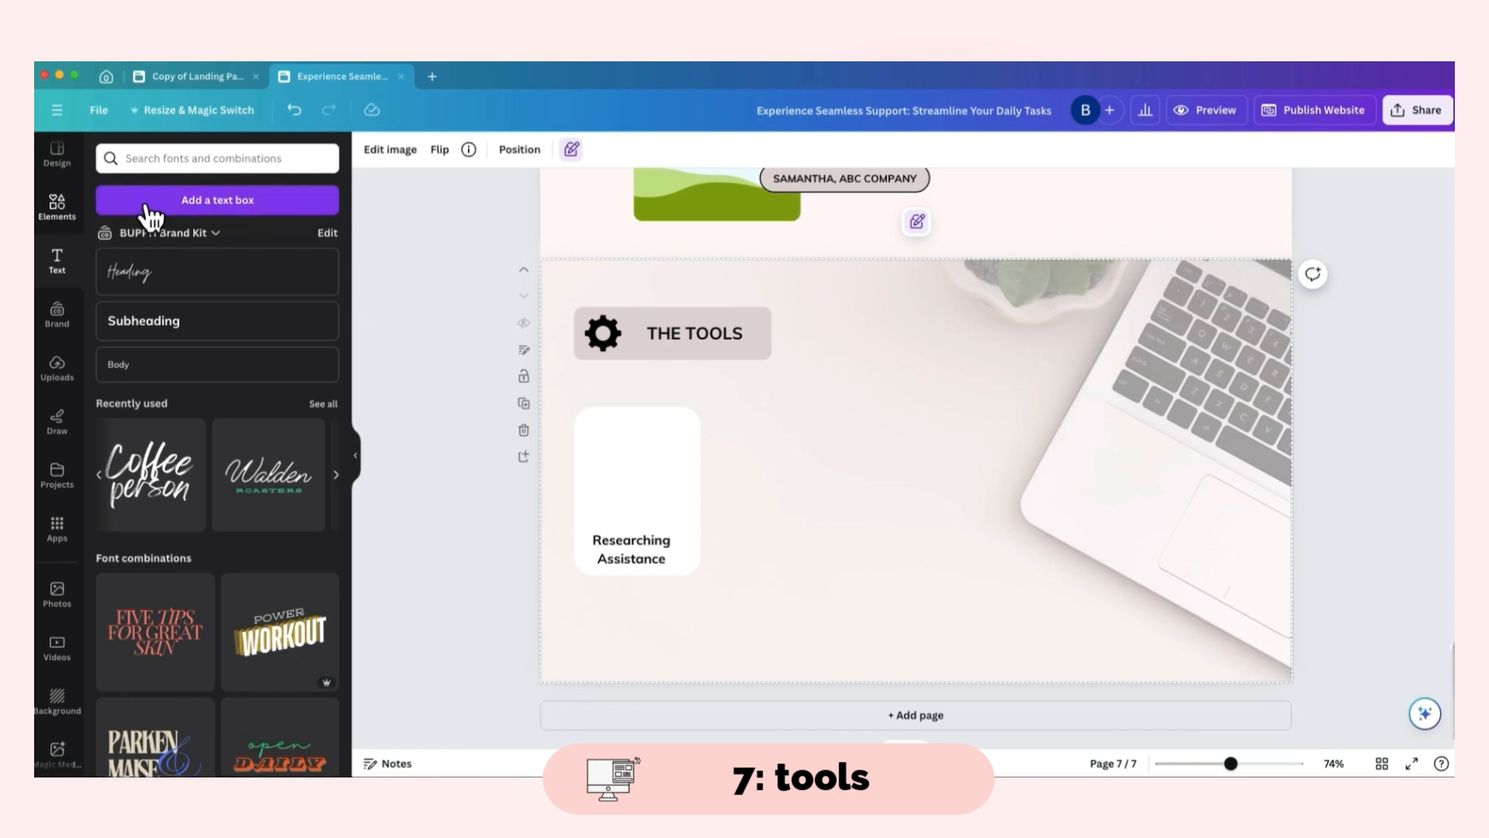
- Add a horizontal black line across the white card above the Researching Assistance label and center the label beneath it
{"action": "left_click", "coordinate": [204, 76]}
{"action": "left_click", "coordinate": [334, 76]}
{"action": "left_click", "coordinate": [57, 205]}
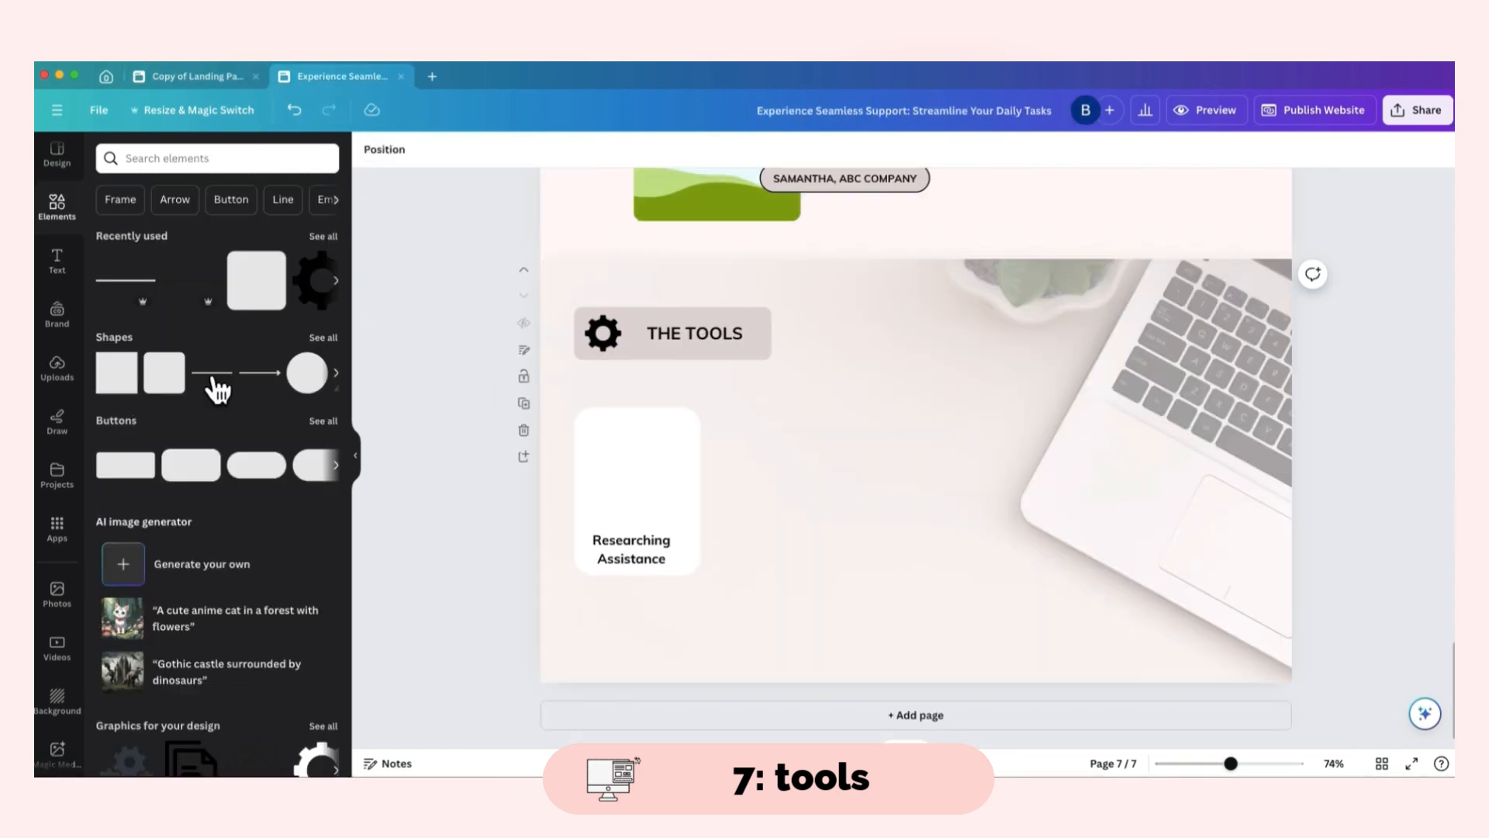
{"action": "left_click", "coordinate": [215, 378]}
{"action": "left_click_drag", "start_coordinate": [1047, 470], "coordinate": [861, 470]}
{"action": "left_click_drag", "start_coordinate": [840, 507], "coordinate": [664, 569]}
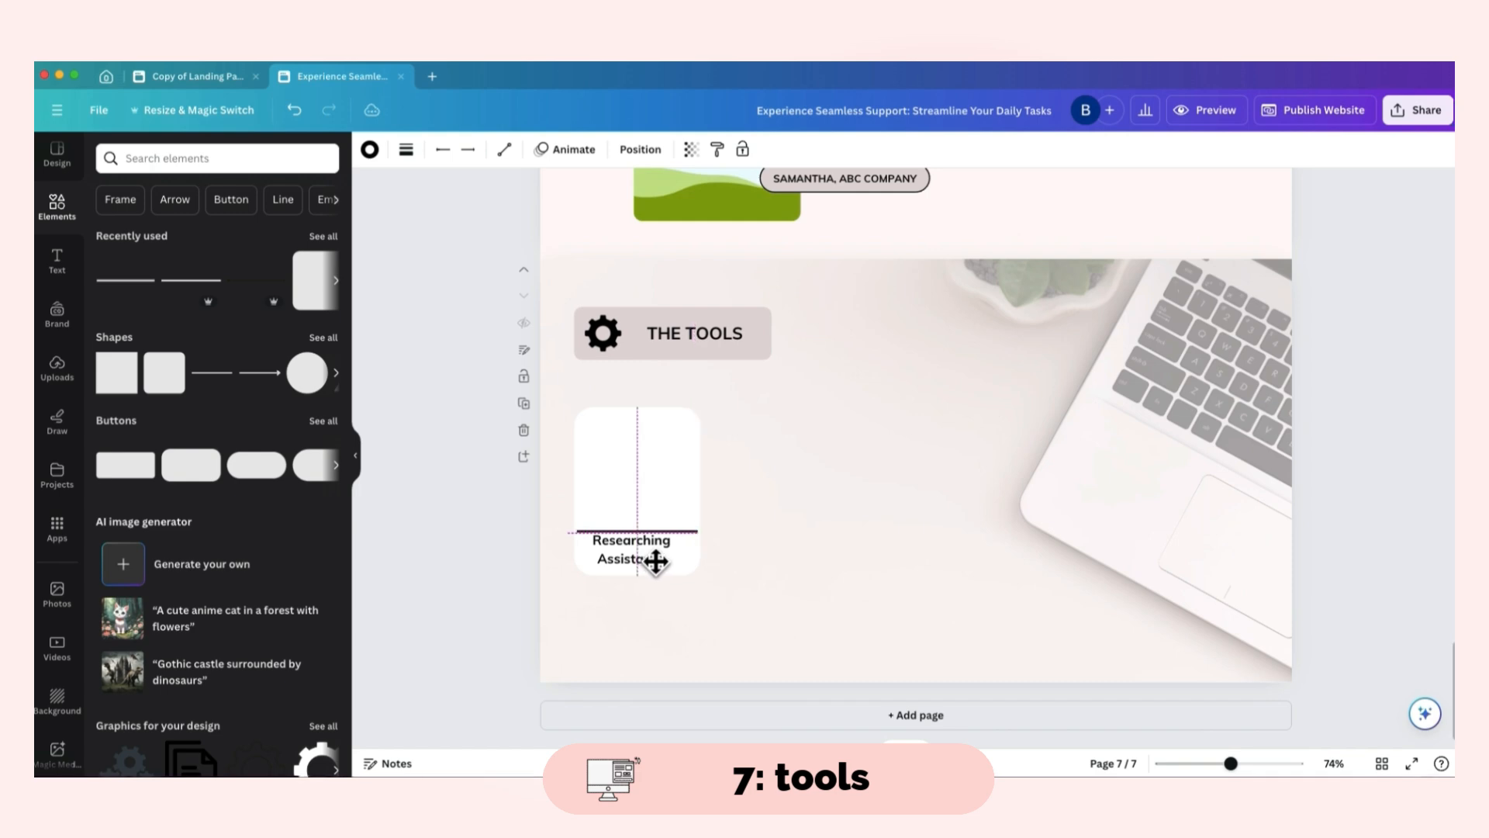
{"action": "left_click", "coordinate": [670, 608]}
{"action": "left_click_drag", "start_coordinate": [662, 553], "coordinate": [669, 549]}
{"action": "left_click", "coordinate": [670, 609]}
- Add a square tile above the card's black line and fill it with the same light pinkish gray as the heading label
{"action": "left_click", "coordinate": [113, 373]}
{"action": "left_click_drag", "start_coordinate": [970, 403], "coordinate": [959, 430]}
{"action": "left_click", "coordinate": [442, 149]}
{"action": "left_click", "coordinate": [280, 240]}
{"action": "left_click_drag", "start_coordinate": [906, 482], "coordinate": [641, 469]}
{"action": "left_click_drag", "start_coordinate": [638, 411], "coordinate": [636, 417]}
{"action": "left_click", "coordinate": [443, 149]}
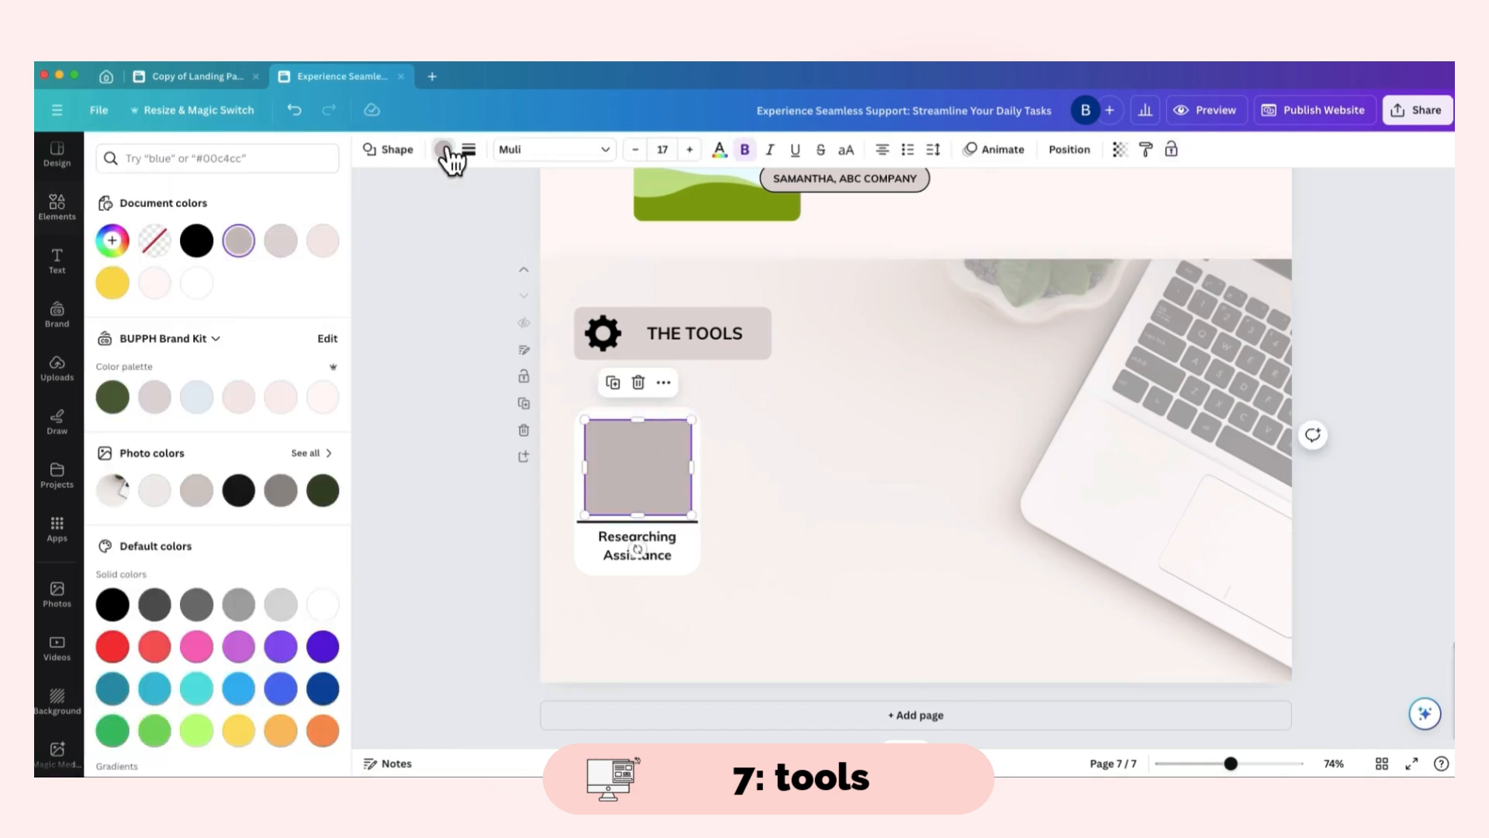
{"action": "left_click", "coordinate": [281, 244]}
{"action": "left_click", "coordinate": [975, 474]}
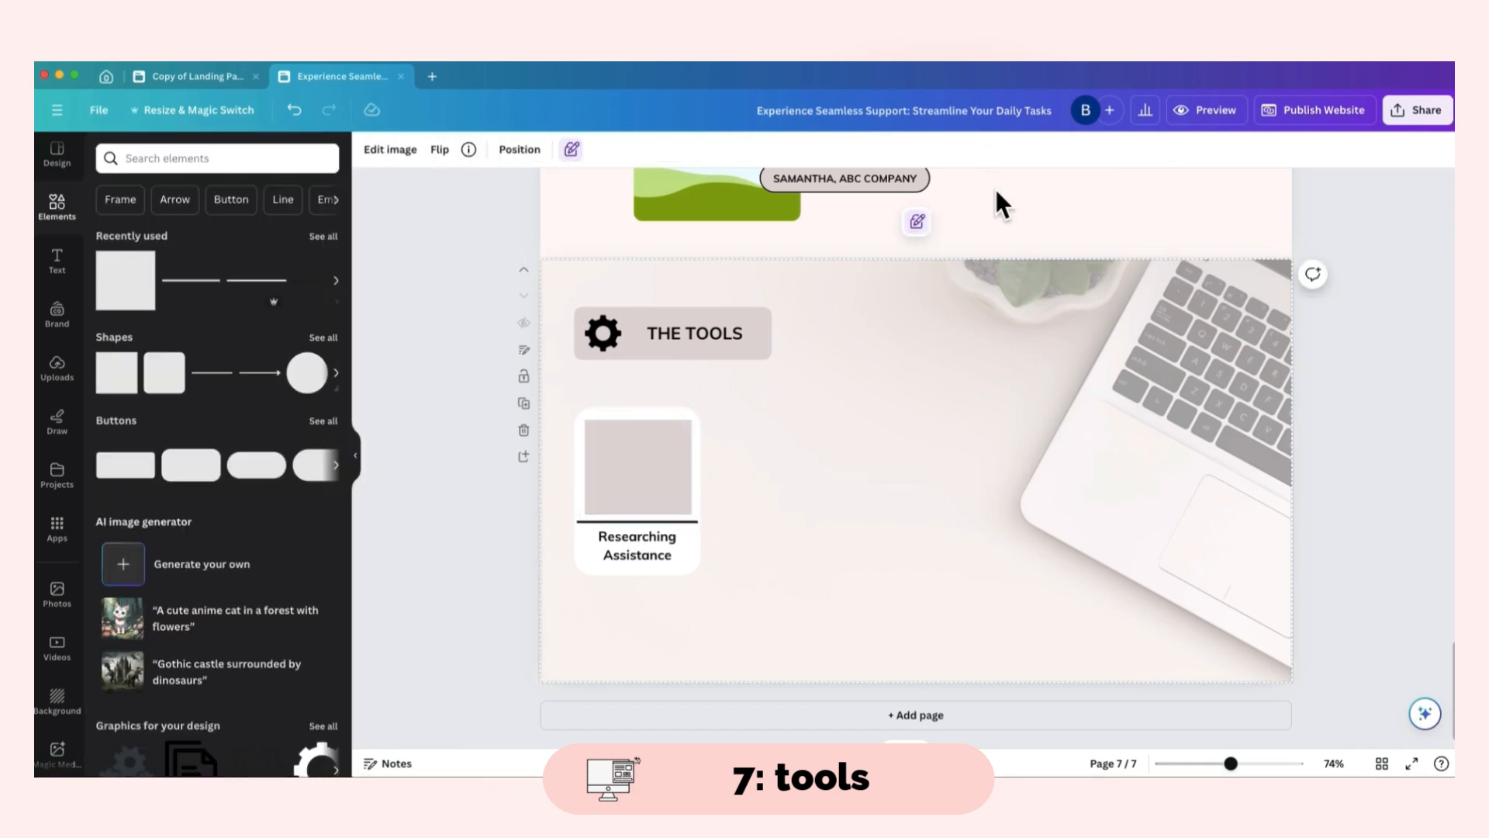
- With the template's tool cards as reference, search the graphics for "google logo" and place the multicoloured magnifier icon small in the card's pinkish tile
{"action": "left_click", "coordinate": [183, 76]}
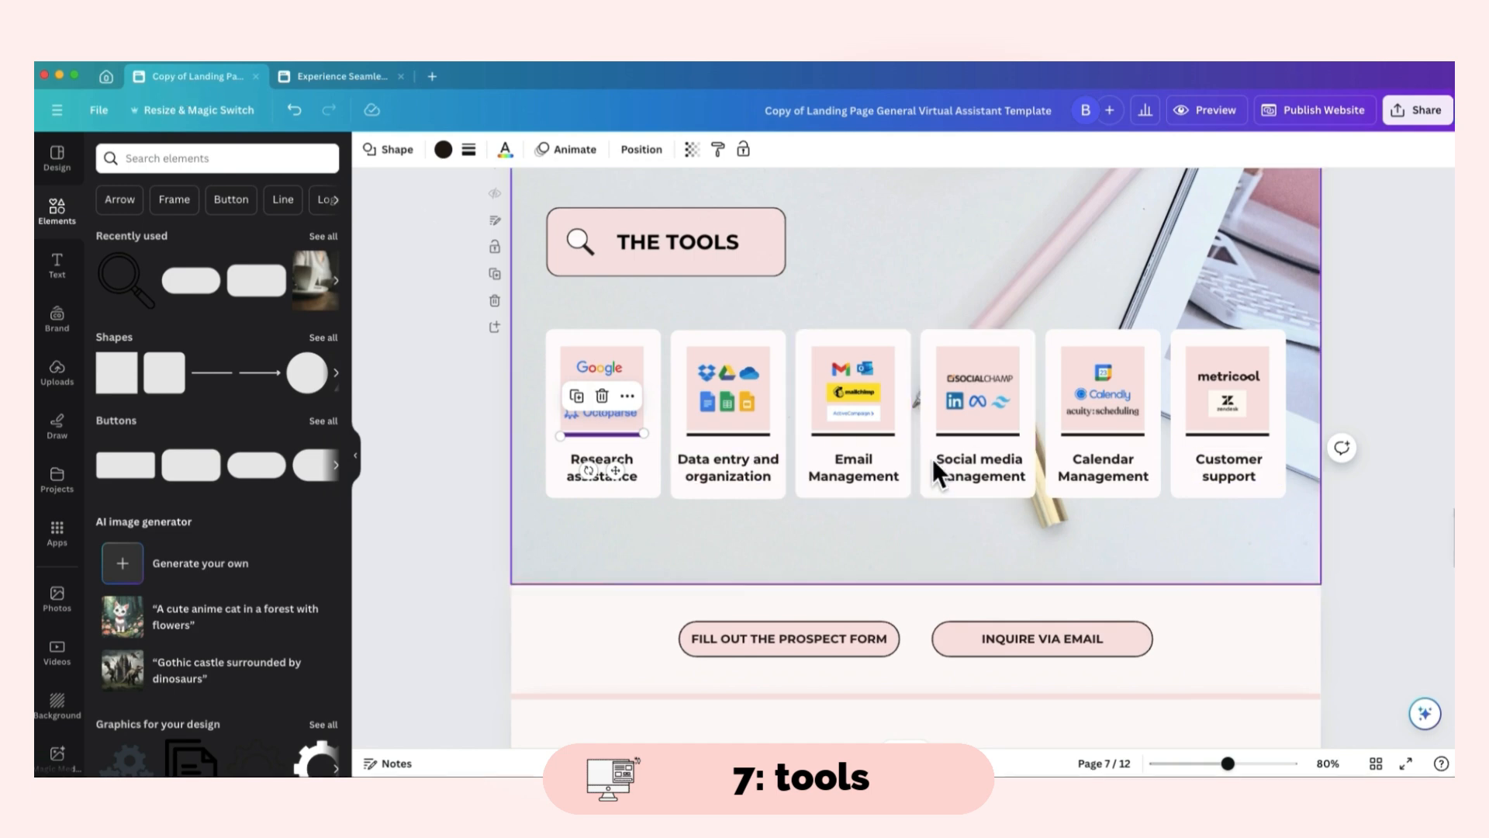
{"action": "left_click", "coordinate": [318, 78]}
{"action": "left_click", "coordinate": [194, 78]}
{"action": "left_click", "coordinate": [729, 376]}
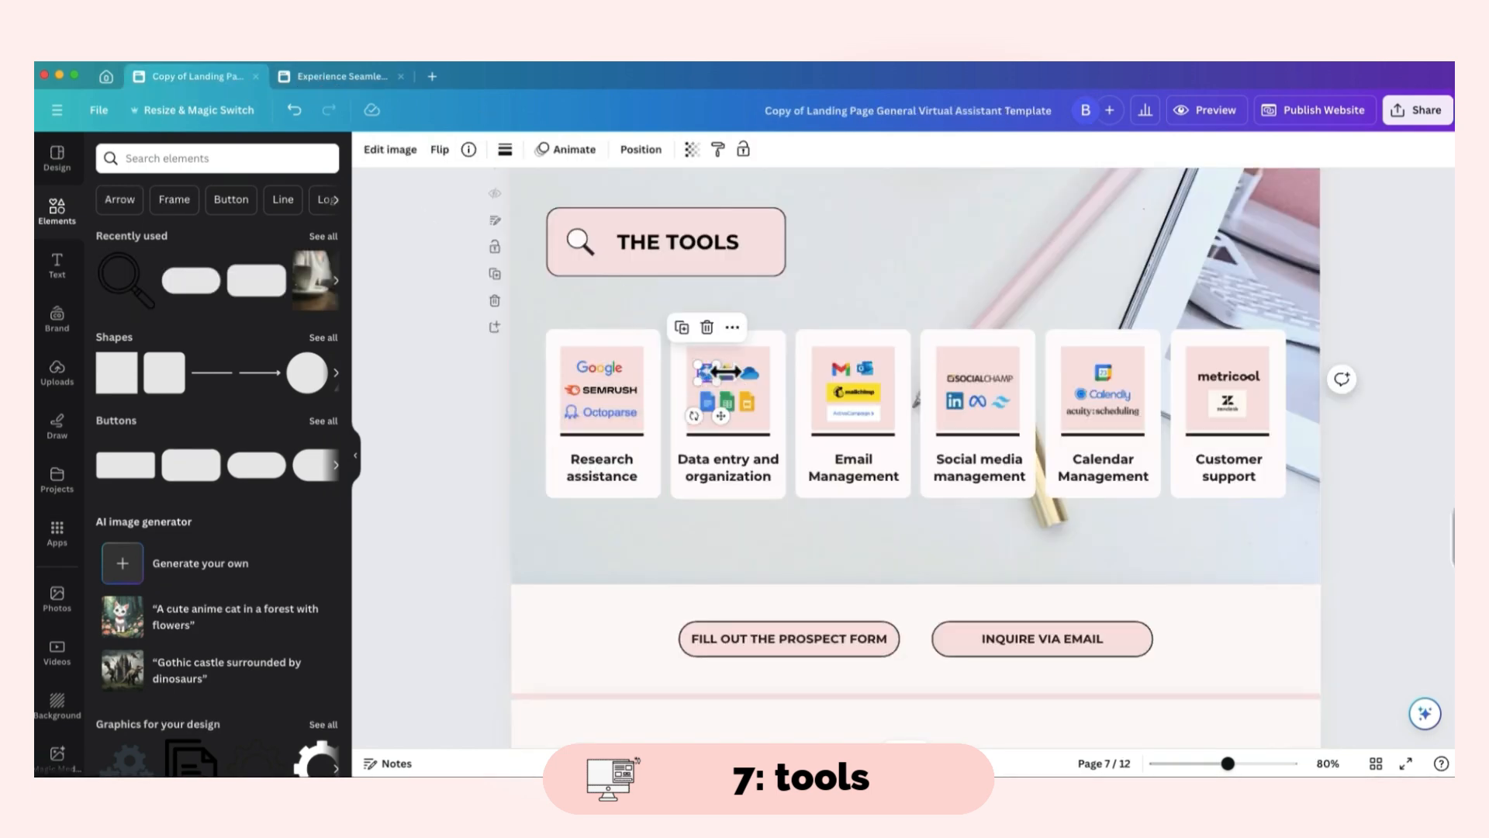
{"action": "left_click", "coordinate": [361, 83]}
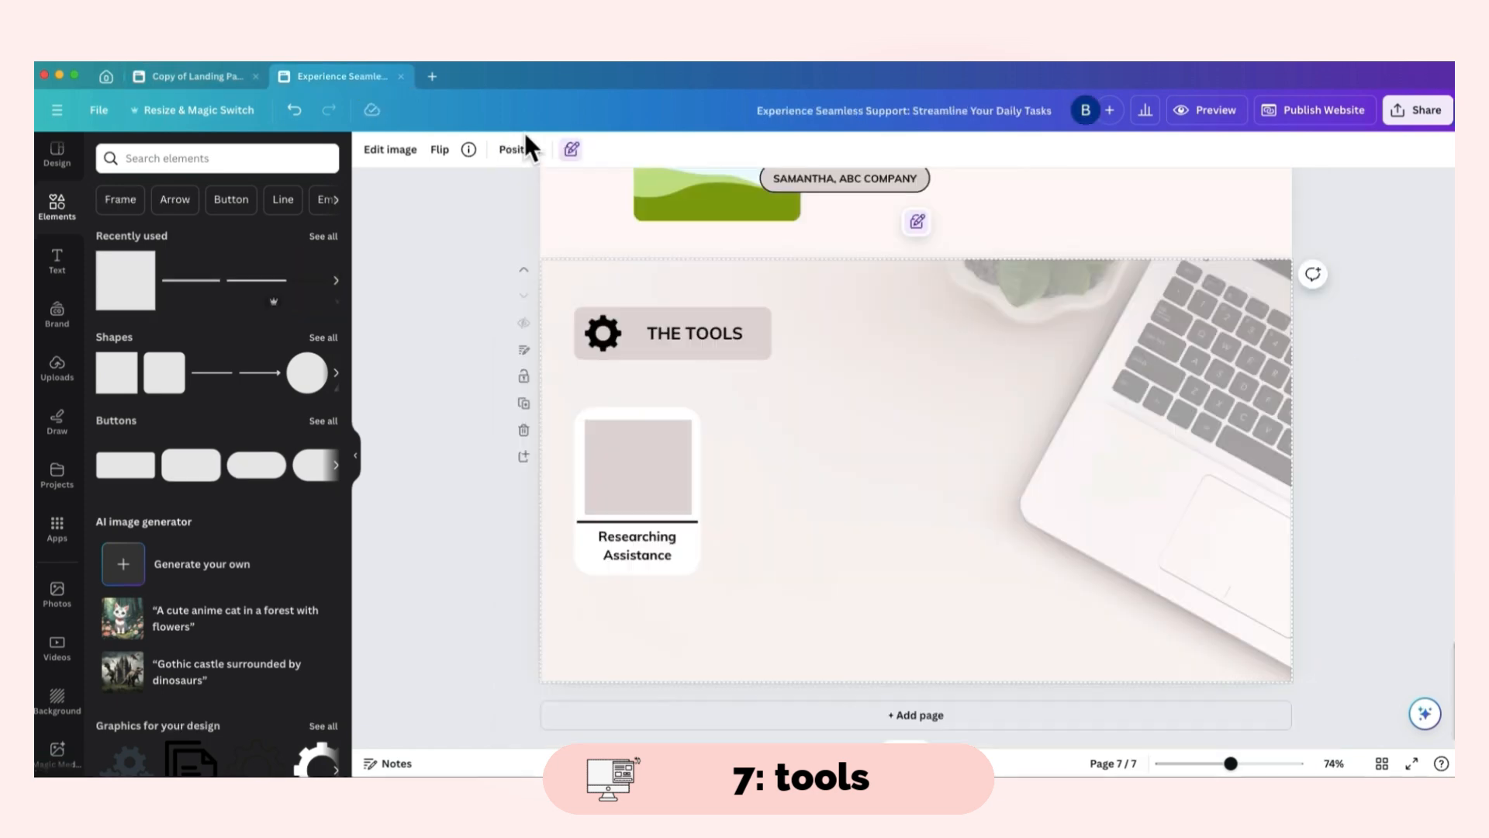
{"action": "left_click", "coordinate": [239, 162]}
{"action": "type", "text": "google logo"}
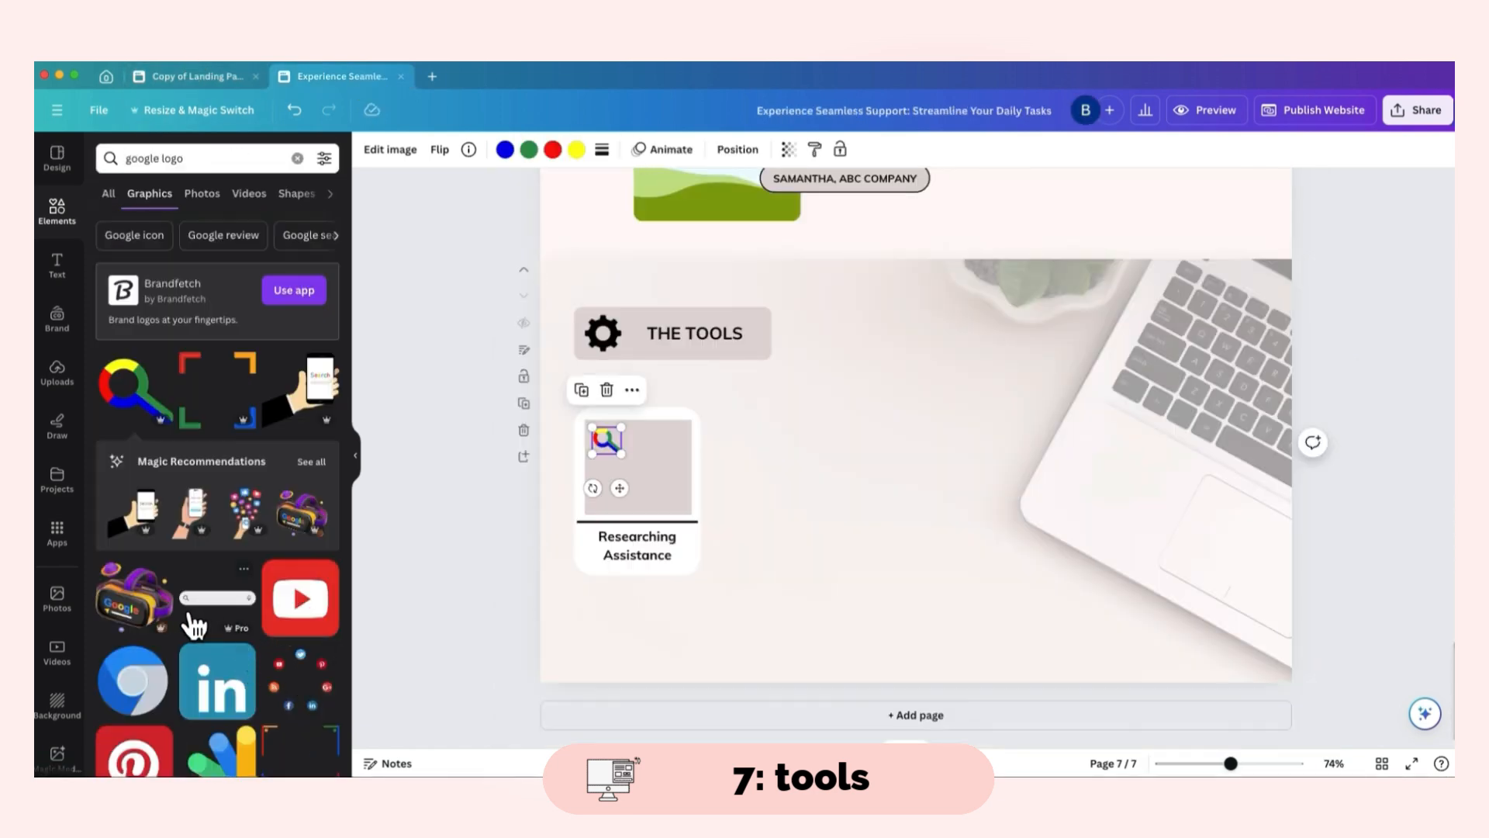
- Add the LinkedIn icon and the round red Pinterest icon, scaled down, in a row beside the magnifier on the card's tile
{"action": "left_click", "coordinate": [217, 681]}
{"action": "left_click_drag", "start_coordinate": [1000, 387], "coordinate": [652, 489]}
{"action": "scroll", "coordinate": [199, 525], "scroll_direction": "down", "scroll_amount": 3}
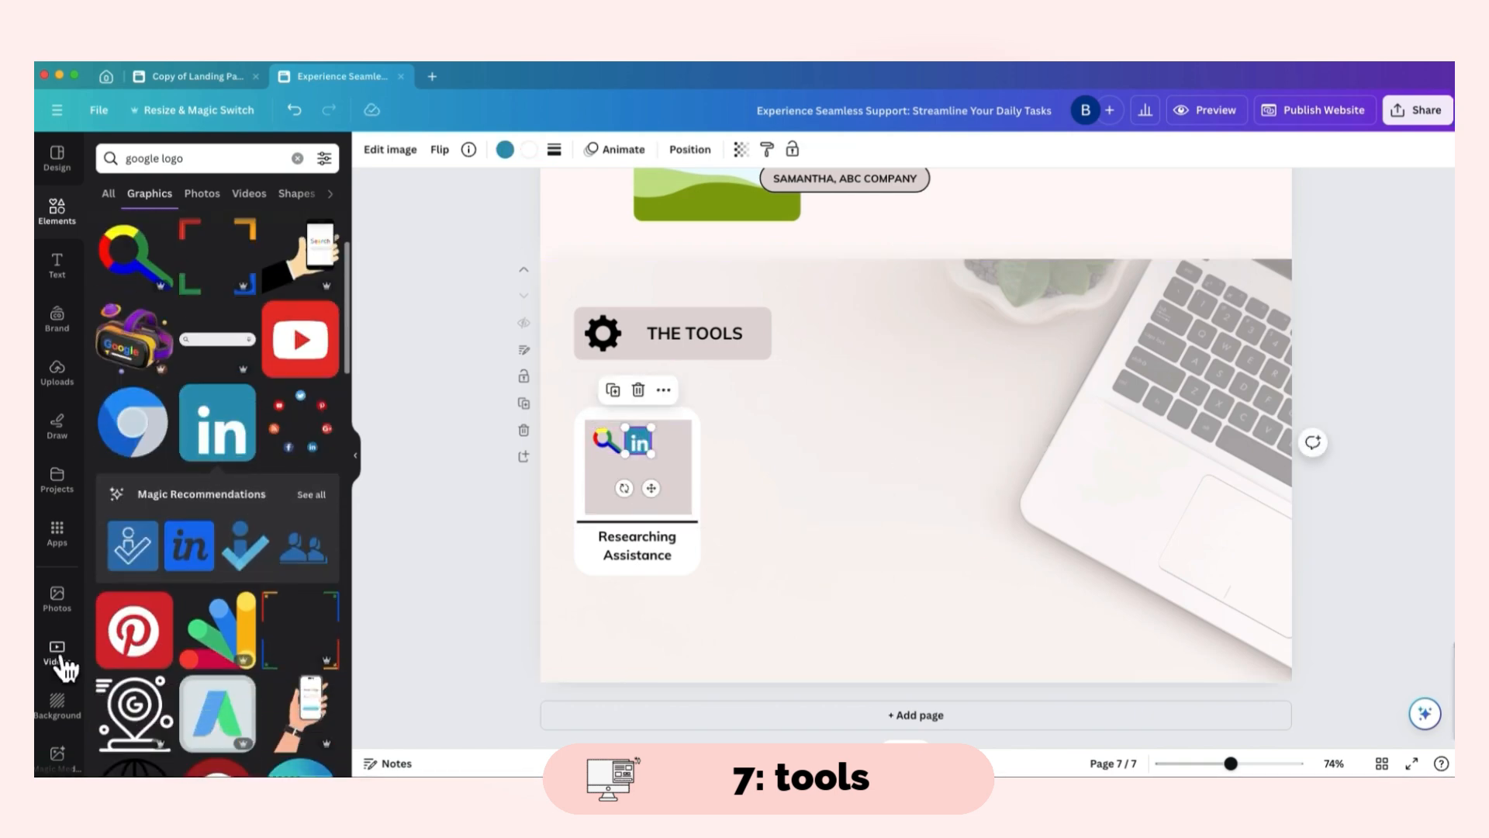
{"action": "scroll", "coordinate": [233, 612], "scroll_direction": "down", "scroll_amount": 1}
{"action": "scroll", "coordinate": [209, 597], "scroll_direction": "down", "scroll_amount": 2}
{"action": "left_click", "coordinate": [216, 625]}
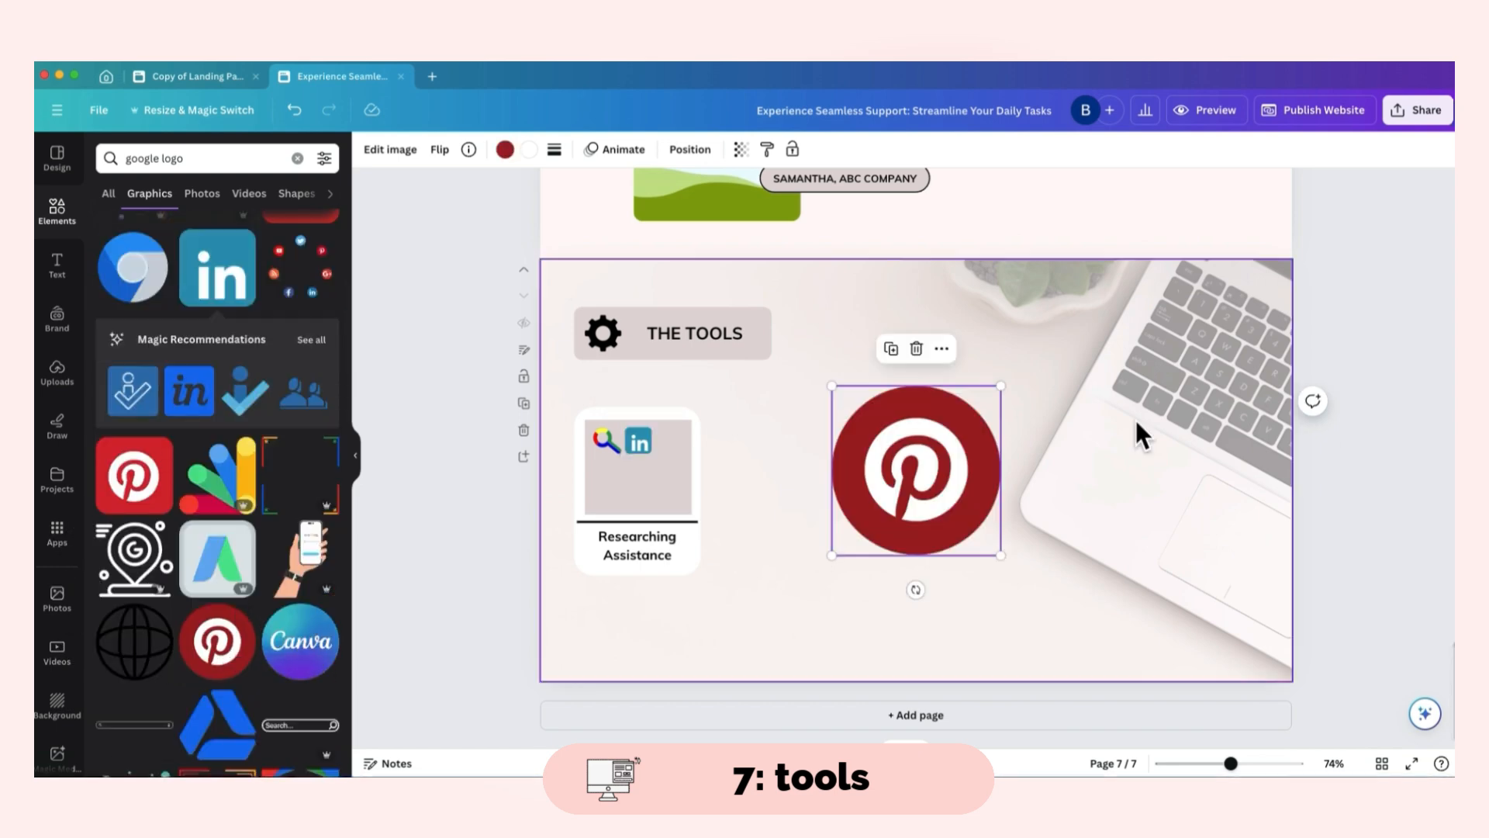
{"action": "left_click_drag", "start_coordinate": [1001, 386], "coordinate": [859, 528]}
{"action": "left_click_drag", "start_coordinate": [846, 579], "coordinate": [686, 485]}
- Add the blue triangular Drive icon, scaled down, as the first icon of a second row on the card's tile
{"action": "scroll", "coordinate": [225, 414], "scroll_direction": "down", "scroll_amount": 3}
{"action": "left_click", "coordinate": [218, 534]}
{"action": "left_click_drag", "start_coordinate": [1009, 387], "coordinate": [869, 512]}
{"action": "left_click_drag", "start_coordinate": [857, 586], "coordinate": [634, 538]}
{"action": "left_click_drag", "start_coordinate": [643, 466], "coordinate": [631, 477]}
{"action": "left_click_drag", "start_coordinate": [620, 537], "coordinate": [621, 529]}
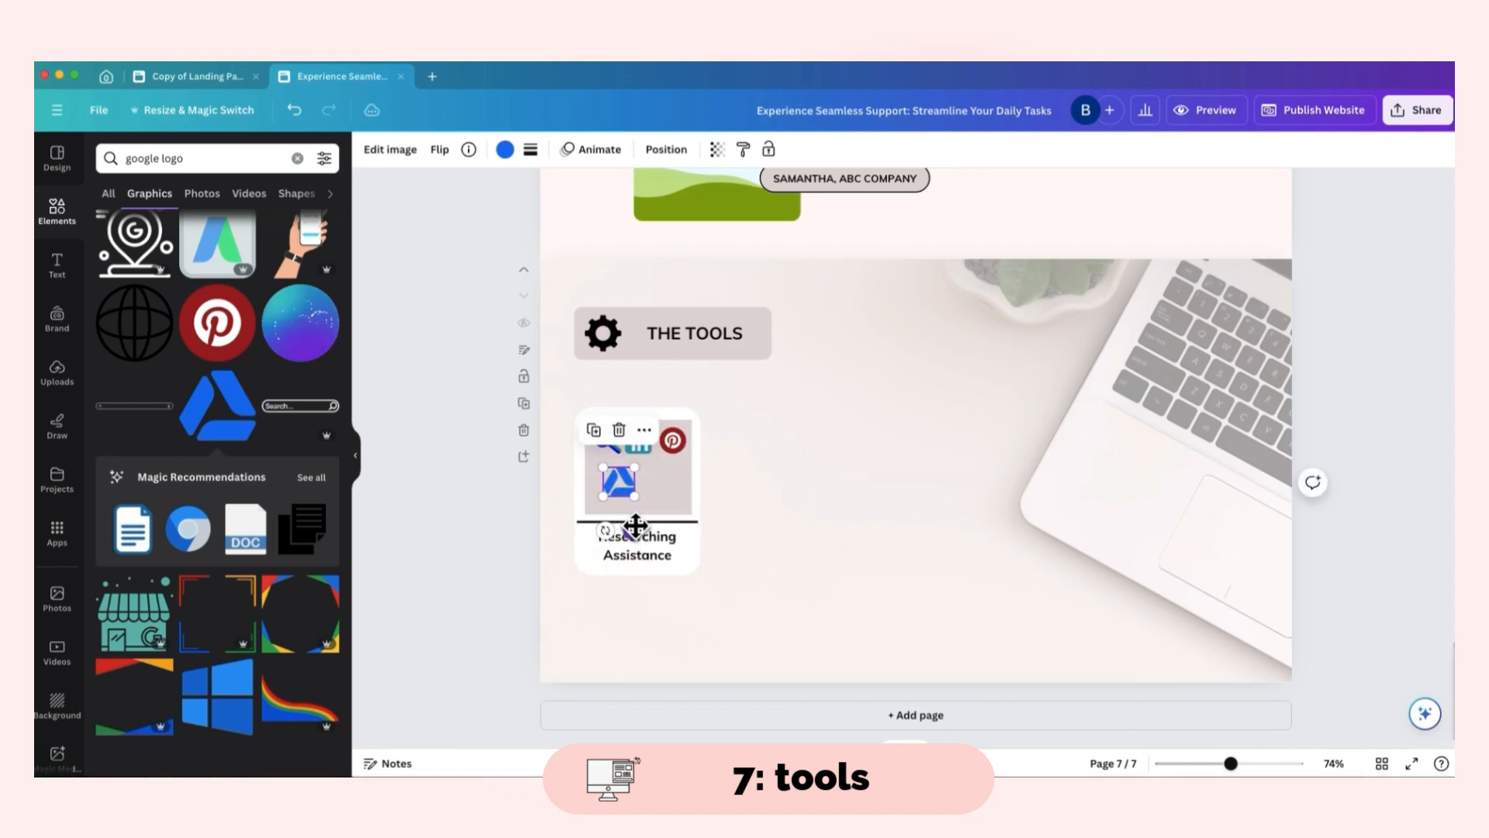
- Place a small green Android icon beside the Drive icon and arrange the two as the tile's second row
{"action": "scroll", "coordinate": [277, 411], "scroll_direction": "down", "scroll_amount": 6}
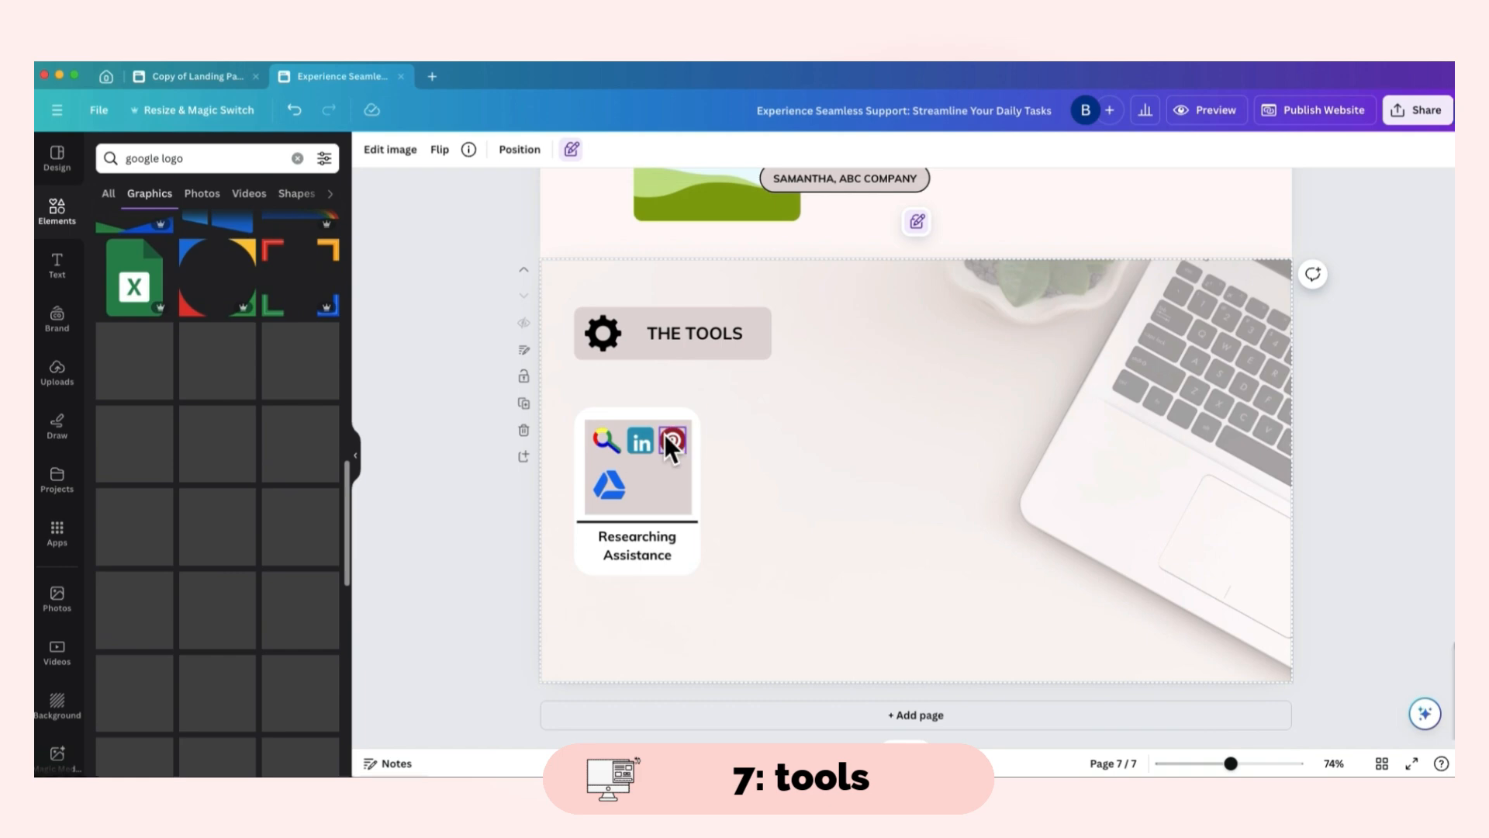
{"action": "scroll", "coordinate": [217, 466], "scroll_direction": "down", "scroll_amount": 3}
{"action": "left_click", "coordinate": [216, 331]}
{"action": "left_click_drag", "start_coordinate": [1001, 385], "coordinate": [866, 521]}
{"action": "left_click_drag", "start_coordinate": [866, 594], "coordinate": [671, 544]}
{"action": "left_click_drag", "start_coordinate": [614, 490], "coordinate": [623, 492]}
- Group all elements of the Researching Assistance card and place a copy of it directly to the right of the original
{"action": "left_click_drag", "start_coordinate": [708, 599], "coordinate": [566, 394]}
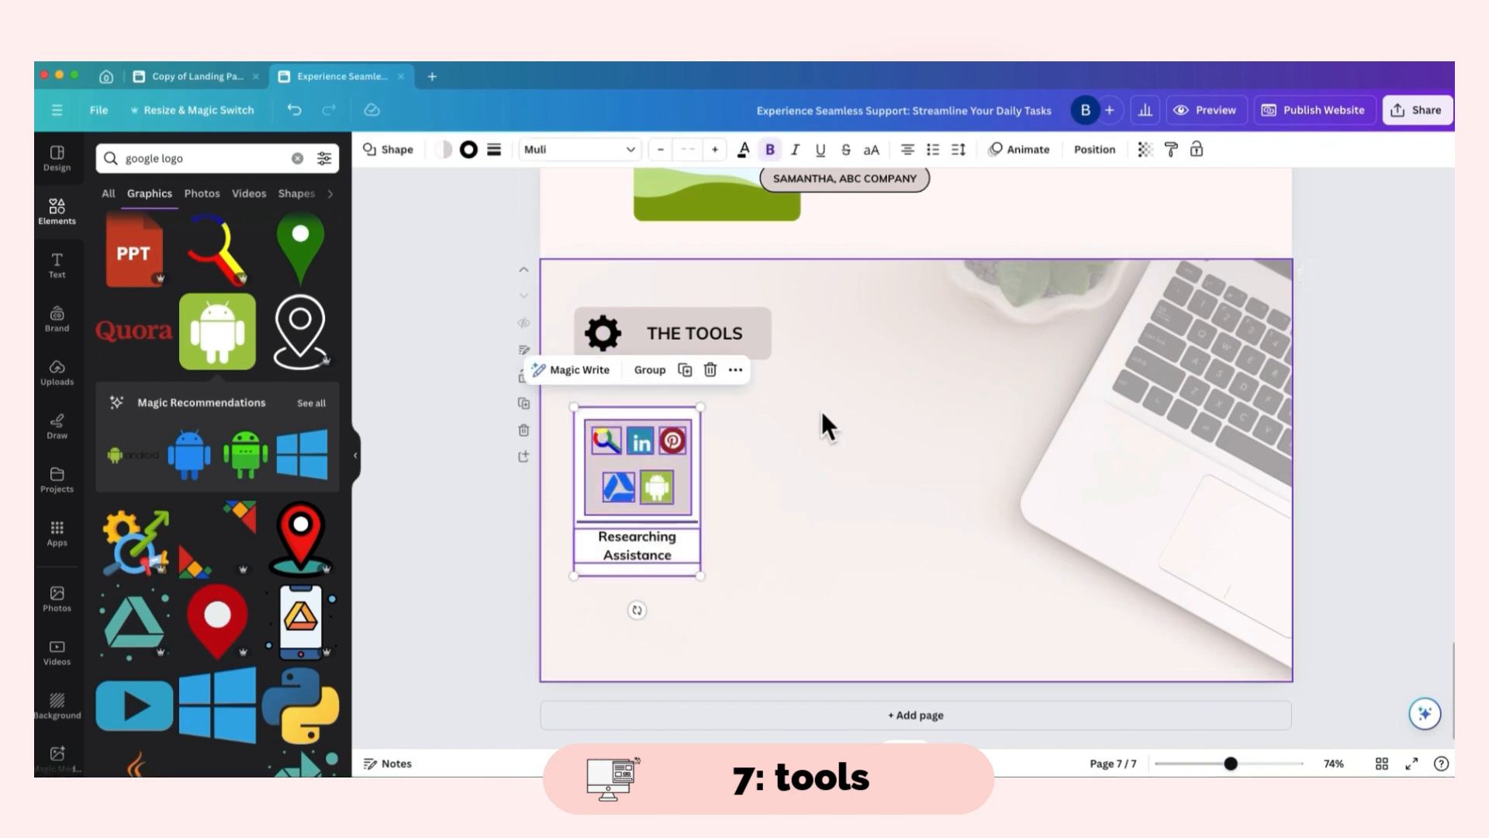
{"action": "left_click", "coordinate": [644, 372]}
{"action": "left_click", "coordinate": [748, 619]}
{"action": "left_click_drag", "start_coordinate": [735, 619], "coordinate": [568, 394]}
{"action": "key", "text": "super+c"}
{"action": "key", "text": "super+v"}
{"action": "left_click_drag", "start_coordinate": [667, 527], "coordinate": [791, 521]}
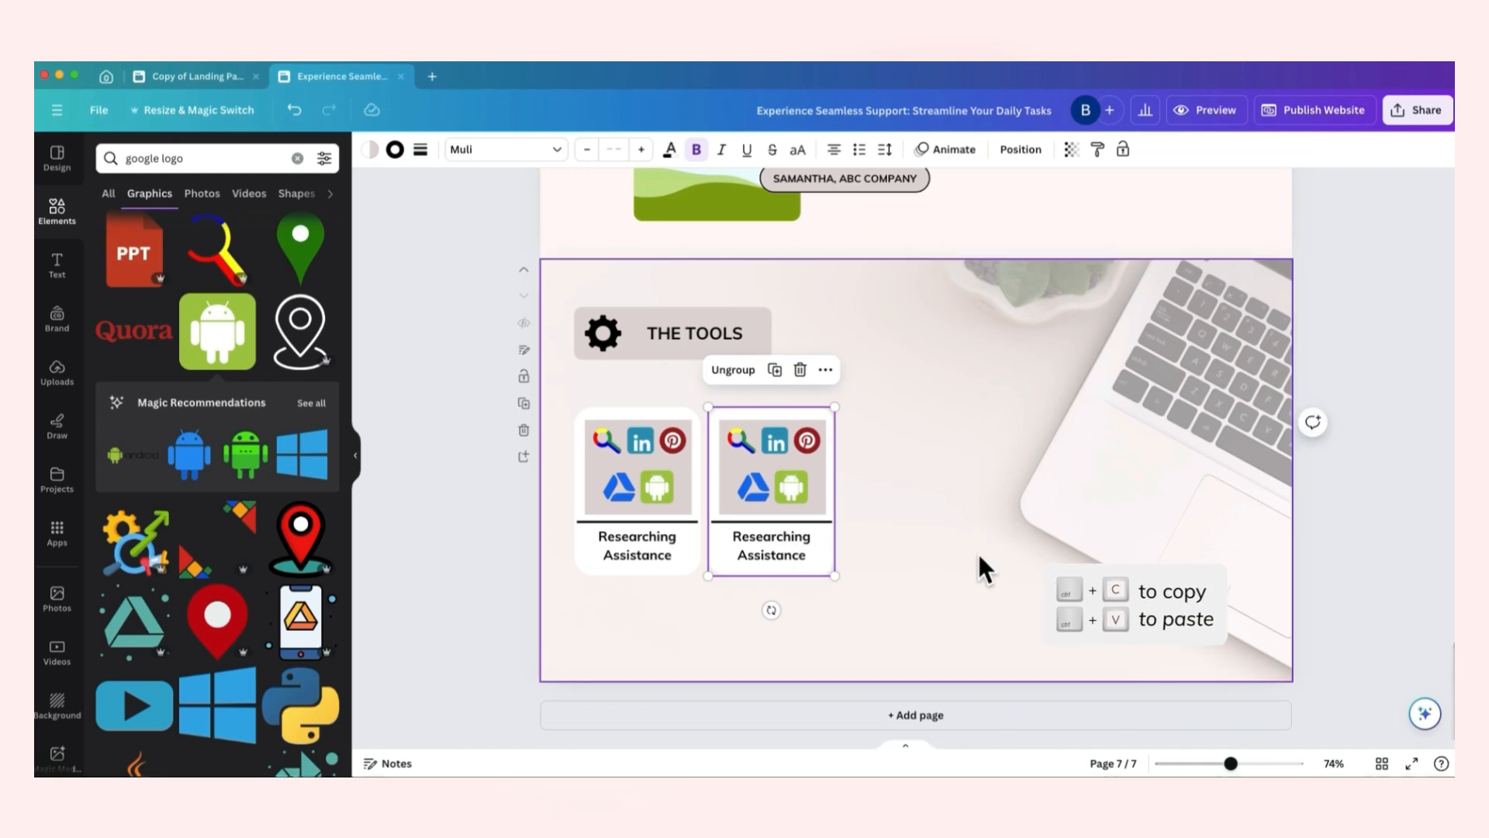
- Paste three more copies of the card and line them up to complete a row of five across the tools page
{"action": "key", "text": "super+v"}
{"action": "left_click_drag", "start_coordinate": [602, 538], "coordinate": [862, 526]}
{"action": "key", "text": "super+v"}
{"action": "left_click_drag", "start_coordinate": [691, 525], "coordinate": [1216, 520]}
{"action": "key", "text": "super+v"}
{"action": "left_click", "coordinate": [1194, 624]}
- Following the template's call-to-action section, add a blank page below the tools page and shorten it to a narrow strip
{"action": "left_click", "coordinate": [186, 77]}
{"action": "scroll", "coordinate": [822, 427], "scroll_direction": "down", "scroll_amount": 5}
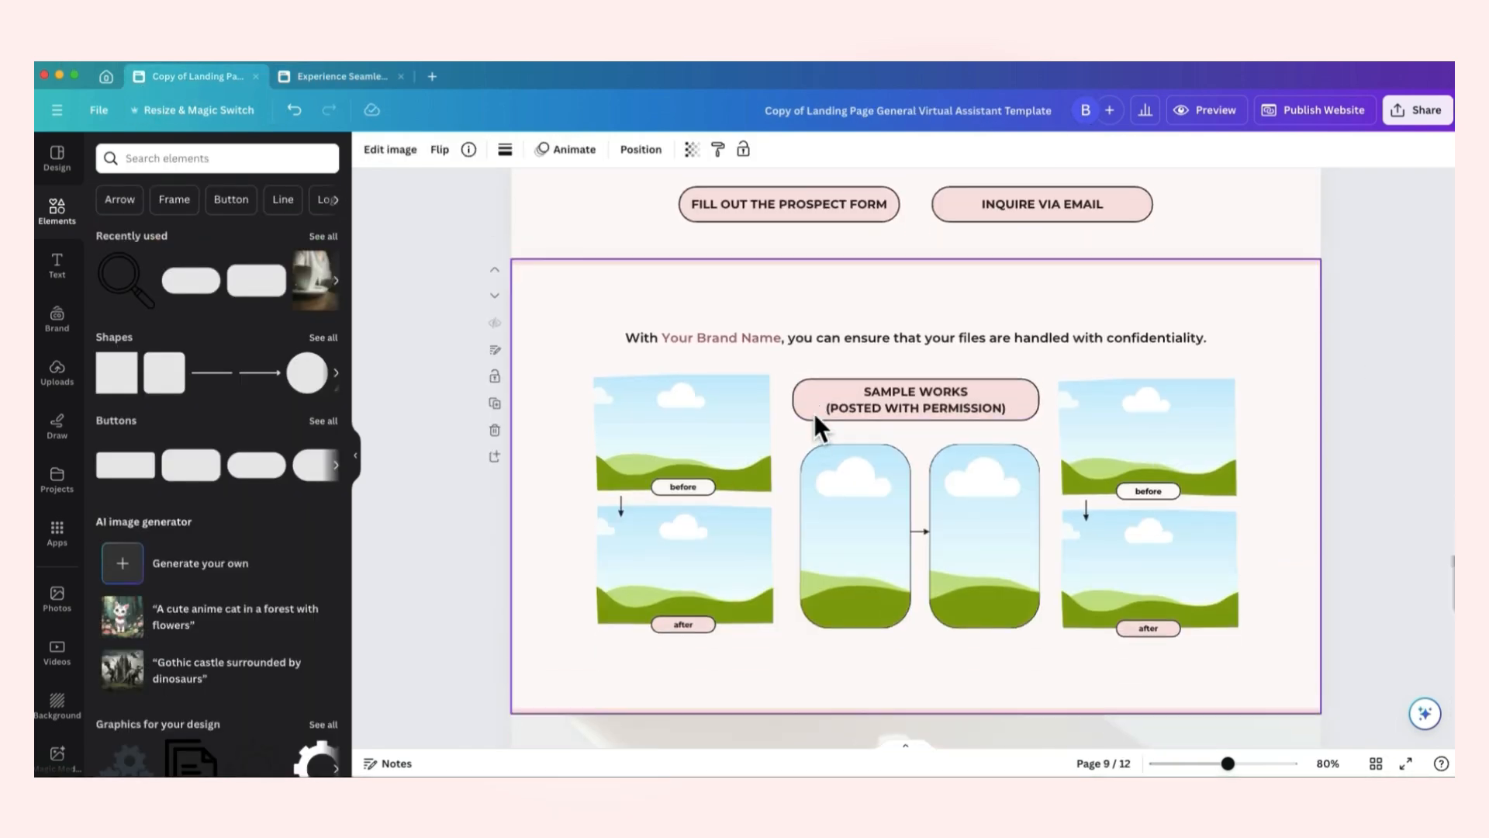
{"action": "scroll", "coordinate": [812, 411], "scroll_direction": "up", "scroll_amount": 2}
{"action": "left_click", "coordinate": [537, 337]}
{"action": "left_click", "coordinate": [555, 404]}
{"action": "left_click", "coordinate": [561, 325]}
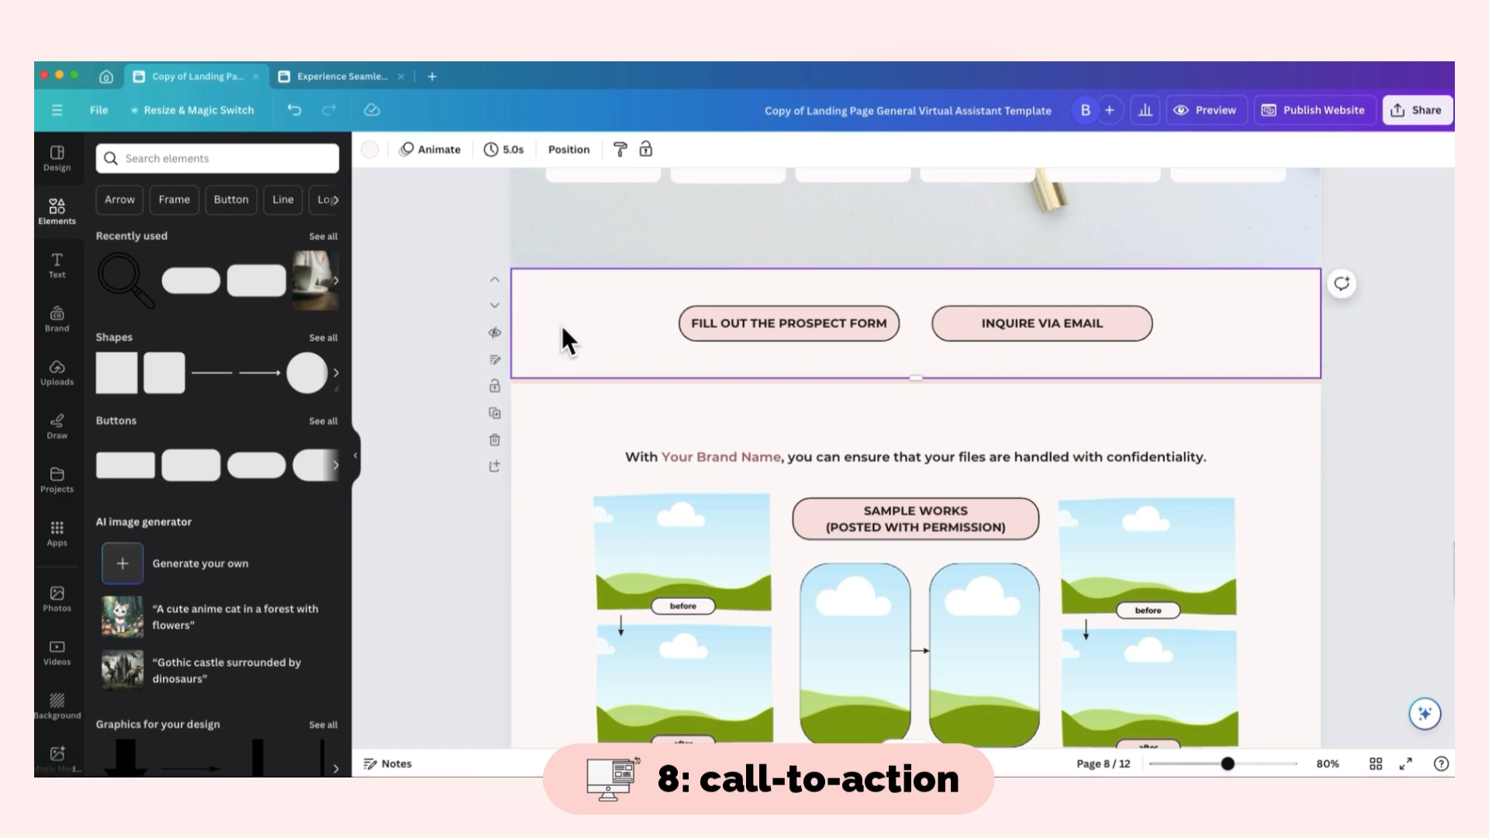
{"action": "left_click", "coordinate": [342, 77]}
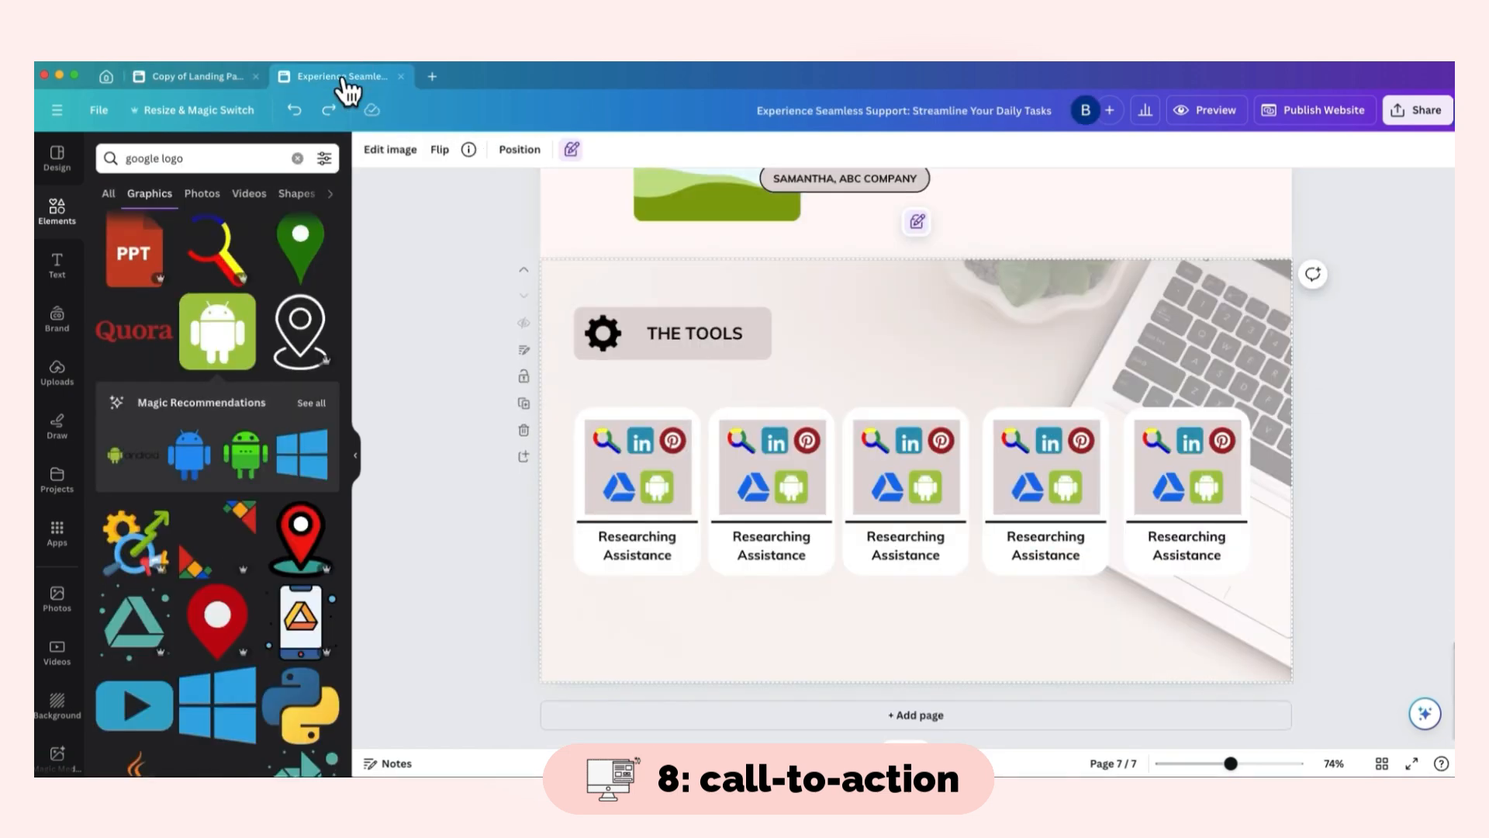
{"action": "key", "text": "ctrl+v"}
{"action": "left_click_drag", "start_coordinate": [918, 683], "coordinate": [904, 522]}
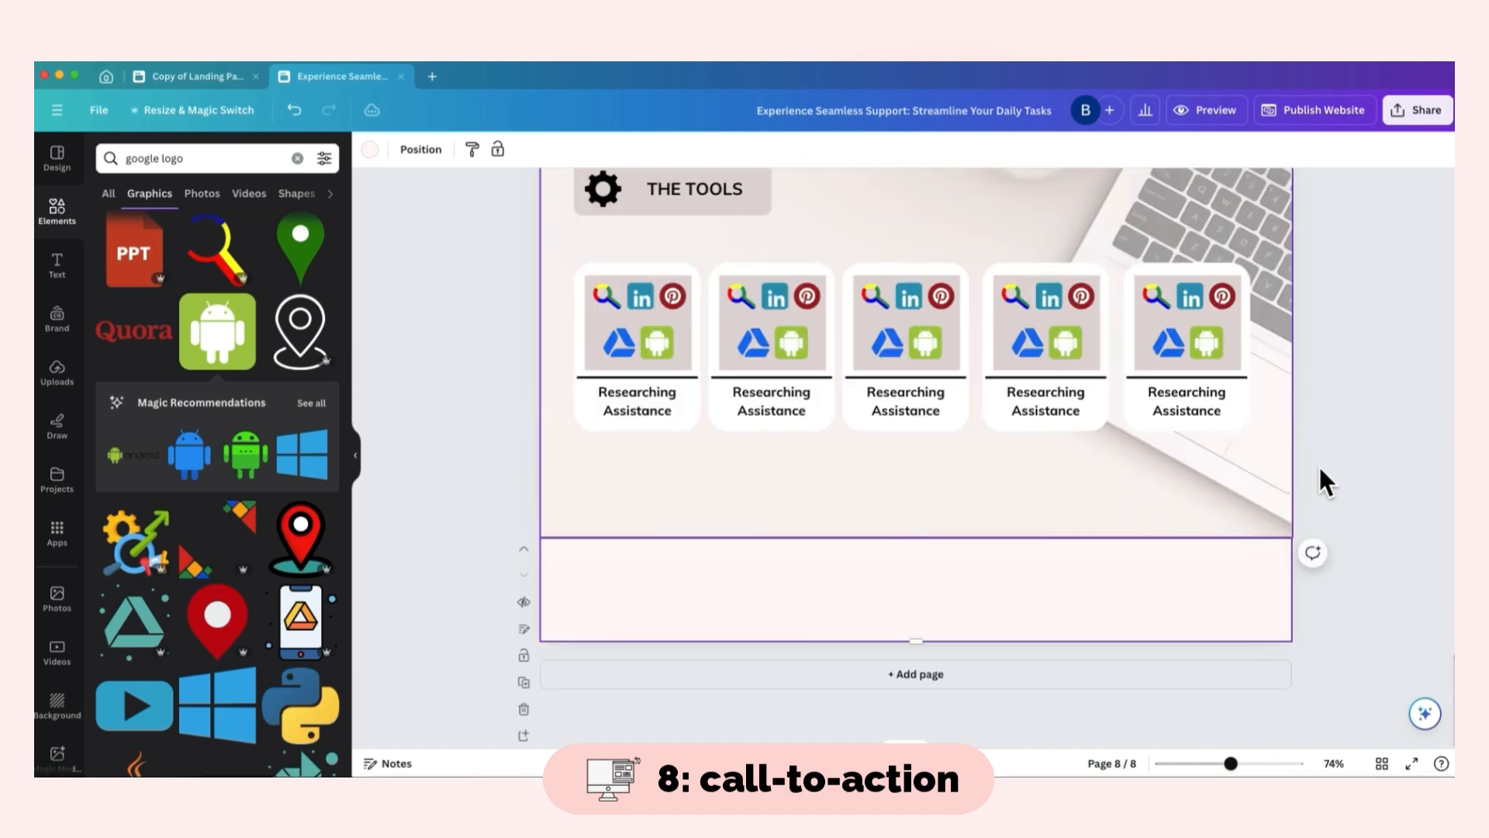
- Copy the rounded name label from the testimonials page and paste two of them side by side on the narrow page as buttons
{"action": "scroll", "coordinate": [1026, 411], "scroll_direction": "up", "scroll_amount": 10}
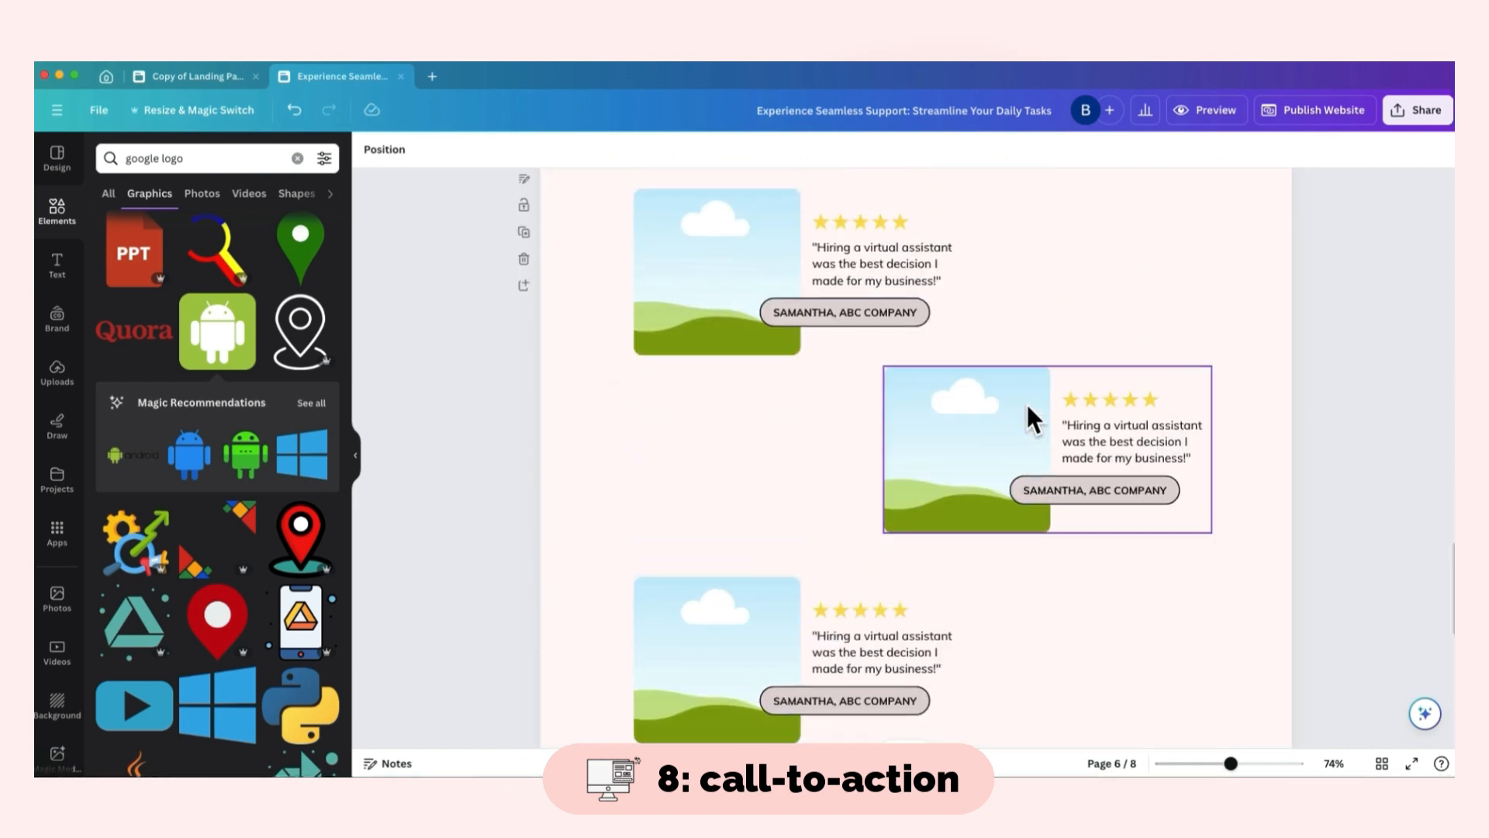
{"action": "scroll", "coordinate": [1026, 411], "scroll_direction": "up", "scroll_amount": 5}
{"action": "left_click", "coordinate": [997, 343]}
{"action": "scroll", "coordinate": [992, 388], "scroll_direction": "down", "scroll_amount": 6}
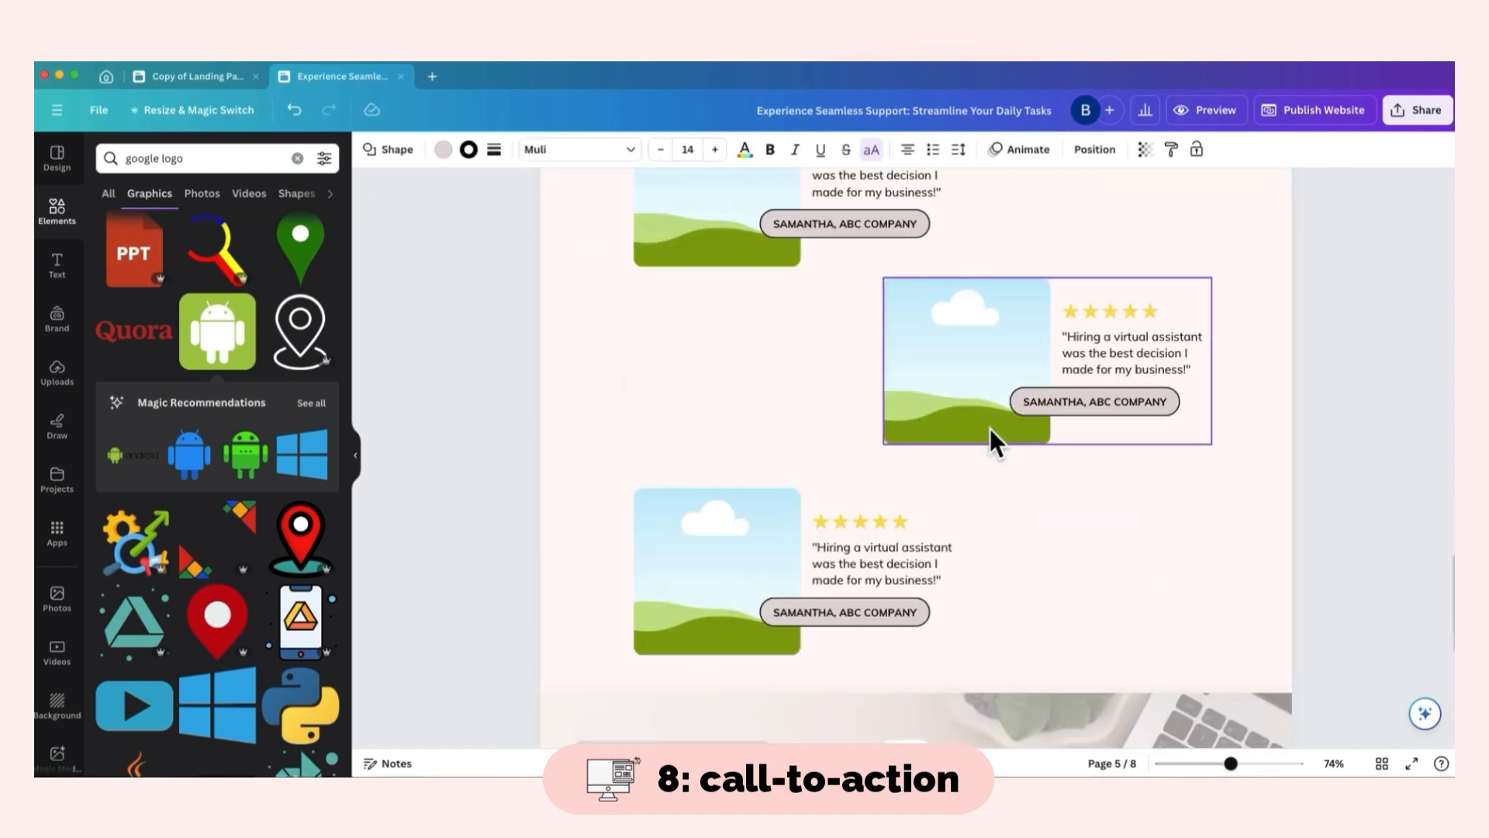
{"action": "scroll", "coordinate": [989, 428], "scroll_direction": "down", "scroll_amount": 10}
{"action": "left_click", "coordinate": [904, 665]}
{"action": "key", "text": "ctrl+v"}
{"action": "left_click_drag", "start_coordinate": [834, 636], "coordinate": [1171, 627]}
{"action": "left_click", "coordinate": [1053, 638]}
{"action": "key", "text": "ctrl+v"}
- Replace the left button's text with the template's "FILL OUT THE PROSPECT FORM" and set its size to 18
{"action": "left_click", "coordinate": [217, 81]}
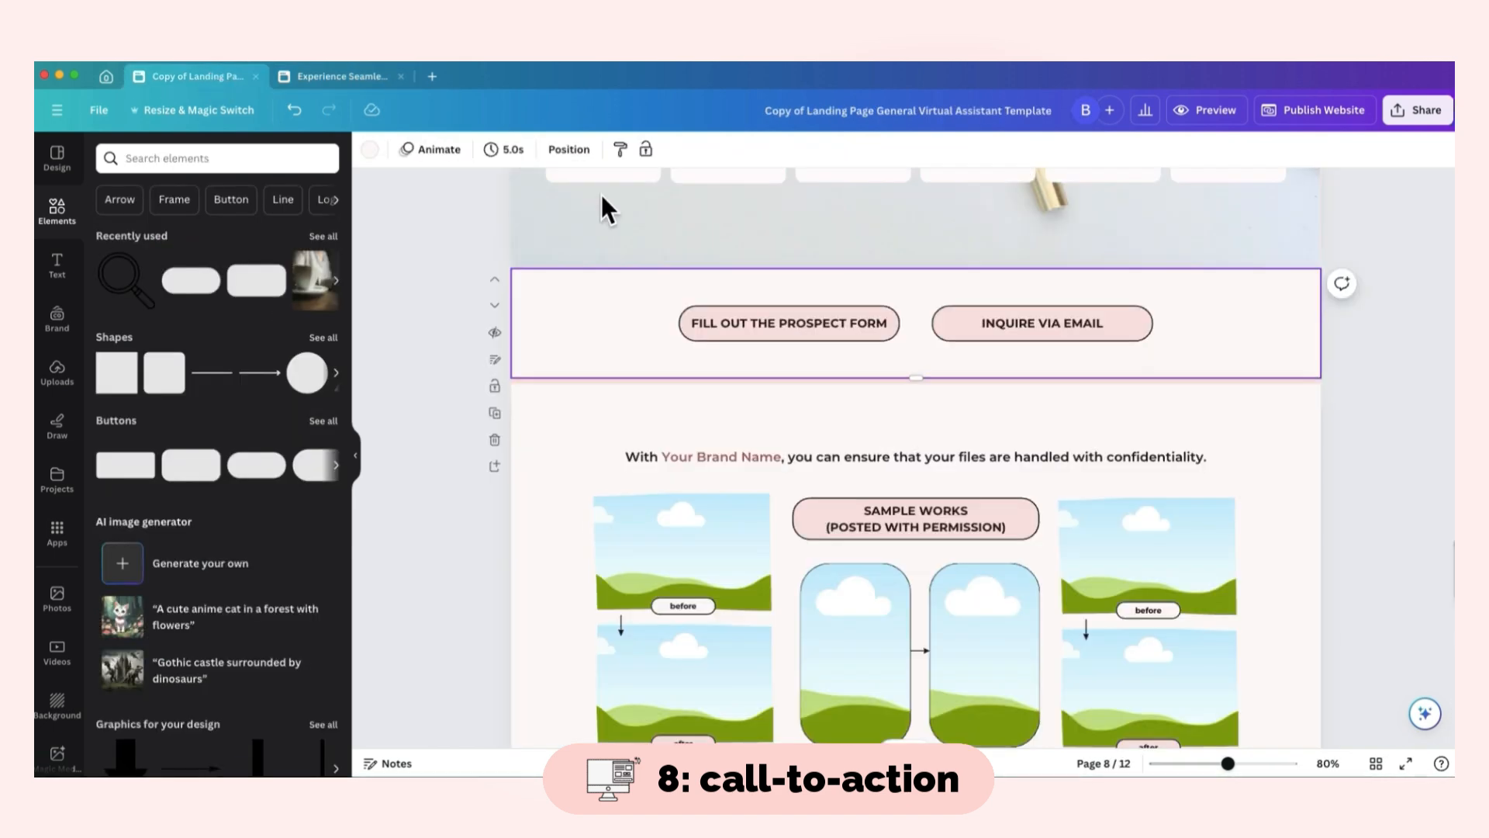
{"action": "left_click", "coordinate": [824, 319]}
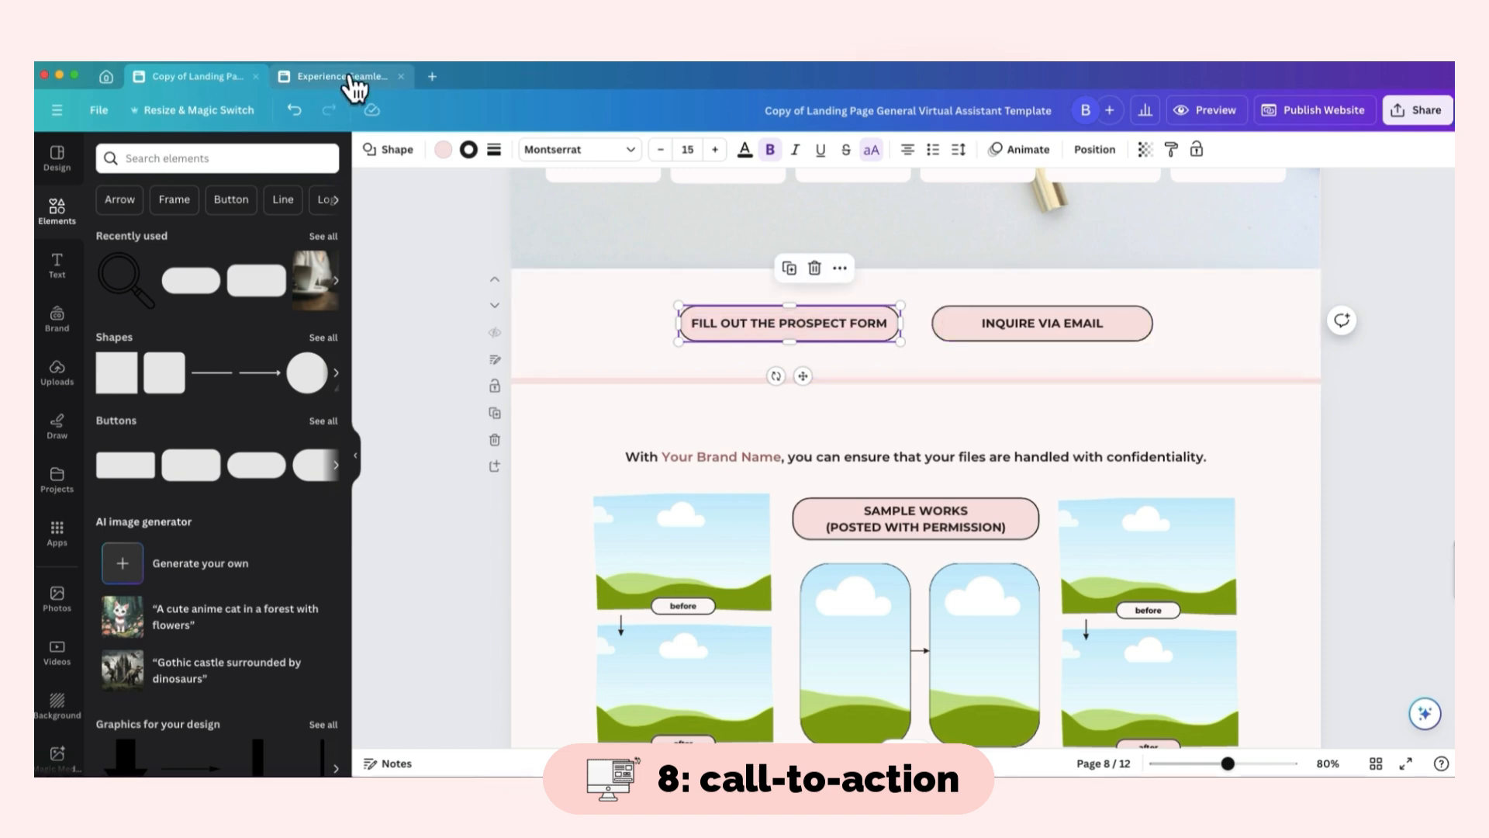
{"action": "left_click", "coordinate": [352, 87]}
{"action": "left_click", "coordinate": [751, 631]}
{"action": "double_click", "coordinate": [752, 630]}
{"action": "key", "text": "ctrl+v"}
{"action": "left_click", "coordinate": [714, 149]}
{"action": "left_click", "coordinate": [914, 548]}
{"action": "left_click", "coordinate": [1156, 641]}
- Replace the right button's text with the template's "INQUIRE VIA EMAIL" and set its size to 18
{"action": "left_click", "coordinate": [189, 76]}
{"action": "double_click", "coordinate": [1047, 323]}
{"action": "key", "text": "super+a"}
{"action": "left_click", "coordinate": [1042, 268]}
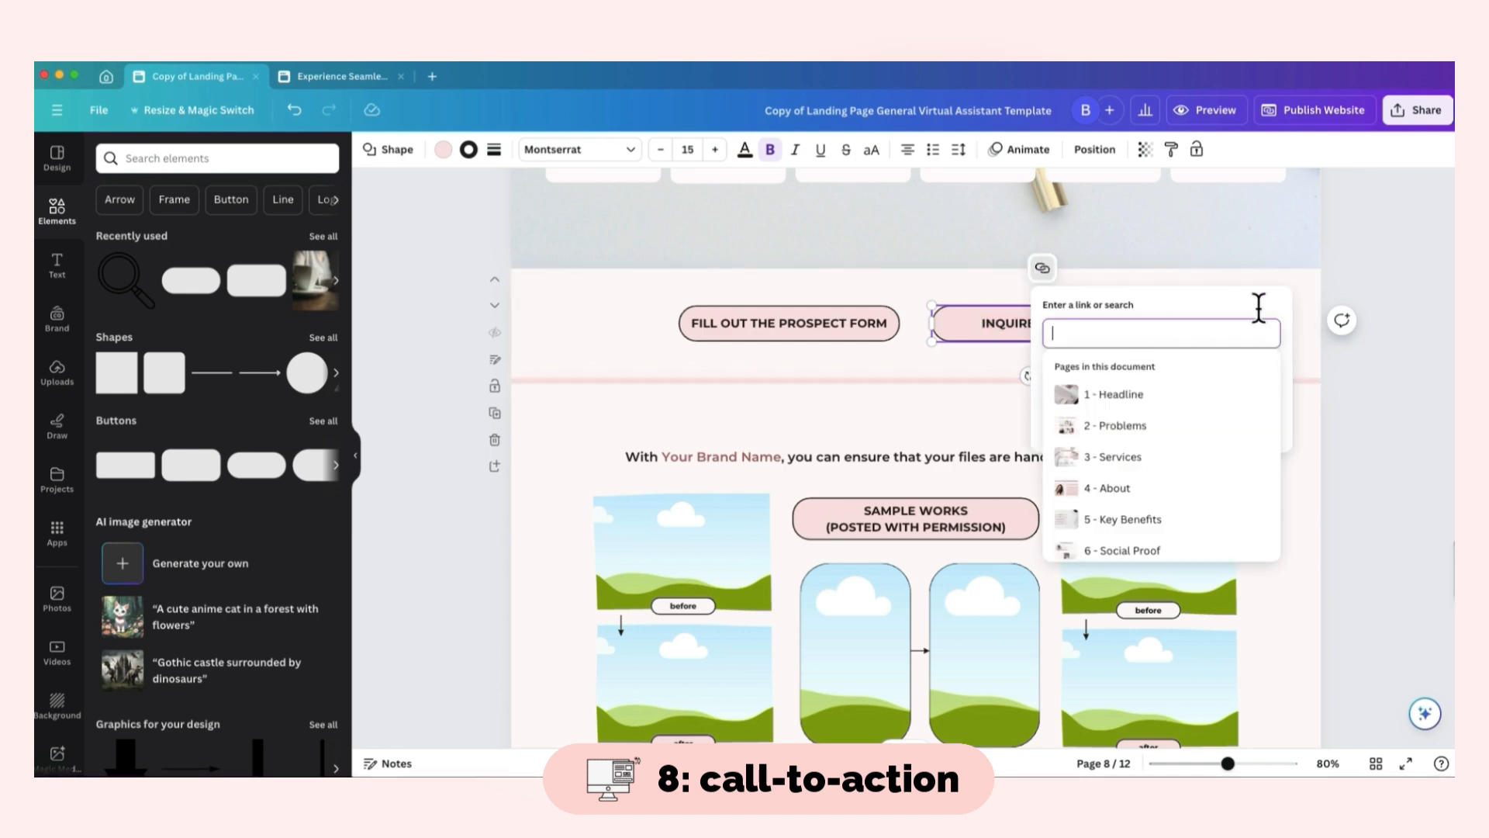
{"action": "key", "text": "Escape"}
{"action": "left_click", "coordinate": [1068, 268]}
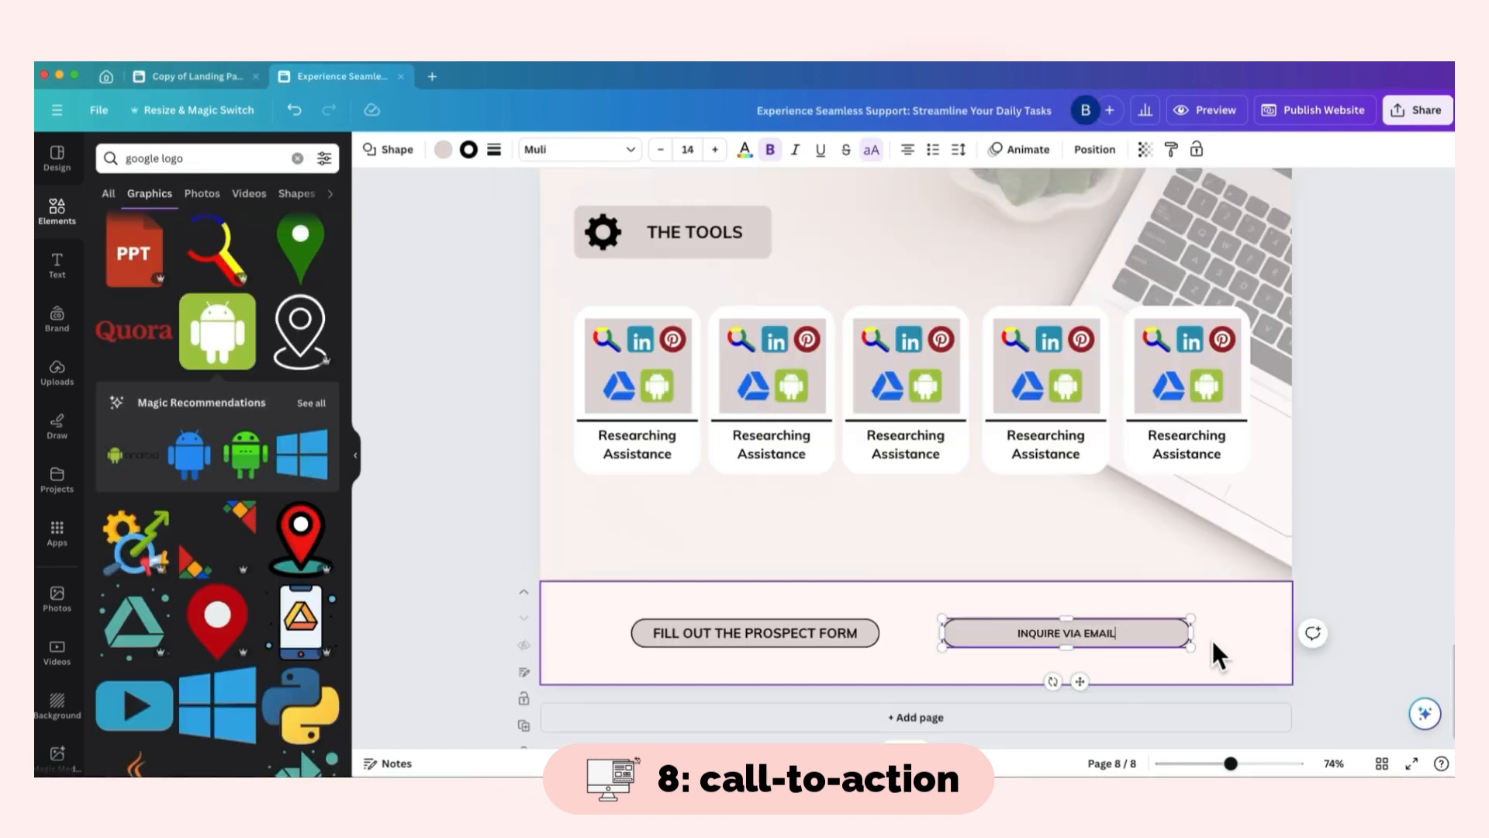
{"action": "key", "text": "ctrl+a"}
{"action": "left_click", "coordinate": [715, 149]}
{"action": "left_click", "coordinate": [714, 149]}
{"action": "left_click", "coordinate": [714, 149]}
{"action": "left_click", "coordinate": [714, 149]}
- Link the FILL OUT THE PROSPECT FORM button to google.com
{"action": "left_click", "coordinate": [831, 634]}
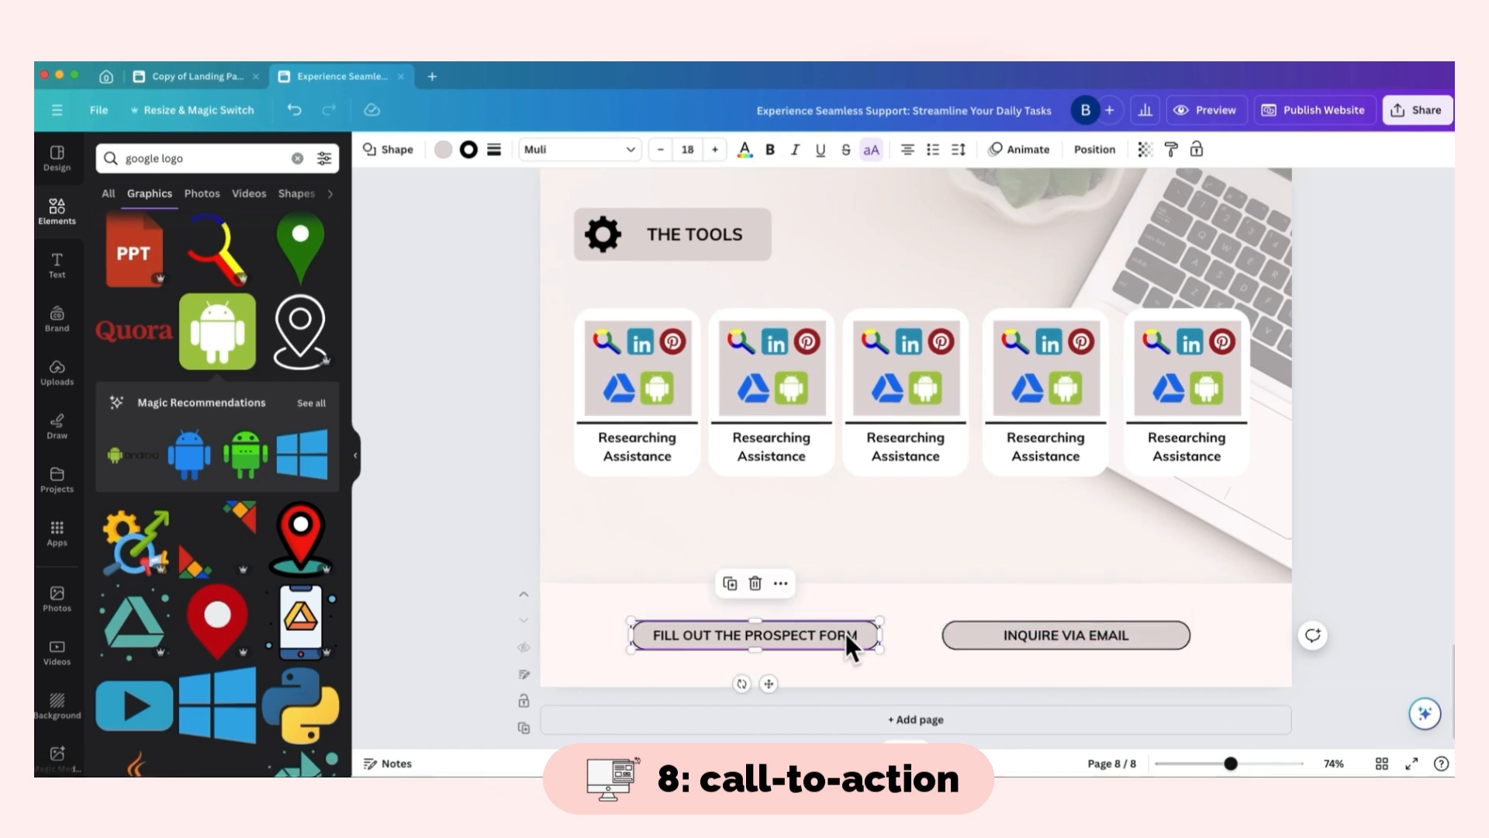
{"action": "scroll", "coordinate": [803, 635], "scroll_direction": "down", "scroll_amount": 1}
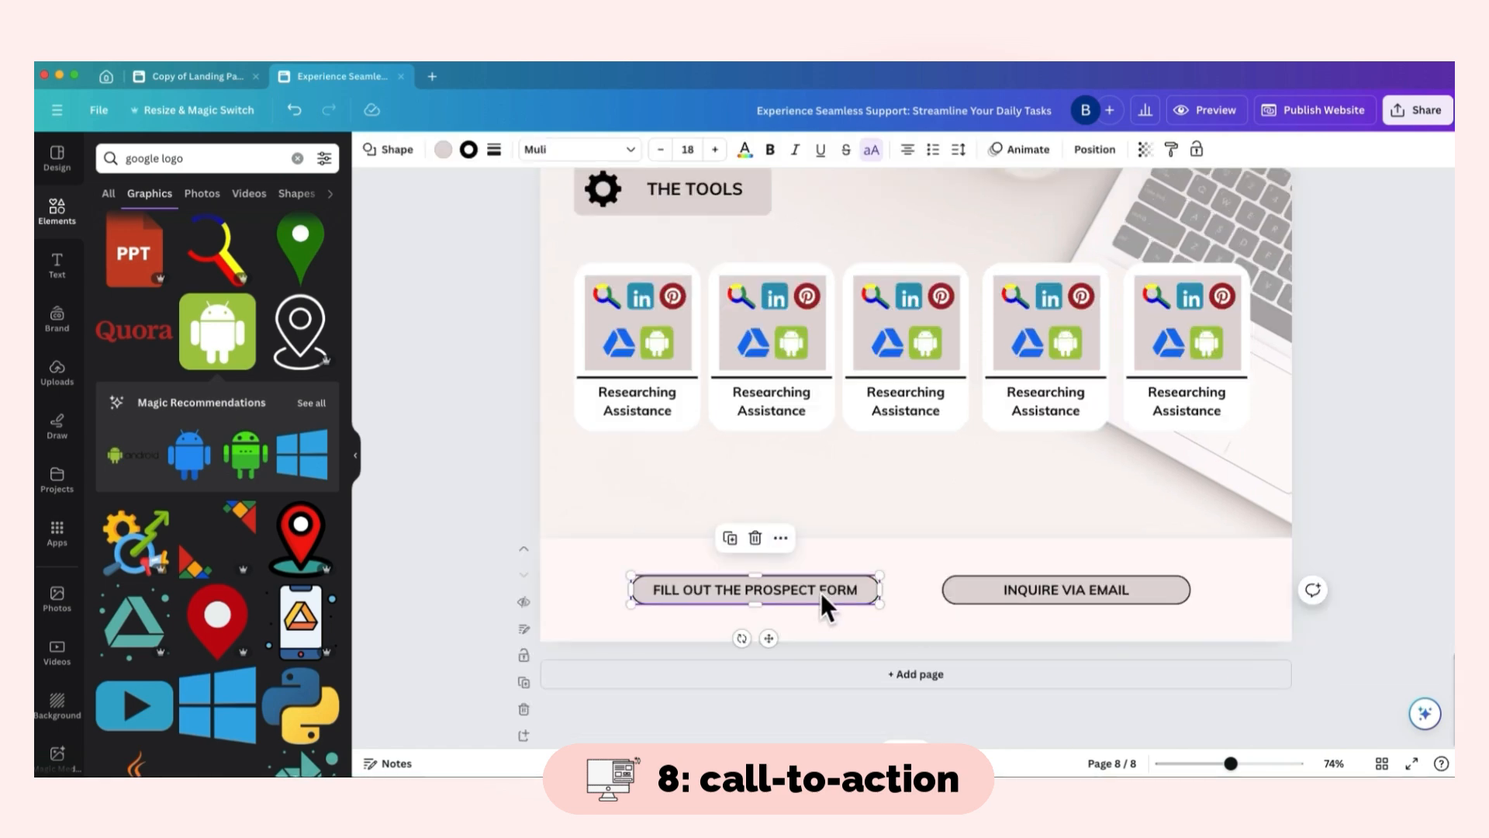
{"action": "left_click", "coordinate": [780, 537]}
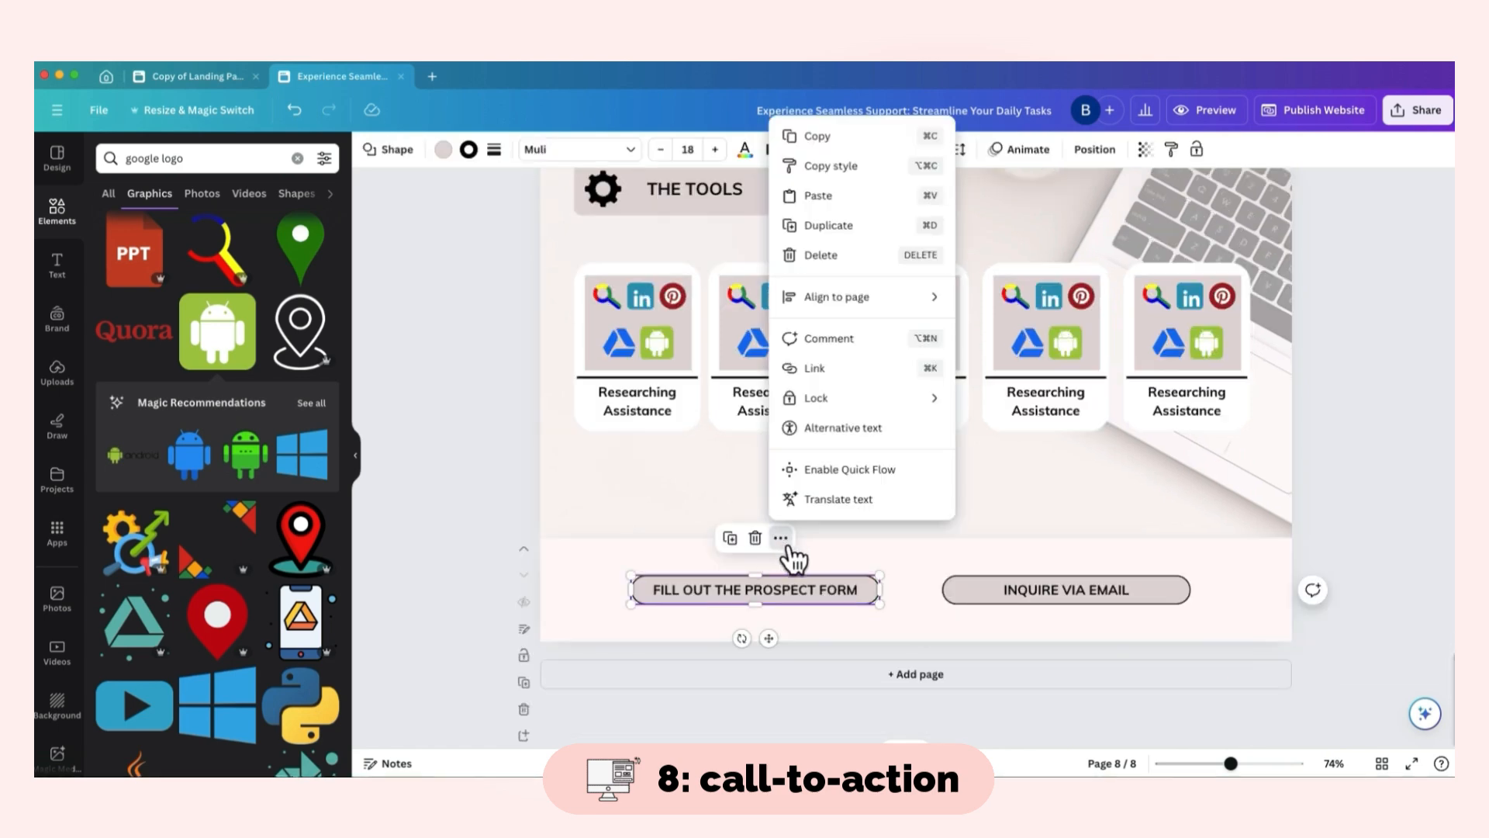
{"action": "left_click", "coordinate": [853, 370]}
{"action": "type", "text": "google.com"}
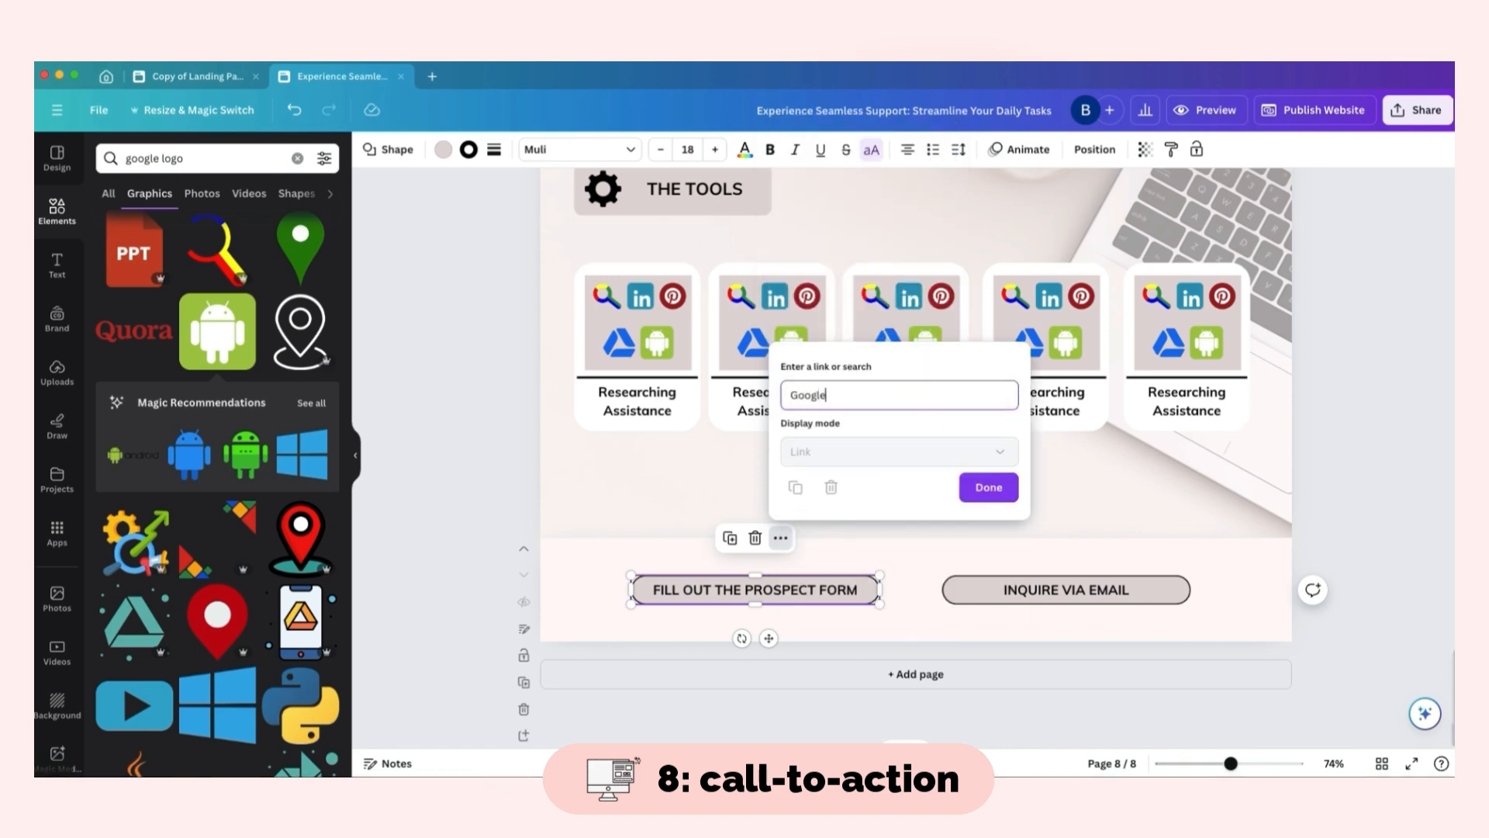
{"action": "key", "text": "Return"}
{"action": "left_click", "coordinate": [979, 700]}
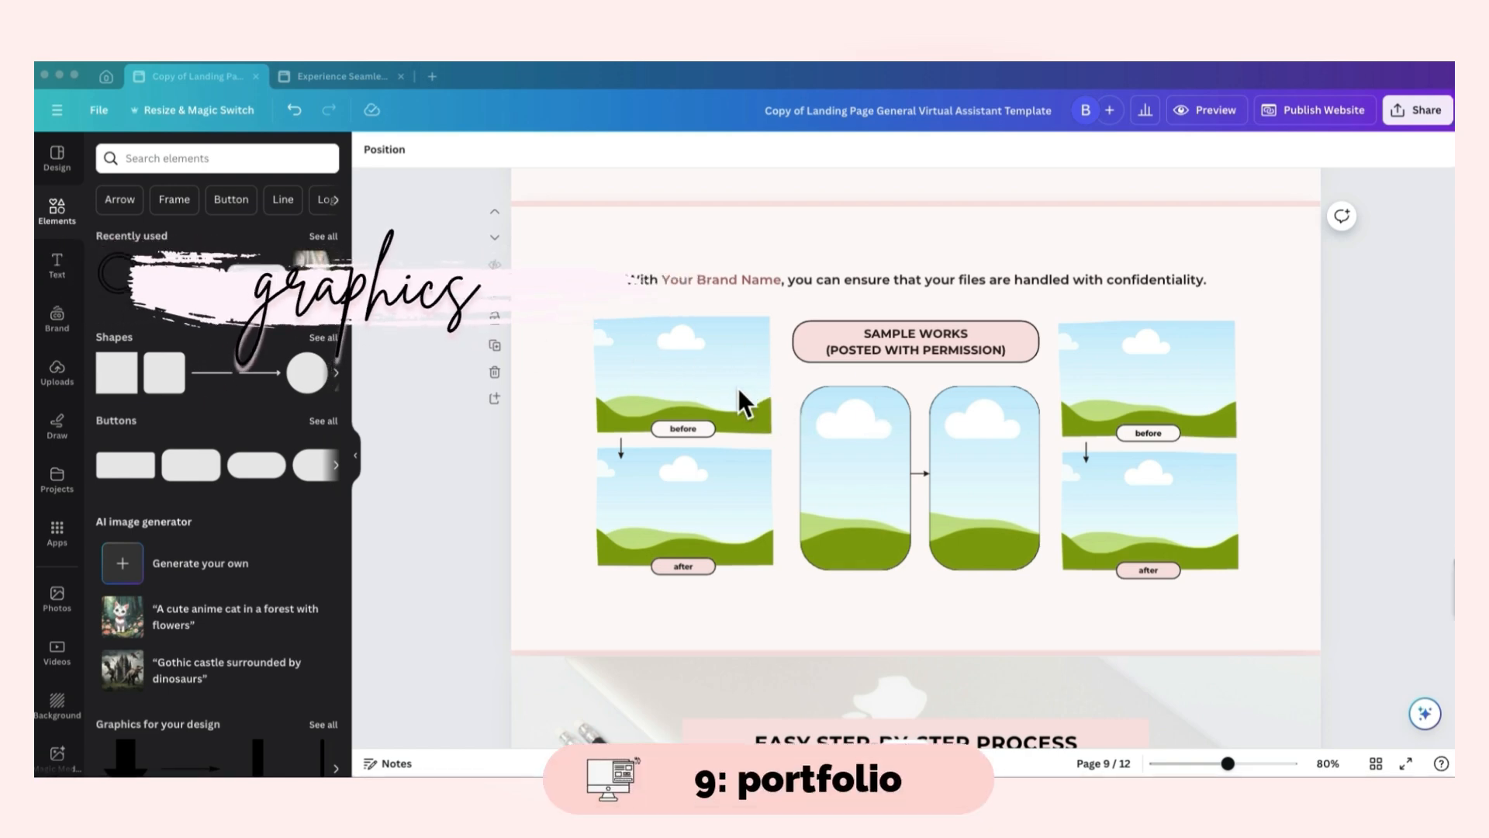
- Examine the template's portfolio page, including the before-and-after image frames, arrows and SAMPLE WORKS label
{"action": "left_click", "coordinate": [743, 510]}
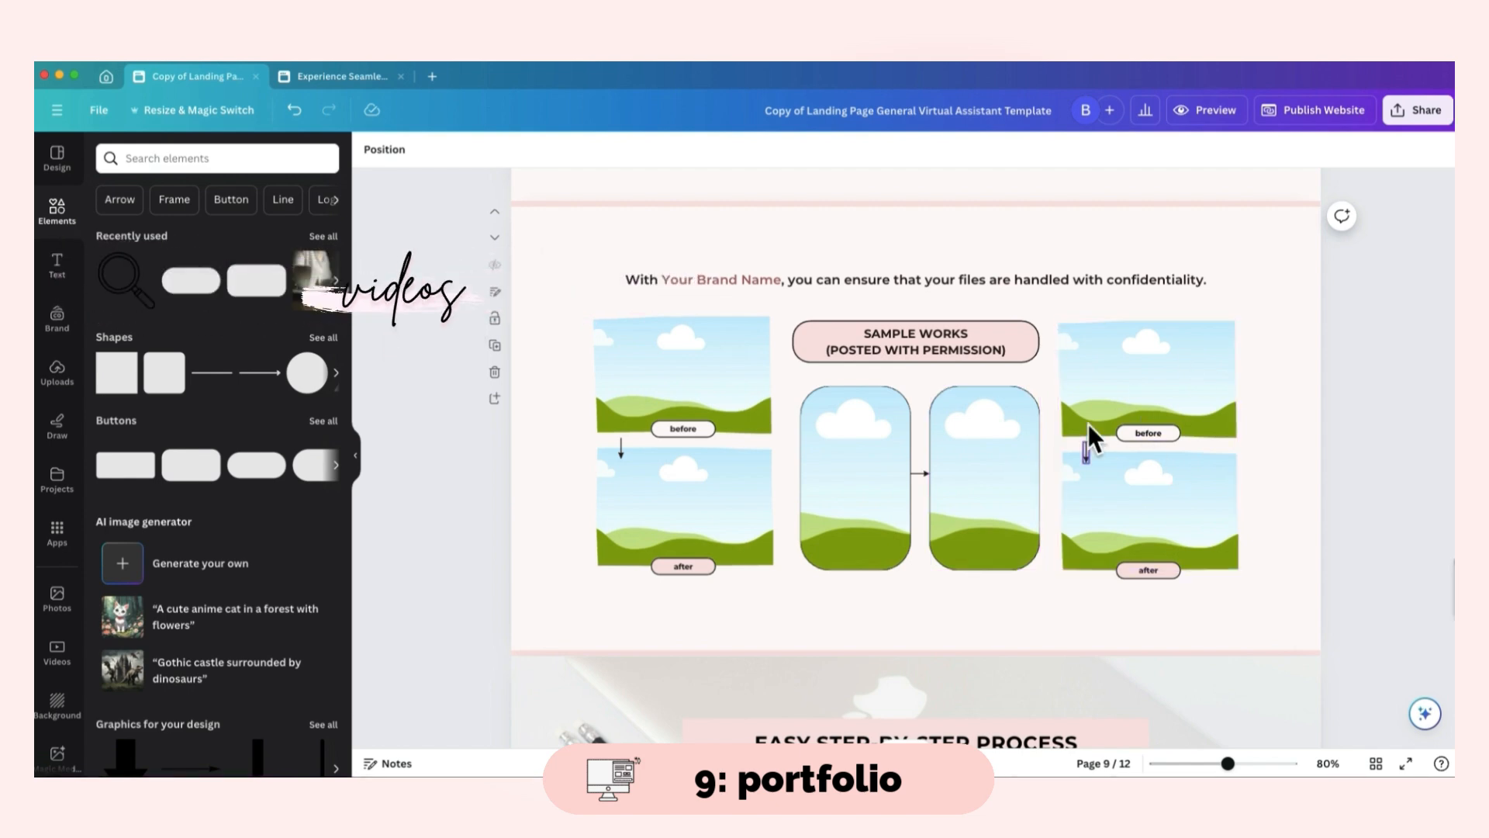
{"action": "left_click", "coordinate": [722, 374]}
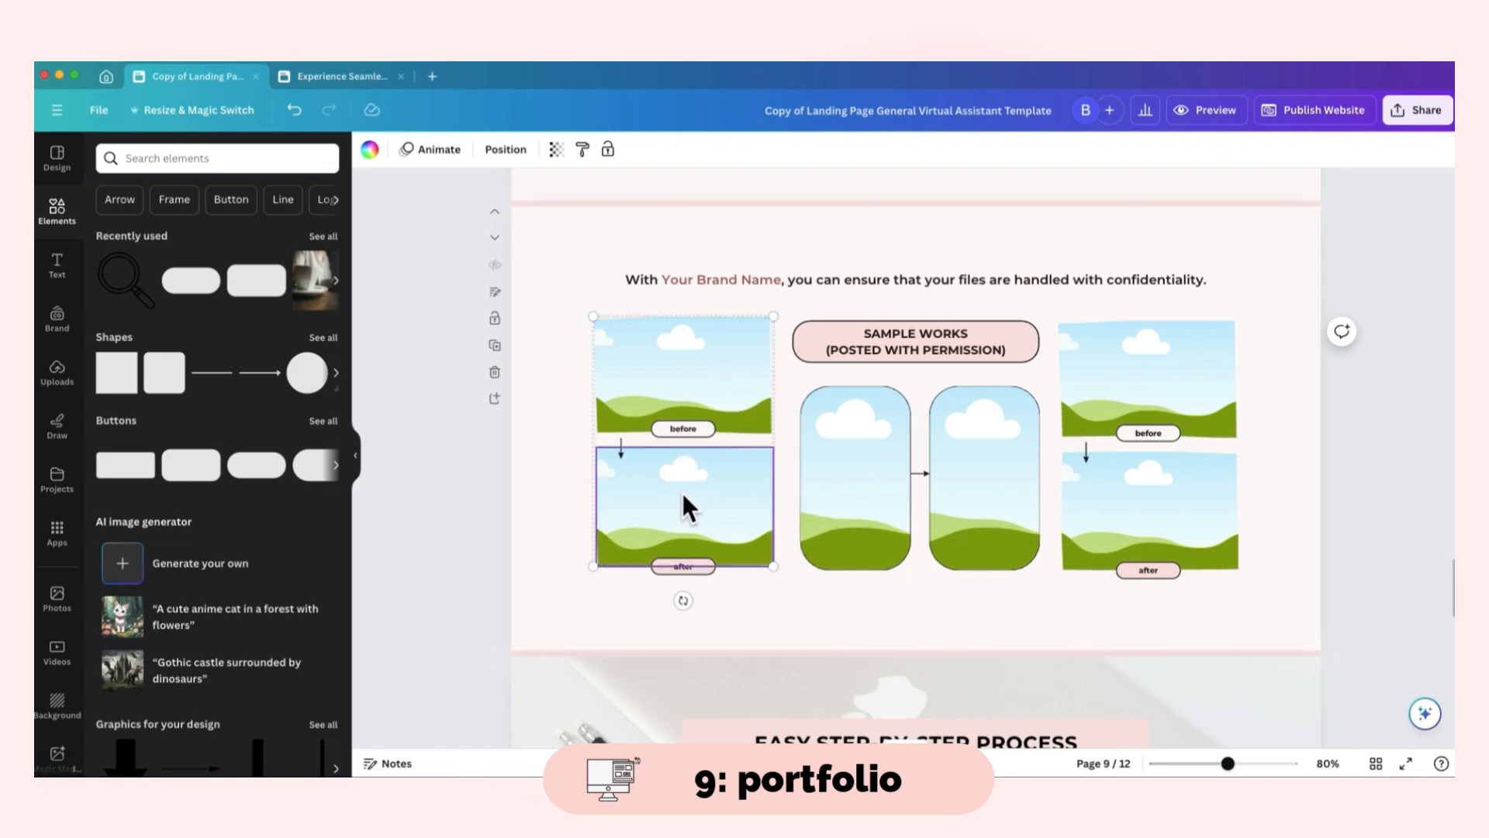
{"action": "left_click", "coordinate": [496, 348]}
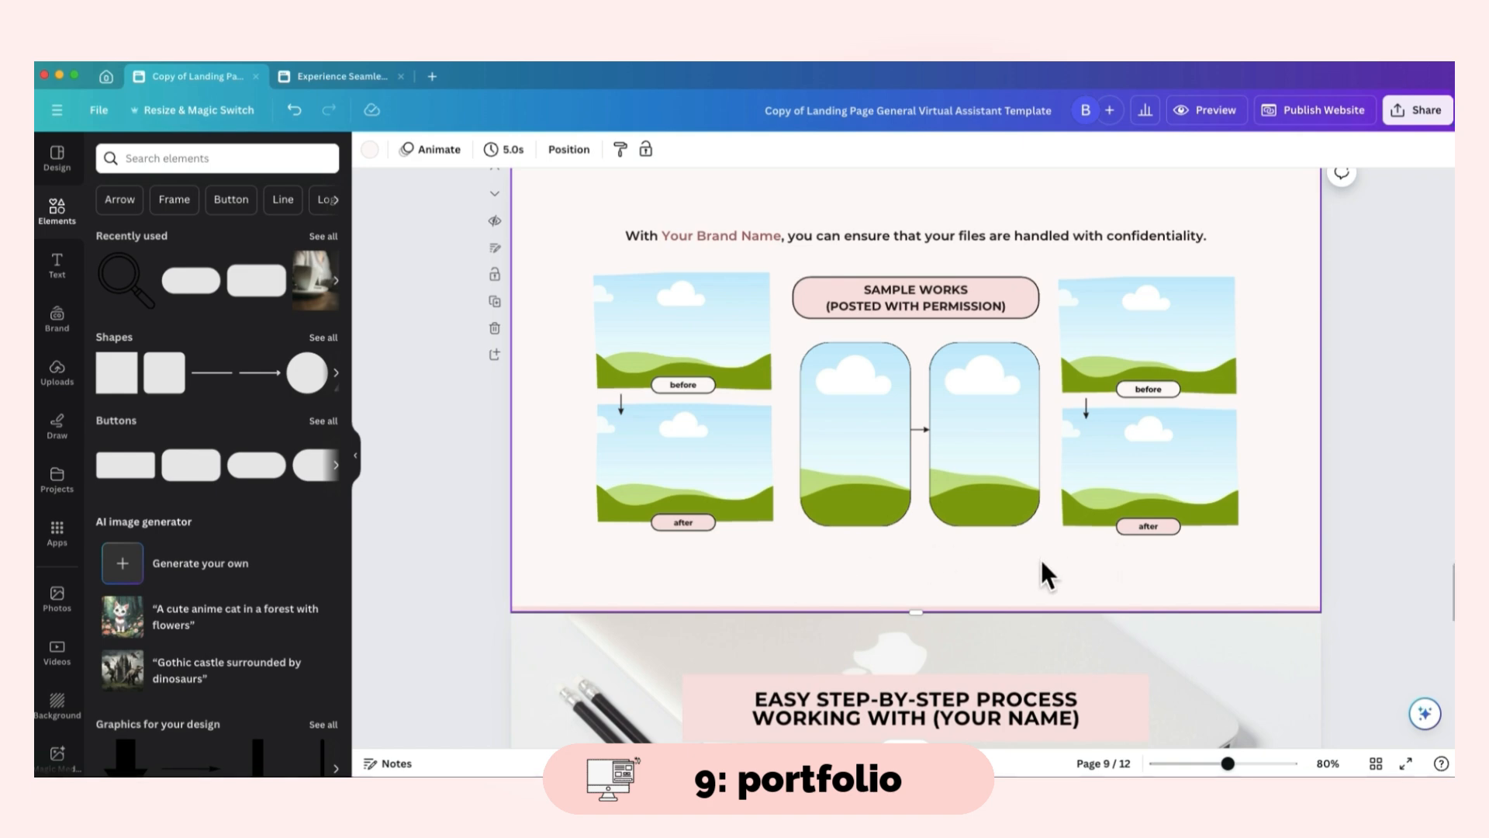
{"action": "scroll", "coordinate": [1059, 552], "scroll_direction": "up", "scroll_amount": 2}
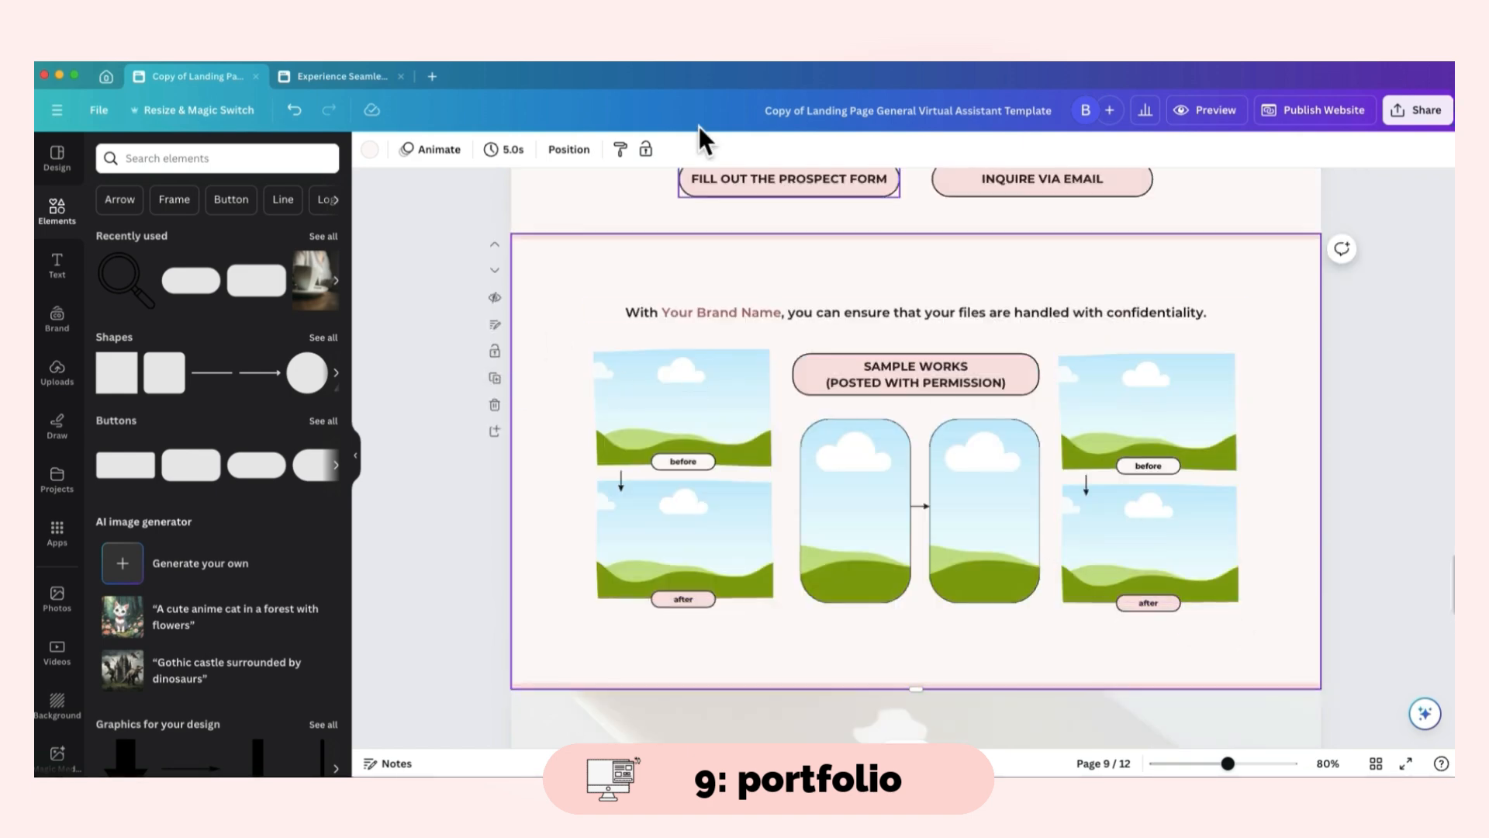
{"action": "left_click", "coordinate": [998, 310]}
{"action": "left_click", "coordinate": [755, 389]}
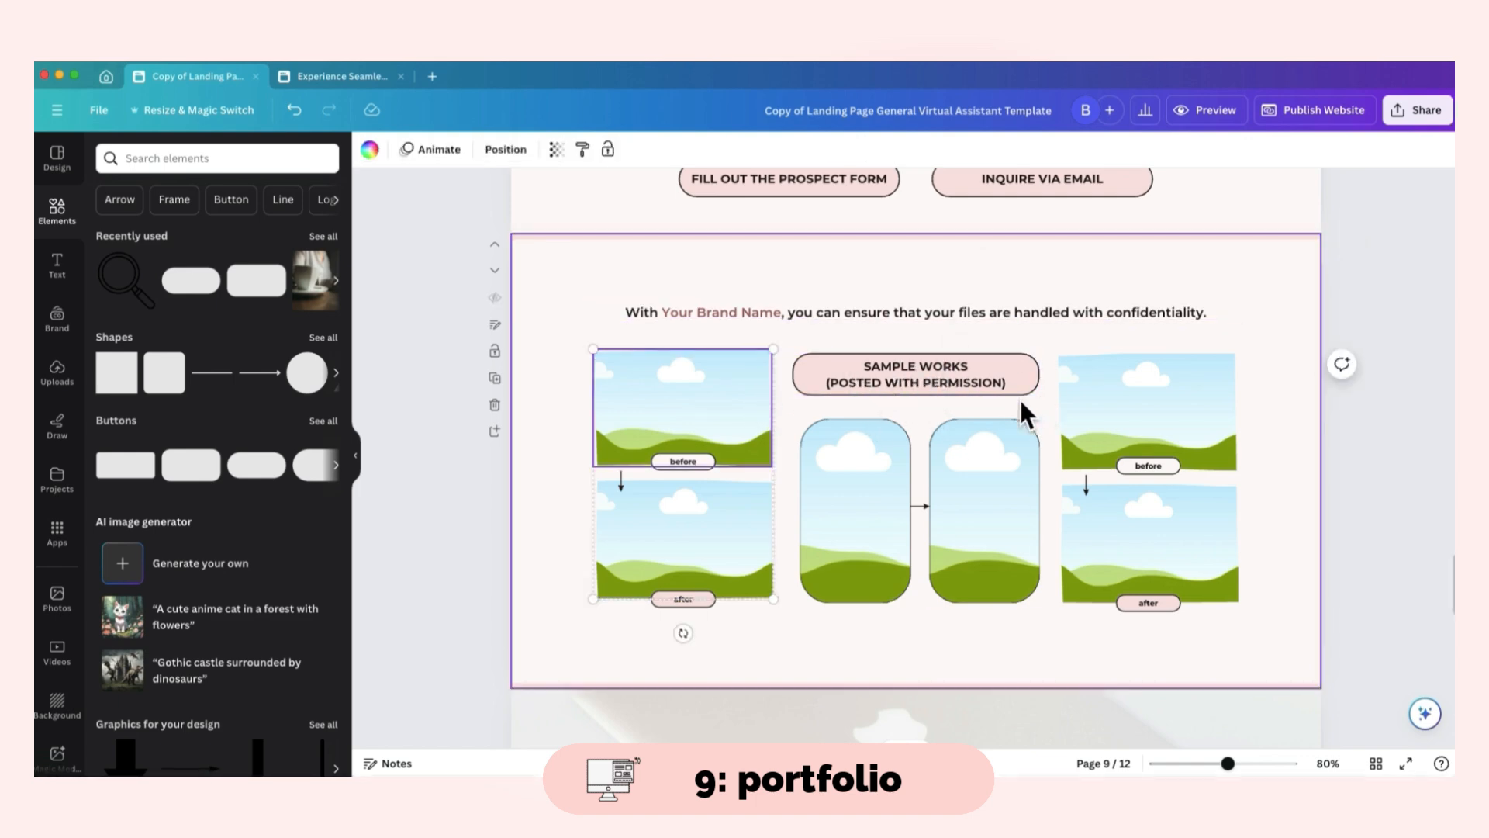
{"action": "scroll", "coordinate": [758, 216], "scroll_direction": "up", "scroll_amount": 3}
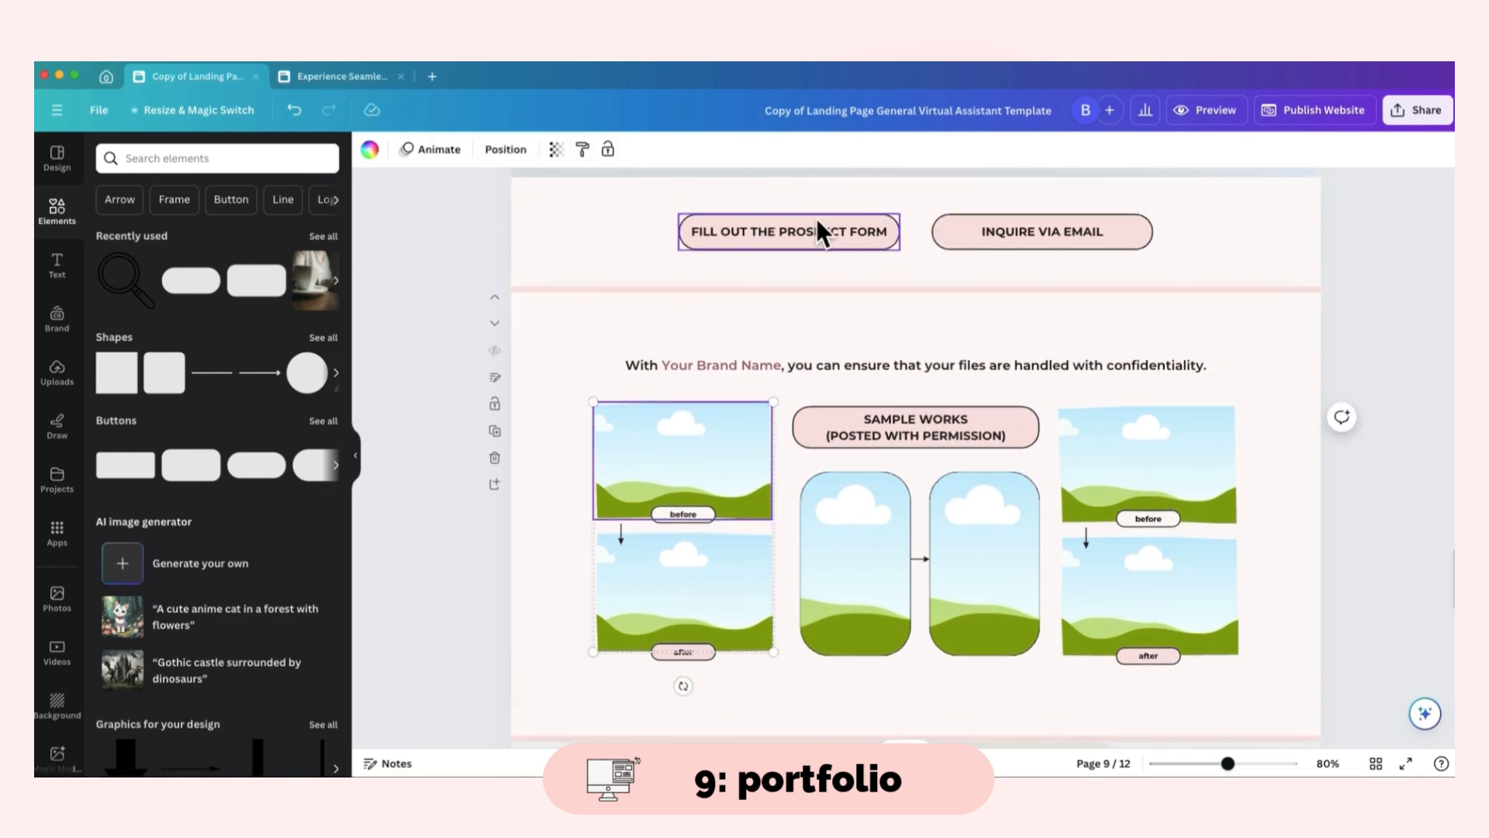
- Add a blank page below the call-to-action strip for the portfolio section
{"action": "left_click", "coordinate": [336, 90]}
{"action": "left_click", "coordinate": [1004, 676]}
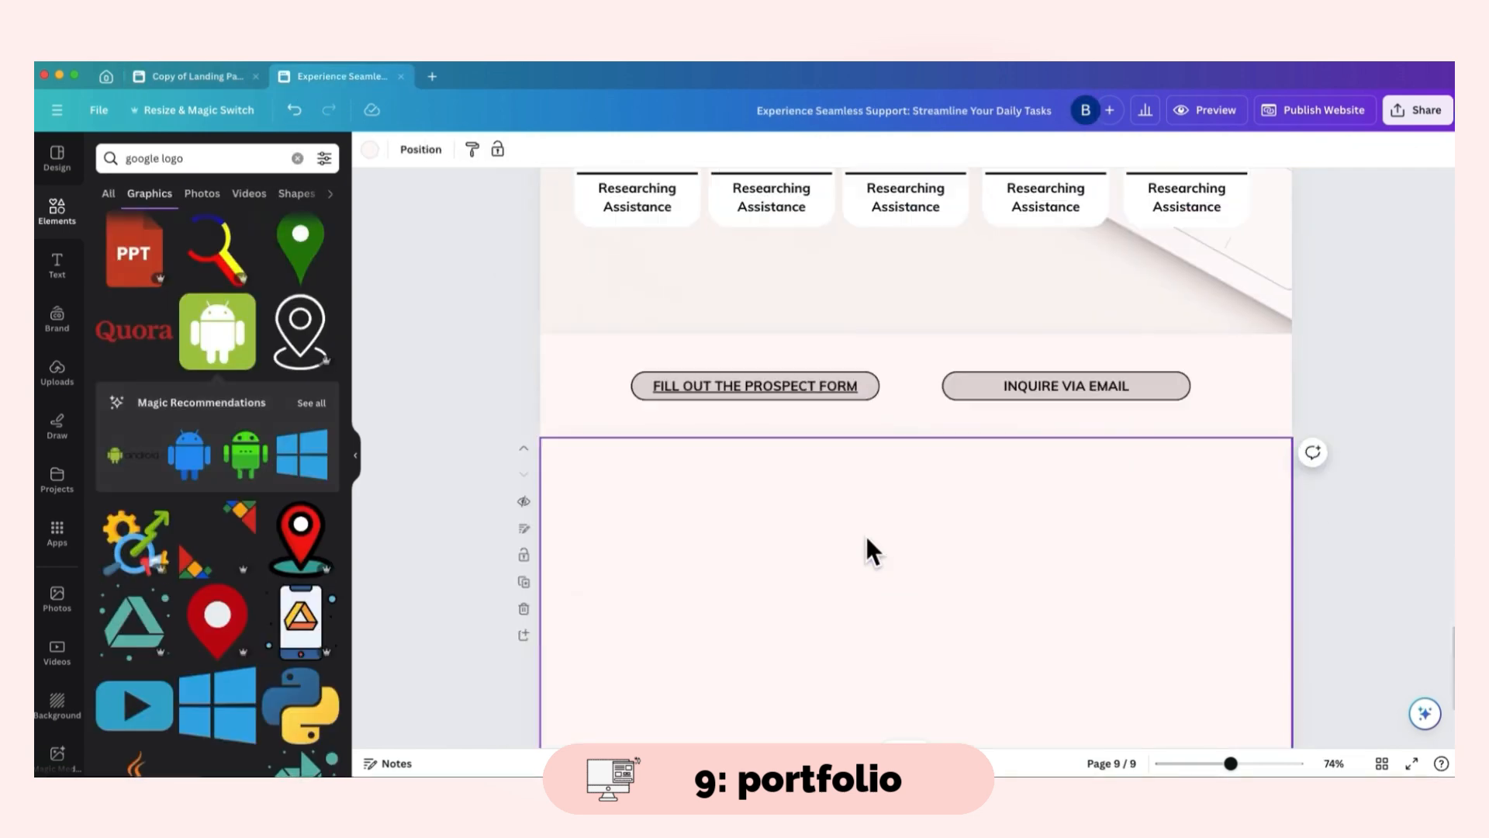
{"action": "scroll", "coordinate": [846, 406], "scroll_direction": "up", "scroll_amount": 2}
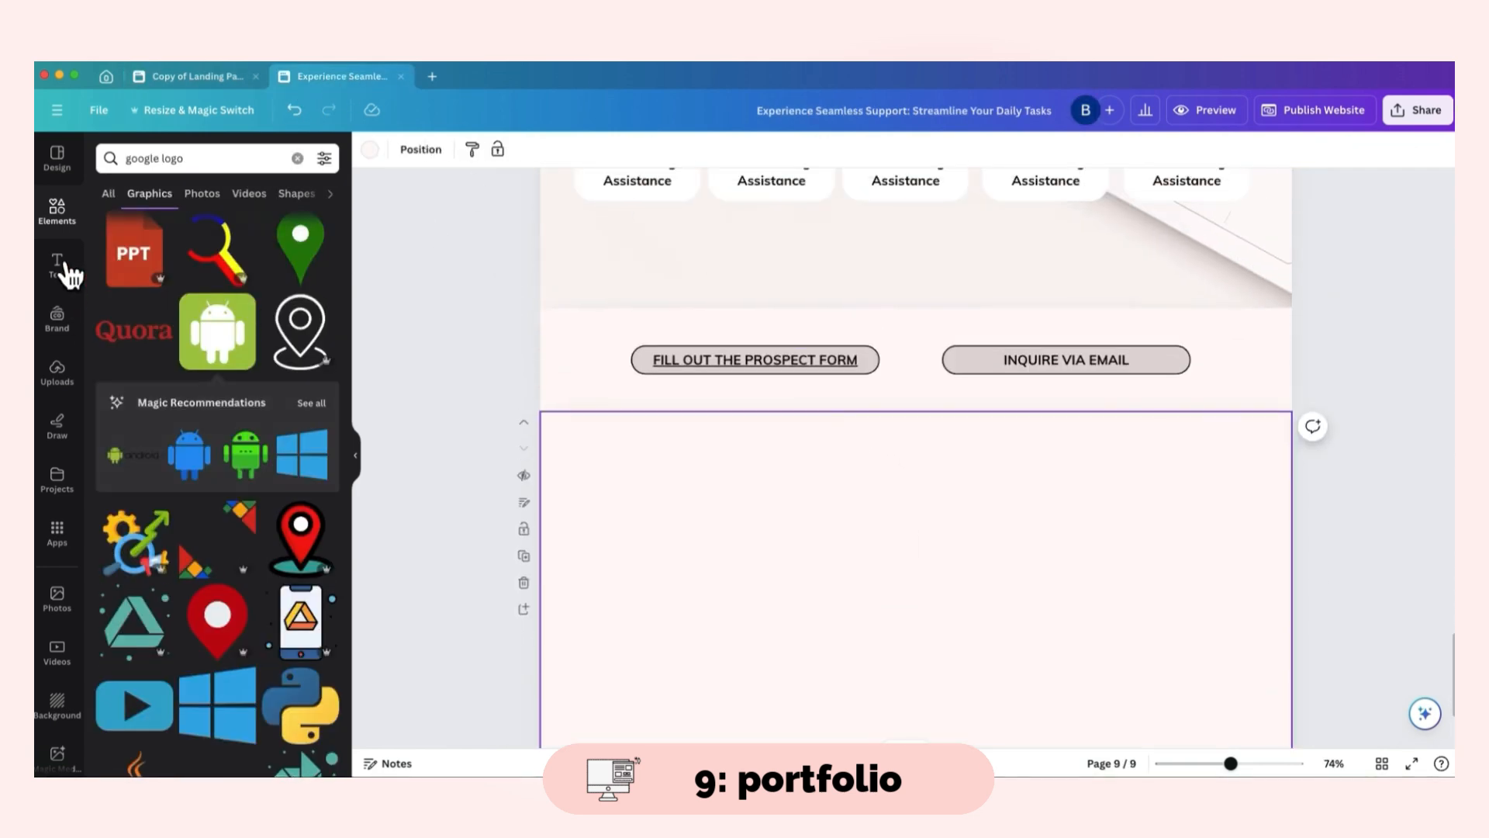
- Copy the template's sentence "With Your Brand Name, you can ensure that your files are handled with confidentiality." into a text box atop the blank portfolio page
{"action": "left_click", "coordinate": [169, 74]}
{"action": "left_click", "coordinate": [841, 382]}
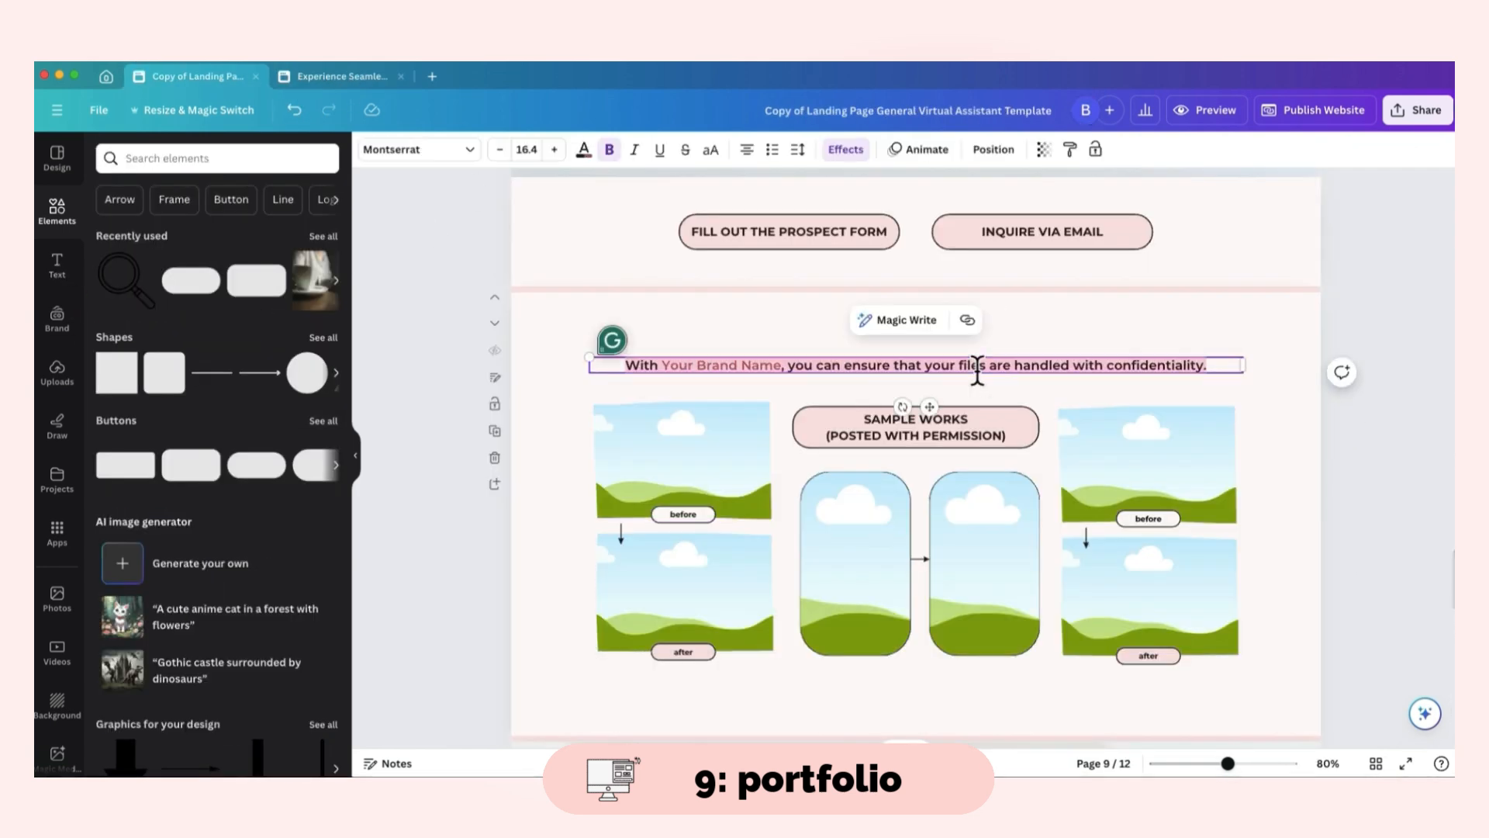
{"action": "left_click", "coordinate": [339, 76]}
{"action": "left_click", "coordinate": [57, 267]}
{"action": "left_click", "coordinate": [225, 330]}
{"action": "left_click_drag", "start_coordinate": [931, 406], "coordinate": [946, 481]}
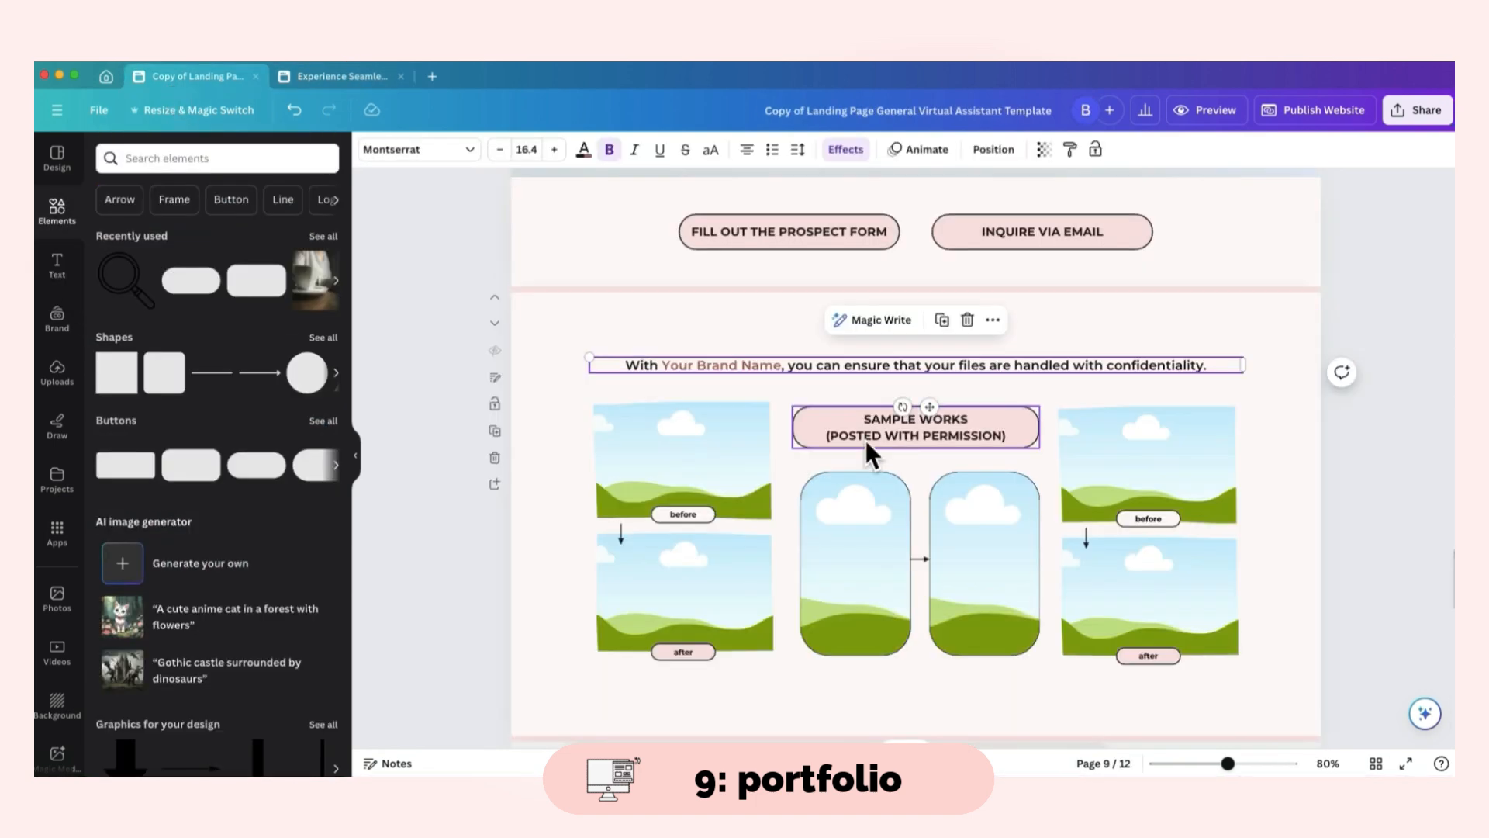
- Compare the sentence with the template and recolor its words "Your Brand Name" in the greyish taupe document color
{"action": "left_click", "coordinate": [767, 365]}
{"action": "left_click", "coordinate": [341, 76]}
{"action": "left_click_drag", "start_coordinate": [732, 390], "coordinate": [679, 391]}
{"action": "left_click", "coordinate": [584, 151]}
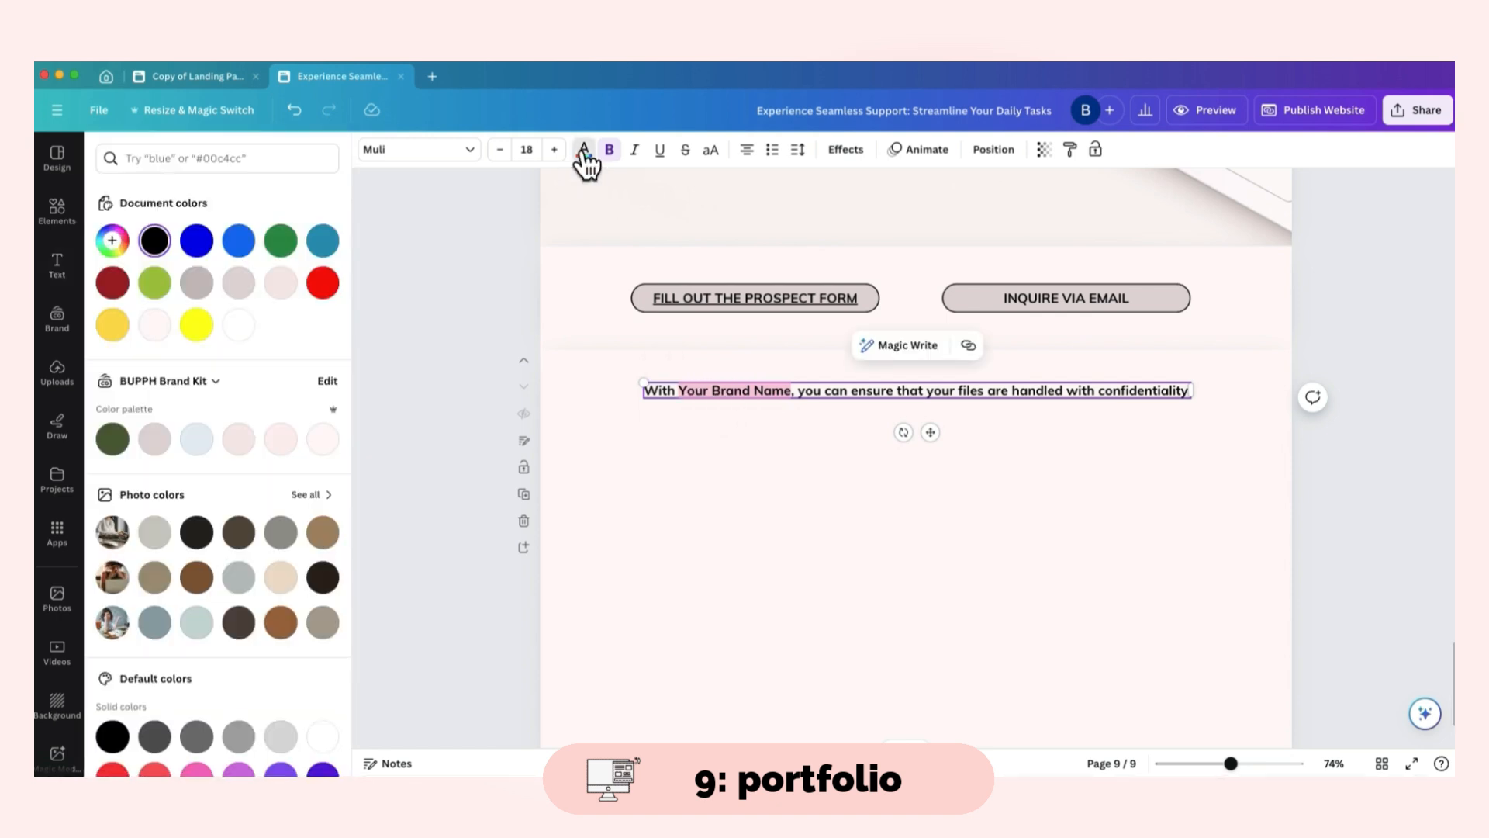
{"action": "left_click", "coordinate": [200, 289]}
- Copy the FILL OUT THE PROSPECT FORM button below the sentence, make it taller, and change its text to "SAMPLE WORKS (POSTED WITH PERMISSION)"
{"action": "left_click", "coordinate": [861, 298]}
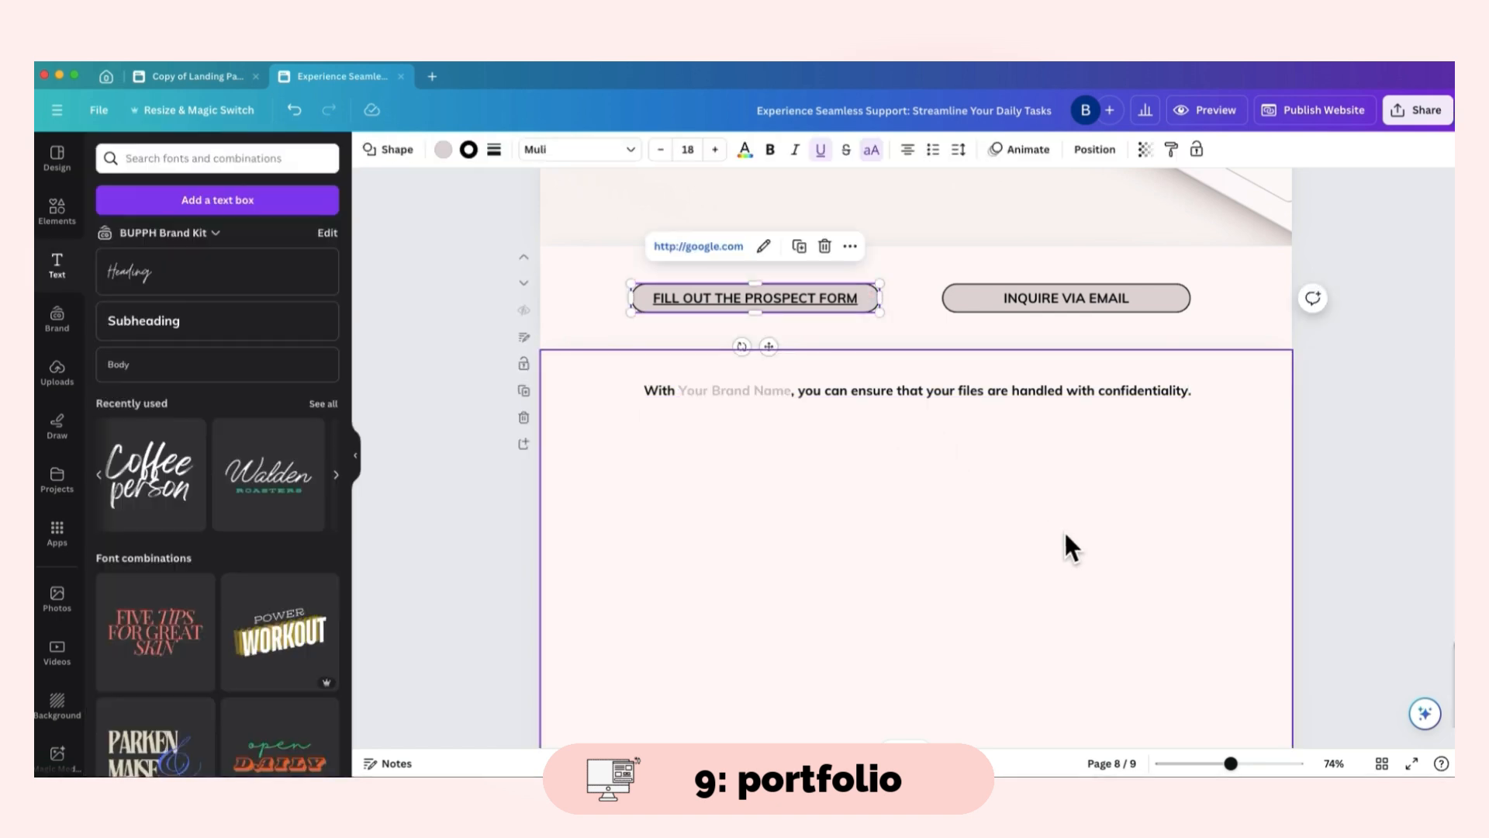
{"action": "key", "text": "ctrl+v"}
{"action": "left_click_drag", "start_coordinate": [769, 450], "coordinate": [916, 489]}
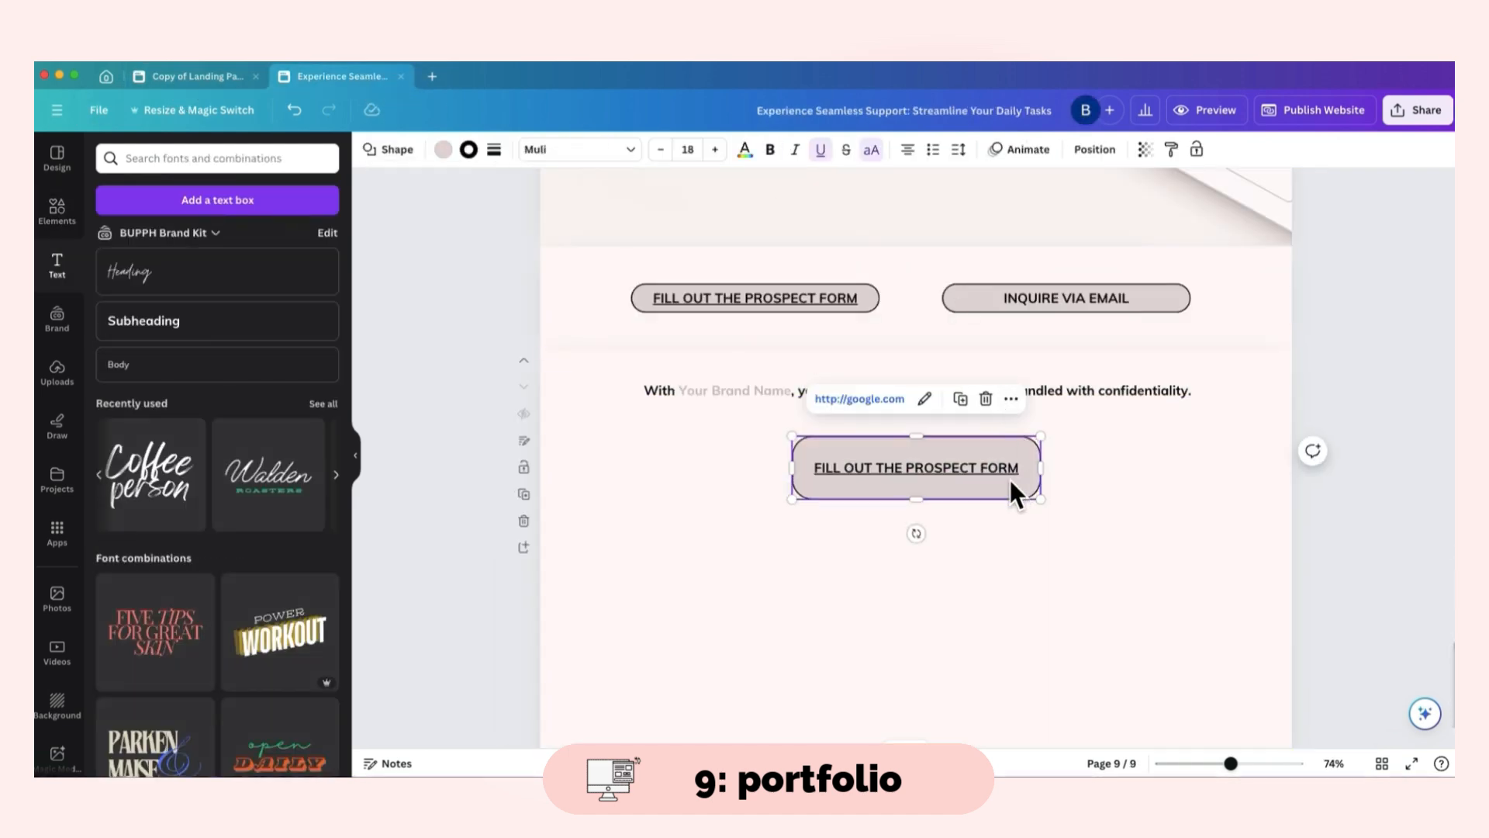
{"action": "left_click", "coordinate": [1003, 456]}
{"action": "left_click", "coordinate": [975, 556]}
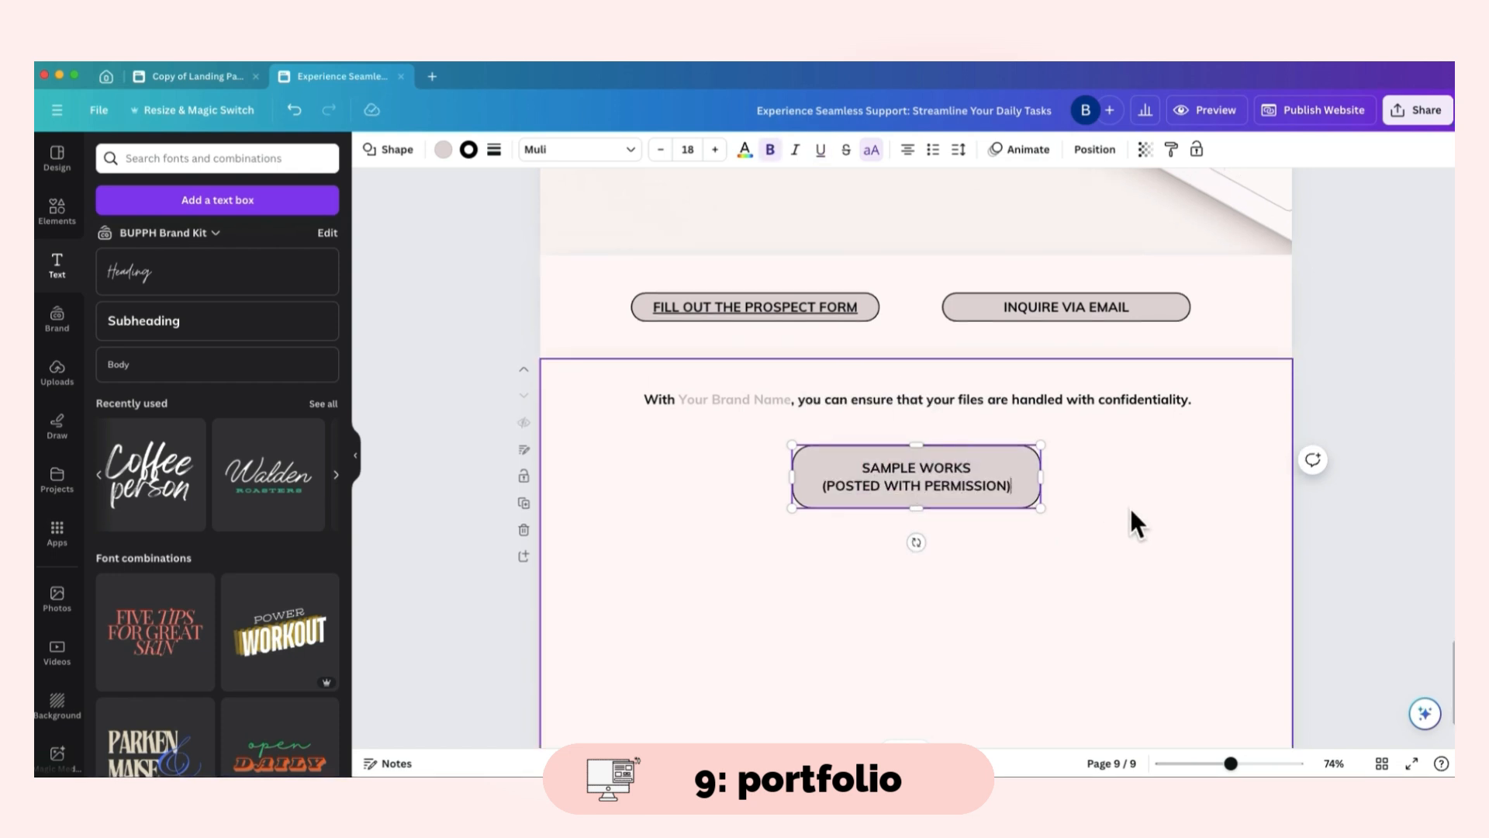
{"action": "key", "text": "Escape"}
{"action": "scroll", "coordinate": [1061, 486], "scroll_direction": "down", "scroll_amount": 3}
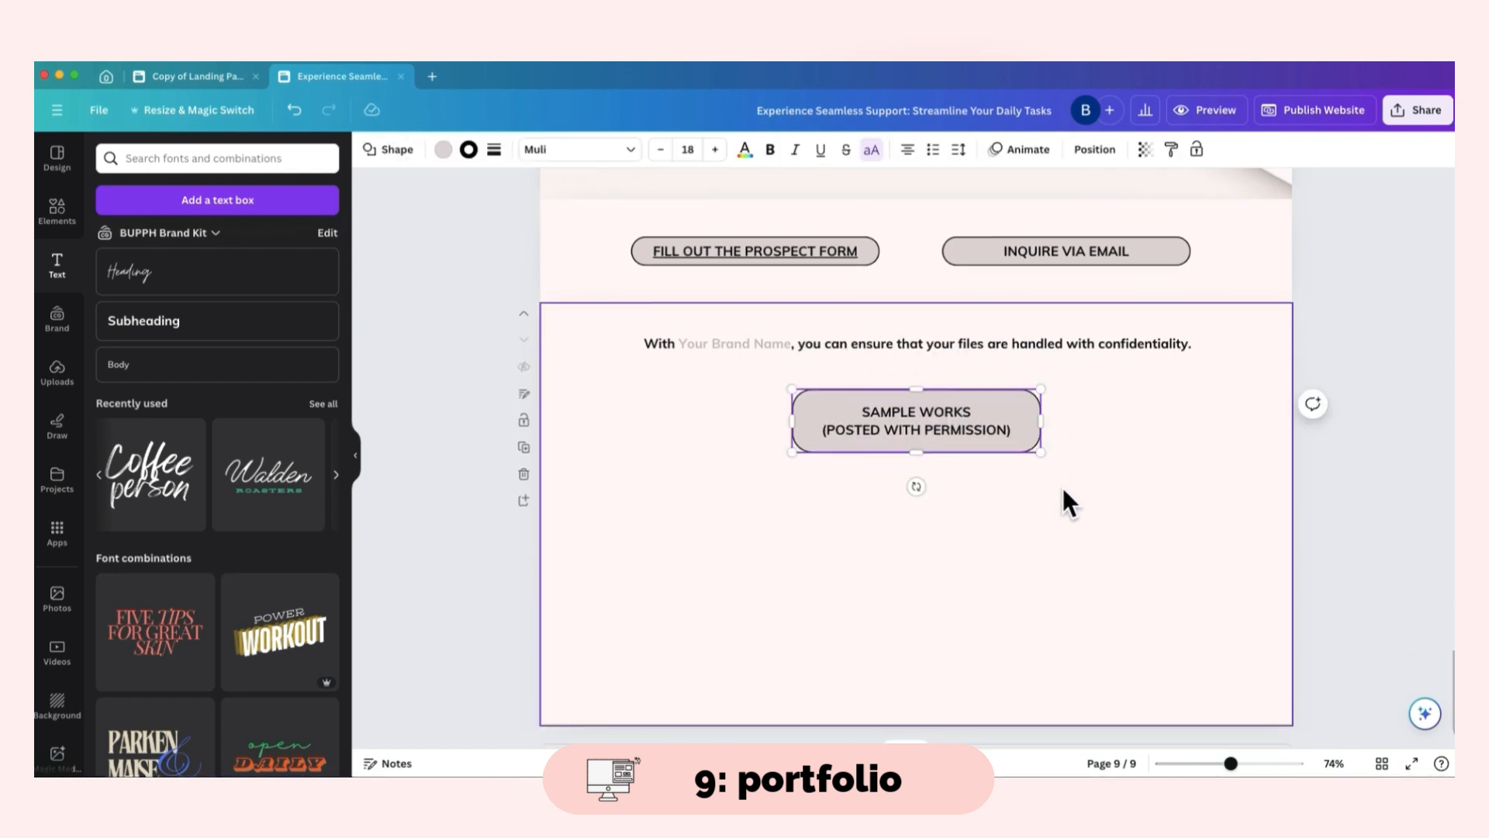
{"action": "left_click_drag", "start_coordinate": [1023, 376], "coordinate": [1020, 352]}
{"action": "left_click", "coordinate": [1107, 422]}
- Add a landscape image placeholder to the left of the SAMPLE WORKS label, as in the template, and duplicate it directly below
{"action": "left_click", "coordinate": [198, 77]}
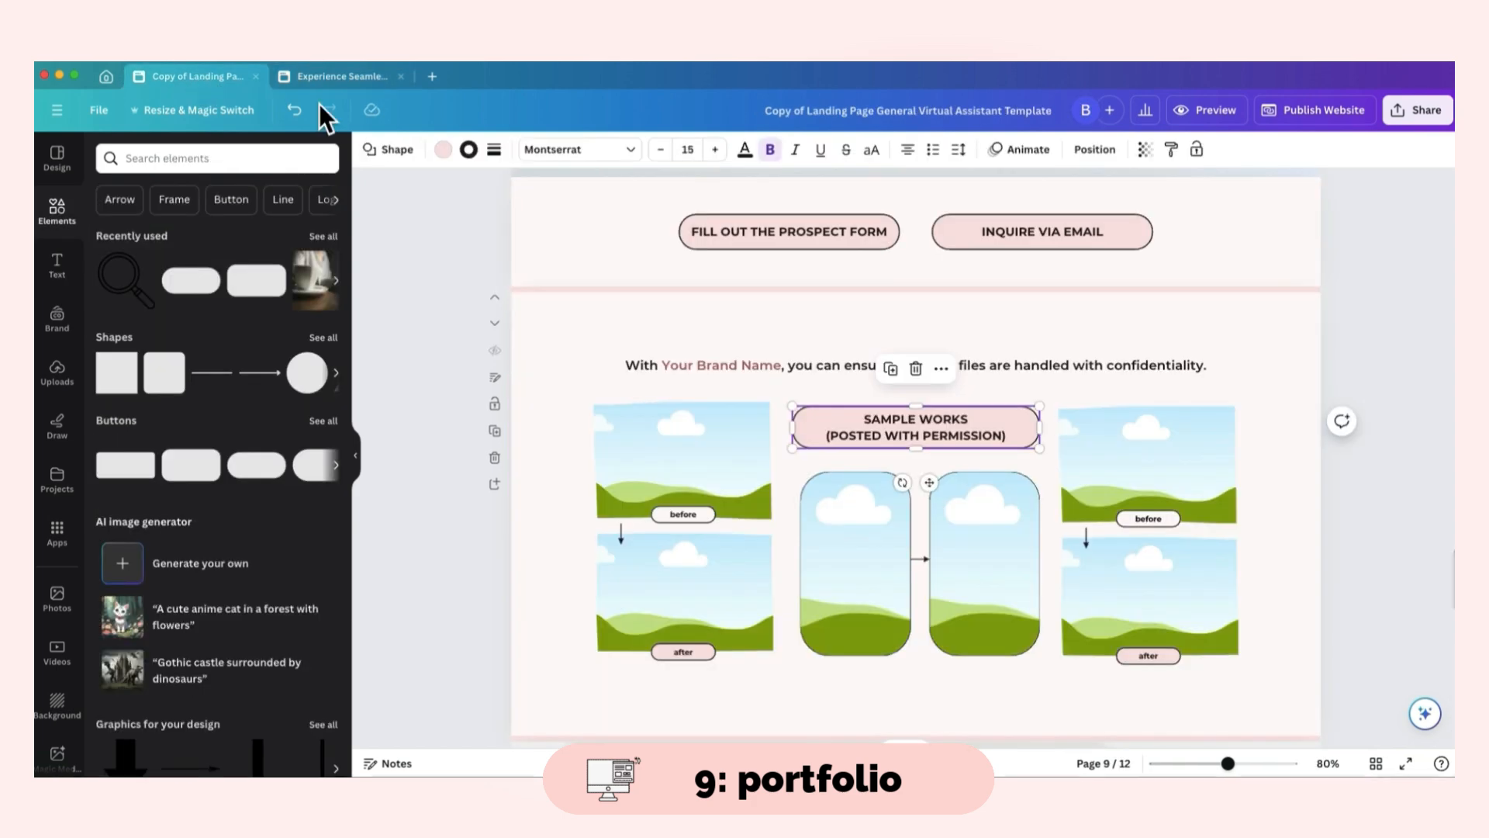
{"action": "left_click", "coordinate": [359, 81]}
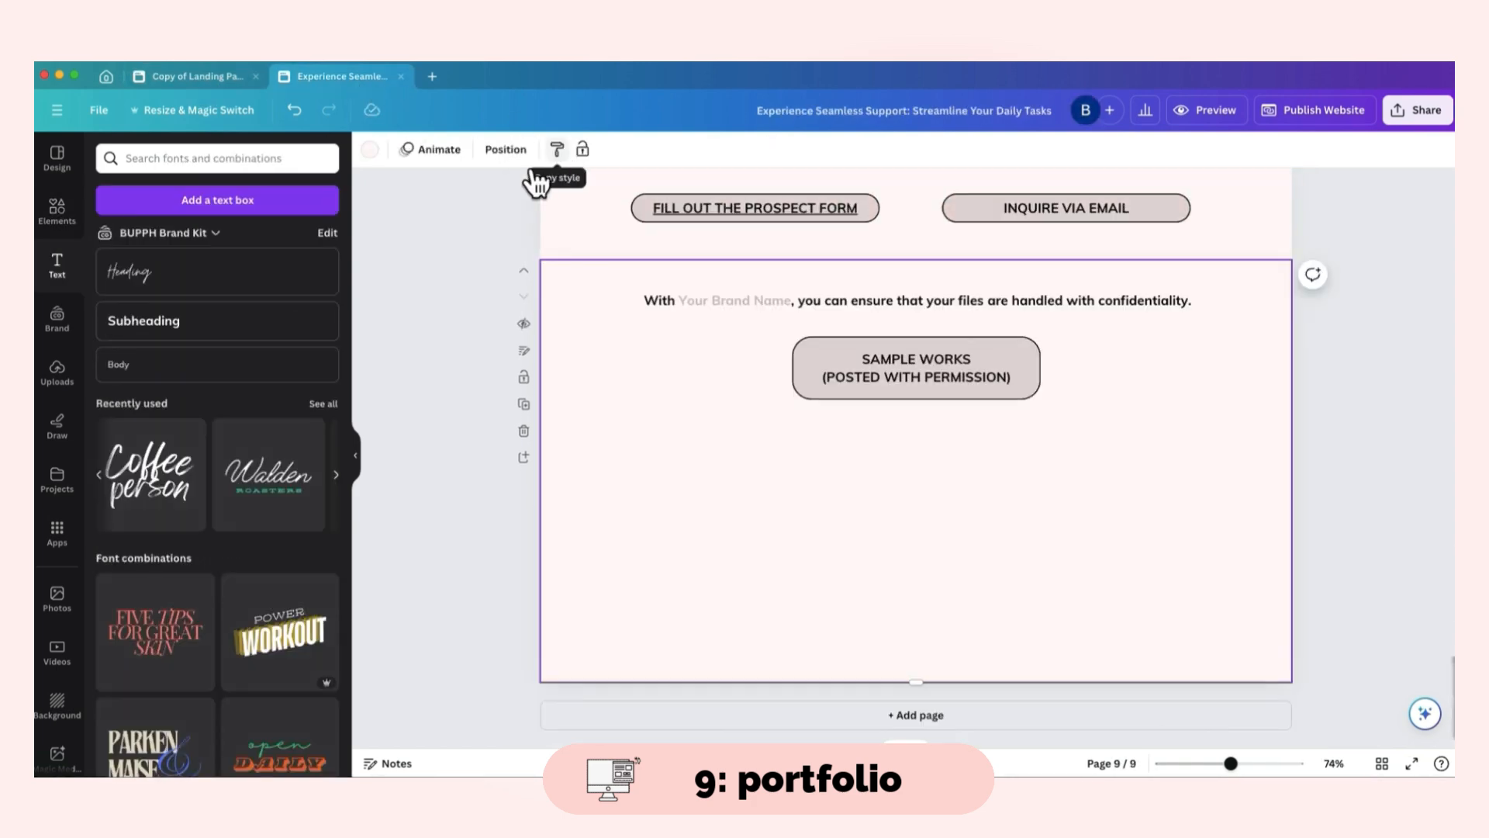
{"action": "left_click", "coordinate": [57, 208]}
{"action": "scroll", "coordinate": [272, 455], "scroll_direction": "down", "scroll_amount": 5}
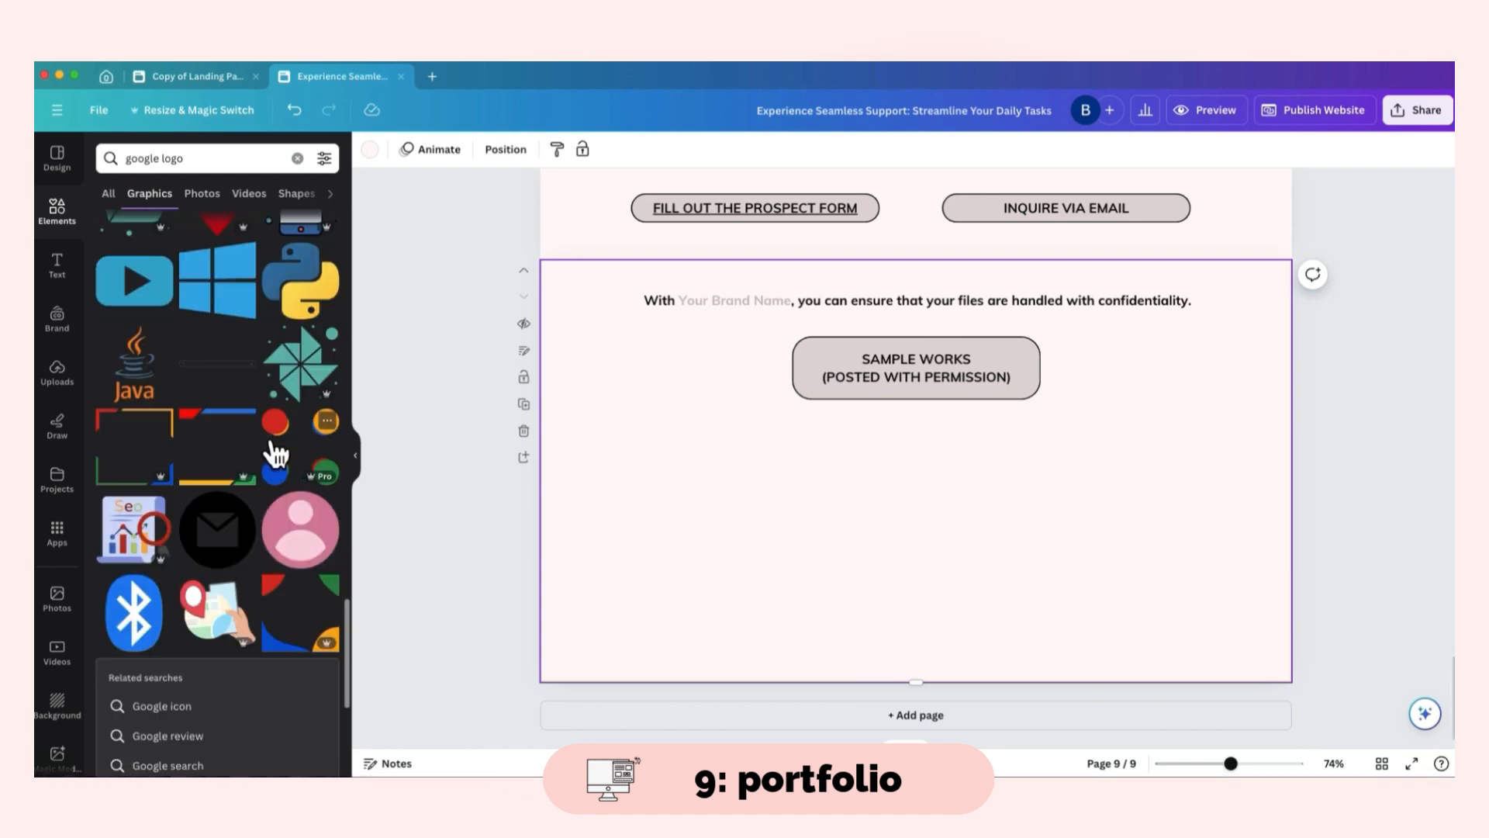
{"action": "left_click", "coordinate": [299, 154]}
{"action": "scroll", "coordinate": [320, 299], "scroll_direction": "down", "scroll_amount": 5}
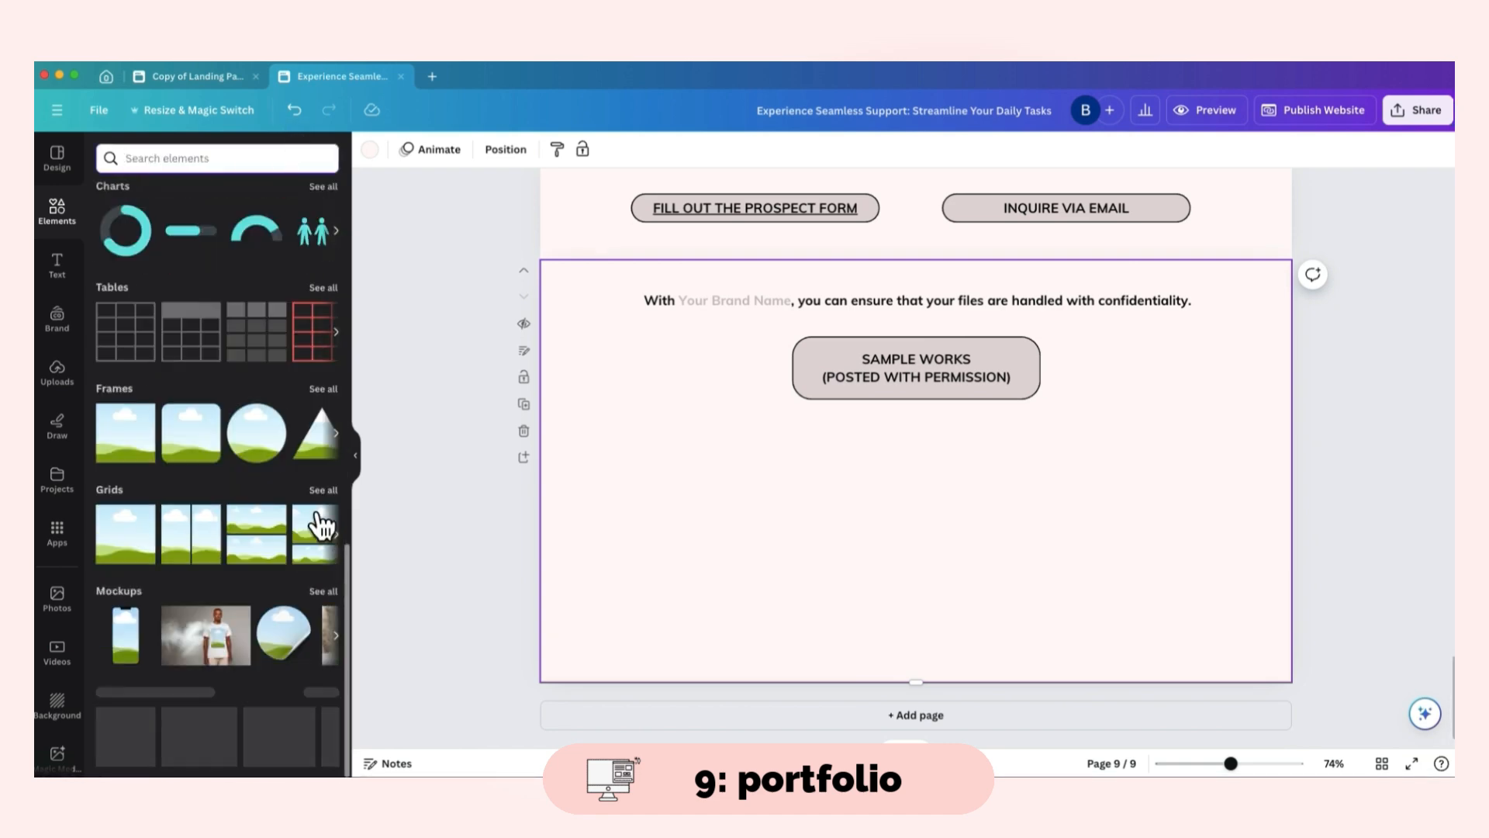
{"action": "left_click", "coordinate": [153, 432]}
{"action": "left_click_drag", "start_coordinate": [987, 484], "coordinate": [739, 460]}
{"action": "left_click_drag", "start_coordinate": [671, 551], "coordinate": [672, 460]}
{"action": "left_click_drag", "start_coordinate": [704, 386], "coordinate": [697, 522], "text": "alt"}
{"action": "left_click", "coordinate": [937, 319]}
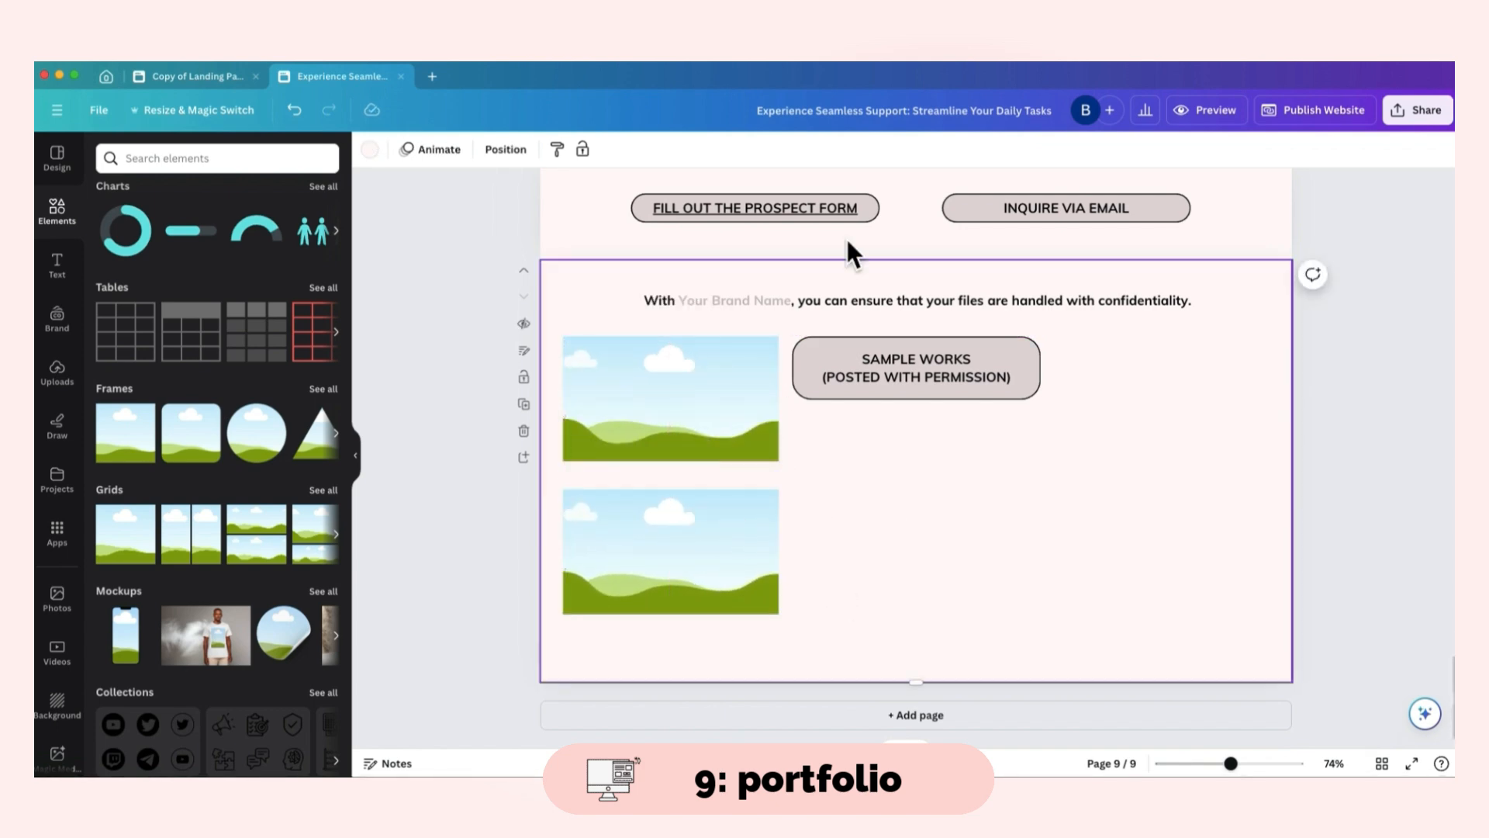
- Search the elements for "arrow", add a line arrow, and place it pointing down between the two left placeholders
{"action": "left_click", "coordinate": [167, 158]}
{"action": "type", "text": "arrow"}
{"action": "key", "text": "Return"}
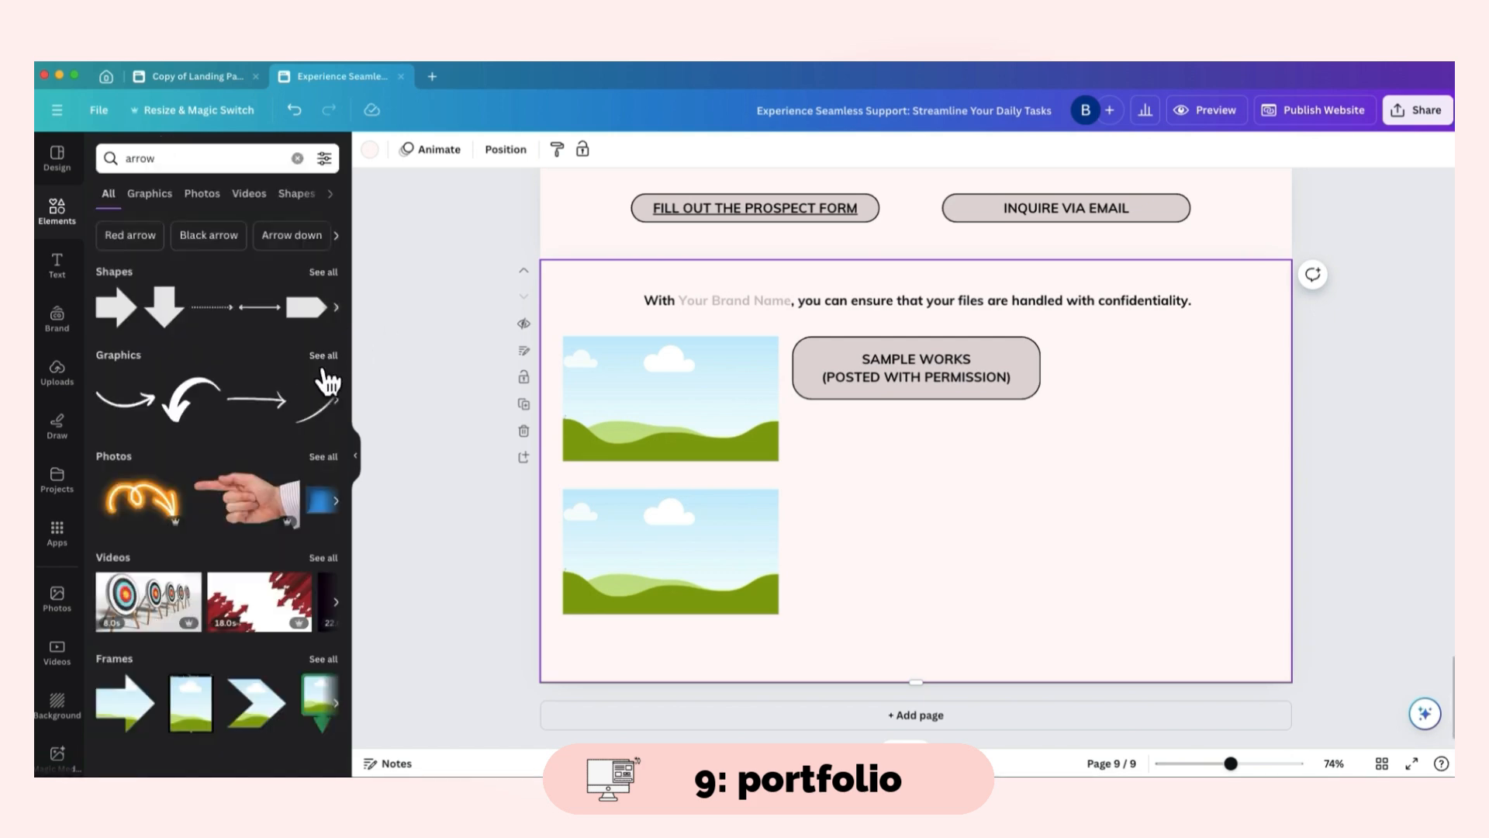
{"action": "left_click", "coordinate": [331, 273]}
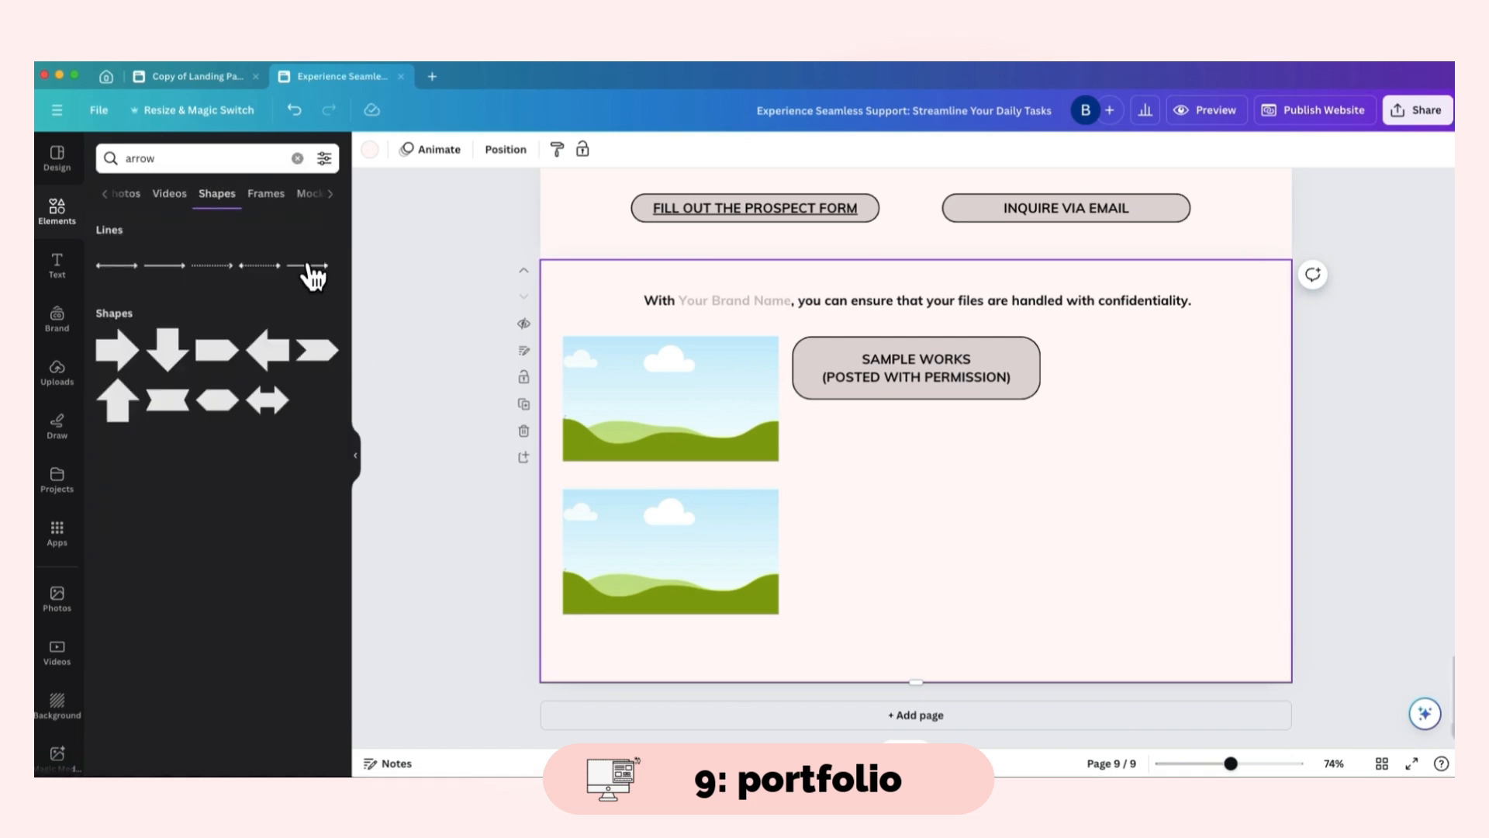
{"action": "left_click", "coordinate": [309, 266]}
{"action": "left_click_drag", "start_coordinate": [1047, 470], "coordinate": [785, 506]}
{"action": "left_click_drag", "start_coordinate": [753, 509], "coordinate": [549, 499]}
- Copy a testimonial card onto the portfolio page and delete its image, stars and quote, keeping only the pill-shaped name label
{"action": "scroll", "coordinate": [960, 313], "scroll_direction": "up", "scroll_amount": 20}
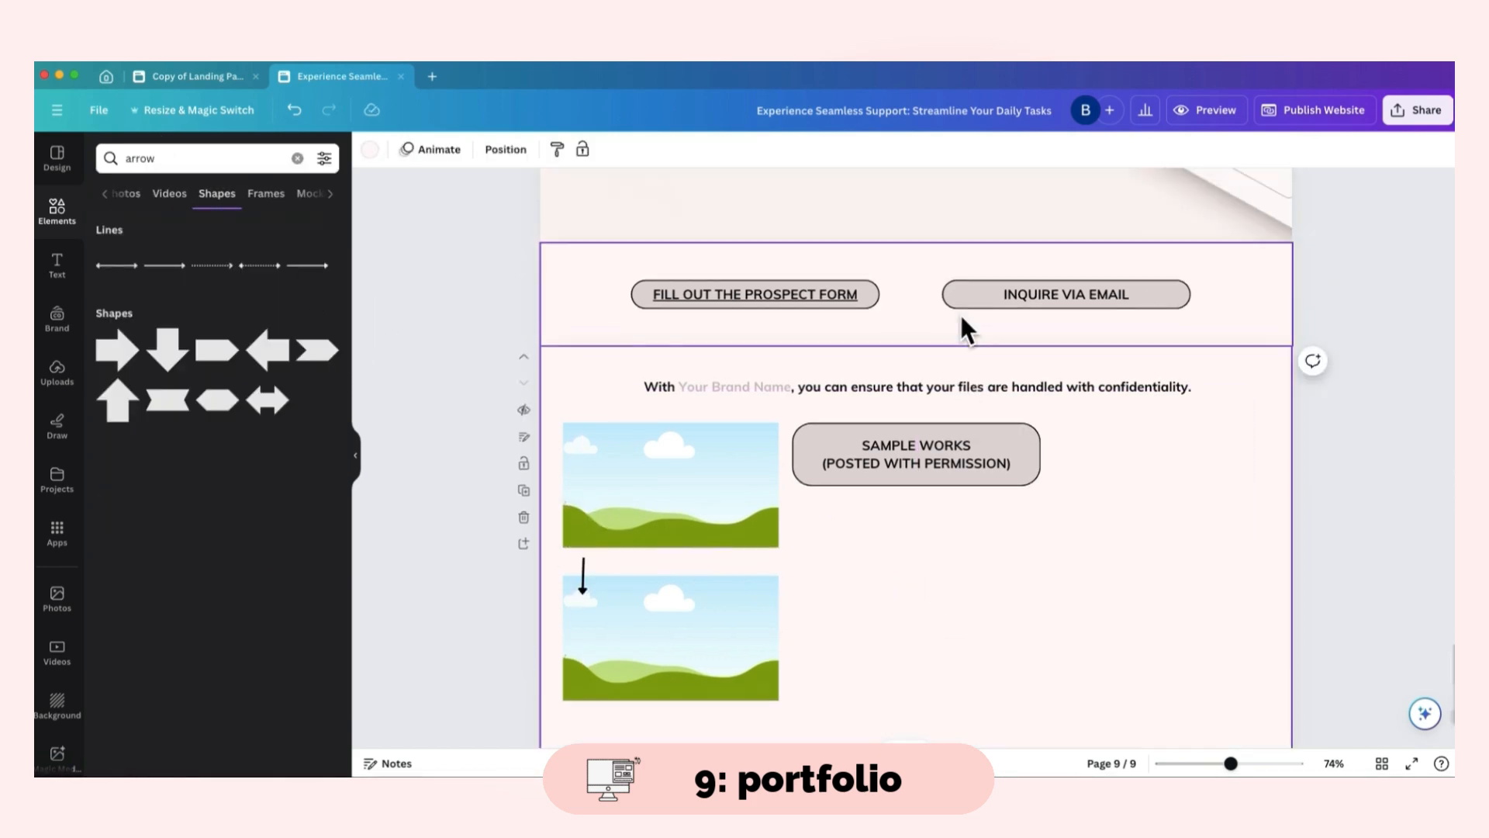
{"action": "left_click", "coordinate": [910, 300]}
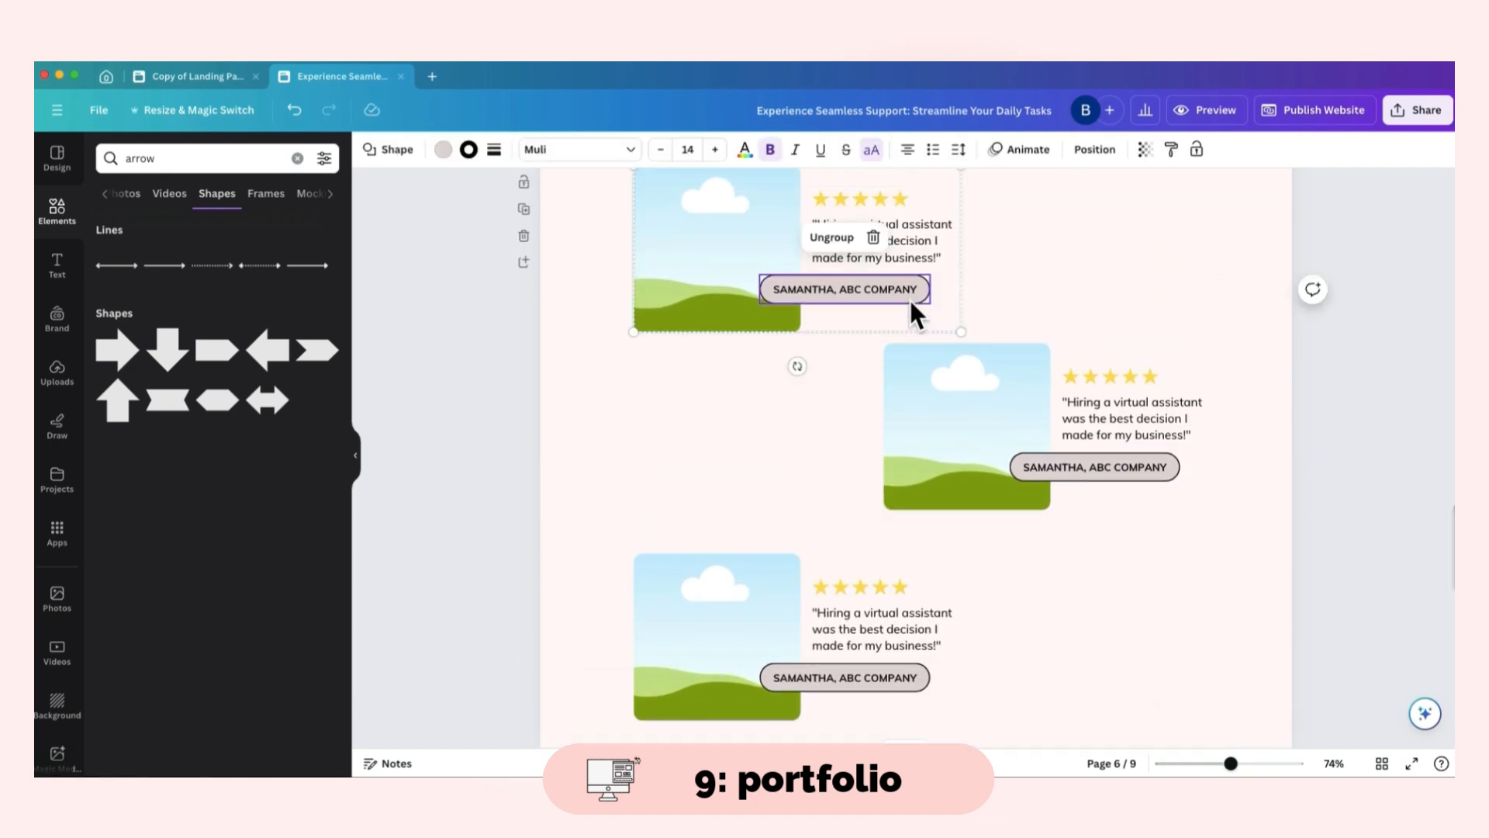
{"action": "scroll", "coordinate": [1096, 553], "scroll_direction": "down", "scroll_amount": 20}
{"action": "key", "text": "ctrl+v"}
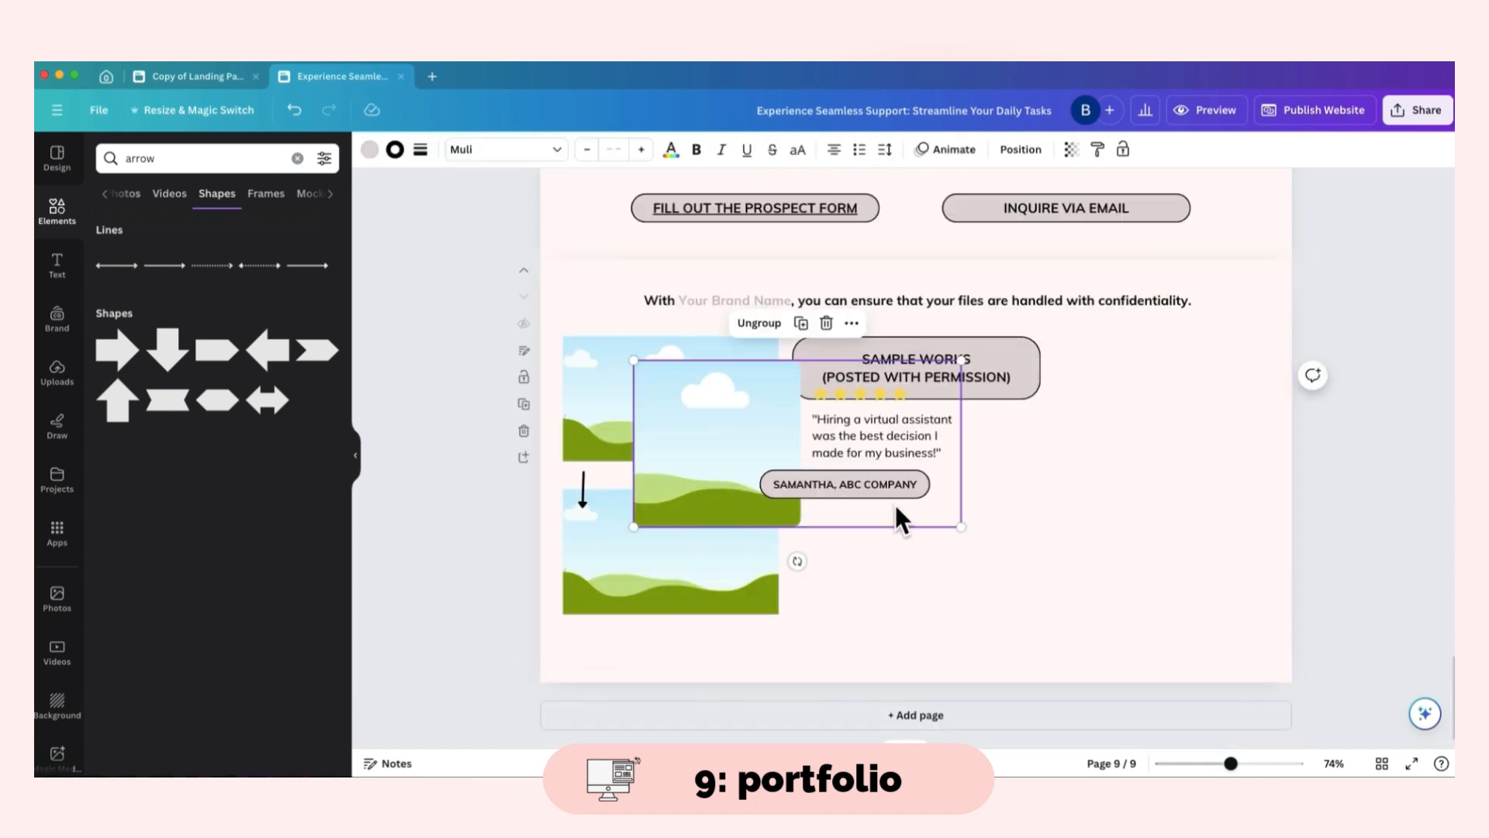
{"action": "left_click_drag", "start_coordinate": [898, 522], "coordinate": [1090, 594]}
{"action": "left_click", "coordinate": [950, 398]}
{"action": "left_click", "coordinate": [970, 529]}
{"action": "key", "text": "Delete"}
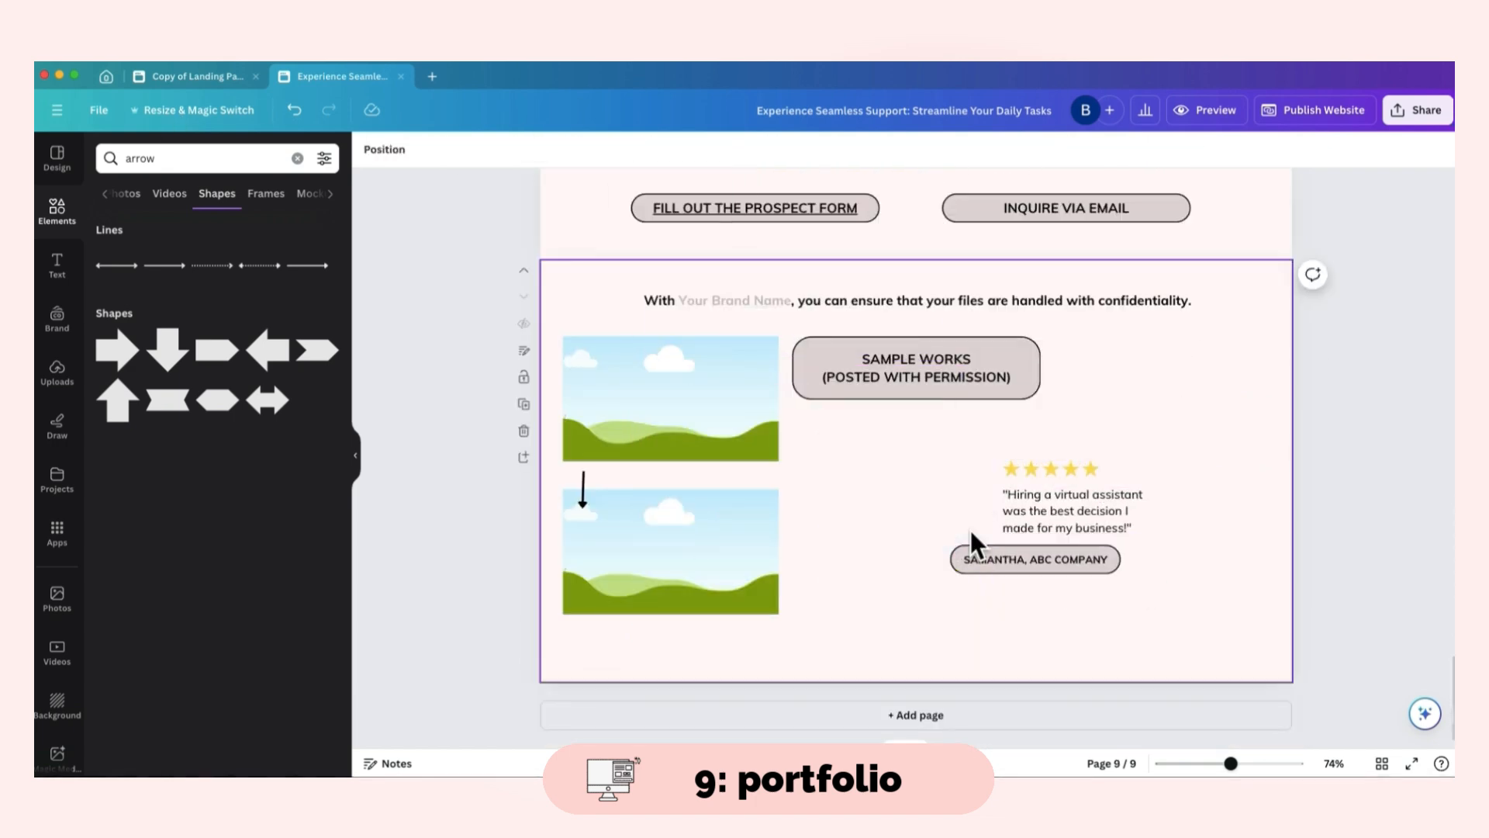
{"action": "left_click_drag", "start_coordinate": [931, 446], "coordinate": [1188, 520]}
{"action": "key", "text": "Delete"}
{"action": "left_click_drag", "start_coordinate": [1050, 546], "coordinate": [1046, 553]}
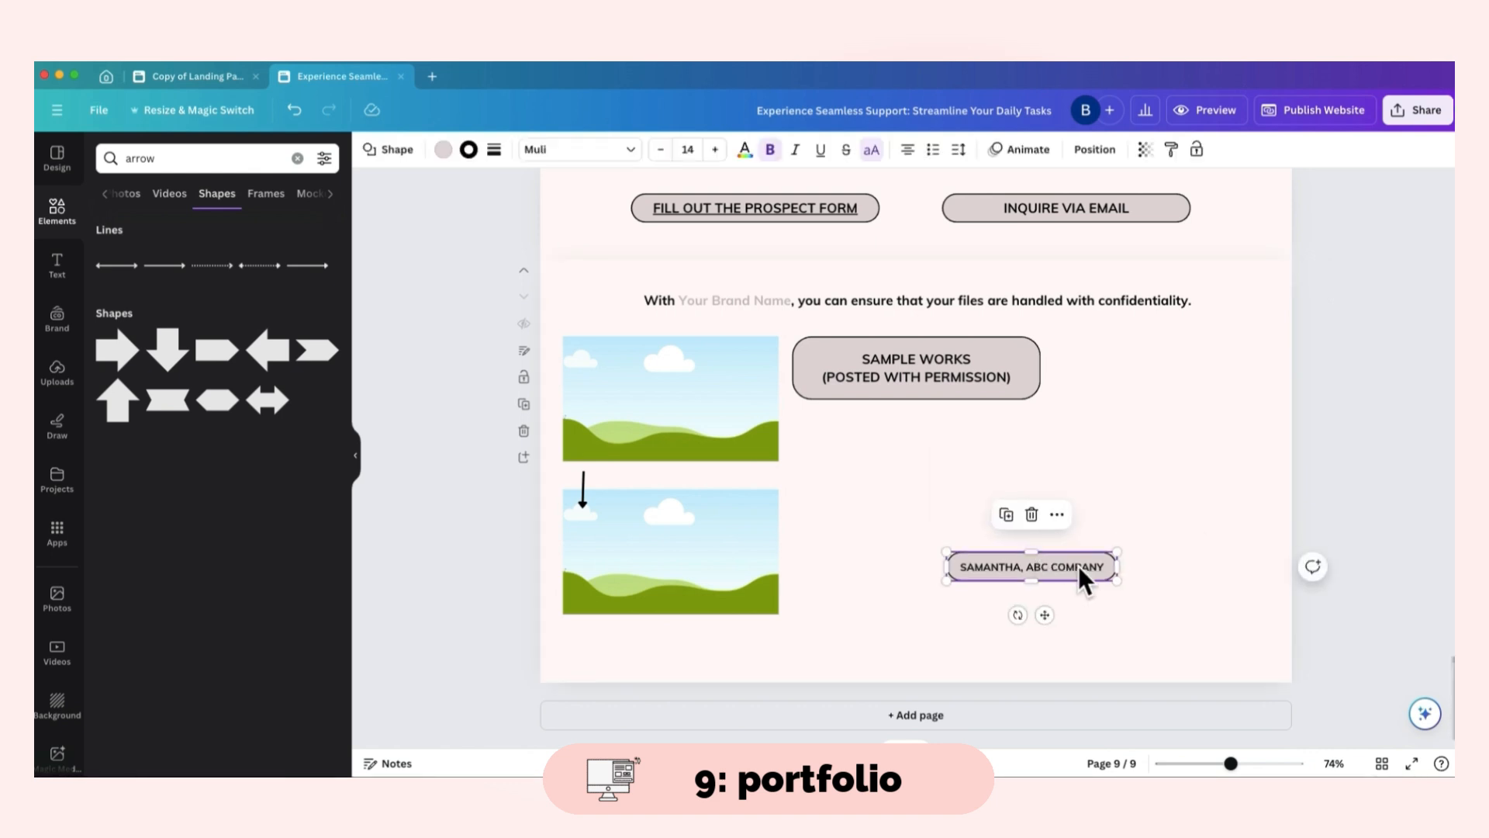
- Relabel the pill "before", shrink it onto the upper placeholder's lower edge, and place a duplicate reading "after" on the lower placeholder
{"action": "type", "text": "BEFORE"}
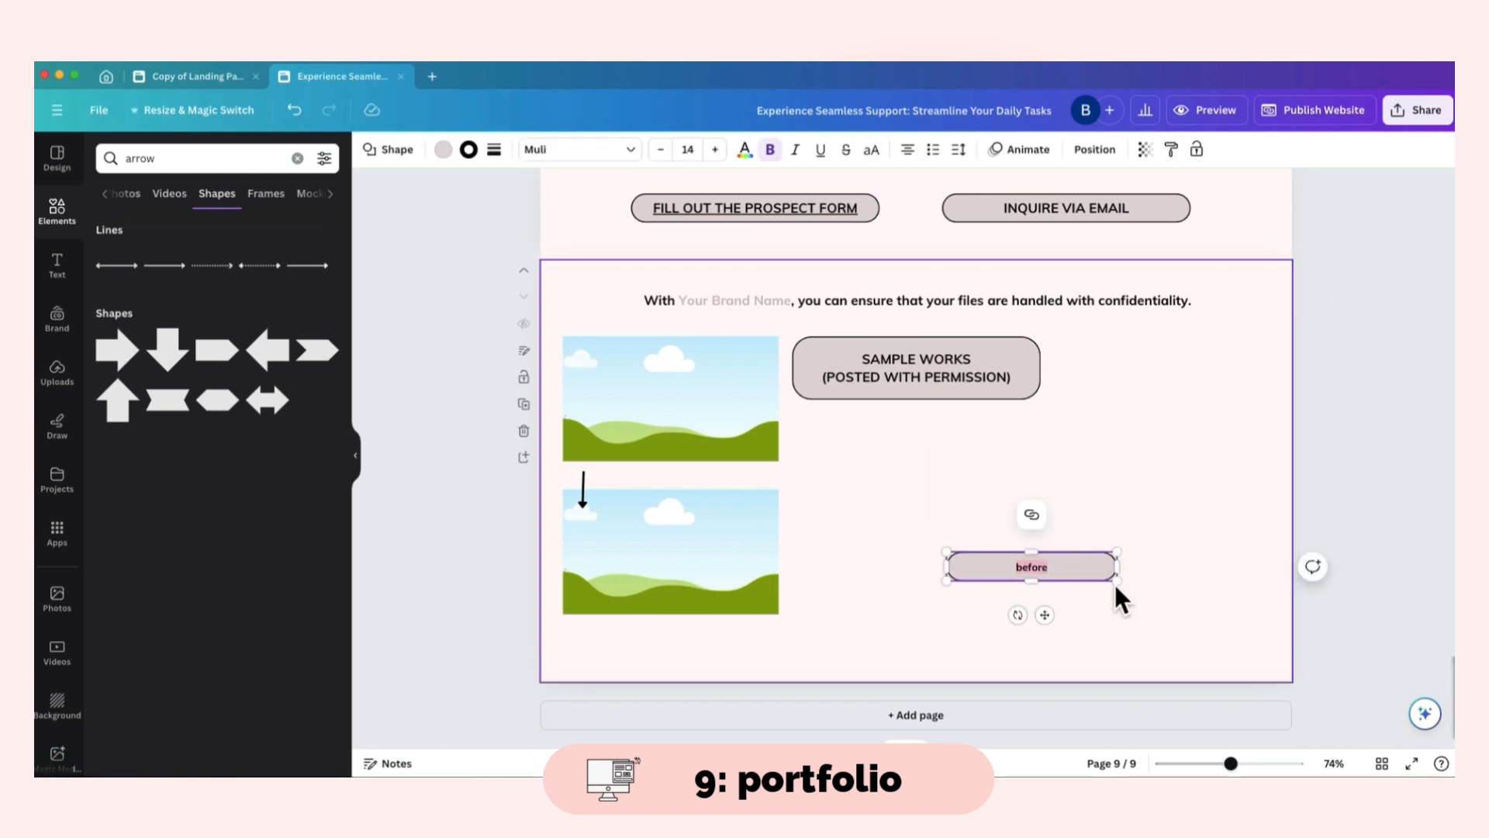
{"action": "left_click_drag", "start_coordinate": [1117, 565], "coordinate": [685, 665]}
{"action": "left_click", "coordinate": [718, 472]}
{"action": "left_click", "coordinate": [691, 463]}
{"action": "key", "text": "super+d"}
{"action": "double_click", "coordinate": [672, 614]}
{"action": "type", "text": "after"}
{"action": "left_click", "coordinate": [824, 494]}
- Group the left before-and-after set and place a duplicate of it to the right of the SAMPLE WORKS label
{"action": "left_click_drag", "start_coordinate": [574, 320], "coordinate": [729, 669]}
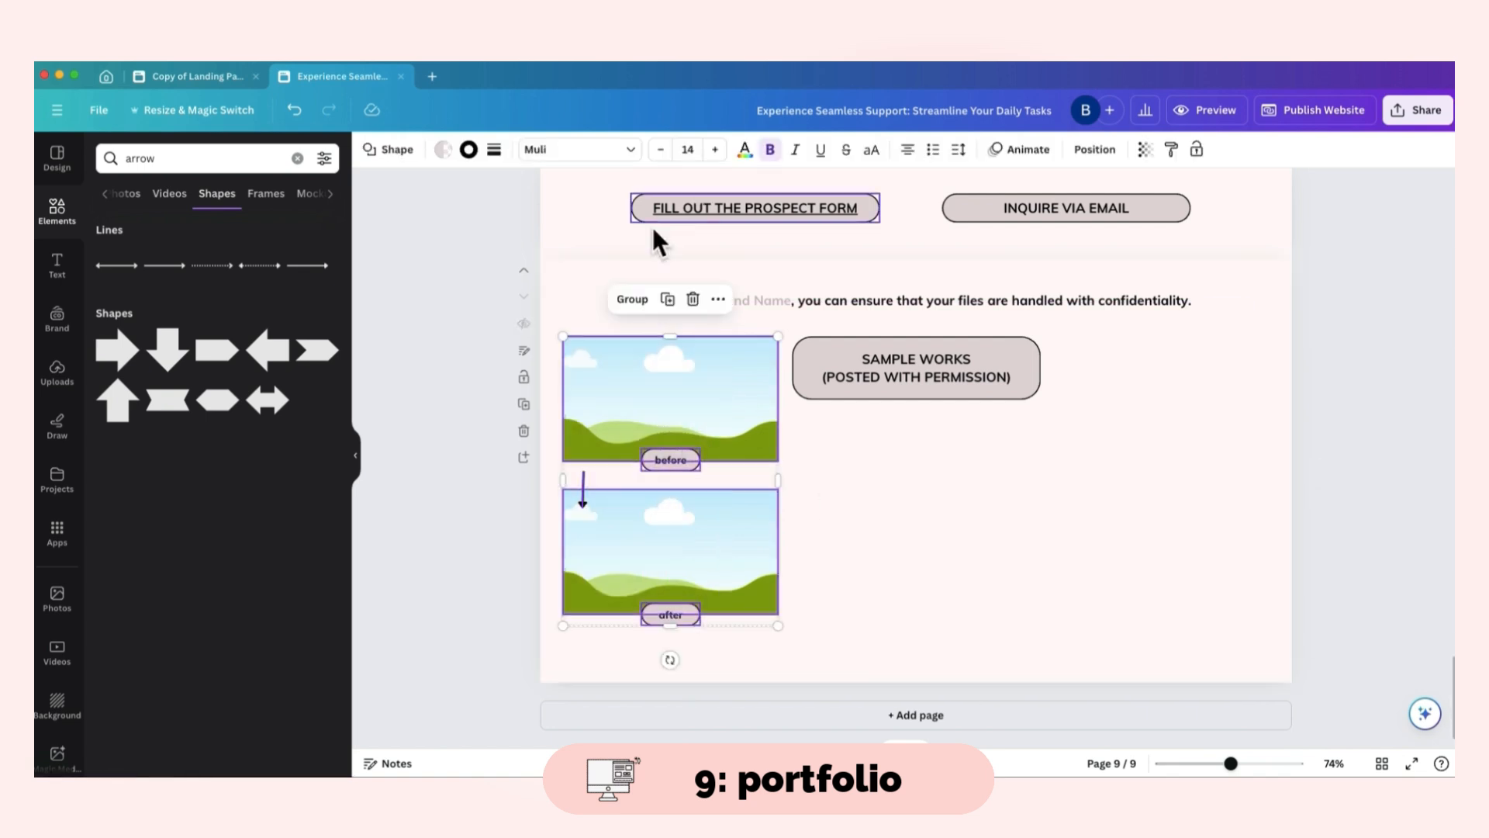
{"action": "left_click", "coordinate": [632, 300]}
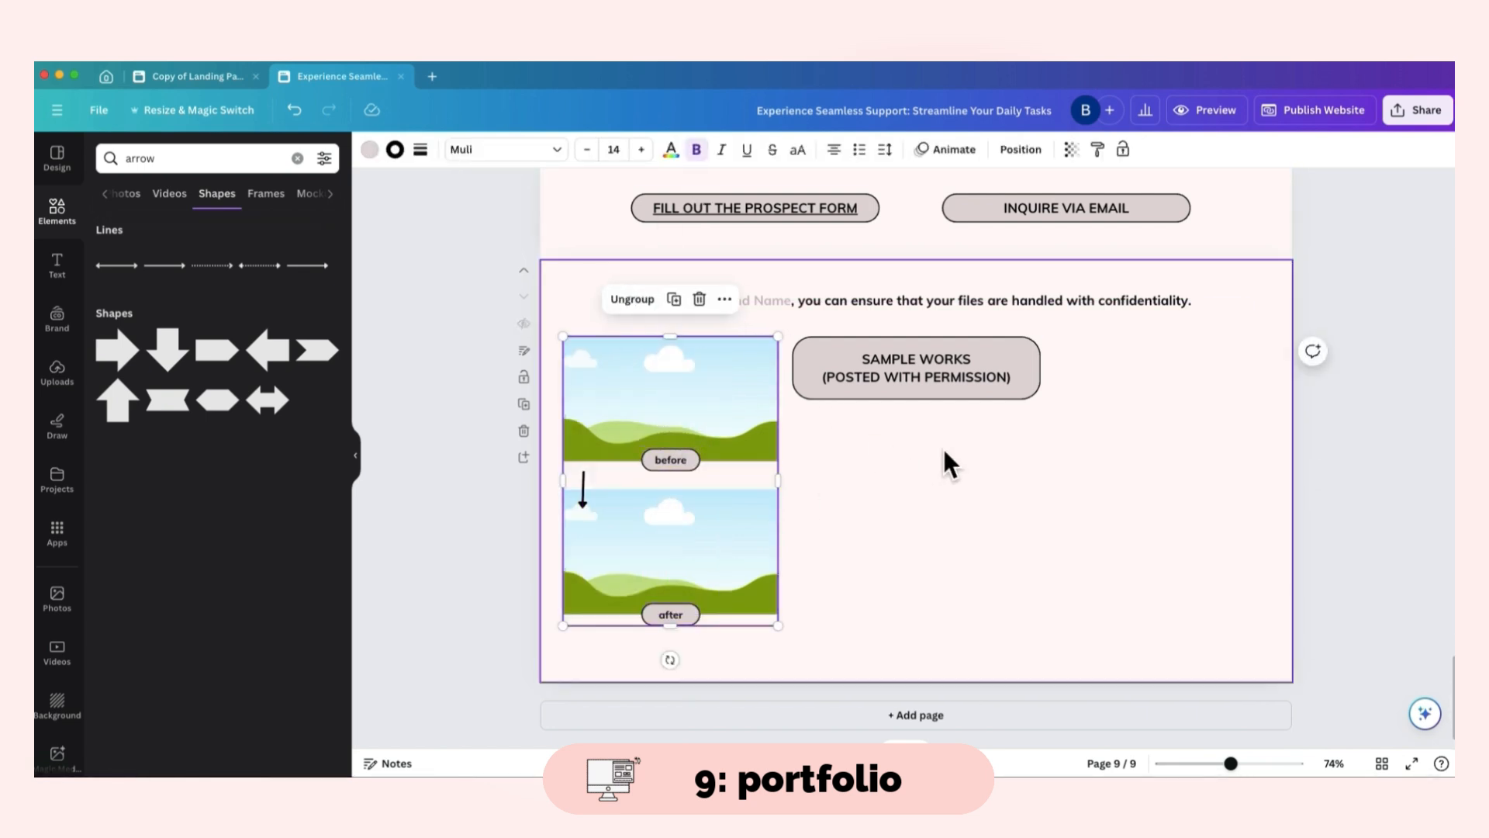
{"action": "key", "text": "super+d"}
{"action": "left_click_drag", "start_coordinate": [716, 490], "coordinate": [1201, 485]}
{"action": "left_click", "coordinate": [804, 439]}
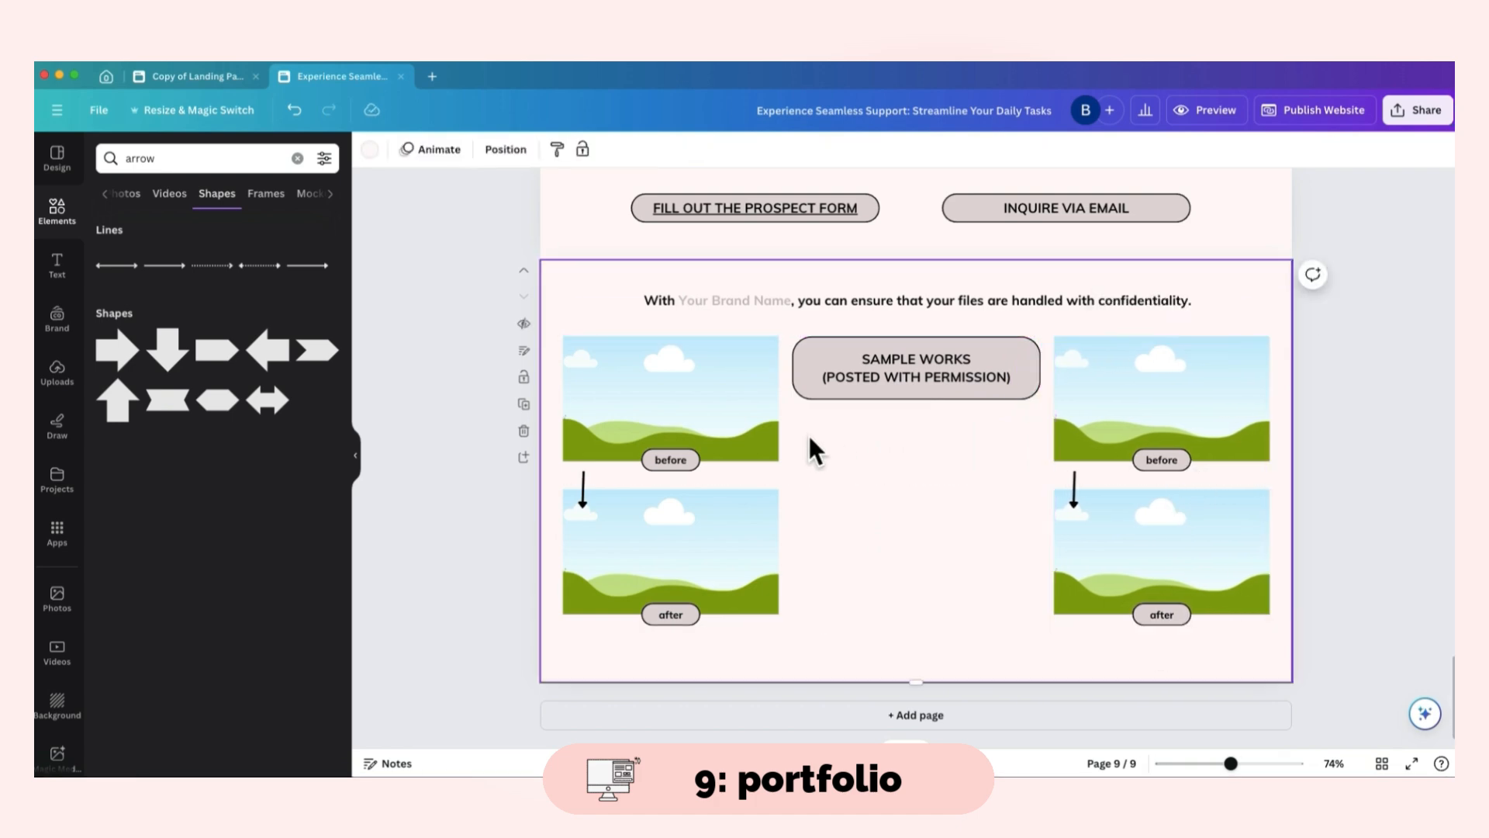
- Add a single-image grid and fit it as a tall portrait placeholder under the left half of the SAMPLE WORKS label
{"action": "left_click", "coordinate": [296, 158]}
{"action": "left_click", "coordinate": [326, 443]}
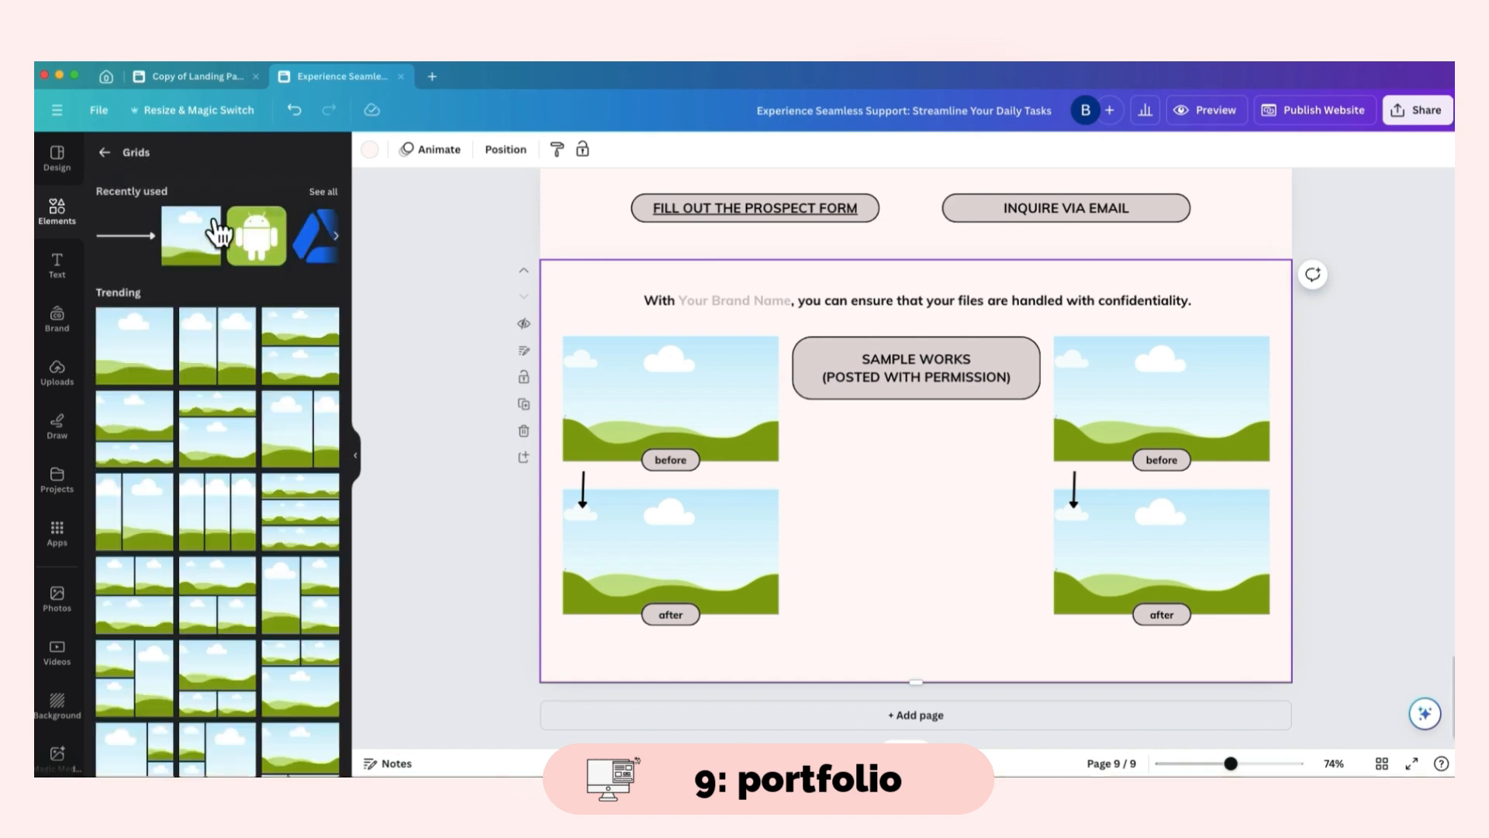
{"action": "left_click", "coordinate": [134, 345]}
{"action": "left_click_drag", "start_coordinate": [1018, 467], "coordinate": [937, 467]}
{"action": "left_click_drag", "start_coordinate": [908, 478], "coordinate": [896, 528]}
- Following the template, round the portrait placeholder's corners to 19 and give it a solid border
{"action": "left_click", "coordinate": [190, 76]}
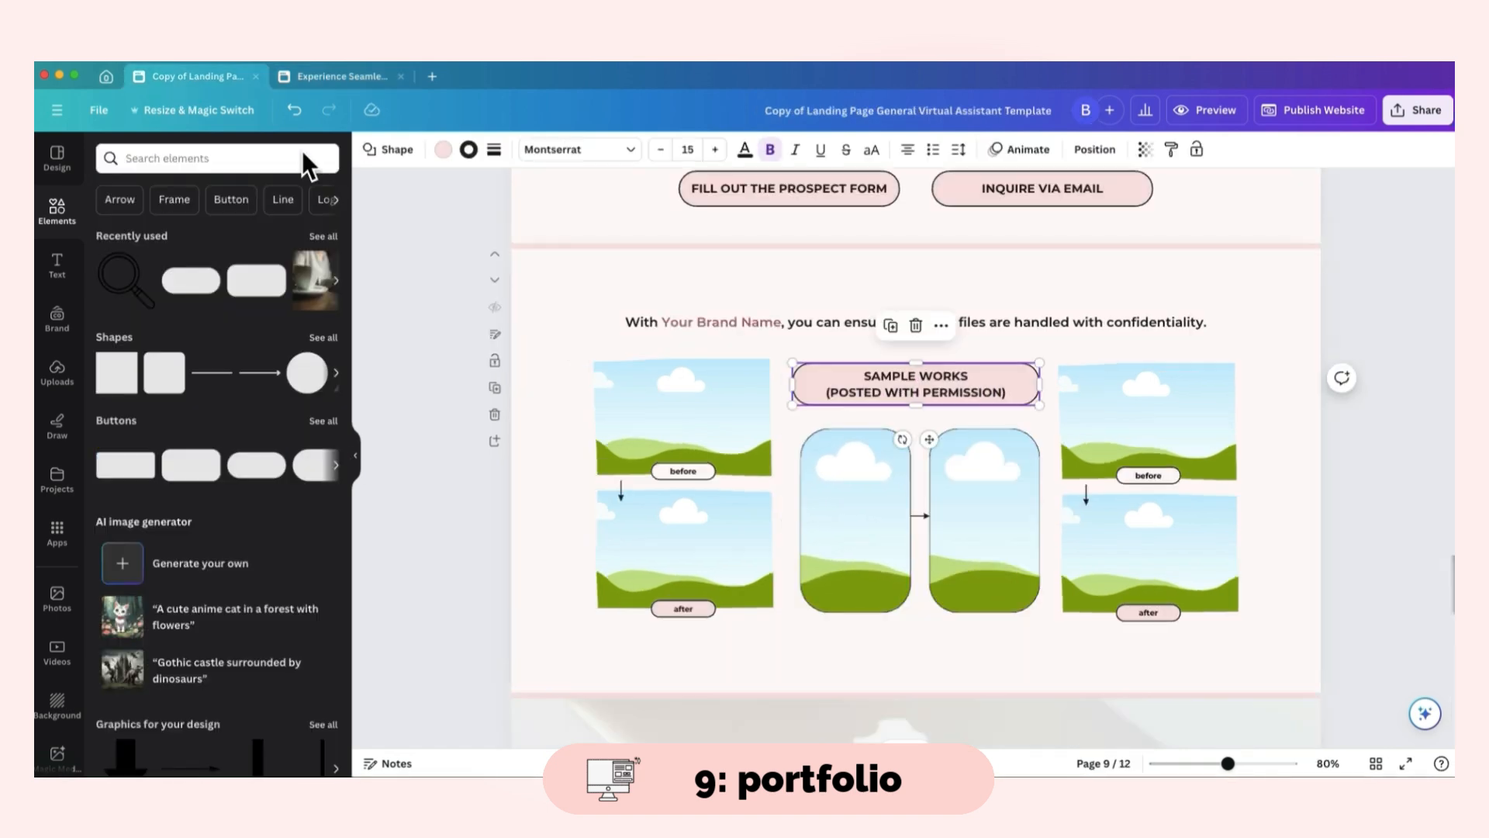
{"action": "left_click", "coordinate": [355, 85]}
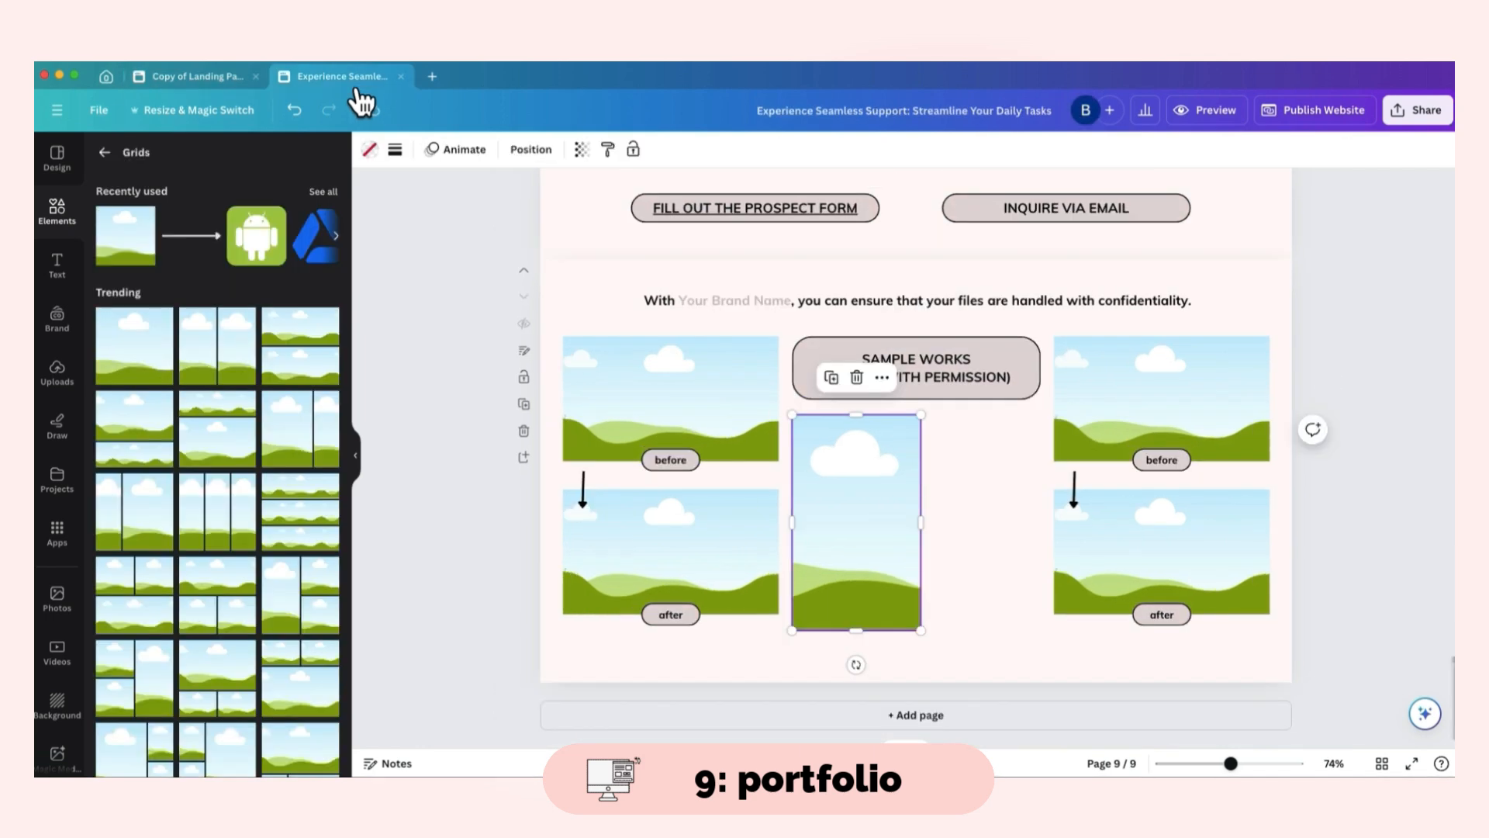
{"action": "left_click", "coordinate": [103, 153]}
{"action": "left_click", "coordinate": [394, 150]}
{"action": "left_click_drag", "start_coordinate": [401, 298], "coordinate": [436, 298]}
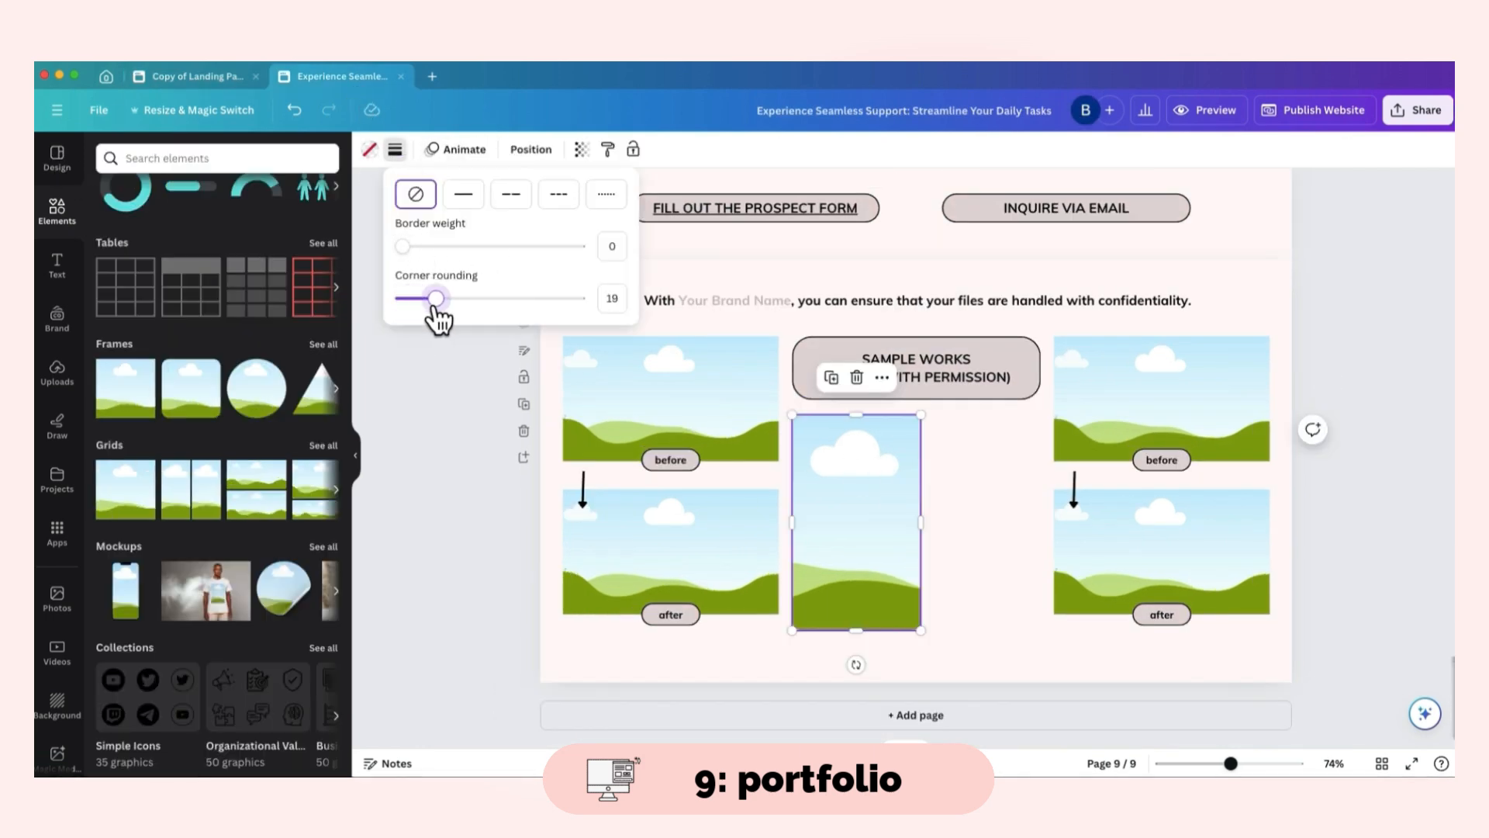
{"action": "left_click", "coordinate": [461, 203]}
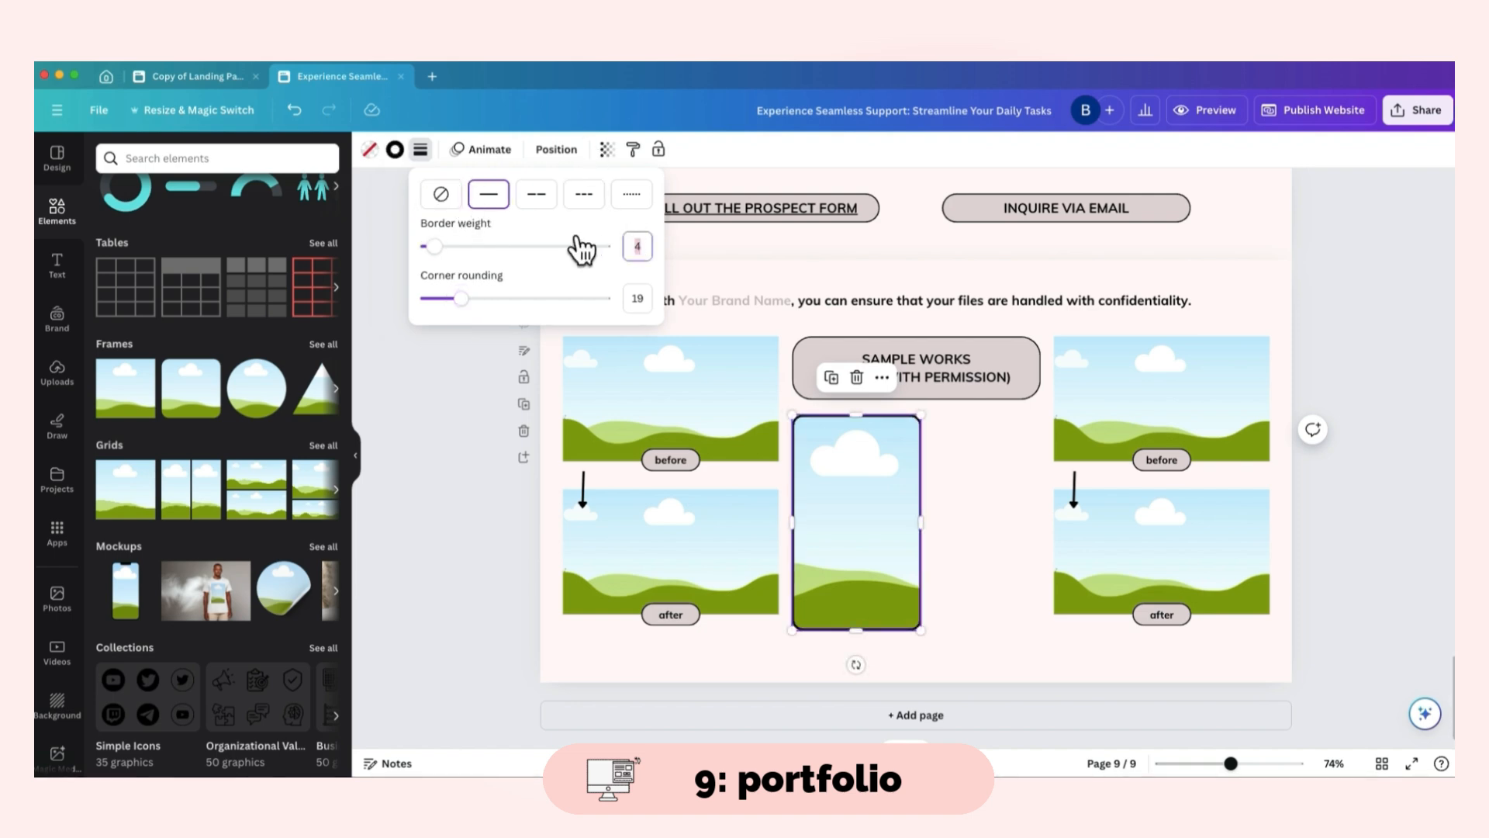
- Duplicate the bordered portrait placeholder and set the copy beside the original
{"action": "left_click", "coordinate": [1008, 498]}
{"action": "left_click", "coordinate": [880, 492]}
{"action": "left_click_drag", "start_coordinate": [879, 492], "coordinate": [1025, 505]}
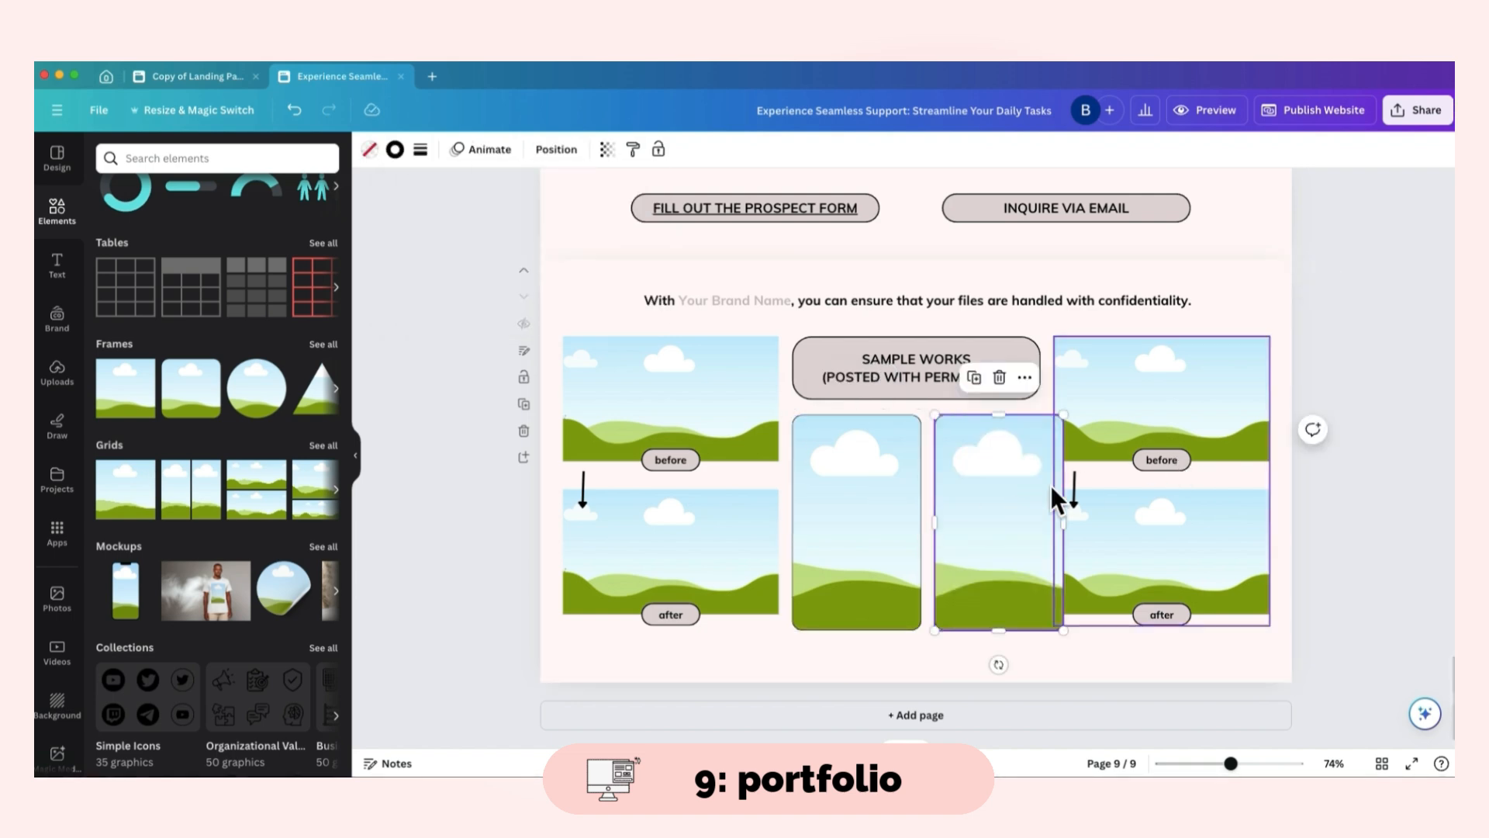
- Search the elements for "arrow" and place a thin arrow graphic pointing from the left portrait placeholder to the right one
{"action": "left_click", "coordinate": [308, 158]}
{"action": "left_click", "coordinate": [57, 262]}
{"action": "left_click", "coordinate": [212, 155]}
{"action": "type", "text": "arr"}
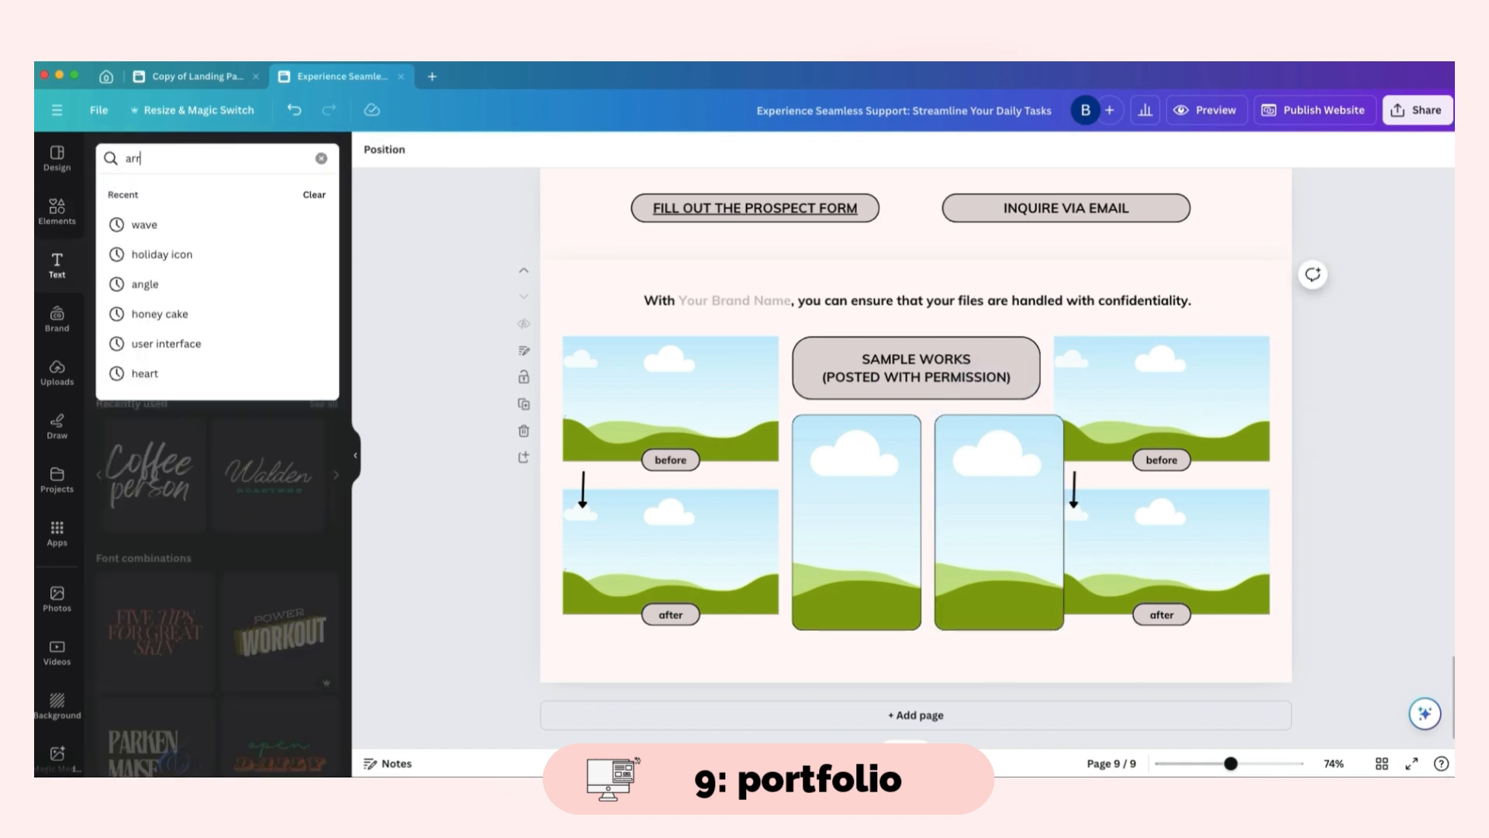
{"action": "type", "text": "ow"}
{"action": "key", "text": "Return"}
{"action": "left_click", "coordinate": [277, 406]}
{"action": "left_click_drag", "start_coordinate": [1065, 424], "coordinate": [820, 498]}
{"action": "left_click_drag", "start_coordinate": [802, 553], "coordinate": [938, 569]}
- Shift the right before-and-after group outward and refit the SAMPLE WORKS label and both portrait placeholders into the space between the columns
{"action": "left_click", "coordinate": [1048, 406]}
{"action": "left_click", "coordinate": [1102, 372]}
{"action": "mouse_move", "coordinate": [1117, 436]}
{"action": "left_mouse_down"}
{"action": "mouse_move", "coordinate": [1149, 436]}
{"action": "mouse_move", "coordinate": [1138, 441]}
{"action": "left_mouse_up"}
{"action": "left_click_drag", "start_coordinate": [816, 316], "coordinate": [966, 535]}
{"action": "left_click_drag", "start_coordinate": [1063, 337], "coordinate": [1052, 379]}
{"action": "left_click", "coordinate": [1069, 380]}
{"action": "left_click", "coordinate": [997, 380]}
{"action": "left_click_drag", "start_coordinate": [1152, 441], "coordinate": [1138, 440]}
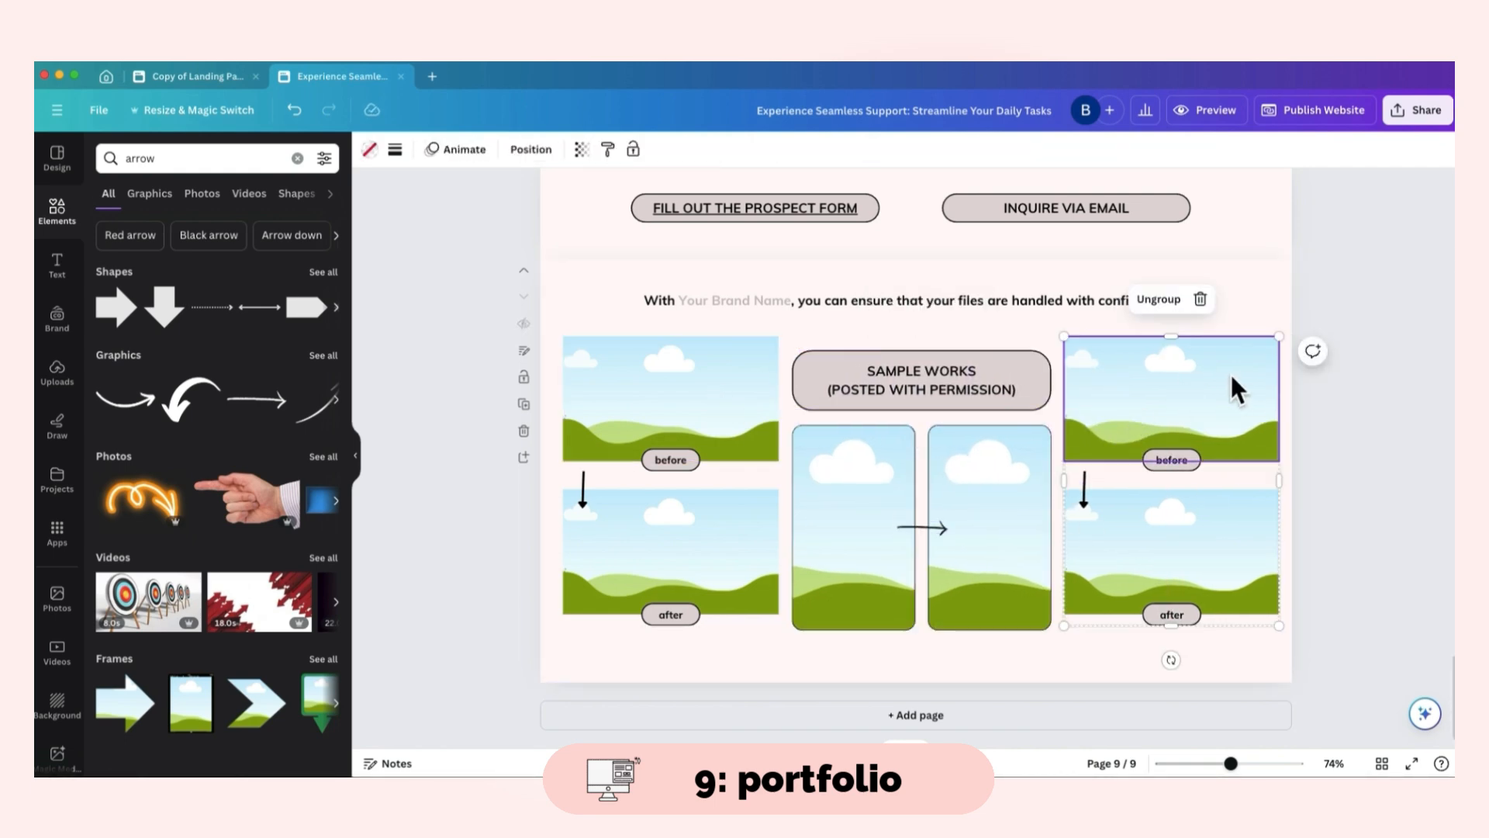
- Move the left column's "after" label and lower placeholder down slightly to widen the gap between its images
{"action": "left_click", "coordinate": [1323, 412]}
{"action": "left_click_drag", "start_coordinate": [1182, 598], "coordinate": [1179, 598]}
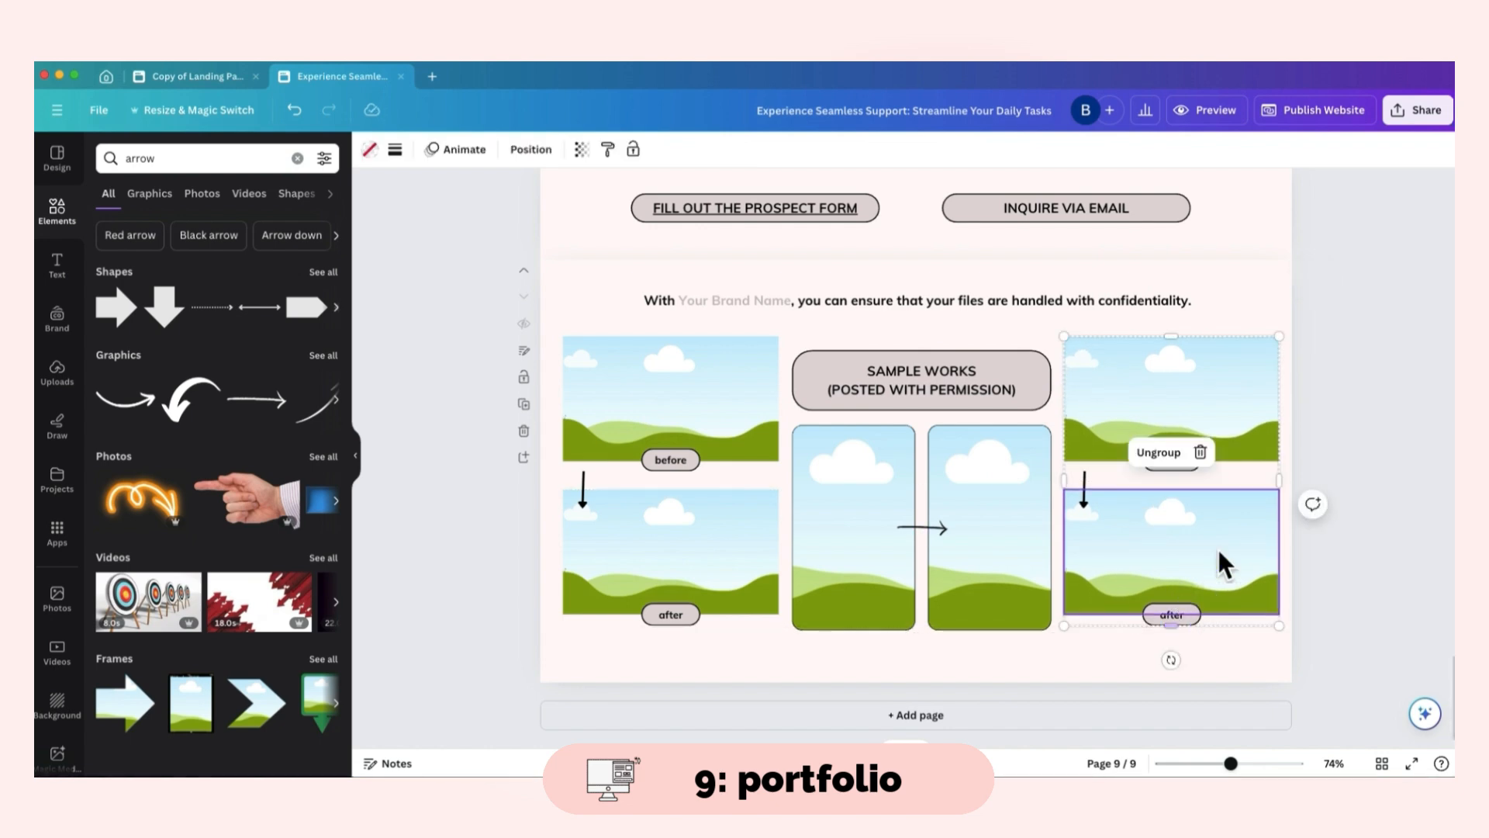
{"action": "left_click", "coordinate": [667, 405]}
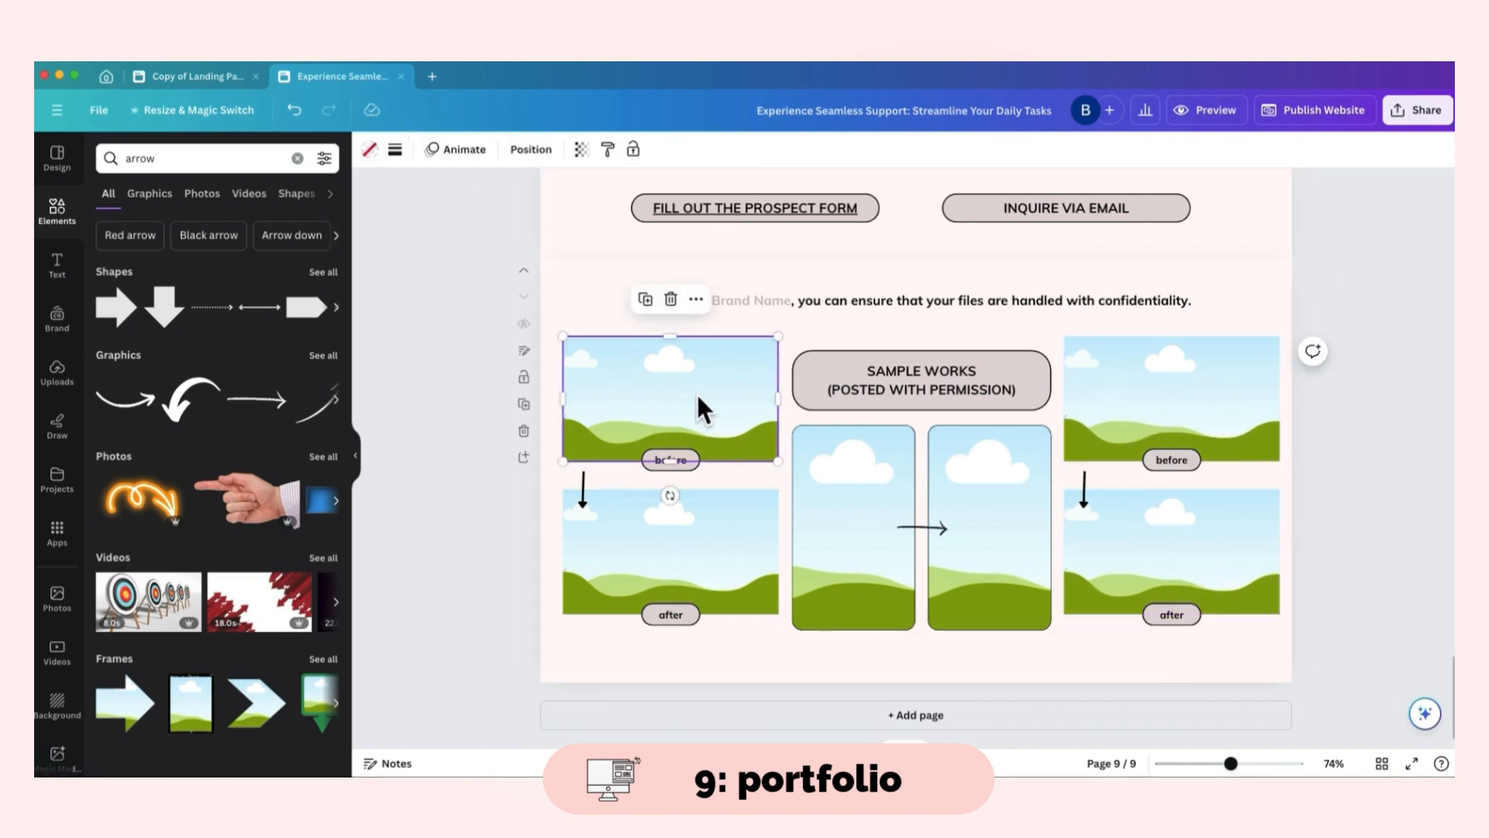
{"action": "left_click_drag", "start_coordinate": [683, 618], "coordinate": [686, 633]}
{"action": "left_click", "coordinate": [714, 572]}
- Ungroup the right before-and-after set to lower its "after" label and placeholder to match the left, and remove the down arrows
{"action": "left_click", "coordinate": [1204, 411]}
{"action": "left_click", "coordinate": [1159, 299]}
{"action": "left_click_drag", "start_coordinate": [1179, 622], "coordinate": [1181, 627]}
{"action": "left_click_drag", "start_coordinate": [1187, 559], "coordinate": [1187, 563]}
{"action": "left_click_drag", "start_coordinate": [1083, 490], "coordinate": [1087, 476]}
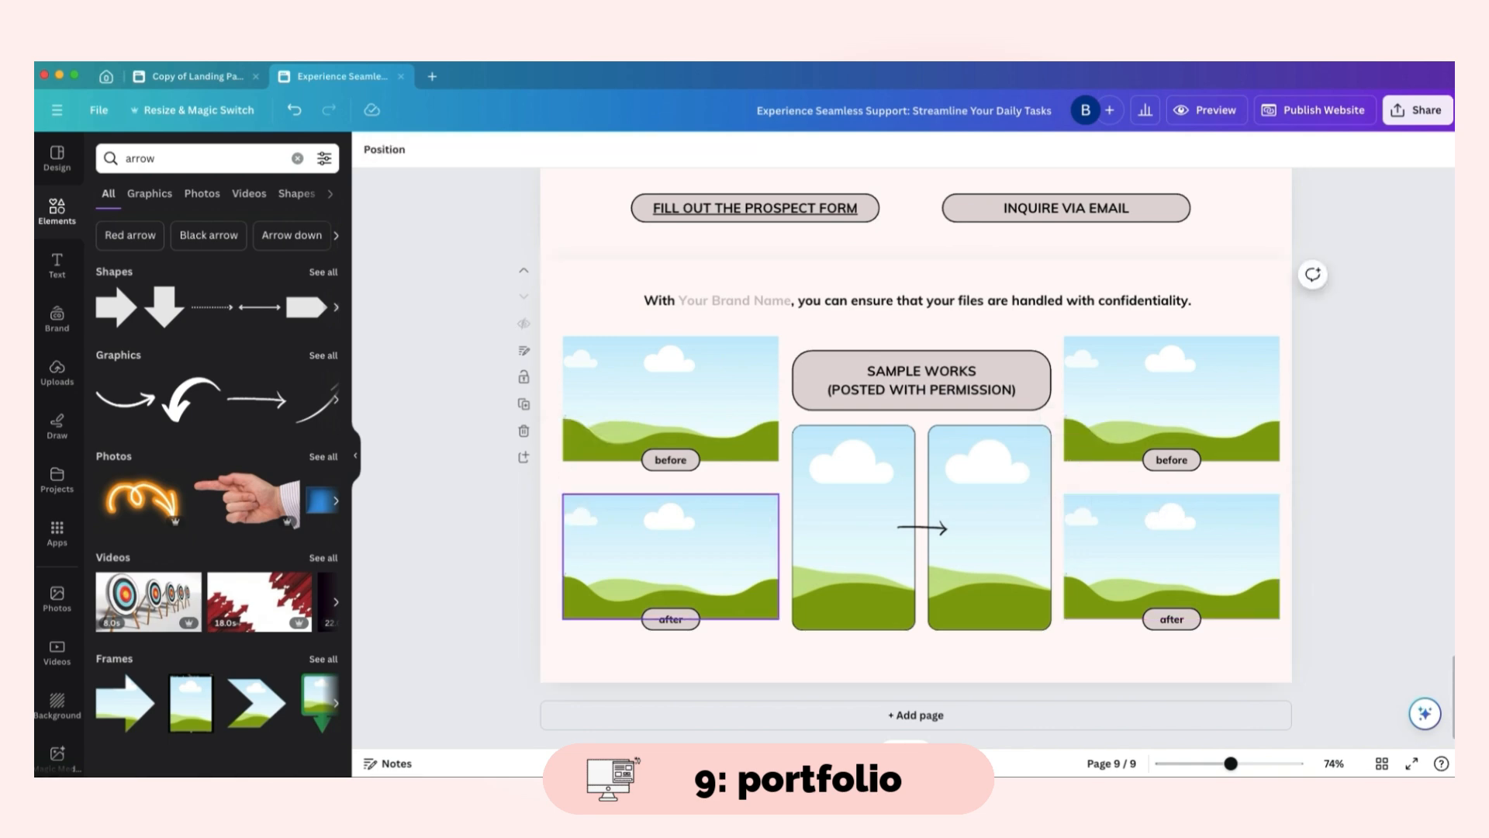
- Add a black curly arrow graphic, rotate it to point downward, and fit it small between the left before-and-after placeholders
{"action": "left_click", "coordinate": [324, 355]}
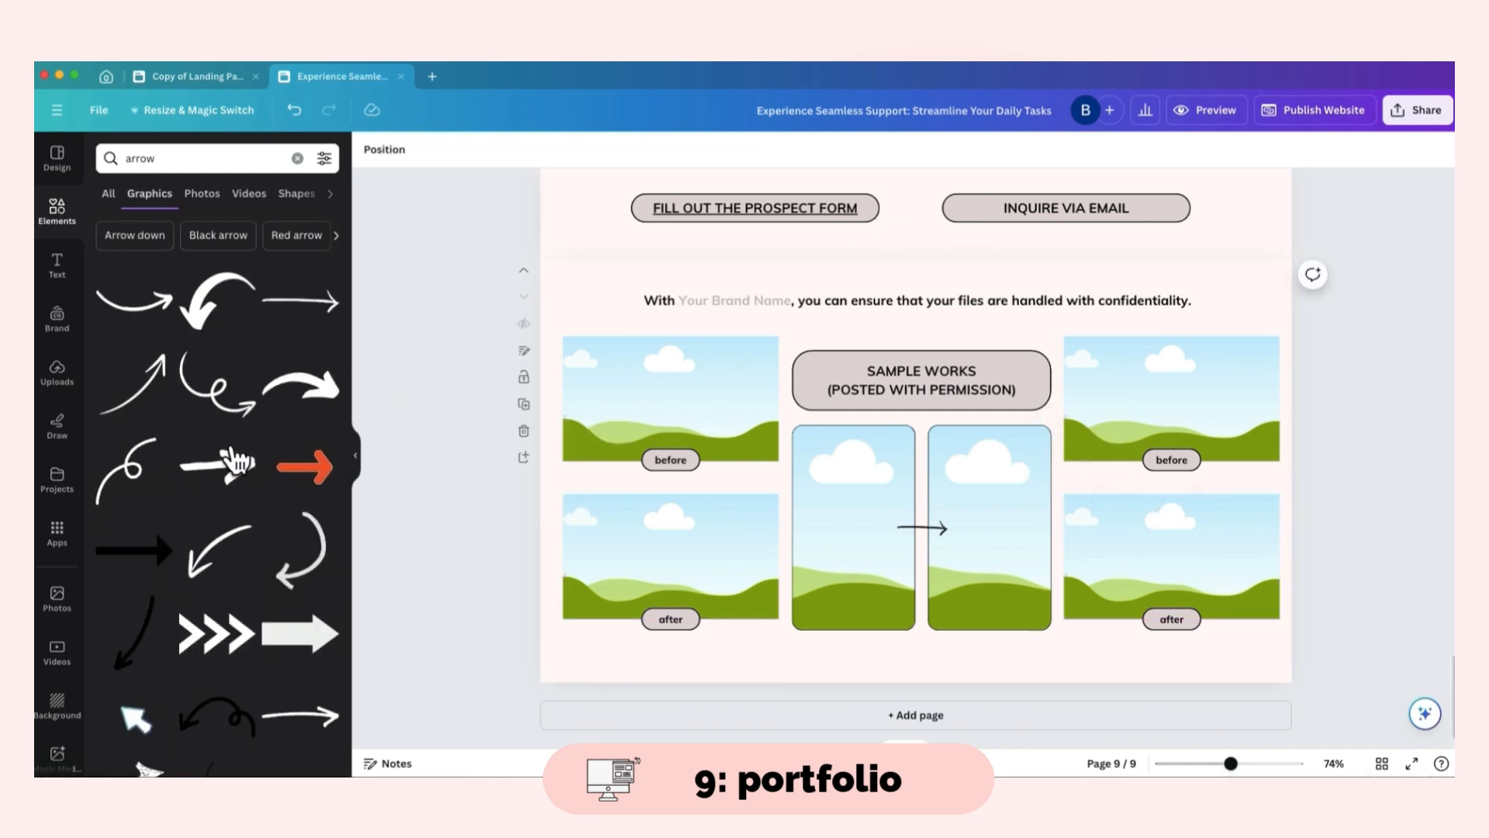
{"action": "left_click", "coordinate": [217, 384]}
{"action": "left_click", "coordinate": [504, 149]}
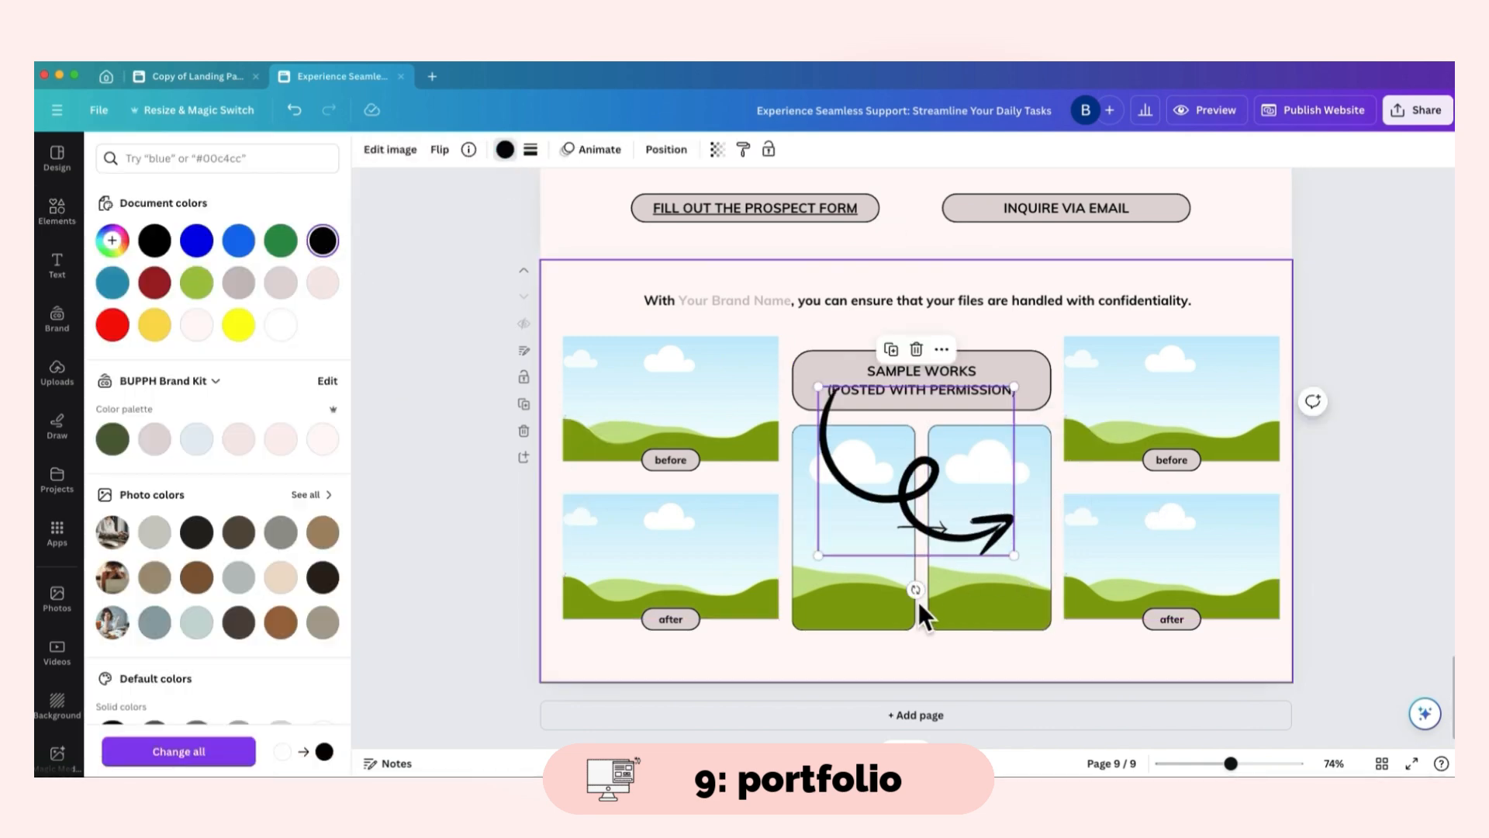
{"action": "left_click_drag", "start_coordinate": [915, 589], "coordinate": [684, 515]}
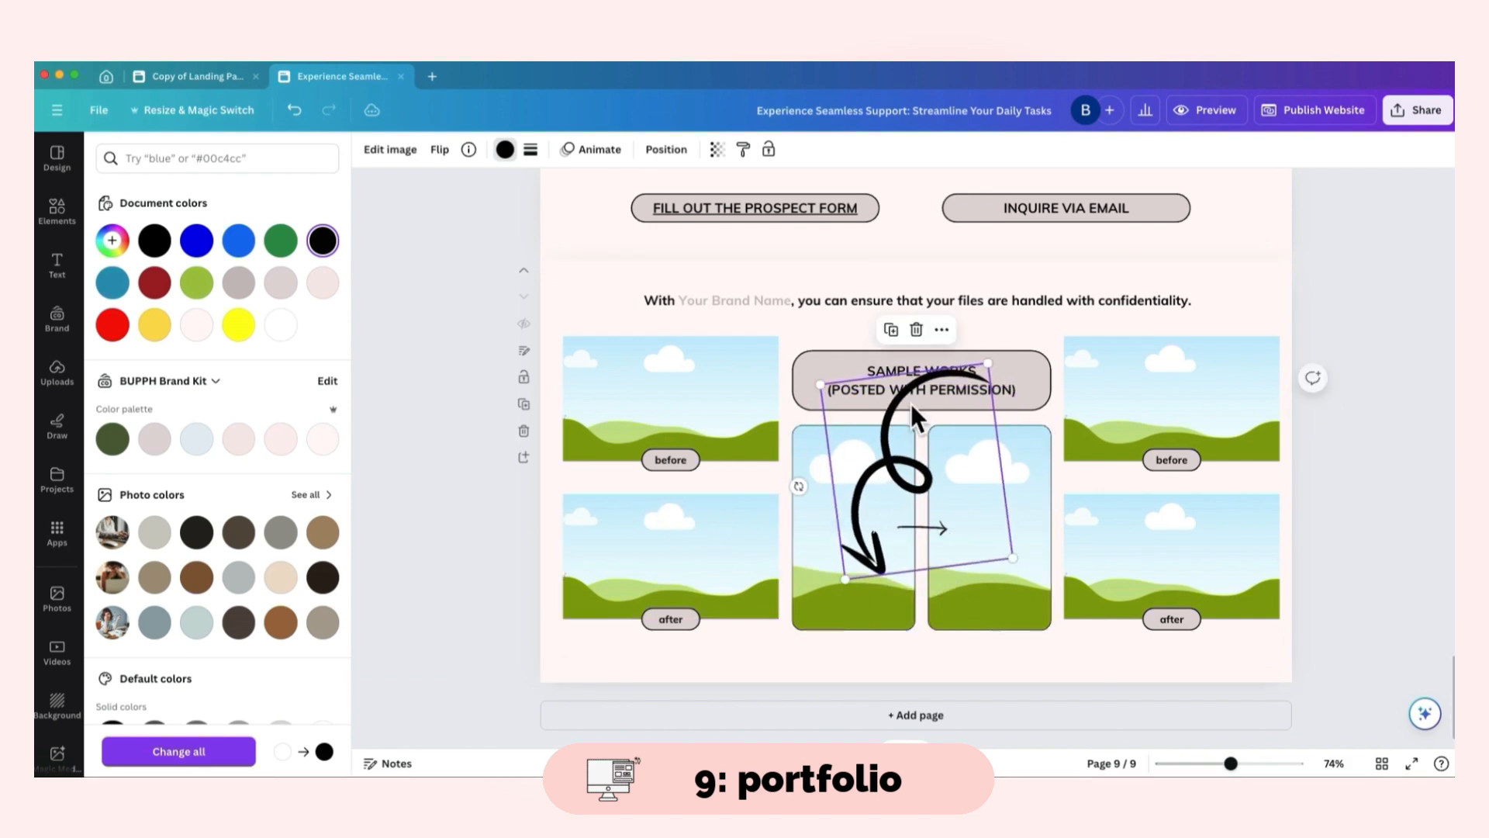
{"action": "left_click_drag", "start_coordinate": [980, 377], "coordinate": [1250, 489]}
{"action": "left_click", "coordinate": [1261, 487]}
{"action": "left_click", "coordinate": [596, 489]}
- Duplicate the curly arrow, mirror it, and fit the copy at the outer edge between the right before-and-after placeholders
{"action": "key", "text": "super+d"}
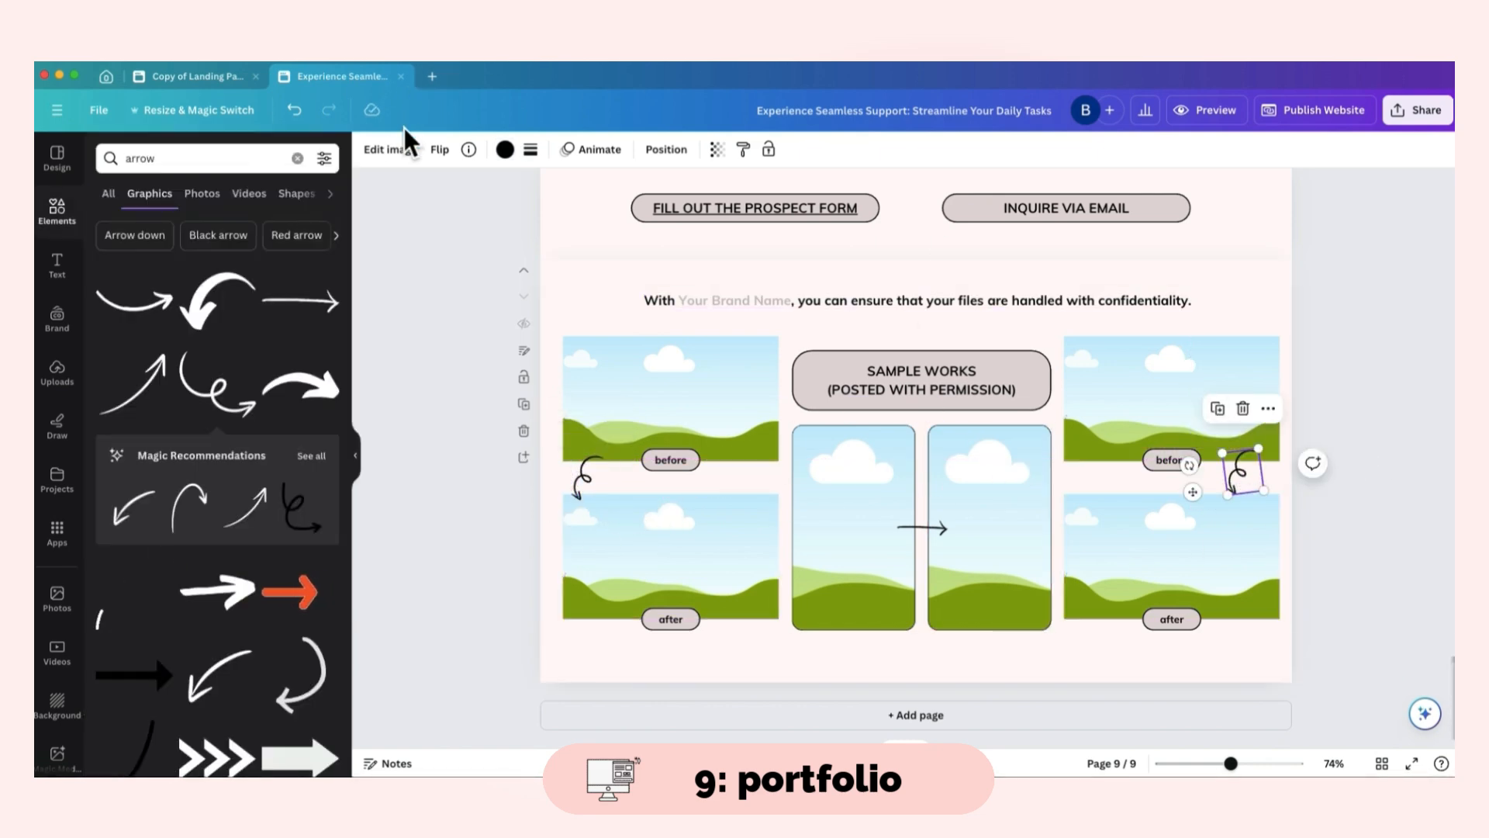
{"action": "left_click", "coordinate": [439, 150]}
{"action": "left_click", "coordinate": [512, 221]}
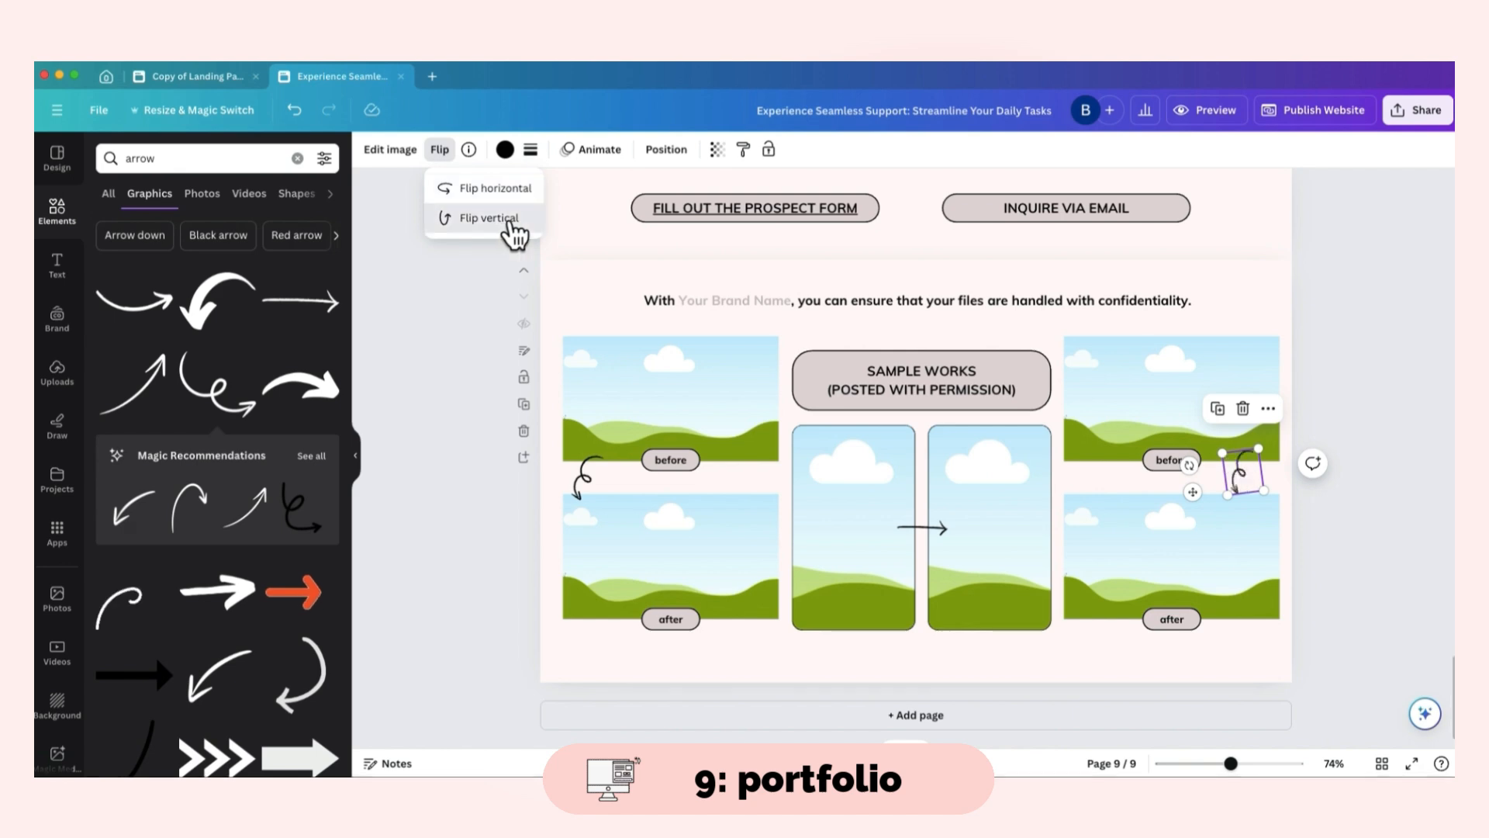
{"action": "left_click_drag", "start_coordinate": [1190, 465], "coordinate": [1197, 458]}
{"action": "left_click_drag", "start_coordinate": [1188, 473], "coordinate": [1205, 473]}
{"action": "left_click", "coordinate": [1355, 518]}
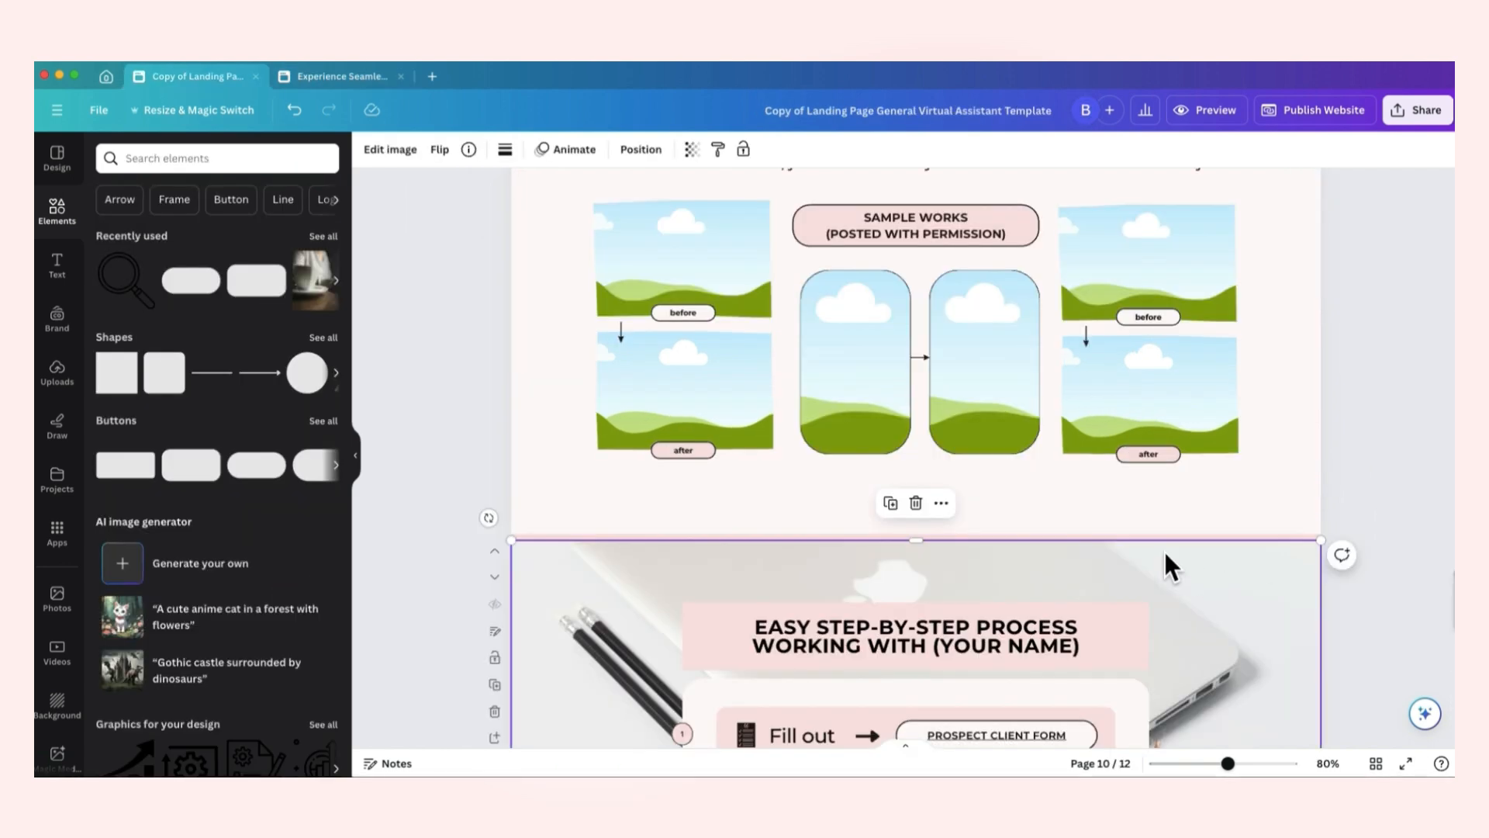
- Add a tenth page and fill it with the faded desk photo of a keyboard, plant and coffee cup
{"action": "scroll", "coordinate": [1171, 566], "scroll_direction": "down", "scroll_amount": 5}
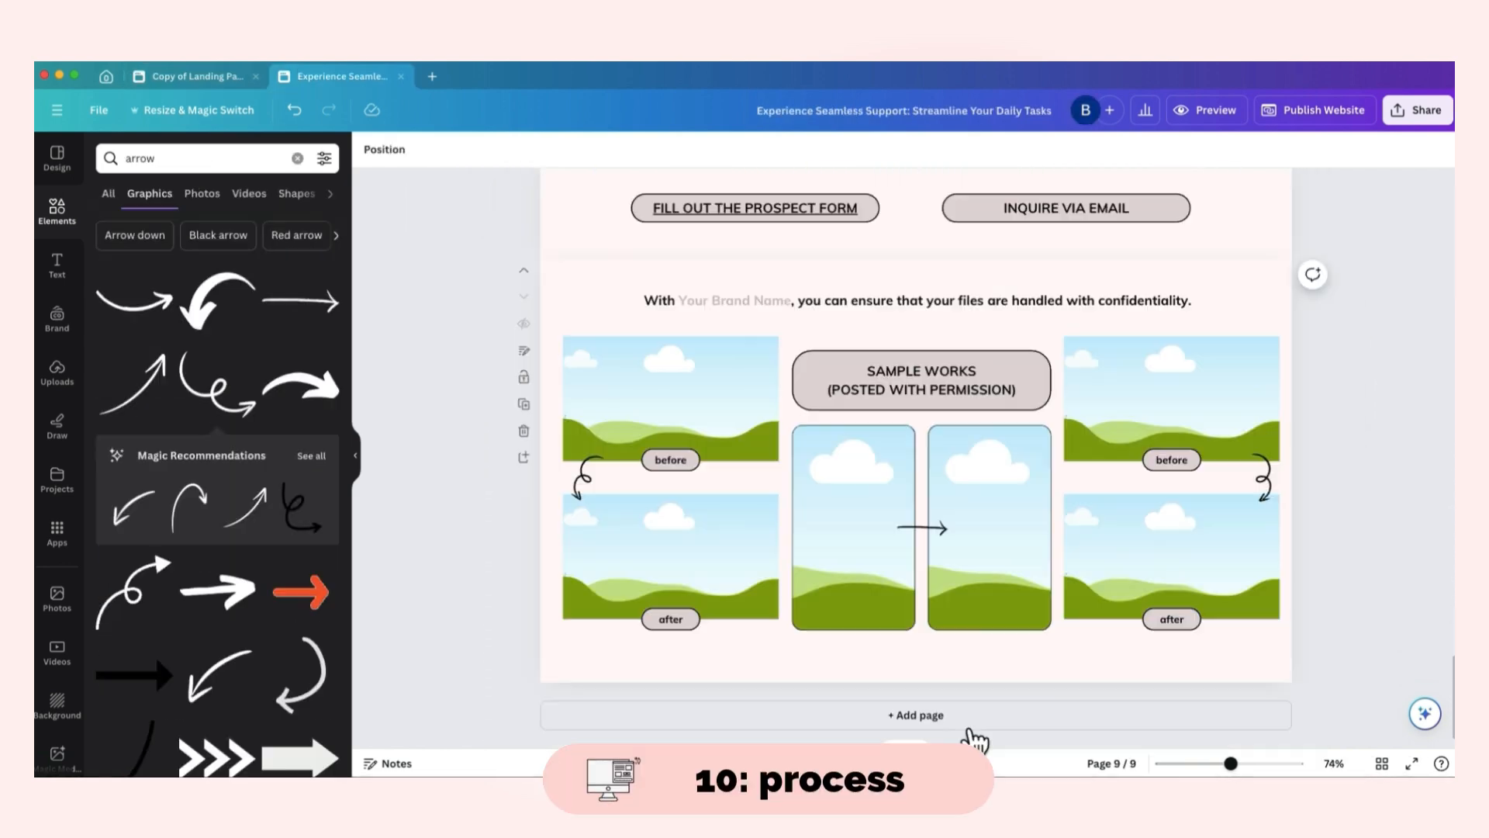
{"action": "left_click", "coordinate": [974, 732]}
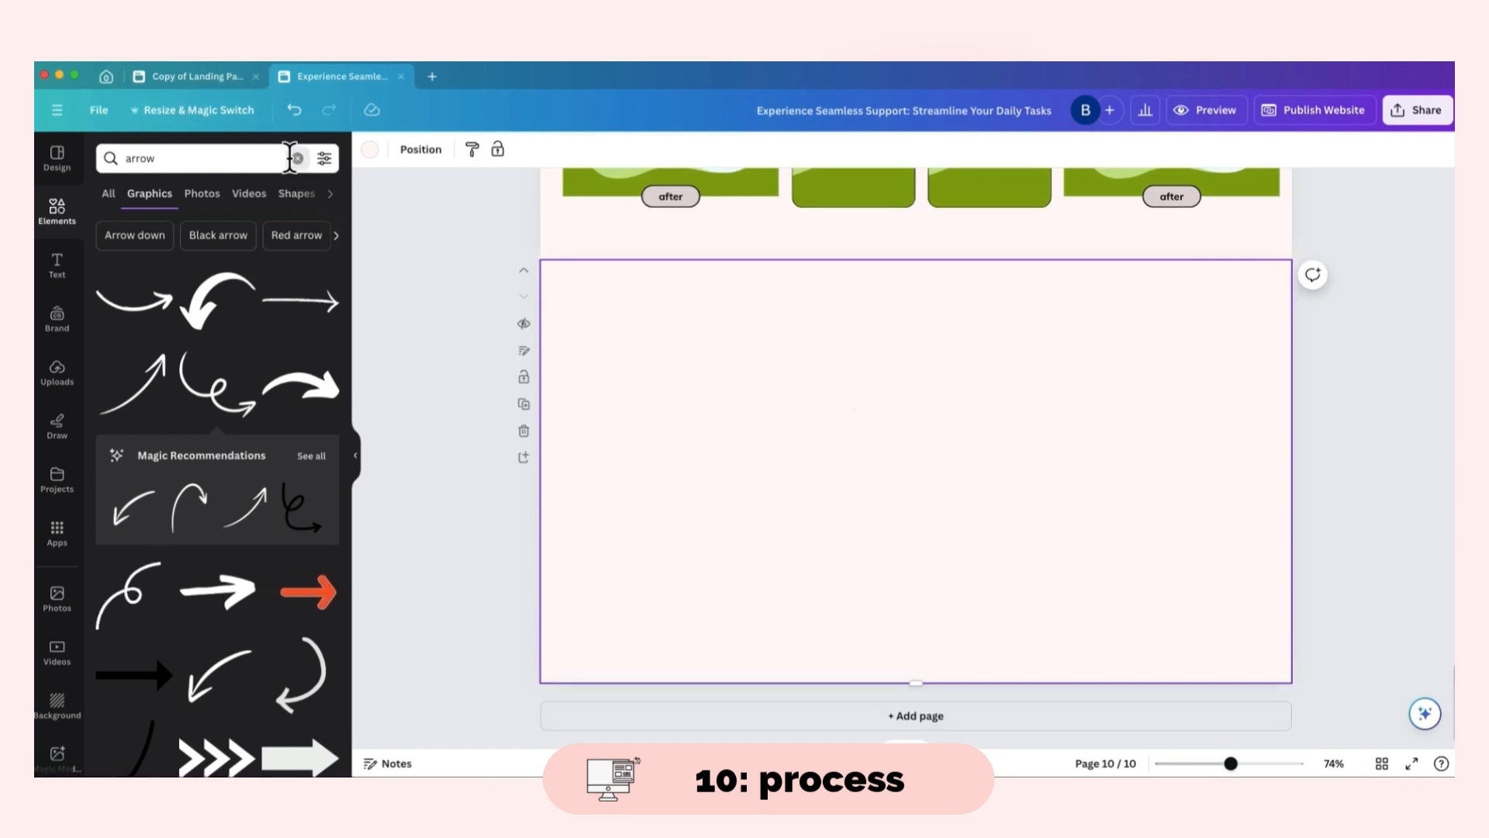
{"action": "left_click", "coordinate": [297, 159]}
{"action": "left_click", "coordinate": [58, 211]}
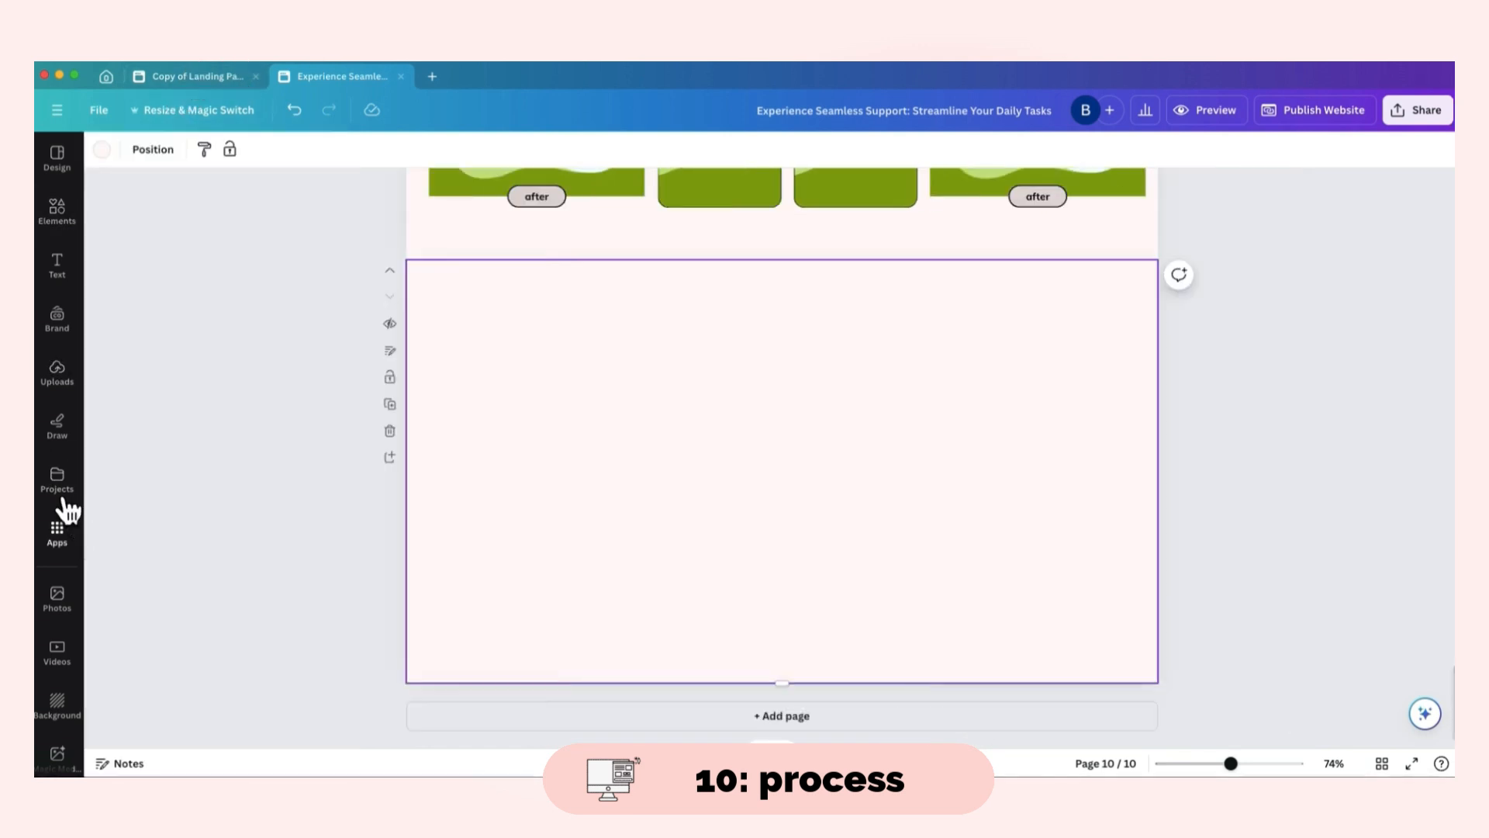
{"action": "left_click", "coordinate": [59, 612]}
{"action": "left_click_drag", "start_coordinate": [332, 415], "coordinate": [572, 334]}
{"action": "left_click", "coordinate": [951, 414]}
{"action": "left_click", "coordinate": [691, 149]}
{"action": "left_click_drag", "start_coordinate": [649, 210], "coordinate": [609, 225]}
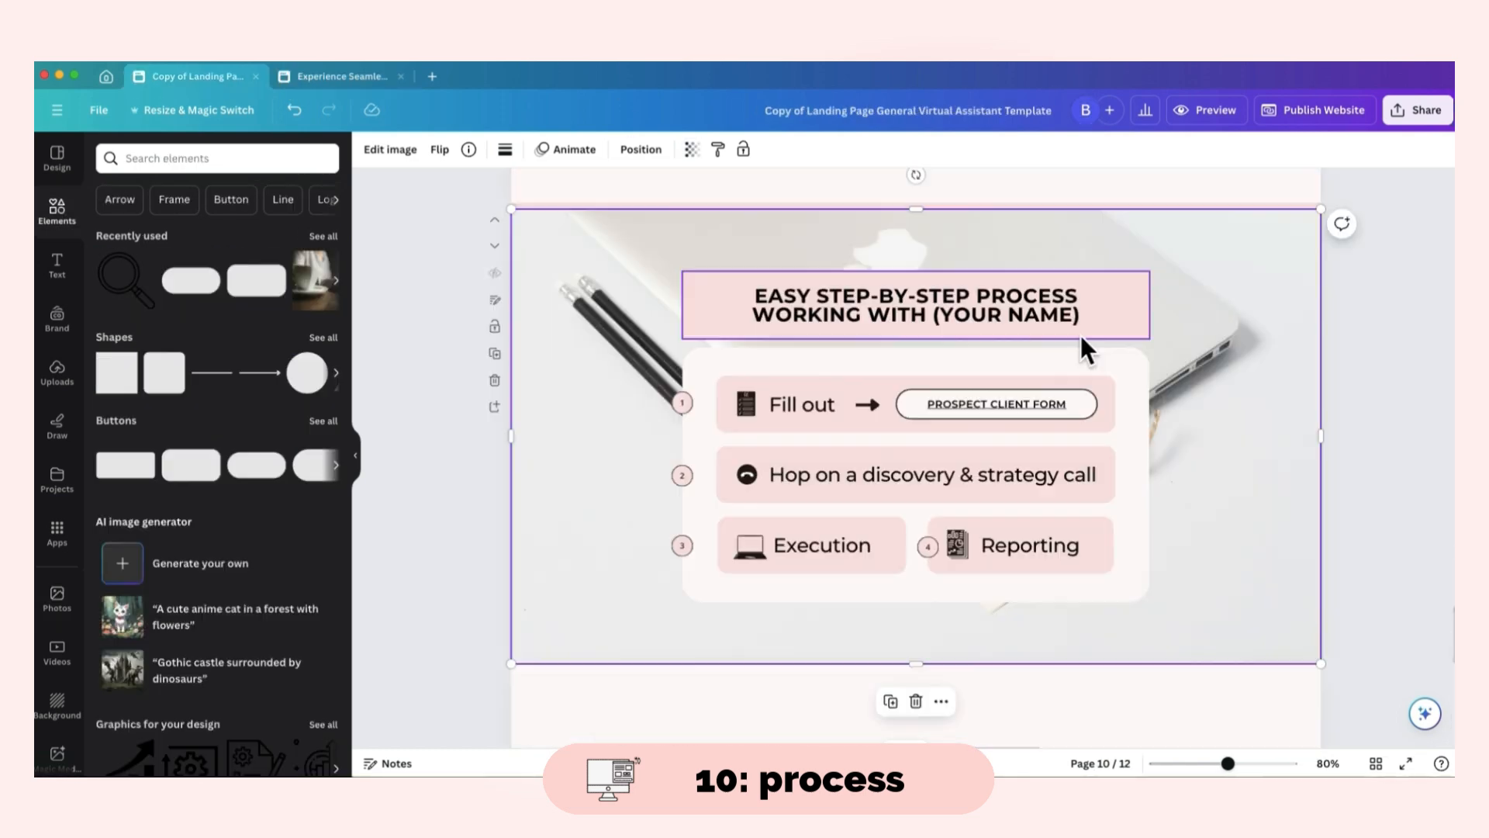
- Following the template's process page, add a wide square-cornered bar across the upper middle of the photo and fill it pale pink
{"action": "left_click", "coordinate": [1093, 322]}
{"action": "left_click", "coordinate": [776, 613]}
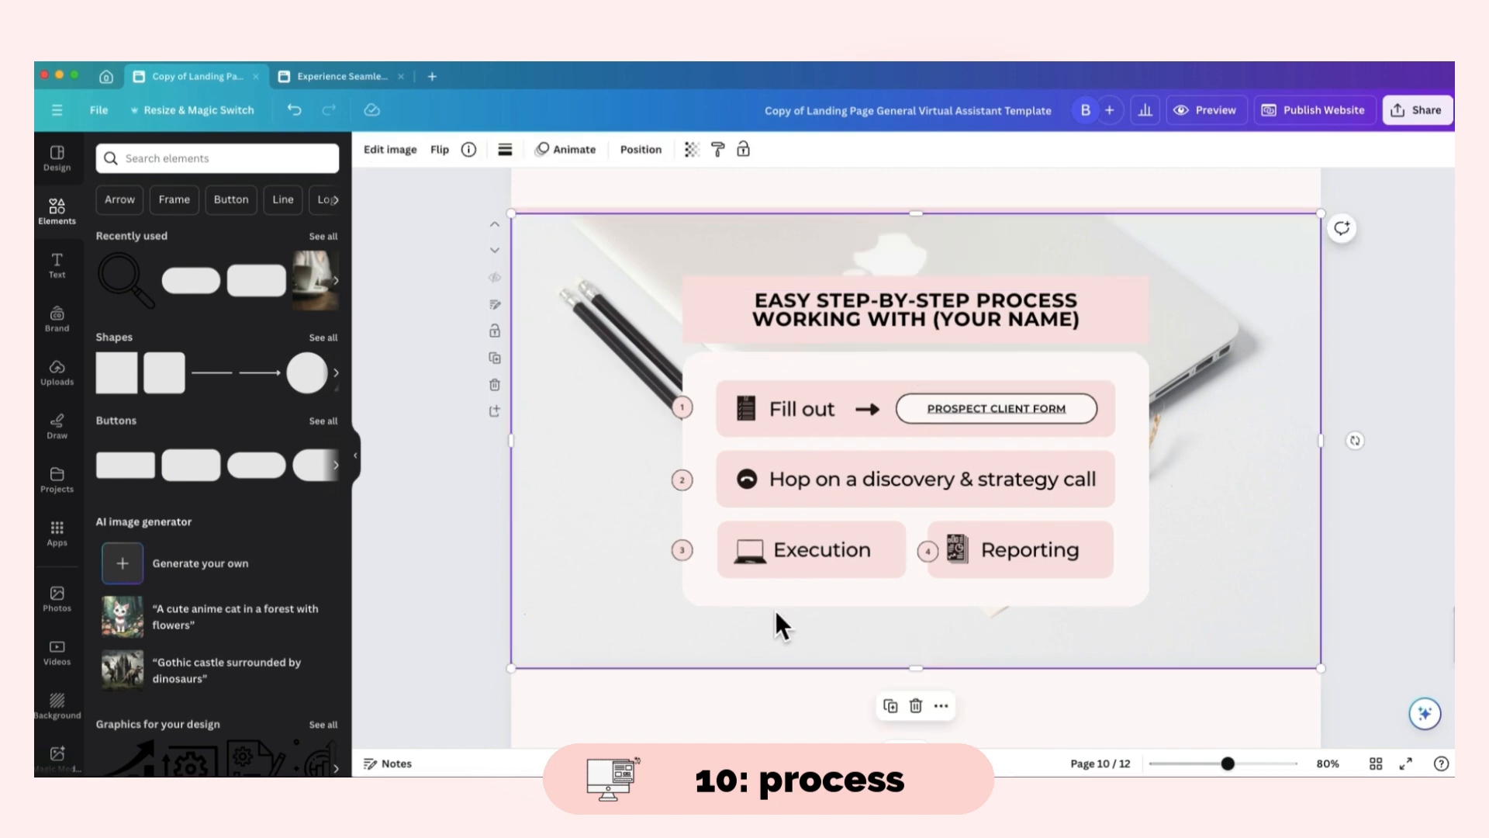
{"action": "scroll", "coordinate": [776, 543], "scroll_direction": "down", "scroll_amount": 2}
{"action": "scroll", "coordinate": [892, 535], "scroll_direction": "up", "scroll_amount": 1}
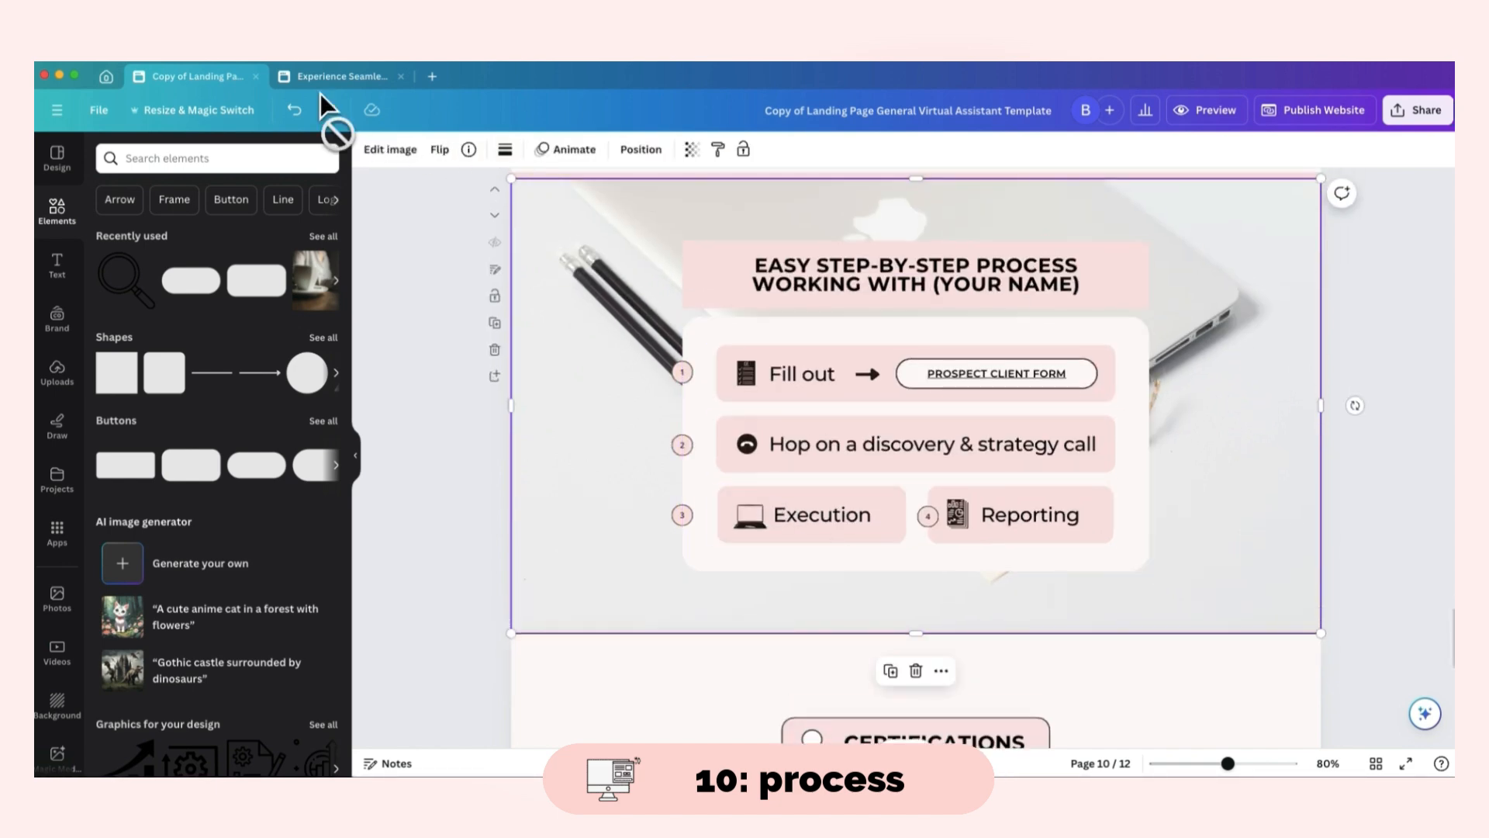
{"action": "left_click", "coordinate": [693, 380]}
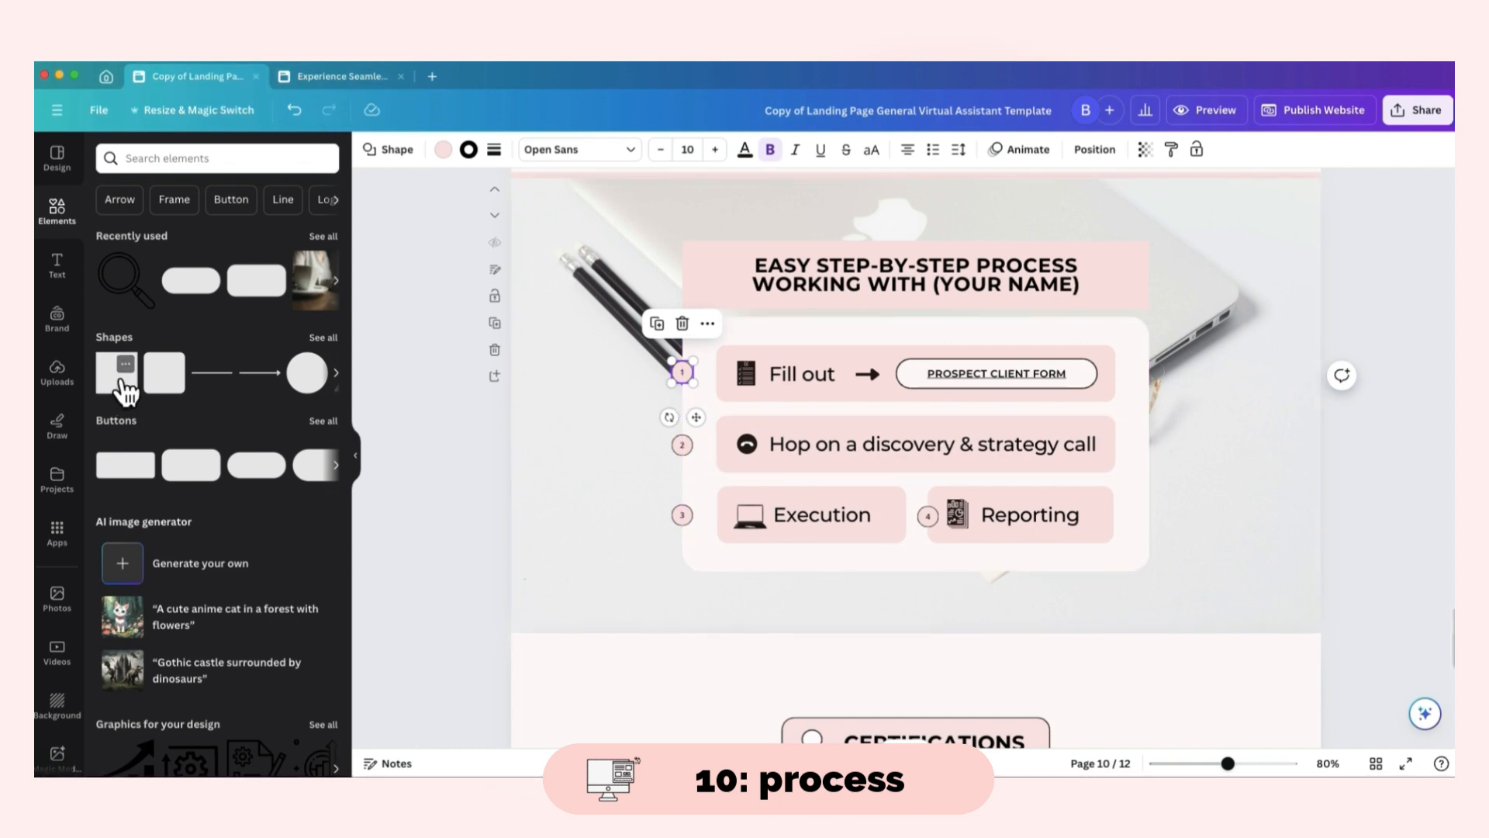
{"action": "left_click", "coordinate": [373, 76]}
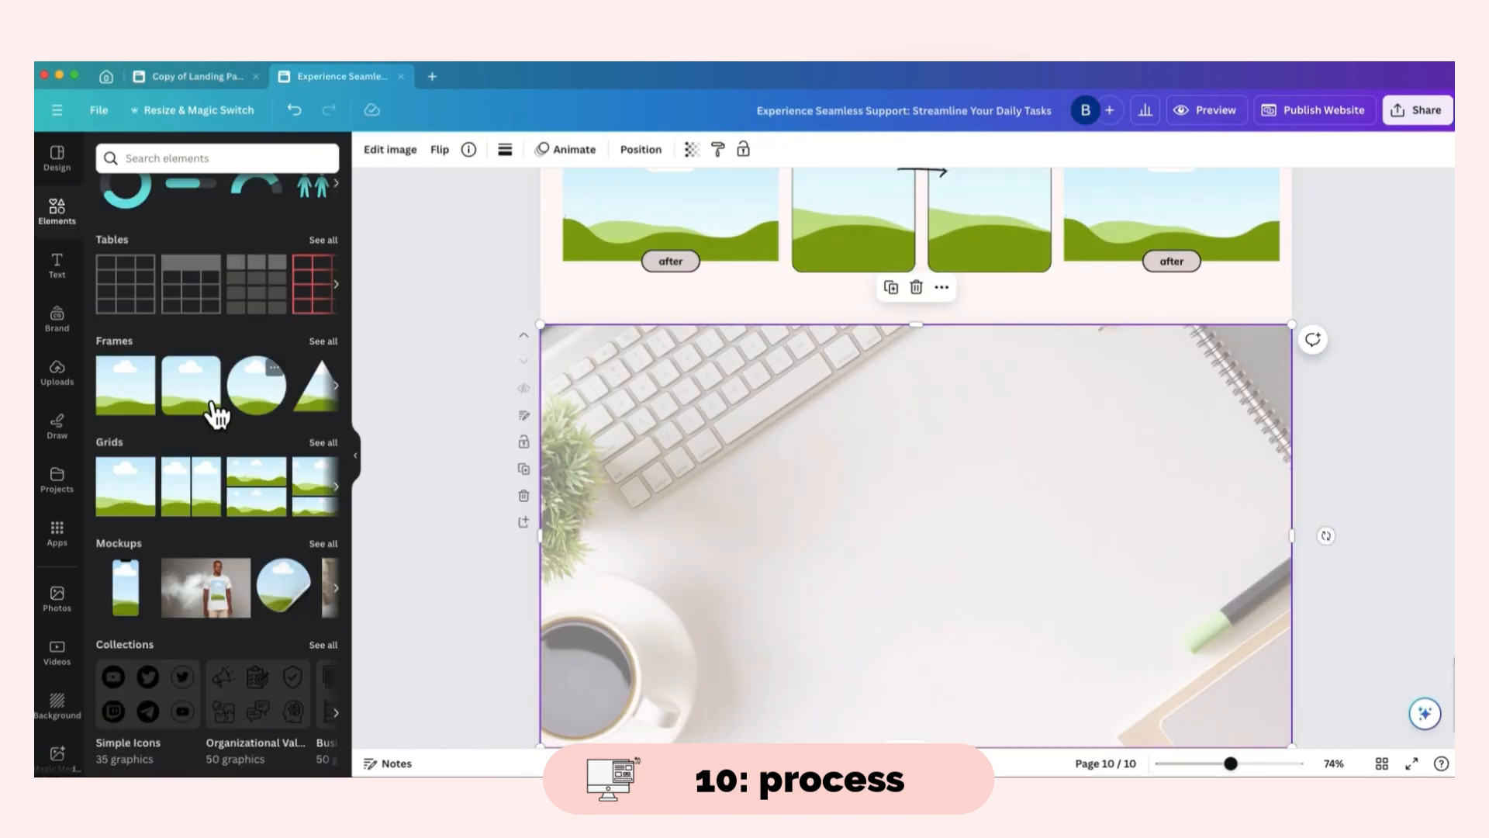
{"action": "scroll", "coordinate": [253, 271], "scroll_direction": "up", "scroll_amount": 10}
{"action": "left_click", "coordinate": [117, 373]}
{"action": "left_click_drag", "start_coordinate": [916, 599], "coordinate": [1267, 504]}
{"action": "left_click_drag", "start_coordinate": [1170, 522], "coordinate": [1025, 452]}
{"action": "left_click", "coordinate": [443, 149]}
{"action": "left_click", "coordinate": [155, 325]}
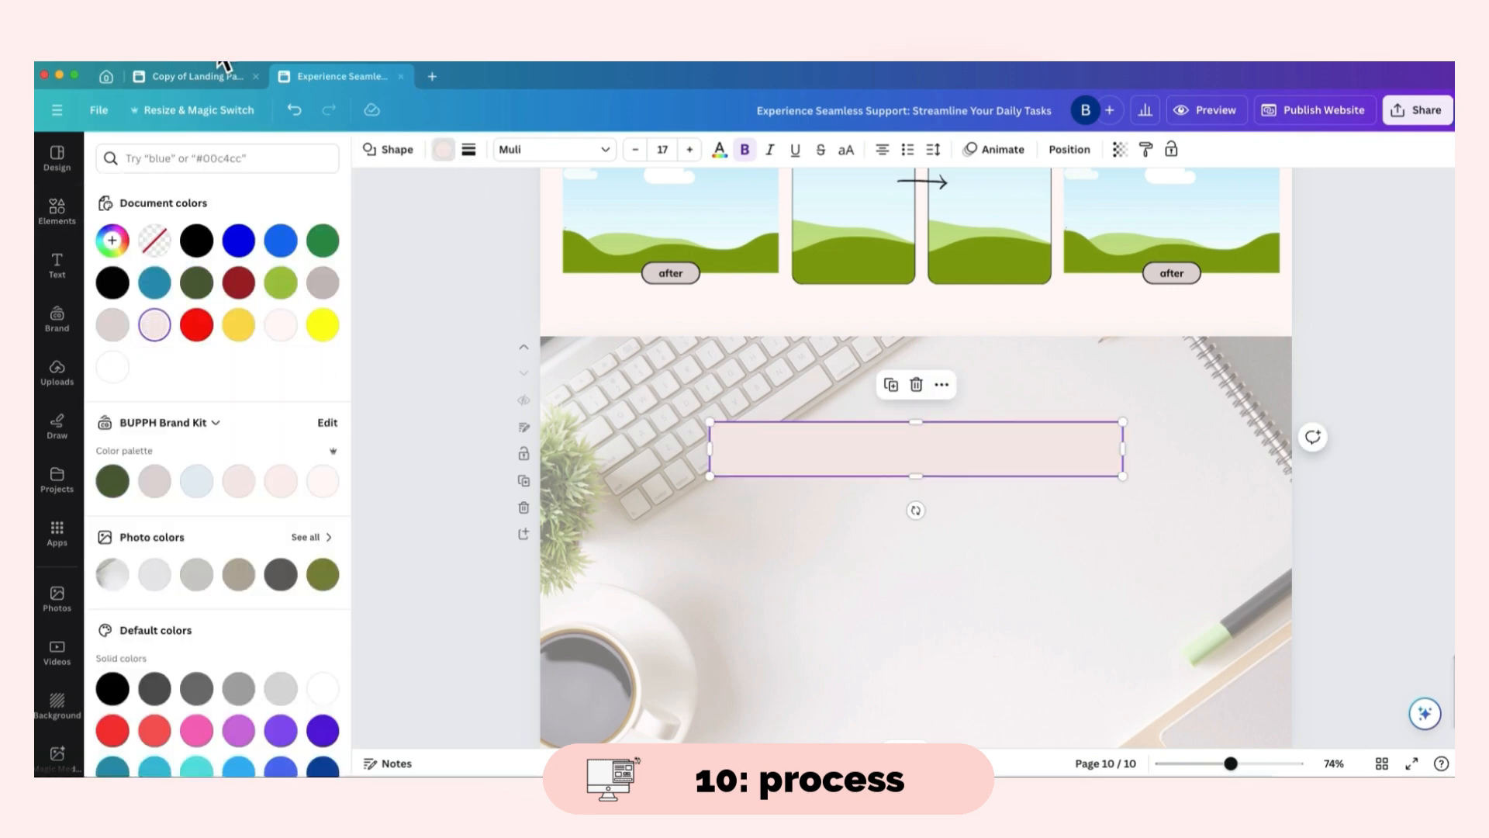
- Place the heading "EASY STEP-BY-STEP PROCESS WORKING WITH (YOUR NAME)" on the bar, over a greyish-pink fill
{"action": "left_click", "coordinate": [190, 76]}
{"action": "left_click", "coordinate": [339, 79]}
{"action": "type", "text": "EASY STEP-BY-STEP PROCESS WORKING WITH (YOUR NAME)"}
{"action": "left_click_drag", "start_coordinate": [971, 443], "coordinate": [1124, 483]}
- Add a large rounded panel below the heading, matching the heading bar's width, and fill it greyish pink
{"action": "scroll", "coordinate": [969, 468], "scroll_direction": "down", "scroll_amount": 2}
{"action": "left_click", "coordinate": [164, 373]}
{"action": "left_click_drag", "start_coordinate": [912, 546], "coordinate": [918, 638]}
{"action": "left_click", "coordinate": [443, 149]}
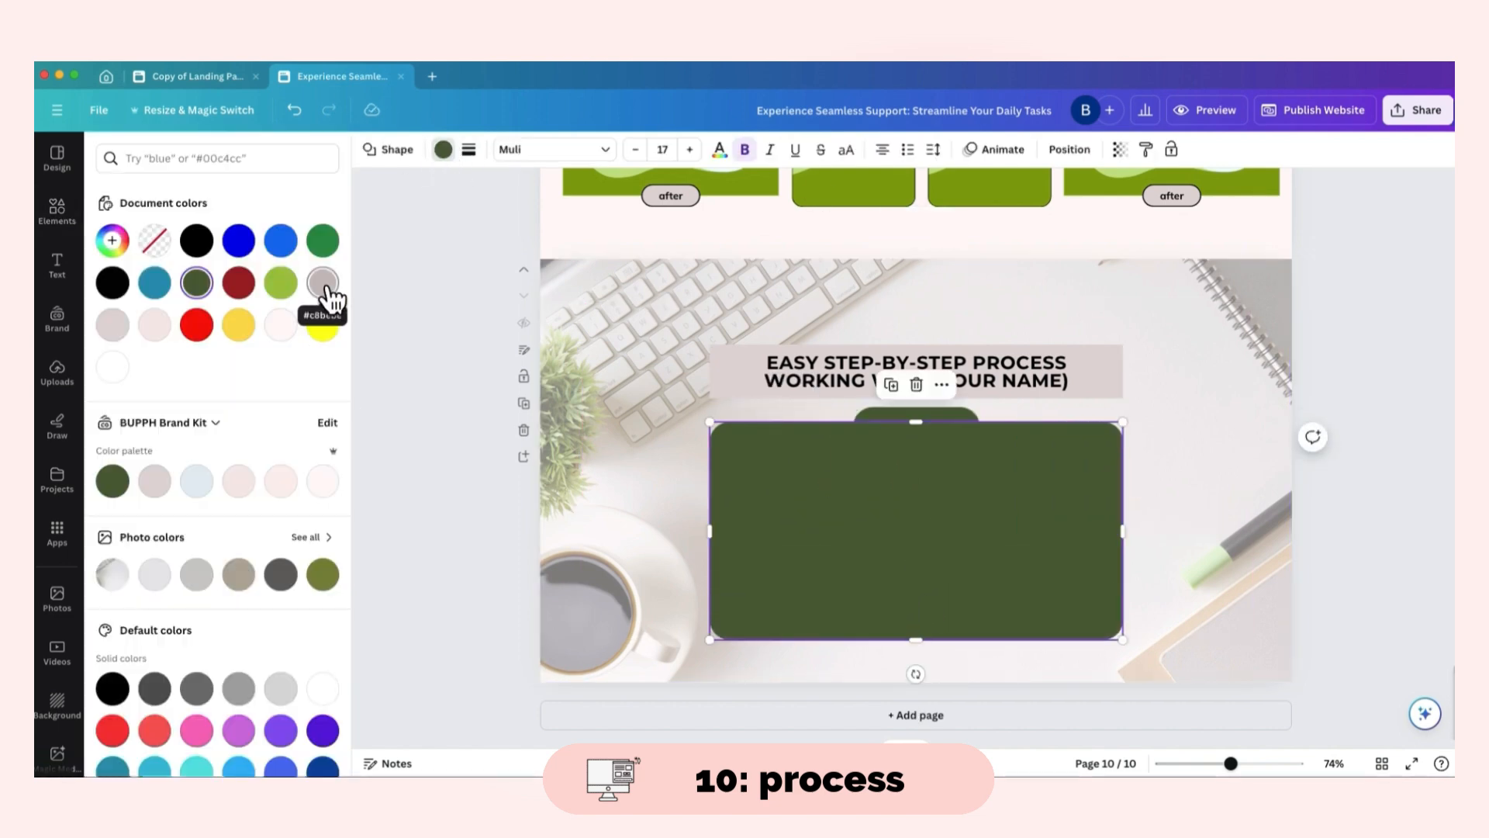
{"action": "left_click", "coordinate": [113, 324]}
- Fit a dark green rounded bar inside the panel and duplicate it to form three stacked rows
{"action": "left_click", "coordinate": [923, 486]}
{"action": "left_click_drag", "start_coordinate": [924, 487], "coordinate": [1103, 518]}
{"action": "left_click_drag", "start_coordinate": [967, 573], "coordinate": [943, 504]}
{"action": "left_click_drag", "start_coordinate": [967, 476], "coordinate": [1085, 470]}
{"action": "key", "text": "super+d"}
{"action": "left_click_drag", "start_coordinate": [915, 484], "coordinate": [933, 615]}
{"action": "key", "text": "super+d"}
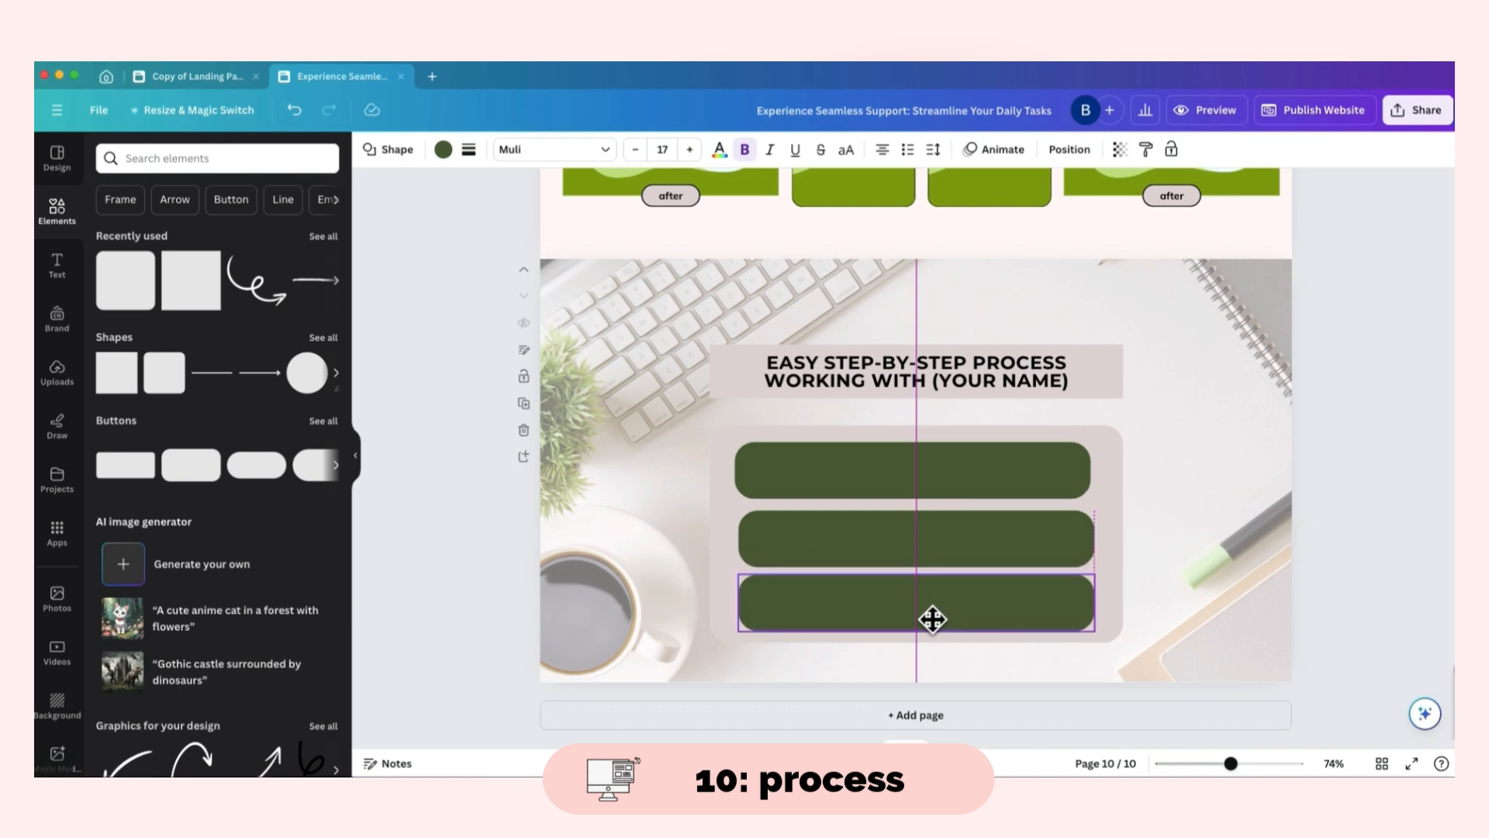
- Split the third row into two half-width bars side by side and extend the panel's lower edge slightly
{"action": "left_click_drag", "start_coordinate": [1086, 608], "coordinate": [1045, 602]}
{"action": "key", "text": "super+d"}
{"action": "left_click_drag", "start_coordinate": [1106, 607], "coordinate": [1094, 607]}
{"action": "left_click", "coordinate": [888, 608]}
{"action": "left_click_drag", "start_coordinate": [915, 608], "coordinate": [915, 650]}
{"action": "left_click", "coordinate": [891, 640]}
{"action": "left_click", "coordinate": [1204, 558]}
- Recolour the two wide bars and the two half-width bars inside the panel from dark green to pale pink
{"action": "left_click", "coordinate": [970, 470]}
{"action": "left_click", "coordinate": [446, 151]}
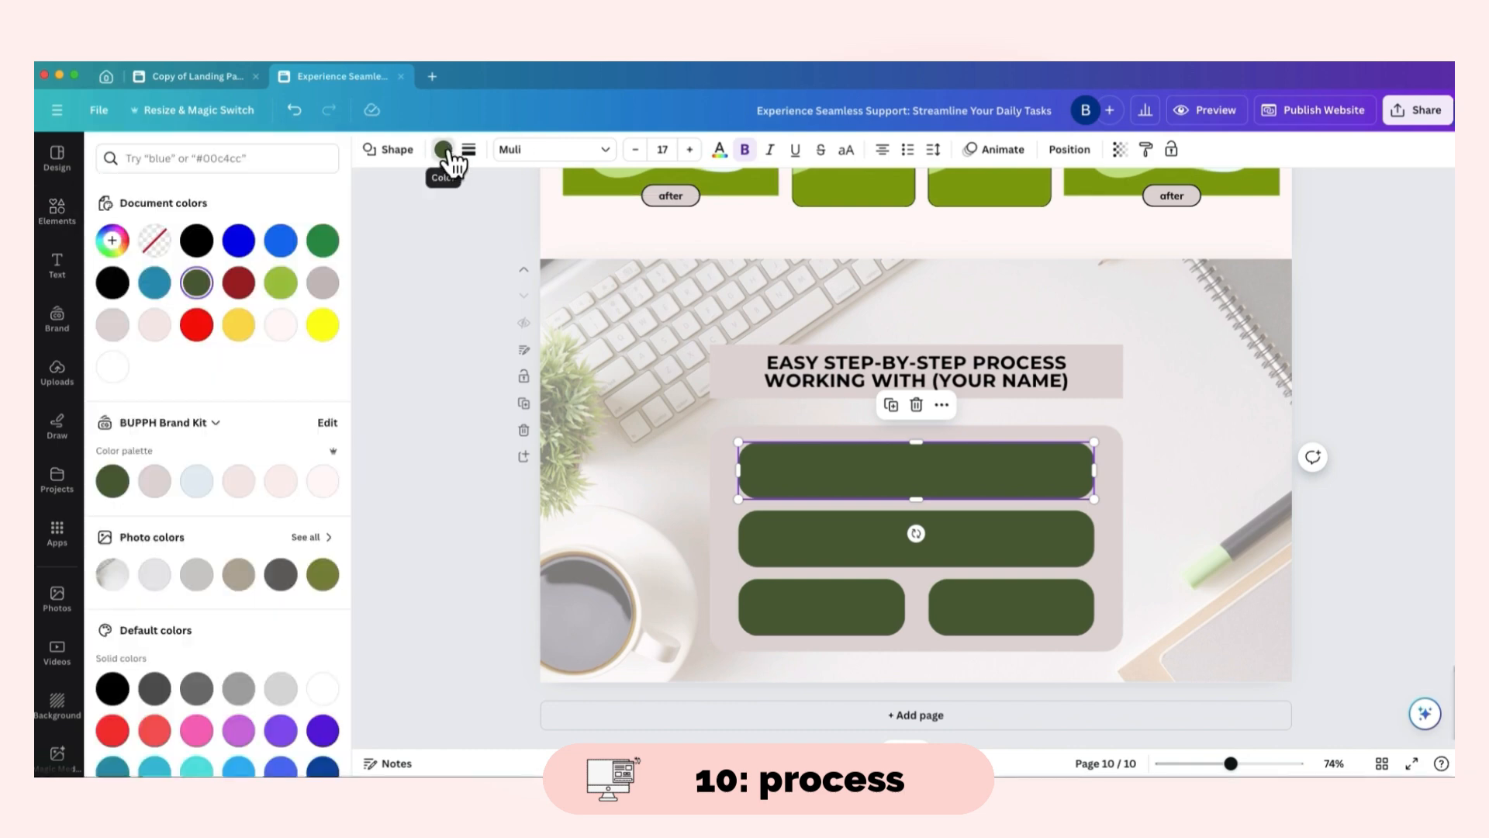
{"action": "left_click", "coordinate": [154, 326]}
{"action": "left_click", "coordinate": [862, 541]}
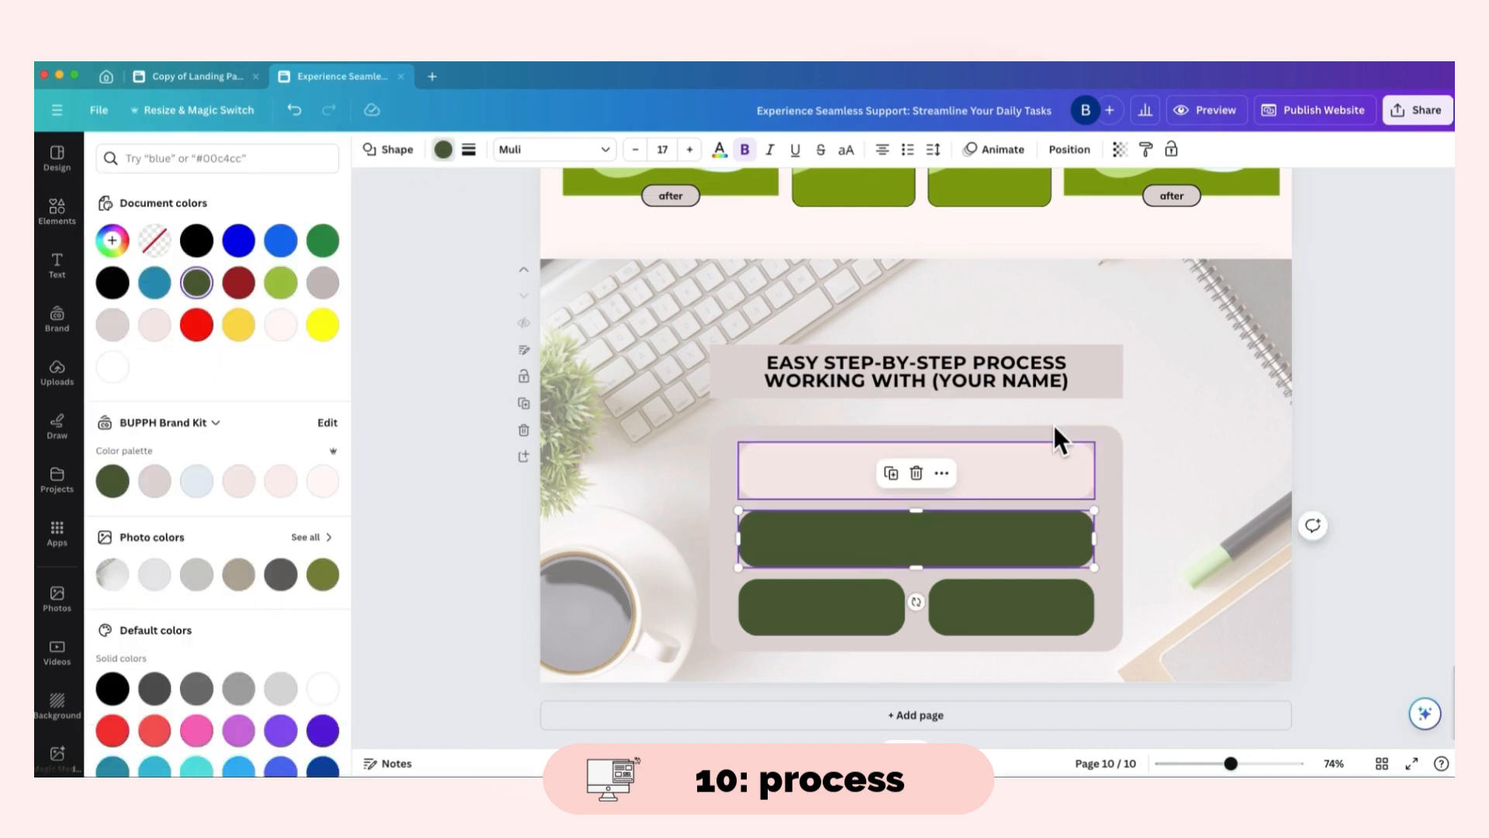
{"action": "left_click", "coordinate": [158, 326]}
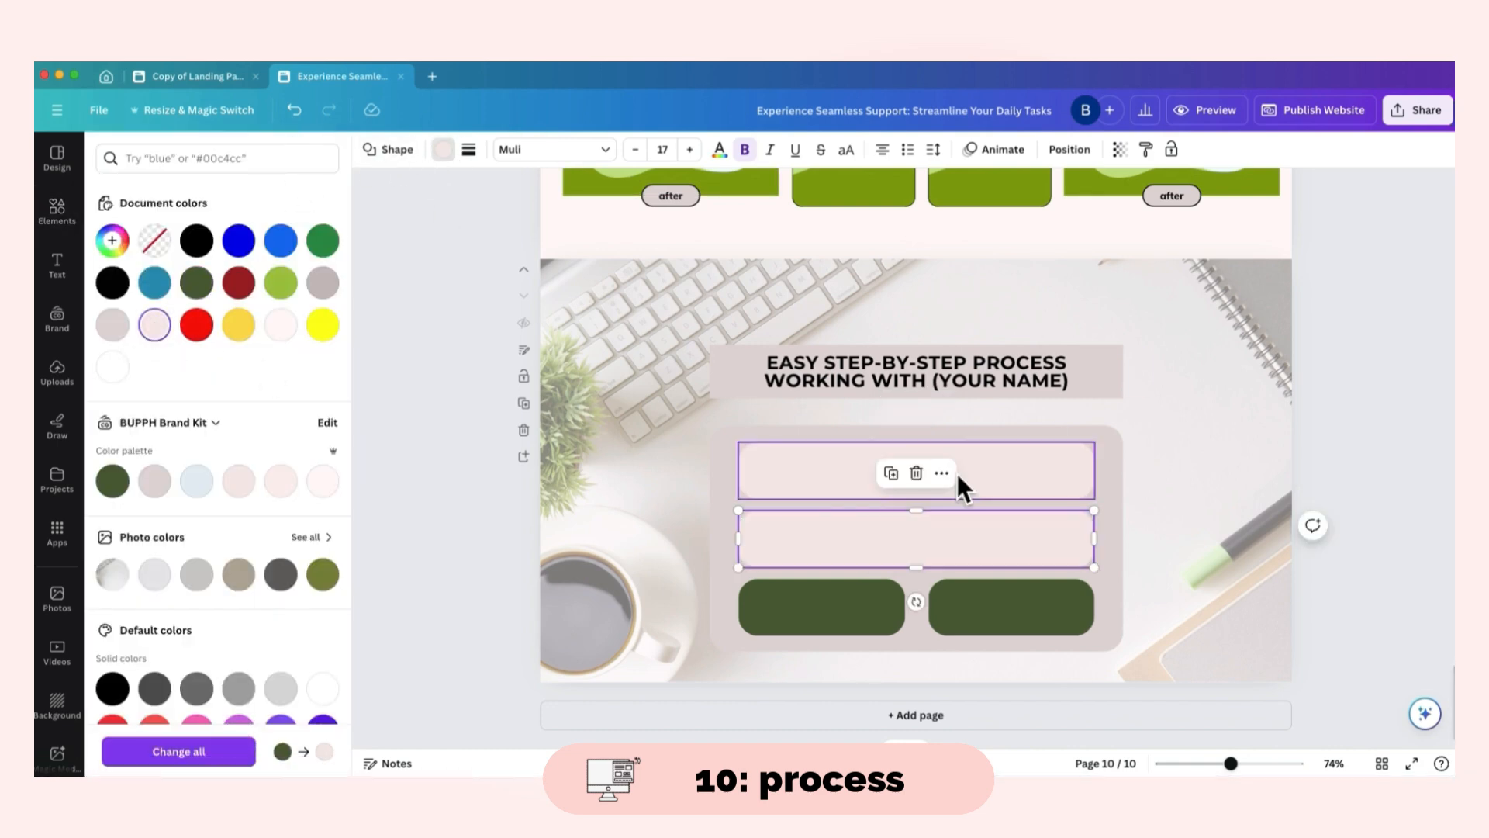
{"action": "left_click", "coordinate": [194, 76]}
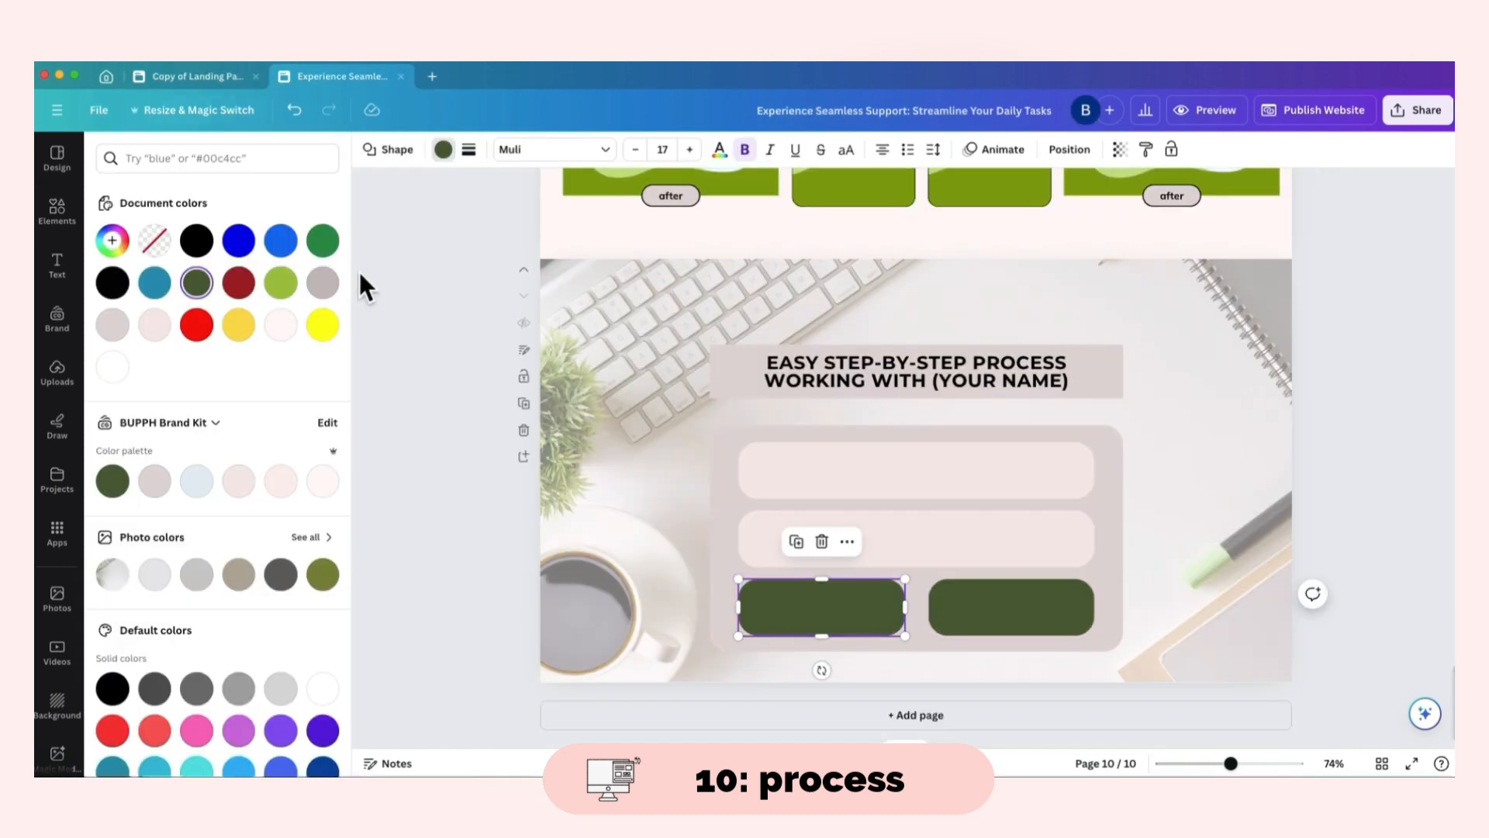
{"action": "left_click", "coordinate": [155, 325]}
{"action": "left_click", "coordinate": [1066, 624]}
{"action": "left_click", "coordinate": [155, 329]}
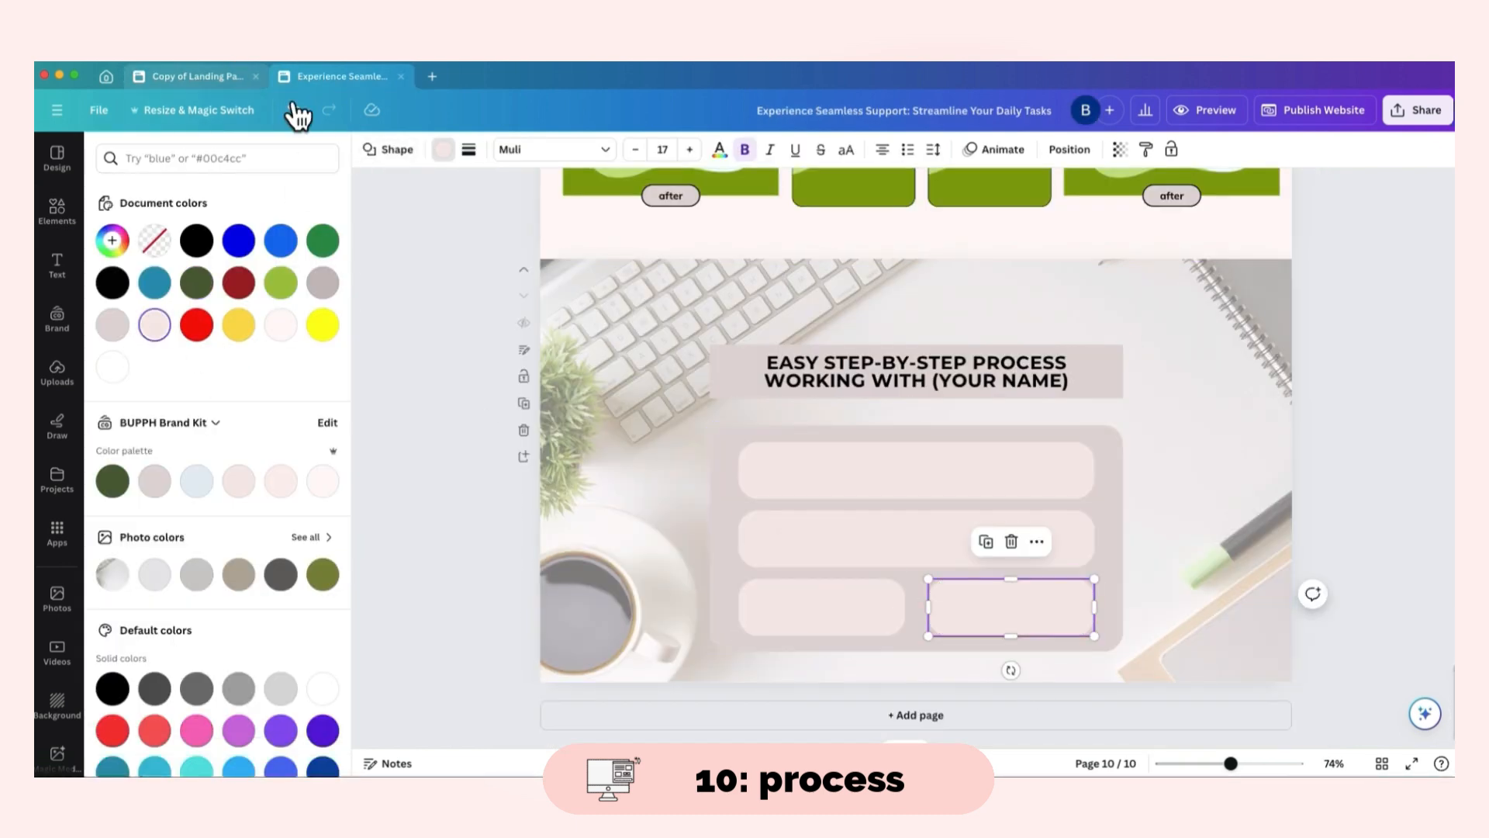
{"action": "left_click", "coordinate": [1179, 540]}
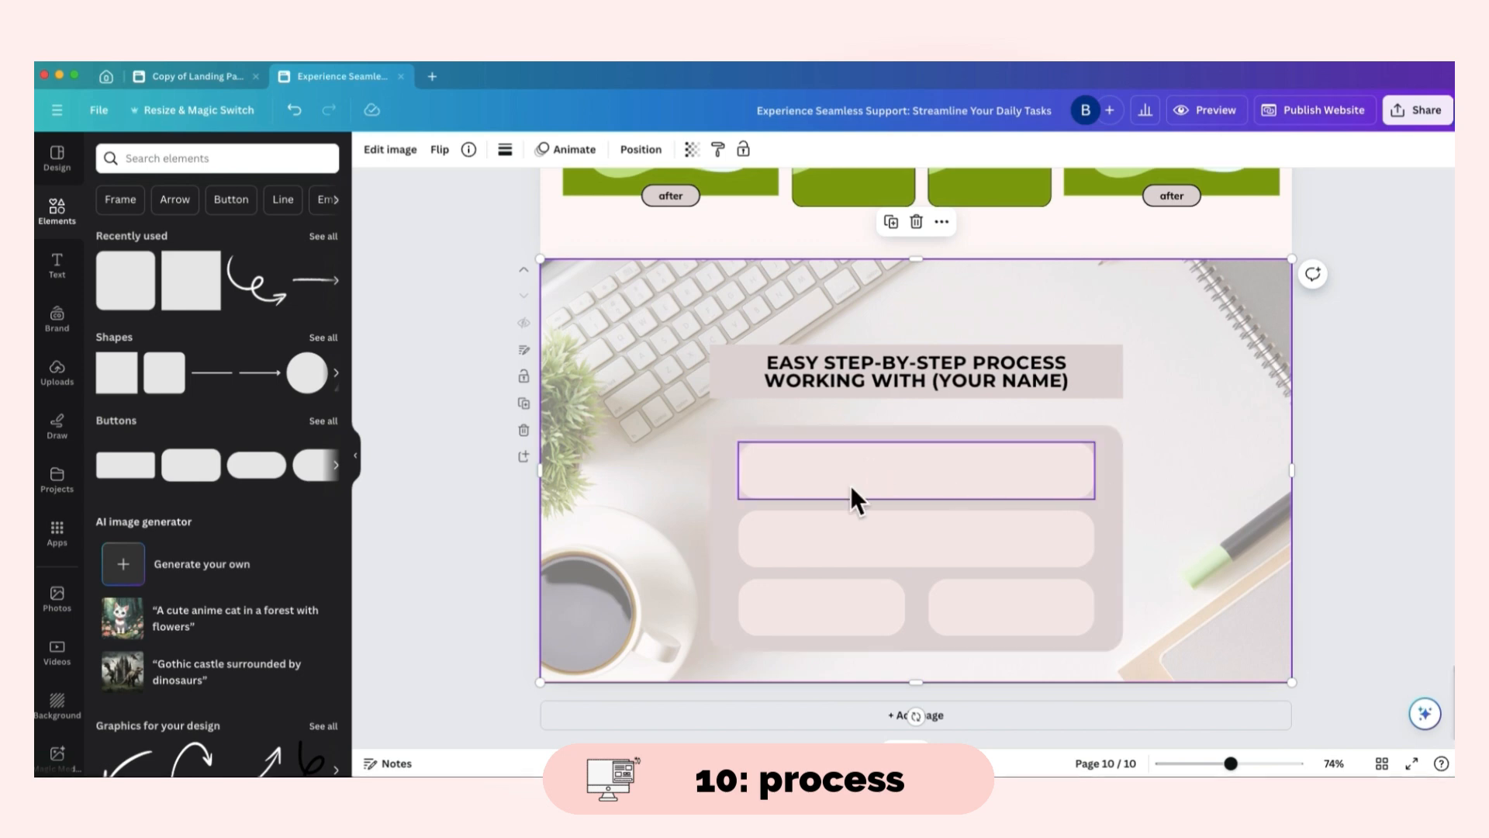
- Add a small pale pink circle with a thin solid black border on the panel's edge beside the first bar
{"action": "left_click", "coordinate": [179, 77]}
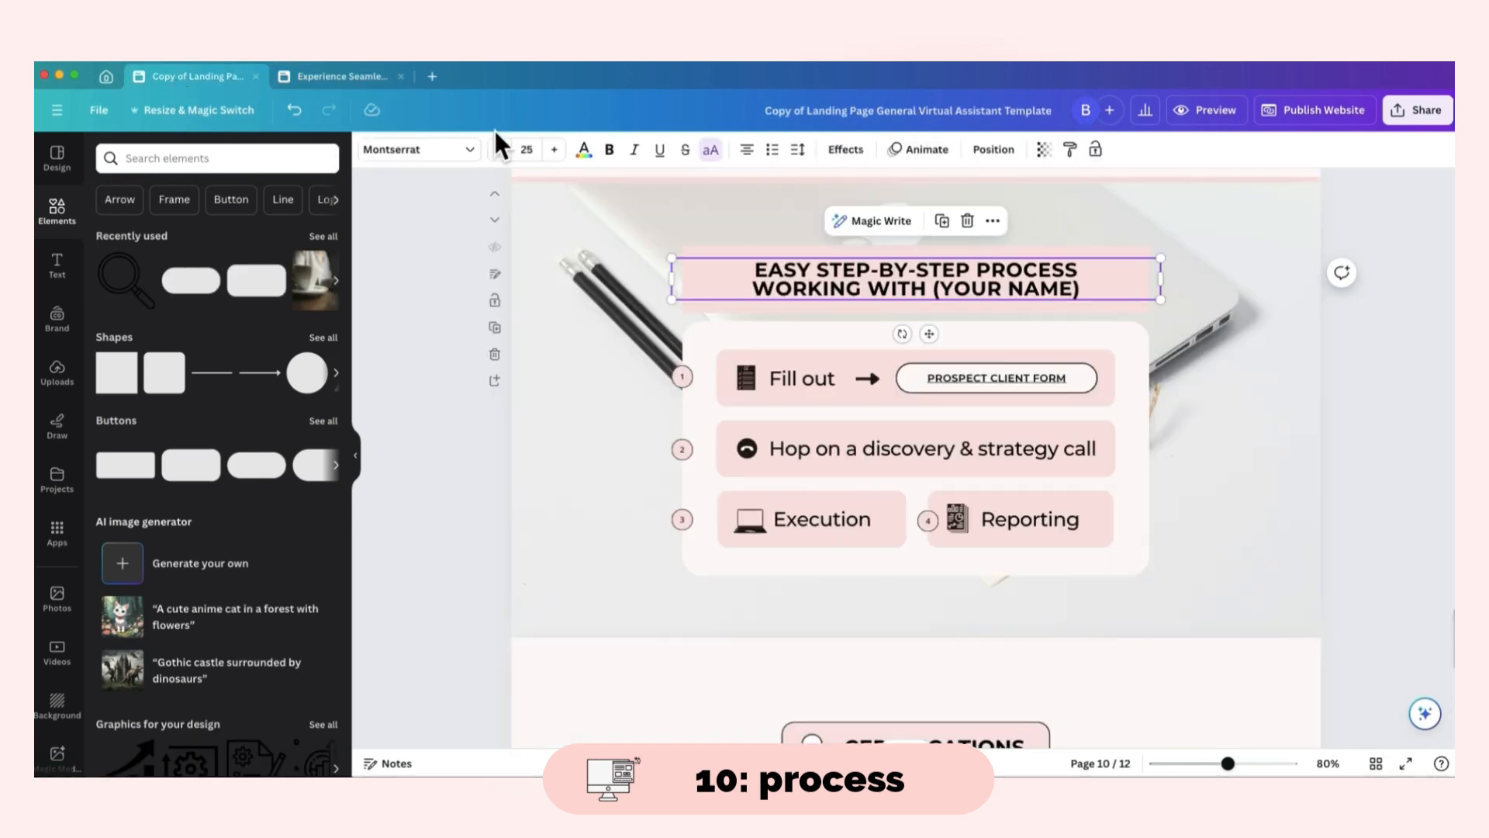
{"action": "left_click", "coordinate": [341, 77]}
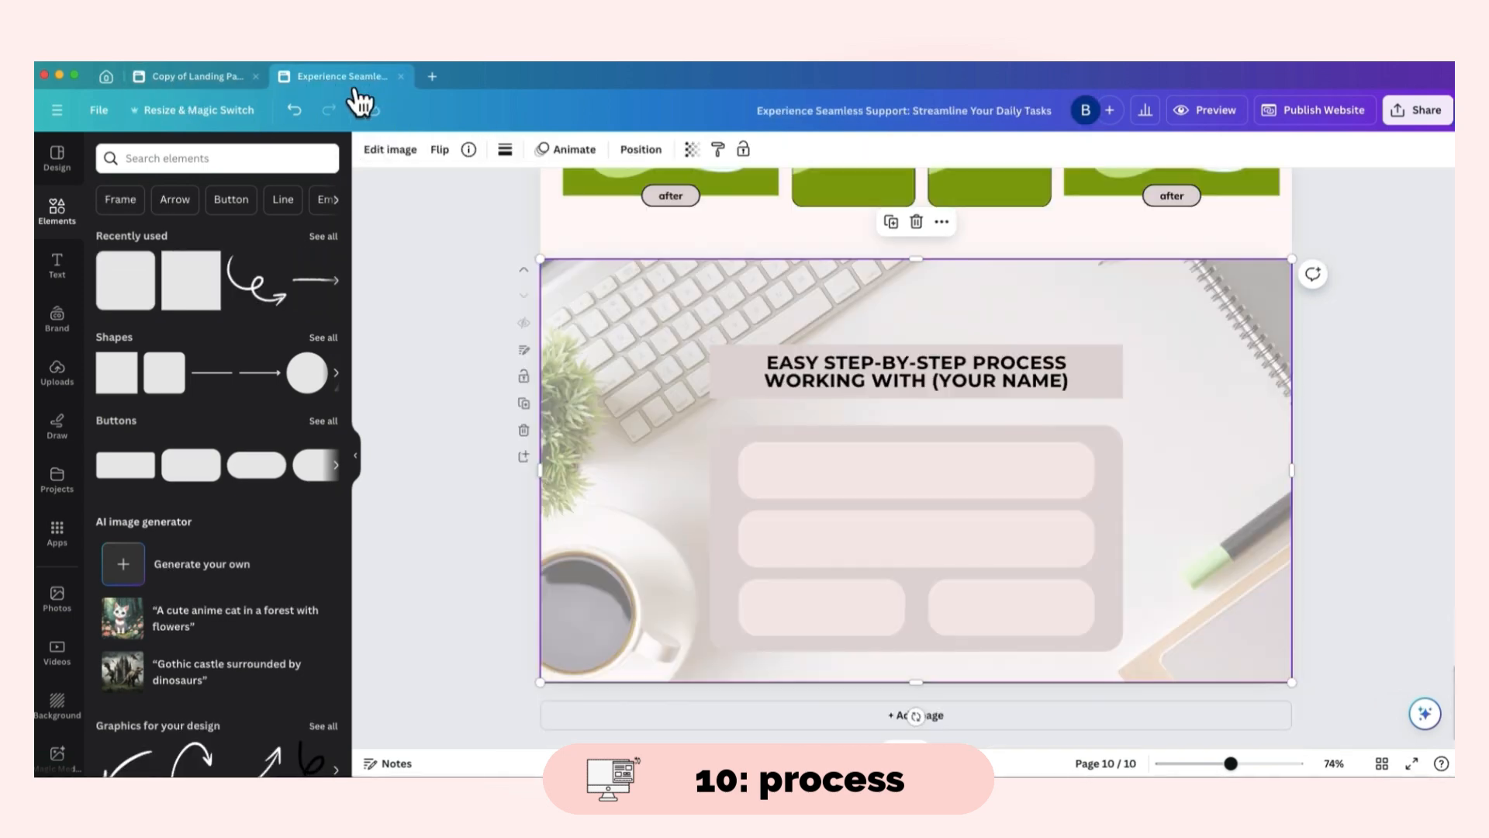
{"action": "left_click", "coordinate": [310, 391]}
{"action": "left_click_drag", "start_coordinate": [978, 408], "coordinate": [884, 504]}
{"action": "left_click_drag", "start_coordinate": [881, 568], "coordinate": [723, 518]}
{"action": "left_click", "coordinate": [441, 153]}
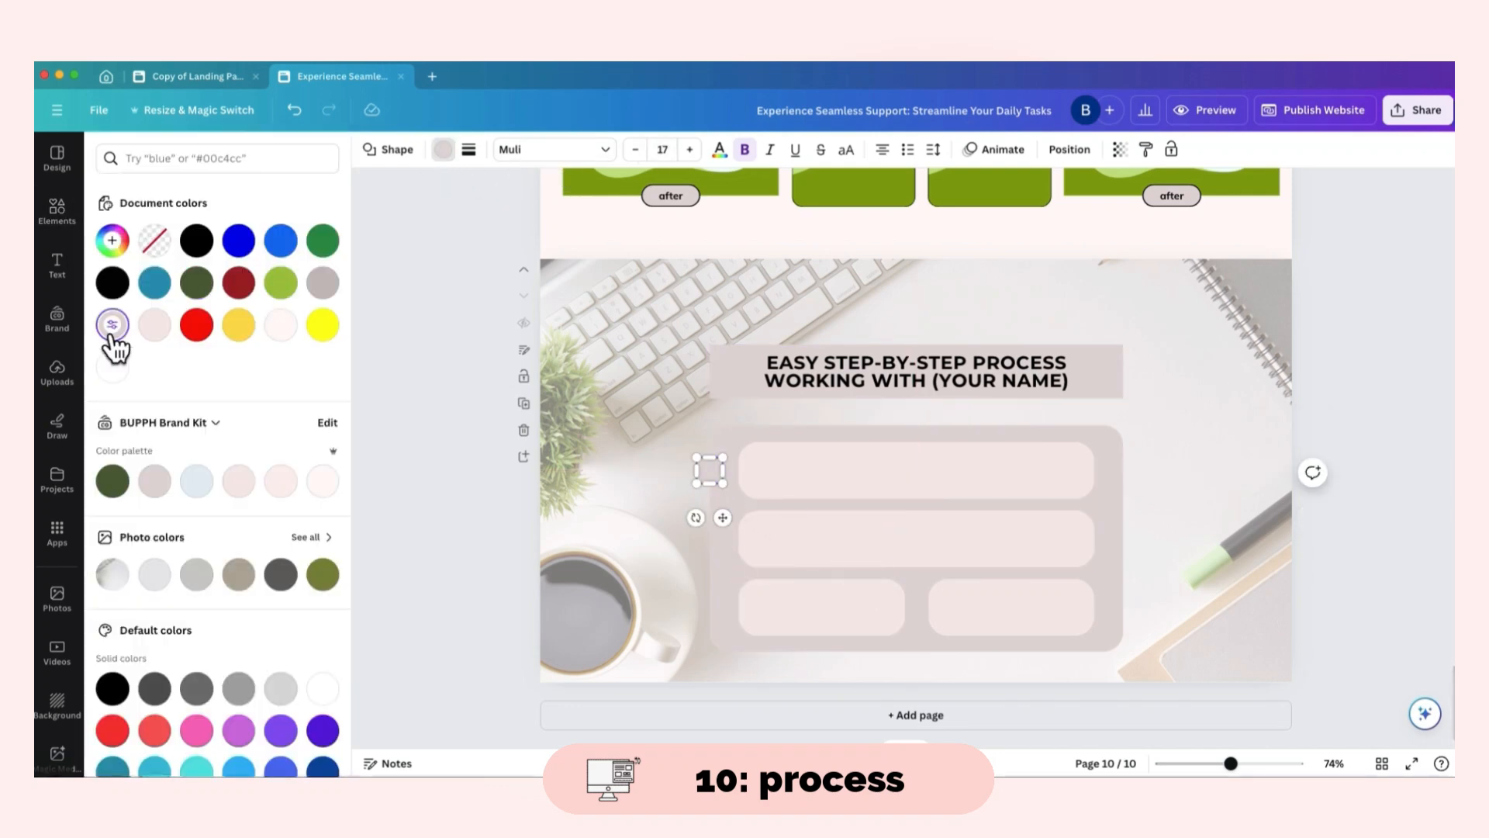
{"action": "left_click", "coordinate": [469, 151]}
{"action": "left_click", "coordinate": [562, 194]}
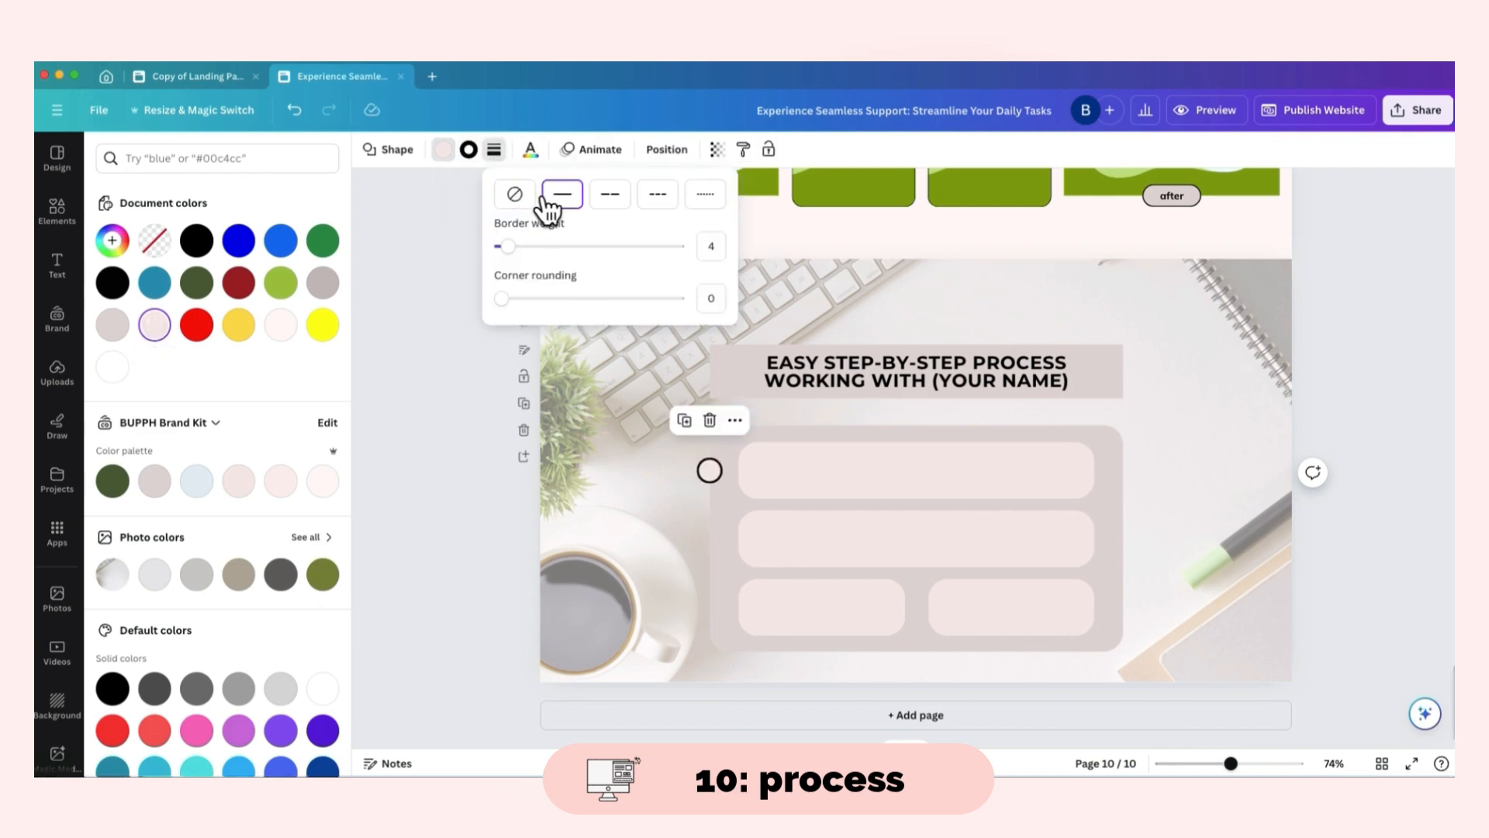
{"action": "left_click", "coordinate": [725, 242]}
{"action": "key", "text": "Return"}
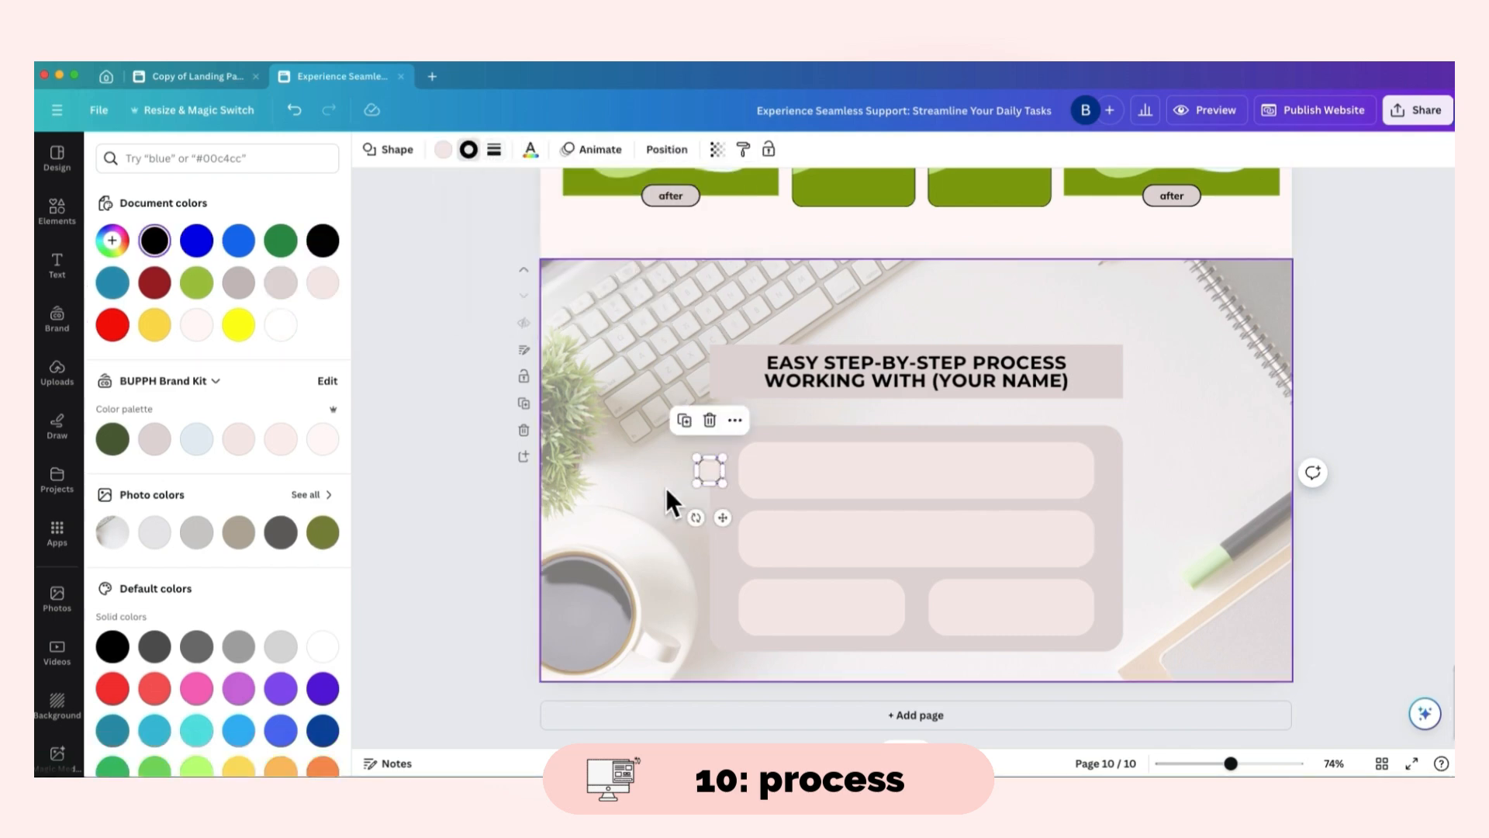
- Number the circle beside the first bar 1 in small black text
{"action": "left_click", "coordinate": [708, 473]}
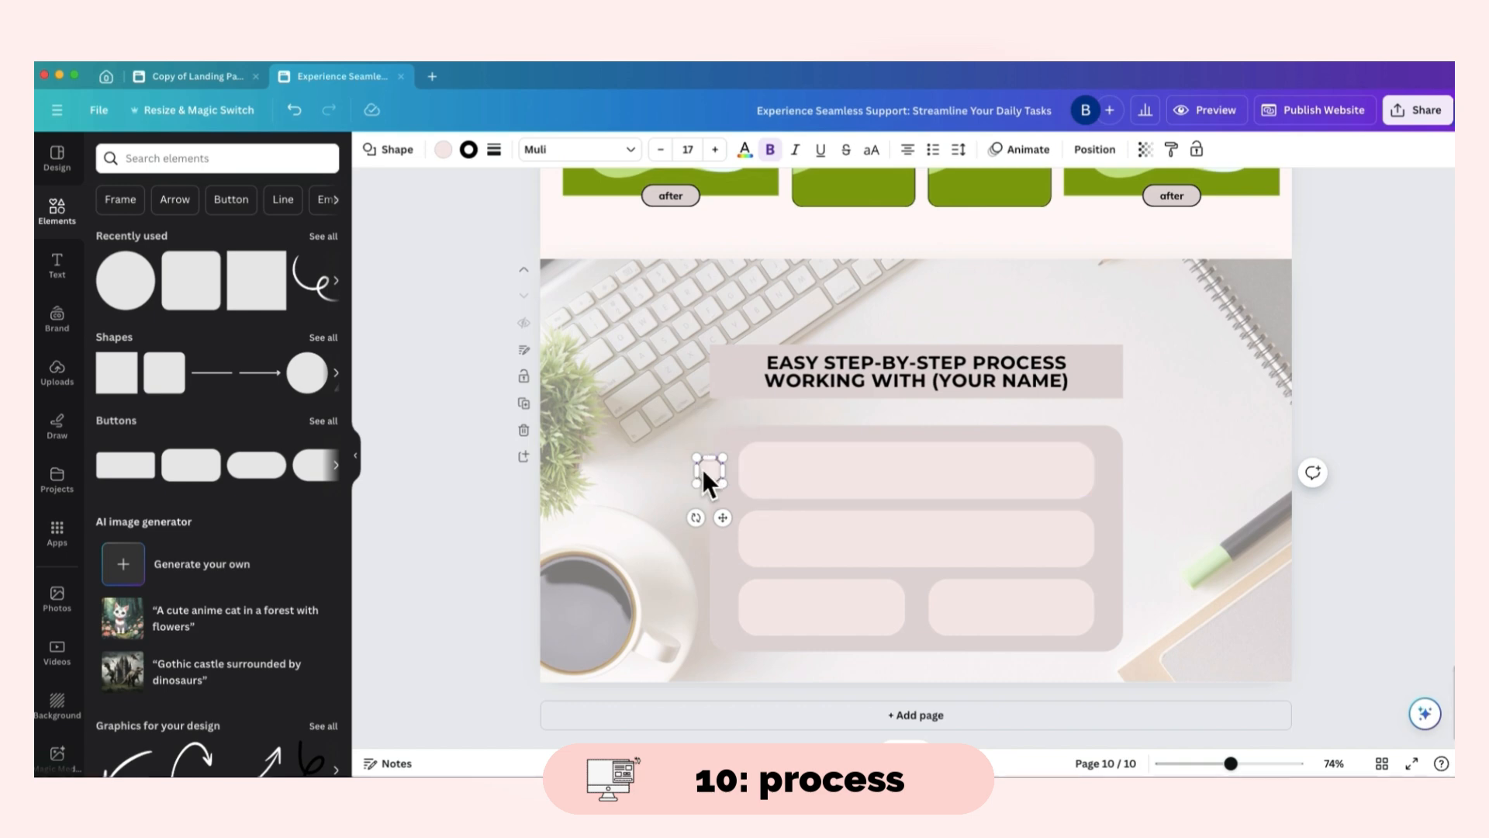
{"action": "left_click", "coordinate": [744, 152]}
{"action": "left_click", "coordinate": [156, 242]}
{"action": "left_click_drag", "start_coordinate": [723, 472], "coordinate": [728, 472]}
{"action": "double_click", "coordinate": [709, 472]}
{"action": "left_click", "coordinate": [608, 149]}
- Duplicate the numbered circle beside the other three bars and number the copies 2, 3 and 4
{"action": "key", "text": "super+d"}
{"action": "left_click_drag", "start_coordinate": [731, 526], "coordinate": [722, 654]}
{"action": "key", "text": "super+v"}
{"action": "left_click_drag", "start_coordinate": [730, 594], "coordinate": [940, 654]}
{"action": "double_click", "coordinate": [709, 539]}
{"action": "type", "text": "2"}
{"action": "double_click", "coordinate": [709, 608]}
{"action": "type", "text": "3"}
{"action": "double_click", "coordinate": [928, 607]}
{"action": "type", "text": "4"}
{"action": "left_click", "coordinate": [596, 289]}
- Paste a copy of the bar-chart growth icon from an earlier page into the first step bar and enlarge it slightly
{"action": "left_click", "coordinate": [221, 78]}
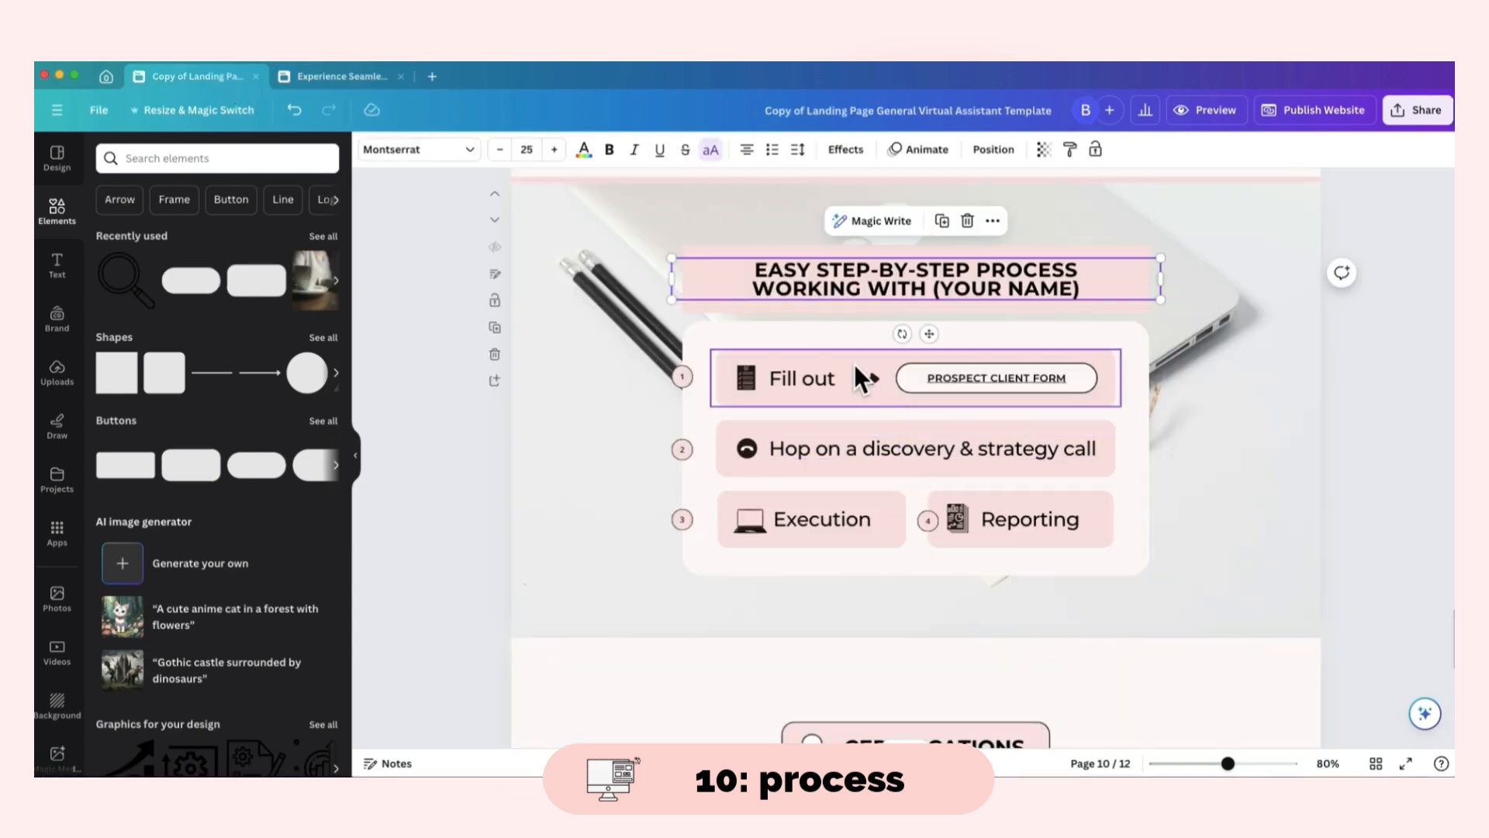
{"action": "left_click", "coordinate": [1059, 414]}
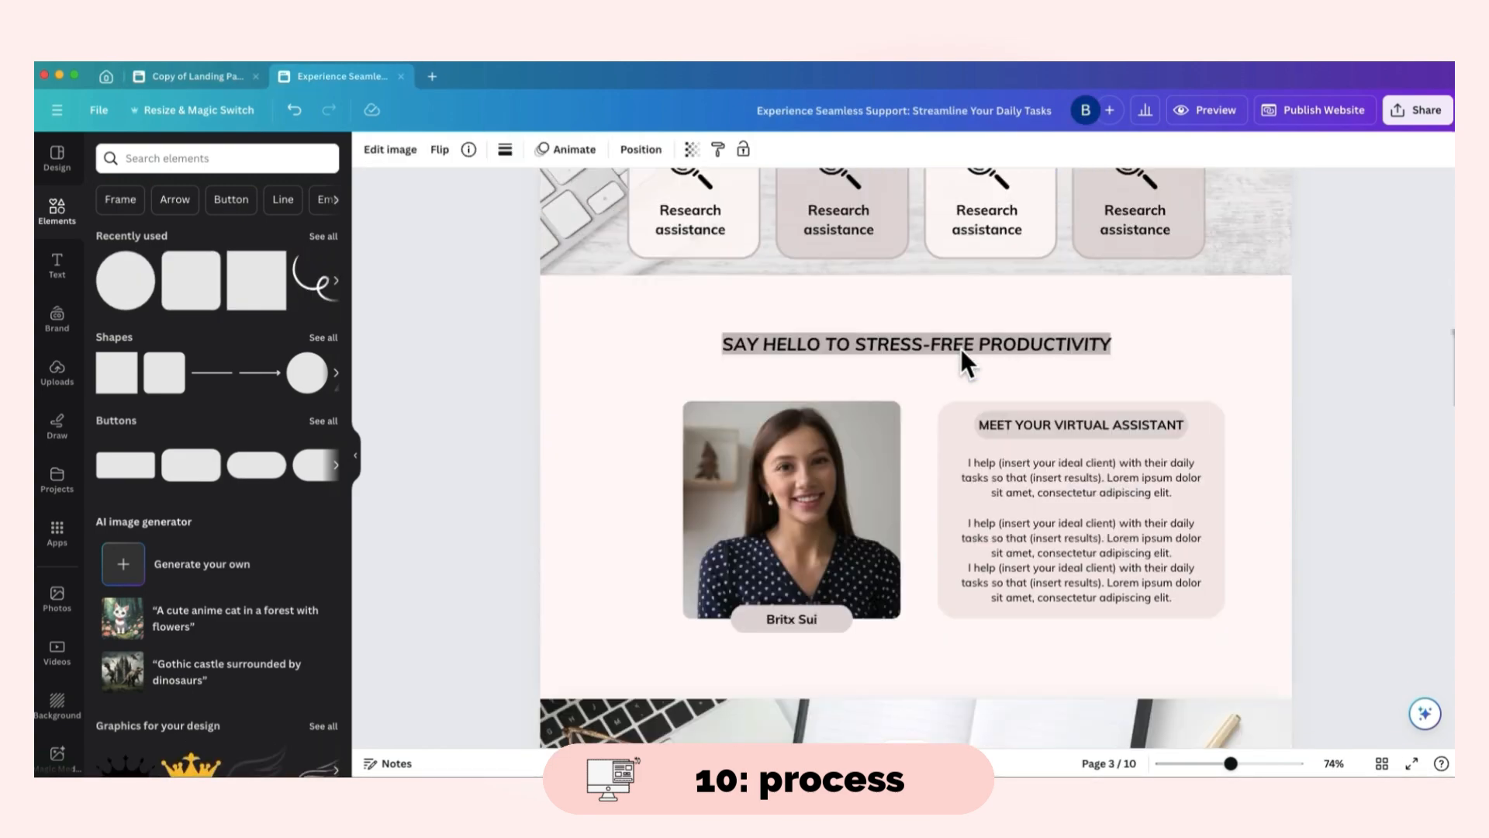
{"action": "scroll", "coordinate": [906, 505], "scroll_direction": "down", "scroll_amount": 5}
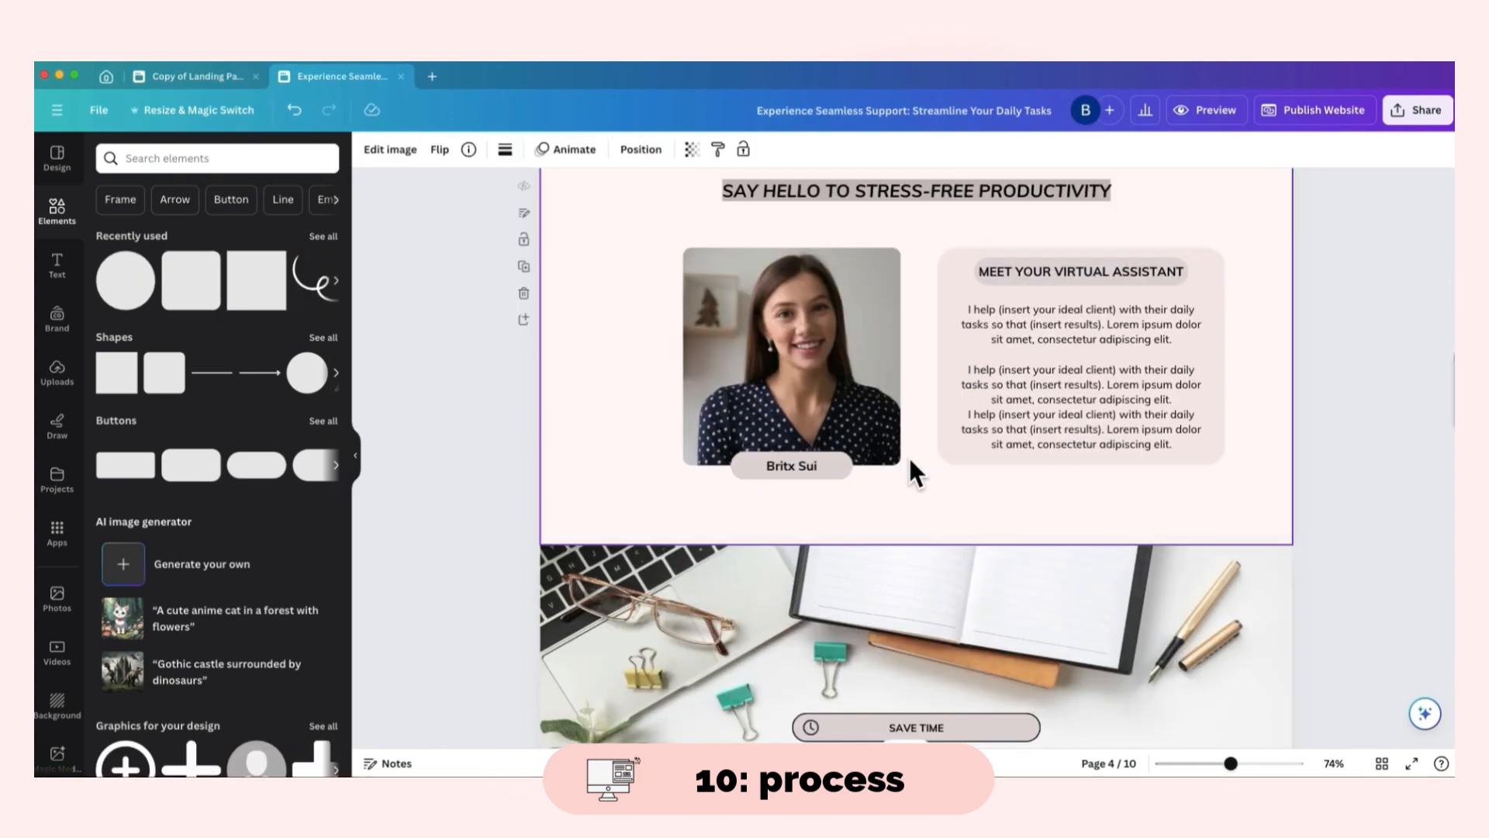
{"action": "left_click", "coordinate": [913, 463]}
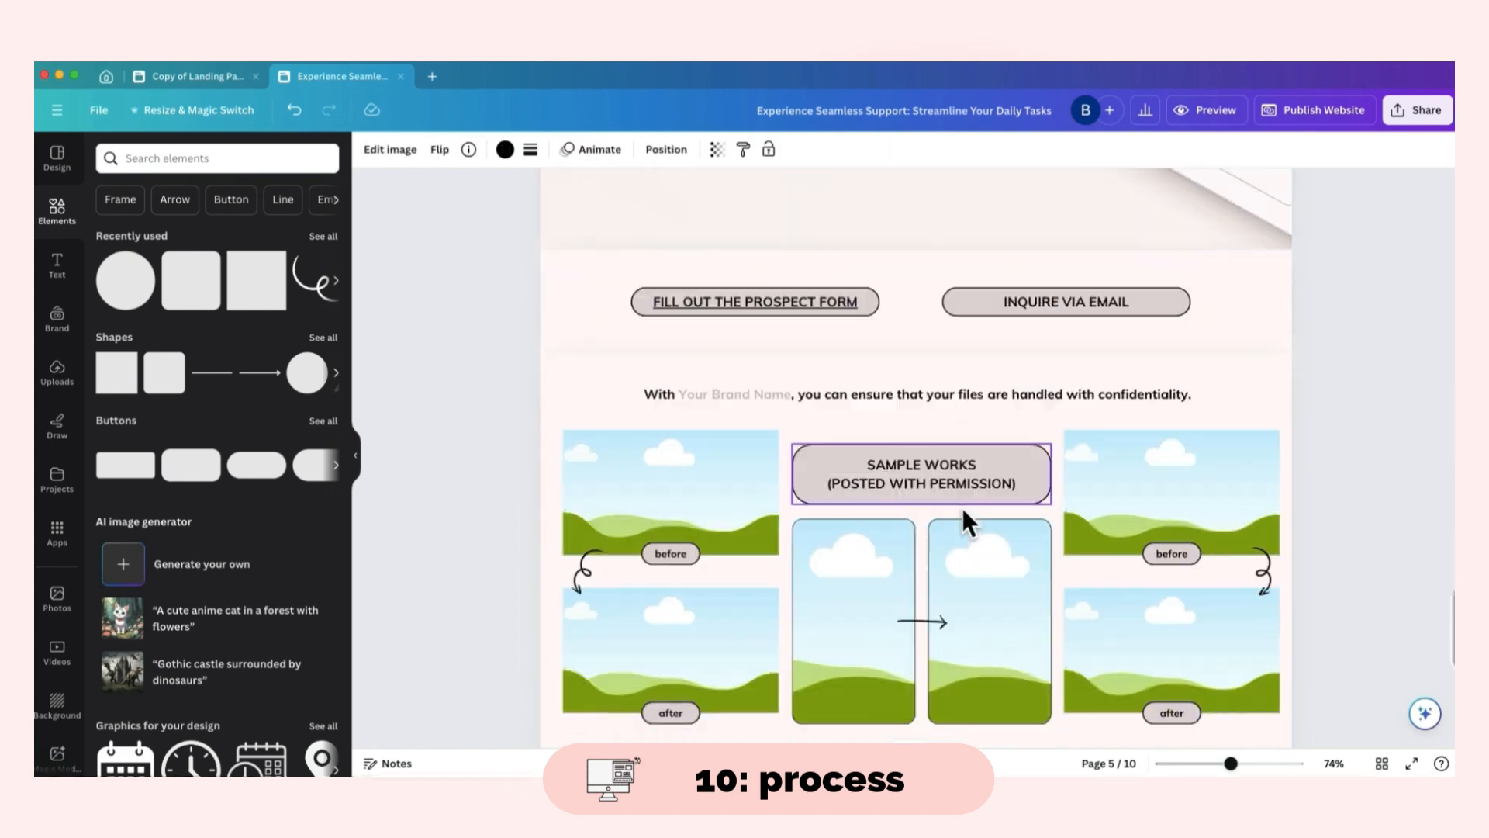
{"action": "scroll", "coordinate": [961, 505], "scroll_direction": "down", "scroll_amount": 7}
{"action": "left_click", "coordinate": [908, 484]}
{"action": "key", "text": "super+v"}
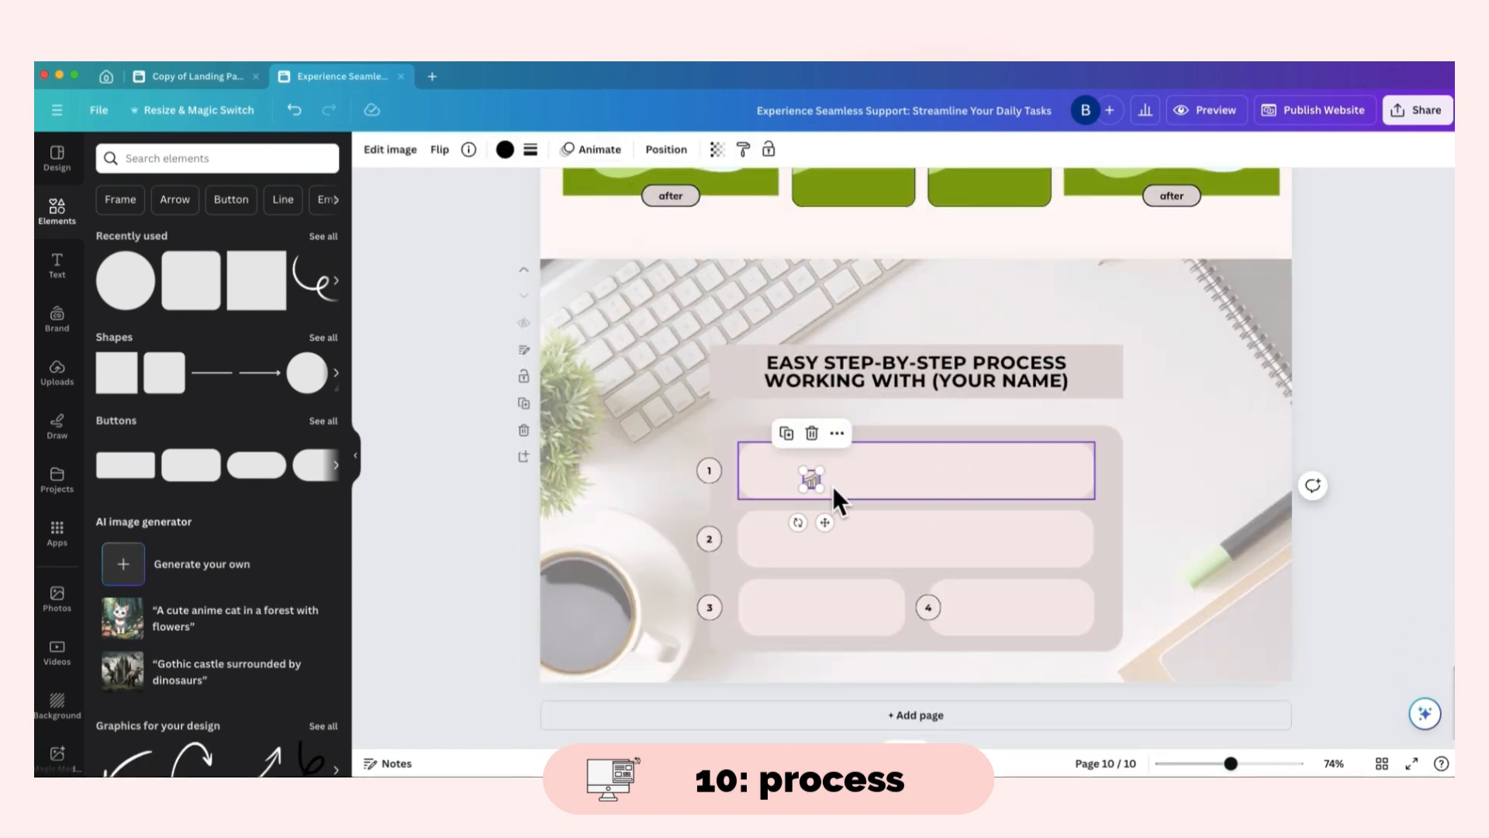
{"action": "left_click_drag", "start_coordinate": [820, 470], "coordinate": [835, 464]}
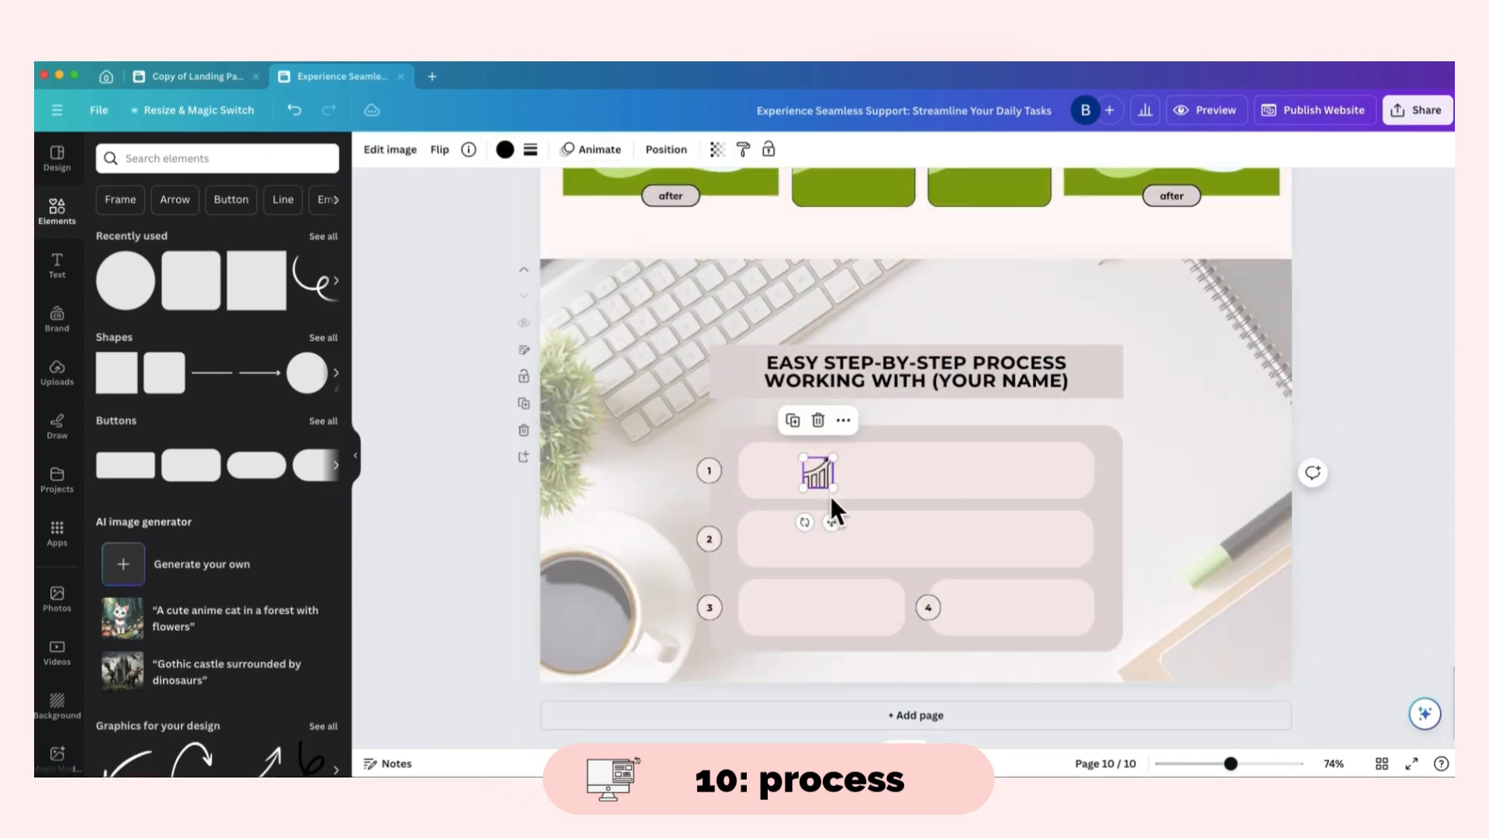
- Move the growth icon to the start of the first bar and add bold "Fill out" text at size 28 beside it
{"action": "left_click_drag", "start_coordinate": [834, 515], "coordinate": [785, 513]}
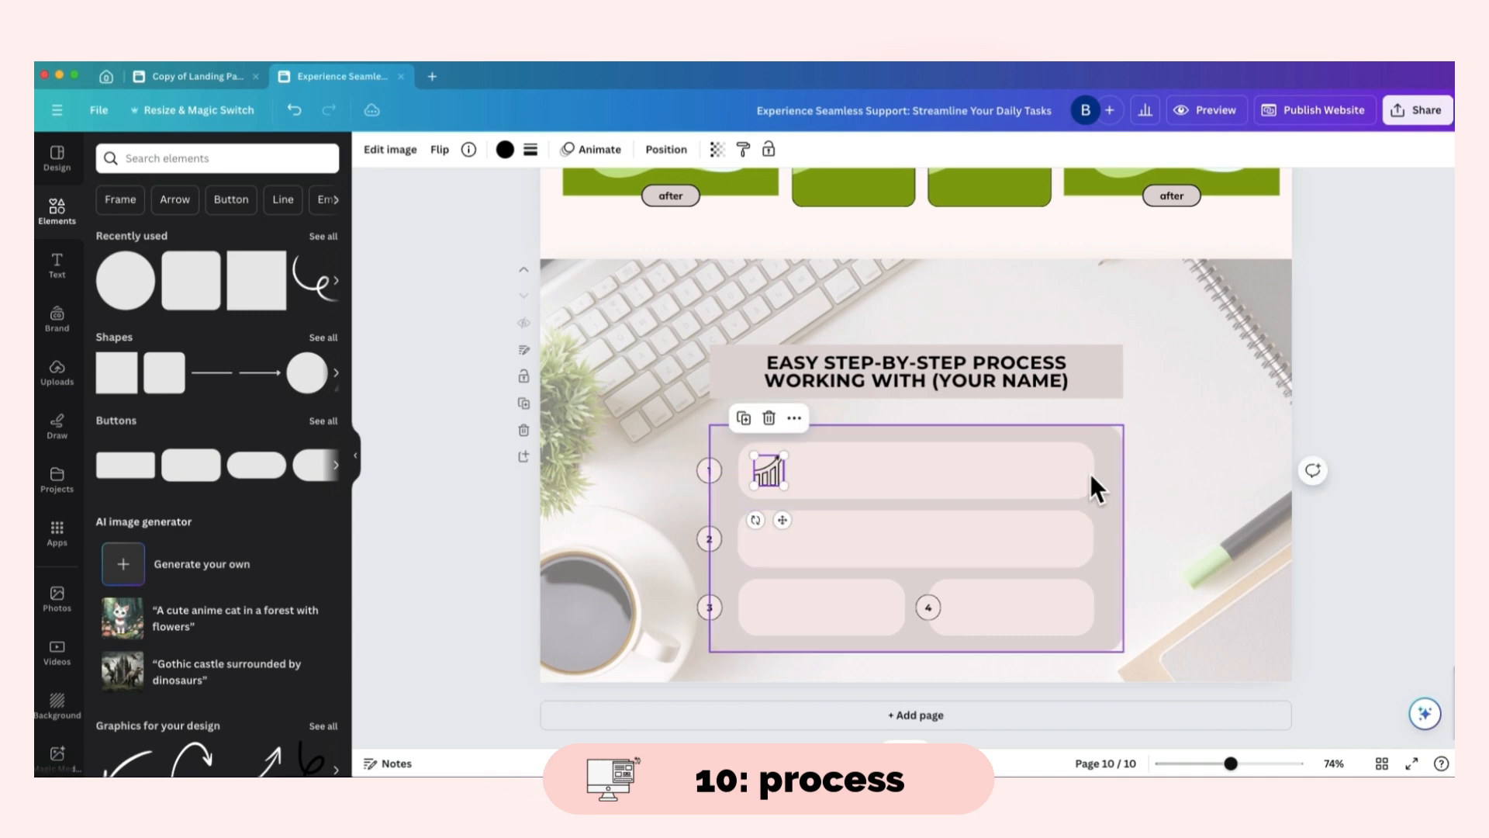
{"action": "left_click", "coordinate": [54, 264]}
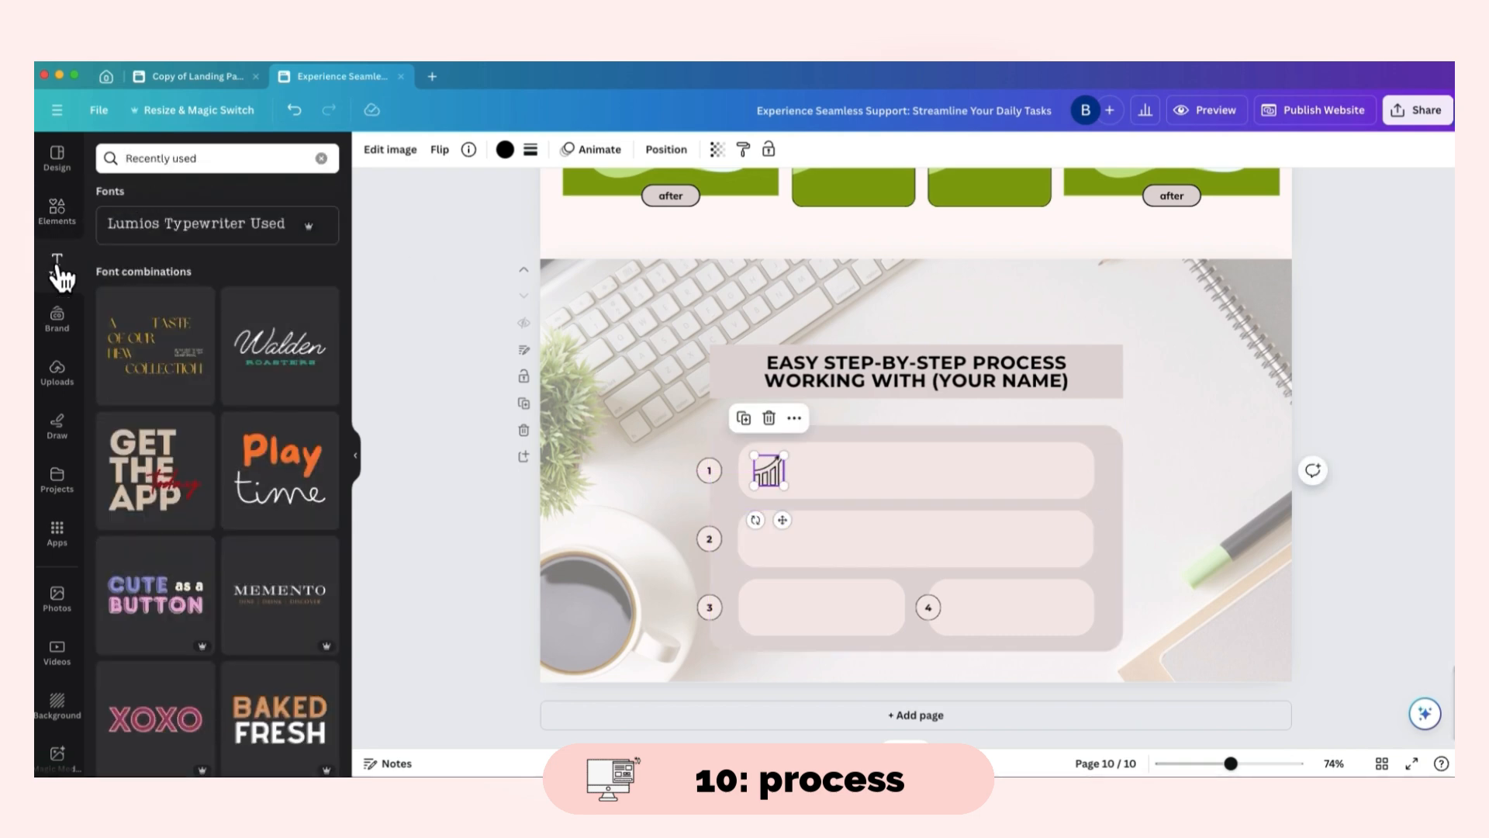
{"action": "left_click_drag", "start_coordinate": [144, 321], "coordinate": [740, 462]}
{"action": "left_click", "coordinate": [169, 88]}
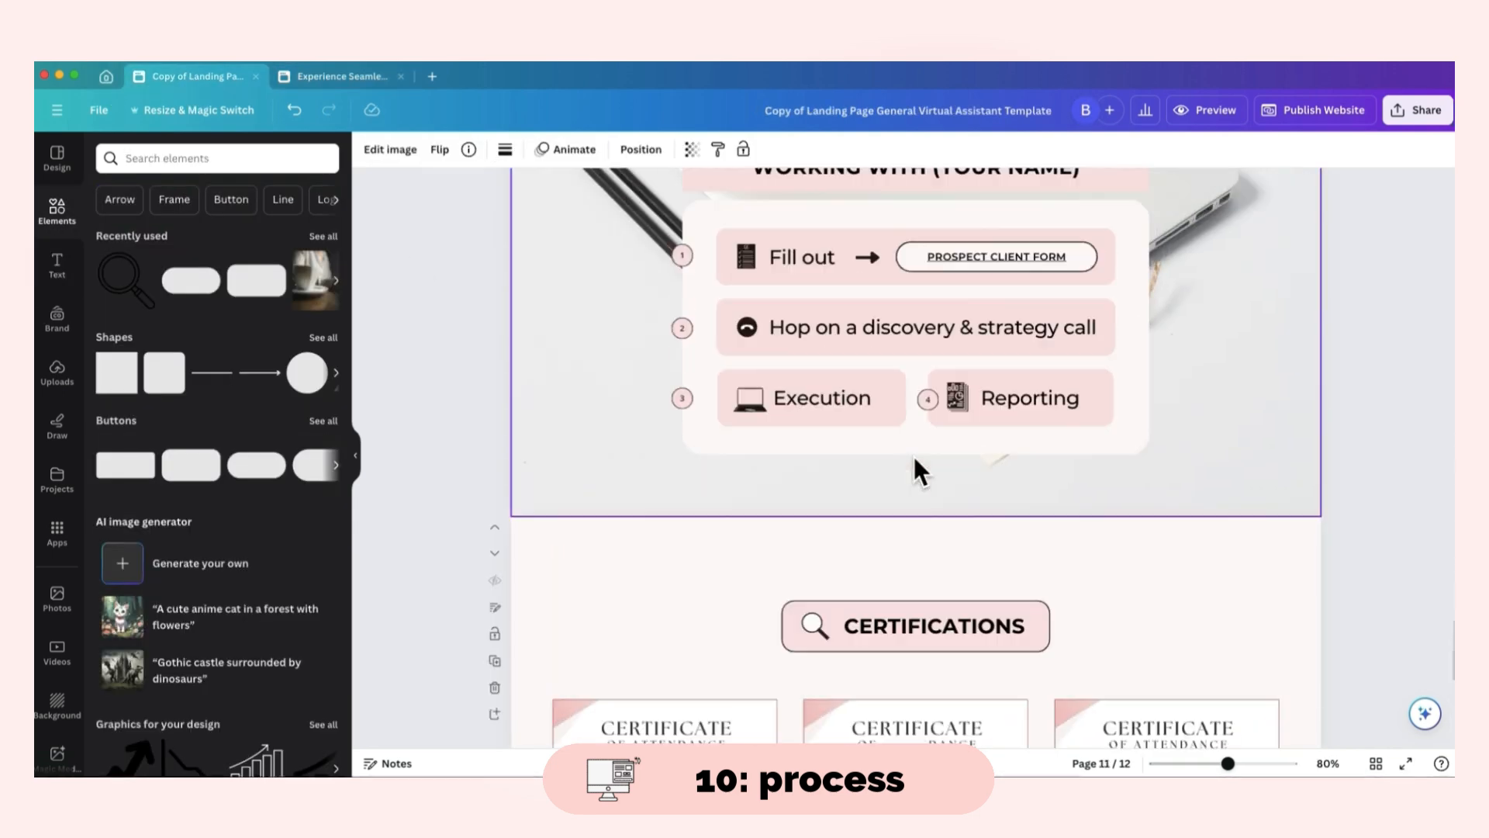
{"action": "scroll", "coordinate": [913, 456], "scroll_direction": "up", "scroll_amount": 1}
{"action": "left_click", "coordinate": [814, 281]}
{"action": "left_click", "coordinate": [341, 77]}
{"action": "double_click", "coordinate": [774, 554]}
{"action": "key", "text": "super+v"}
{"action": "left_click_drag", "start_coordinate": [789, 553], "coordinate": [847, 518]}
{"action": "left_click", "coordinate": [554, 149]}
{"action": "left_click", "coordinate": [554, 149]}
{"action": "left_click", "coordinate": [553, 150]}
{"action": "left_click", "coordinate": [554, 150]}
{"action": "left_click", "coordinate": [554, 149]}
{"action": "left_click", "coordinate": [962, 476]}
- Copy the "Fill out the prospect form" button from the contact page into the end of the first bar
{"action": "left_click", "coordinate": [185, 71]}
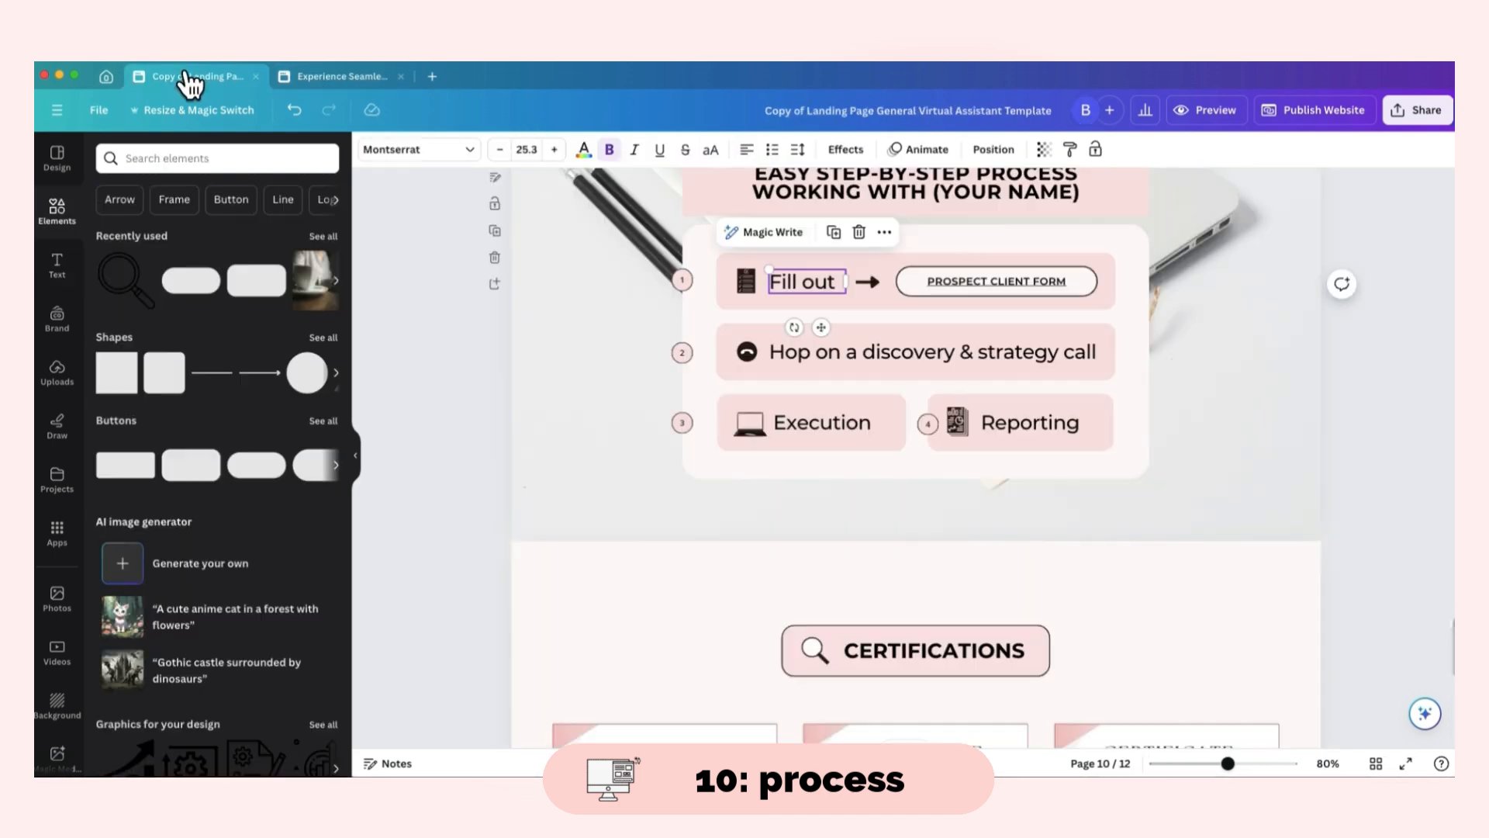
{"action": "left_click", "coordinate": [349, 76]}
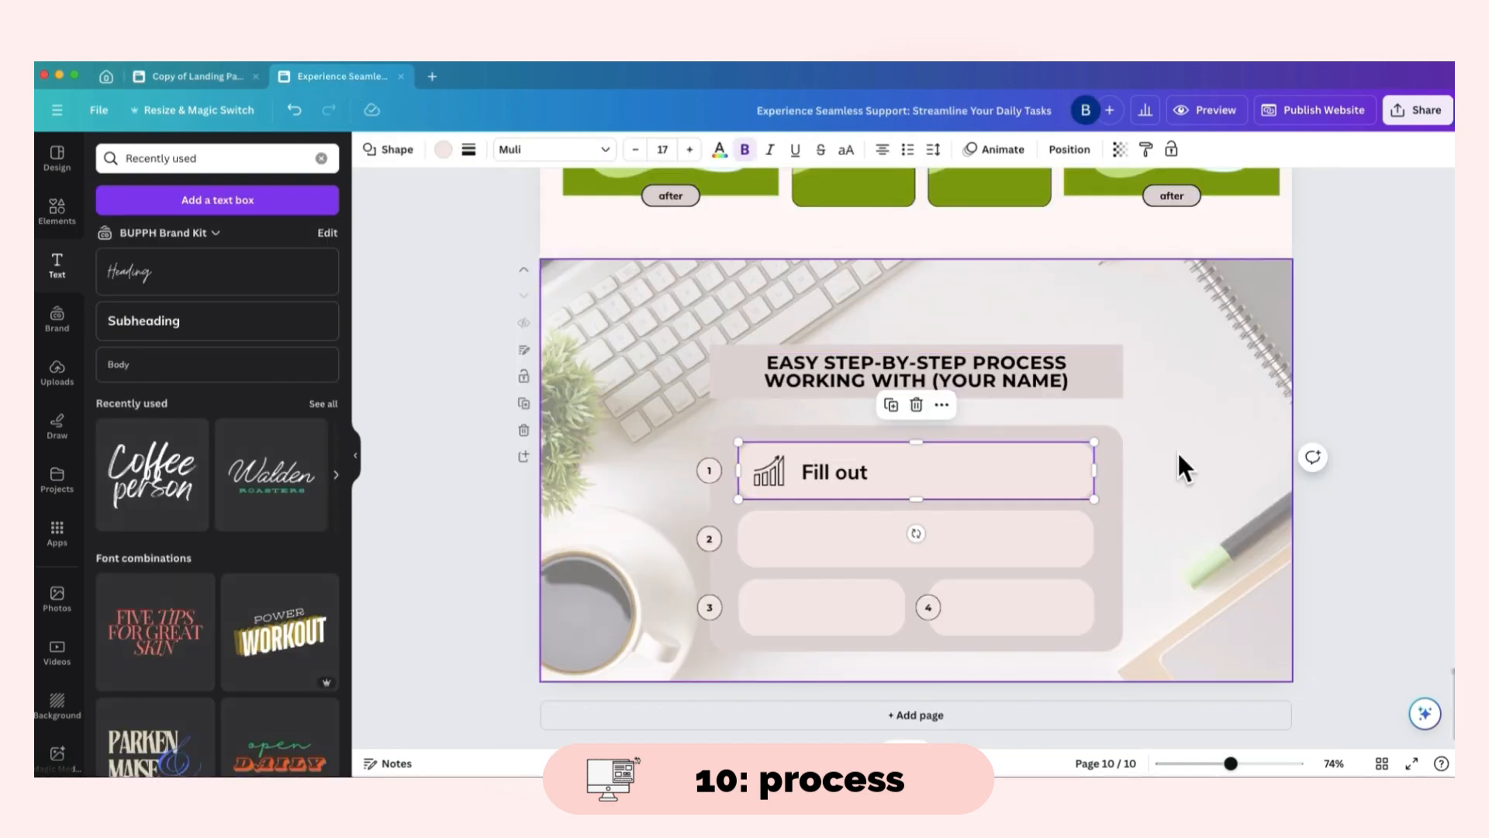
{"action": "scroll", "coordinate": [1176, 449], "scroll_direction": "up", "scroll_amount": 10}
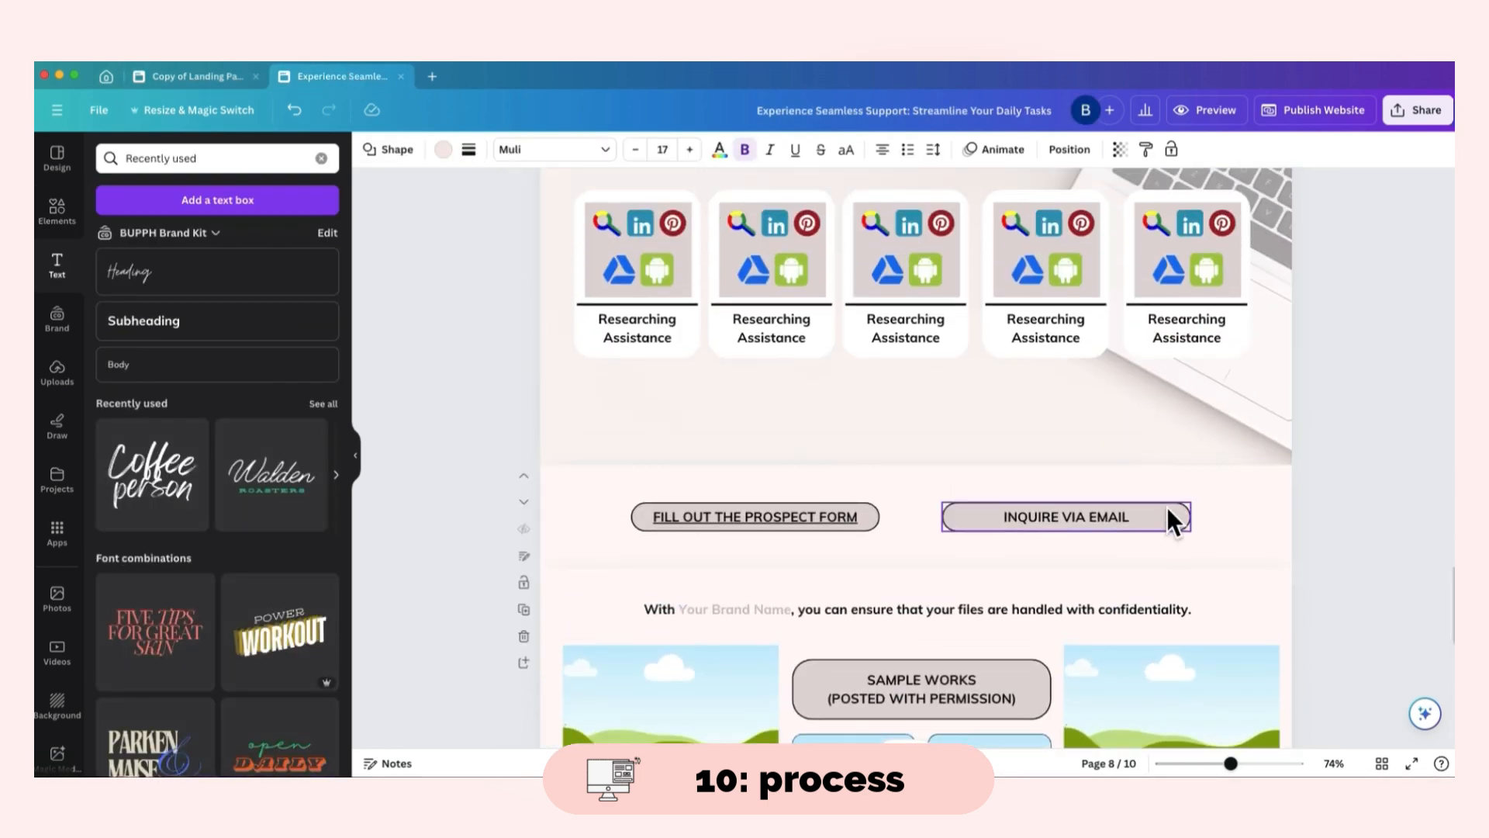
{"action": "left_click", "coordinate": [865, 515]}
{"action": "scroll", "coordinate": [1012, 524], "scroll_direction": "down", "scroll_amount": 15}
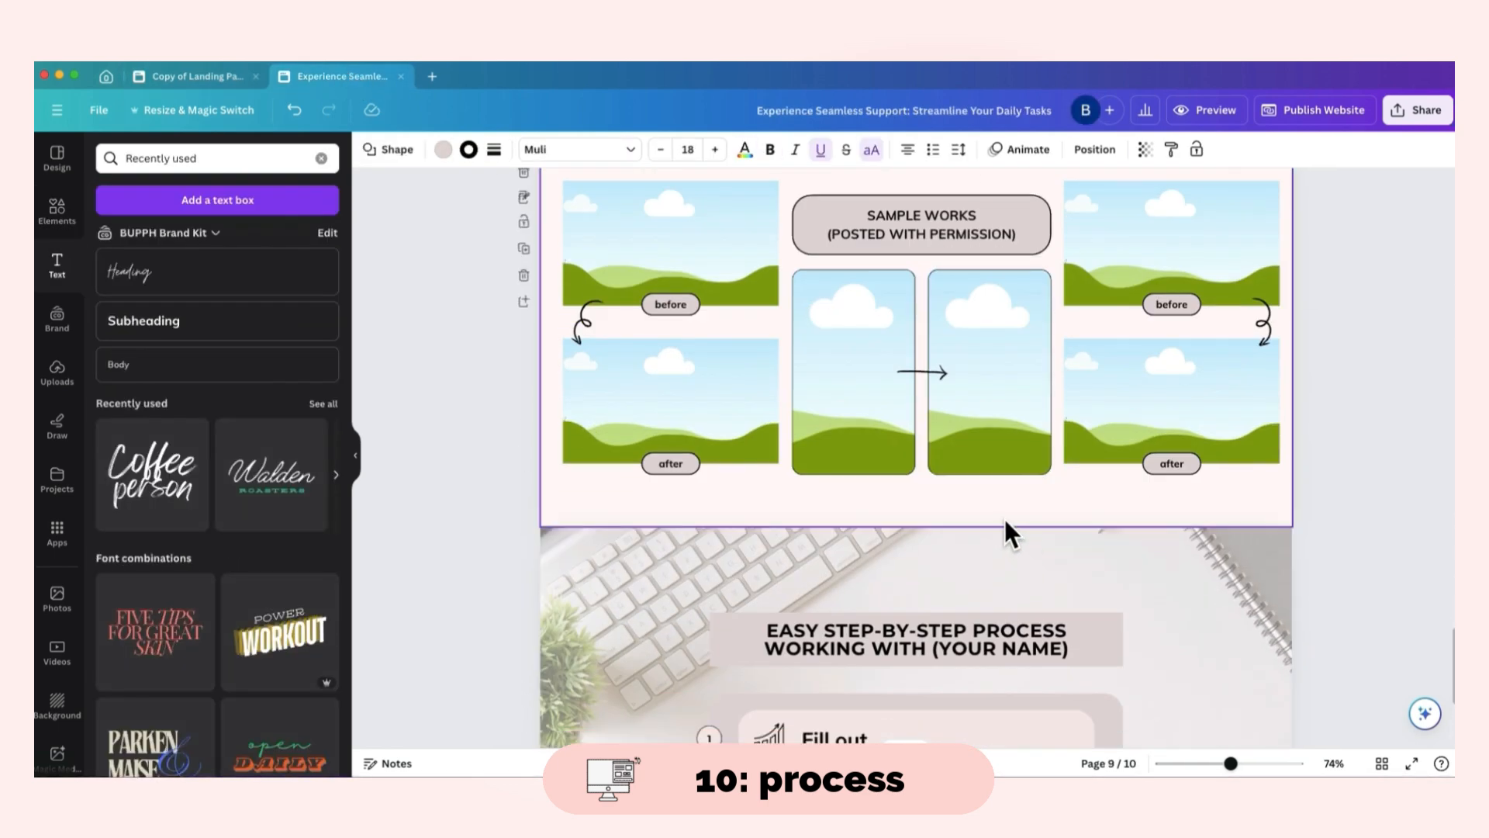
{"action": "key", "text": "ctrl+v"}
{"action": "left_click_drag", "start_coordinate": [868, 308], "coordinate": [1096, 467]}
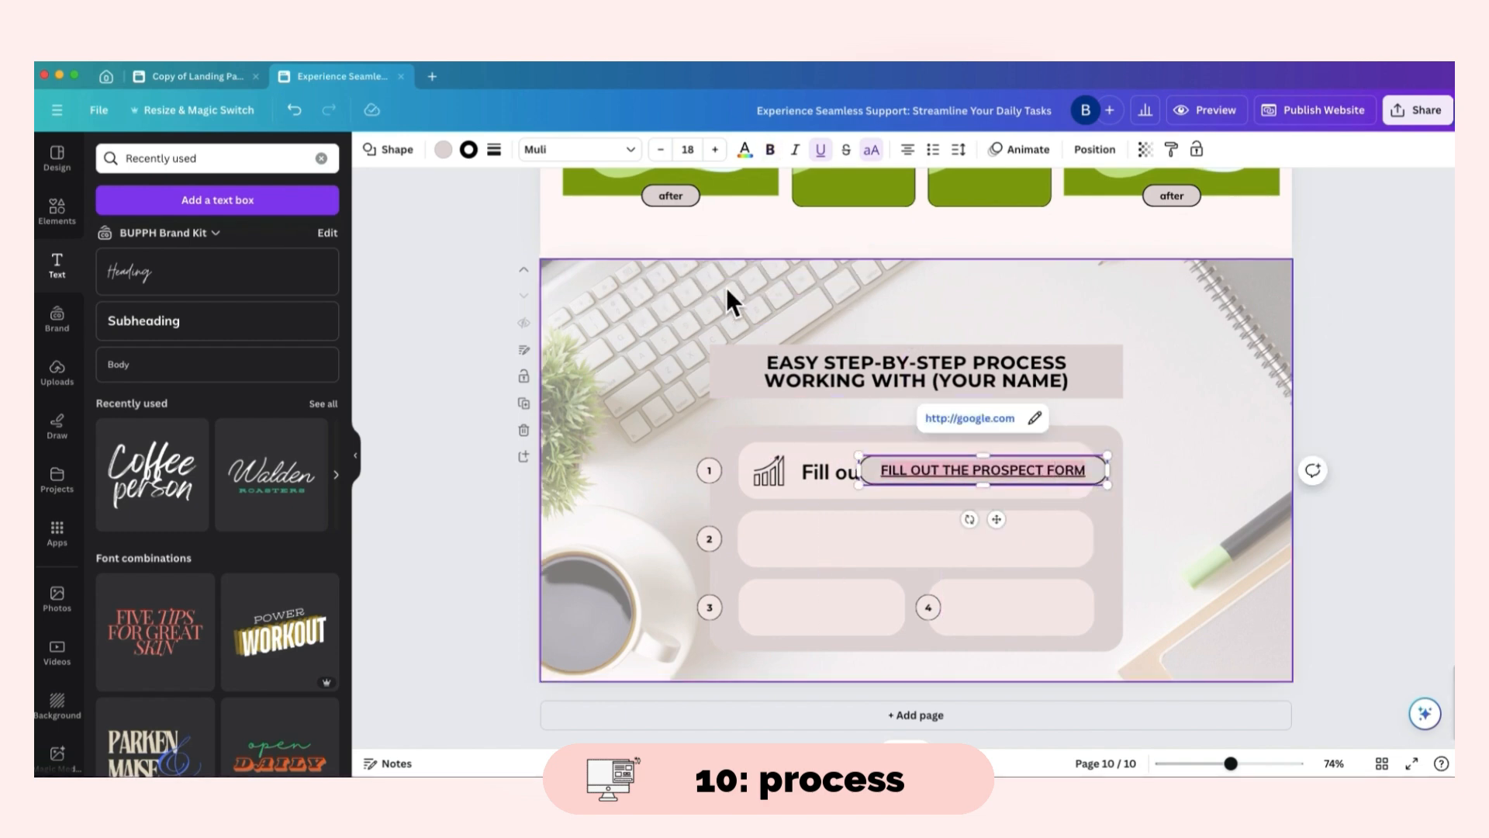
- Relabel the copied button "PROSPECT CLIENT FORM" as in the template, narrow it, and shift the "Fill out" text closer to the icon
{"action": "key", "text": "BackSpace"}
{"action": "left_click", "coordinate": [198, 83]}
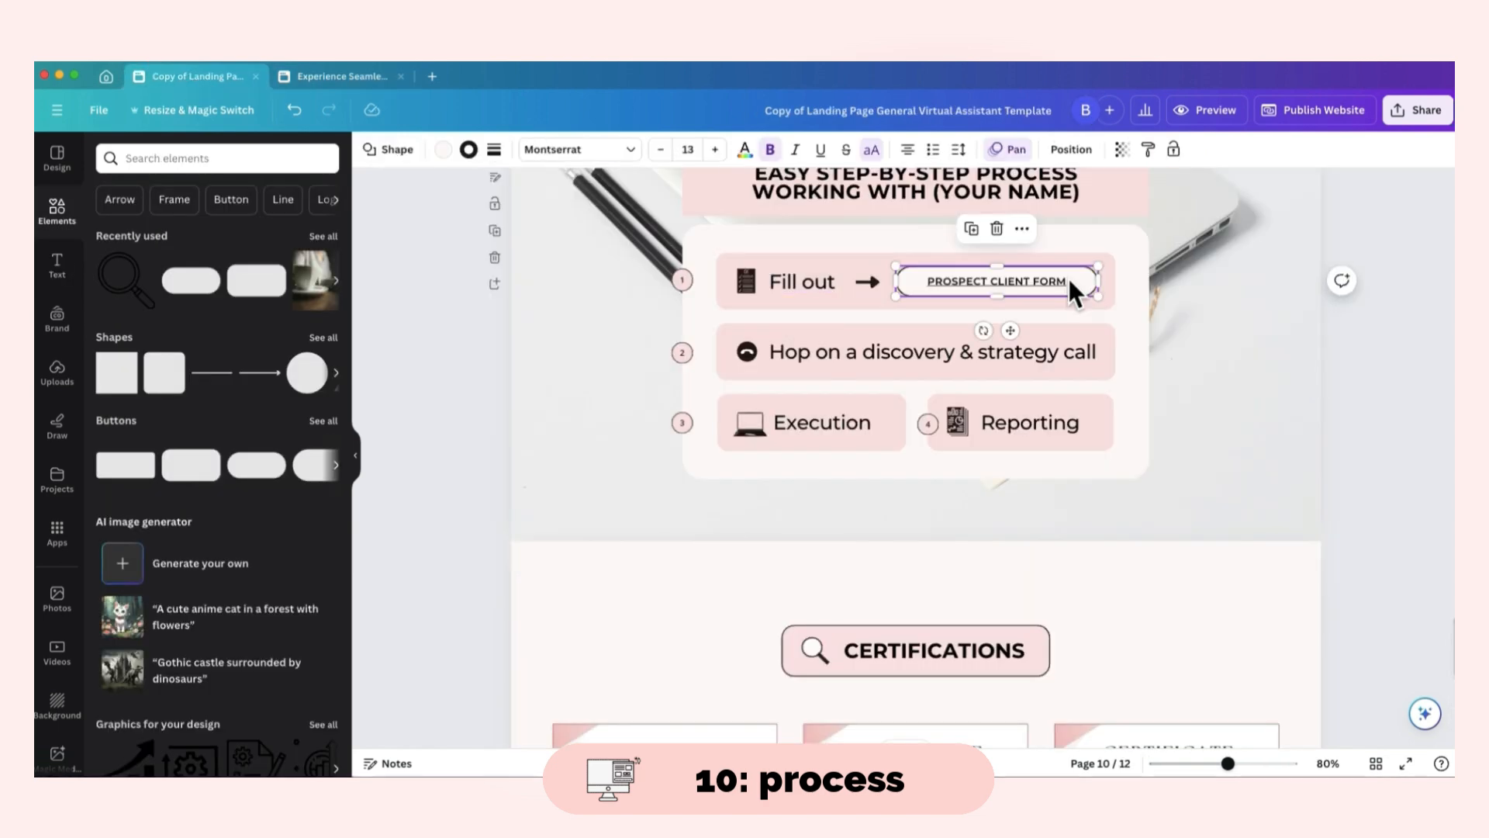
{"action": "left_click", "coordinate": [354, 79]}
{"action": "key", "text": "super+v"}
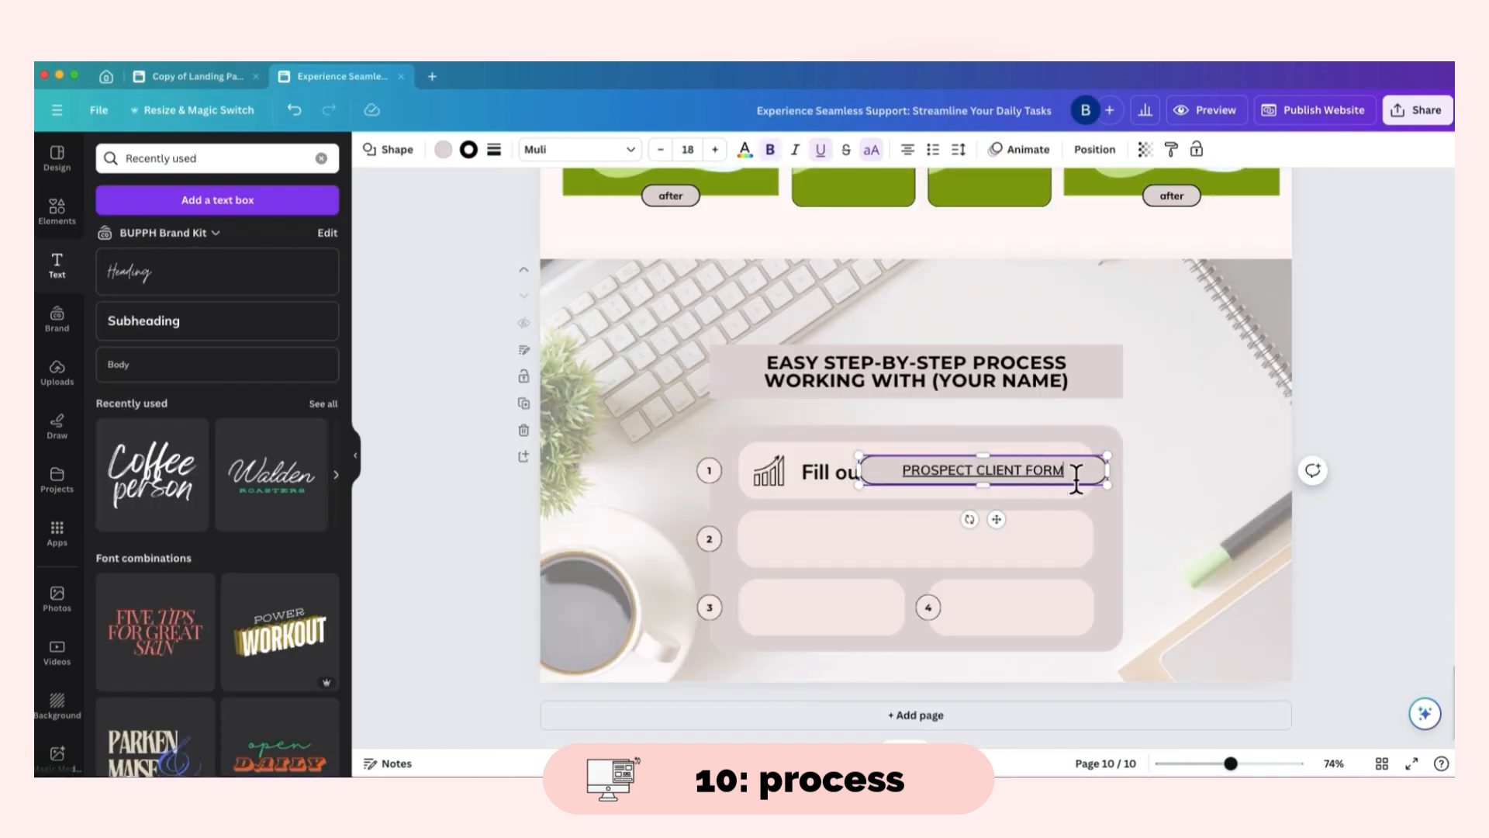
{"action": "left_click_drag", "start_coordinate": [1107, 470], "coordinate": [1070, 469]}
{"action": "mouse_move", "coordinate": [859, 469]}
{"action": "left_mouse_down"}
{"action": "mouse_move", "coordinate": [897, 469]}
{"action": "mouse_move", "coordinate": [851, 475]}
{"action": "left_mouse_up"}
{"action": "left_click", "coordinate": [1059, 487]}
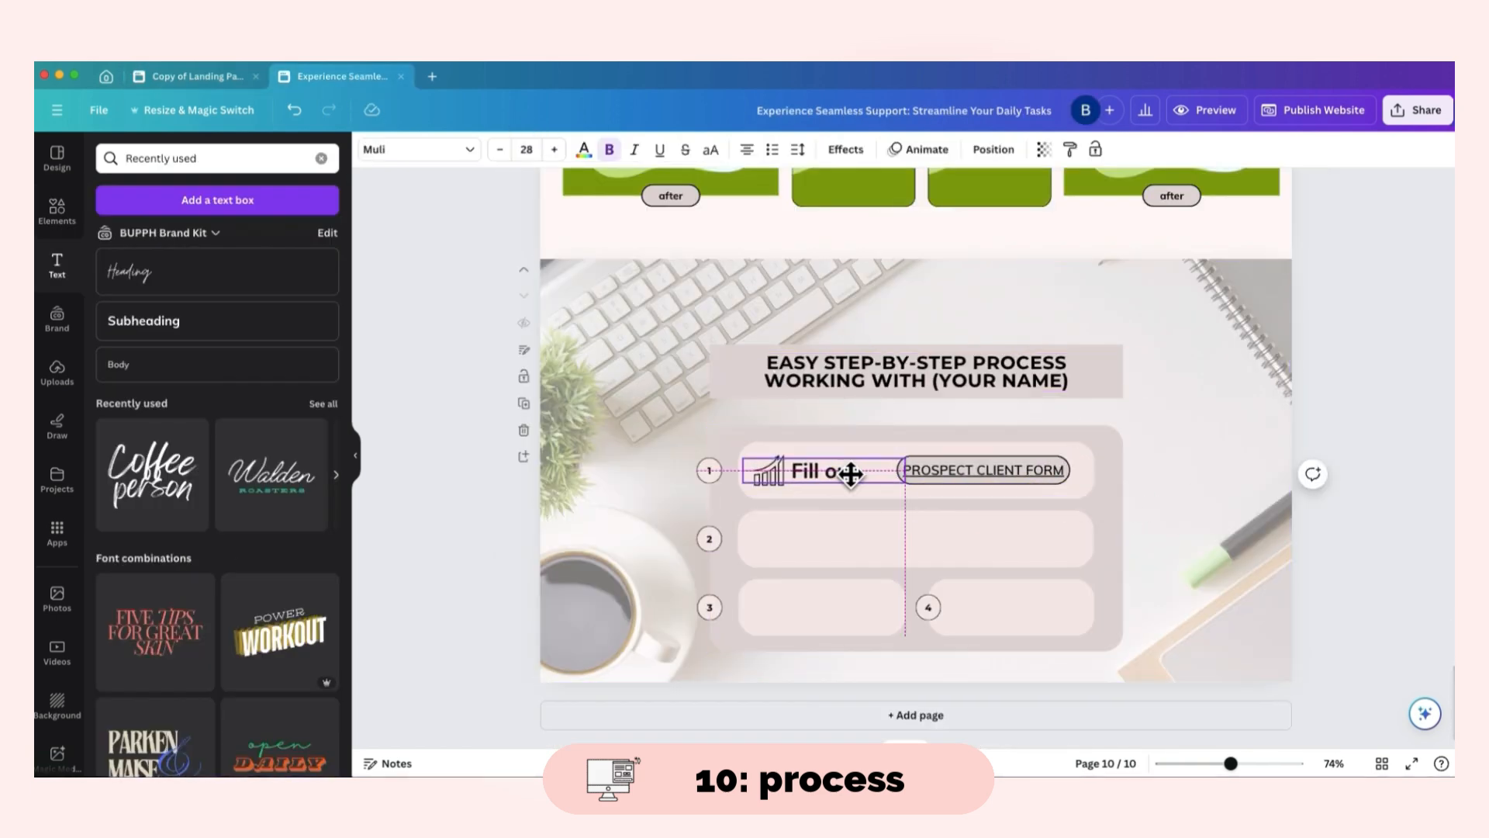
- Search the elements for "arrow" and fit a small thin straight arrow between "Fill out" and the prospect form button
{"action": "left_click", "coordinate": [56, 211]}
{"action": "left_click", "coordinate": [222, 160]}
{"action": "type", "text": "arrow"}
{"action": "key", "text": "Return"}
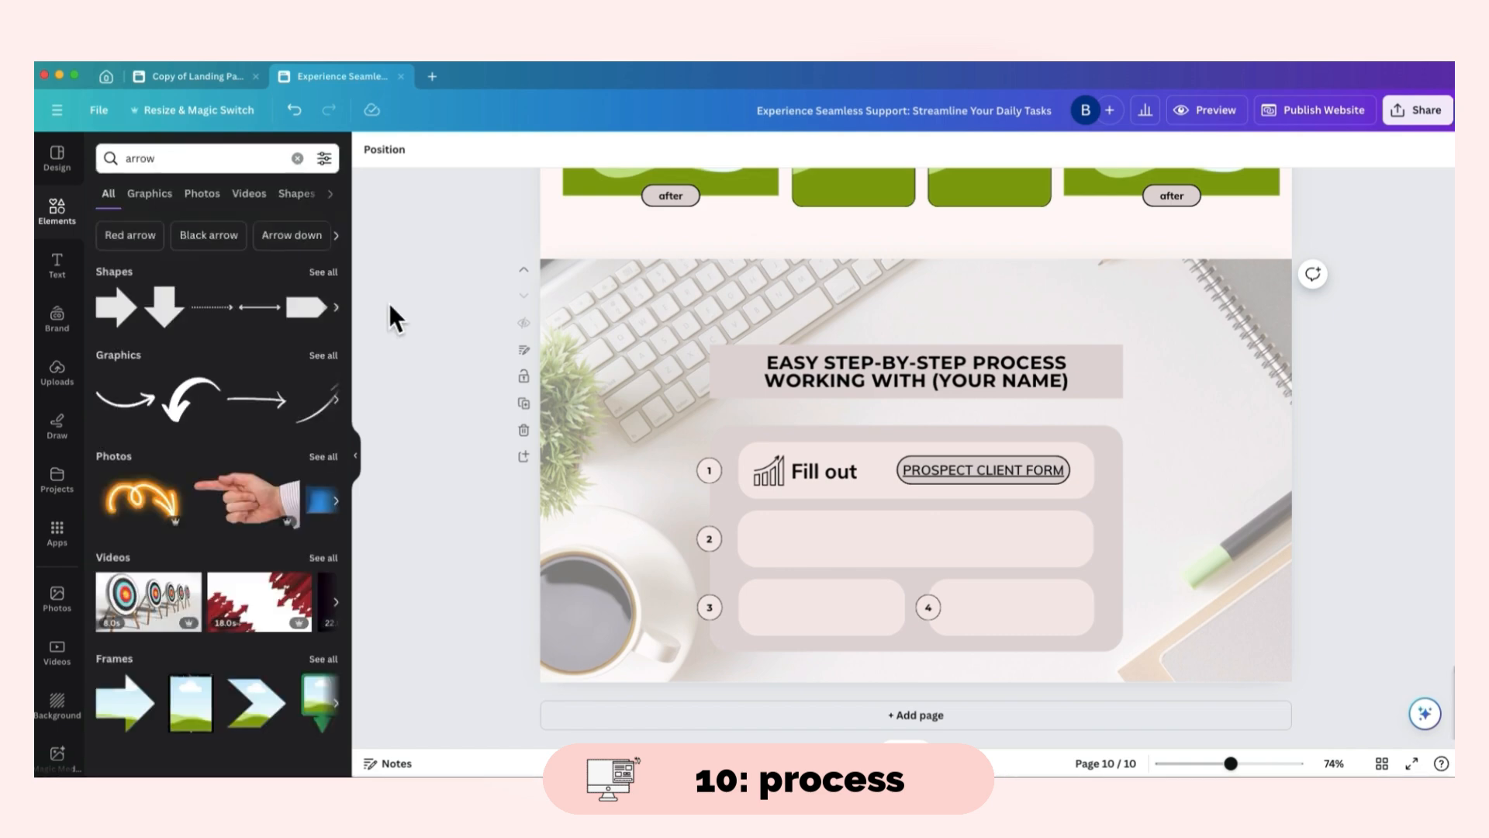
{"action": "left_click", "coordinate": [253, 411]}
{"action": "left_click_drag", "start_coordinate": [1067, 425], "coordinate": [798, 507]}
{"action": "left_click_drag", "start_coordinate": [800, 558], "coordinate": [892, 516]}
{"action": "left_click_drag", "start_coordinate": [983, 470], "coordinate": [985, 470]}
{"action": "left_click", "coordinate": [1106, 506]}
- Add the template's text "Hop on a discovery & strategy call" to the second bar in bold Muli at size 24
{"action": "left_click", "coordinate": [196, 77]}
{"action": "left_click", "coordinate": [285, 84]}
{"action": "left_click", "coordinate": [760, 476]}
{"action": "key", "text": "super+d"}
{"action": "left_click_drag", "start_coordinate": [903, 539], "coordinate": [868, 538]}
{"action": "left_click", "coordinate": [196, 76]}
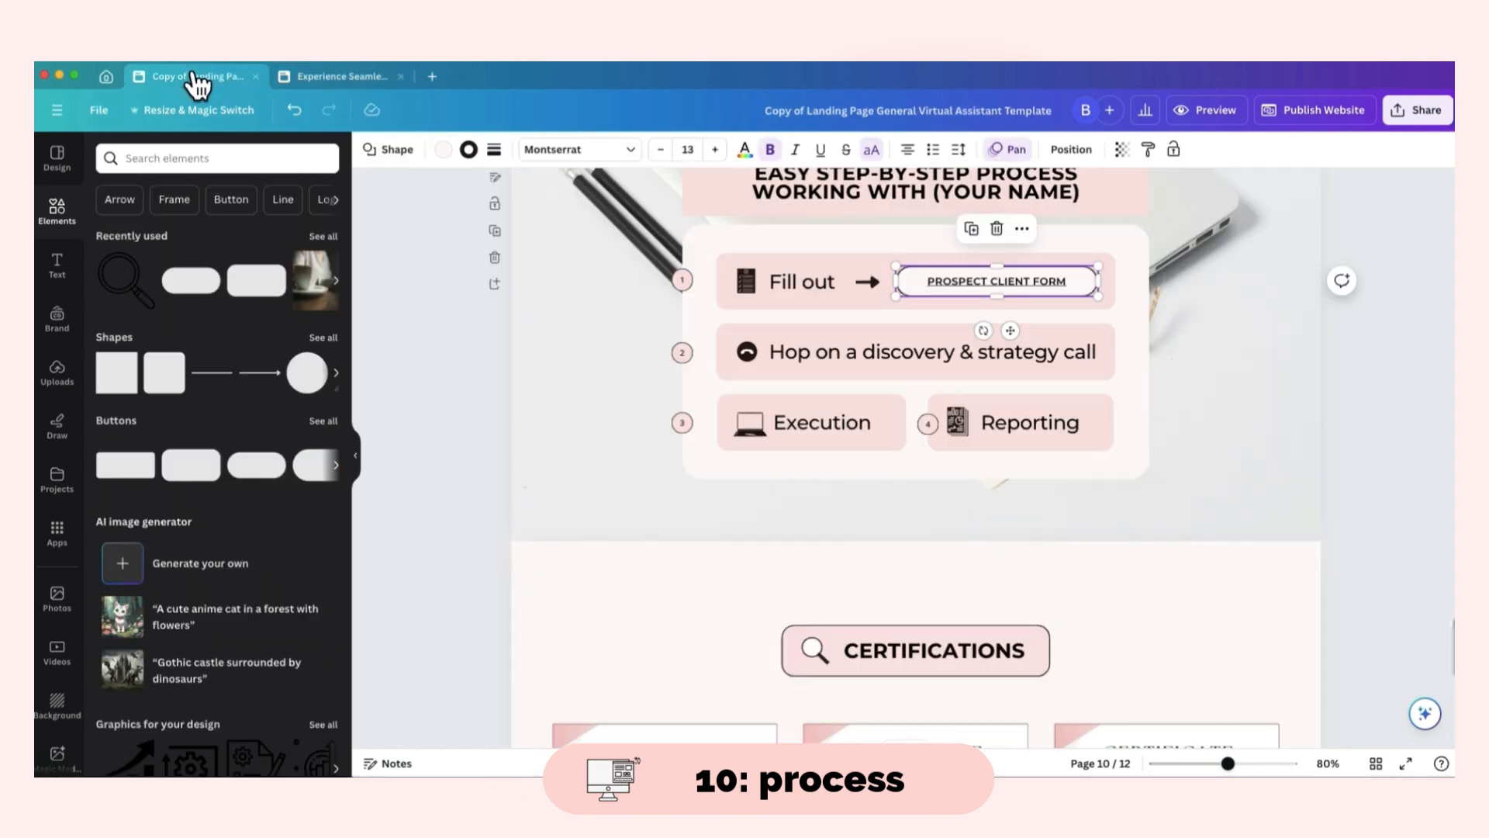
{"action": "left_click", "coordinate": [869, 351]}
{"action": "key", "text": "super+c"}
{"action": "left_click", "coordinate": [355, 83]}
{"action": "key", "text": "super+v"}
{"action": "left_click_drag", "start_coordinate": [947, 571], "coordinate": [1147, 548]}
{"action": "left_click", "coordinate": [499, 149]}
{"action": "left_click", "coordinate": [499, 149]}
{"action": "left_click", "coordinate": [500, 149]}
{"action": "left_click", "coordinate": [500, 150]}
{"action": "left_click_drag", "start_coordinate": [966, 586], "coordinate": [946, 590]}
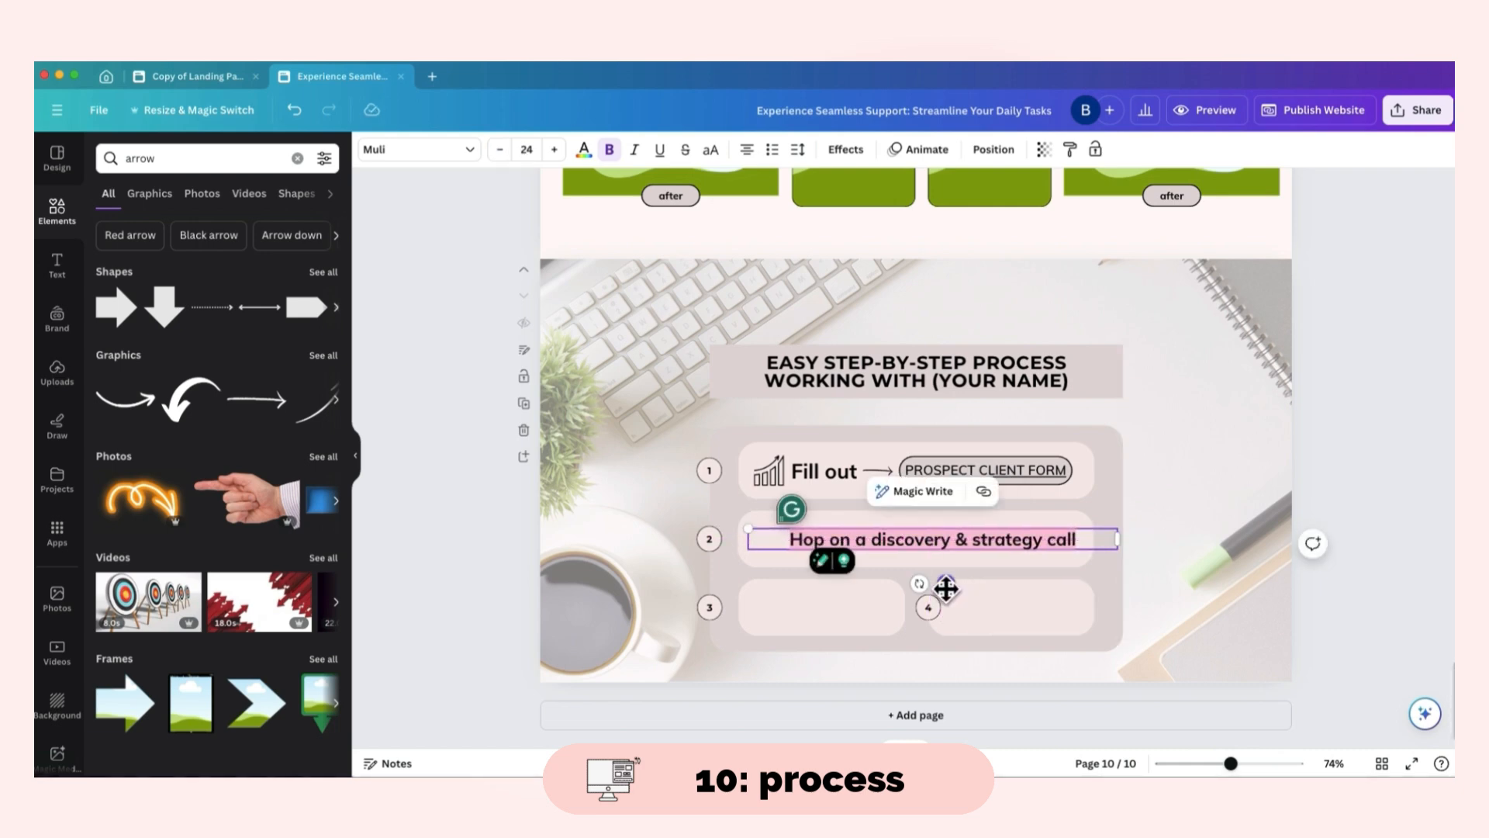
- Set the first bar's "Fill out" text to size 24
{"action": "left_click", "coordinate": [823, 465]}
{"action": "left_click", "coordinate": [528, 149]}
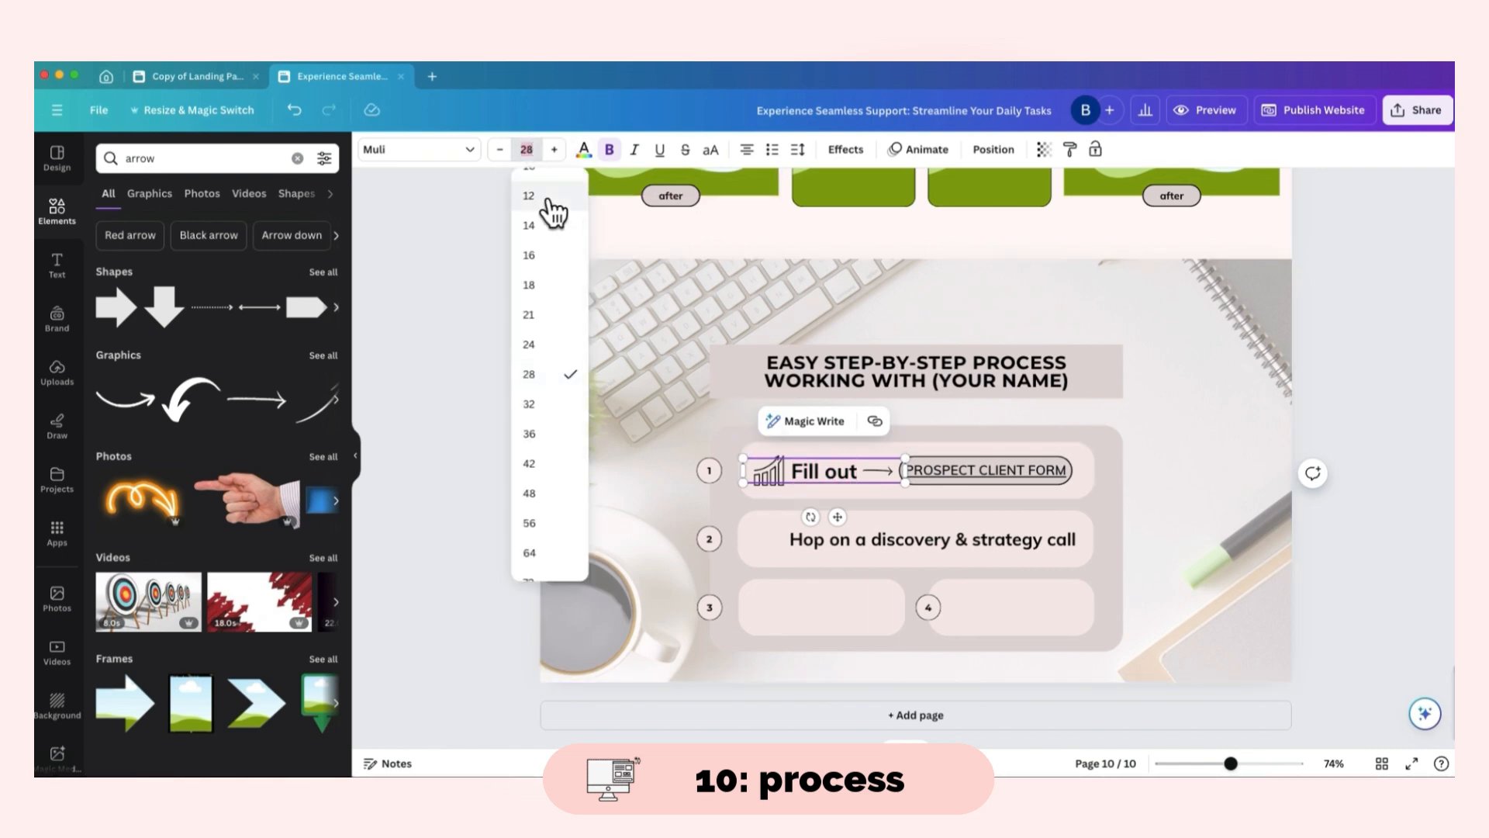
{"action": "key", "text": "Return"}
{"action": "left_click", "coordinate": [629, 393]}
- Duplicate the growth icon and place the copy at the start of the second bar
{"action": "left_click", "coordinate": [766, 470]}
{"action": "left_click", "coordinate": [764, 479]}
{"action": "key", "text": "super+d"}
{"action": "left_click_drag", "start_coordinate": [791, 528], "coordinate": [783, 589]}
- Check the template's third step label and place a copy of the "Fill out" text in the third bar
{"action": "left_click", "coordinate": [198, 77]}
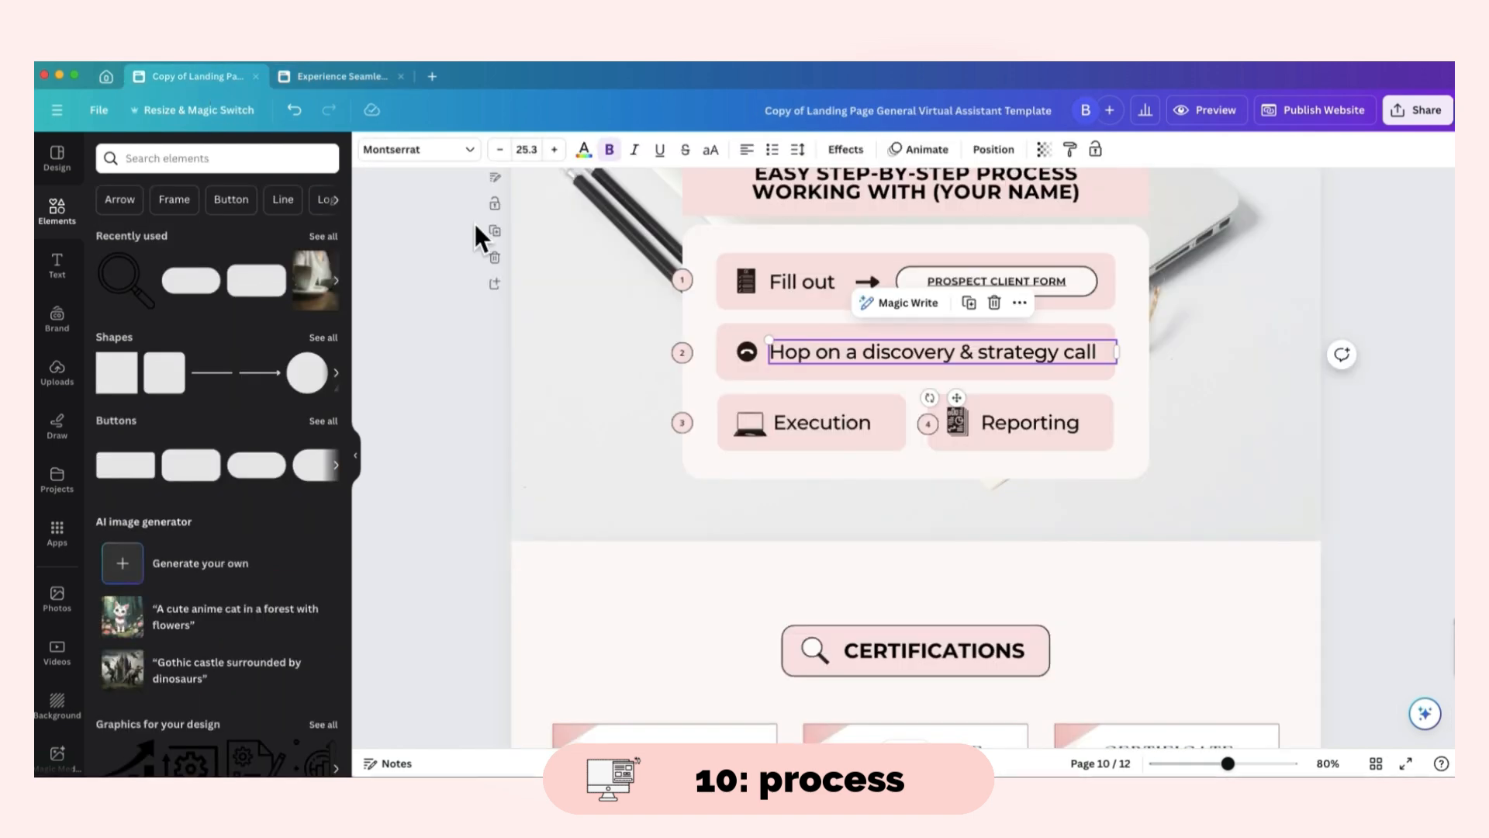
{"action": "left_click", "coordinate": [854, 415]}
{"action": "left_click", "coordinate": [233, 158]}
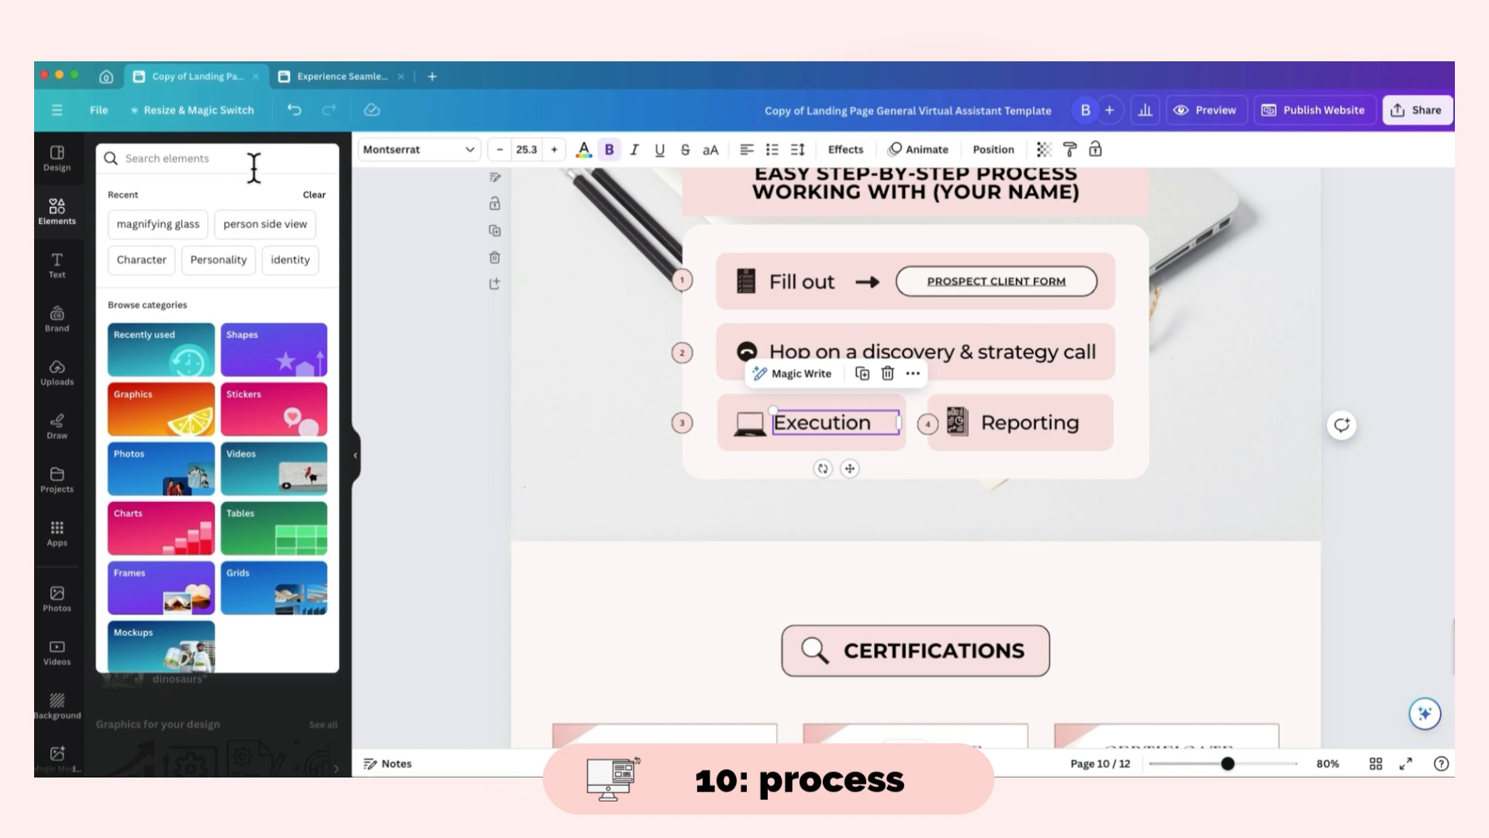
{"action": "left_click", "coordinate": [877, 454]}
{"action": "left_click", "coordinate": [850, 425]}
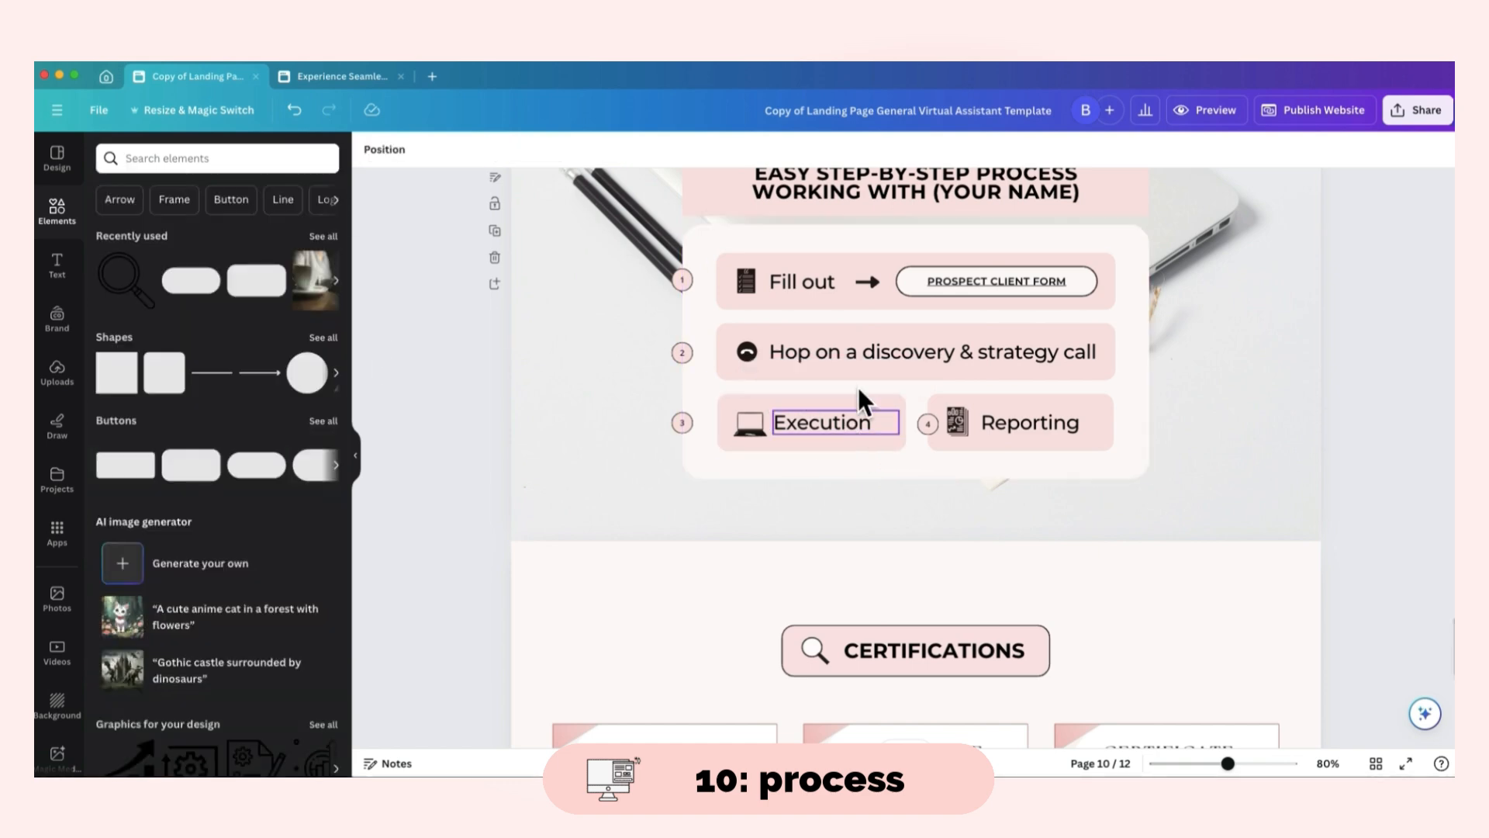
{"action": "left_click", "coordinate": [346, 78]}
{"action": "left_click", "coordinate": [841, 471]}
{"action": "key", "text": "super+c"}
{"action": "key", "text": "super+v"}
{"action": "left_click_drag", "start_coordinate": [853, 522], "coordinate": [854, 655]}
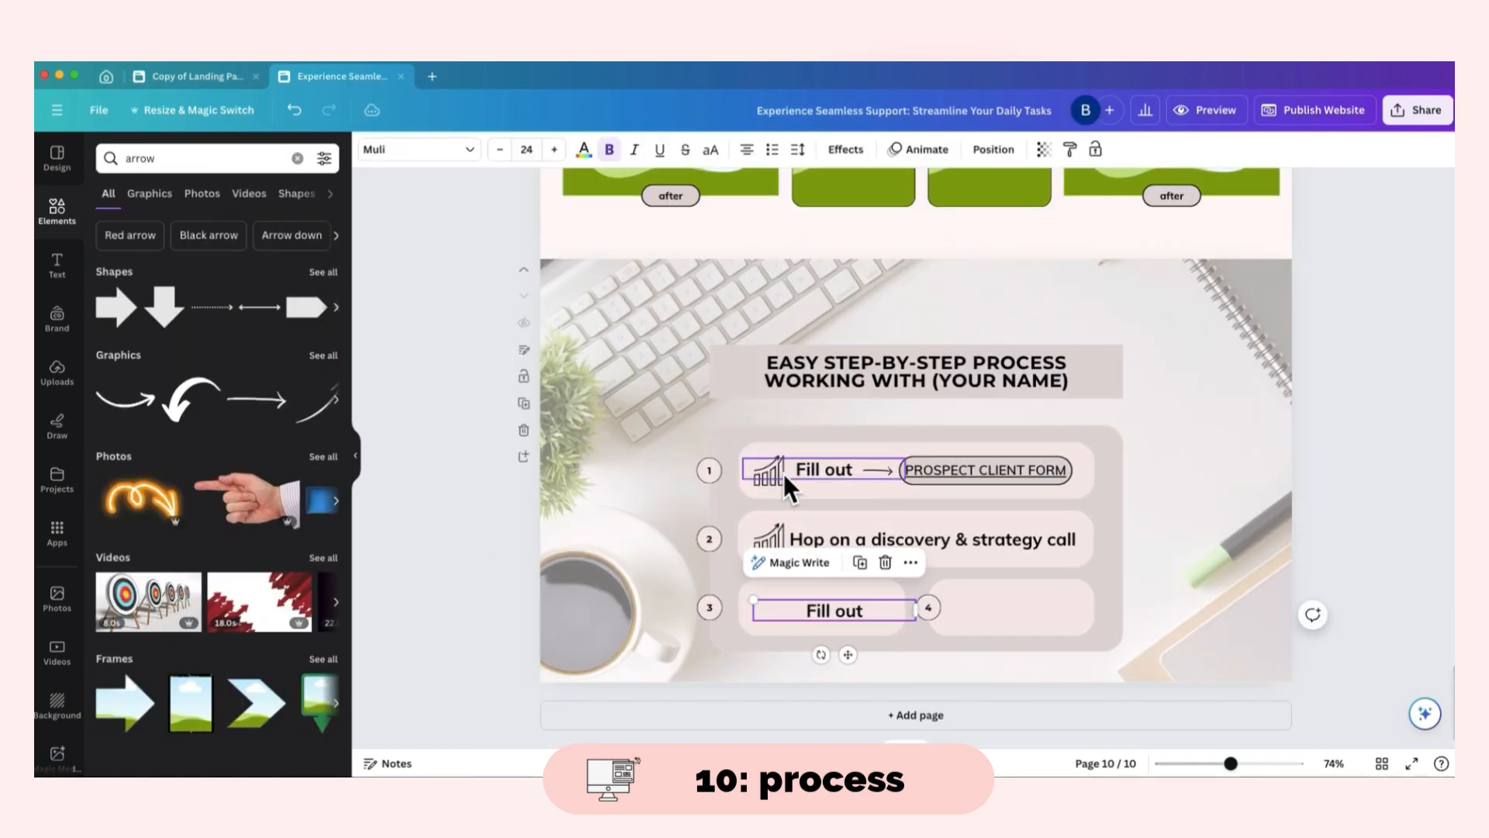
- Place a copy of the growth icon in the third bar and nudge the first bar's "Fill out" text closer to its icon
{"action": "left_click", "coordinate": [776, 465]}
{"action": "key", "text": "super+c"}
{"action": "key", "text": "super+v"}
{"action": "left_click_drag", "start_coordinate": [791, 528], "coordinate": [815, 610]}
{"action": "left_click_drag", "start_coordinate": [823, 465], "coordinate": [816, 469]}
{"action": "left_click", "coordinate": [813, 640]}
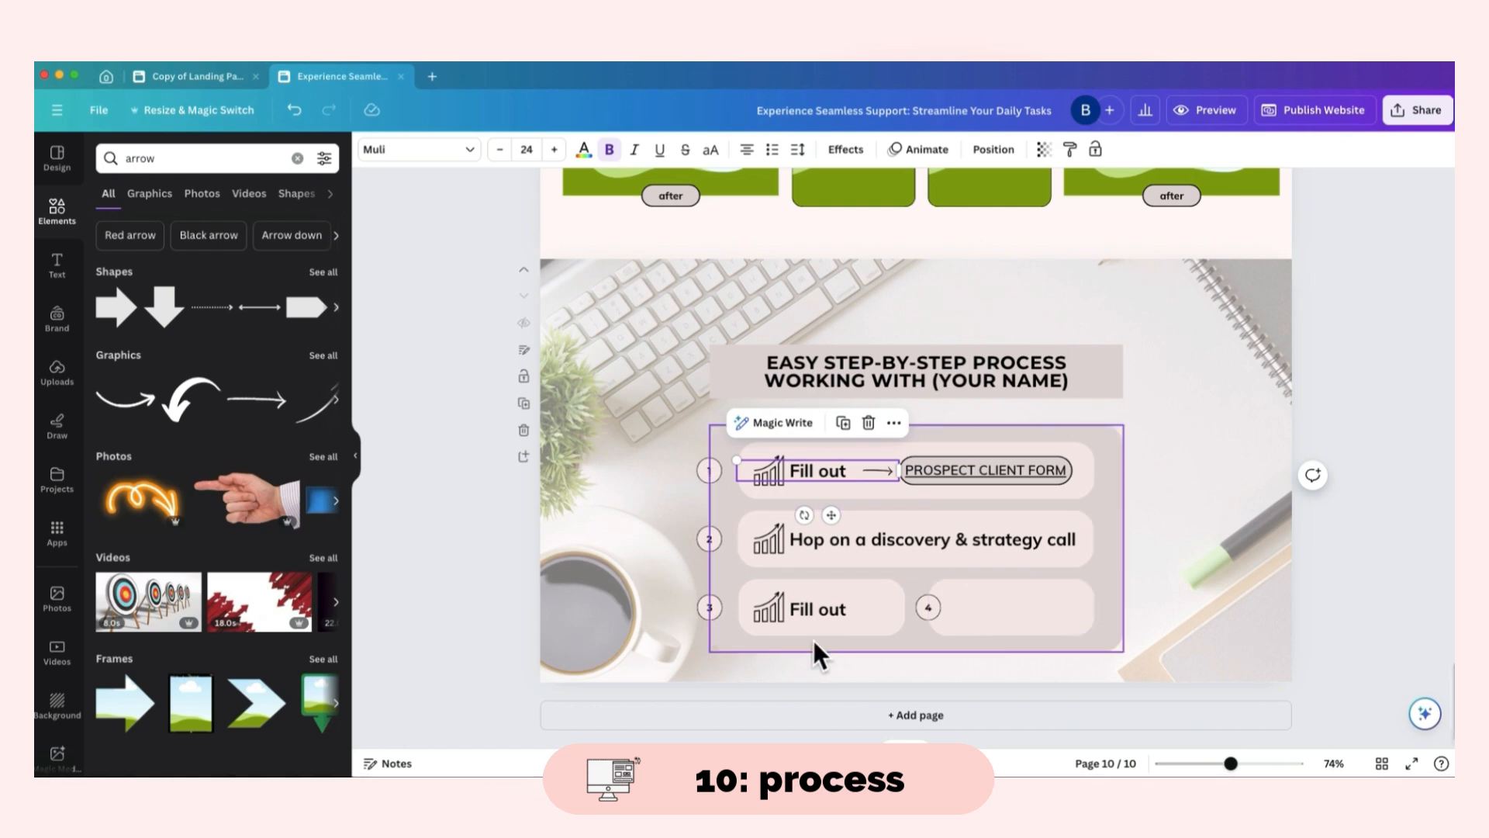
- Duplicate the third bar's growth icon and "Fill out" text into the fourth bar
{"action": "left_click", "coordinate": [872, 611]}
{"action": "left_click", "coordinate": [768, 609]}
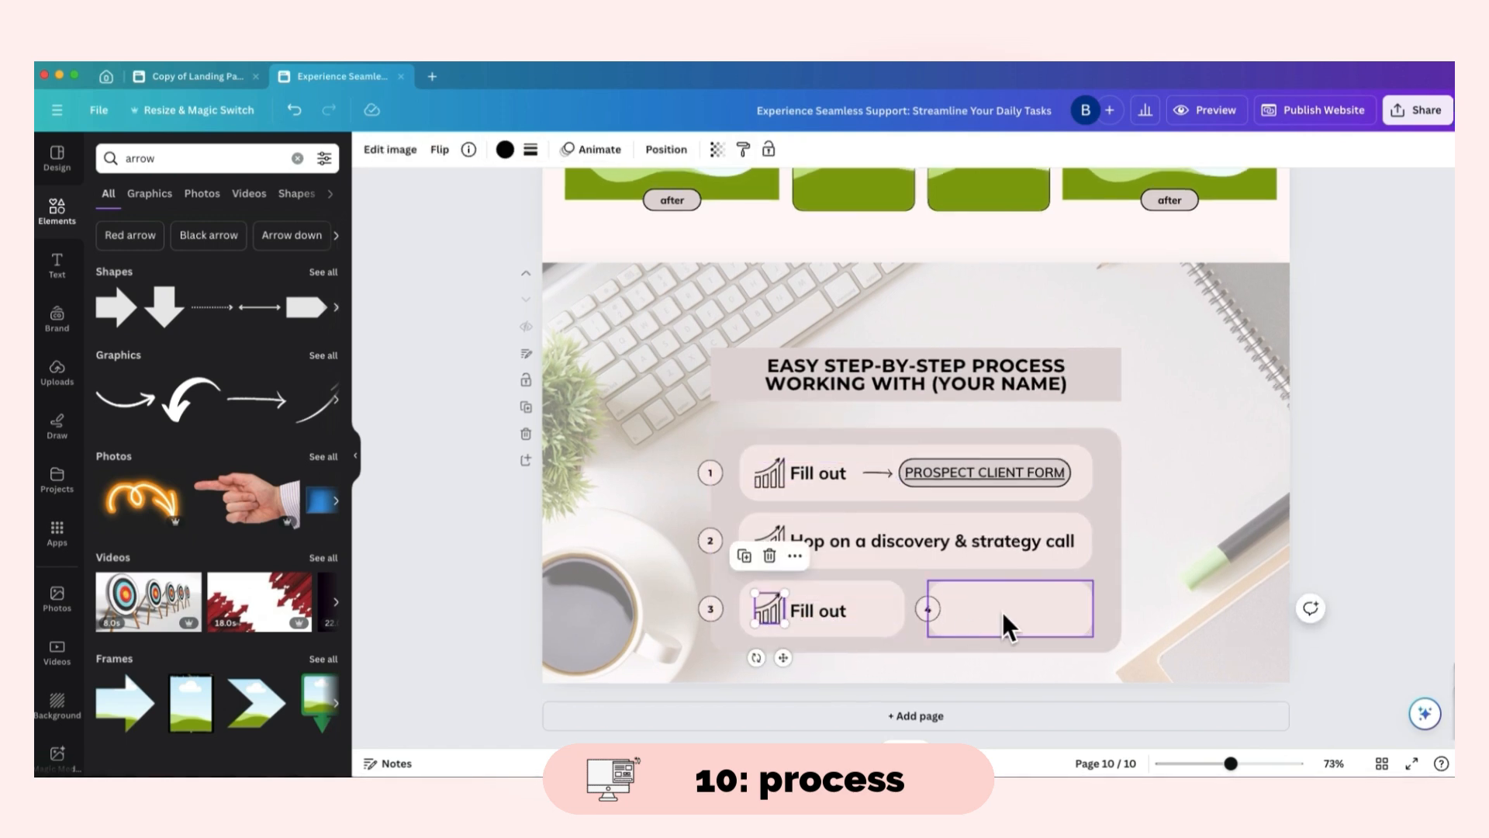
{"action": "left_click_drag", "start_coordinate": [792, 671], "coordinate": [976, 667]}
{"action": "left_click", "coordinate": [822, 618]}
{"action": "key", "text": "super+d"}
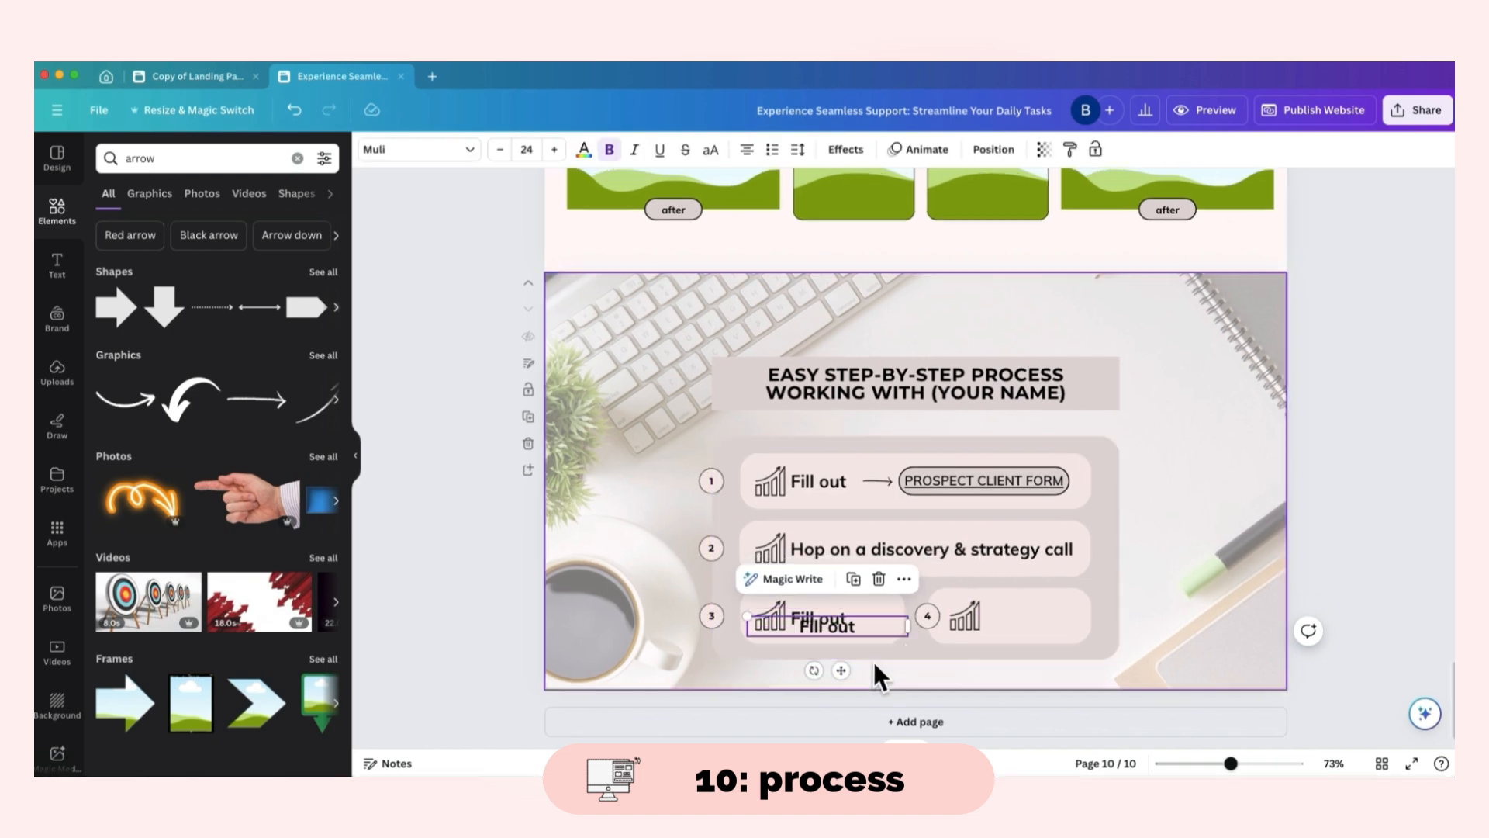
{"action": "left_click_drag", "start_coordinate": [841, 674], "coordinate": [1026, 665]}
{"action": "left_click", "coordinate": [1175, 620]}
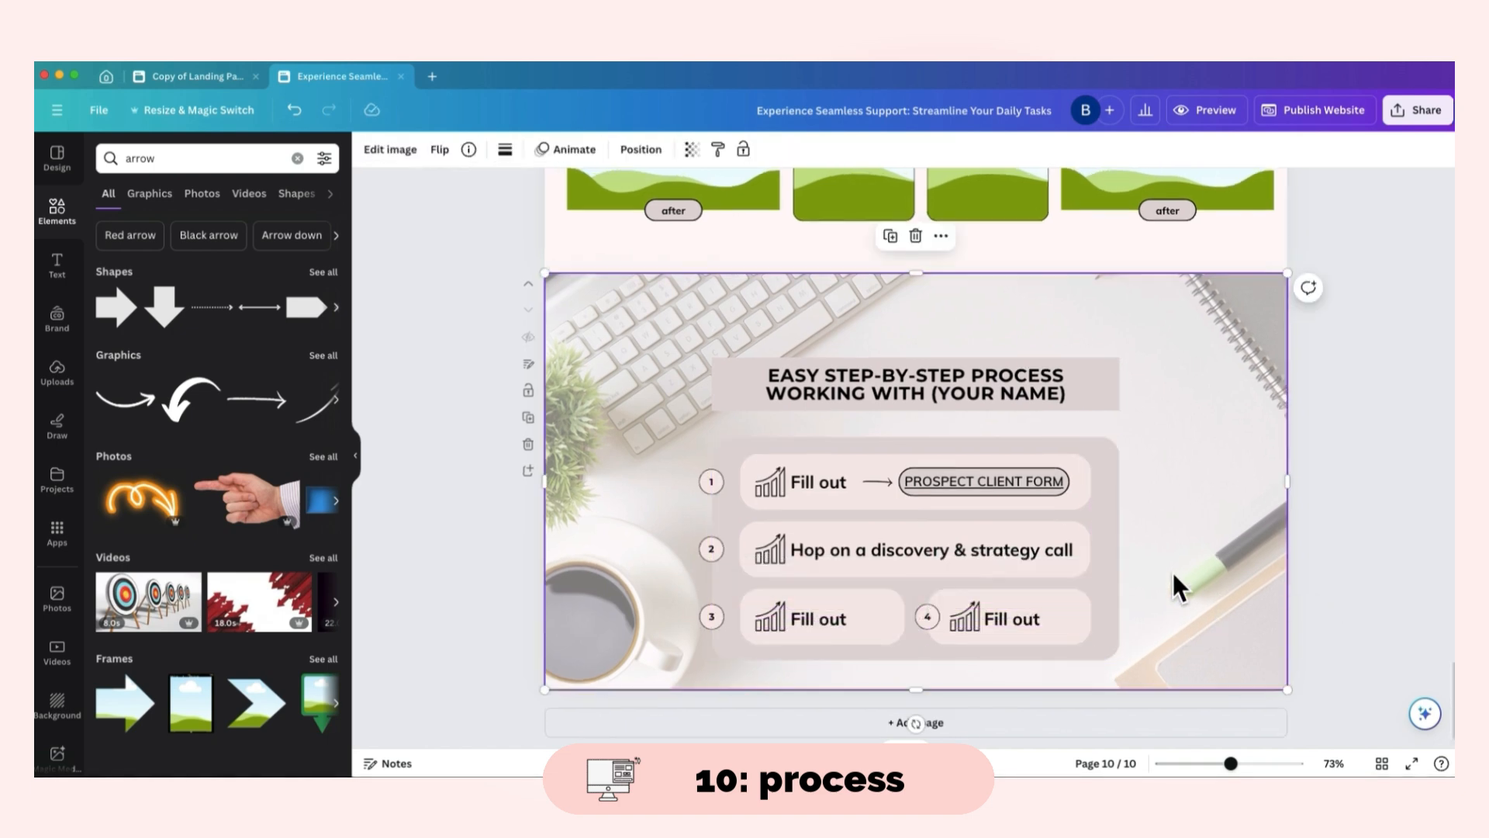
- Add a new page below the process page and view the template's certifications section
{"action": "scroll", "coordinate": [1078, 604], "scroll_direction": "down", "scroll_amount": 1}
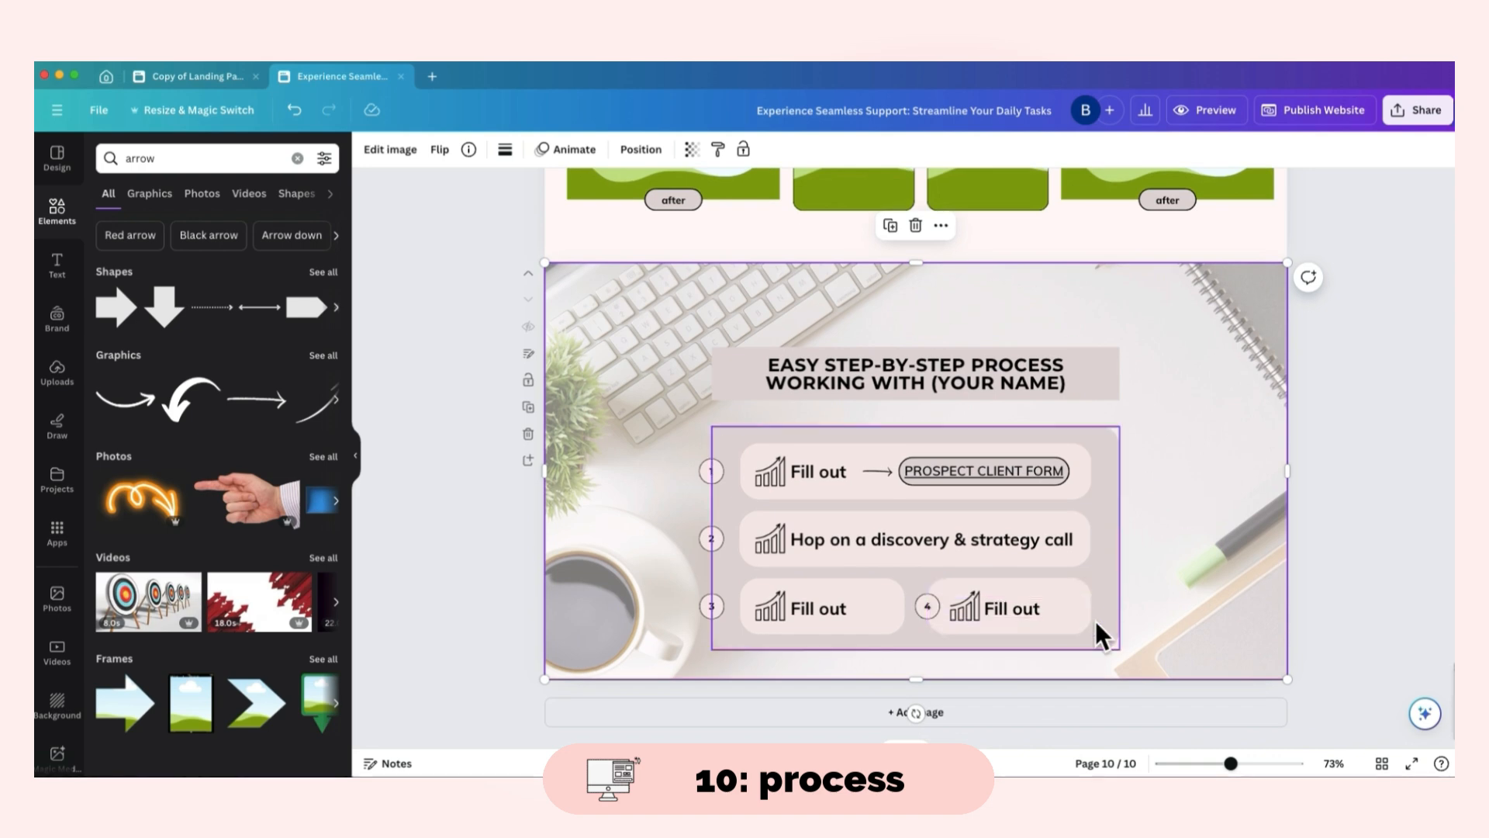
{"action": "left_click", "coordinate": [899, 721]}
{"action": "left_click", "coordinate": [198, 76]}
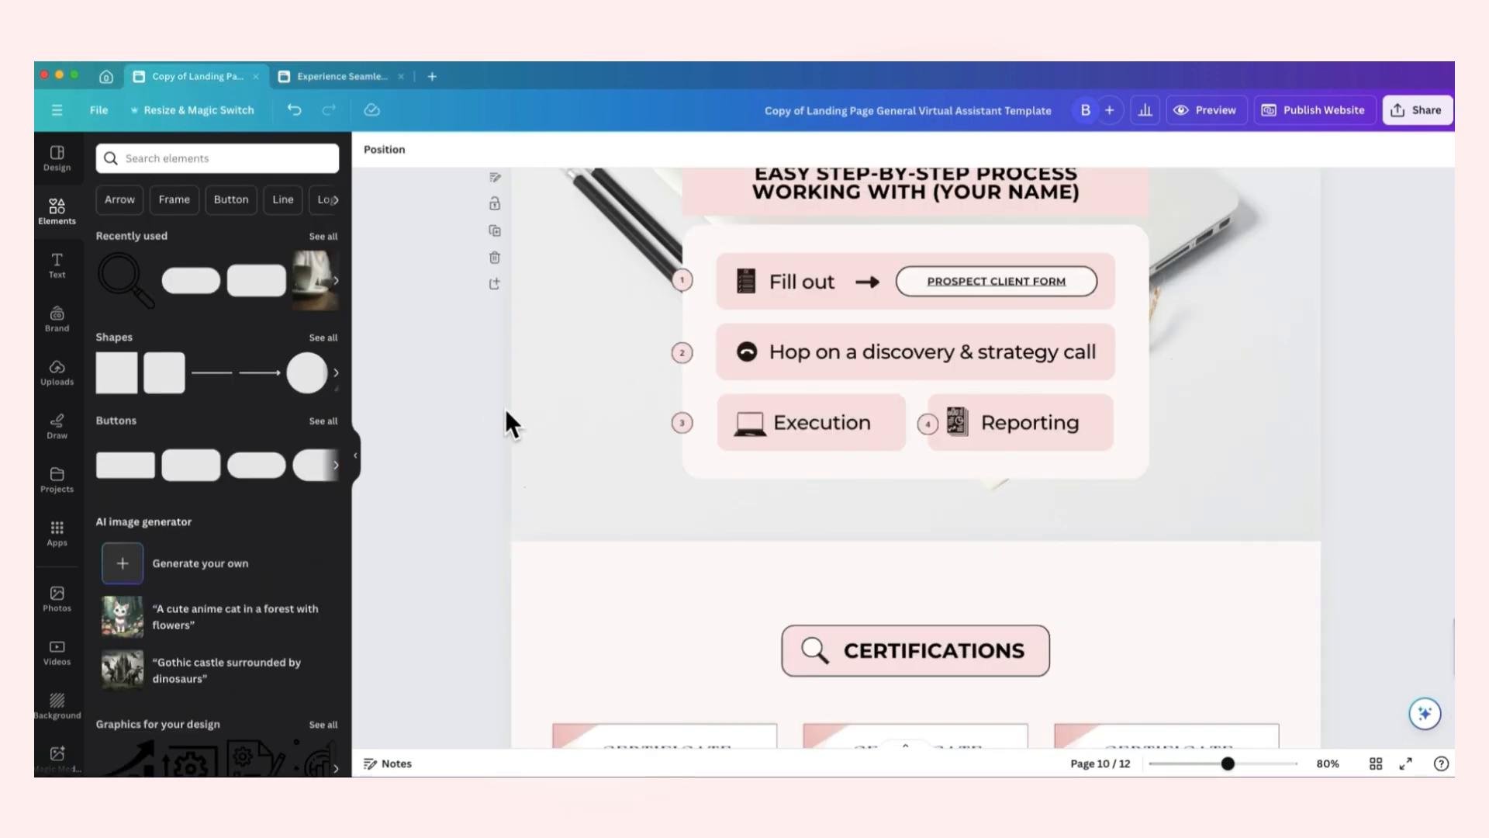
{"action": "scroll", "coordinate": [501, 408], "scroll_direction": "down", "scroll_amount": 5}
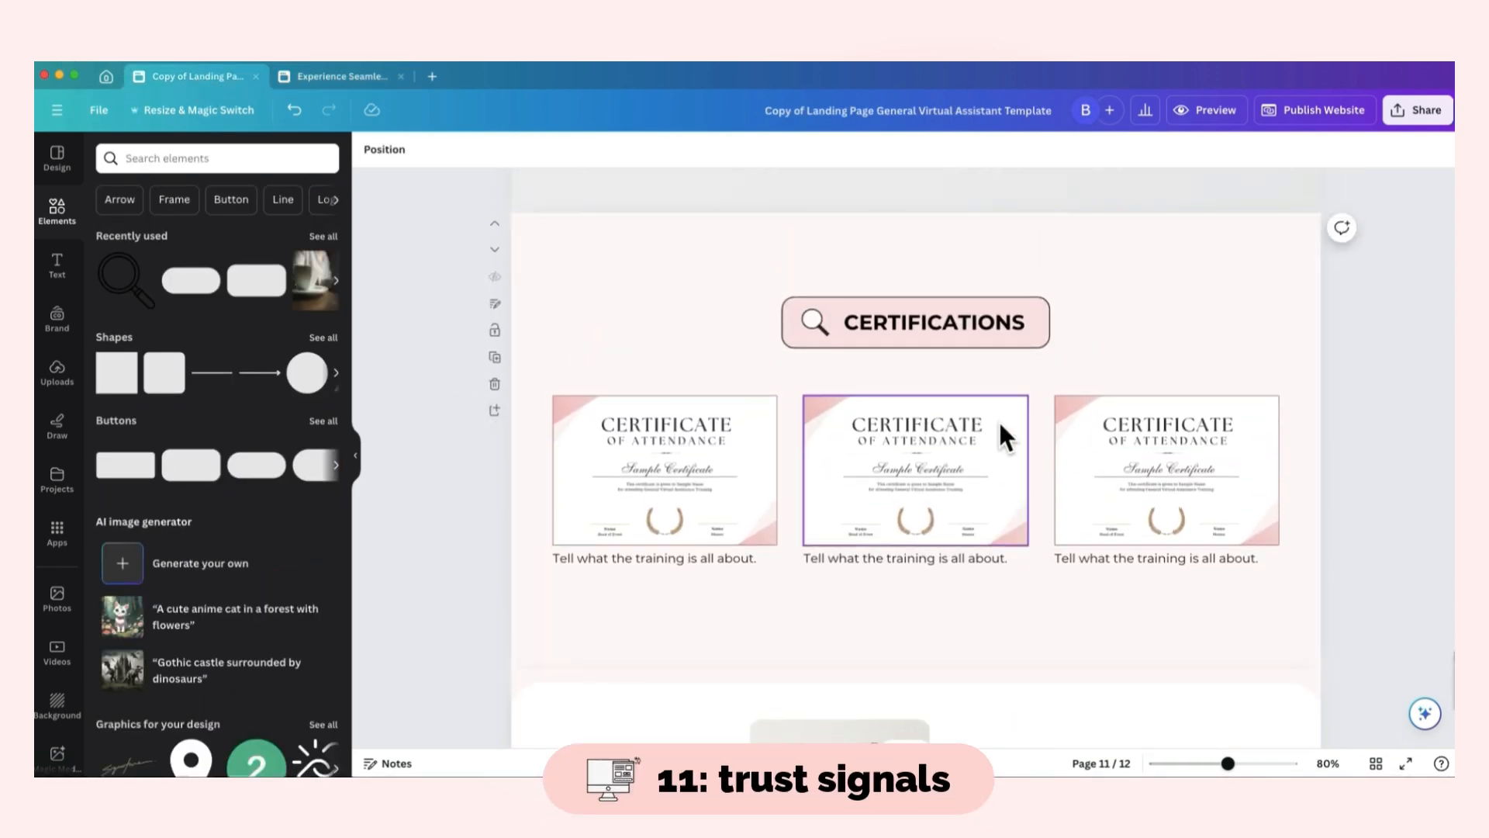
- Copy the "The Tools" heading with its gear icon and background bar from the tools page onto the new page
{"action": "left_click", "coordinate": [356, 85]}
{"action": "scroll", "coordinate": [757, 368], "scroll_direction": "up", "scroll_amount": 15}
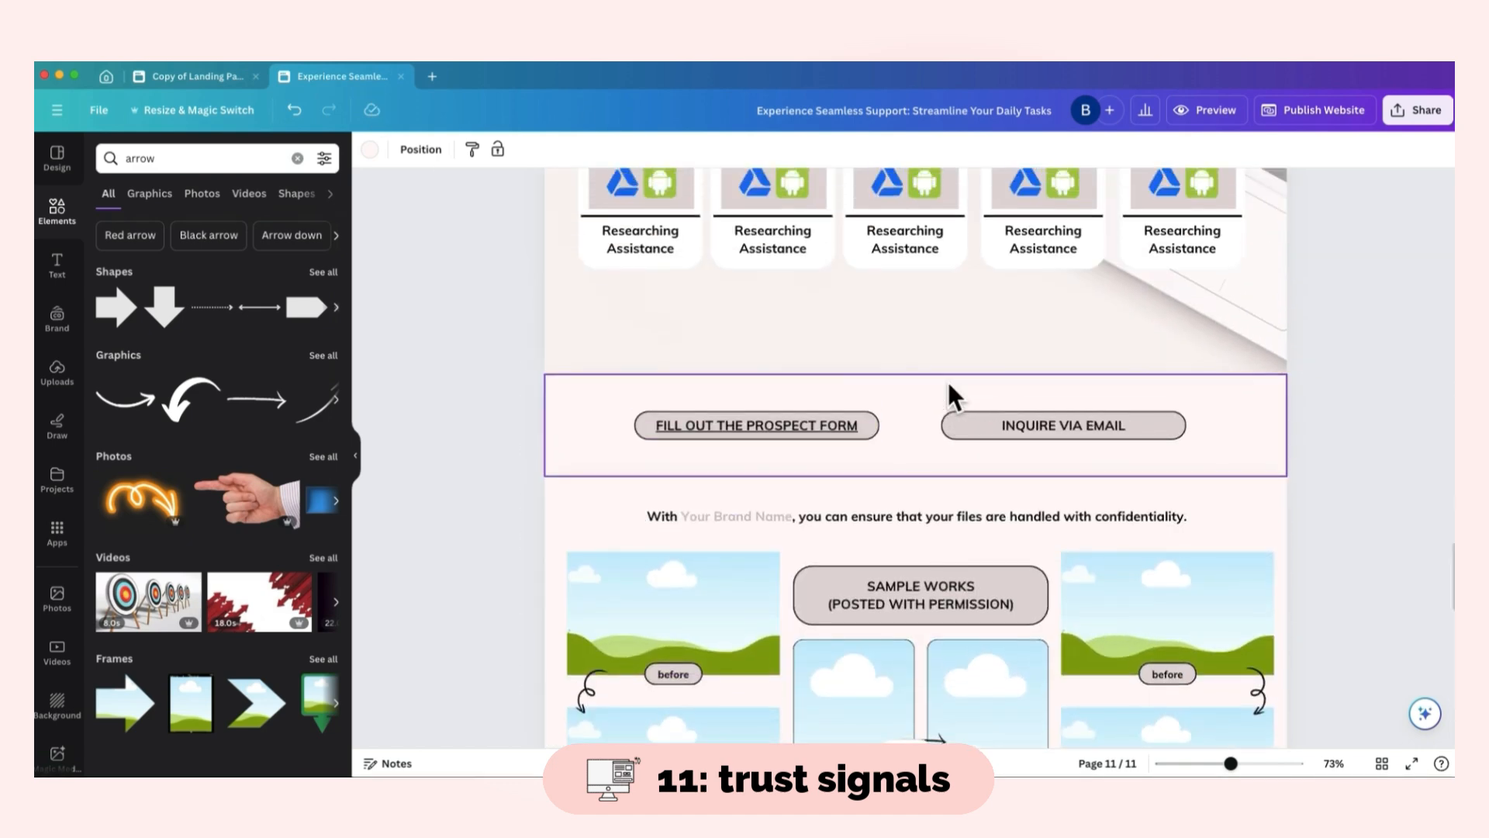
{"action": "left_click_drag", "start_coordinate": [806, 462], "coordinate": [807, 462]}
{"action": "scroll", "coordinate": [734, 448], "scroll_direction": "down", "scroll_amount": 20}
{"action": "left_click", "coordinate": [875, 437]}
{"action": "key", "text": "ctrl+v"}
- Compare with the template's certifications section and change the copied heading's text to "CERTIFICATIONS"
{"action": "left_click", "coordinate": [245, 78]}
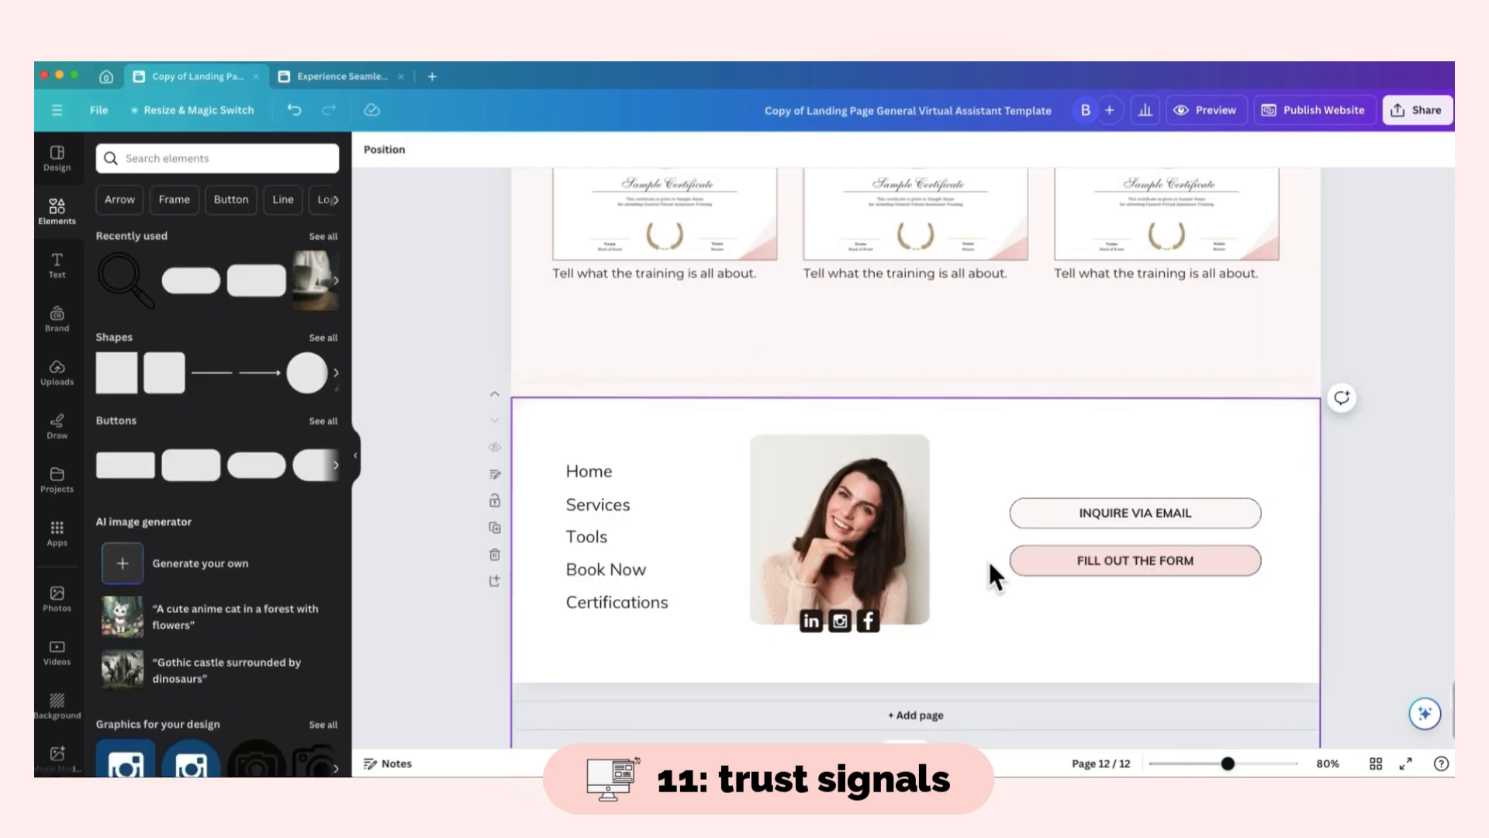
{"action": "scroll", "coordinate": [969, 497], "scroll_direction": "up", "scroll_amount": 2}
{"action": "scroll", "coordinate": [949, 428], "scroll_direction": "up", "scroll_amount": 2}
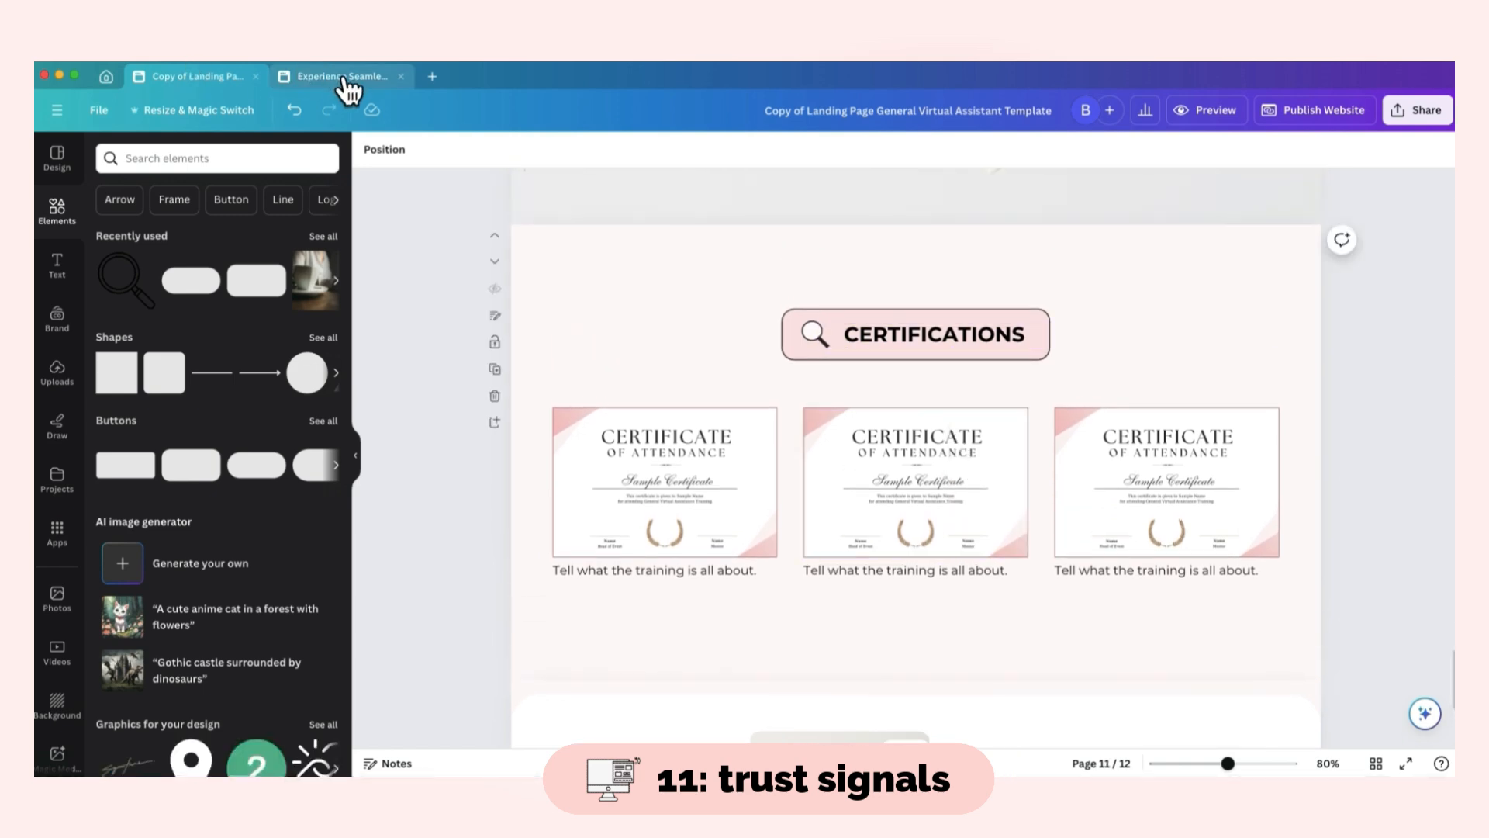
{"action": "left_click", "coordinate": [341, 78]}
{"action": "left_click", "coordinate": [751, 411]}
{"action": "double_click", "coordinate": [703, 336]}
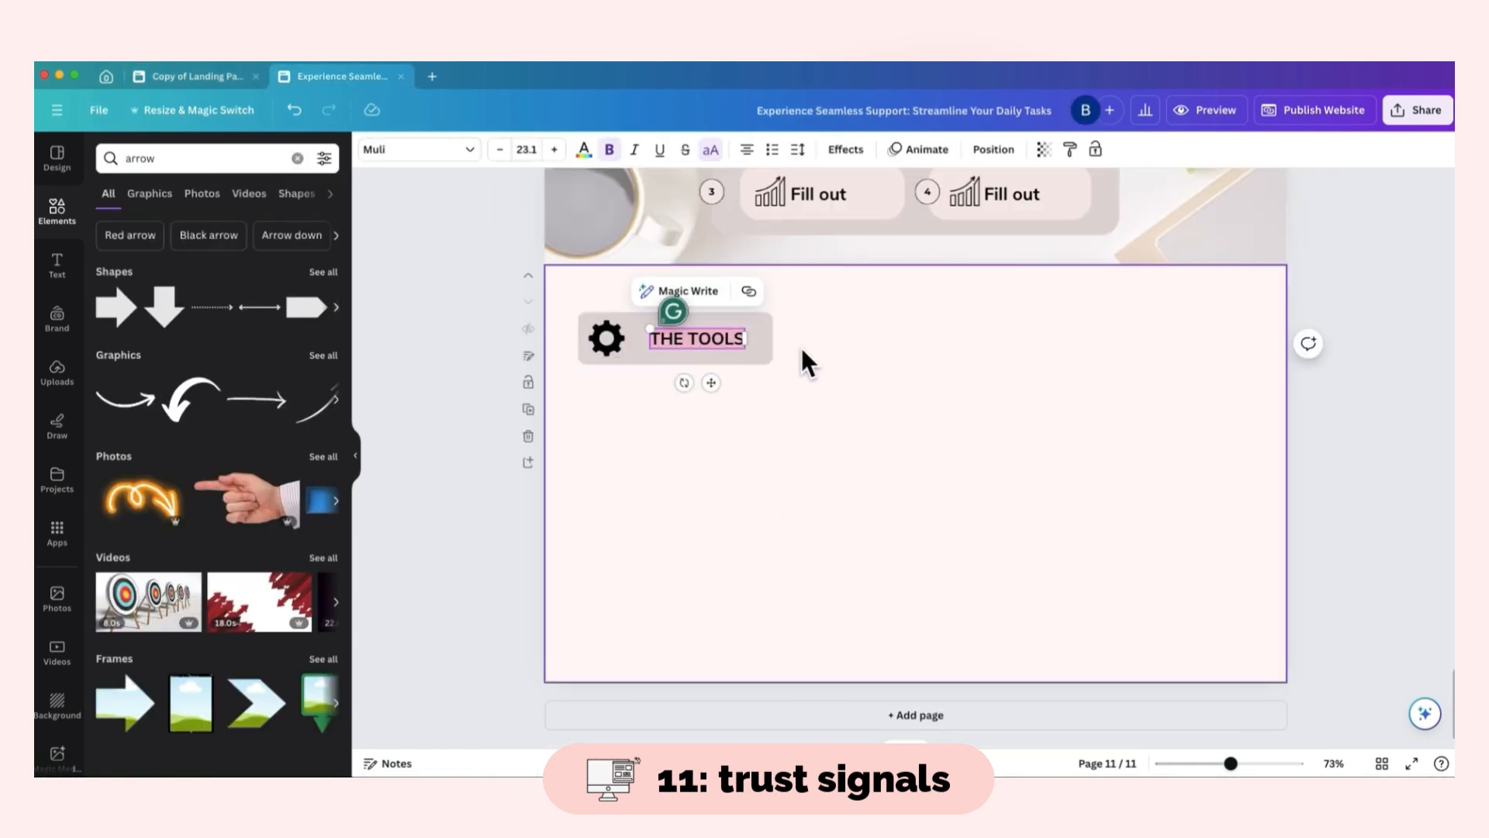
{"action": "type", "text": "CERTIFICATIONS"}
{"action": "left_click", "coordinate": [746, 357]}
- Widen the heading's background bar to fit the text and centre the whole heading horizontally near the top of the page
{"action": "left_click_drag", "start_coordinate": [773, 338], "coordinate": [999, 358]}
{"action": "left_click", "coordinate": [881, 348]}
{"action": "key", "text": "super+a"}
{"action": "left_click", "coordinate": [1019, 380]}
- Replace the heading's gear icon with a small round checkmark seal found by searching the elements for "certificate"
{"action": "left_click", "coordinate": [851, 339]}
{"action": "key", "text": "BackSpace"}
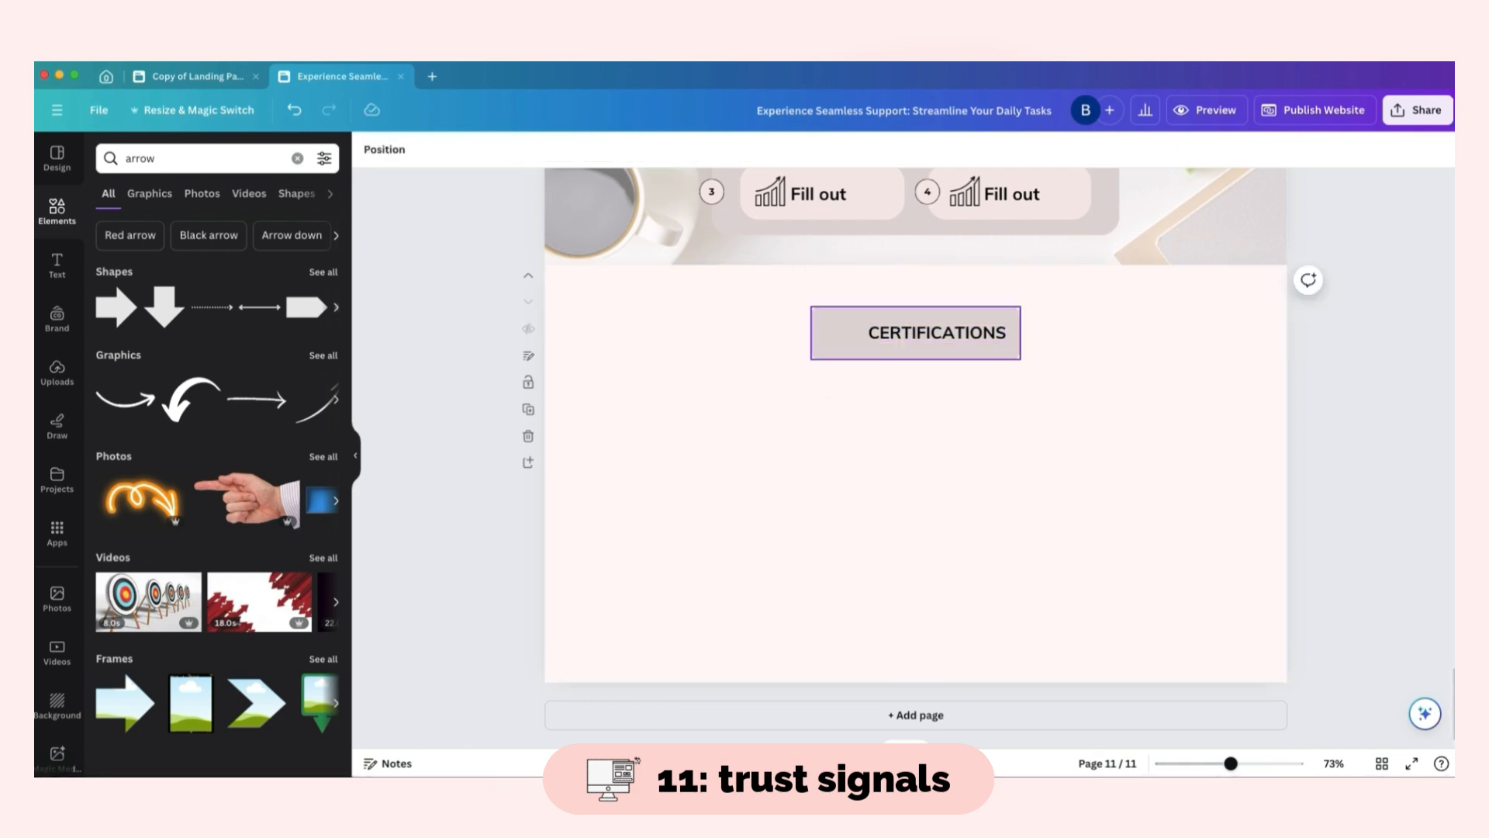
{"action": "left_click", "coordinate": [311, 158]}
{"action": "left_click", "coordinate": [297, 158]}
{"action": "type", "text": "certificate"}
{"action": "key", "text": "Return"}
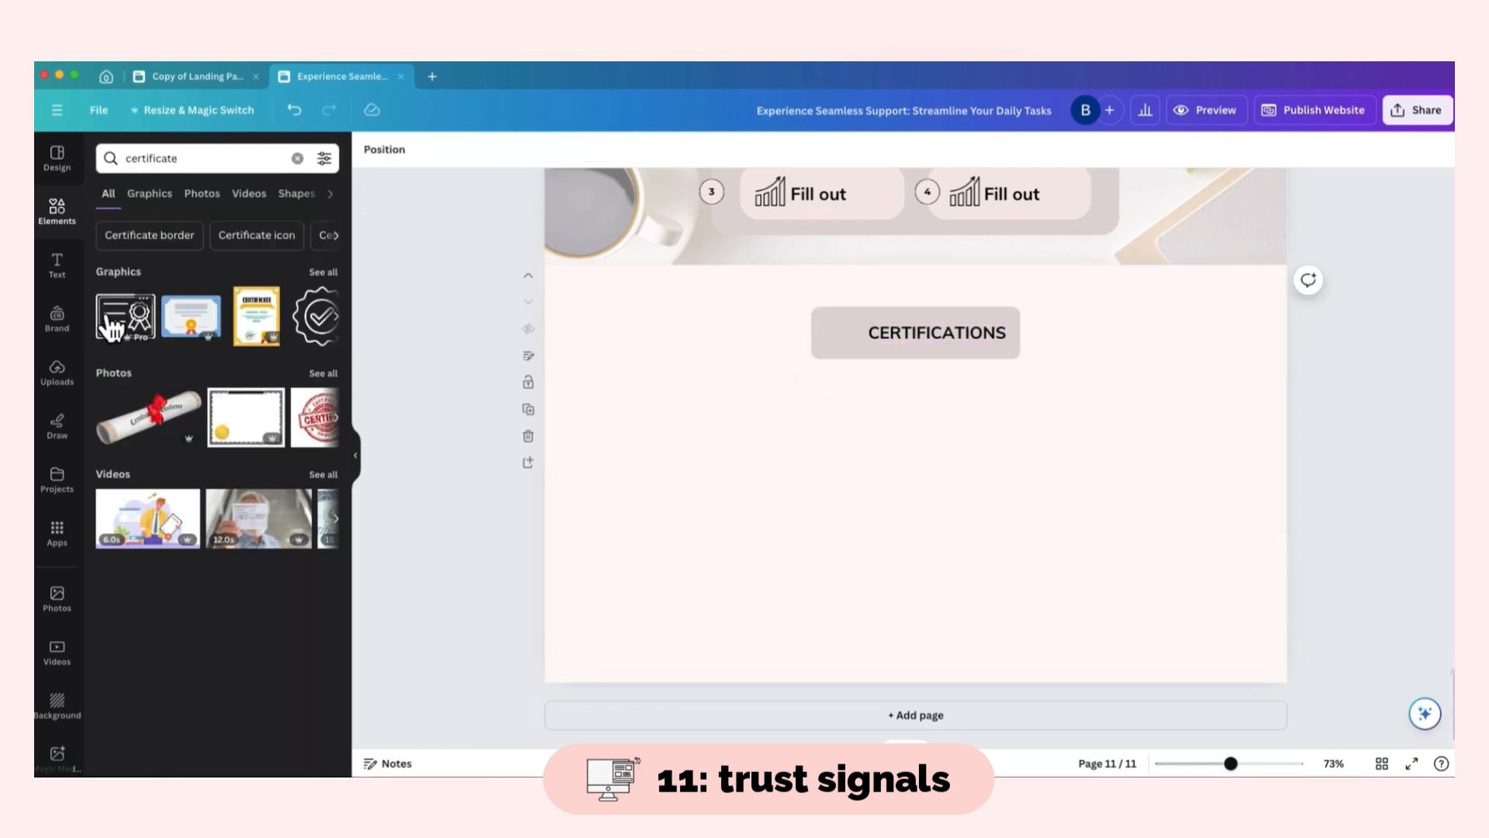
{"action": "left_click", "coordinate": [318, 330]}
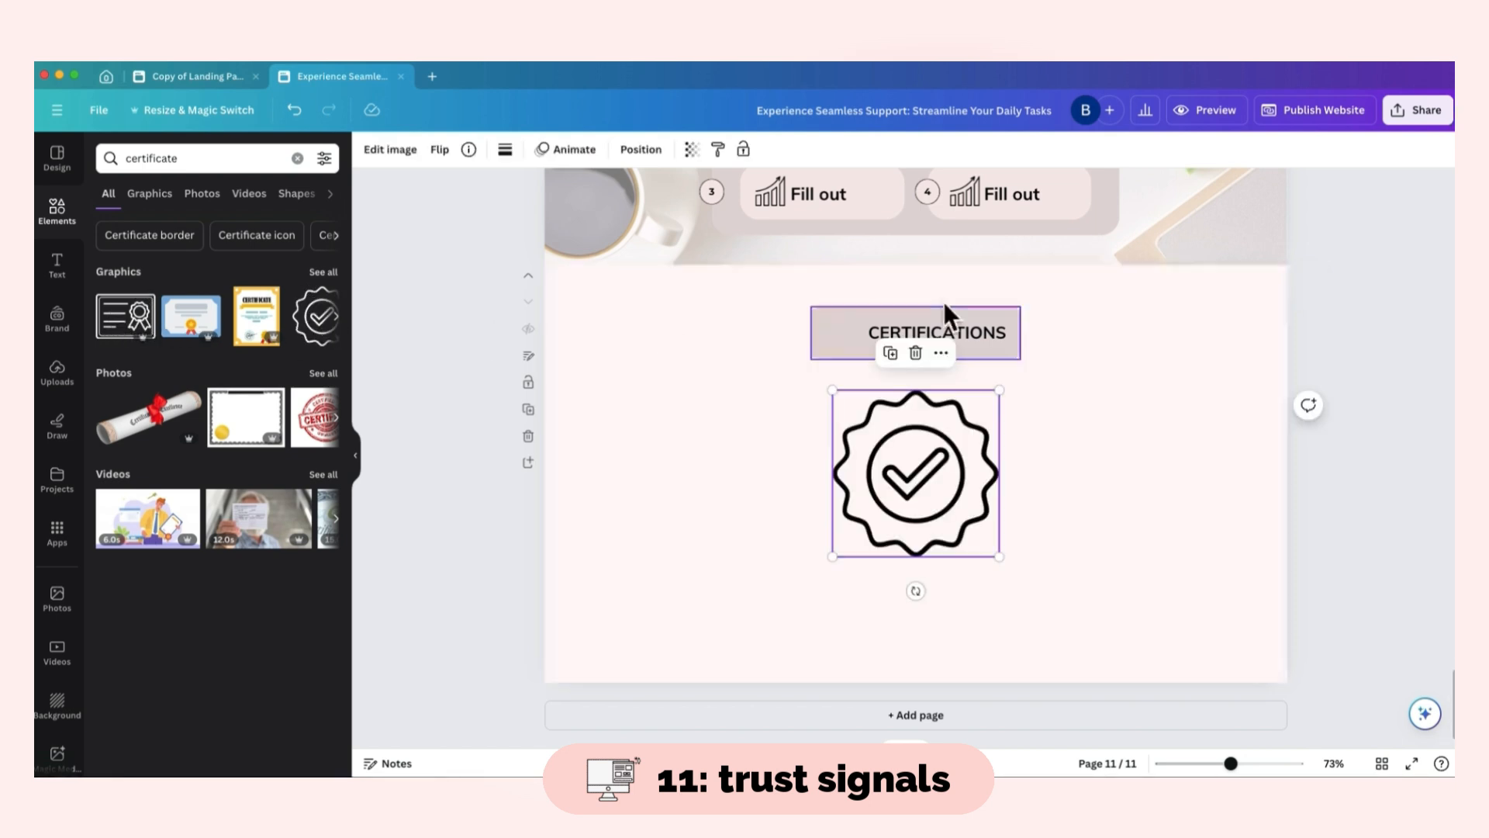
{"action": "left_click_drag", "start_coordinate": [920, 478], "coordinate": [845, 383]}
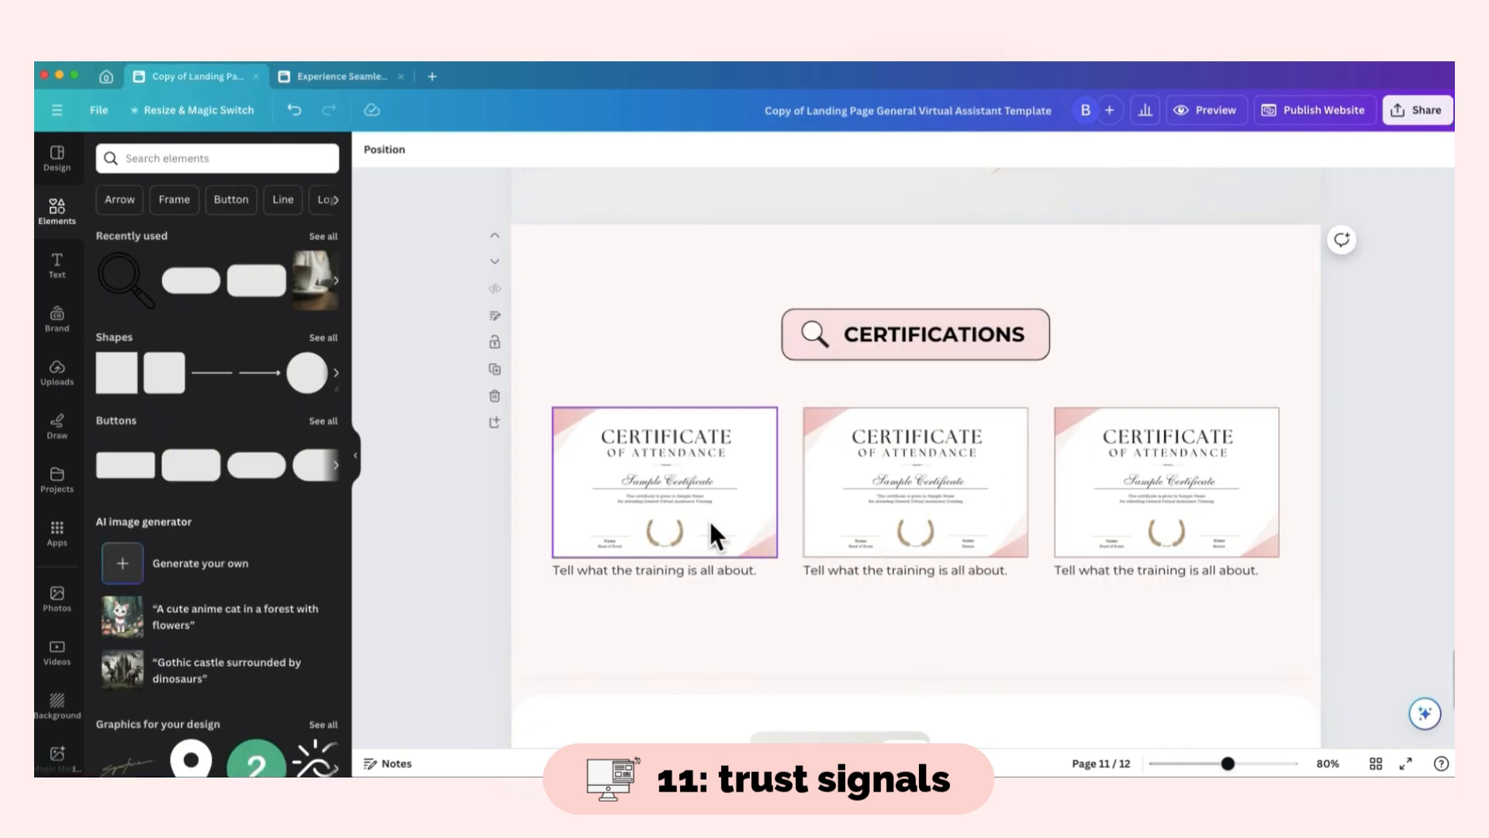
{"action": "left_click", "coordinate": [710, 521]}
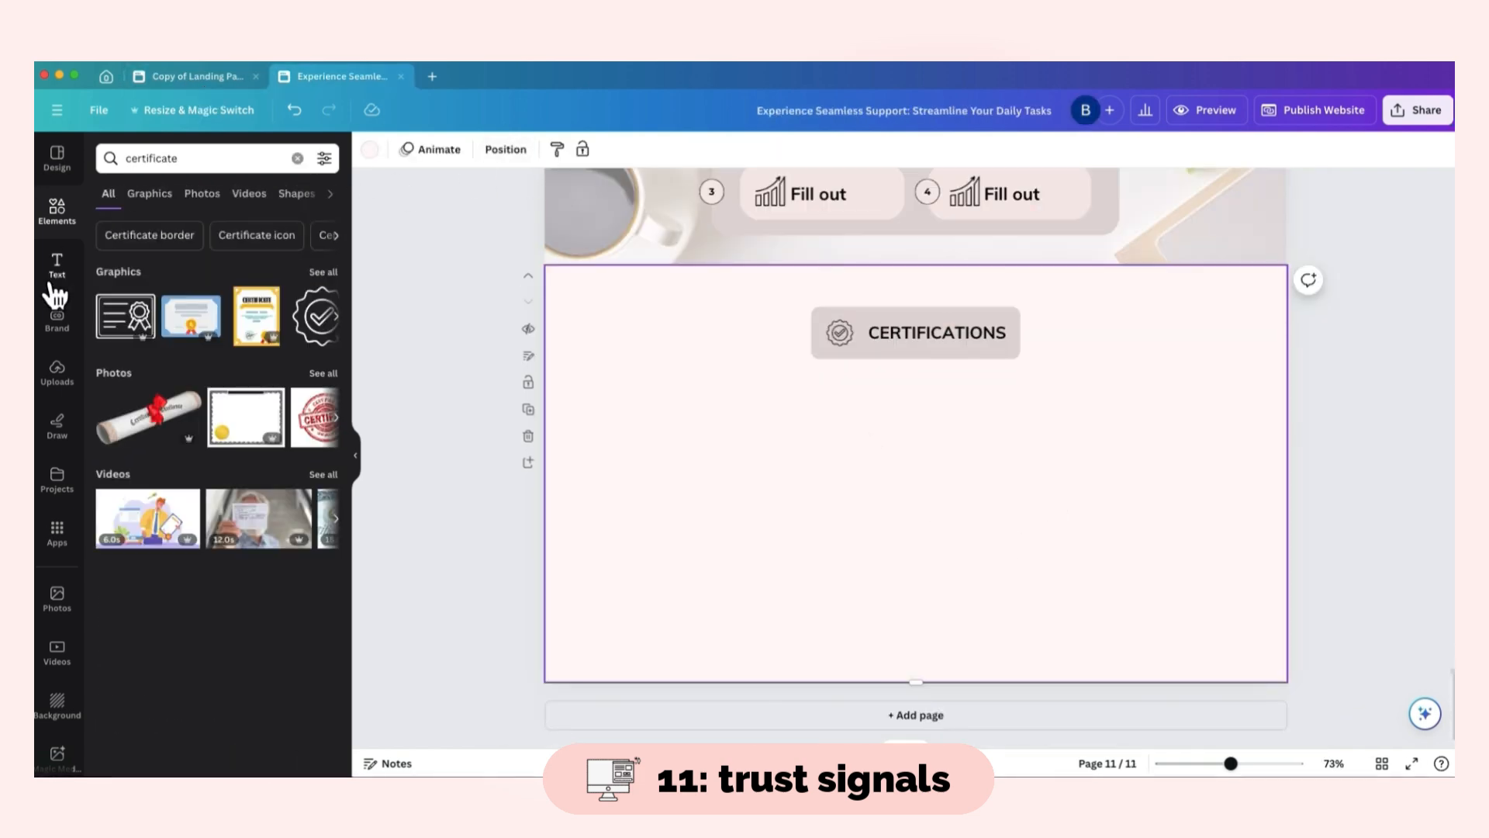
- Insert a rectangular image frame, shrink it and place it below the "CERTIFICATIONS" heading near the page's left side
{"action": "left_click", "coordinate": [53, 287]}
{"action": "left_click", "coordinate": [62, 221]}
{"action": "scroll", "coordinate": [232, 365], "scroll_direction": "down", "scroll_amount": 5}
{"action": "scroll", "coordinate": [229, 360], "scroll_direction": "down", "scroll_amount": 3}
{"action": "left_click", "coordinate": [125, 446]}
{"action": "left_click_drag", "start_coordinate": [917, 366], "coordinate": [912, 426]}
{"action": "left_click_drag", "start_coordinate": [1002, 524], "coordinate": [795, 495]}
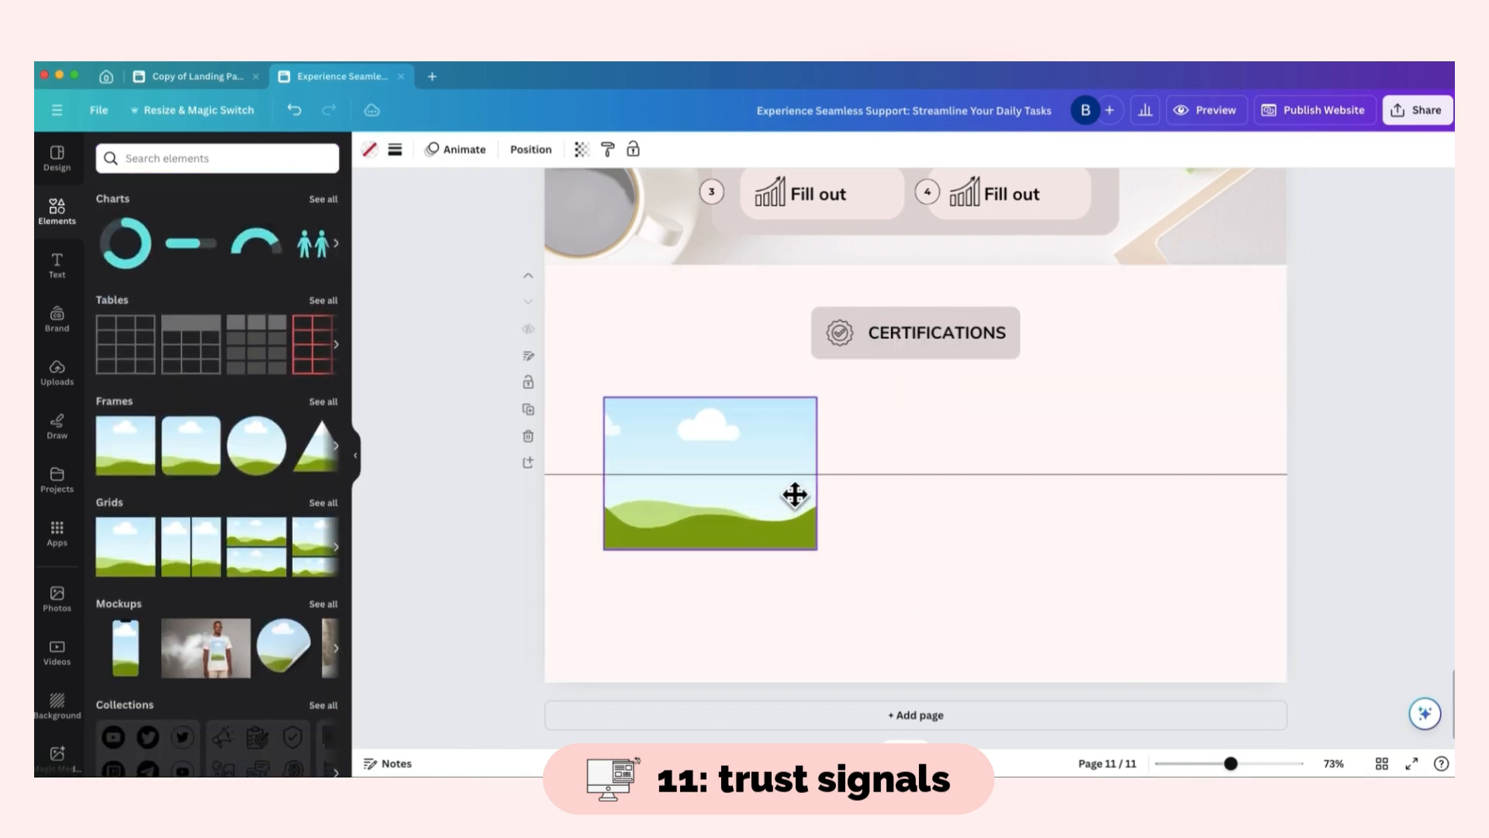
- Duplicate the frame twice and arrange the three frames in an evenly spaced row below the heading
{"action": "left_click", "coordinate": [1076, 511]}
{"action": "left_click_drag", "start_coordinate": [781, 503], "coordinate": [1024, 495], "text": "alt"}
{"action": "key", "text": "super+v"}
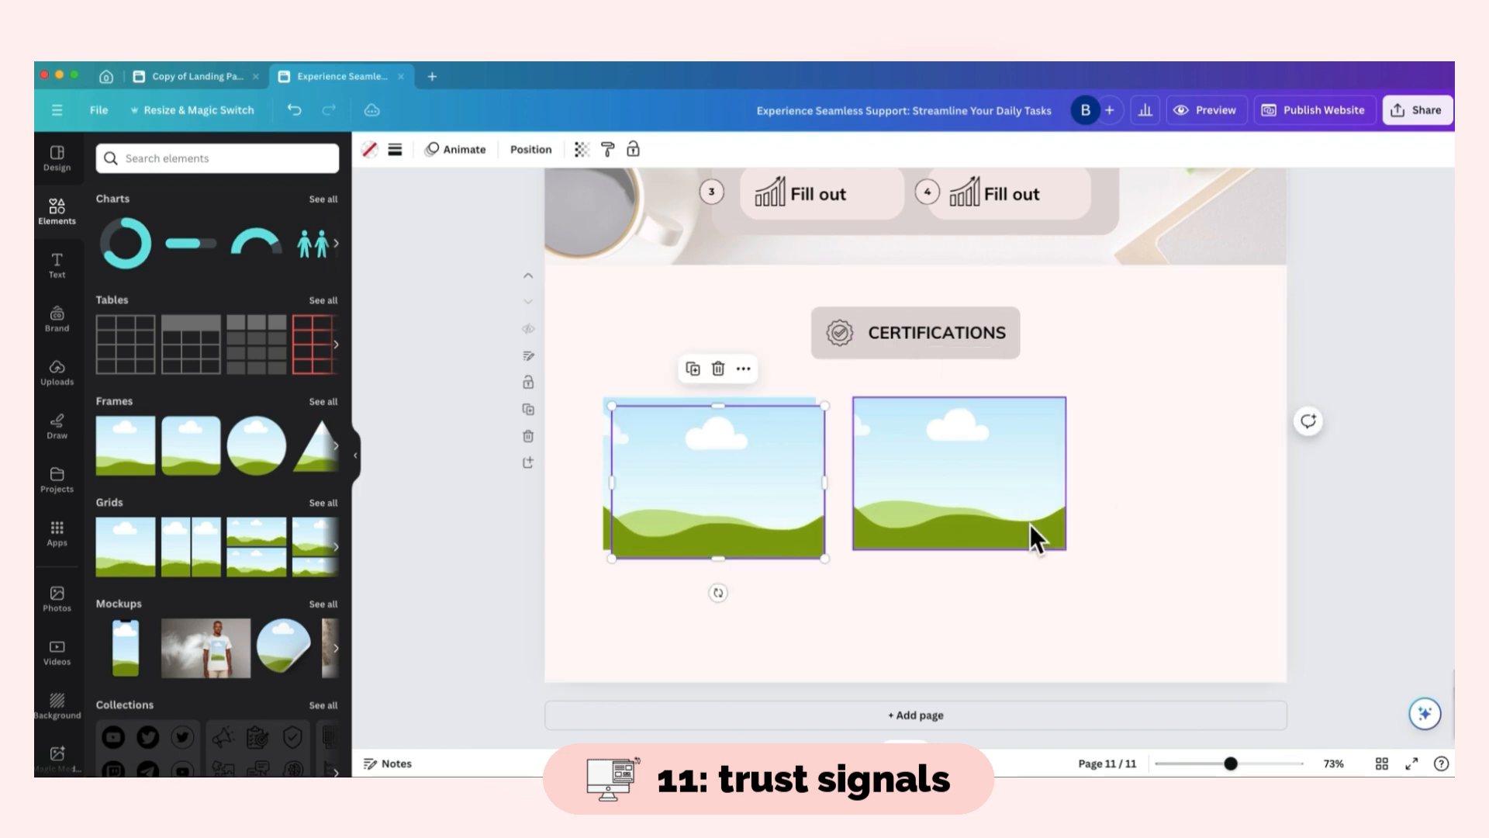
{"action": "left_click_drag", "start_coordinate": [736, 505], "coordinate": [1217, 496]}
{"action": "left_click_drag", "start_coordinate": [639, 377], "coordinate": [1305, 444]}
{"action": "left_click_drag", "start_coordinate": [1231, 457], "coordinate": [1192, 457]}
{"action": "left_click", "coordinate": [1214, 609]}
{"action": "left_click_drag", "start_coordinate": [923, 496], "coordinate": [916, 496]}
{"action": "left_click", "coordinate": [876, 601]}
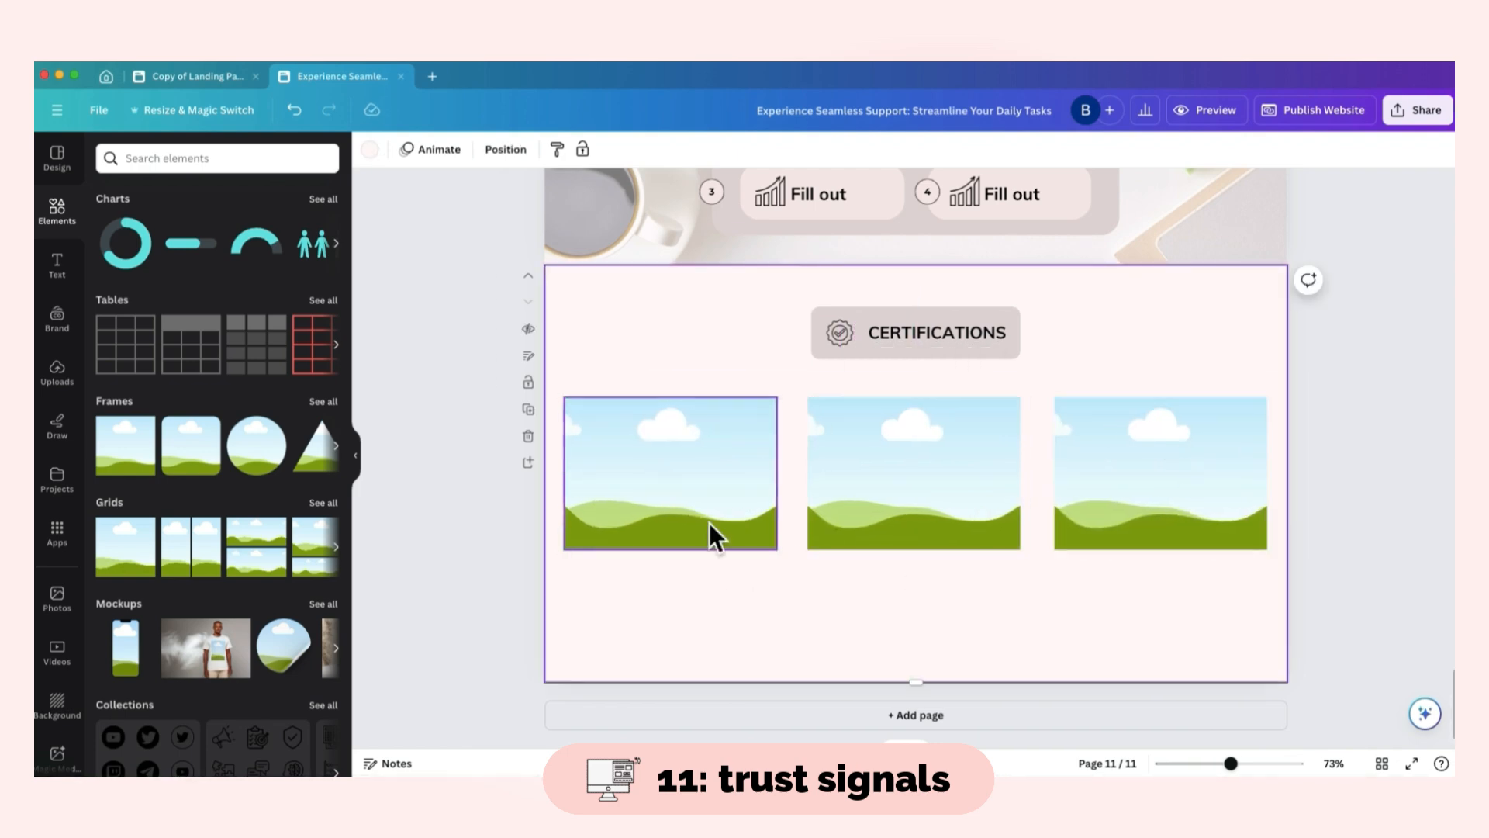
- Lengthen the certifications page and duplicate the row of three frames directly beneath the first row
{"action": "left_click_drag", "start_coordinate": [923, 681], "coordinate": [916, 741]}
{"action": "scroll", "coordinate": [925, 614], "scroll_direction": "down", "scroll_amount": 2}
{"action": "left_click_drag", "start_coordinate": [919, 681], "coordinate": [923, 705]}
{"action": "left_click_drag", "start_coordinate": [691, 481], "coordinate": [1139, 418]}
{"action": "key", "text": "super+d"}
{"action": "left_click_drag", "start_coordinate": [935, 423], "coordinate": [936, 601]}
{"action": "scroll", "coordinate": [1008, 659], "scroll_direction": "down", "scroll_amount": 1}
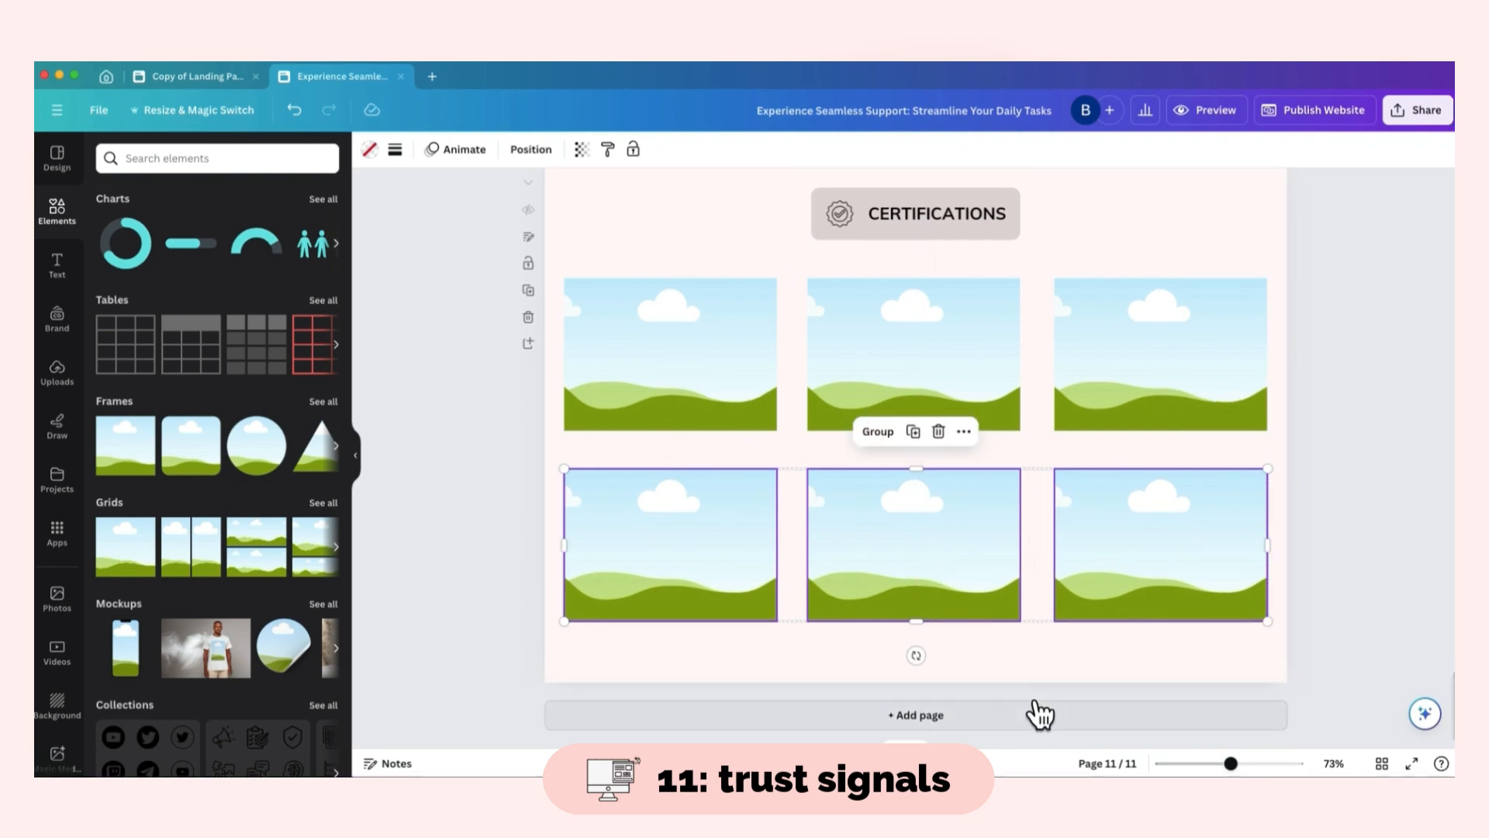
- Extend the page further and move the second row of frames down to leave room for captions
{"action": "left_click", "coordinate": [1032, 667]}
{"action": "left_click_drag", "start_coordinate": [973, 680], "coordinate": [975, 805]}
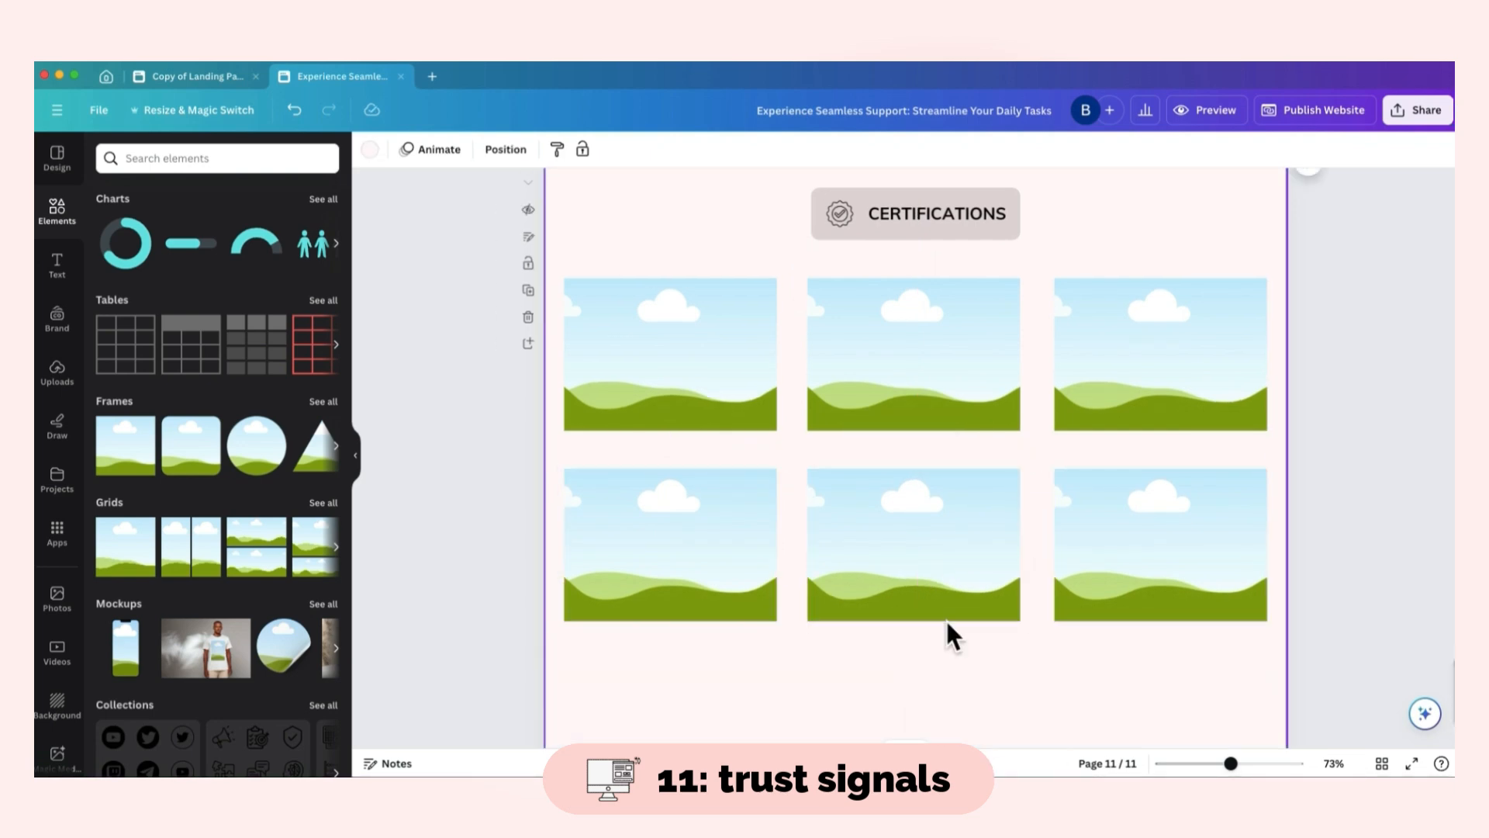
{"action": "scroll", "coordinate": [946, 618], "scroll_direction": "down", "scroll_amount": 2}
{"action": "left_click_drag", "start_coordinate": [1125, 594], "coordinate": [679, 434]}
{"action": "left_click_drag", "start_coordinate": [679, 435], "coordinate": [682, 485]}
- Copy the confidentiality sentence from the sample works page and fit it as a narrow caption under the first frame
{"action": "scroll", "coordinate": [947, 329], "scroll_direction": "up", "scroll_amount": 15}
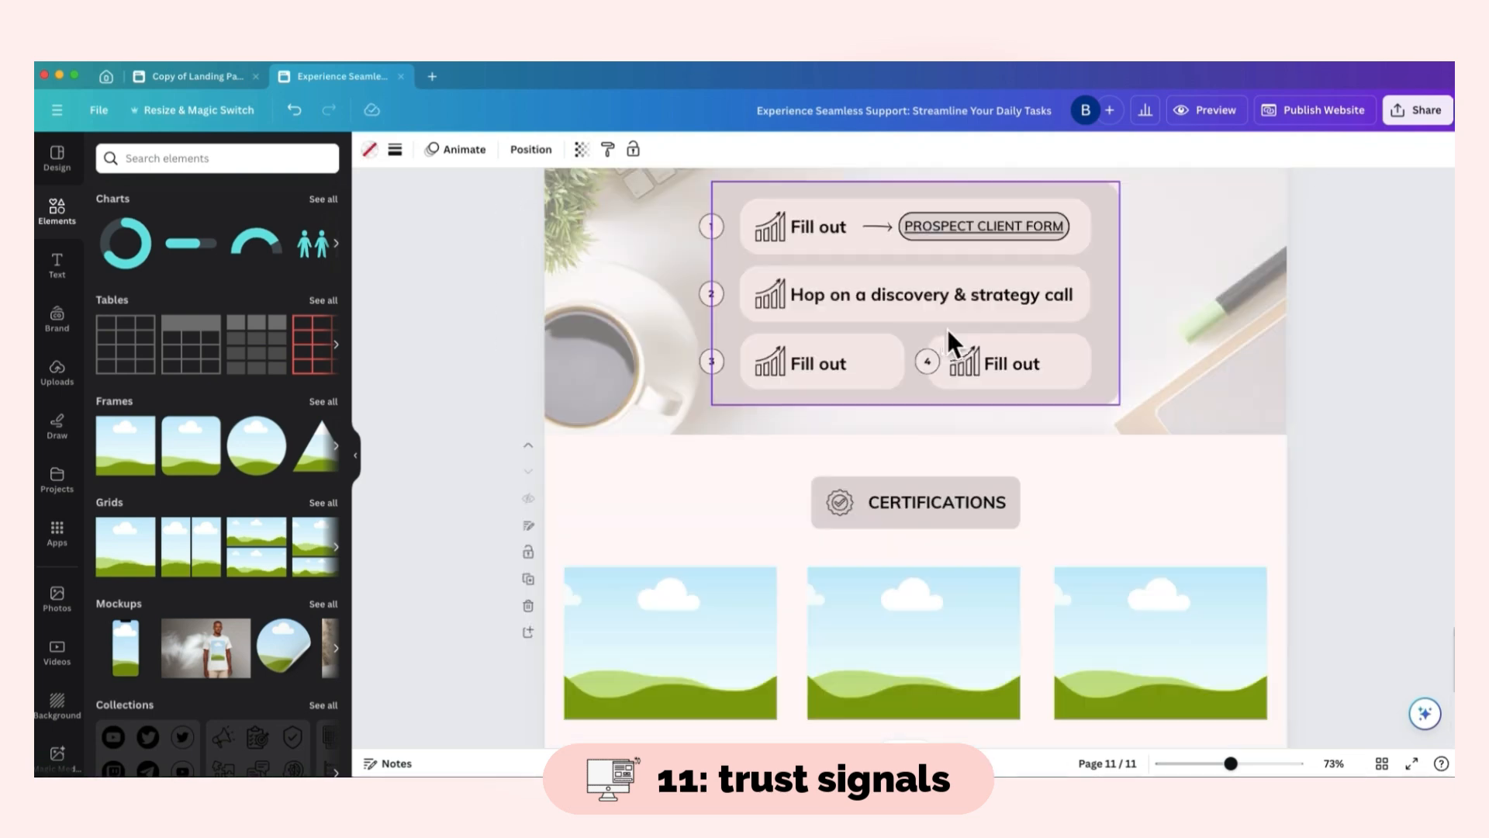
{"action": "left_click", "coordinate": [1009, 411]}
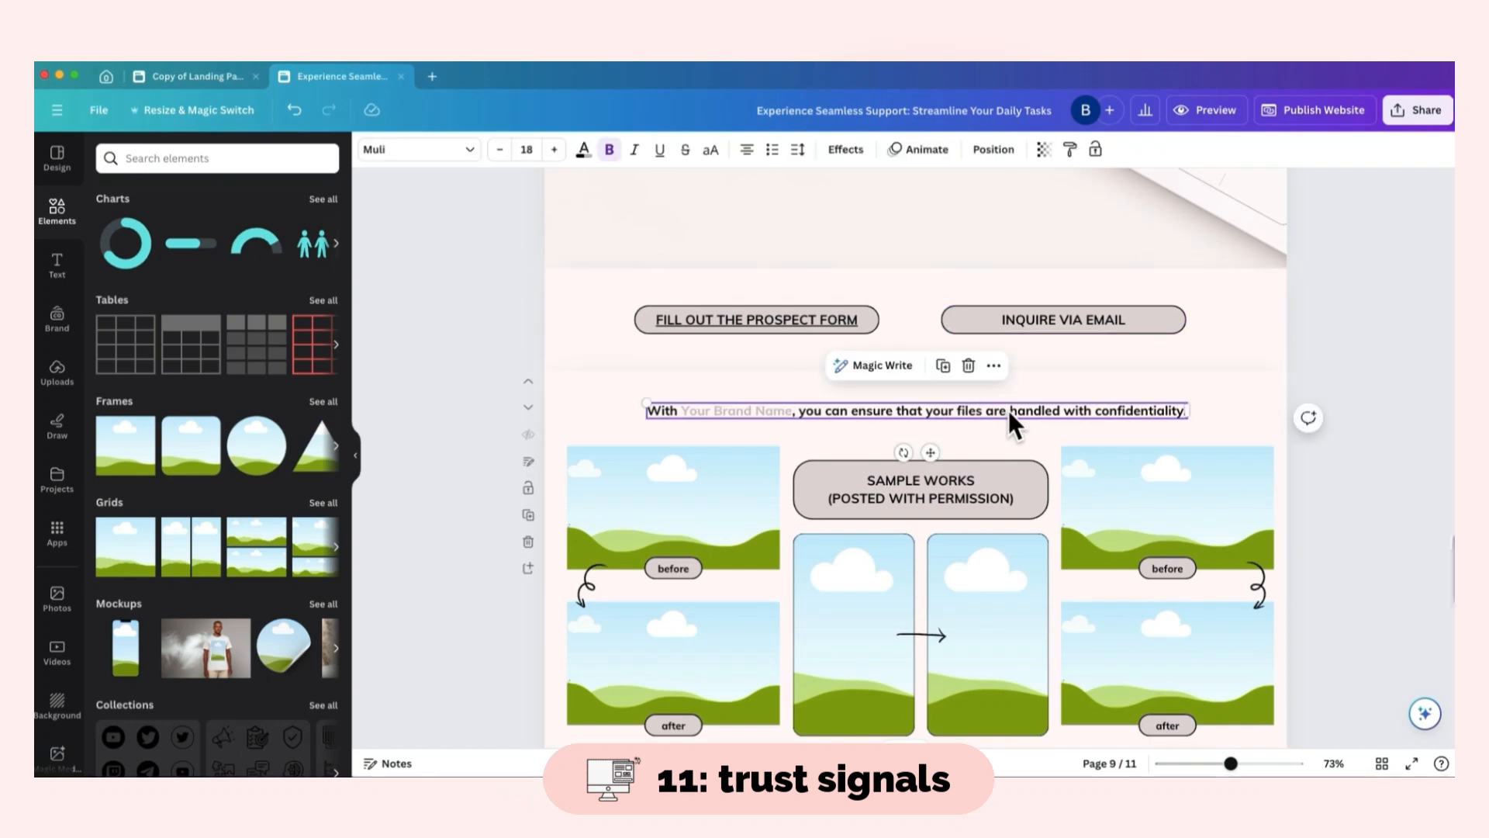
{"action": "scroll", "coordinate": [1070, 418], "scroll_direction": "up", "scroll_amount": 5}
{"action": "scroll", "coordinate": [1059, 397], "scroll_direction": "down", "scroll_amount": 15}
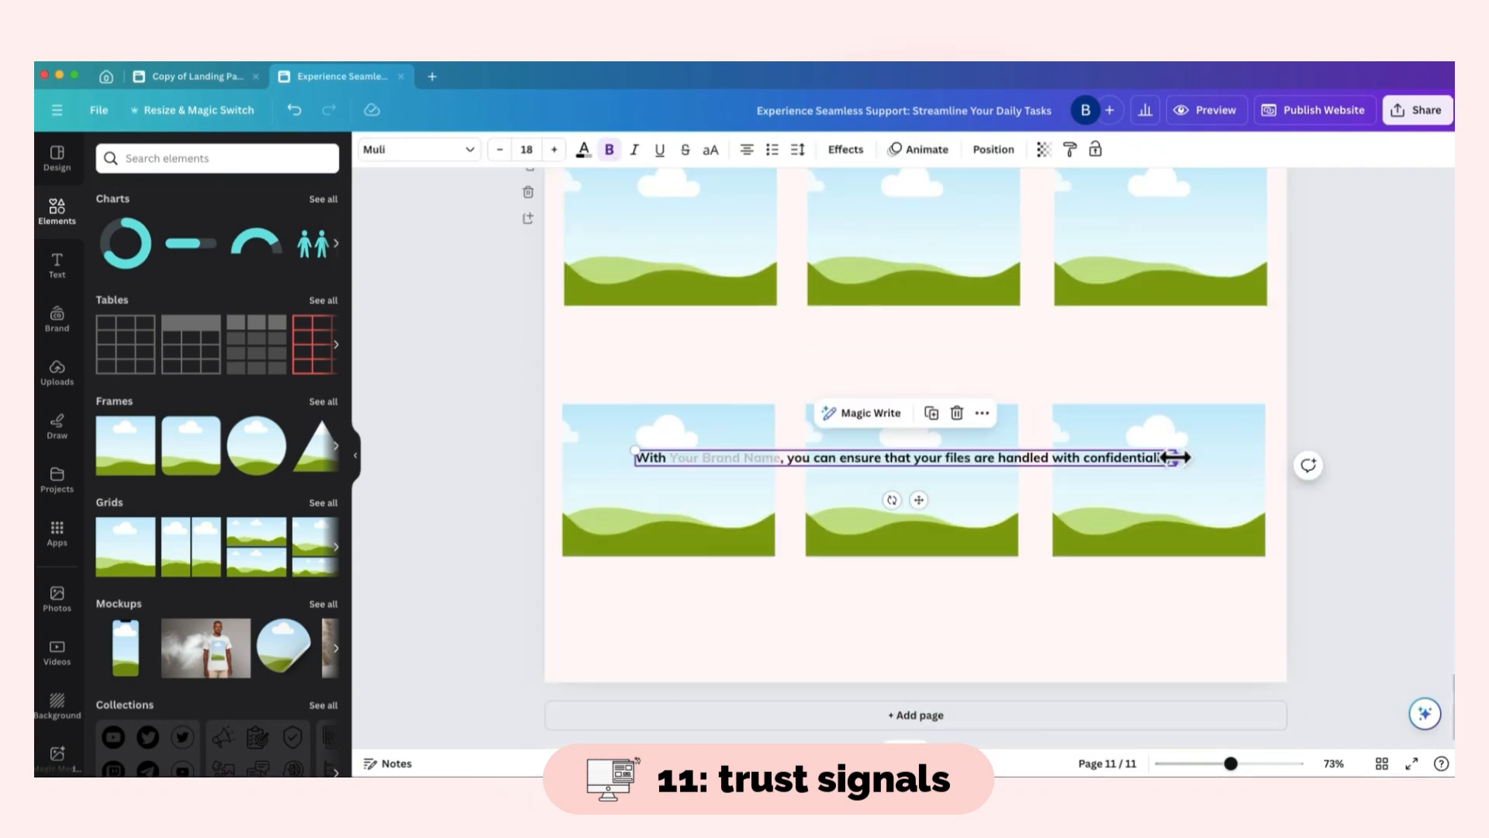
{"action": "left_click_drag", "start_coordinate": [1191, 456], "coordinate": [710, 363]}
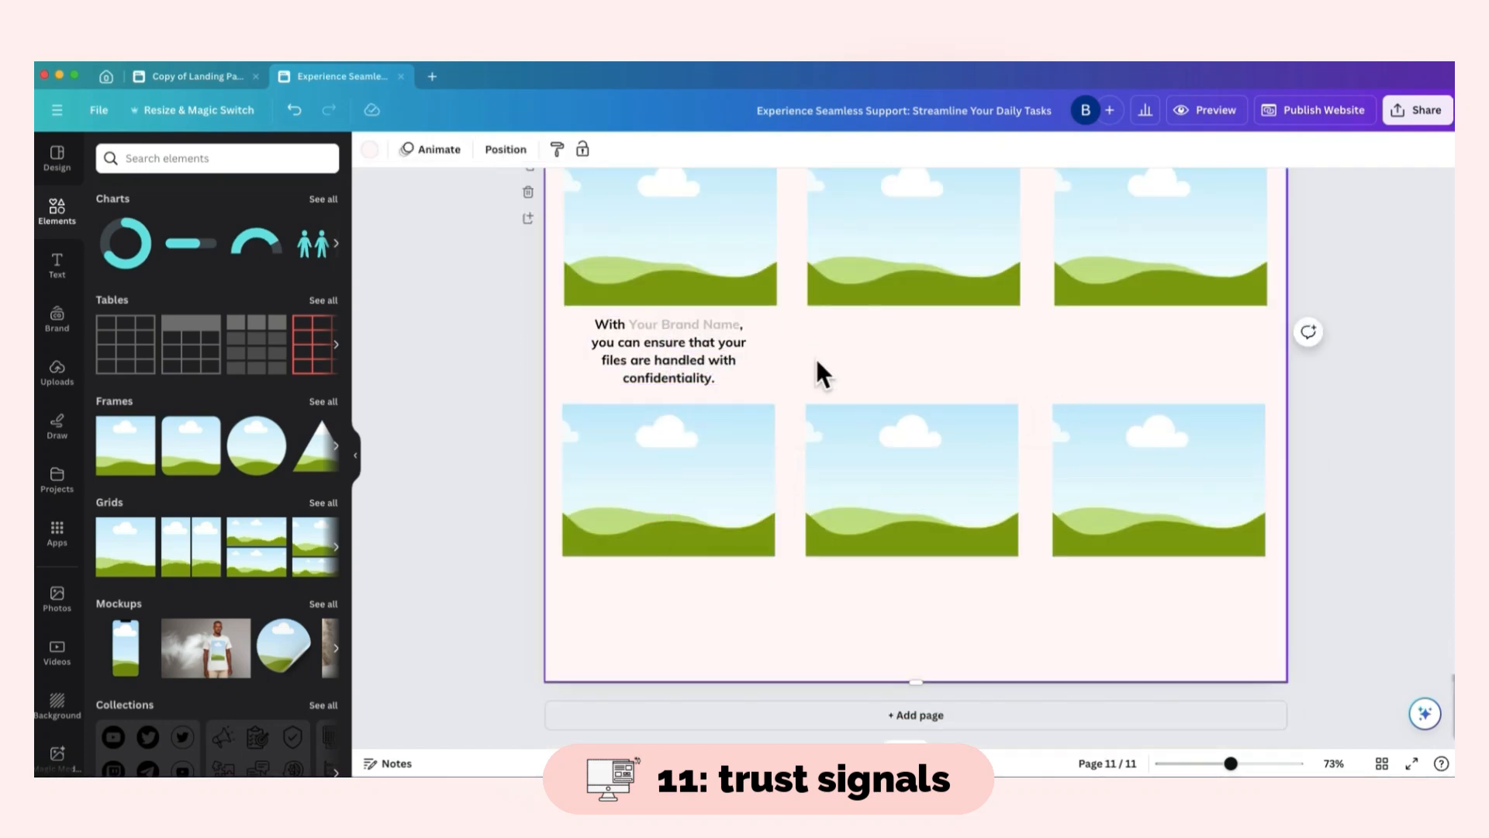
- Search the photos for "Certificate" and fill all six frames with the blue-bordered Certificate of Achievement photo
{"action": "scroll", "coordinate": [815, 358], "scroll_direction": "up", "scroll_amount": 1}
{"action": "double_click", "coordinate": [714, 396]}
{"action": "left_click", "coordinate": [57, 598]}
{"action": "type", "text": "certificate"}
{"action": "key", "text": "Return"}
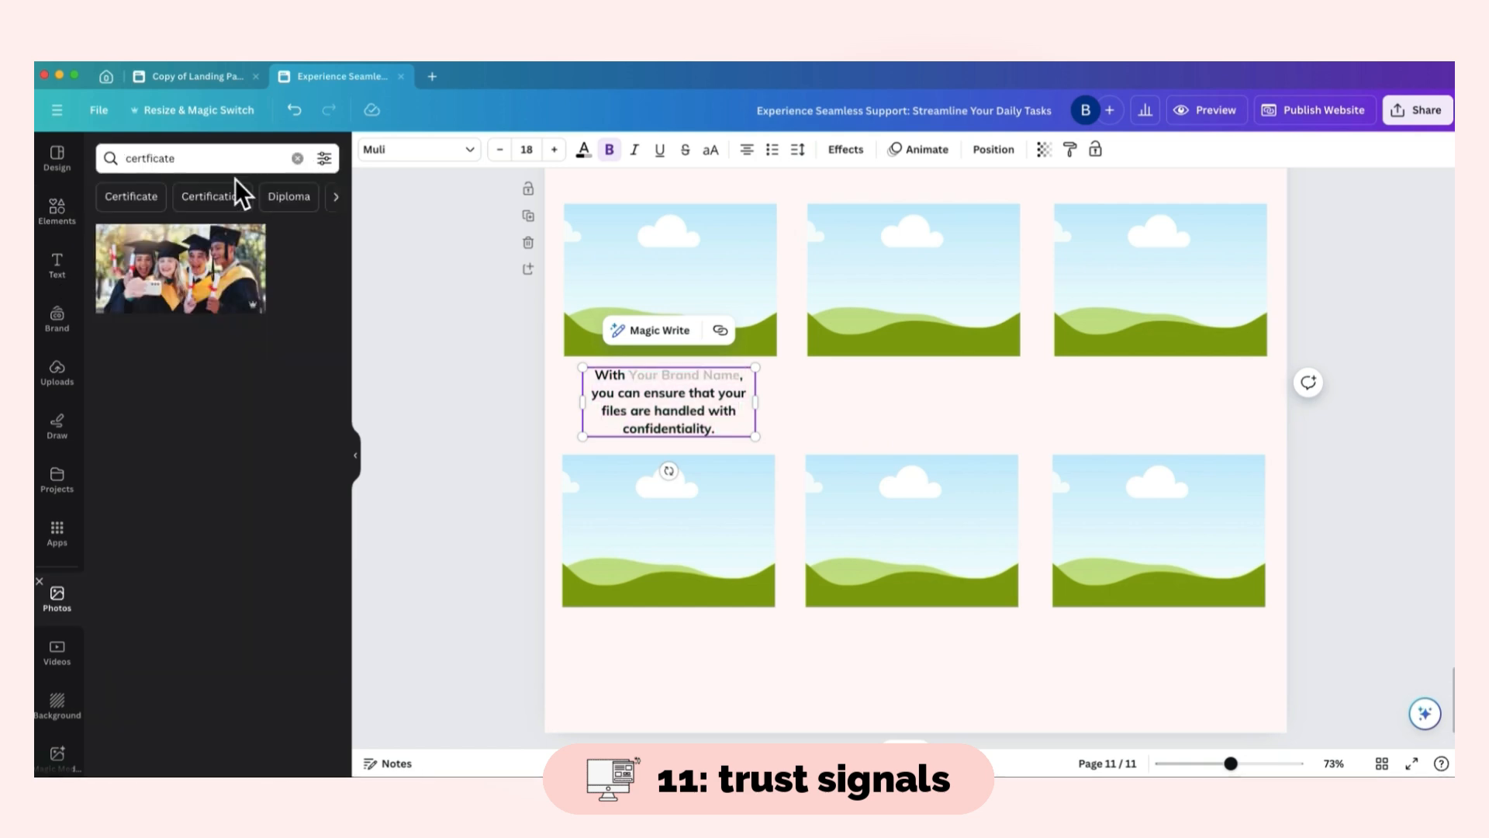
{"action": "scroll", "coordinate": [276, 380], "scroll_direction": "down", "scroll_amount": 5}
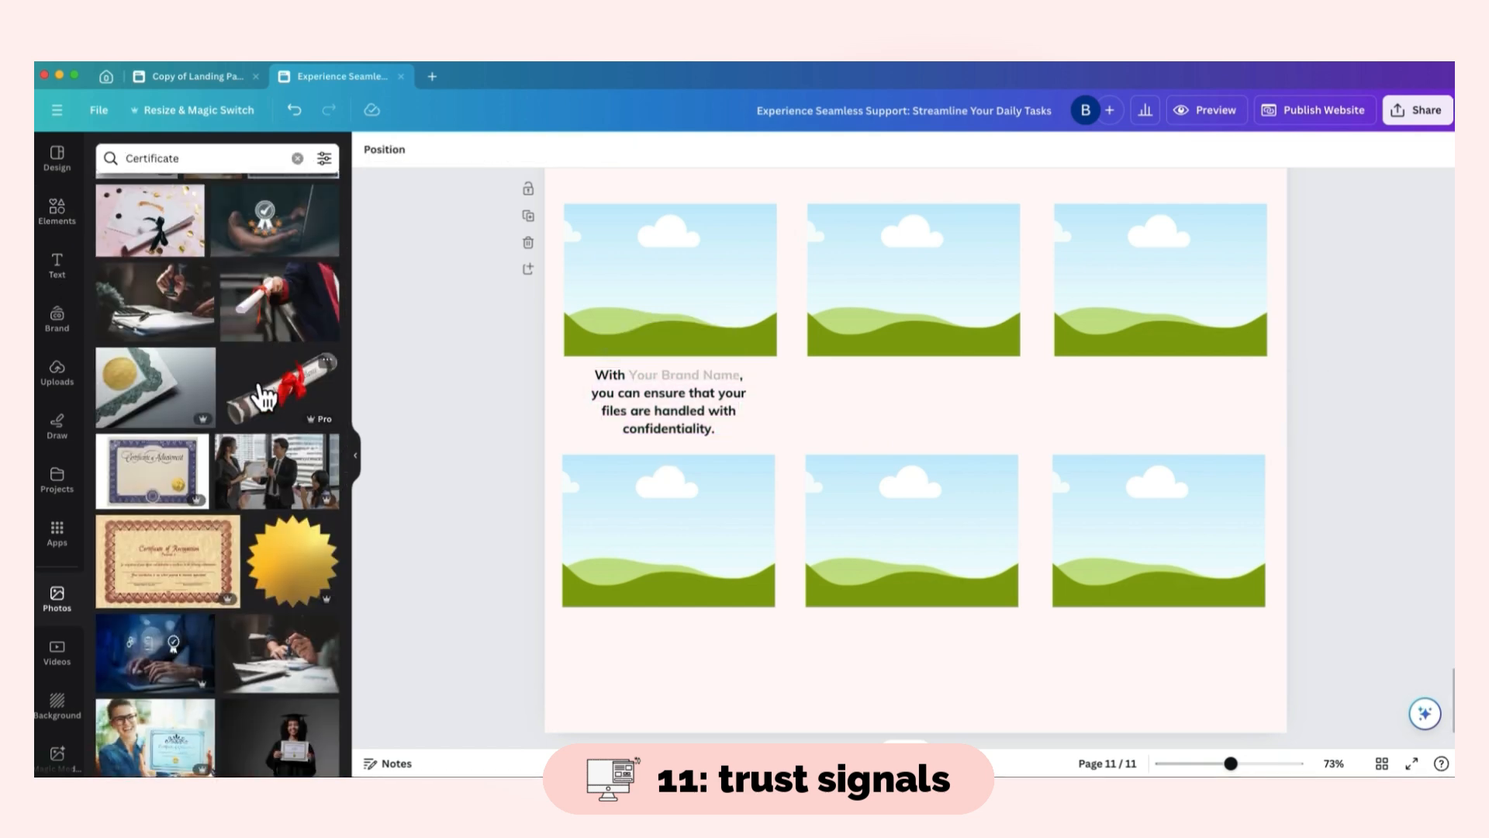
{"action": "scroll", "coordinate": [252, 407], "scroll_direction": "up", "scroll_amount": 5}
{"action": "left_click_drag", "start_coordinate": [152, 663], "coordinate": [667, 279]}
{"action": "left_click_drag", "start_coordinate": [152, 663], "coordinate": [1155, 536]}
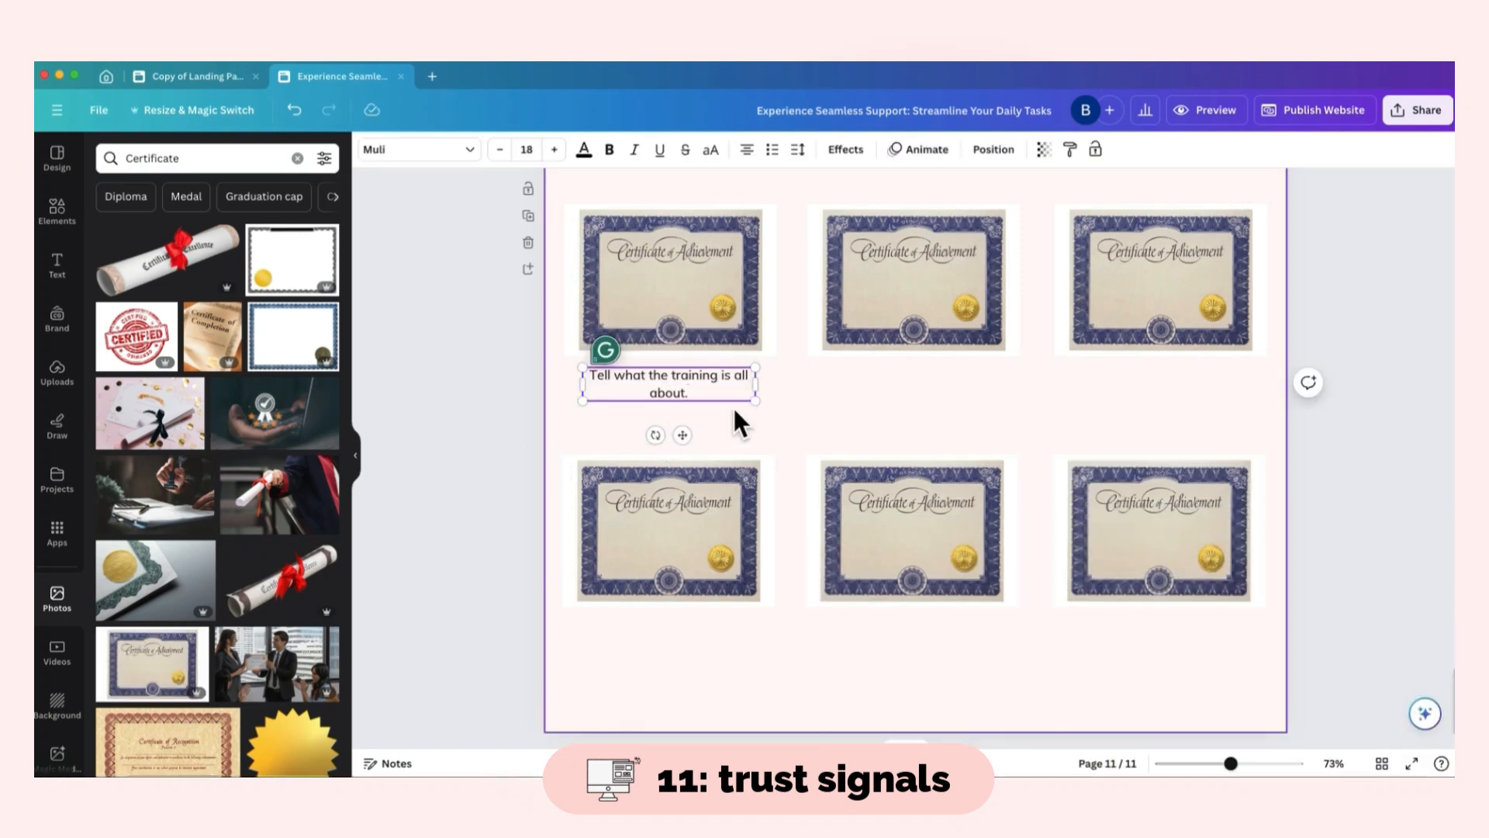
- Caption all six certificates with "Tell what the training is all about.", widening the text box to fit one line
{"action": "left_click_drag", "start_coordinate": [763, 386], "coordinate": [780, 388]}
{"action": "left_click_drag", "start_coordinate": [581, 380], "coordinate": [564, 380]}
{"action": "left_click", "coordinate": [712, 389]}
{"action": "left_click_drag", "start_coordinate": [715, 381], "coordinate": [883, 422]}
{"action": "left_click_drag", "start_coordinate": [696, 439], "coordinate": [927, 418]}
{"action": "left_click_drag", "start_coordinate": [713, 423], "coordinate": [1179, 417]}
{"action": "left_click_drag", "start_coordinate": [695, 419], "coordinate": [924, 645]}
{"action": "scroll", "coordinate": [1107, 605], "scroll_direction": "up", "scroll_amount": 3}
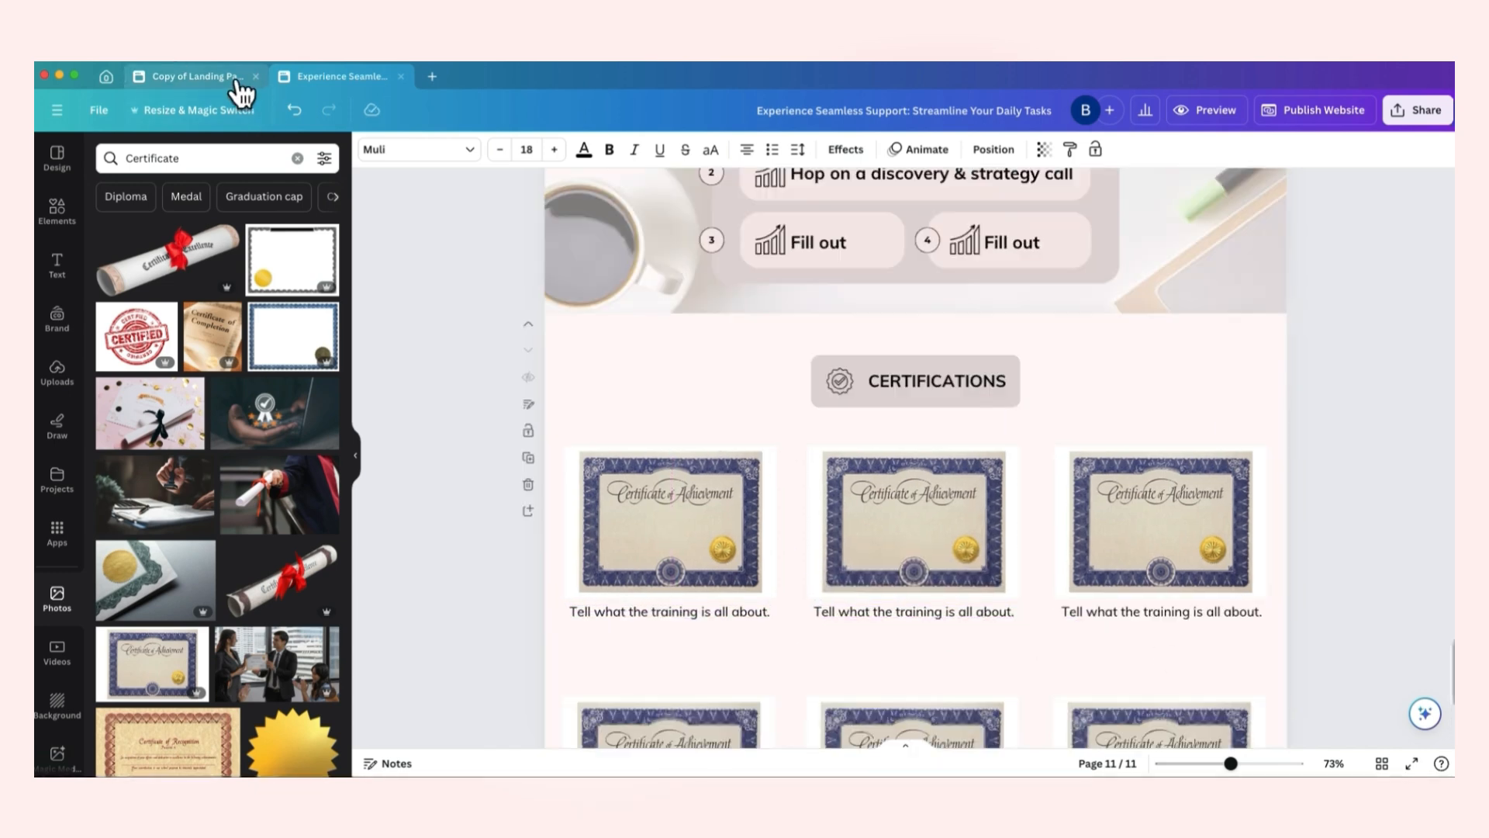
- Check the template's footer section and add a new blank page after the certifications page
{"action": "left_click", "coordinate": [241, 93]}
{"action": "scroll", "coordinate": [895, 478], "scroll_direction": "down", "scroll_amount": 5}
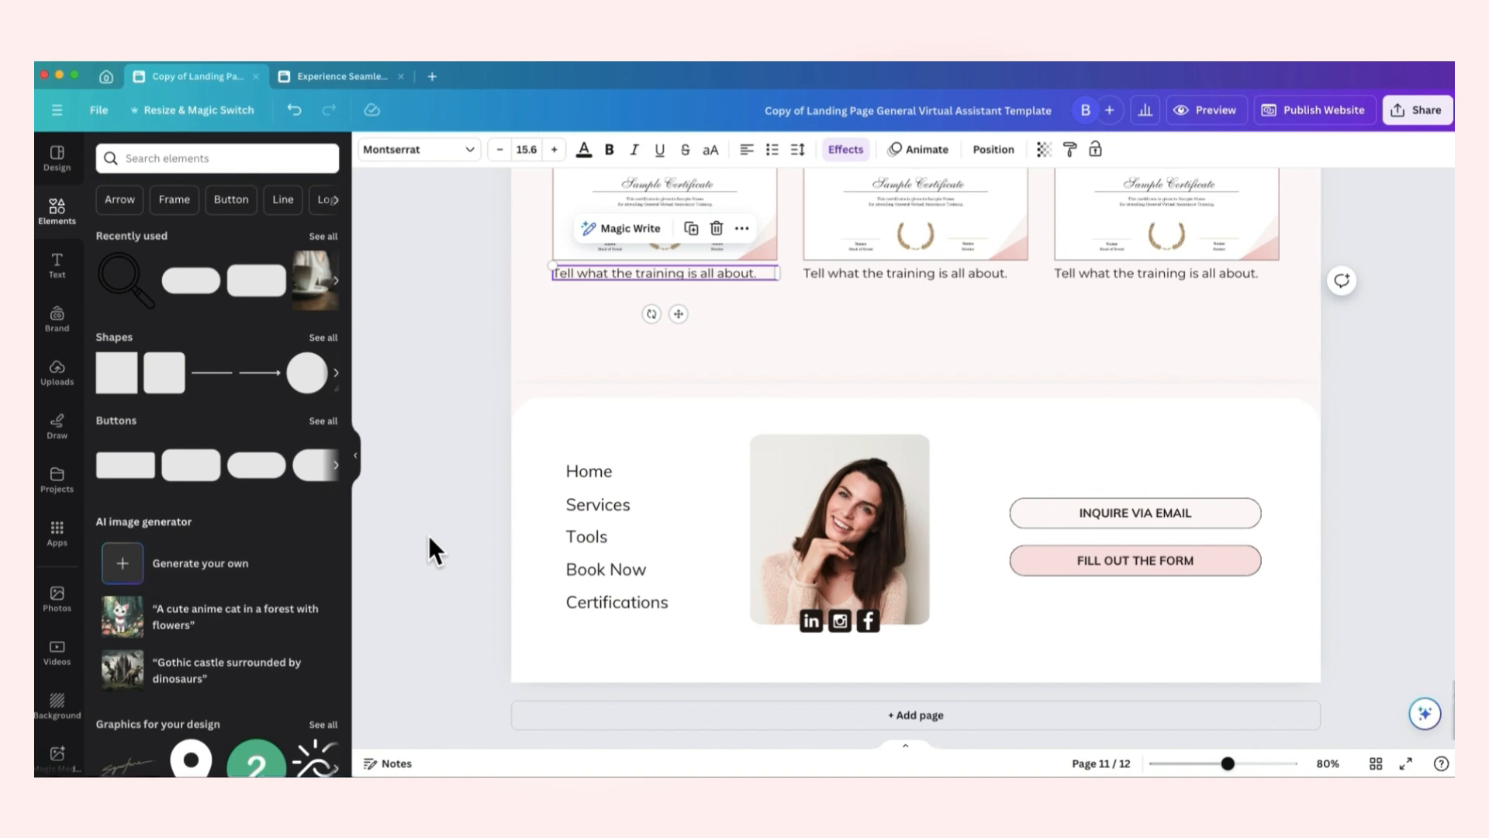
{"action": "left_click", "coordinate": [353, 86]}
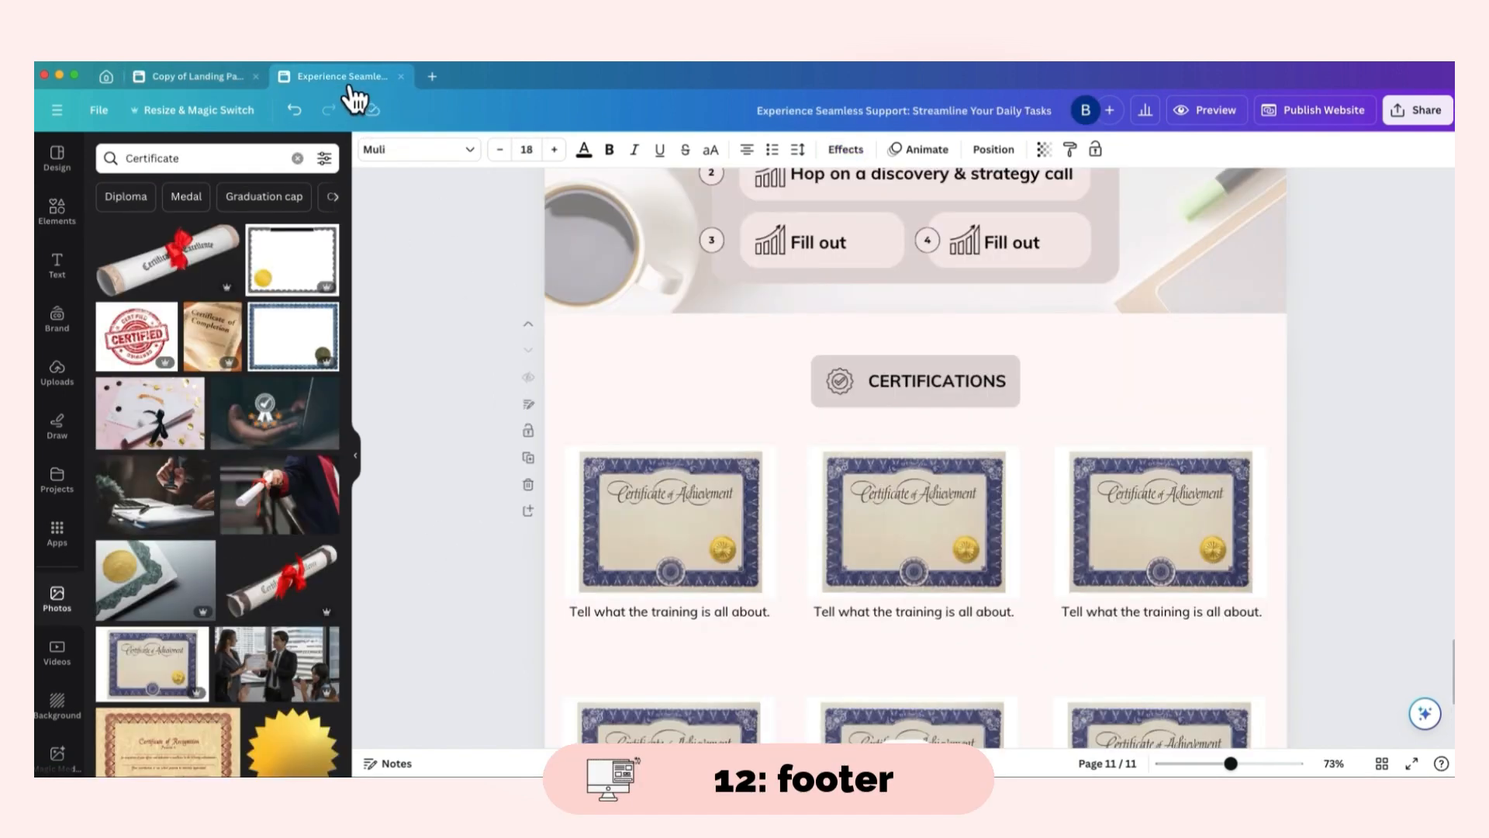
{"action": "left_click", "coordinate": [925, 716]}
{"action": "scroll", "coordinate": [904, 551], "scroll_direction": "up", "scroll_amount": 3}
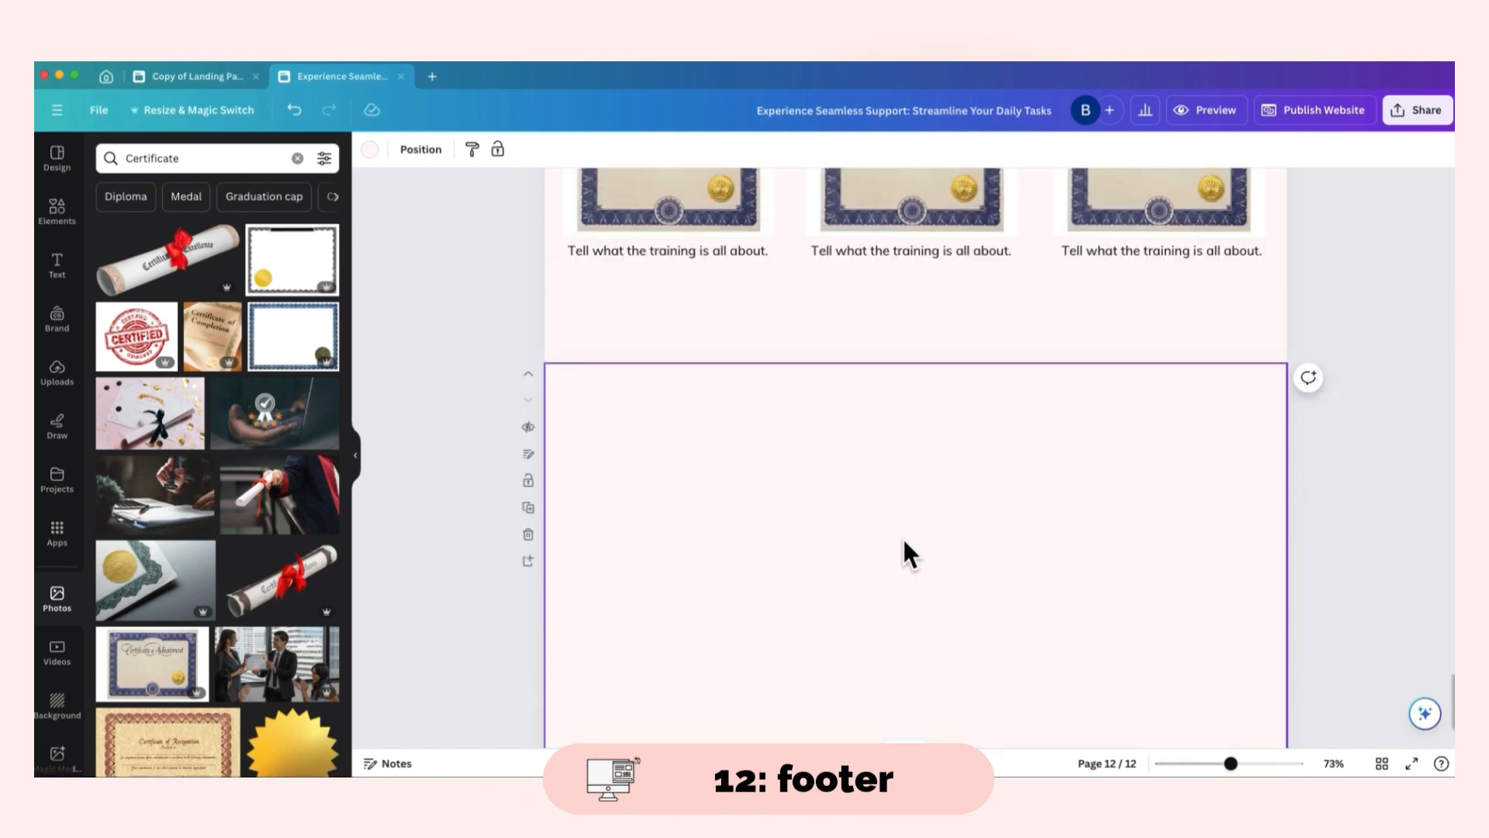
{"action": "left_click", "coordinate": [947, 644]}
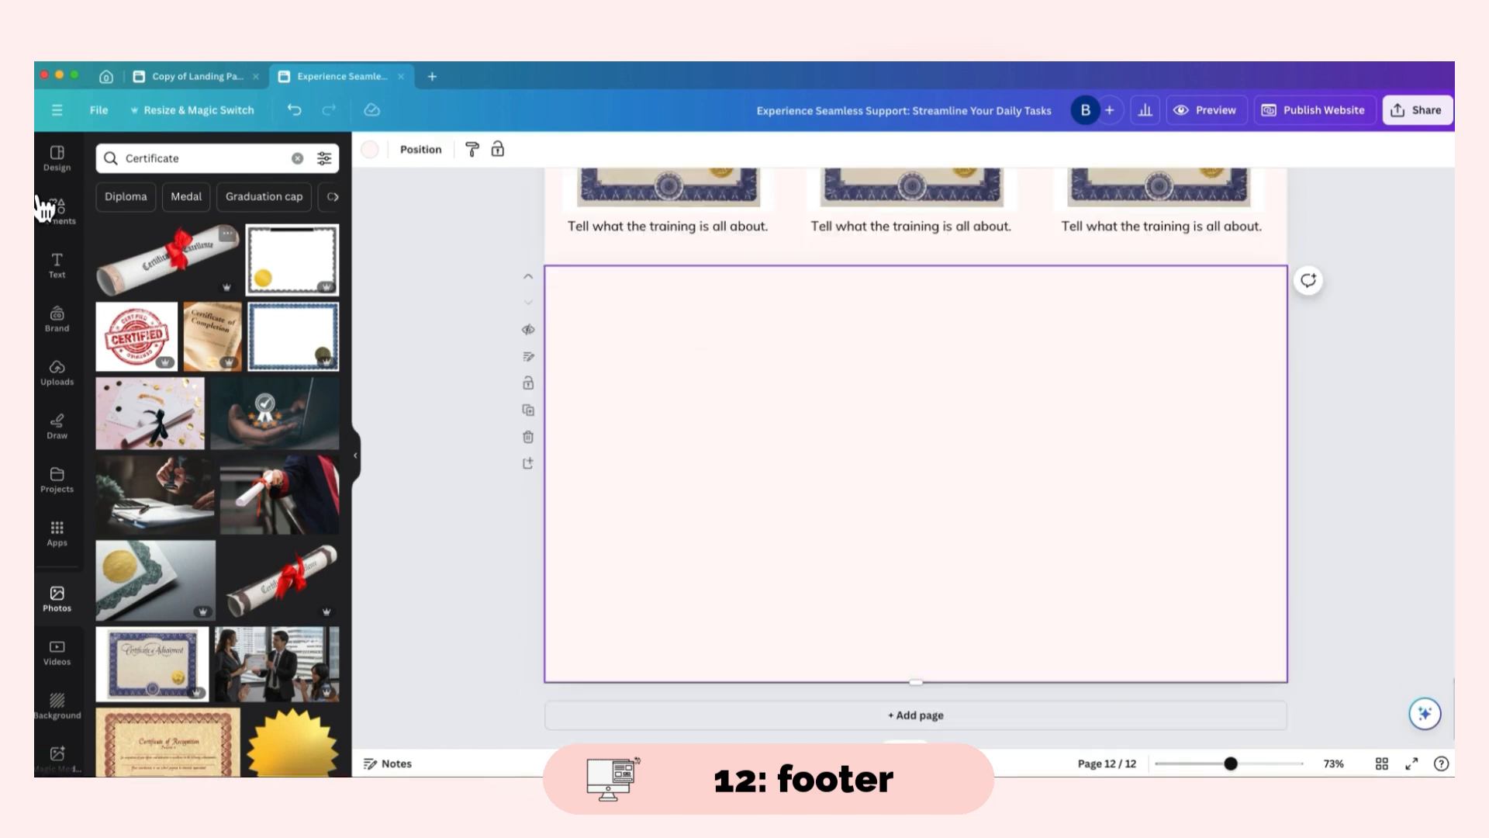
- Following the template's footer, insert a rounded square, colour it white and stretch it across the new page, leaving a thin strip above
{"action": "left_click", "coordinate": [183, 77]}
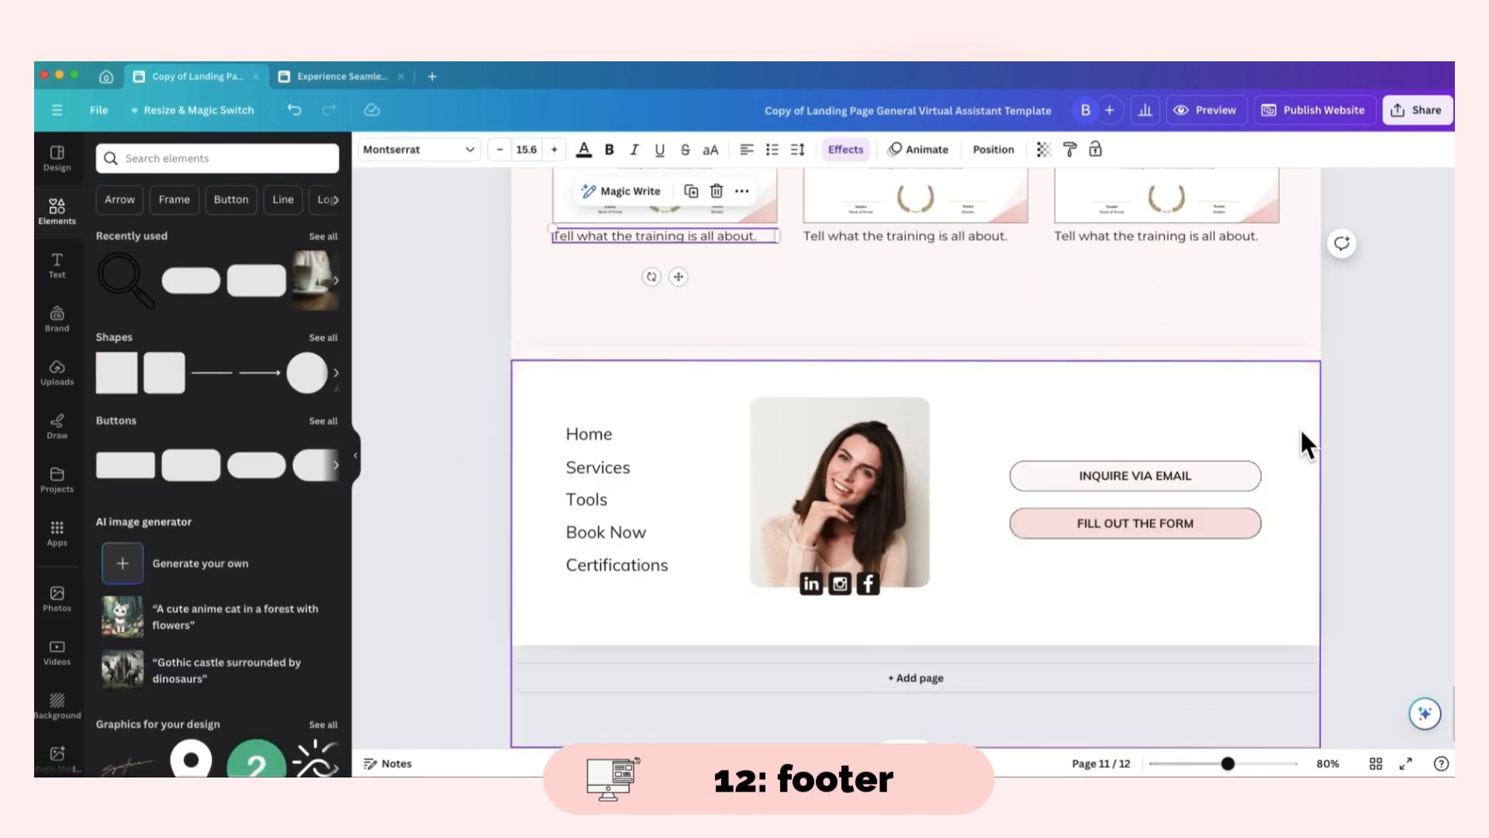
{"action": "left_click", "coordinate": [340, 77]}
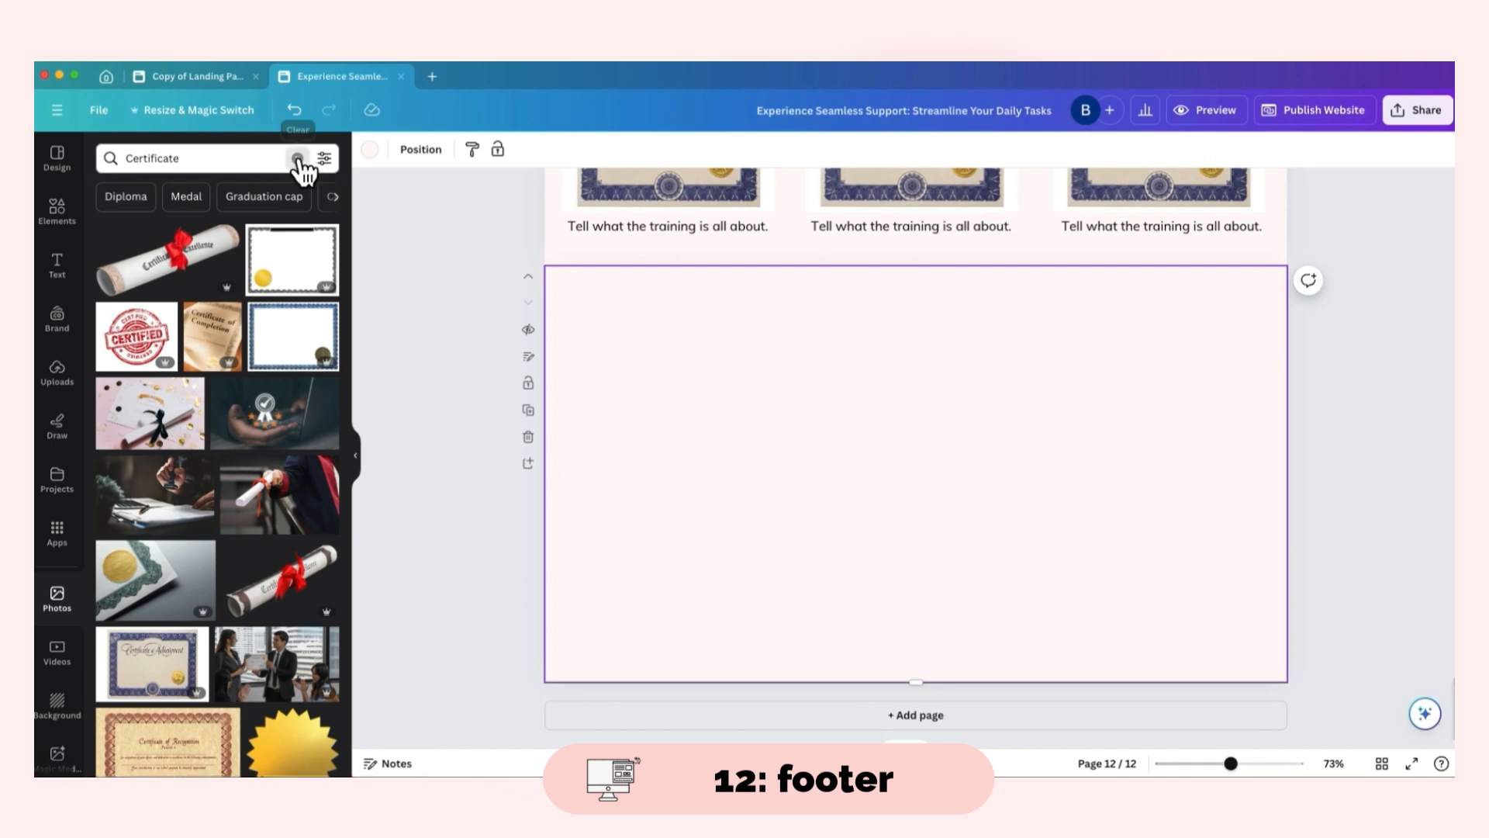
{"action": "left_click", "coordinate": [57, 209]}
{"action": "left_click", "coordinate": [172, 376]}
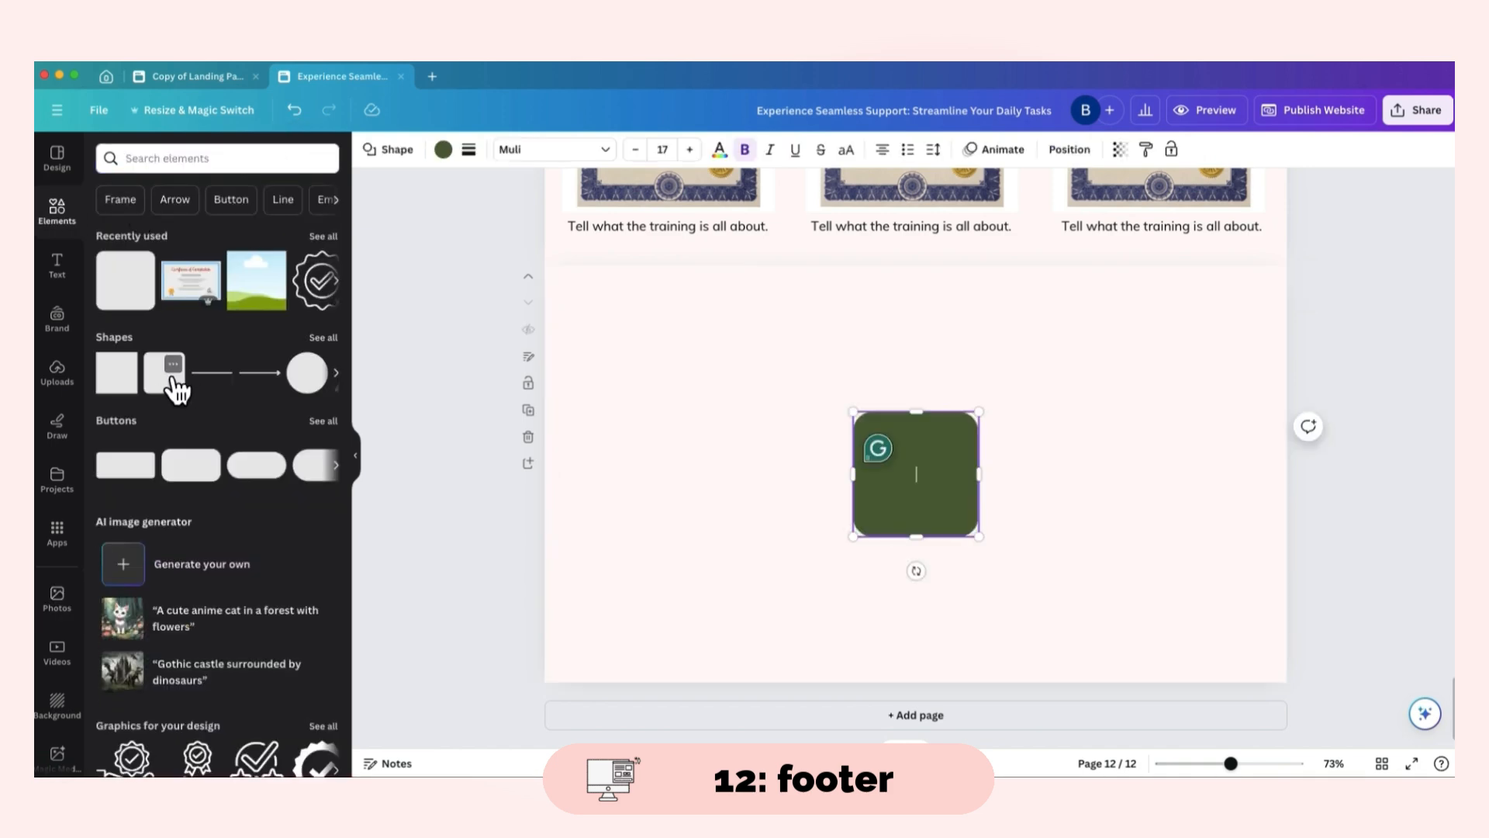
{"action": "left_click", "coordinate": [443, 149]}
{"action": "left_click", "coordinate": [113, 366]}
{"action": "left_click_drag", "start_coordinate": [930, 487], "coordinate": [1289, 358]}
{"action": "left_click_drag", "start_coordinate": [916, 414], "coordinate": [916, 684]}
{"action": "left_click", "coordinate": [474, 271]}
- Change the footer page's background to the light pink from the document colours
{"action": "left_click", "coordinate": [371, 150]}
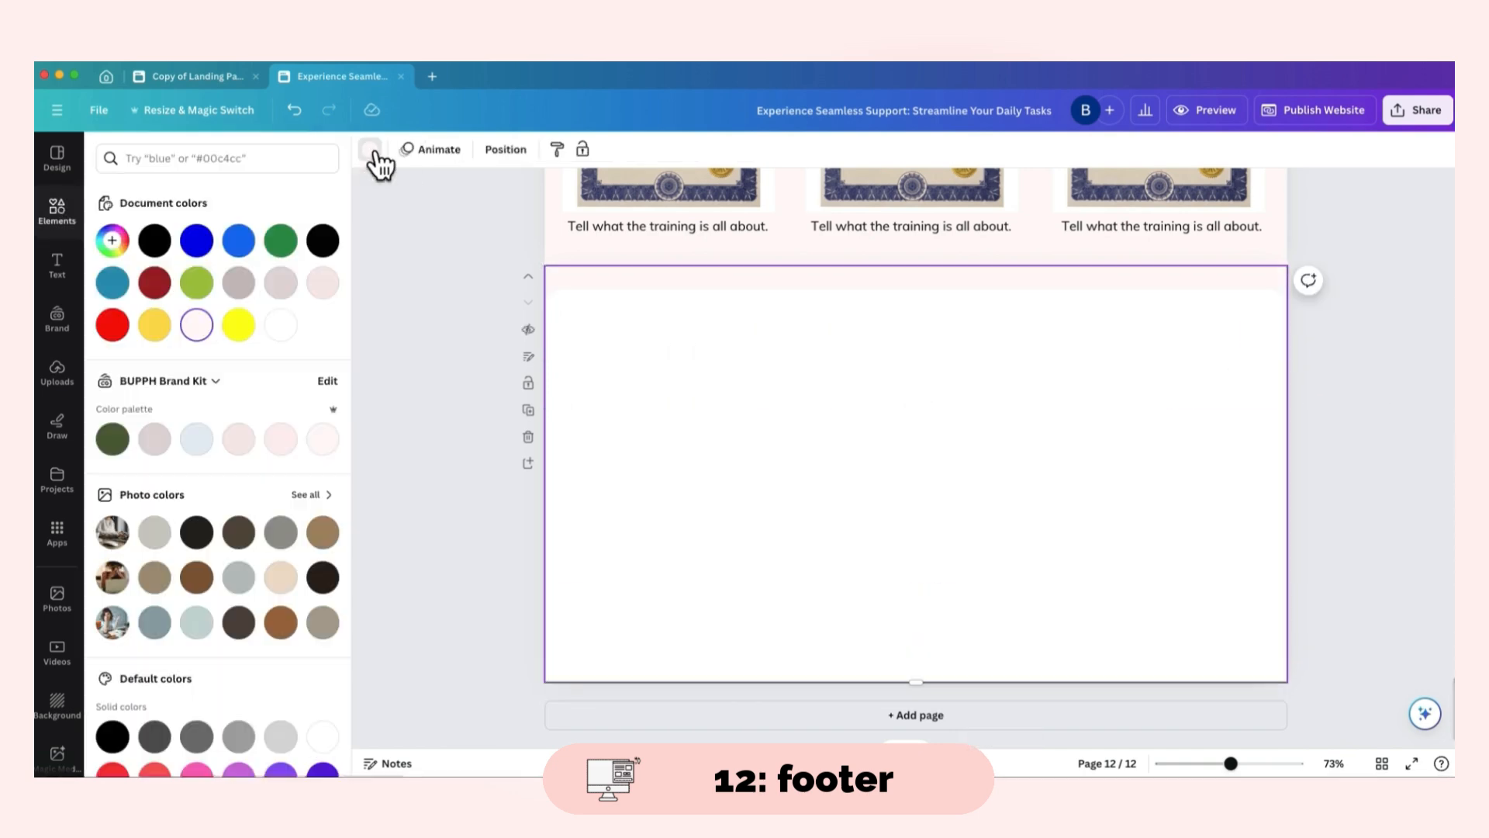
{"action": "left_click", "coordinate": [324, 285]}
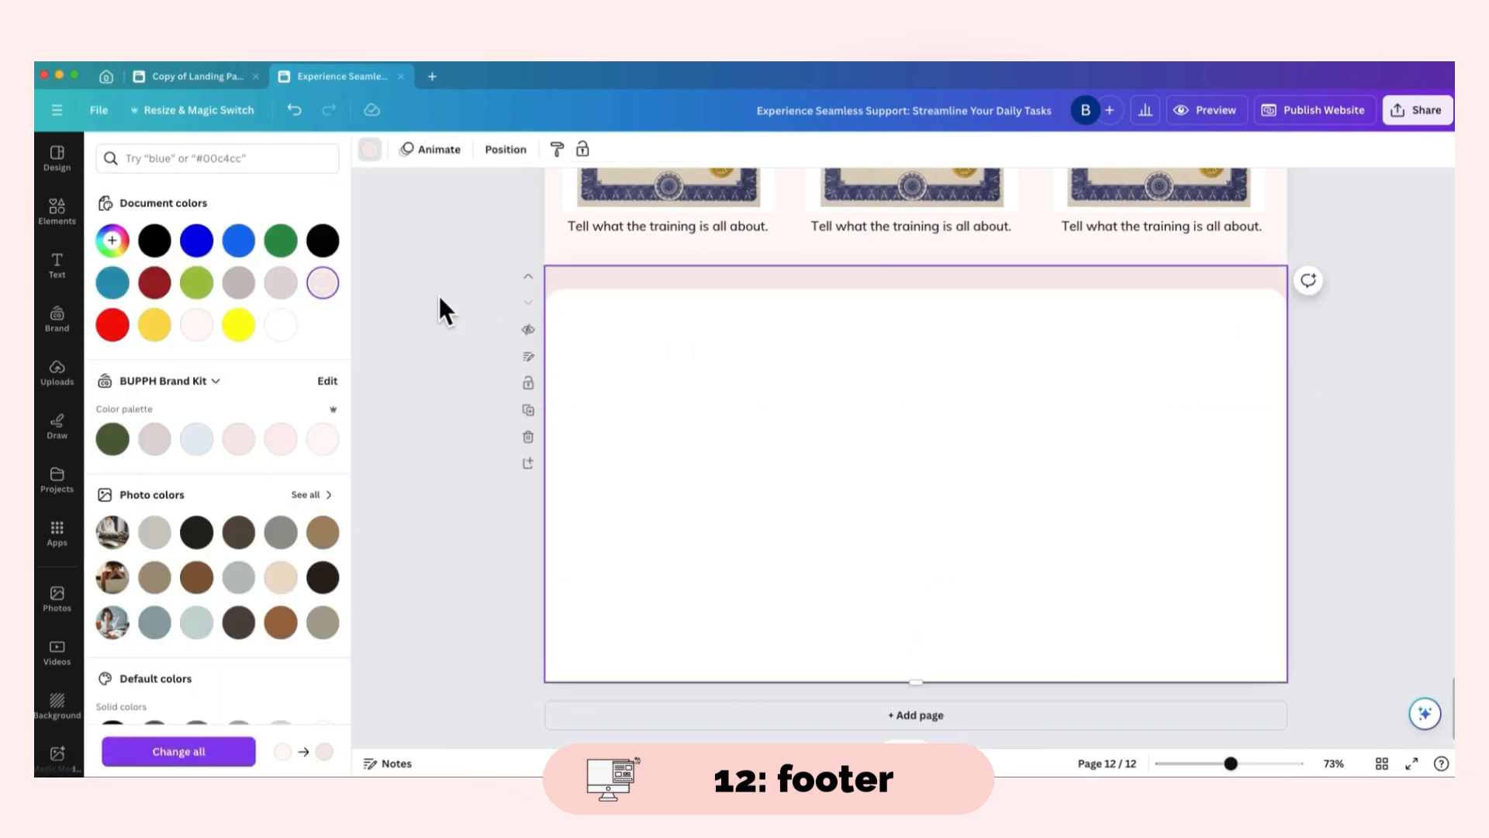
{"action": "left_click", "coordinate": [648, 333]}
{"action": "left_click", "coordinate": [1339, 427]}
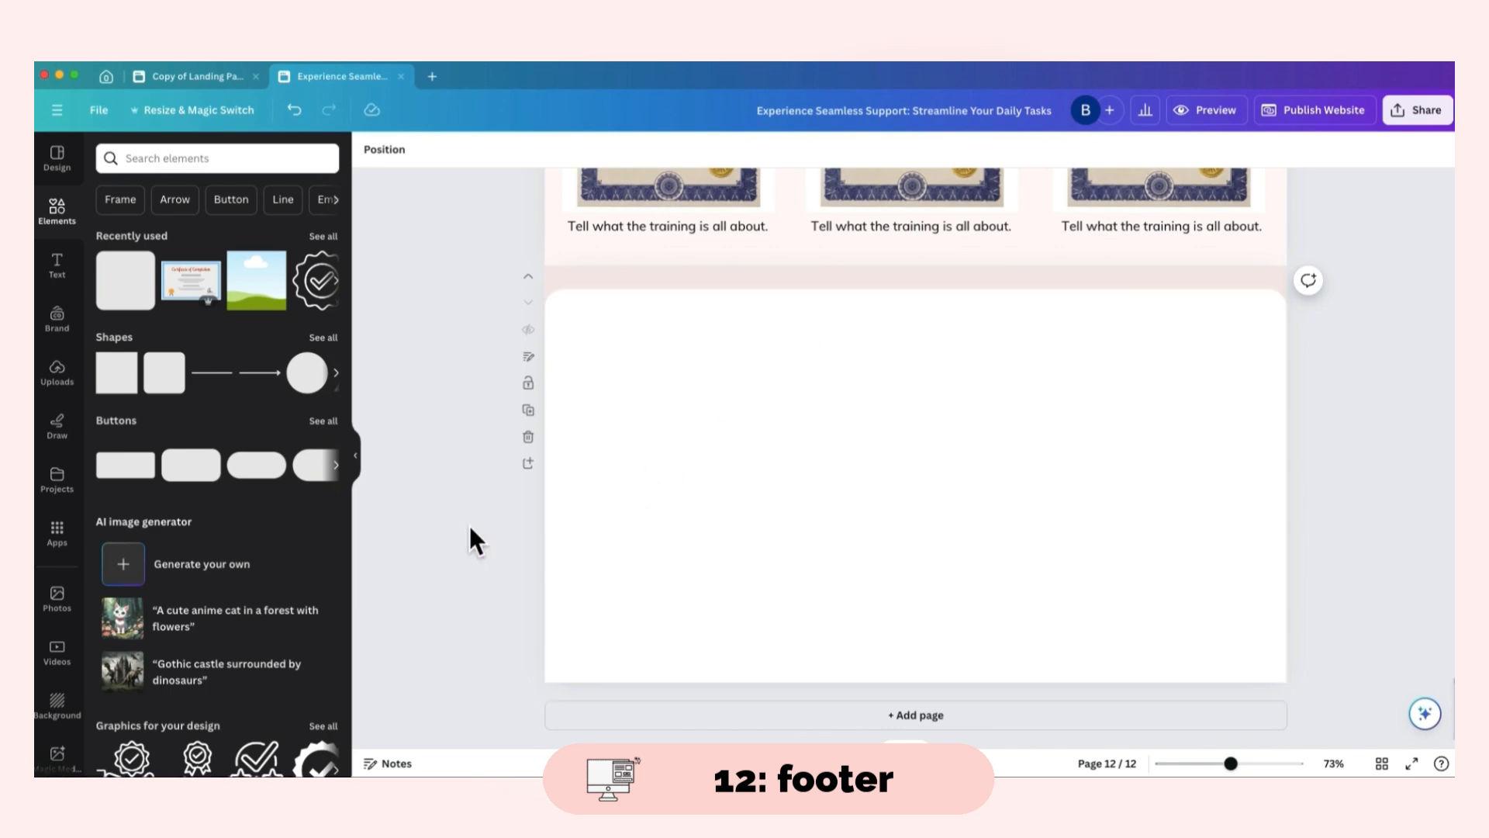
- Shorten the footer page so the white rounded shape runs past its lower edge
{"action": "left_click", "coordinate": [922, 665]}
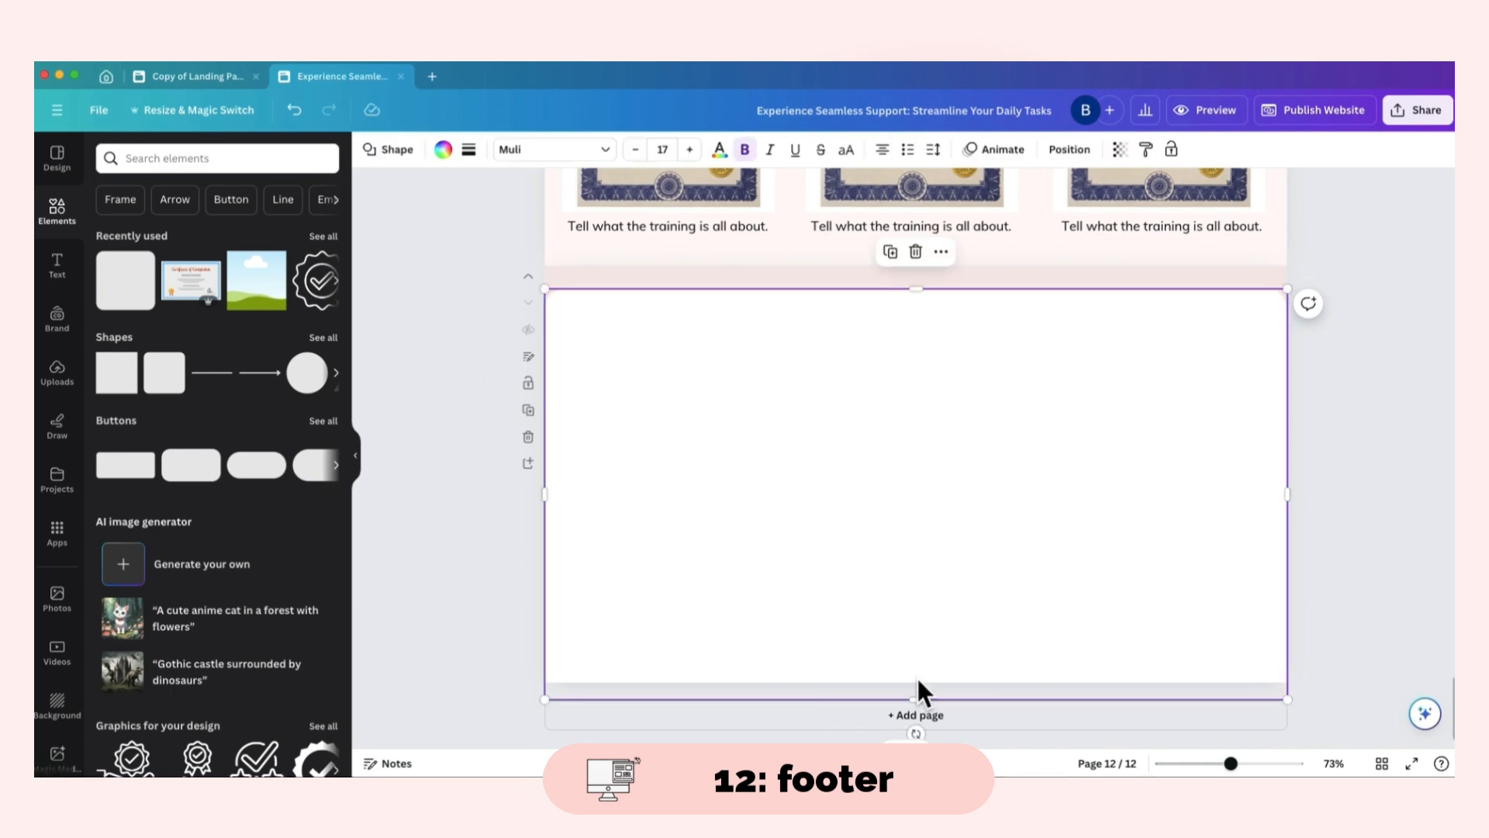
{"action": "left_click", "coordinate": [934, 277]}
{"action": "left_click_drag", "start_coordinate": [919, 682], "coordinate": [911, 576]}
- Check the template's footer menu and add a bold "Home" text near the upper-left corner of the white footer shape
{"action": "left_click", "coordinate": [187, 87]}
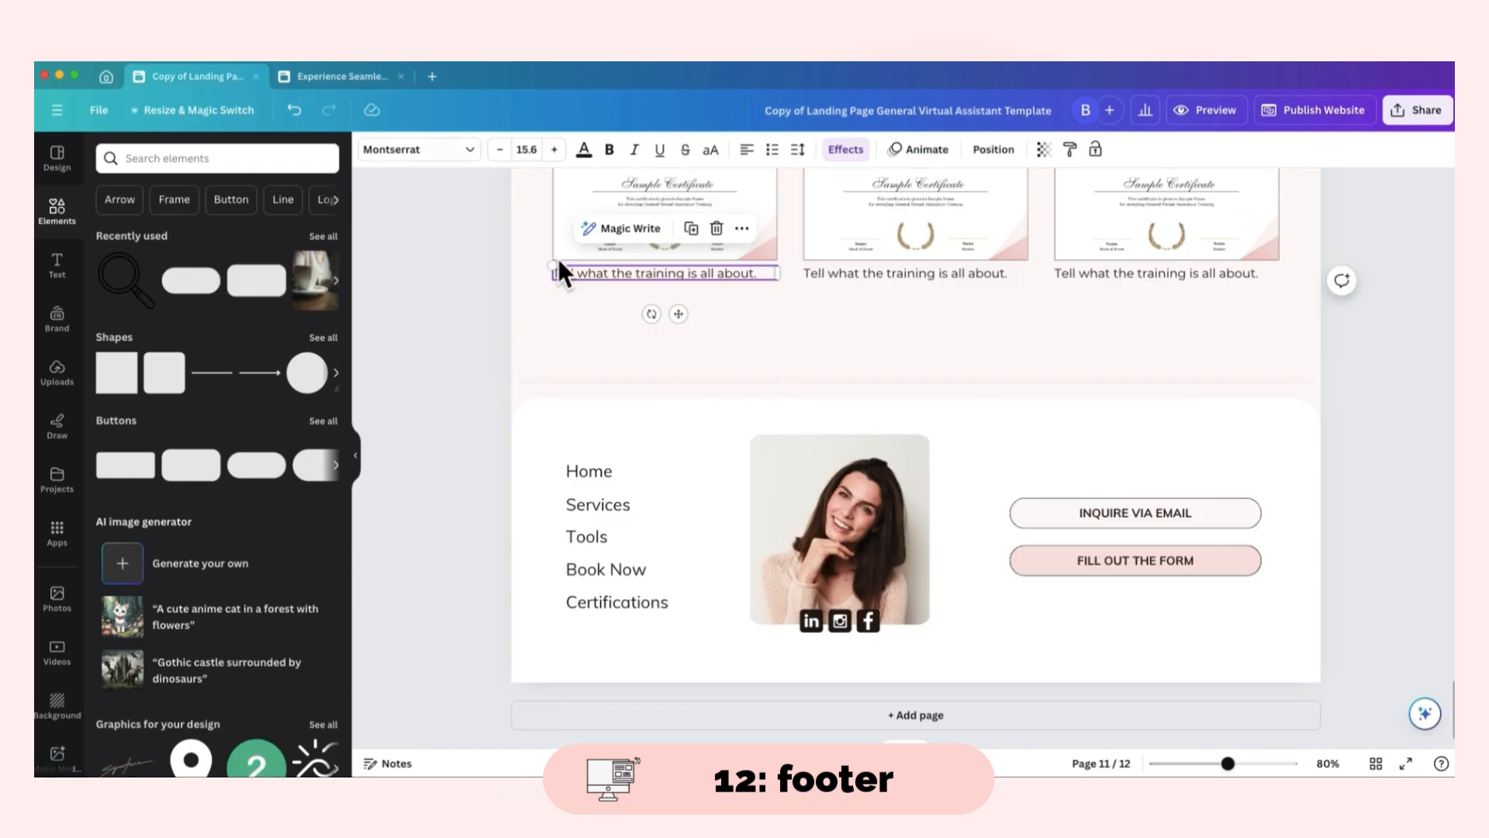
{"action": "left_click", "coordinate": [606, 490]}
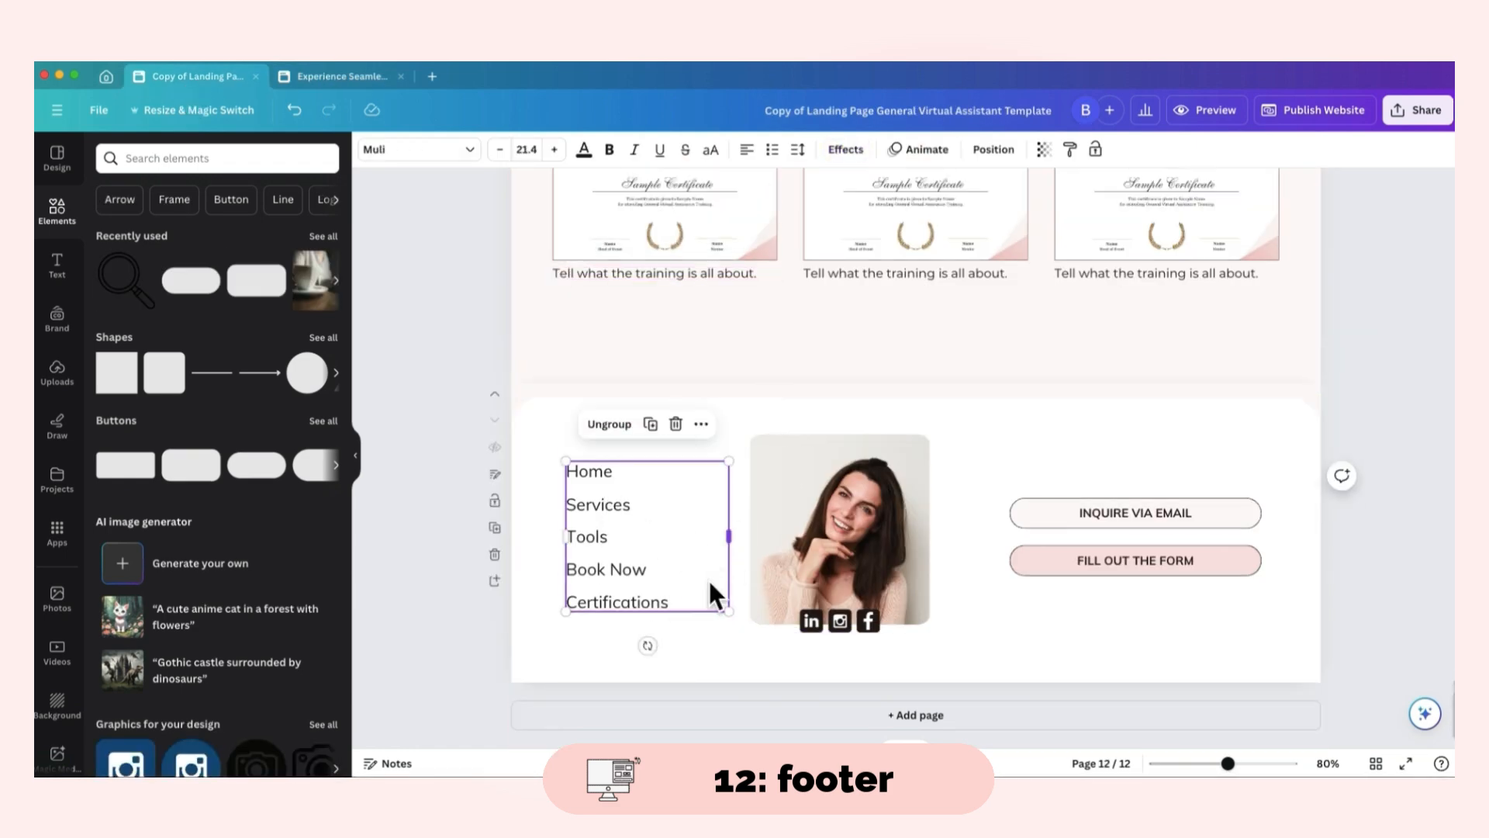
{"action": "left_click", "coordinate": [381, 78]}
{"action": "left_click", "coordinate": [57, 263]}
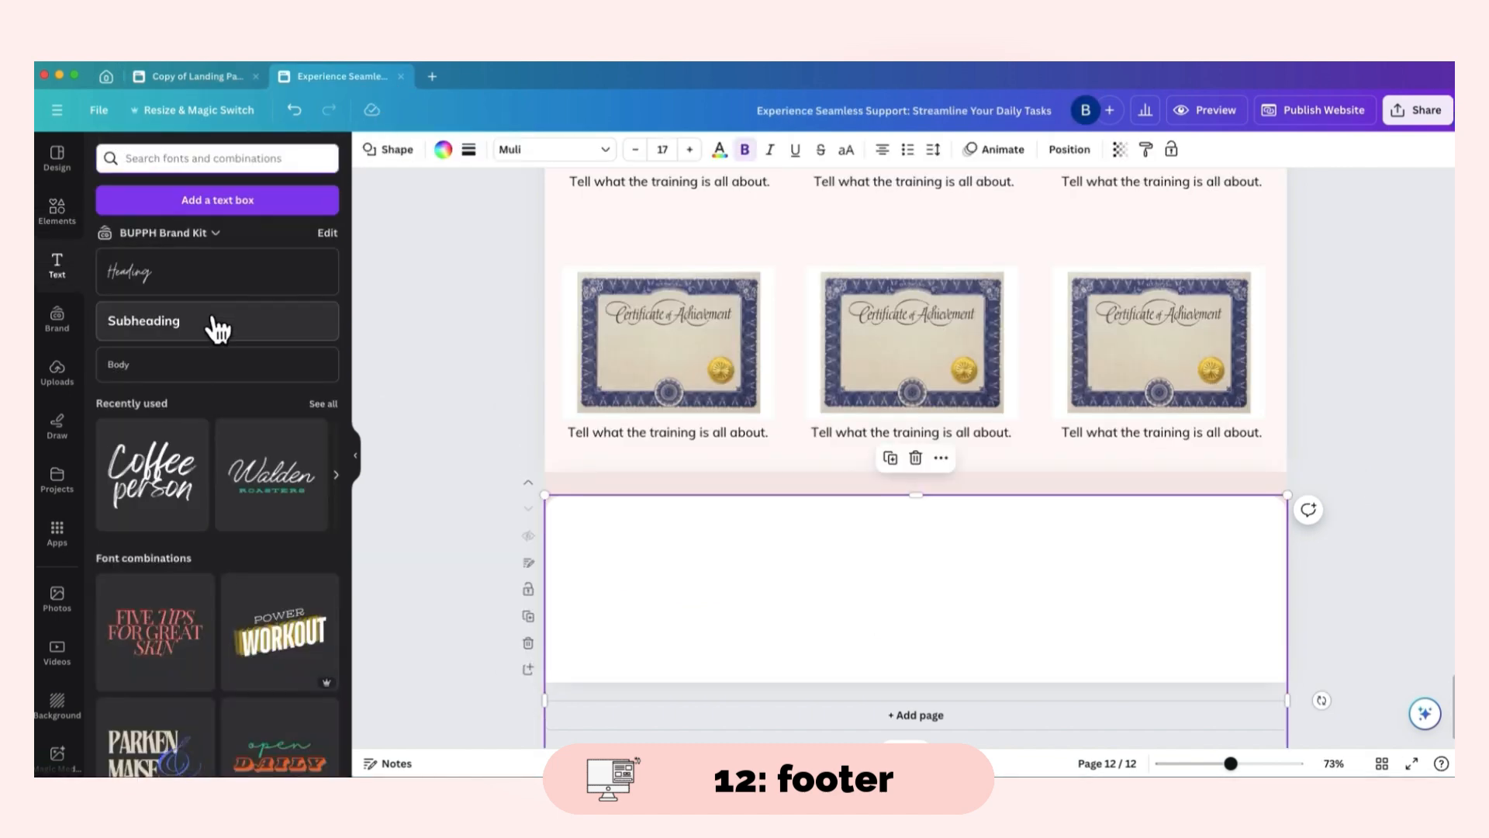
{"action": "key", "text": "Return"}
{"action": "left_click_drag", "start_coordinate": [935, 586], "coordinate": [618, 650]}
{"action": "left_click", "coordinate": [686, 574]}
{"action": "left_click", "coordinate": [615, 535]}
- Duplicate the "Home" text three times into an evenly spaced column of four menu entries
{"action": "key", "text": "super+d"}
{"action": "key", "text": "super+v"}
{"action": "key", "text": "super+v"}
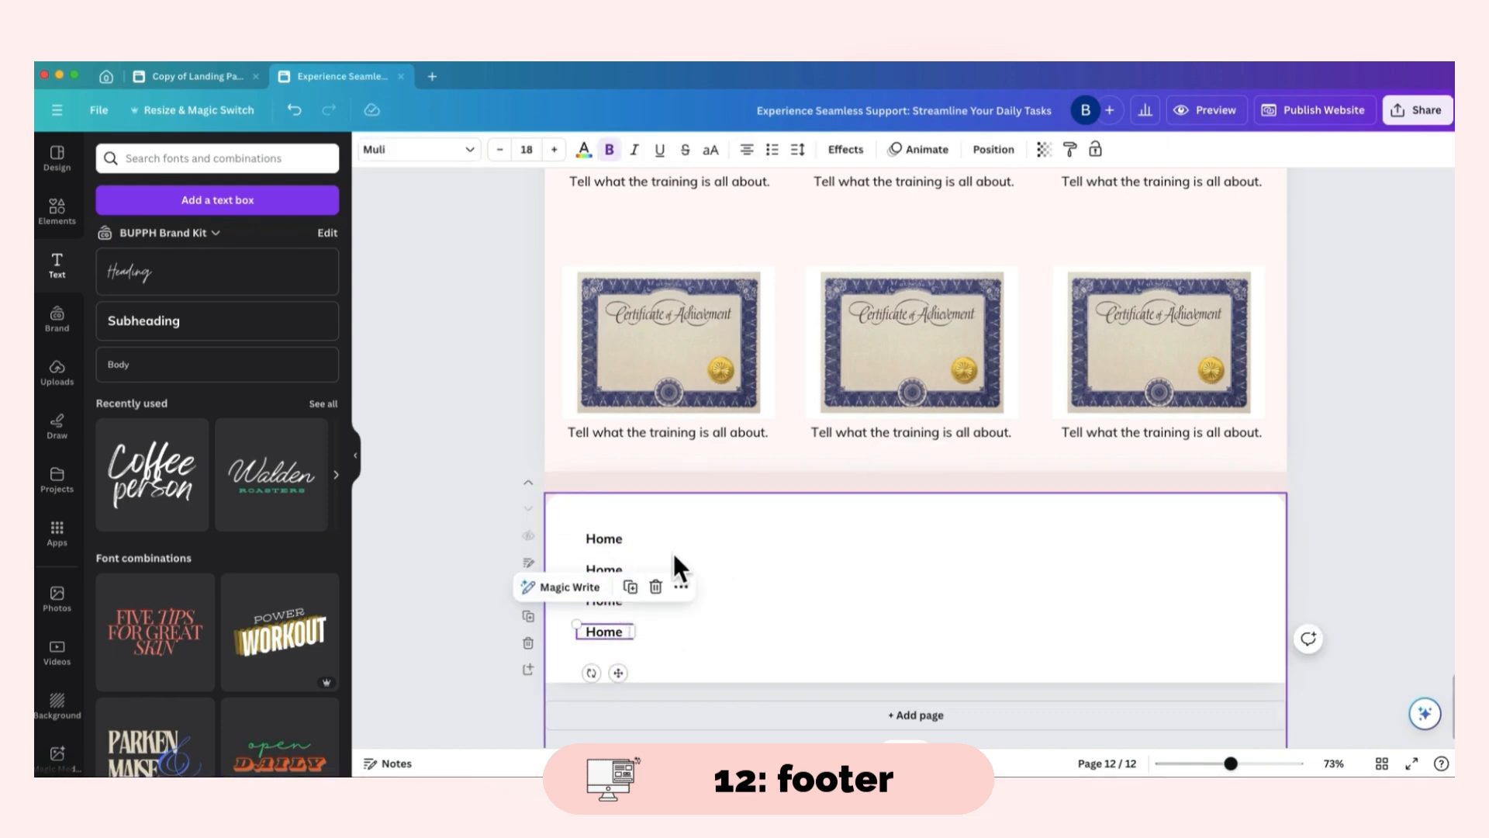
- Change the three copied entries to "Services", "Tools" and "Certifications", widening the last text box to fit one line
{"action": "left_click", "coordinate": [640, 567]}
{"action": "type", "text": "Services"}
{"action": "double_click", "coordinate": [609, 600]}
{"action": "type", "text": "Tools"}
{"action": "double_click", "coordinate": [609, 632]}
{"action": "type", "text": "Certifications"}
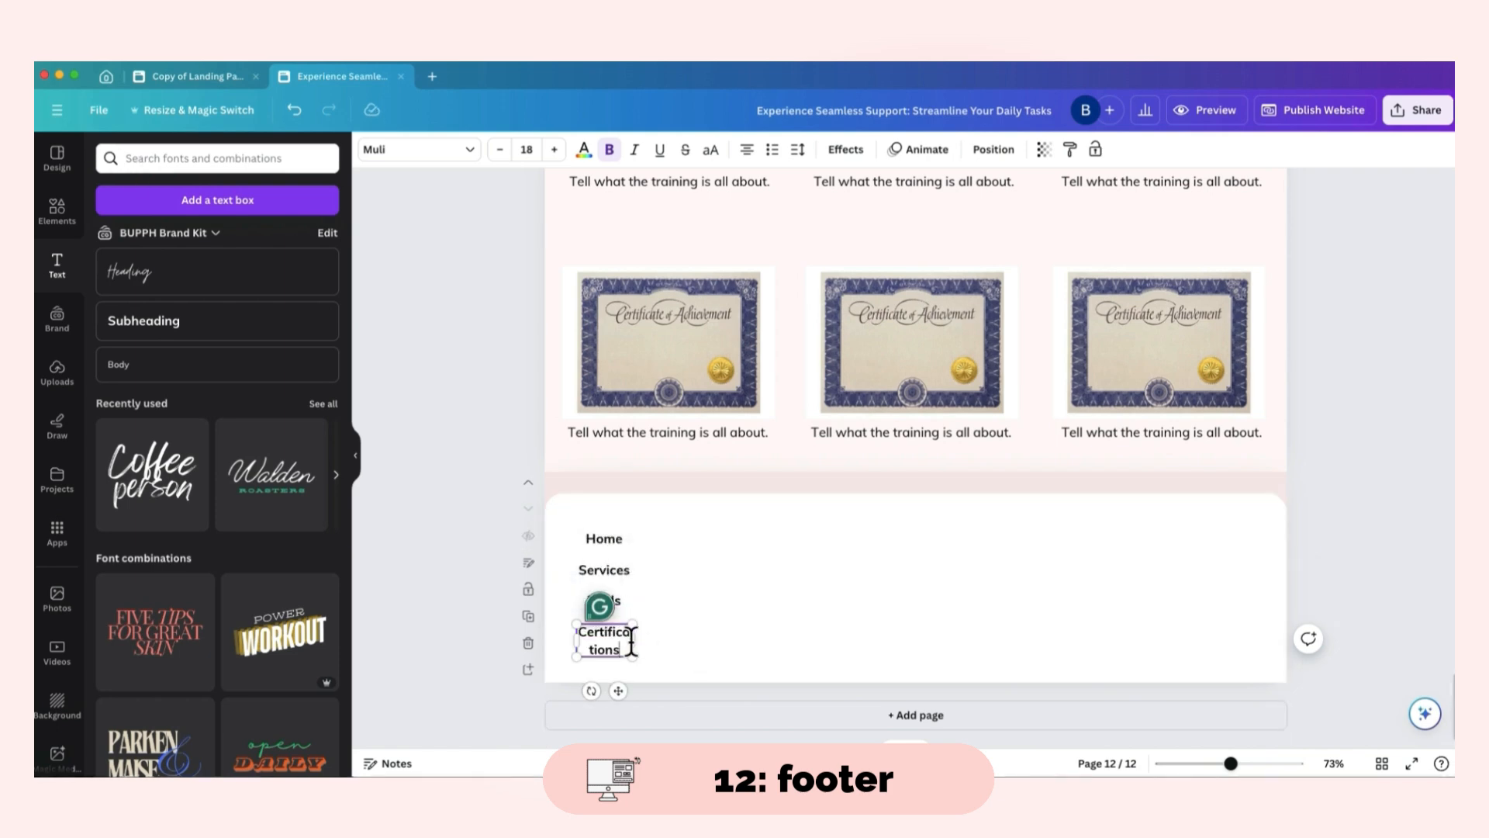
{"action": "left_click_drag", "start_coordinate": [635, 639], "coordinate": [661, 638]}
- Left-align the text of the four footer menu entries "Home", "Services", "Tools" and "Certifications"
{"action": "key", "text": "super+a"}
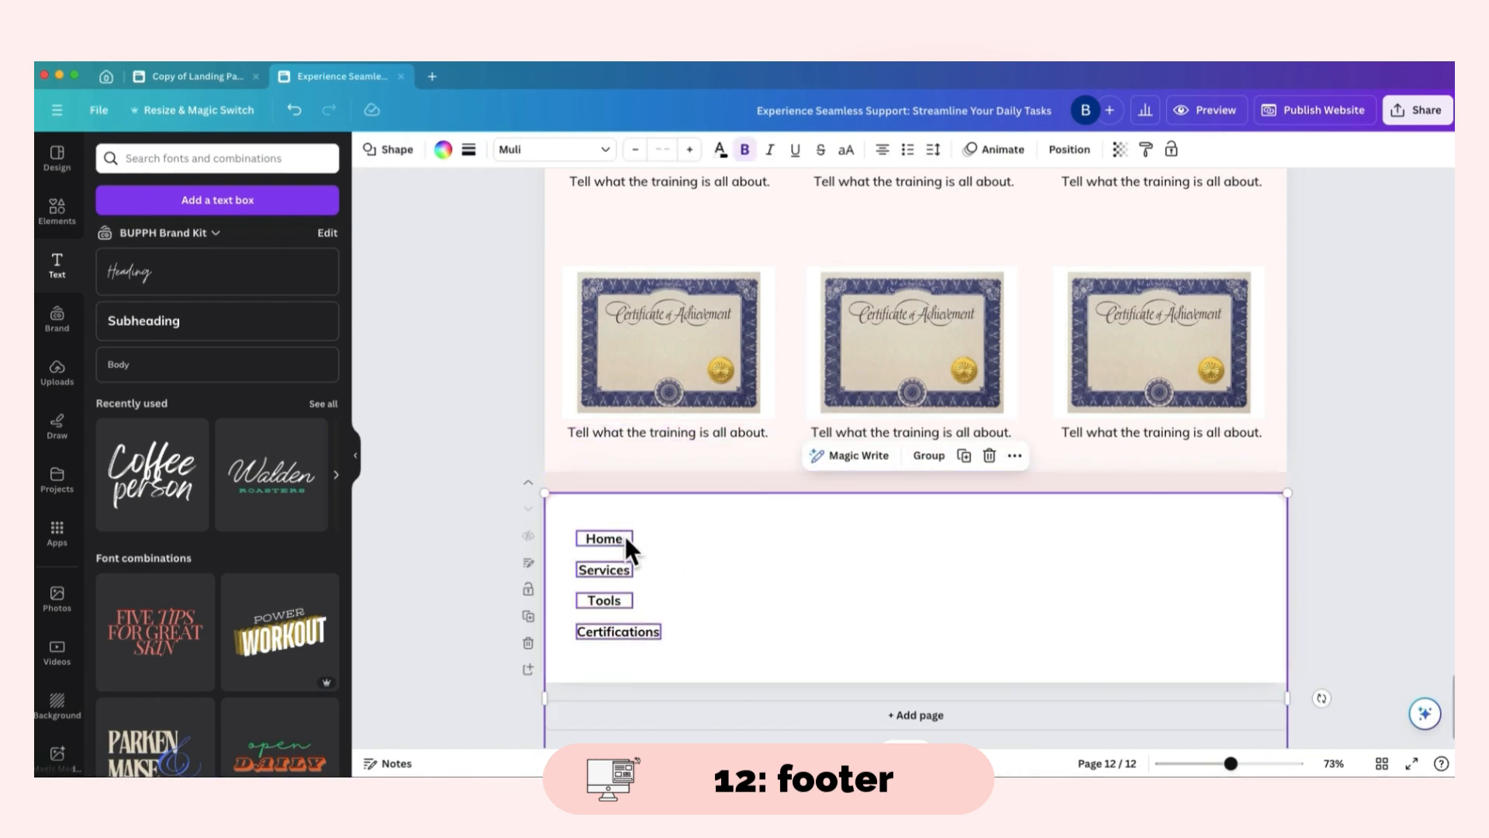
{"action": "left_click", "coordinate": [752, 538]}
{"action": "double_click", "coordinate": [608, 541]}
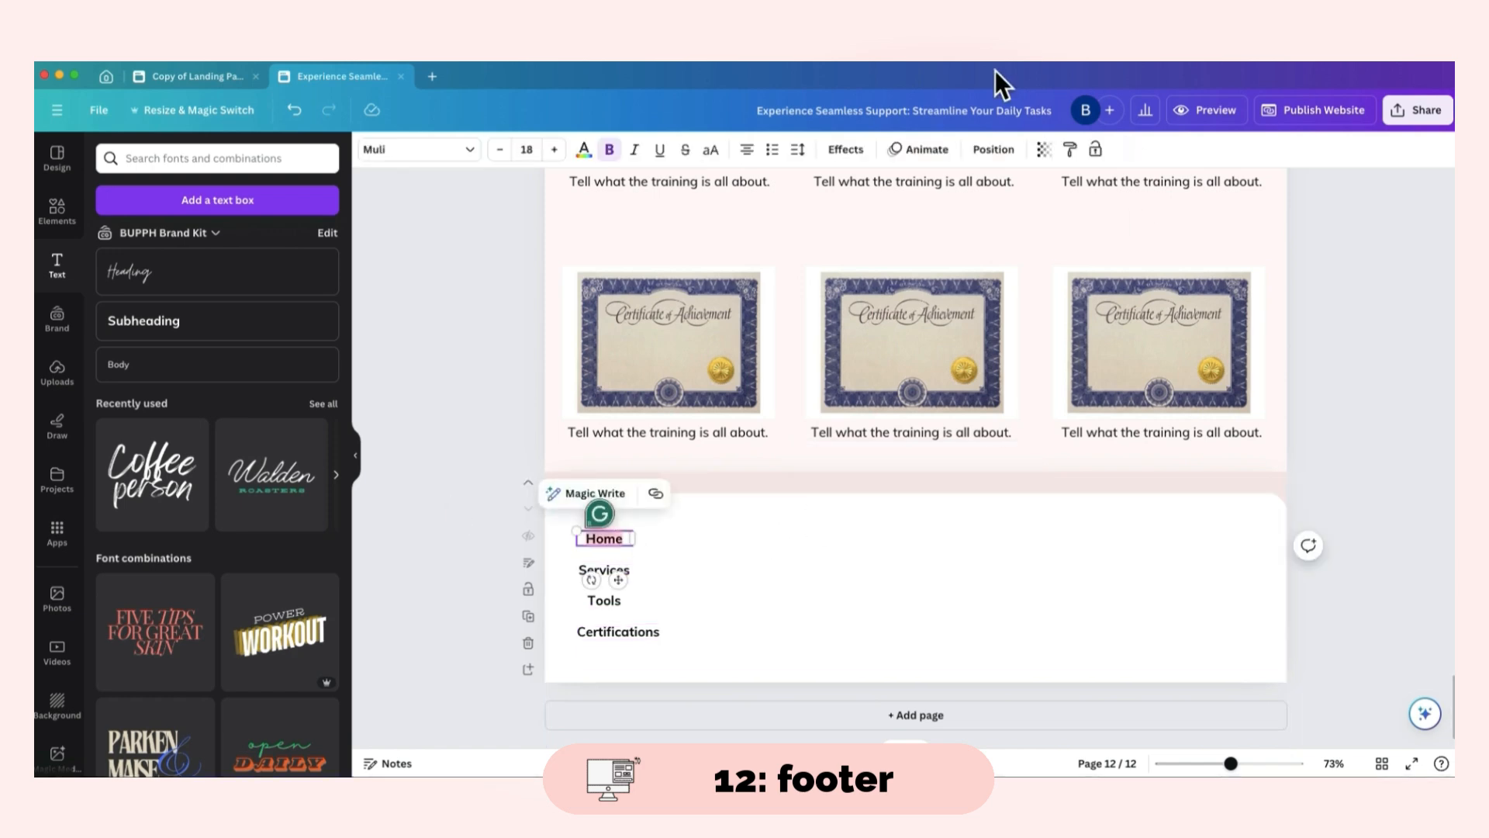
{"action": "left_click", "coordinate": [663, 578]}
{"action": "left_click", "coordinate": [622, 570]}
{"action": "left_click", "coordinate": [623, 570]}
{"action": "left_click", "coordinate": [748, 152]}
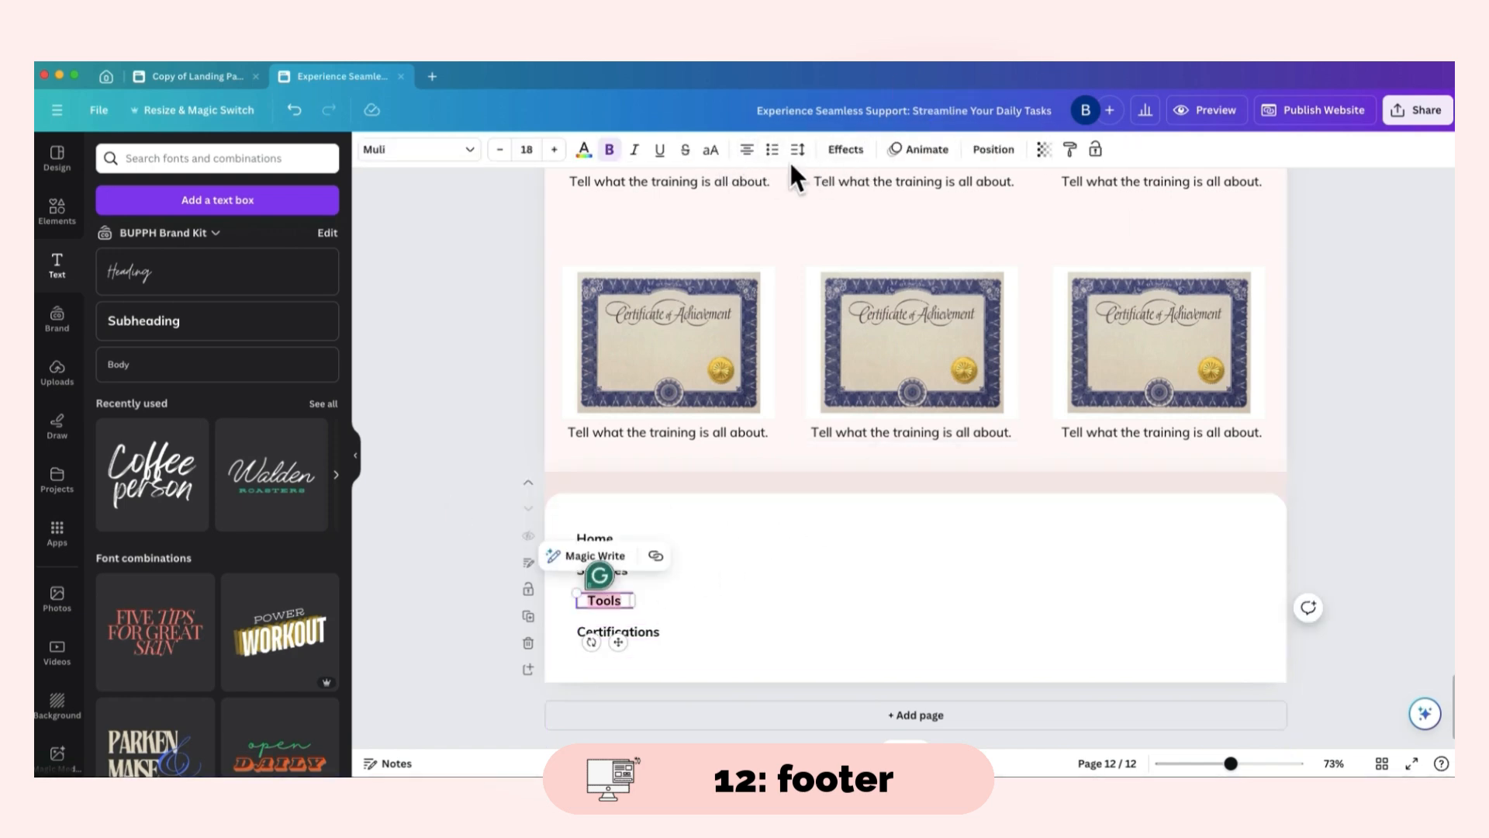
{"action": "left_click", "coordinate": [750, 151]}
{"action": "double_click", "coordinate": [643, 631]}
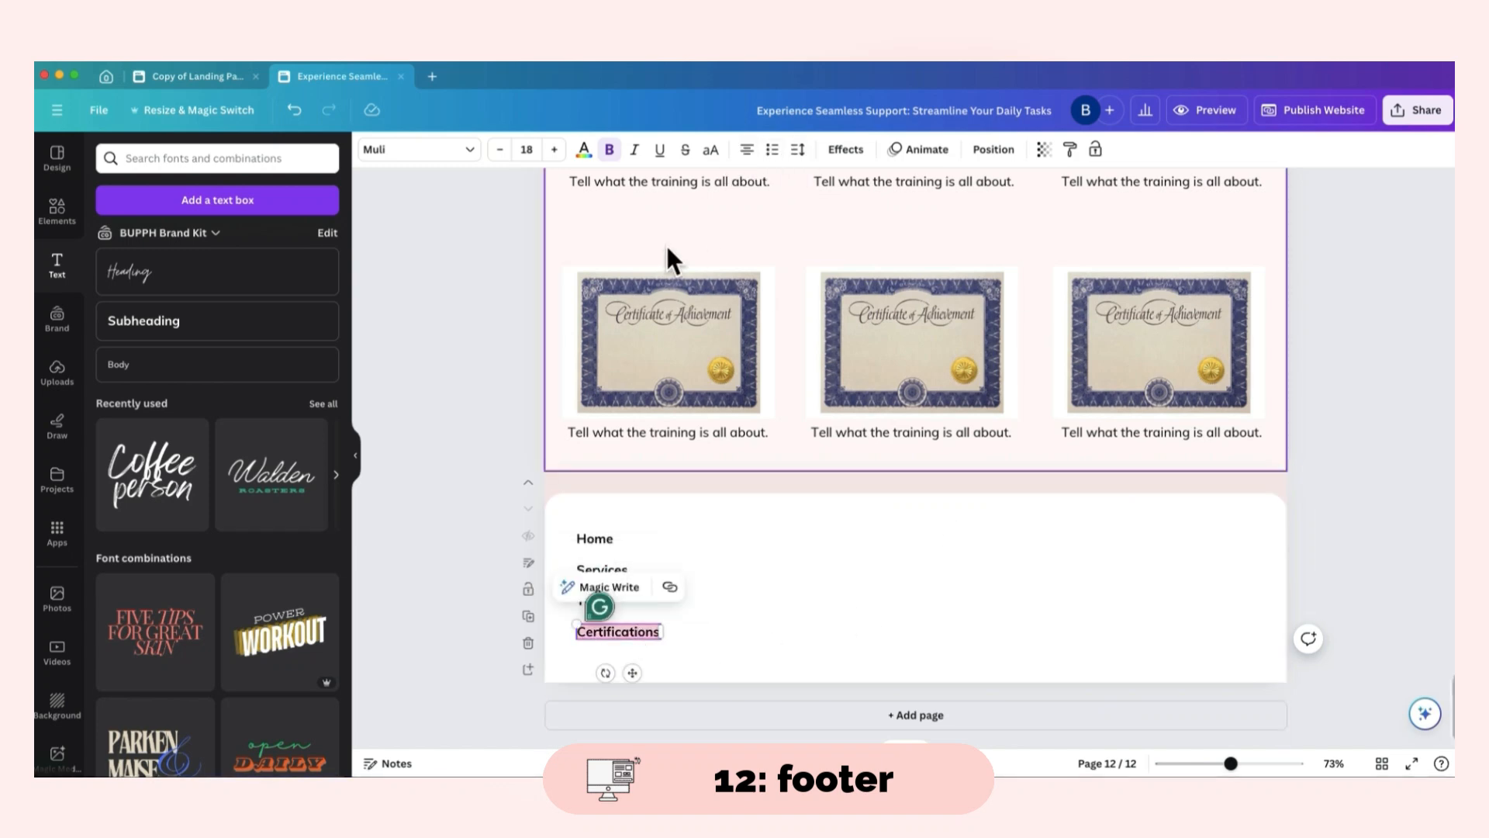
{"action": "left_click", "coordinate": [743, 154]}
{"action": "left_click", "coordinate": [607, 542]}
{"action": "left_click", "coordinate": [681, 493]}
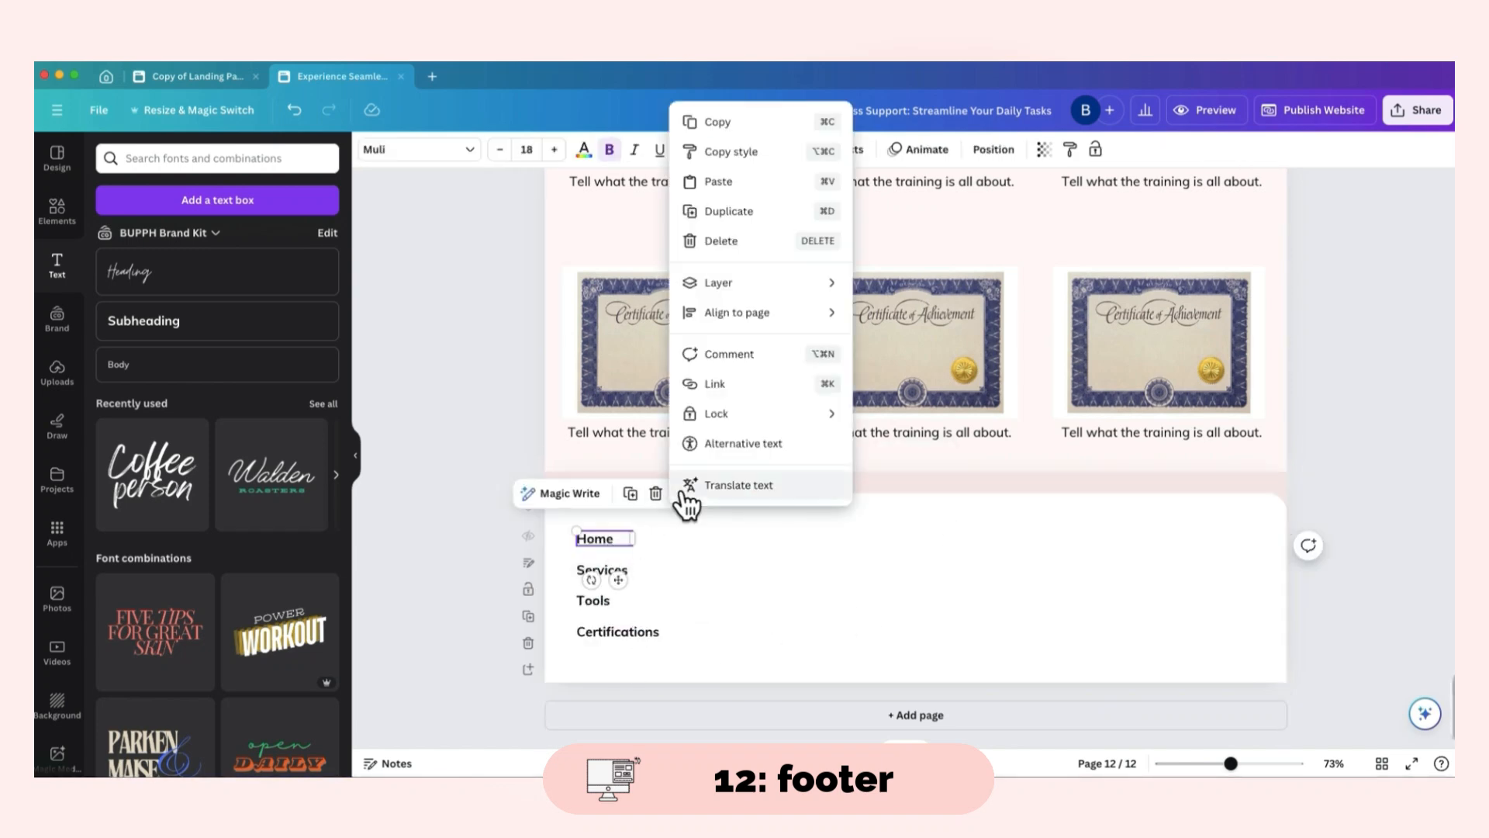
{"action": "left_click", "coordinate": [775, 383]}
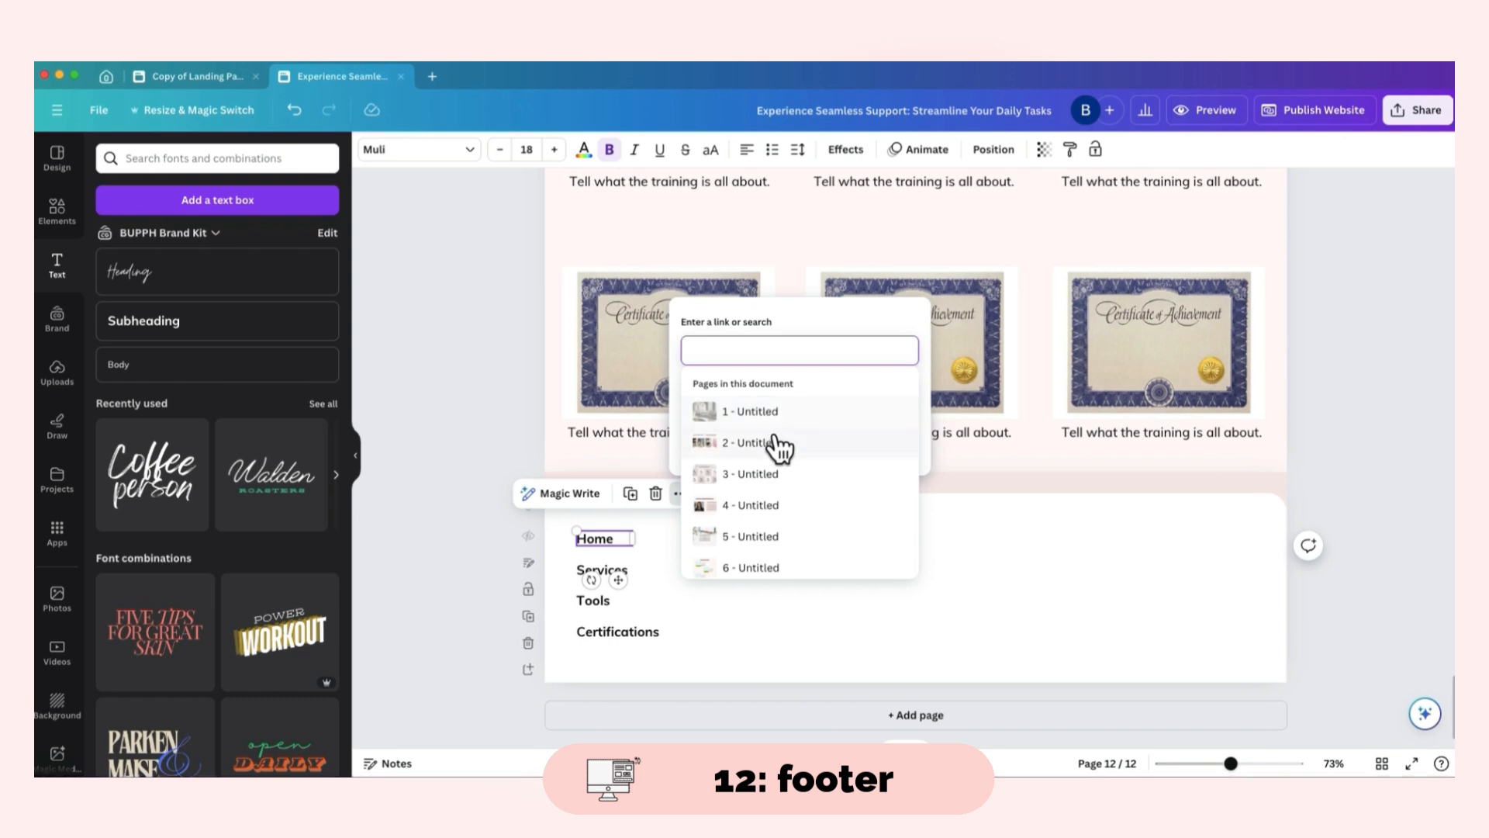
{"action": "left_click", "coordinate": [1038, 599]}
{"action": "left_click", "coordinate": [1361, 618]}
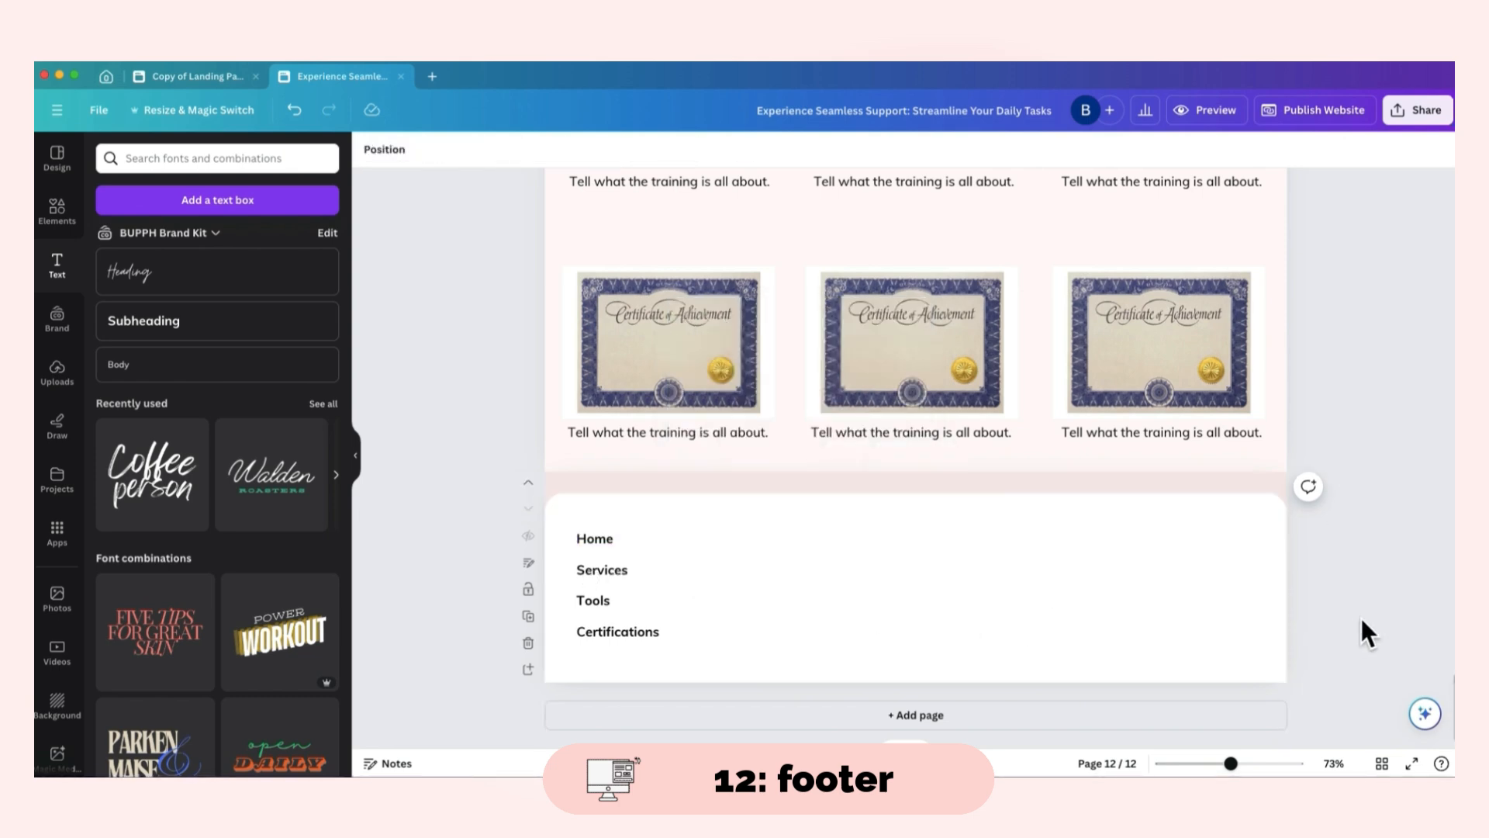
- Title the twelve pages Header, Problems, Services, About me, Benefits, Testimonials, Tools, Book Now, Portfolio, Process, Certifications and Footer
{"action": "left_click", "coordinate": [1383, 761]}
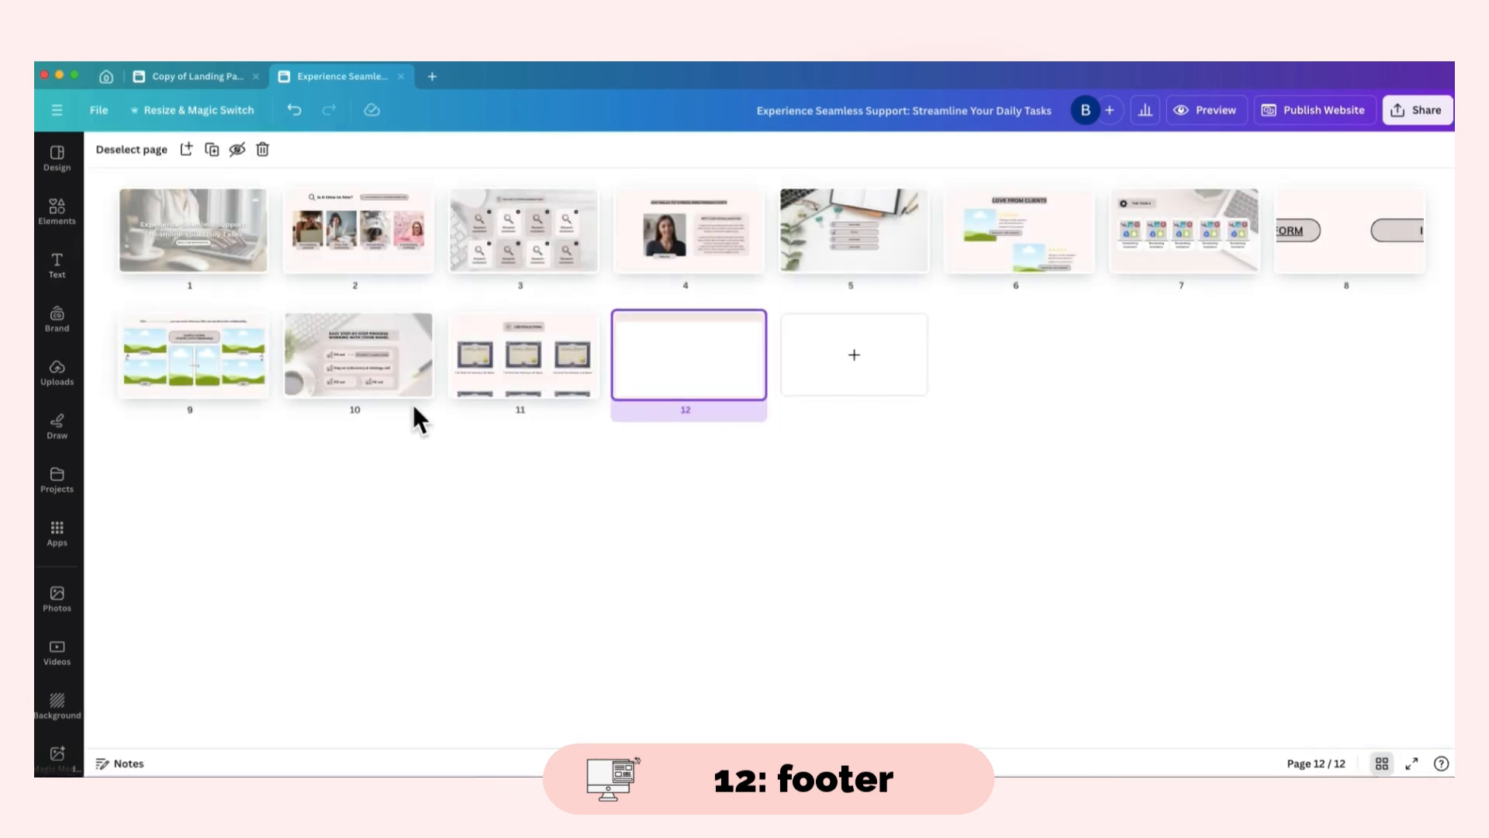
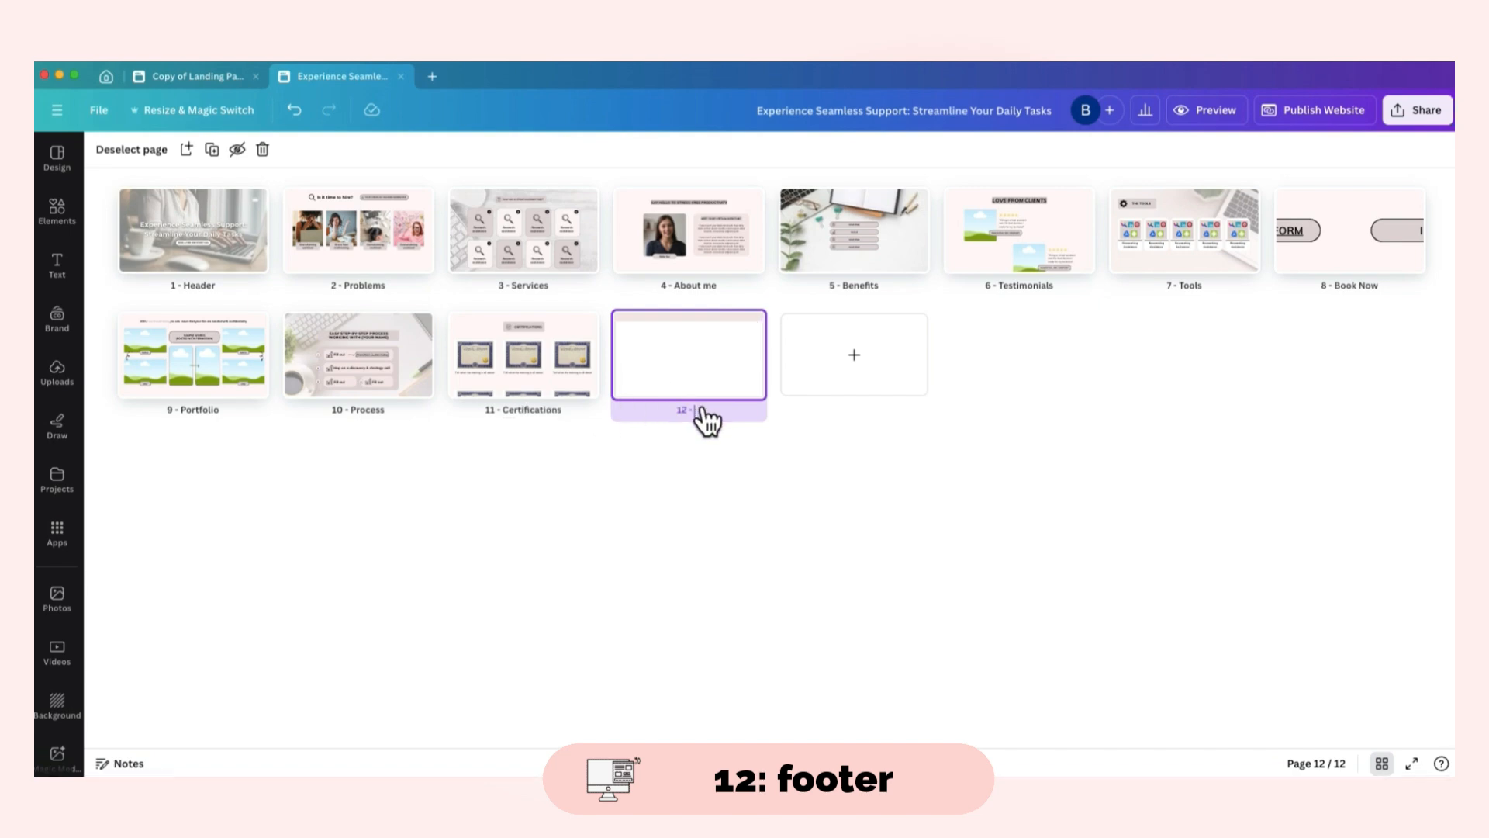
{"action": "type", "text": "ter"}
{"action": "left_click", "coordinate": [1027, 534]}
{"action": "left_click", "coordinate": [1387, 766]}
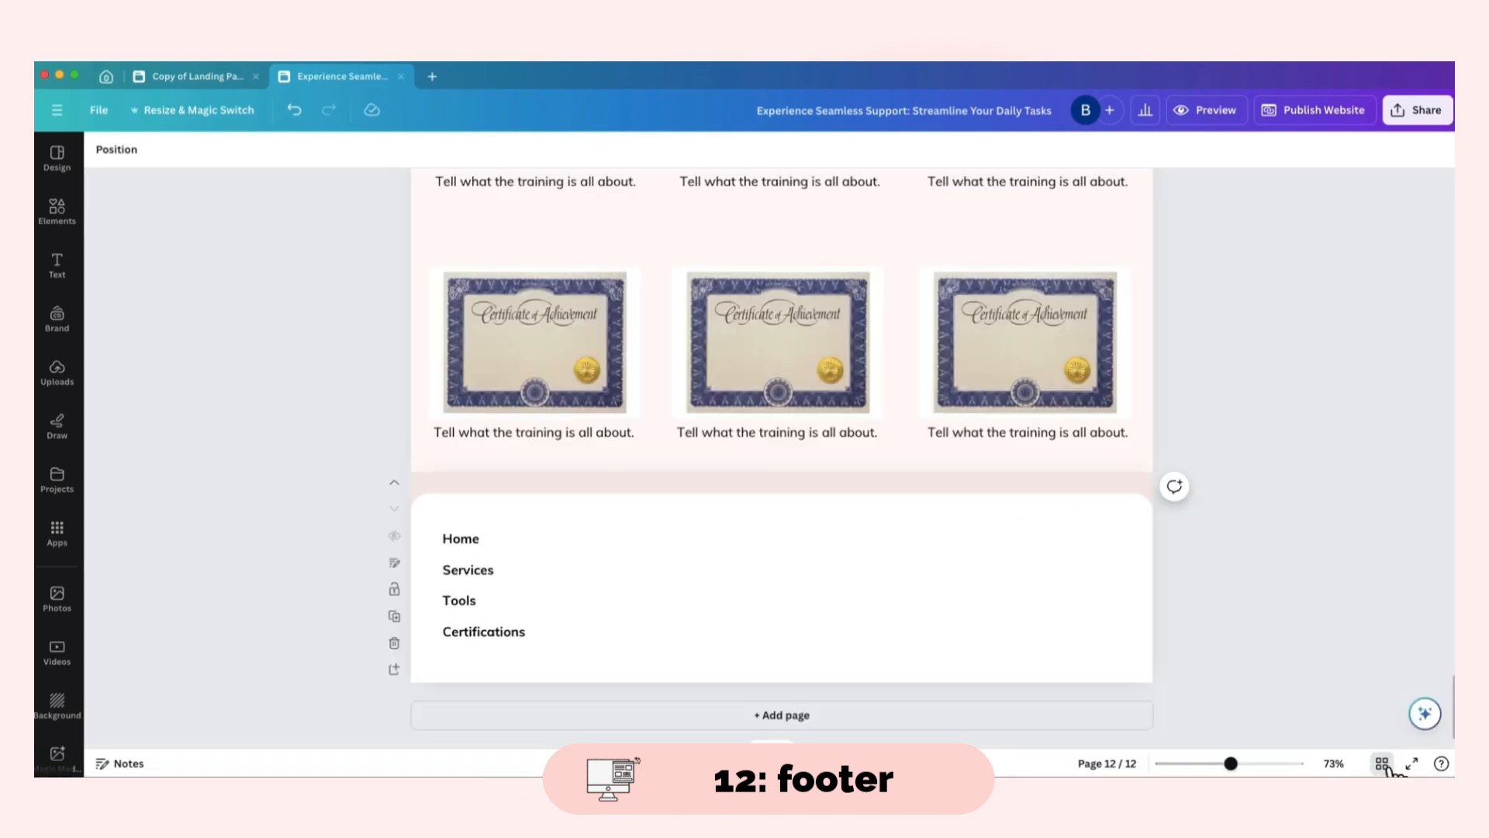
- Link the "Home" footer menu entry to the page "1 - Header"
{"action": "left_click", "coordinate": [600, 538]}
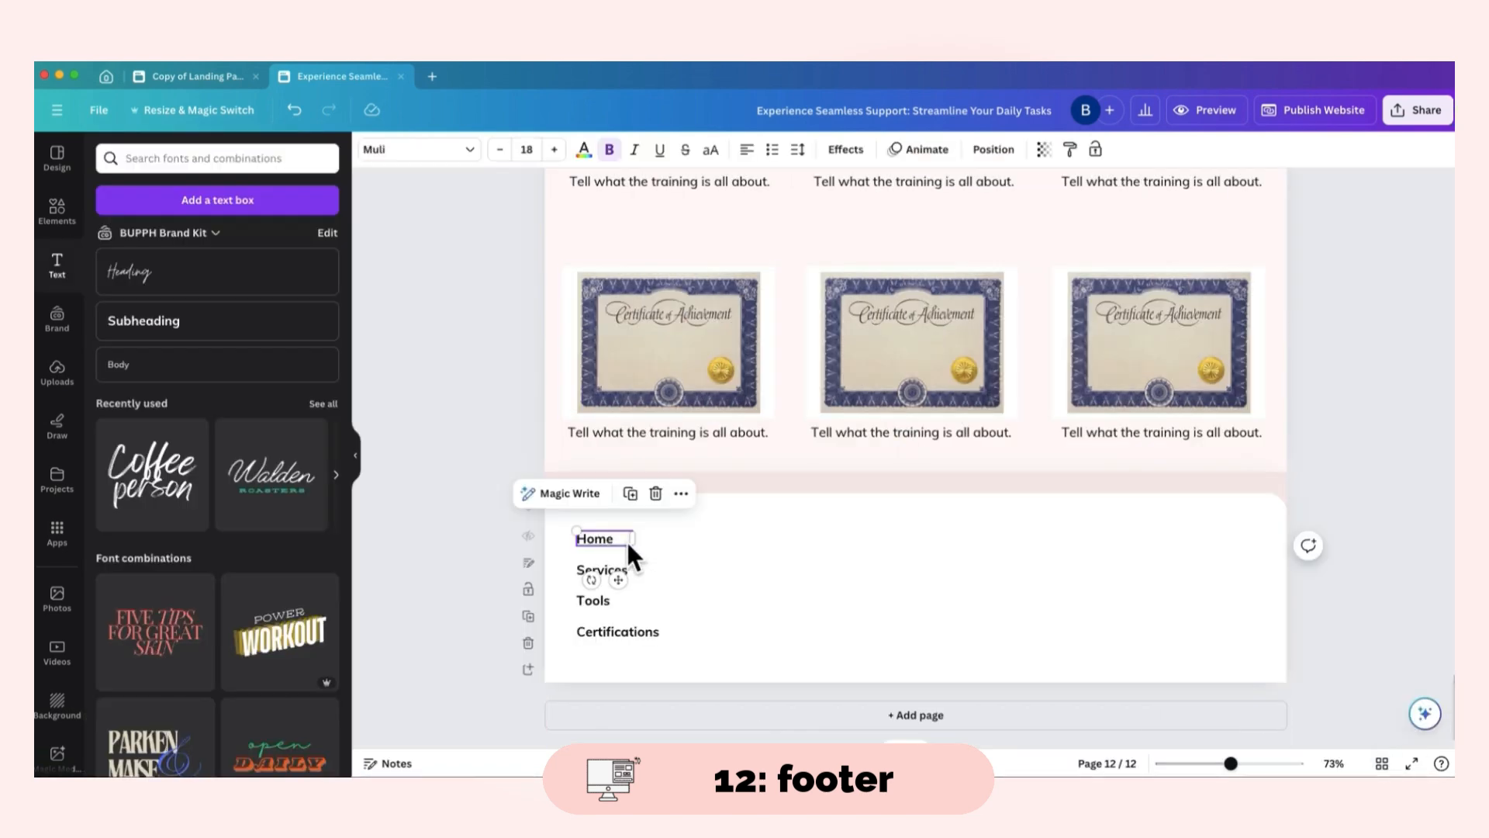
{"action": "left_click", "coordinate": [680, 493]}
{"action": "left_click", "coordinate": [765, 385]}
{"action": "scroll", "coordinate": [815, 512], "scroll_direction": "down", "scroll_amount": 3}
{"action": "scroll", "coordinate": [775, 474], "scroll_direction": "up", "scroll_amount": 3}
{"action": "left_click", "coordinate": [791, 415]}
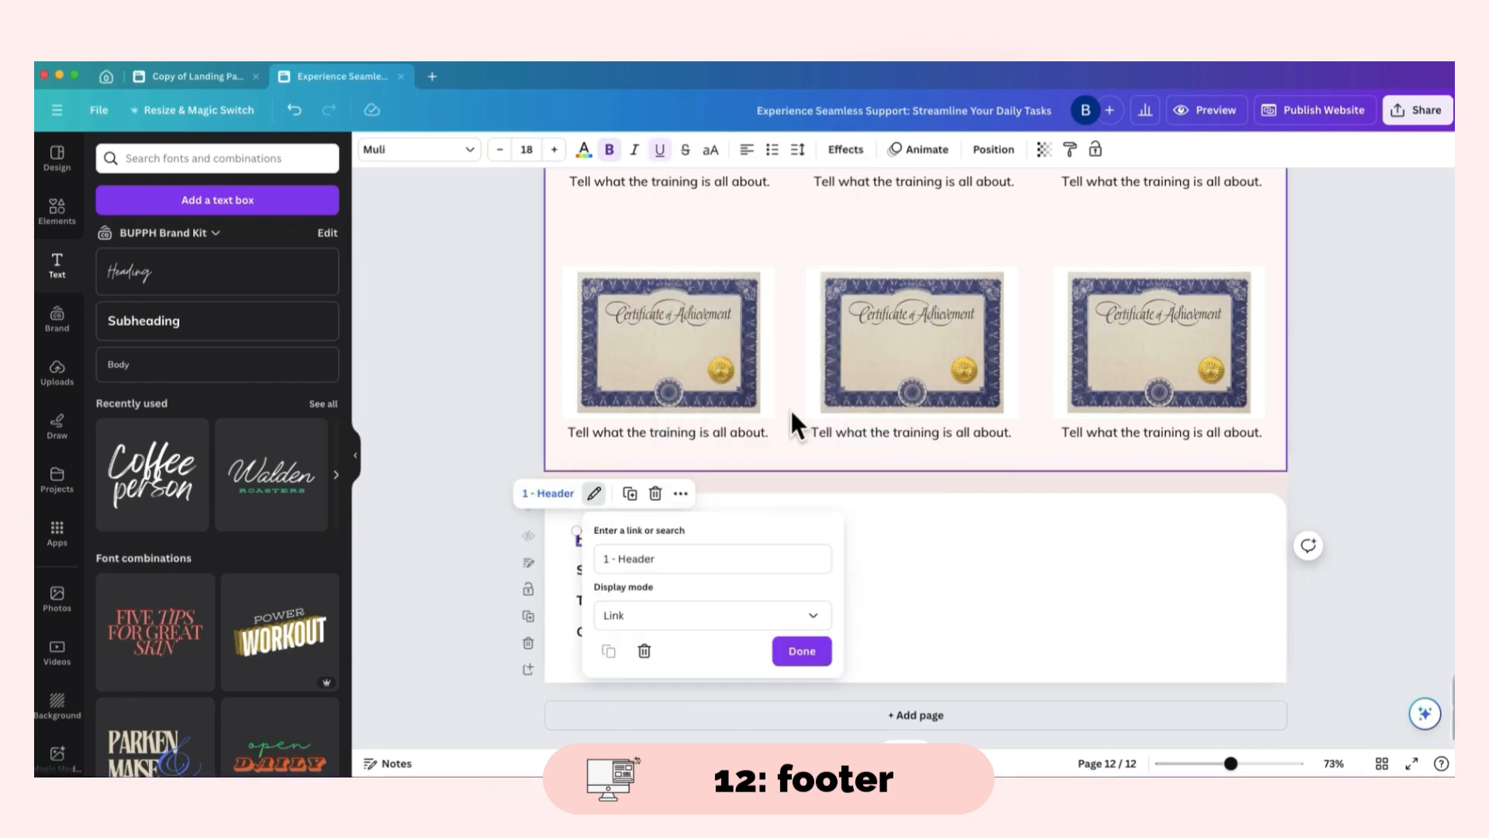
{"action": "left_click", "coordinate": [801, 649]}
- Link the "Services" footer menu entry to the page "3 - Services"
{"action": "left_click", "coordinate": [616, 570]}
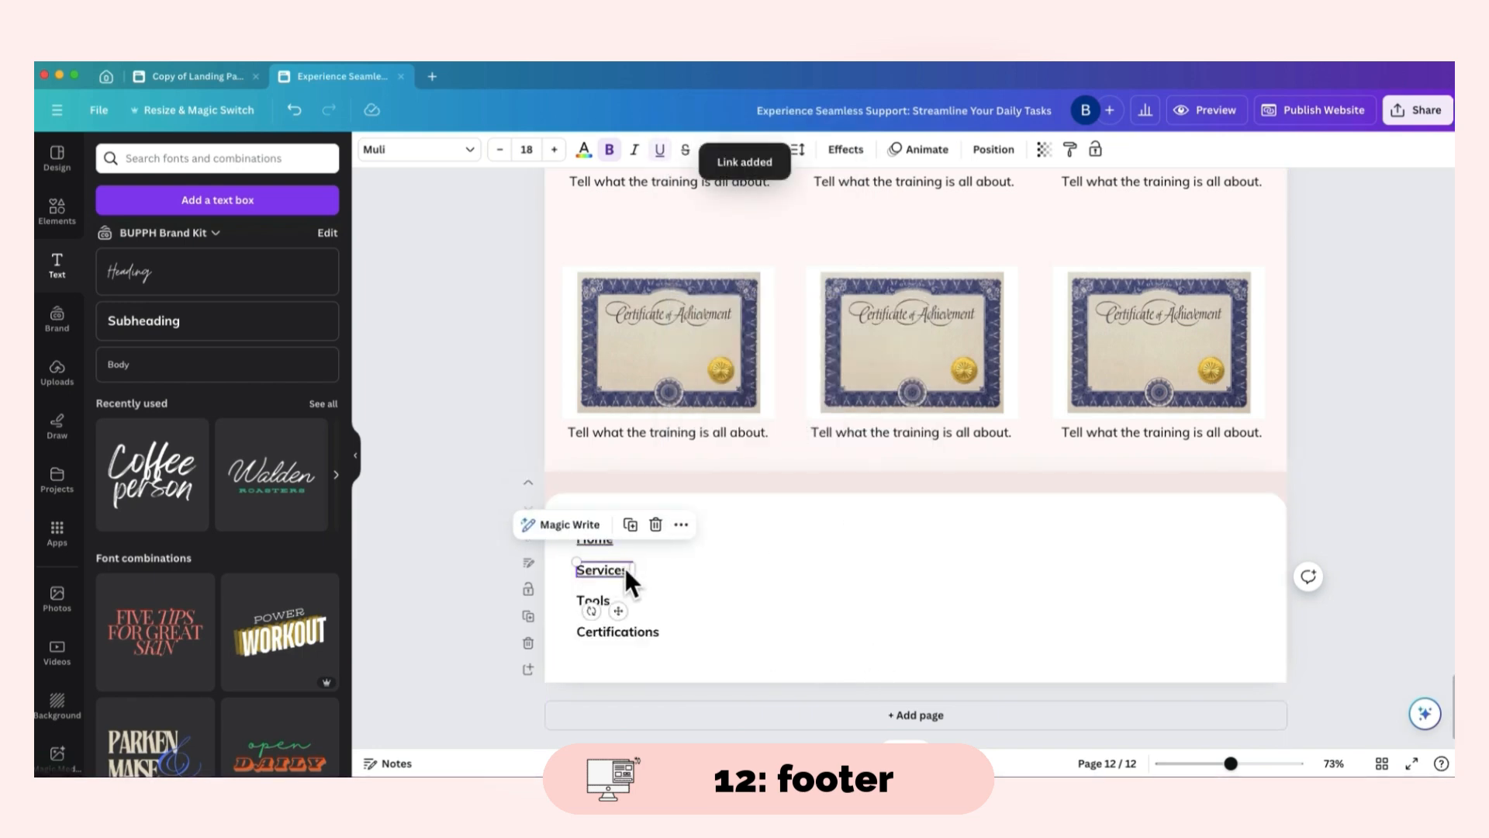
{"action": "left_click", "coordinate": [681, 524]}
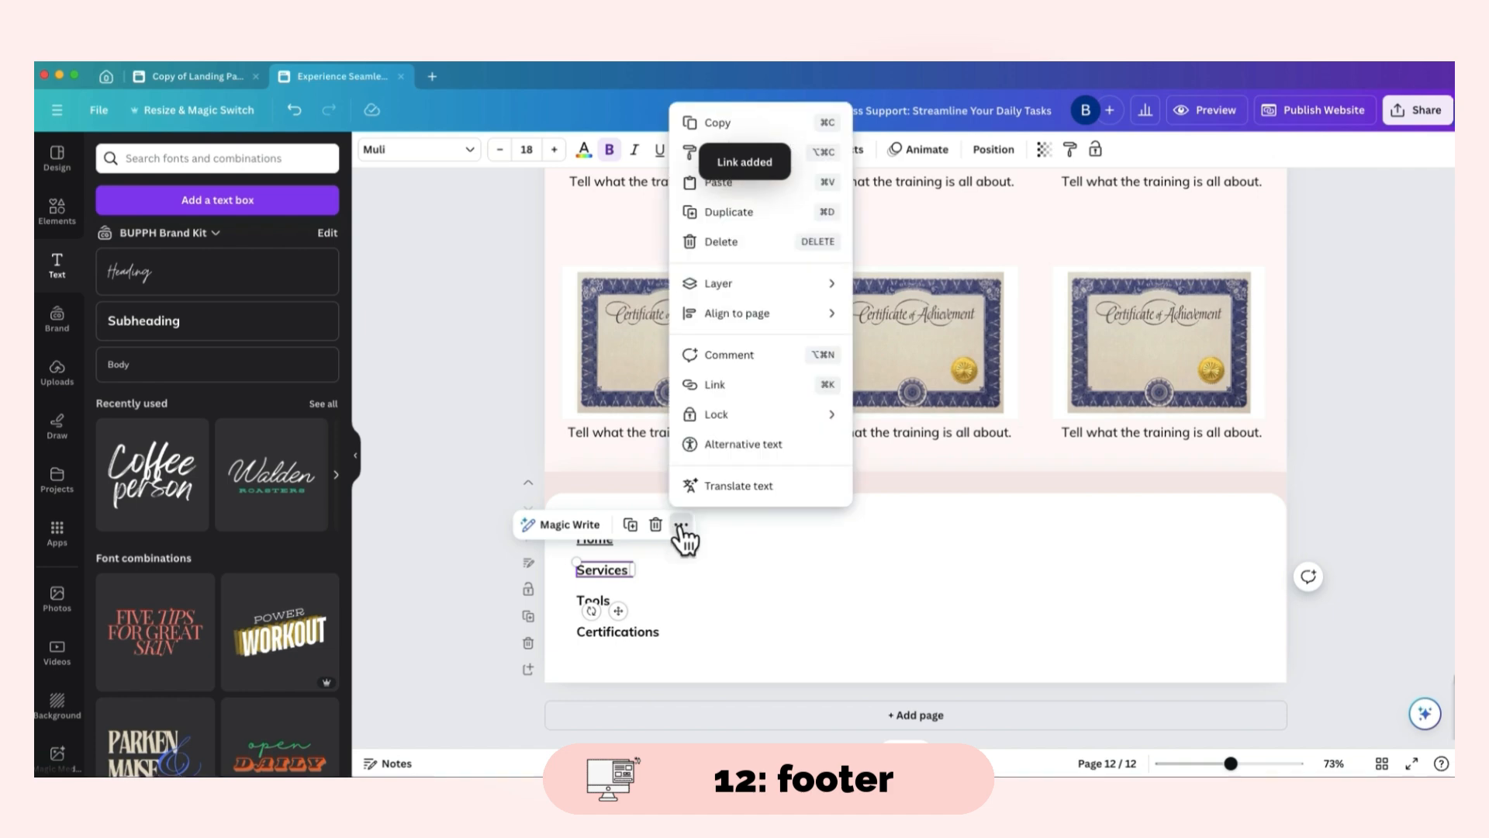
{"action": "left_click", "coordinate": [743, 388]}
{"action": "left_click", "coordinate": [804, 508]}
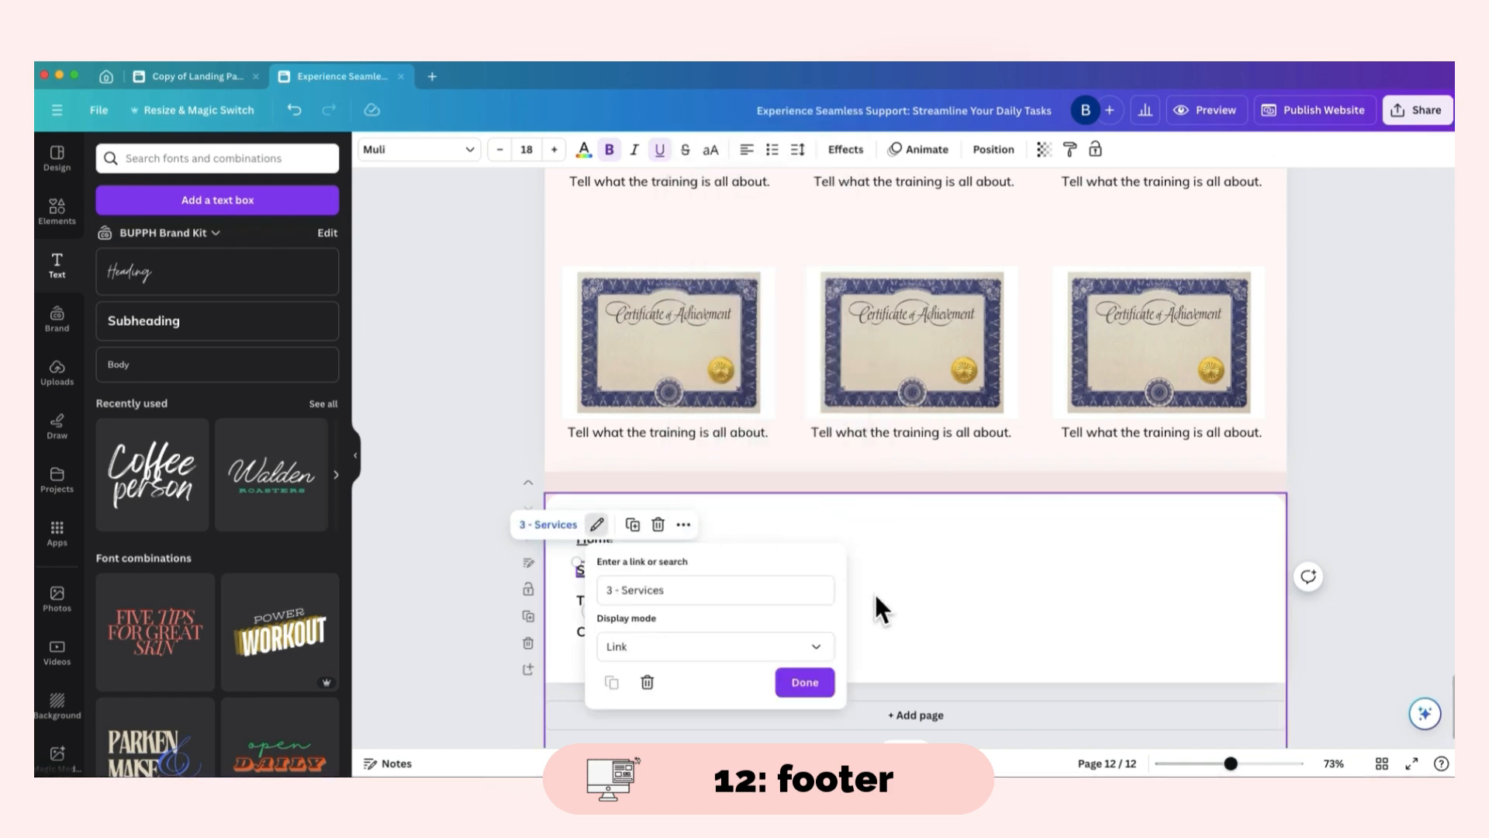
{"action": "left_click", "coordinate": [798, 683]}
- Link the "Tools" footer menu entry to the Tools page of the document
{"action": "left_click", "coordinate": [605, 608]}
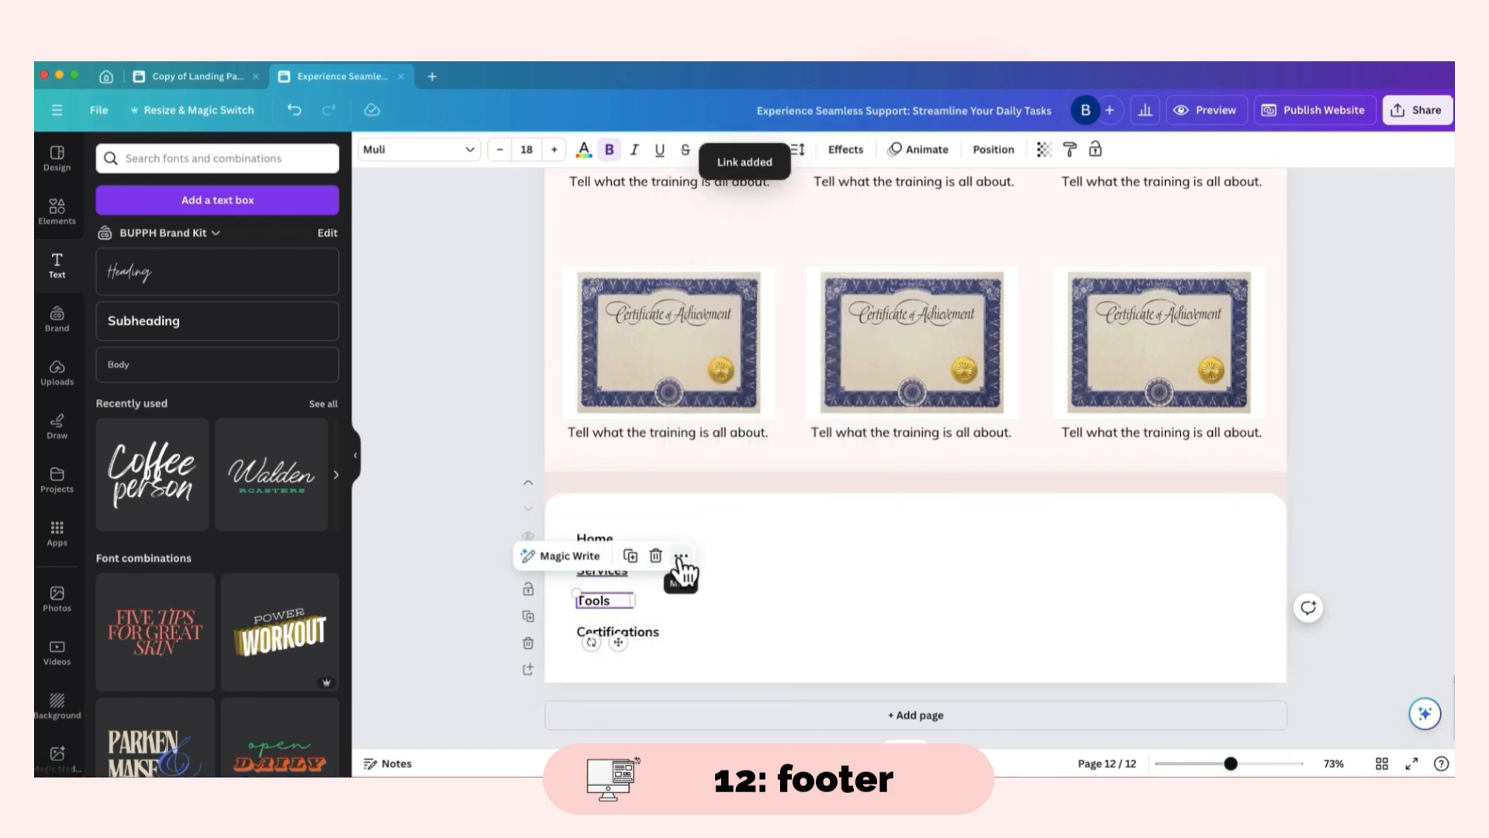
{"action": "left_click", "coordinate": [681, 573]}
{"action": "left_click", "coordinate": [748, 422]}
{"action": "scroll", "coordinate": [861, 556], "scroll_direction": "down", "scroll_amount": 4}
{"action": "left_click", "coordinate": [812, 474]}
{"action": "left_click", "coordinate": [797, 715]}
- Link the "Certifications" footer menu entry to the Certifications page of the document
{"action": "left_click", "coordinate": [622, 632]}
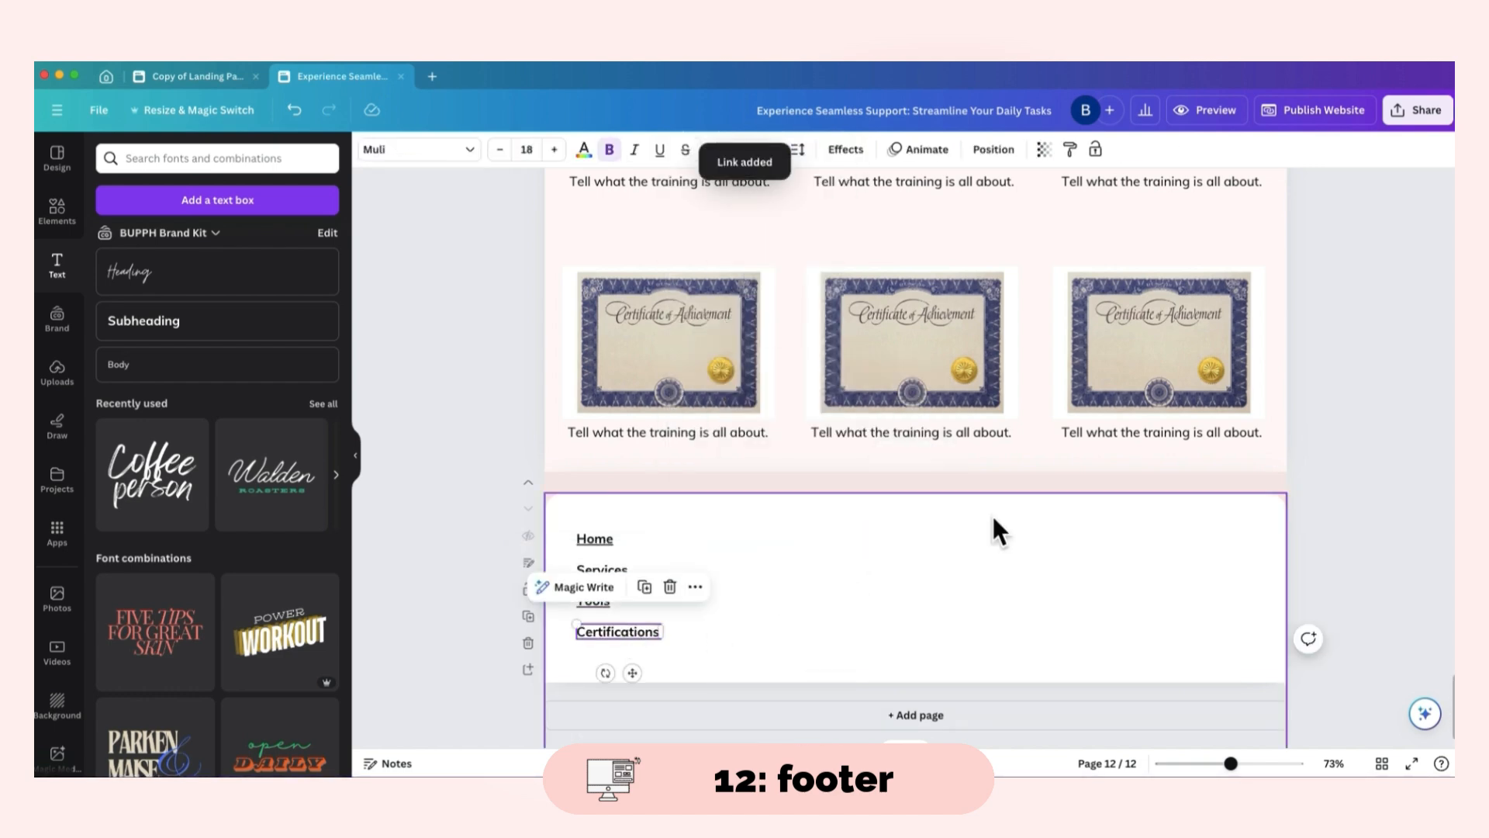
{"action": "left_click", "coordinate": [695, 587]}
{"action": "left_click", "coordinate": [833, 450]}
{"action": "scroll", "coordinate": [874, 535], "scroll_direction": "down", "scroll_amount": 5}
{"action": "left_click", "coordinate": [861, 625]}
{"action": "left_click", "coordinate": [1042, 608]}
- Check the template's footer and paste a copy of the portrait photo from the About me page into the footer page
{"action": "left_click", "coordinate": [233, 74]}
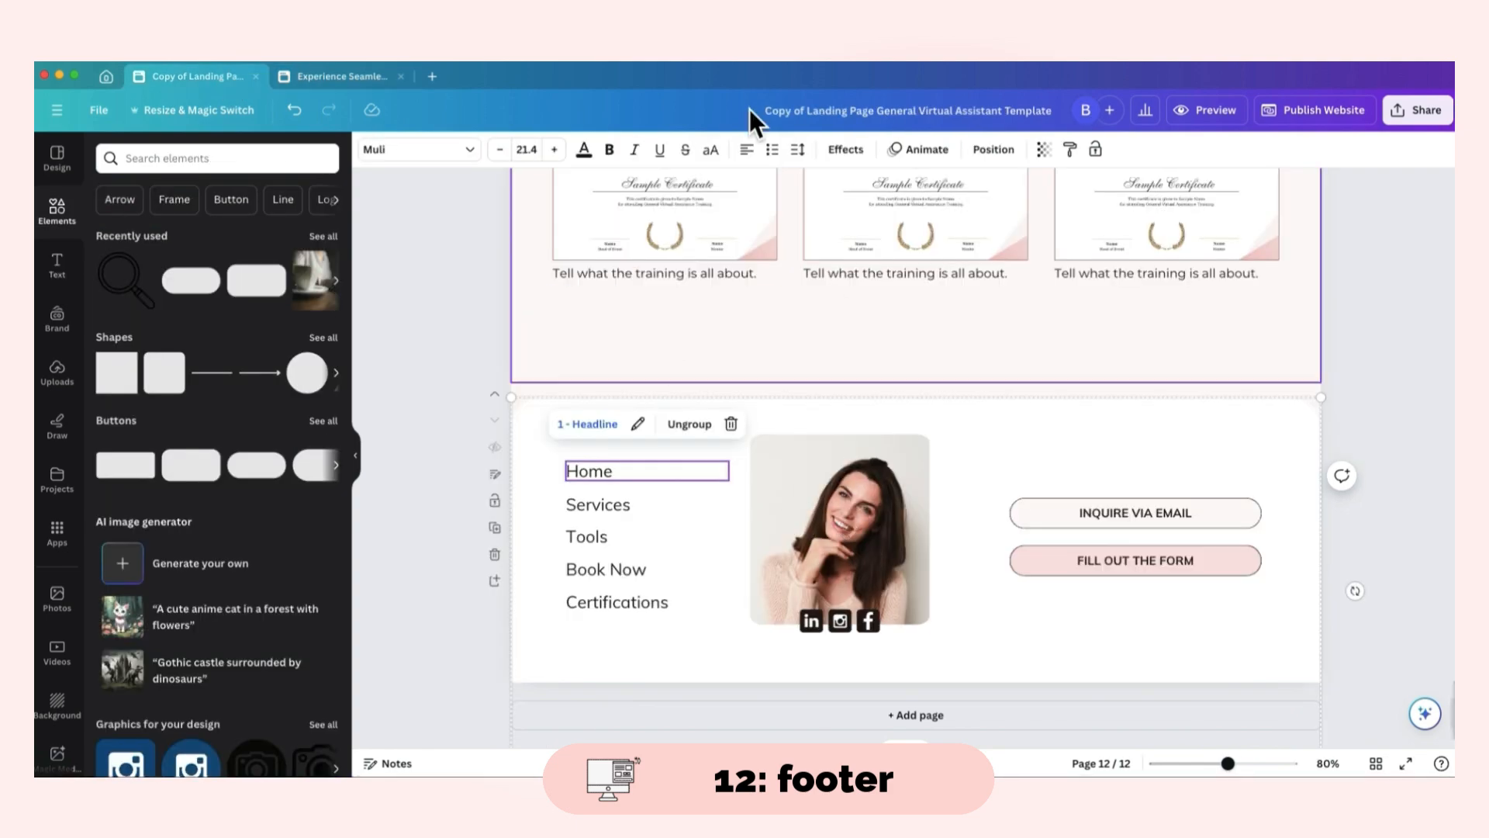
{"action": "left_click", "coordinate": [352, 75]}
{"action": "scroll", "coordinate": [821, 383], "scroll_direction": "up", "scroll_amount": 10}
{"action": "scroll", "coordinate": [820, 384], "scroll_direction": "up", "scroll_amount": 15}
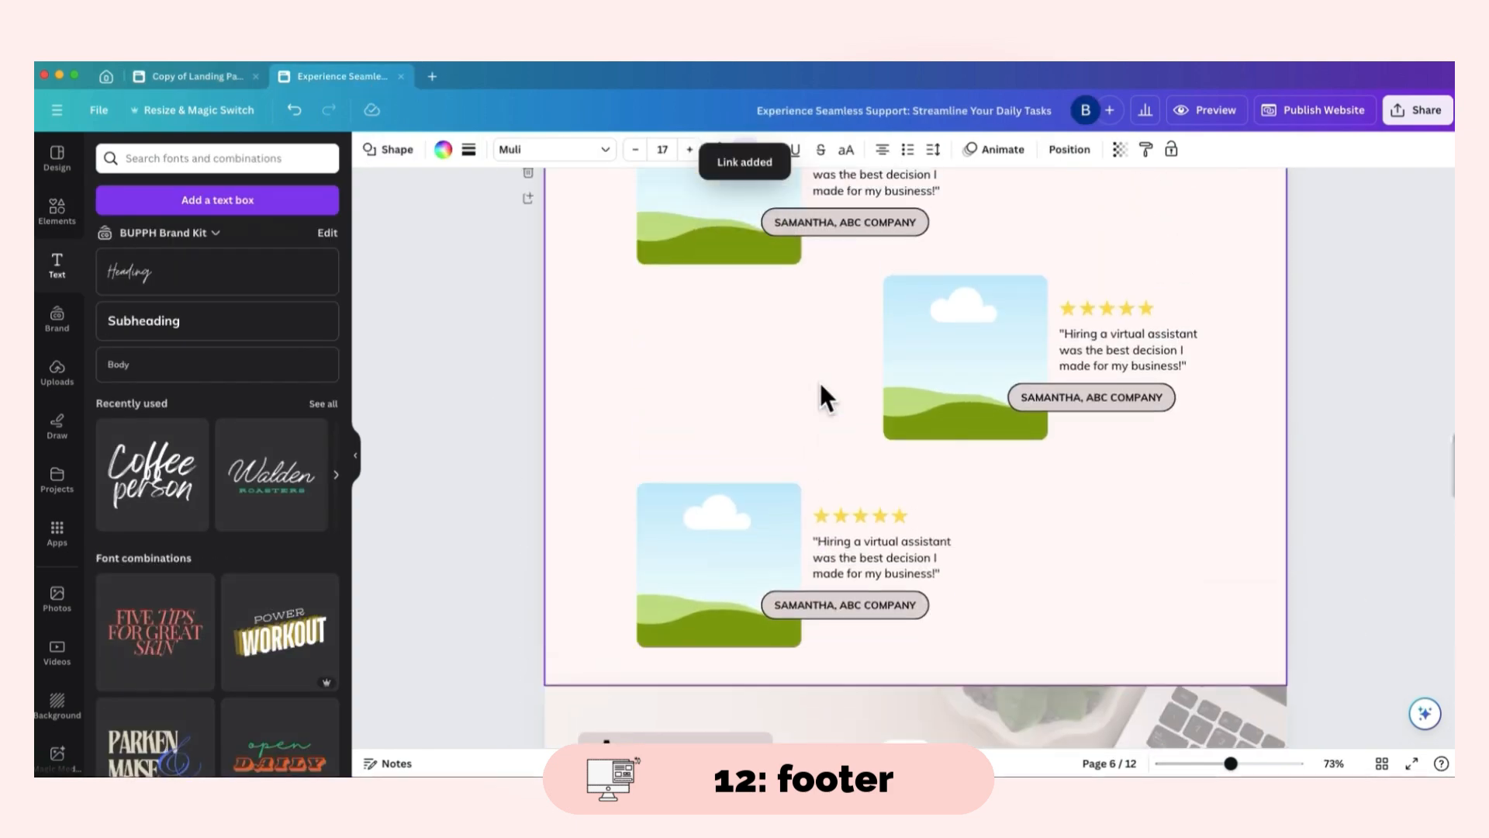
{"action": "left_click", "coordinate": [831, 348]}
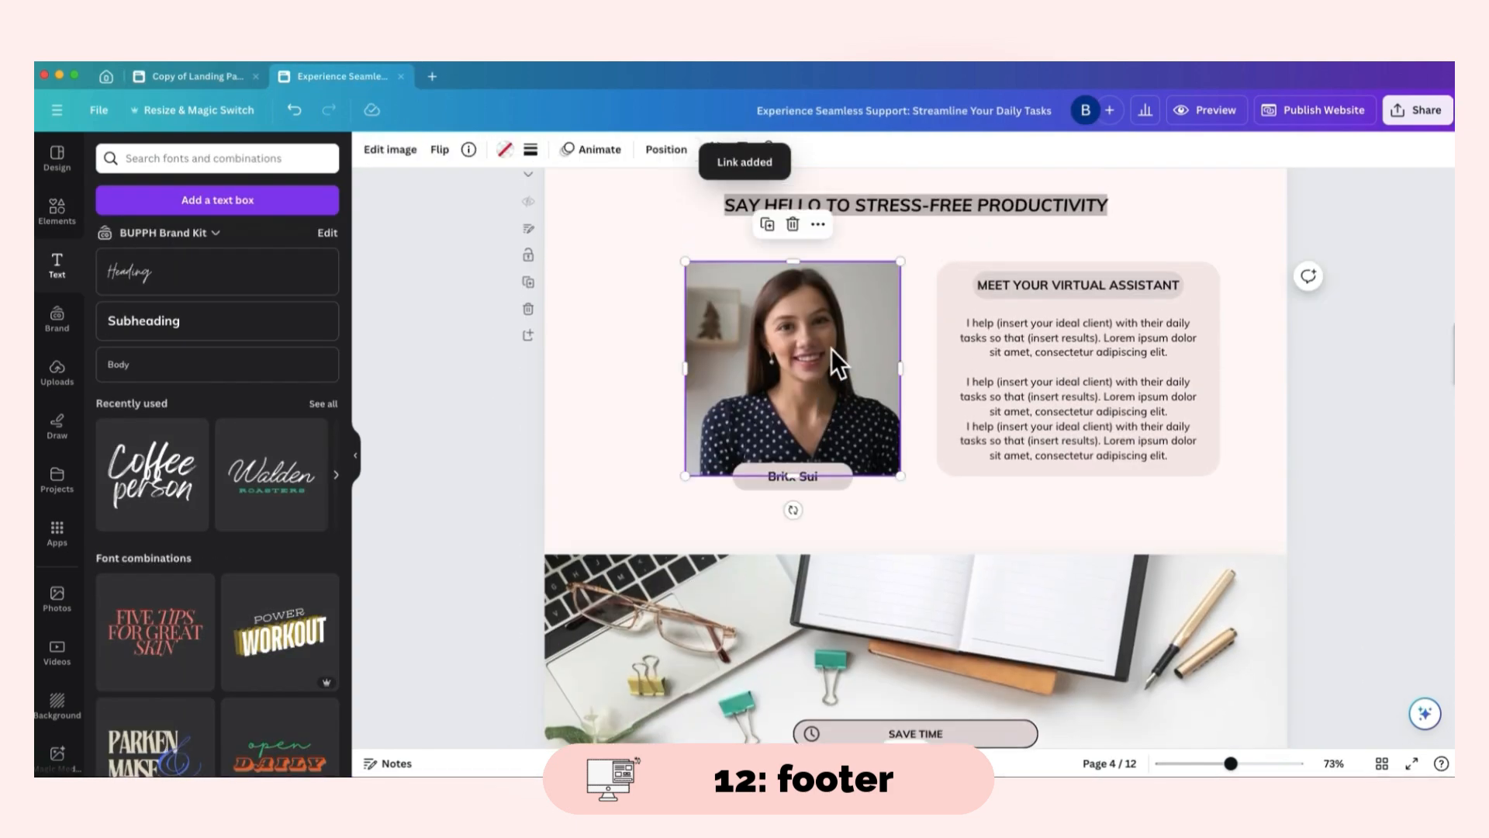
{"action": "scroll", "coordinate": [891, 453], "scroll_direction": "down", "scroll_amount": 20}
{"action": "key", "text": "super+v"}
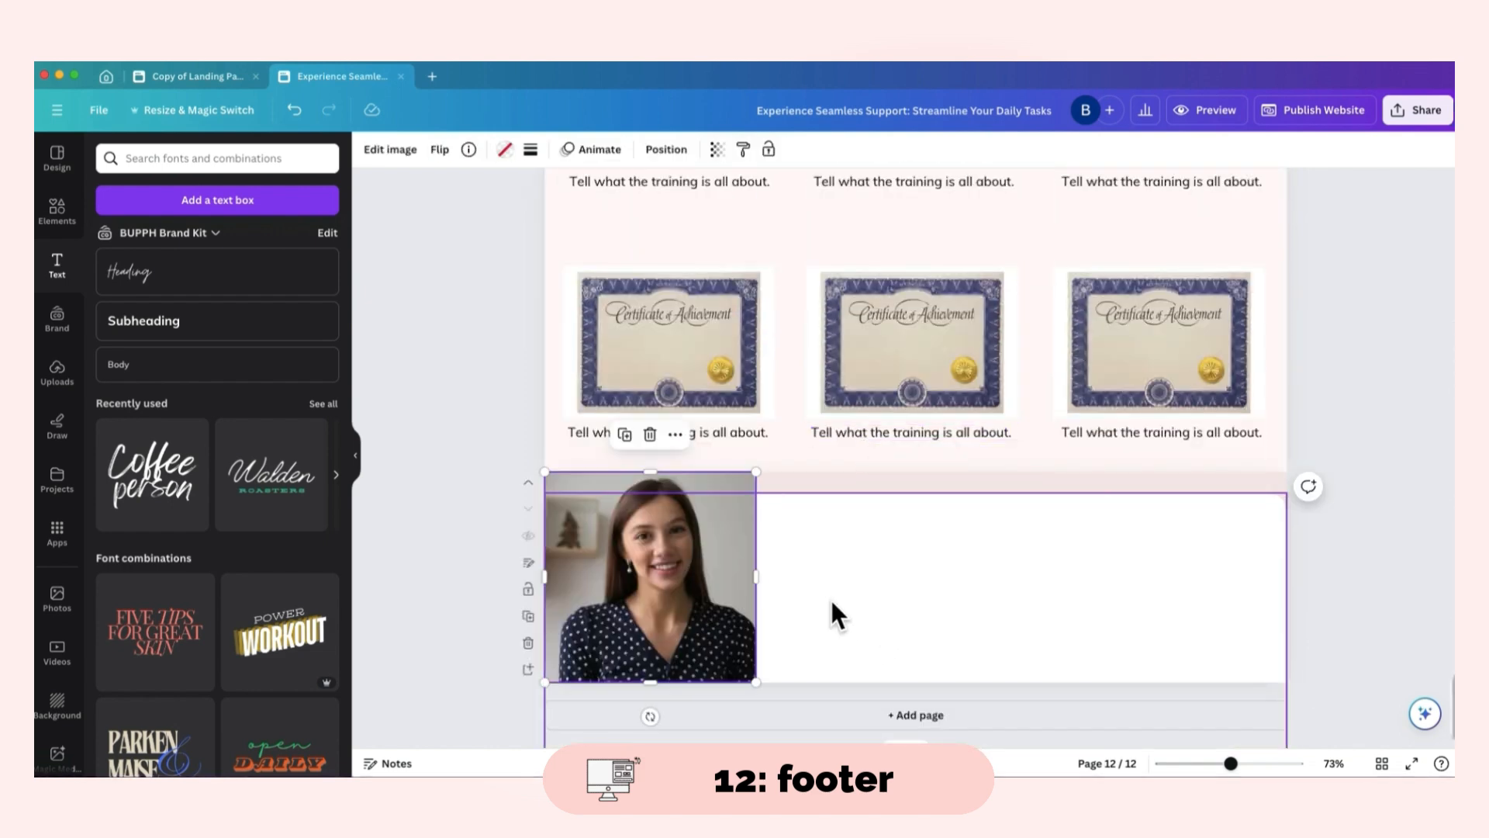
- Shrink and crop the pasted portrait to fit inside the white footer and place it beside the menu entries
{"action": "left_click_drag", "start_coordinate": [698, 590], "coordinate": [877, 584]}
{"action": "left_click_drag", "start_coordinate": [933, 468], "coordinate": [876, 547]}
{"action": "left_click_drag", "start_coordinate": [807, 595], "coordinate": [851, 587]}
{"action": "left_click_drag", "start_coordinate": [770, 591], "coordinate": [788, 588]}
{"action": "left_click", "coordinate": [977, 586]}
{"action": "left_click_drag", "start_coordinate": [882, 587], "coordinate": [818, 579]}
{"action": "left_click", "coordinate": [1024, 570]}
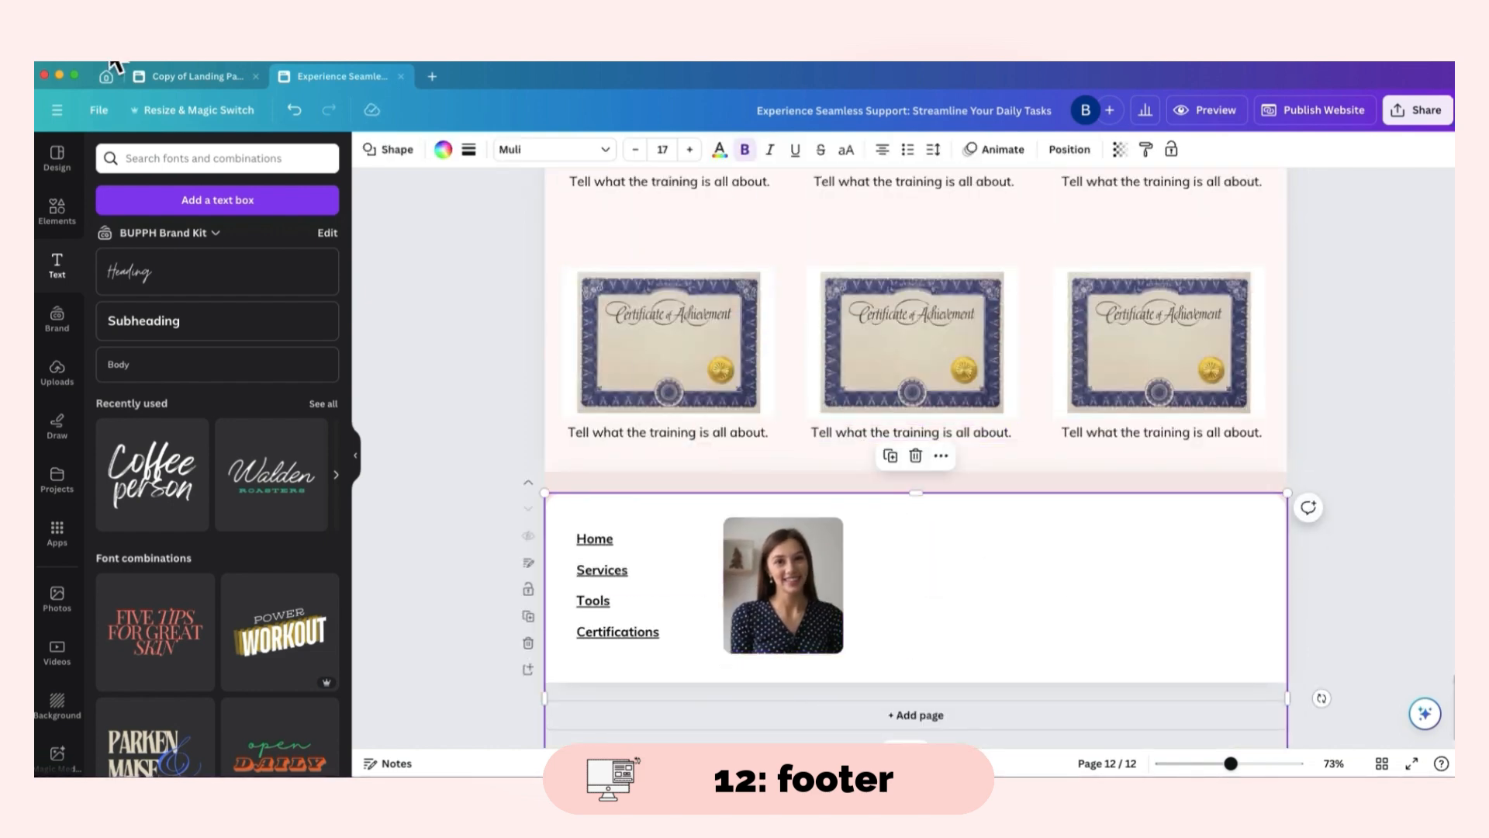
- Compare with the template's footer, widen the footer portrait to a nearly square format and reposition it beside the menu
{"action": "left_click", "coordinate": [190, 76]}
{"action": "left_click", "coordinate": [333, 76]}
{"action": "left_click", "coordinate": [797, 598]}
{"action": "left_click_drag", "start_coordinate": [843, 582], "coordinate": [868, 581]}
{"action": "mouse_move", "coordinate": [807, 589]}
{"action": "left_mouse_down"}
{"action": "mouse_move", "coordinate": [807, 605]}
{"action": "mouse_move", "coordinate": [826, 596]}
{"action": "left_mouse_up"}
{"action": "left_click", "coordinate": [974, 615]}
- Add the round black YouTube and Twitter icons from the Simple Icons collection to the footer
{"action": "left_click", "coordinate": [57, 209]}
{"action": "scroll", "coordinate": [152, 620], "scroll_direction": "down", "scroll_amount": 5}
{"action": "left_click", "coordinate": [153, 705]}
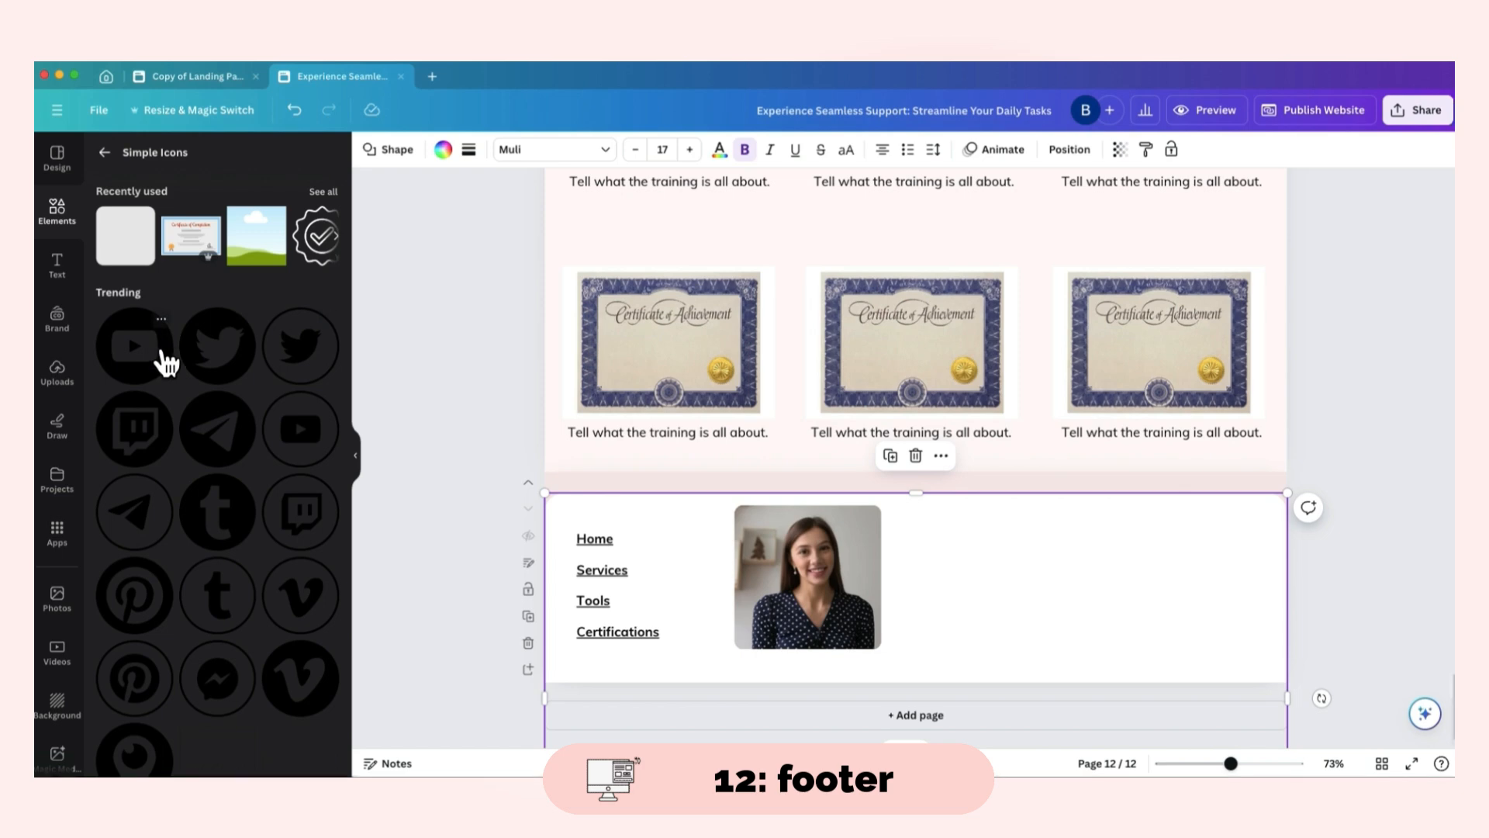
{"action": "left_click", "coordinate": [144, 363]}
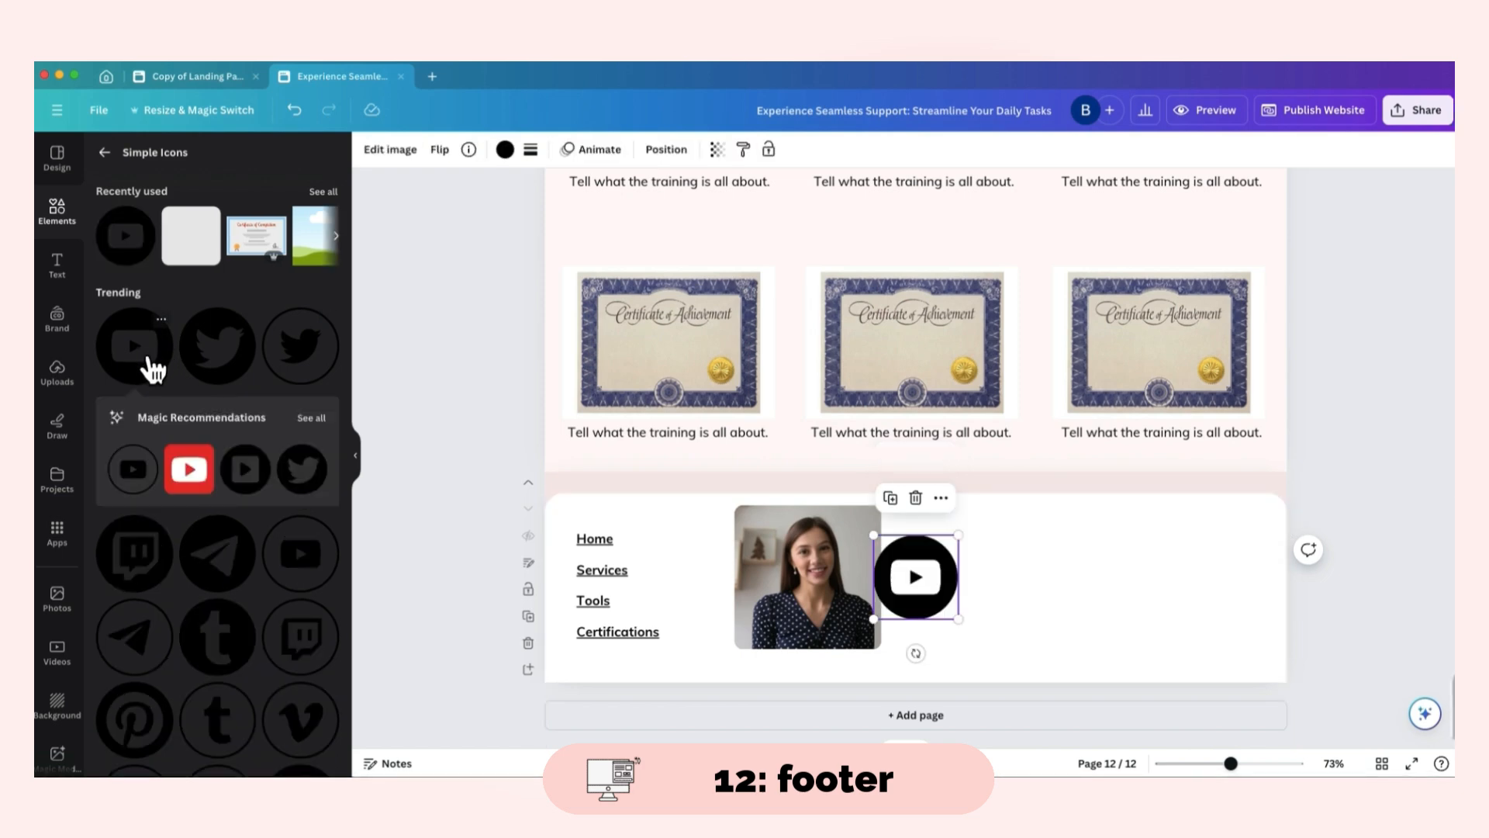
{"action": "left_click", "coordinate": [213, 355]}
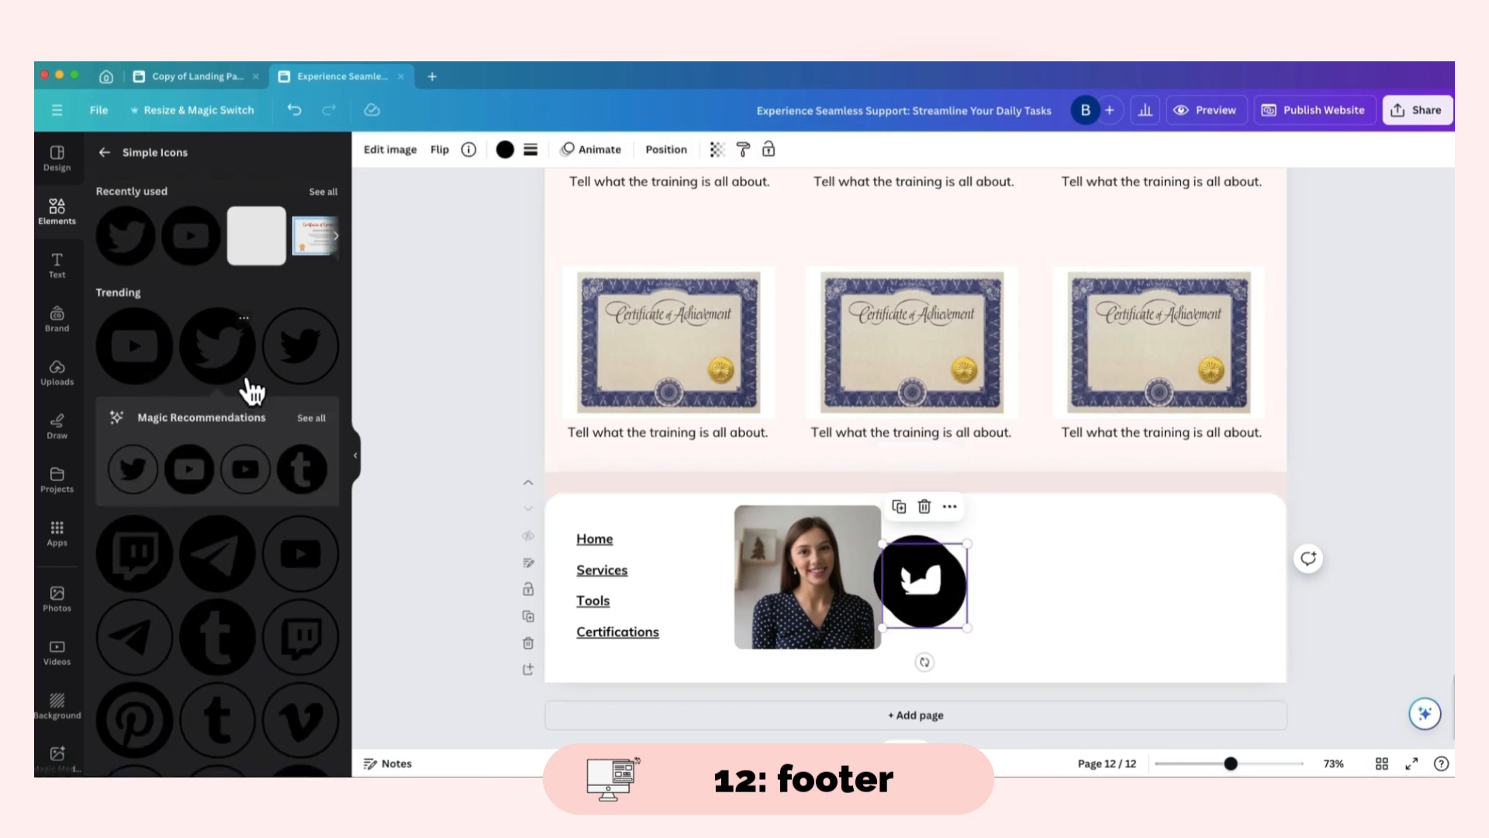
{"action": "scroll", "coordinate": [243, 385], "scroll_direction": "down", "scroll_amount": 2}
{"action": "scroll", "coordinate": [252, 390], "scroll_direction": "up", "scroll_amount": 2}
- Search the graphics for "facebook icon black", try the round blue thumbs-up graphic in the footer and delete it
{"action": "left_click", "coordinate": [106, 163]}
{"action": "type", "text": "facebook icon"}
{"action": "left_click", "coordinate": [299, 344]}
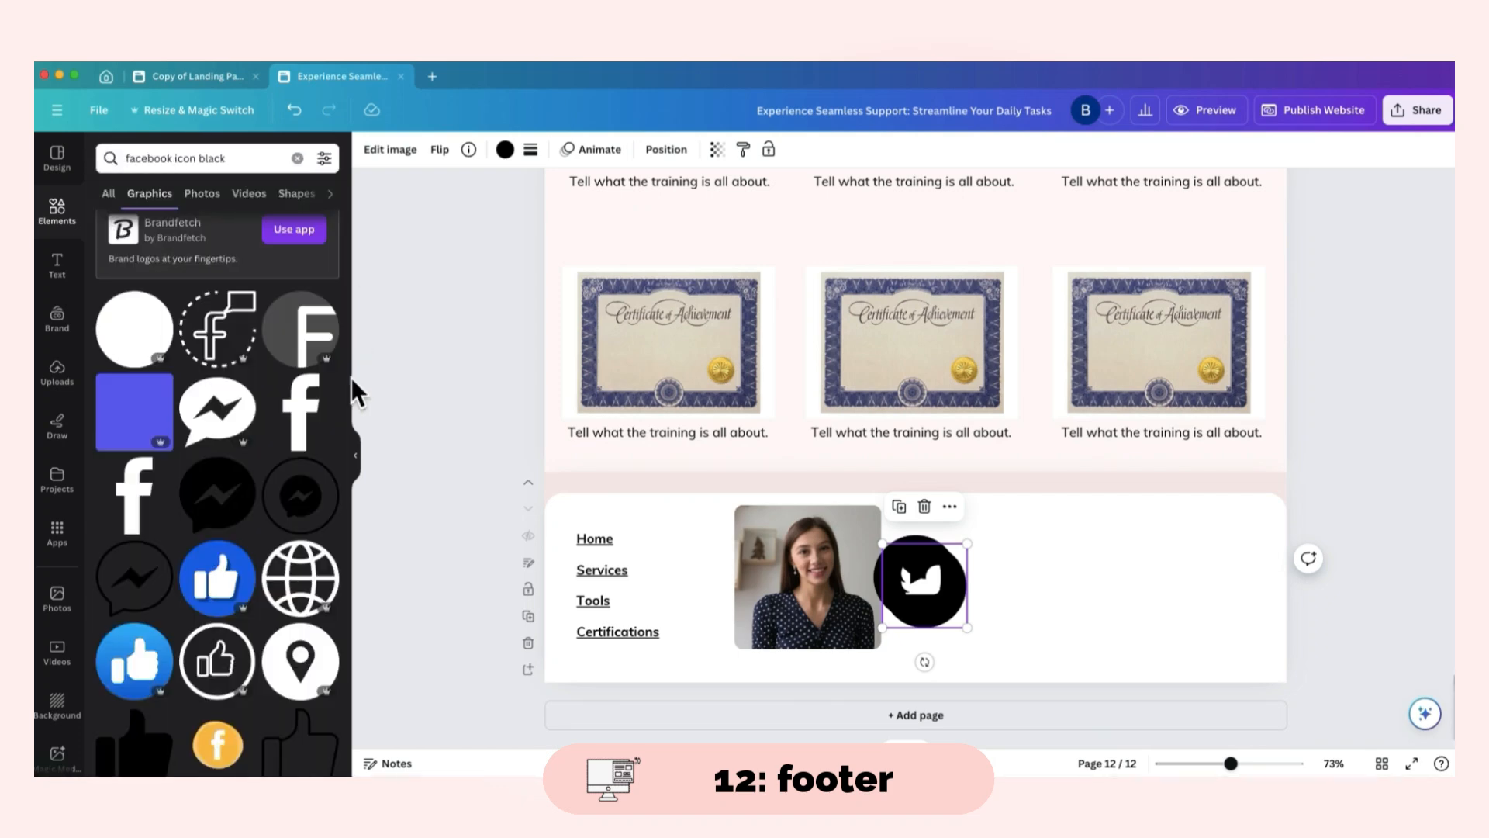
{"action": "scroll", "coordinate": [217, 465], "scroll_direction": "down", "scroll_amount": 5}
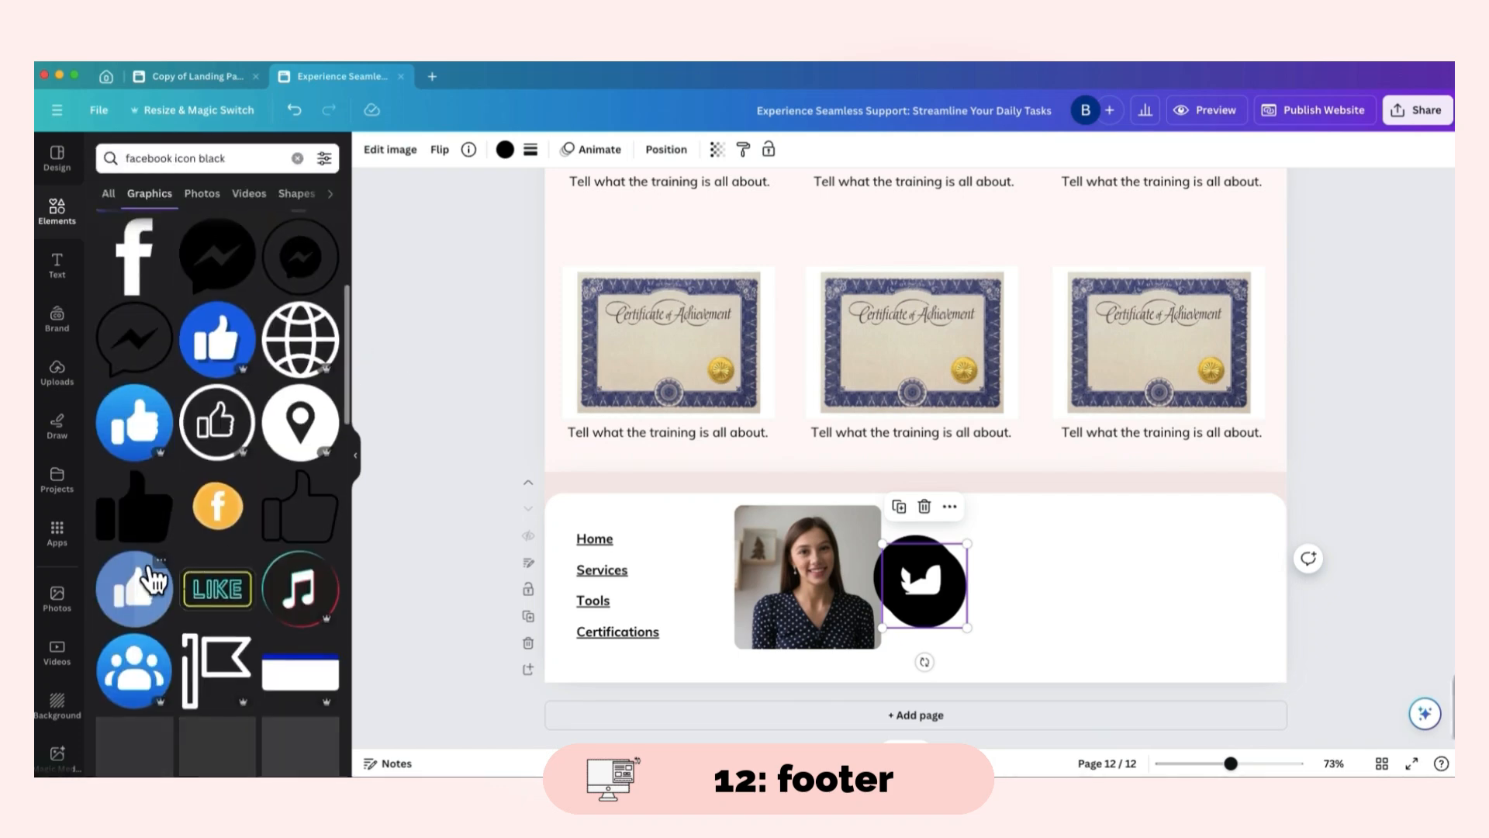
{"action": "left_click", "coordinate": [134, 590]}
{"action": "left_click_drag", "start_coordinate": [933, 618], "coordinate": [1077, 614]}
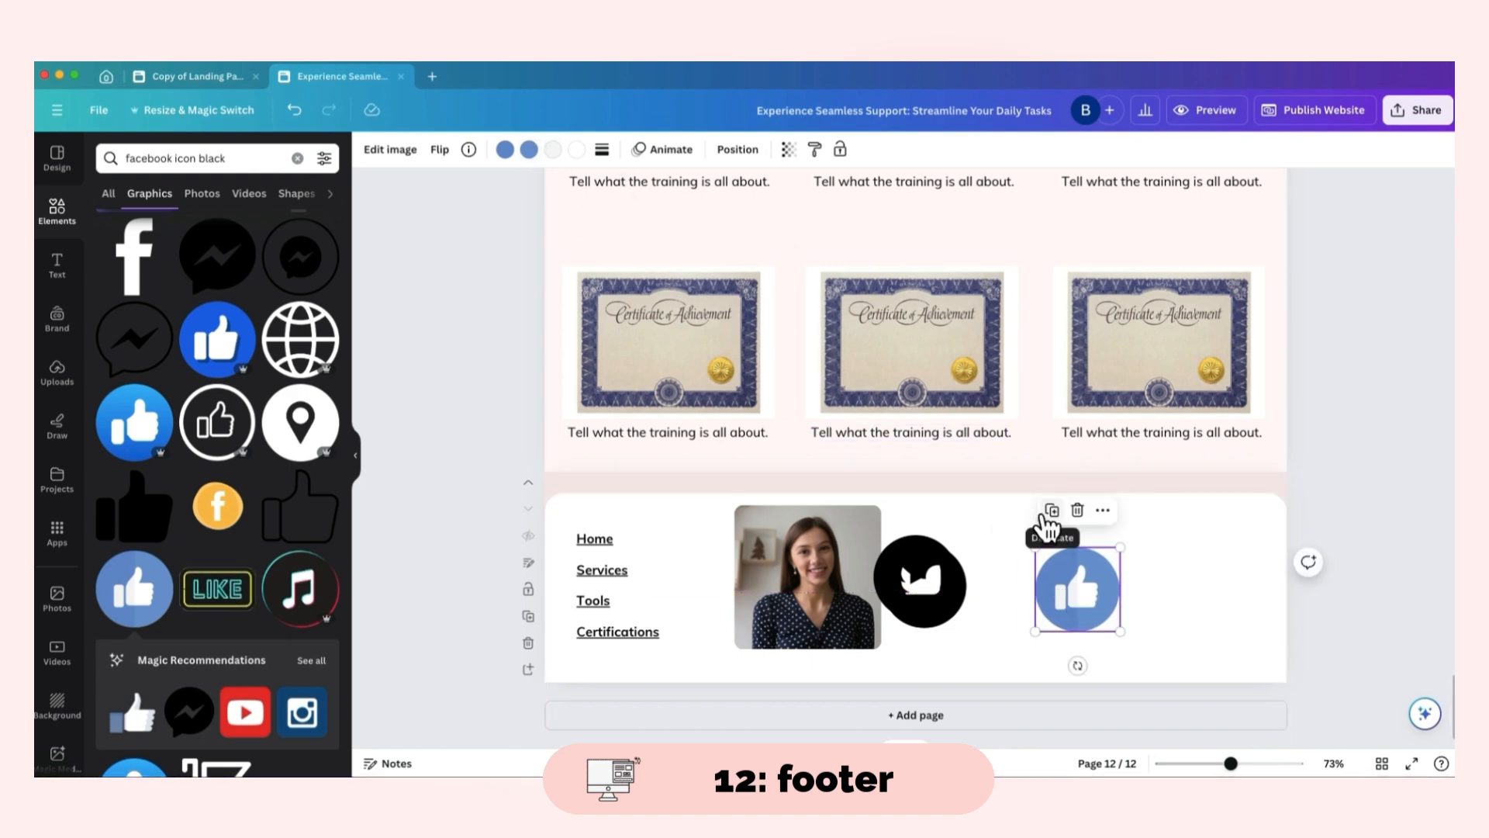
{"action": "key", "text": "Delete"}
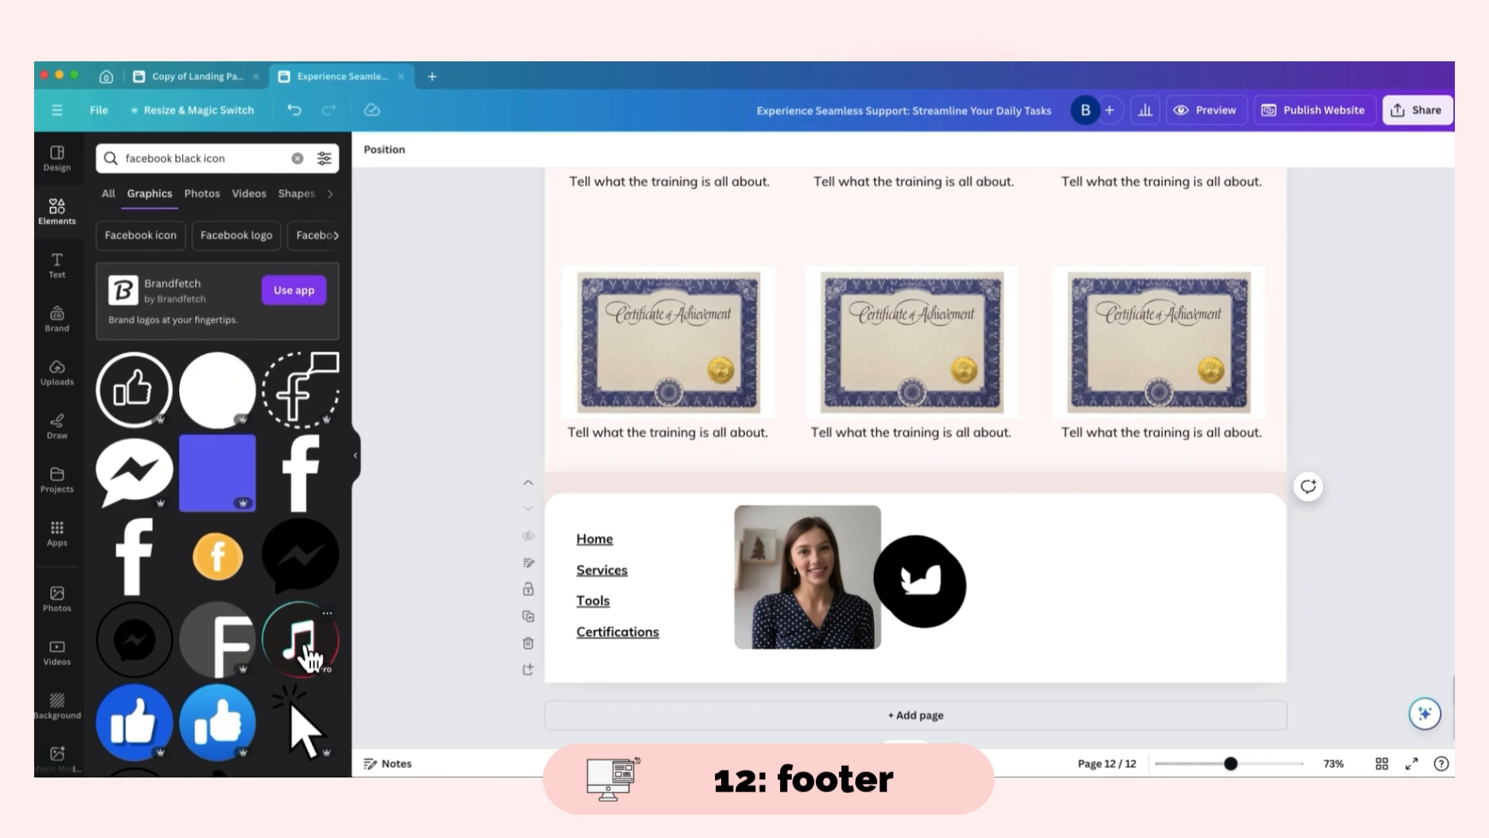
- Add the round music-note icon and the white Facebook "f" graphic from a "facebook black icon" search to the footer
{"action": "left_click_drag", "start_coordinate": [310, 657], "coordinate": [997, 631]}
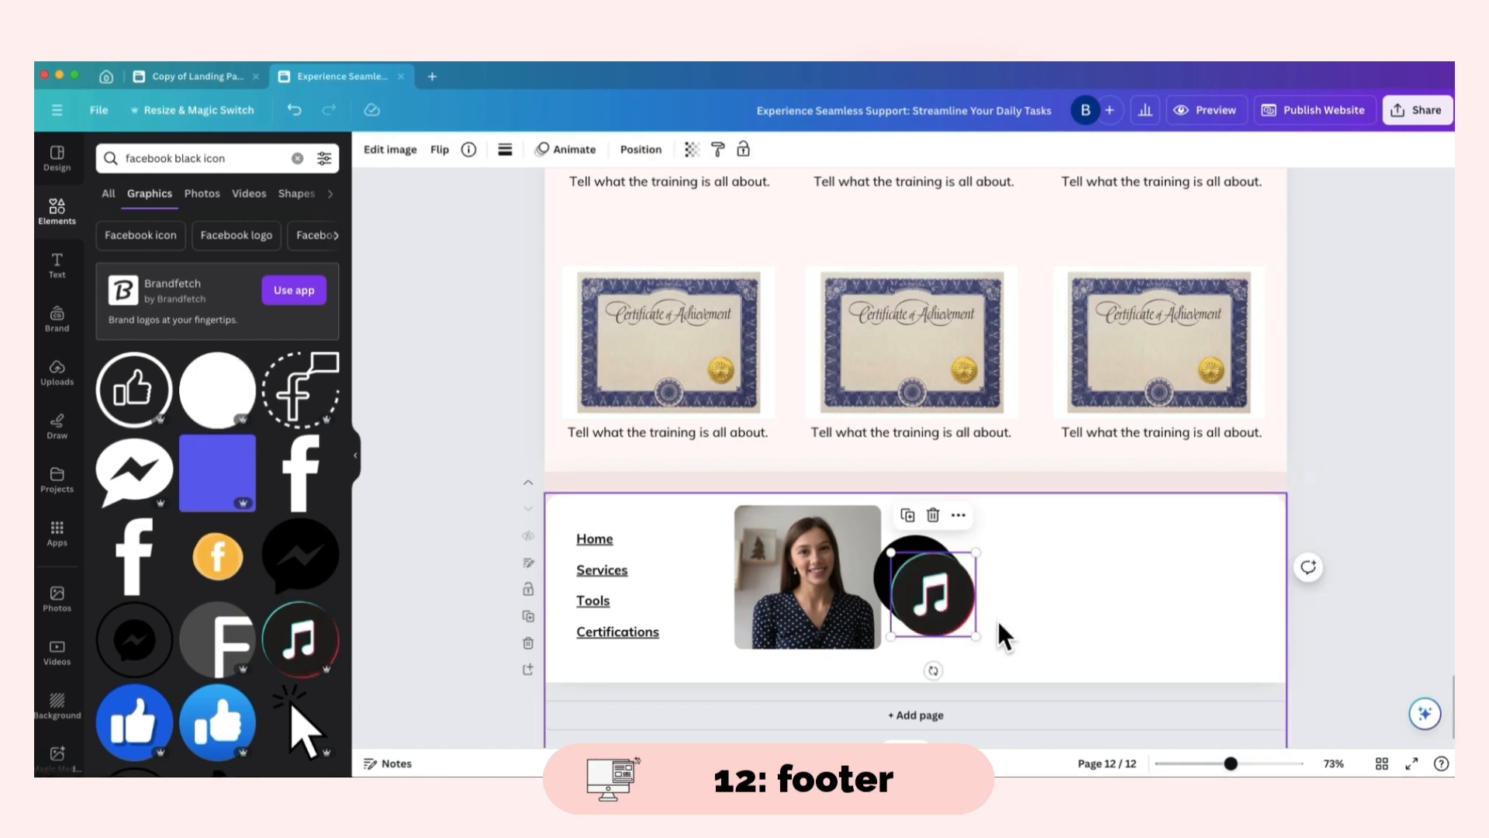
{"action": "left_click", "coordinate": [302, 497]}
- Try building a round Facebook icon from a black circle with the white "f" graphic on it, and delete both pieces
{"action": "left_click", "coordinate": [60, 214]}
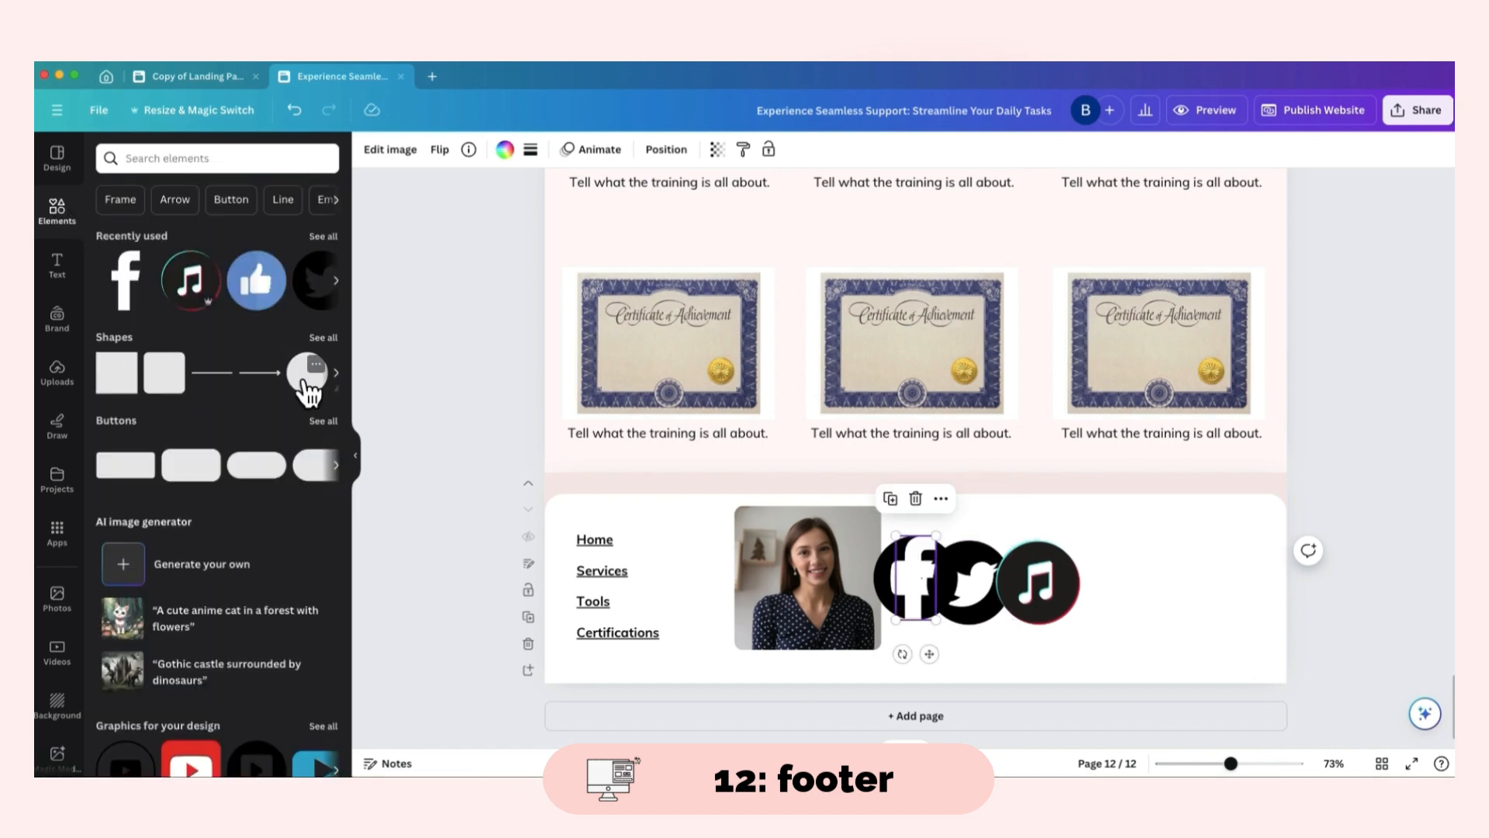
{"action": "left_click", "coordinate": [308, 386]}
{"action": "left_click_drag", "start_coordinate": [917, 578], "coordinate": [1180, 586]}
{"action": "left_click", "coordinate": [444, 150]}
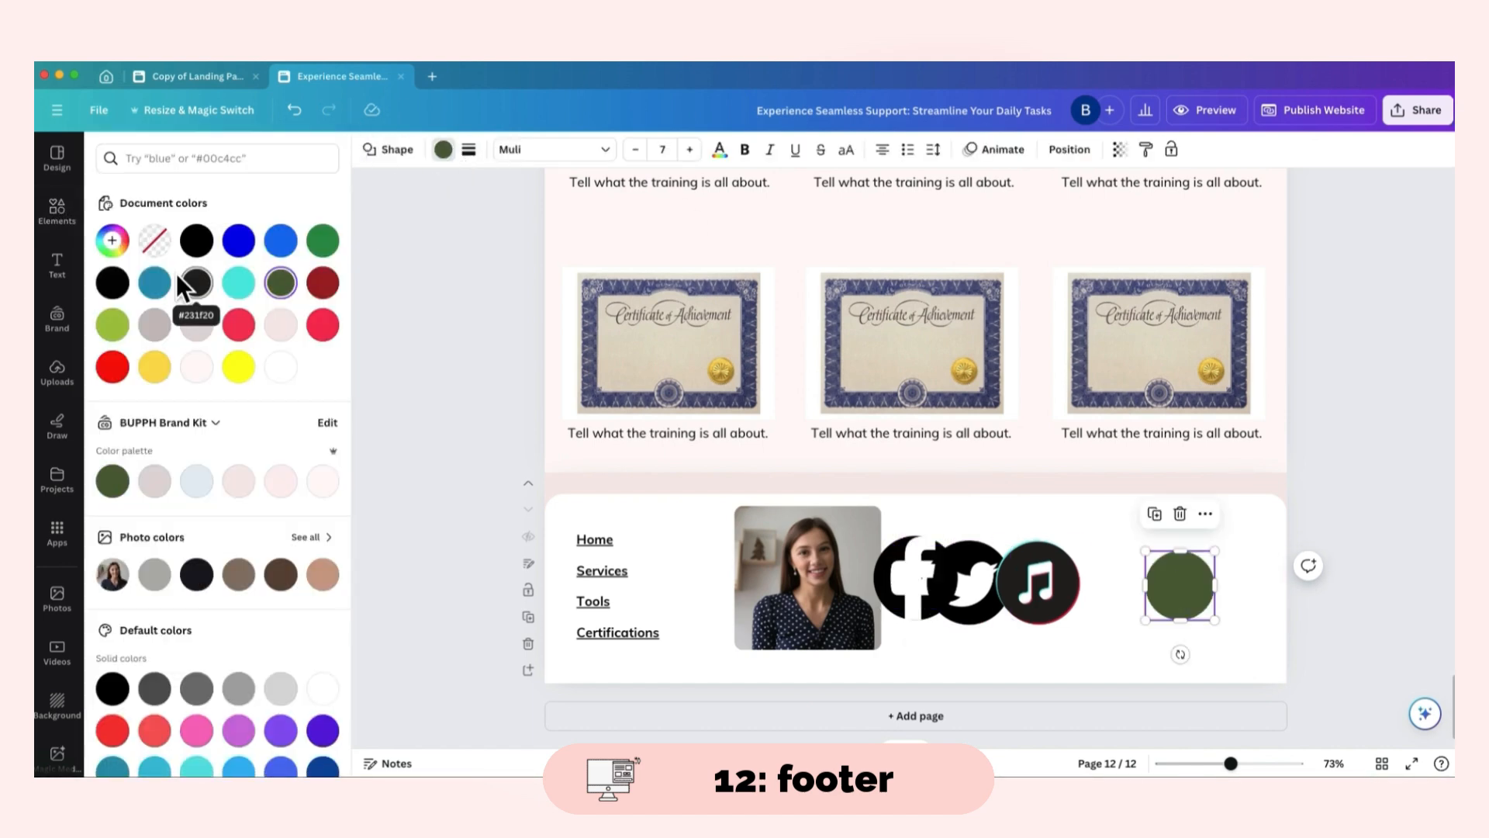
{"action": "left_click", "coordinate": [117, 284]}
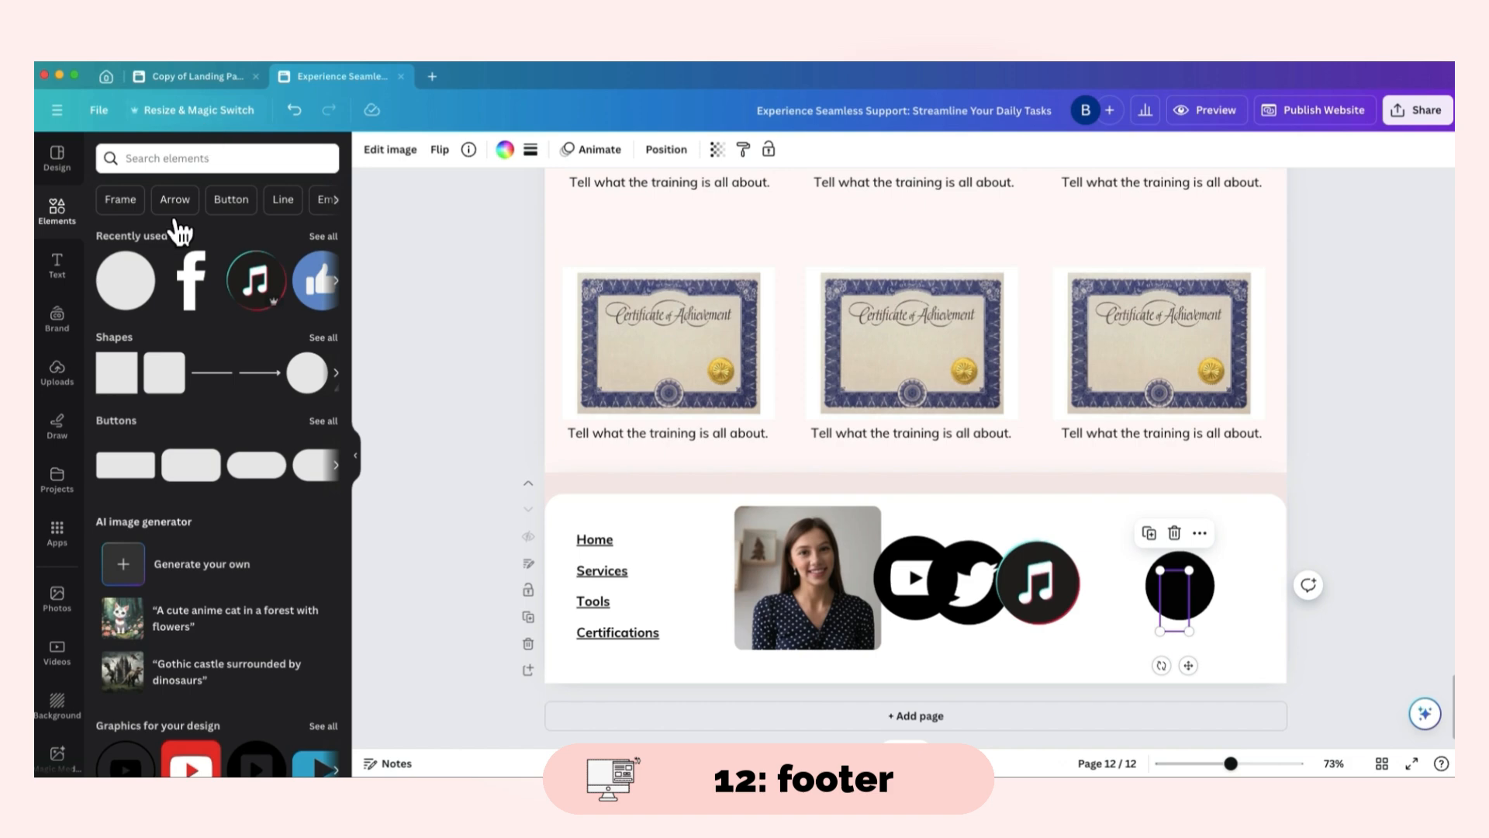
{"action": "left_click", "coordinate": [195, 289]}
{"action": "left_click_drag", "start_coordinate": [927, 585], "coordinate": [1201, 597]}
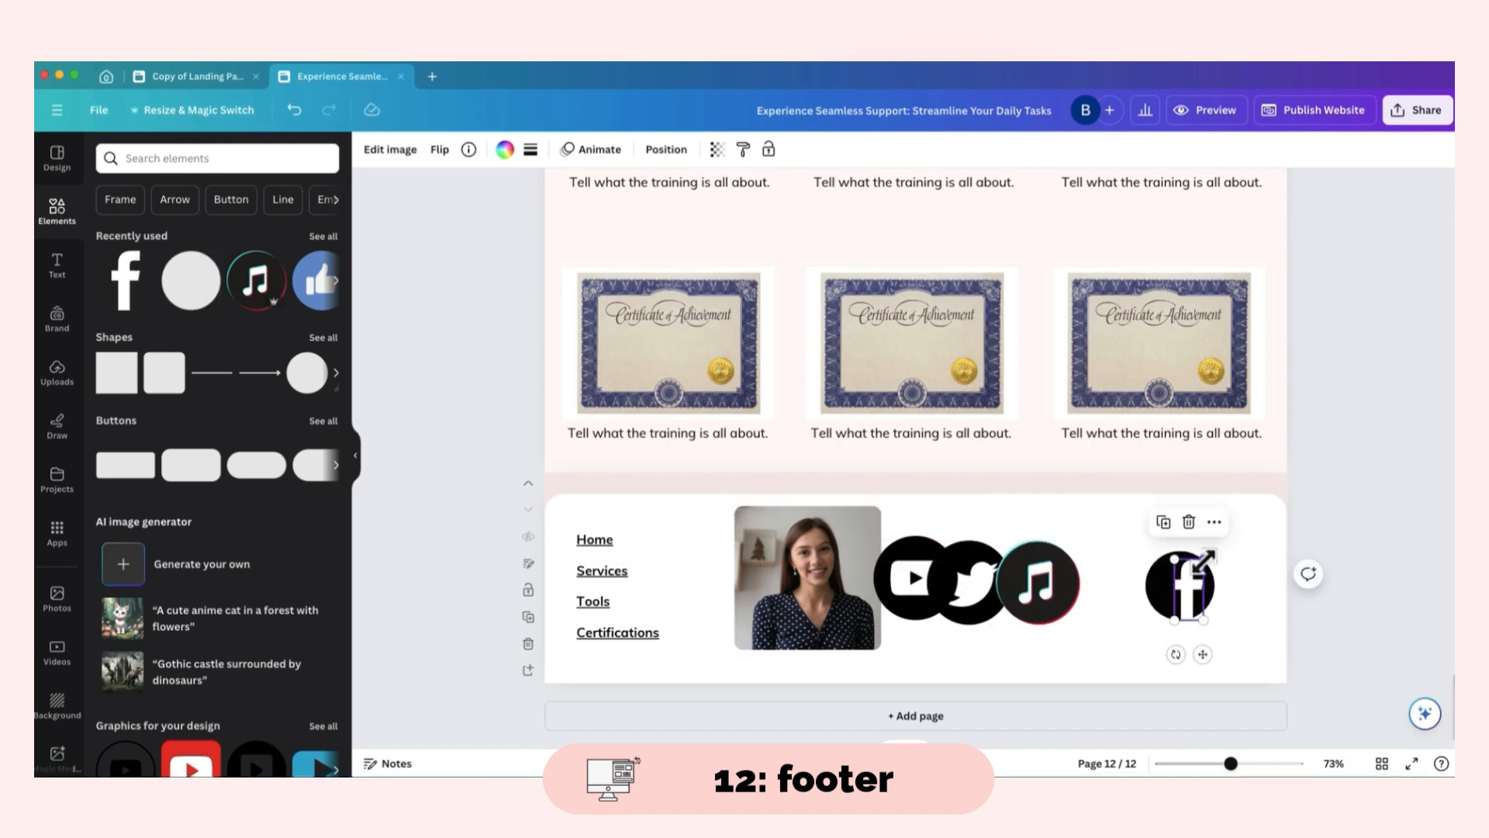
{"action": "left_click", "coordinate": [1230, 598]}
{"action": "left_click_drag", "start_coordinate": [1178, 594], "coordinate": [1141, 512]}
{"action": "left_click", "coordinate": [1202, 619]}
{"action": "key", "text": "Delete"}
- Shrink the YouTube, Twitter and music-note icons and line them up in a row near the footer's lower edge
{"action": "left_click_drag", "start_coordinate": [909, 580], "coordinate": [779, 631]}
{"action": "left_click_drag", "start_coordinate": [830, 588], "coordinate": [788, 629]}
{"action": "left_click", "coordinate": [872, 603]}
{"action": "left_click_drag", "start_coordinate": [966, 583], "coordinate": [824, 648]}
{"action": "left_click", "coordinate": [852, 660]}
{"action": "left_click_drag", "start_coordinate": [1039, 586], "coordinate": [997, 611]}
{"action": "left_click_drag", "start_coordinate": [980, 629], "coordinate": [859, 651]}
- Move the portrait to the footer's right half and fine-tune the YouTube and Twitter icons to match the music-note icon's size
{"action": "left_click_drag", "start_coordinate": [862, 573], "coordinate": [1121, 574]}
{"action": "left_click", "coordinate": [778, 657]}
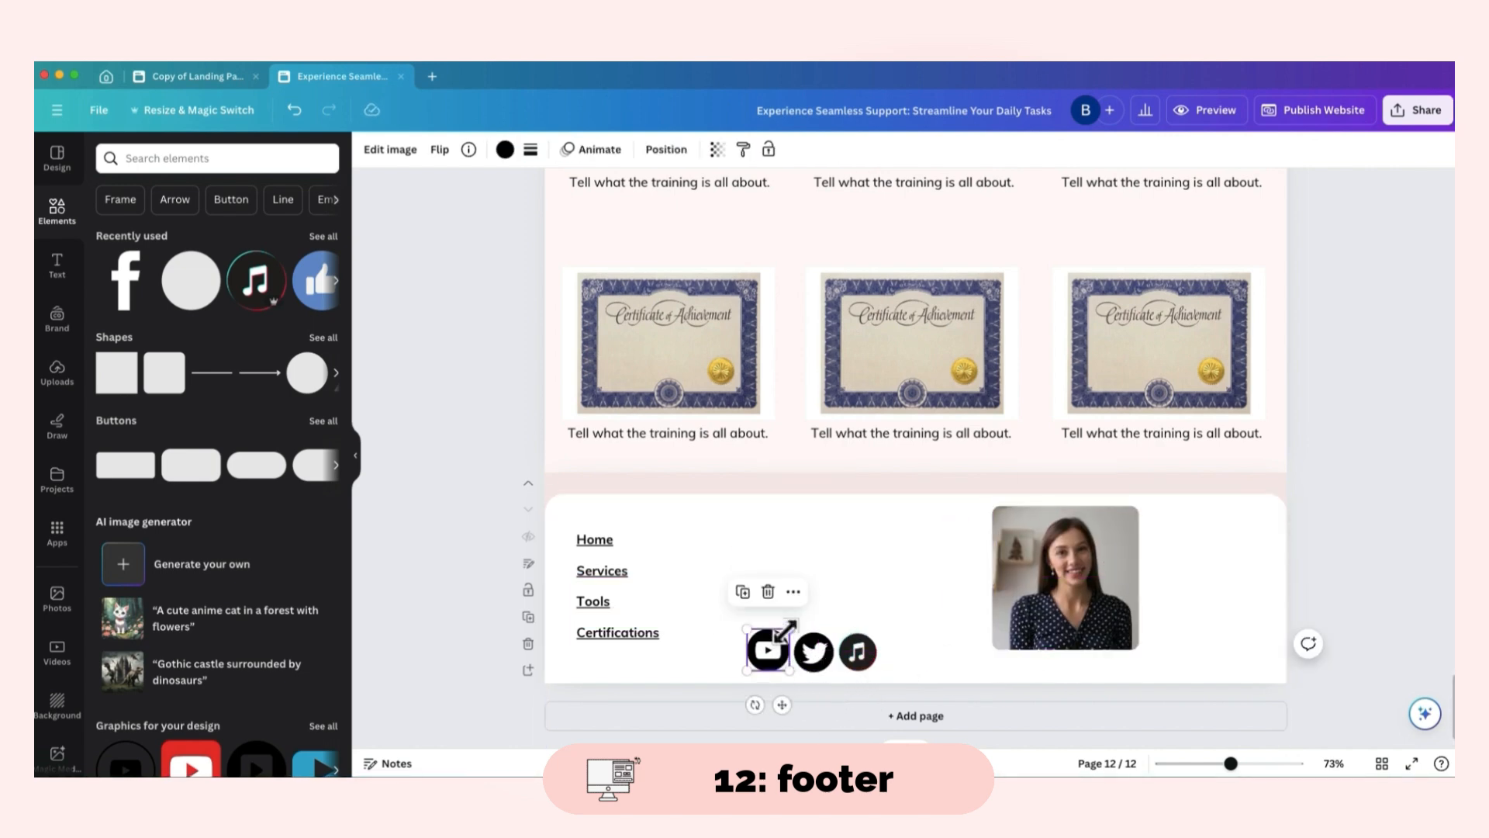
{"action": "left_click_drag", "start_coordinate": [788, 632], "coordinate": [785, 629]}
{"action": "left_click", "coordinate": [815, 652]}
{"action": "left_click_drag", "start_coordinate": [834, 672], "coordinate": [831, 670]}
{"action": "left_click", "coordinate": [729, 589]}
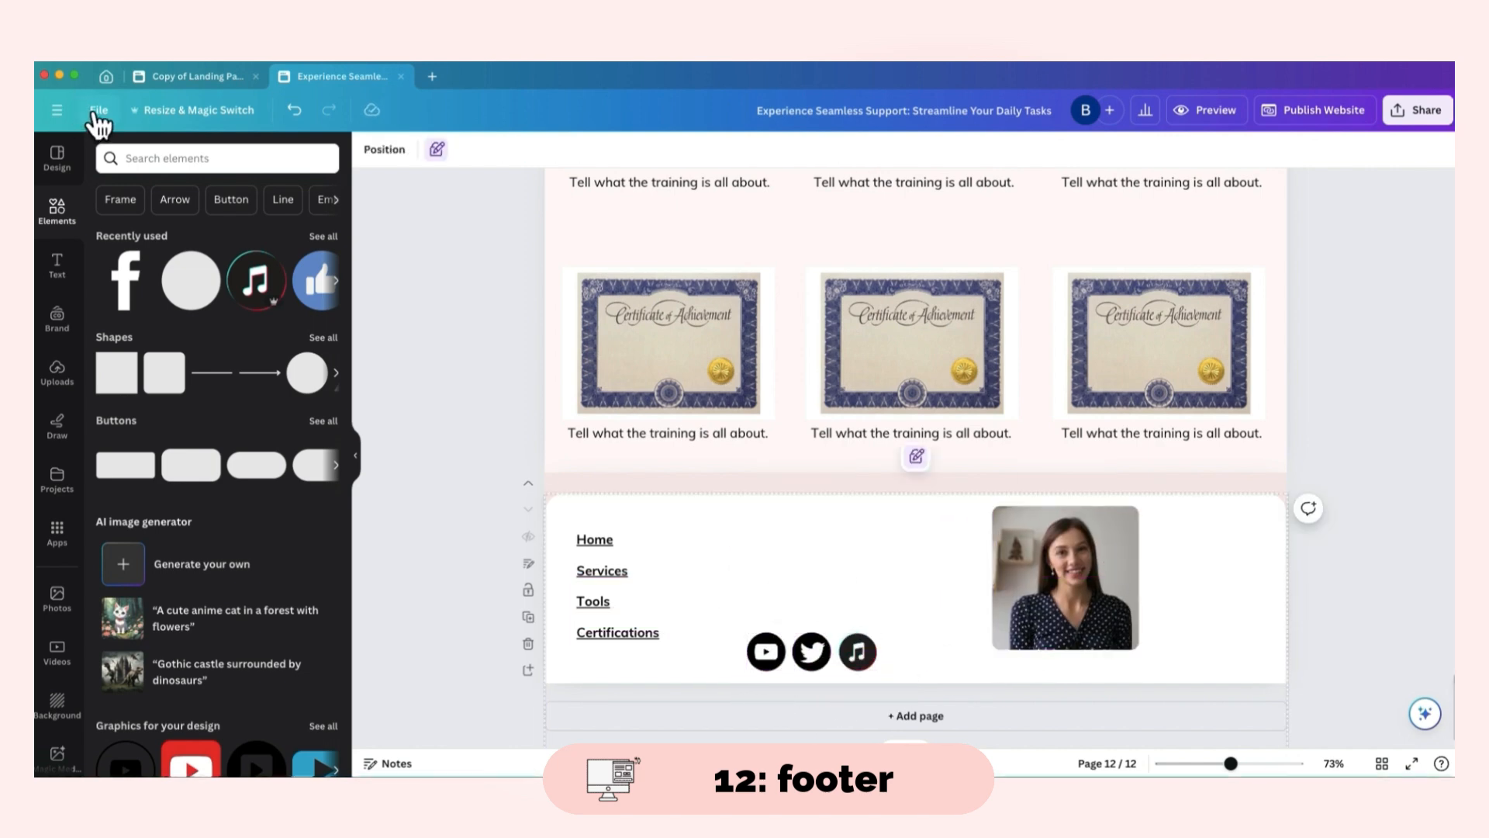
- Show the rulers and guides and place two horizontal guides just above and below the row of social icons
{"action": "left_click", "coordinate": [95, 110]}
{"action": "left_click", "coordinate": [93, 110]}
{"action": "left_click", "coordinate": [96, 108]}
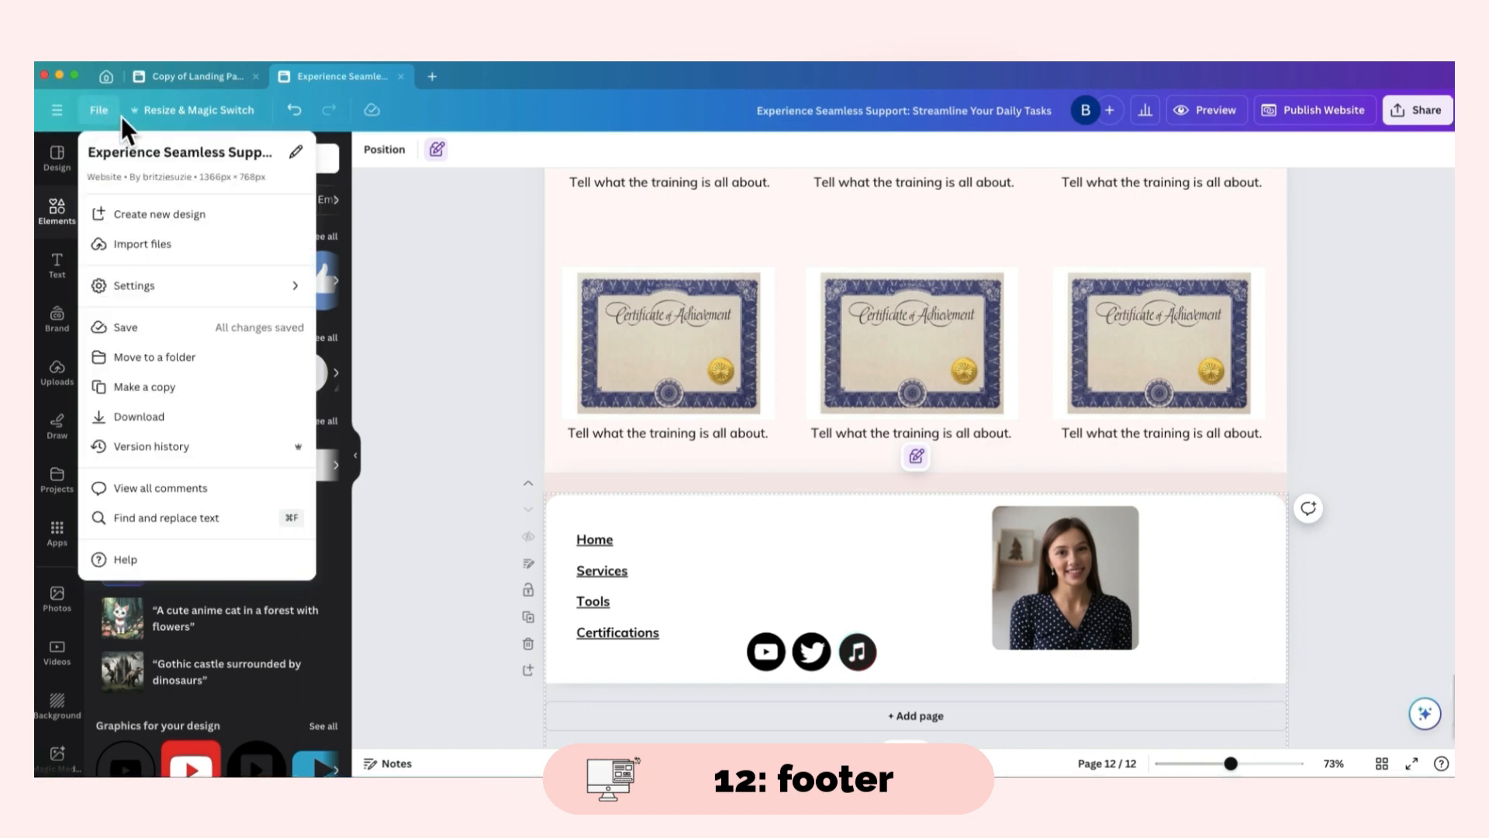
{"action": "mouse_move", "coordinate": [182, 306]}
{"action": "left_click", "coordinate": [488, 294]}
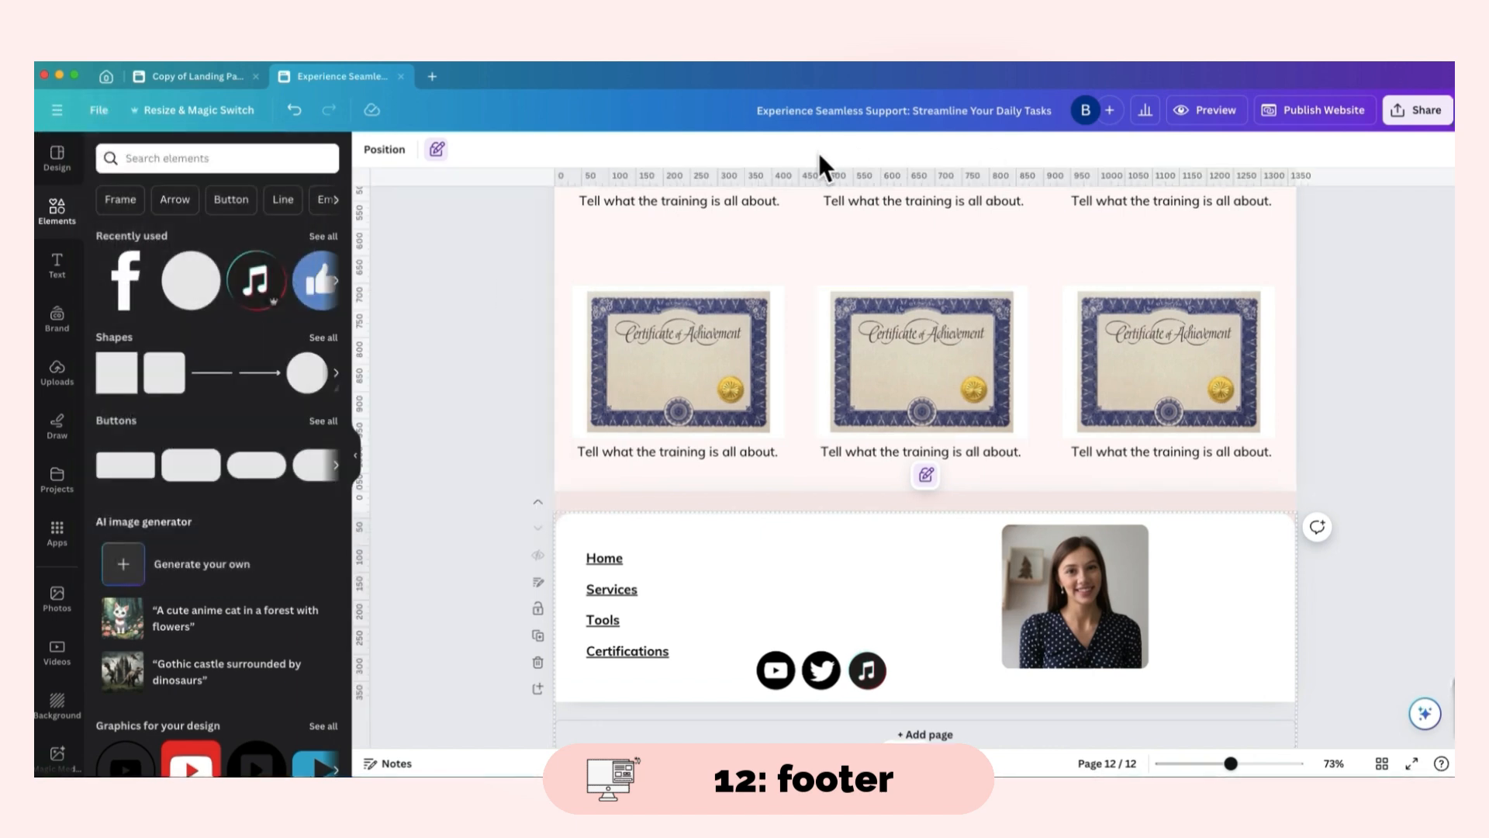
{"action": "left_click_drag", "start_coordinate": [852, 178], "coordinate": [897, 650]}
{"action": "left_click_drag", "start_coordinate": [861, 177], "coordinate": [892, 684]}
- Move the portrait back to the footer's middle so its lower edge sits behind the row of social icons
{"action": "left_click_drag", "start_coordinate": [1073, 600], "coordinate": [820, 601]}
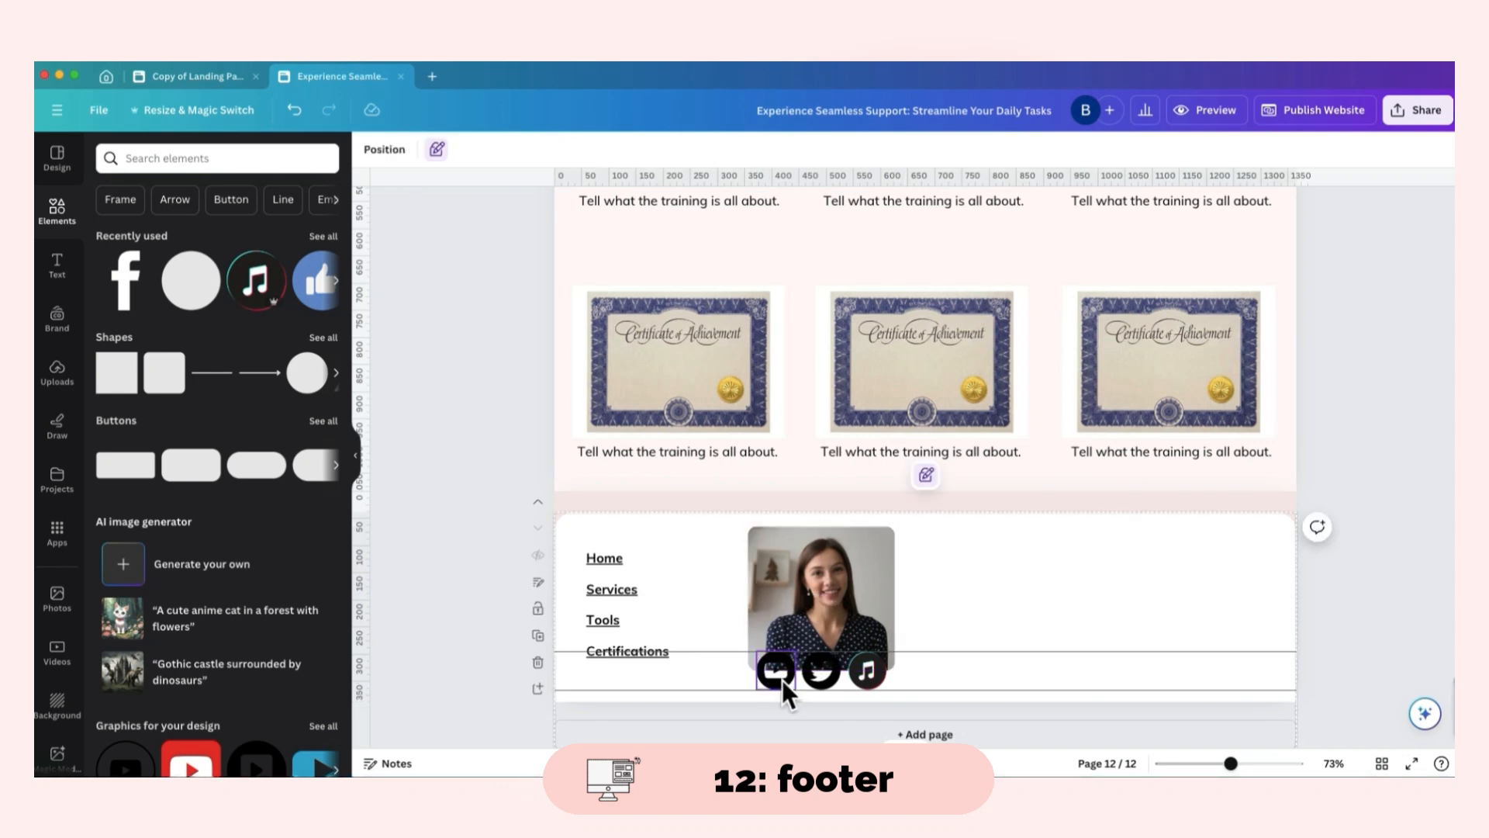
- Add a white circle about 46 px wide at the footer's YouTube icon and send it backward so it sits behind the icon
{"action": "left_click", "coordinate": [782, 680]}
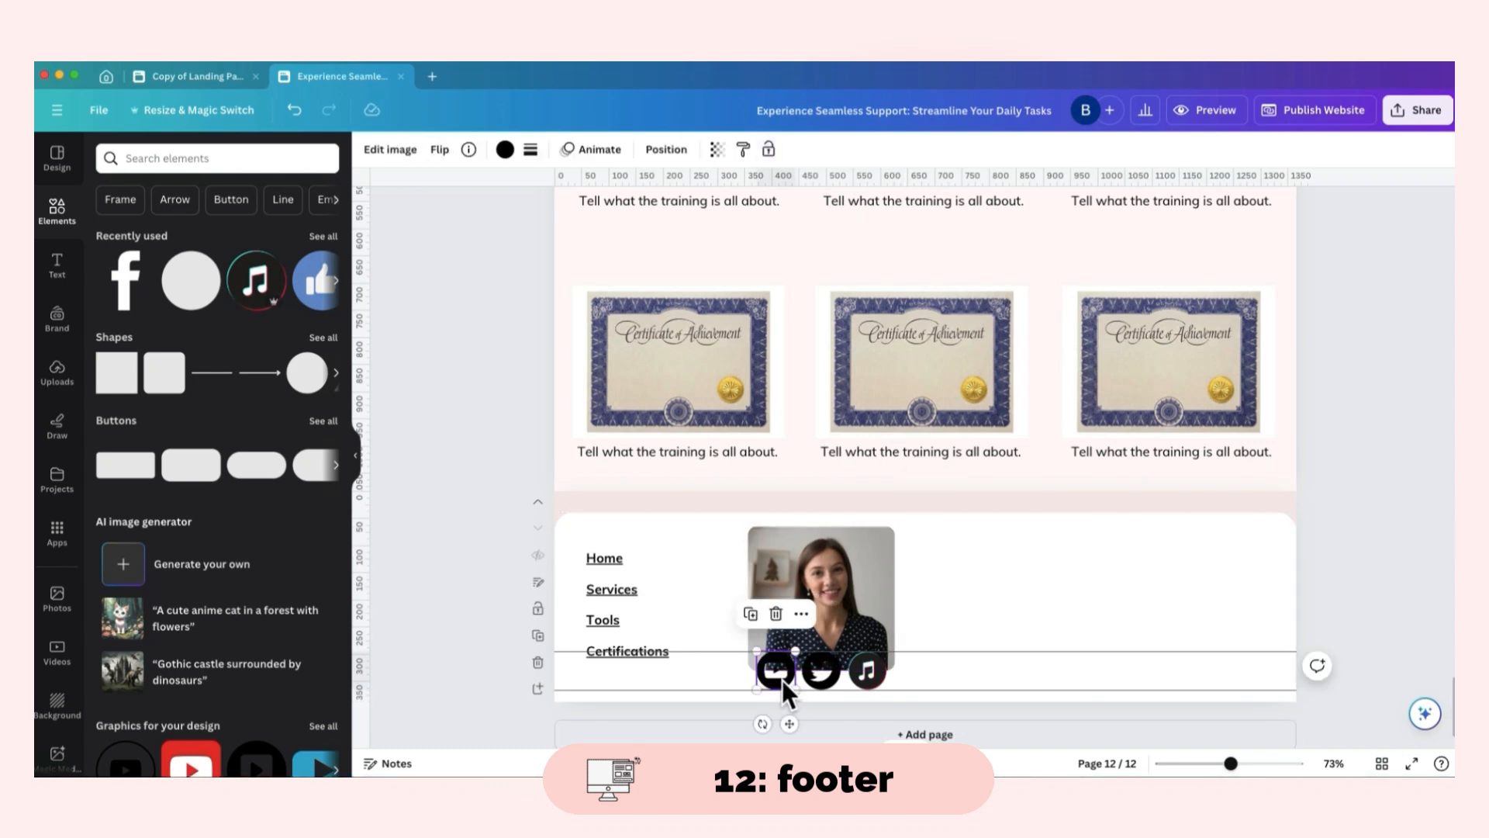
{"action": "left_click", "coordinate": [966, 634]}
{"action": "left_click", "coordinate": [191, 283]}
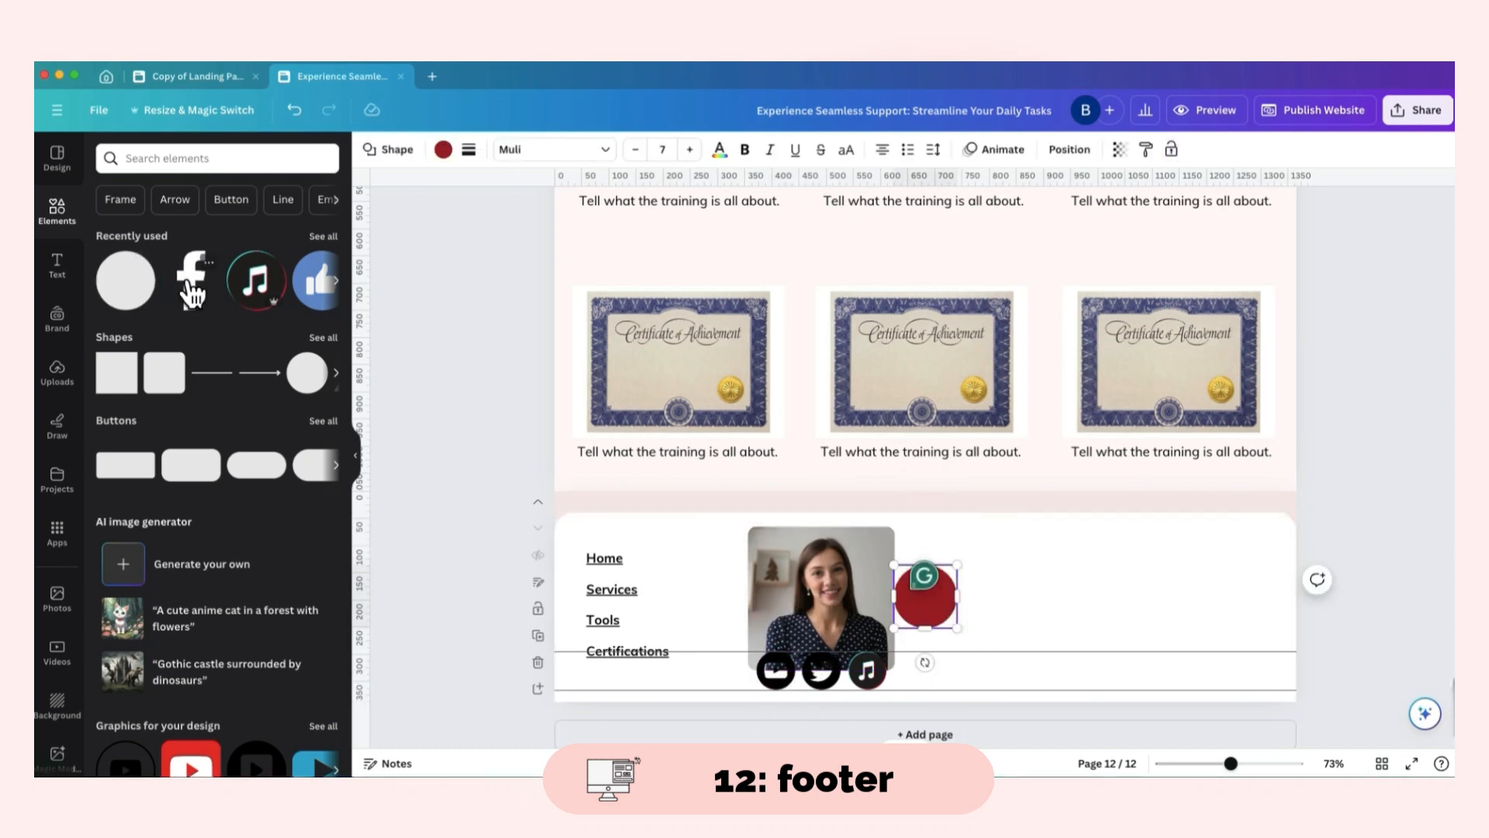
{"action": "left_click", "coordinate": [441, 151]}
{"action": "left_click", "coordinate": [238, 366]}
{"action": "left_click_drag", "start_coordinate": [957, 560], "coordinate": [922, 603]}
{"action": "left_click_drag", "start_coordinate": [920, 660], "coordinate": [791, 717]}
{"action": "left_click", "coordinate": [1070, 150]}
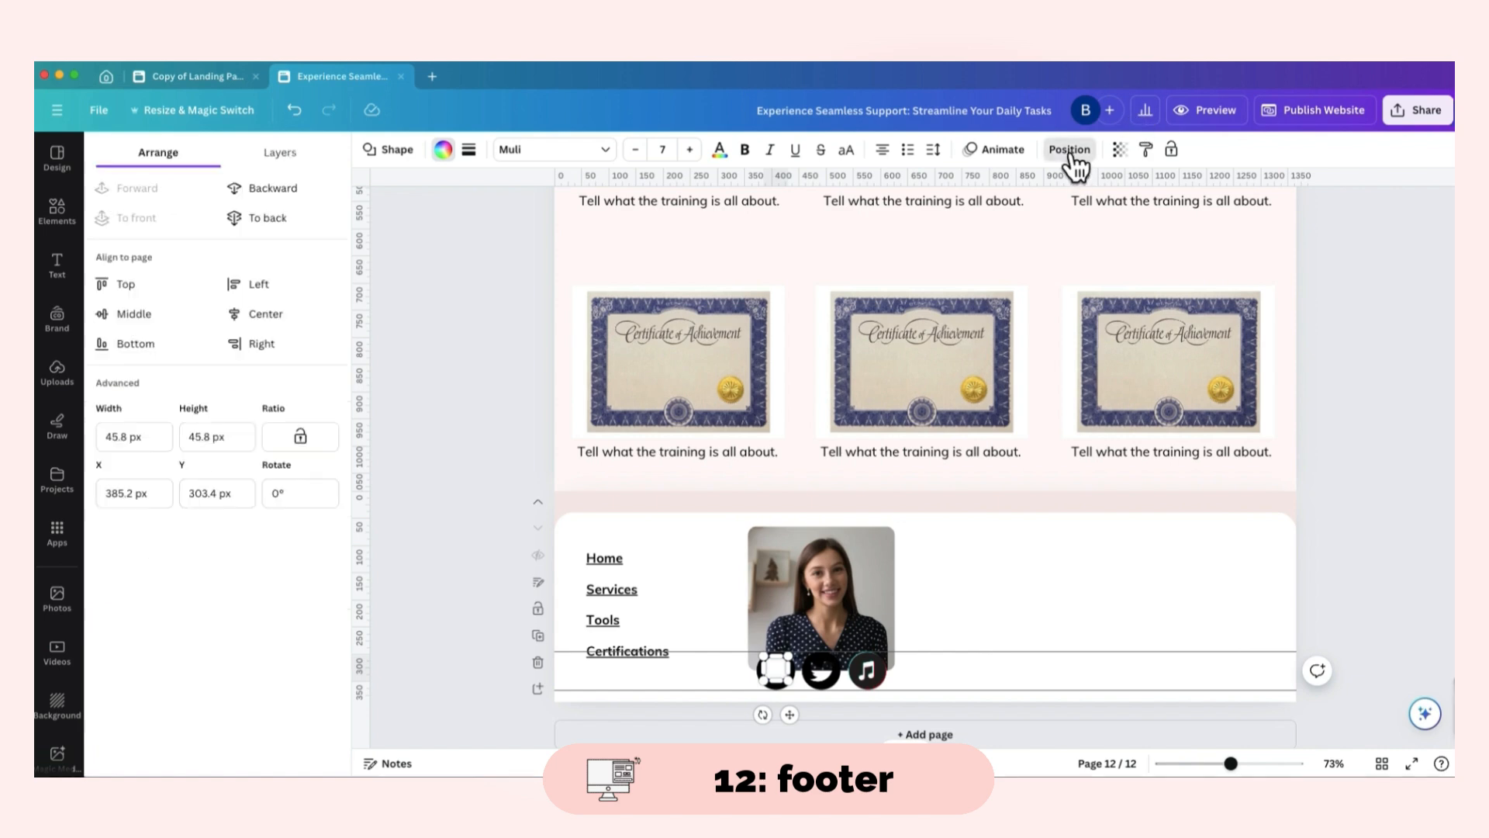
{"action": "left_click", "coordinate": [263, 203]}
{"action": "left_click", "coordinate": [1077, 616]}
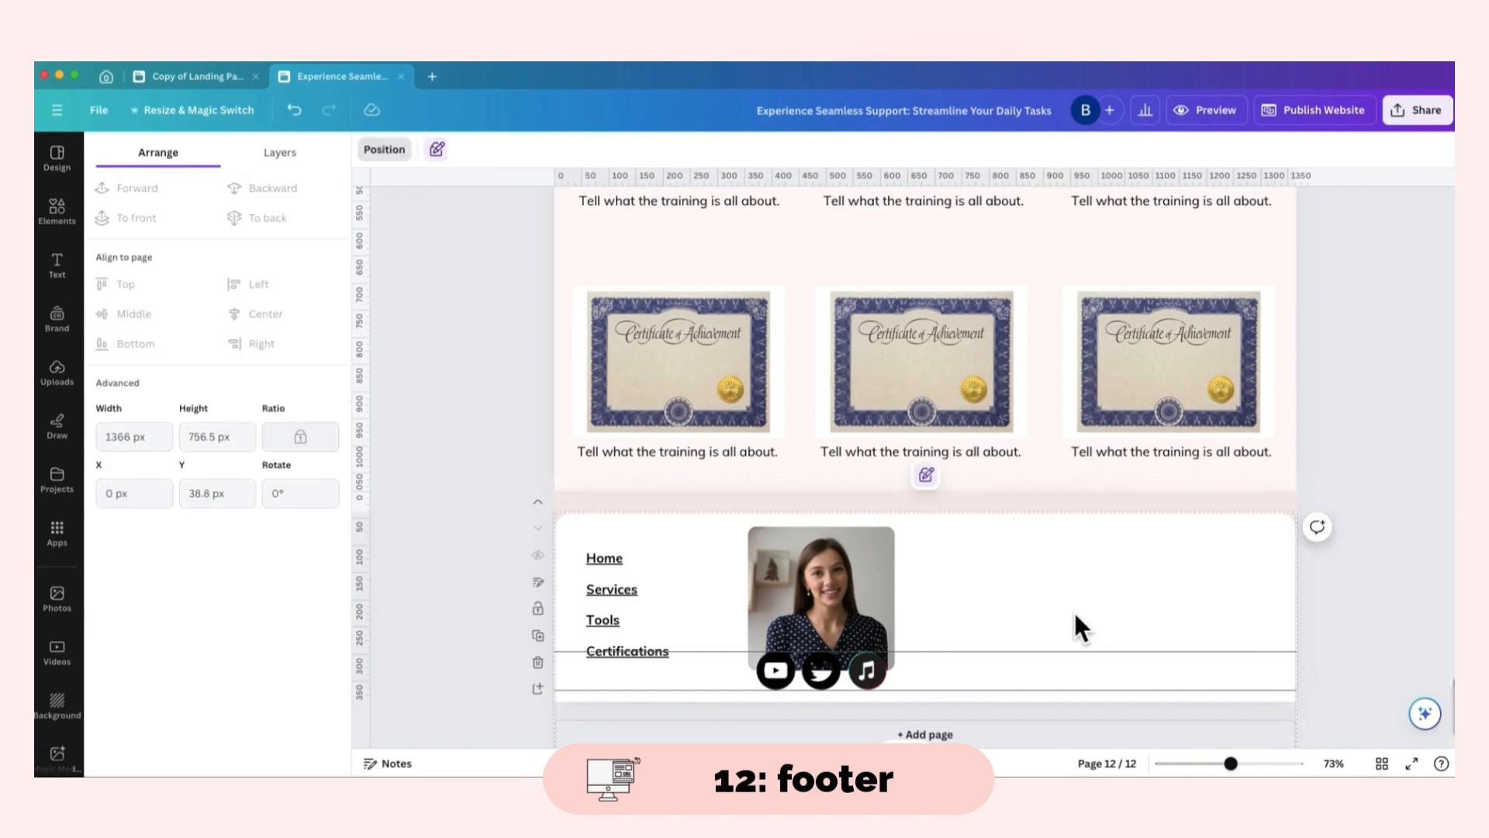
- Place a copy of the white circle, about 52 px wide, behind the Twitter icon and put the YouTube icon back over its own circle
{"action": "left_click_drag", "start_coordinate": [776, 674], "coordinate": [1000, 642]}
{"action": "left_click", "coordinate": [774, 670]}
{"action": "left_click_drag", "start_coordinate": [764, 679], "coordinate": [819, 673]}
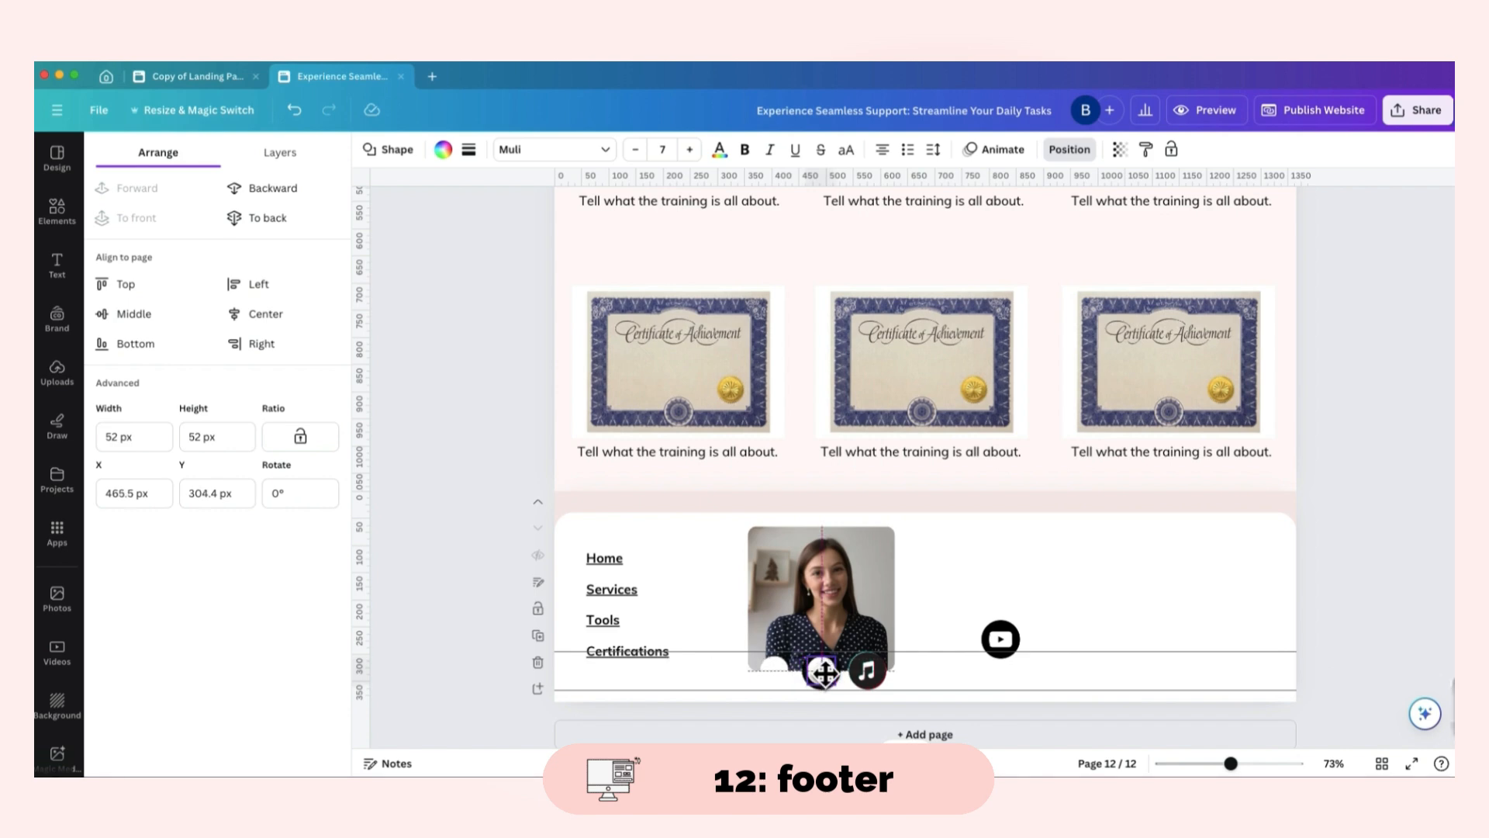
{"action": "left_click", "coordinate": [983, 639]}
{"action": "left_click_drag", "start_coordinate": [984, 639], "coordinate": [757, 670]}
{"action": "left_click", "coordinate": [821, 671]}
{"action": "left_click", "coordinate": [1069, 149]}
{"action": "left_click", "coordinate": [273, 189]}
{"action": "left_click", "coordinate": [994, 589]}
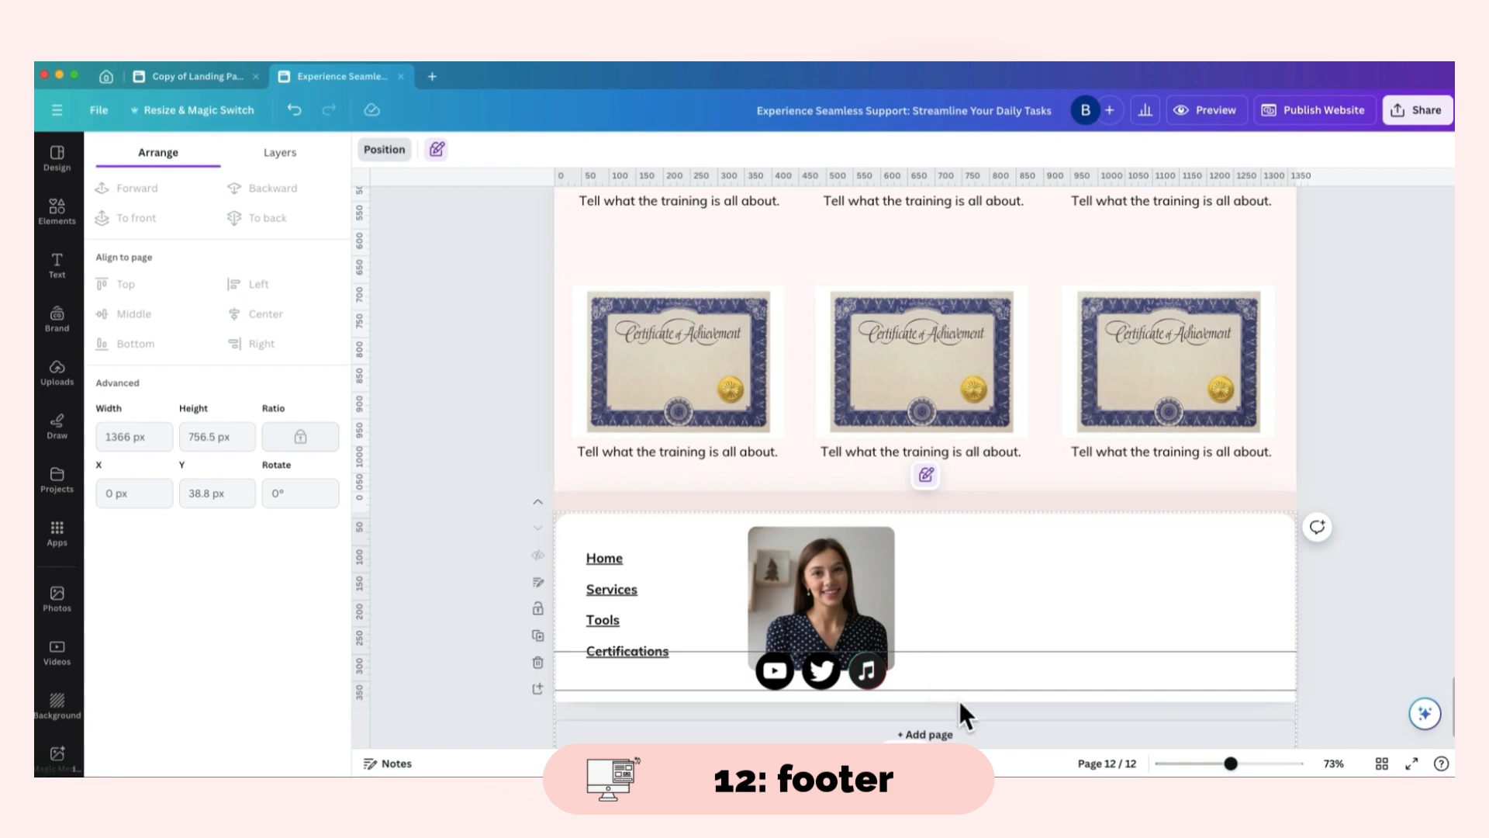
- Select the whole social icon row with its circles, shrink it slightly and centre it under the portrait
{"action": "left_click_drag", "start_coordinate": [940, 693], "coordinate": [711, 672]}
{"action": "left_click_drag", "start_coordinate": [887, 652], "coordinate": [877, 654]}
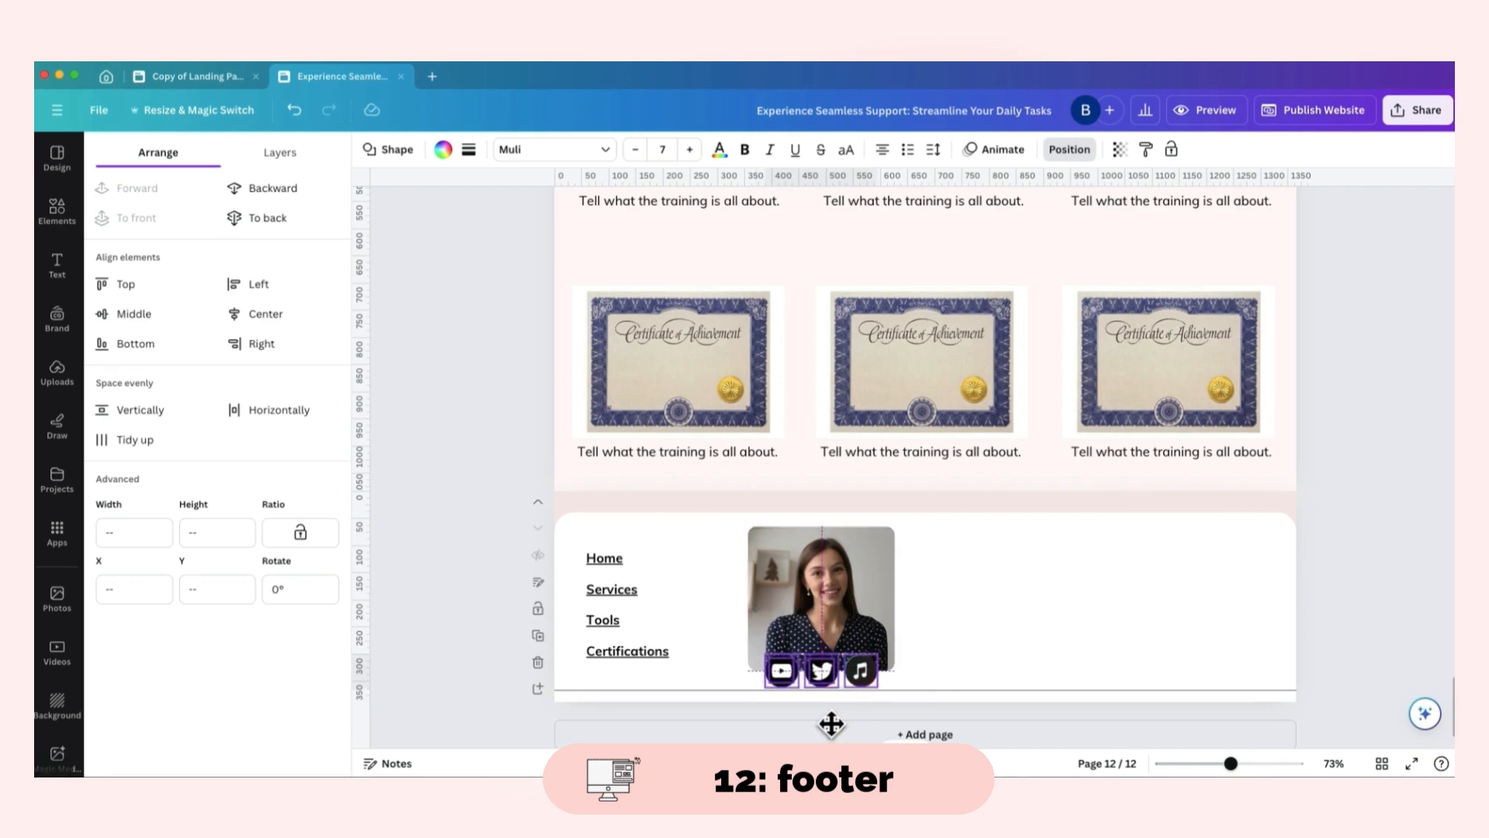
{"action": "left_click", "coordinate": [953, 643]}
{"action": "left_click", "coordinate": [862, 671]}
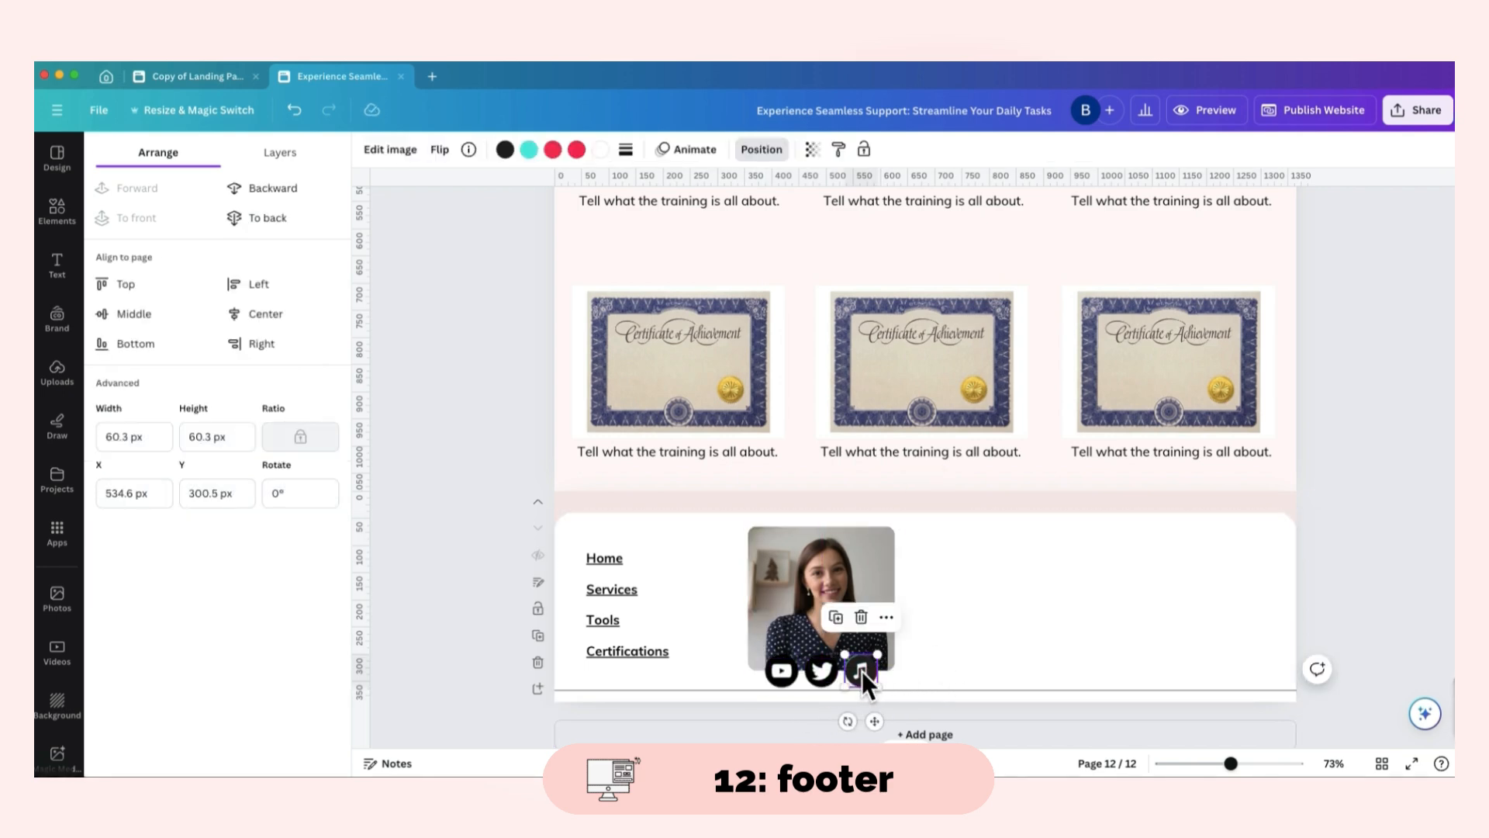
{"action": "left_click", "coordinate": [886, 617]}
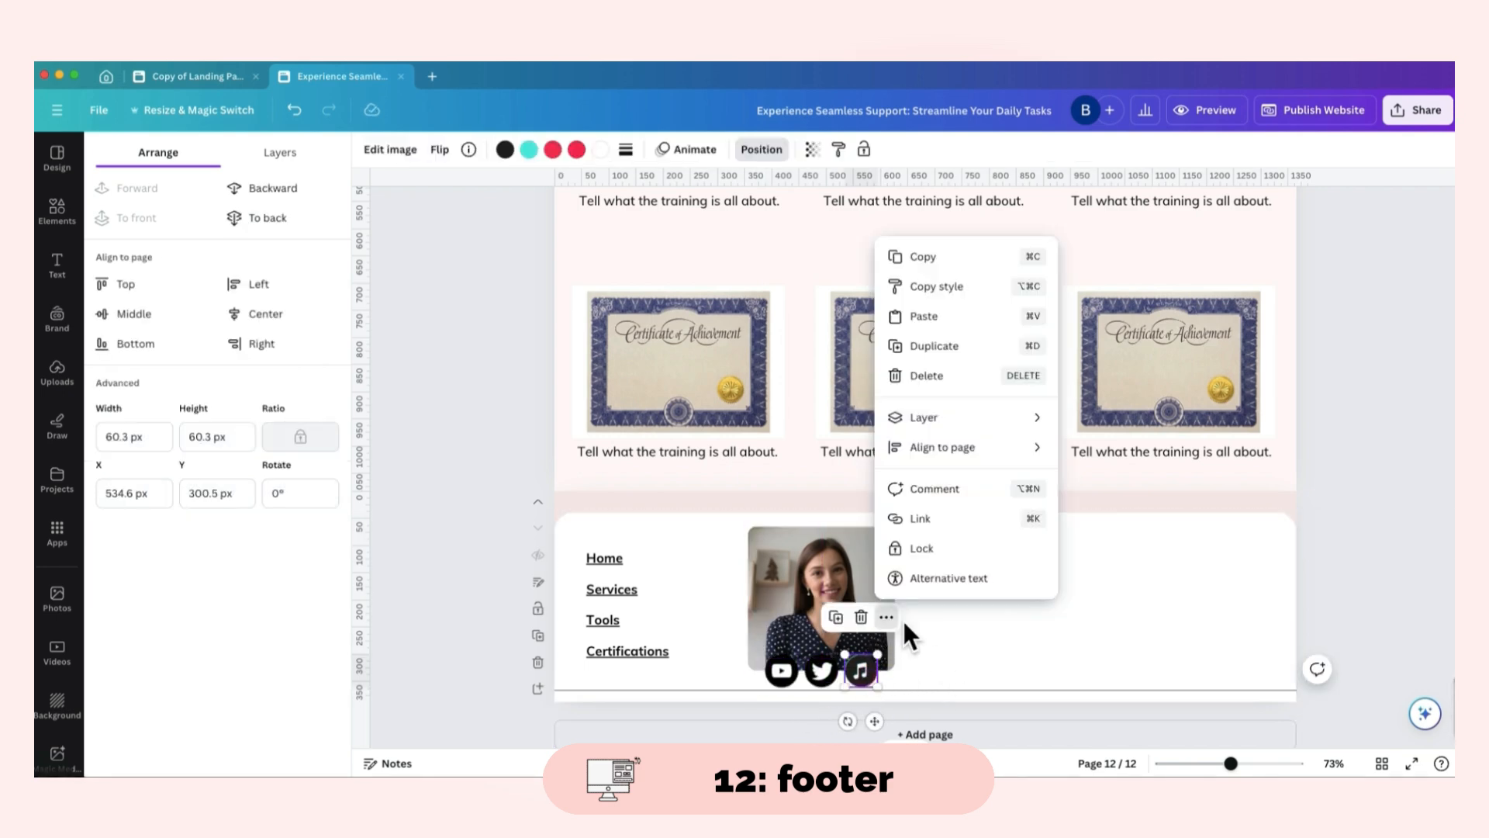
{"action": "left_click", "coordinate": [940, 518]}
- Copy the FILL OUT THE PROSPECT FORM button from the section below the tools into the footer, beside the portrait
{"action": "left_click", "coordinate": [203, 76]}
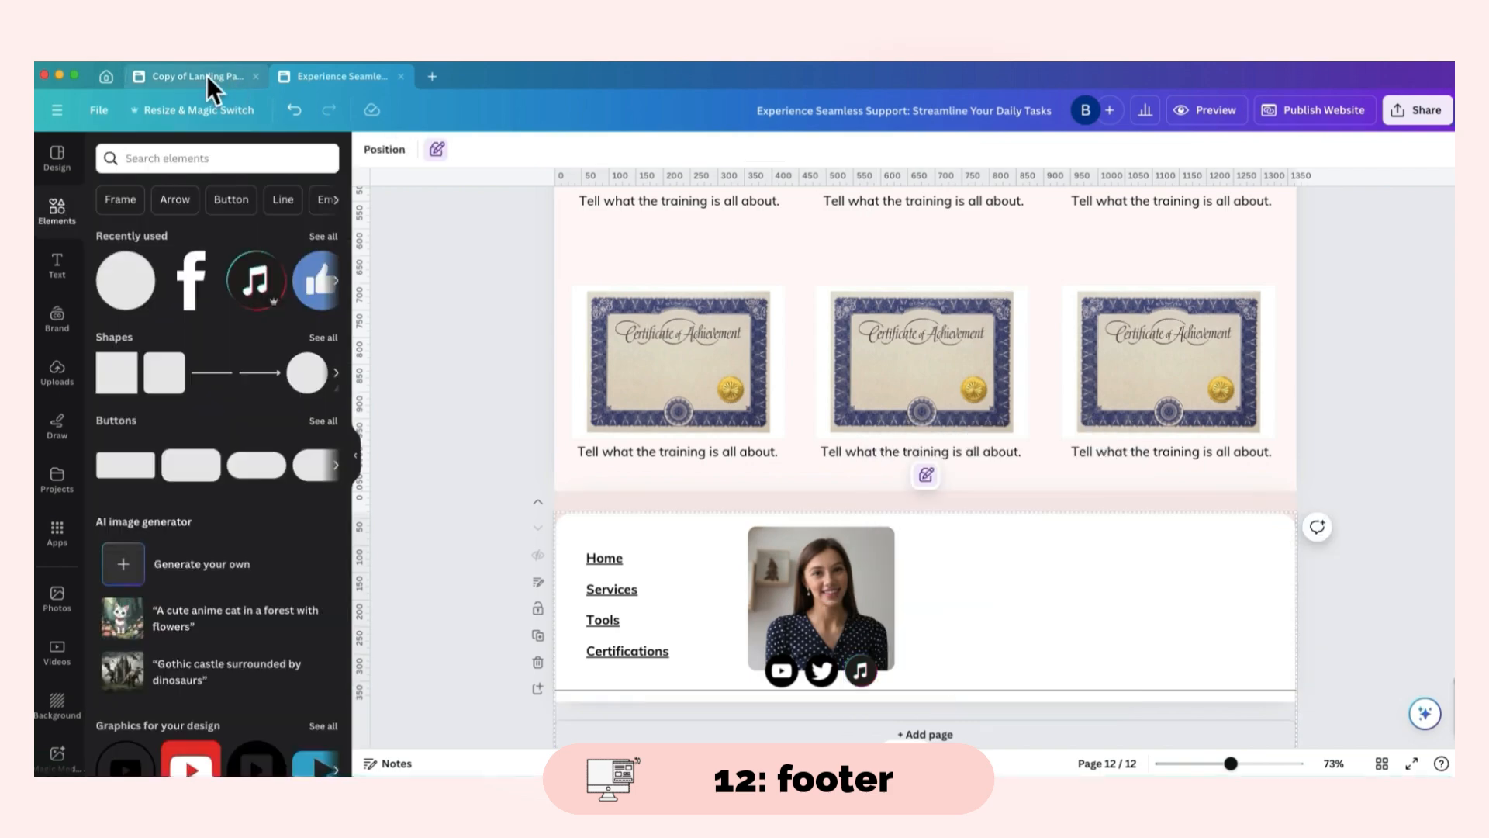
{"action": "left_click", "coordinate": [342, 76]}
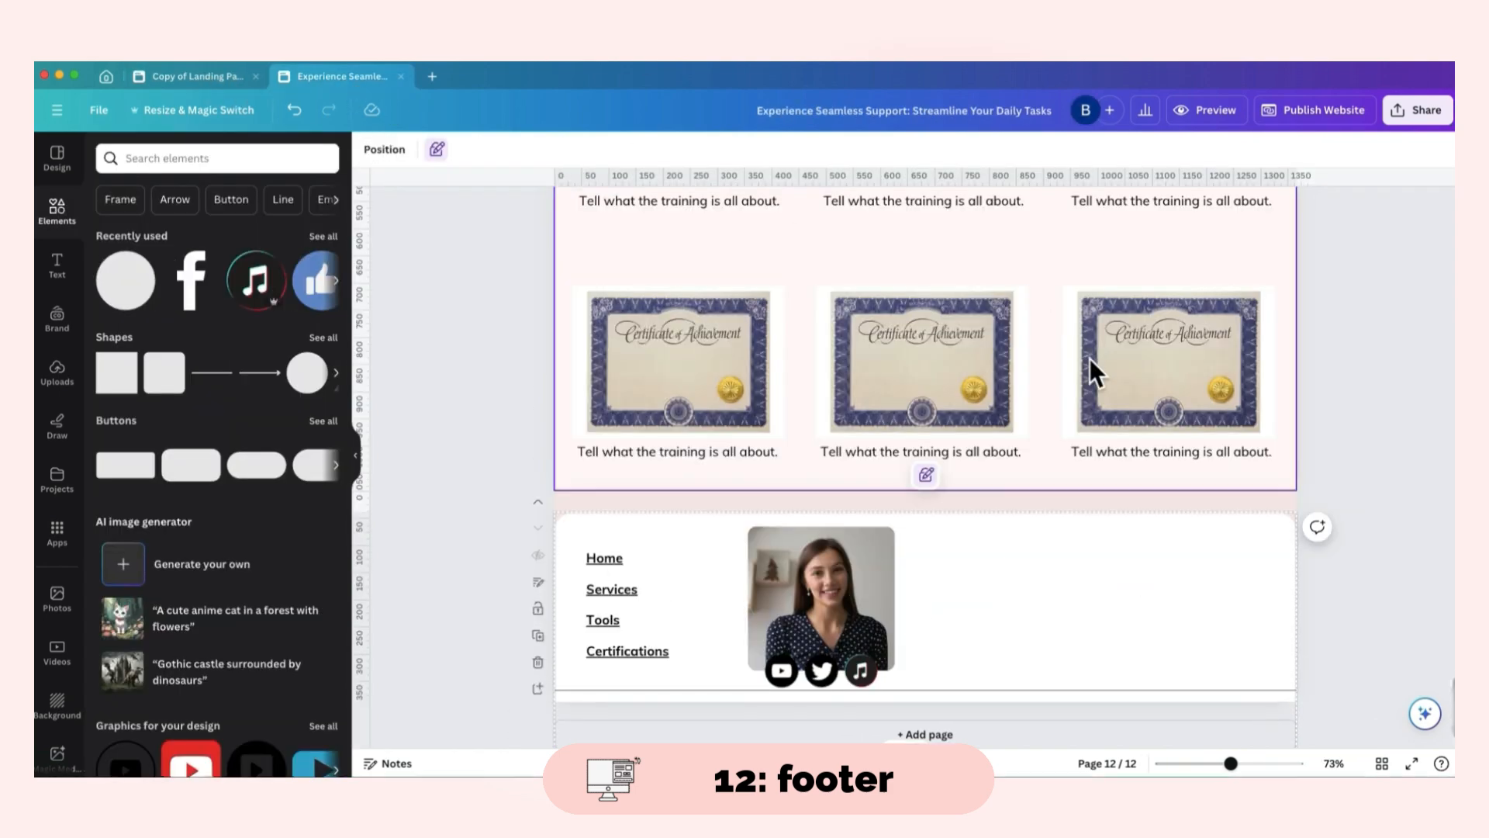
{"action": "scroll", "coordinate": [1193, 434], "scroll_direction": "up", "scroll_amount": 10}
{"action": "scroll", "coordinate": [1191, 434], "scroll_direction": "up", "scroll_amount": 5}
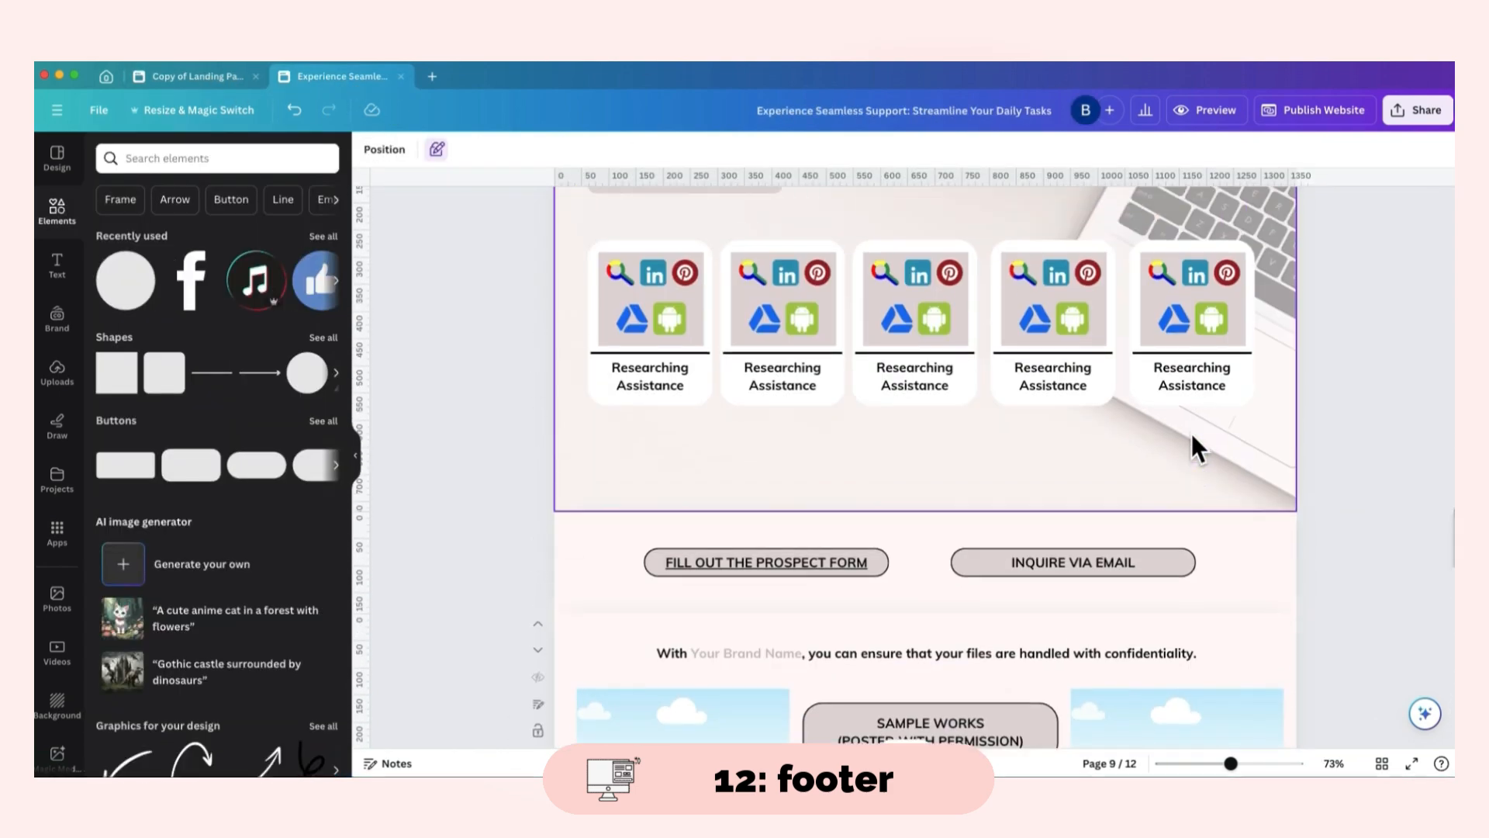
{"action": "left_click", "coordinate": [879, 560]}
{"action": "scroll", "coordinate": [1143, 602], "scroll_direction": "down", "scroll_amount": 8}
{"action": "scroll", "coordinate": [1124, 593], "scroll_direction": "down", "scroll_amount": 10}
{"action": "key", "text": "ctrl+v"}
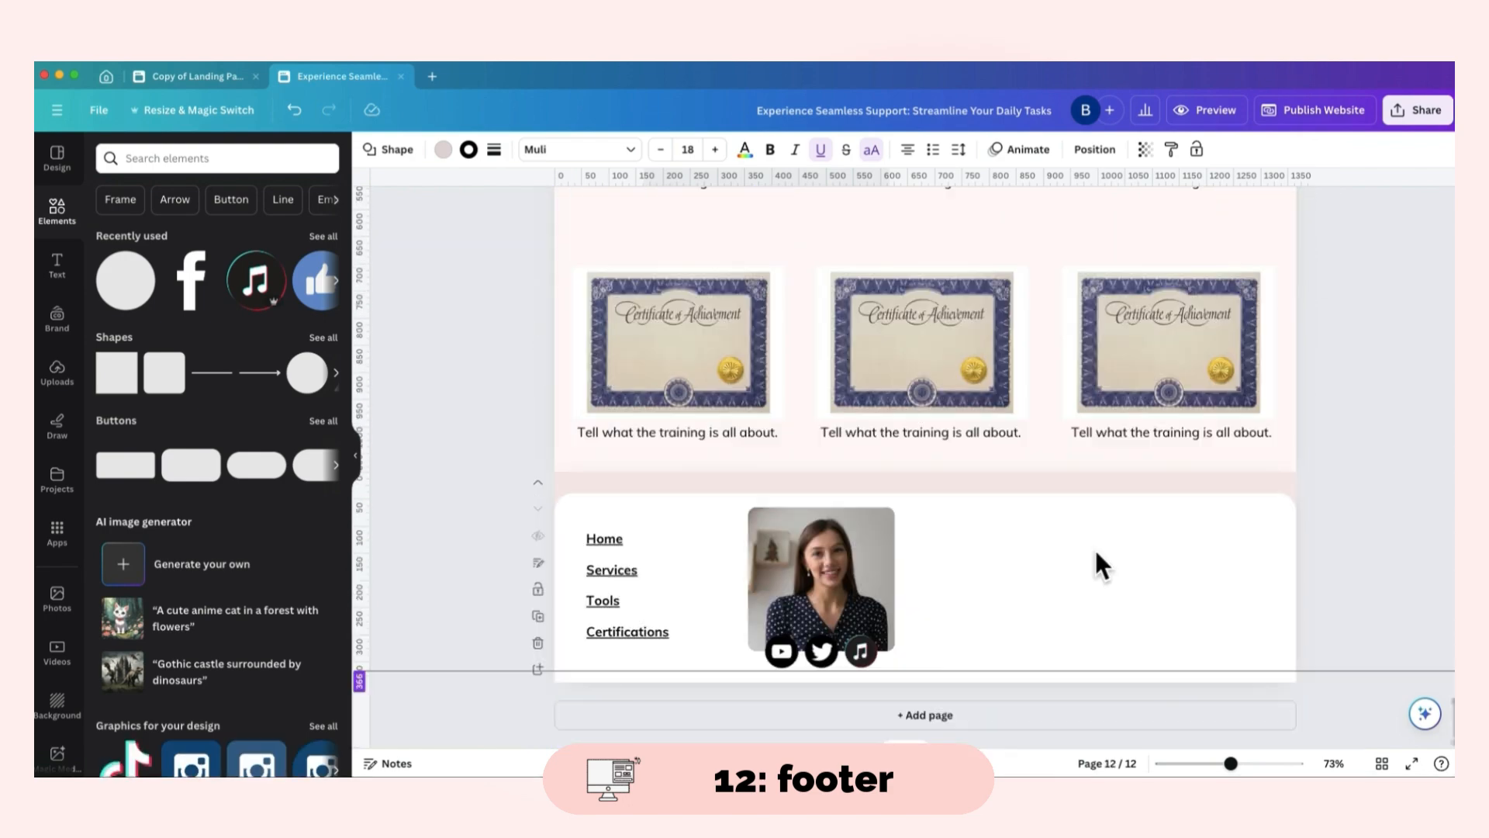
{"action": "left_click_drag", "start_coordinate": [776, 570], "coordinate": [1100, 549]}
{"action": "left_click", "coordinate": [1120, 472]}
- Copy the INQUIRE VIA EMAIL button into the footer and place it below the prospect form button
{"action": "scroll", "coordinate": [1140, 497], "scroll_direction": "up", "scroll_amount": 15}
{"action": "left_click", "coordinate": [1147, 500]}
{"action": "scroll", "coordinate": [1156, 505], "scroll_direction": "down", "scroll_amount": 15}
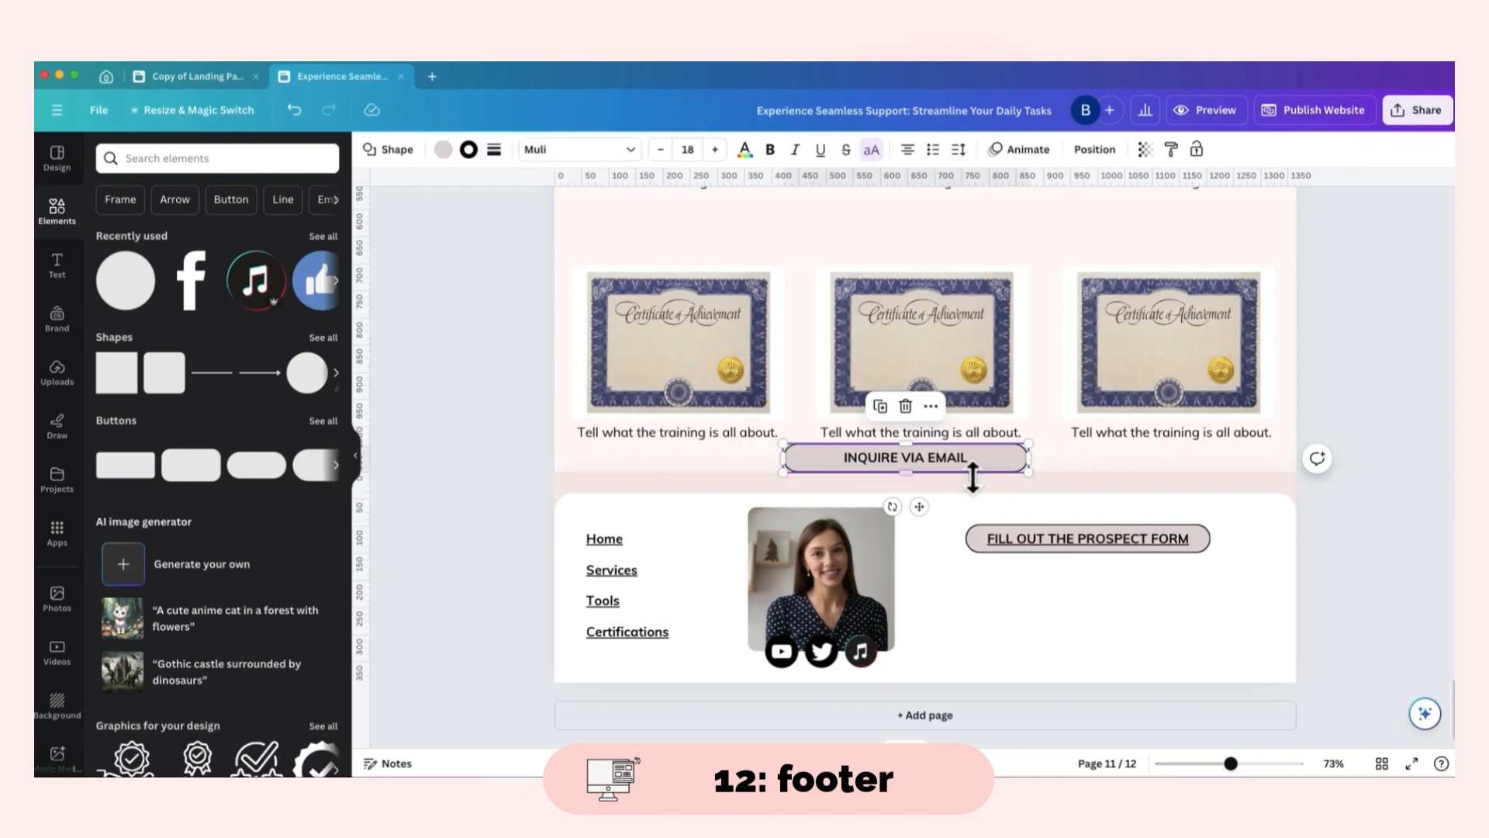
{"action": "key", "text": "super+v"}
{"action": "left_click_drag", "start_coordinate": [919, 465], "coordinate": [1103, 641]}
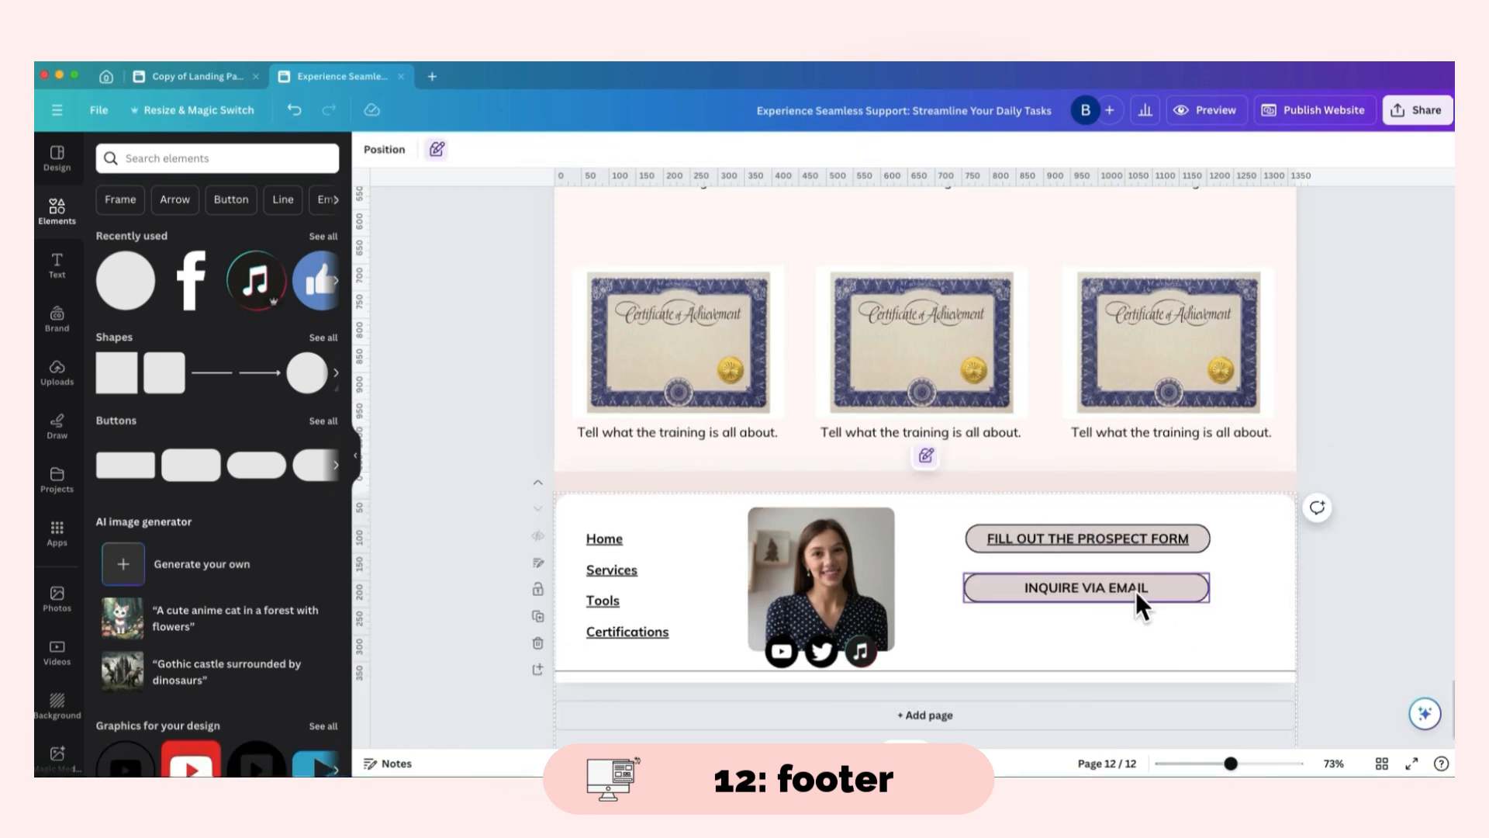
{"action": "left_click", "coordinate": [1133, 589]}
{"action": "left_click", "coordinate": [1111, 536]}
{"action": "left_click", "coordinate": [1150, 384]}
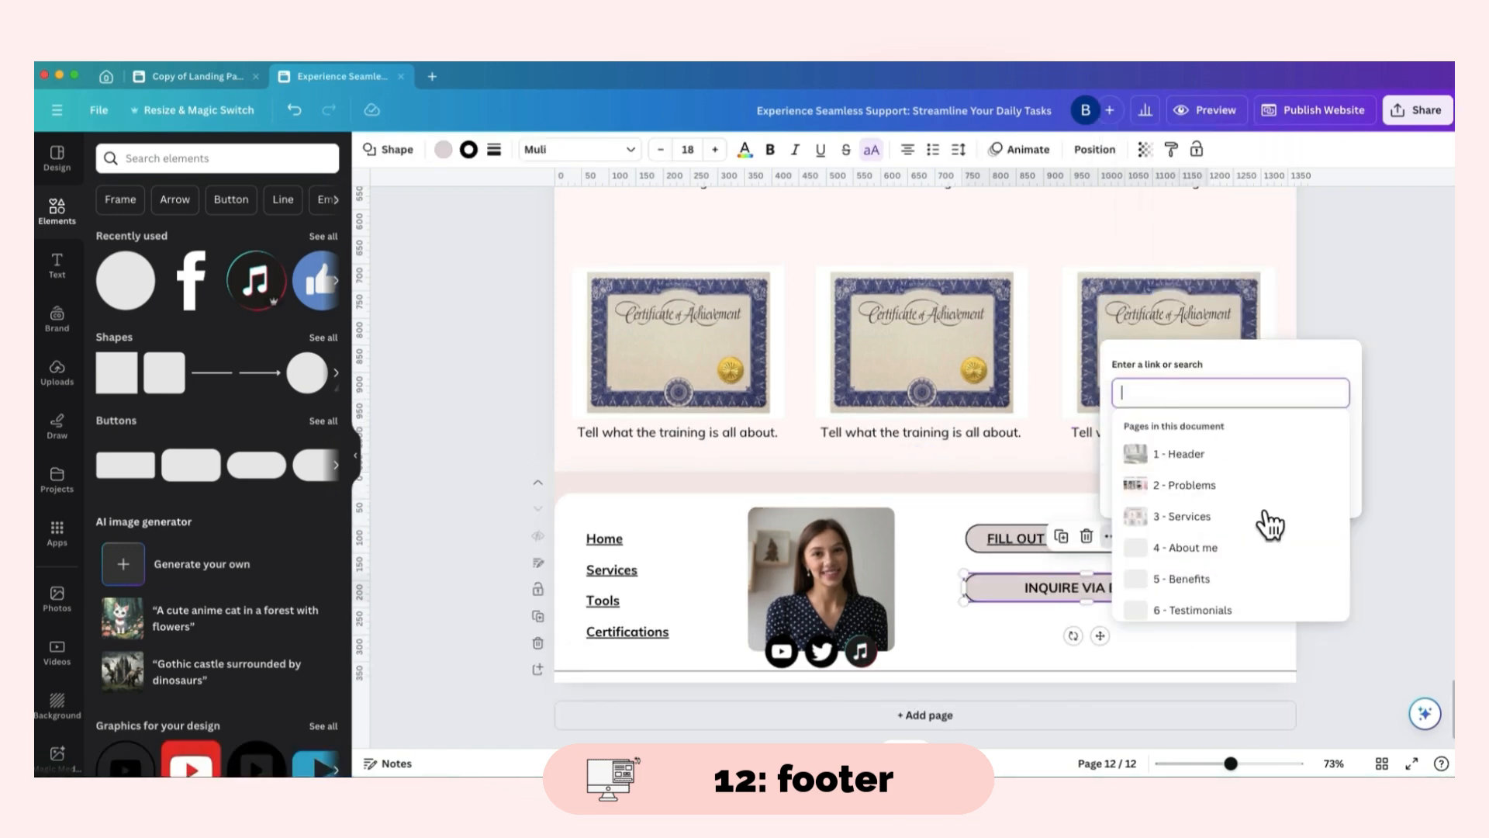
{"action": "left_click", "coordinate": [1201, 660]}
- Select both footer buttons together and move them slightly down to line up with the portrait's middle
{"action": "left_click_drag", "start_coordinate": [1220, 646], "coordinate": [1081, 535]}
{"action": "left_click_drag", "start_coordinate": [1108, 539], "coordinate": [1114, 552]}
{"action": "left_click", "coordinate": [1331, 570]}
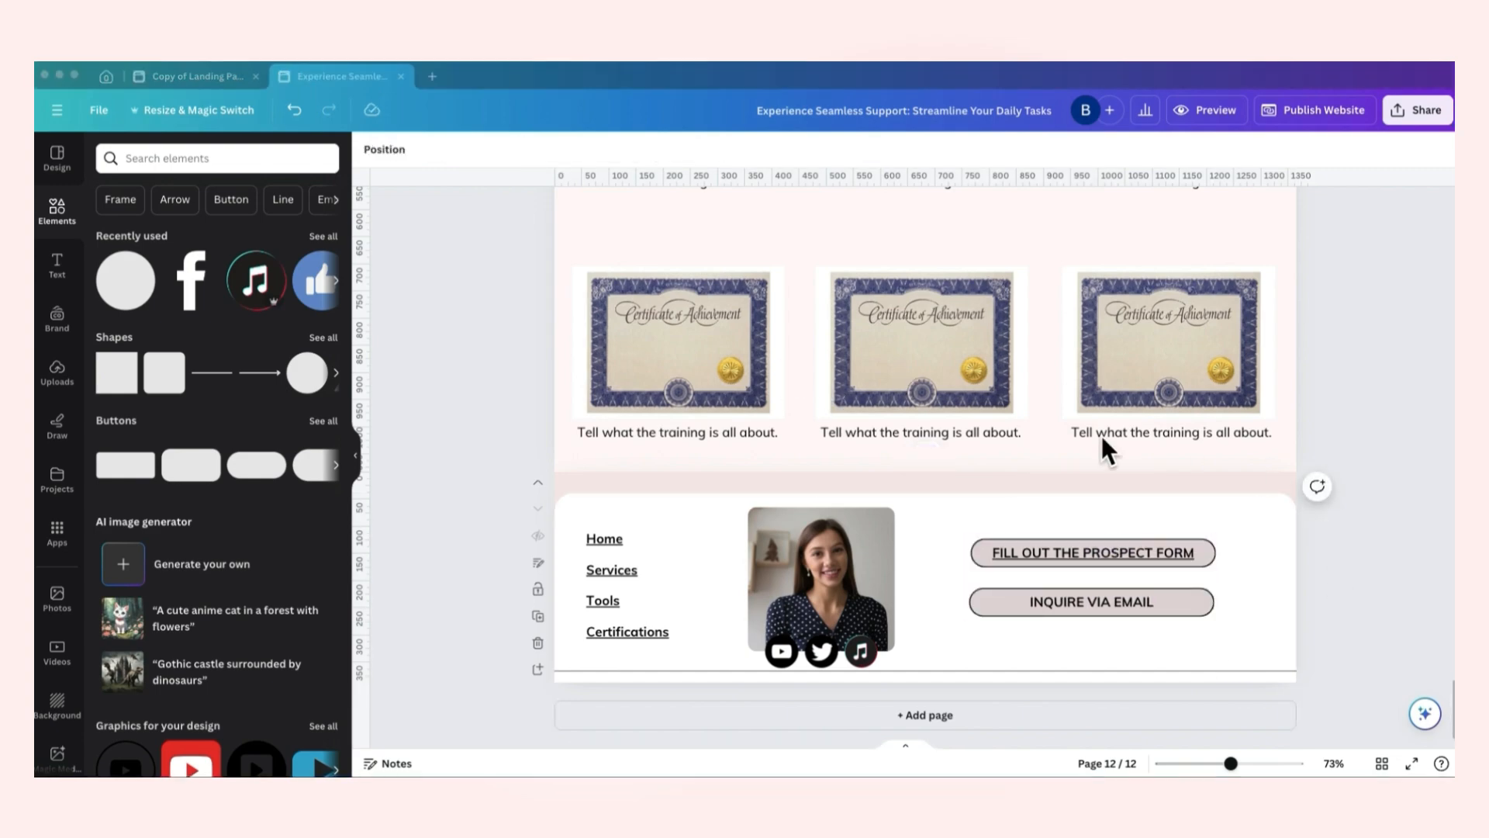
- Add a subheading text reading "Services" near the upper edge of the header page, beside the crown logo
{"action": "scroll", "coordinate": [1101, 449], "scroll_direction": "up", "scroll_amount": 10}
{"action": "scroll", "coordinate": [1076, 430], "scroll_direction": "up", "scroll_amount": 20}
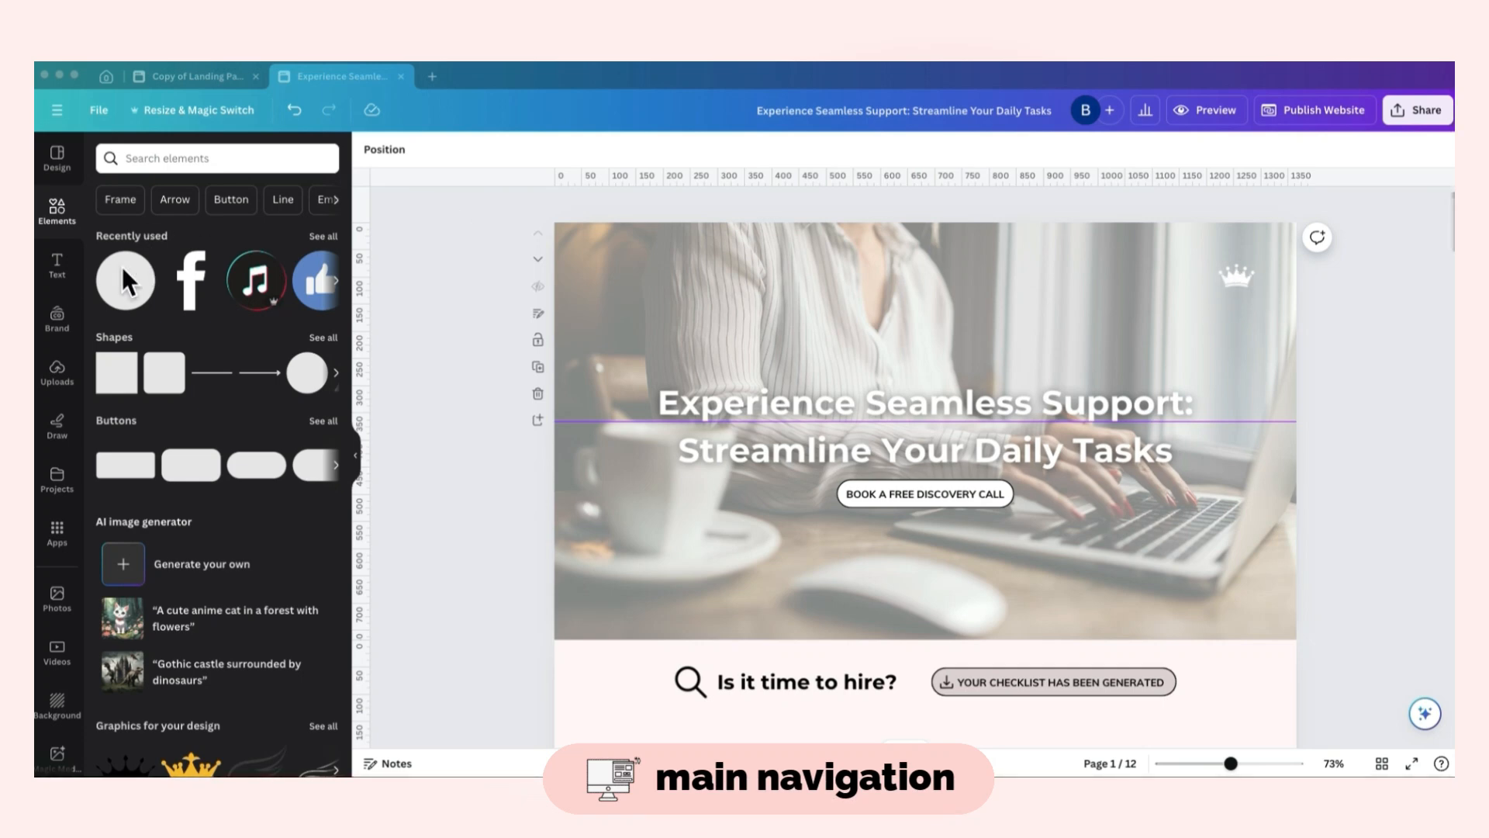
{"action": "left_click", "coordinate": [57, 266]}
{"action": "left_click", "coordinate": [180, 326]}
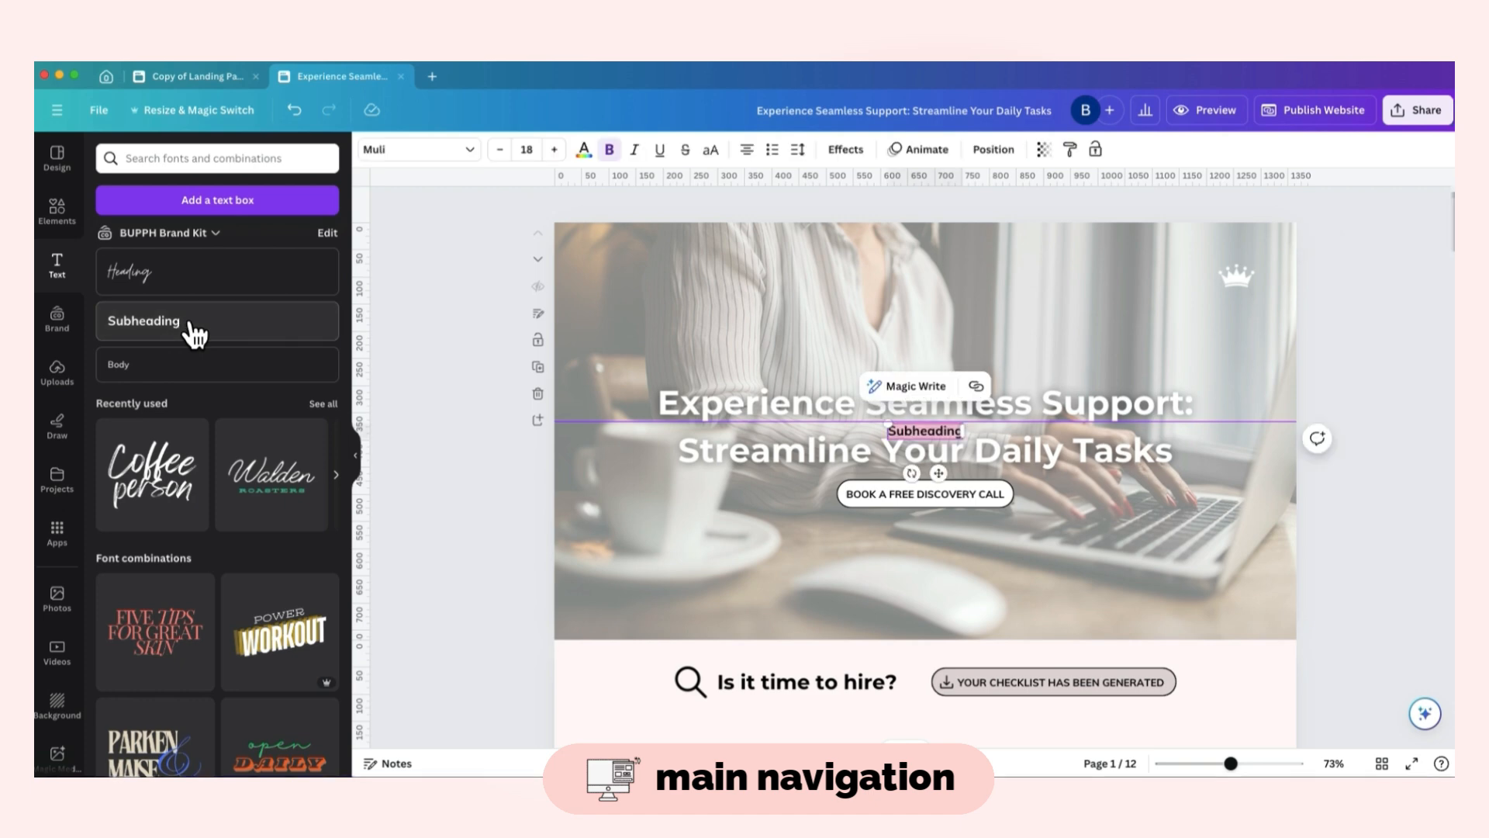
{"action": "left_click_drag", "start_coordinate": [938, 473], "coordinate": [1114, 322]}
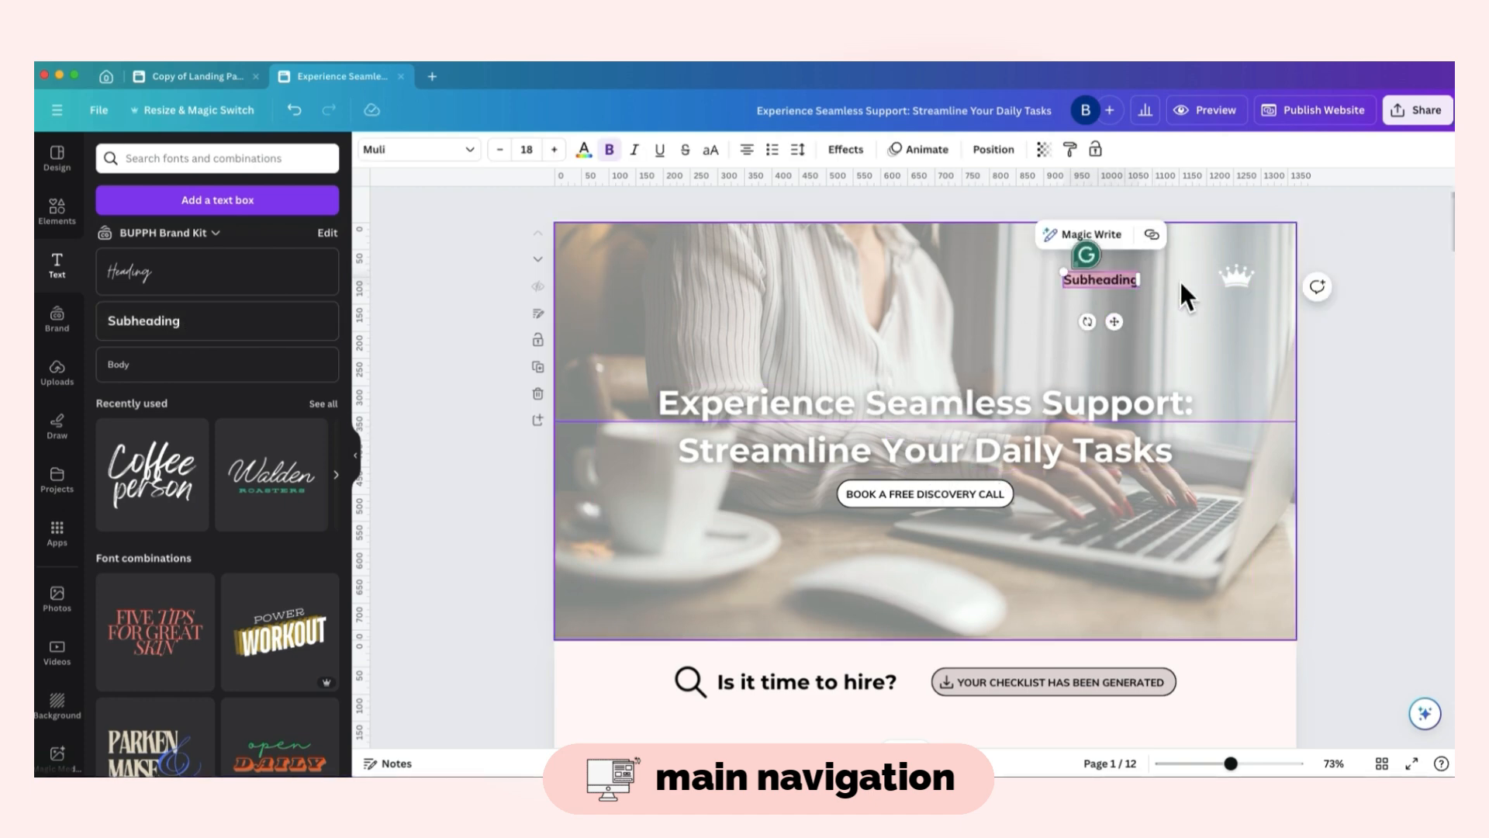
{"action": "type", "text": "Services"}
- Format the Services text in white Montserrat at size 23
{"action": "left_click", "coordinate": [466, 152]}
{"action": "type", "text": "Mont"}
{"action": "left_click", "coordinate": [199, 296]}
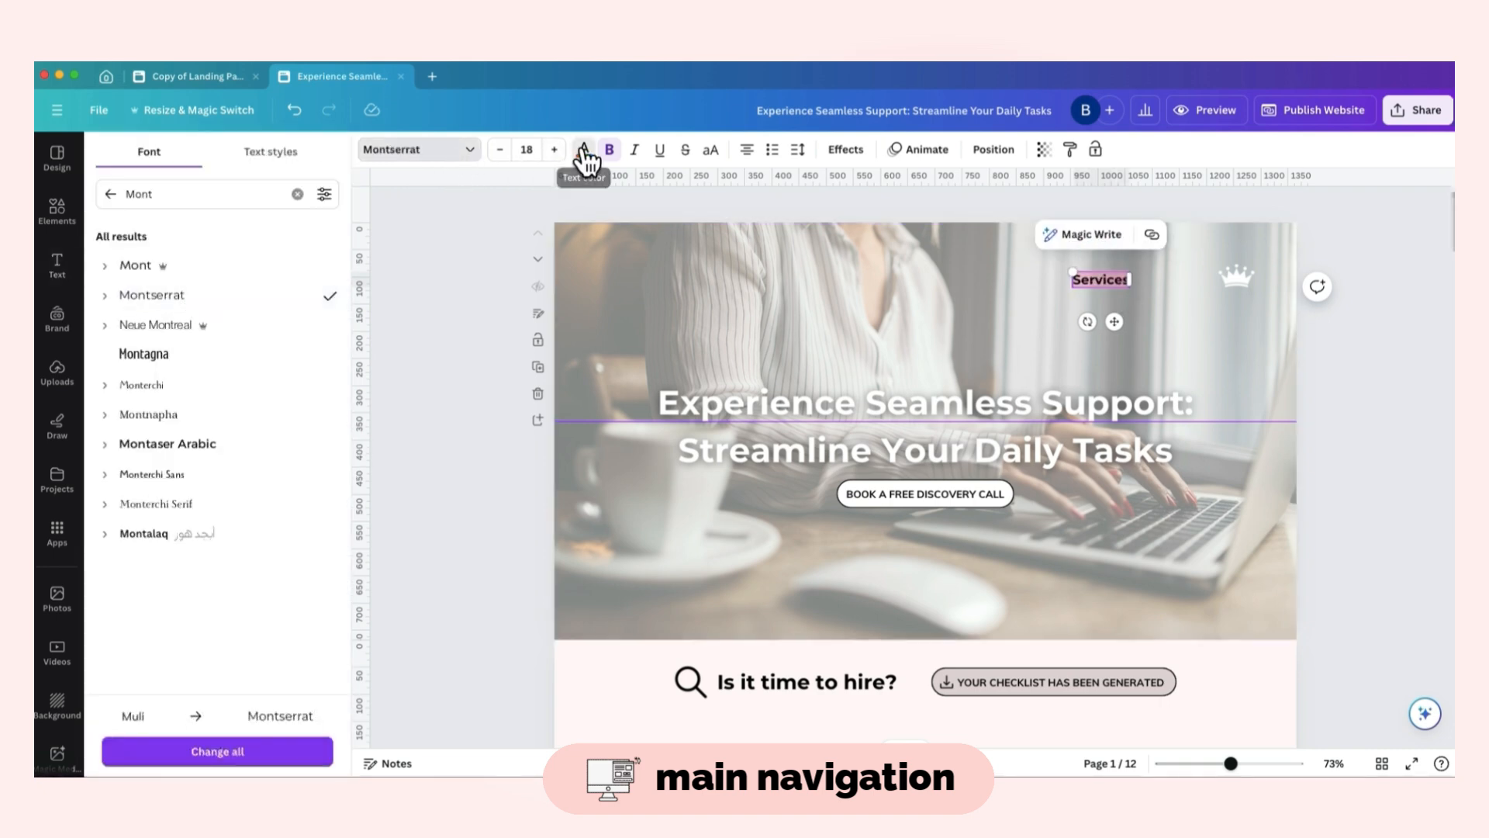
{"action": "left_click", "coordinate": [584, 152]}
{"action": "left_click", "coordinate": [196, 366]}
{"action": "left_click", "coordinate": [555, 152]}
{"action": "left_click", "coordinate": [555, 152]}
{"action": "left_click", "coordinate": [554, 152]}
- Duplicate the Services text, place the copy beside it and change its wording to "Portfolio"
{"action": "key", "text": "super+d"}
{"action": "left_click_drag", "start_coordinate": [1110, 281], "coordinate": [1073, 281]}
{"action": "left_click_drag", "start_coordinate": [1174, 312], "coordinate": [1157, 279]}
{"action": "double_click", "coordinate": [1157, 279]}
{"action": "type", "text": "Portfolio"}
{"action": "left_click", "coordinate": [1217, 312]}
- Shift the Services entry outward, duplicate the Portfolio text and change the copy's wording to "Contact"
{"action": "left_click_drag", "start_coordinate": [1065, 282], "coordinate": [1010, 282]}
{"action": "mouse_move", "coordinate": [1171, 281]}
{"action": "left_mouse_down"}
{"action": "mouse_move", "coordinate": [1116, 286]}
{"action": "mouse_move", "coordinate": [1201, 282]}
{"action": "left_mouse_up"}
{"action": "key", "text": "super+d"}
{"action": "double_click", "coordinate": [1200, 281]}
{"action": "type", "text": "Contact"}
{"action": "left_click", "coordinate": [1268, 281]}
- Arrange the Services, Portfolio and Contact entries in one evenly spaced row beside the crown logo
{"action": "left_click_drag", "start_coordinate": [1023, 278], "coordinate": [1079, 277]}
{"action": "left_click_drag", "start_coordinate": [1179, 278], "coordinate": [1086, 281]}
{"action": "left_click", "coordinate": [1251, 319]}
{"action": "left_click", "coordinate": [1256, 312]}
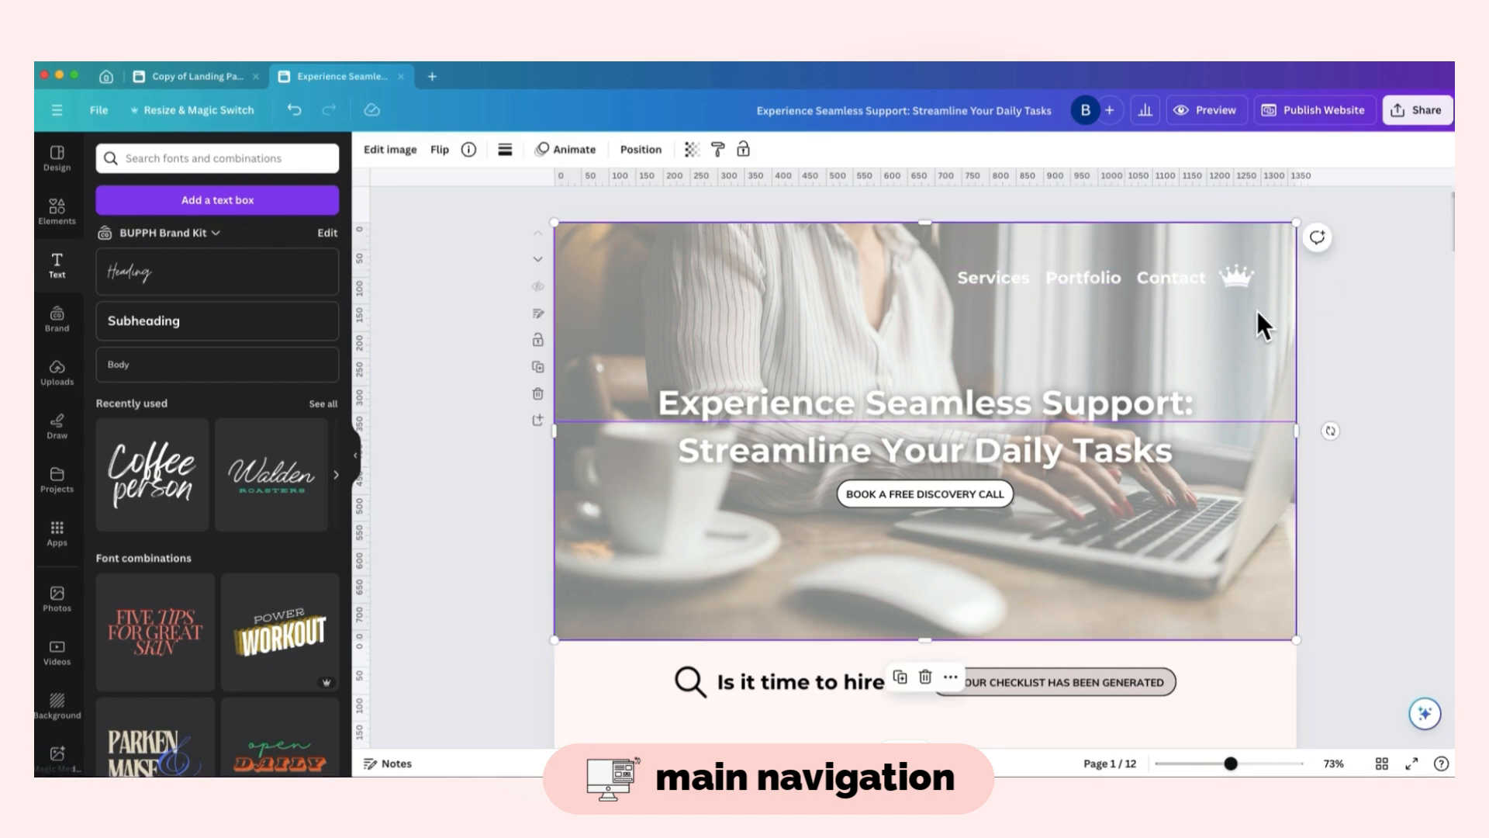
- Link the Services entry in the header to the page "3 - Services"
{"action": "left_click", "coordinate": [1010, 285]}
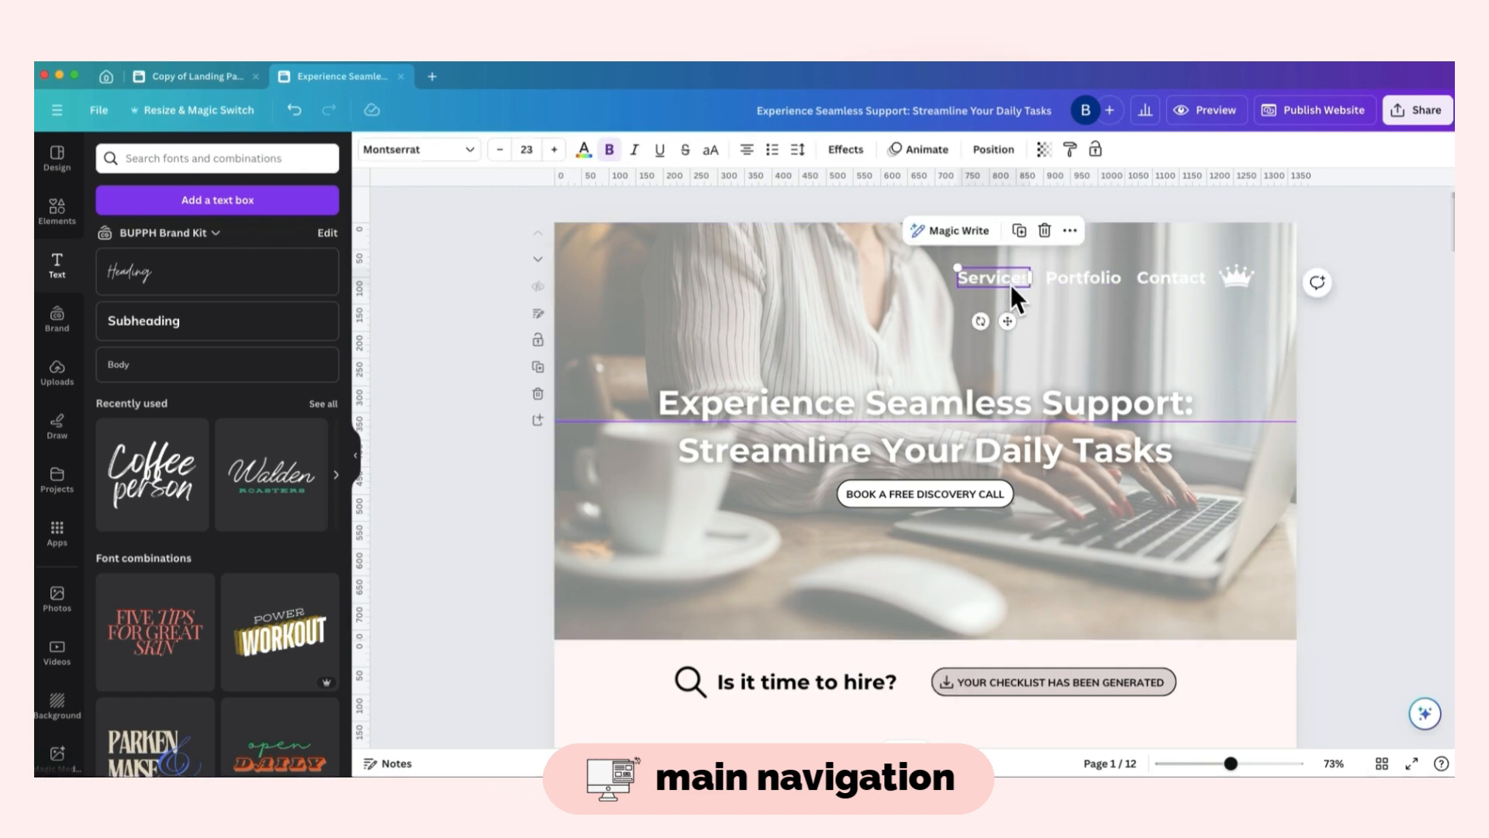
{"action": "left_click", "coordinate": [1070, 231]}
{"action": "mouse_move", "coordinate": [1173, 439]}
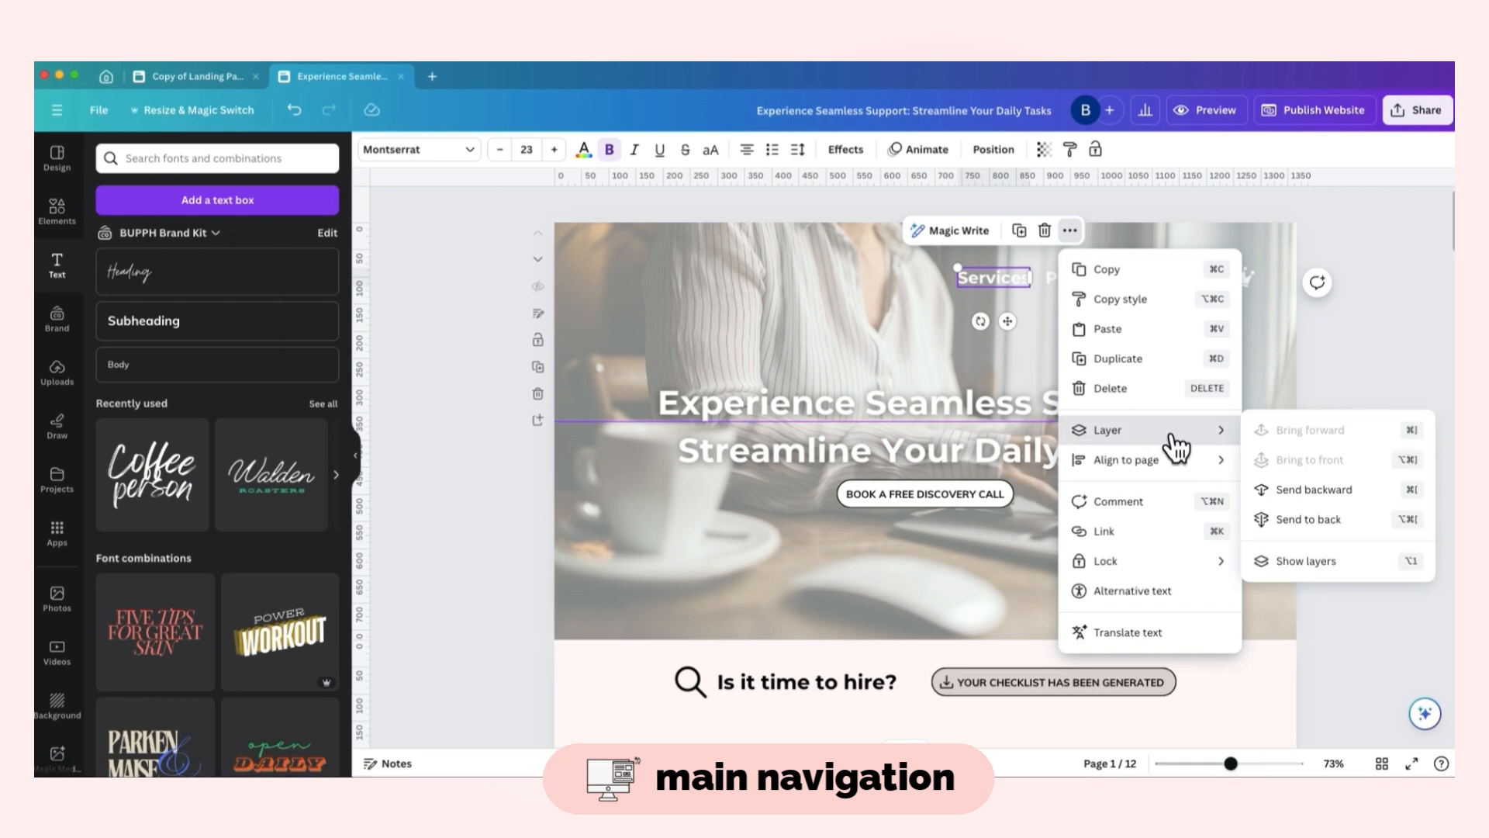
{"action": "left_click", "coordinate": [1140, 530]}
{"action": "left_click", "coordinate": [1186, 426]}
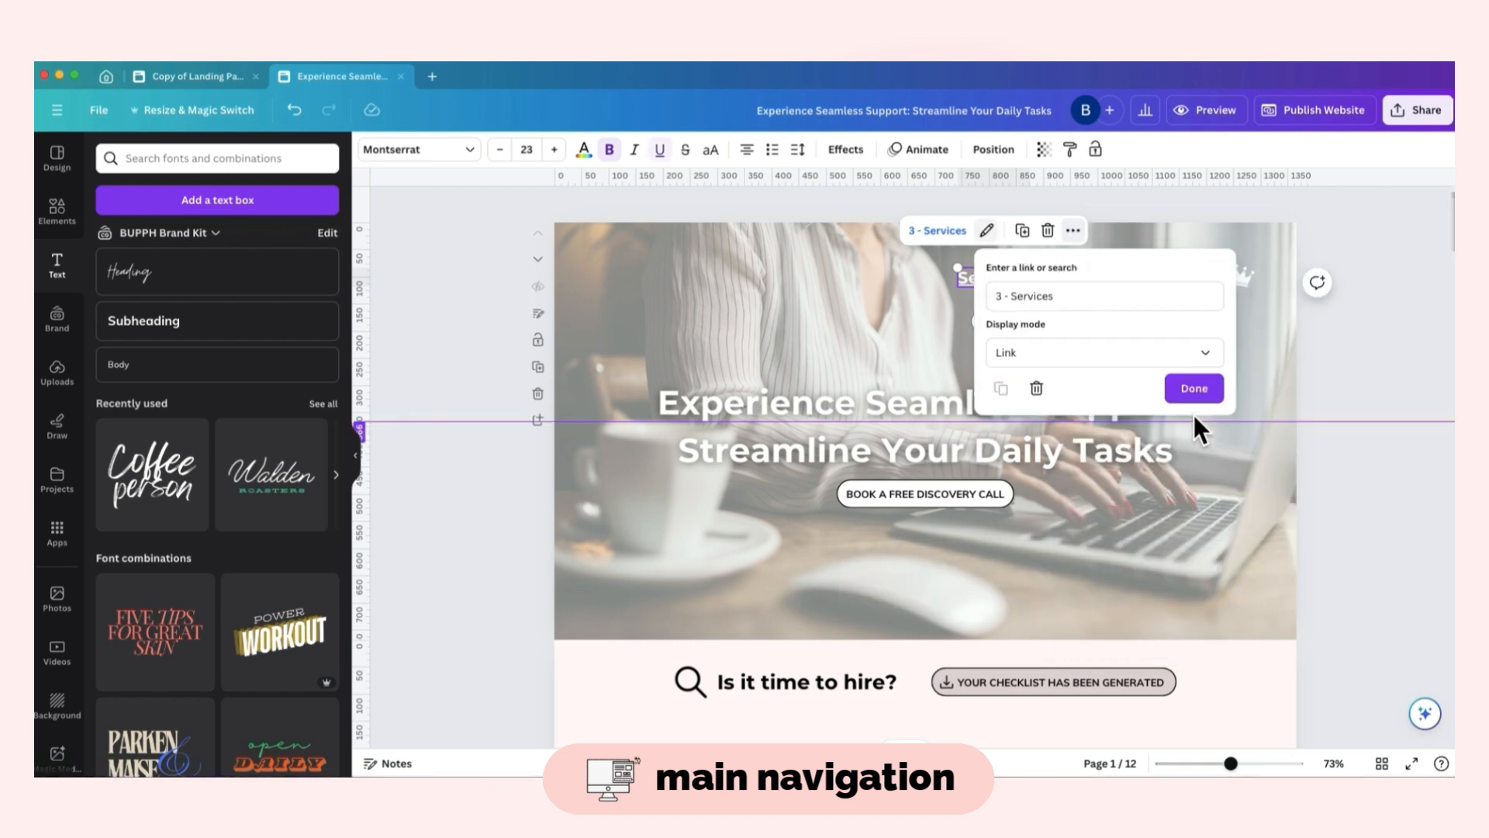
{"action": "left_click", "coordinate": [1194, 389]}
- Link the Portfolio entry in the header to the page "9 - Portfolio"
{"action": "left_click", "coordinate": [1106, 277]}
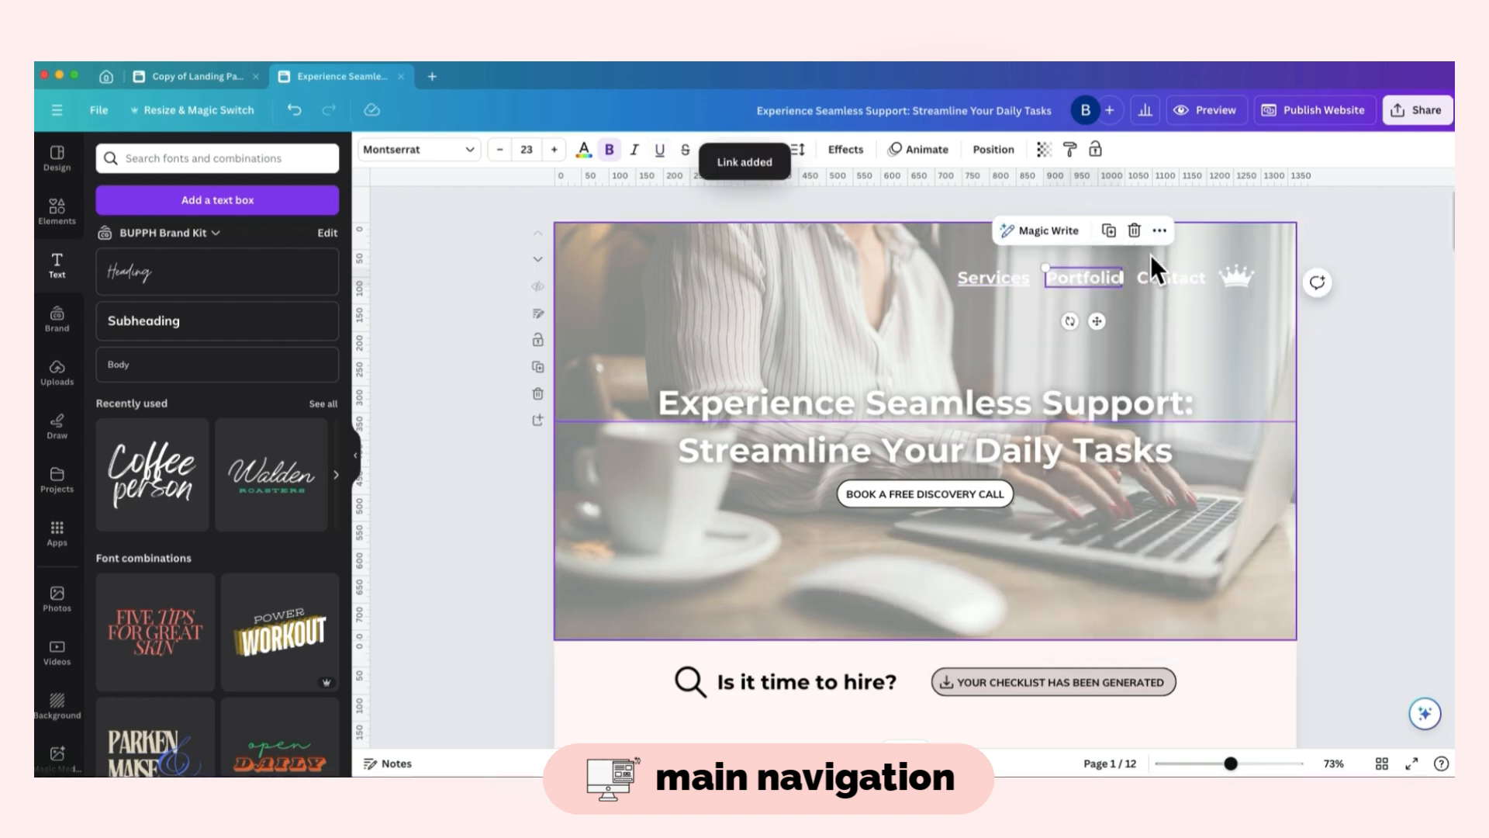
{"action": "left_click", "coordinate": [1160, 230]}
{"action": "left_click", "coordinate": [1232, 529]}
{"action": "scroll", "coordinate": [1279, 453], "scroll_direction": "down", "scroll_amount": 2}
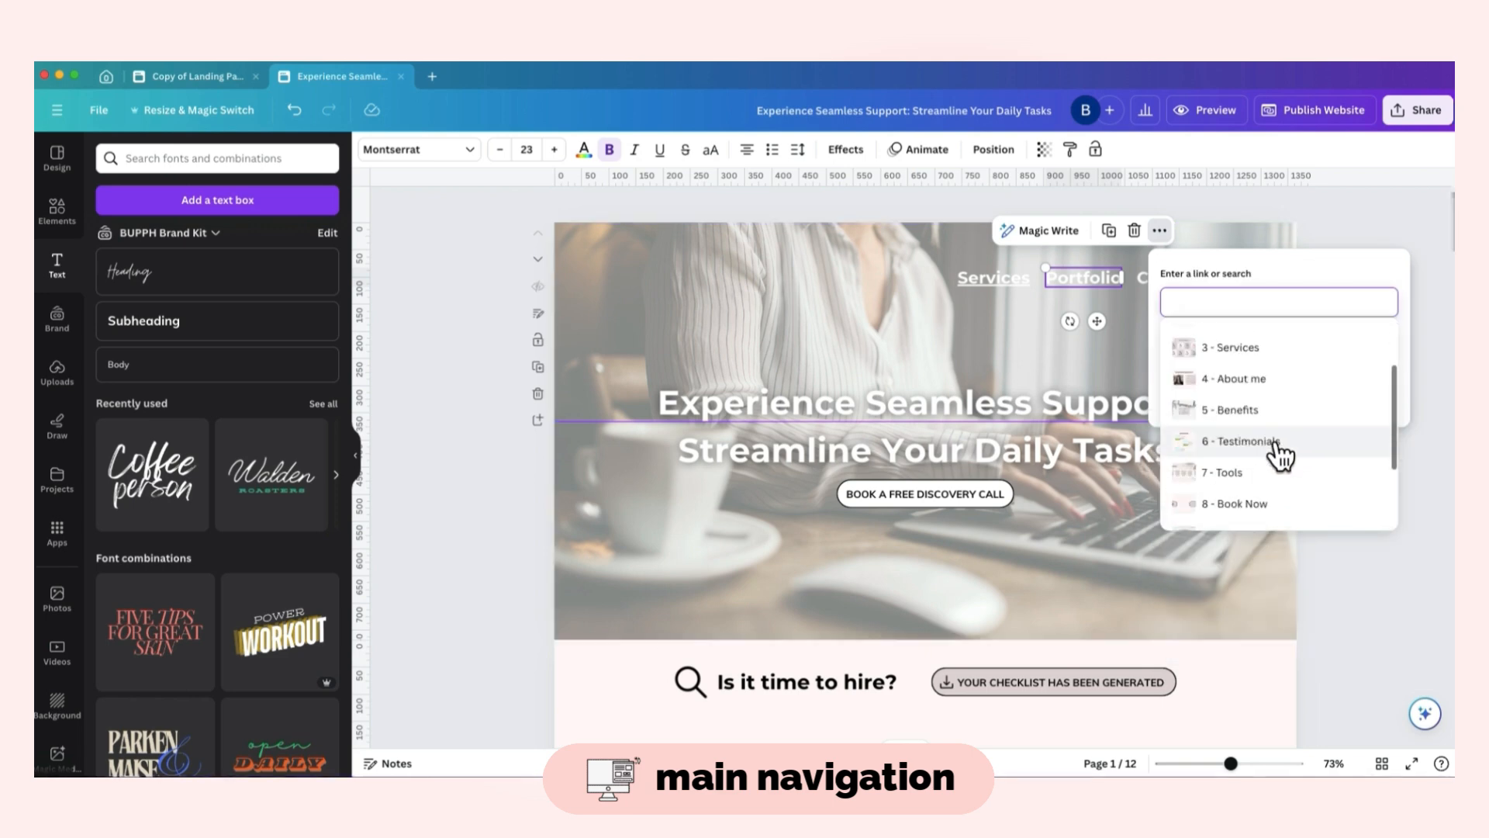
{"action": "scroll", "coordinate": [1280, 453], "scroll_direction": "up", "scroll_amount": 2}
{"action": "scroll", "coordinate": [1276, 456], "scroll_direction": "down", "scroll_amount": 4}
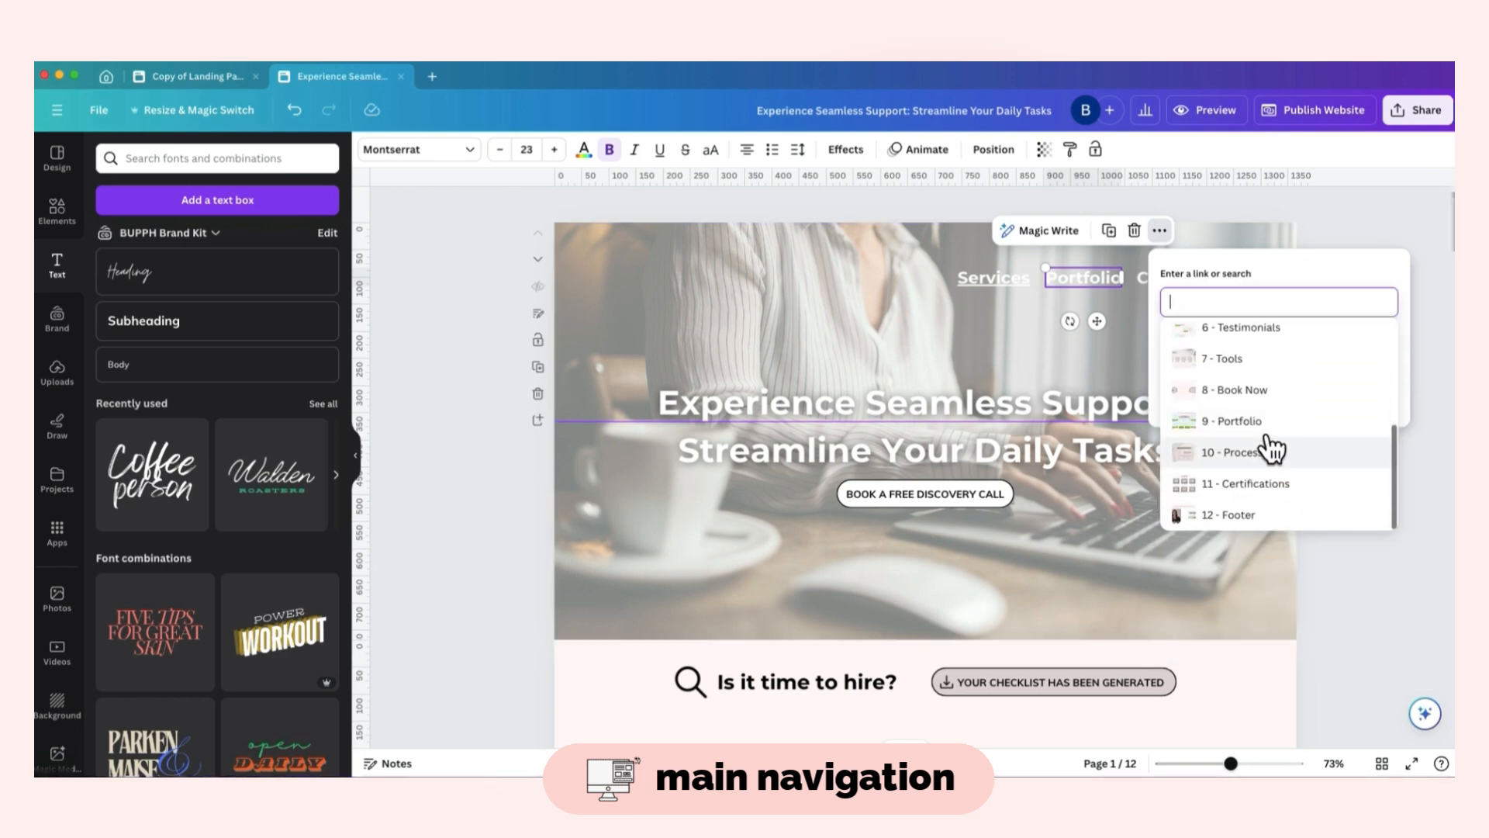
{"action": "left_click", "coordinate": [1241, 419]}
{"action": "left_click", "coordinate": [1260, 380]}
- Link the Contact entry in the header to the page "8 - Book Now"
{"action": "double_click", "coordinate": [1182, 283]}
{"action": "left_click", "coordinate": [1247, 230]}
{"action": "left_click", "coordinate": [1318, 529]}
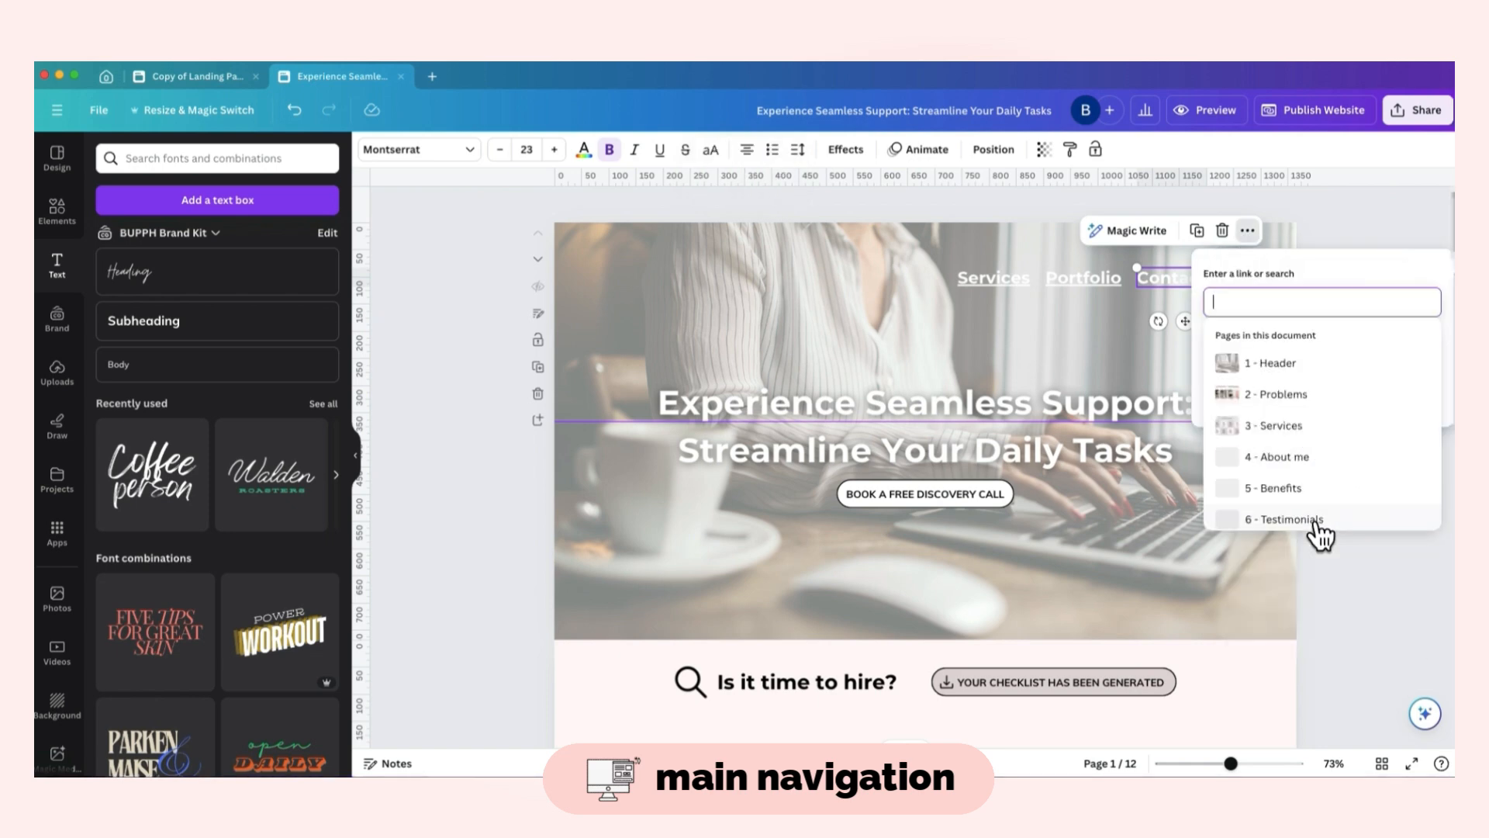
{"action": "scroll", "coordinate": [1347, 433], "scroll_direction": "down", "scroll_amount": 3}
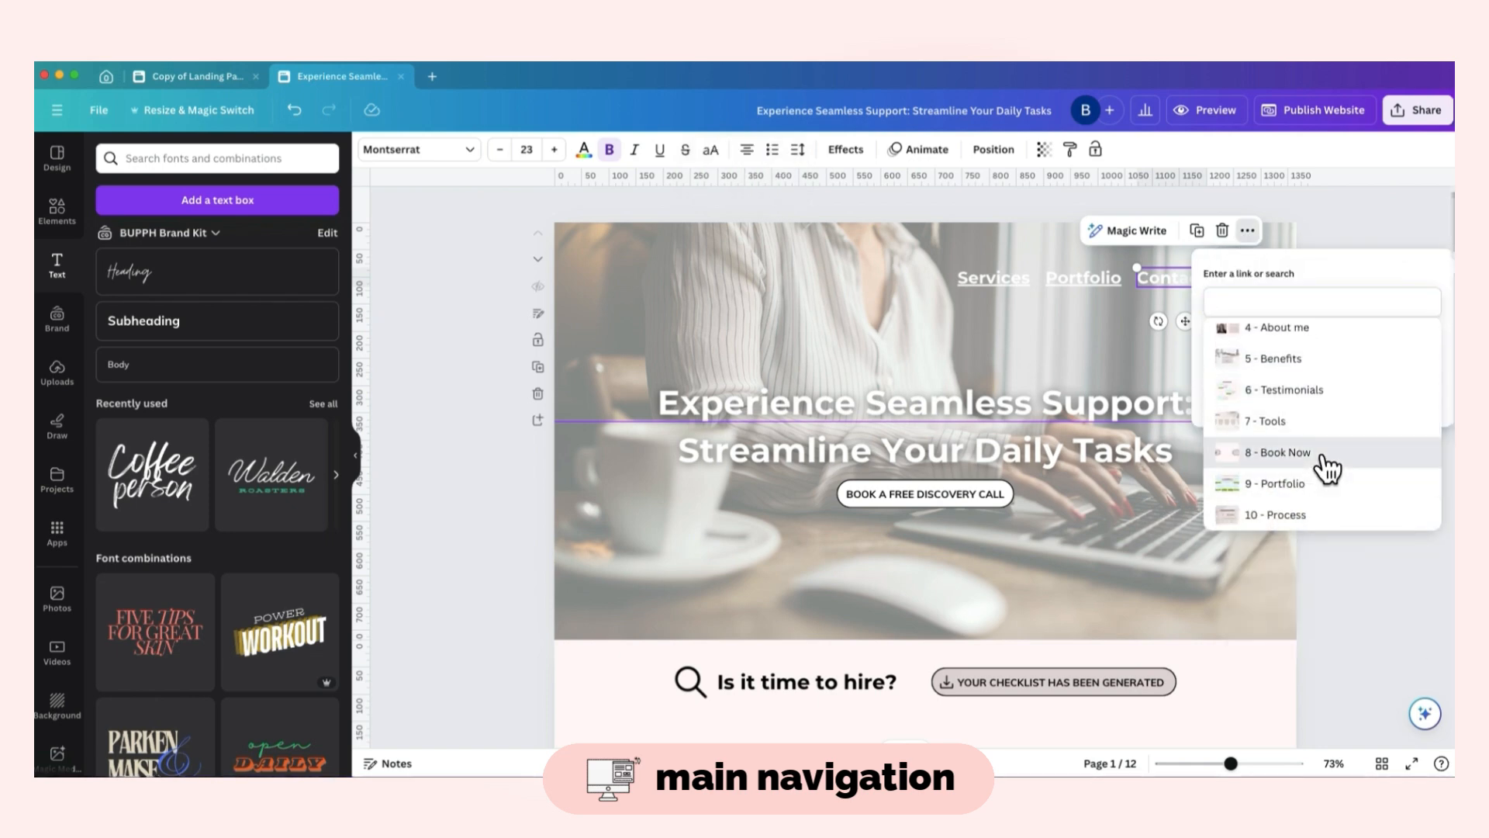
{"action": "left_click", "coordinate": [1323, 455]}
{"action": "left_click", "coordinate": [1371, 390]}
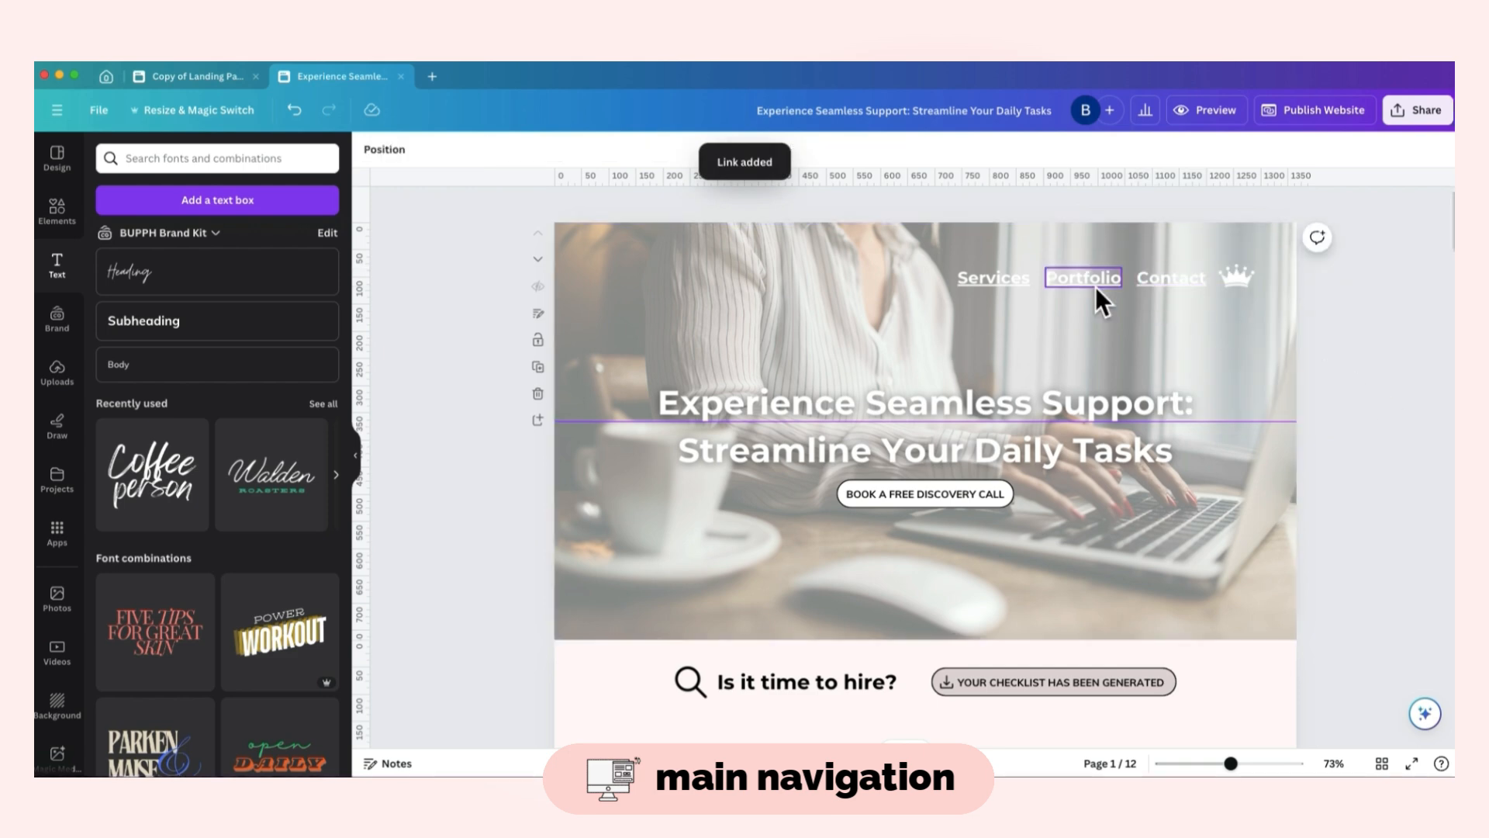
- Preview the website in desktop layout and look through its sections from the header to the sample works
{"action": "left_click", "coordinate": [1228, 107]}
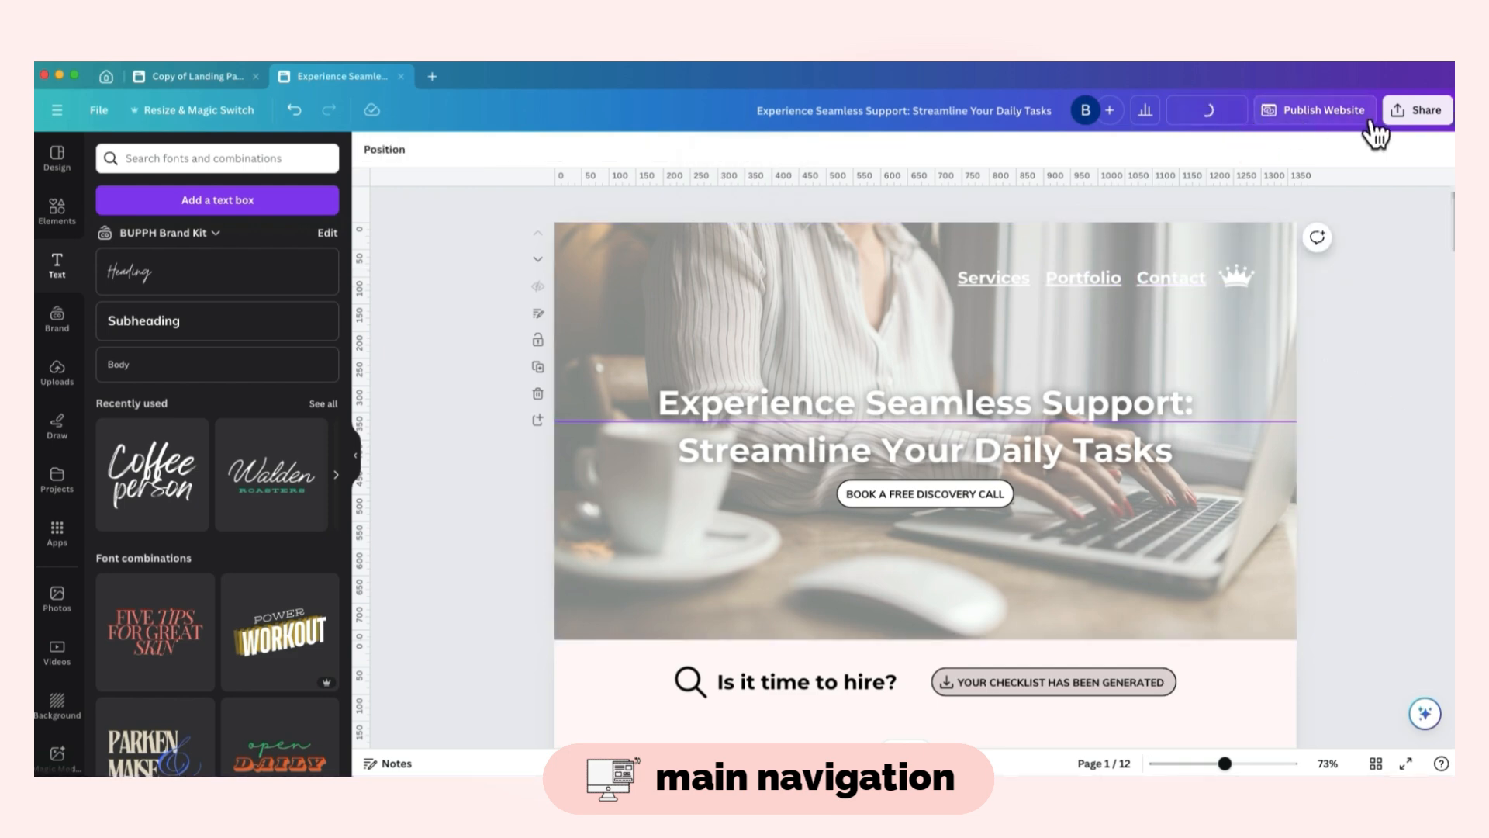
{"action": "scroll", "coordinate": [1094, 340], "scroll_direction": "down", "scroll_amount": 10}
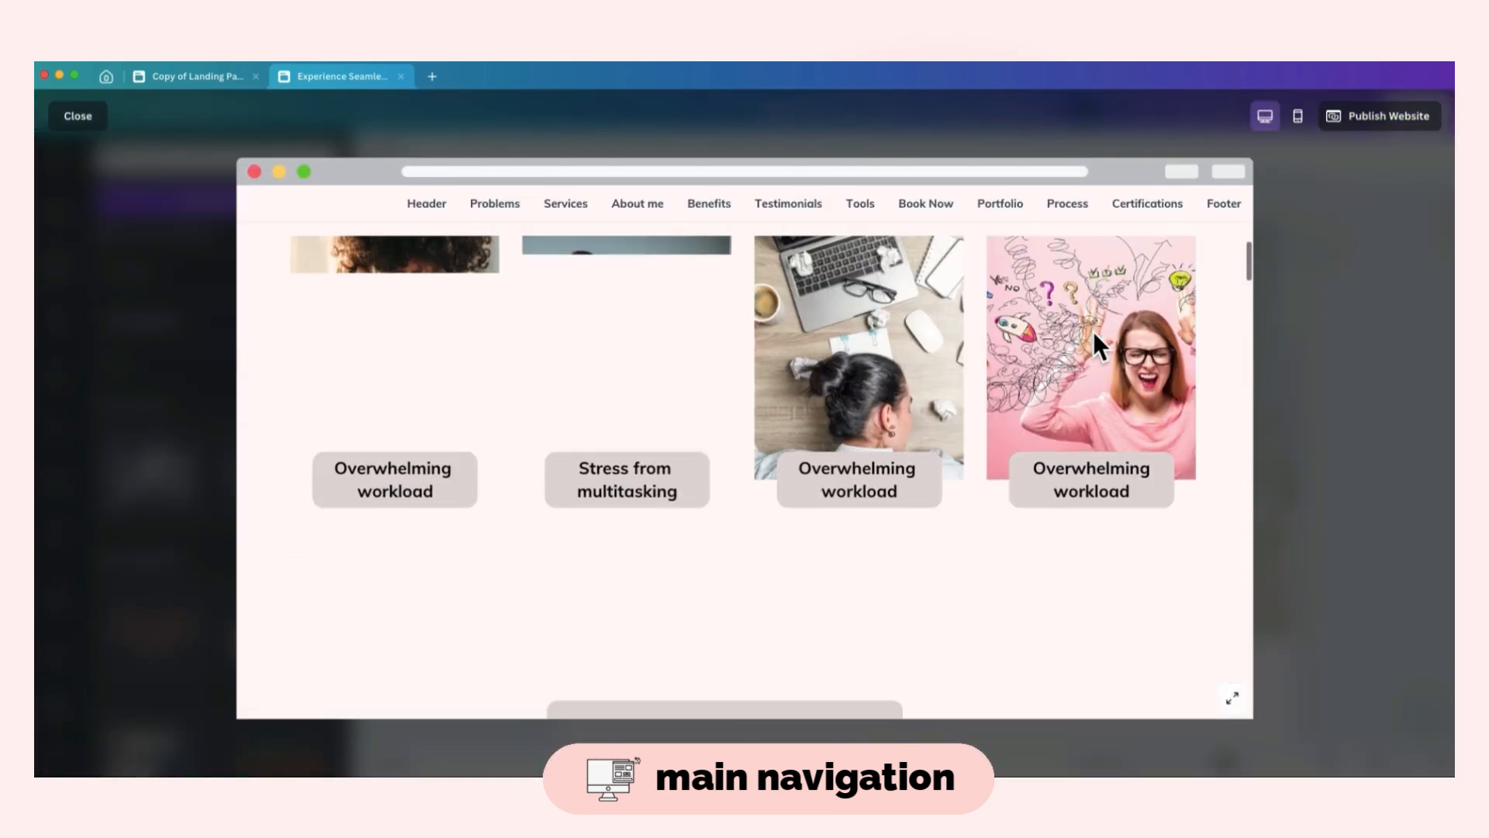
{"action": "scroll", "coordinate": [1091, 332], "scroll_direction": "down", "scroll_amount": 12}
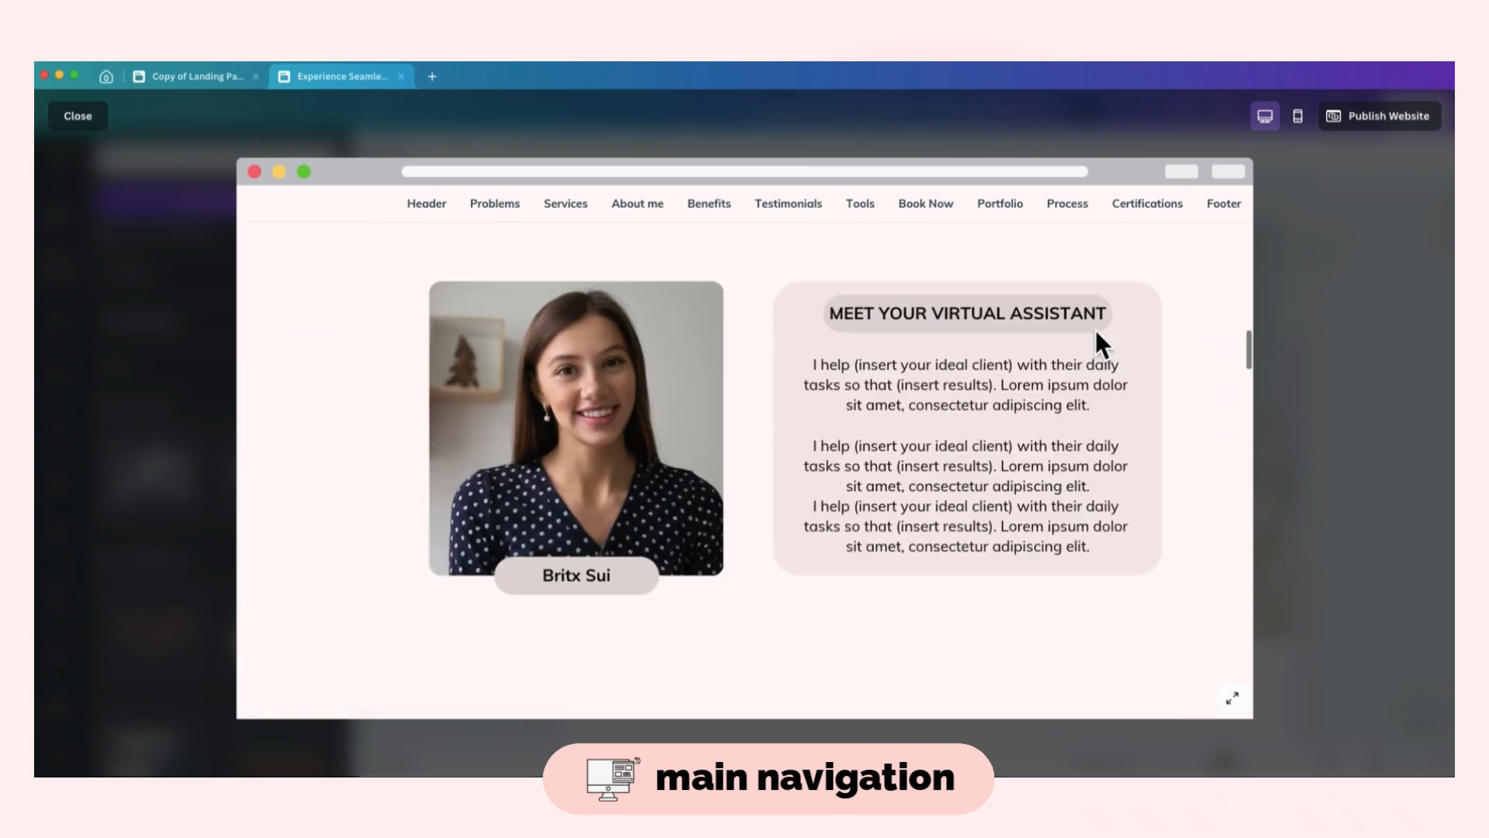
{"action": "scroll", "coordinate": [1093, 329], "scroll_direction": "down", "scroll_amount": 10}
{"action": "scroll", "coordinate": [798, 508], "scroll_direction": "up", "scroll_amount": 2}
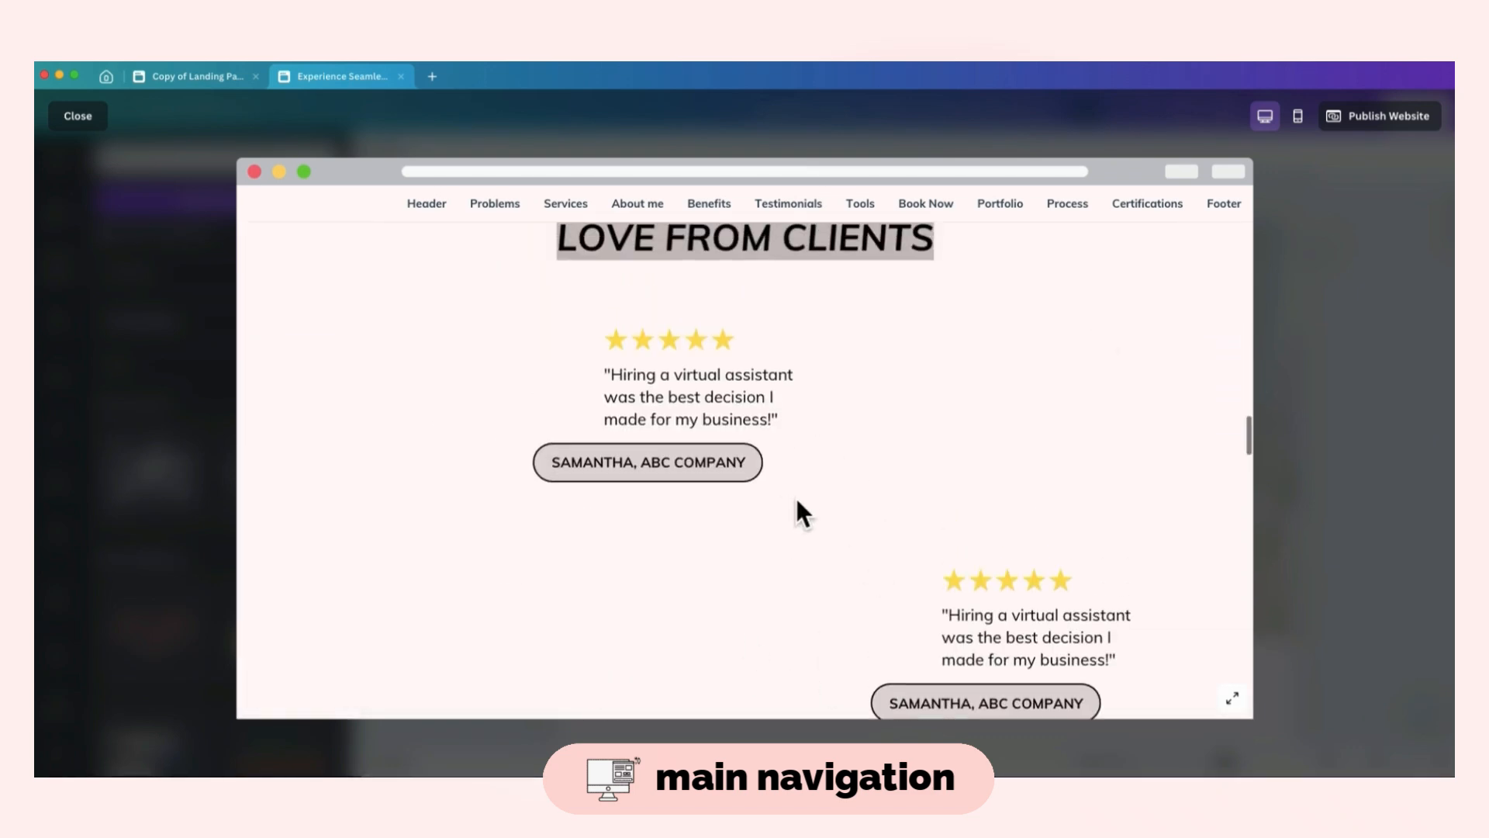
{"action": "scroll", "coordinate": [946, 543], "scroll_direction": "down", "scroll_amount": 5}
{"action": "scroll", "coordinate": [951, 543], "scroll_direction": "down", "scroll_amount": 10}
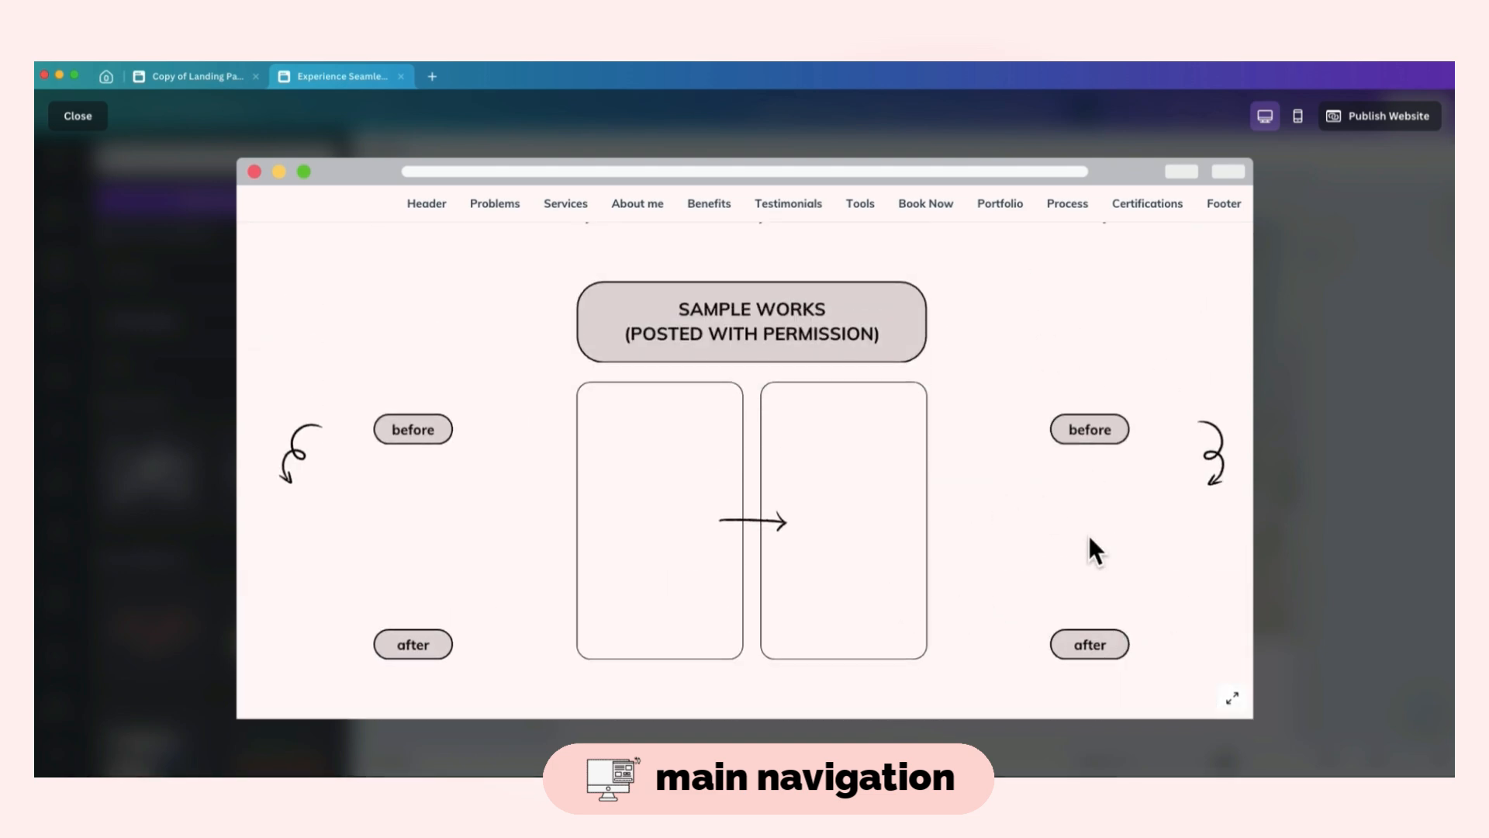
{"action": "scroll", "coordinate": [1044, 513], "scroll_direction": "down", "scroll_amount": 15}
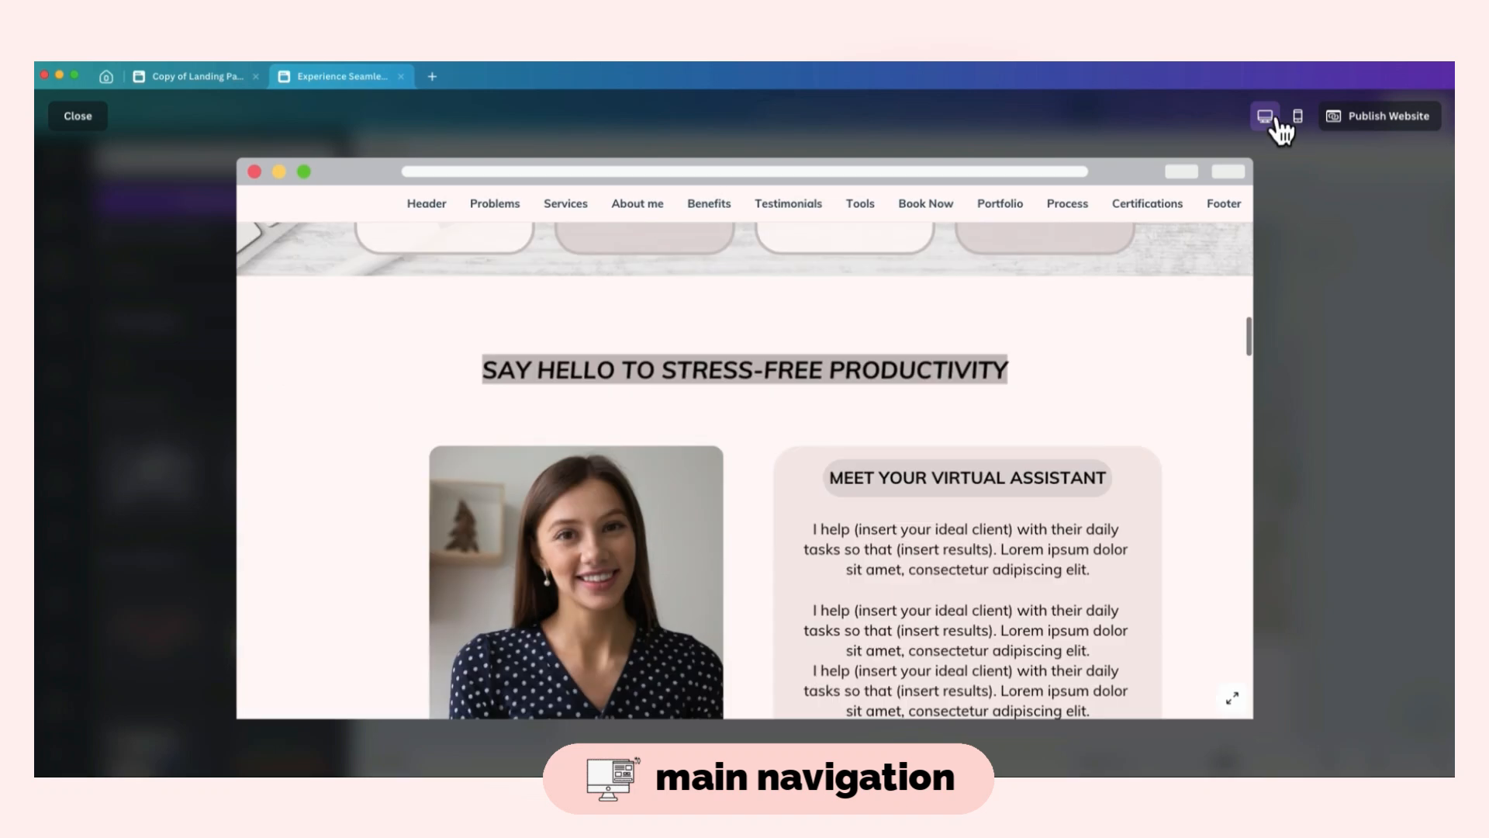
- Check the website's sections in the mobile preview, including services, problems, process and certifications, and return to the editor
{"action": "left_click", "coordinate": [1296, 118]}
{"action": "scroll", "coordinate": [807, 332], "scroll_direction": "down", "scroll_amount": 4}
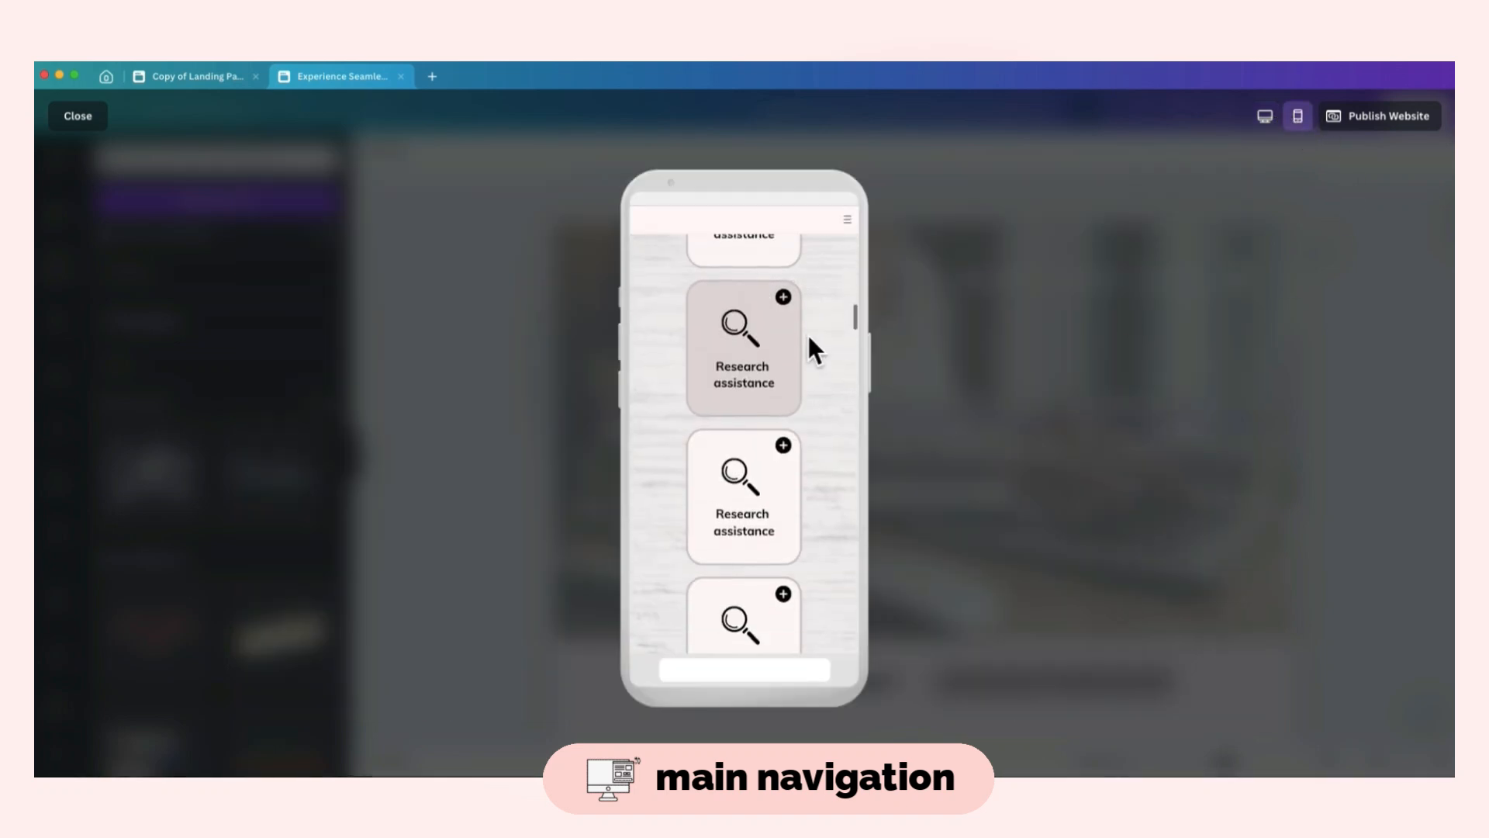
{"action": "scroll", "coordinate": [805, 337], "scroll_direction": "down", "scroll_amount": 5}
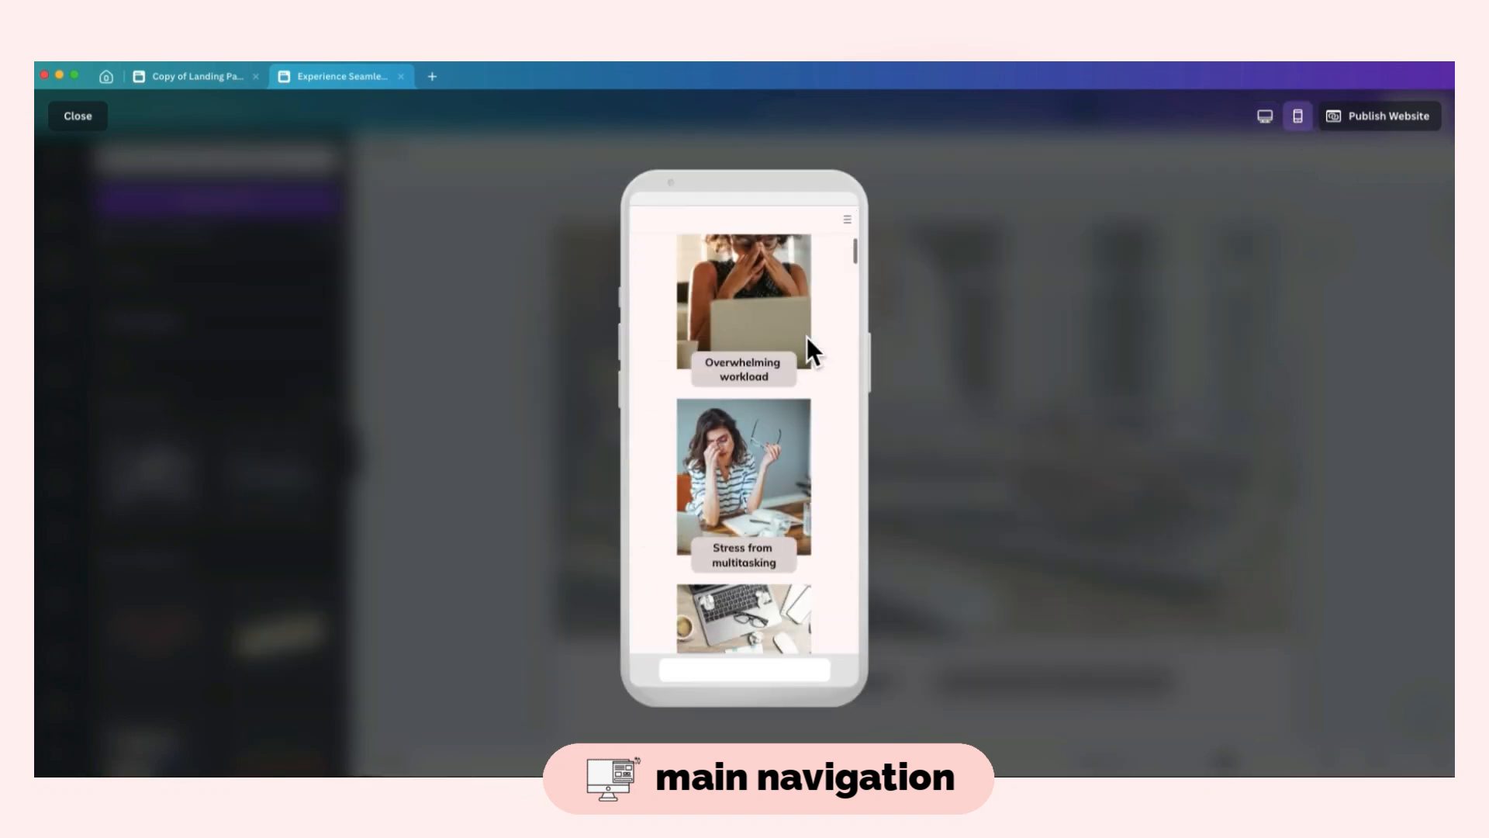
{"action": "scroll", "coordinate": [808, 339], "scroll_direction": "down", "scroll_amount": 10}
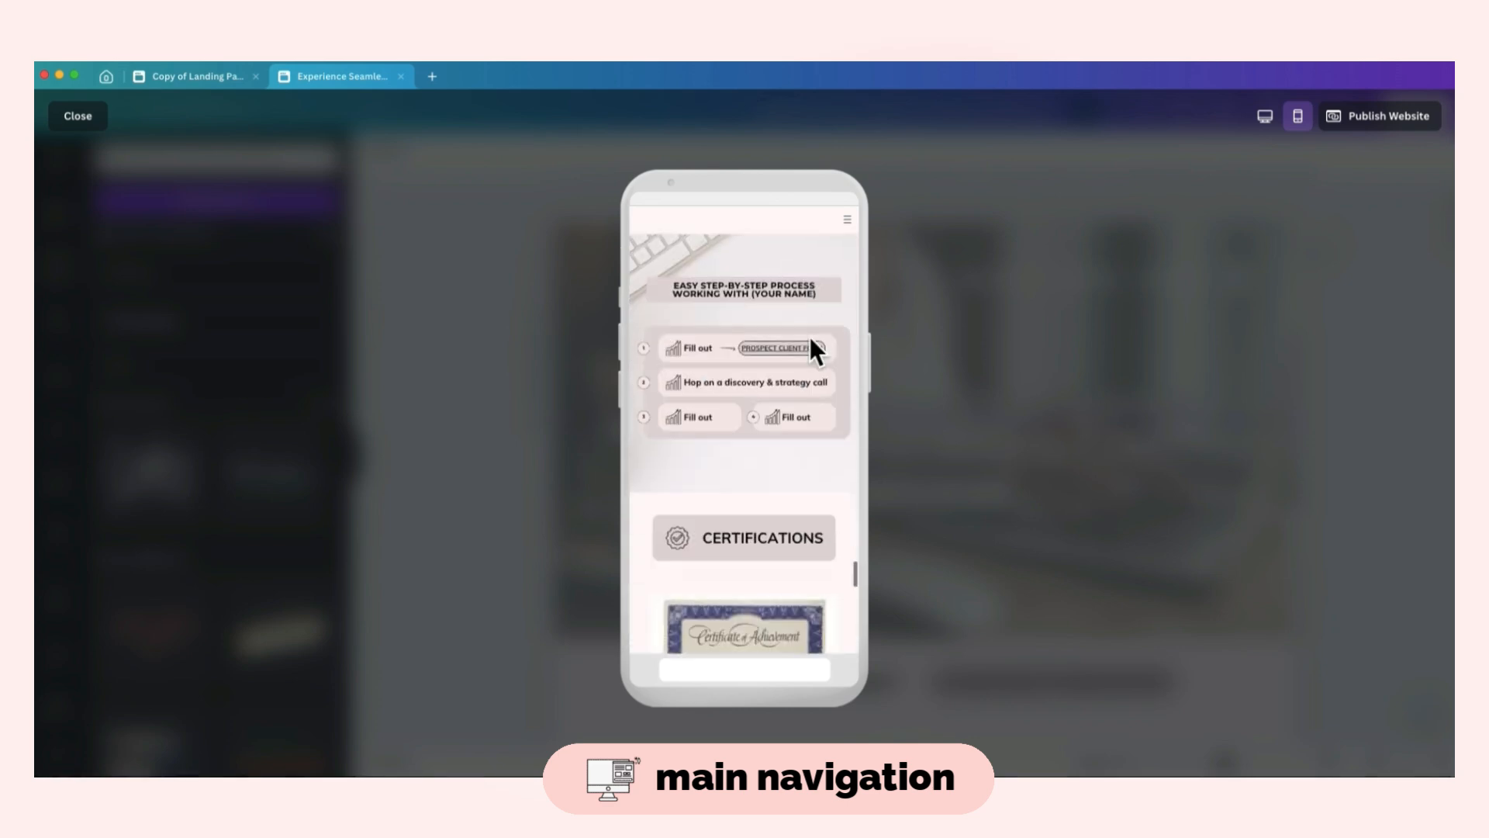
{"action": "left_click", "coordinate": [78, 117]}
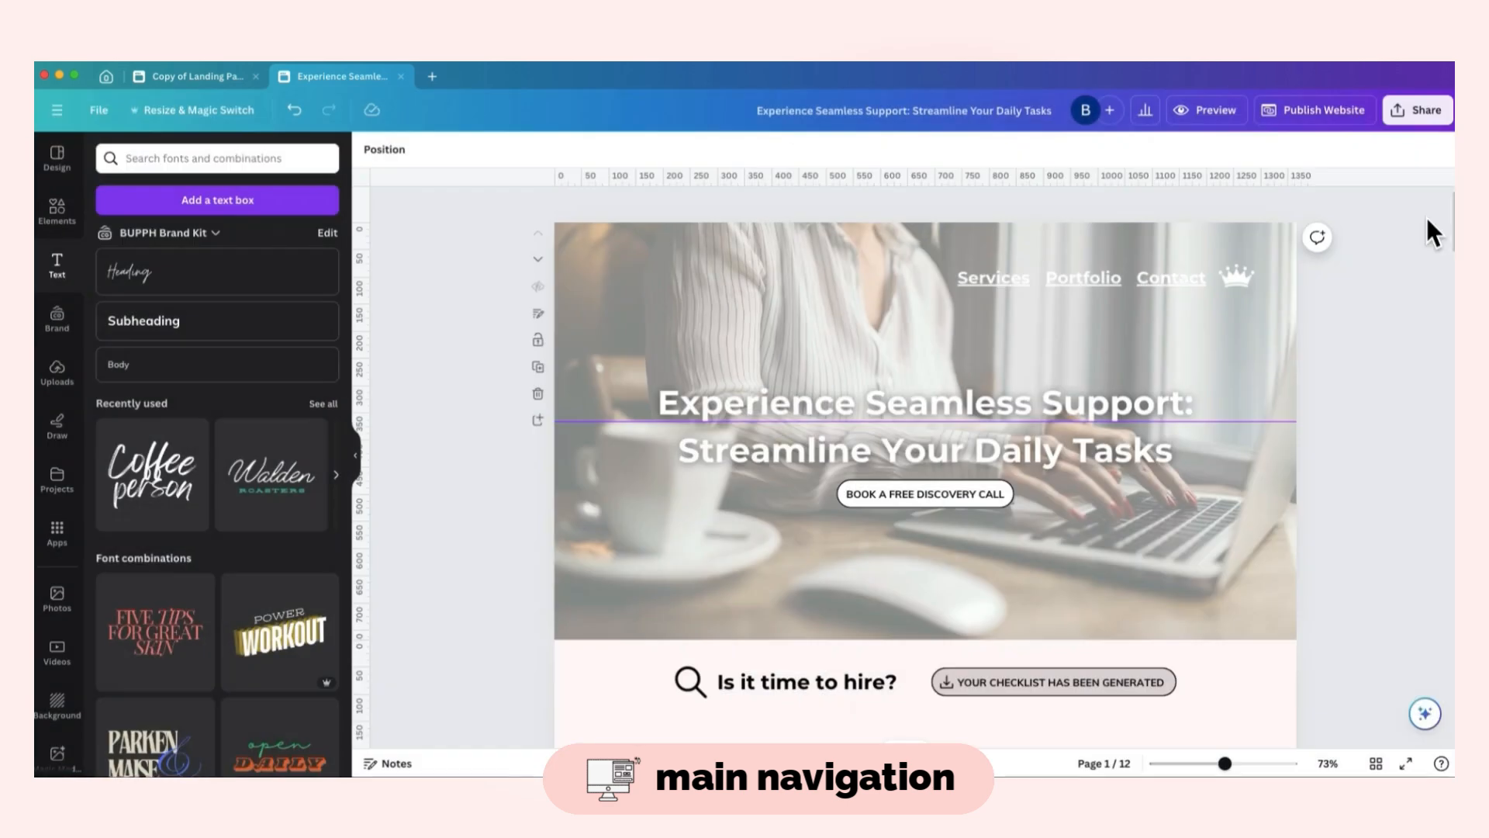
- Publish the website with mobile resizing and the navigation menu, at a my.canva.site address made of "sample" plus the owner's name
{"action": "left_click", "coordinate": [1318, 110]}
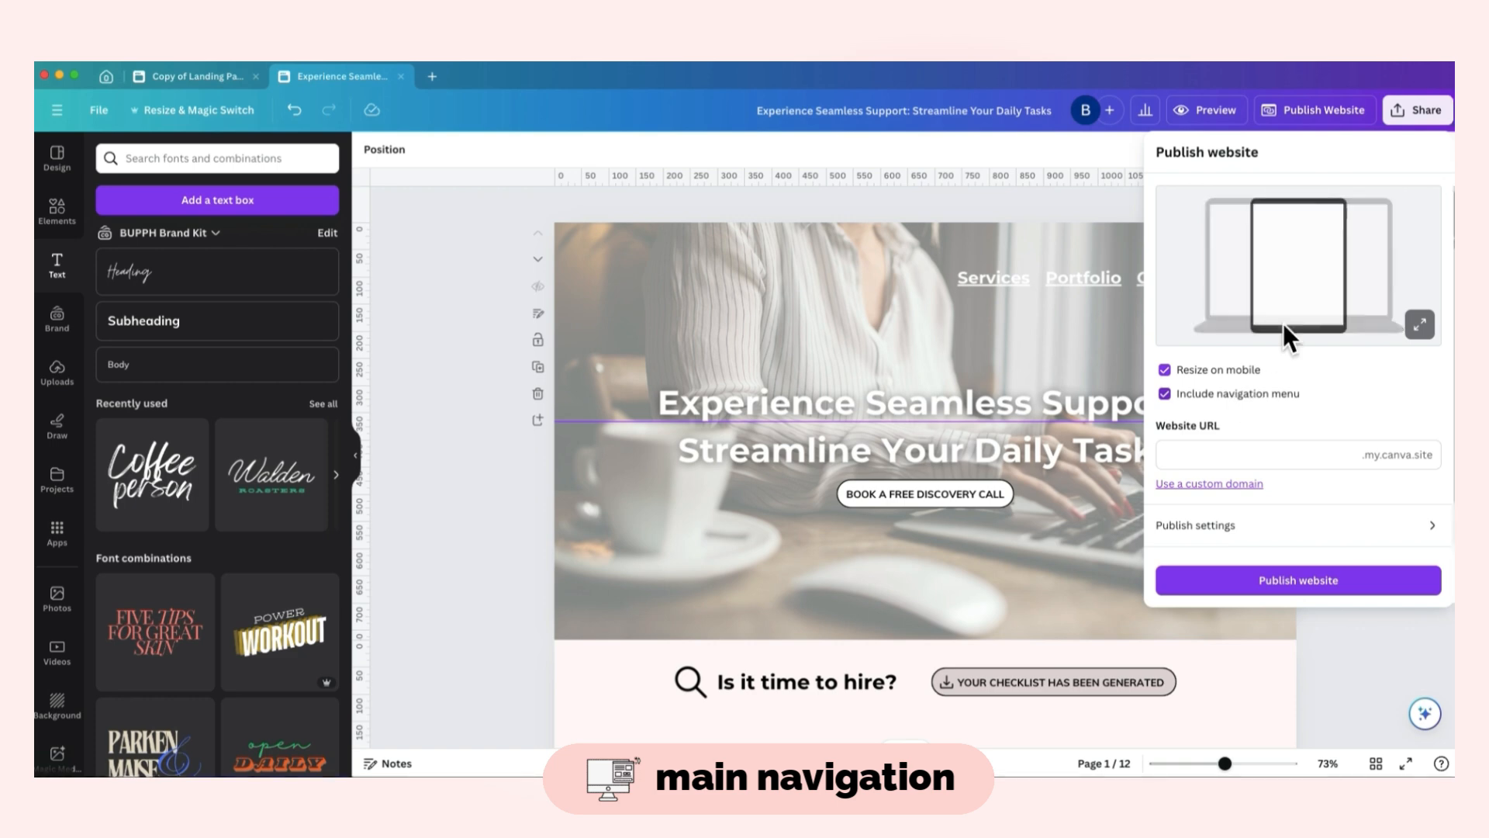
{"action": "left_click", "coordinate": [1225, 393]}
{"action": "left_click", "coordinate": [1227, 397]}
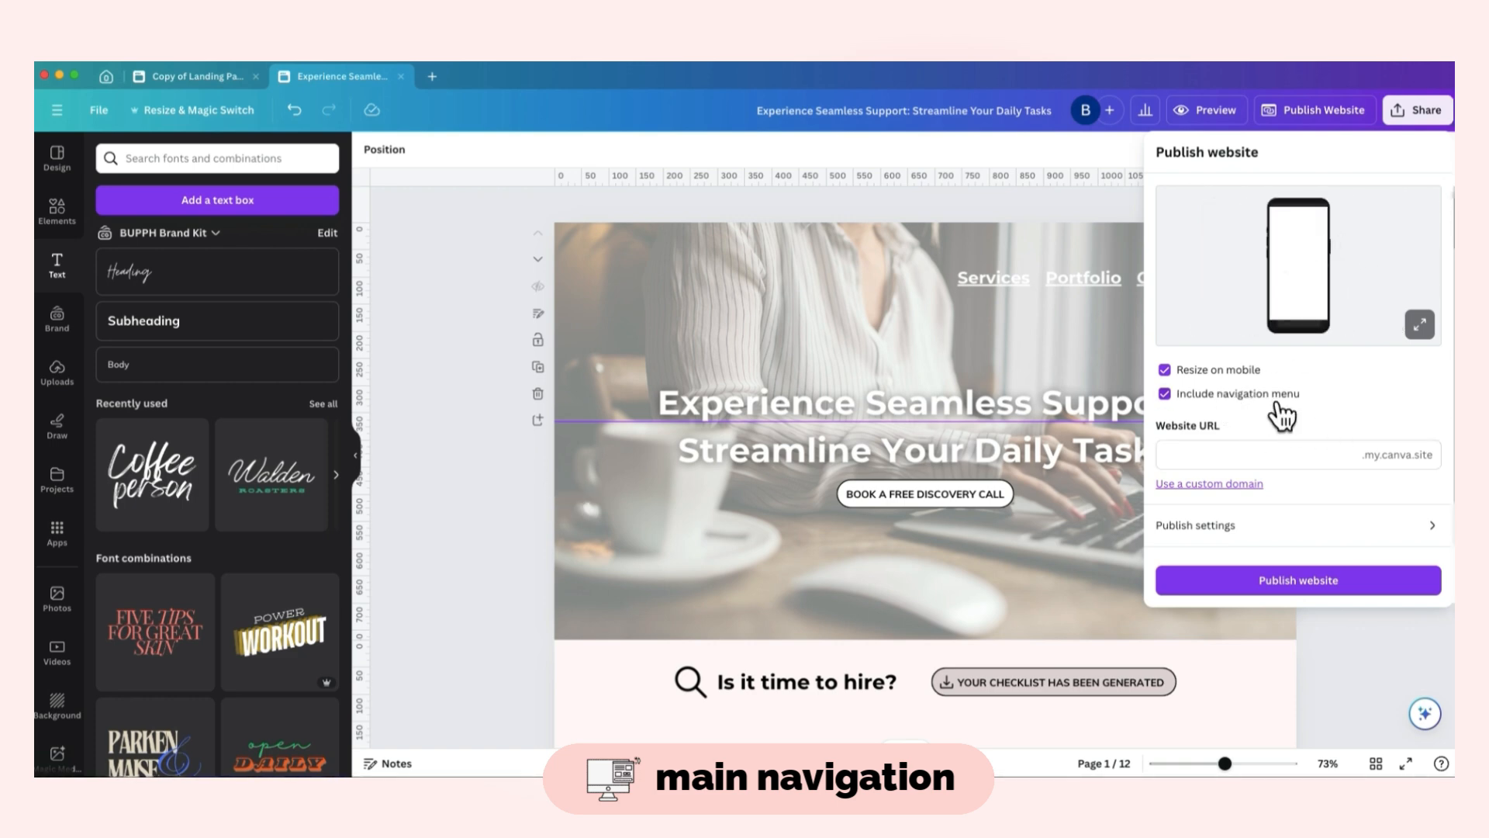
{"action": "left_click", "coordinate": [1311, 445]}
{"action": "type", "text": "samplebritxsui"}
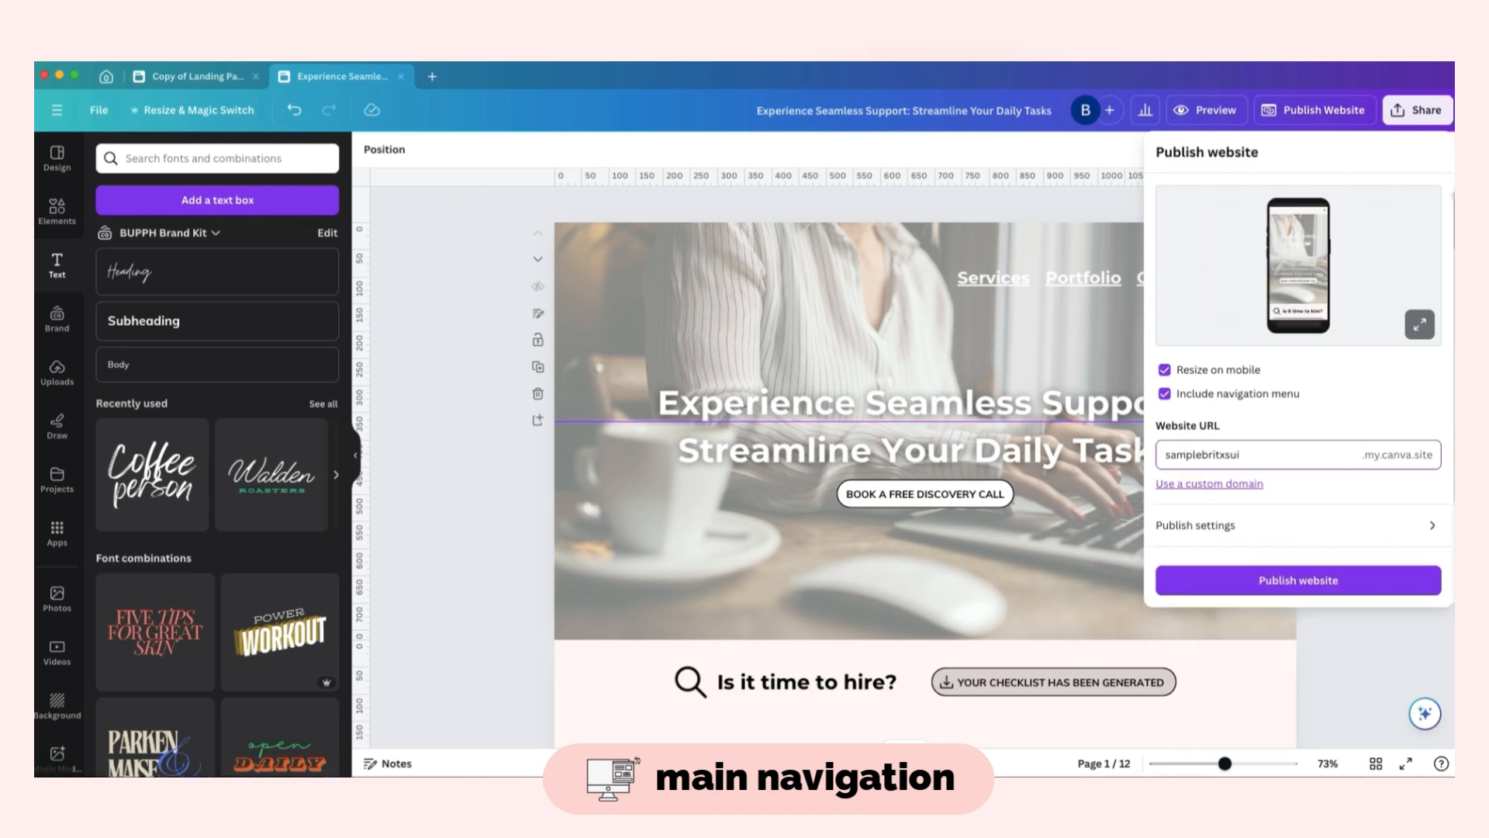
{"action": "left_click", "coordinate": [1353, 580]}
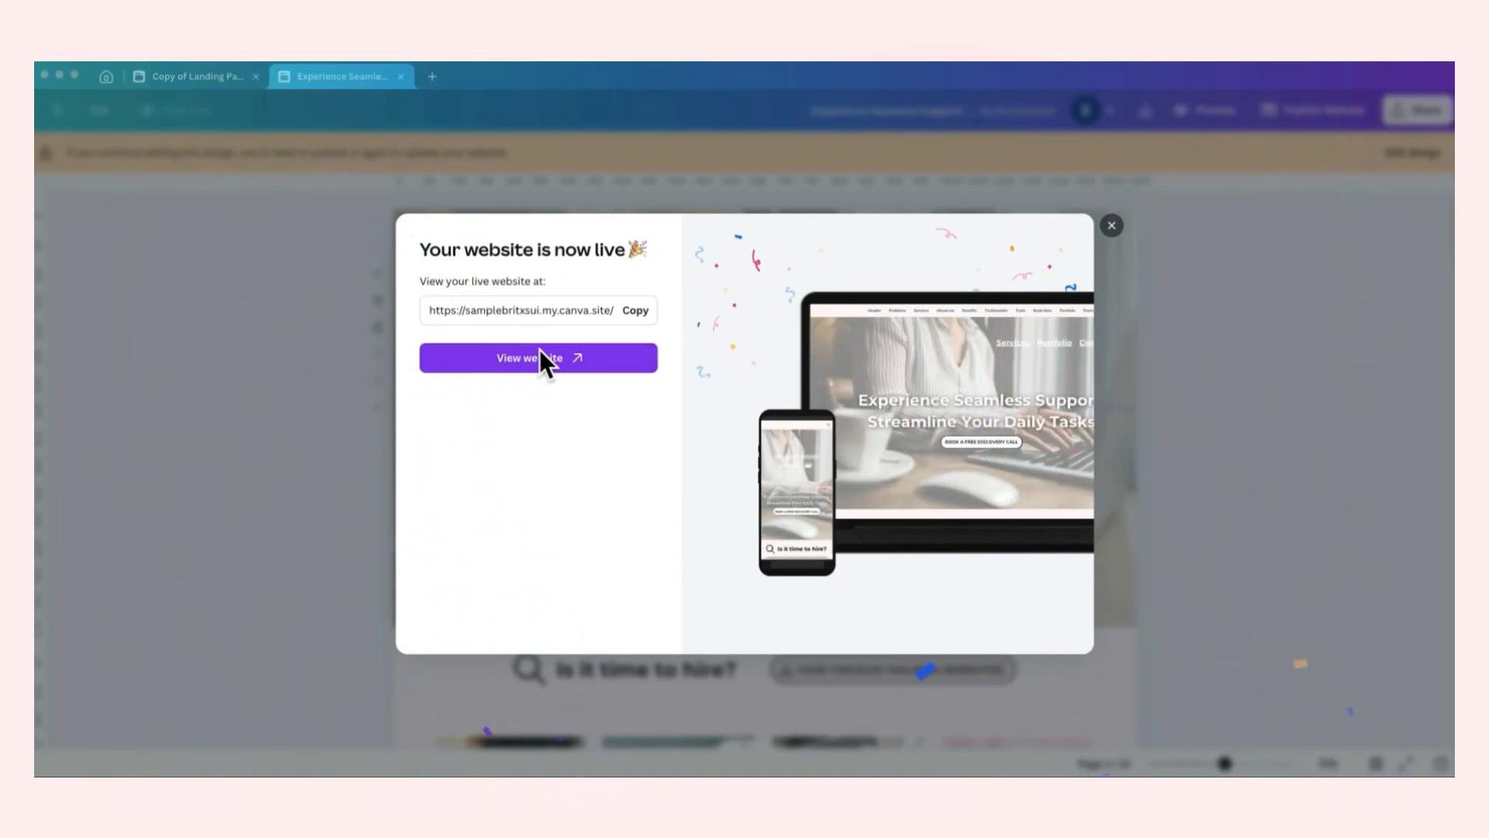
- Open the live website and test its navigation menu entries, including Problems, Services, About me, Benefits, Tools, Portfolio and Process
{"action": "left_click", "coordinate": [538, 349]}
{"action": "scroll", "coordinate": [933, 358], "scroll_direction": "down", "scroll_amount": 10}
{"action": "scroll", "coordinate": [933, 358], "scroll_direction": "up", "scroll_amount": 15}
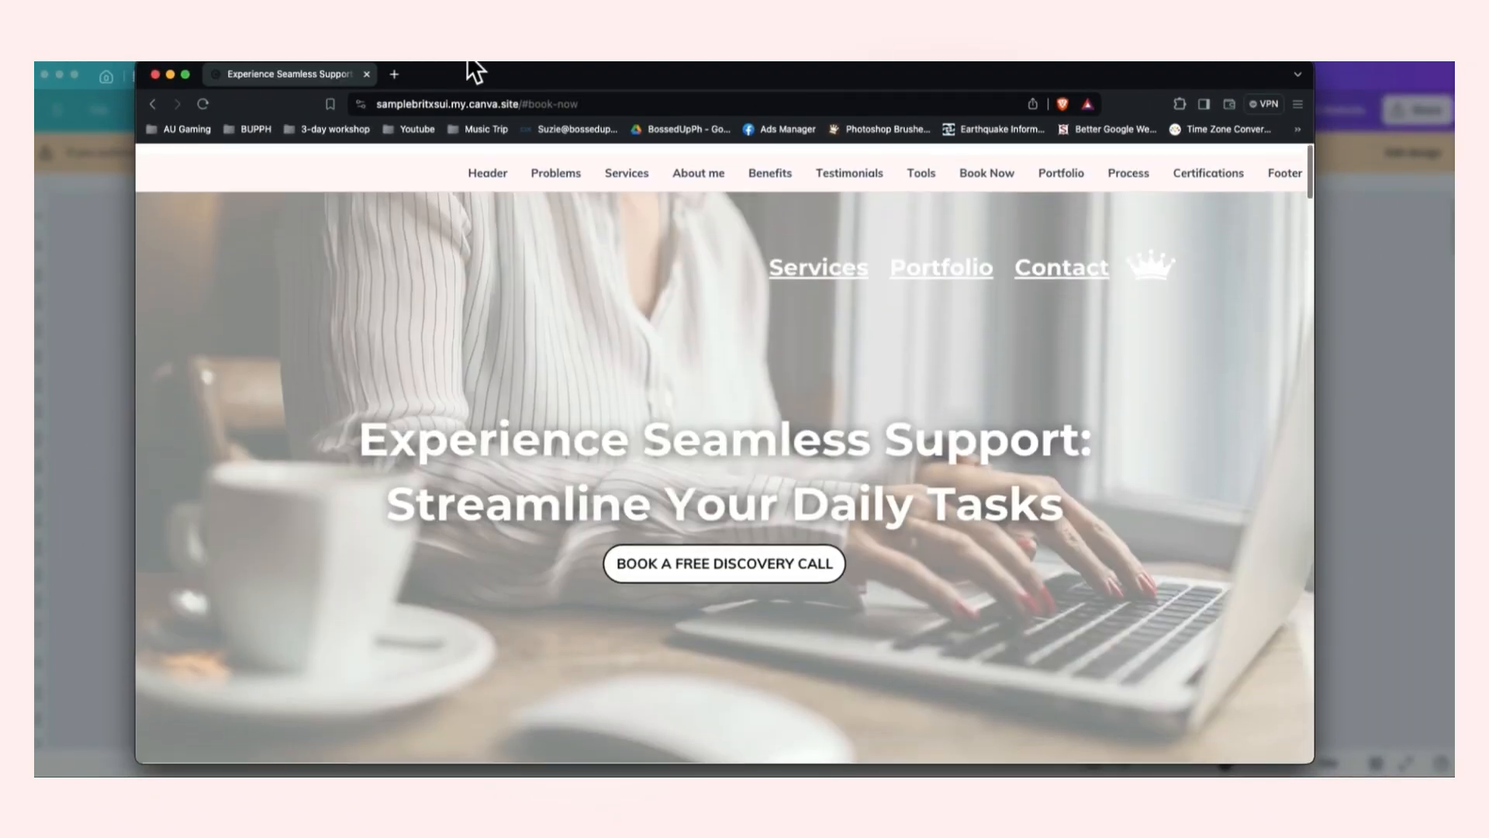
{"action": "left_click", "coordinate": [549, 167]}
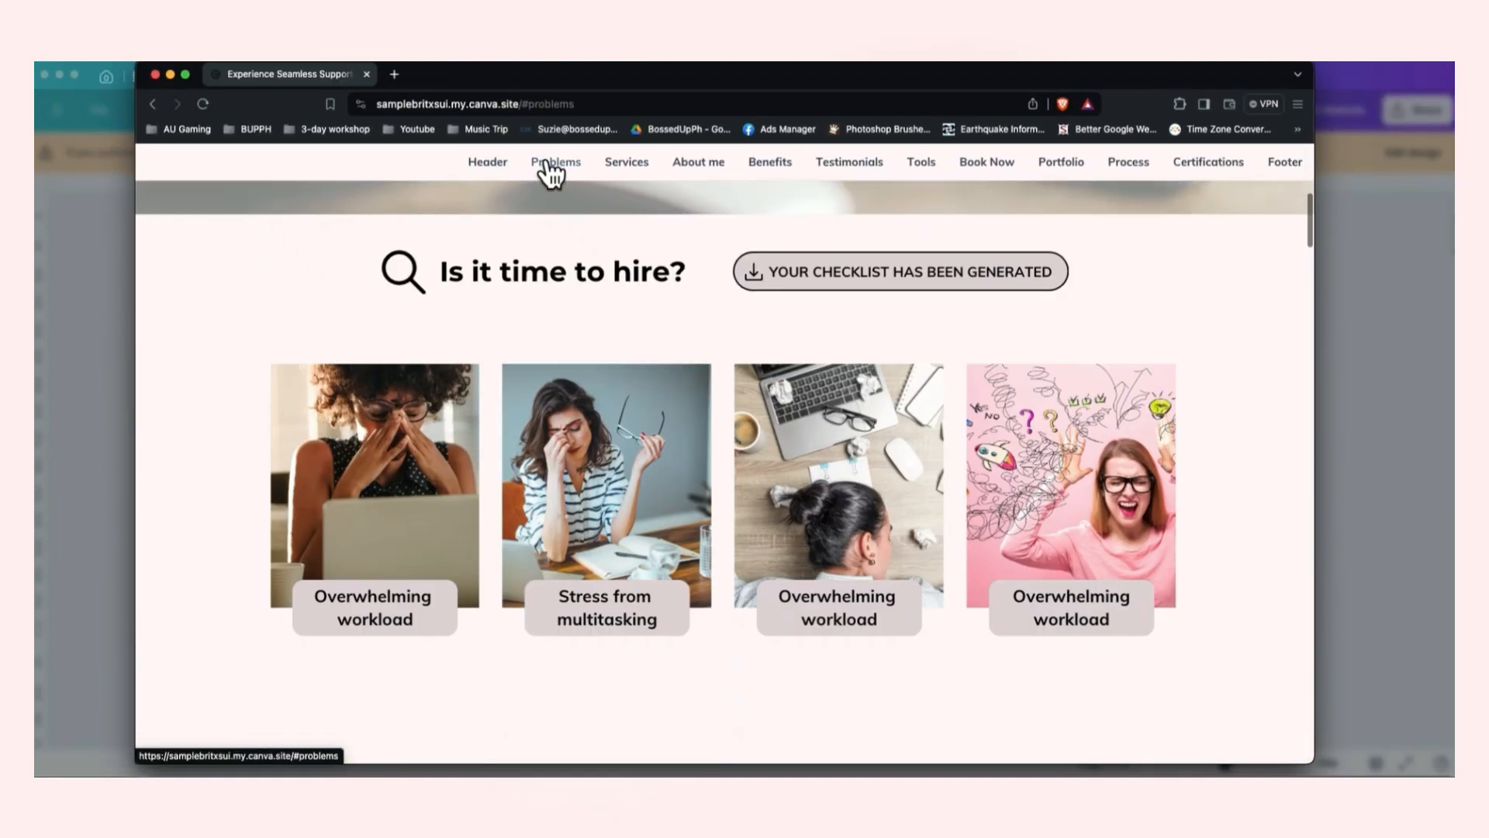
{"action": "left_click", "coordinate": [650, 167]}
{"action": "left_click", "coordinate": [696, 167]}
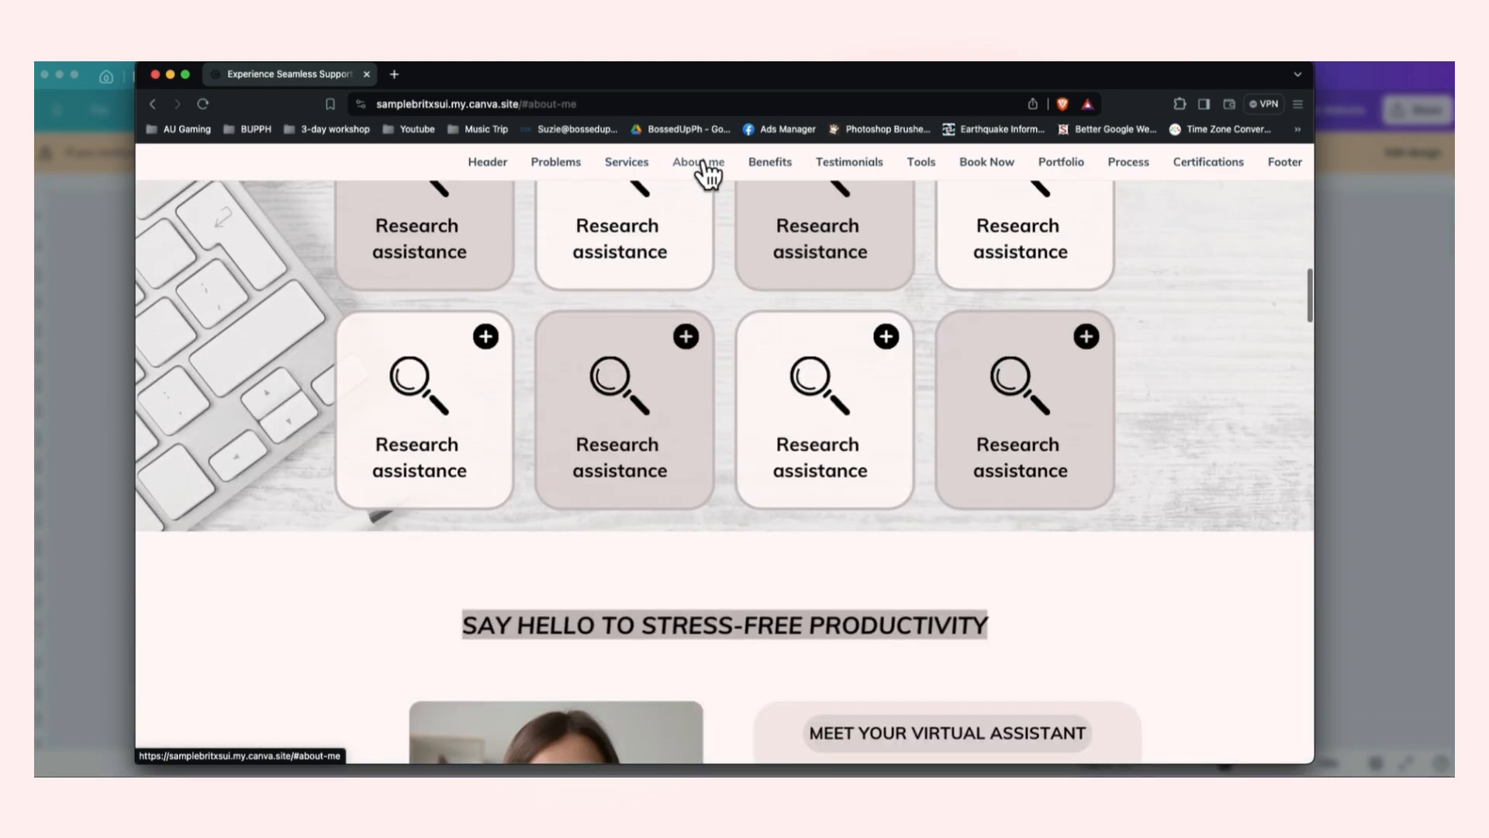
{"action": "left_click", "coordinate": [770, 167]}
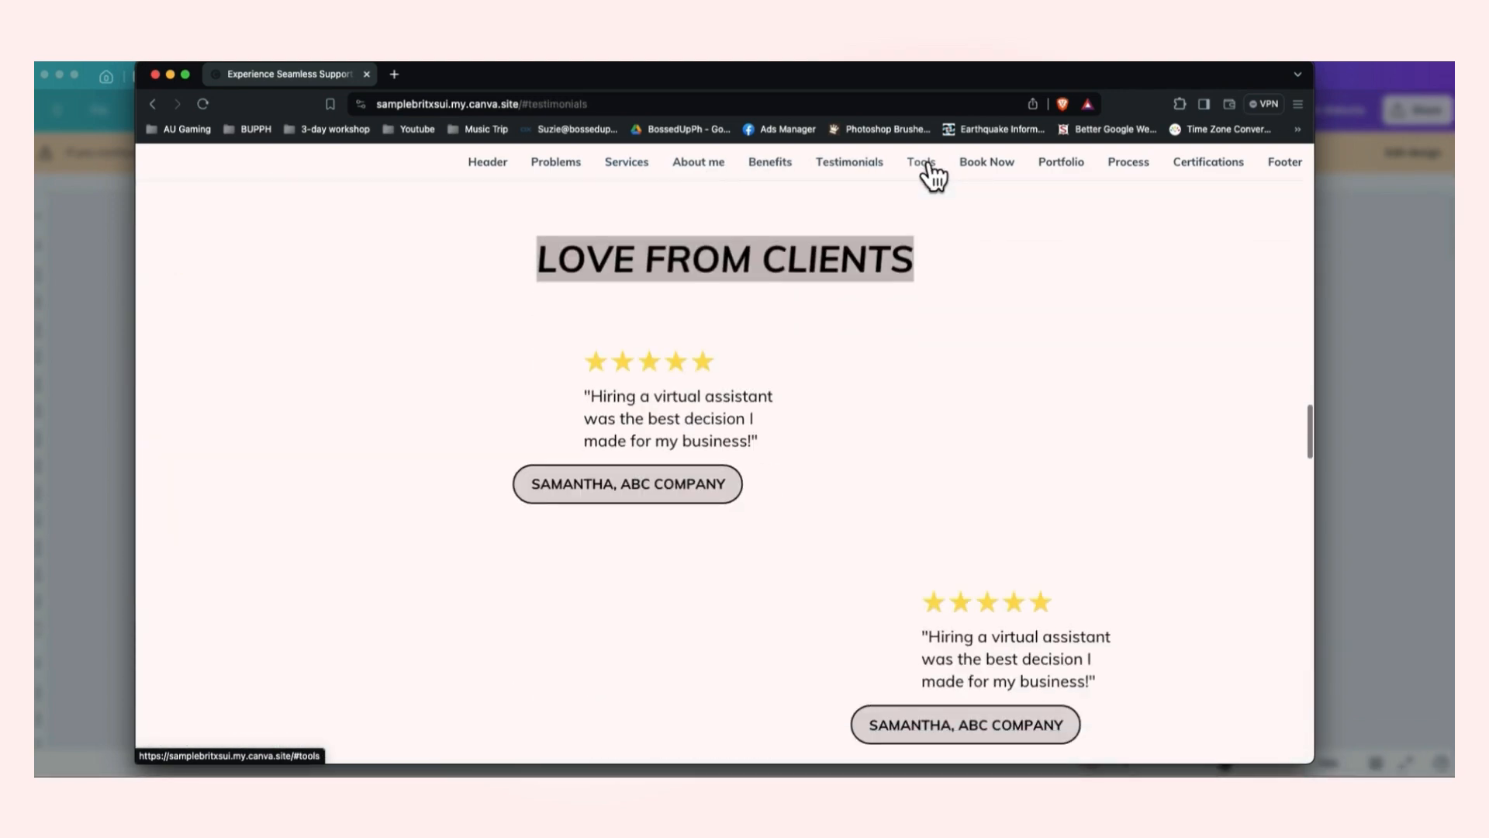
{"action": "left_click", "coordinate": [923, 172]}
{"action": "left_click", "coordinate": [1038, 172]}
{"action": "left_click", "coordinate": [1130, 164]}
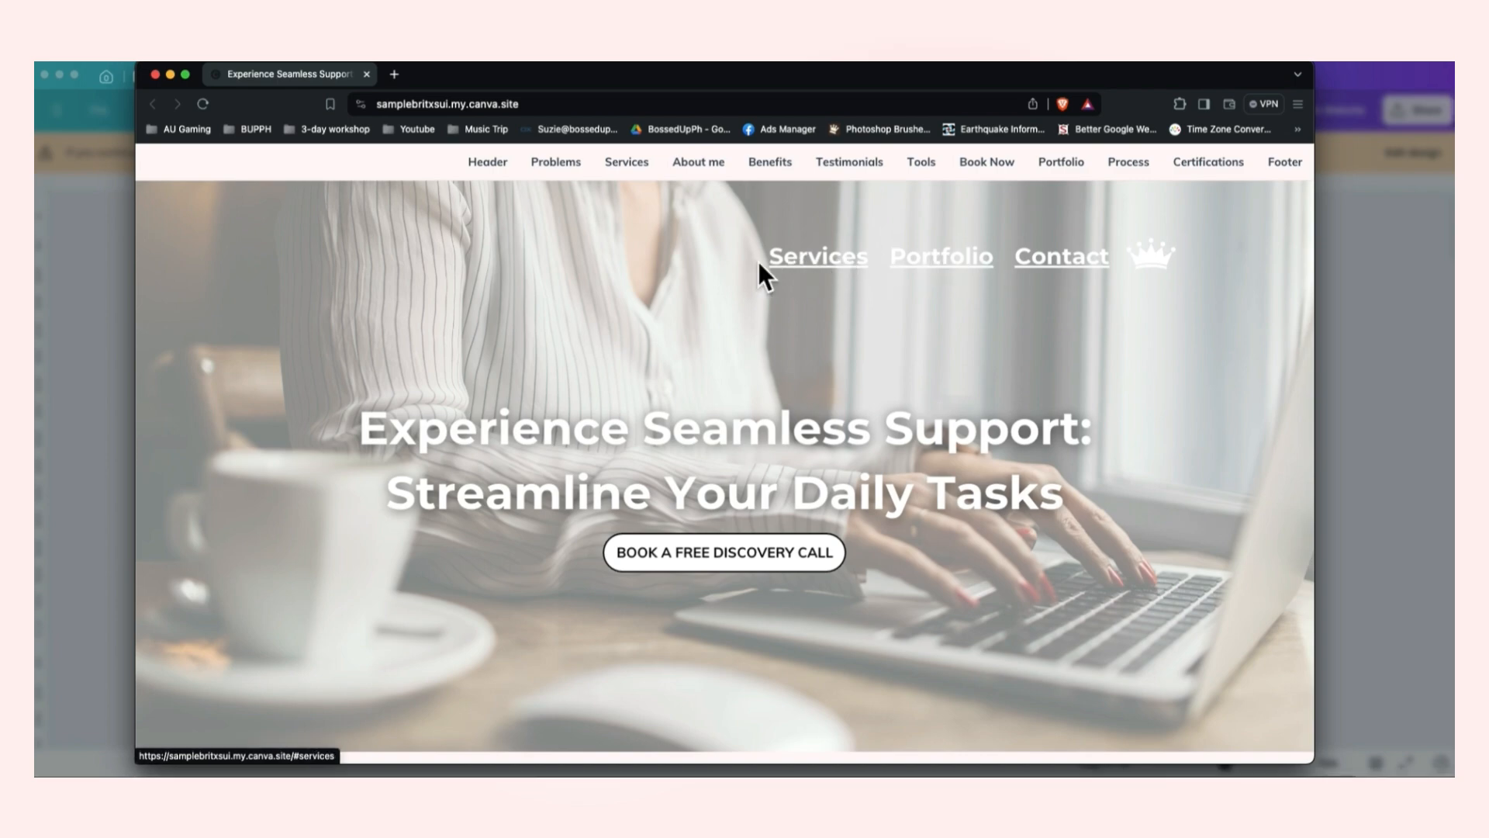
- Test the Services, Portfolio and Contact links in the live website's header image
{"action": "left_click", "coordinate": [807, 260]}
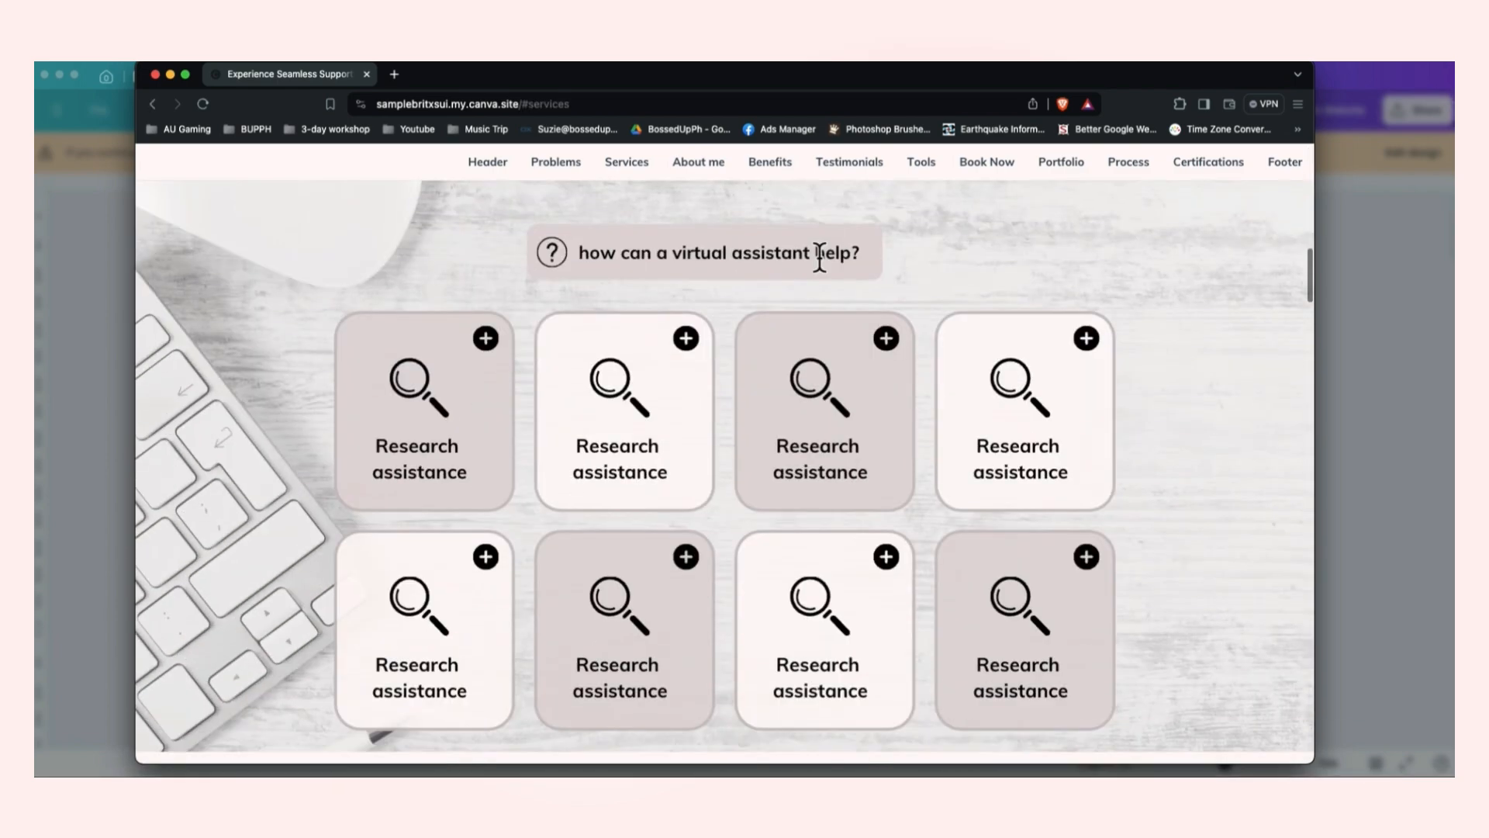
{"action": "scroll", "coordinate": [924, 282], "scroll_direction": "up", "scroll_amount": 10}
{"action": "left_click", "coordinate": [960, 273]}
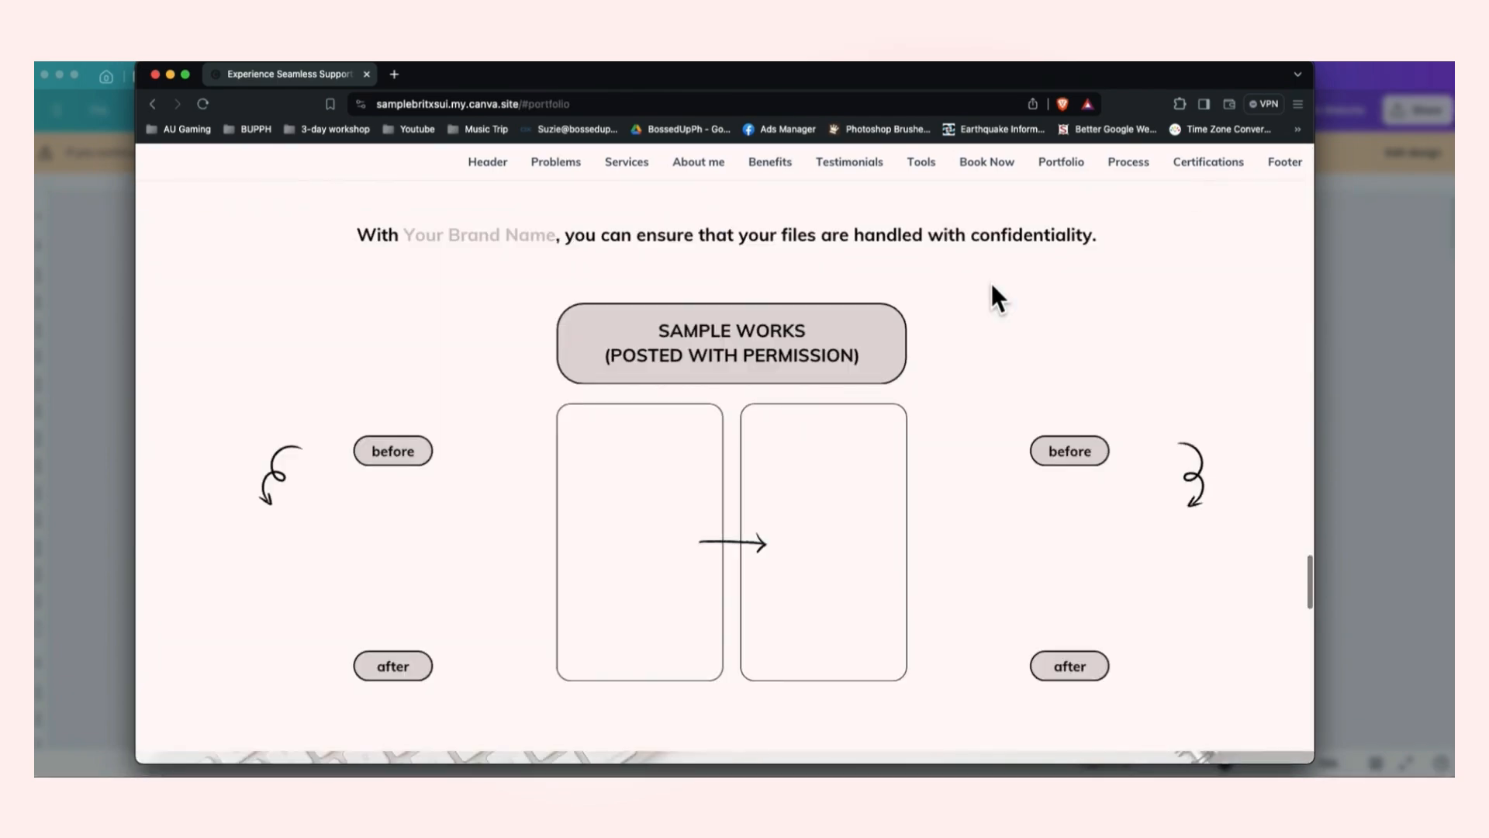
{"action": "scroll", "coordinate": [991, 283], "scroll_direction": "up", "scroll_amount": 5}
{"action": "scroll", "coordinate": [993, 281], "scroll_direction": "up", "scroll_amount": 15}
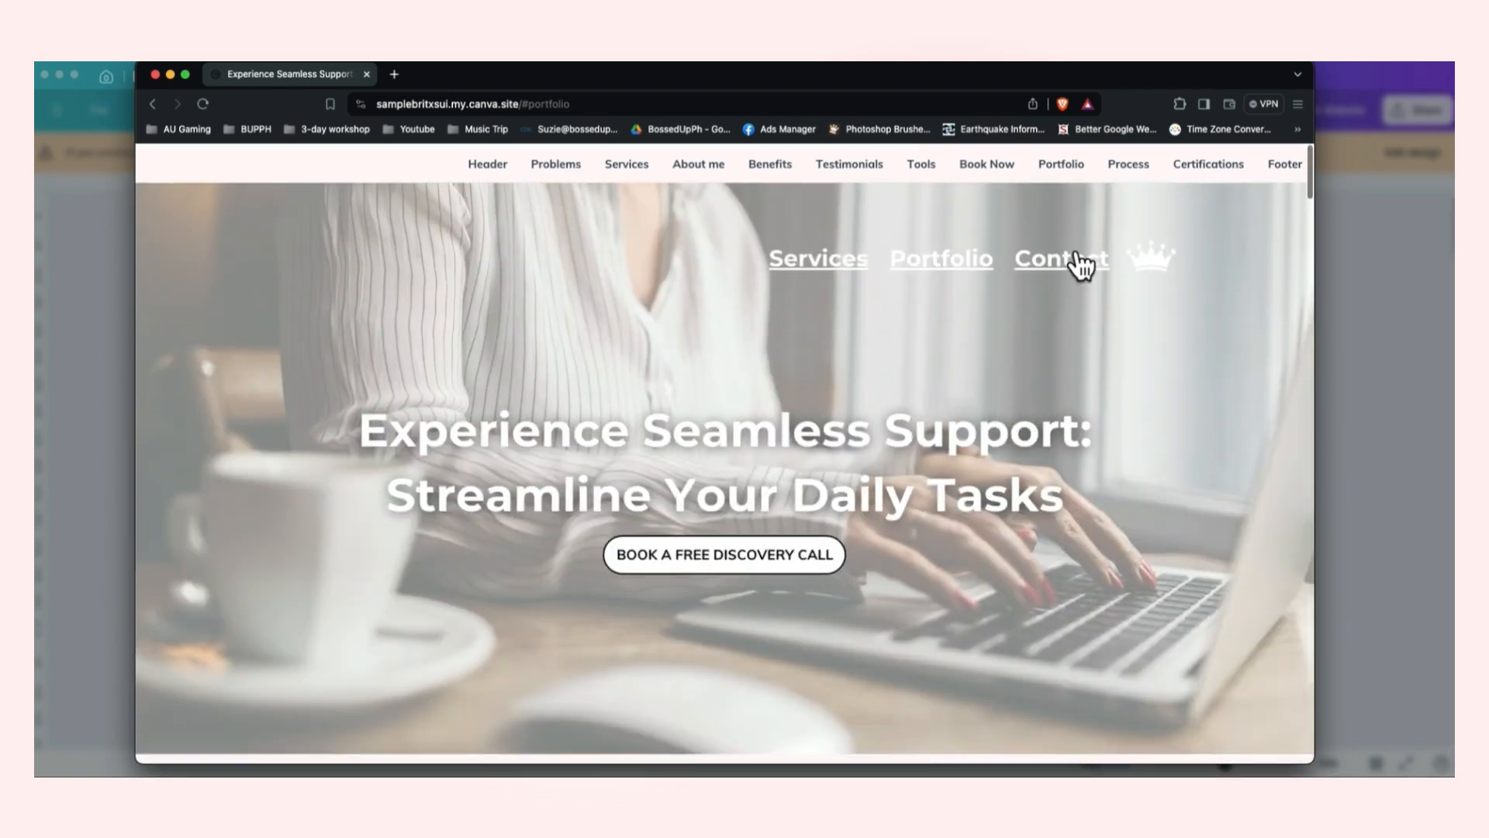
{"action": "left_click", "coordinate": [1076, 263]}
{"action": "scroll", "coordinate": [998, 310], "scroll_direction": "down", "scroll_amount": 3}
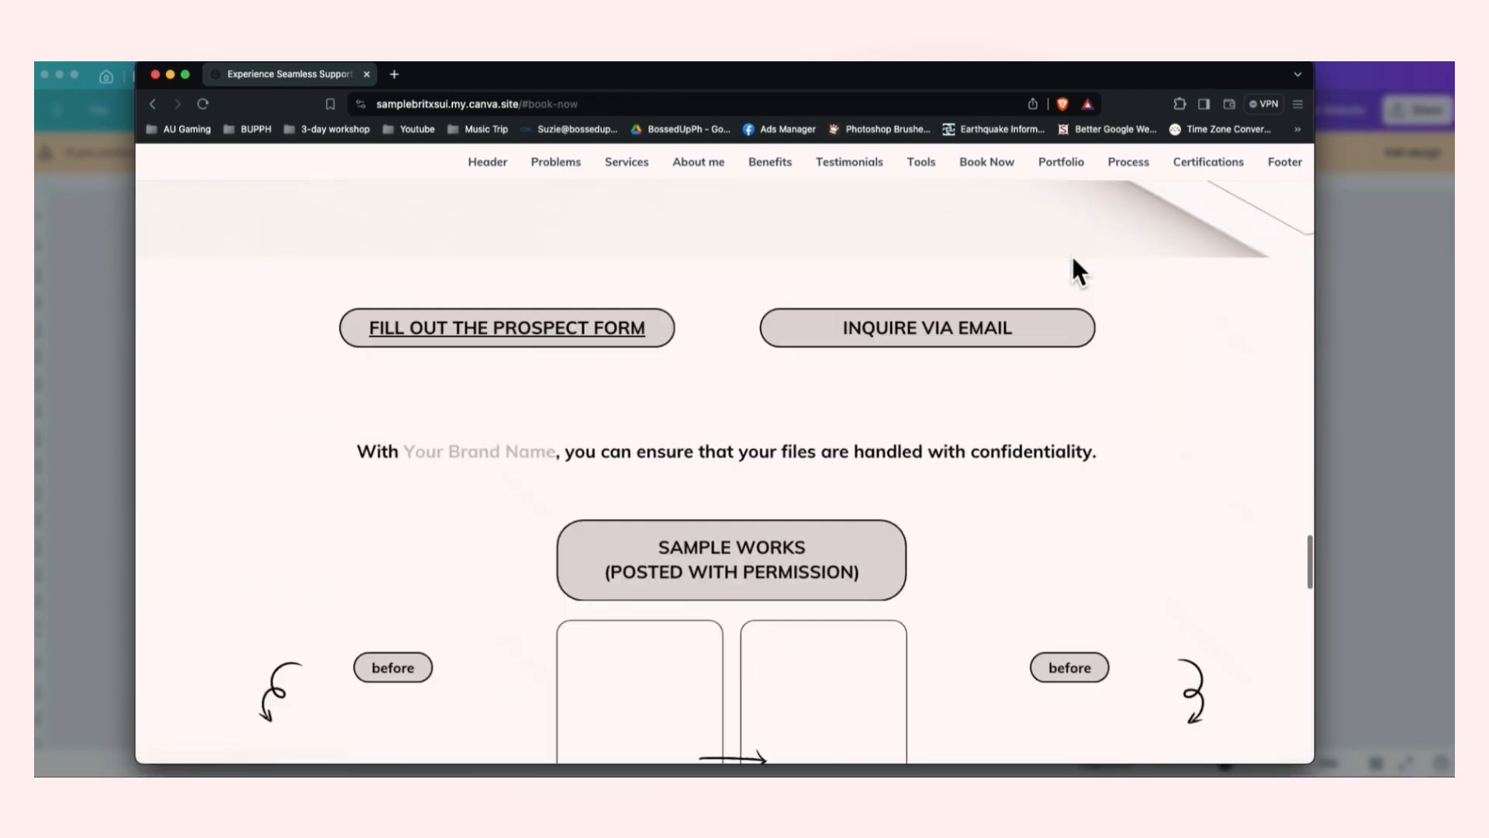
{"action": "scroll", "coordinate": [961, 322], "scroll_direction": "up", "scroll_amount": 3}
{"action": "scroll", "coordinate": [1008, 404], "scroll_direction": "down", "scroll_amount": 15}
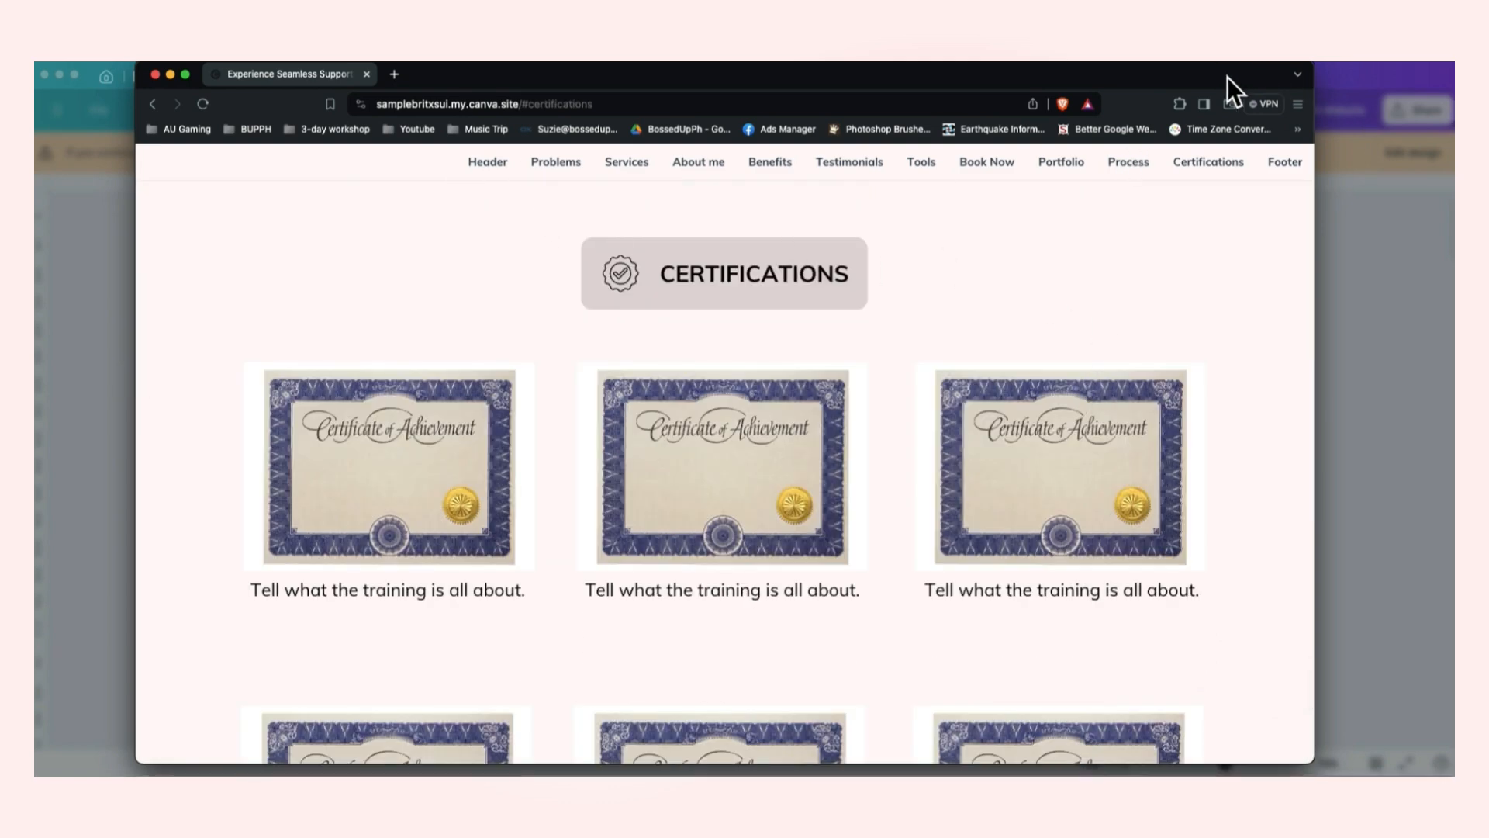
- Exclude the navigation menu in the publish options and republish the website
{"action": "left_click_drag", "start_coordinate": [1227, 77], "coordinate": [1163, 468]}
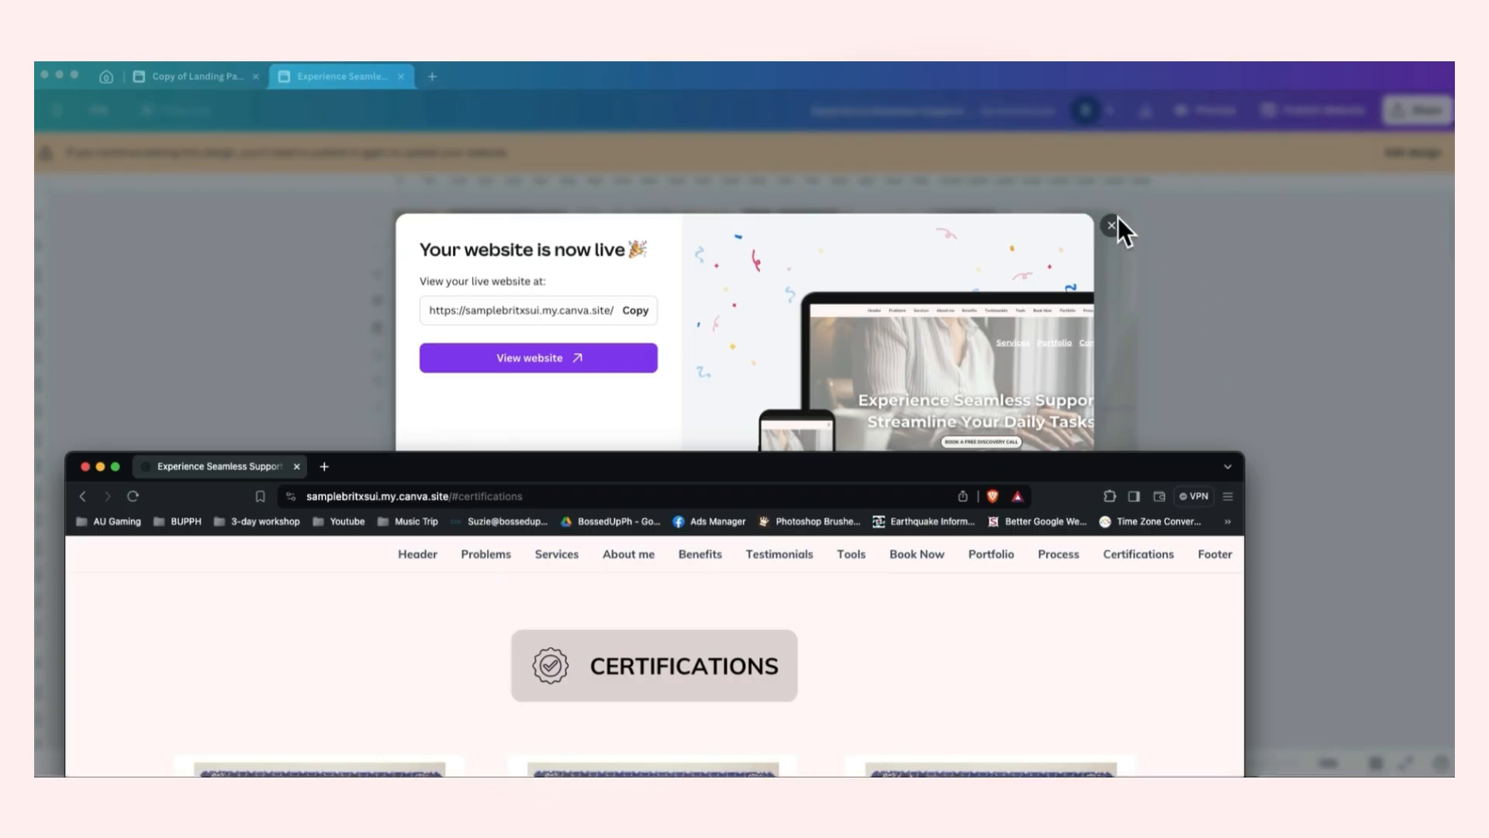
{"action": "left_click", "coordinate": [1117, 222]}
{"action": "left_click", "coordinate": [1114, 227]}
{"action": "left_click", "coordinate": [1319, 113]}
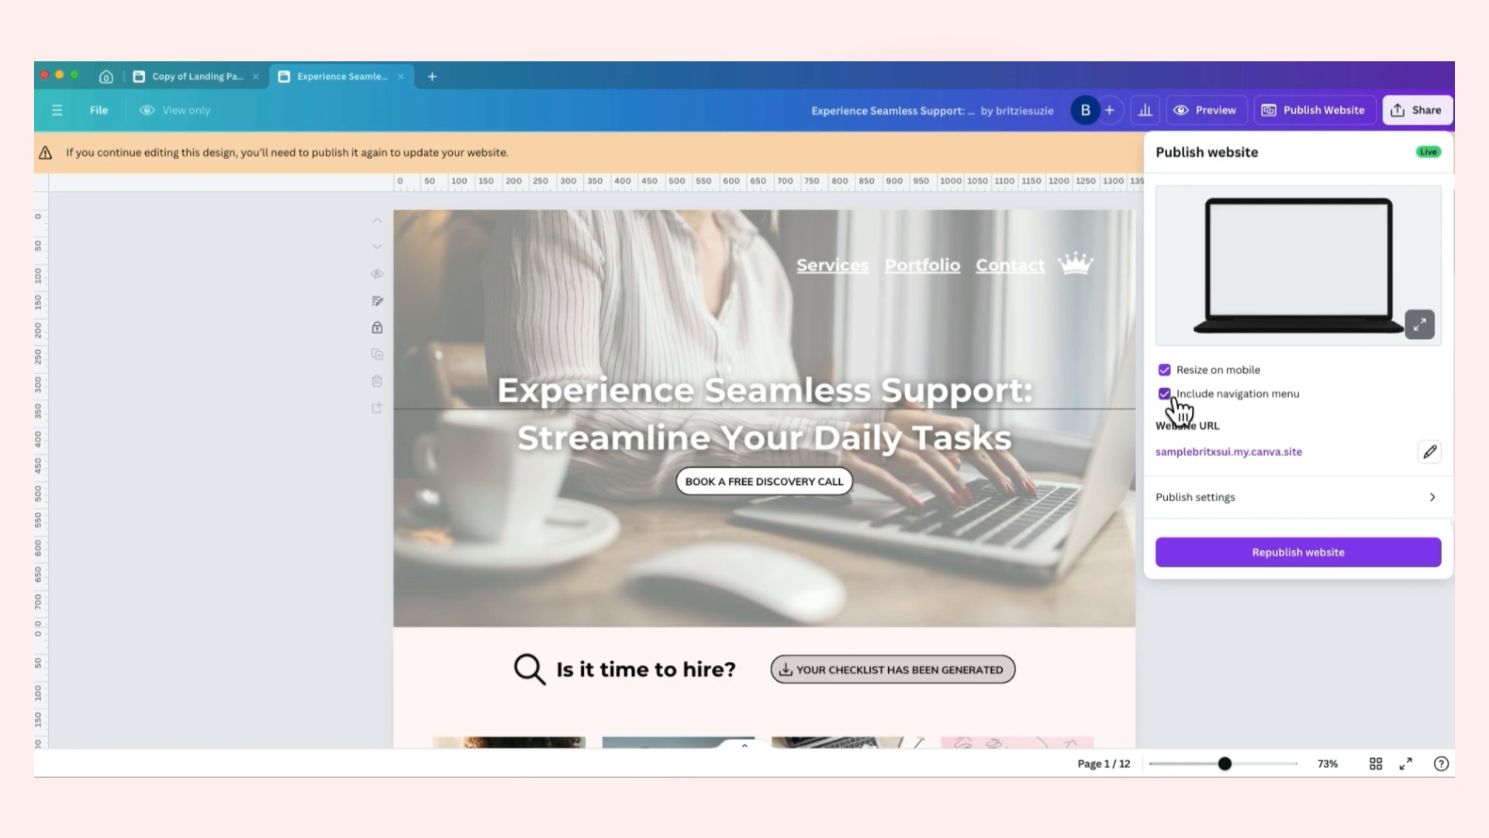
{"action": "left_click", "coordinate": [1177, 397]}
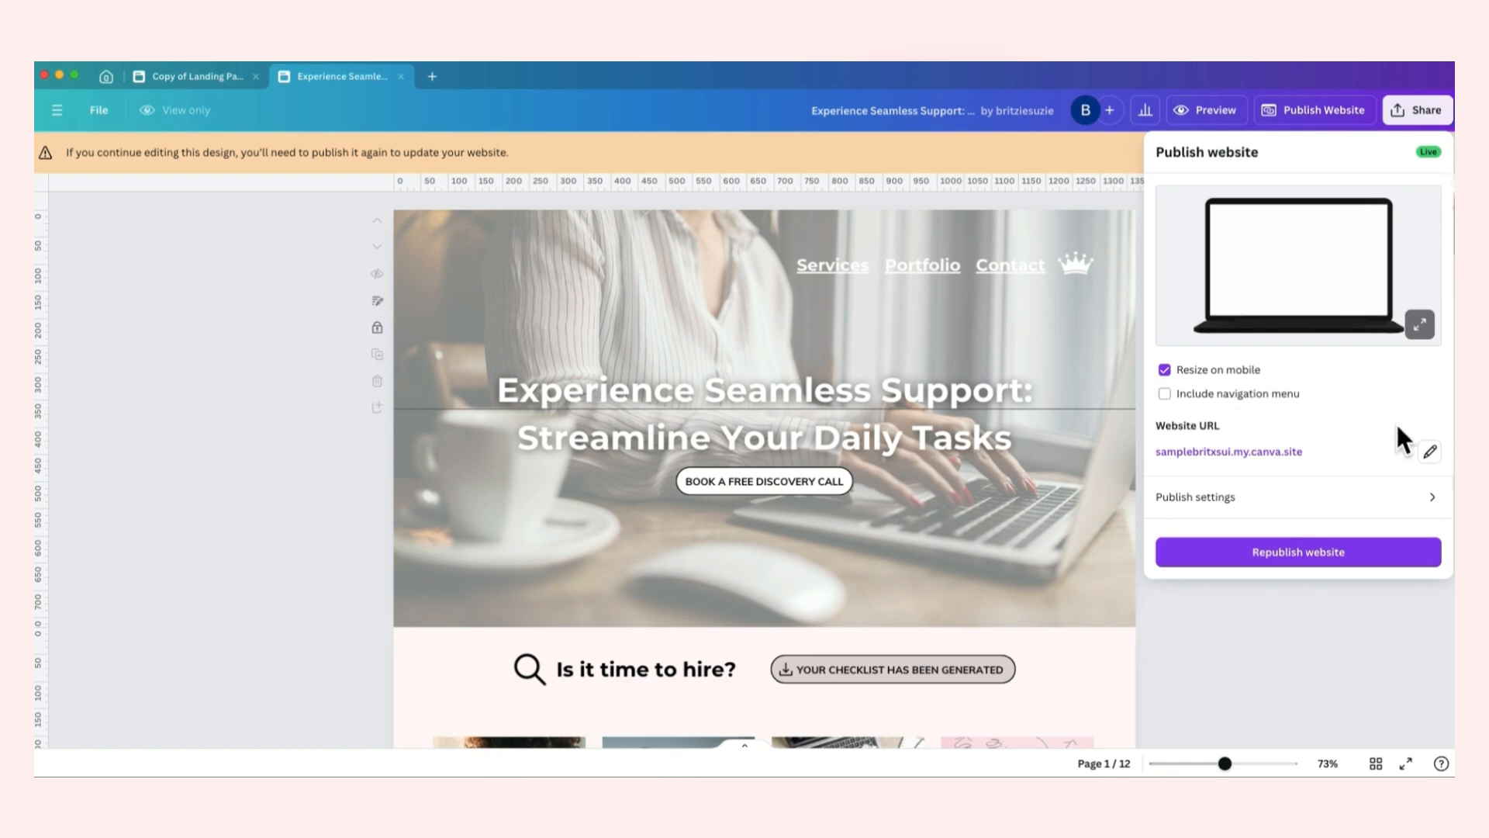
{"action": "left_click", "coordinate": [1318, 555]}
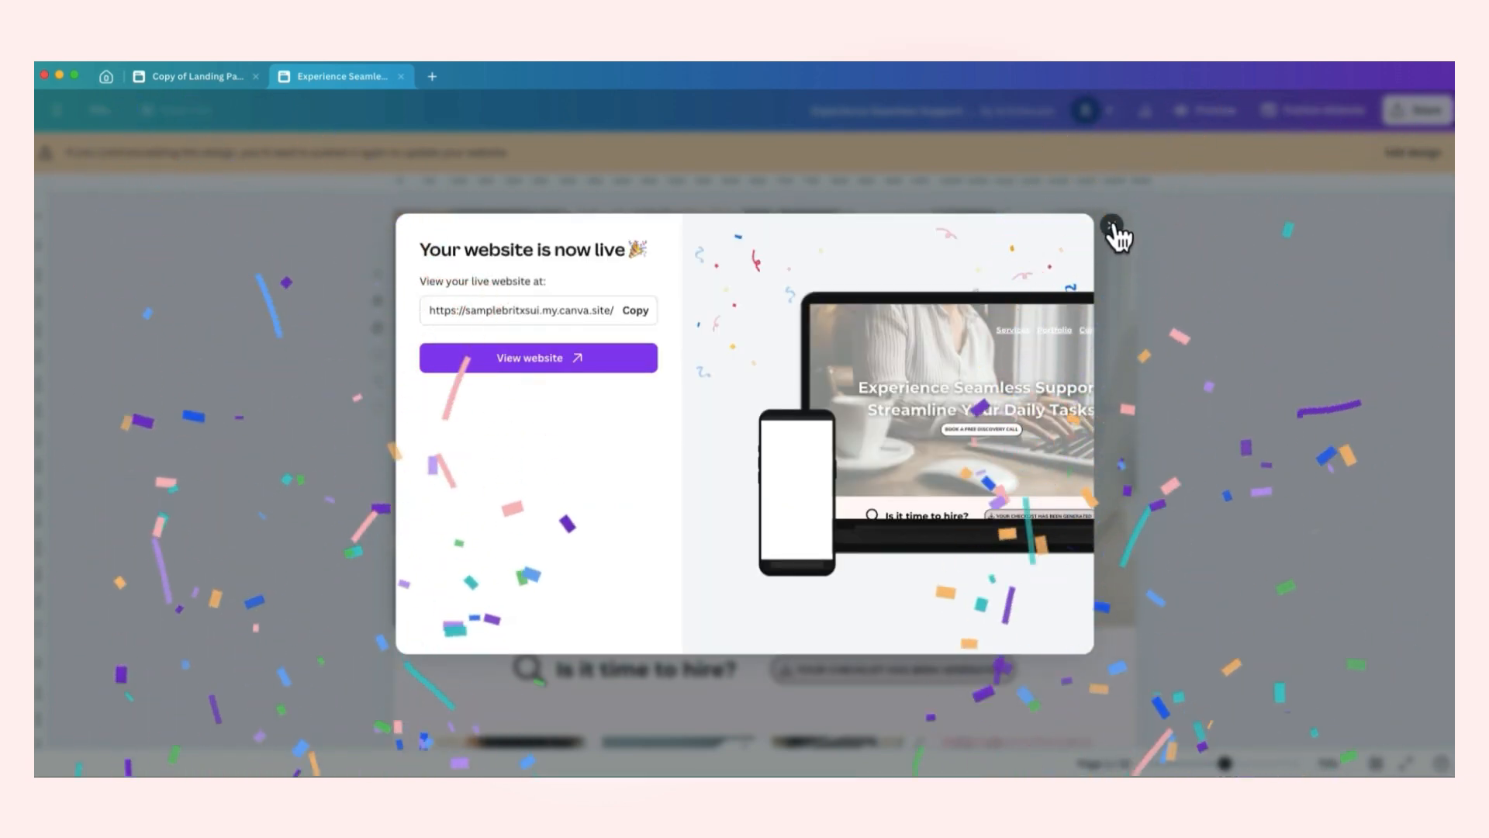
- Open the republished website beside the first version and test its Services and Portfolio header links
{"action": "left_click", "coordinate": [518, 362]}
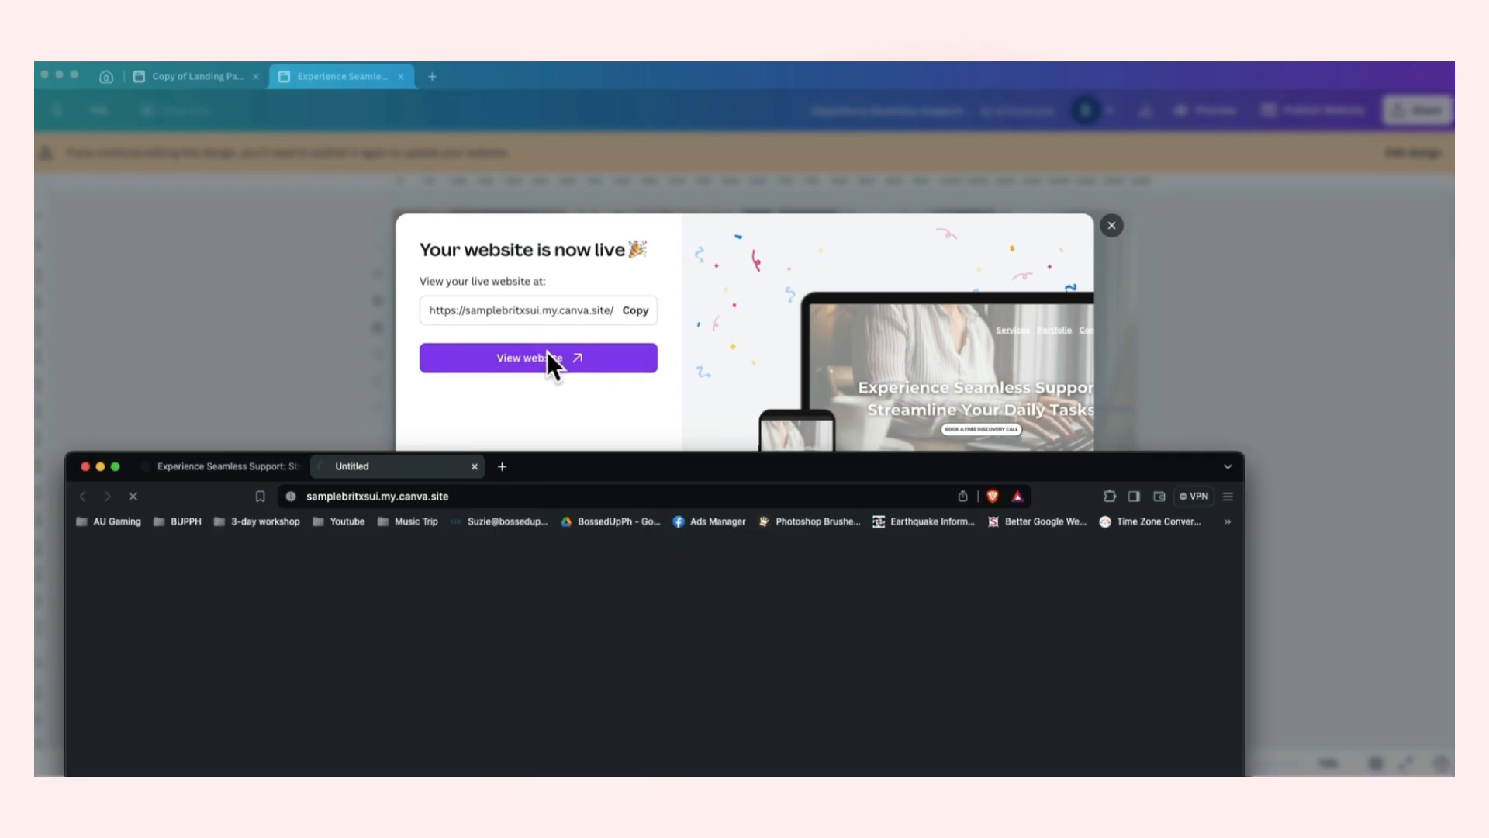
{"action": "left_click_drag", "start_coordinate": [796, 180], "coordinate": [815, 90]}
{"action": "left_click", "coordinate": [213, 90]}
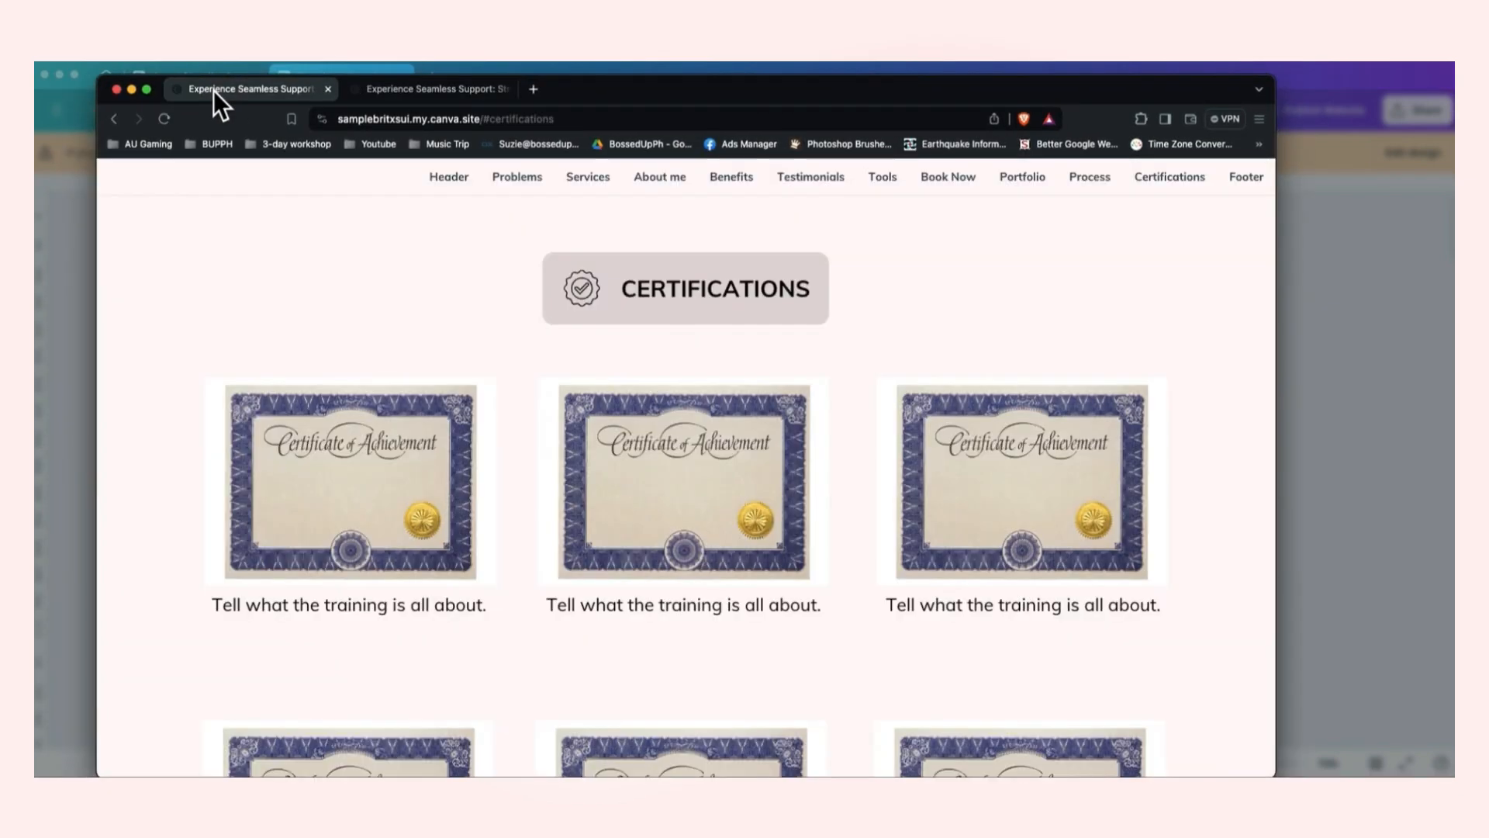
{"action": "left_click", "coordinate": [434, 89]}
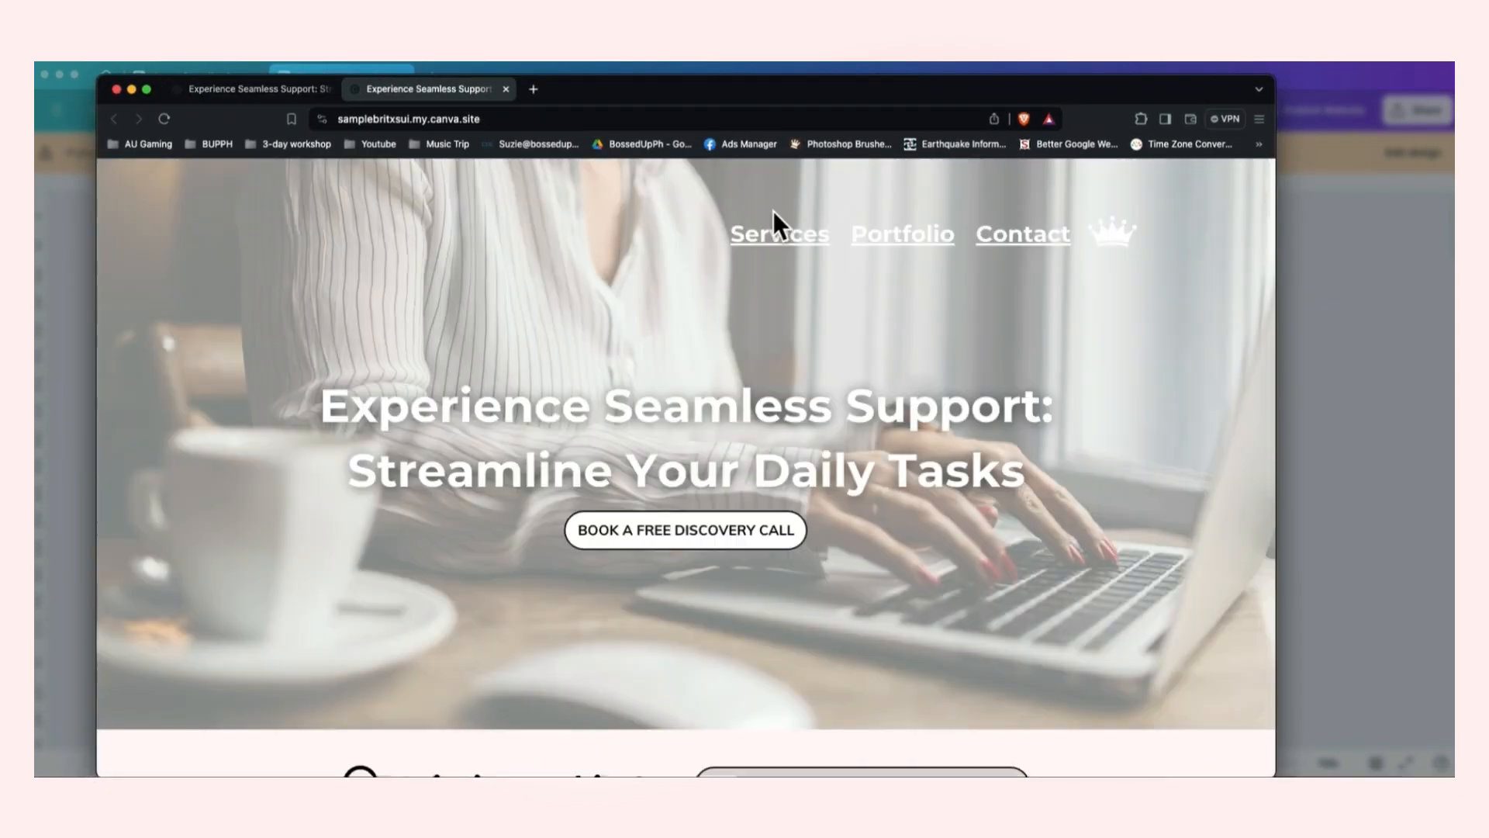
{"action": "left_click", "coordinate": [809, 242]}
{"action": "scroll", "coordinate": [904, 248], "scroll_direction": "up", "scroll_amount": 15}
{"action": "left_click", "coordinate": [905, 242]}
- Examine how the navigation menu behaves in the earlier published version from the header down to the about section
{"action": "left_click", "coordinate": [303, 89]}
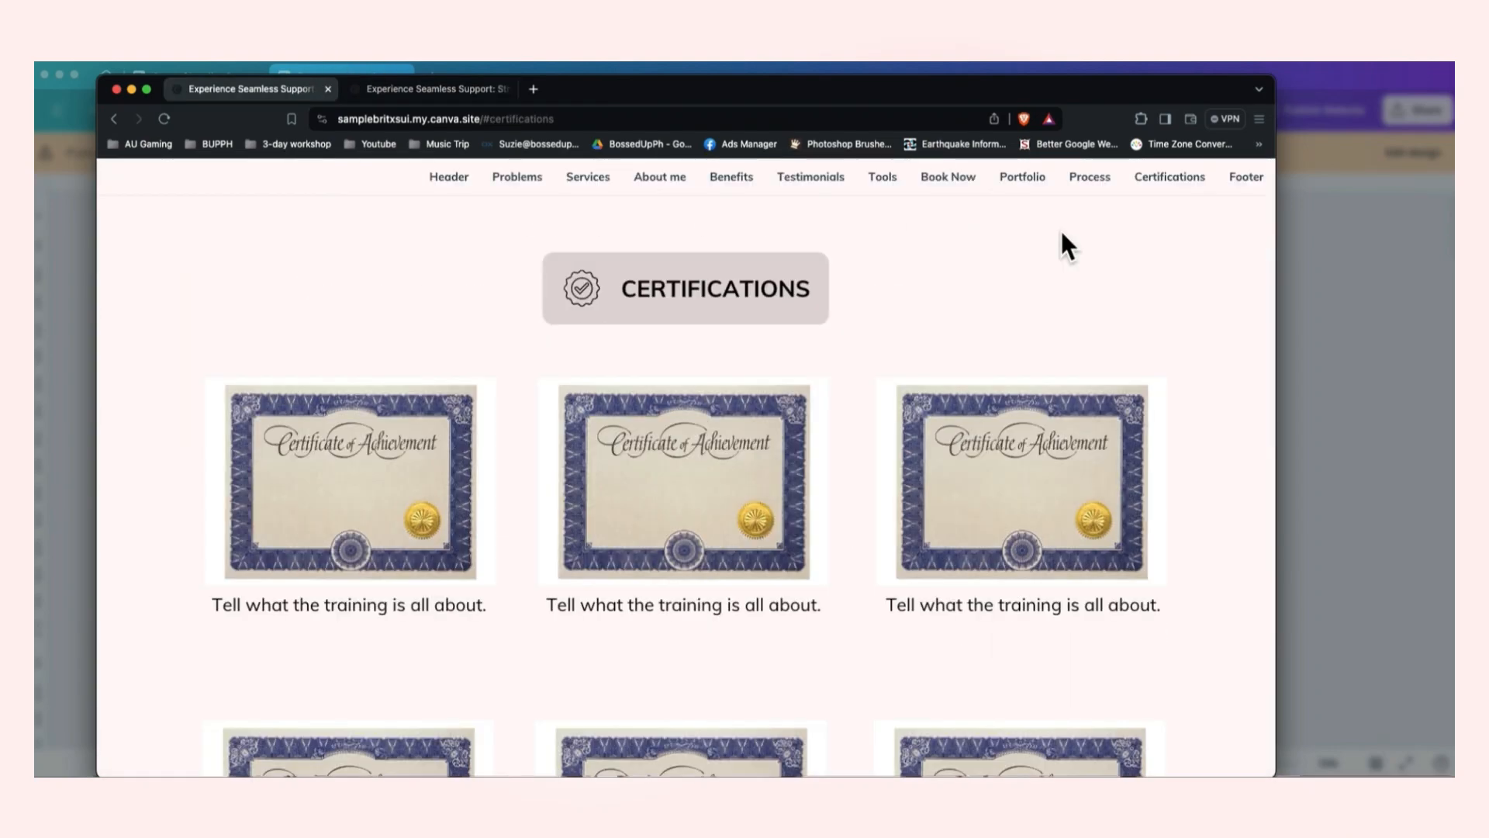
{"action": "scroll", "coordinate": [1059, 228], "scroll_direction": "up", "scroll_amount": 15}
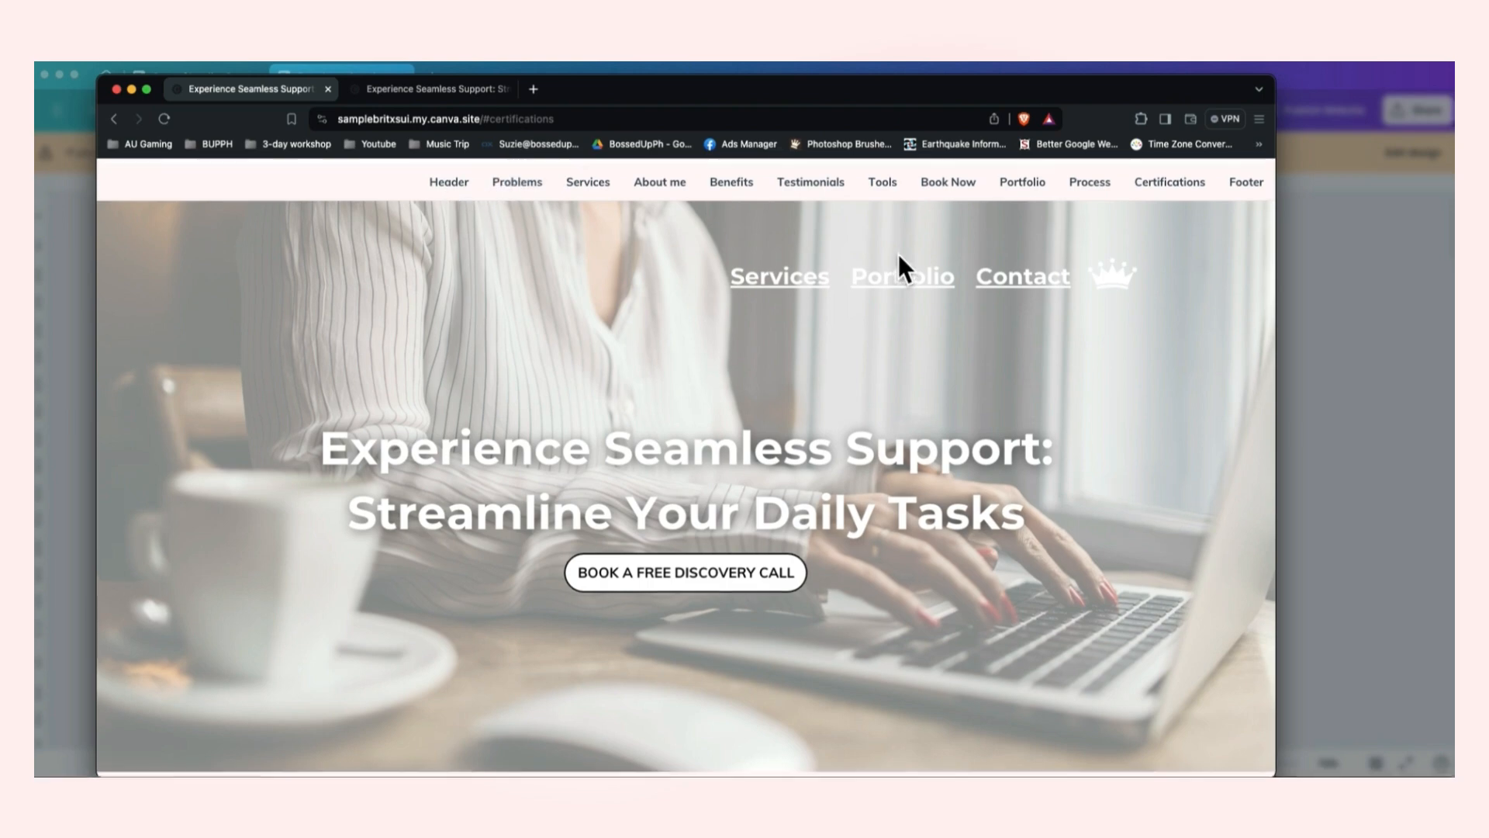
{"action": "scroll", "coordinate": [898, 254], "scroll_direction": "down", "scroll_amount": 5}
{"action": "scroll", "coordinate": [825, 235], "scroll_direction": "down", "scroll_amount": 10}
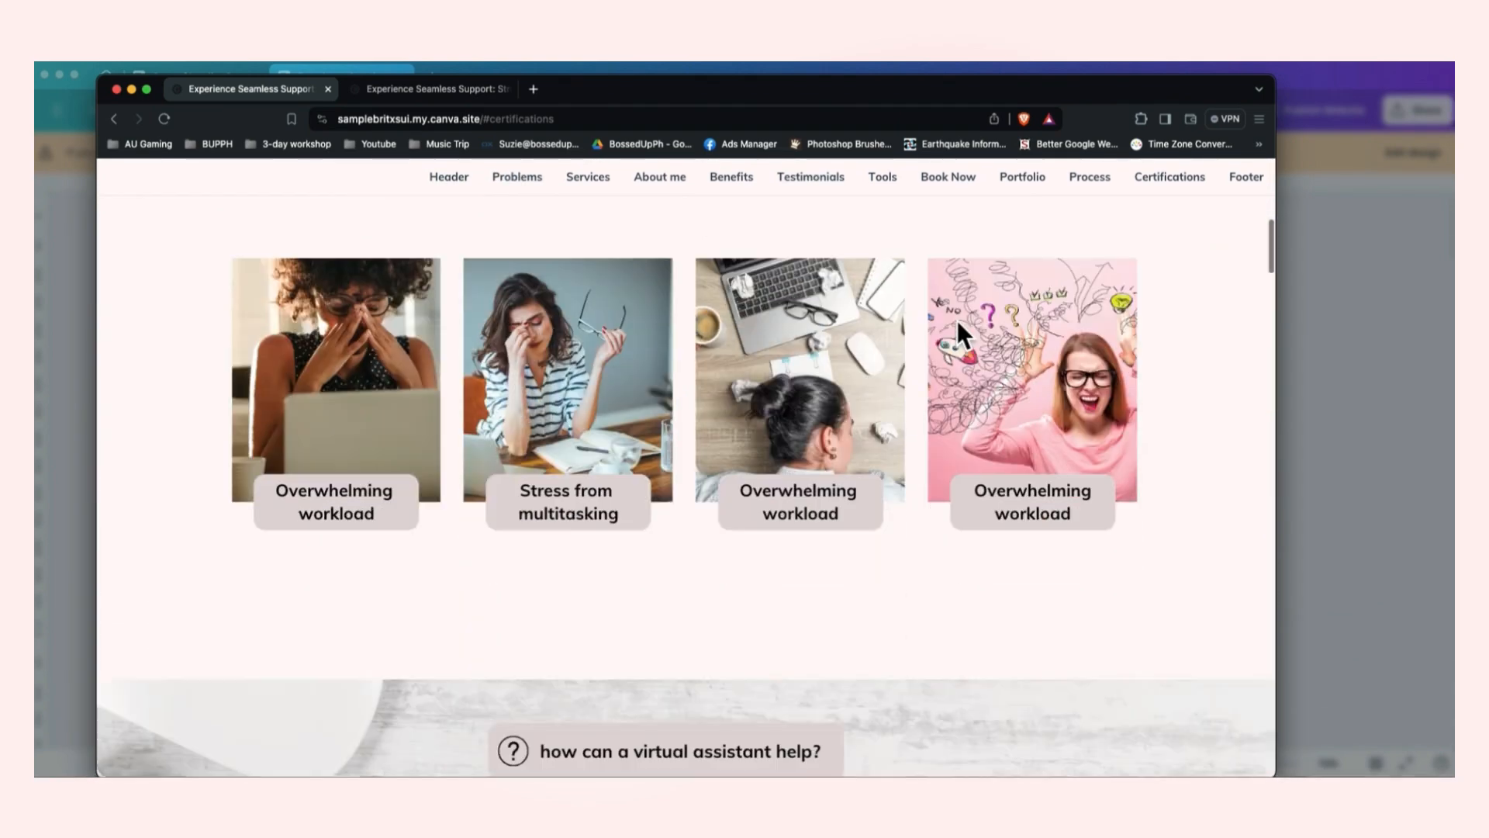
{"action": "scroll", "coordinate": [930, 314], "scroll_direction": "down", "scroll_amount": 10}
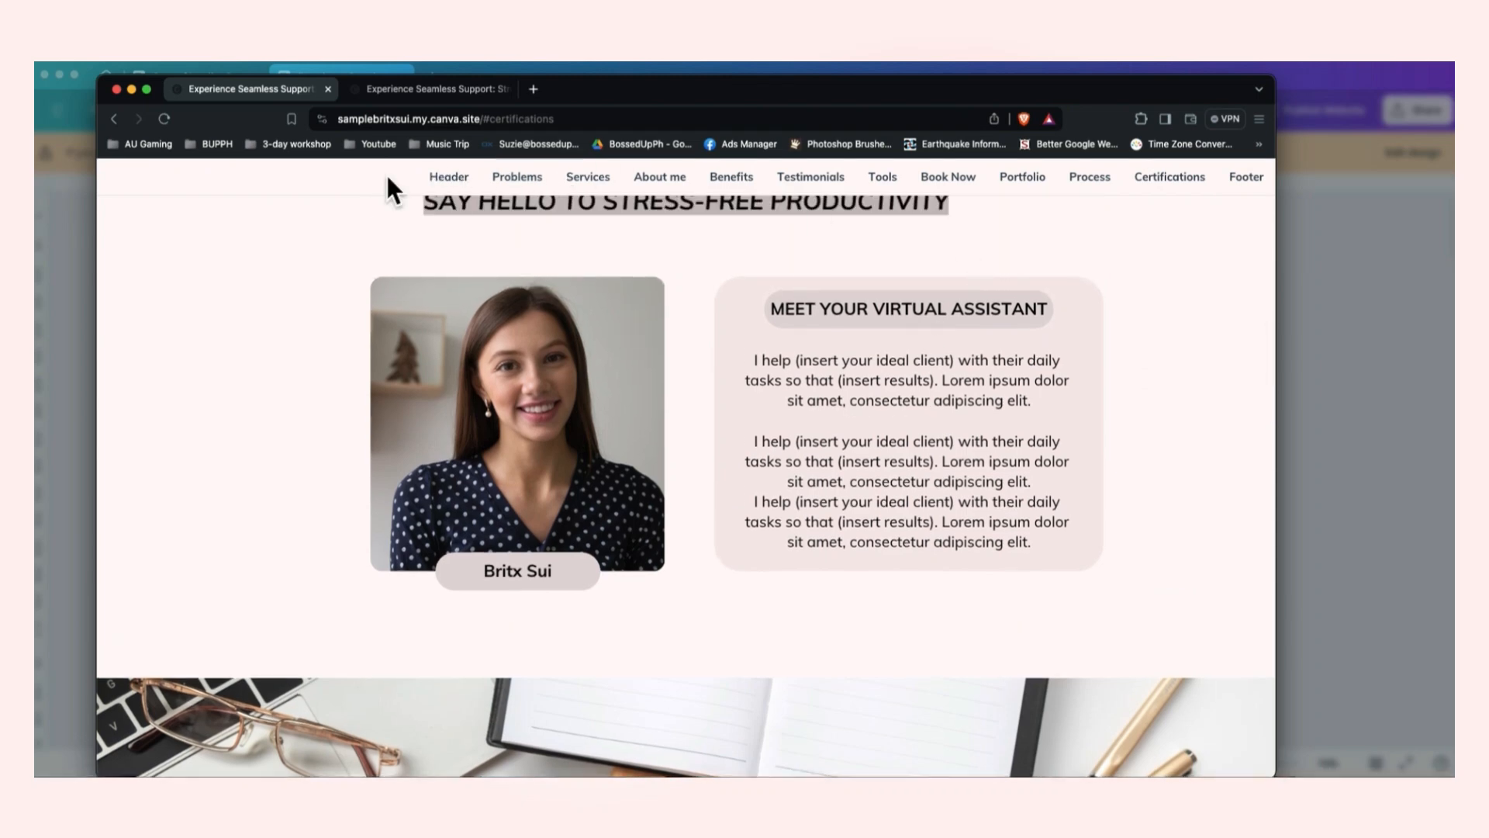
- Examine the republished version without the navigation menu from its portfolio section back to the header
{"action": "left_click", "coordinate": [435, 88]}
{"action": "scroll", "coordinate": [951, 325], "scroll_direction": "up", "scroll_amount": 7}
{"action": "scroll", "coordinate": [938, 324], "scroll_direction": "down", "scroll_amount": 8}
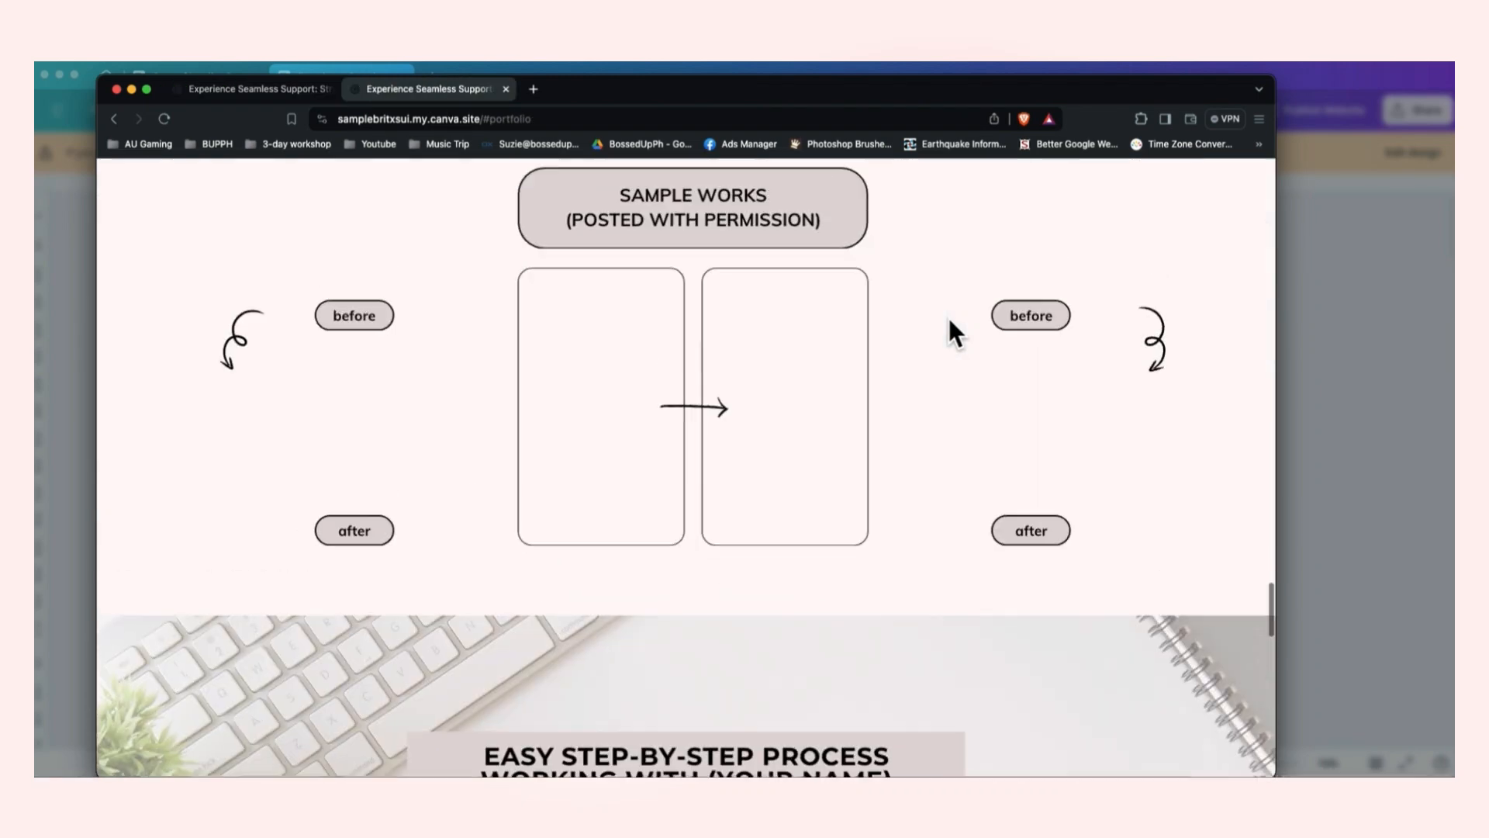
{"action": "scroll", "coordinate": [948, 316], "scroll_direction": "up", "scroll_amount": 12}
{"action": "scroll", "coordinate": [951, 313], "scroll_direction": "up", "scroll_amount": 15}
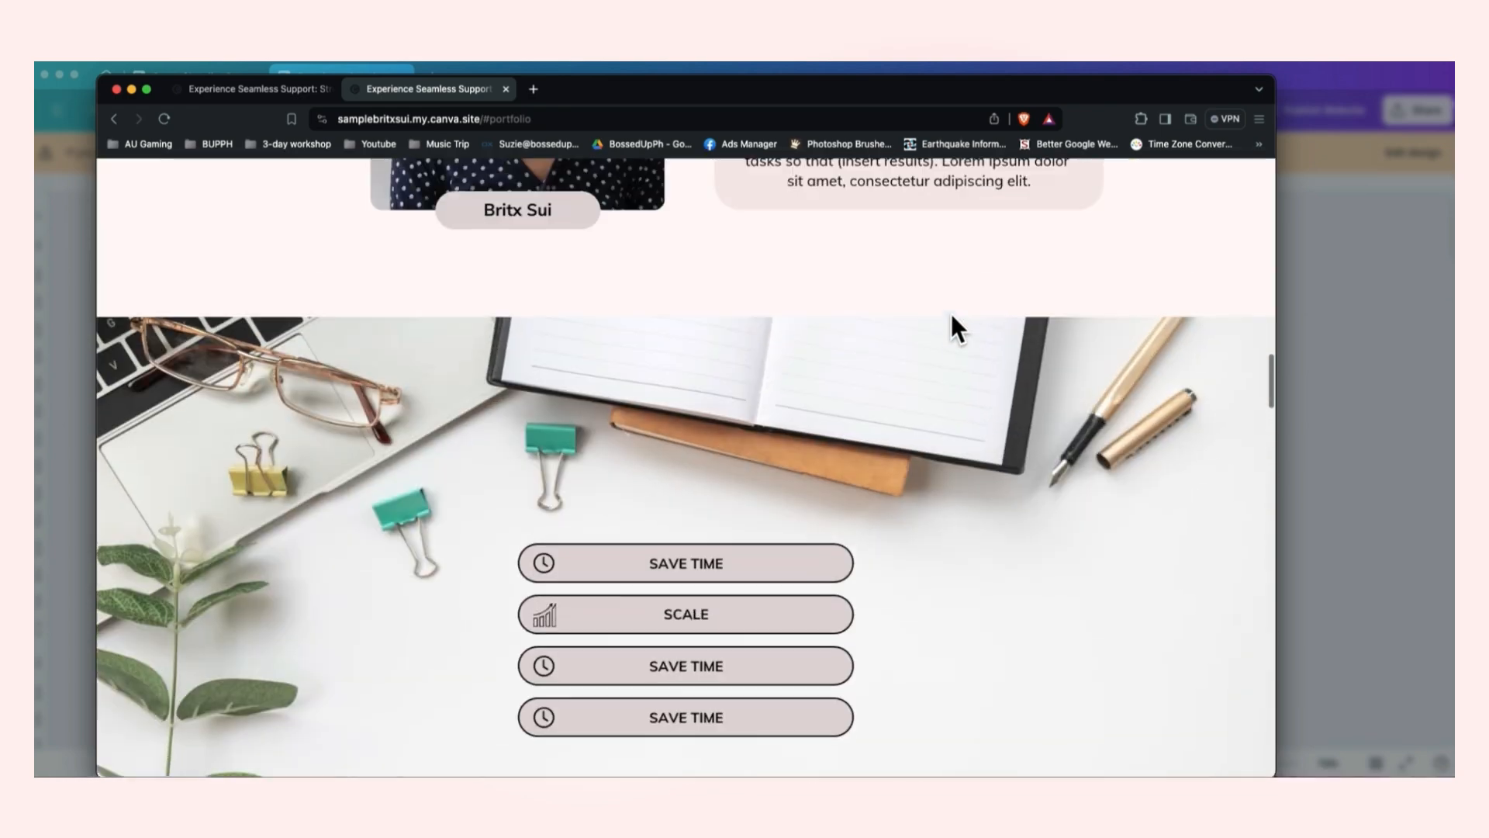
{"action": "scroll", "coordinate": [1008, 349], "scroll_direction": "up", "scroll_amount": 10}
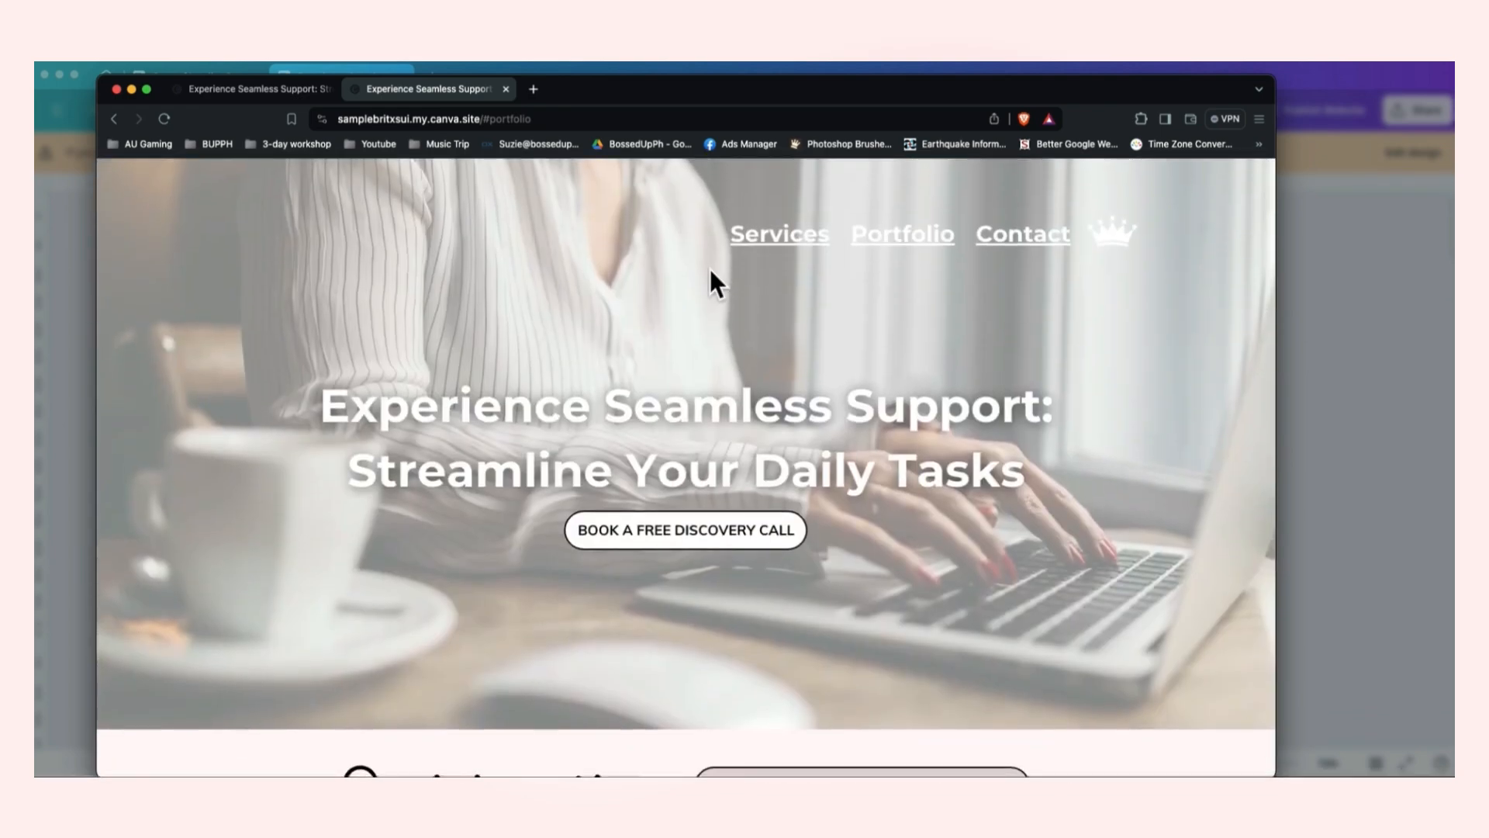